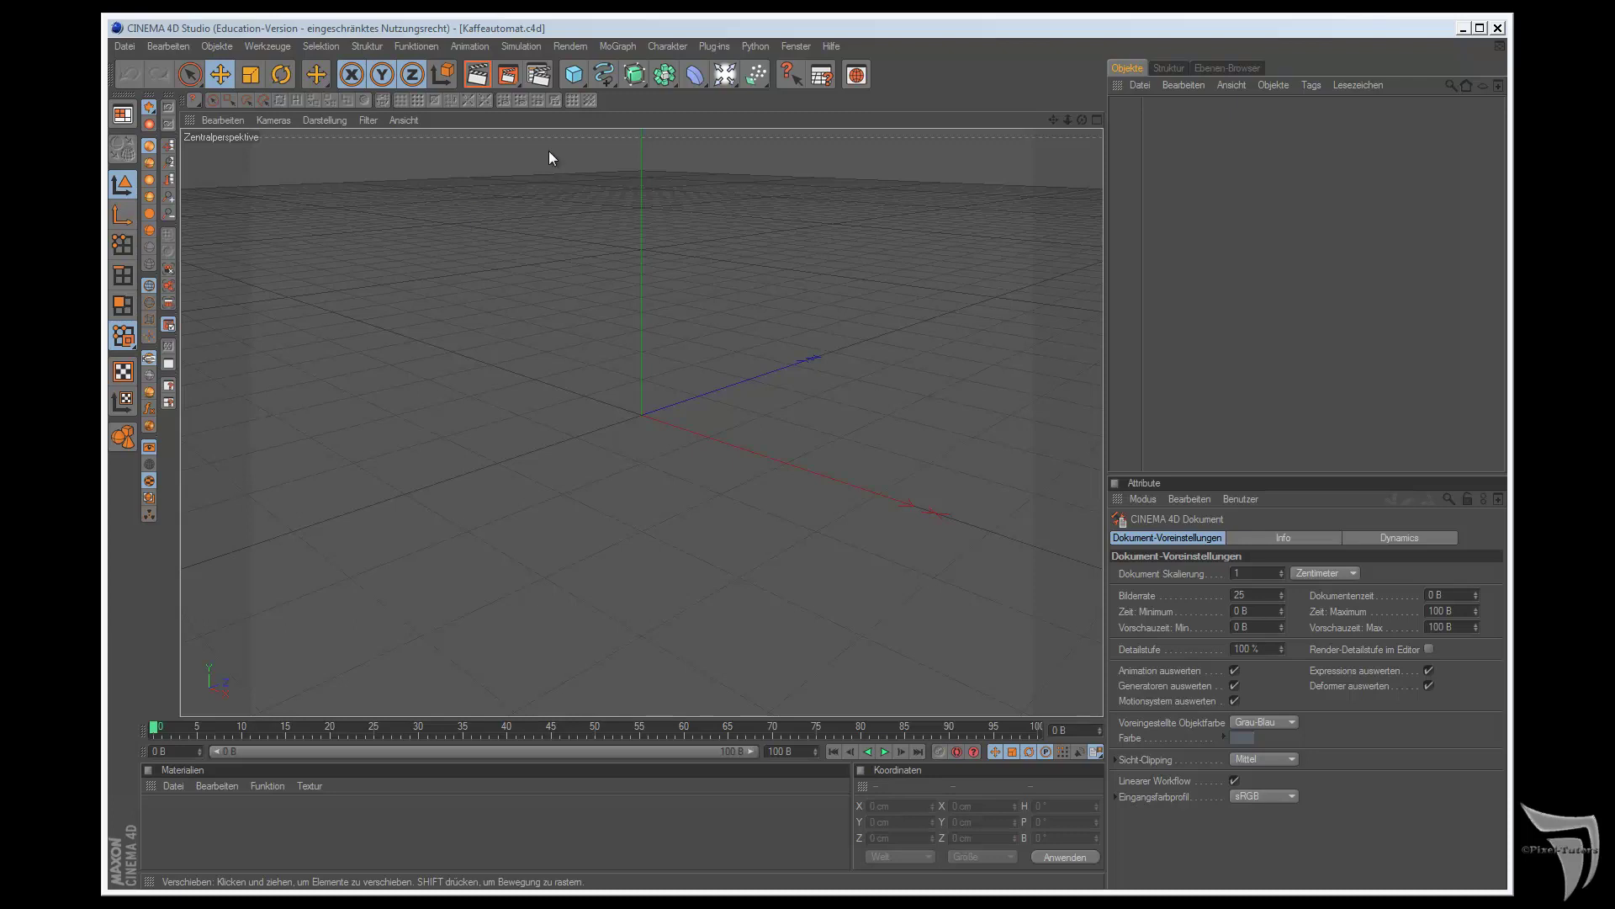
- Open the Fenster menu over the empty Kaffeautomat.c4d scene
left_click(701, 32)
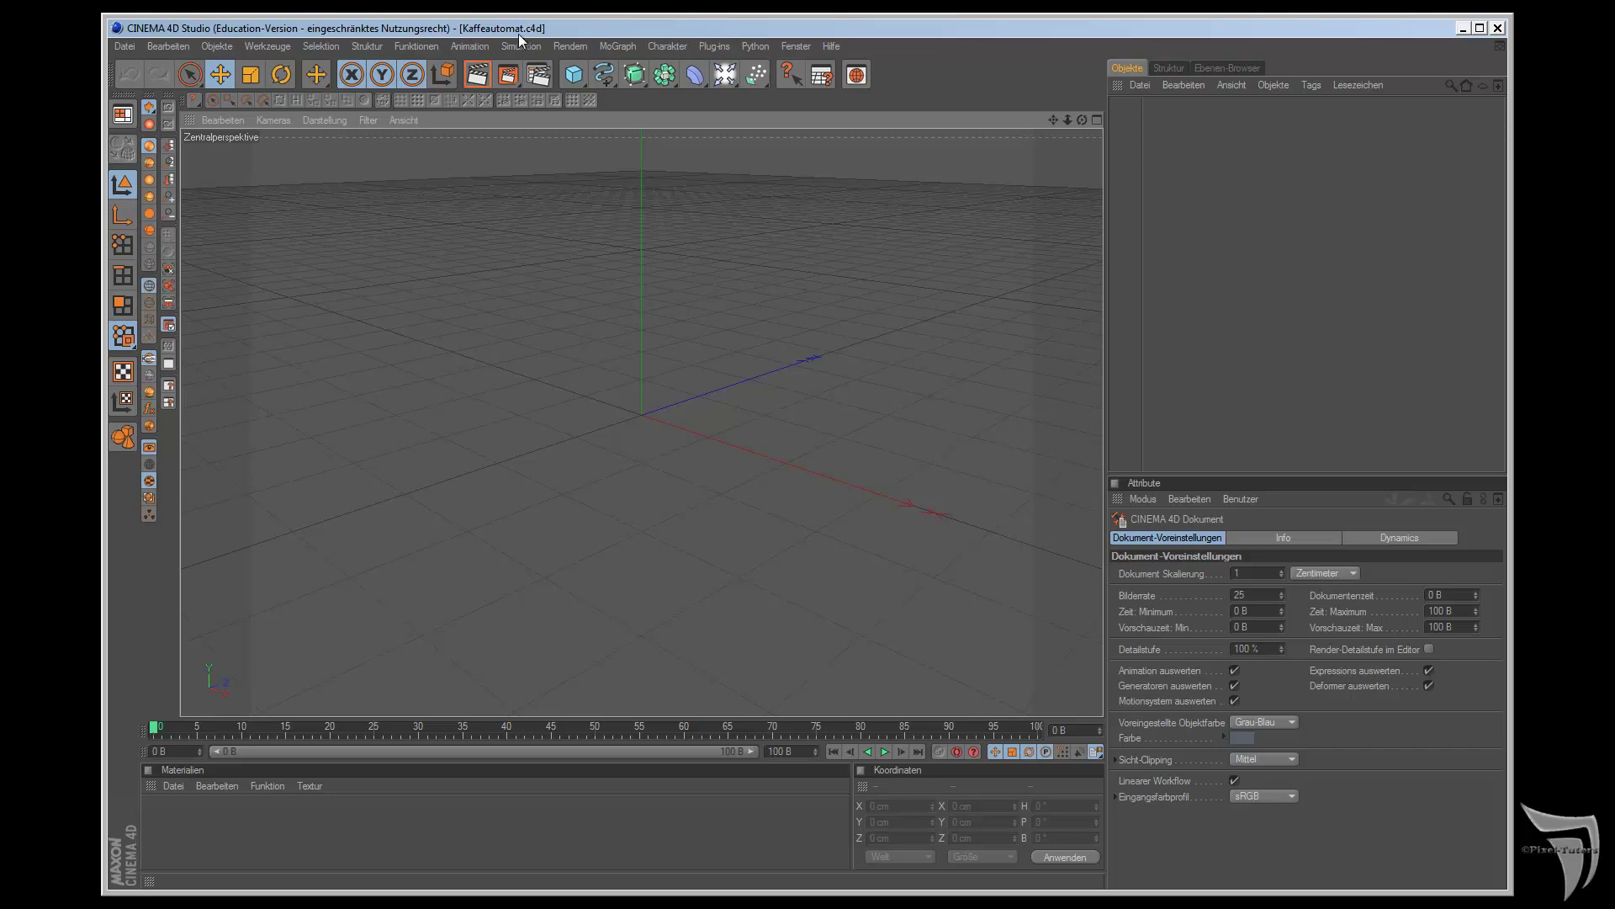
left_click(796, 46)
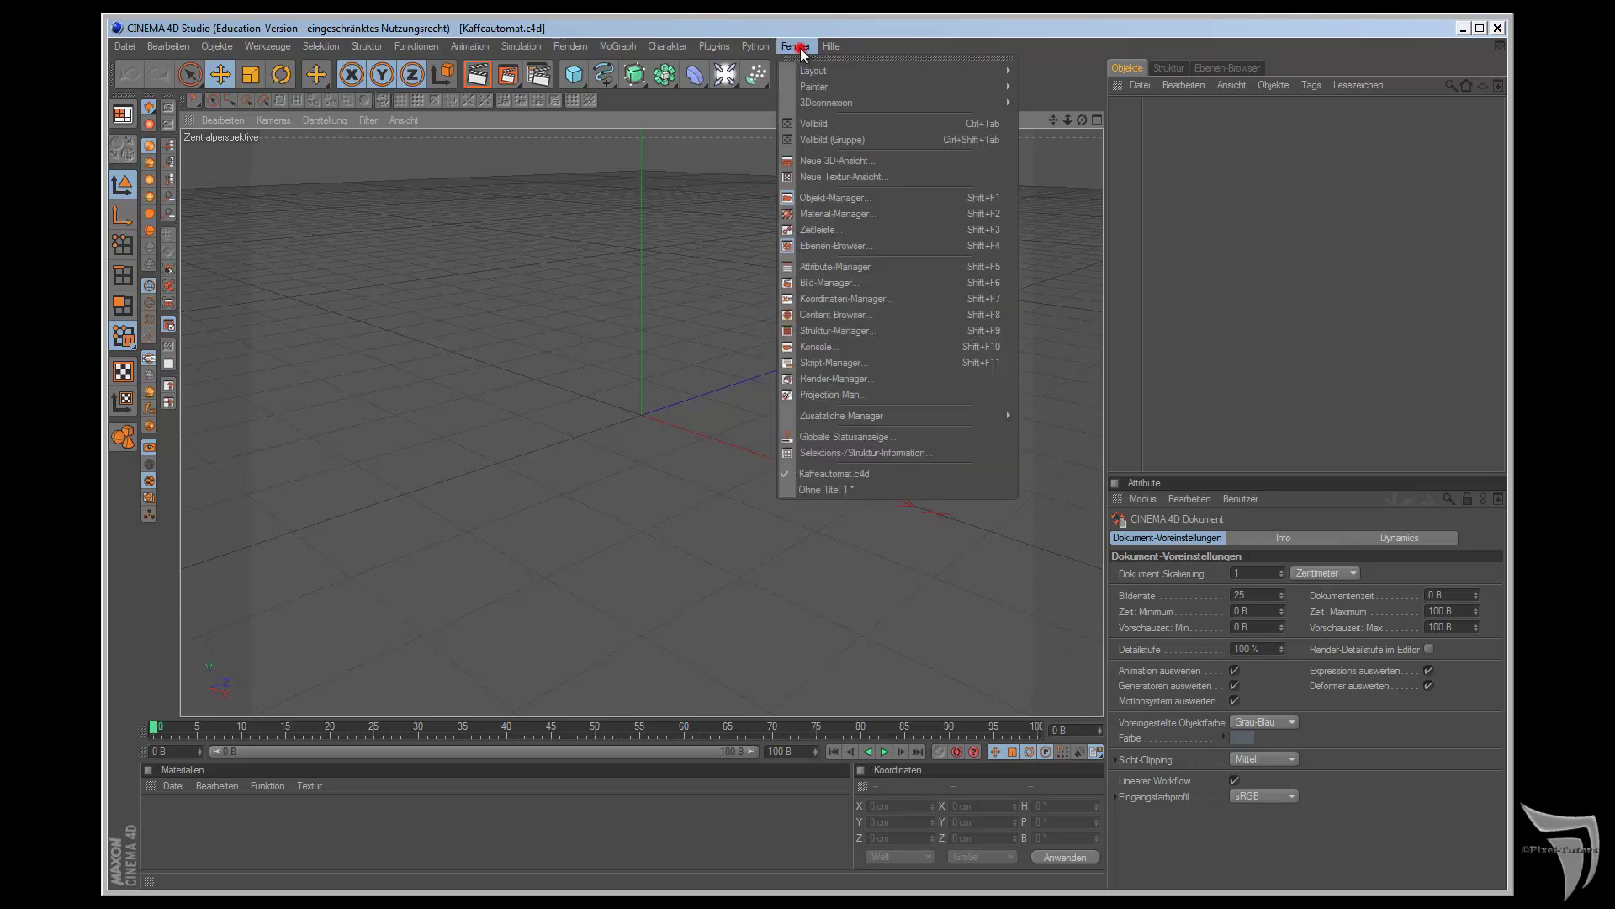
- View the espresso machine reference photo in the Bild-Manager, then close the viewer
left_click(826, 287)
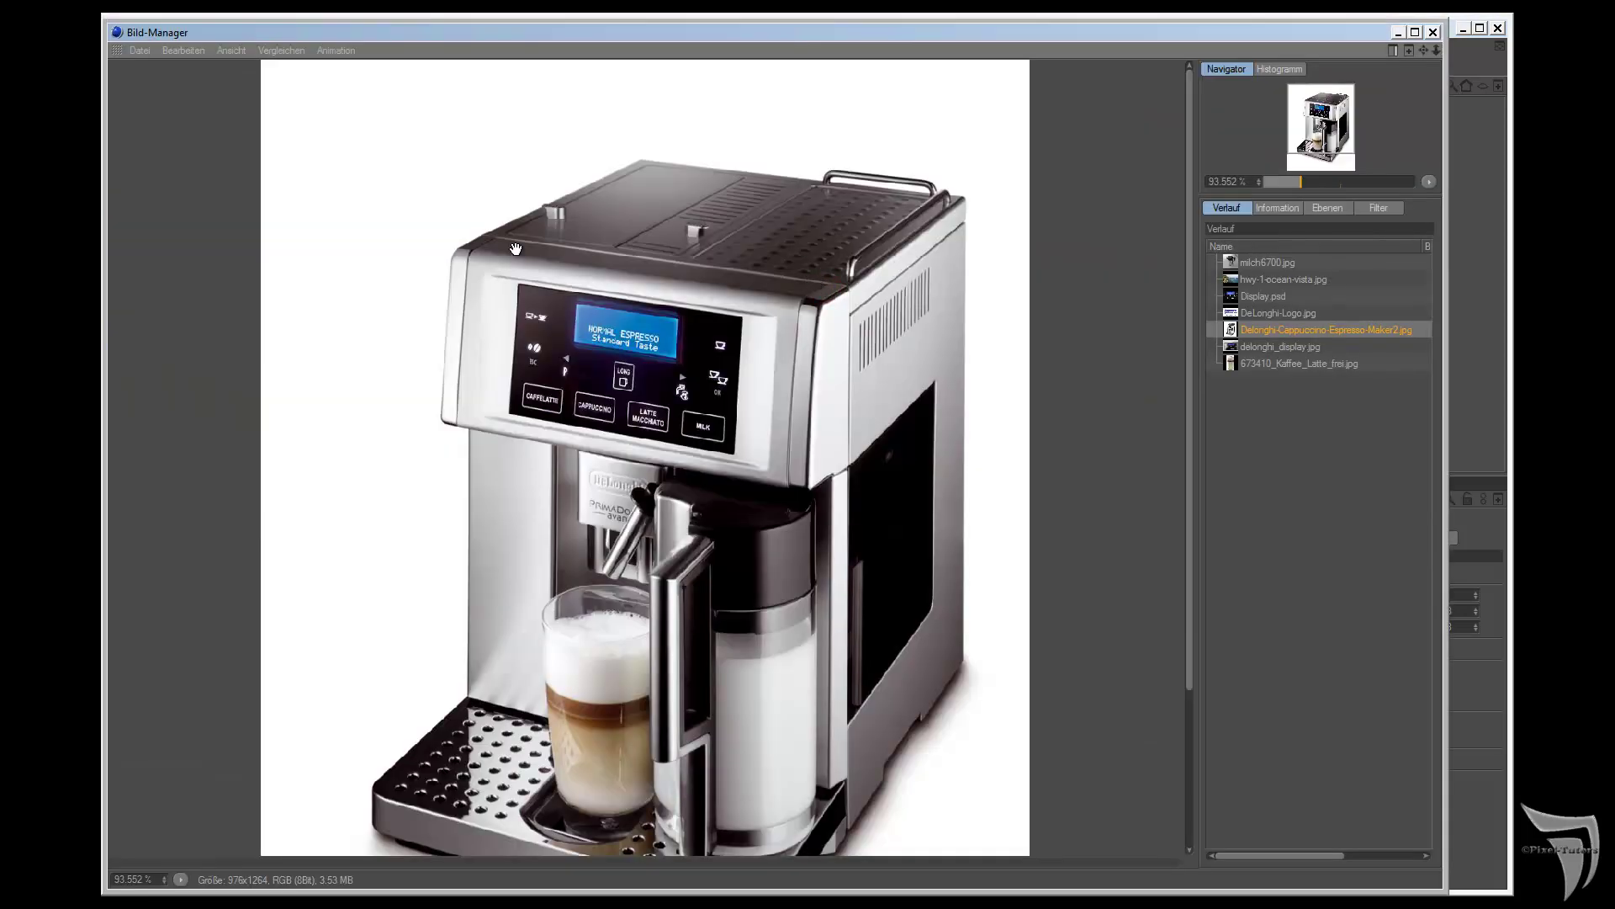
left_click_drag(1189, 452, 1191, 524)
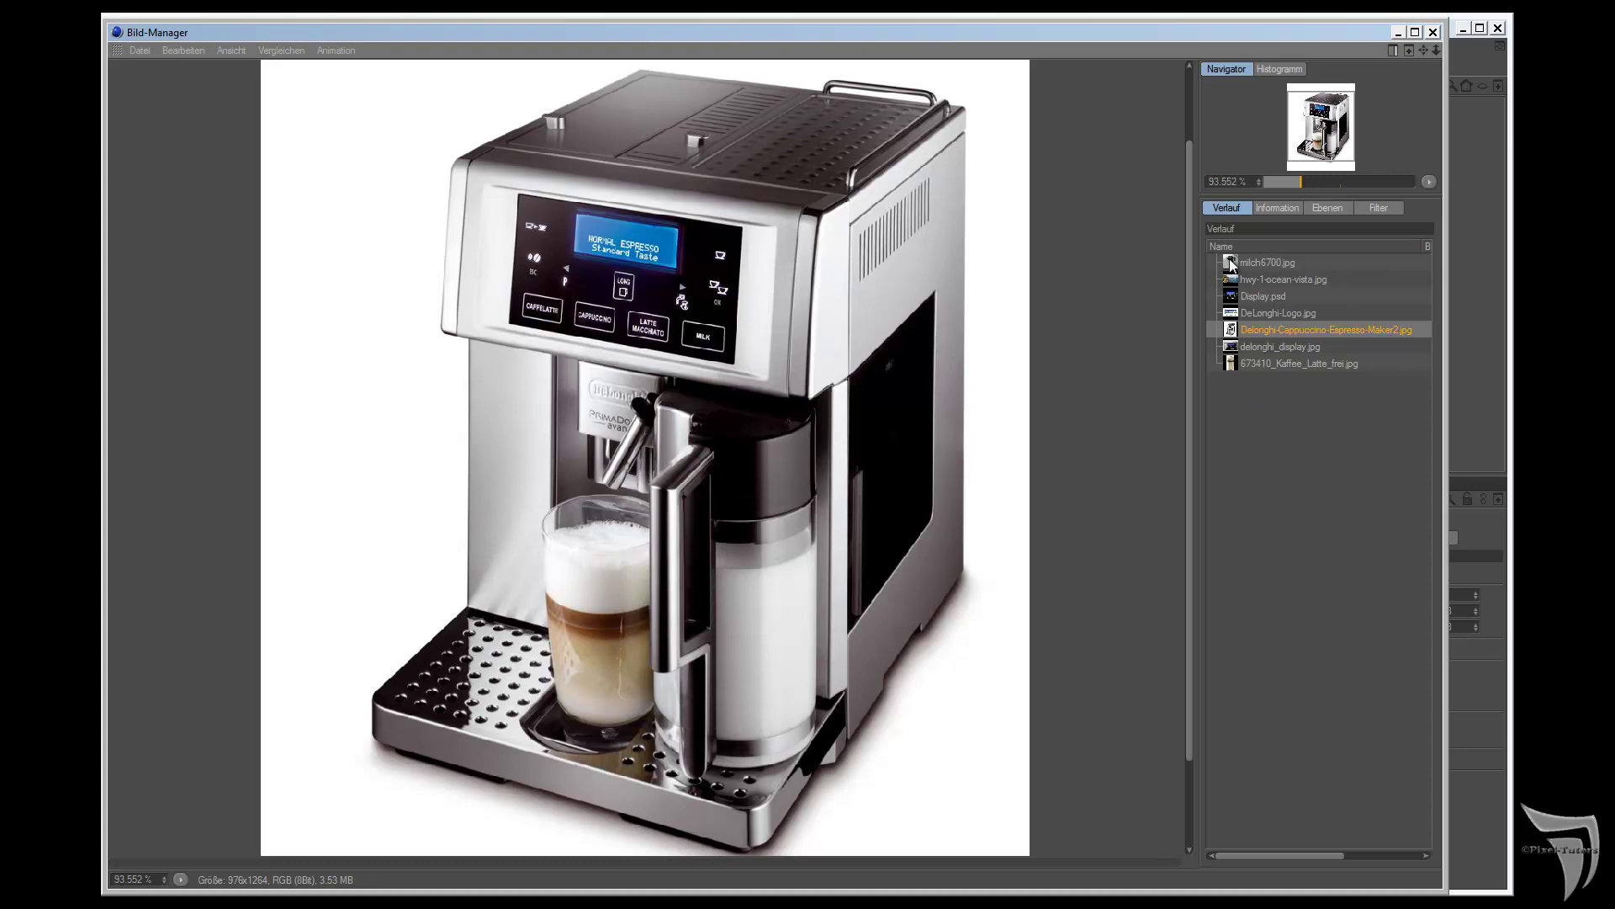
left_click(137, 52)
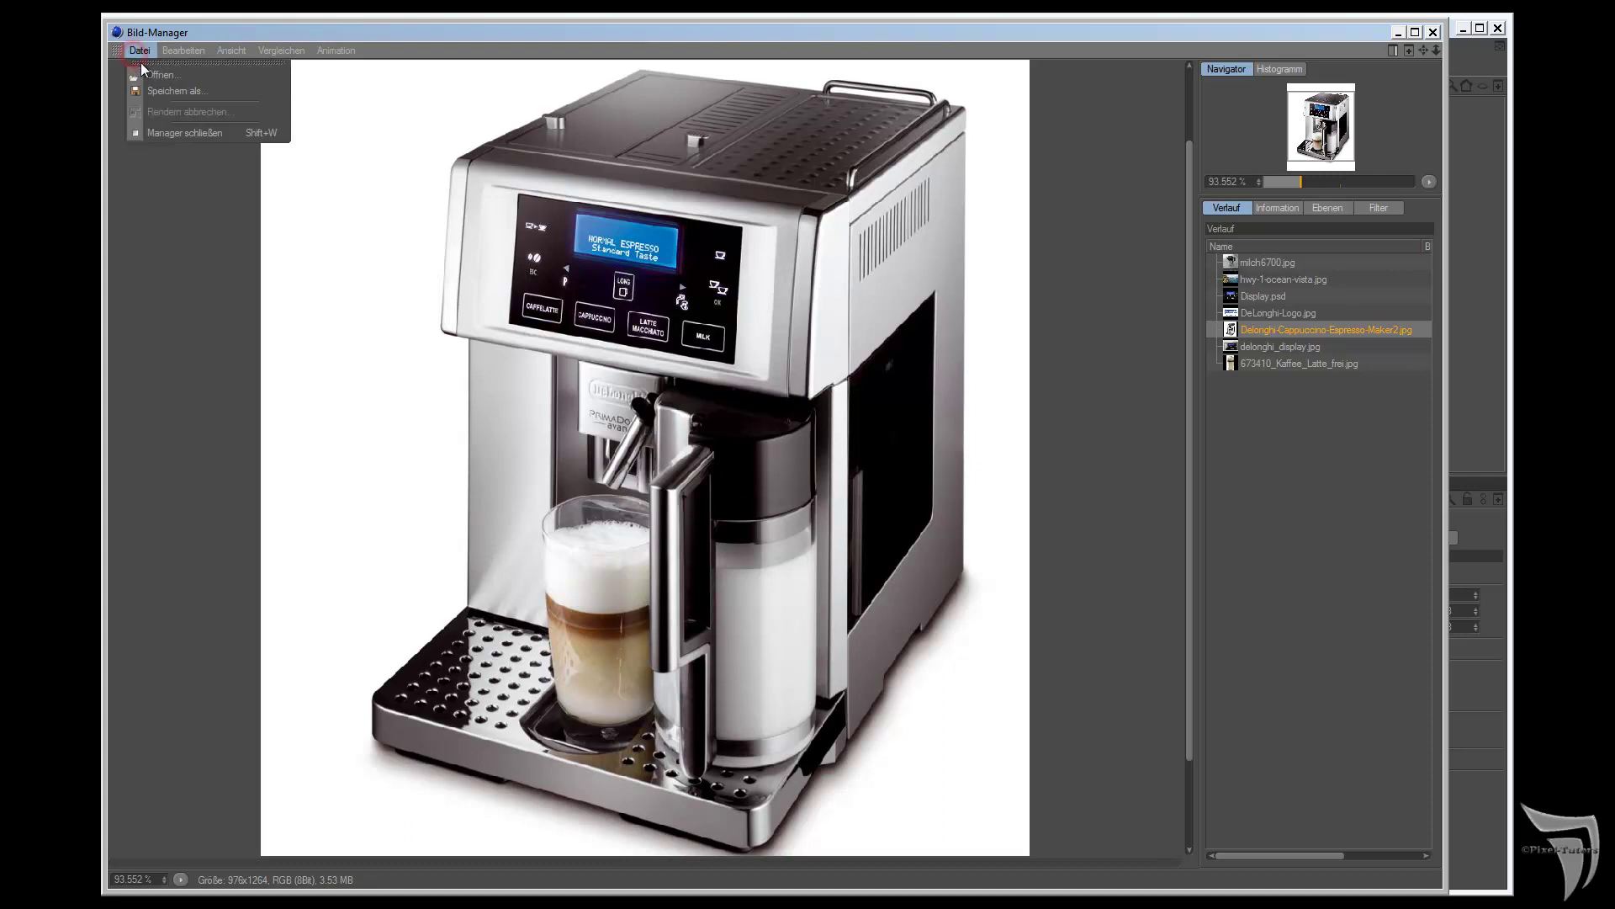
left_click(645, 34)
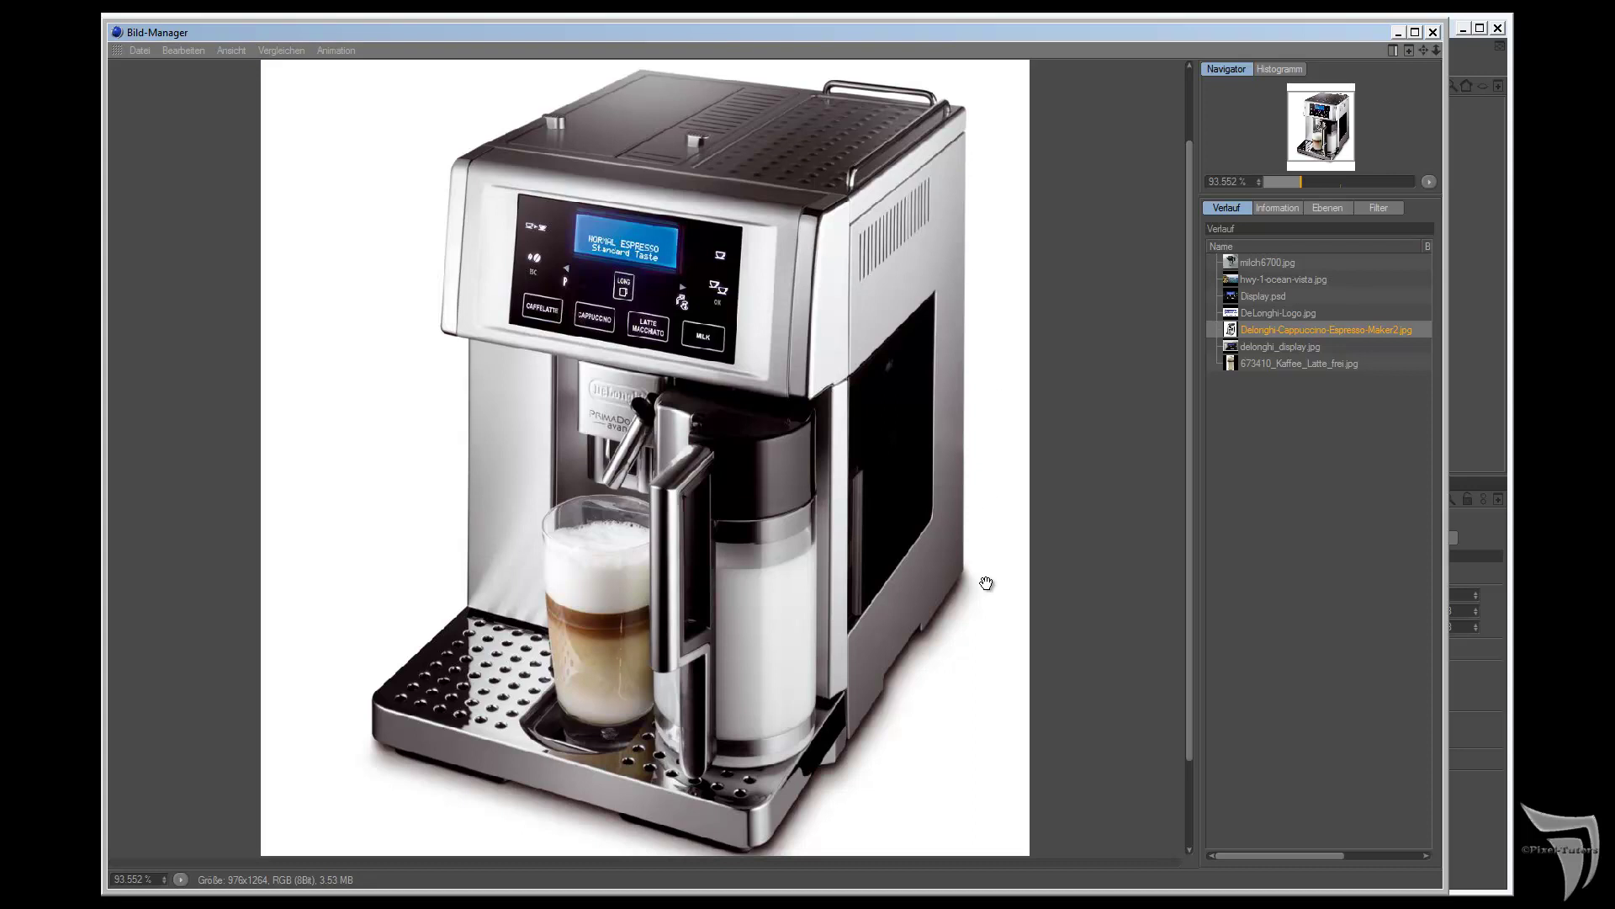
double_click(866, 28)
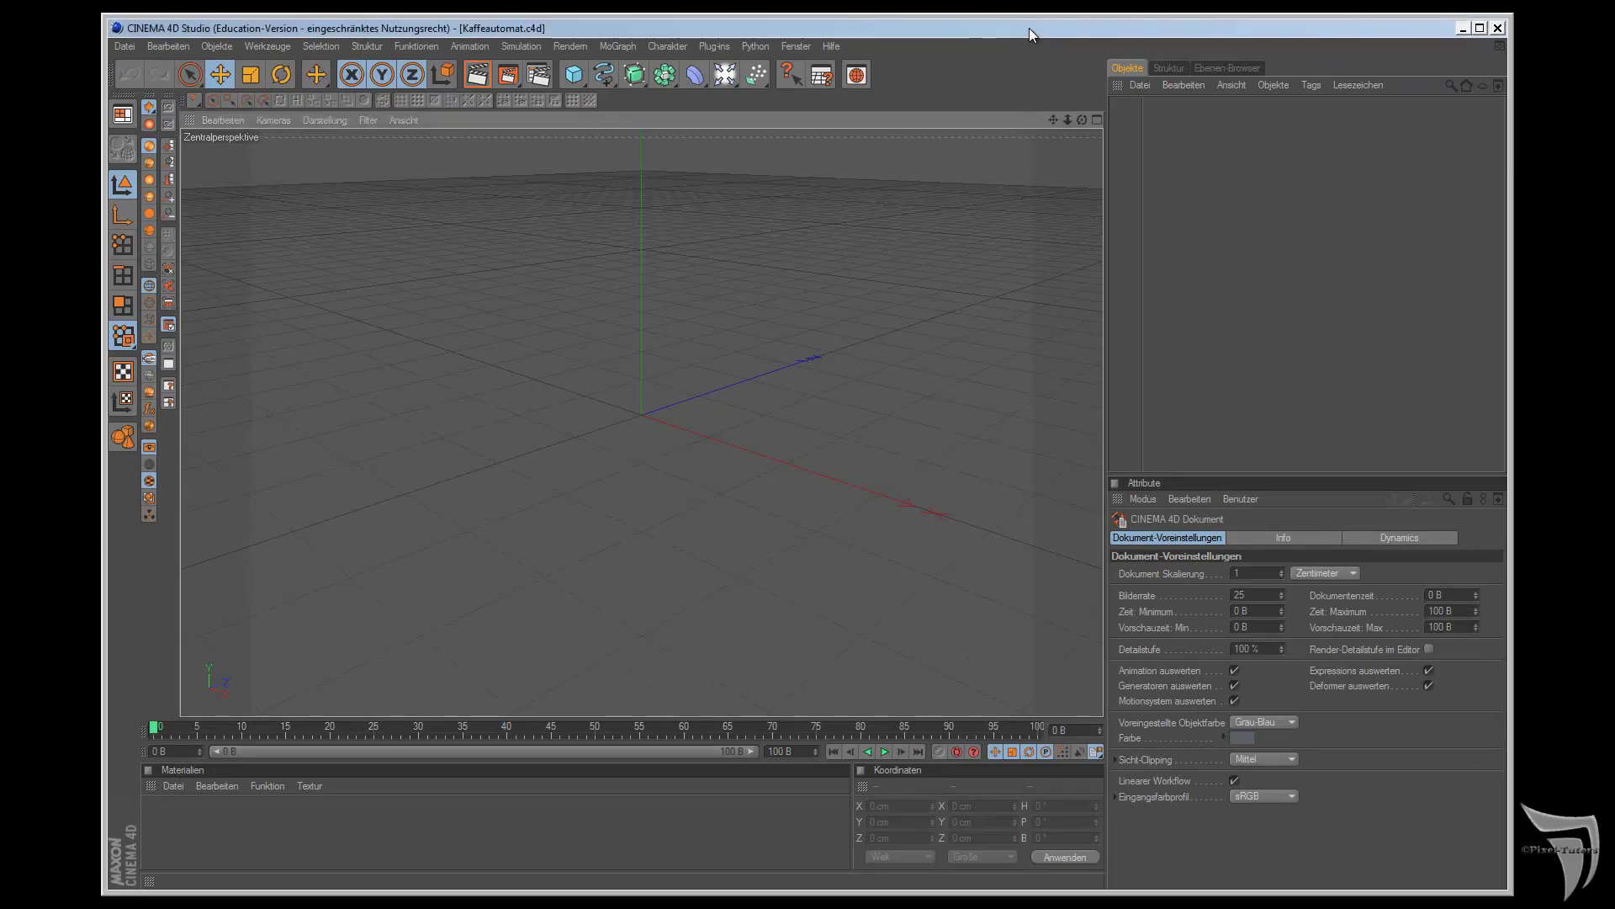
- Create a 400 × 600 cm Rechteck spline and convert it to an editable spline in front view
left_click_drag(603, 74, 655, 109)
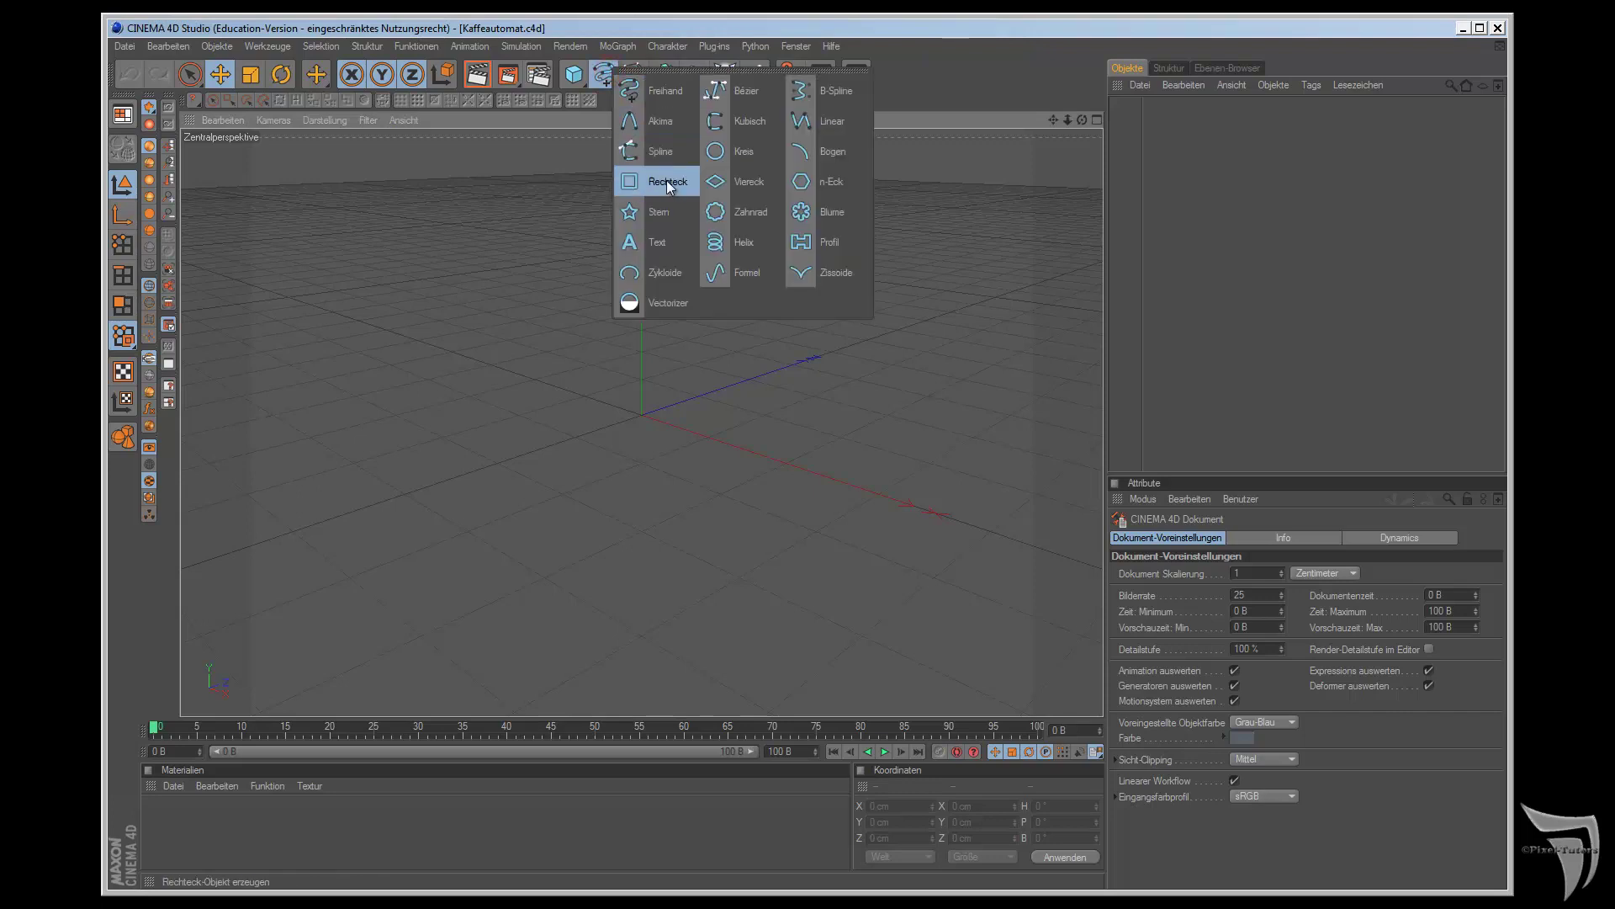
left_click(666, 181)
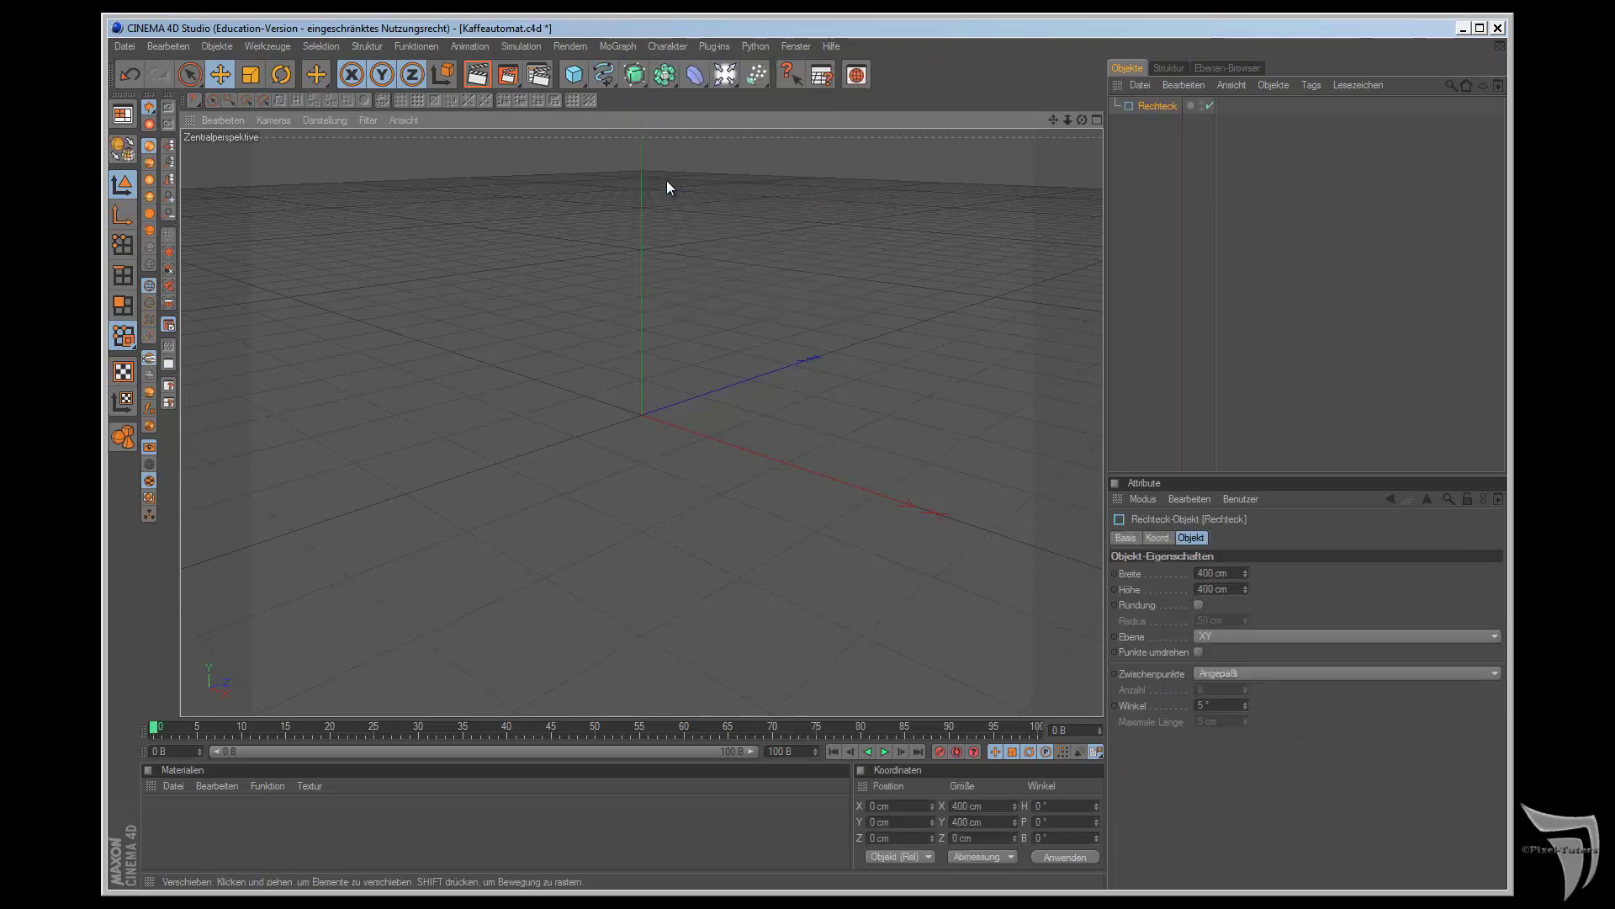
left_click(1214, 574)
double_click(1213, 590)
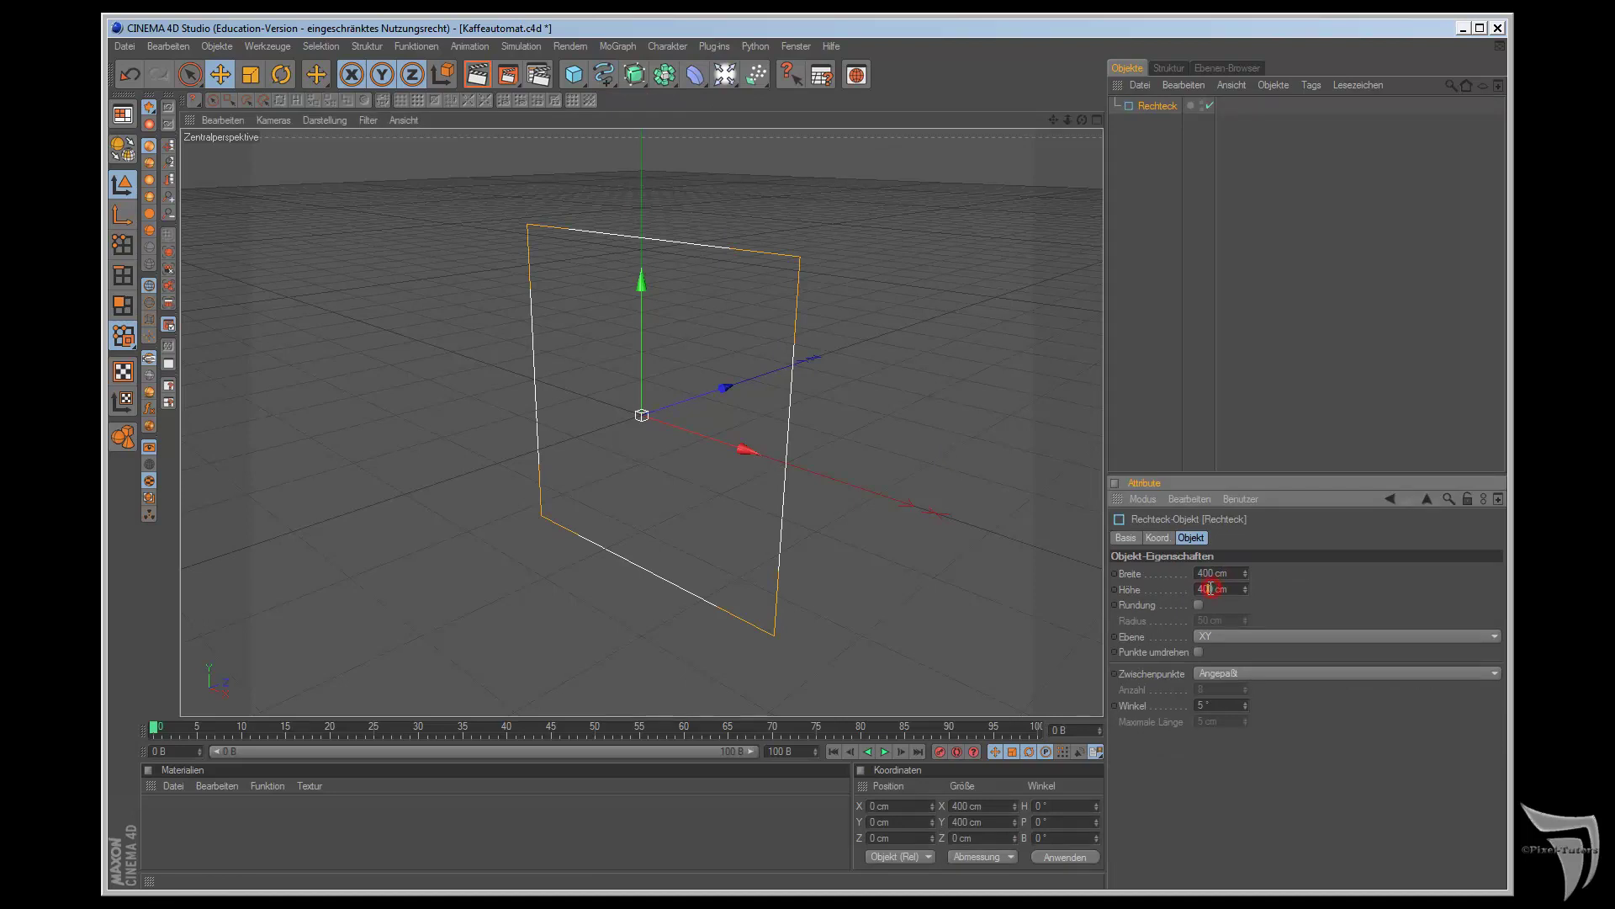
type("600")
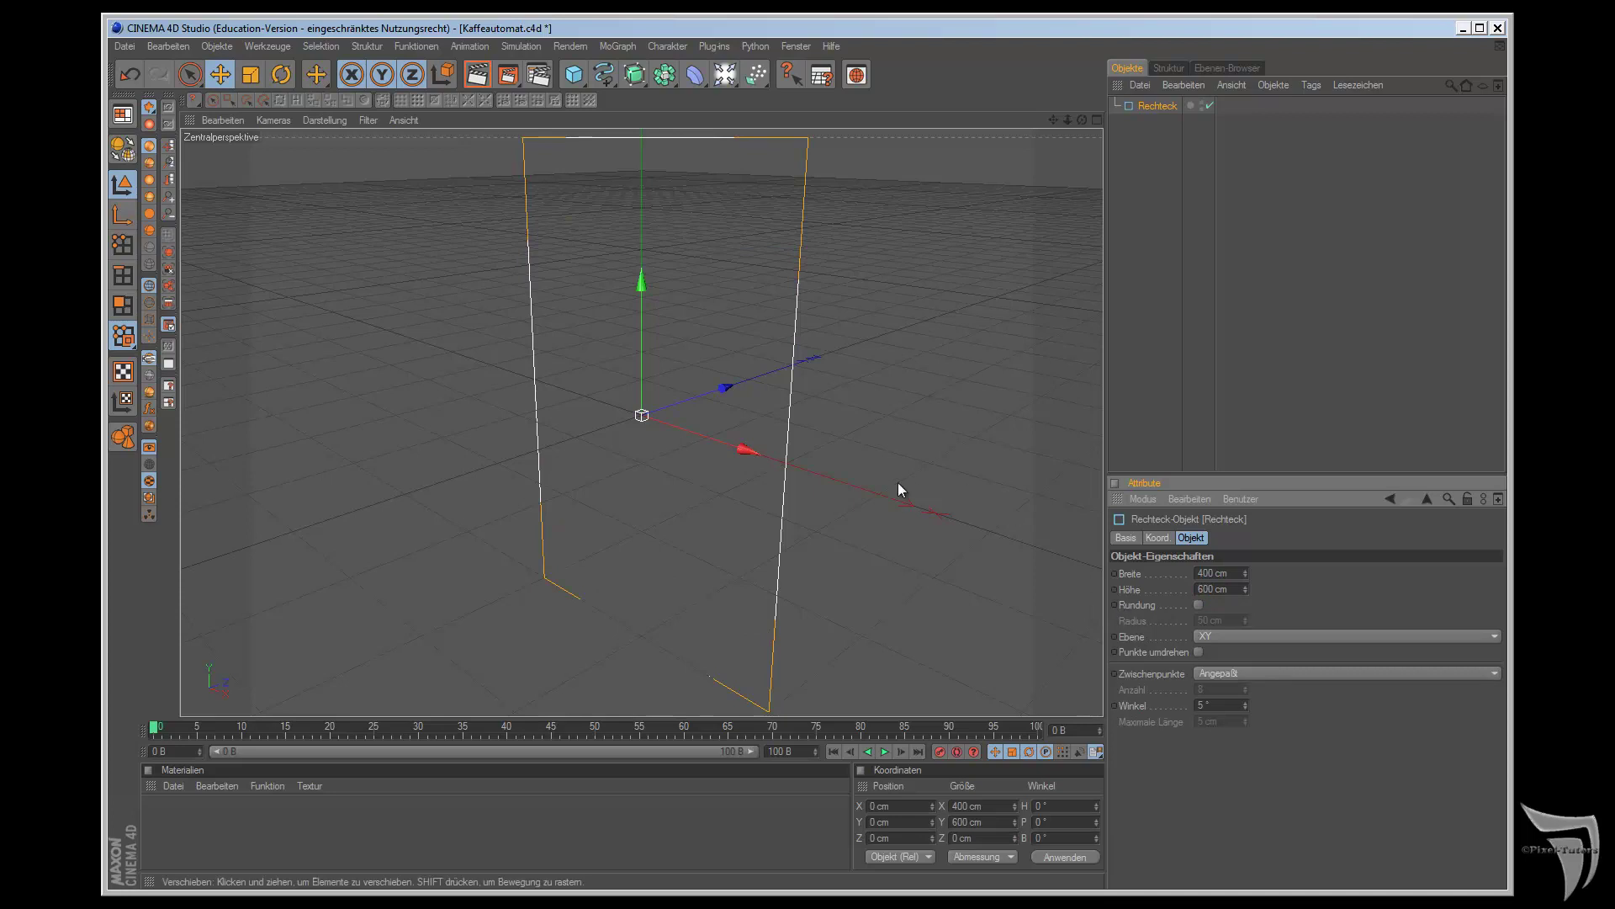
key("F4")
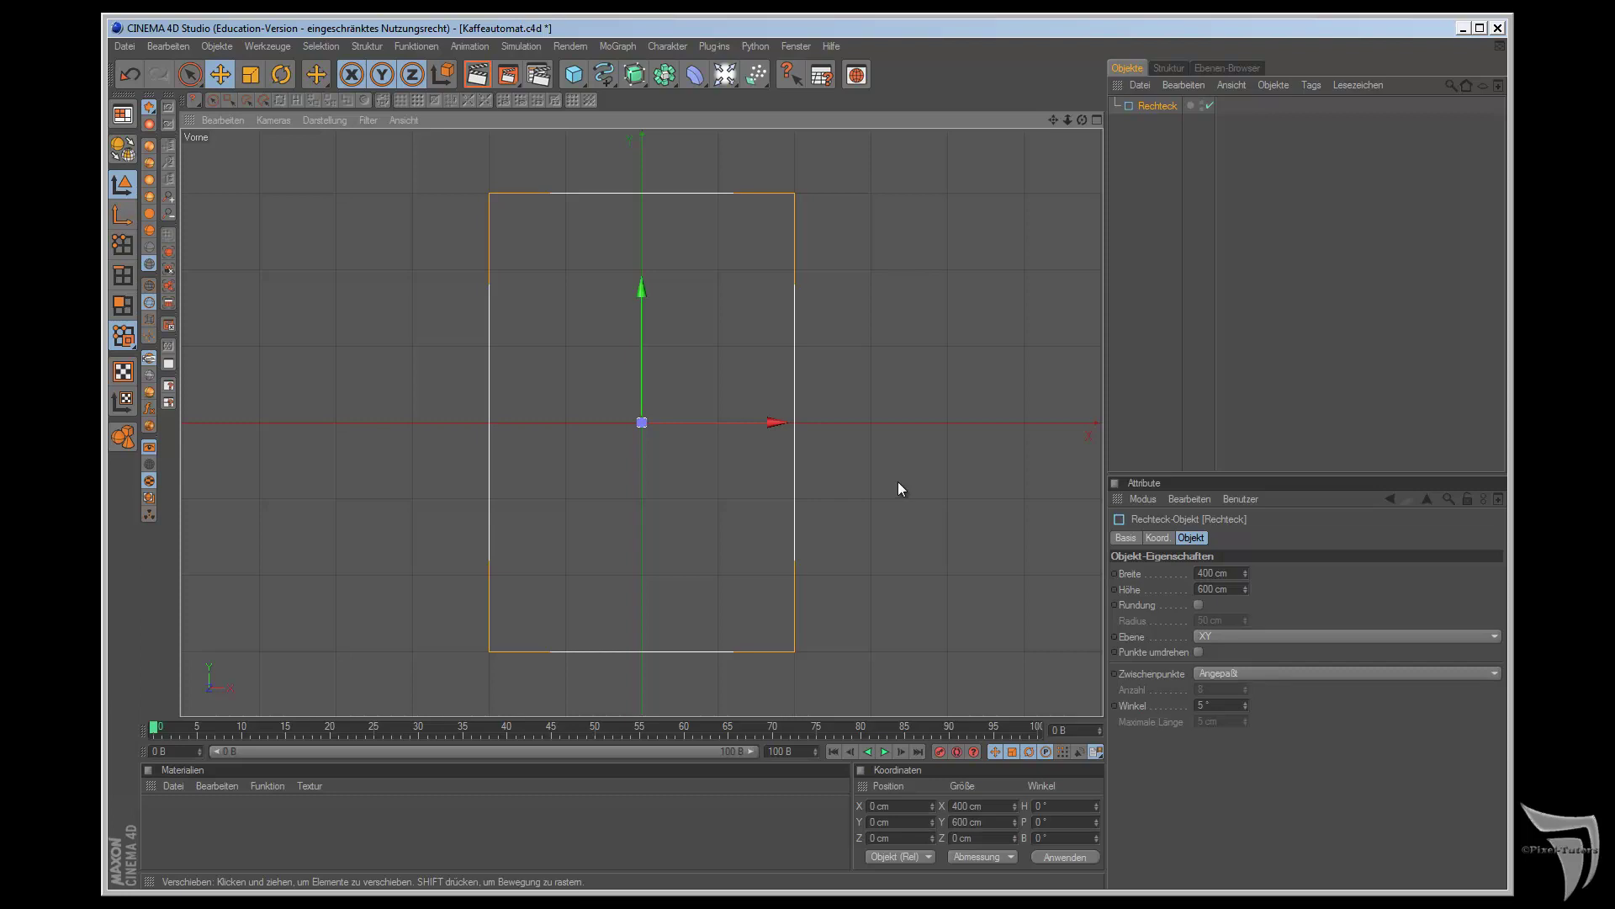
scroll(895, 416, "up", 1)
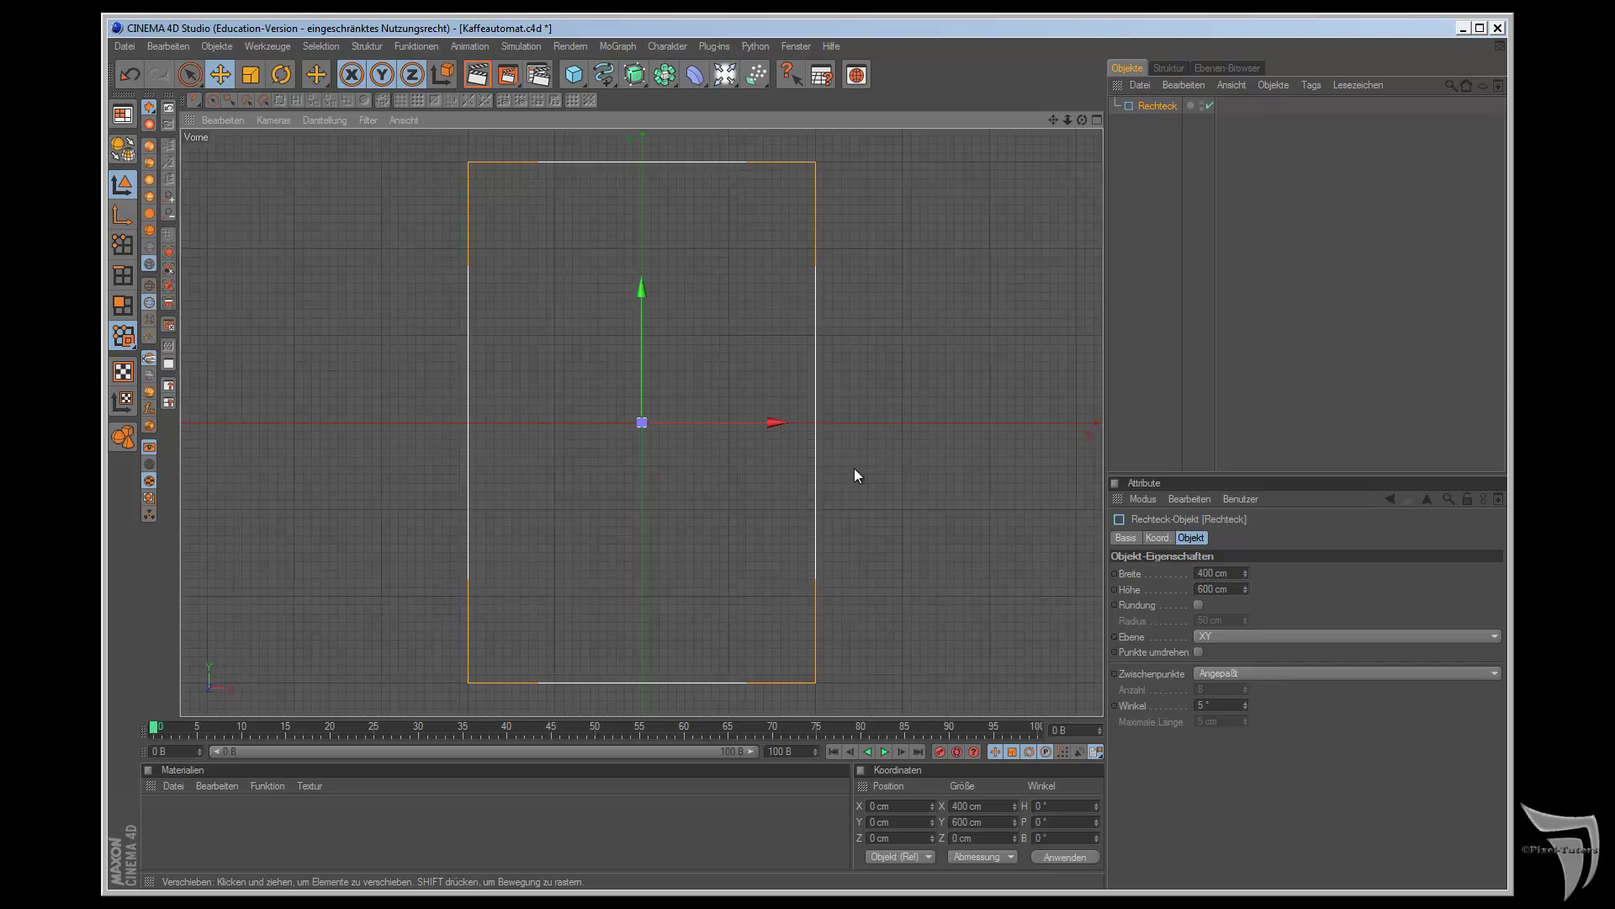
left_click(124, 156)
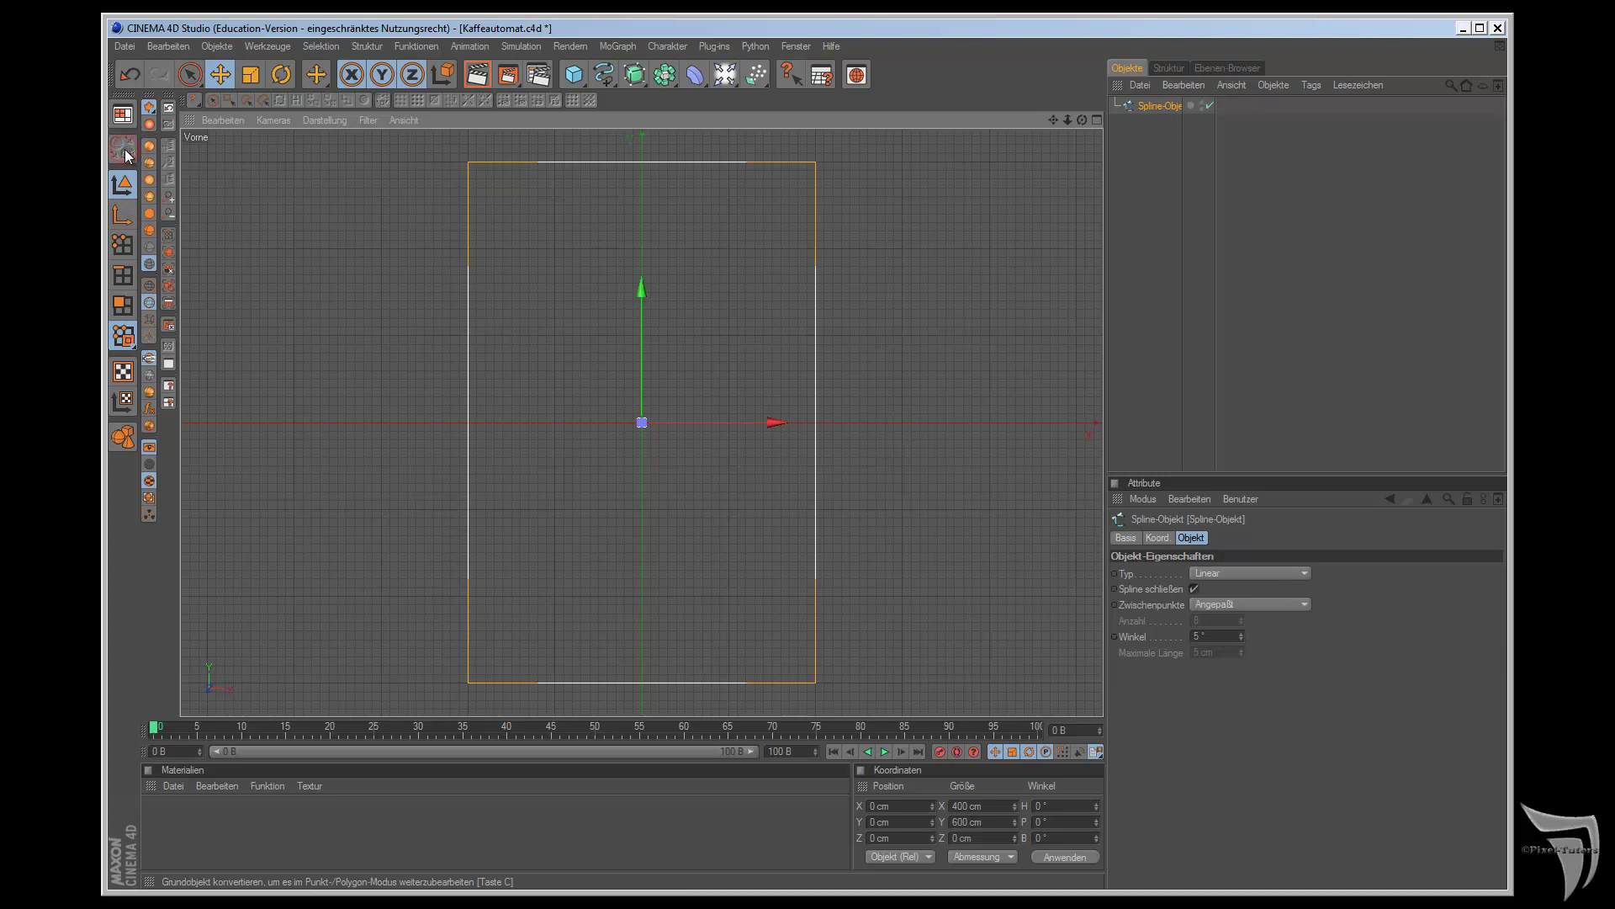
- In Points mode, add four new points along the spline's left edge
left_click(123, 244)
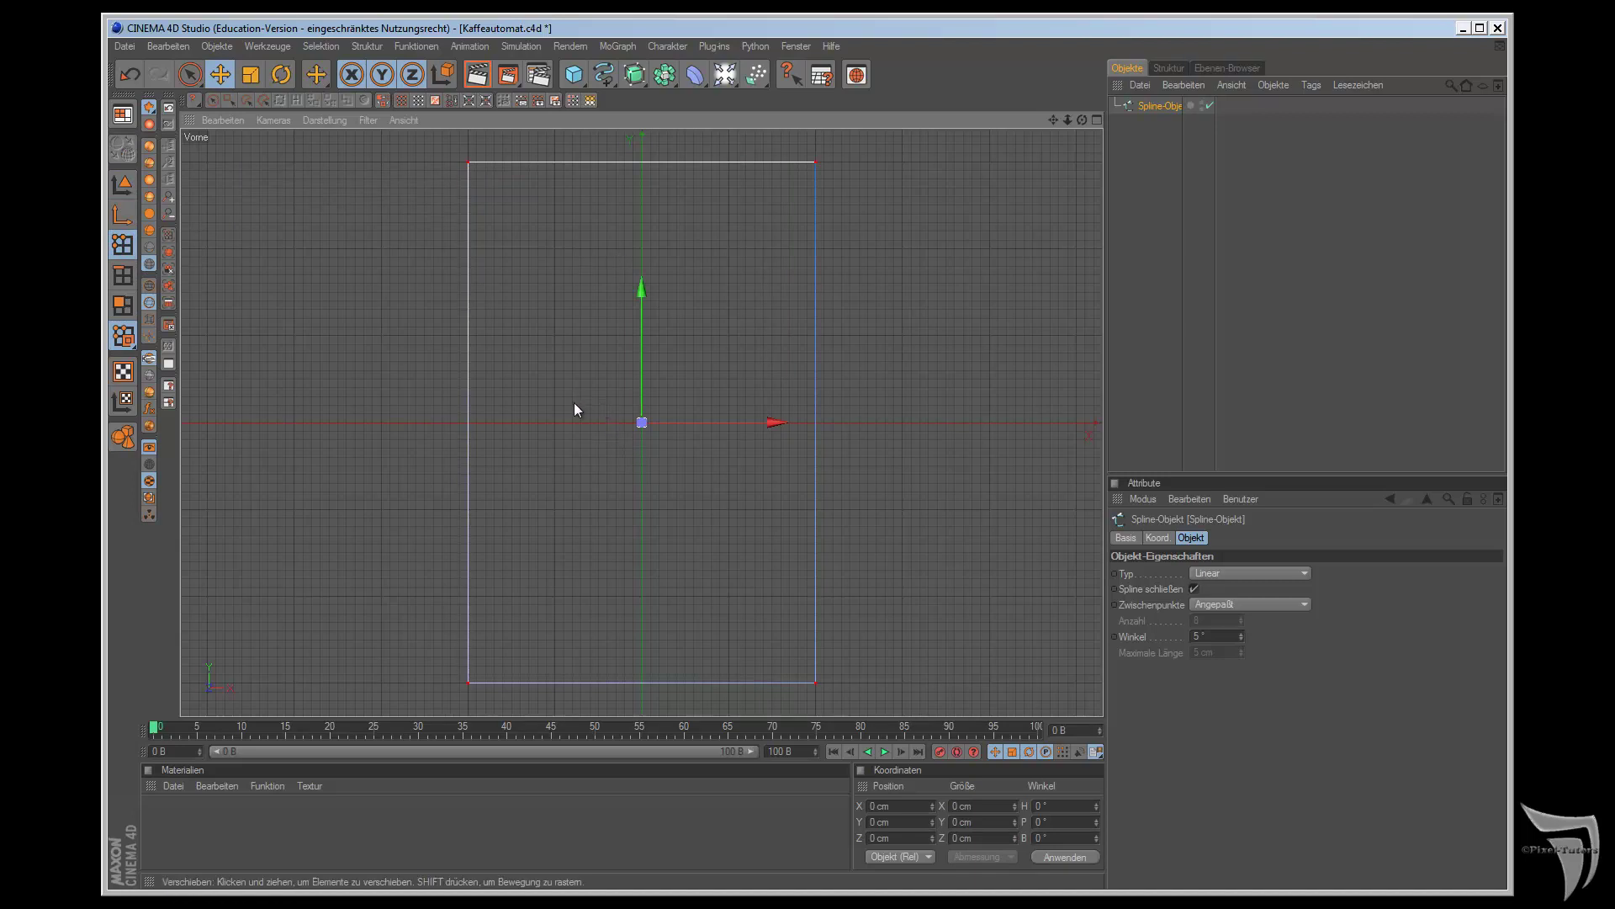
left_click(468, 281, "ctrl")
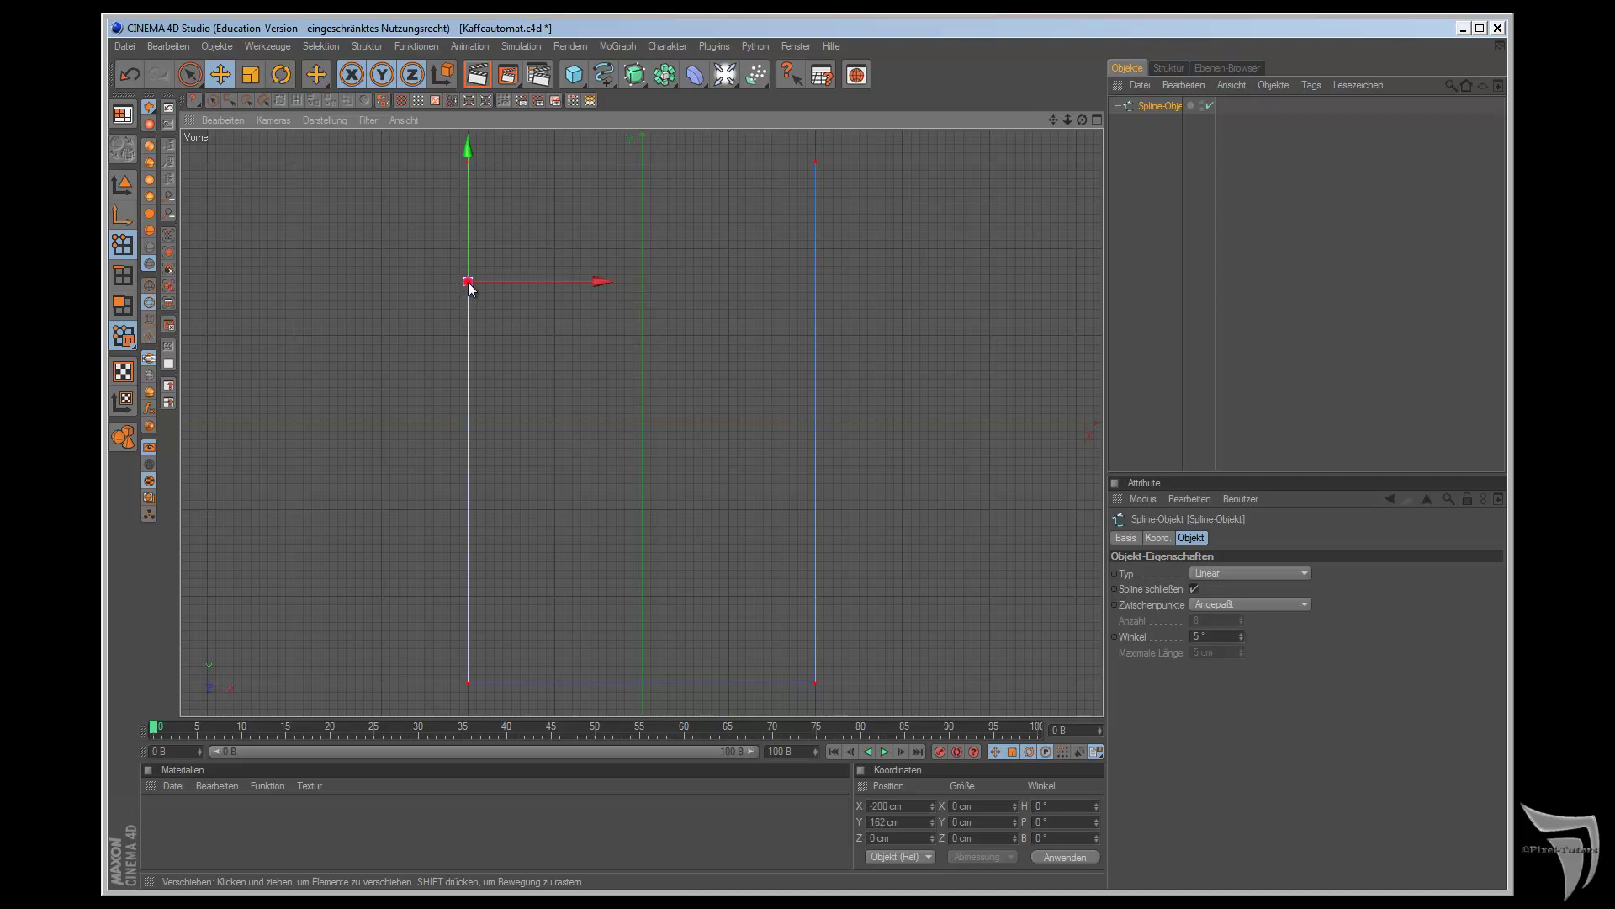
left_click_drag(469, 352, 470, 404)
left_click(468, 446, "ctrl")
left_click(467, 588, "ctrl")
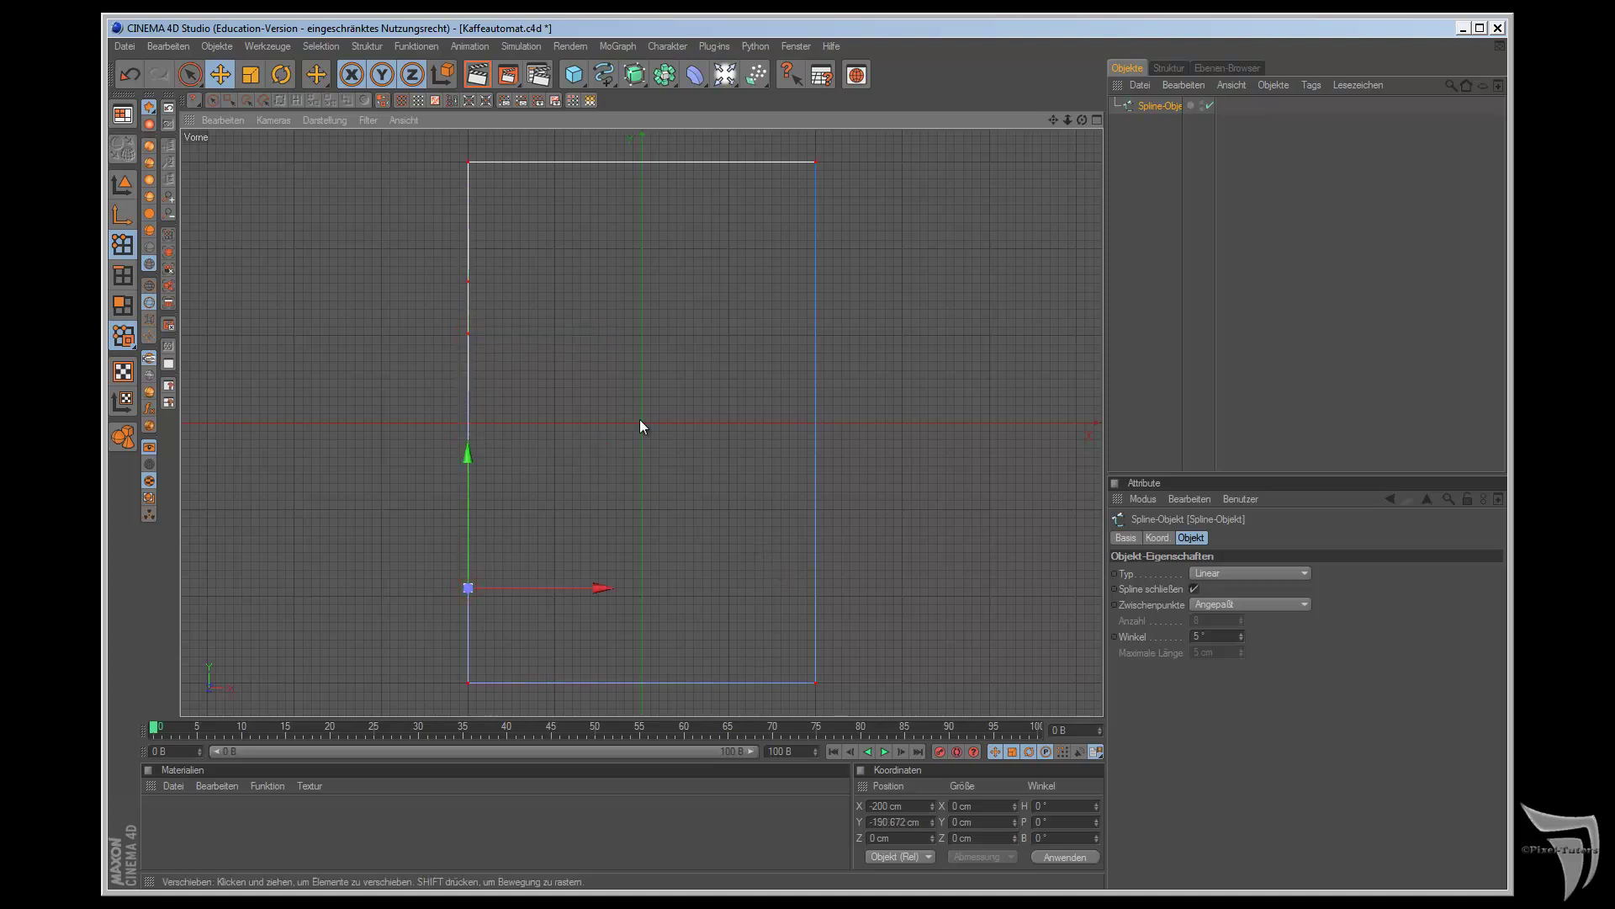
- Enable snapping and drag the upper added point inward to X 70, Y 100 cm
left_click(219, 74)
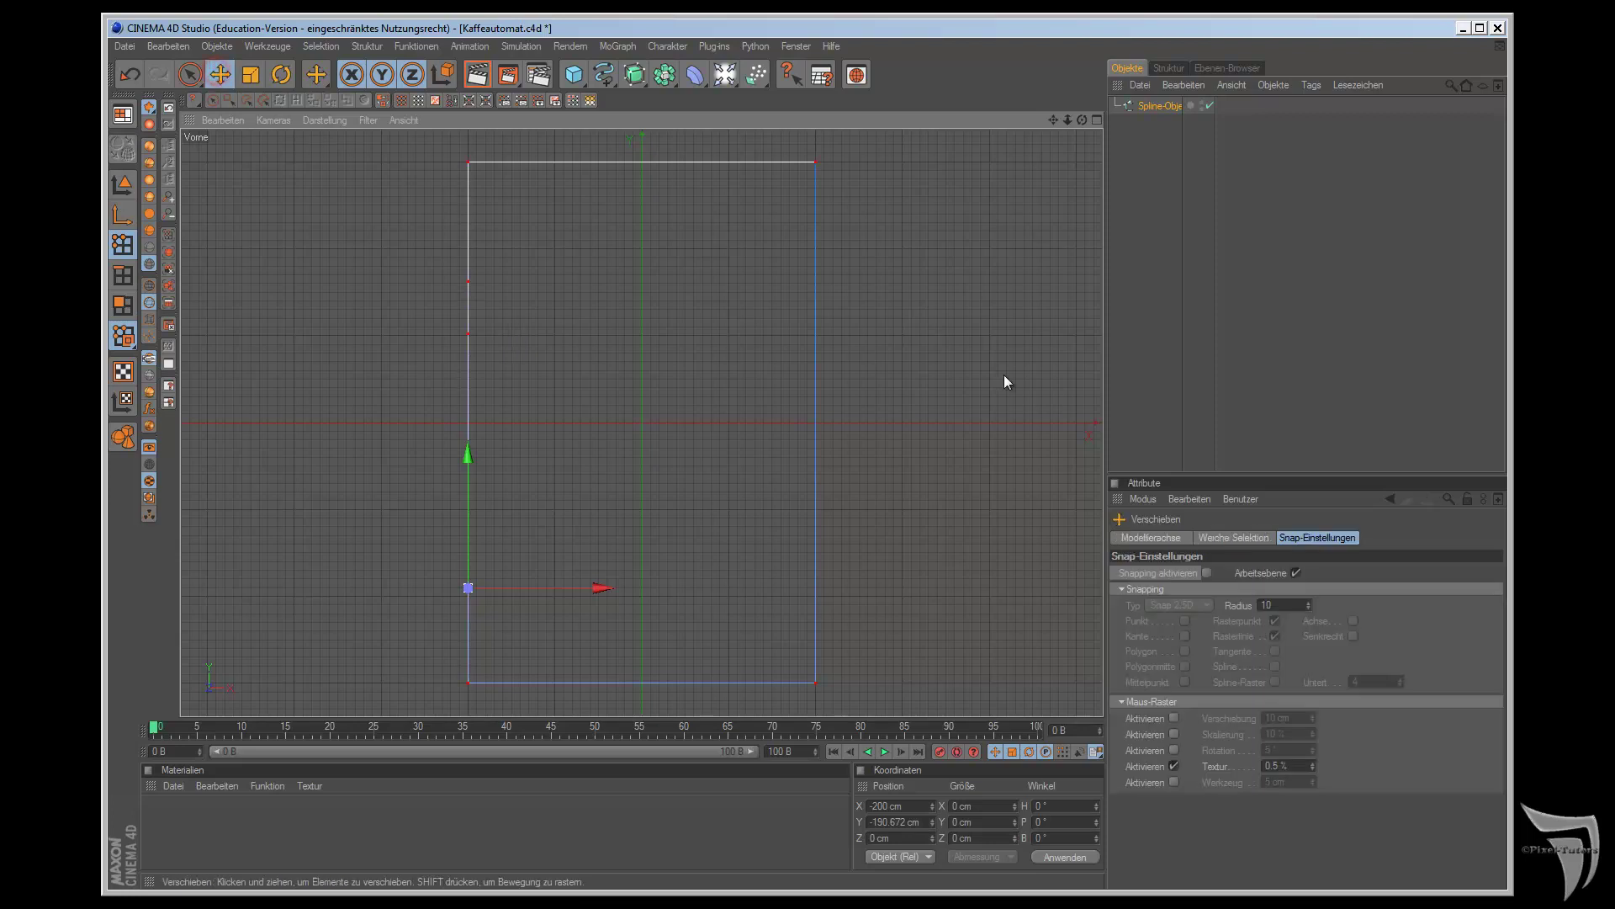
left_click(1207, 573)
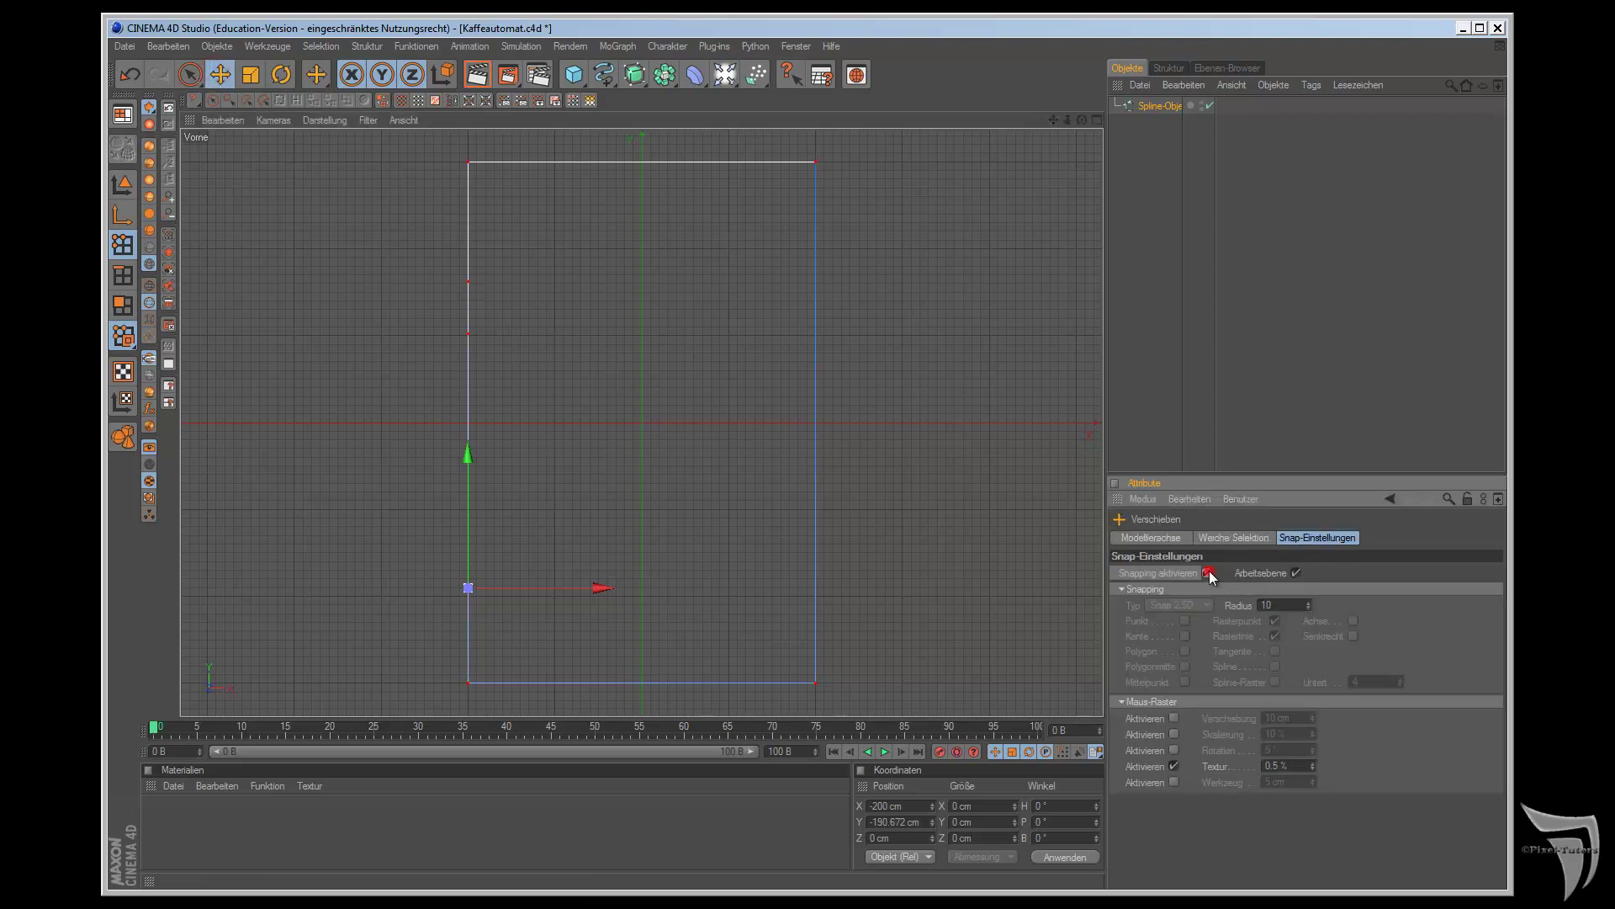
left_click(467, 282)
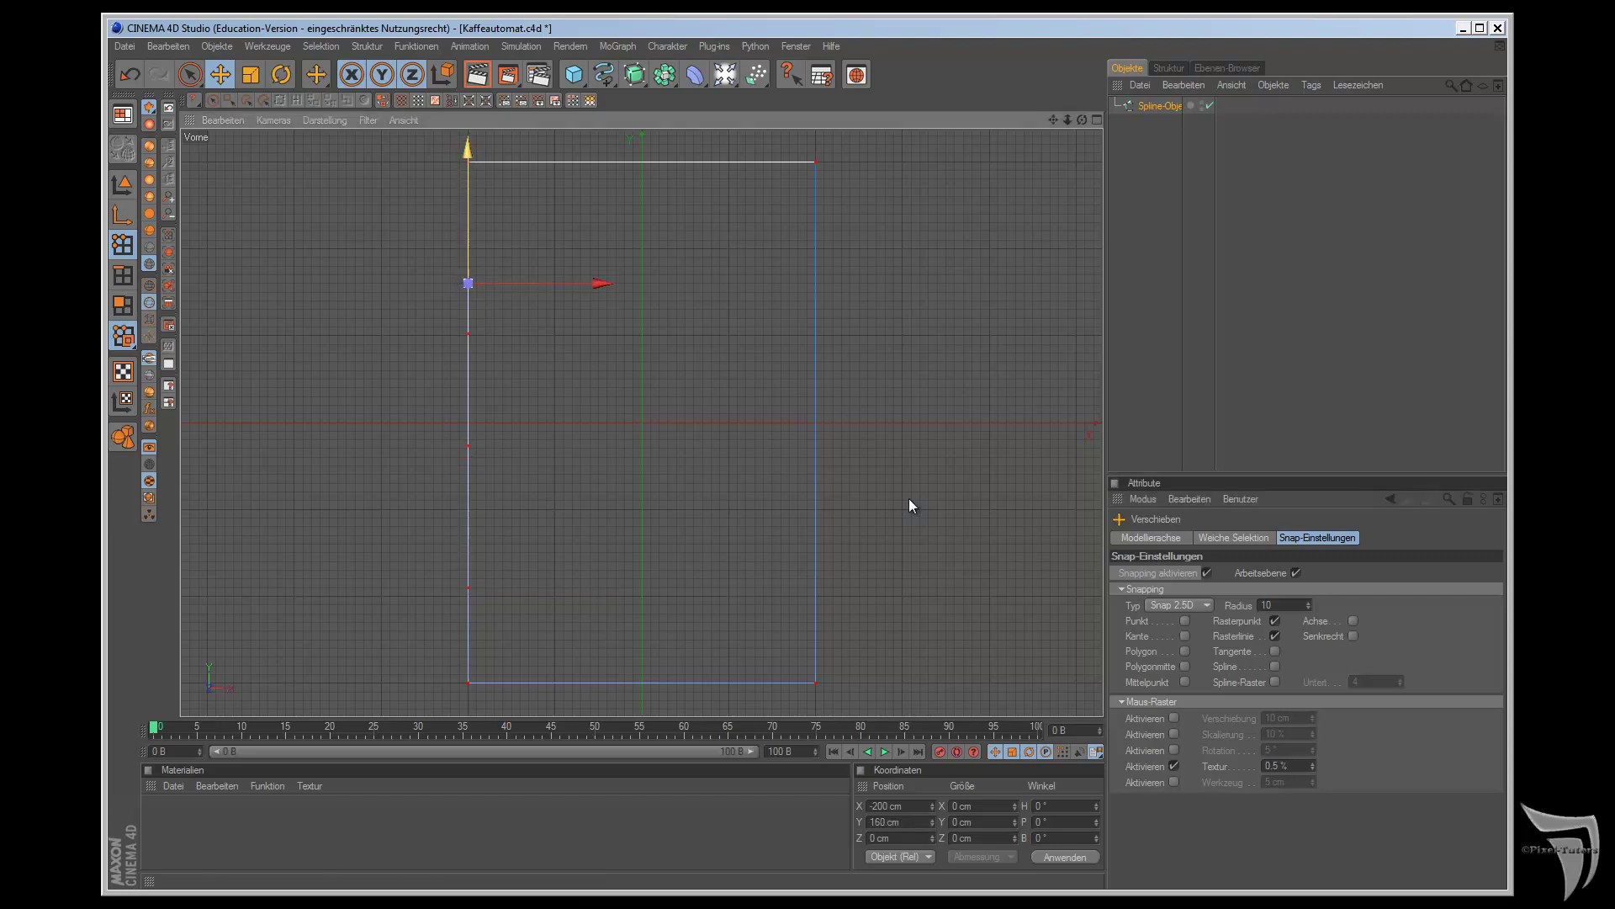
left_click_drag(473, 331, 911, 505)
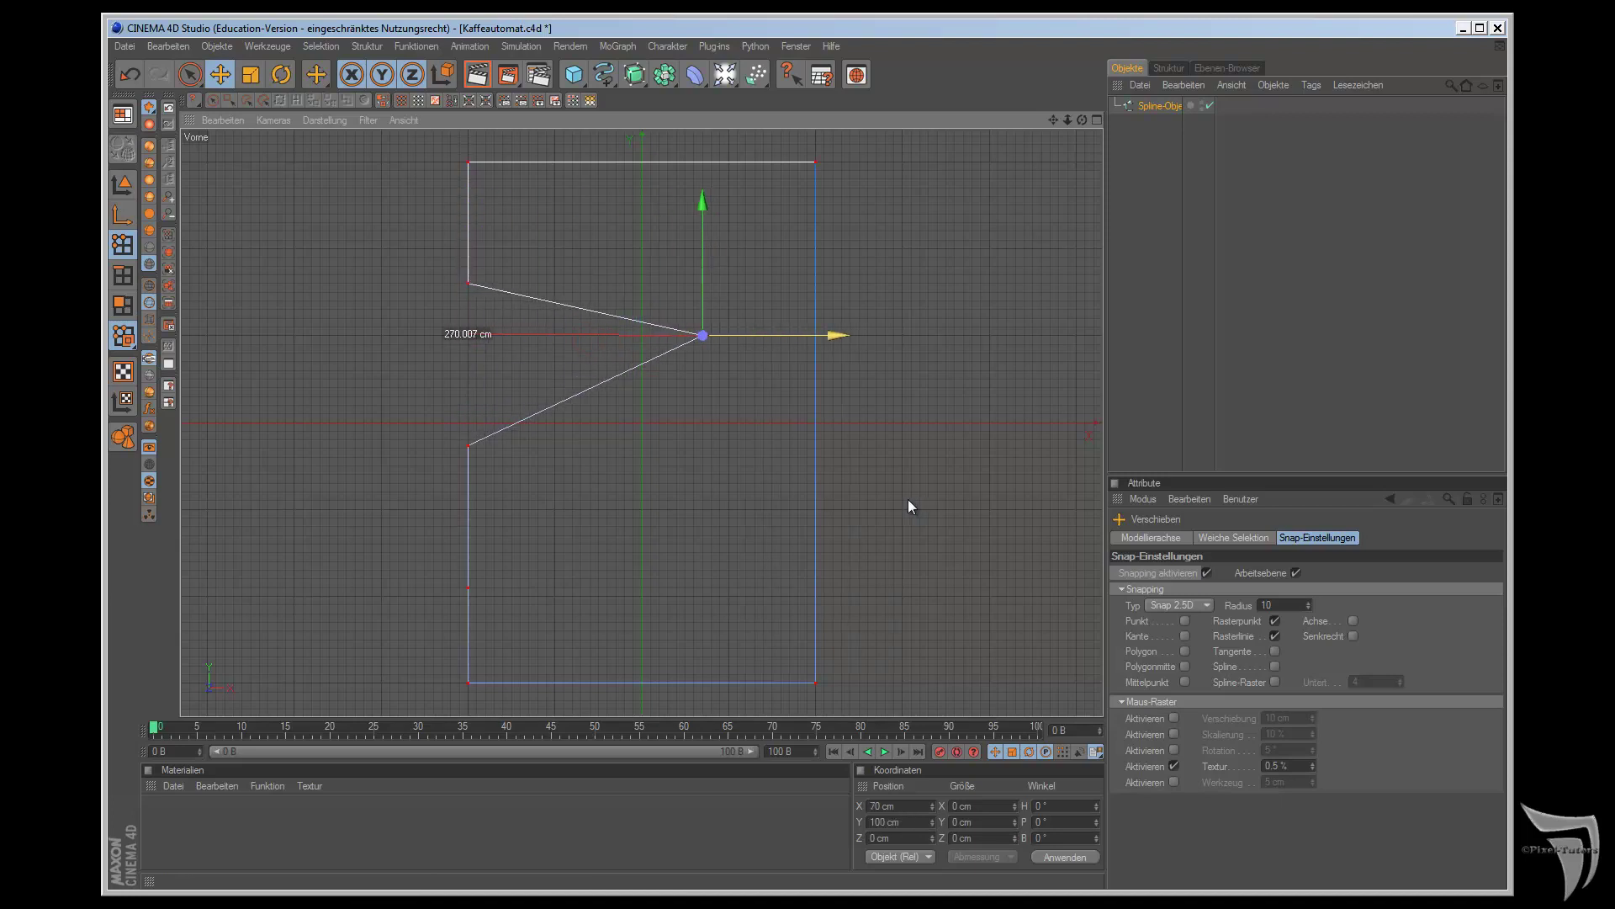
- Finish the left-side notch: upper point at X 70, Y 160 cm, lower point at X 70 cm
left_click_drag(908, 505, 907, 506)
left_click_drag(702, 217, 703, 165)
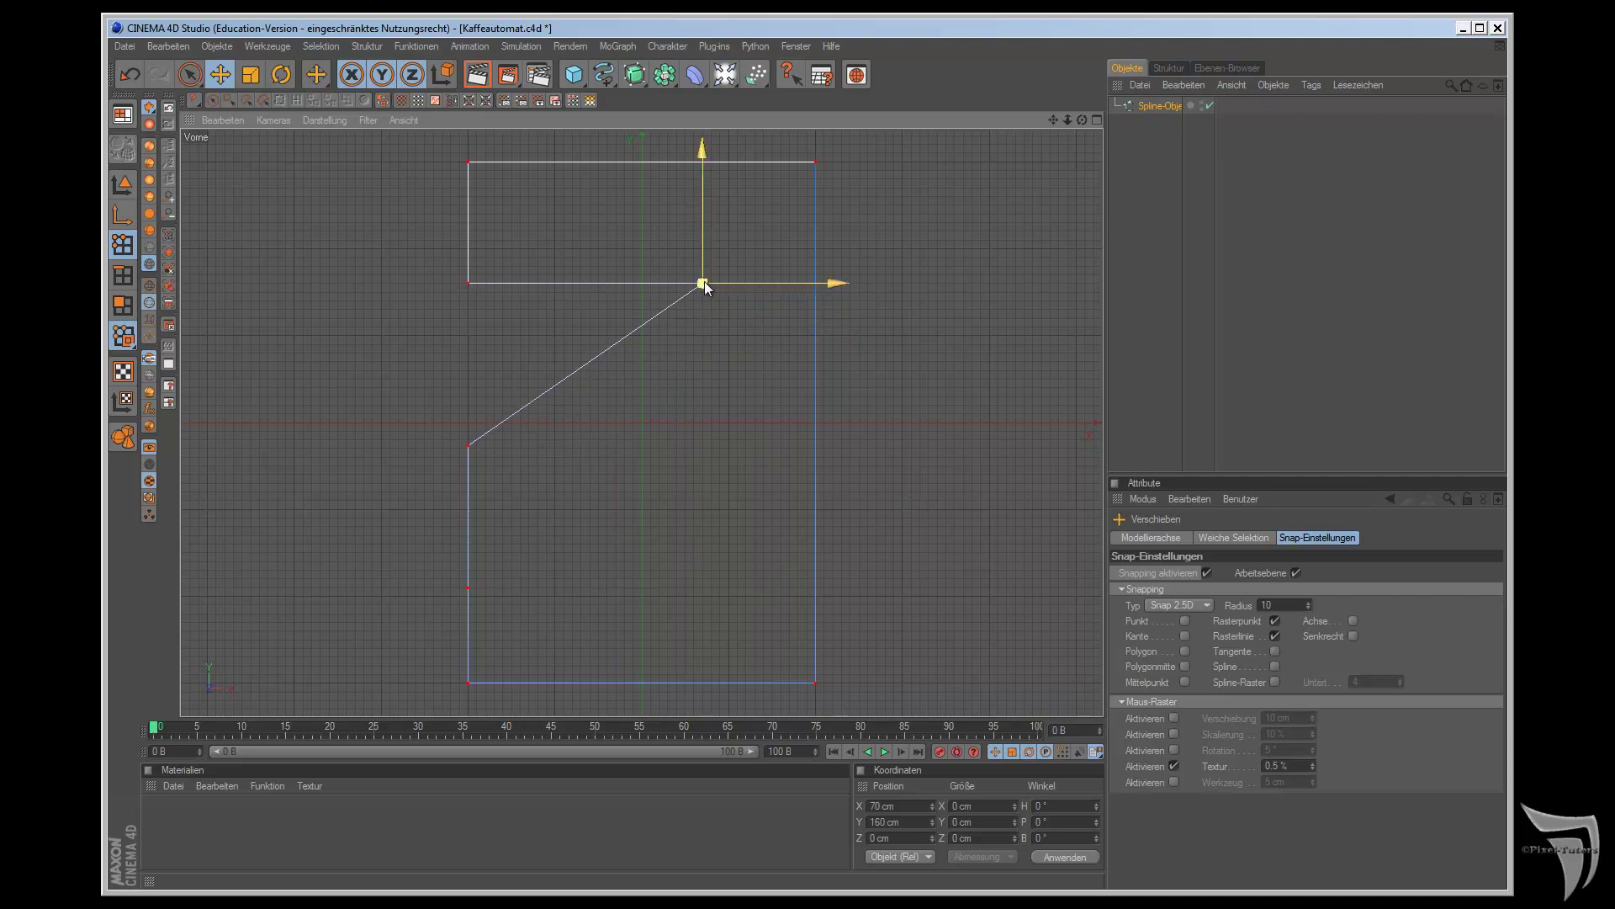
left_click(468, 446)
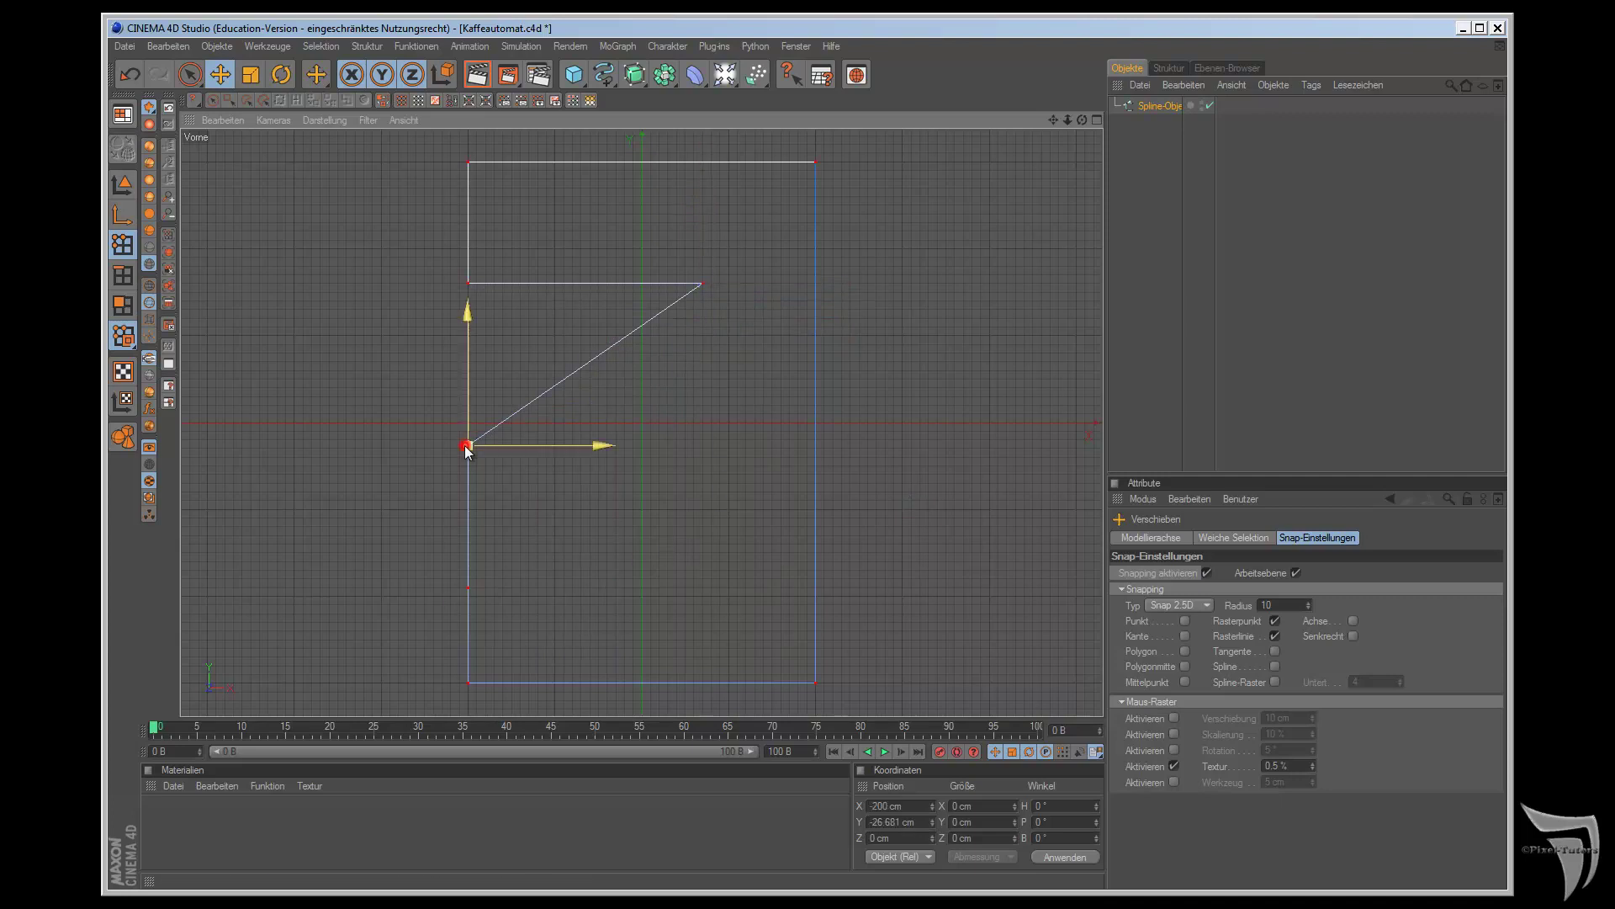
left_click_drag(606, 456, 914, 498)
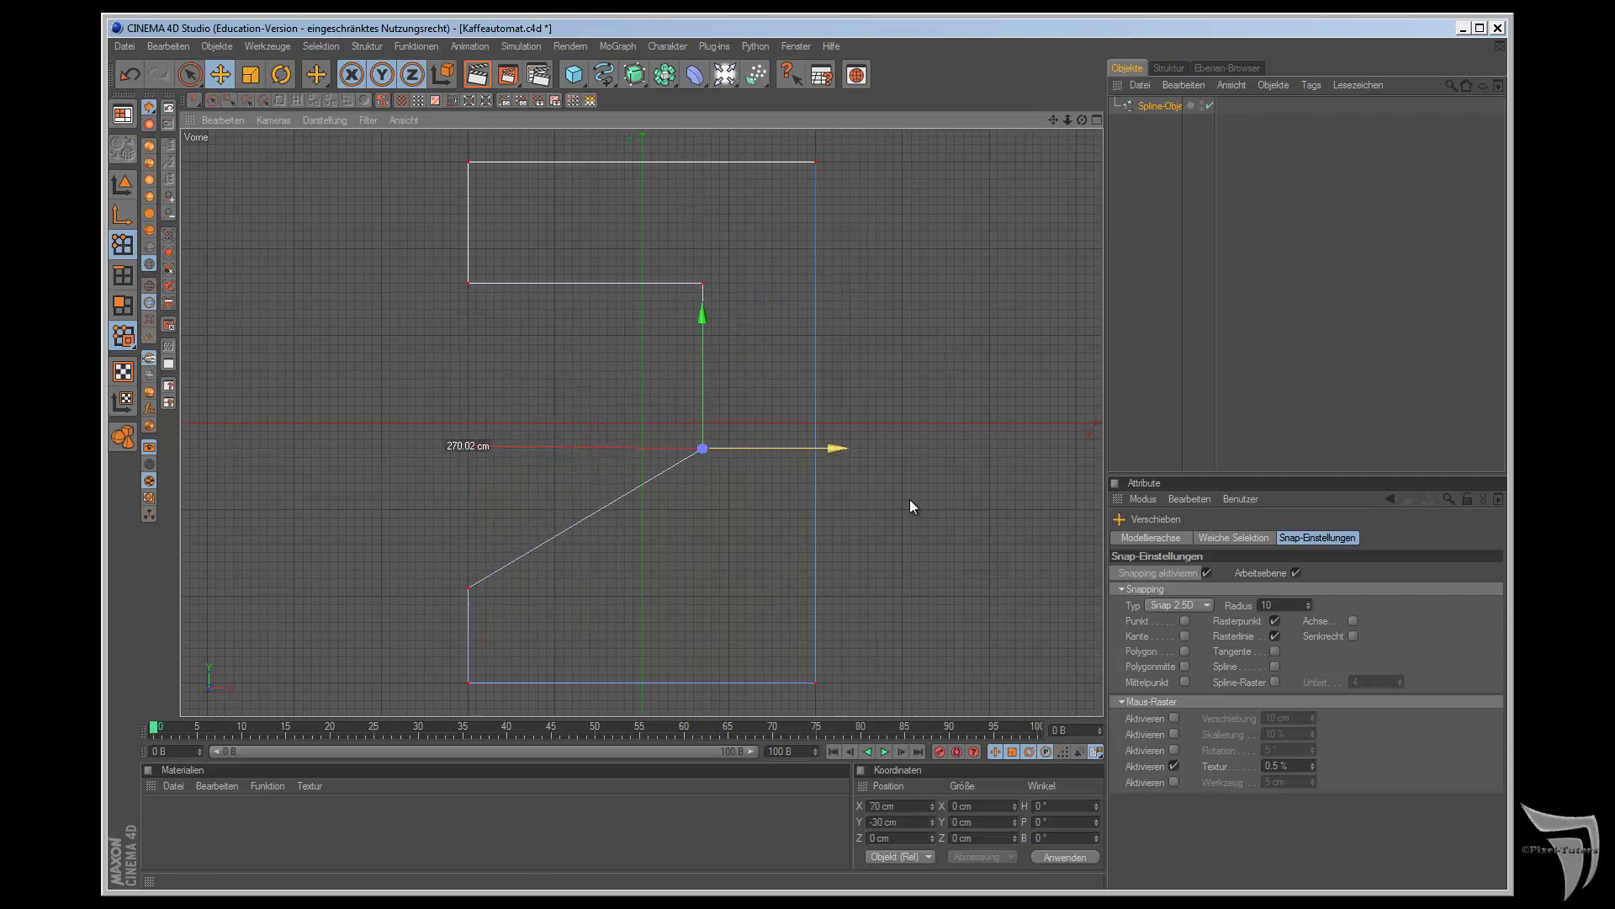
left_click_drag(782, 447, 834, 448)
left_click_drag(703, 314, 703, 454)
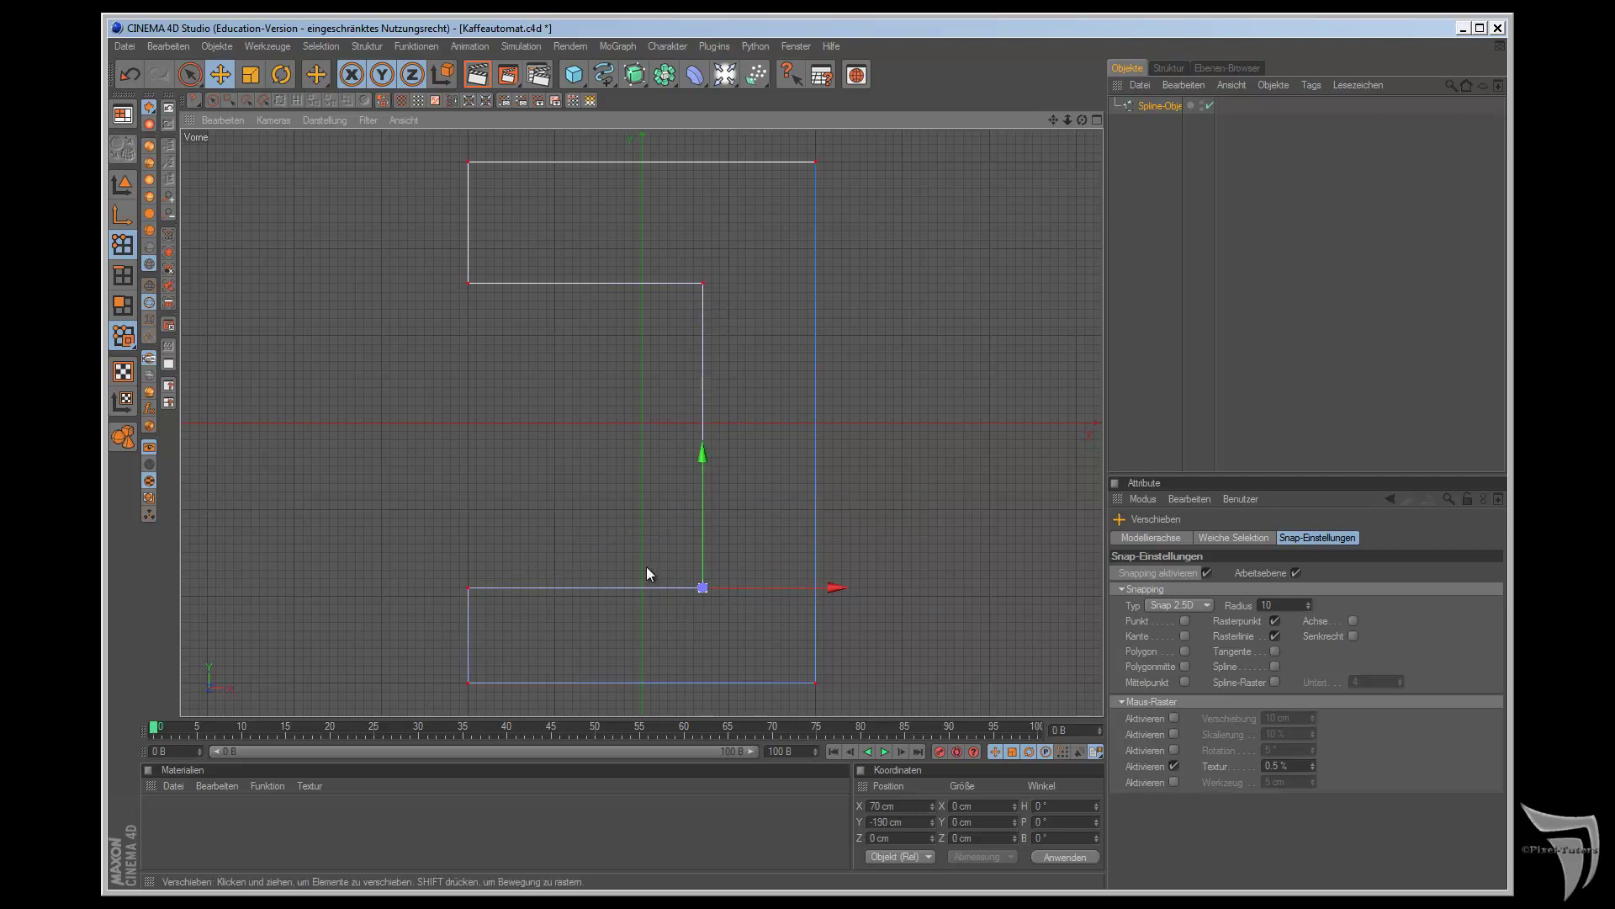
- Add three new points along the panel's bottom edge
left_click(528, 682, "ctrl")
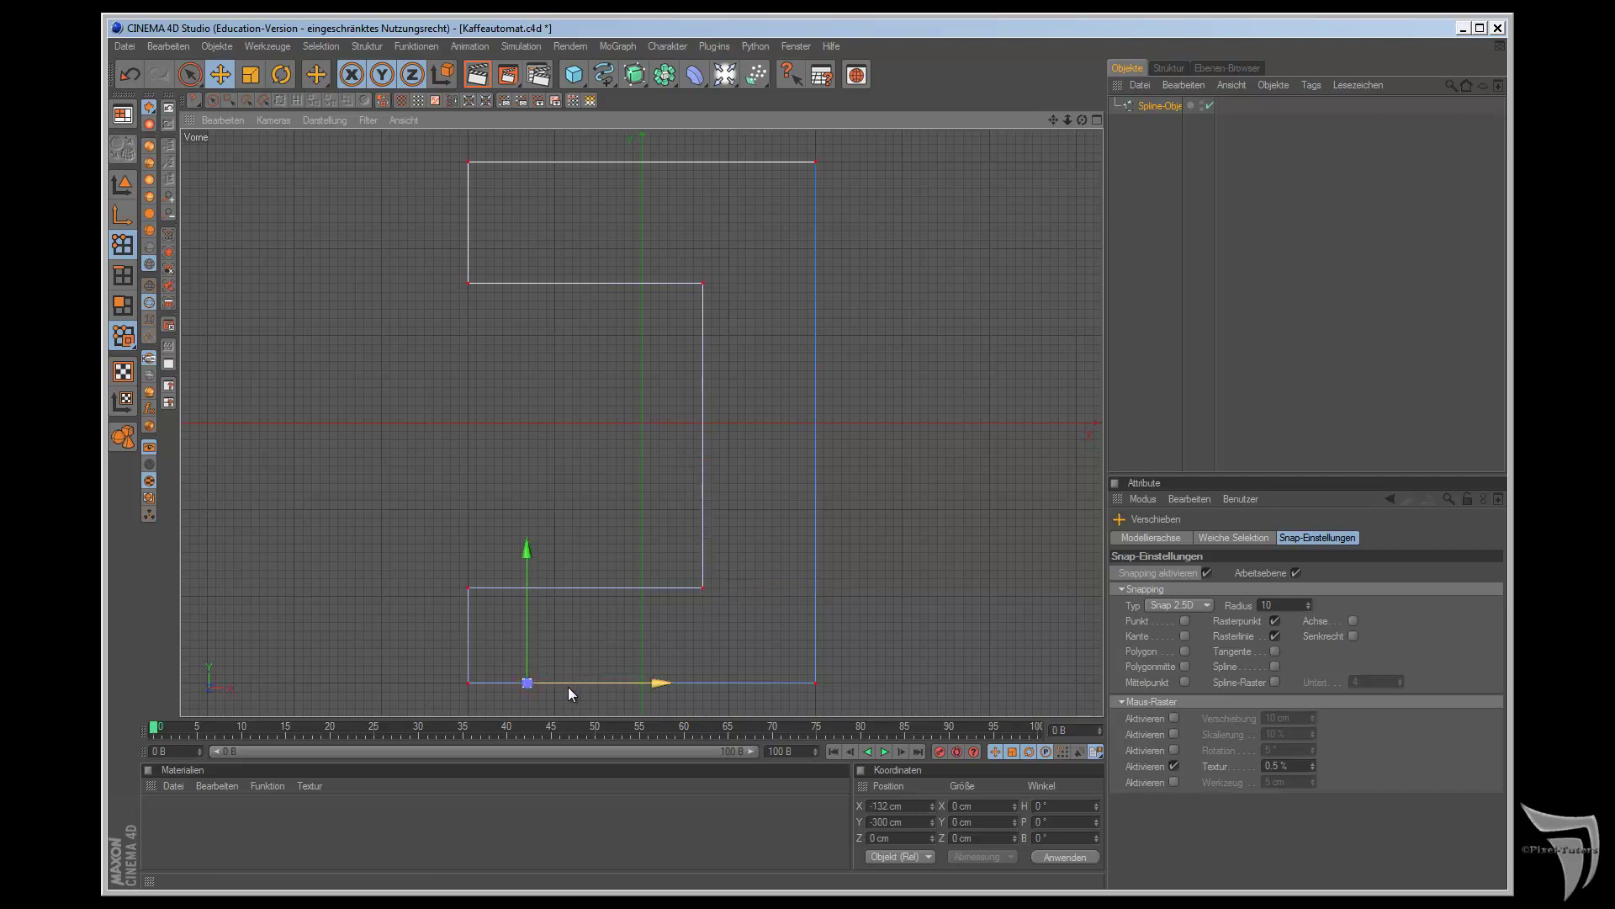
left_click_drag(570, 680, 549, 685)
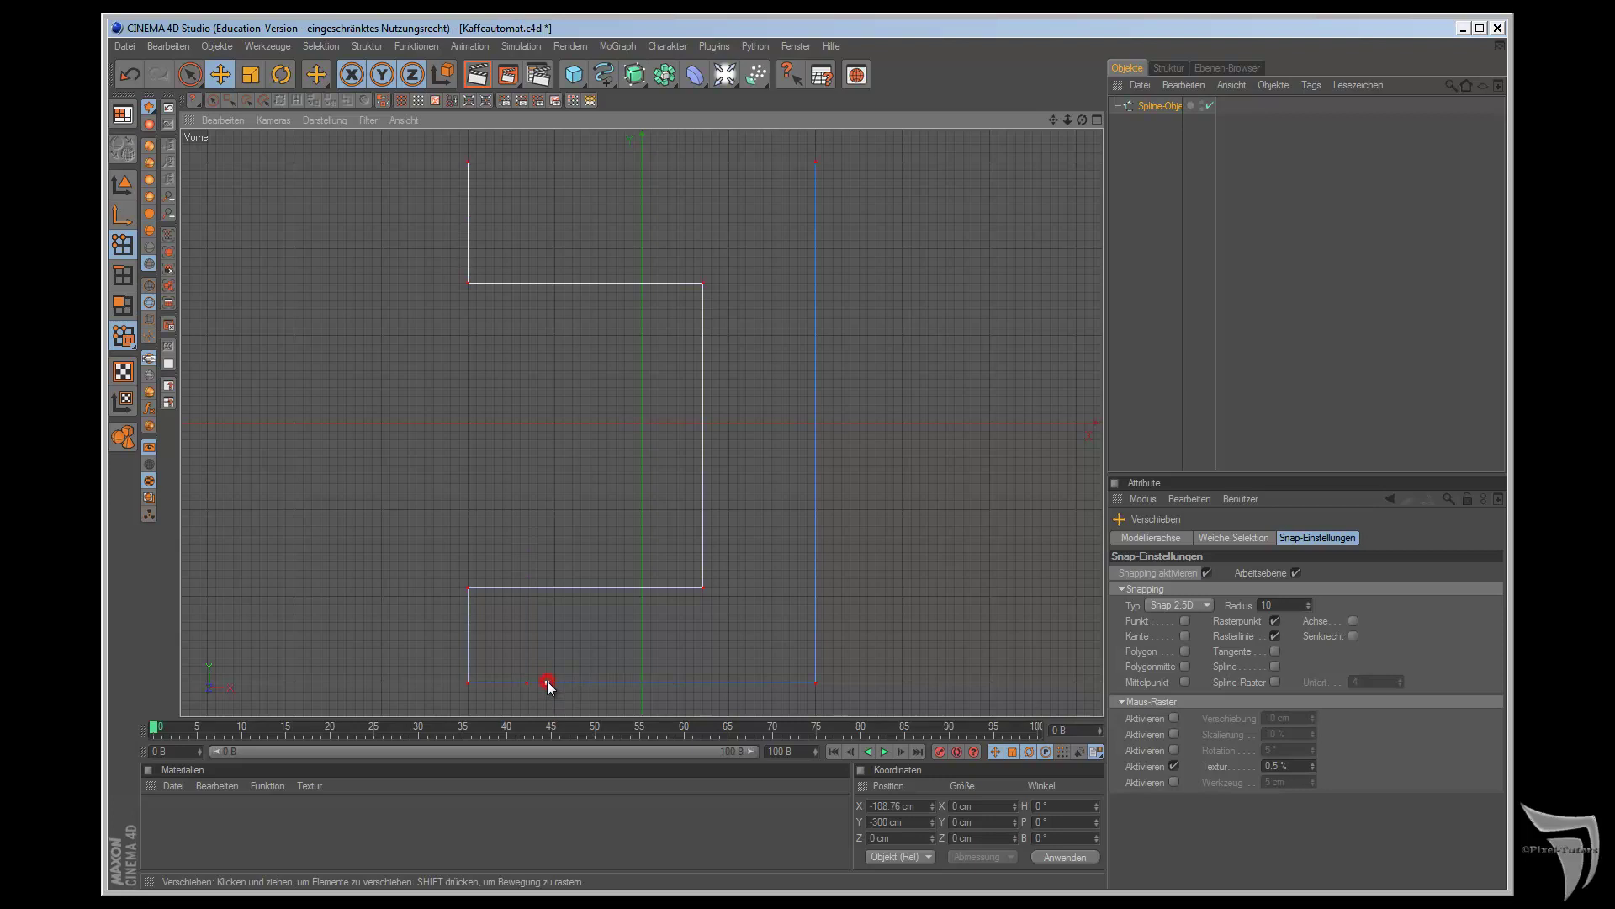
left_click(648, 683, "ctrl")
left_click(663, 682, "ctrl")
- Raise the left bottom point to -290 cm, set the next to X 10 cm, undoing a test move
left_click(547, 682)
left_click_drag(553, 567, 549, 558)
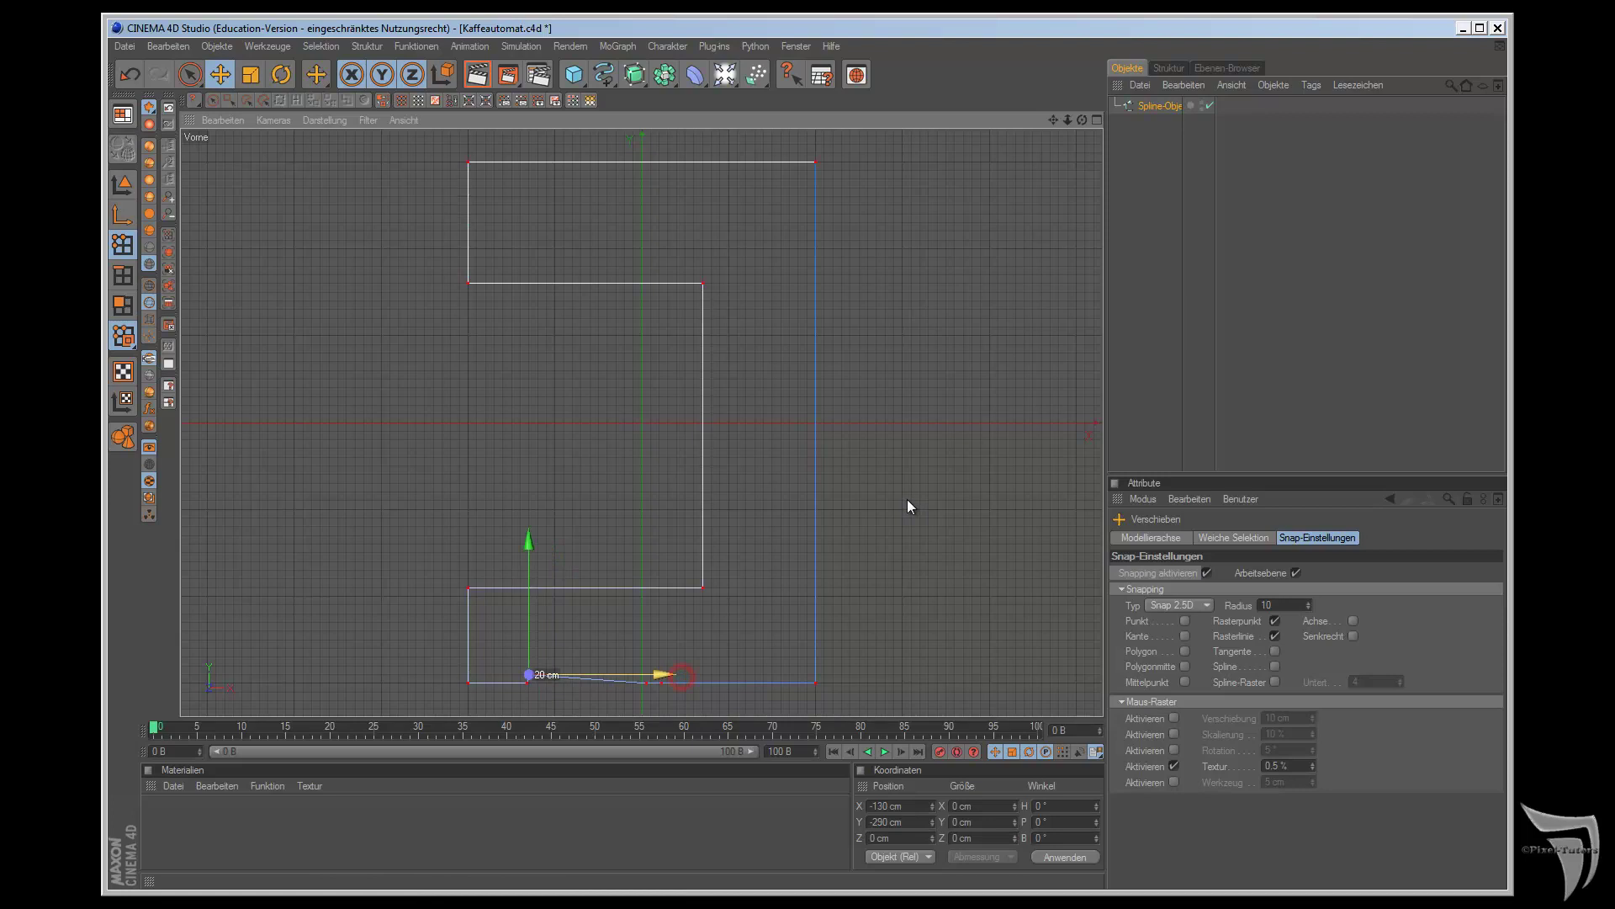
left_click(647, 685)
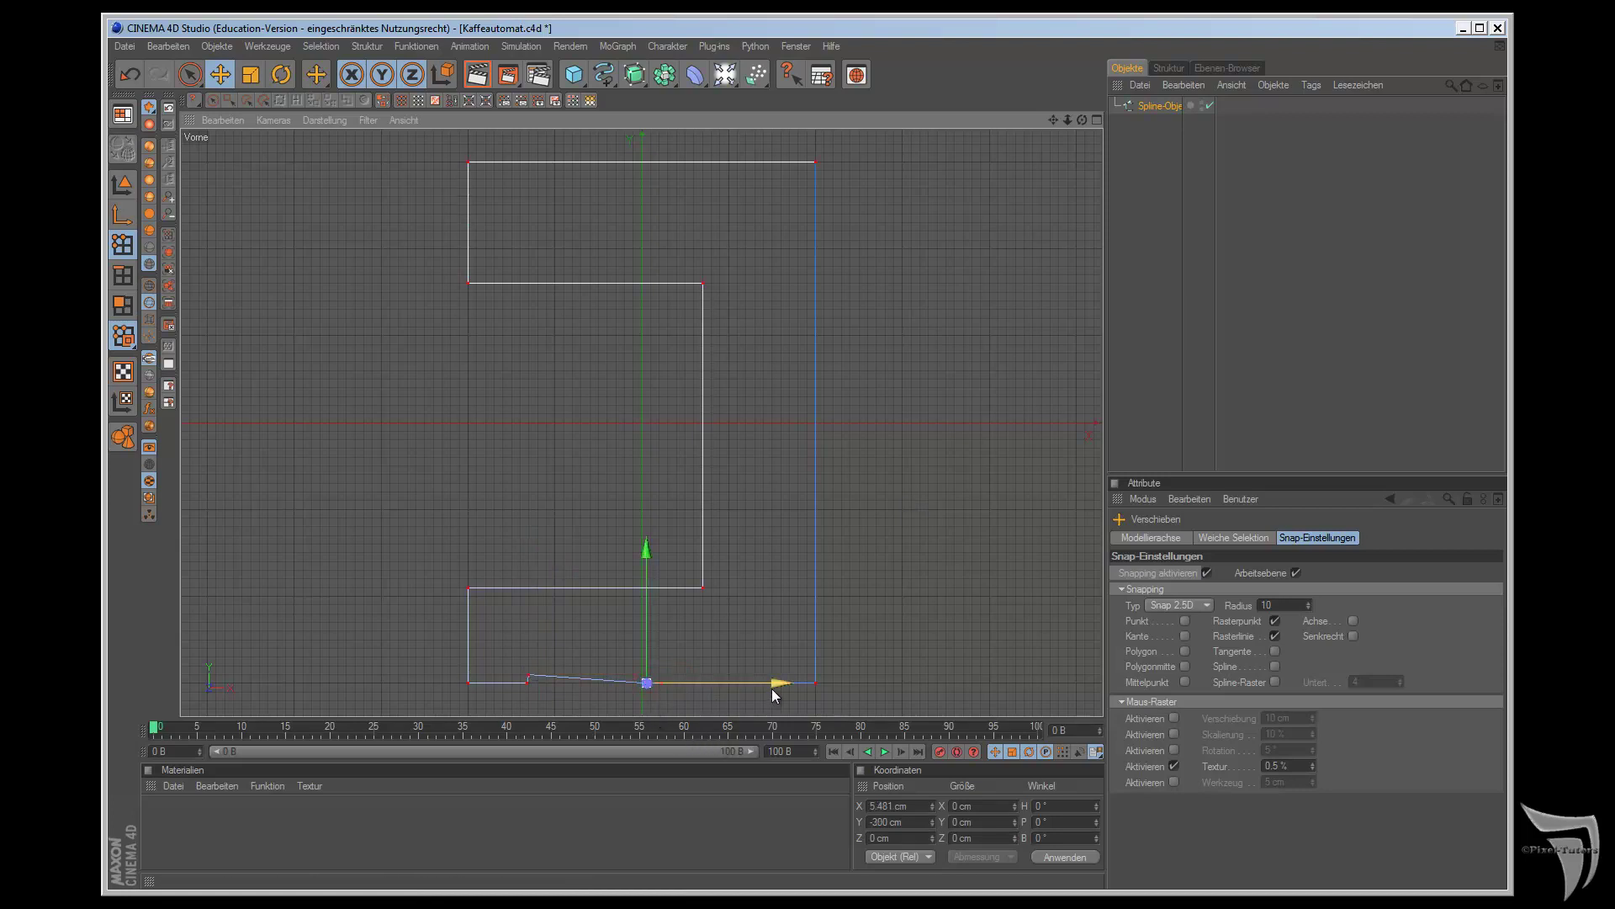
left_click_drag(648, 554, 649, 565)
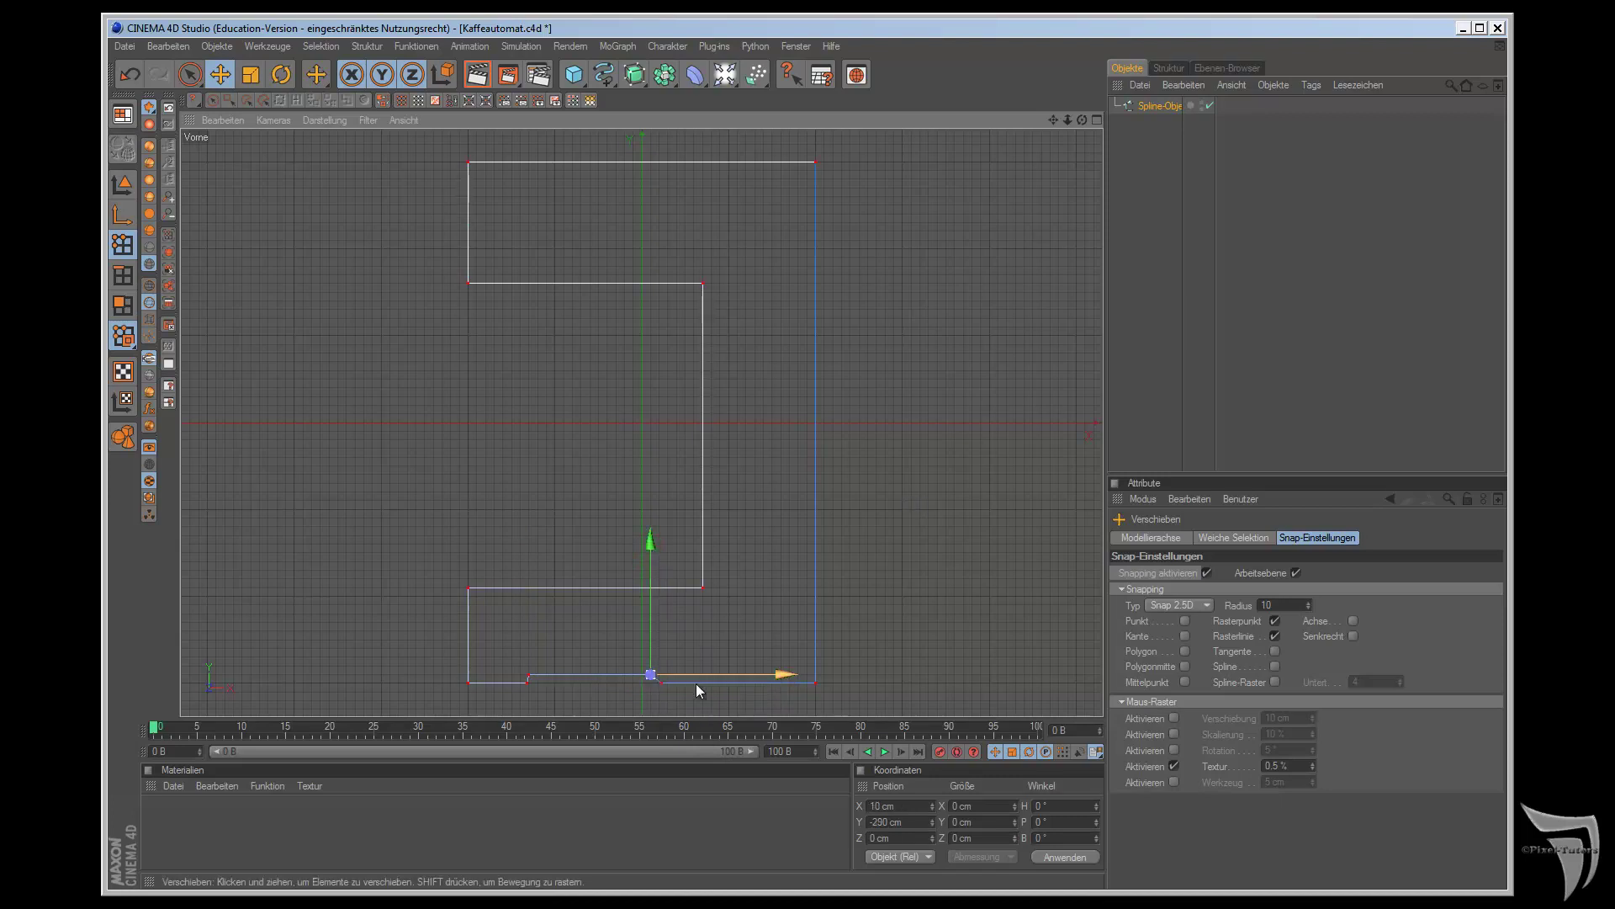
left_click_drag(658, 685, 680, 690)
key("ctrl+z")
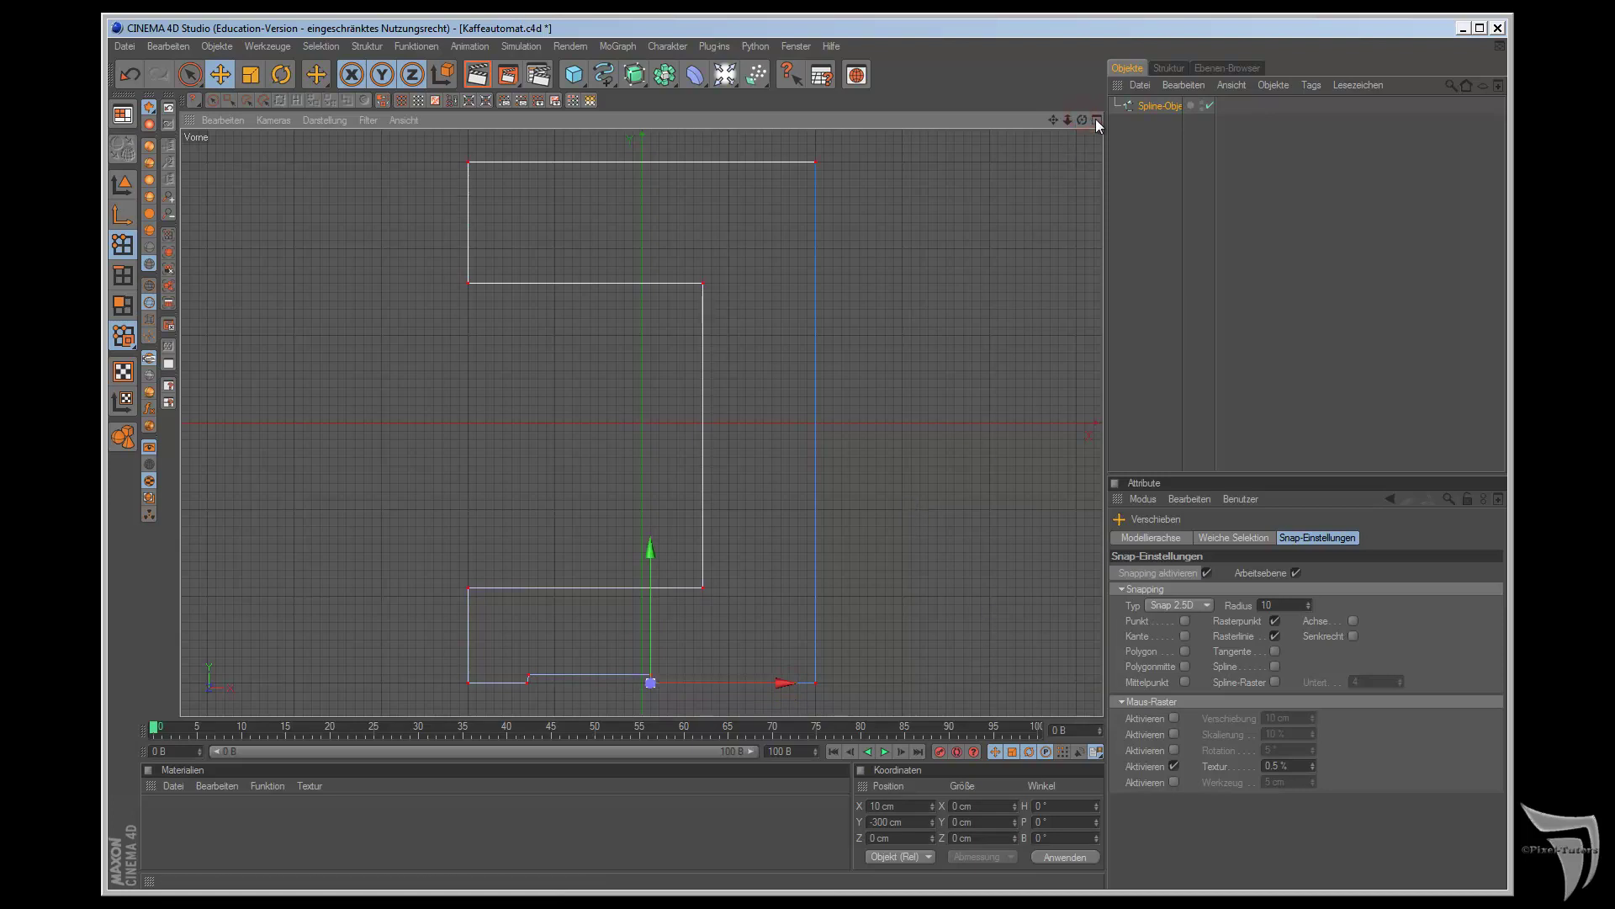
- Deselect the points, frame the whole panel outline, and bring up the spline shapes list
scroll(688, 610, "up", 2)
scroll(688, 609, "up", 1)
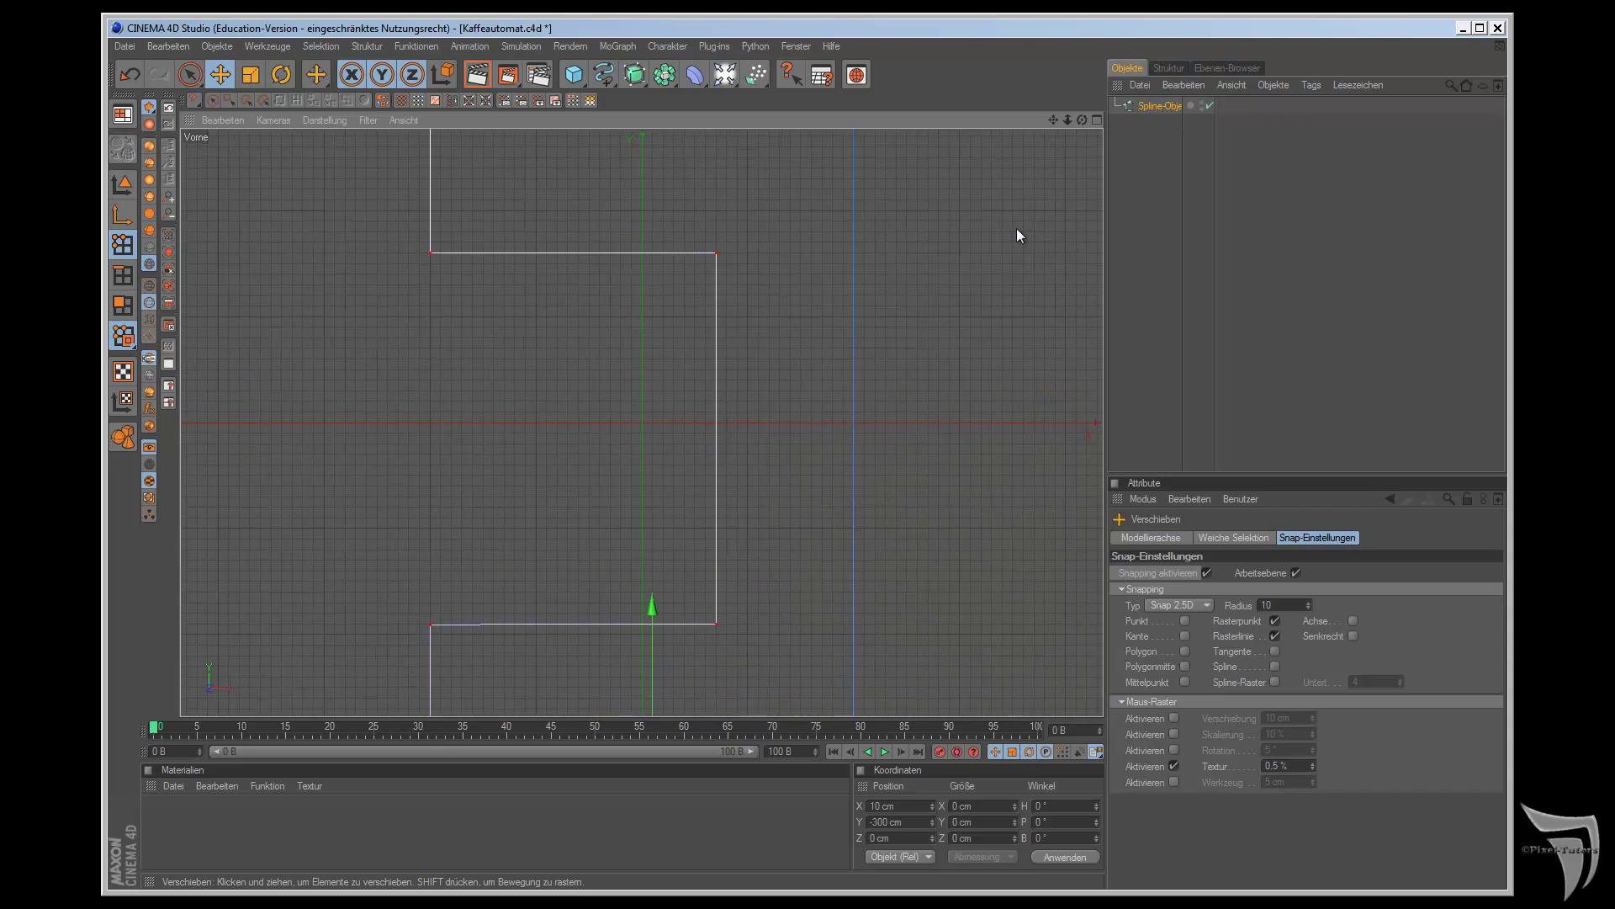
scroll(909, 500, "down", 2)
scroll(968, 375, "up", 3)
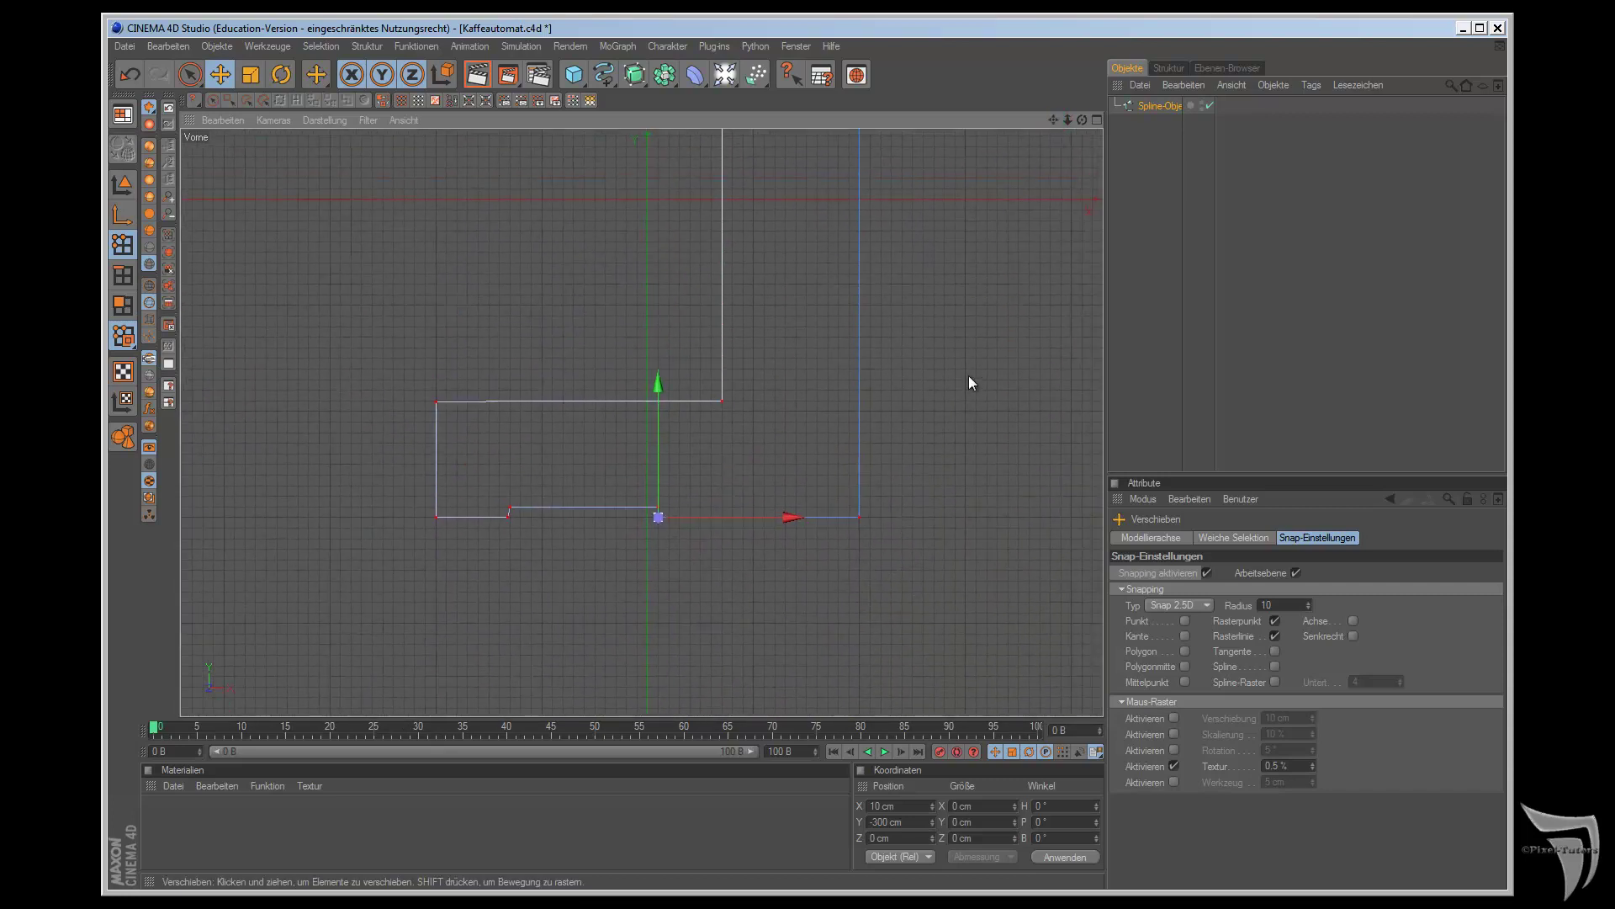
left_click(480, 538)
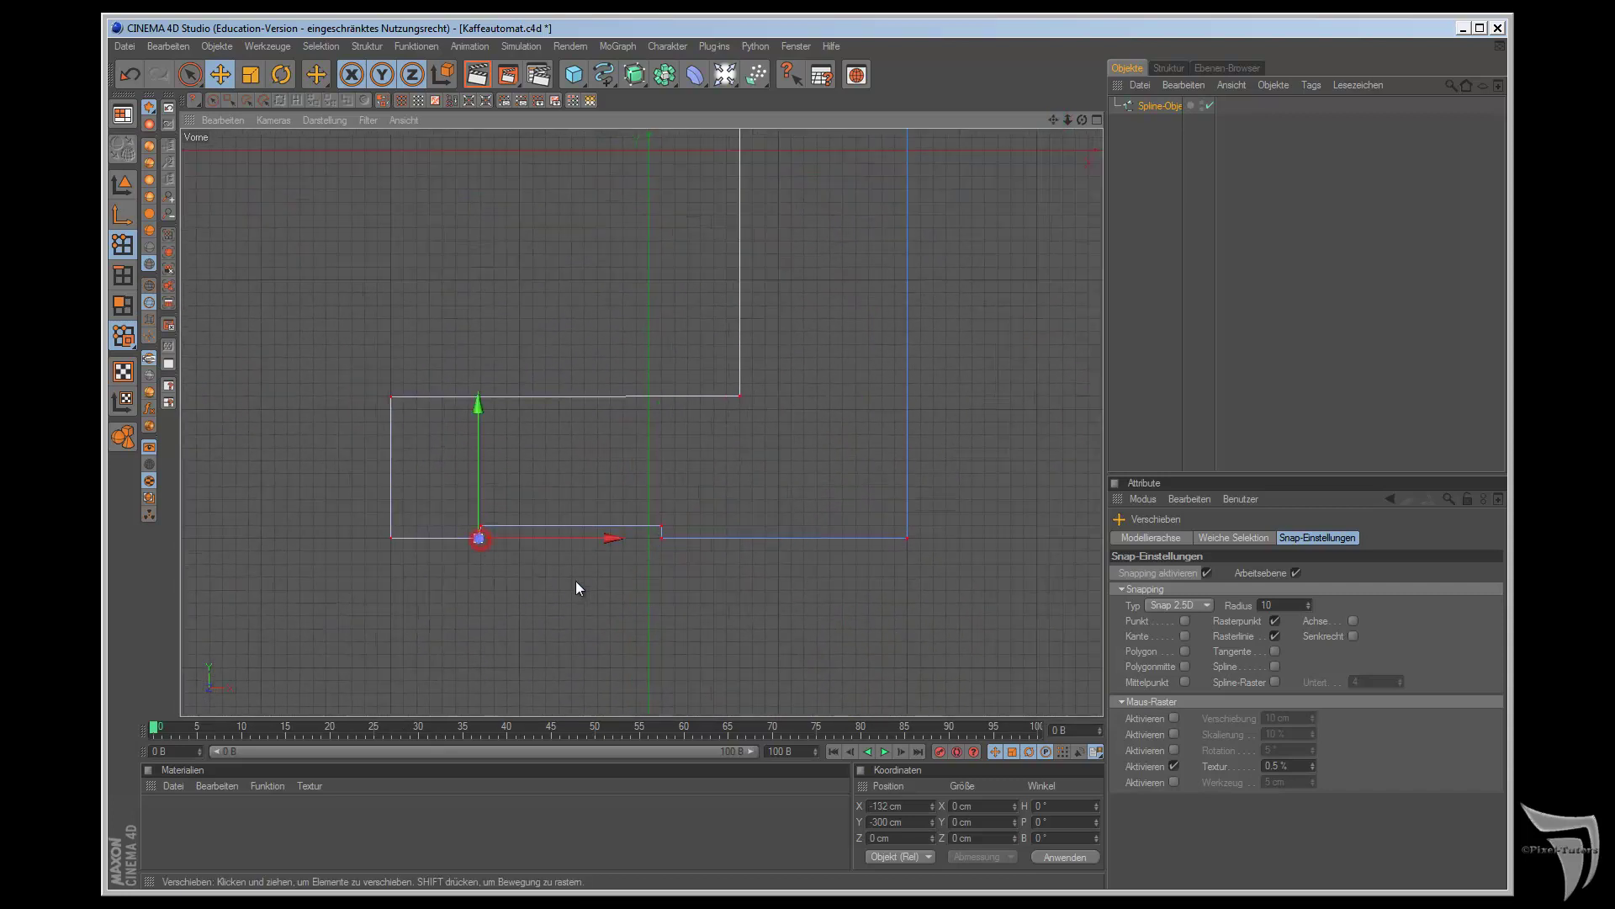
left_click(678, 634)
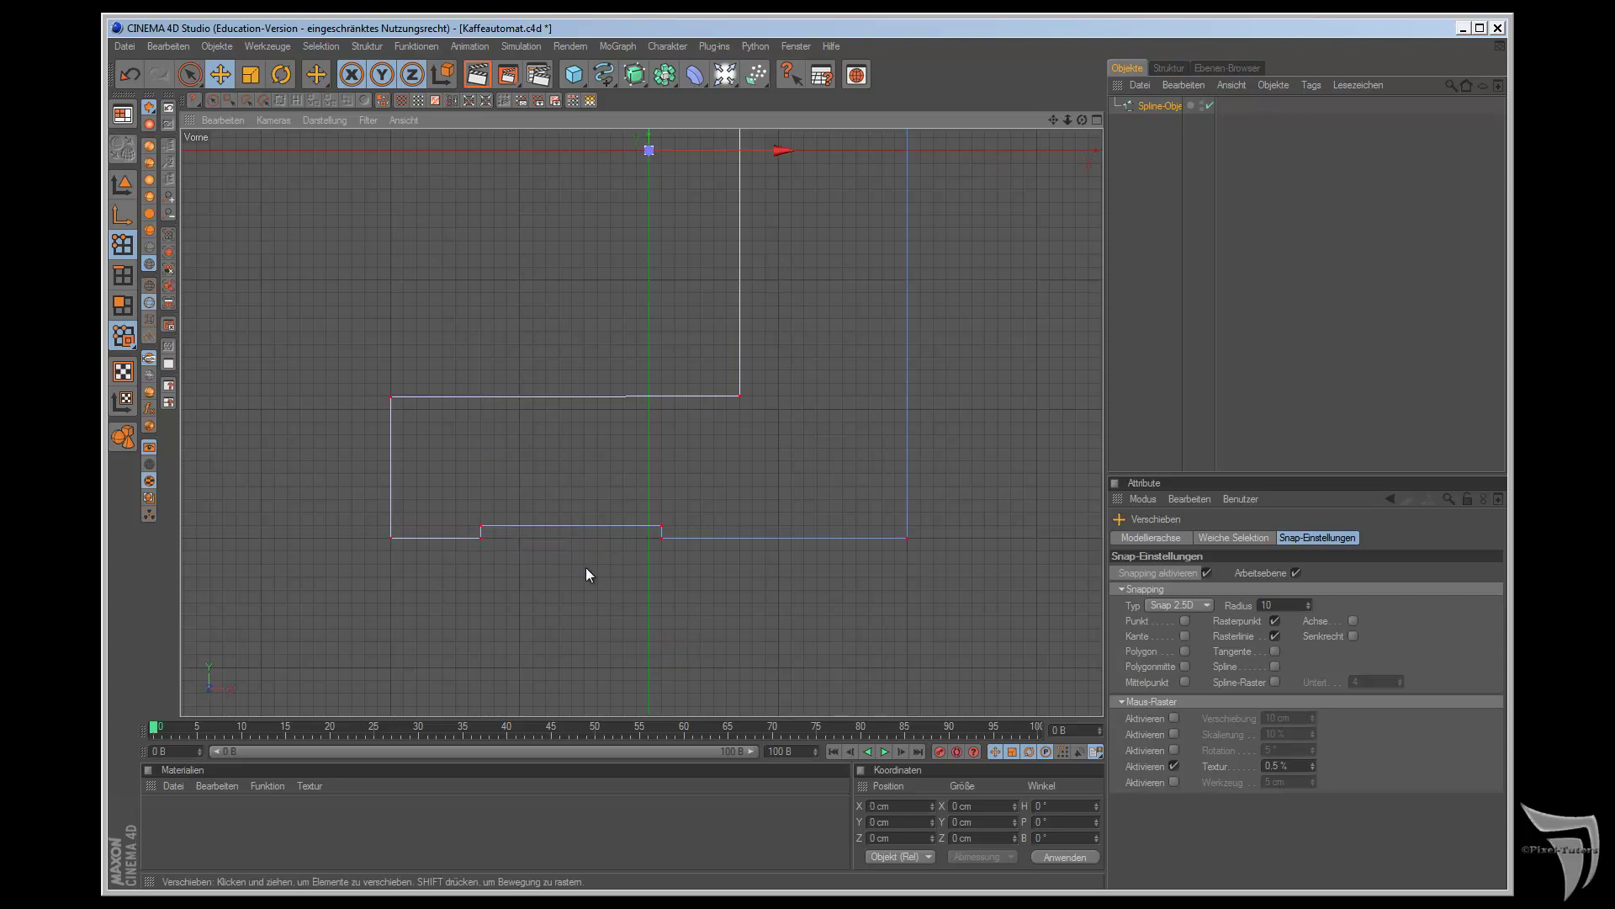
left_click_drag(1052, 120, 908, 496)
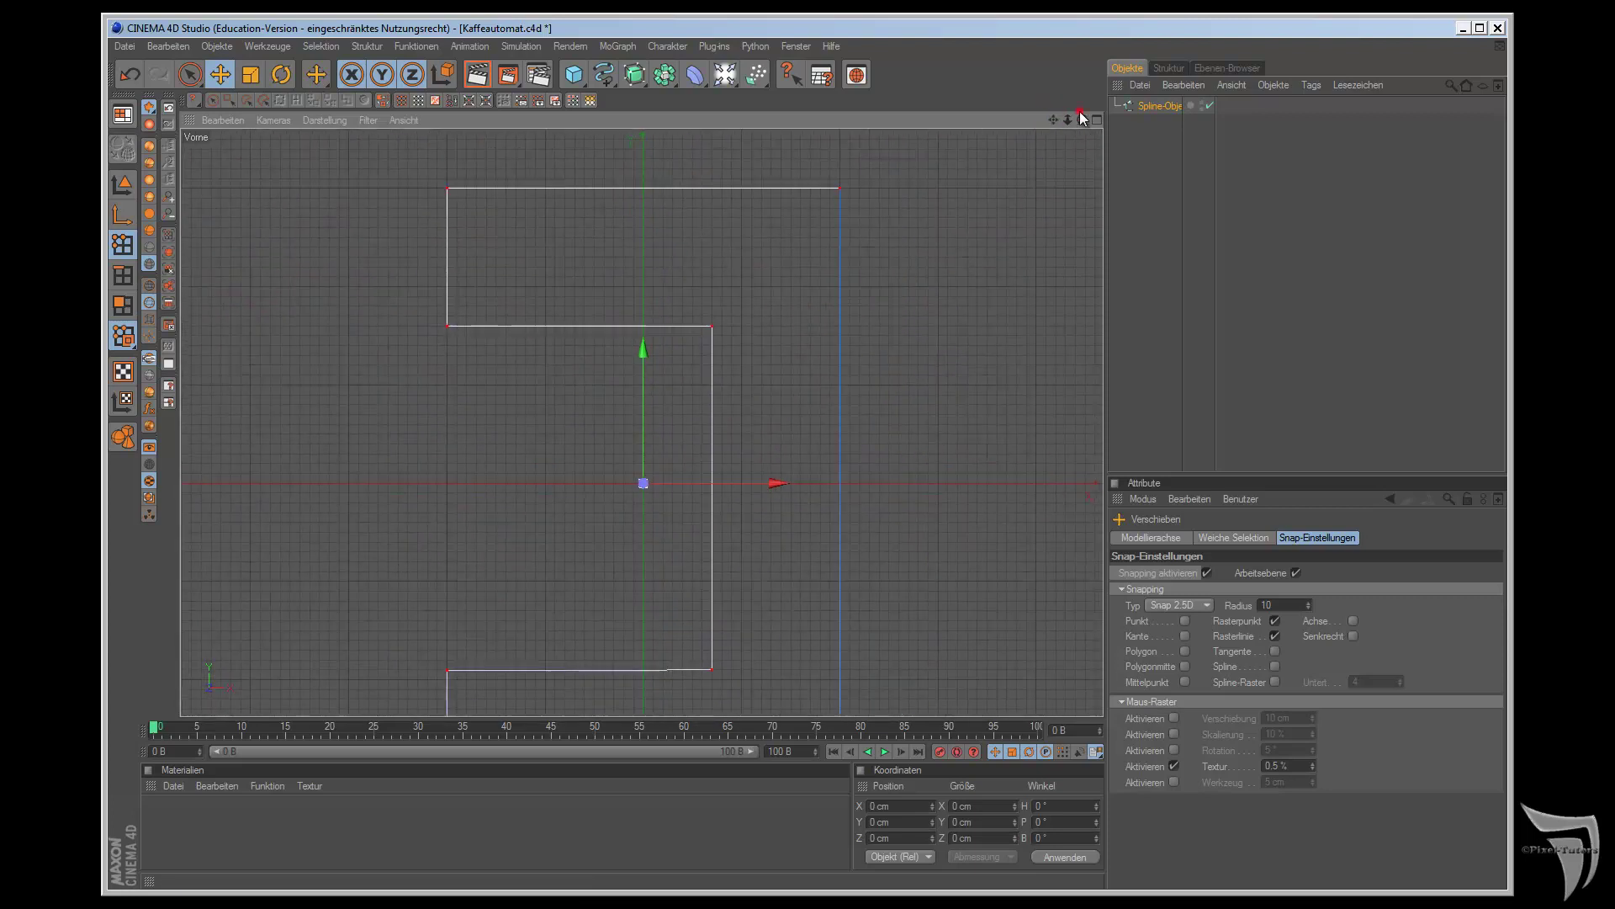
left_click_drag(1057, 127, 1050, 128)
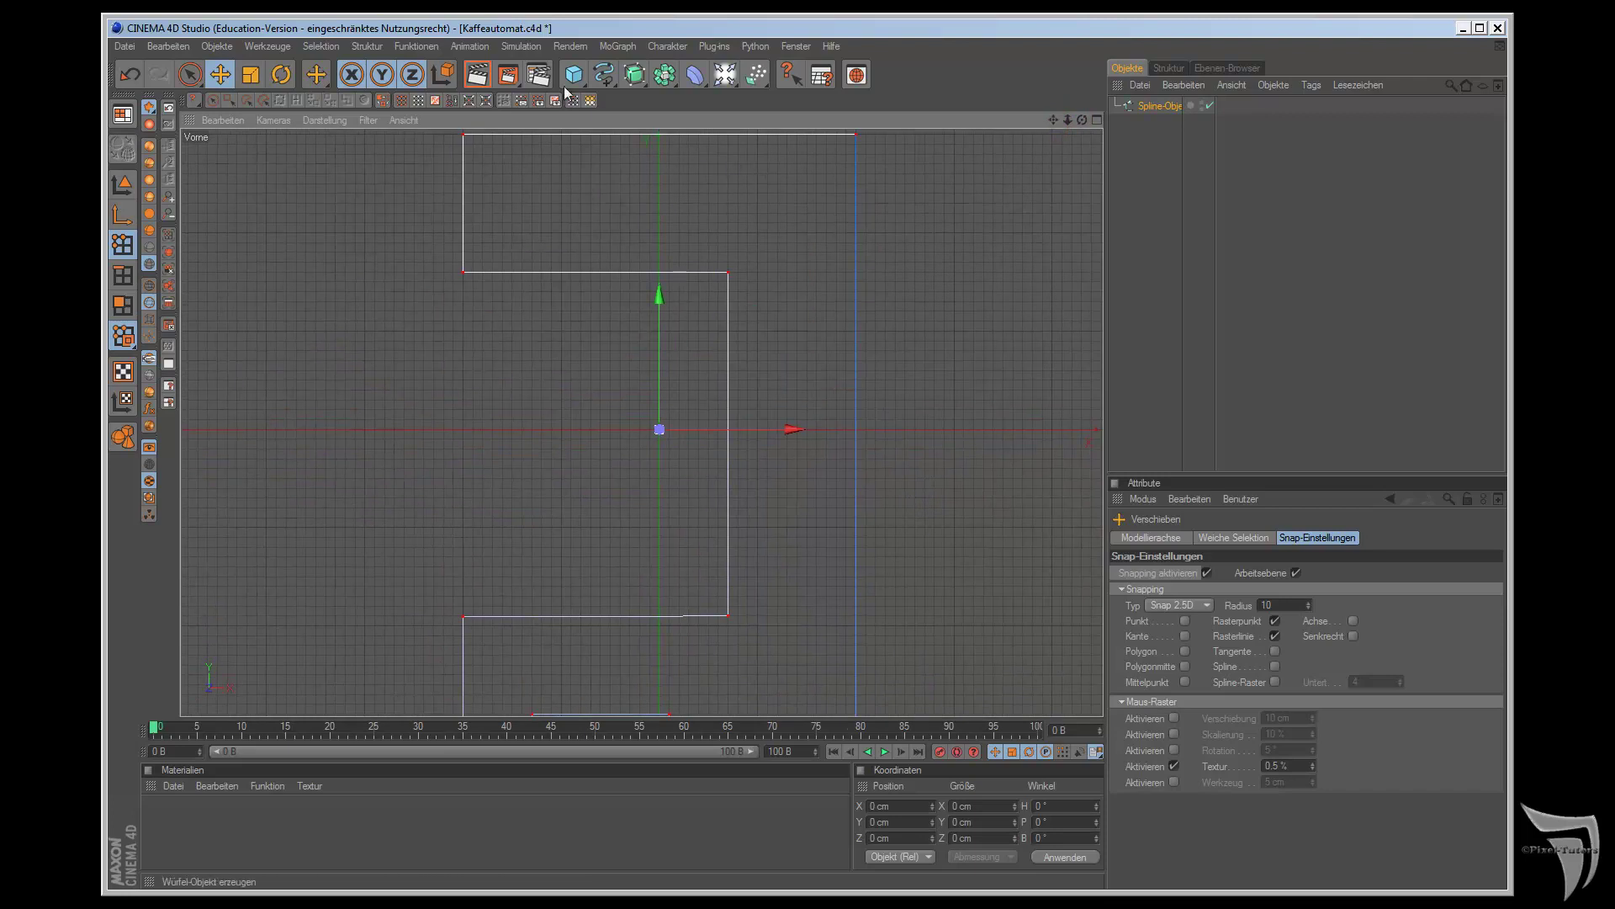
left_click(604, 74)
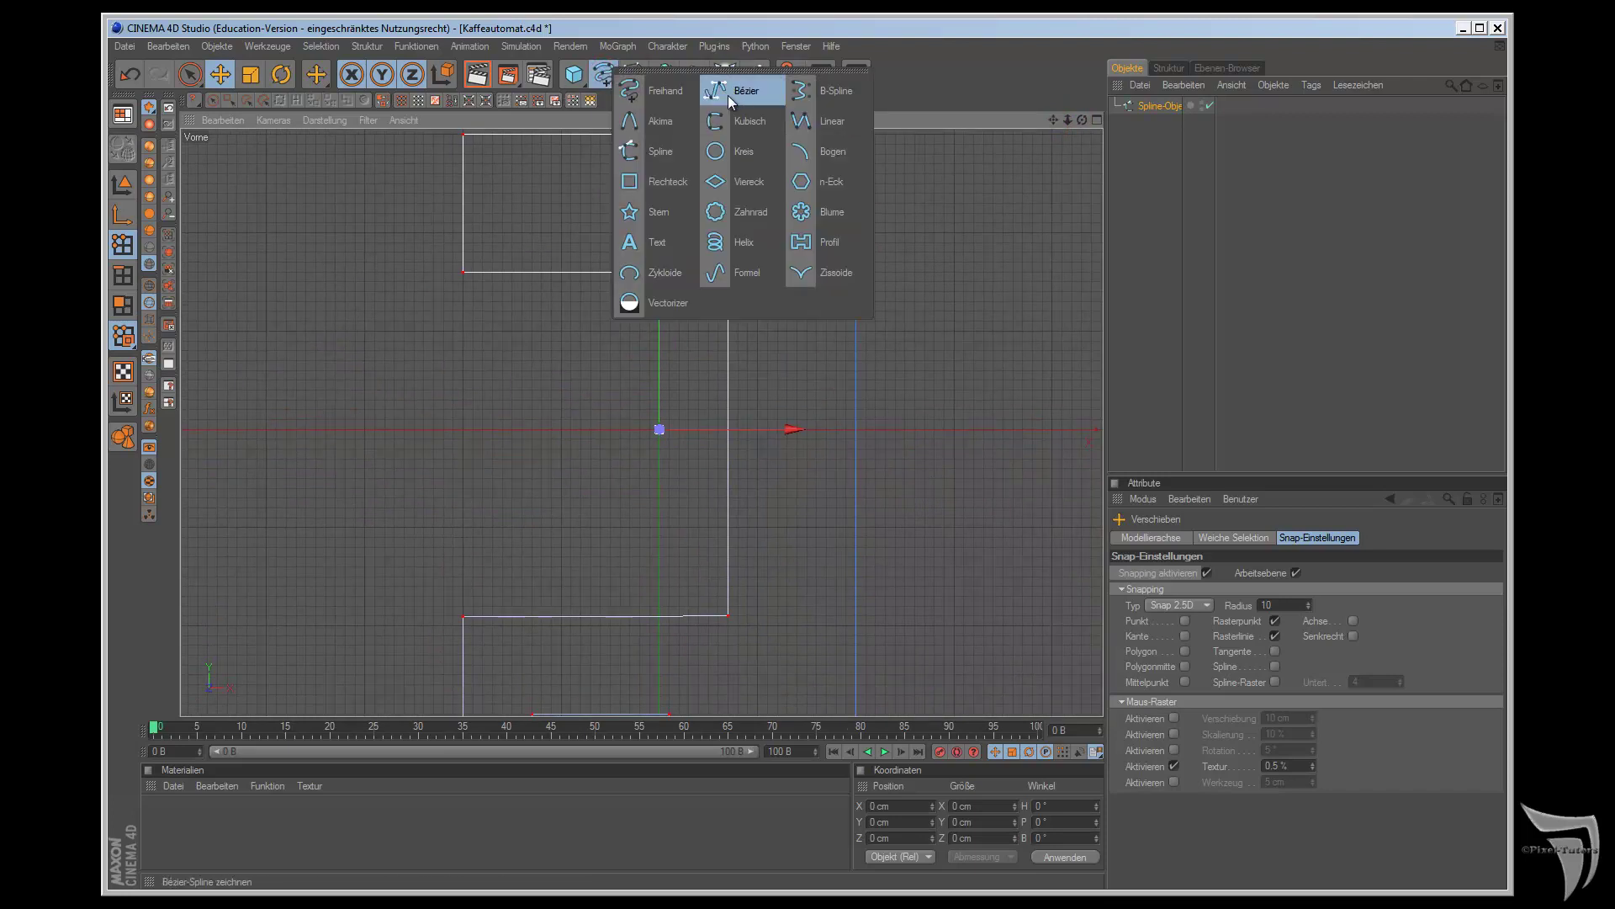
- Create a new Rechteck spline 10 cm wide and 50 cm tall
left_click(635, 181)
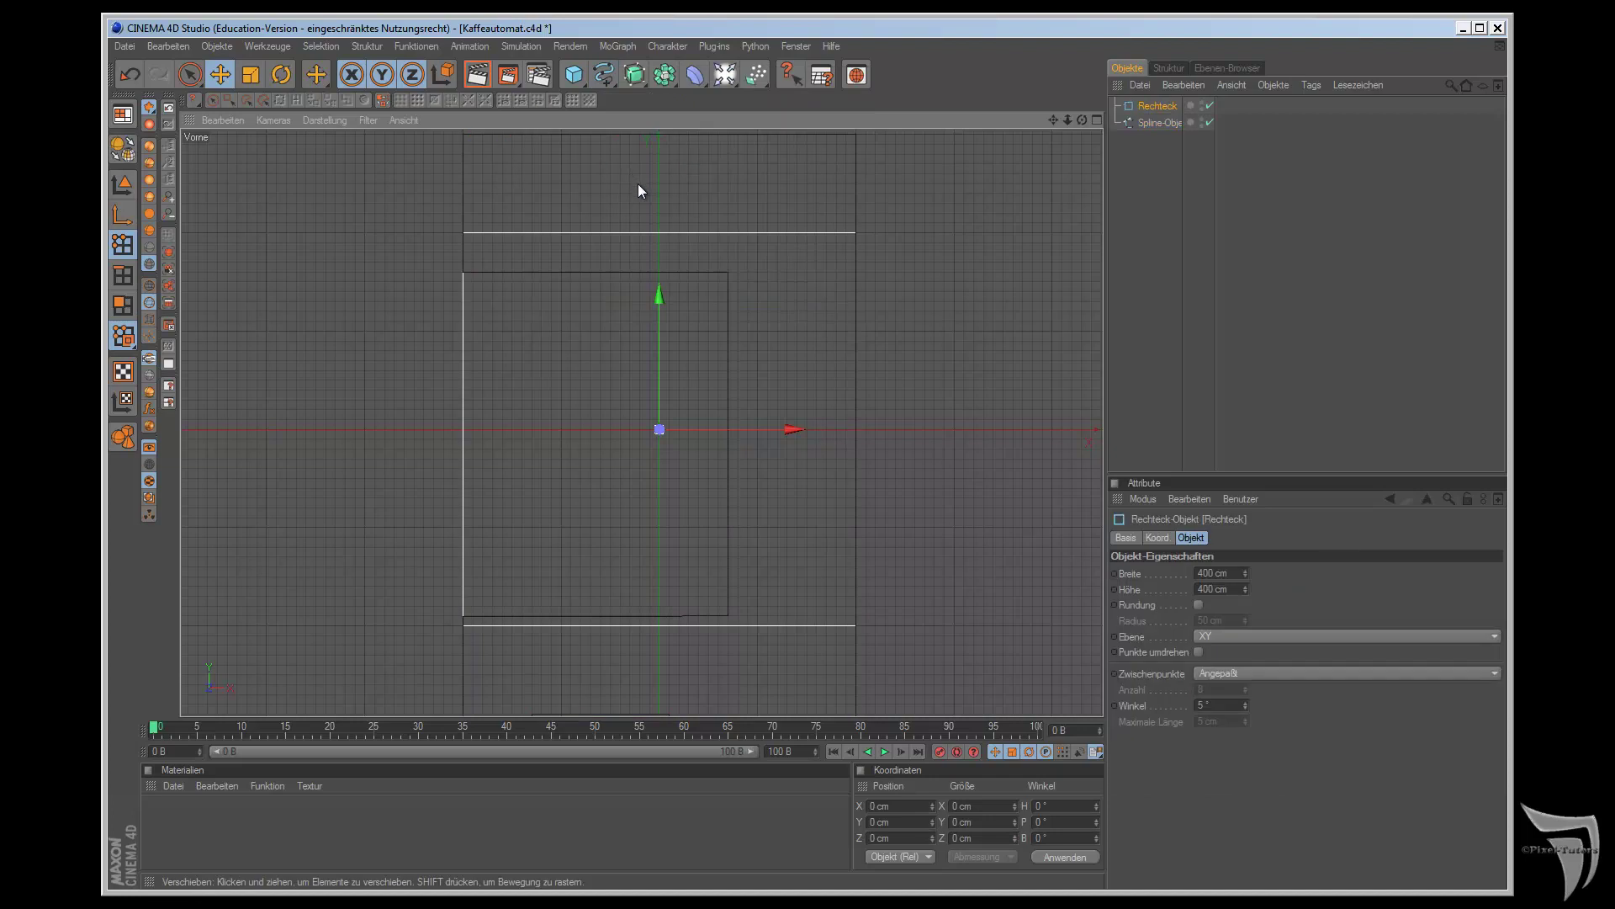
double_click(1216, 572)
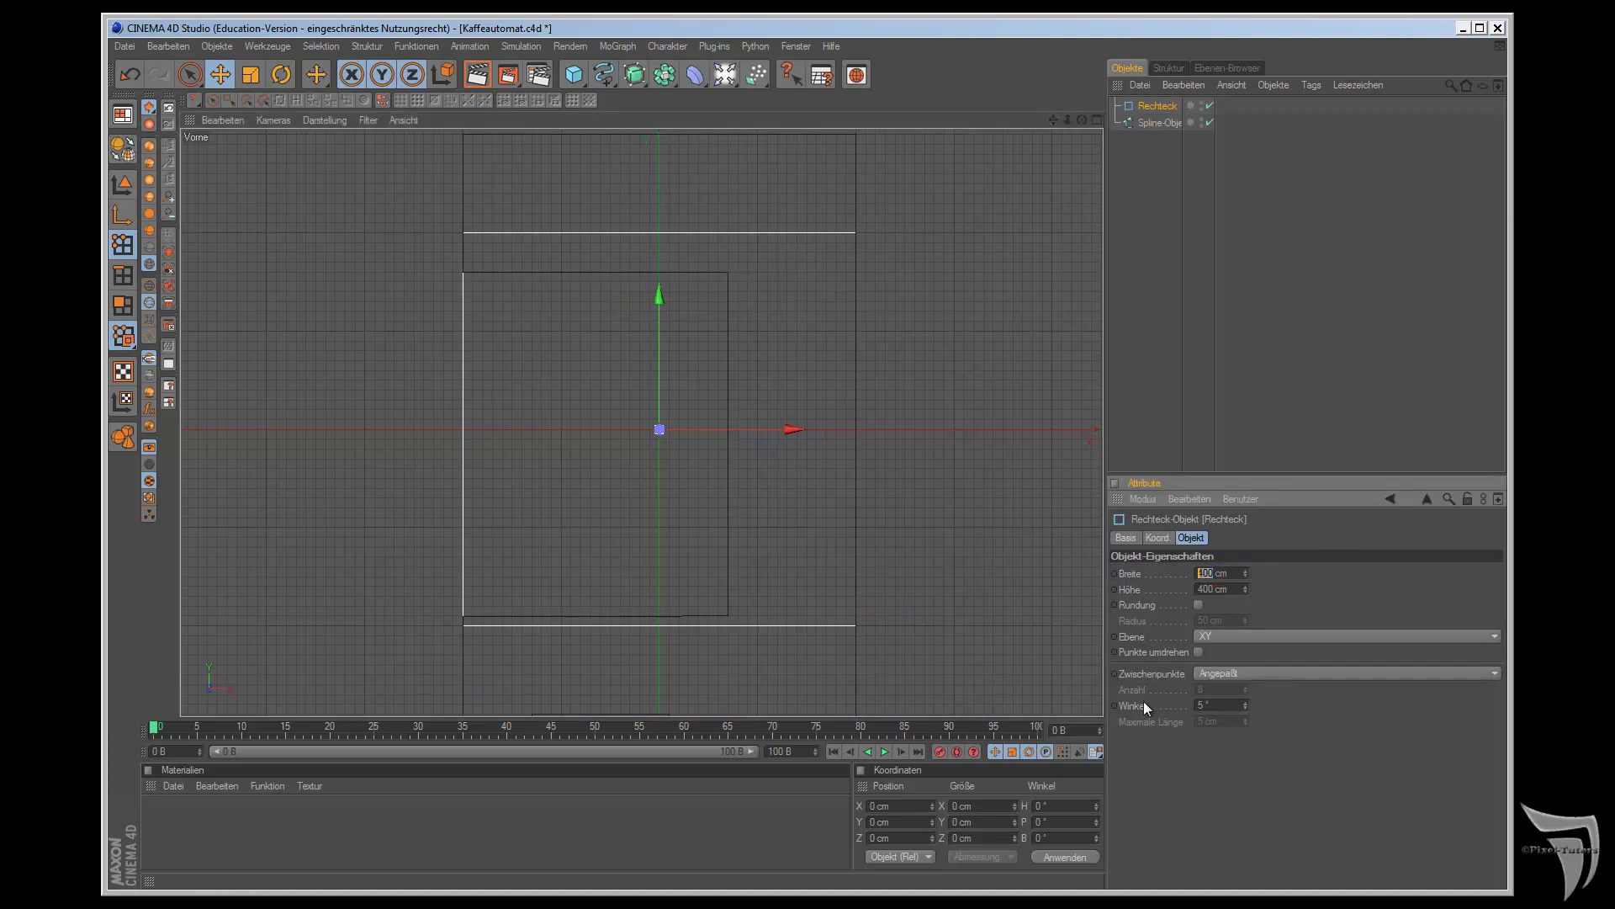
type("10")
key("Return")
double_click(1216, 589)
type("50")
key("Return")
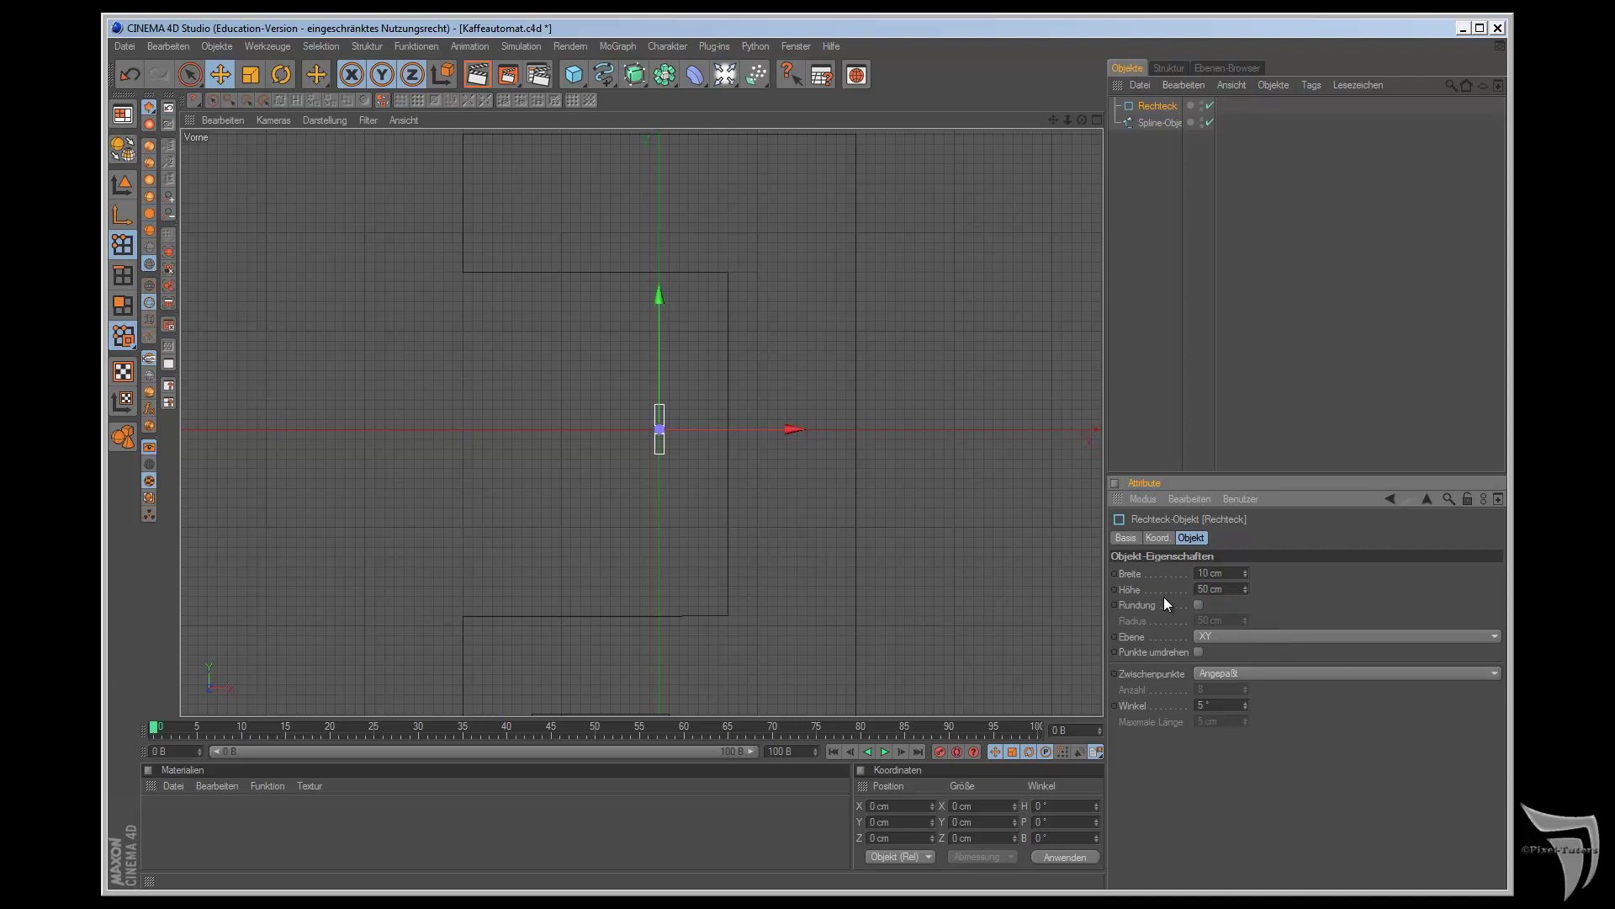
- Place the slot at the panel's top-left, narrow it to 6 cm, and start Duplizieren
left_click_drag(663, 290, 908, 498)
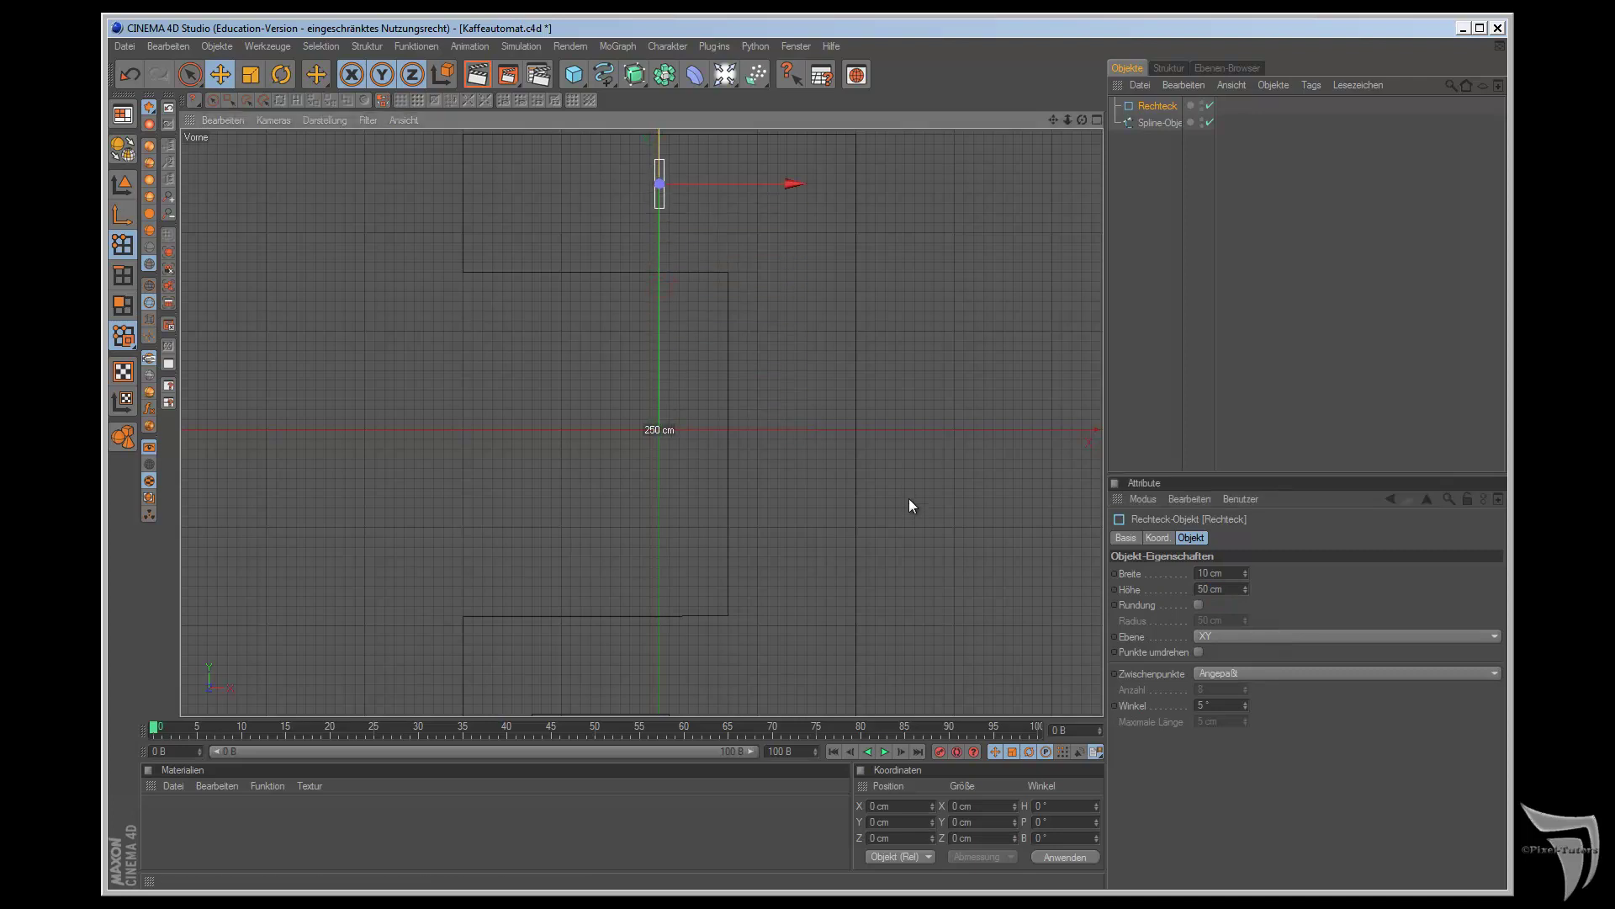
left_click_drag(1062, 118, 909, 500)
scroll(908, 499, "up", 3)
scroll(1021, 253, "up", 1)
left_click_drag(887, 339, 911, 505)
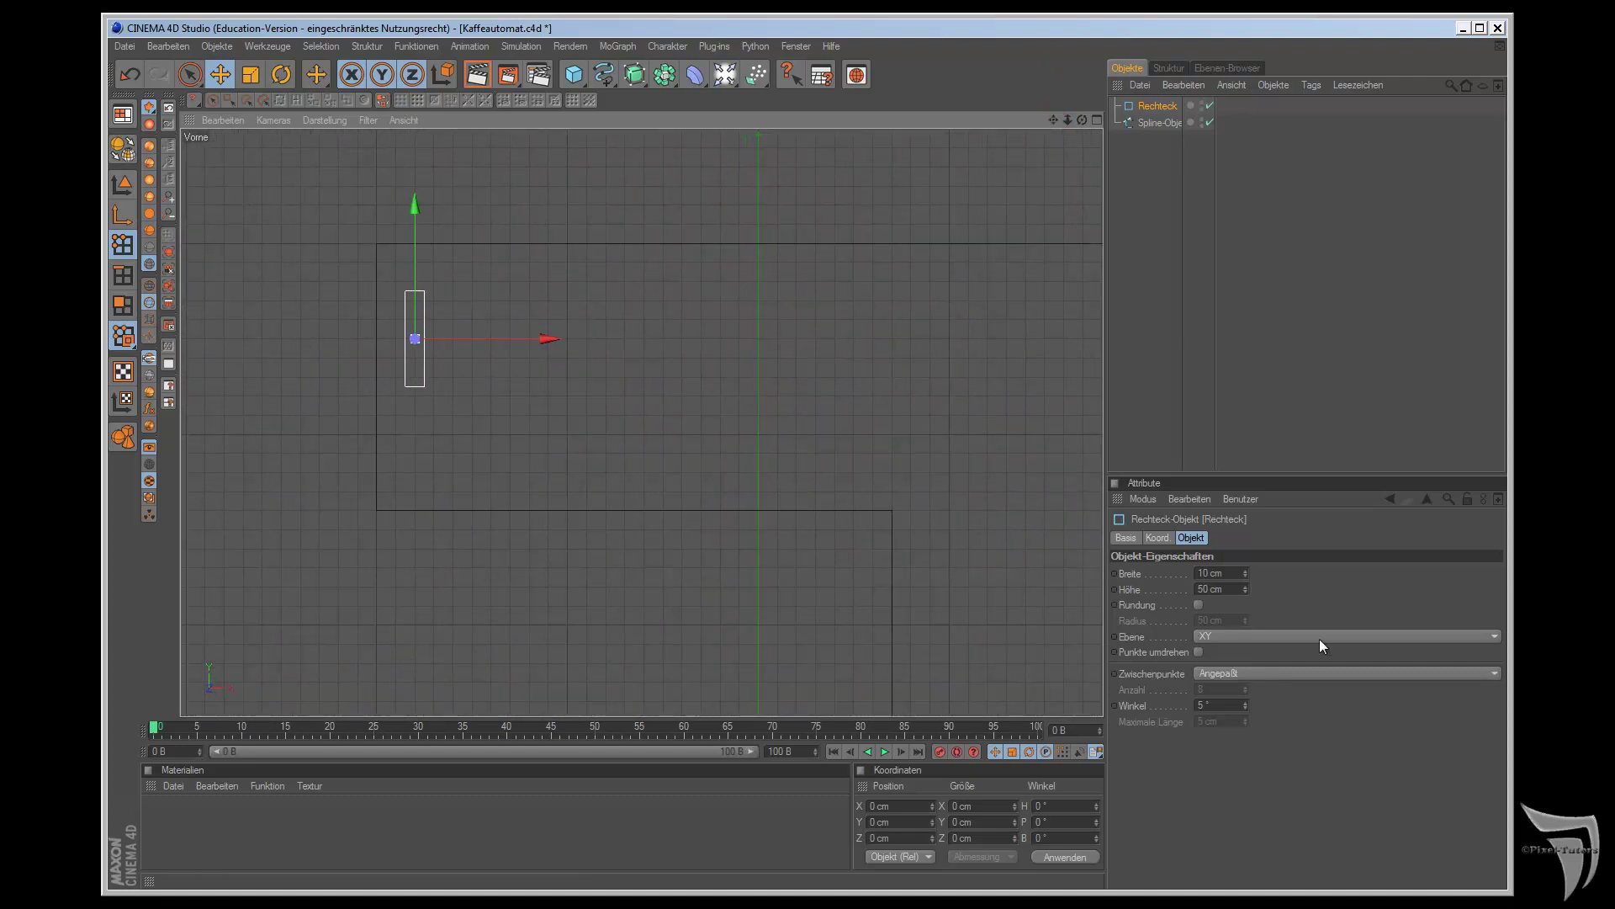
double_click(1209, 573)
type("6")
key("Return")
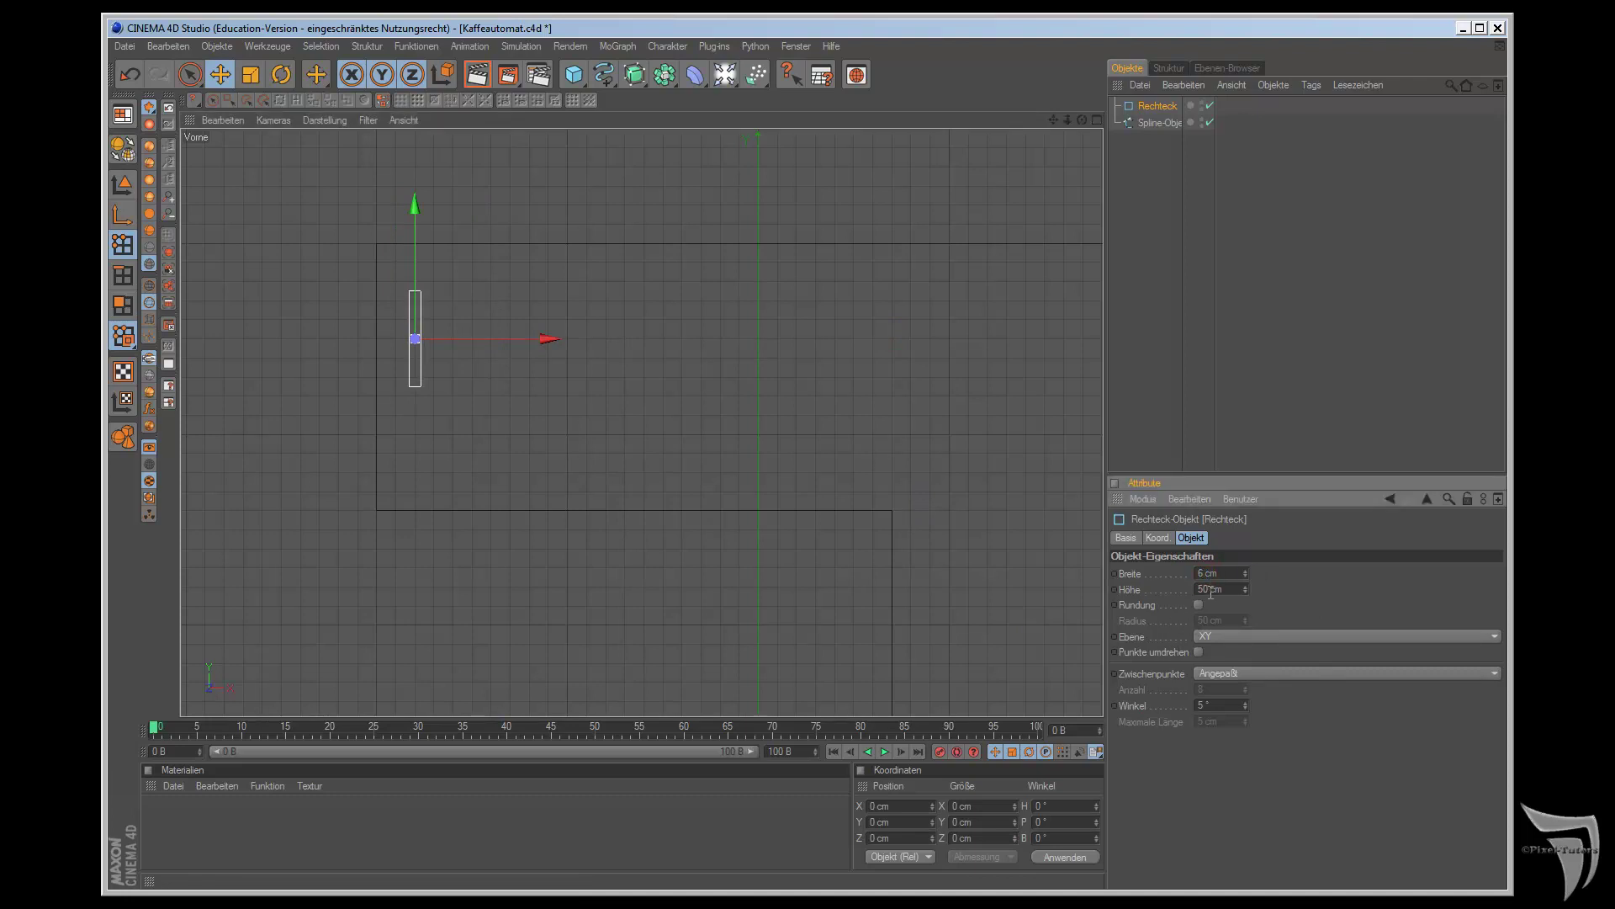
left_click_drag(417, 210, 417, 191)
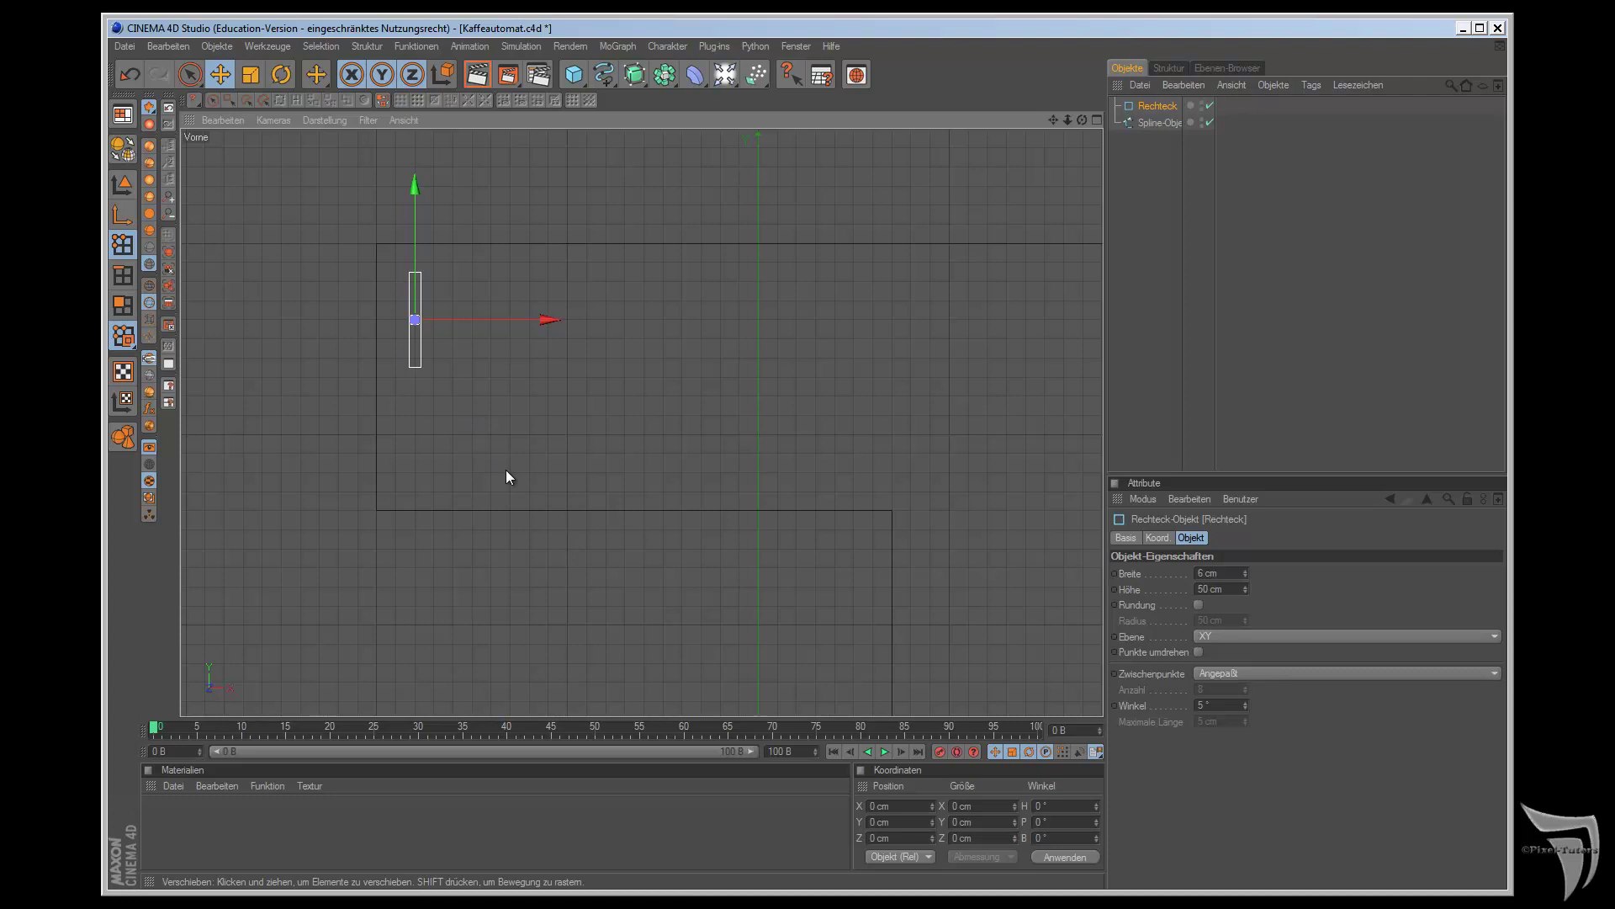
left_click(406, 48)
left_click(425, 172)
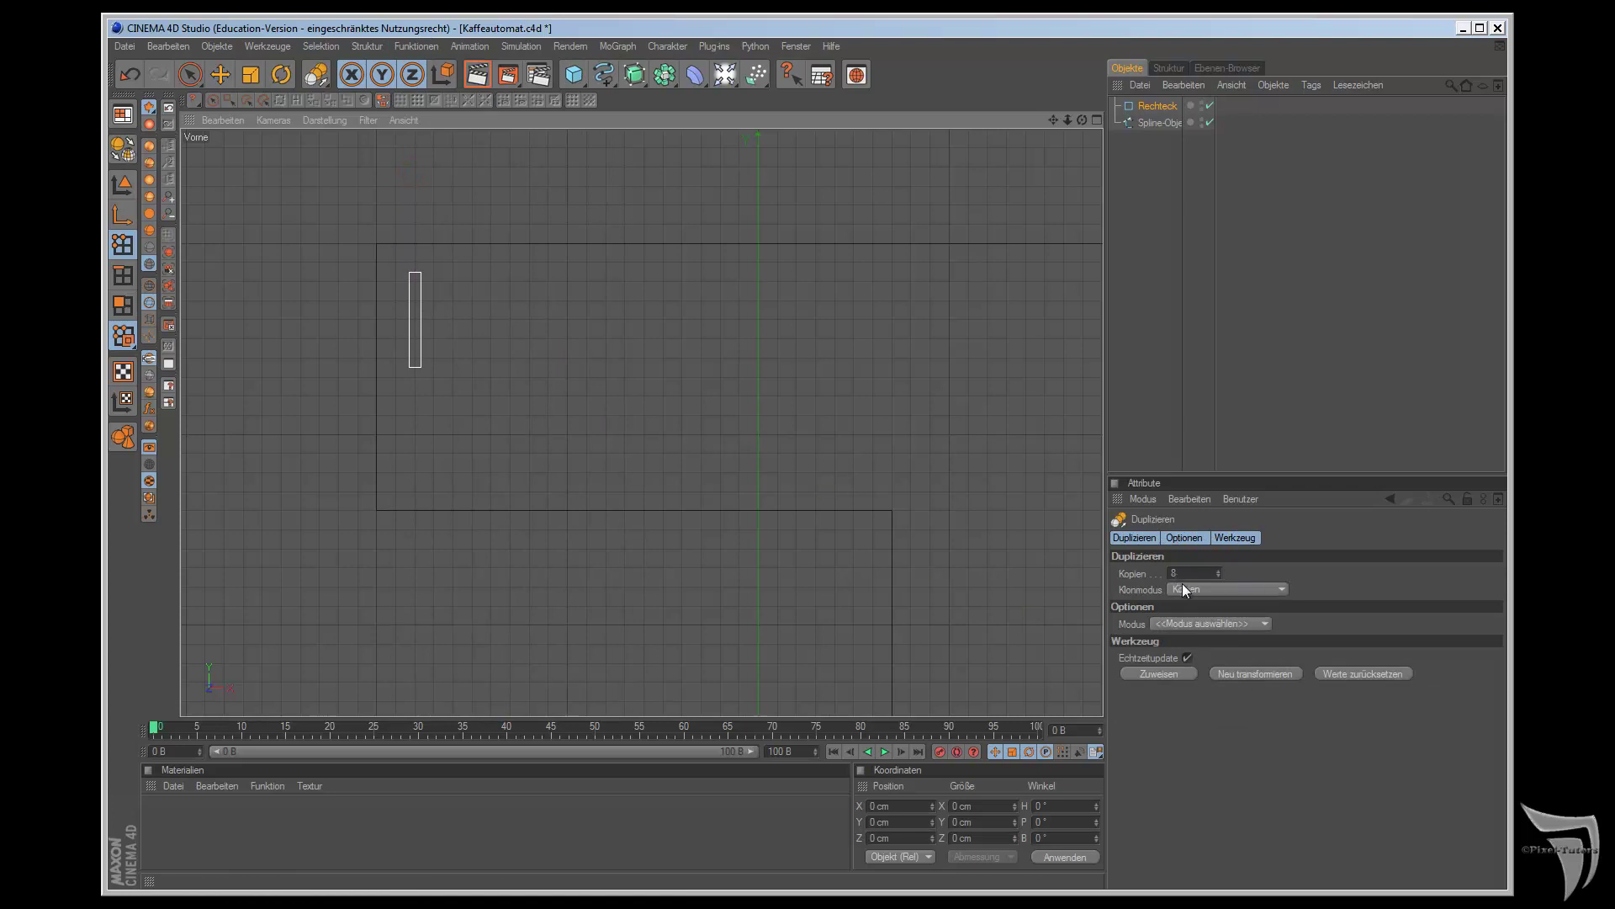
- Apply a linear duplication of the slot with Y offset 0 cm and X offset 12 cm
left_click(1188, 577)
type("3")
type("12")
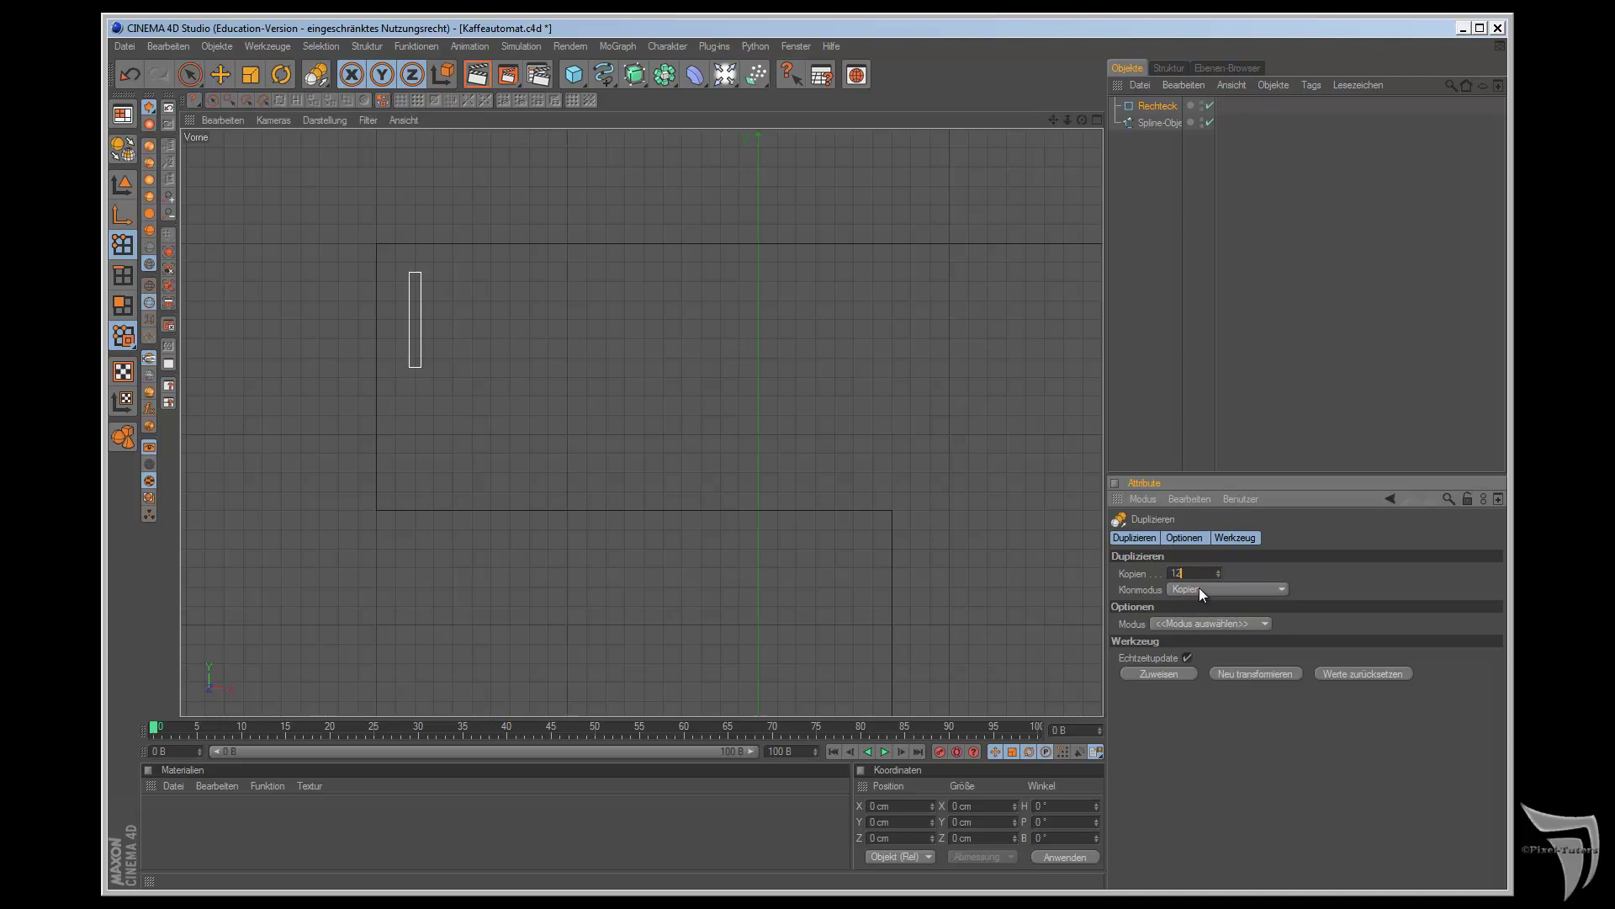
left_click(1207, 621)
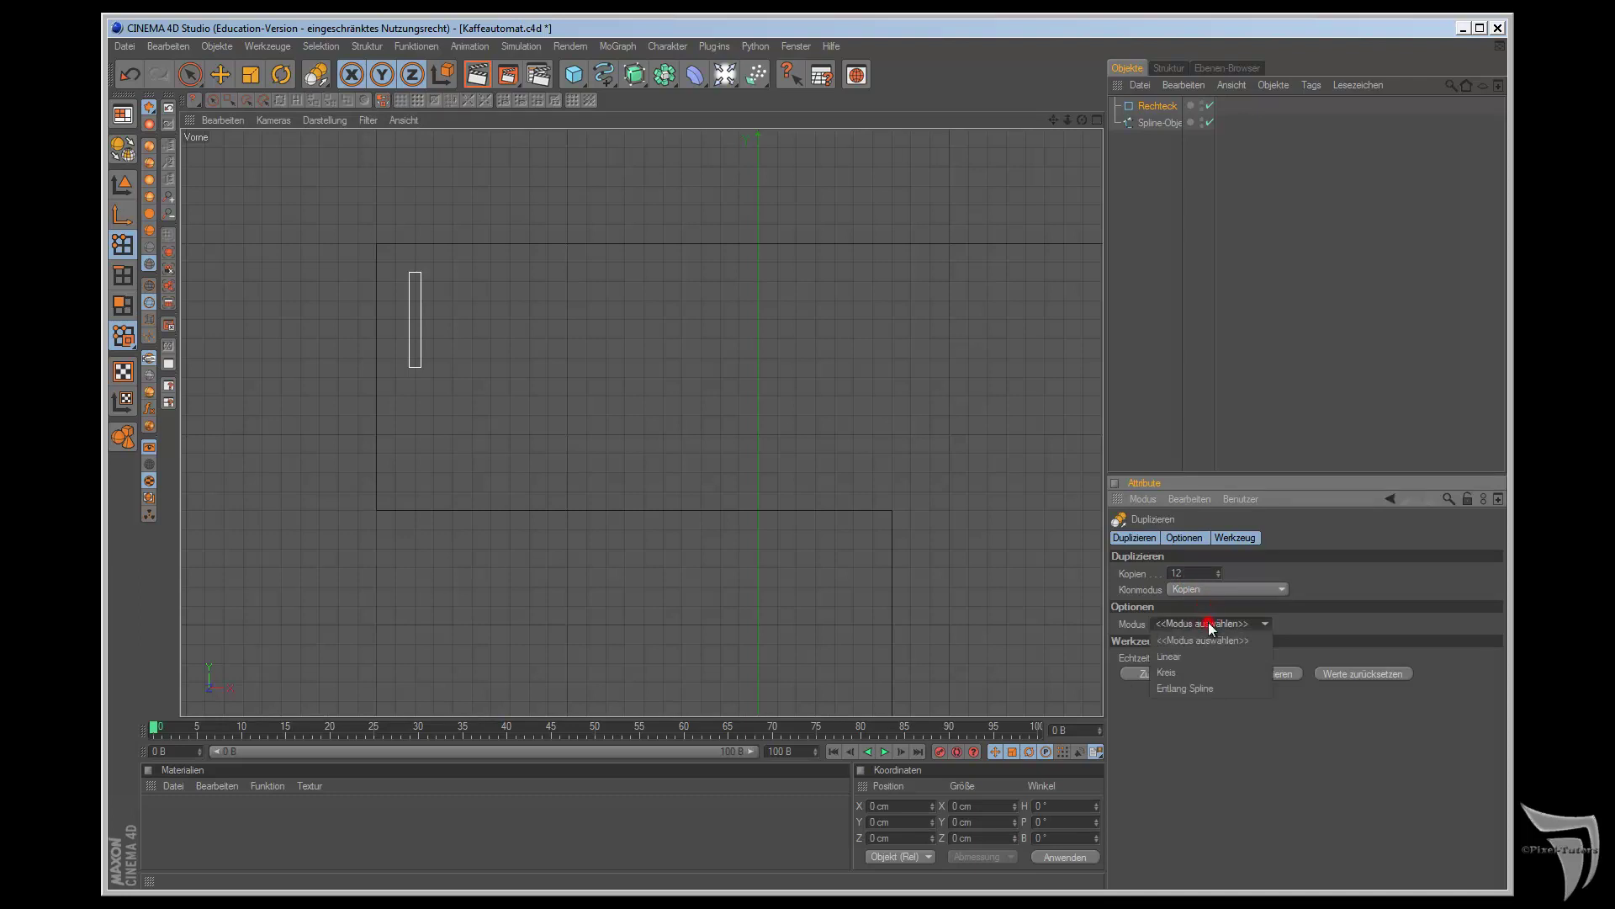
left_click(1210, 664)
left_click(1190, 688)
key("Tab")
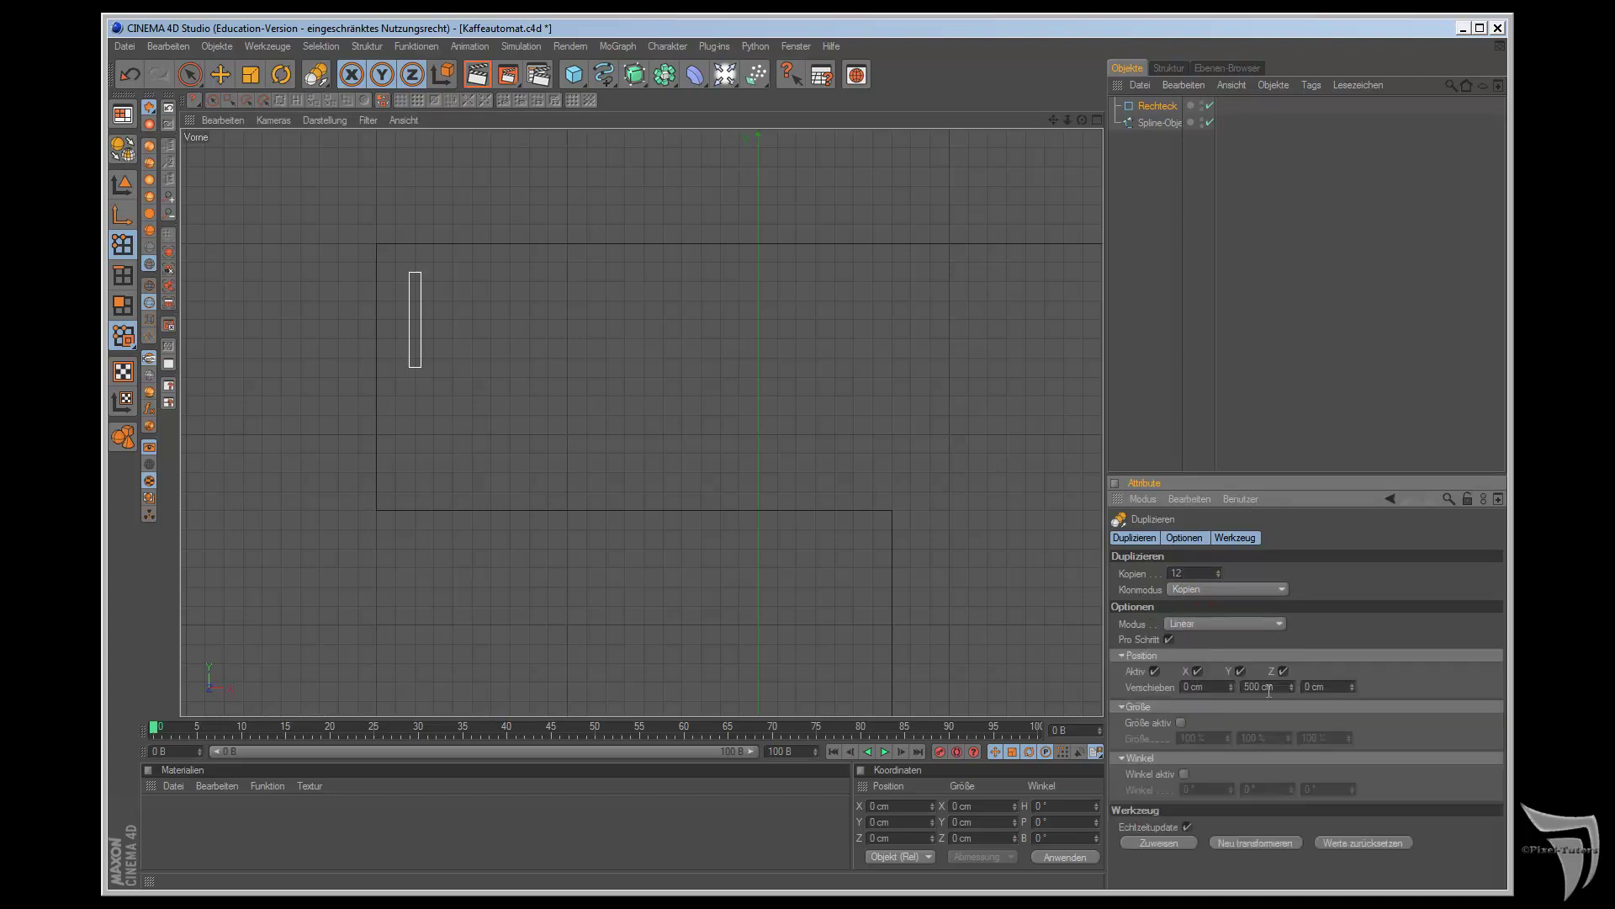
type("0")
left_click(1192, 687)
type("12")
left_click(1177, 843)
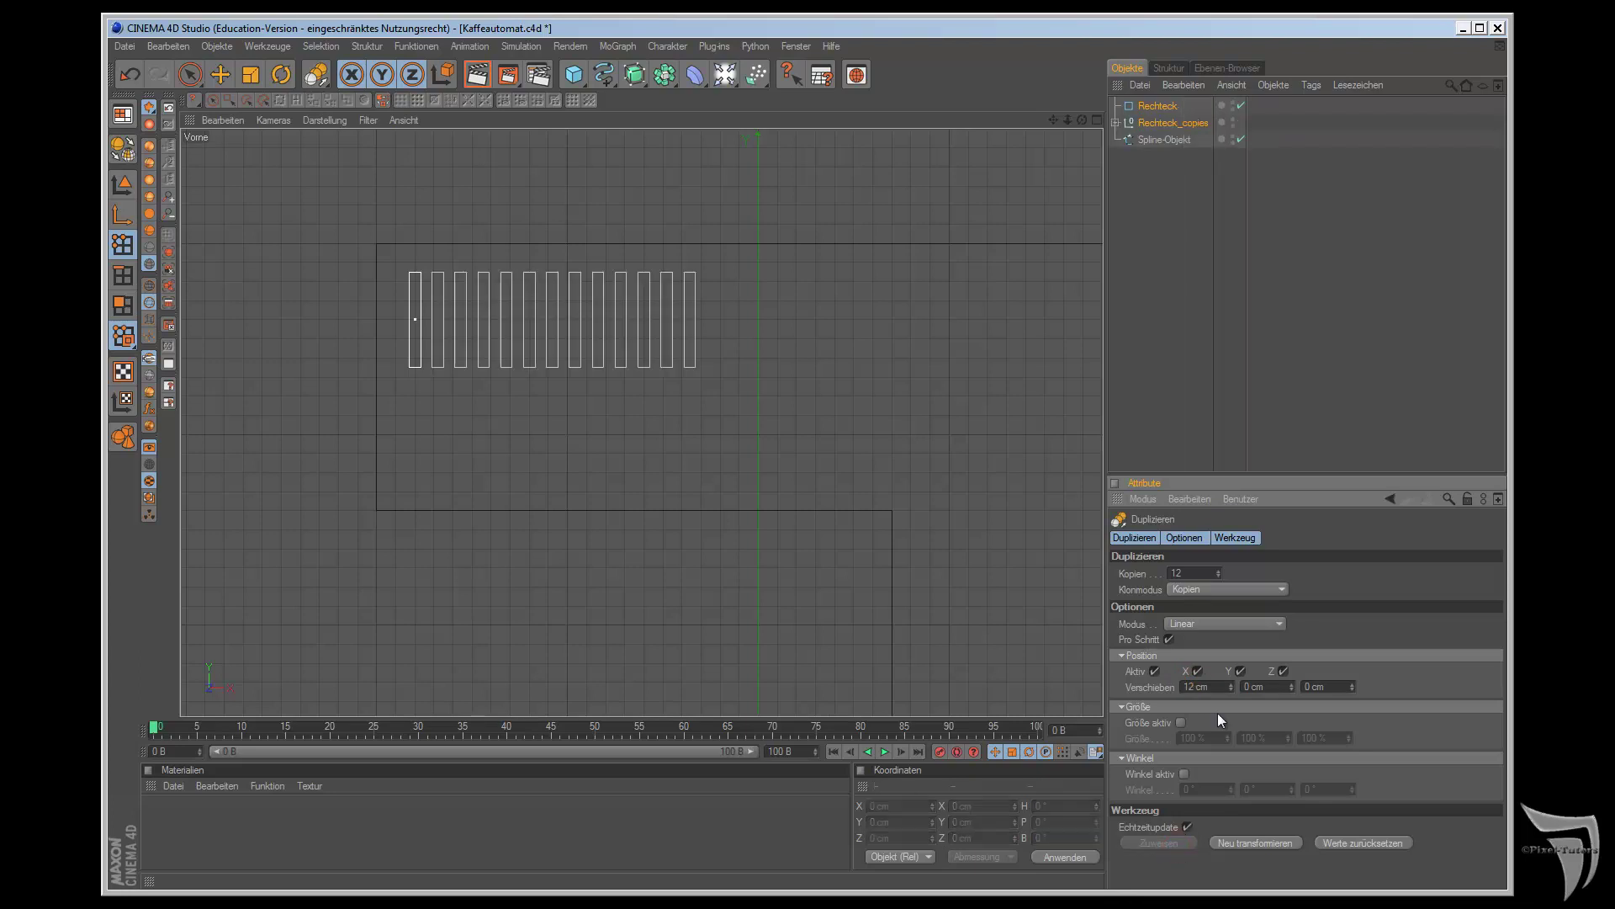
- Adjust the copy count through 18 and 20 to a final 21 copies
double_click(1192, 574)
type("18")
key("Return")
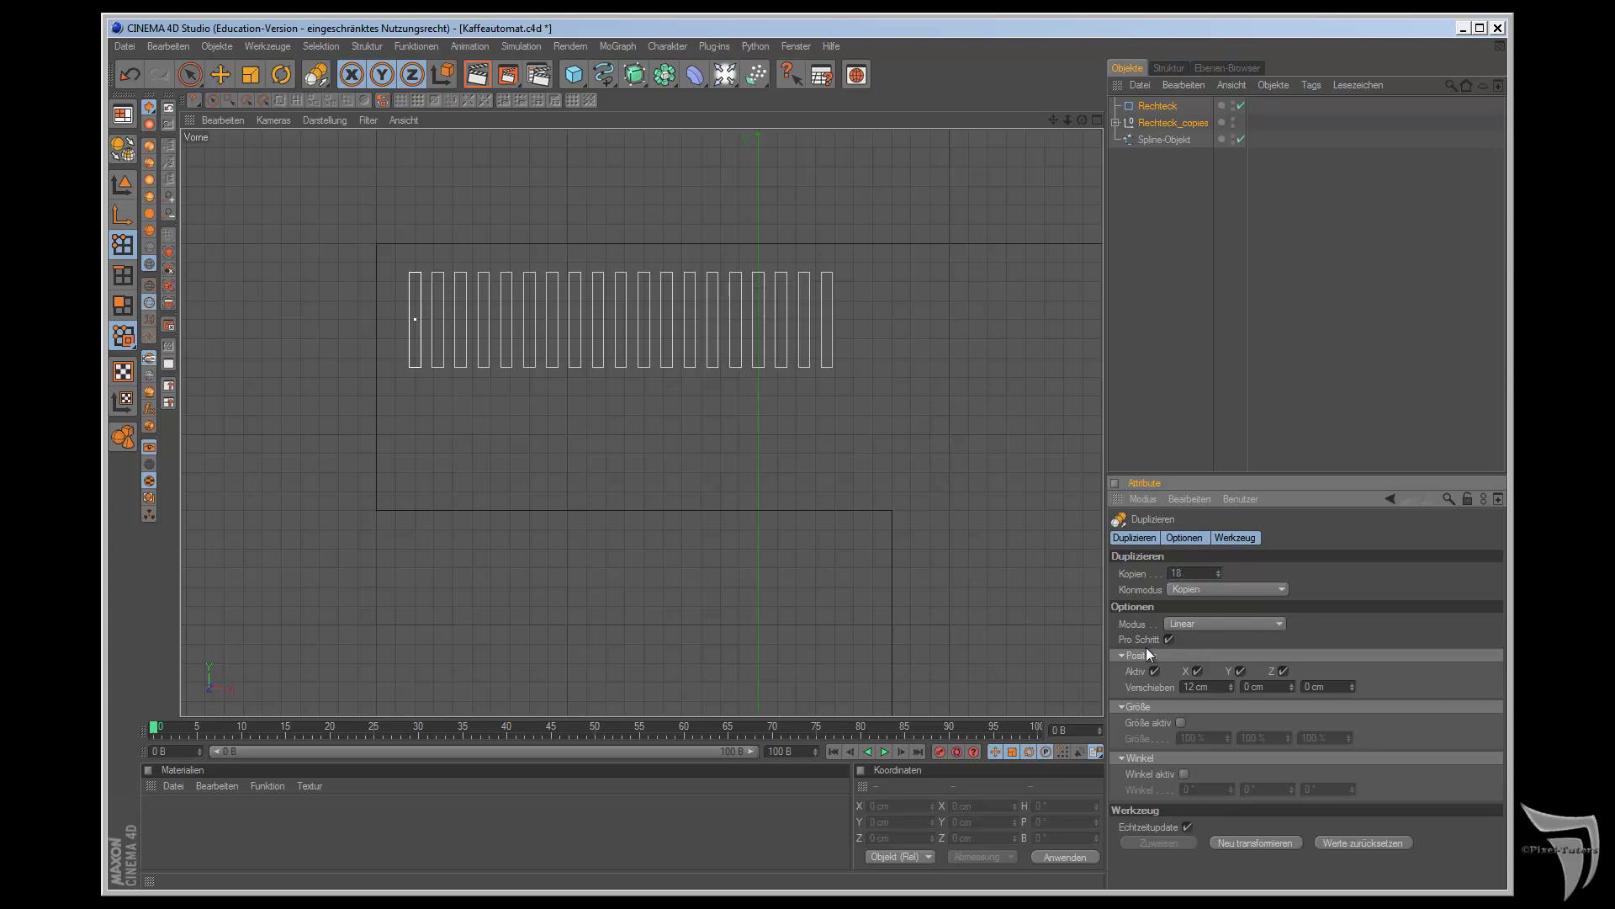
double_click(1195, 573)
type("20")
key("Return")
double_click(1180, 575)
type("21")
key("Return")
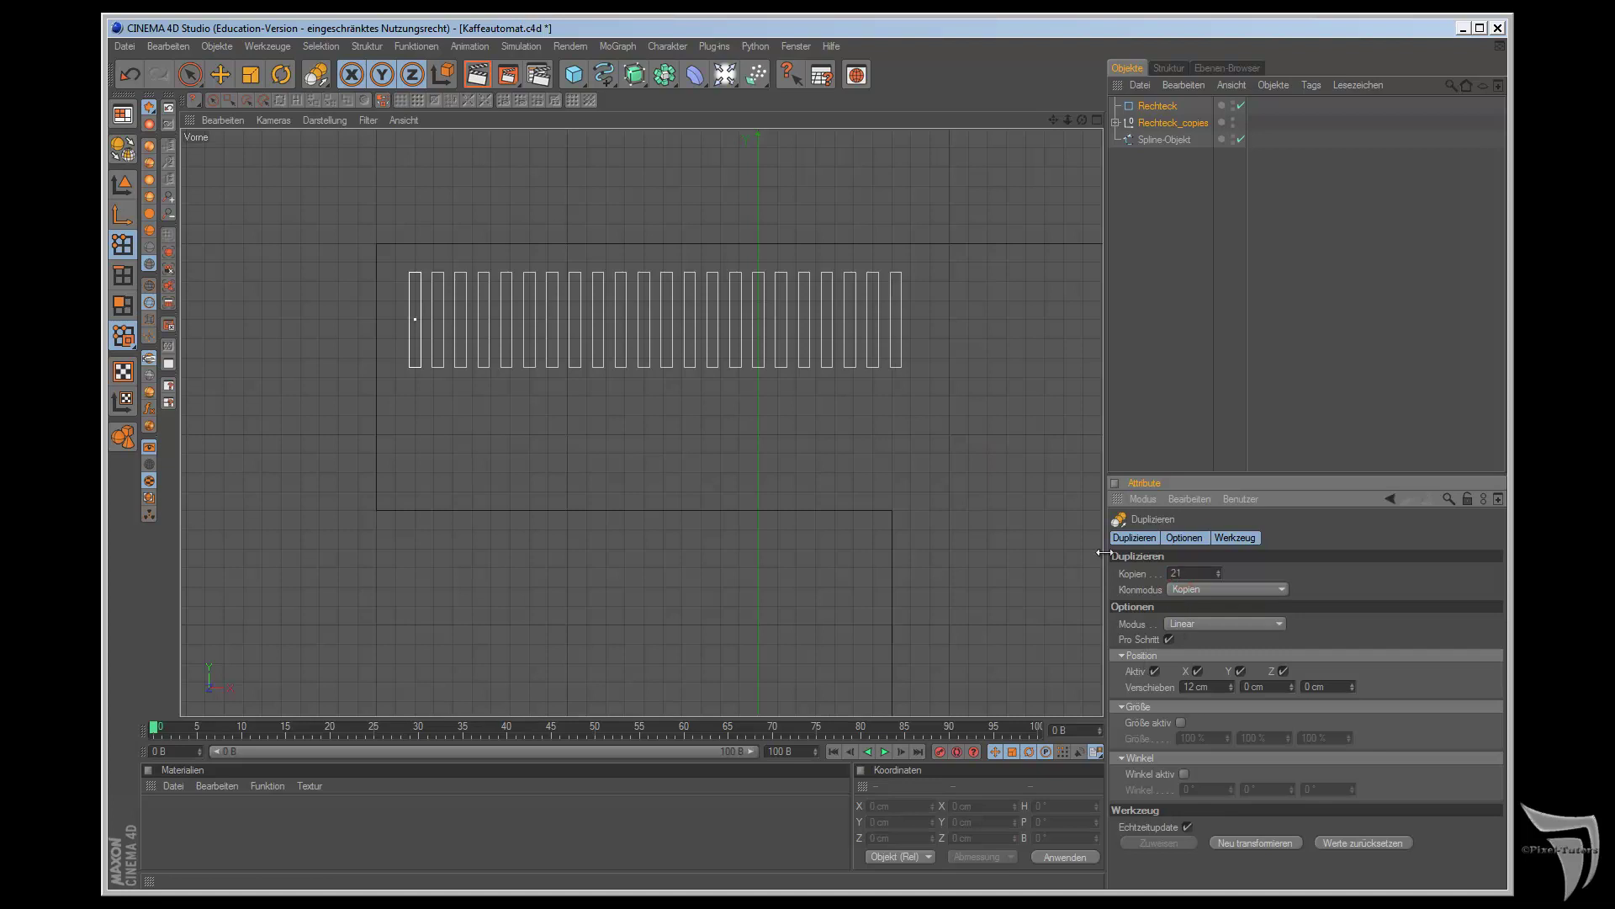
- Tune the X spacing between copies from 11 to 11.5 and finally 11.8 cm
left_click(1189, 687)
type("1")
key("Return")
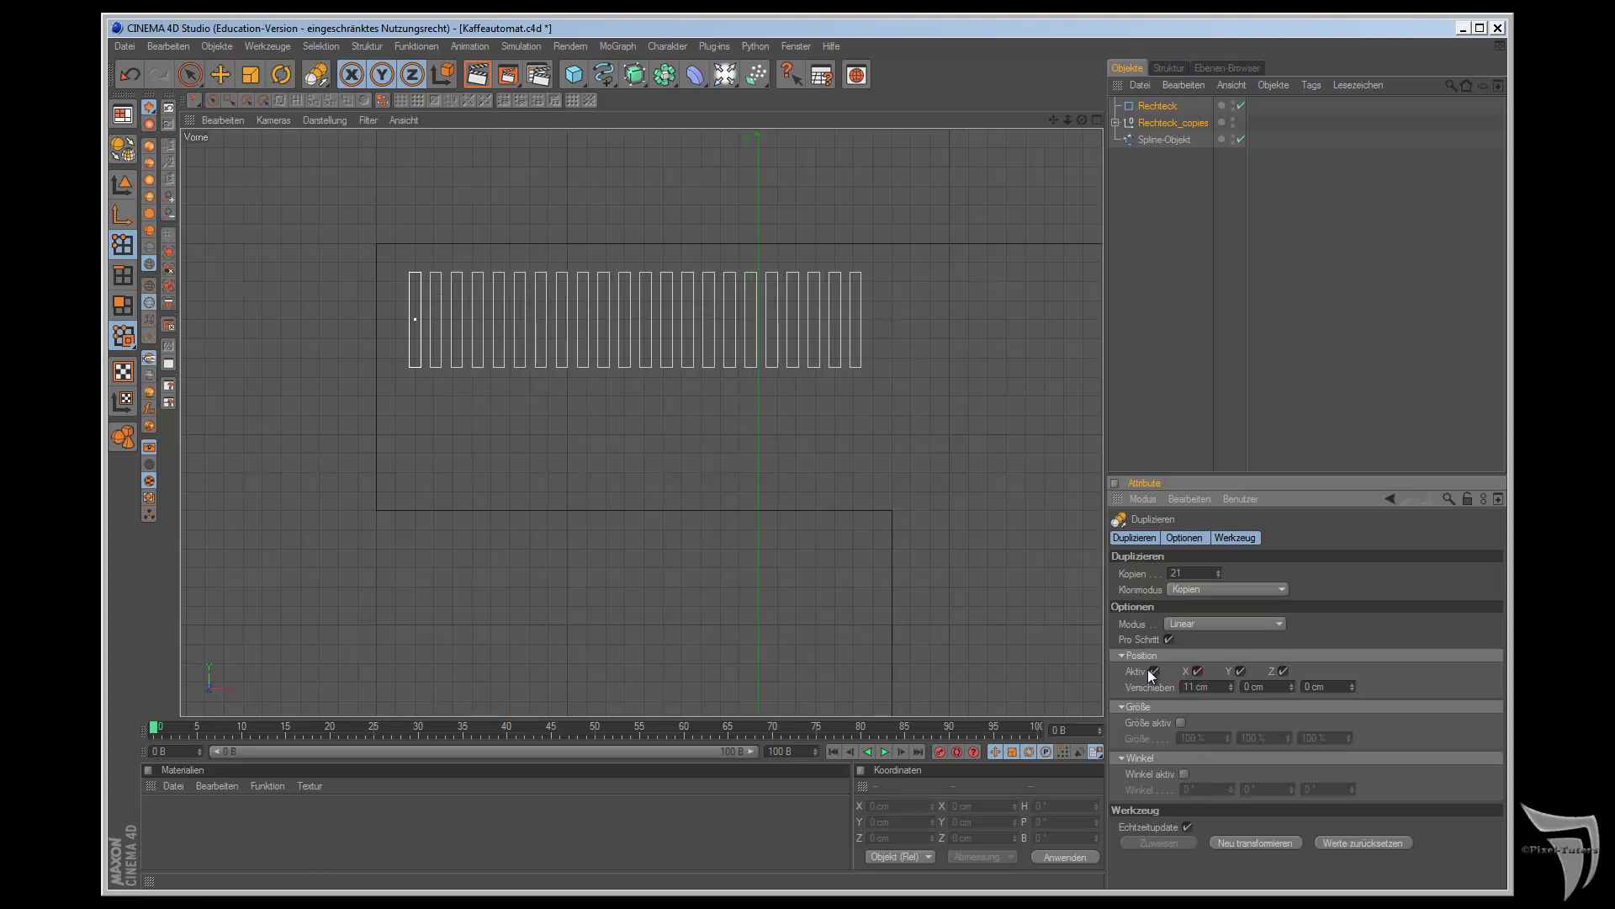
left_click(1196, 687)
type(".5")
key("Return")
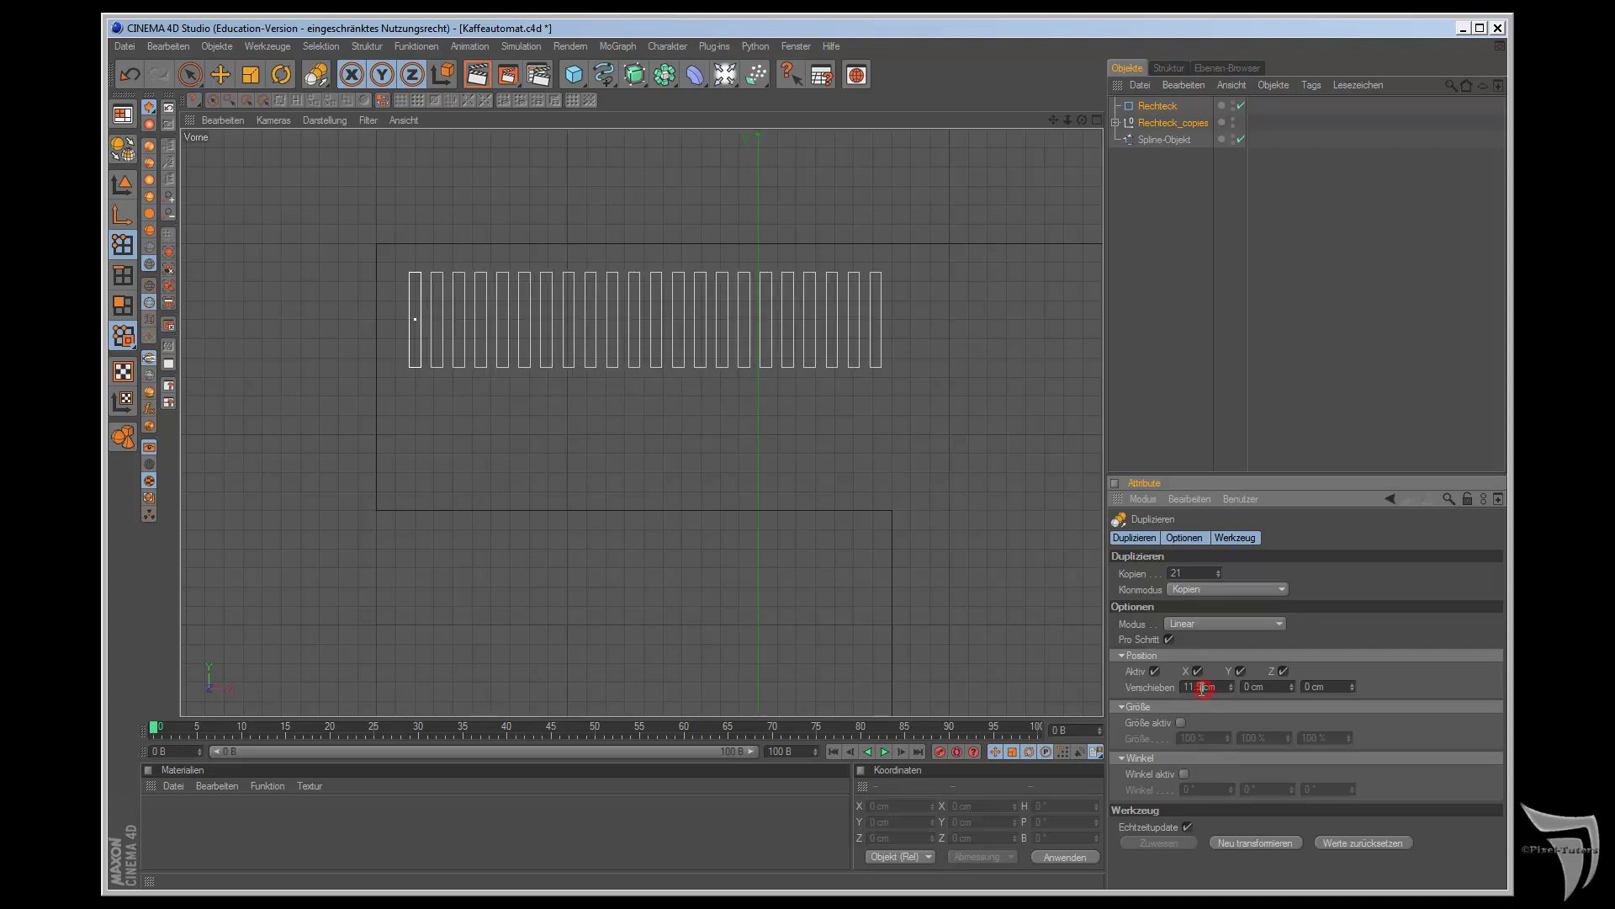
type("8")
key("Return")
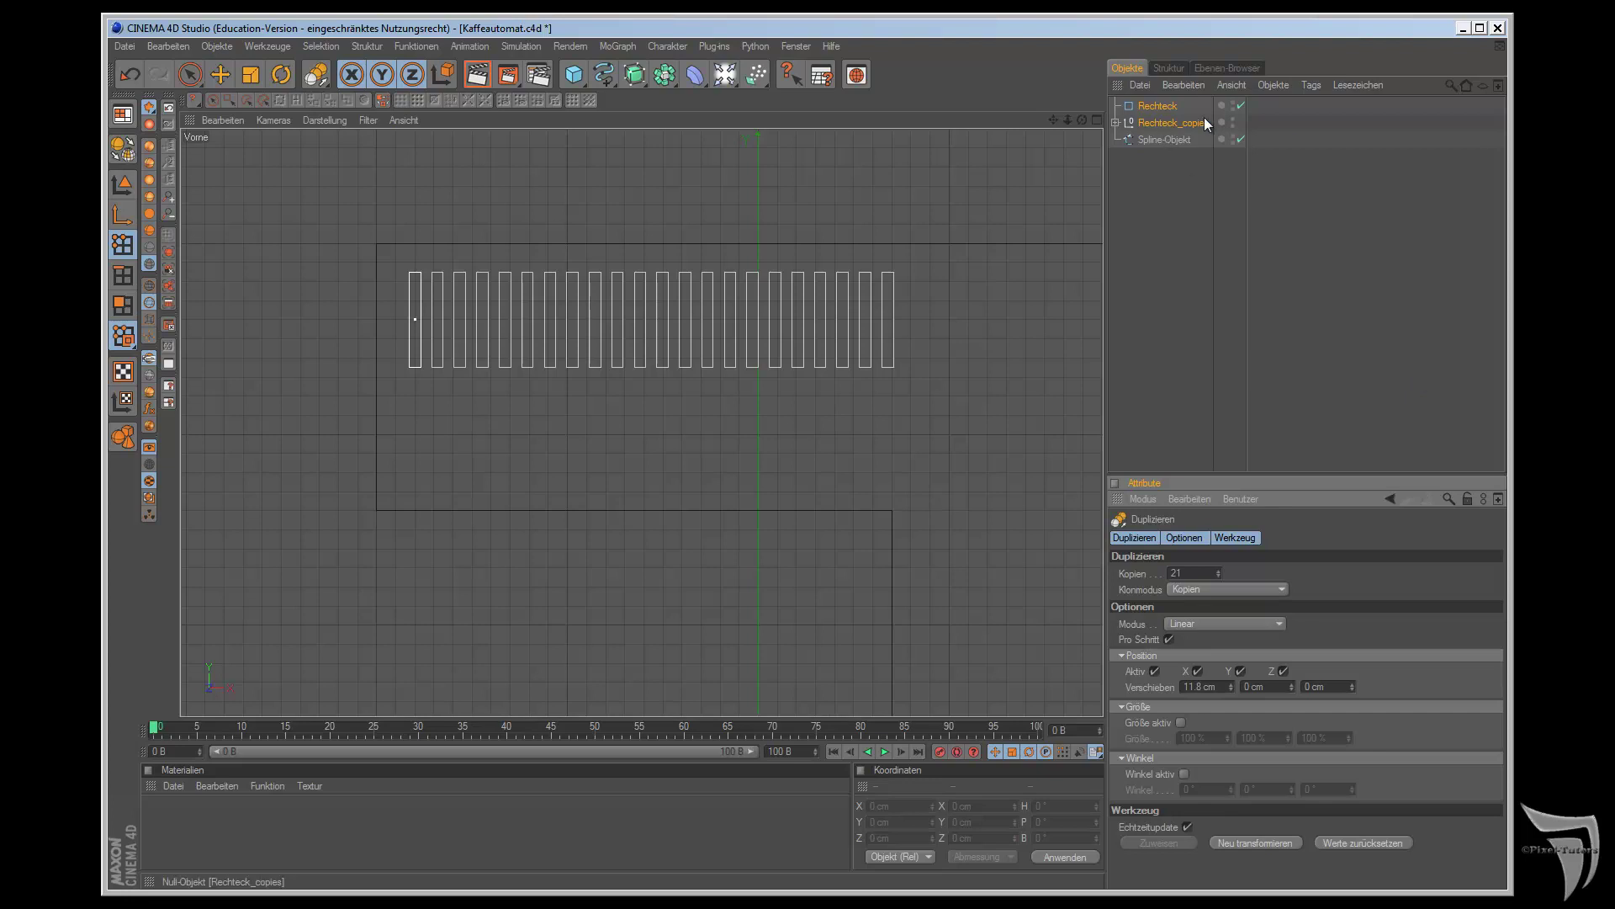
- Move Rechteck into Rechteck_copies and convert all slot rectangles to editable splines
left_click(1116, 122)
left_click(1154, 106)
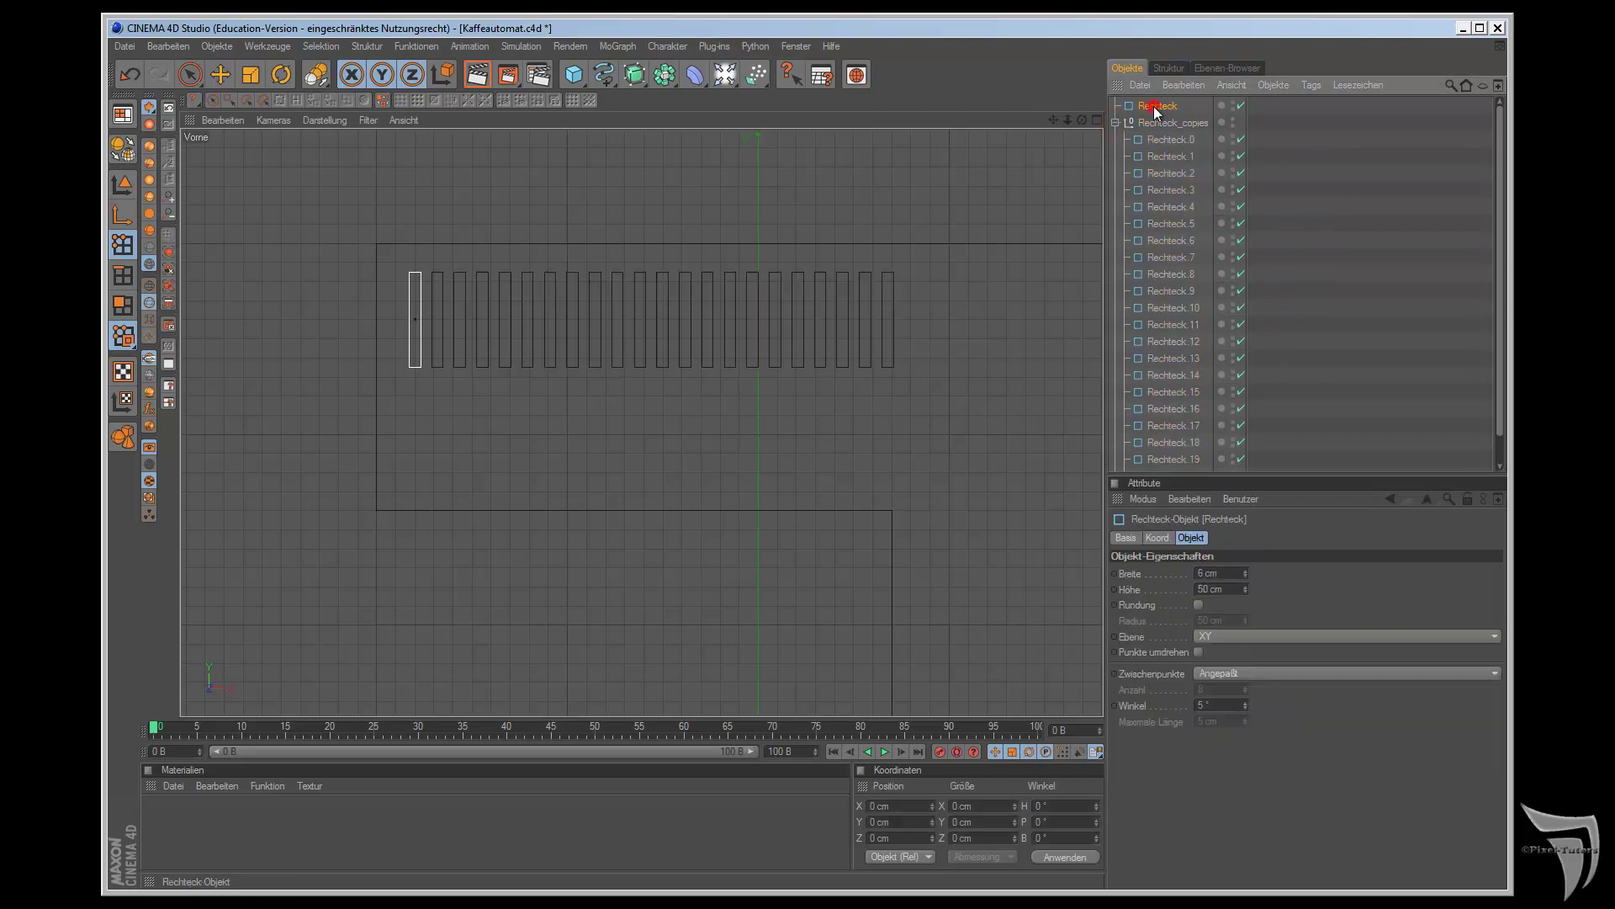
left_click_drag(1155, 131, 1158, 162)
scroll(1198, 219, "down", 2)
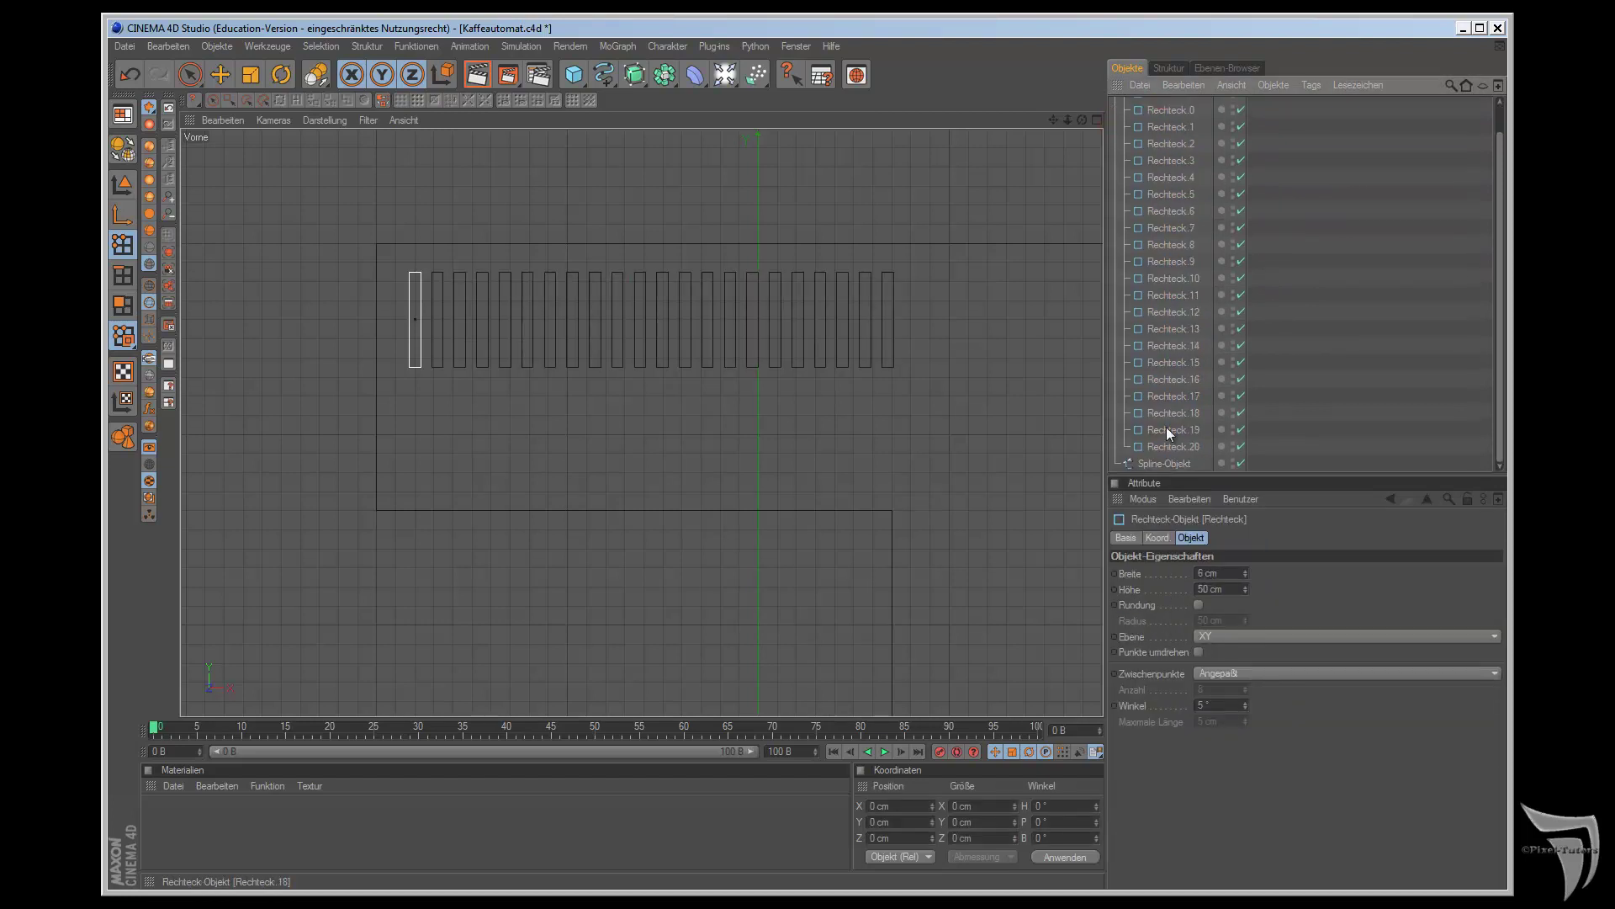
left_click(1163, 448, "shift")
scroll(1212, 404, "up", 2)
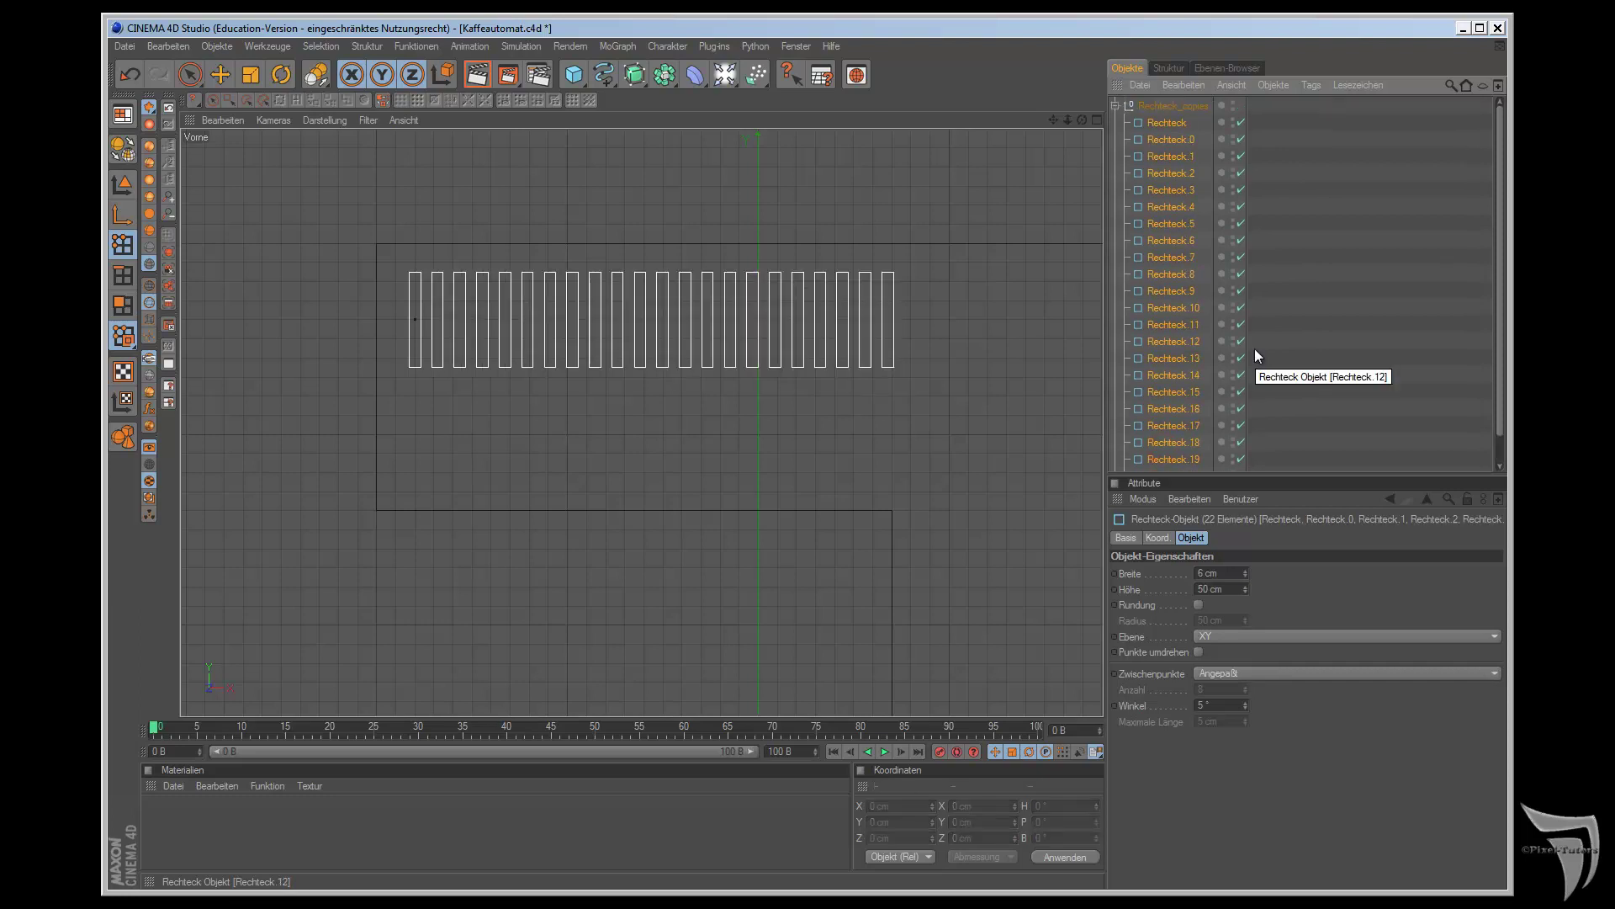
left_click(122, 151)
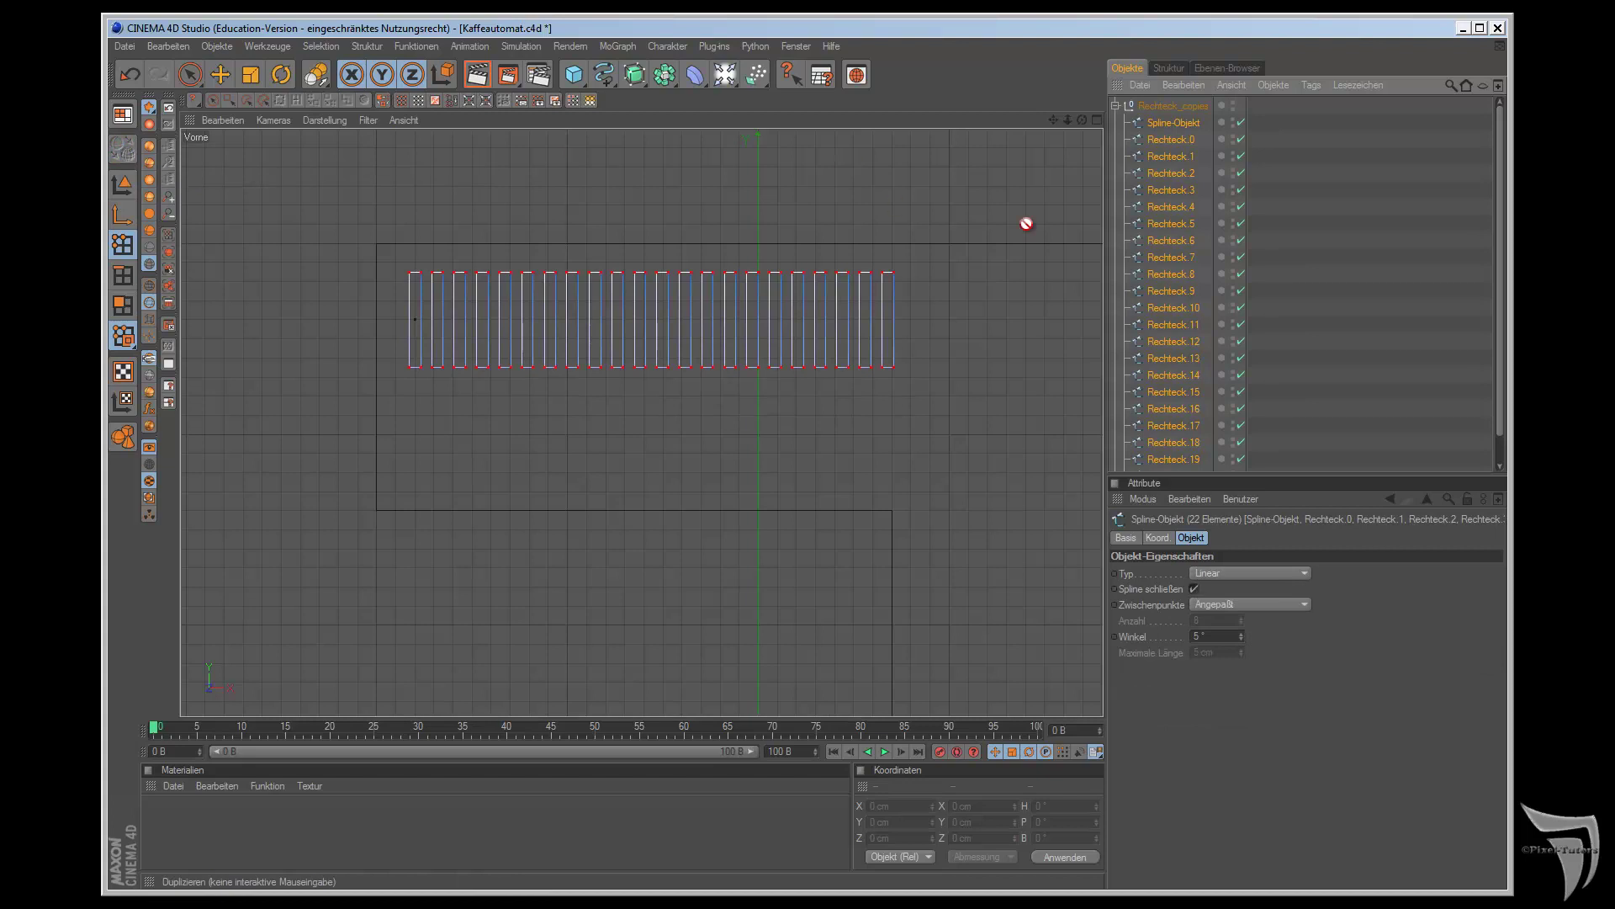
- Try moving the outline spline into the group, enlarge the object list, then undo back
scroll(1184, 205, "down", 2)
left_click(1166, 463)
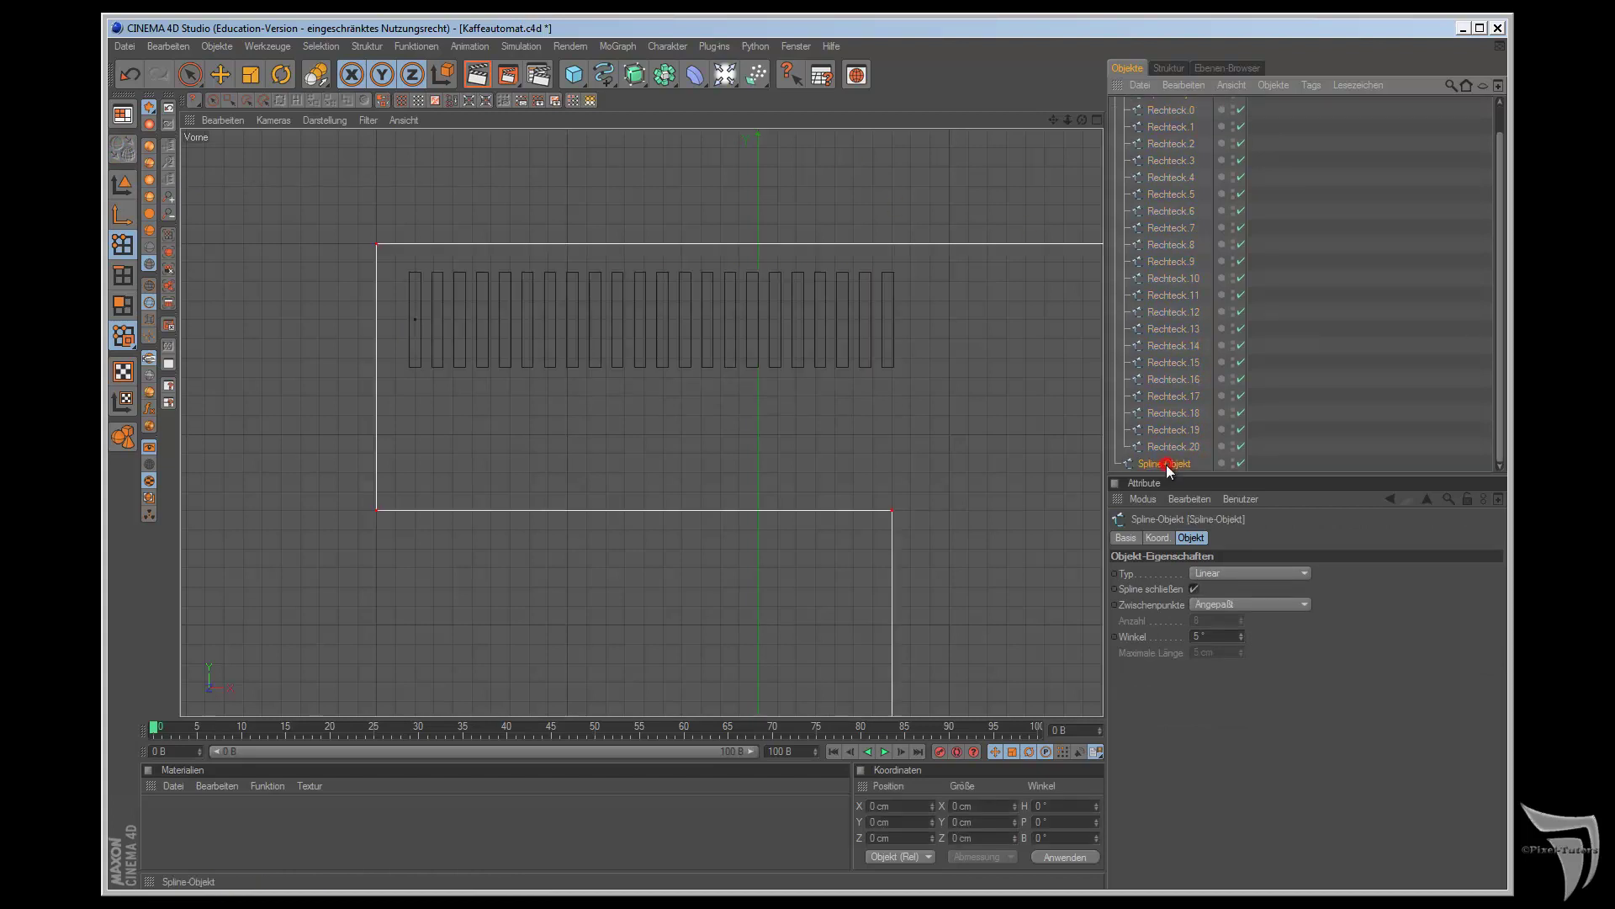
mouse_move(1166, 464)
left_mouse_down()
mouse_move(1188, 338)
mouse_move(1175, 455)
left_mouse_up()
scroll(1203, 421, "up", 2)
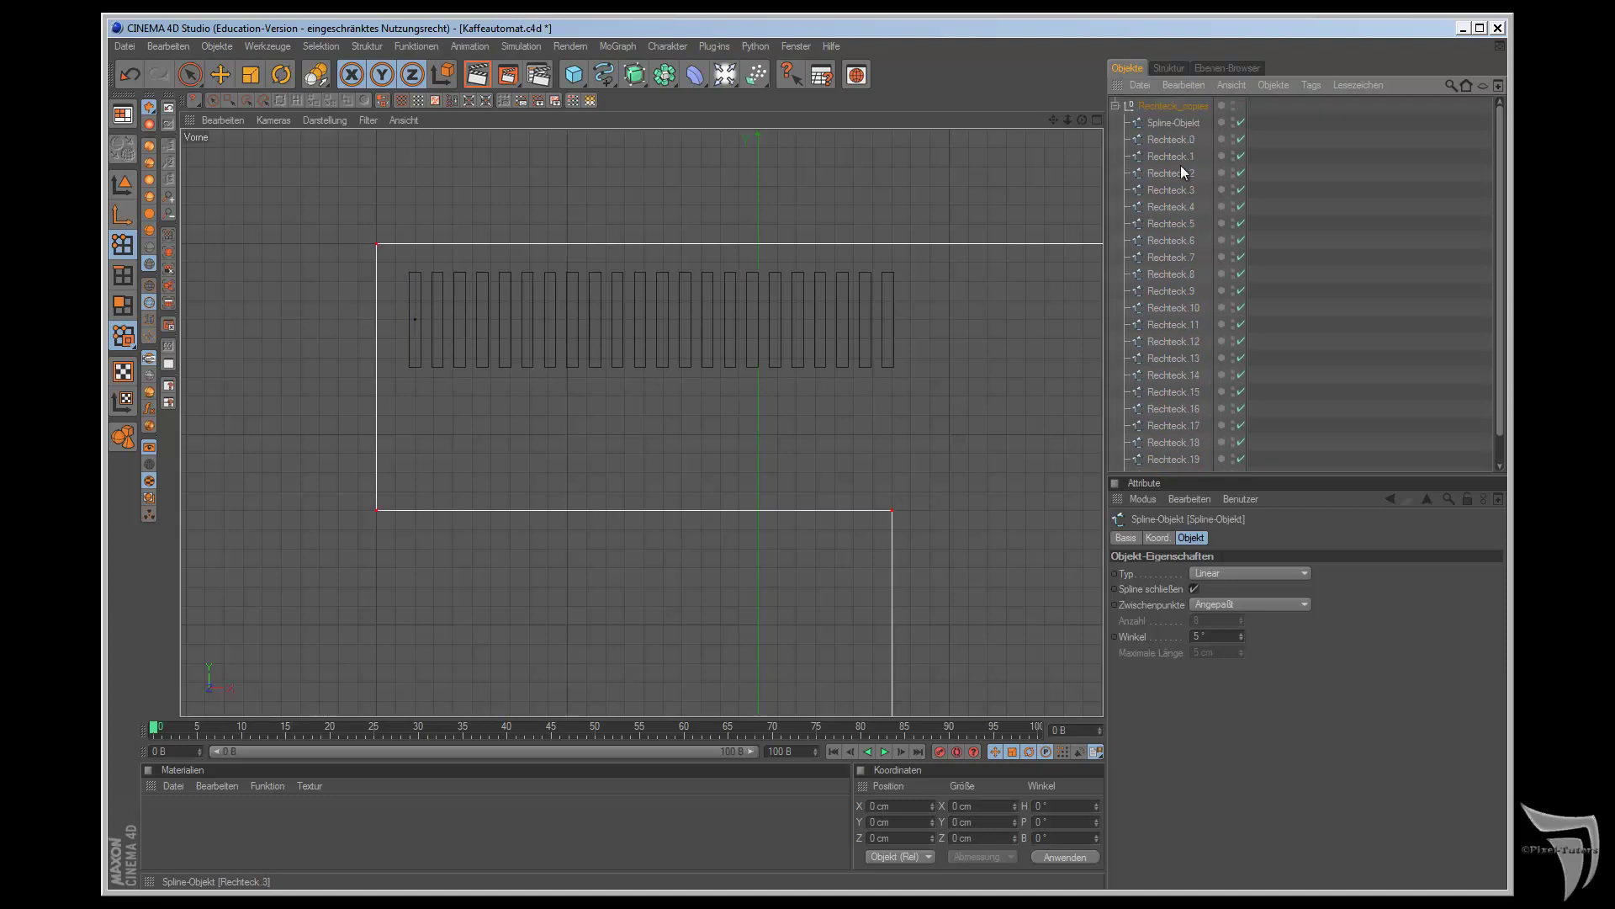
left_click(1281, 477)
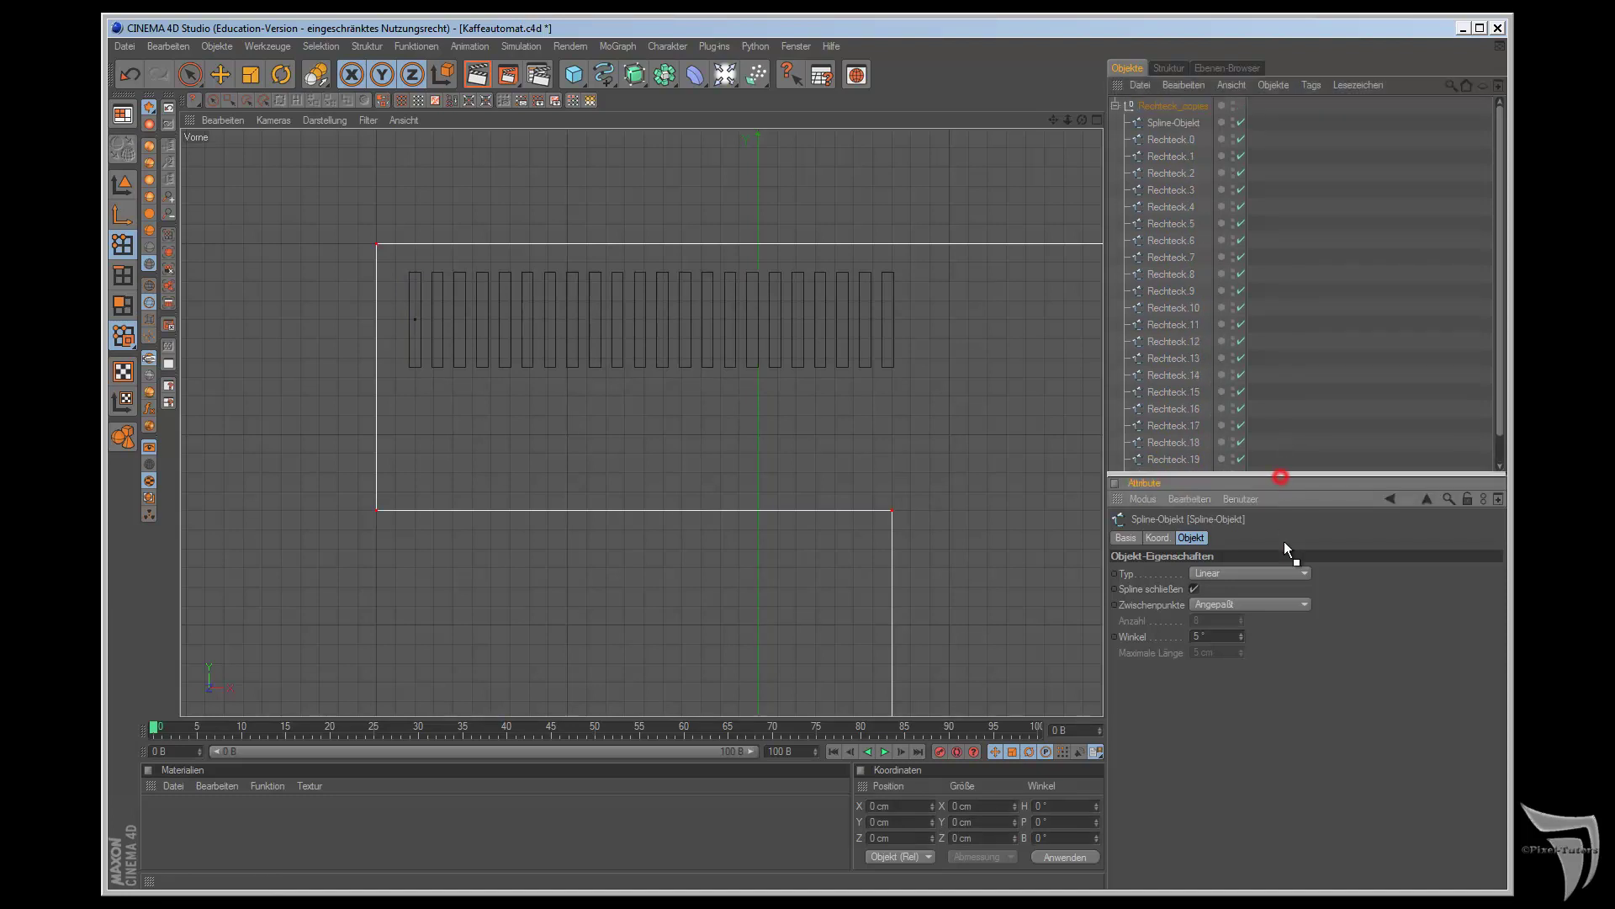
left_click_drag(1301, 478, 1300, 551)
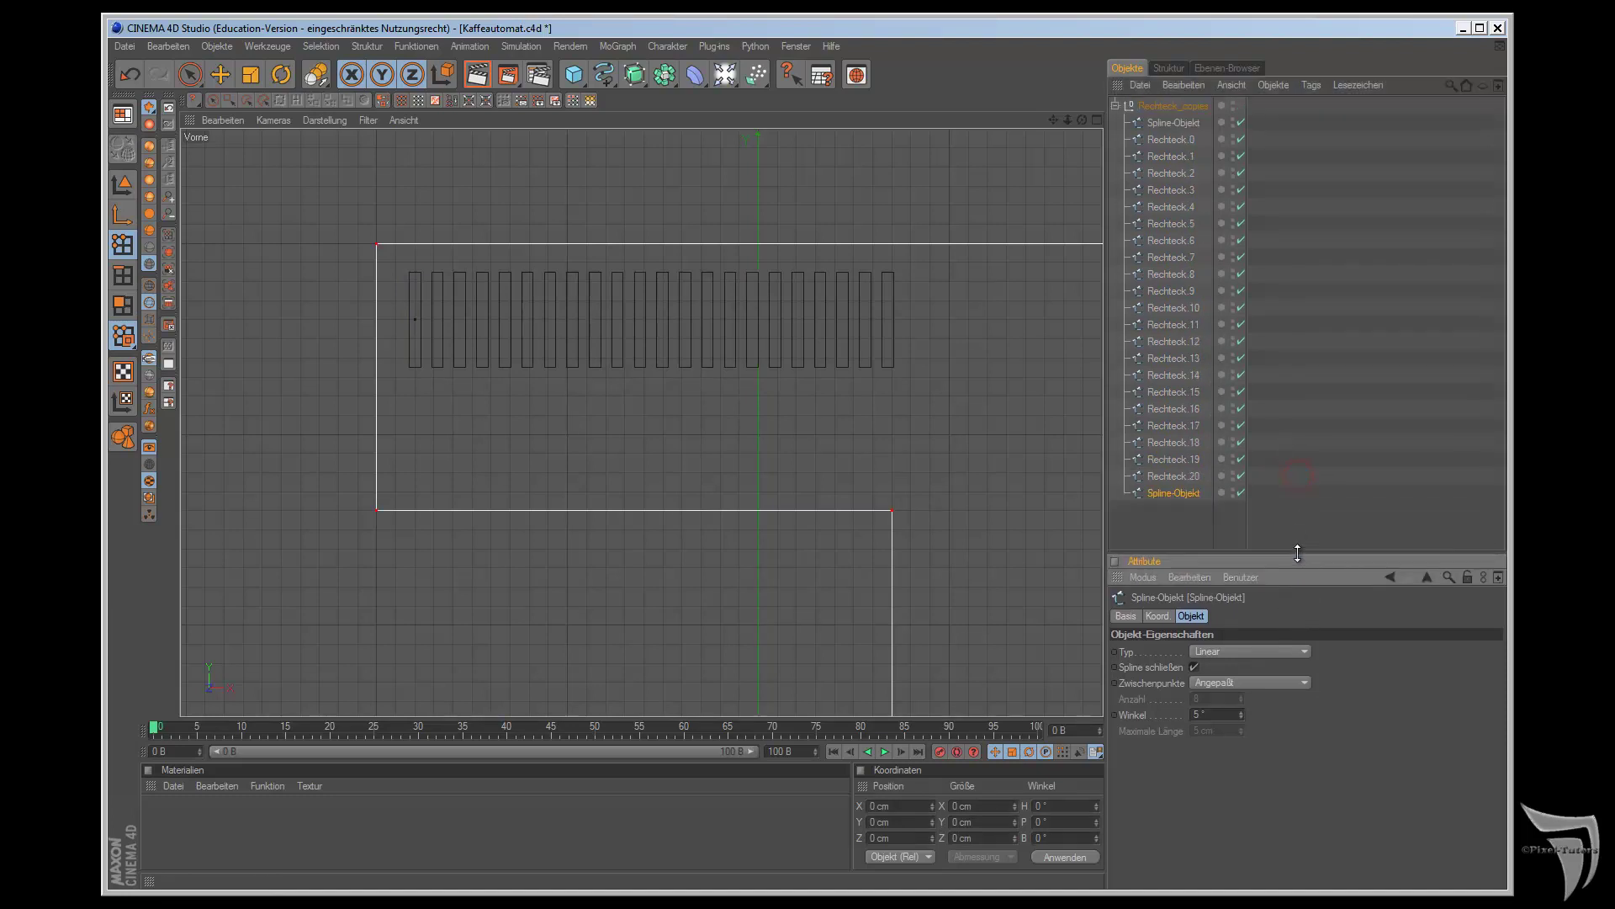
left_click(1169, 123)
left_click(1173, 495, "shift")
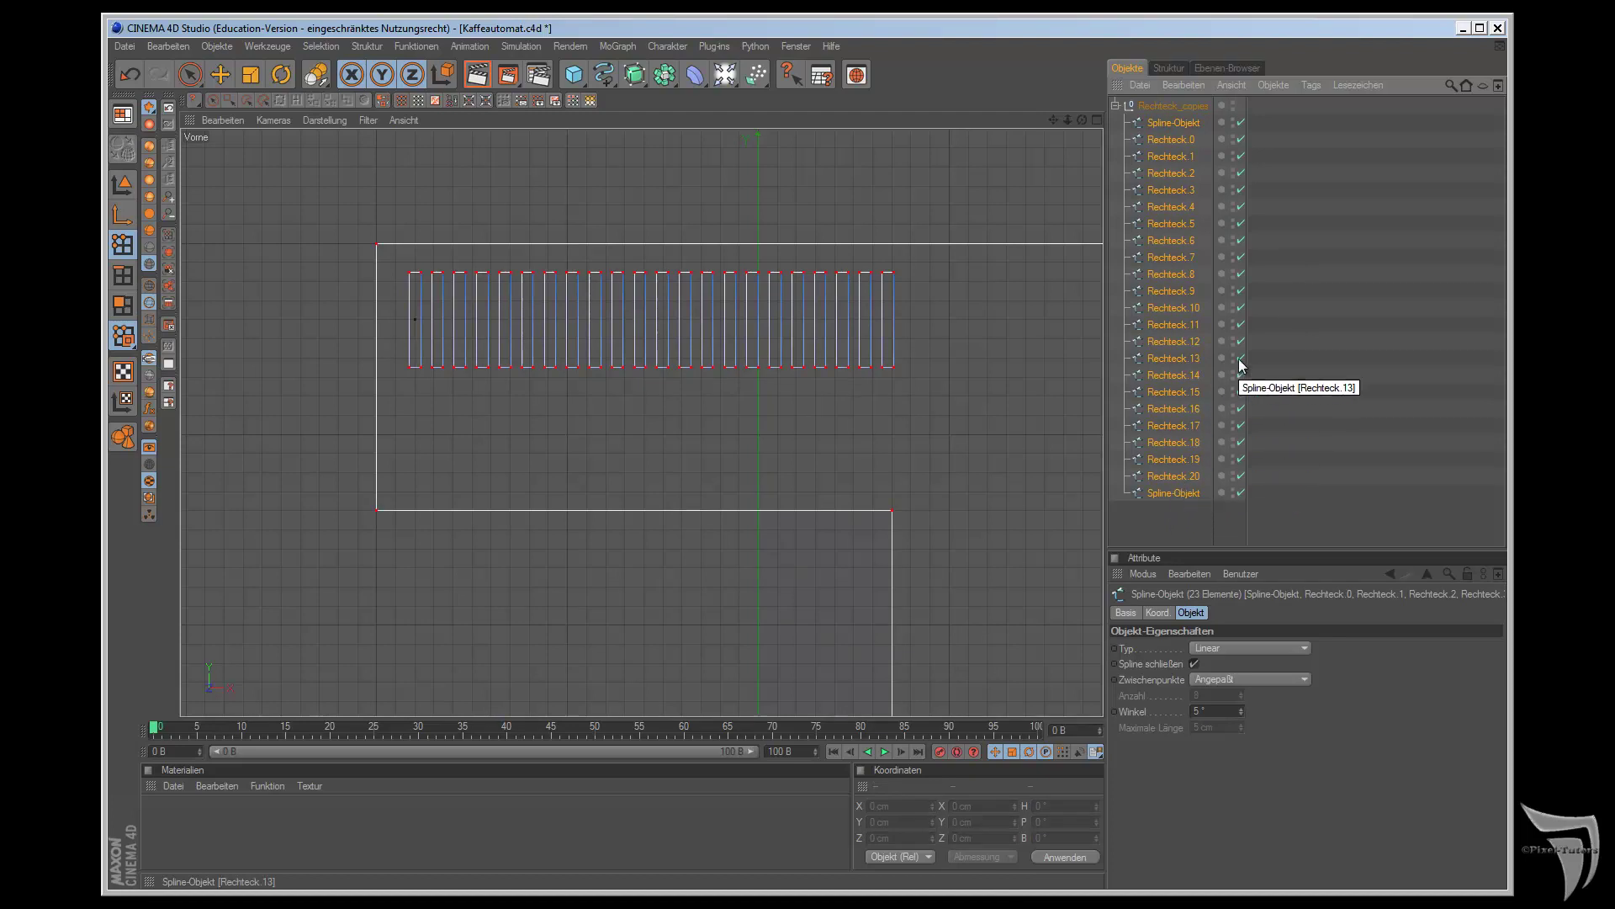
left_click(1355, 332)
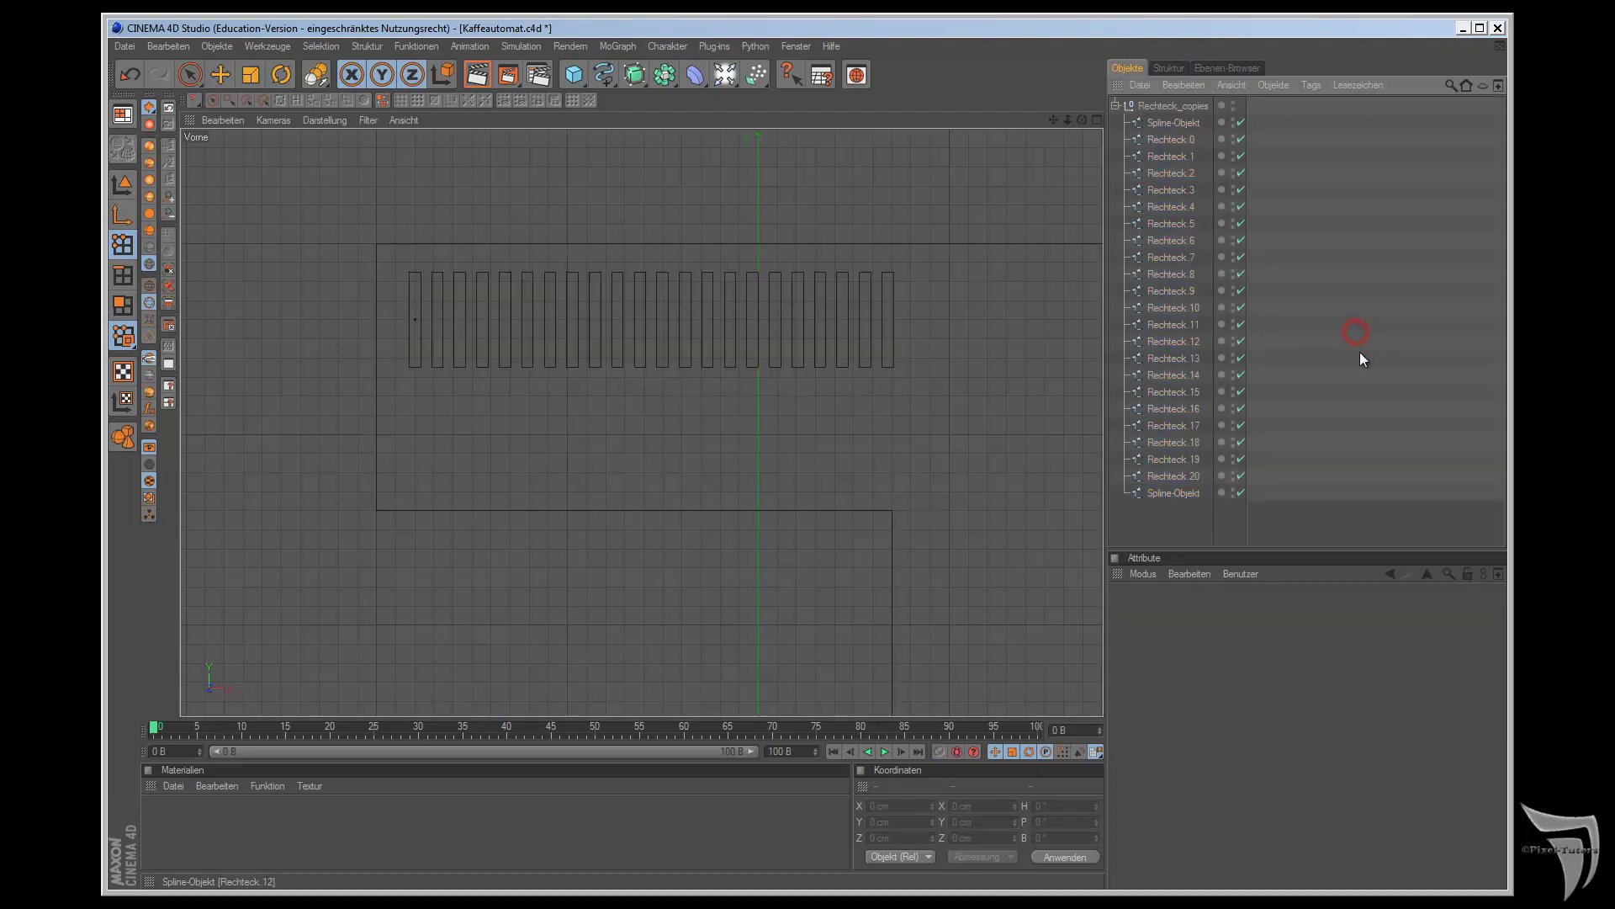
key("ctrl+z")
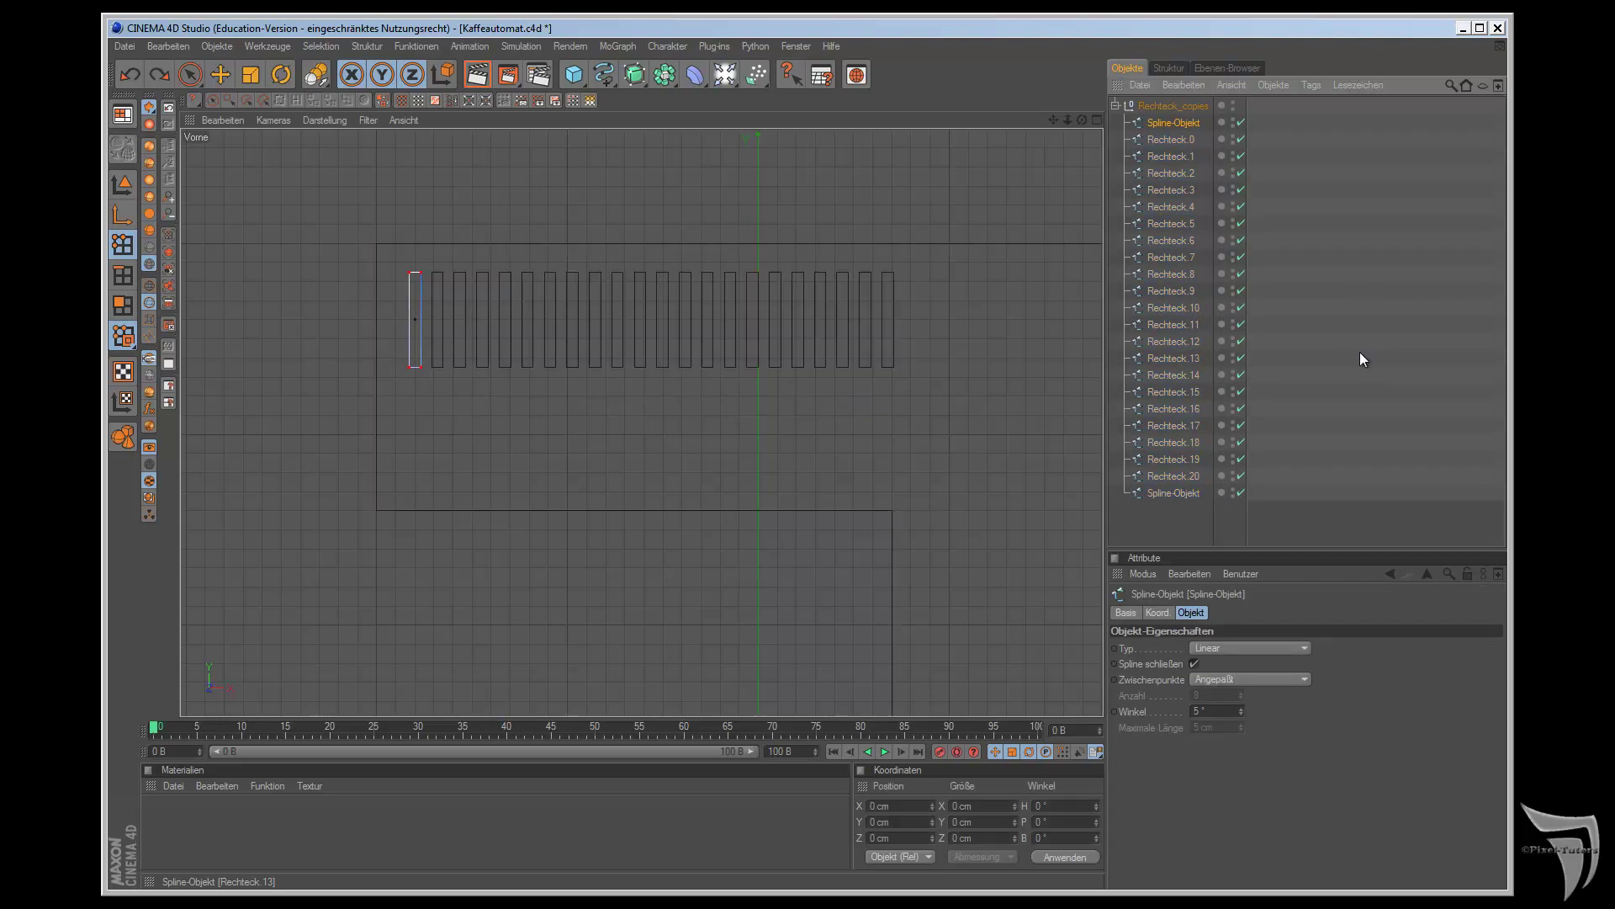
key("ctrl+z")
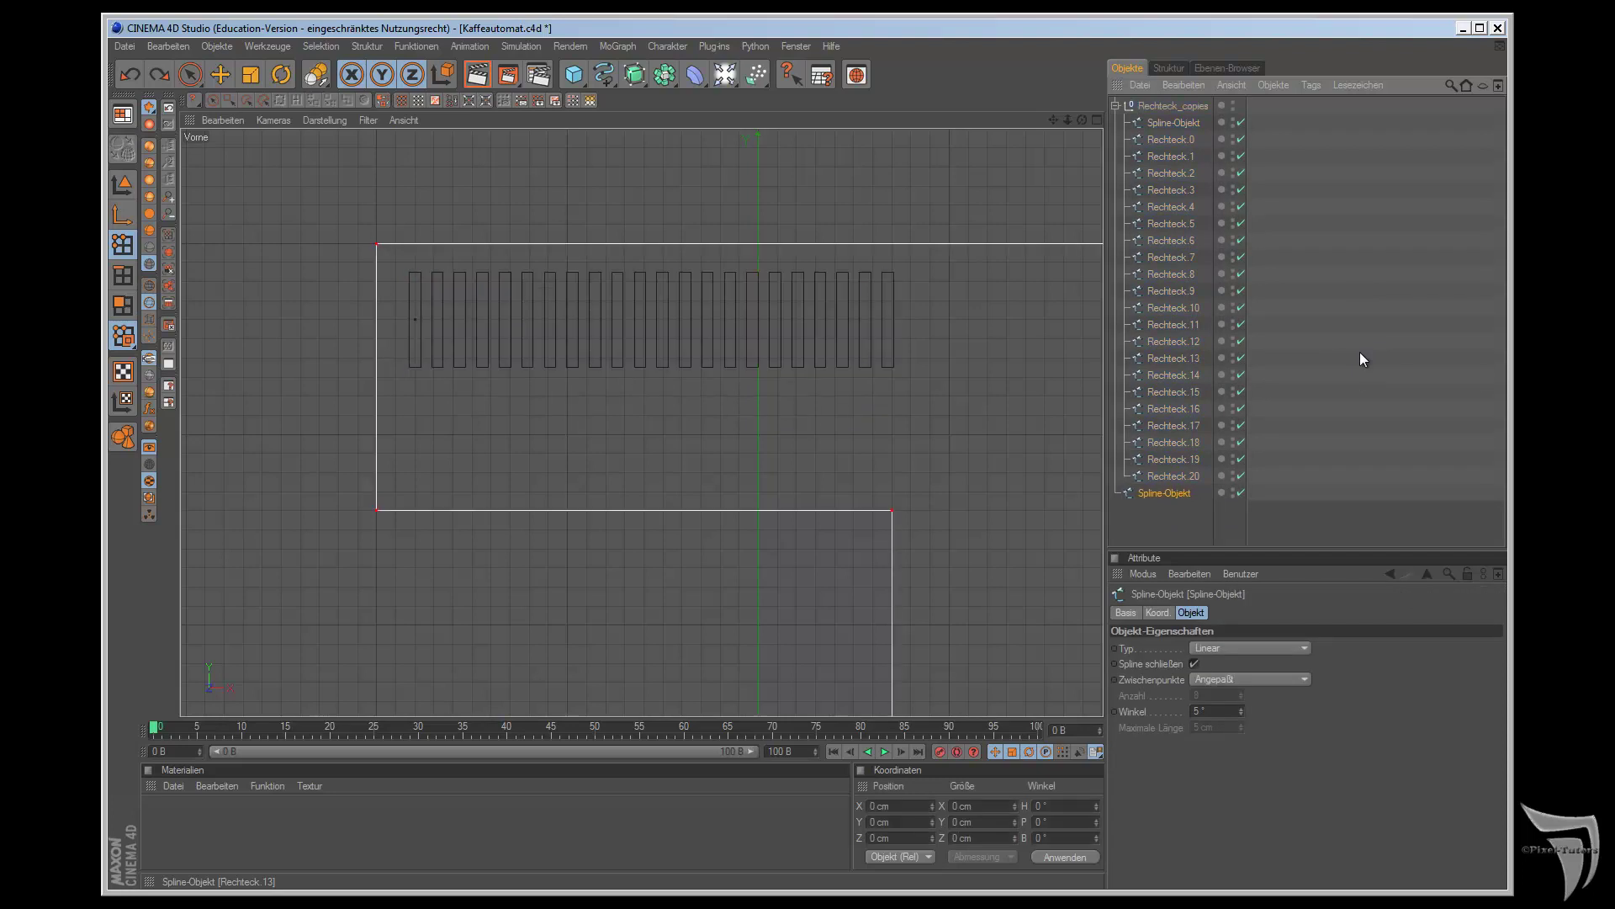
key("ctrl+z")
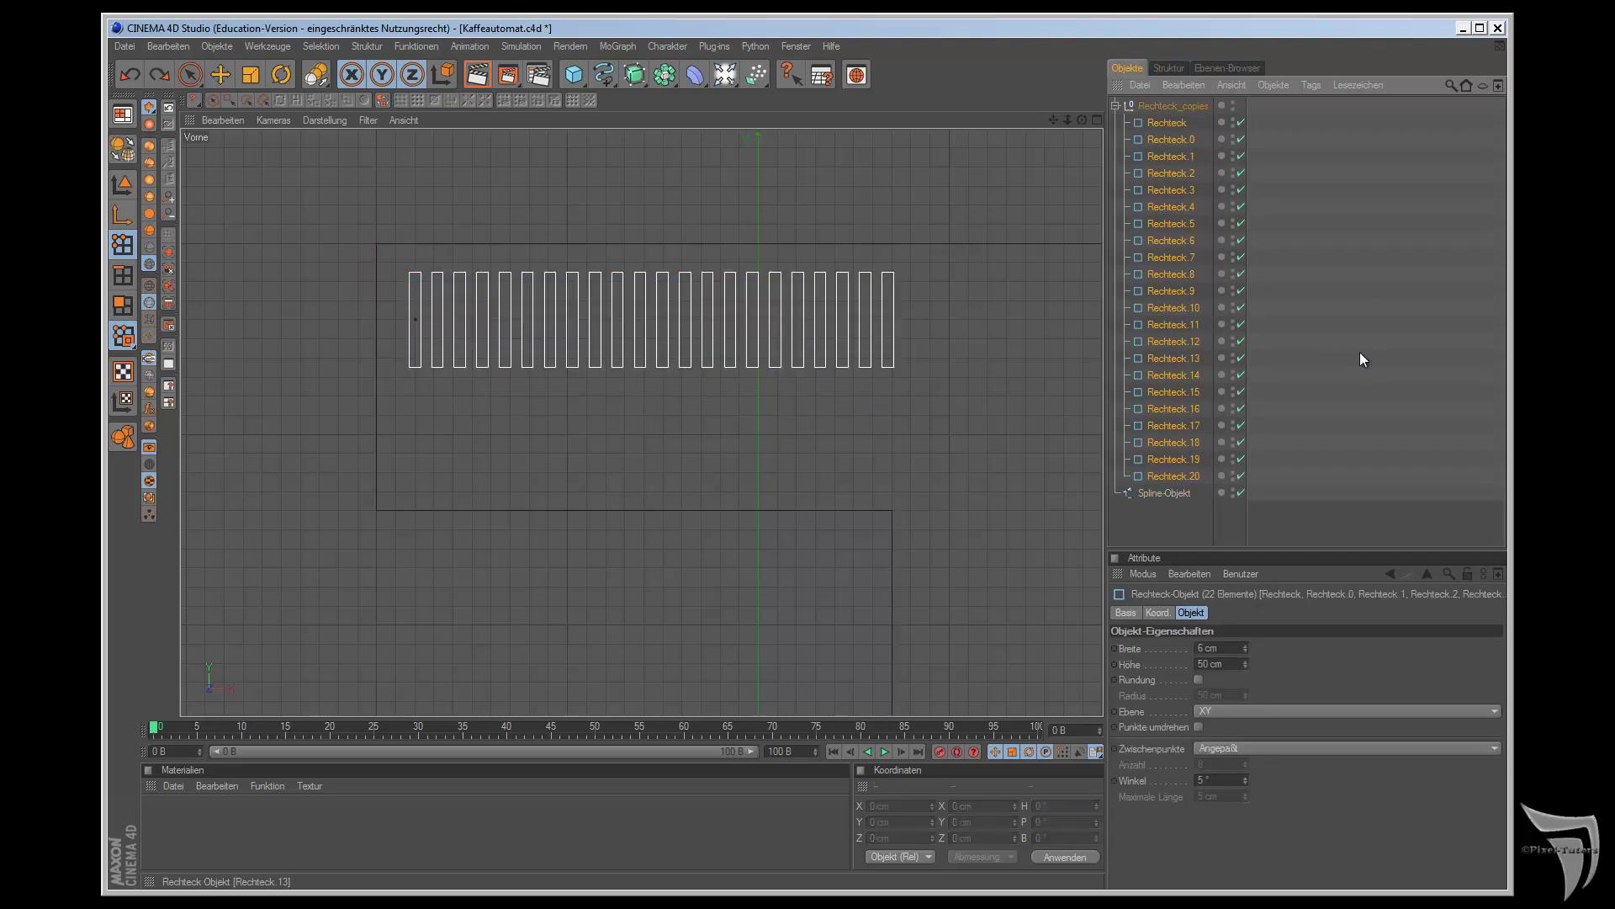
- Convert Rechteck through Rechteck.20 to splines and drag the outline spline into Rechteck_copies
left_click(1169, 125)
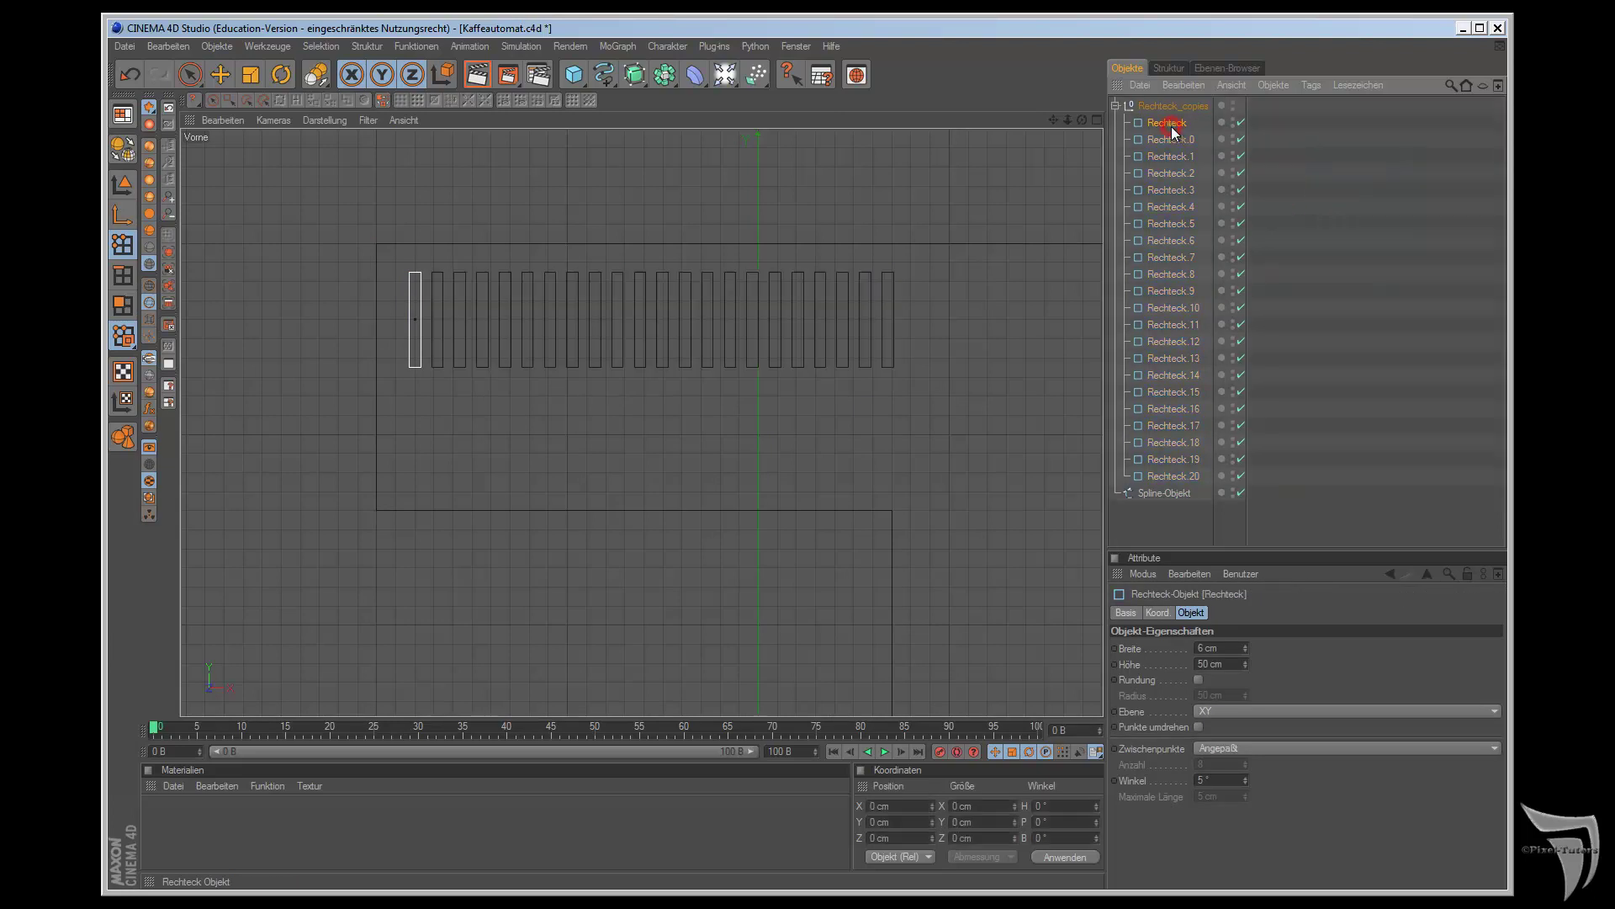
left_click(1172, 475, "shift")
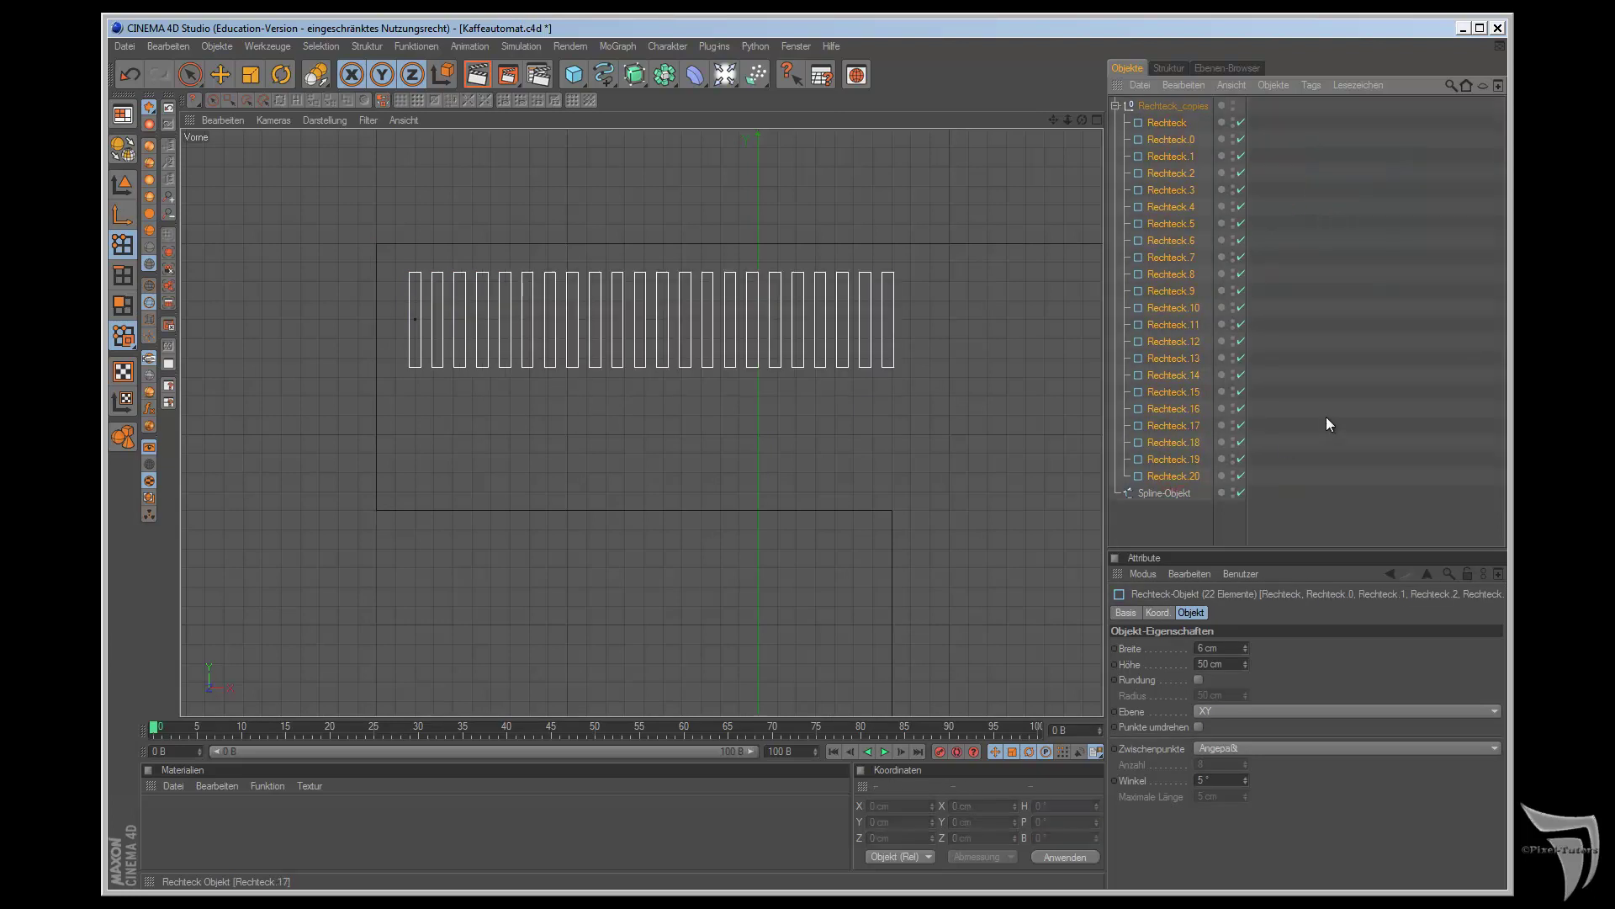
left_click(126, 149)
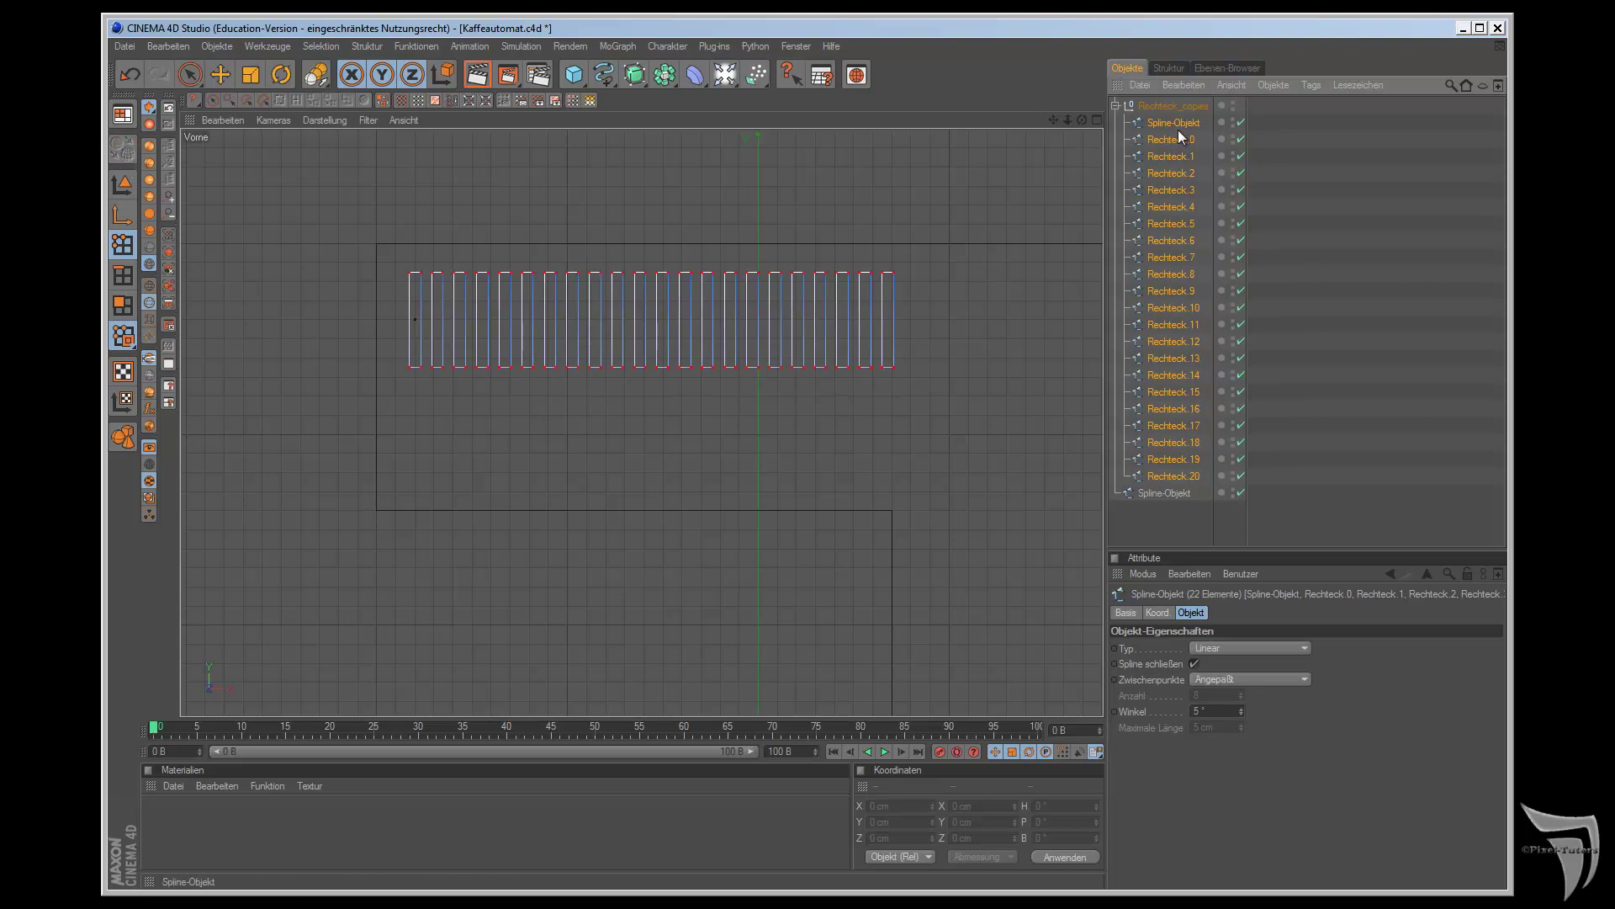
left_click(1169, 491)
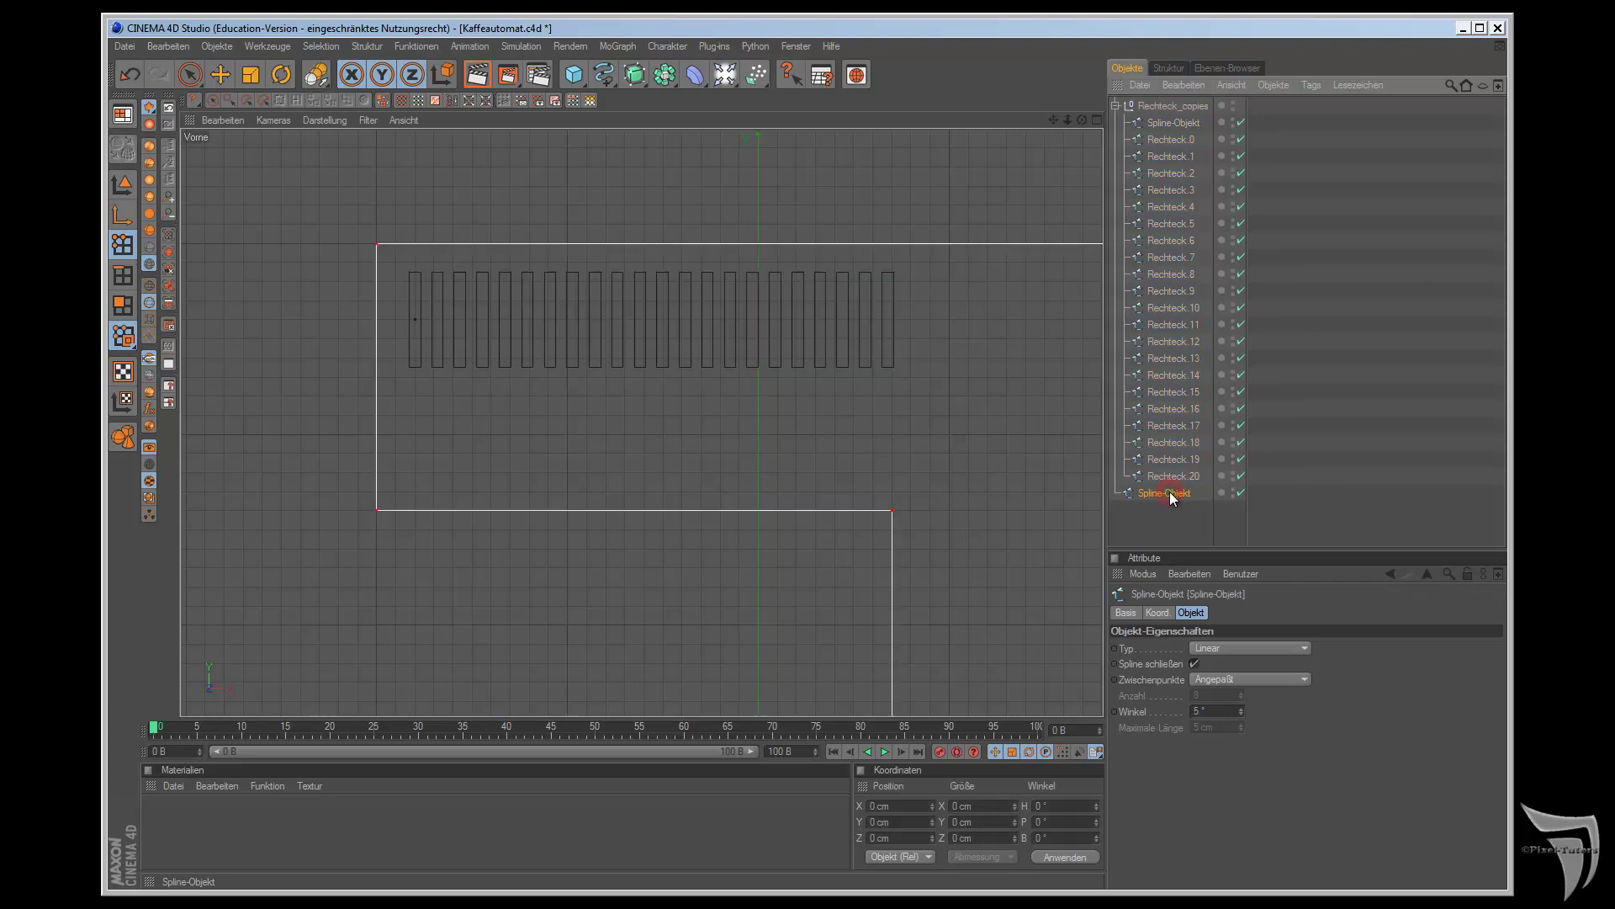
left_click_drag(1171, 491, 1161, 116)
- Connect all group splines into Spline-Objekt.1 and move it to top level
left_click(1170, 492, "shift")
right_click(1160, 118)
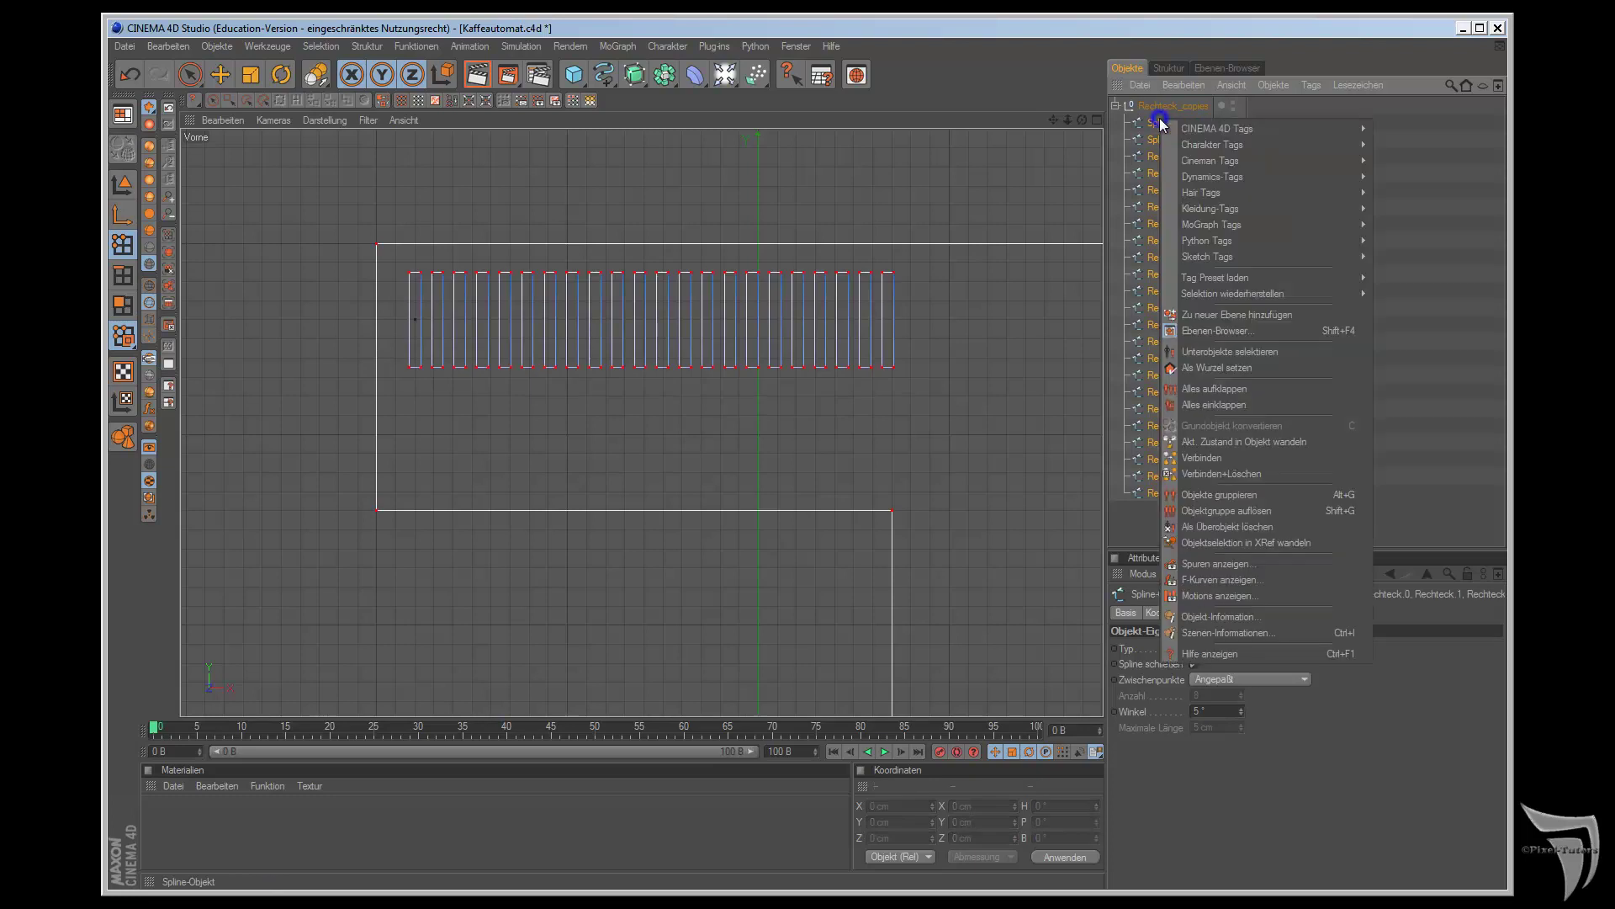
left_click(1223, 458)
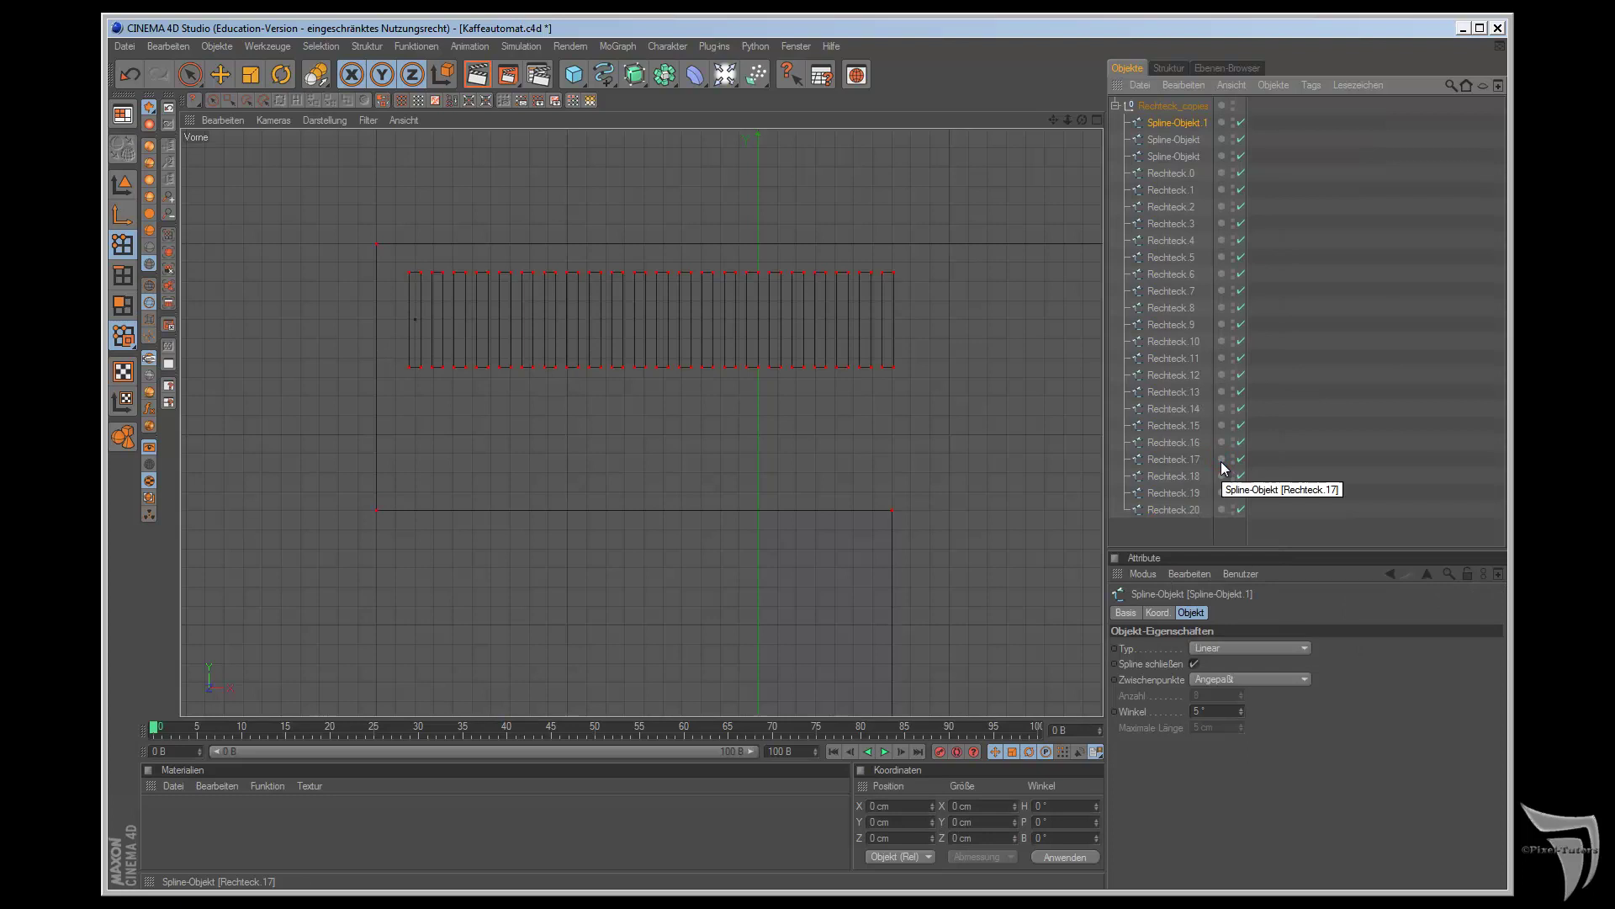
left_click_drag(1140, 124, 1162, 102)
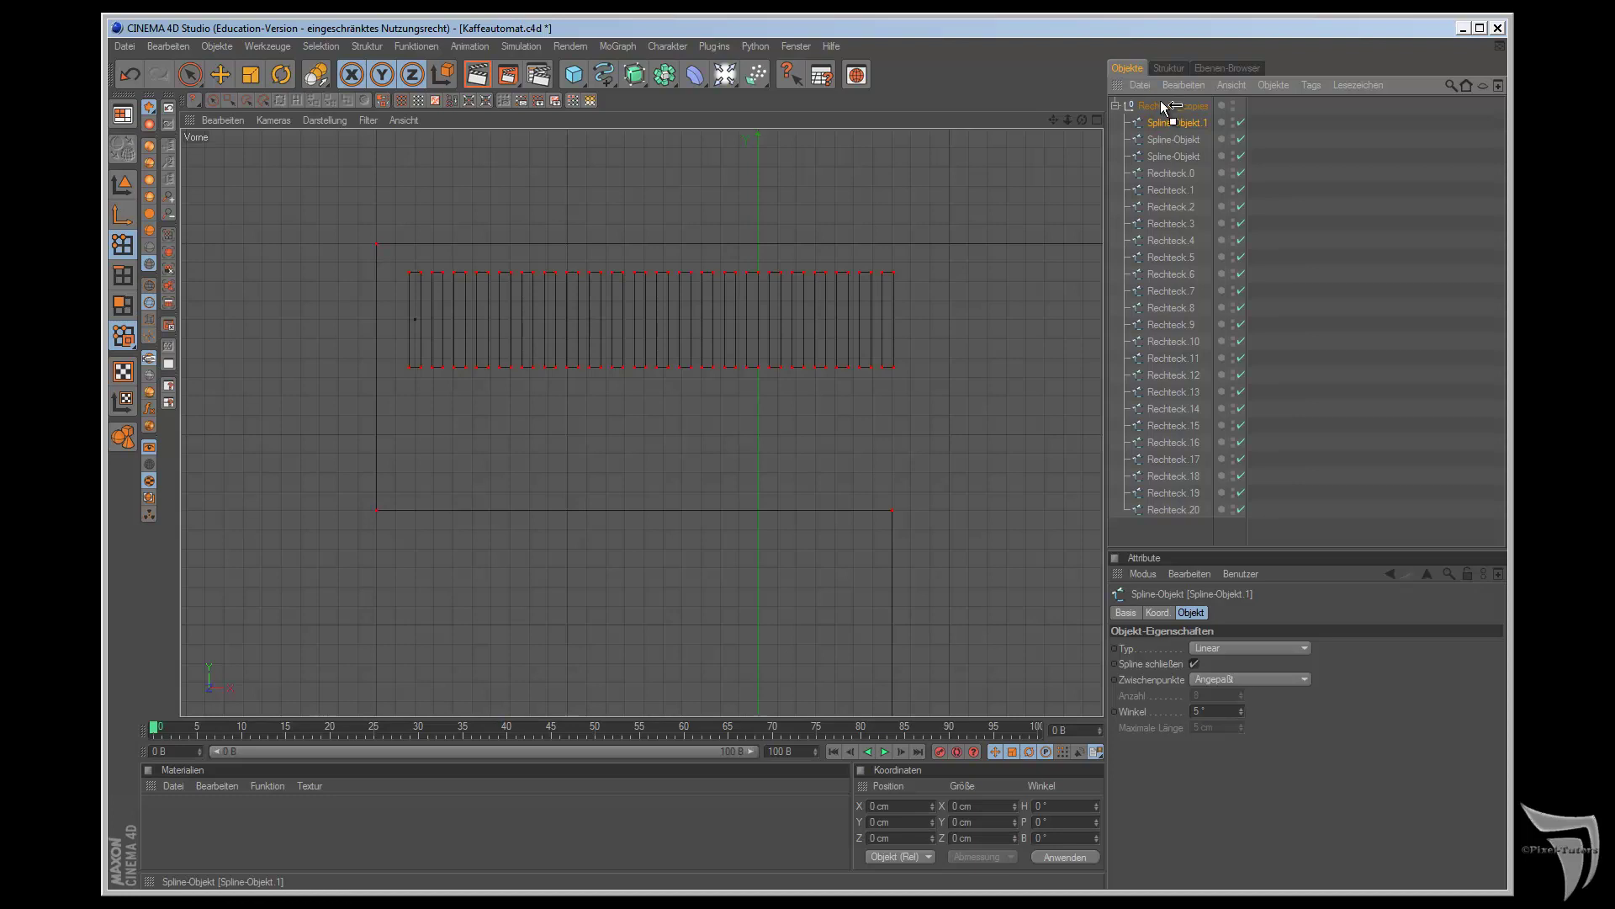
- Collapse and hide Rechteck_copies, then switch to the perspective view
left_click(1115, 122)
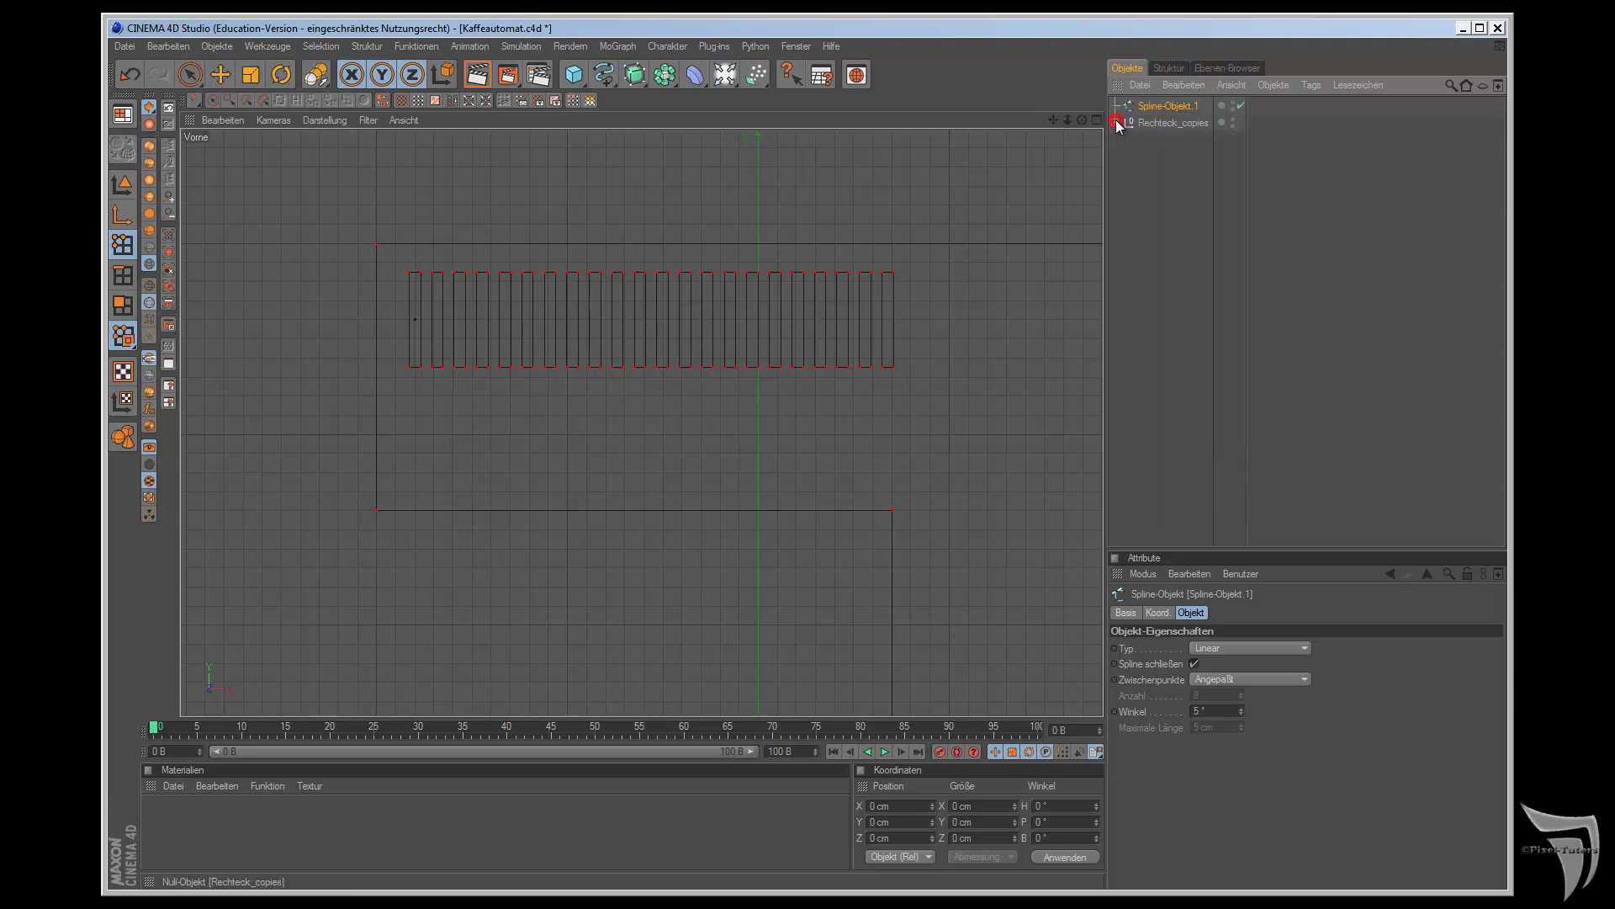
left_click(1234, 120)
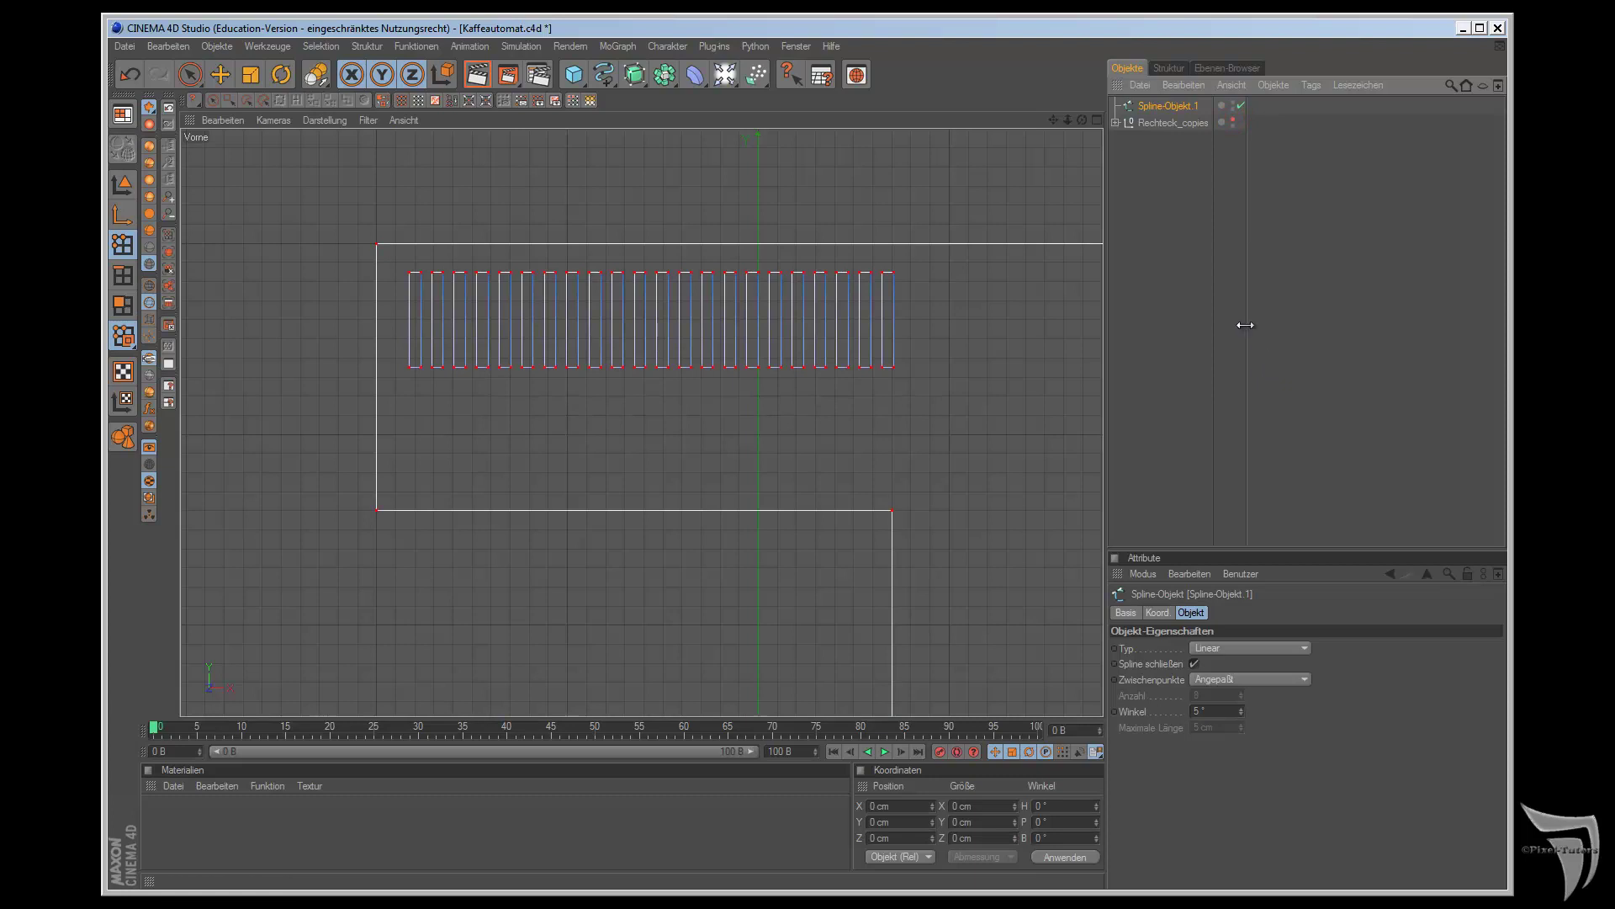
key("F1")
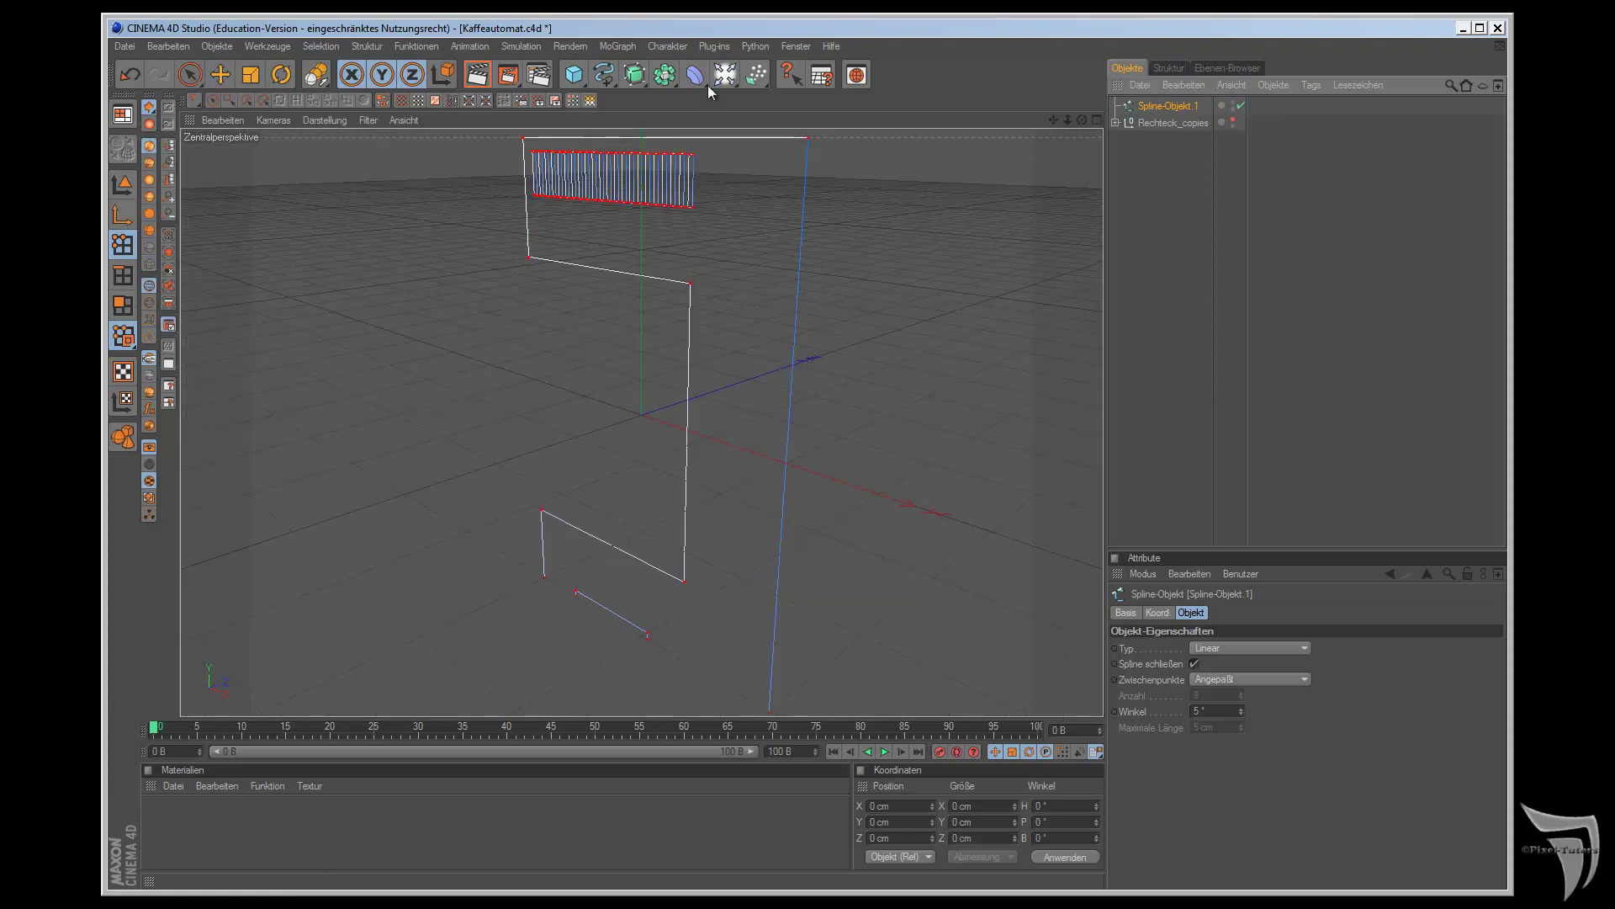
- Add an Extrude-NURBS and place Spline-Objekt.1 under it as its child
left_click_drag(628, 85, 826, 92)
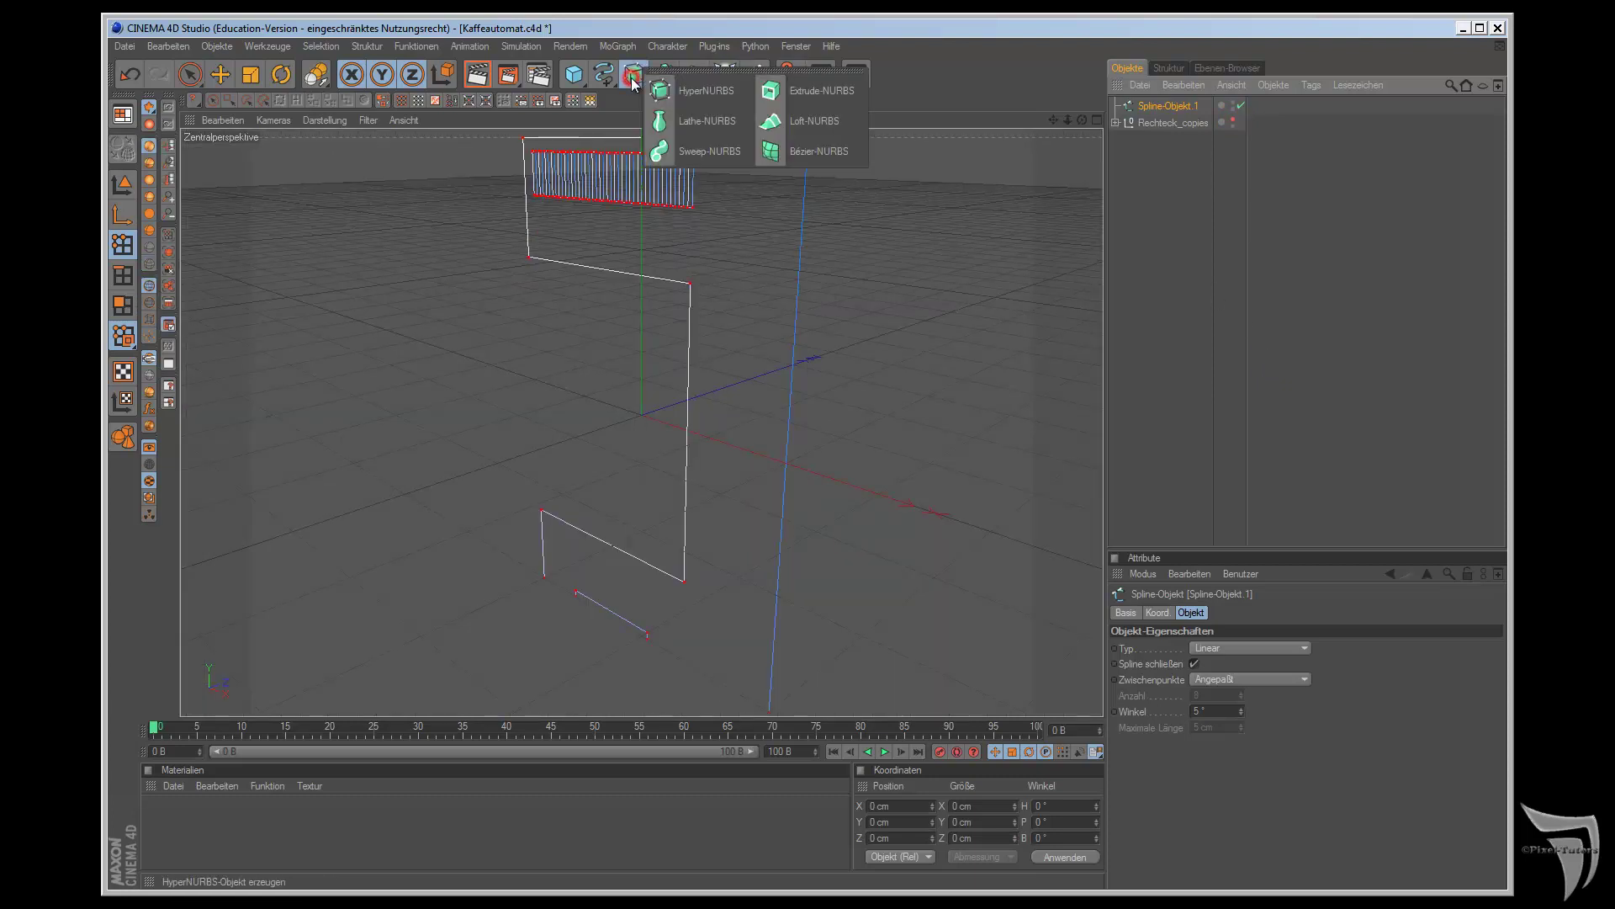
left_click(827, 93)
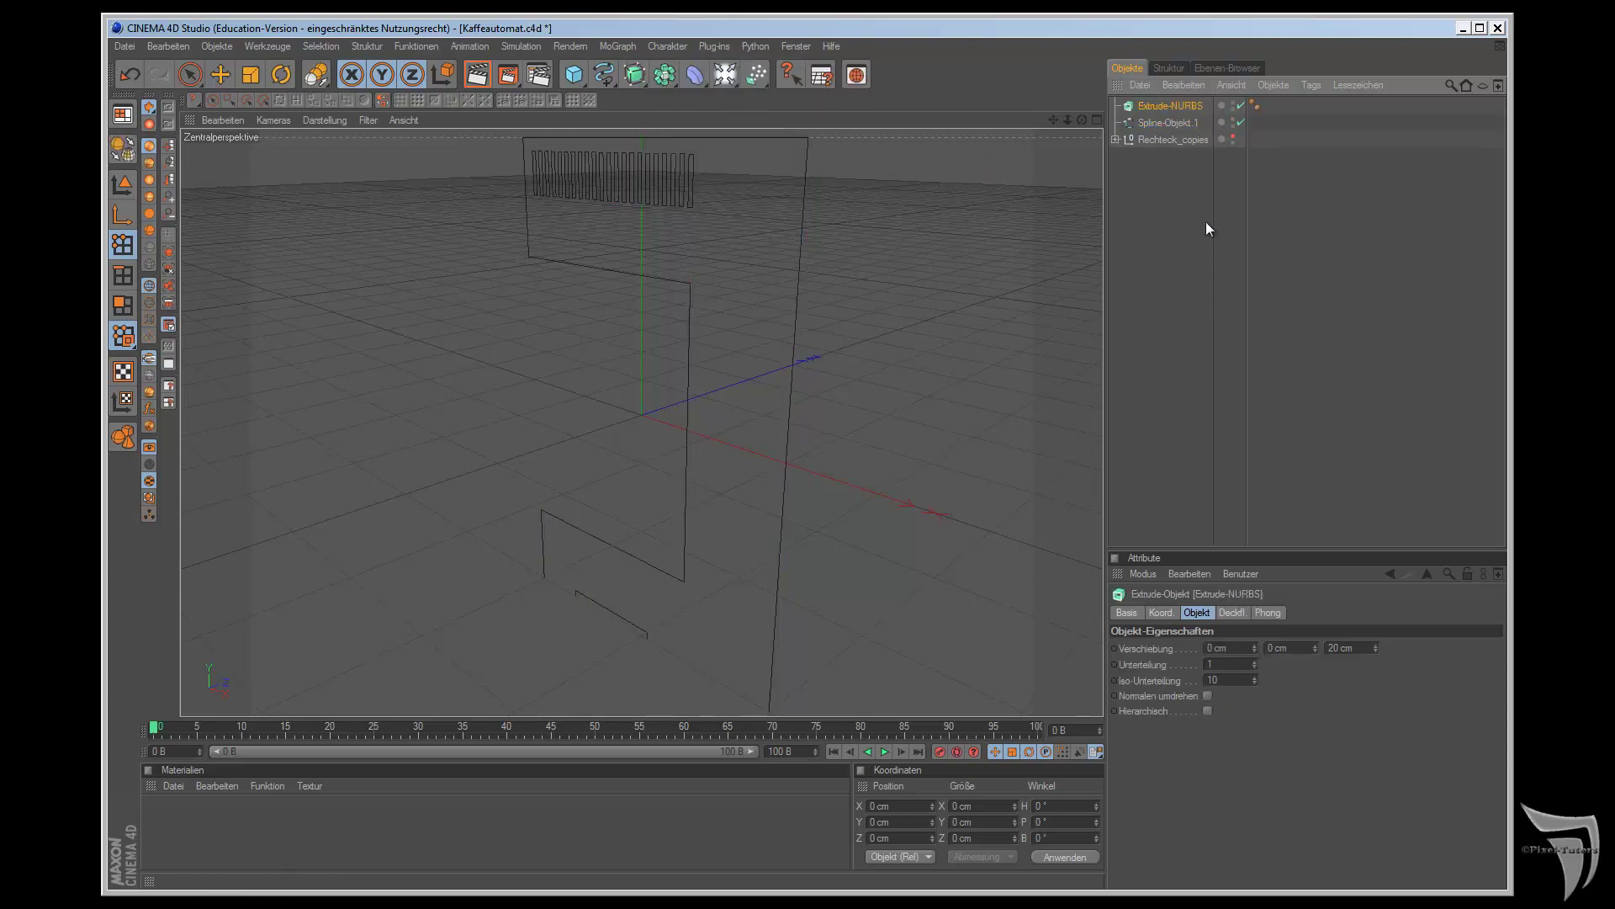
left_click_drag(1159, 125, 1159, 104)
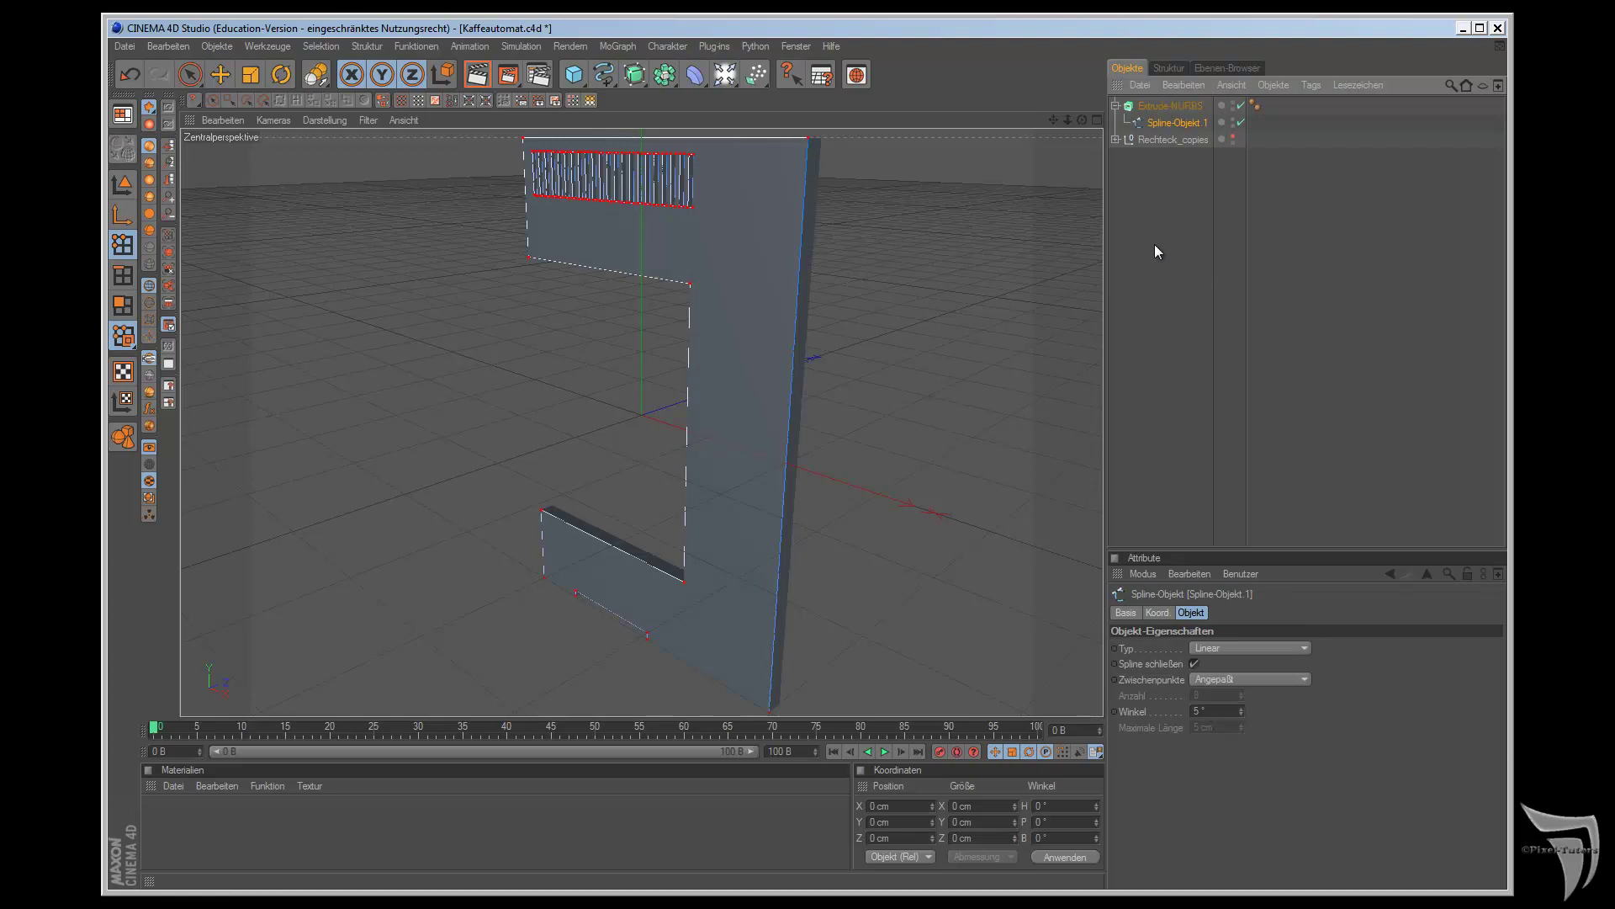
left_click_drag(1082, 120, 907, 498)
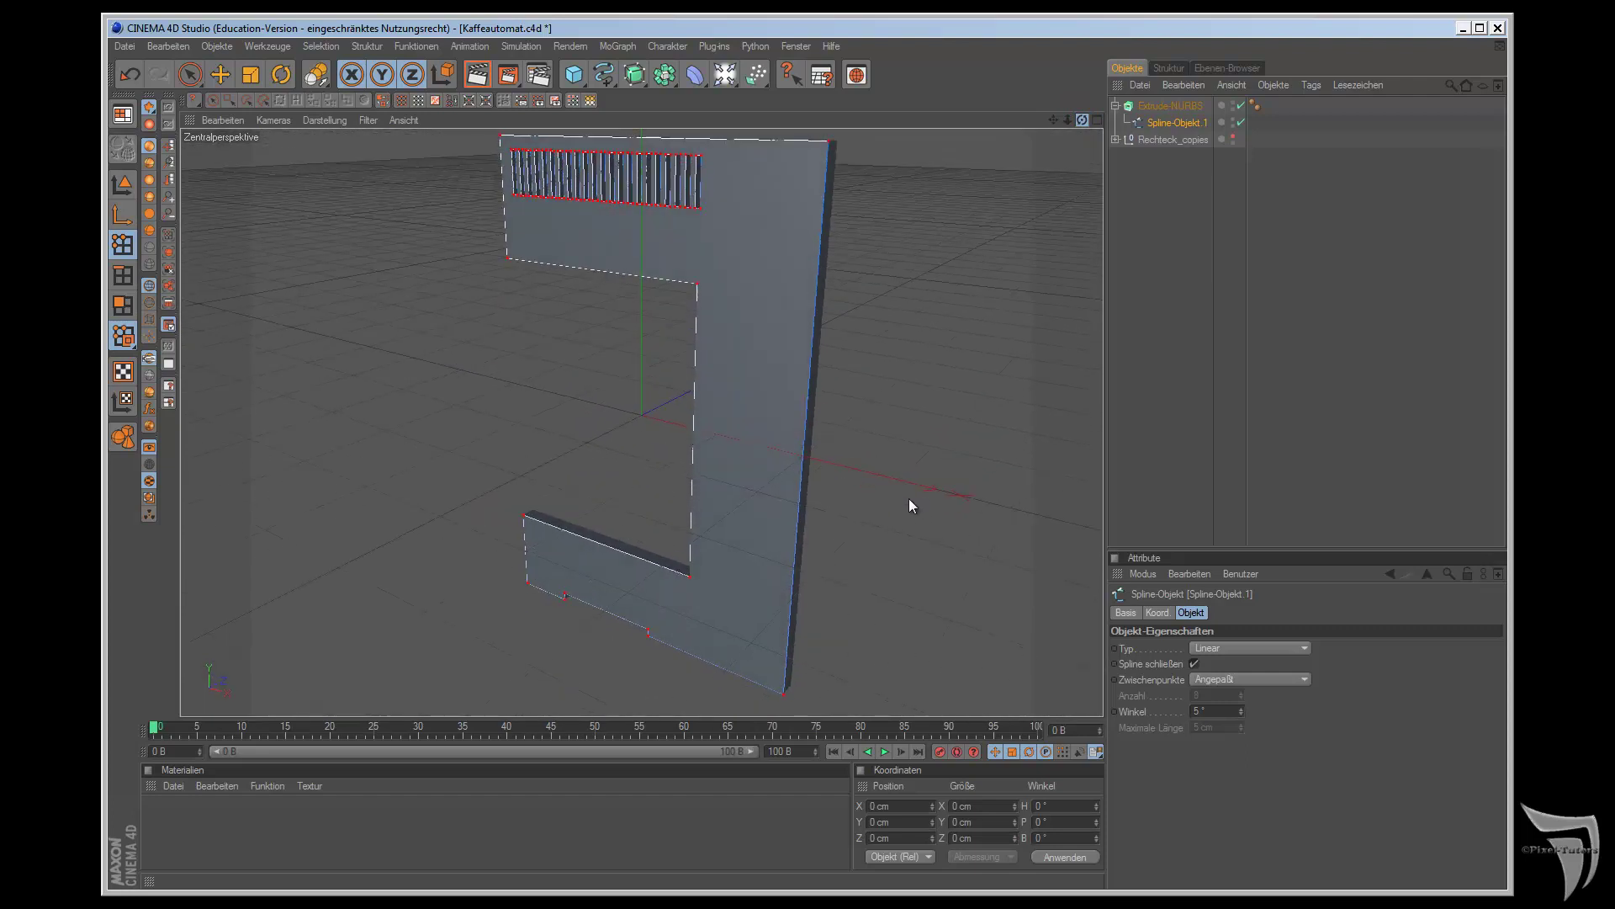
- Set the Extrude-NURBS Verschiebung Z depth to 10 cm
left_click(1174, 101)
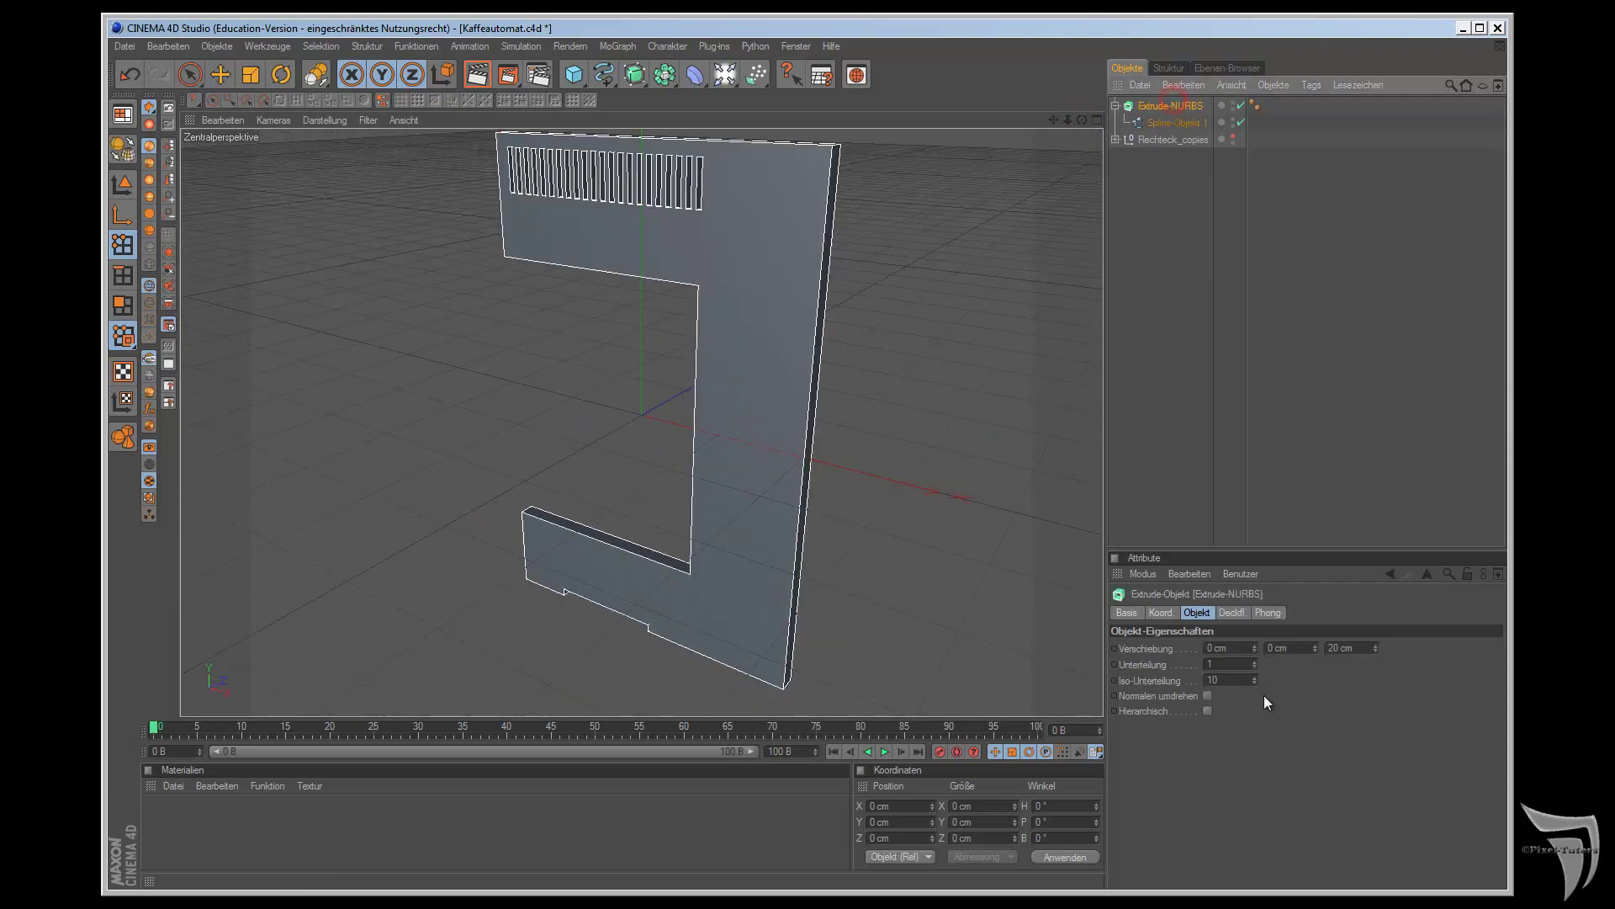
double_click(1337, 648)
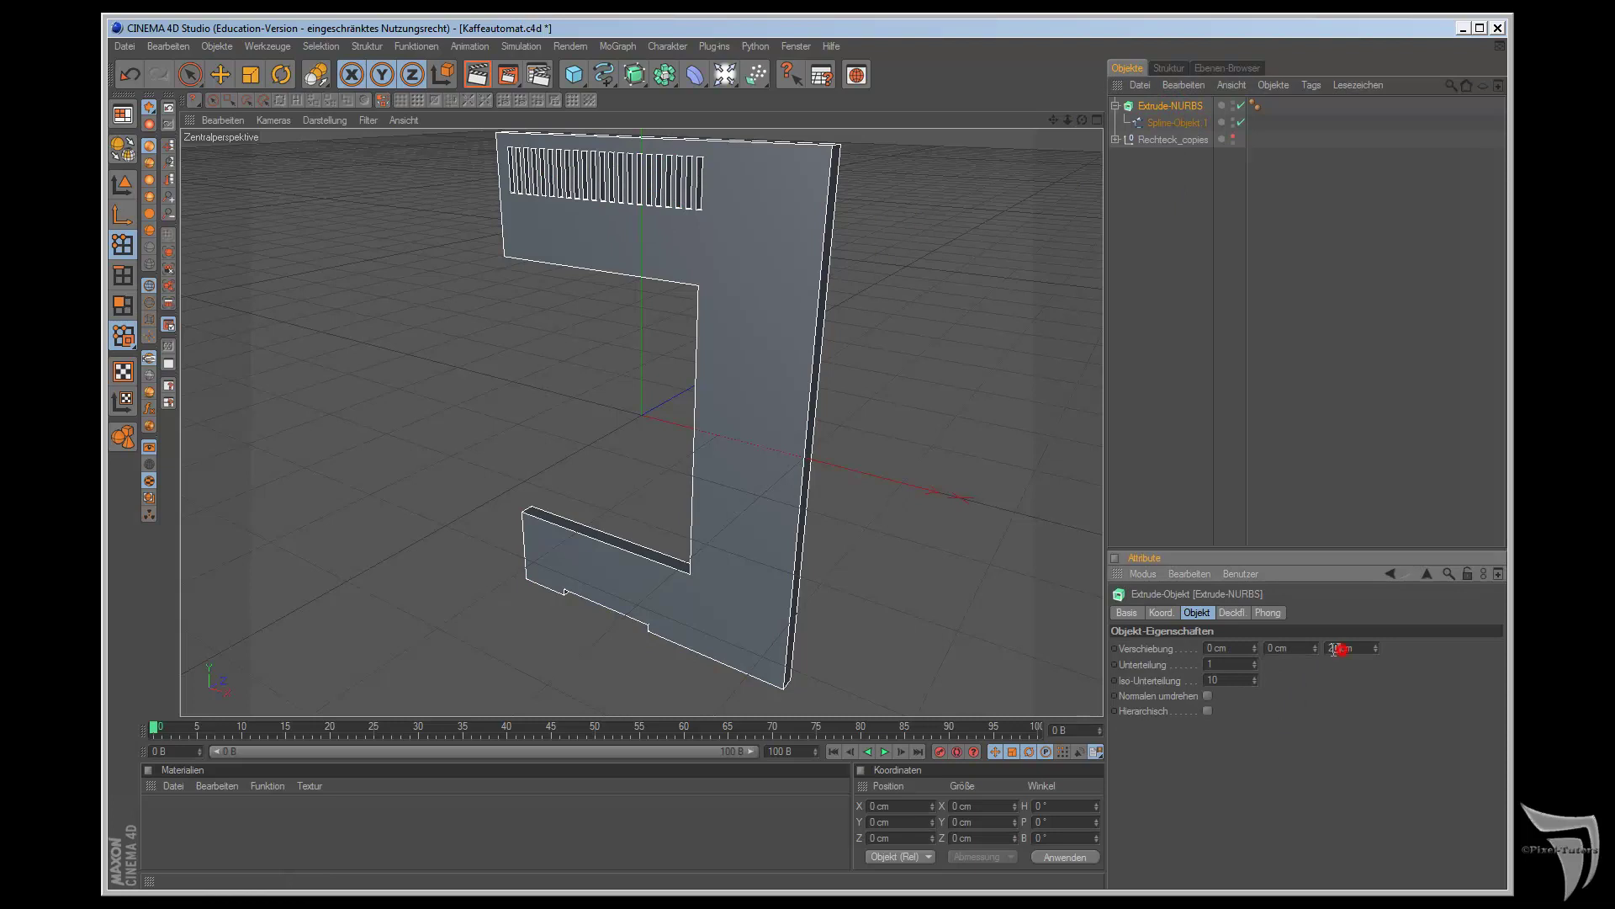
type("10")
key("Return")
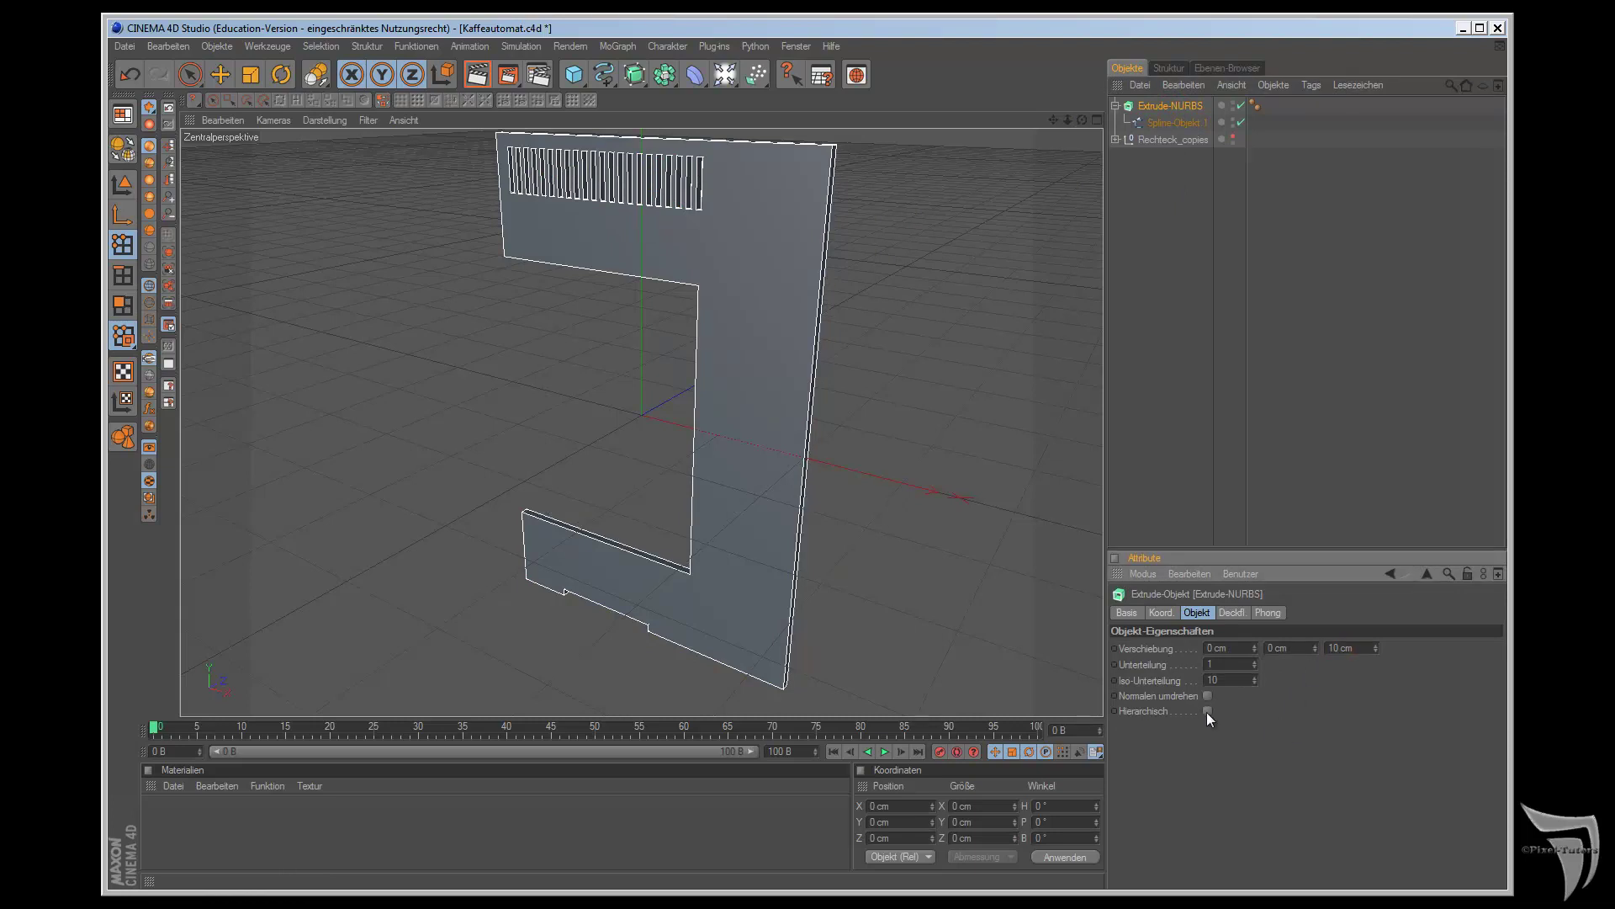
- Give the start cap a rounded edge with Kontur beibehalten unchecked
left_click(1236, 610)
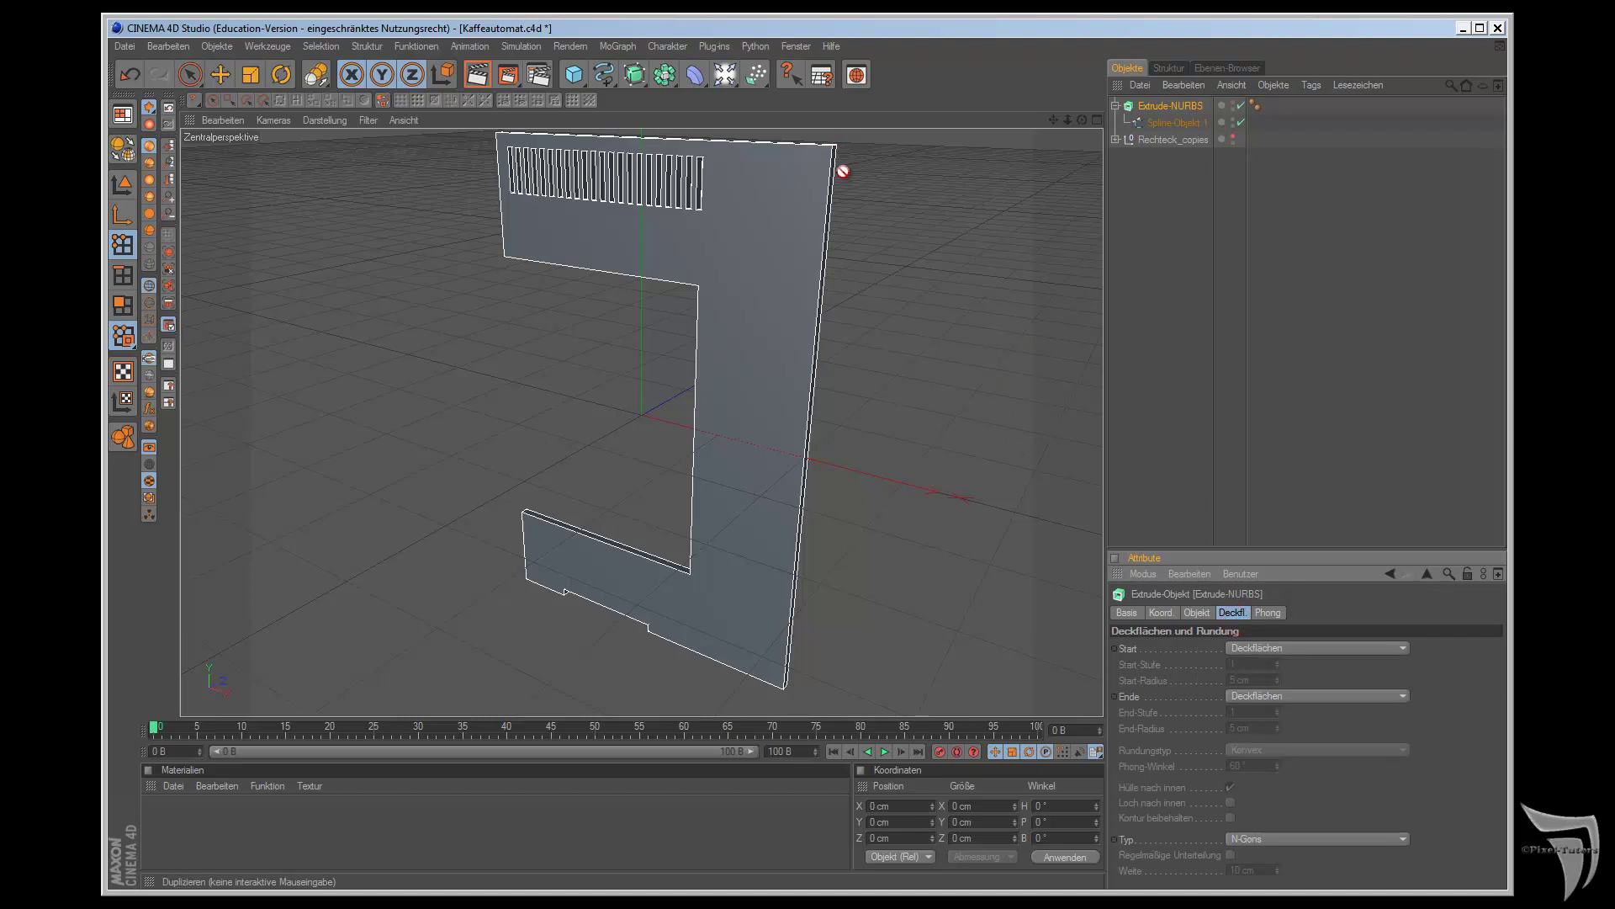
mouse_move(1051, 119)
left_mouse_down()
mouse_move(907, 501)
mouse_move(1030, 209)
left_mouse_up()
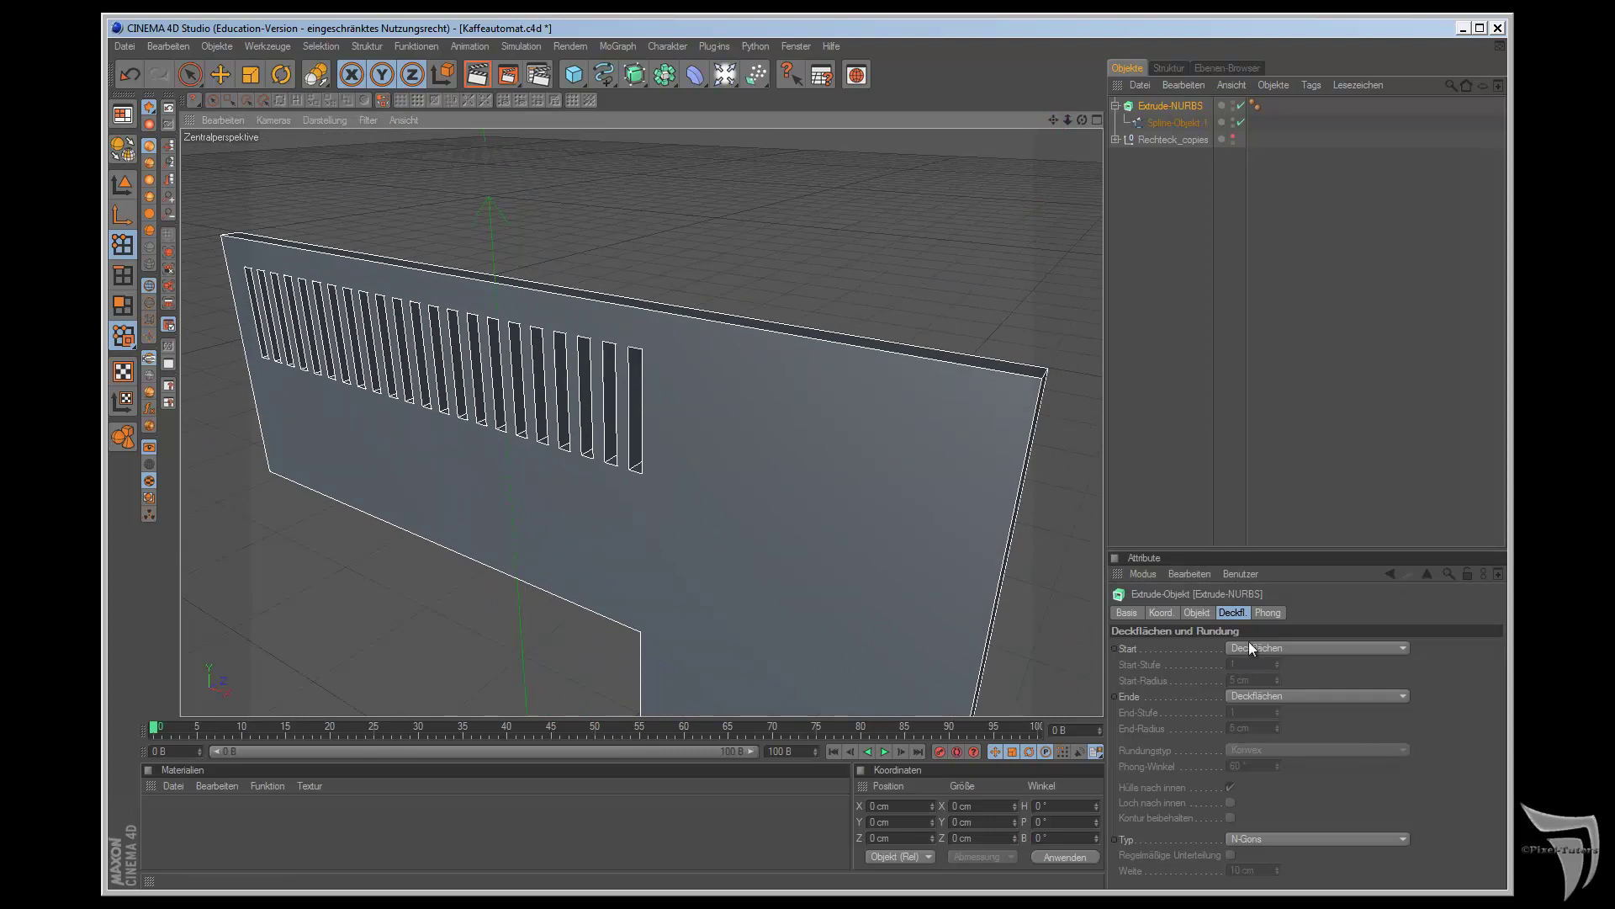
mouse_move(1128, 647)
left_mouse_down()
mouse_move(1027, 548)
mouse_move(1040, 420)
left_mouse_up()
left_click(1271, 647)
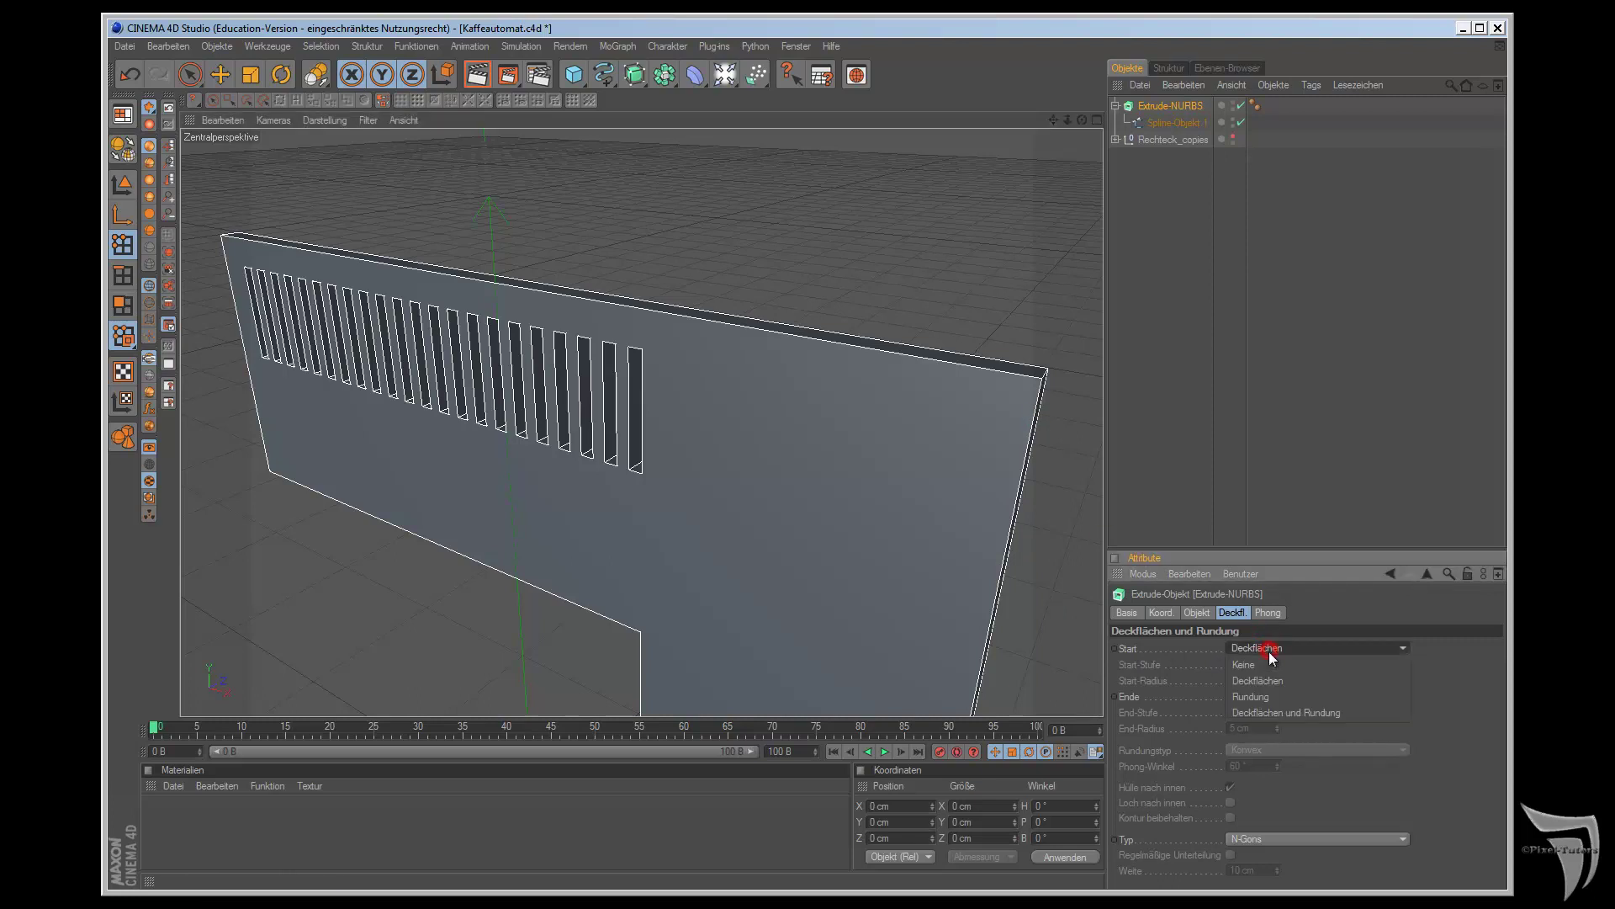
left_click(1276, 713)
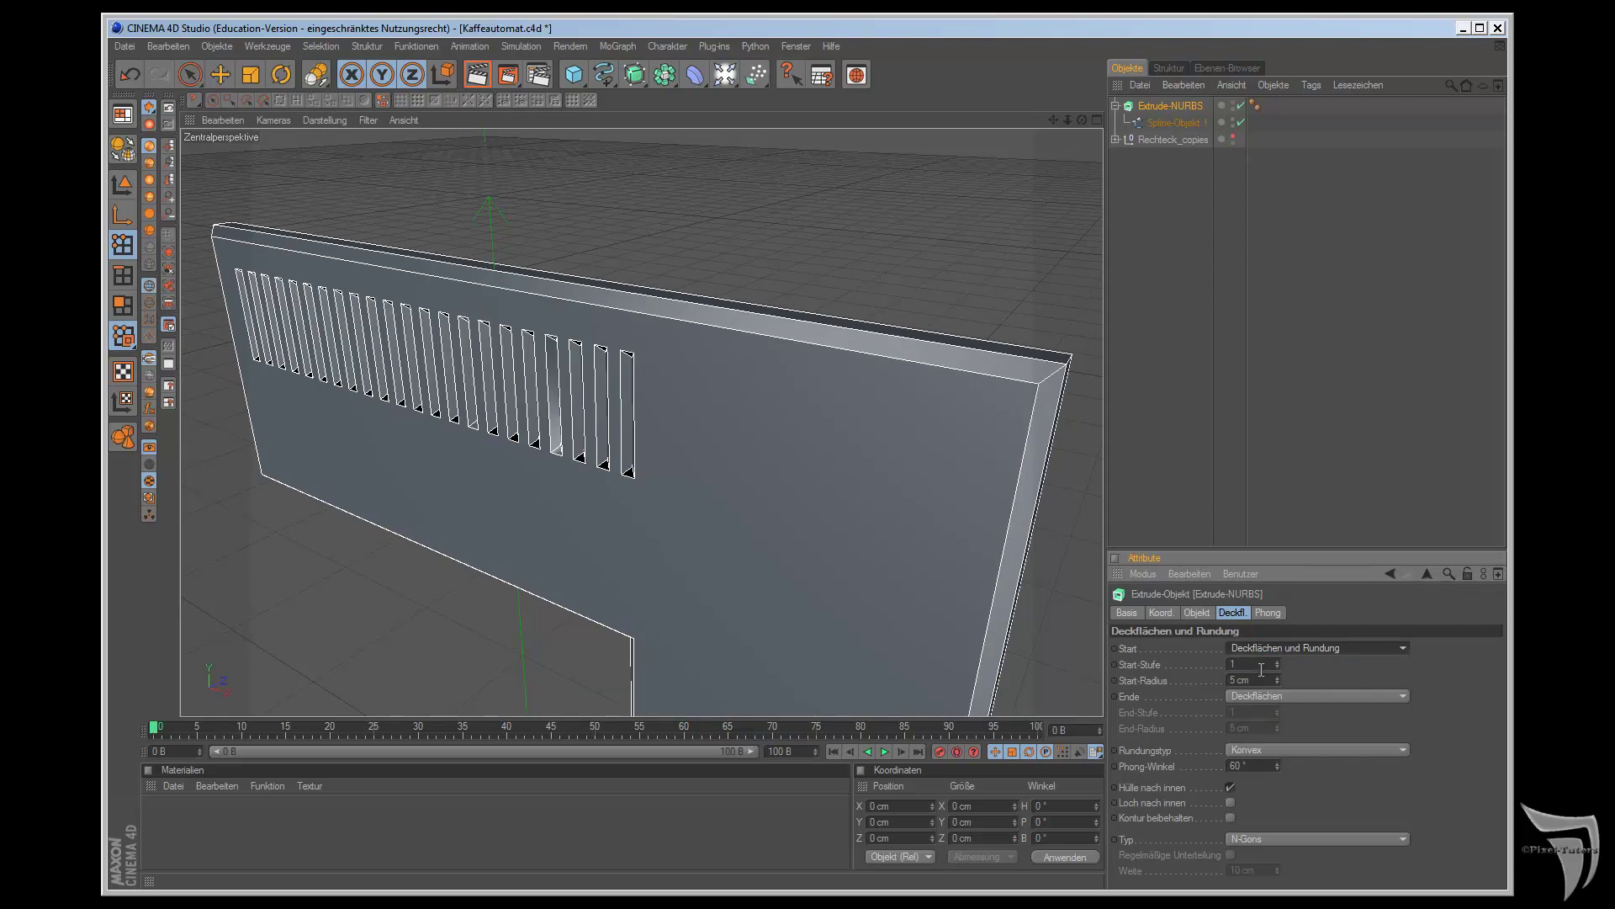
left_click(1230, 818)
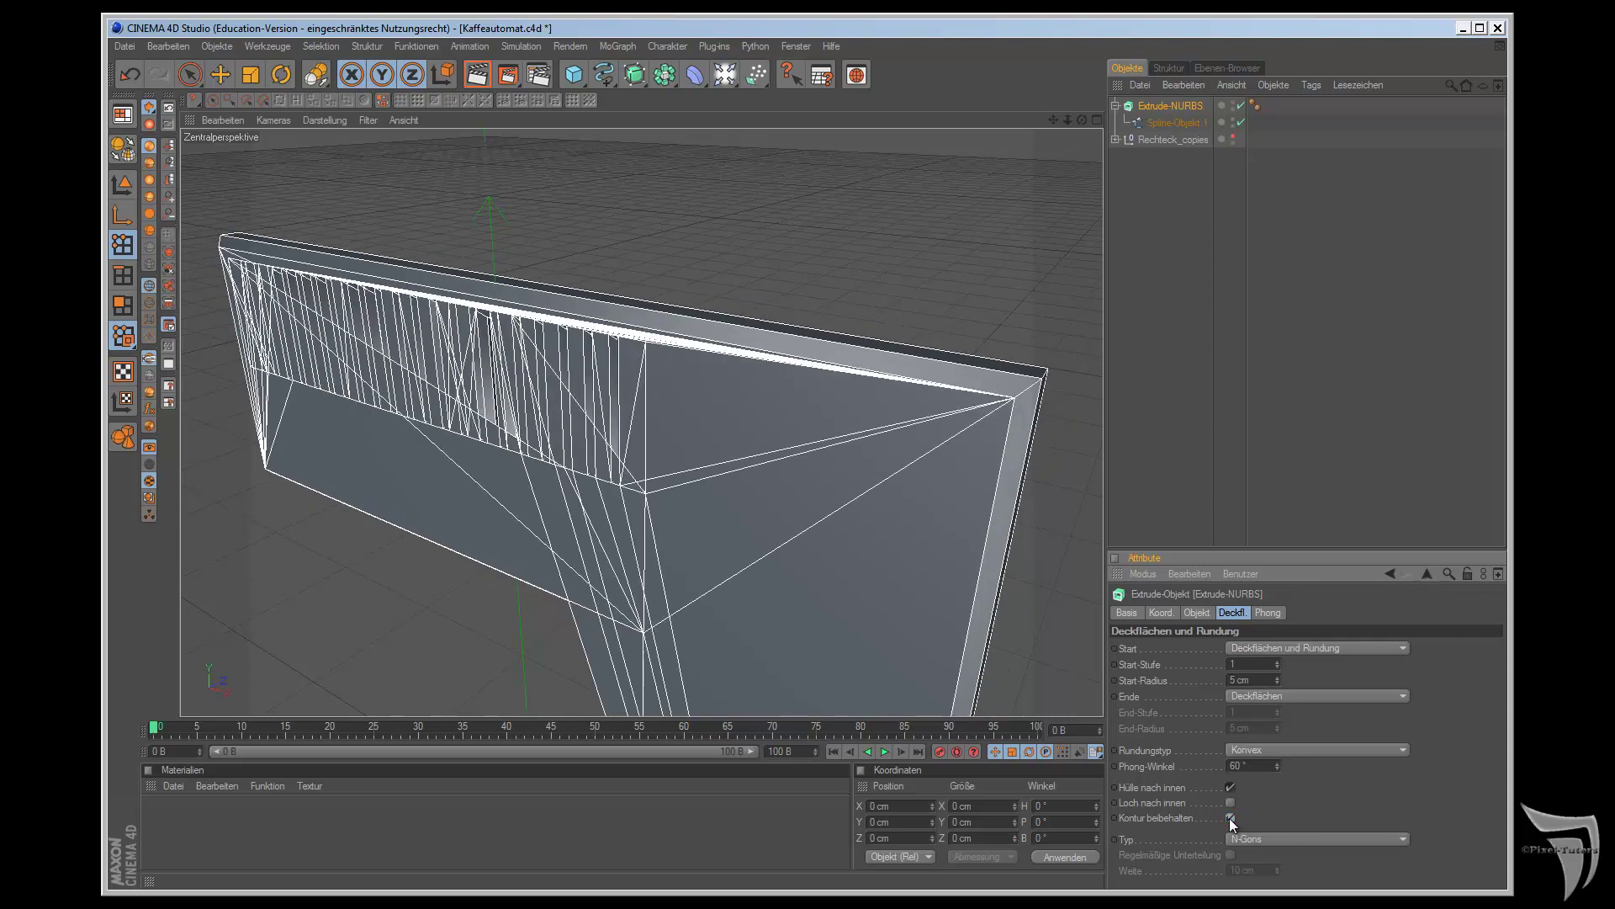
left_click(1230, 818)
left_click(1230, 818)
left_click(1230, 818)
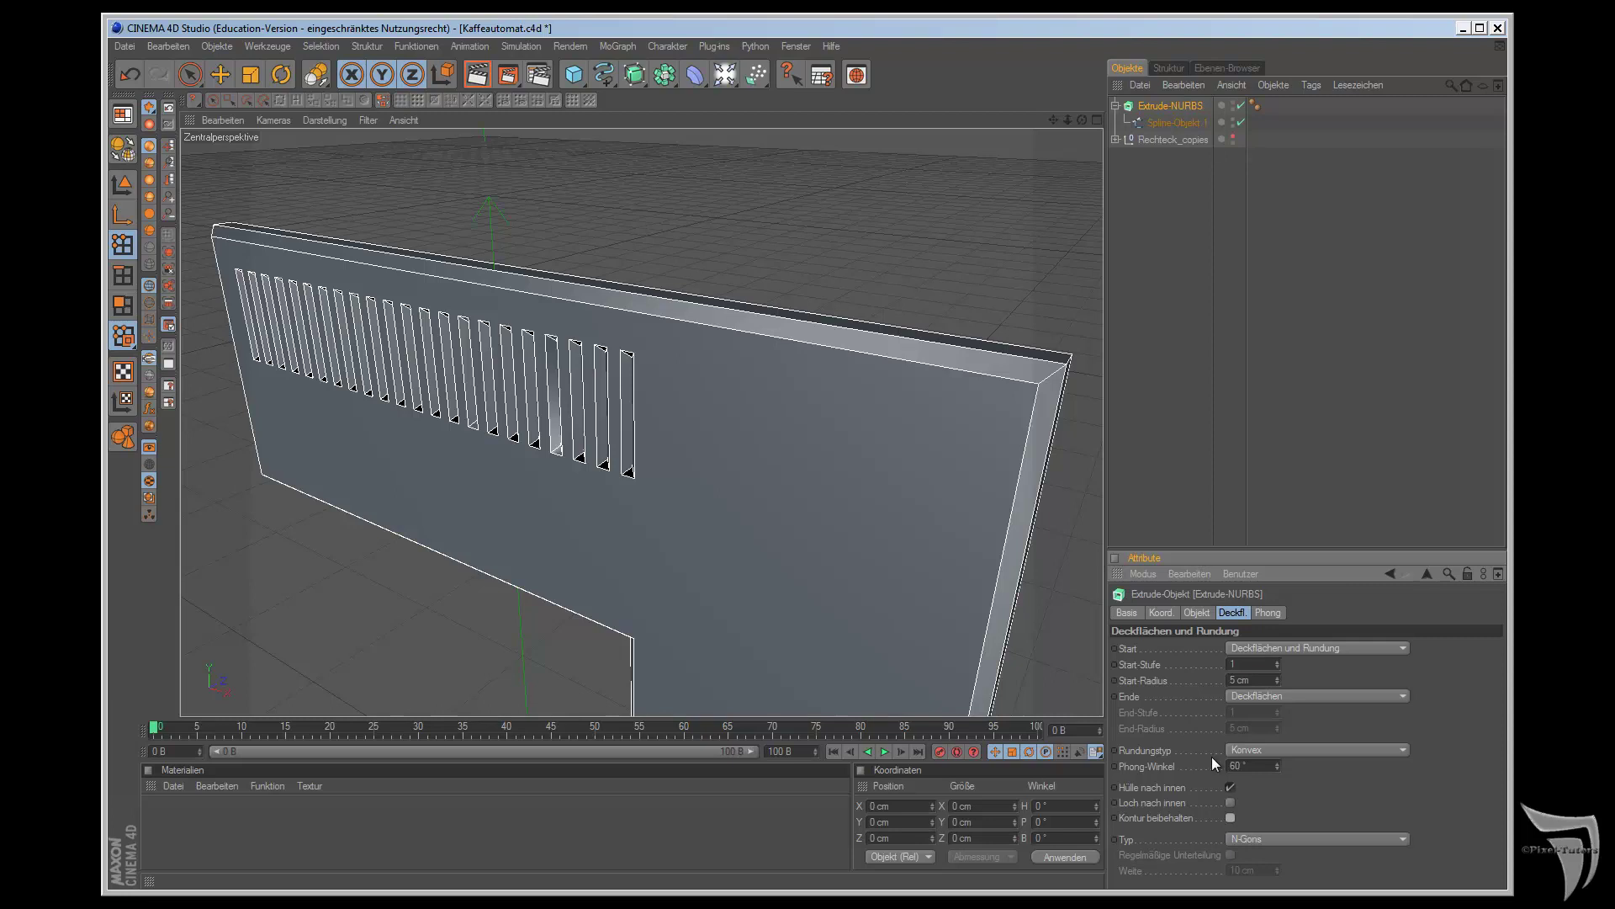
- Set the start cap to 3 rounding steps and render a preview
mouse_move(895, 502)
middle_mouse_down()
mouse_move(915, 499)
mouse_move(672, 427)
middle_mouse_up()
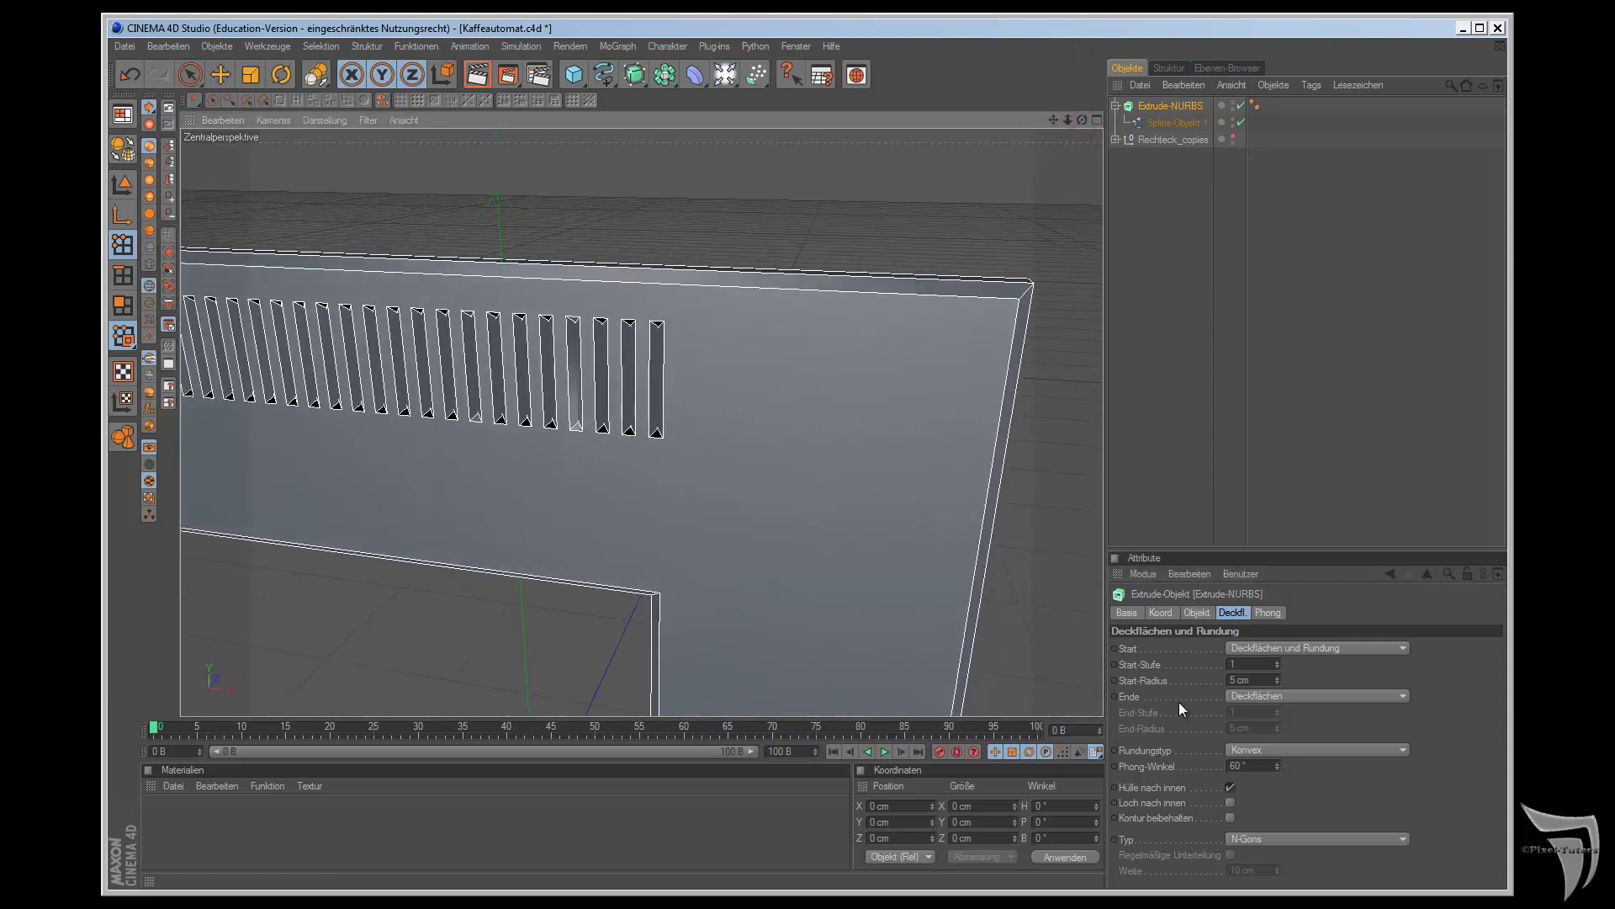
left_click(1236, 665)
type("3")
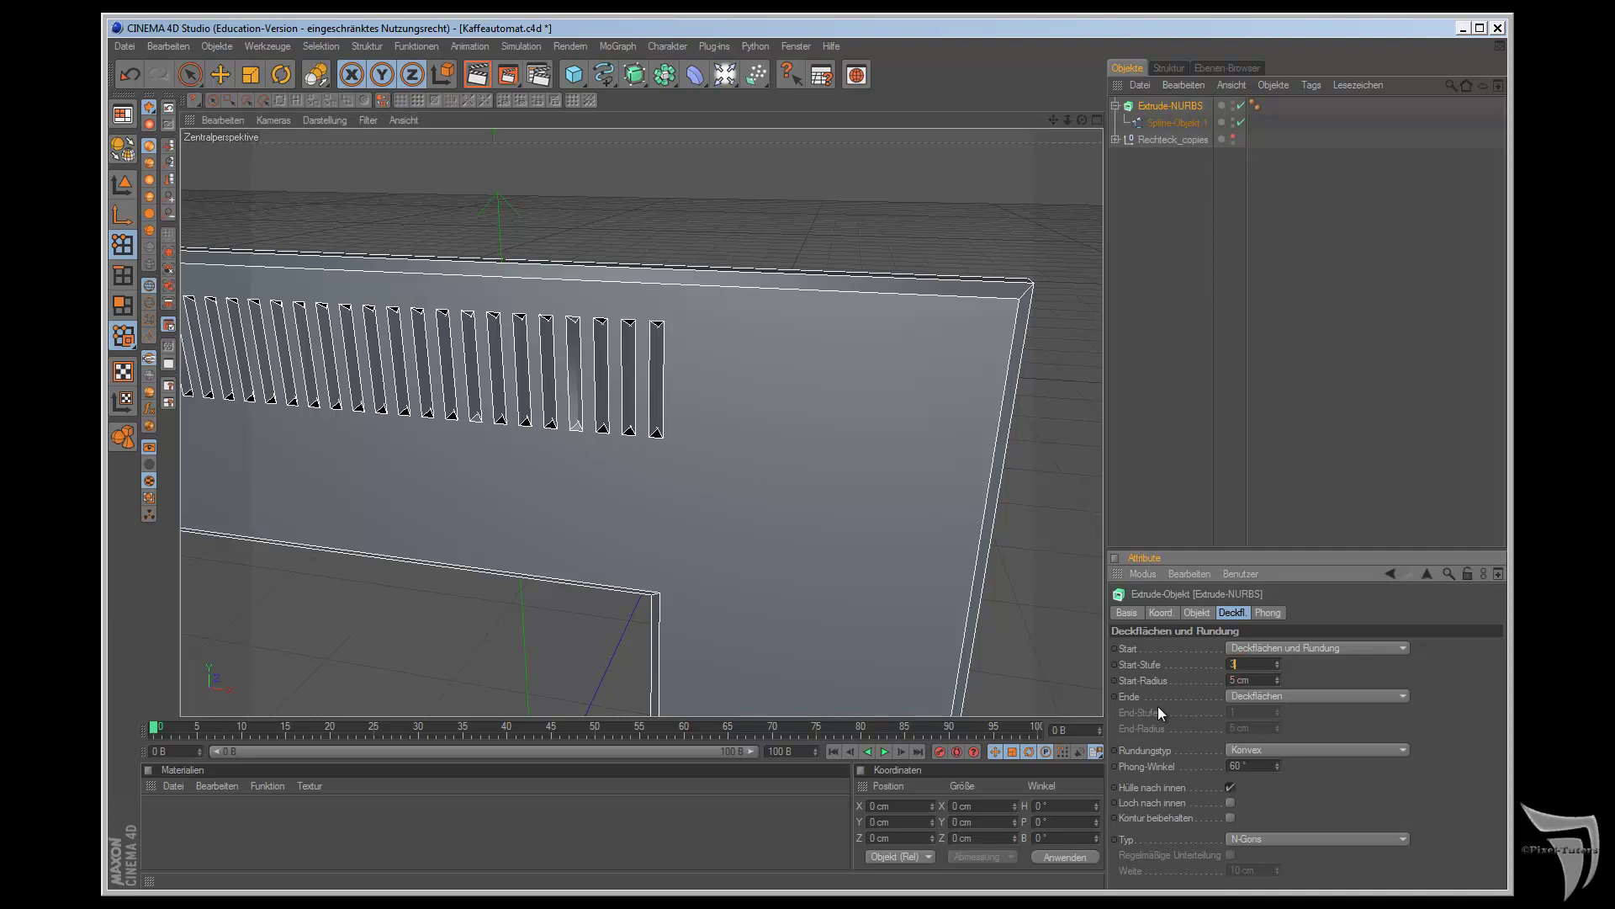
key("Return")
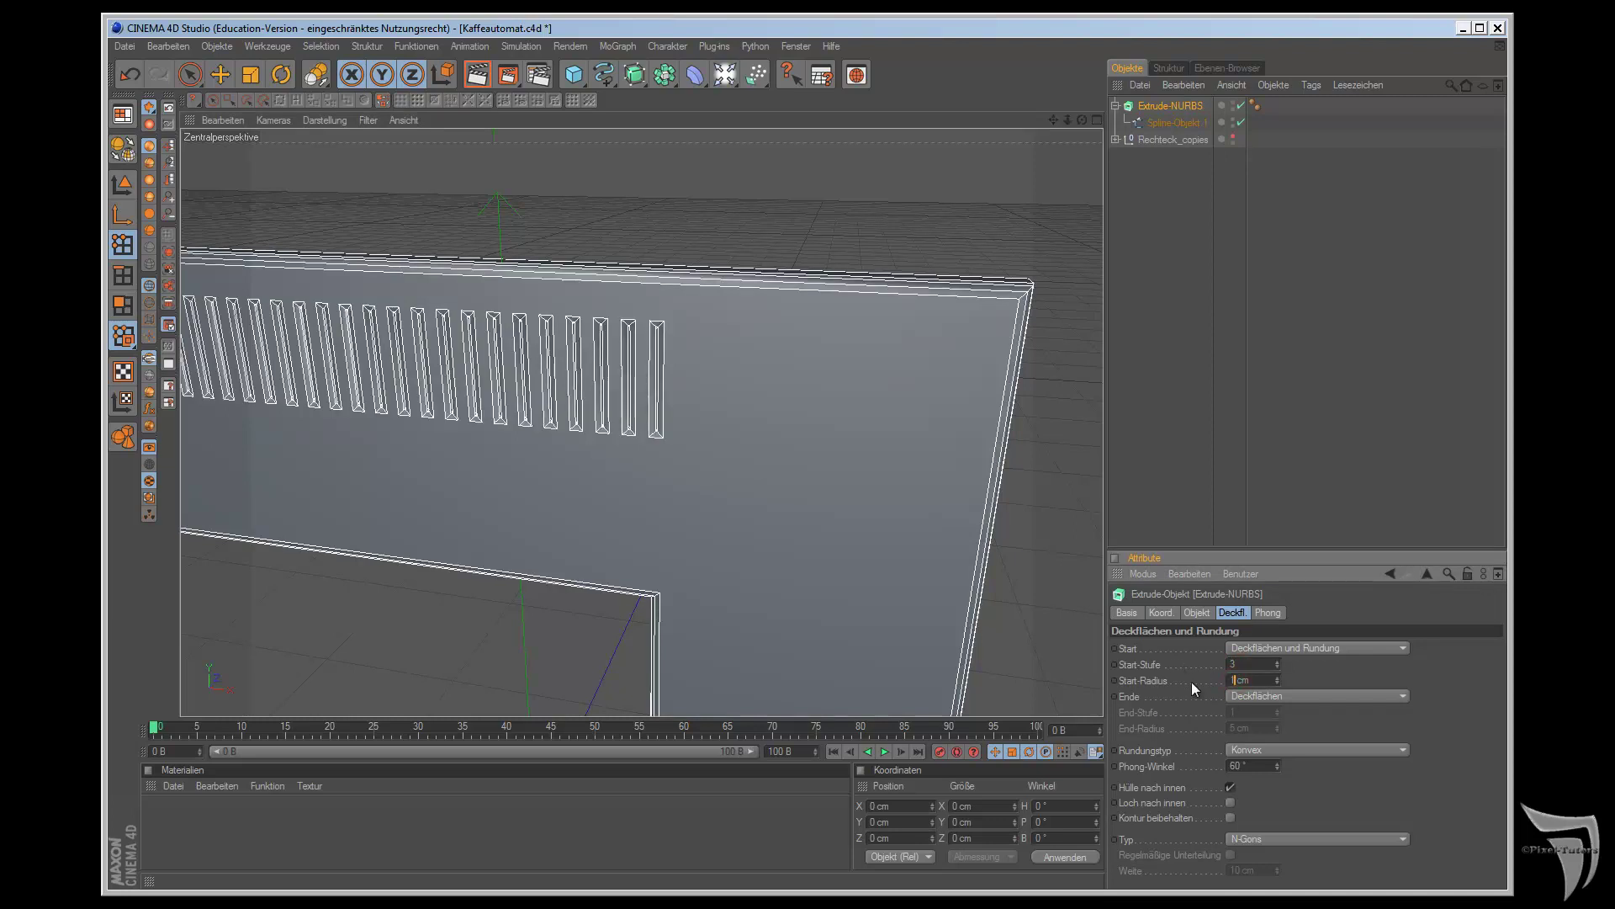
key("Return")
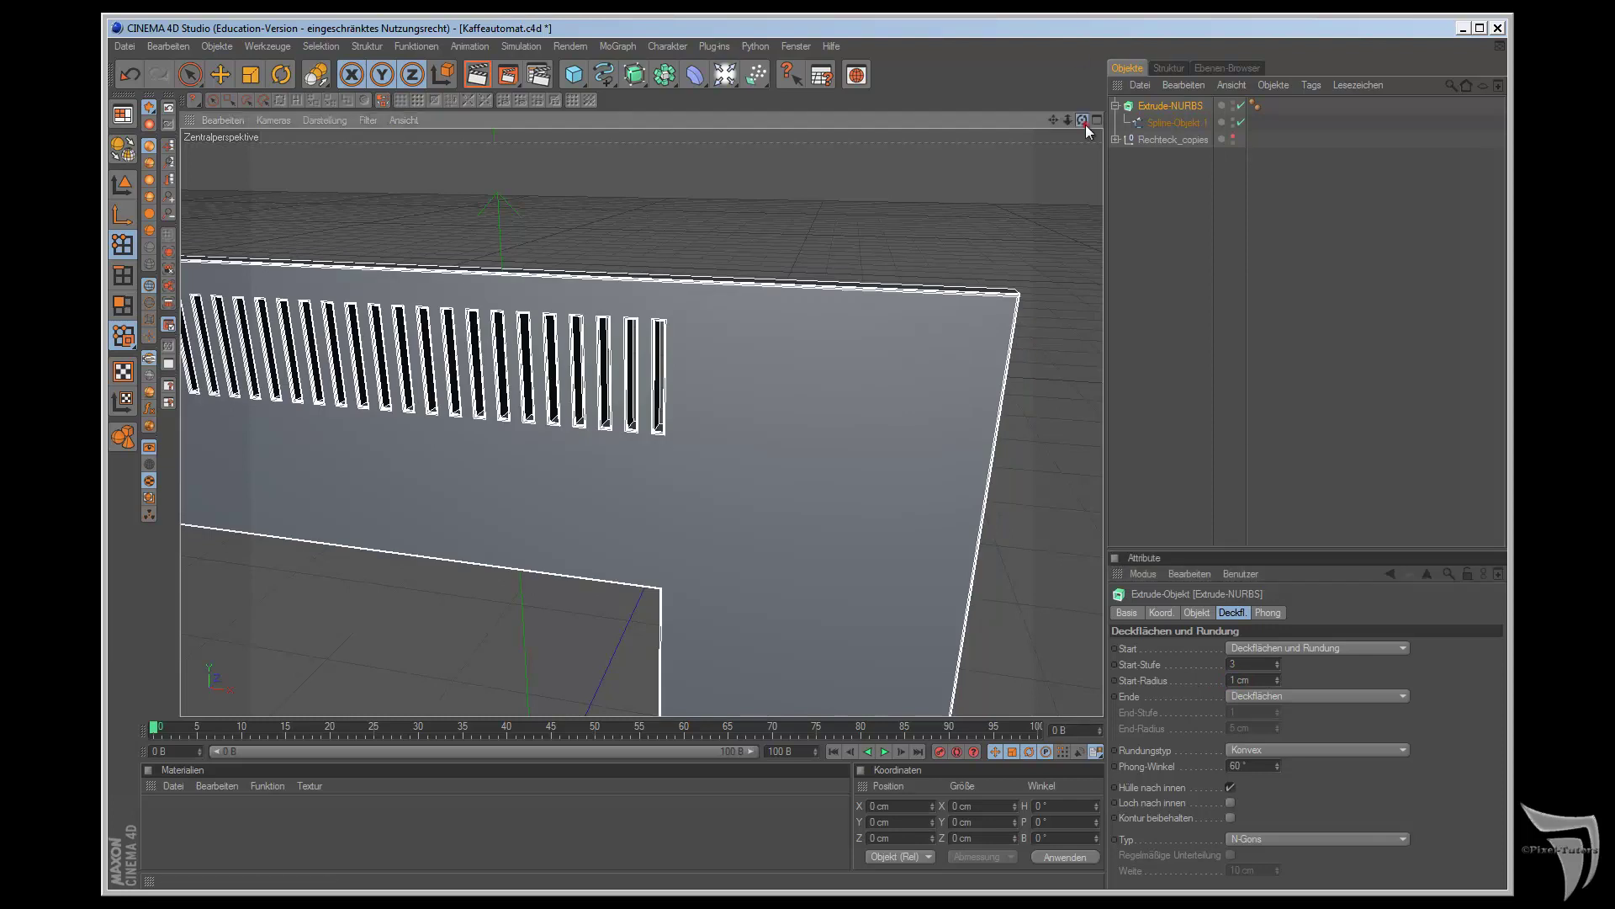
left_click_drag(1083, 121, 909, 504)
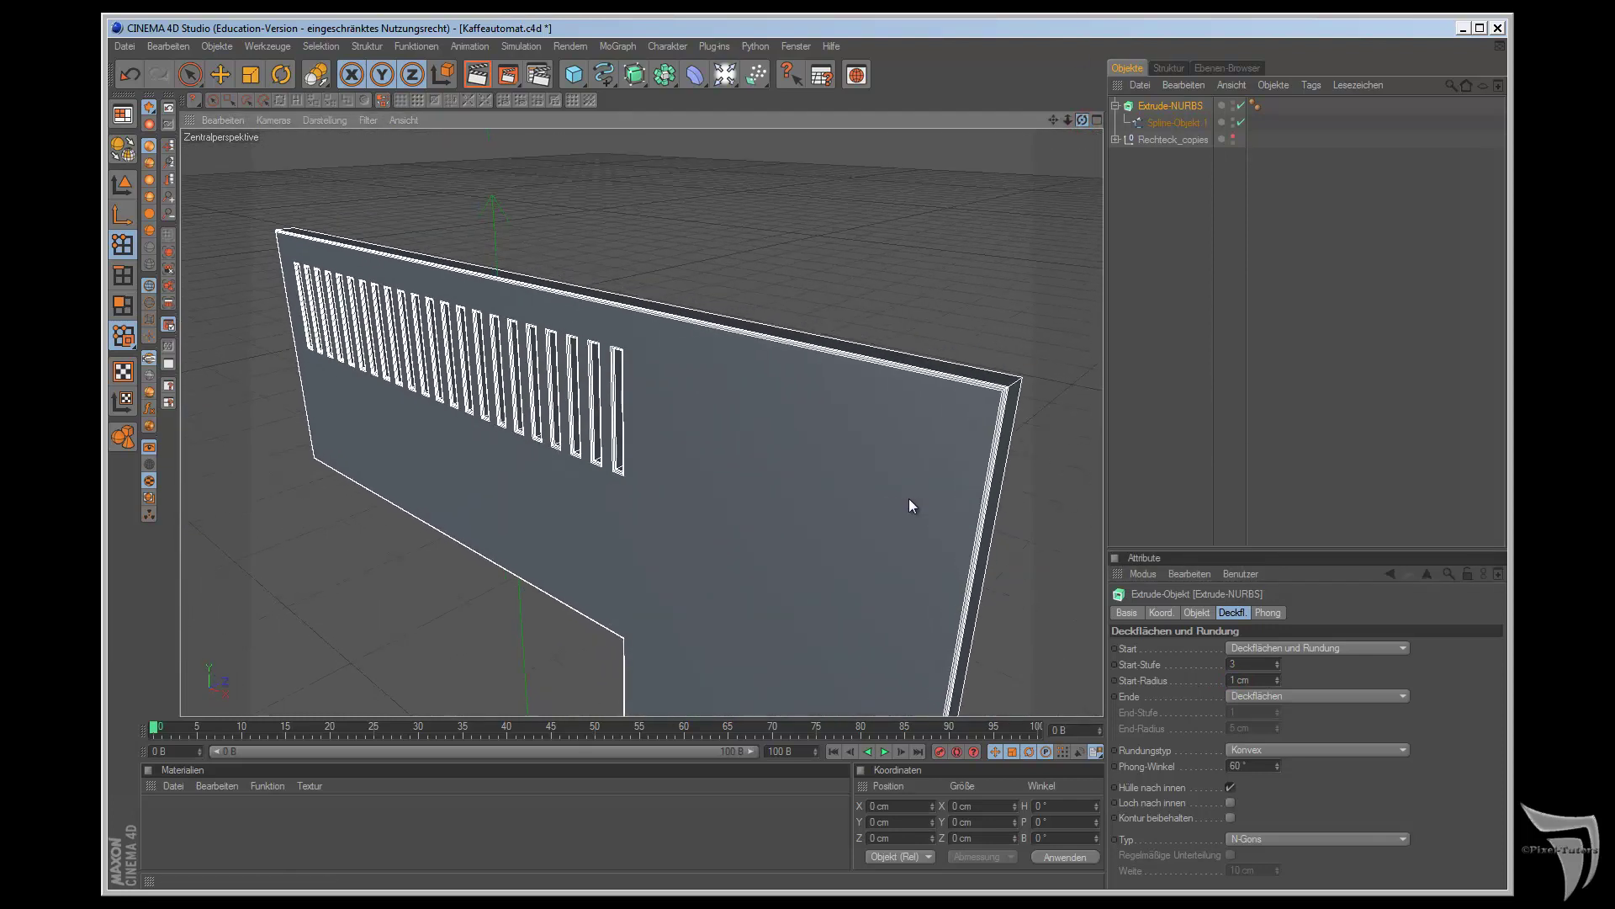
left_click_drag(909, 500, 953, 367)
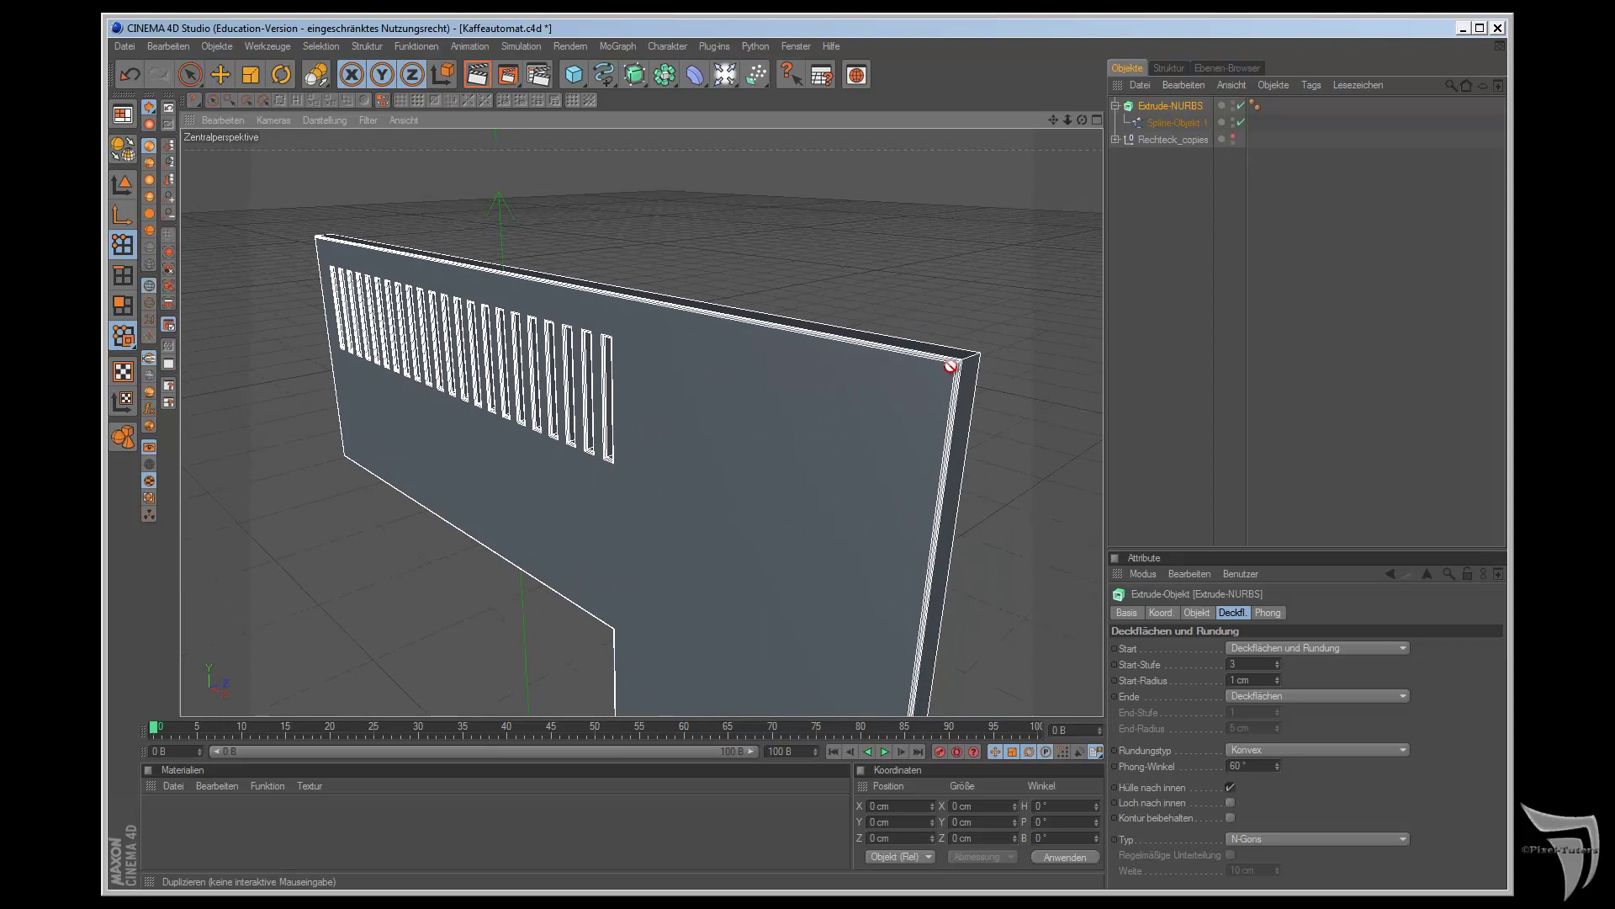
left_click(477, 74)
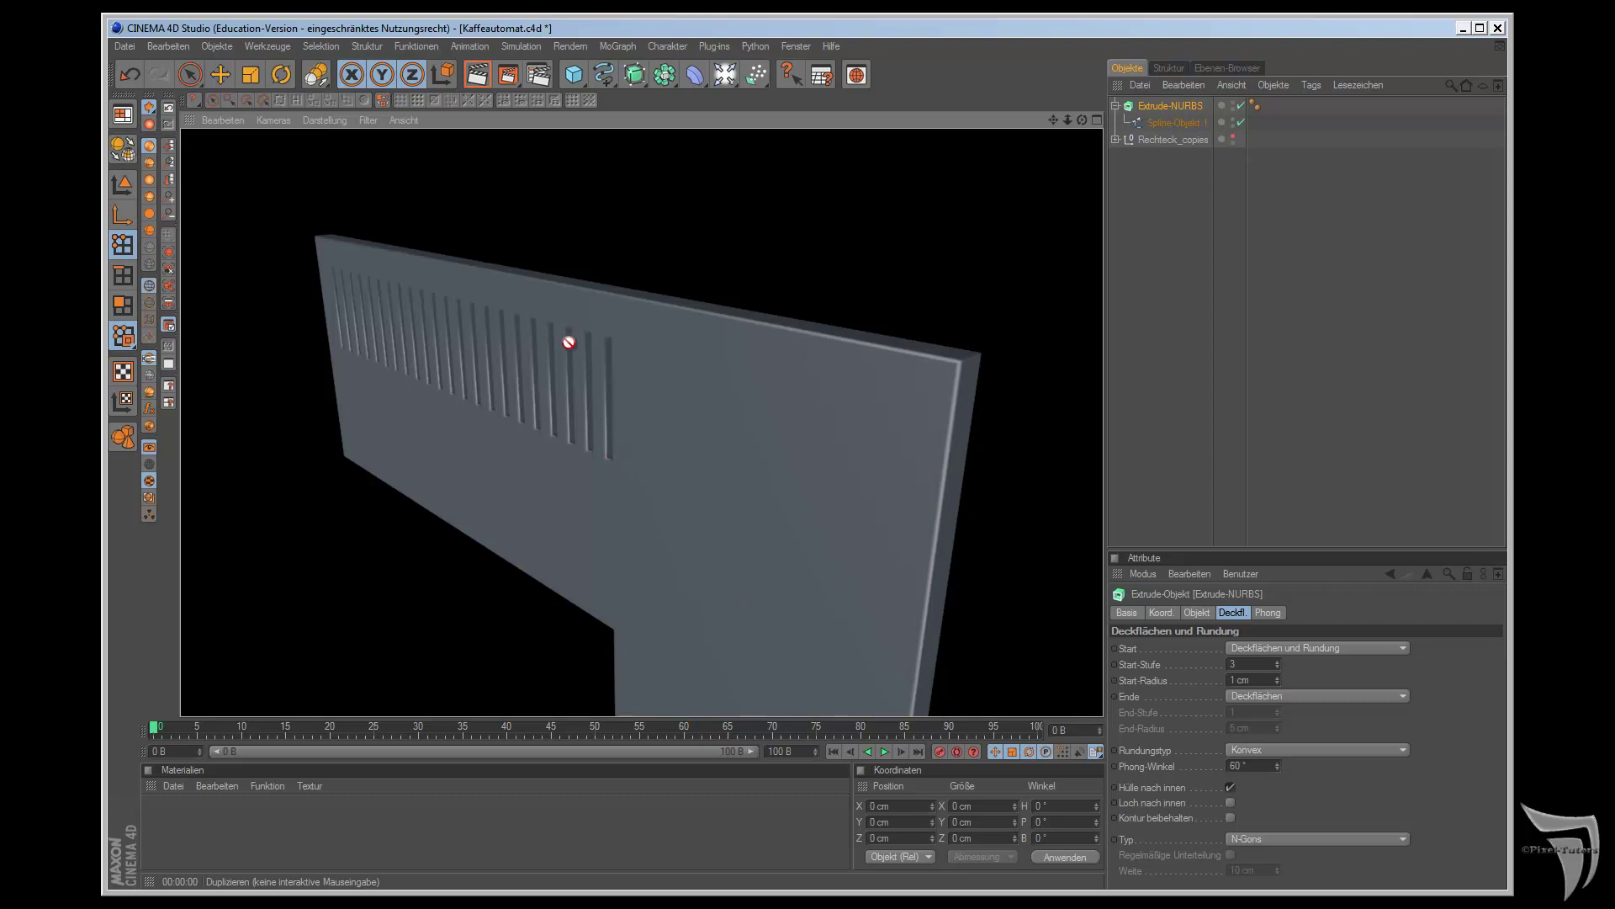
- Change the start cap radius to 0.8 cm and re-render to check it
double_click(1235, 679)
type("0.8")
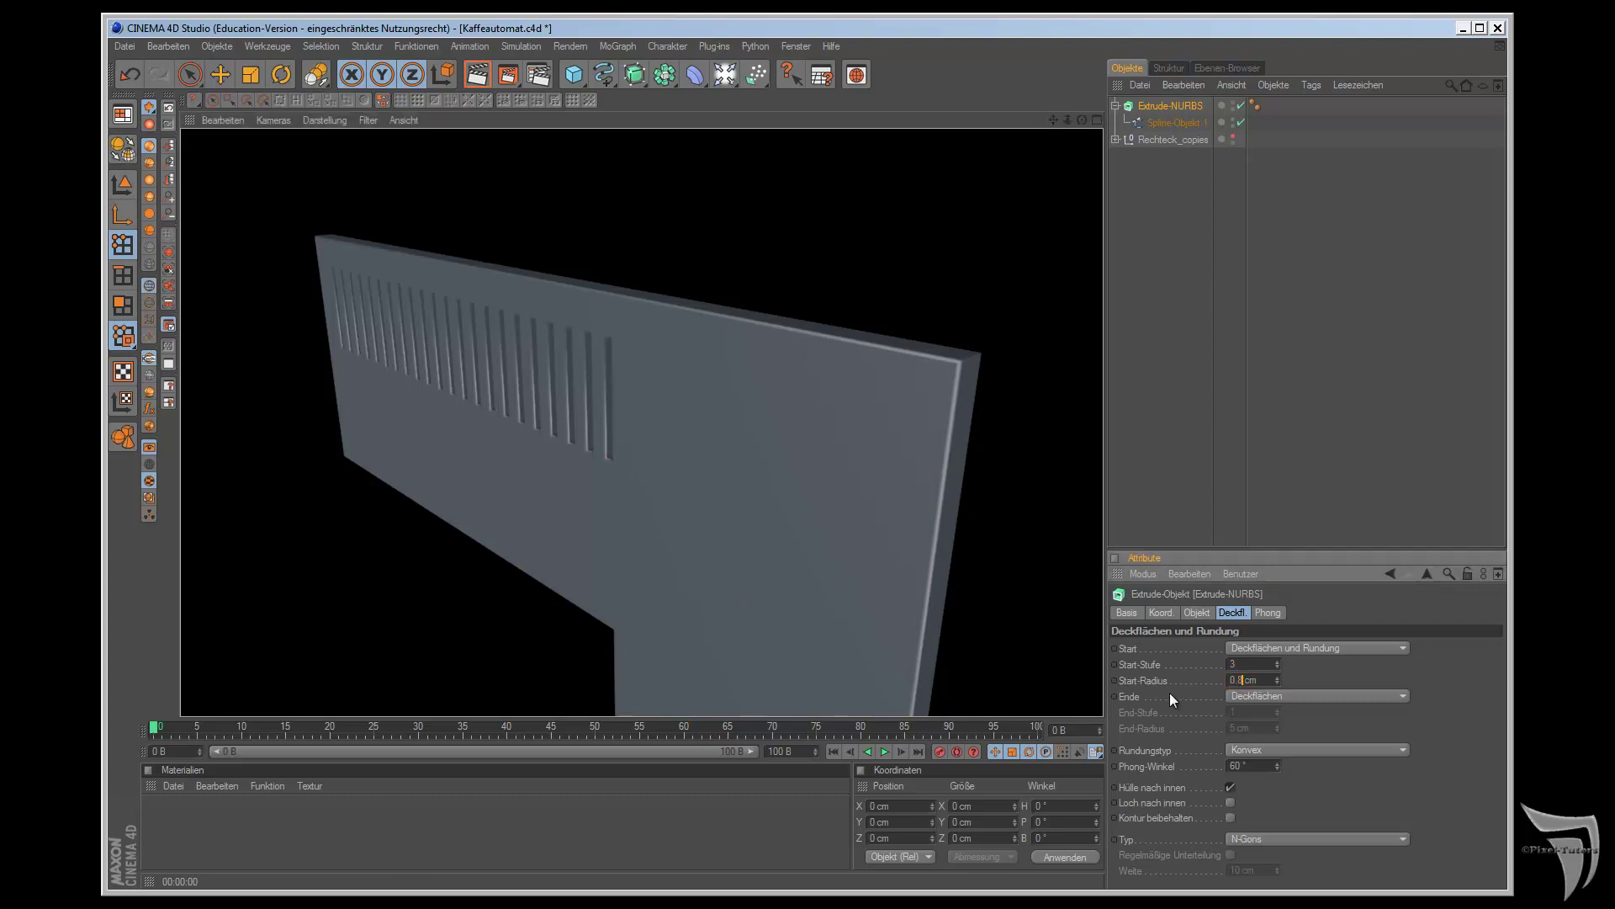
key("Return")
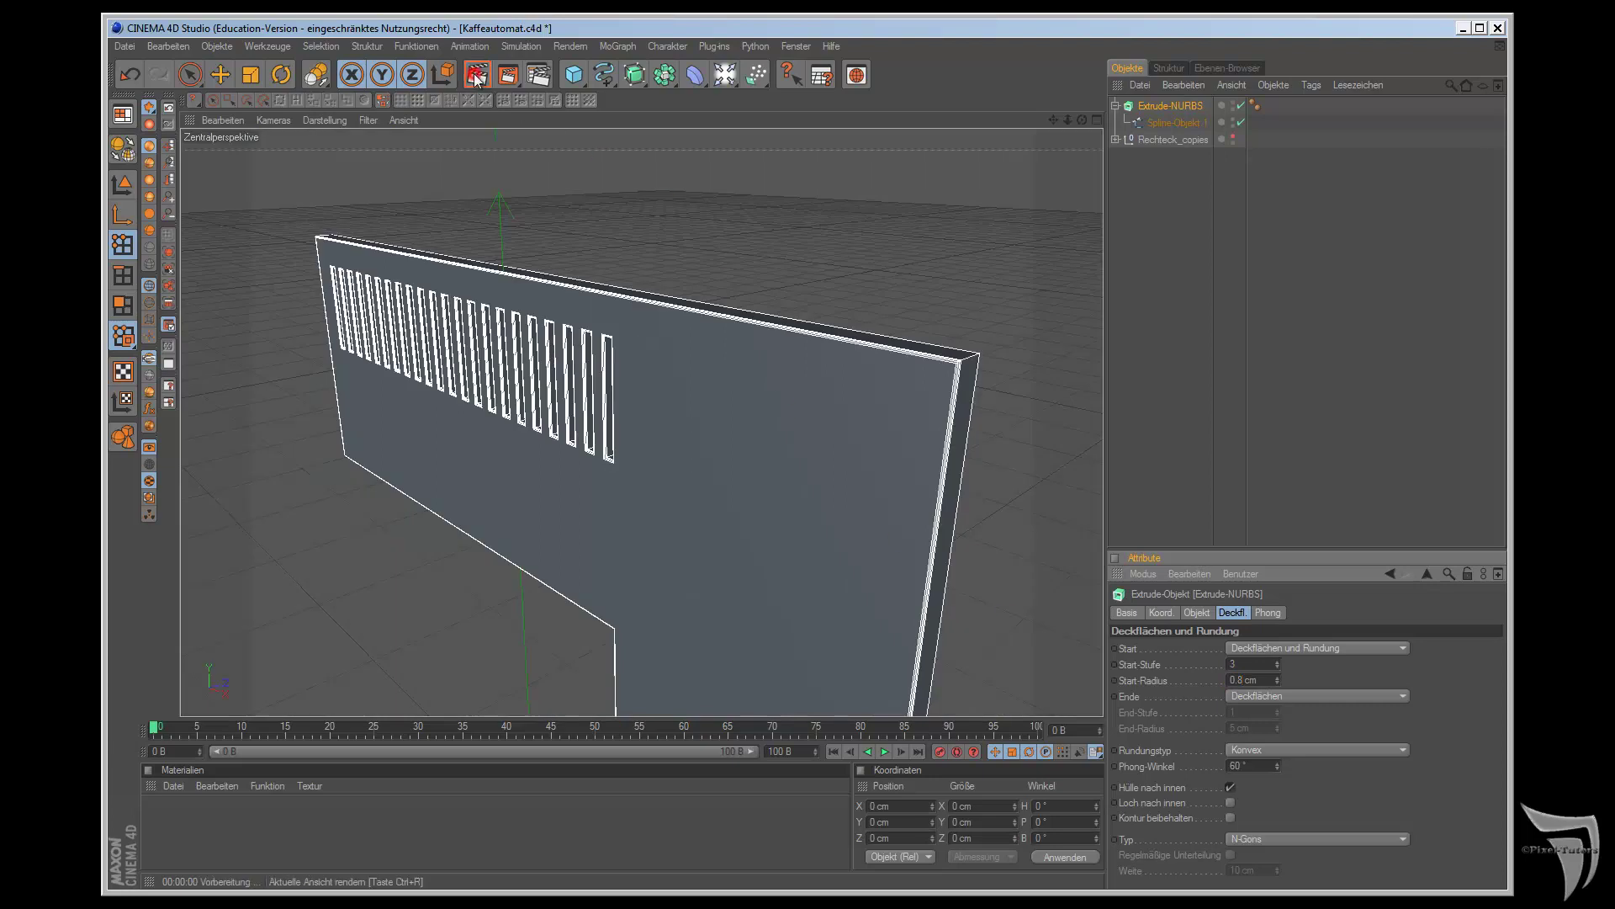
left_click(475, 77)
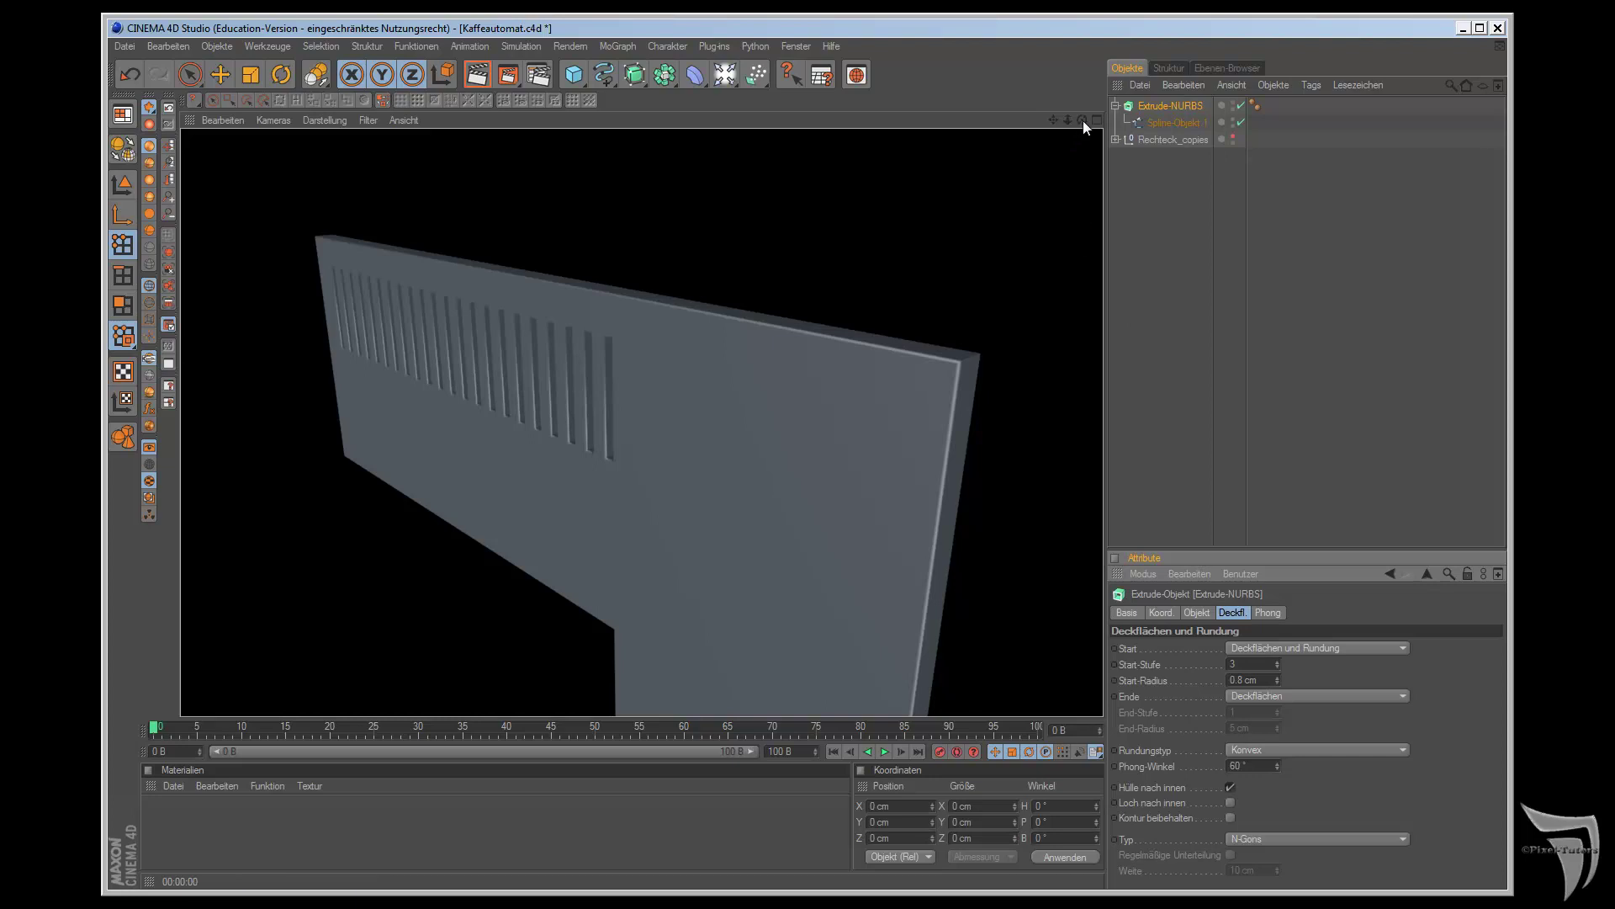
left_click_drag(1083, 120, 908, 500)
scroll(907, 501, "down", 3)
scroll(909, 498, "down", 2)
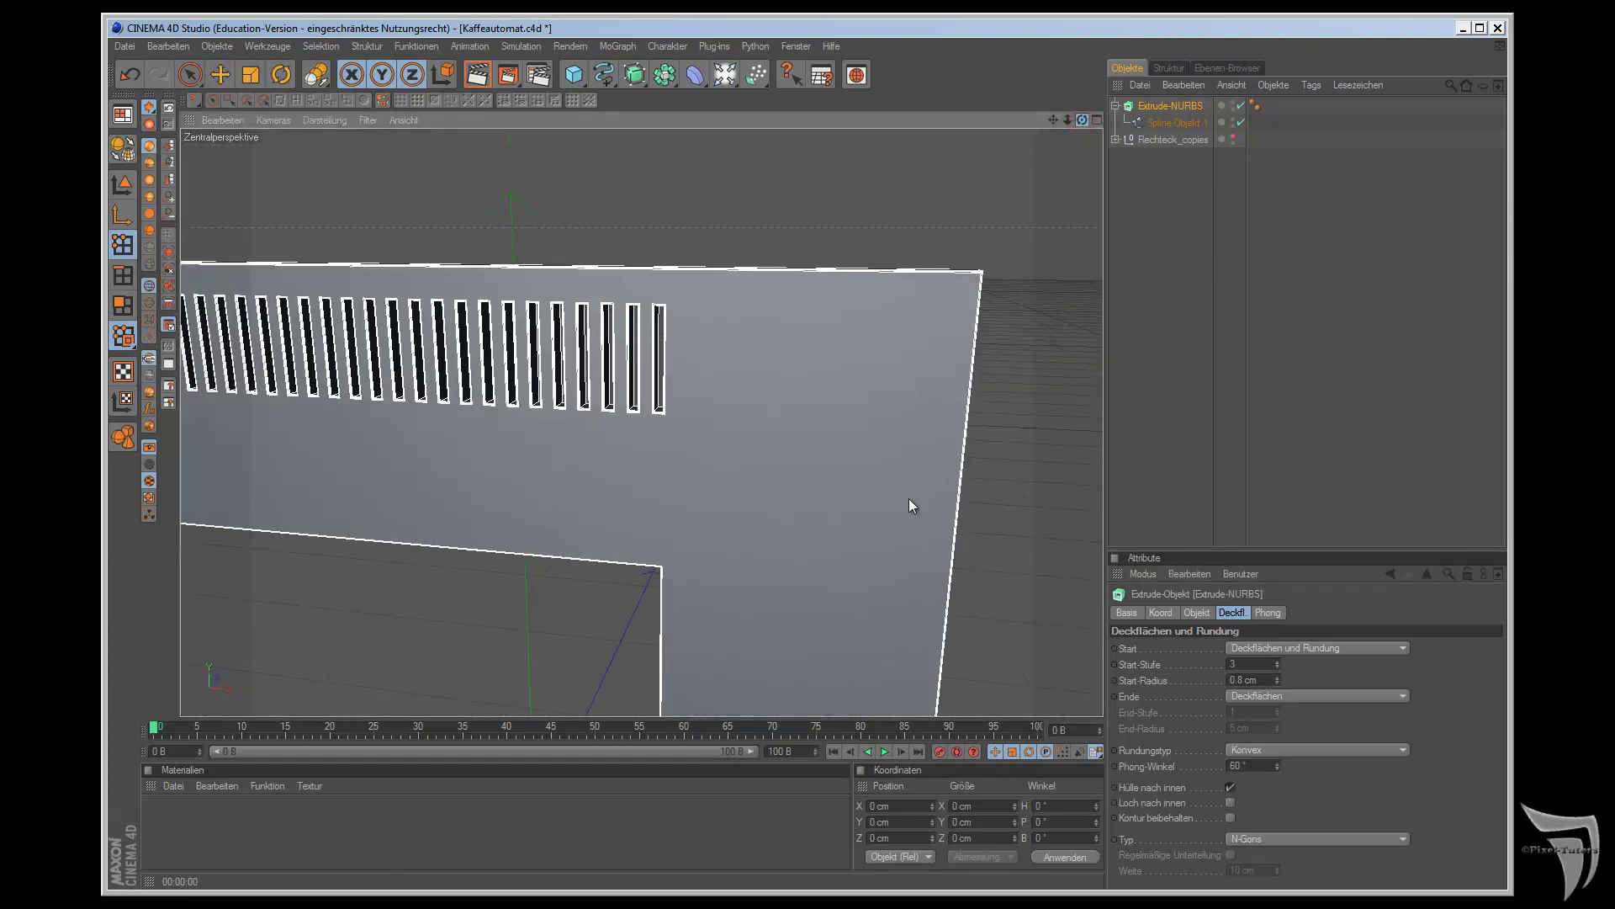
scroll(1024, 231, "down", 3)
left_click_drag(1058, 120, 908, 496)
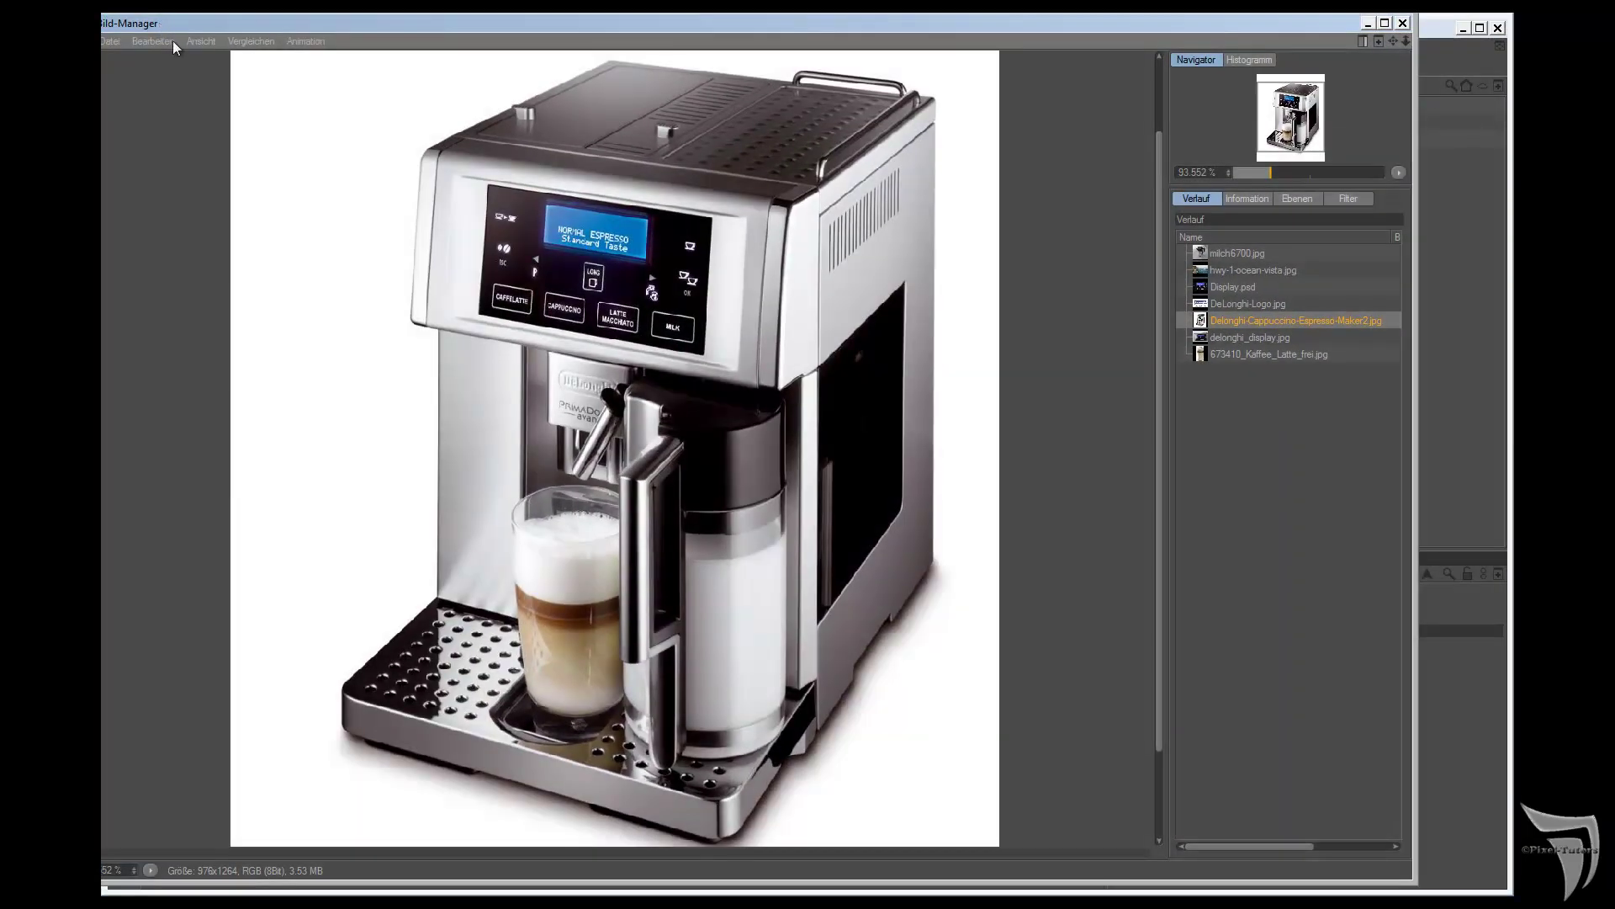
double_click(169, 19)
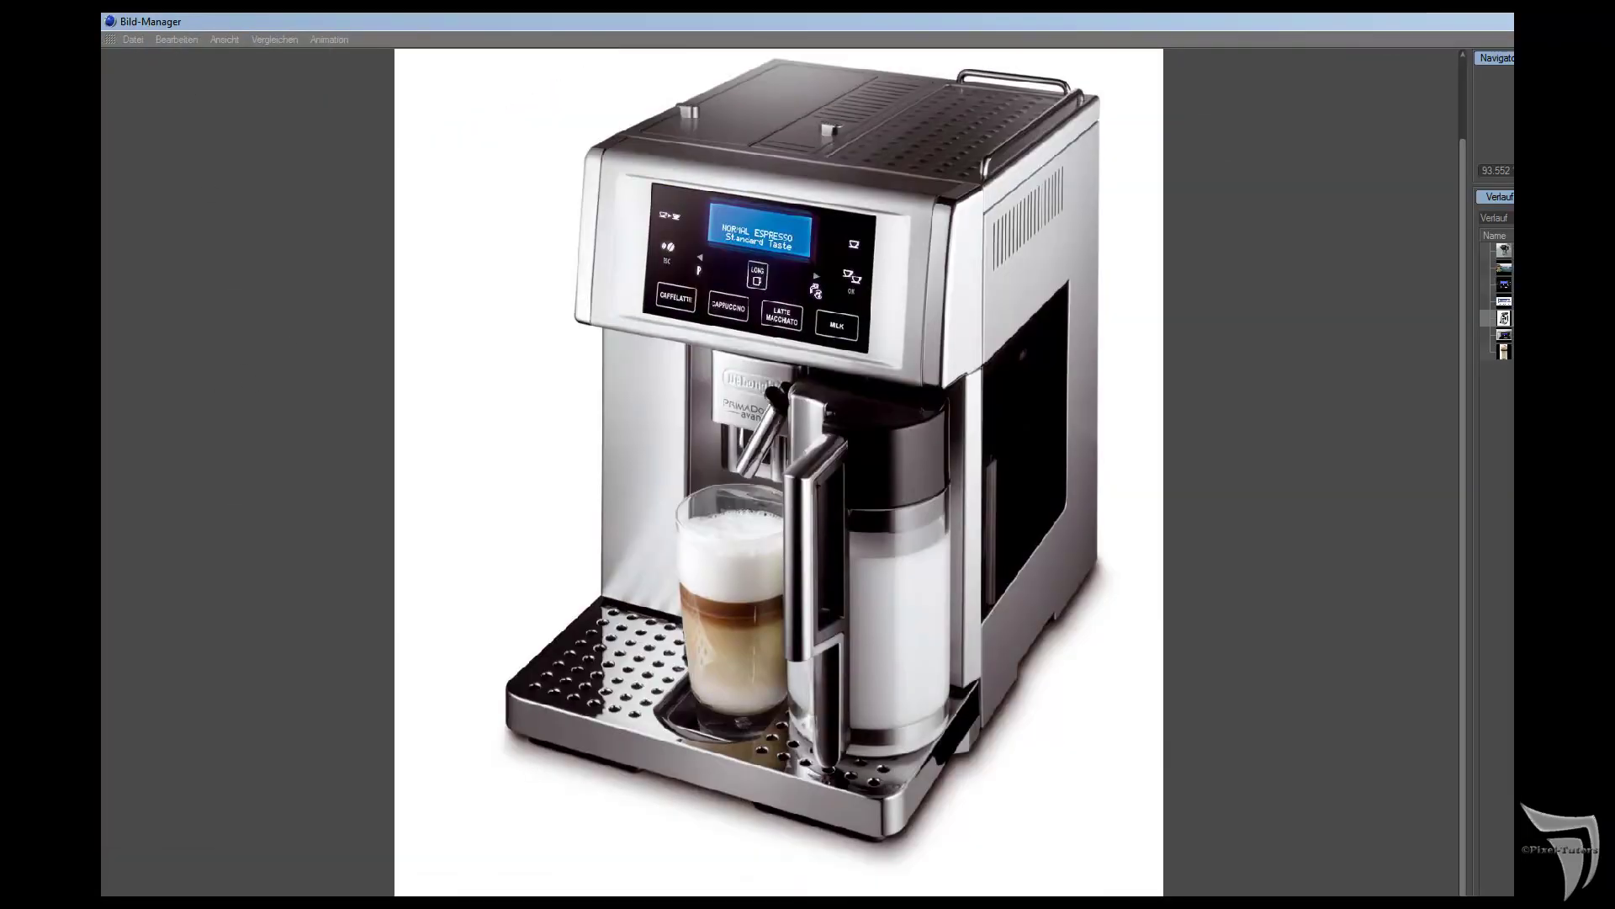
double_click(1043, 21)
mouse_move(1035, 37)
left_mouse_down()
mouse_move(837, 48)
mouse_move(891, 34)
left_mouse_up()
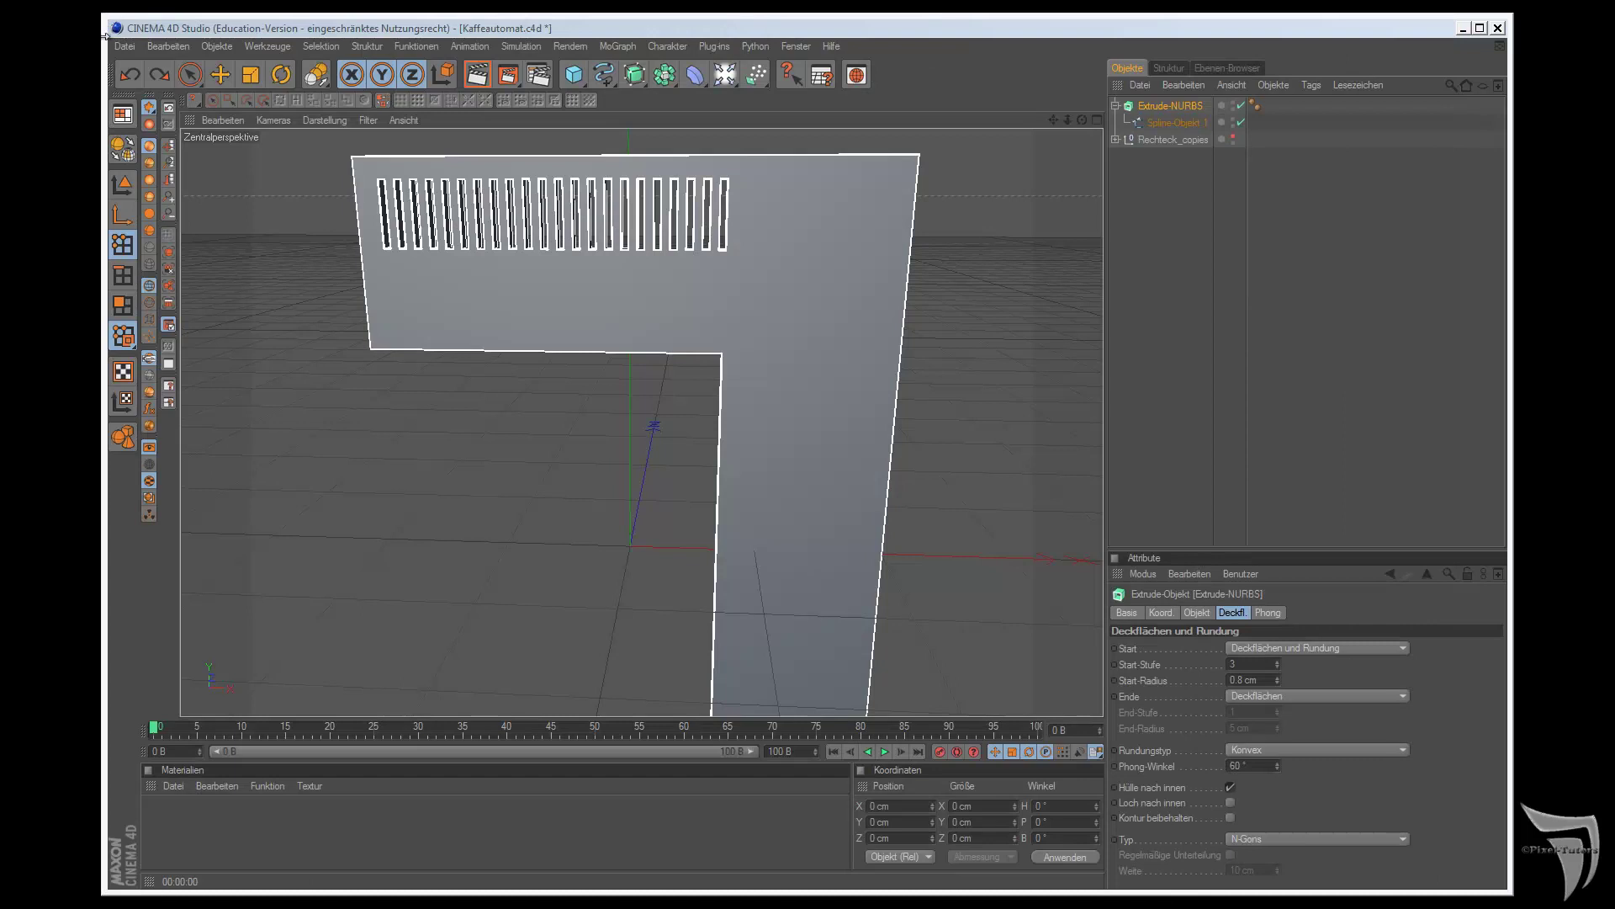
- Toggle the four-view layout, then check the panel's thickness in the top and right views
left_click(1097, 121)
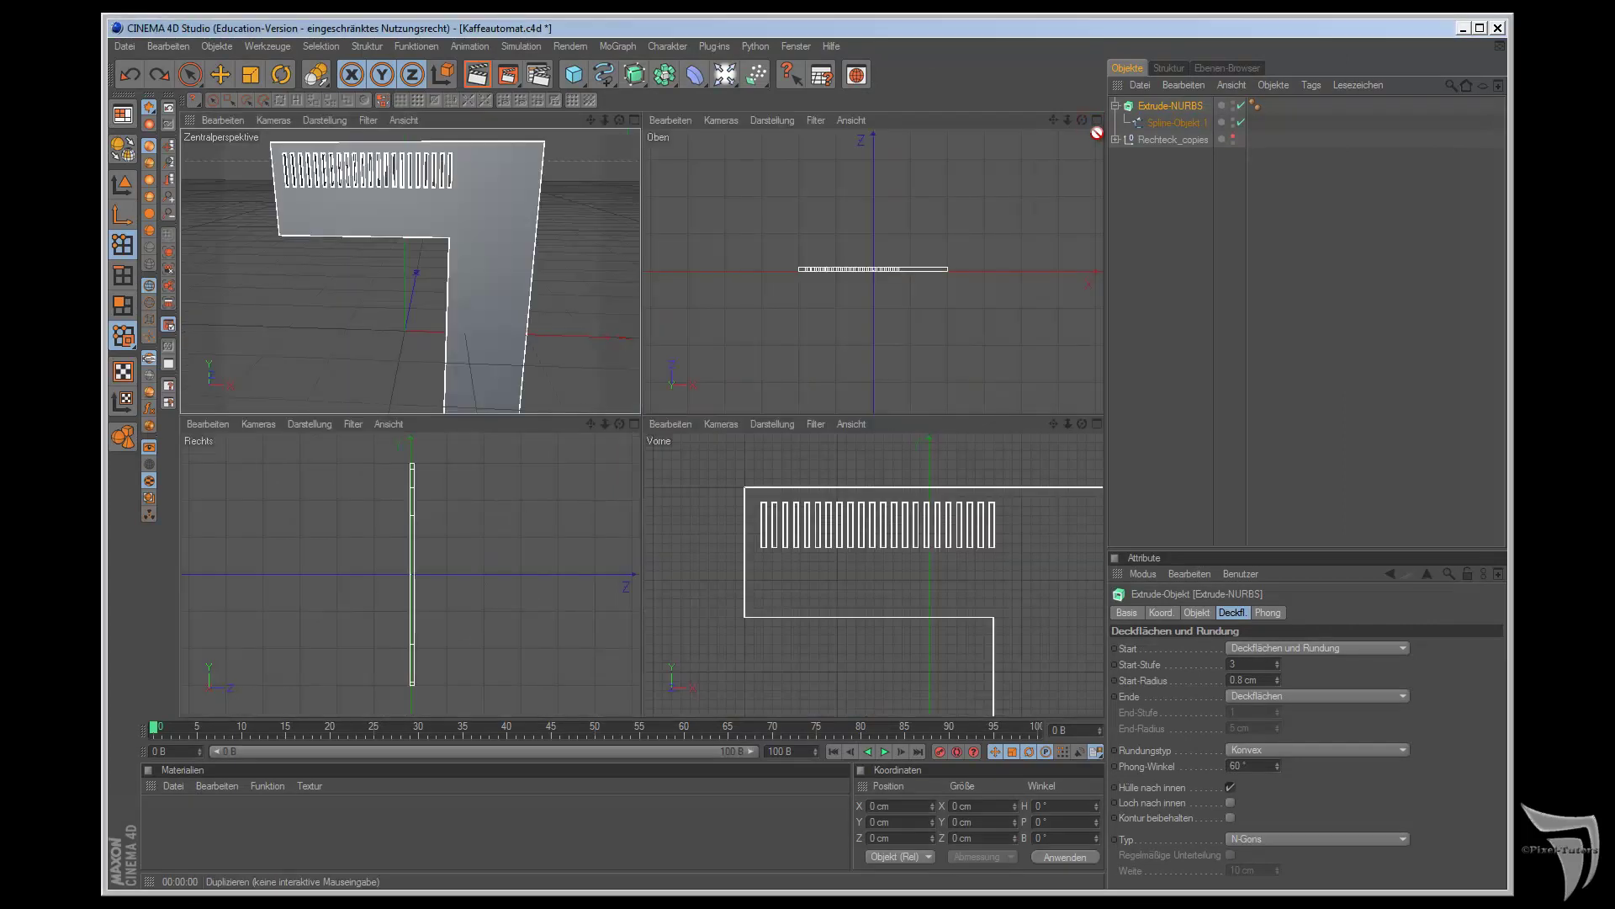
key("F1")
mouse_move(1083, 122)
left_mouse_down()
mouse_move(910, 505)
mouse_move(882, 503)
mouse_move(908, 502)
left_mouse_up()
left_click_drag(1055, 122, 907, 498)
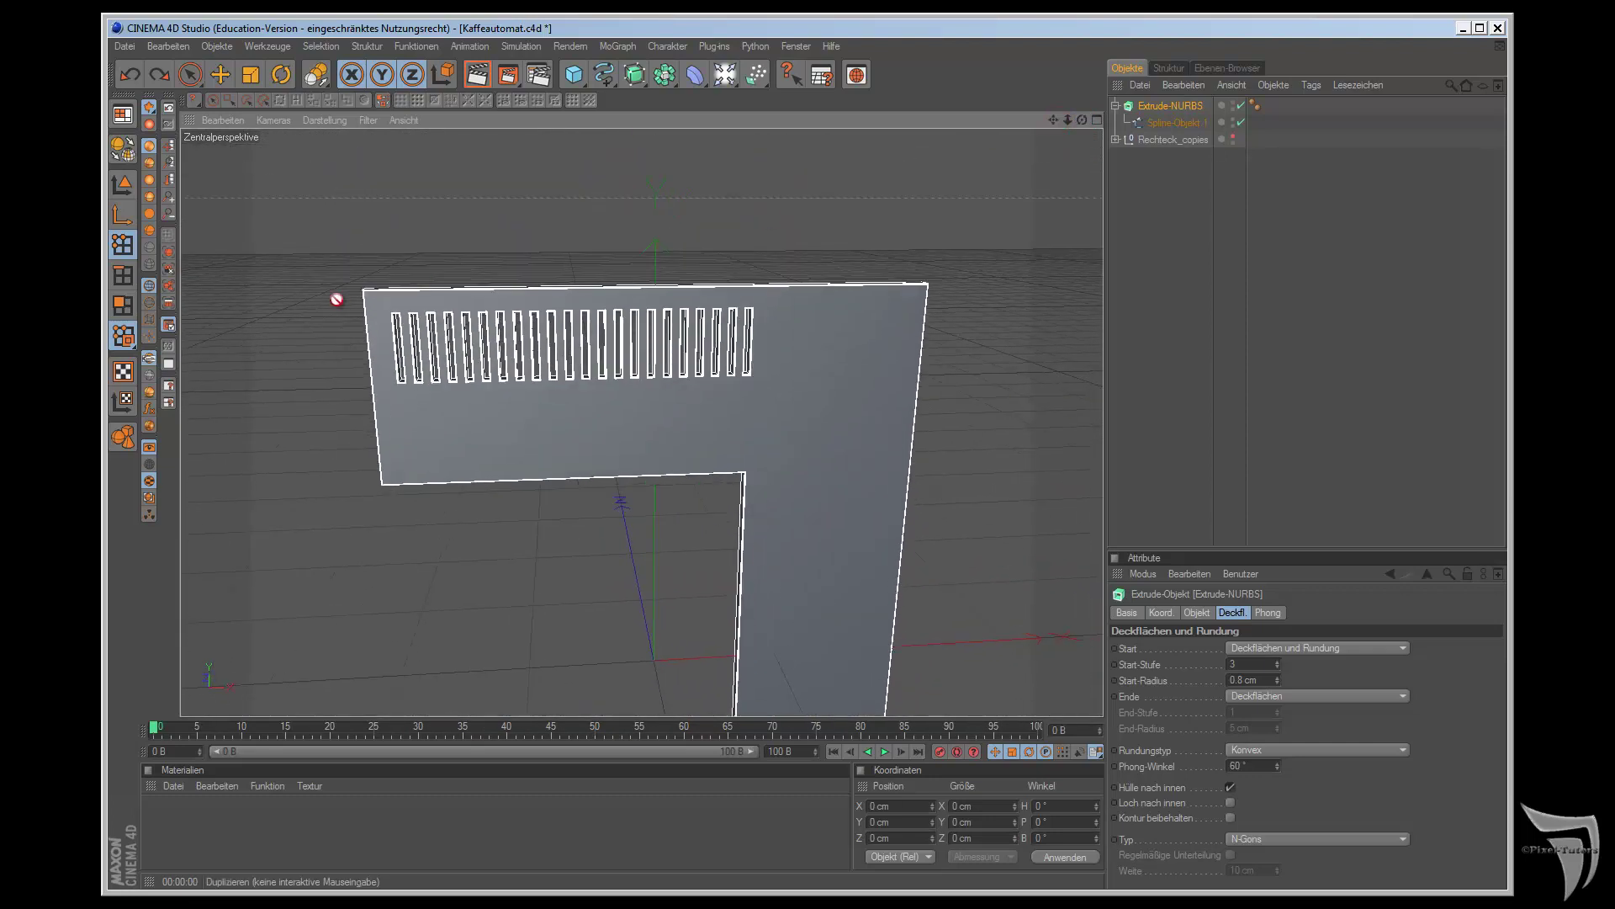
key("F2")
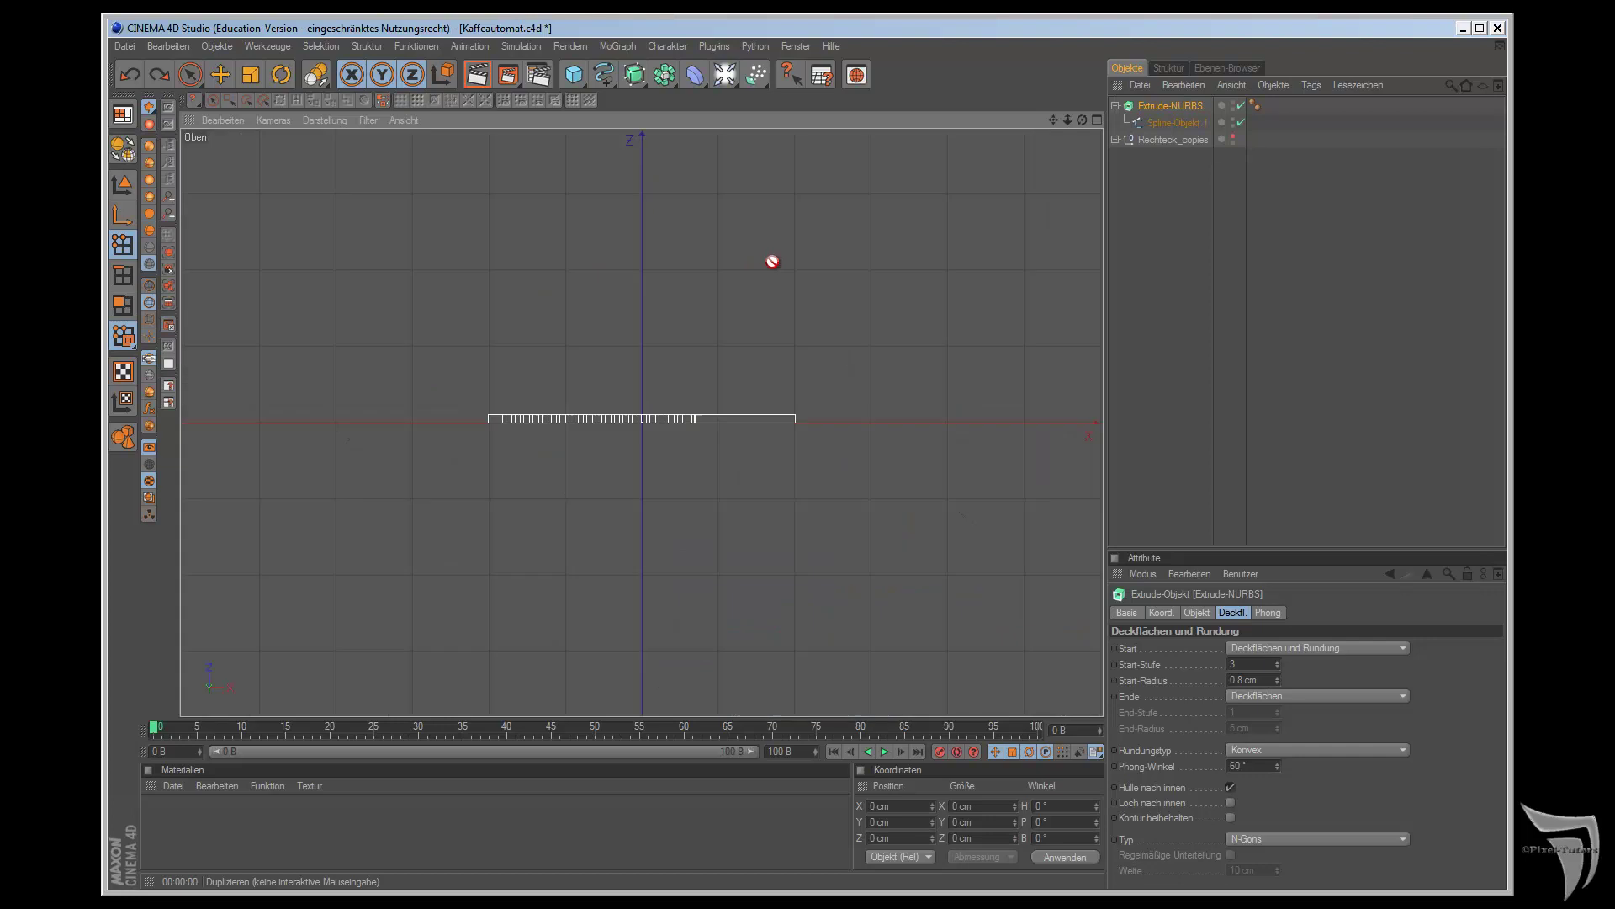
key("F3")
key("F1")
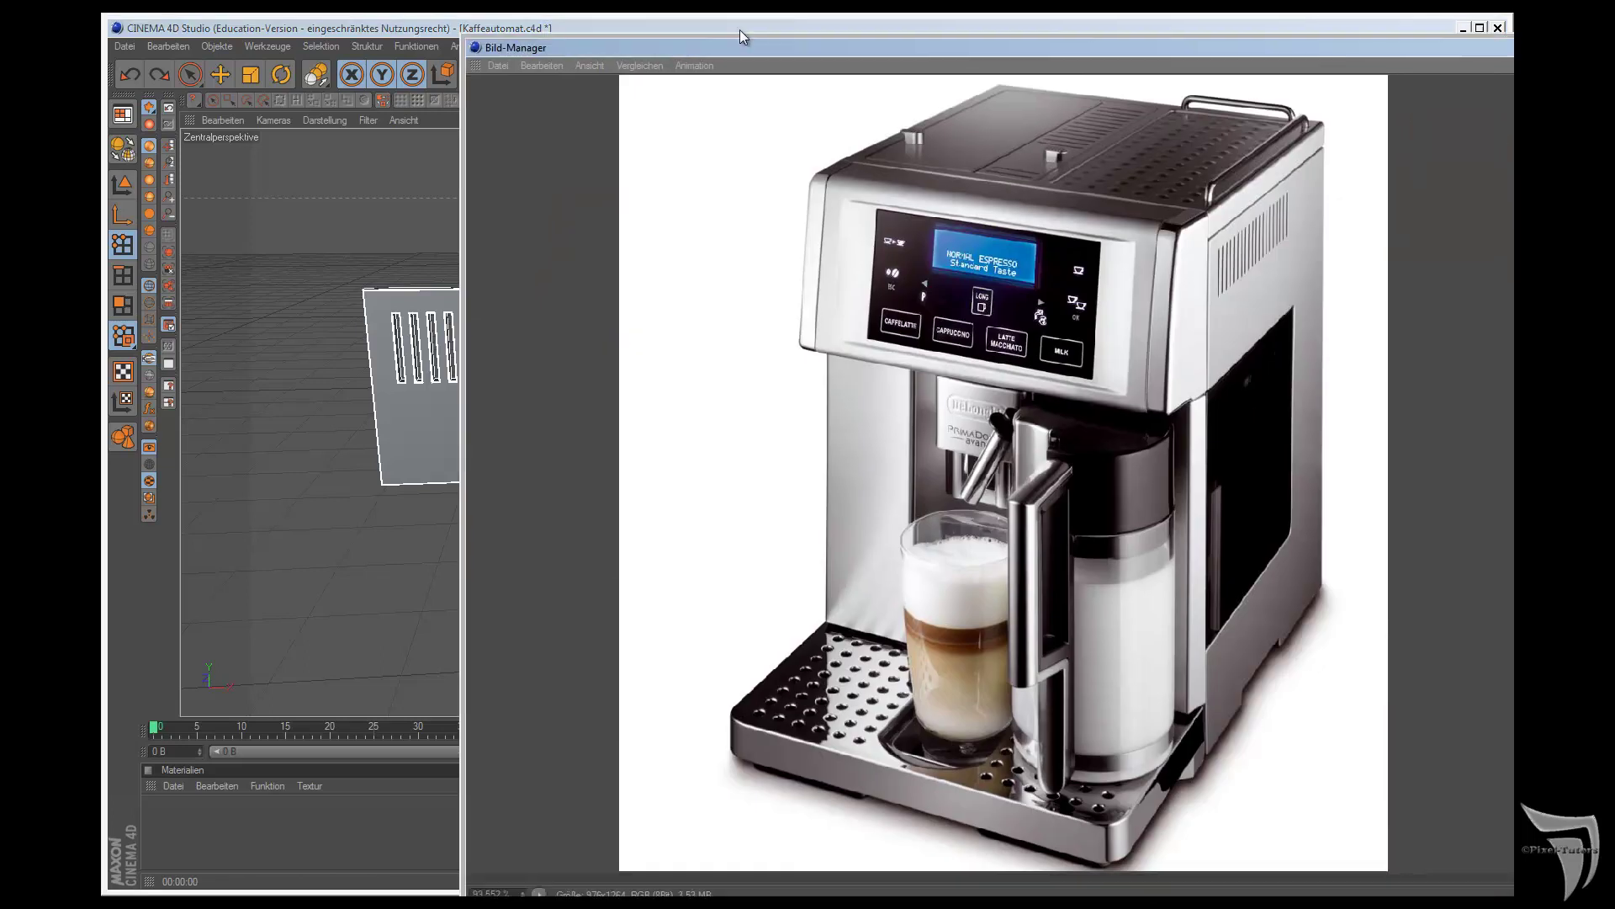
- Cycle through Oben, Rechts and Vorne views, finishing in the Rechts view
left_click_drag(739, 28, 399, 34)
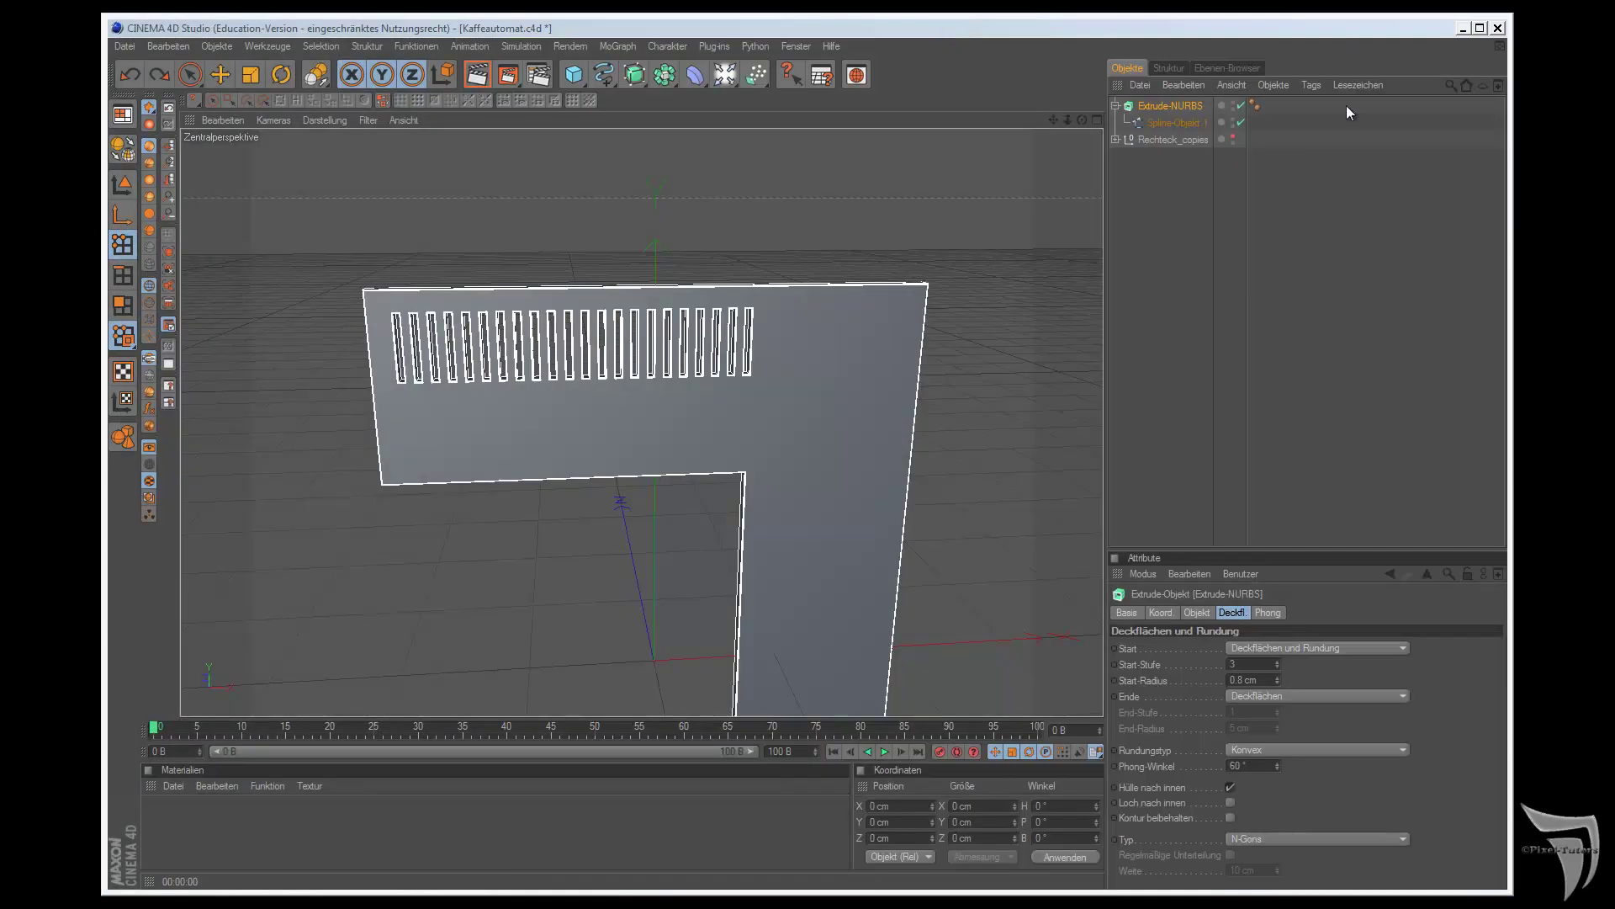
left_click_drag(1082, 121, 909, 501)
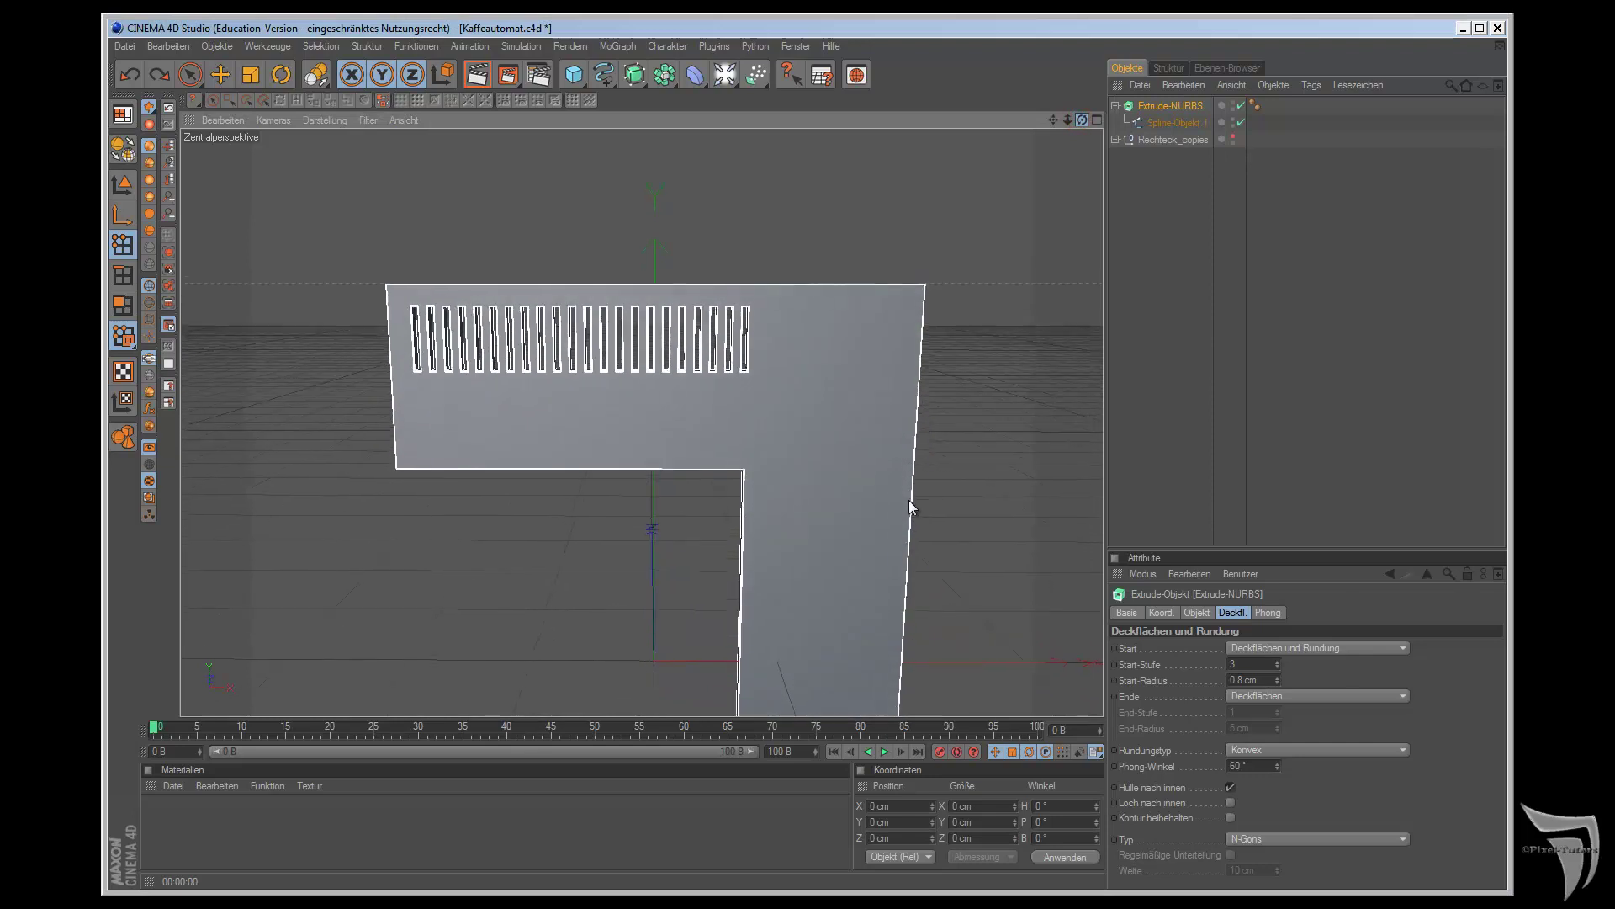
key("F2")
key("F3")
key("F4")
key("F3")
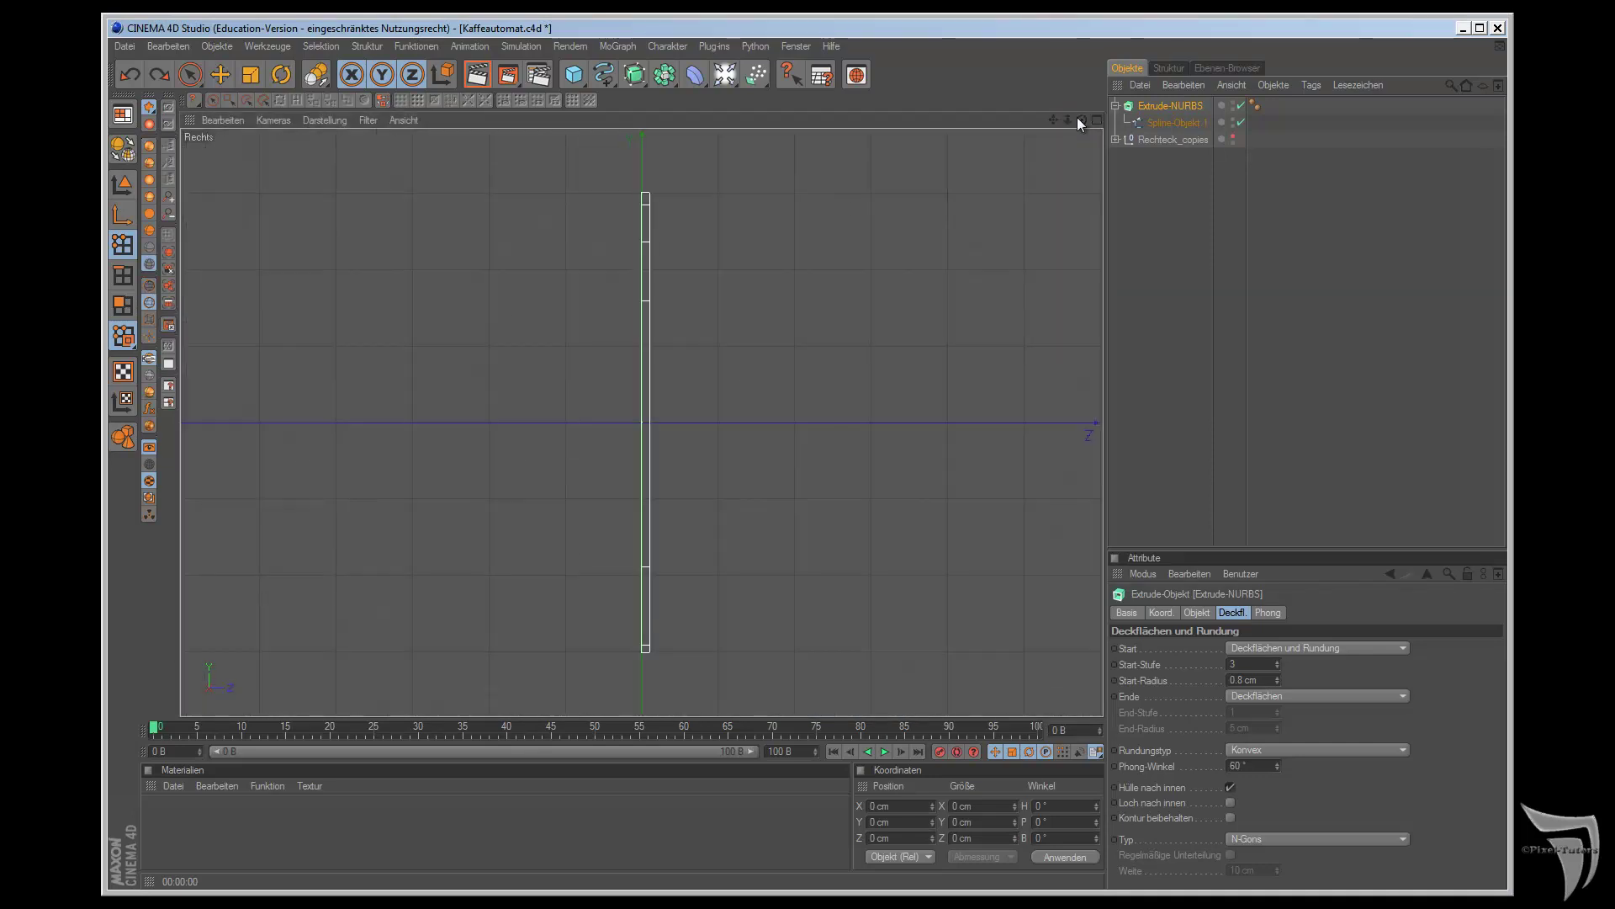
key("F4")
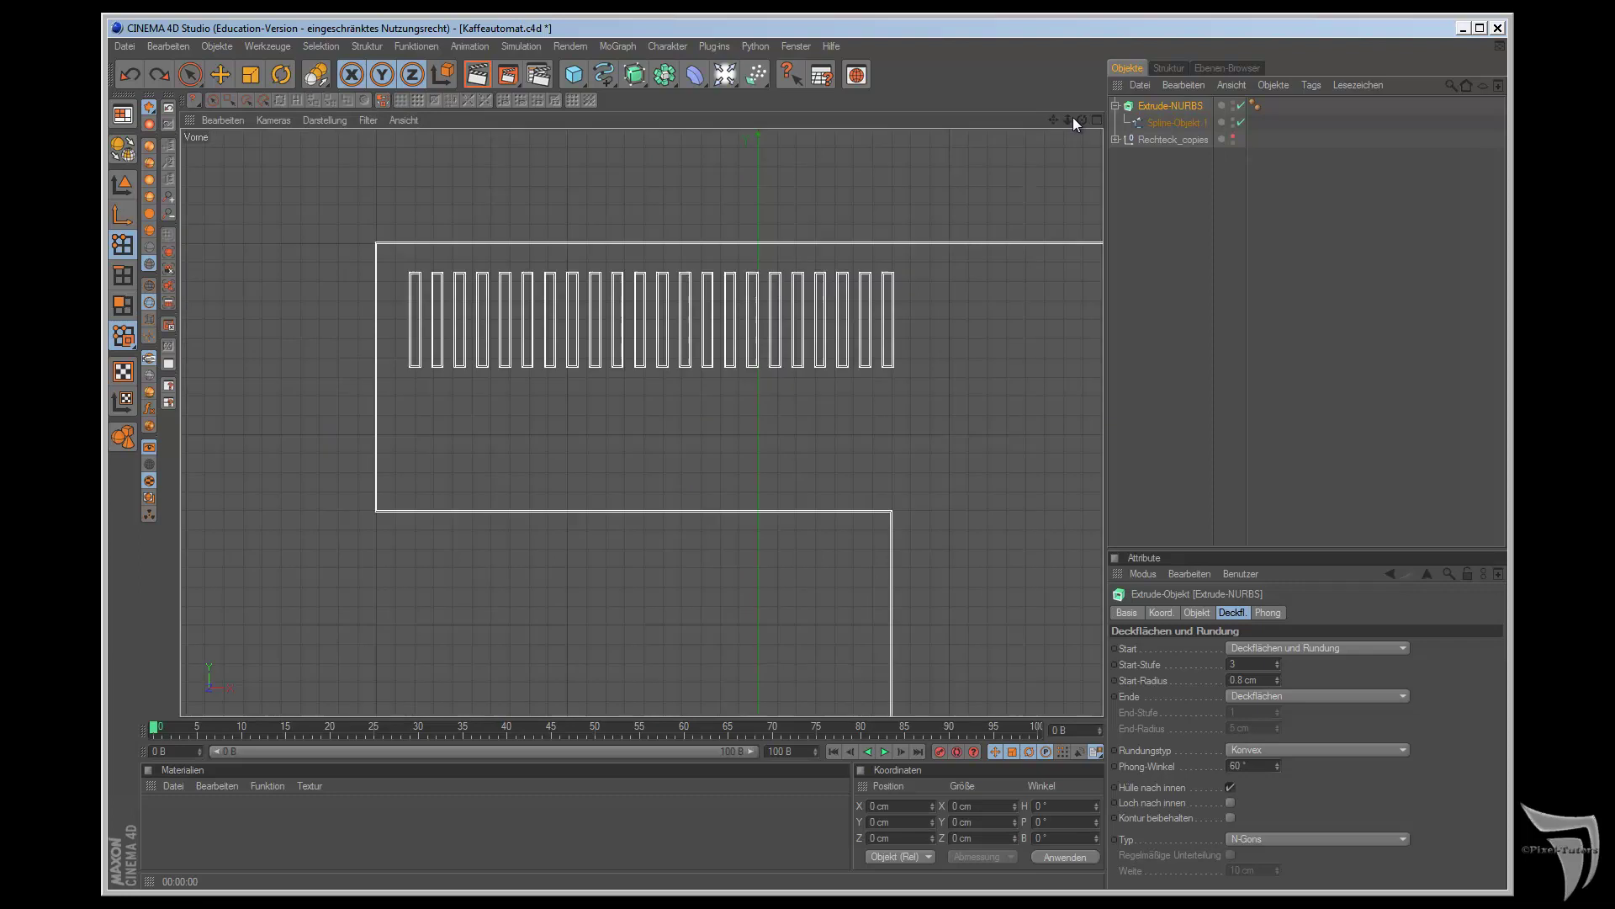
key("F3")
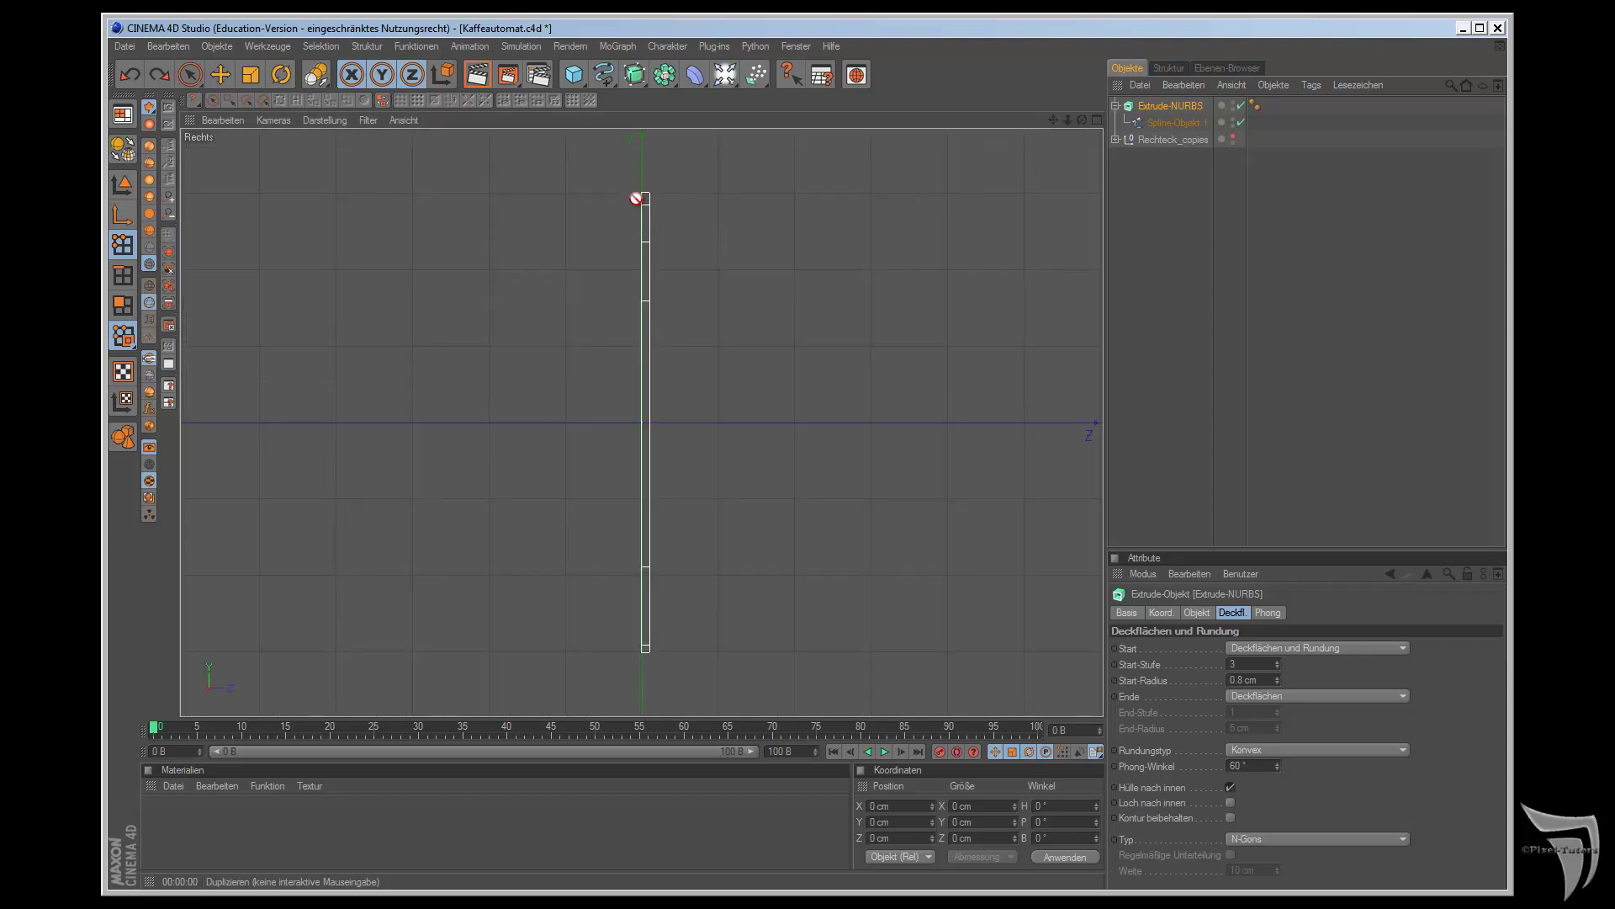
- Add a Rechteck spline sized 77 × 78 cm
left_click(604, 74)
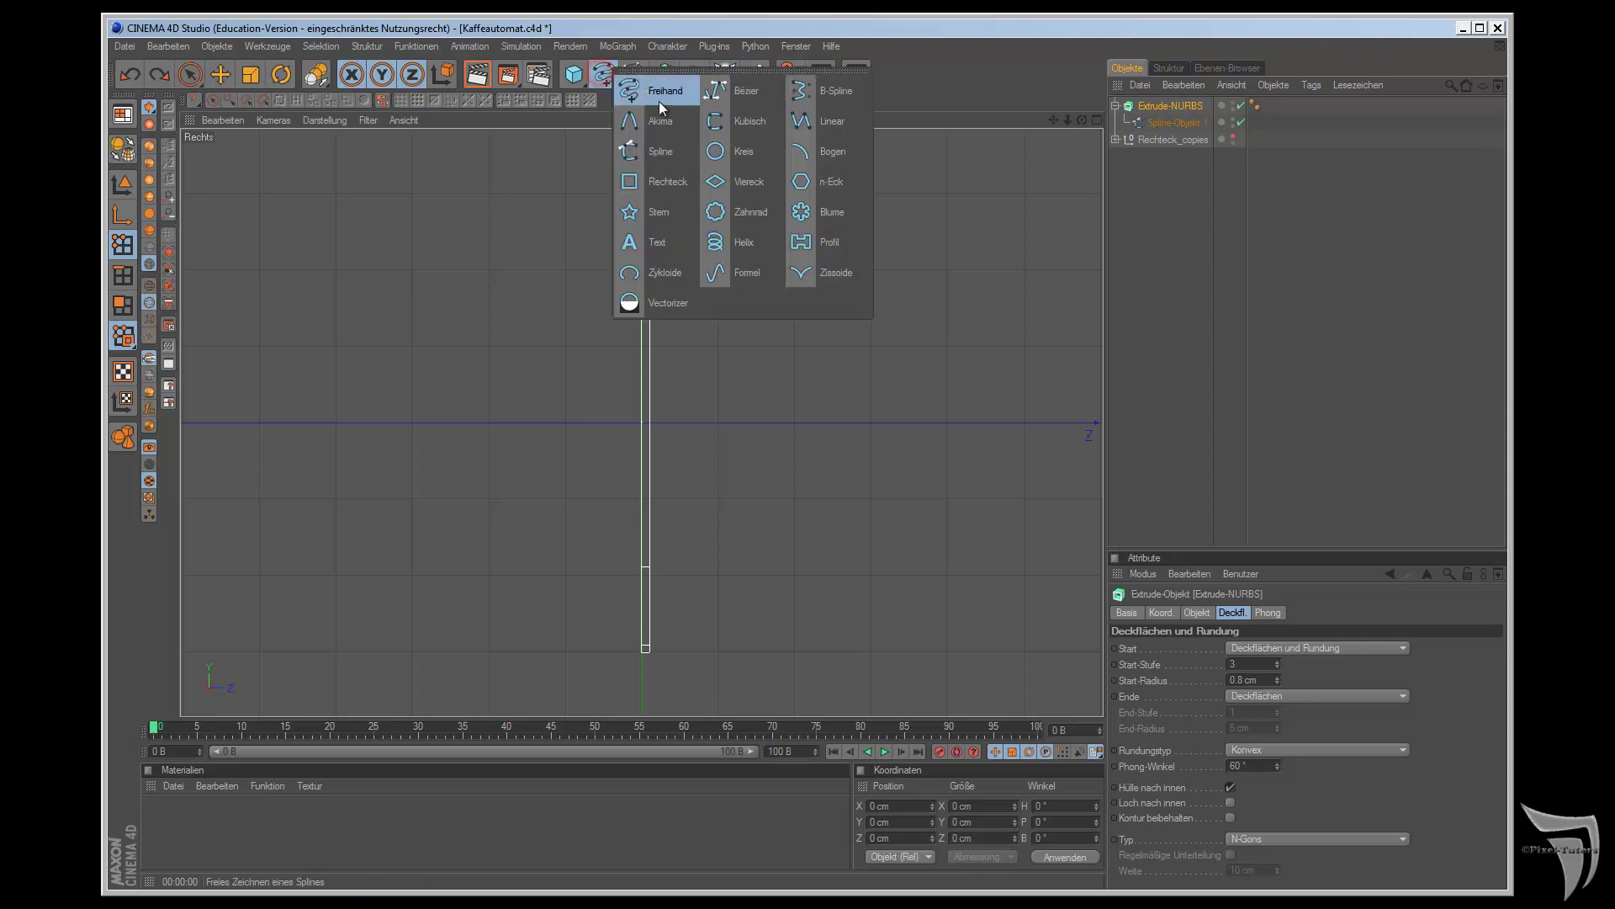
left_click(658, 180)
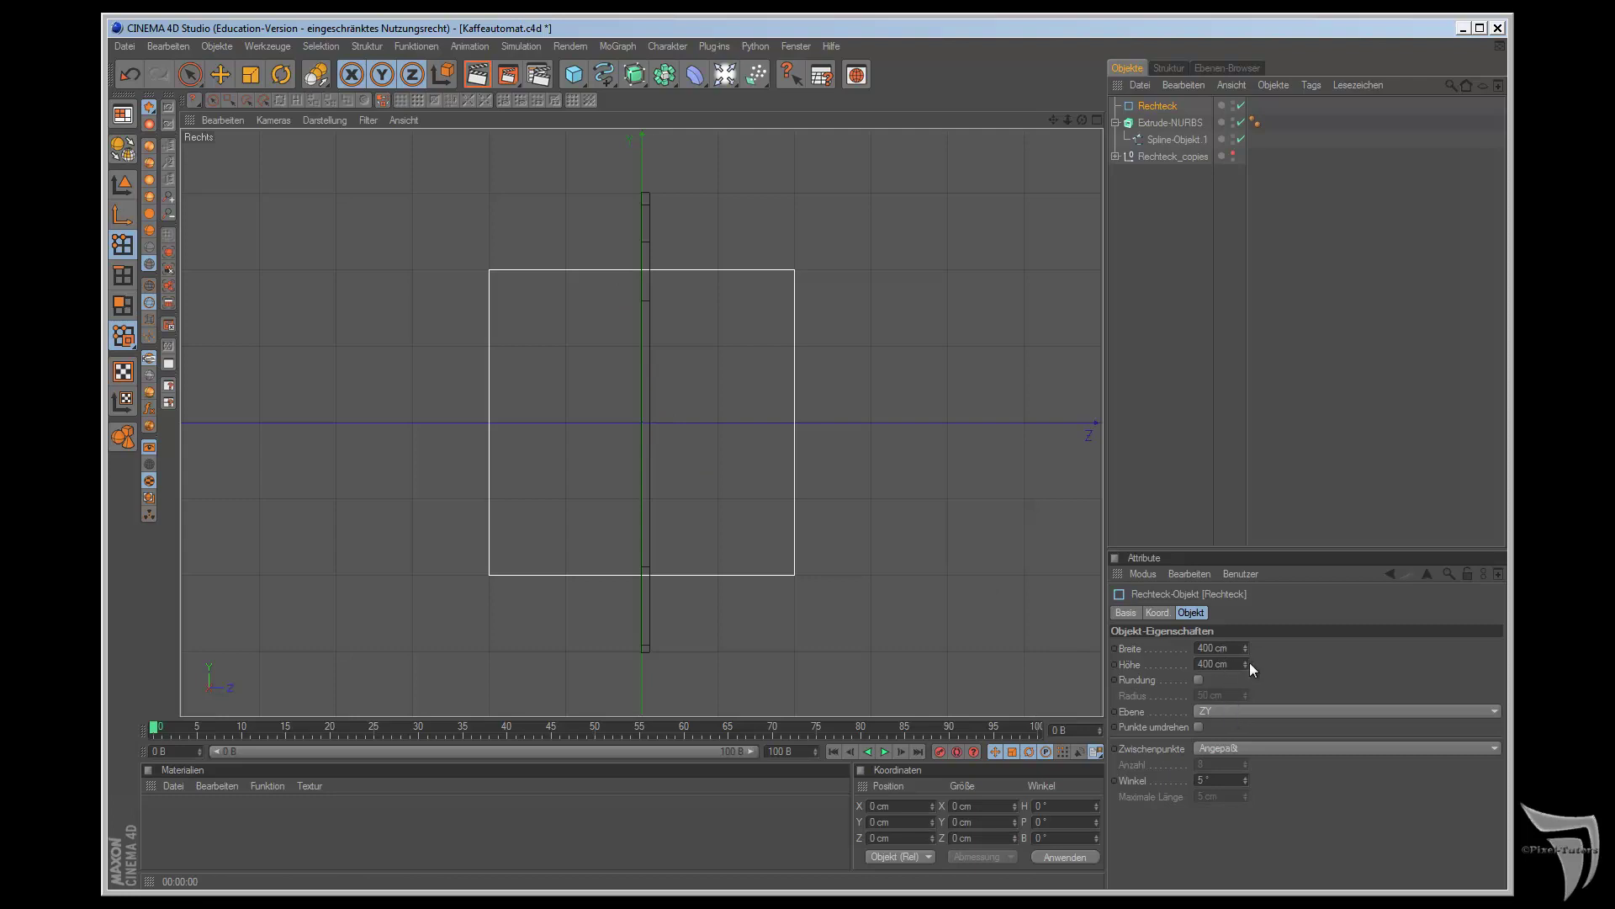
mouse_move(1245, 648)
left_mouse_down()
mouse_move(1242, 671)
mouse_move(1249, 648)
left_mouse_up()
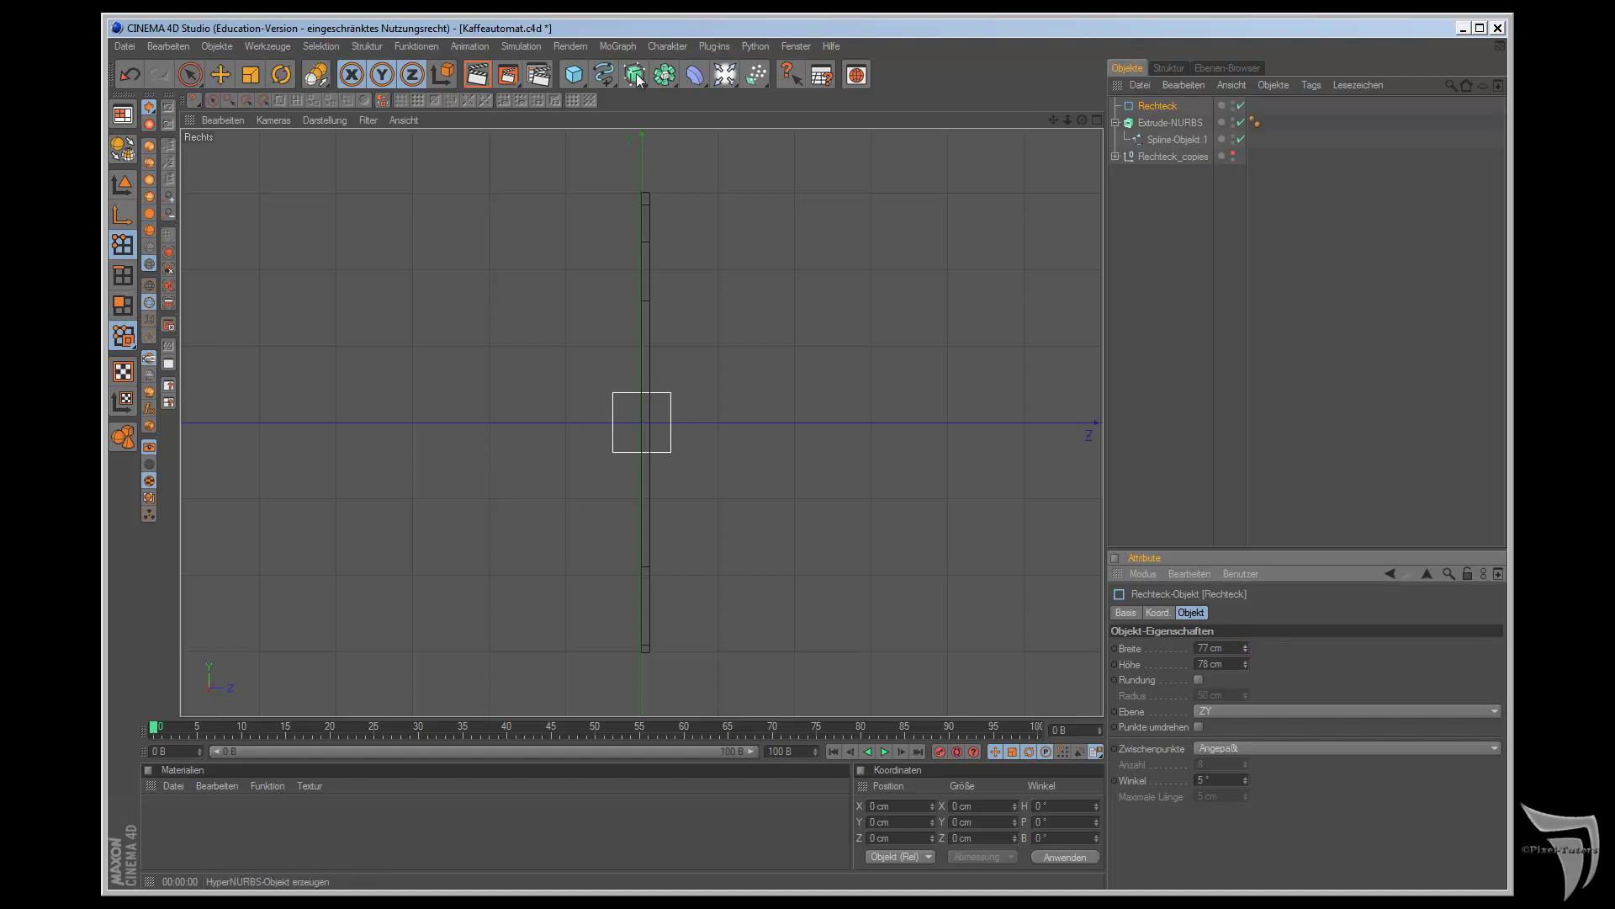
- Add a new Profil spline and select it
left_click(604, 74)
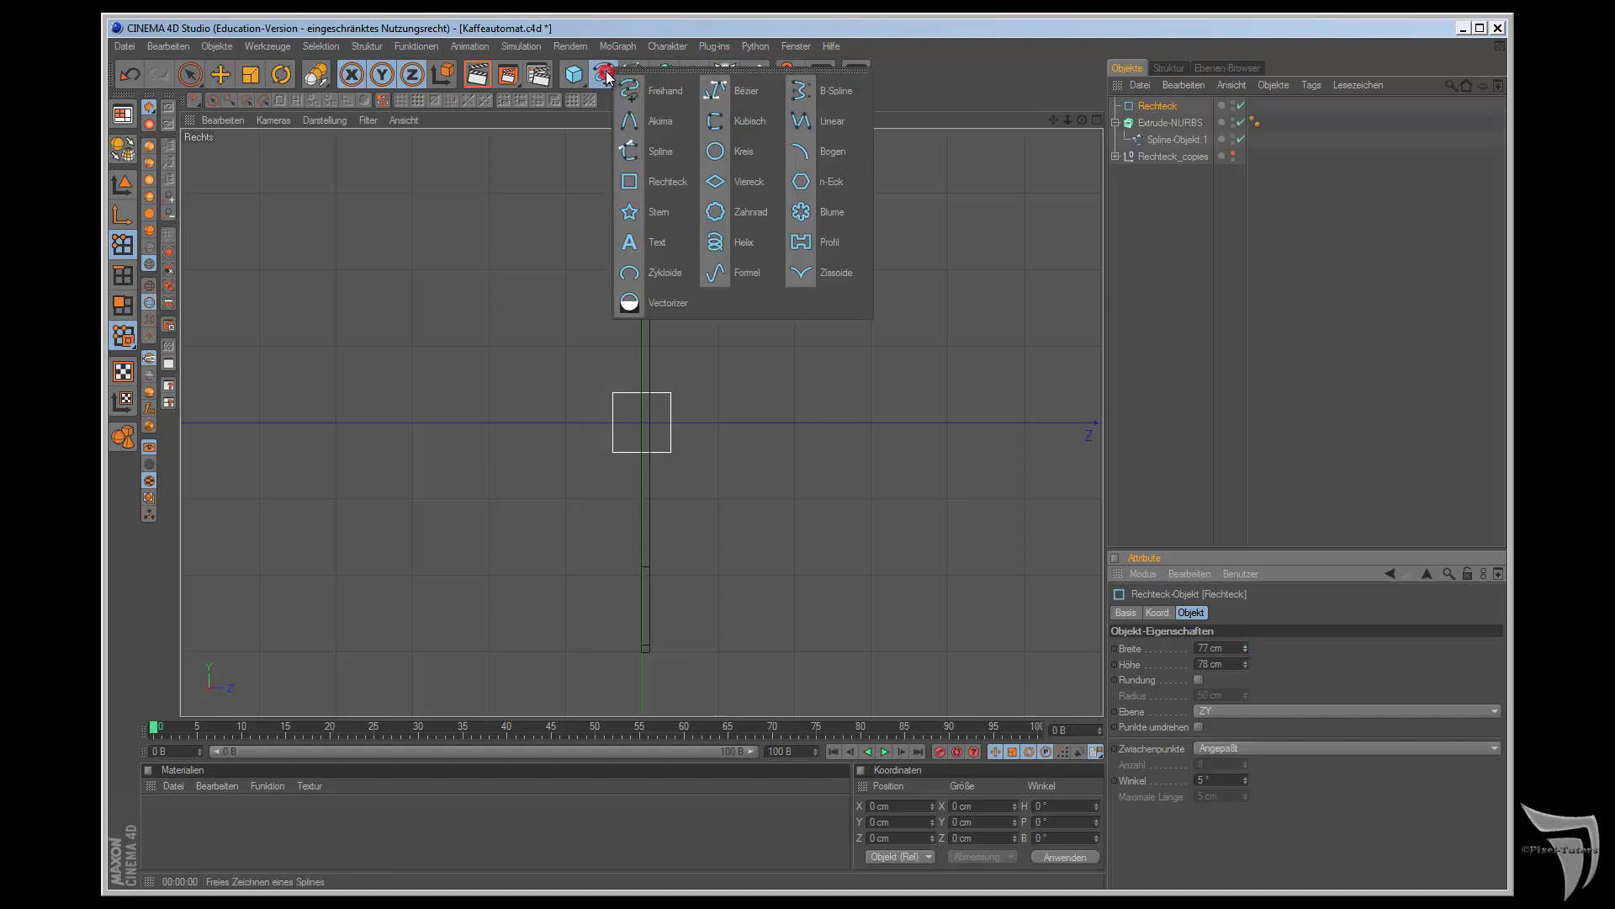
left_click(804, 246)
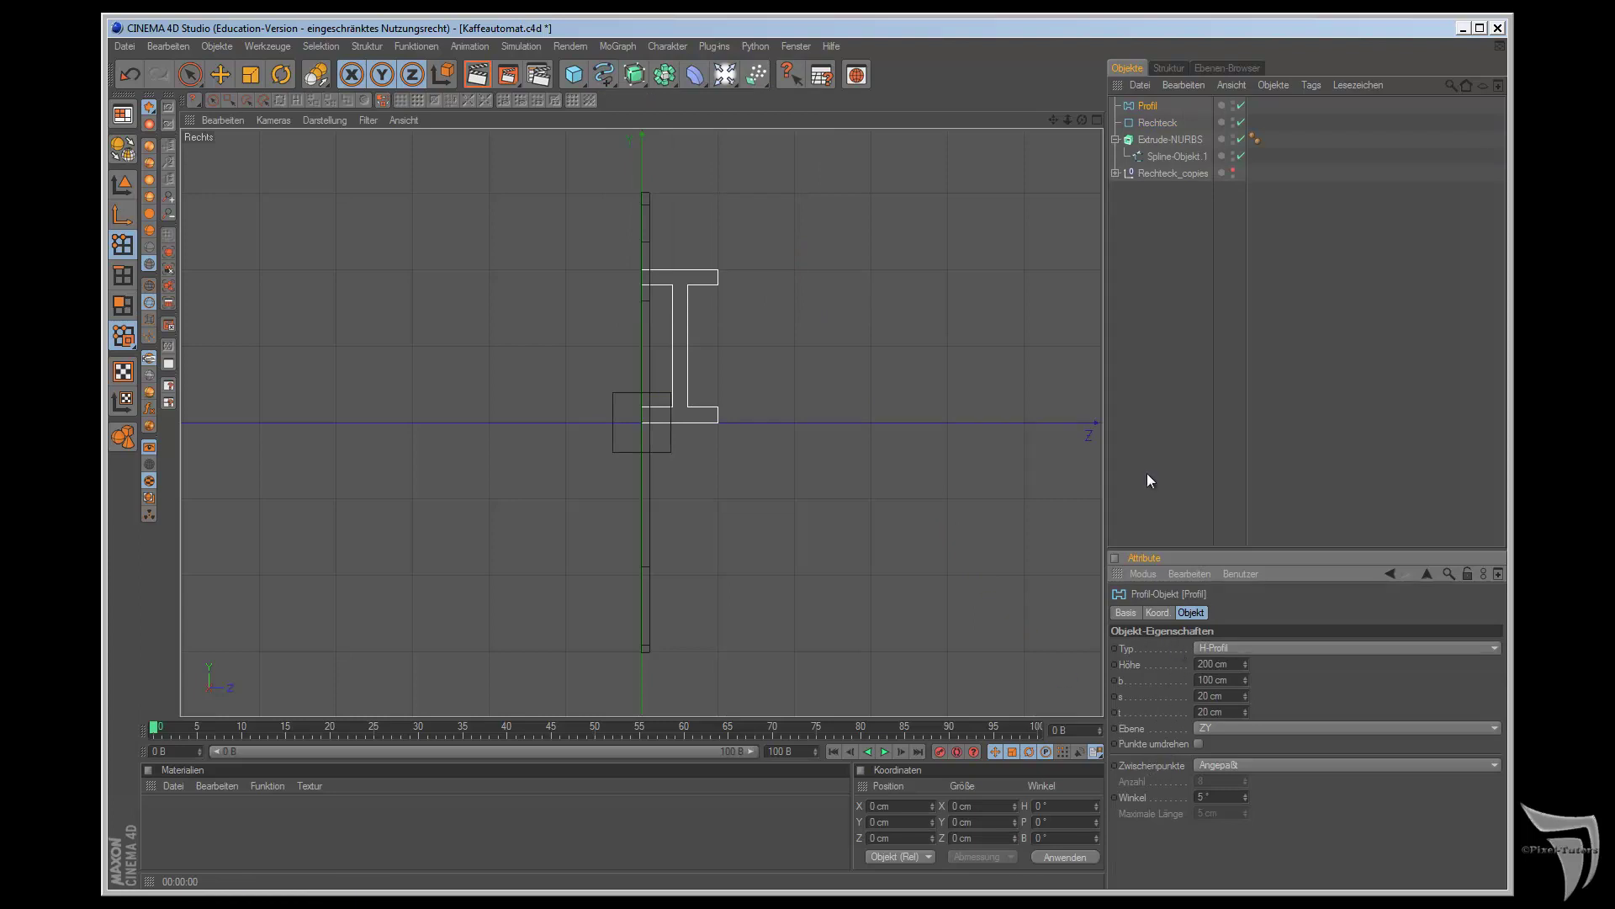
left_click(1146, 107)
- Delete the Profil spline and move the Rechteck up and toward the panel
key("Delete")
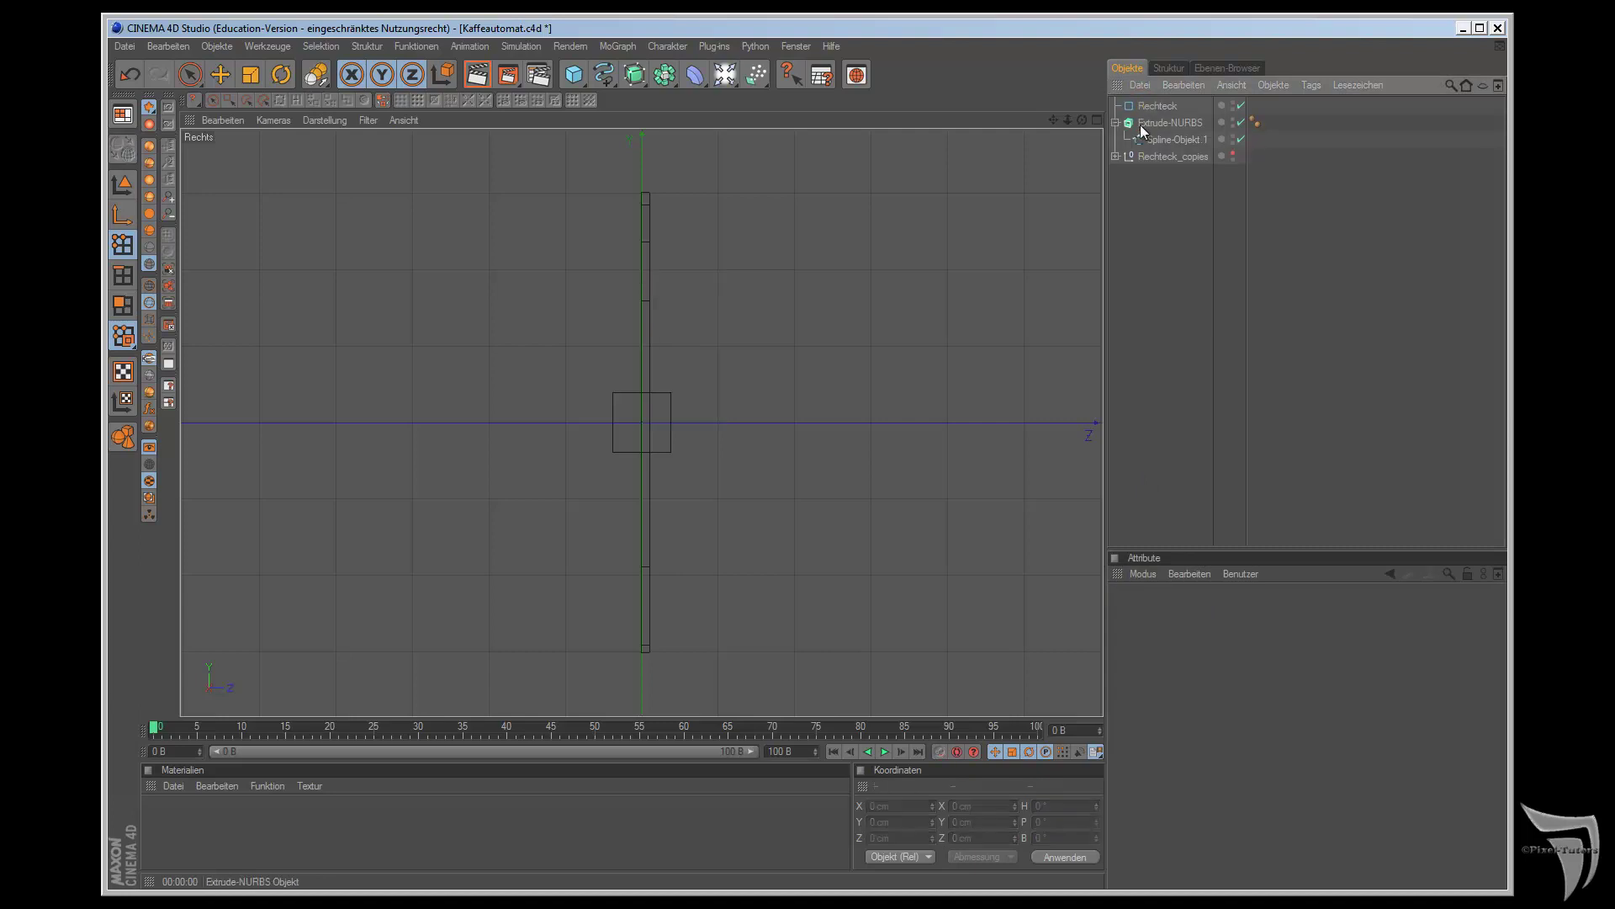
mouse_move(1158, 106)
left_mouse_down()
mouse_move(959, 394)
mouse_move(495, 180)
left_mouse_up()
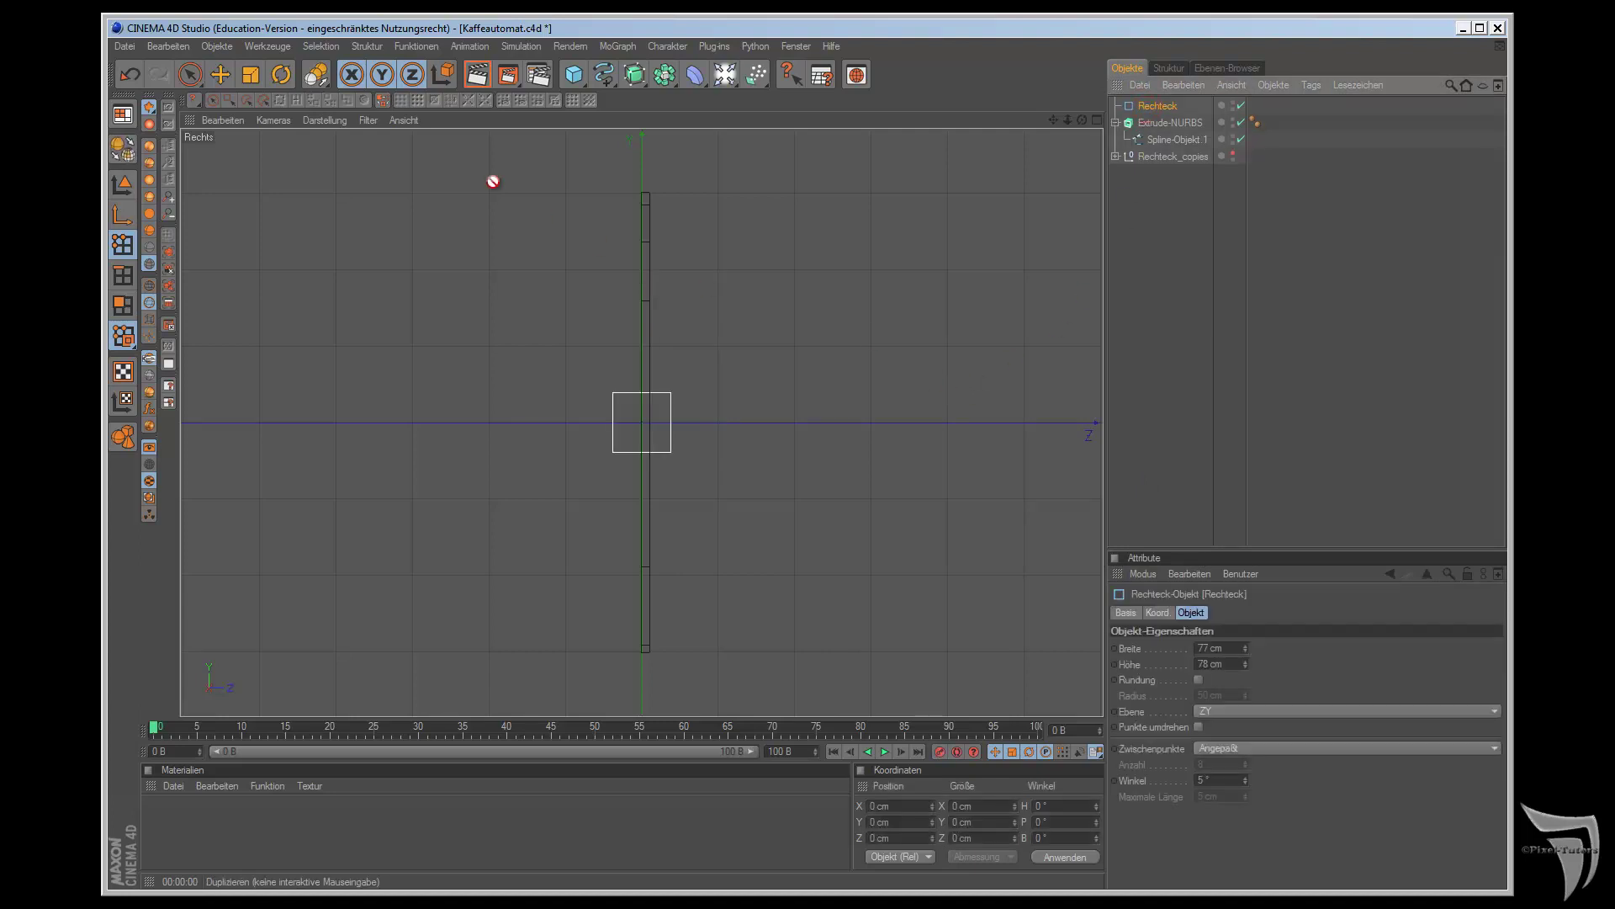
key("e")
left_click_drag(639, 290, 909, 505)
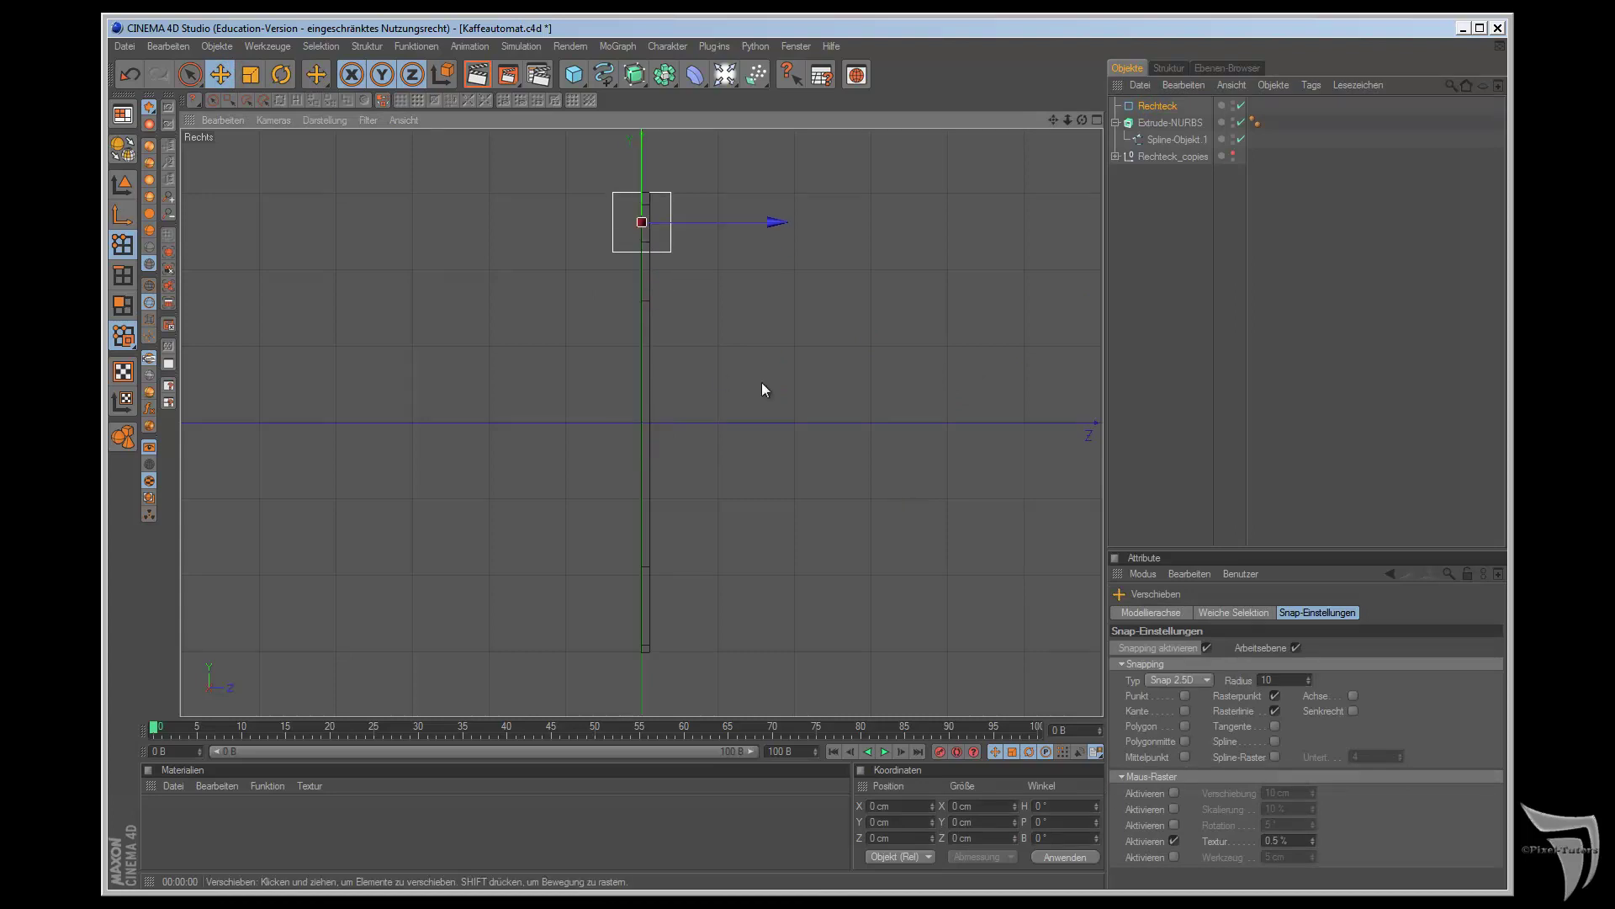
left_click_drag(779, 222, 908, 505)
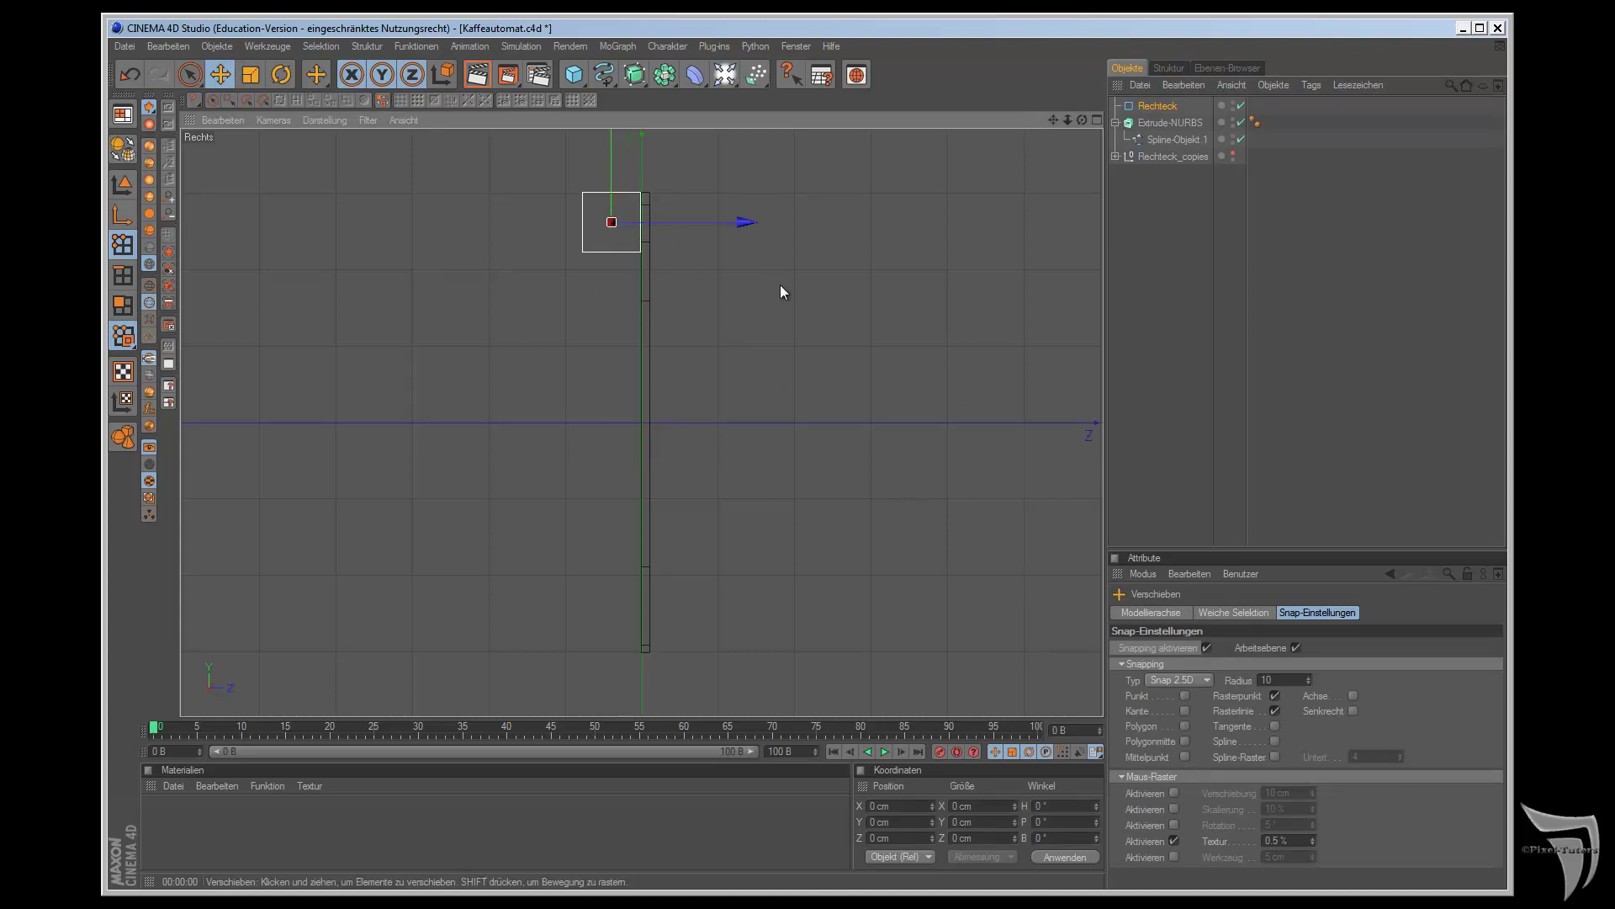
- Position the Rechteck at the panel's right side, its top flush with the panel top
scroll(909, 501, "up", 3)
scroll(1014, 337, "up", 2)
scroll(1017, 302, "up", 2)
middle_click_drag(909, 505, 754, 504, "alt")
scroll(908, 505, "up", 2)
scroll(1047, 269, "up", 1)
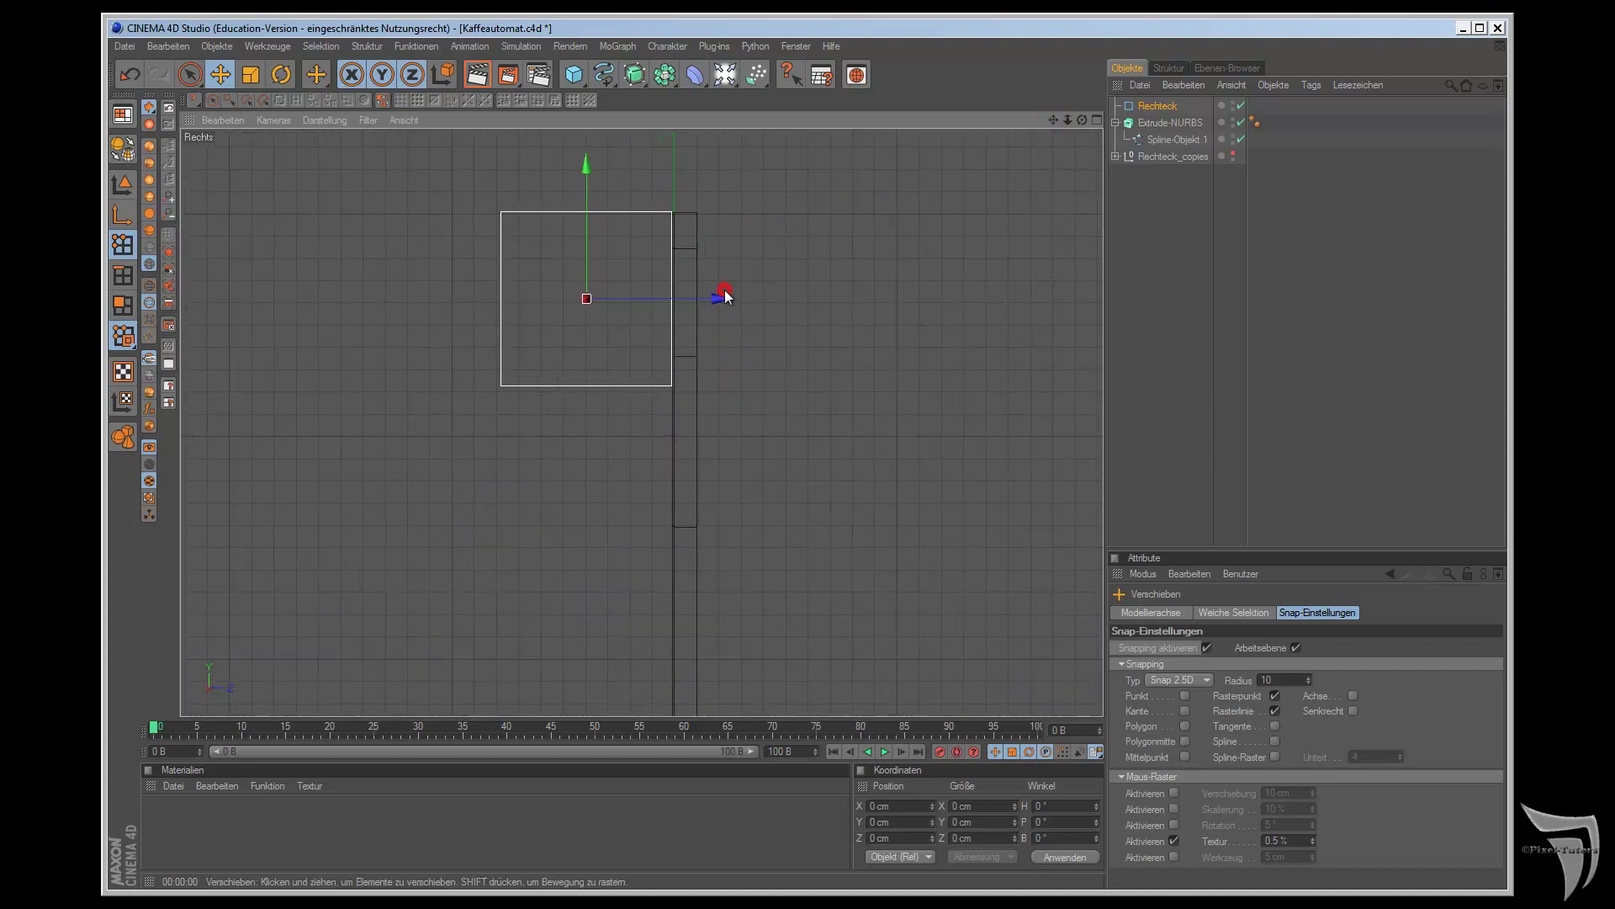
left_click_drag(910, 499, 899, 508)
left_click_drag(589, 159, 589, 168)
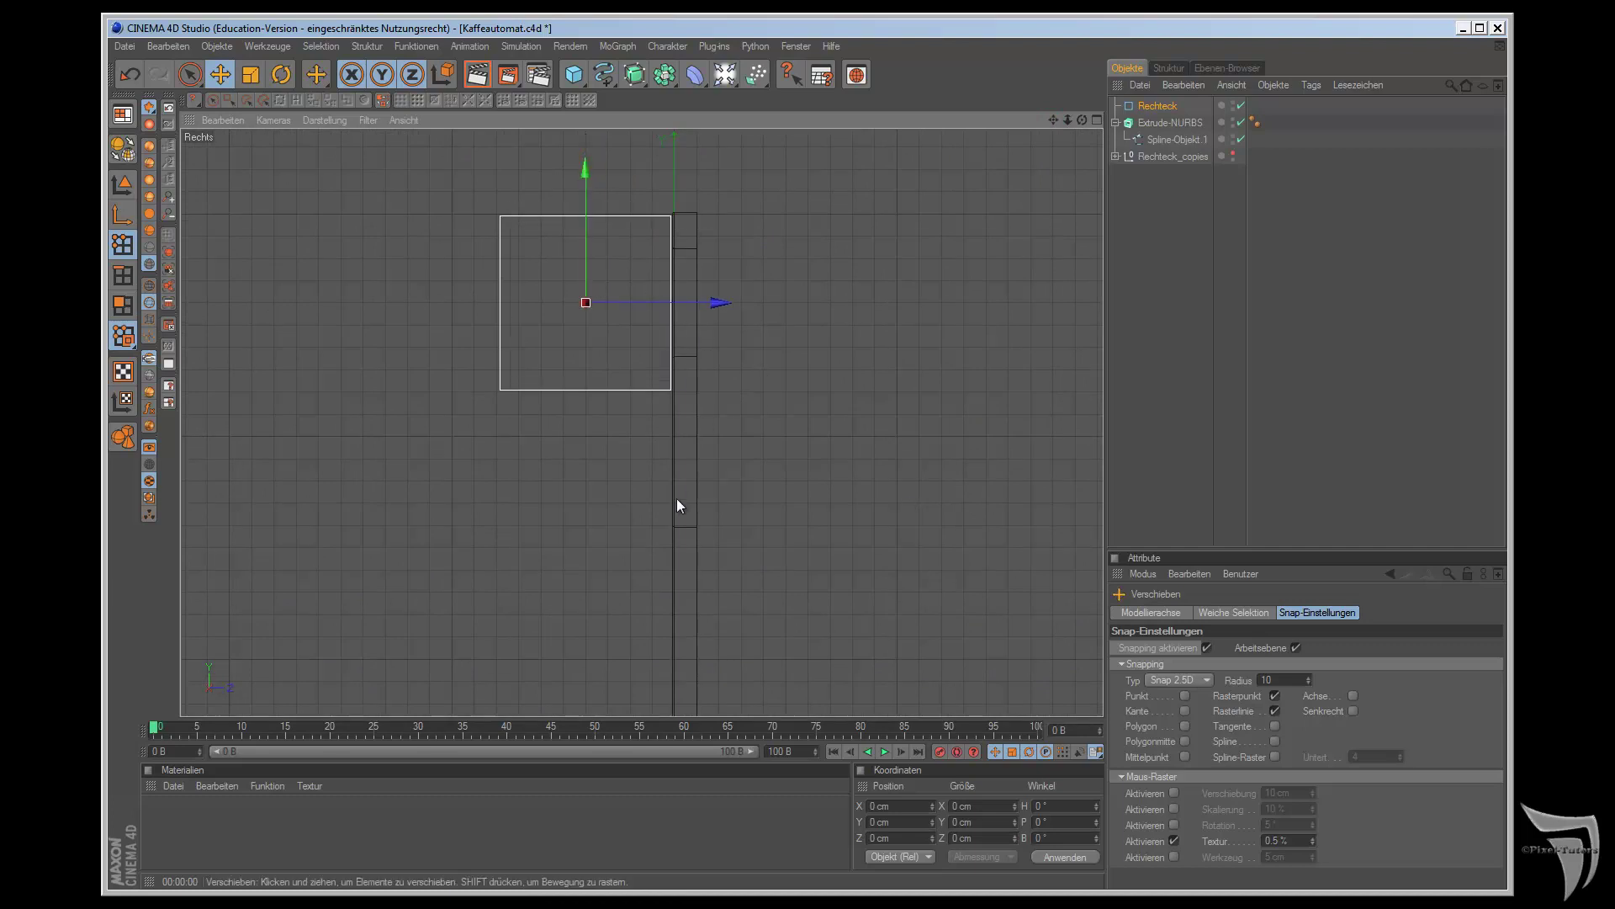
left_click_drag(724, 308, 907, 498)
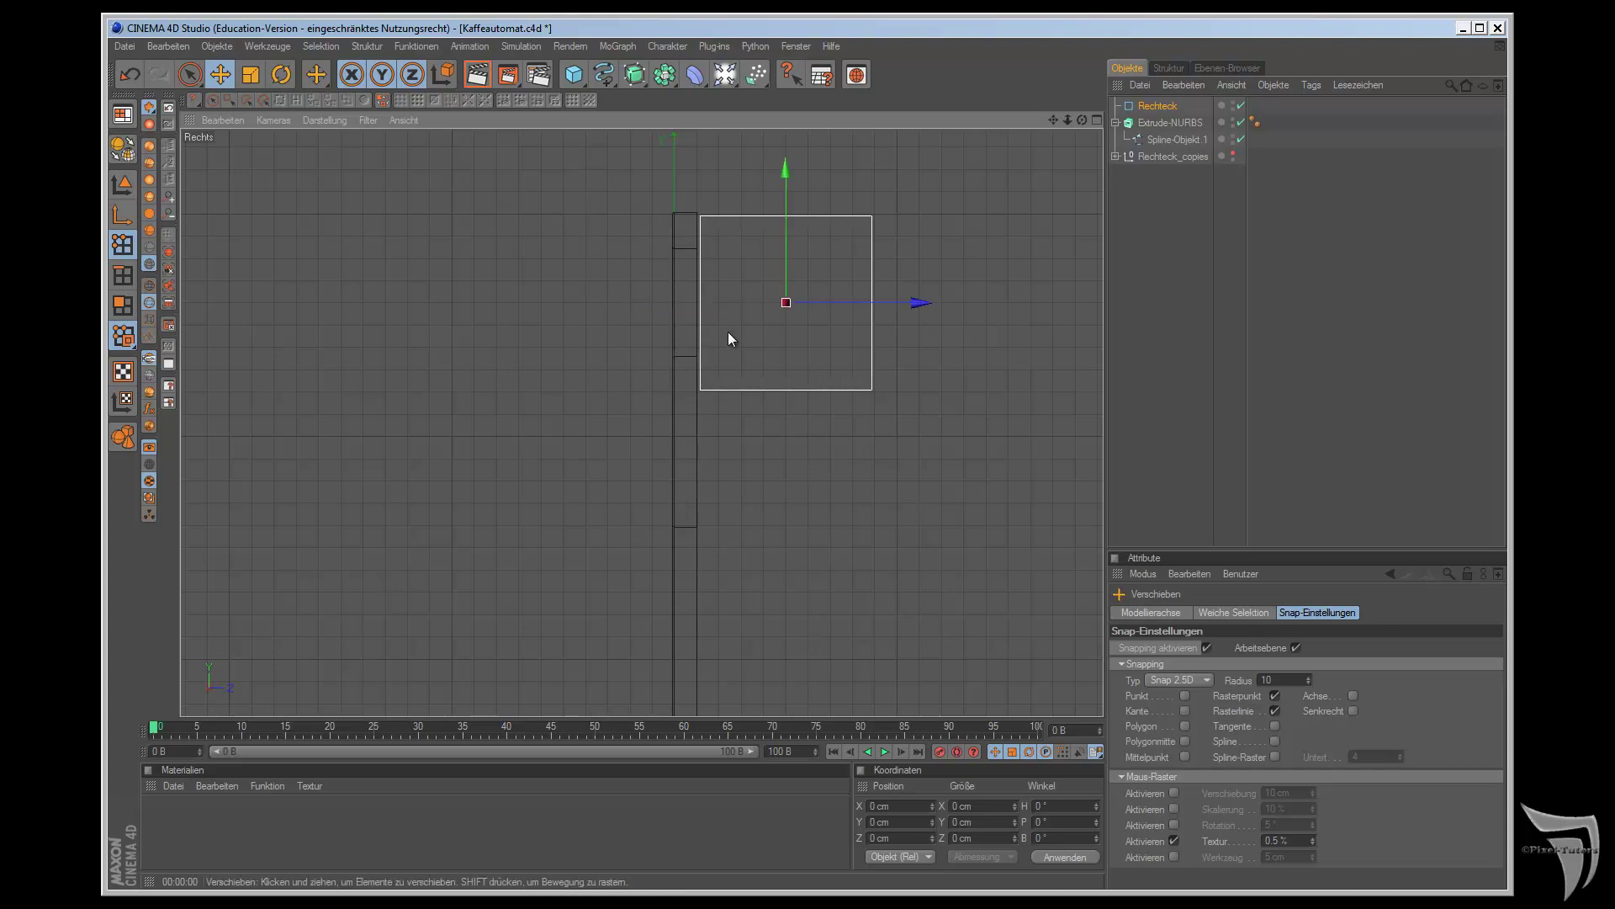
- Check the placement in perspective and four-view, returning to the Rechts view with Rechteck selected
key("F1")
mouse_move(1084, 114)
left_mouse_down()
mouse_move(909, 505)
mouse_move(931, 501)
mouse_move(905, 505)
left_mouse_up()
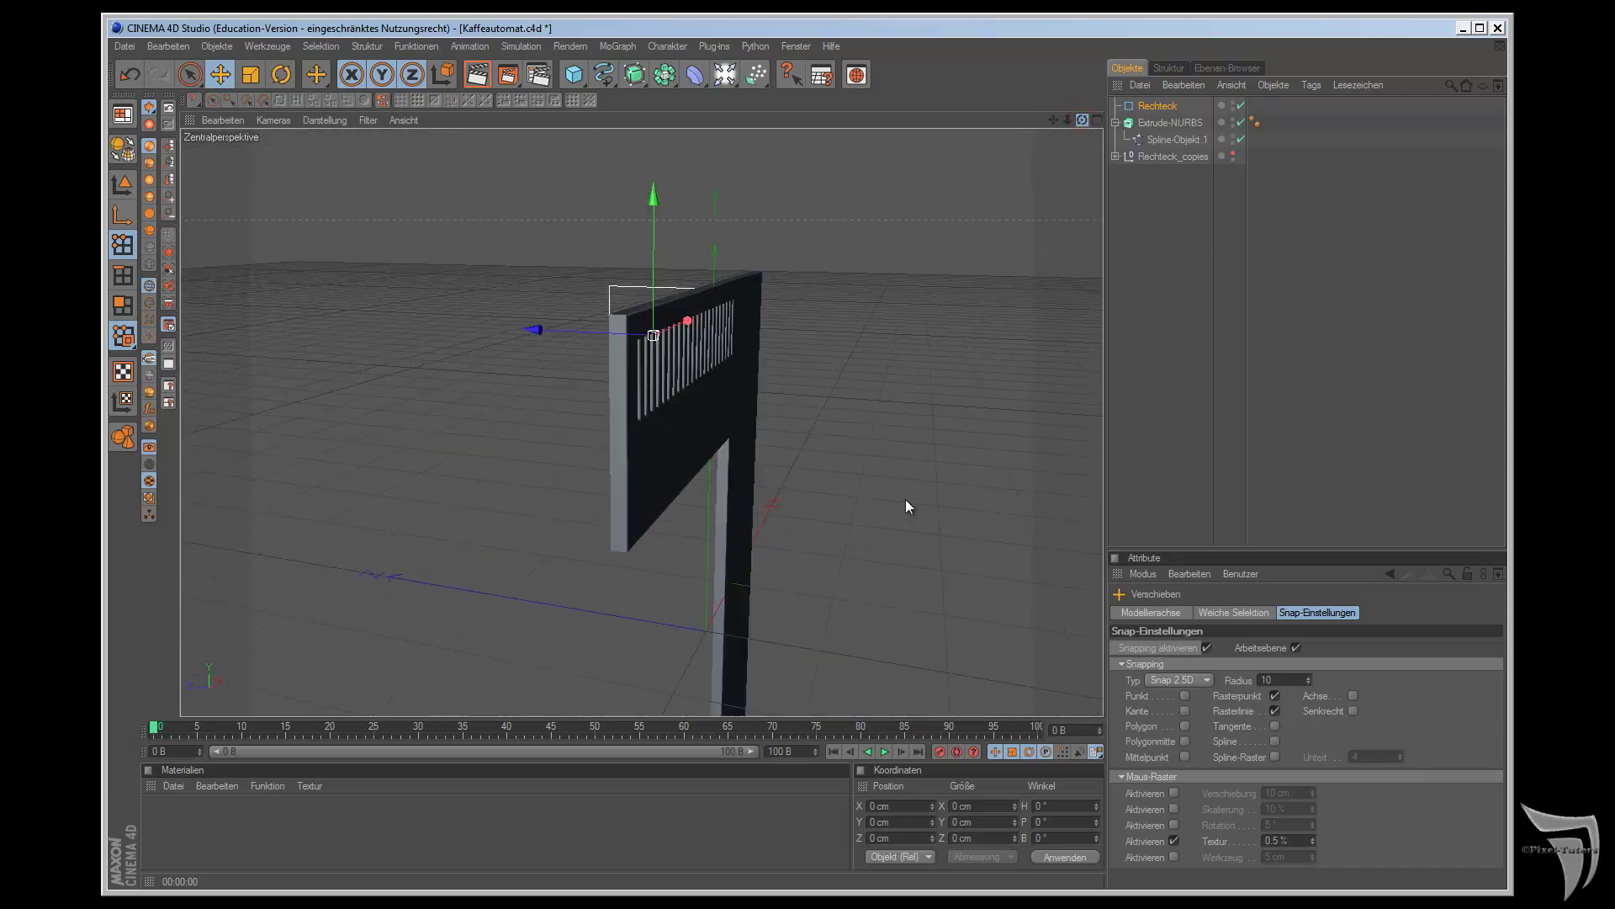
key("F4")
key("F5")
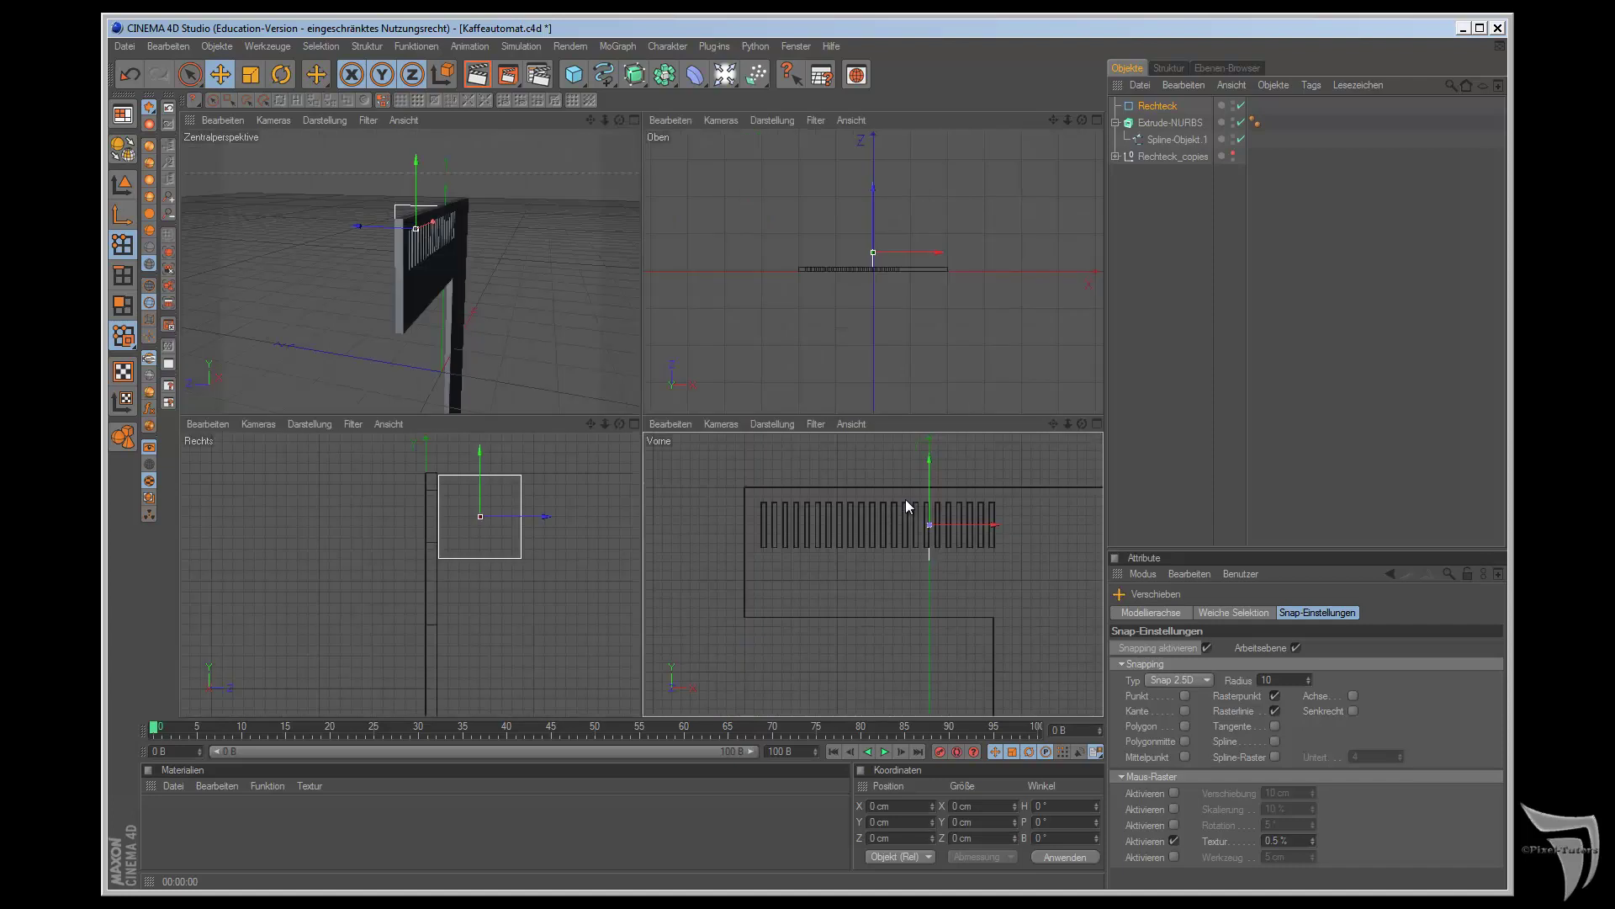
key("F3")
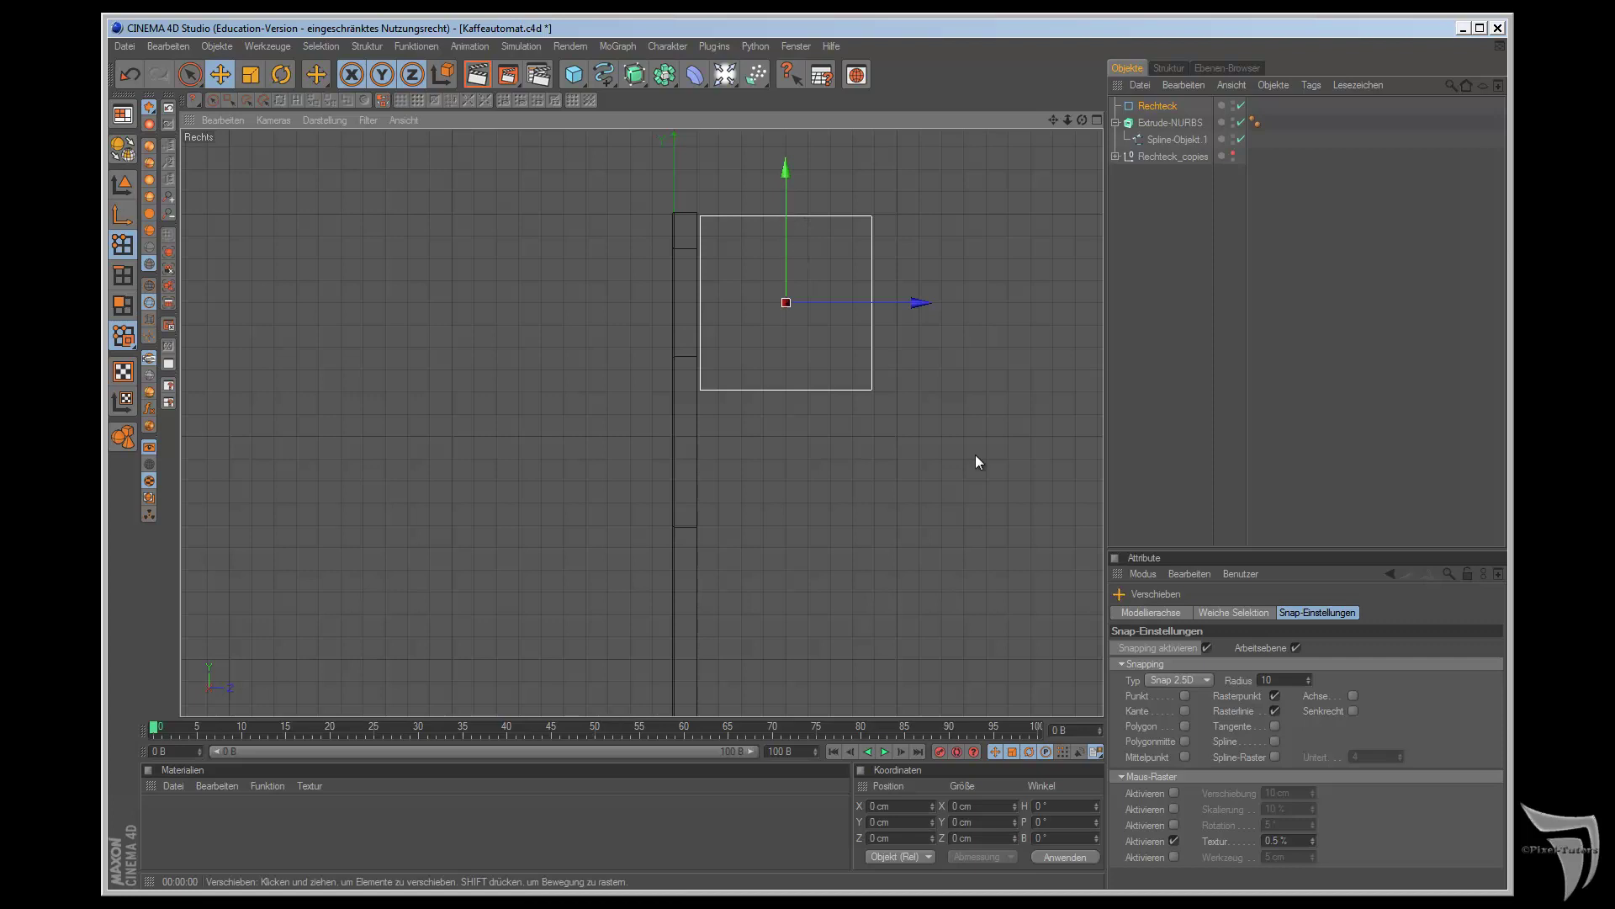
left_click(1159, 106)
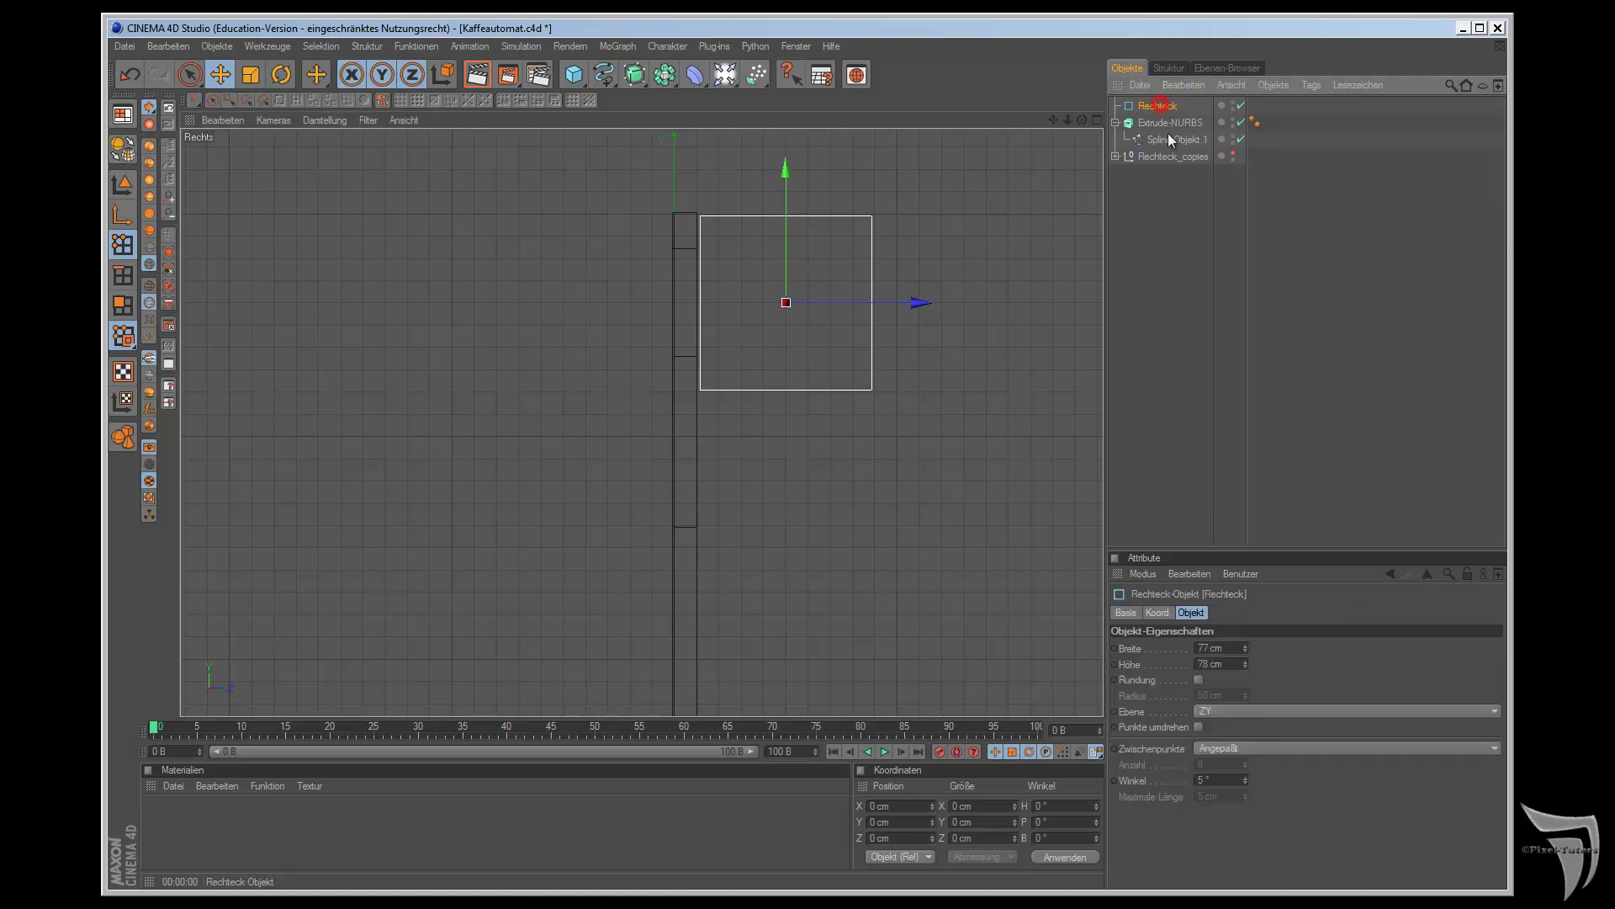
- Resize the Rechteck to 50 × 50 cm and move it toward the panel
left_click(1209, 647)
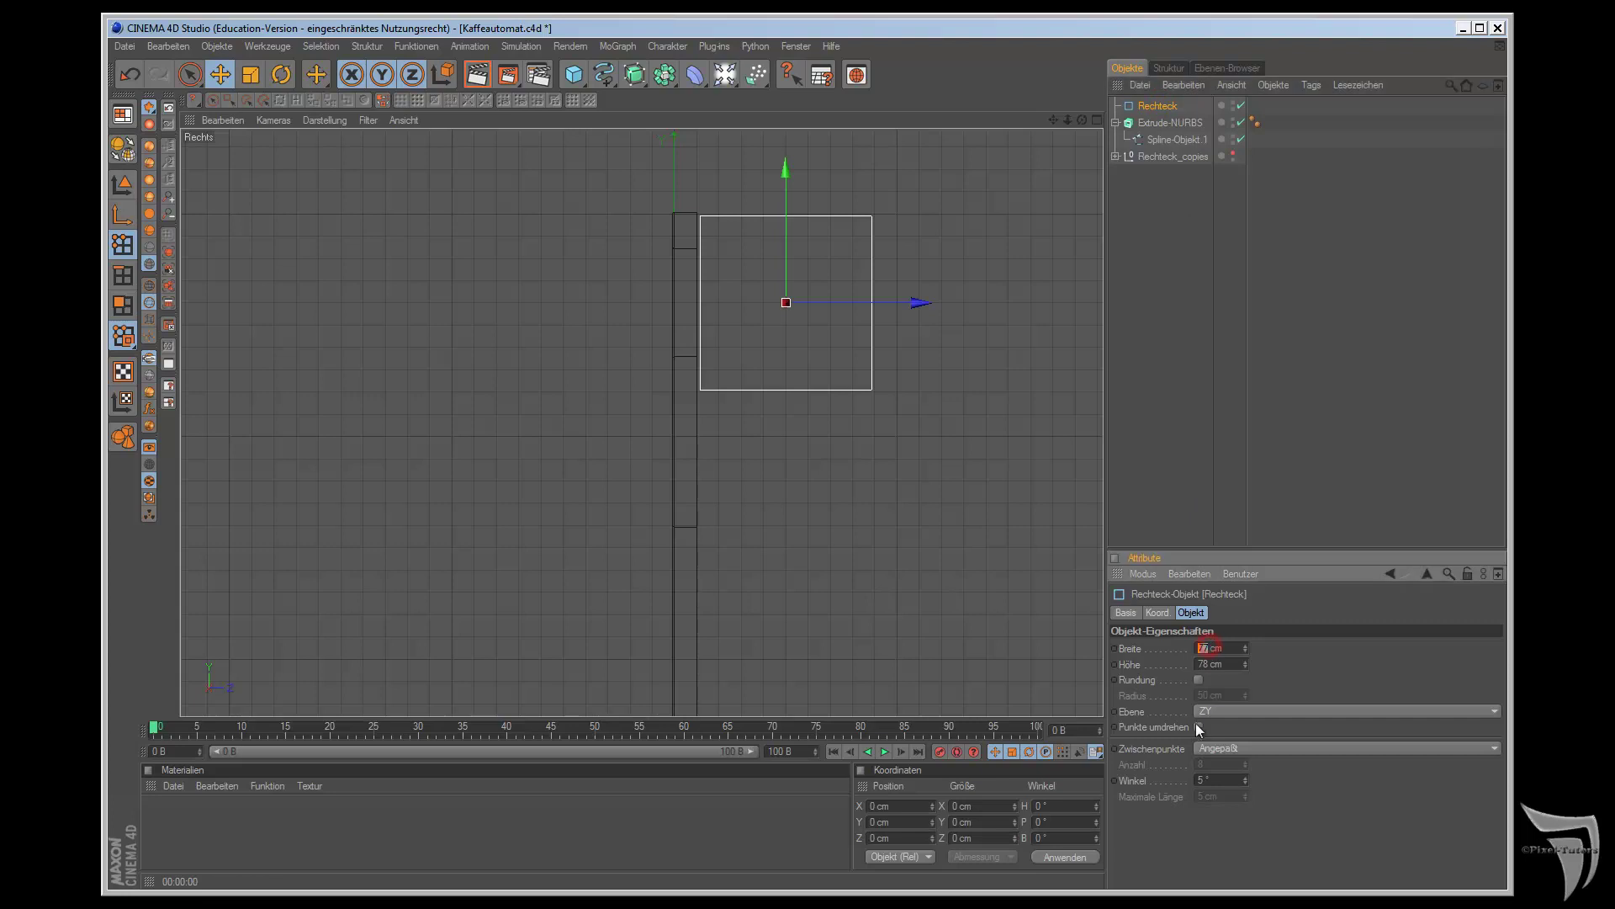
type("50")
key("Tab")
type("50")
key("Return")
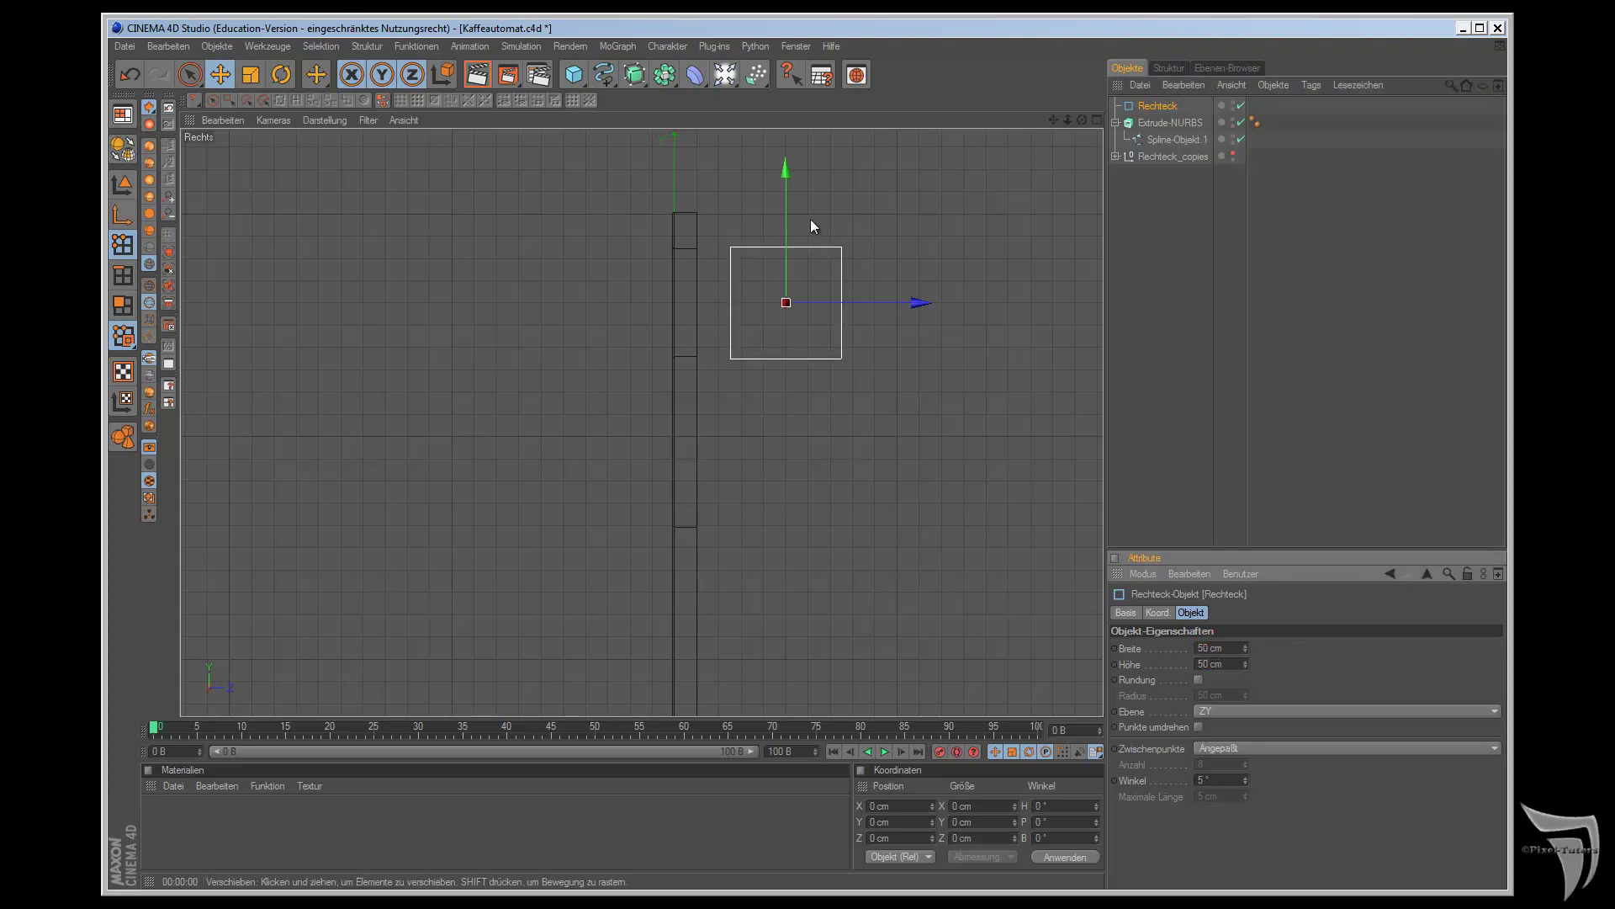
left_click_drag(784, 184, 910, 505)
left_click_drag(921, 271, 911, 504)
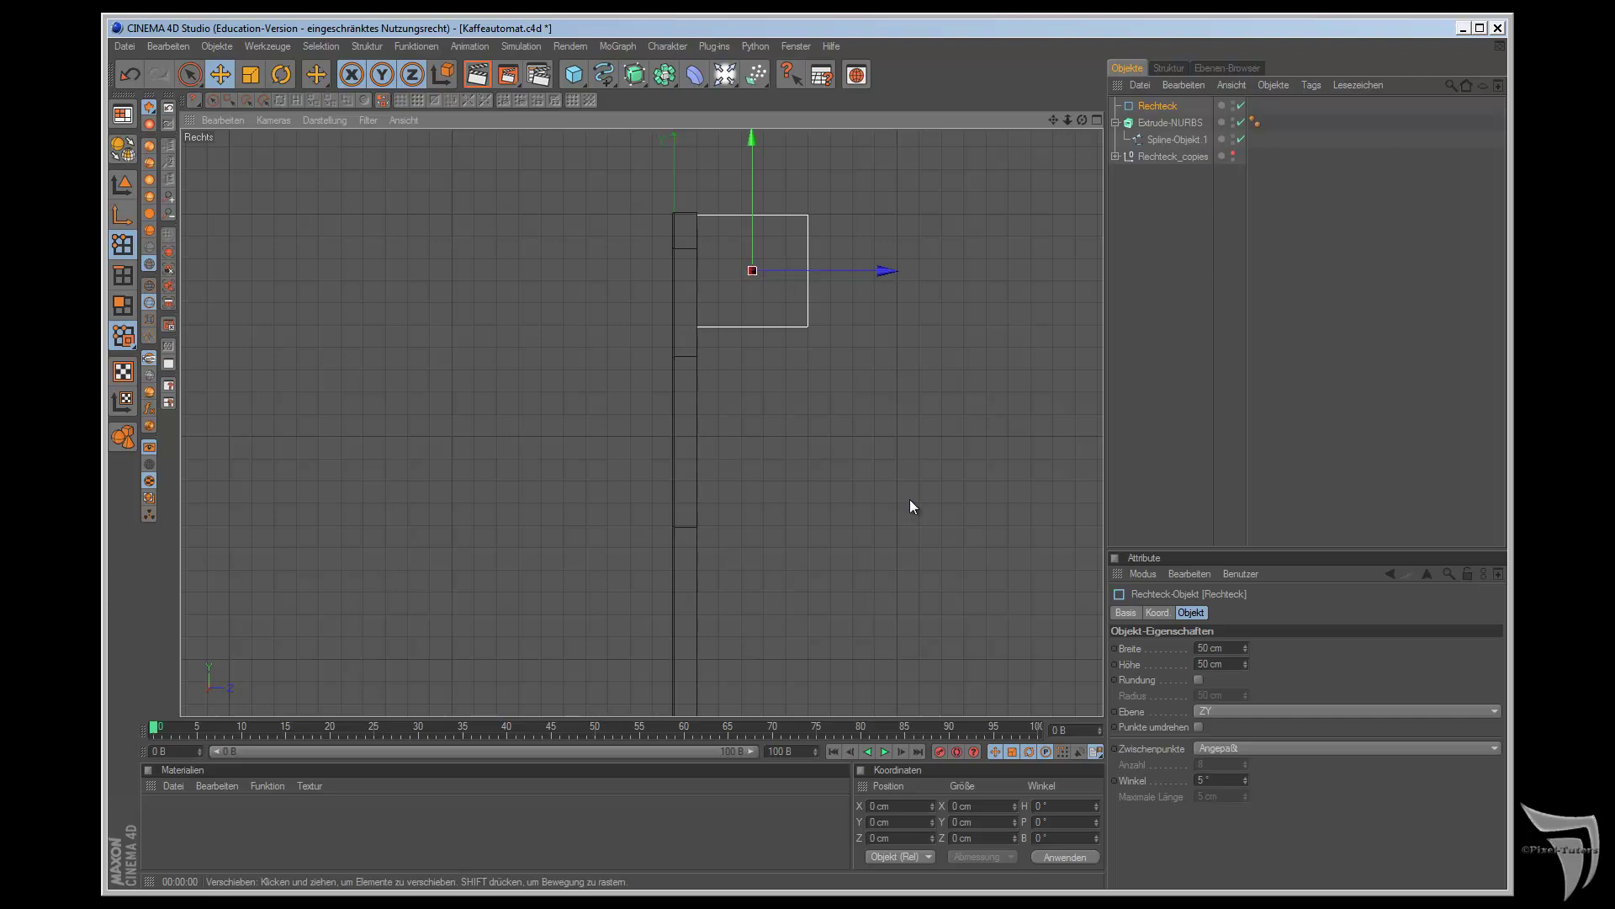
- Resize the square to 40 × 40 cm, set it flush with the panel top, and make it editable
double_click(1209, 646)
type("40")
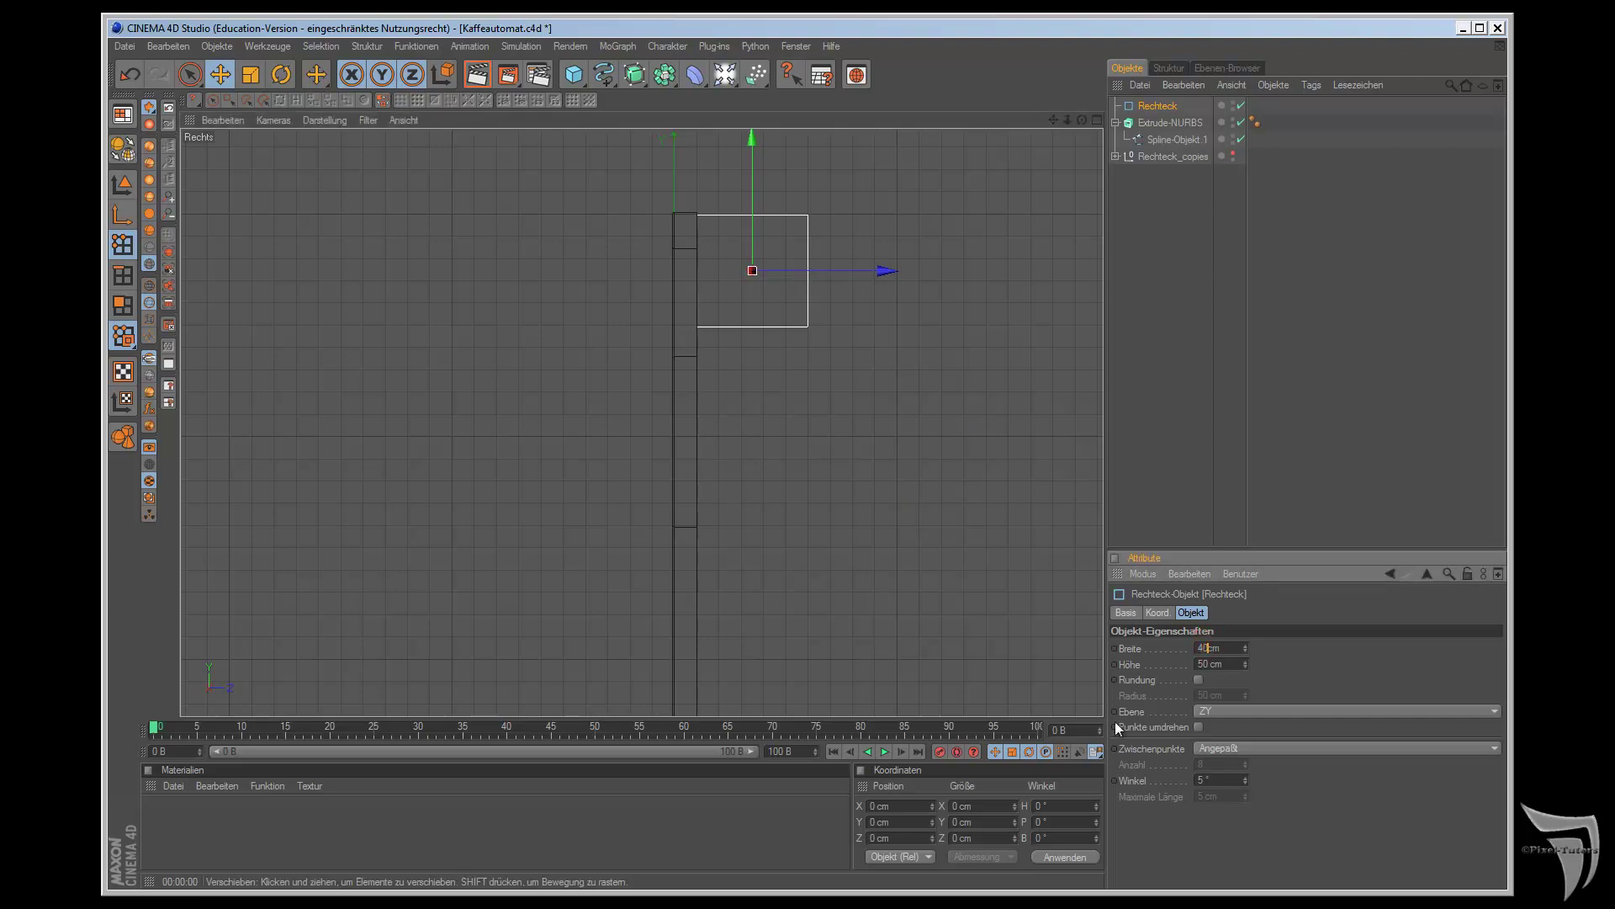
key("Tab")
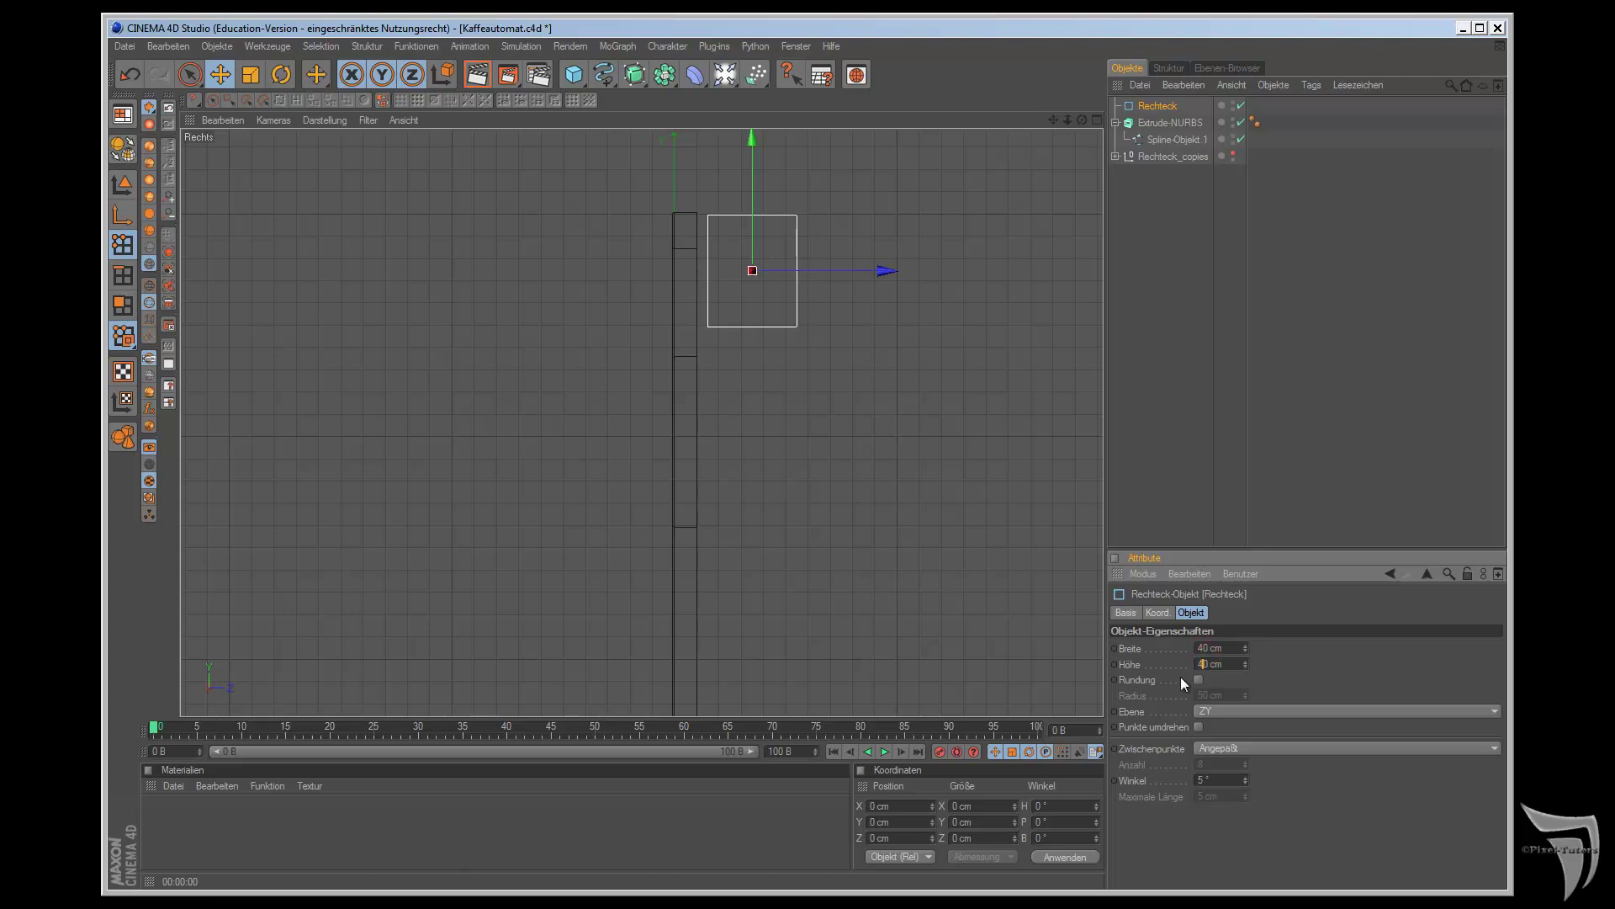
key("Return")
left_click_drag(754, 148, 752, 142)
left_click_drag(881, 258, 870, 258)
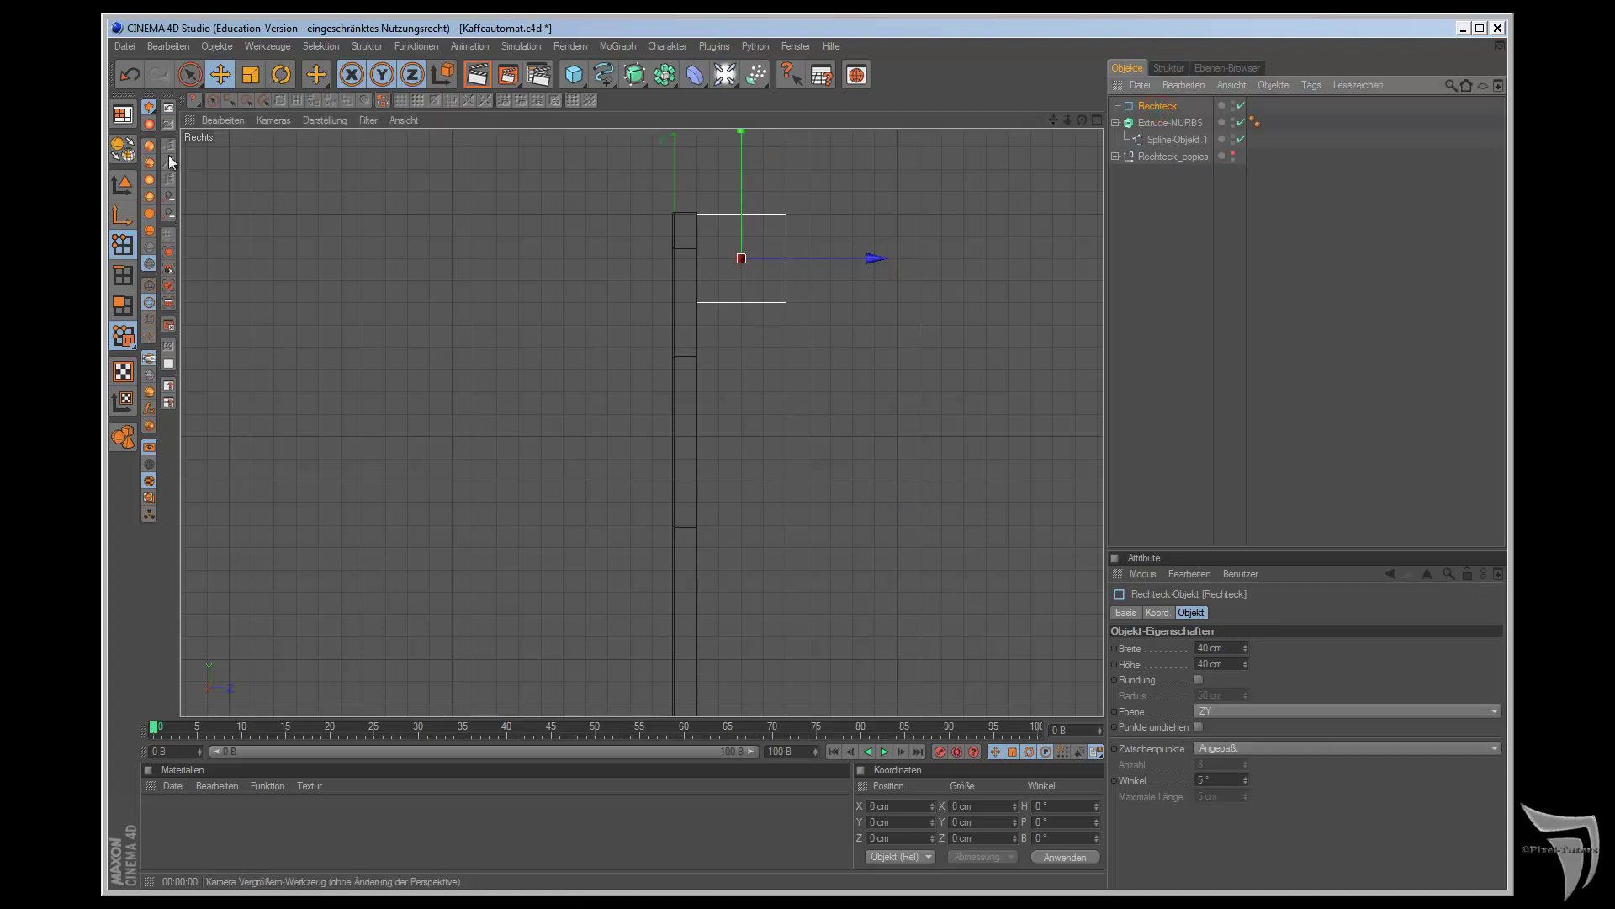
left_click(122, 148)
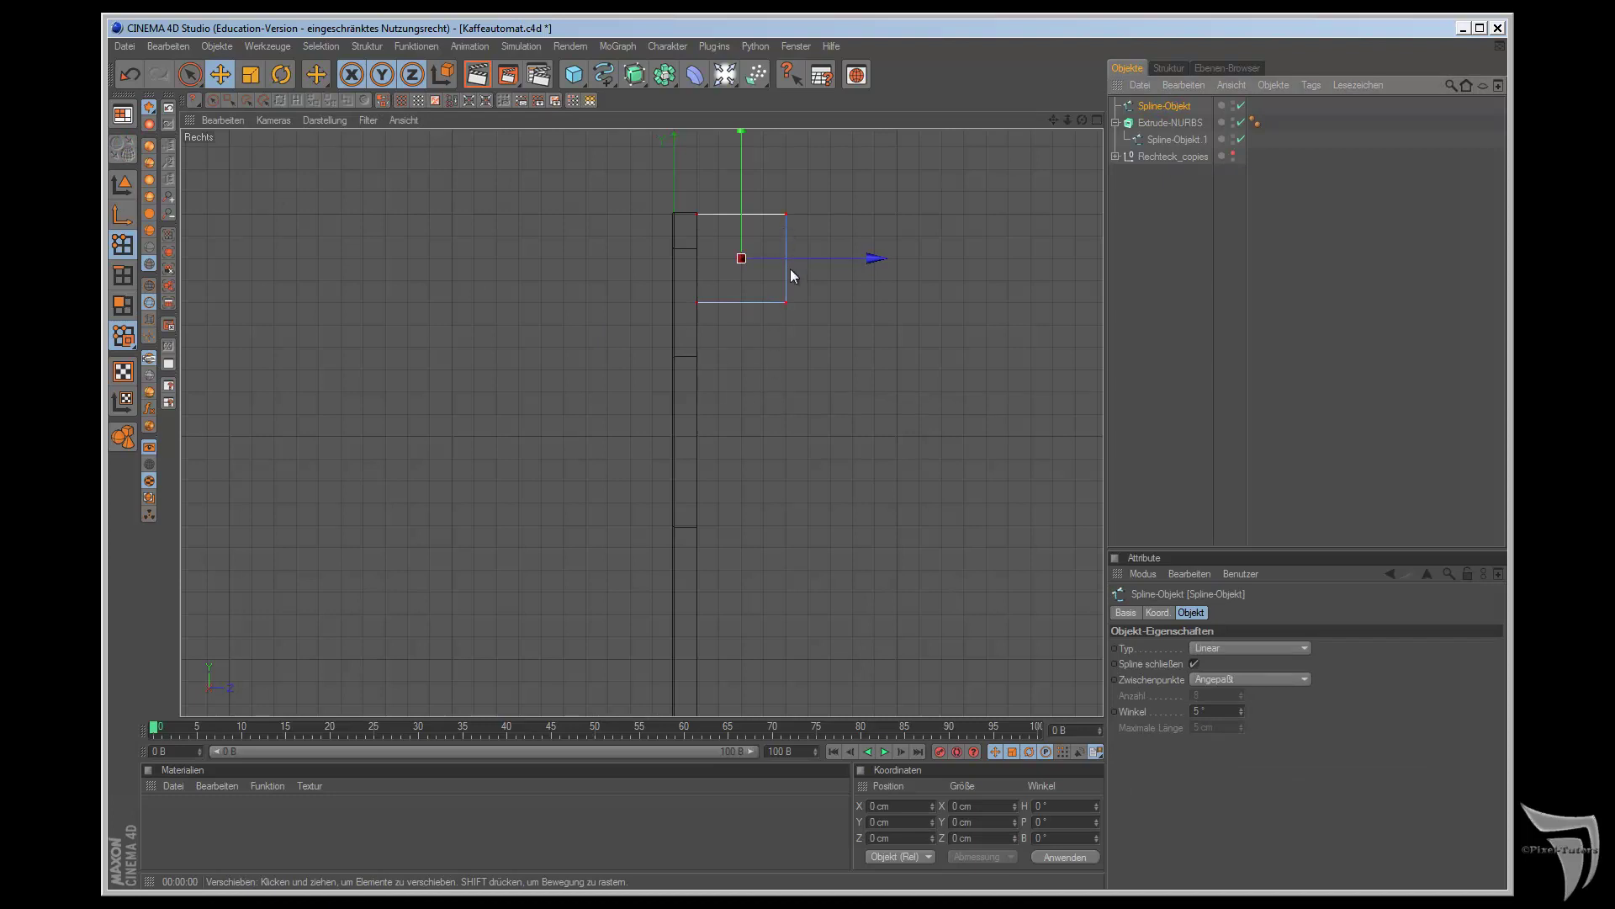
- Zoom in on the spline and try moving its pivot axis, then undo that
scroll(790, 273, "up", 2)
middle_click_drag(1047, 132, 906, 508)
scroll(959, 317, "up", 1)
scroll(972, 316, "up", 1)
scroll(975, 323, "up", 1)
left_click_drag(1060, 124, 909, 498)
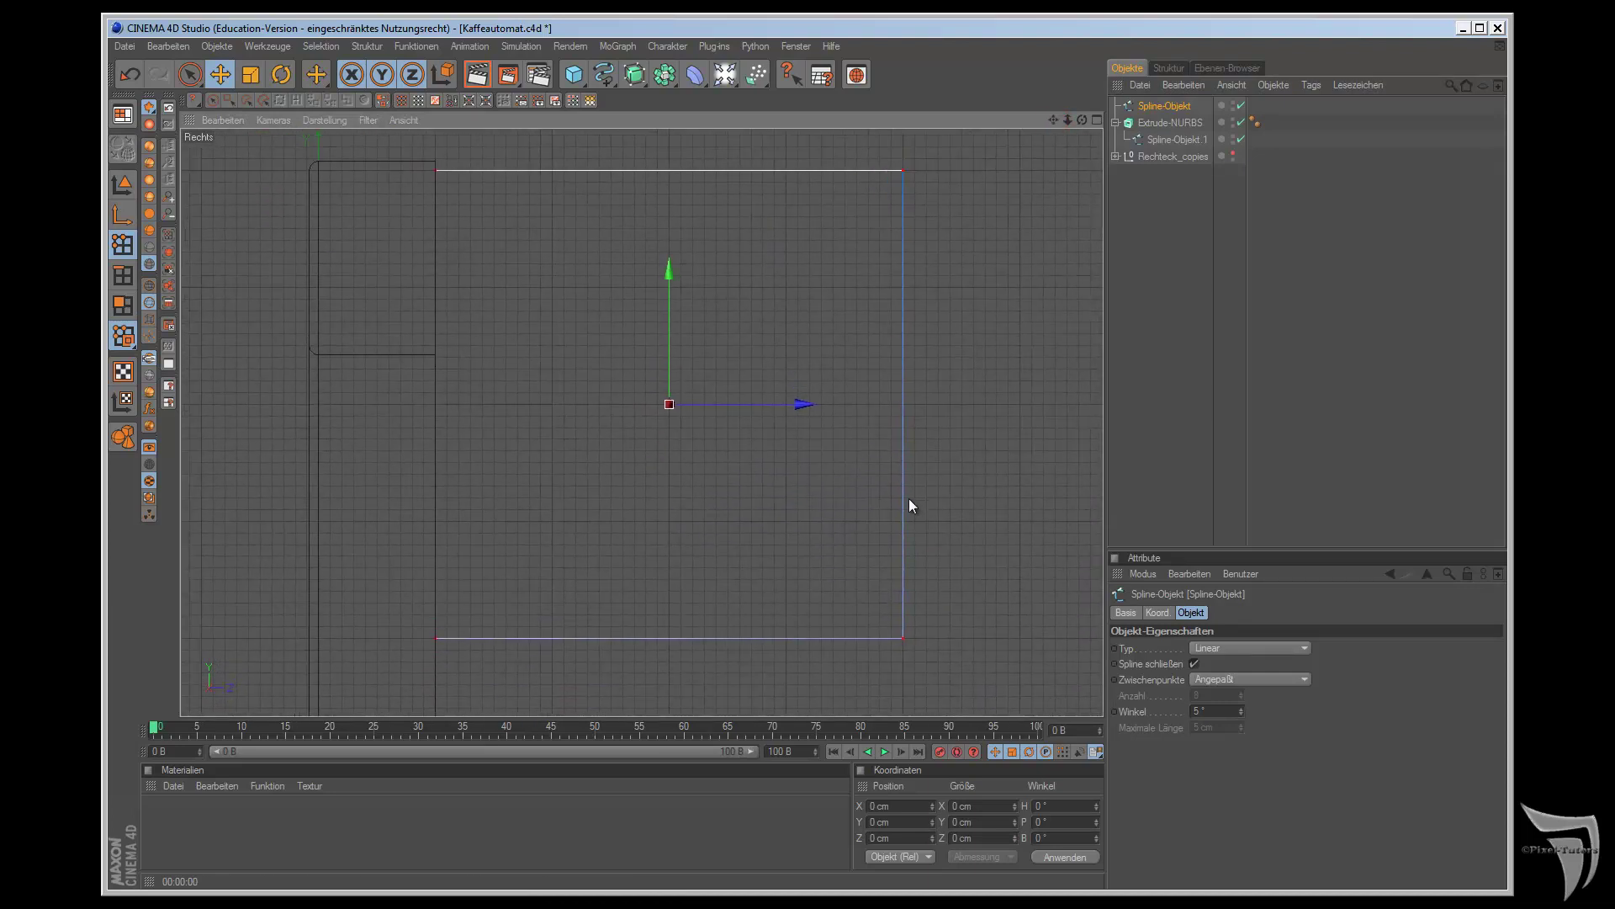
left_click_drag(669, 261, 669, 237)
key("ctrl+z")
key("ctrl+z")
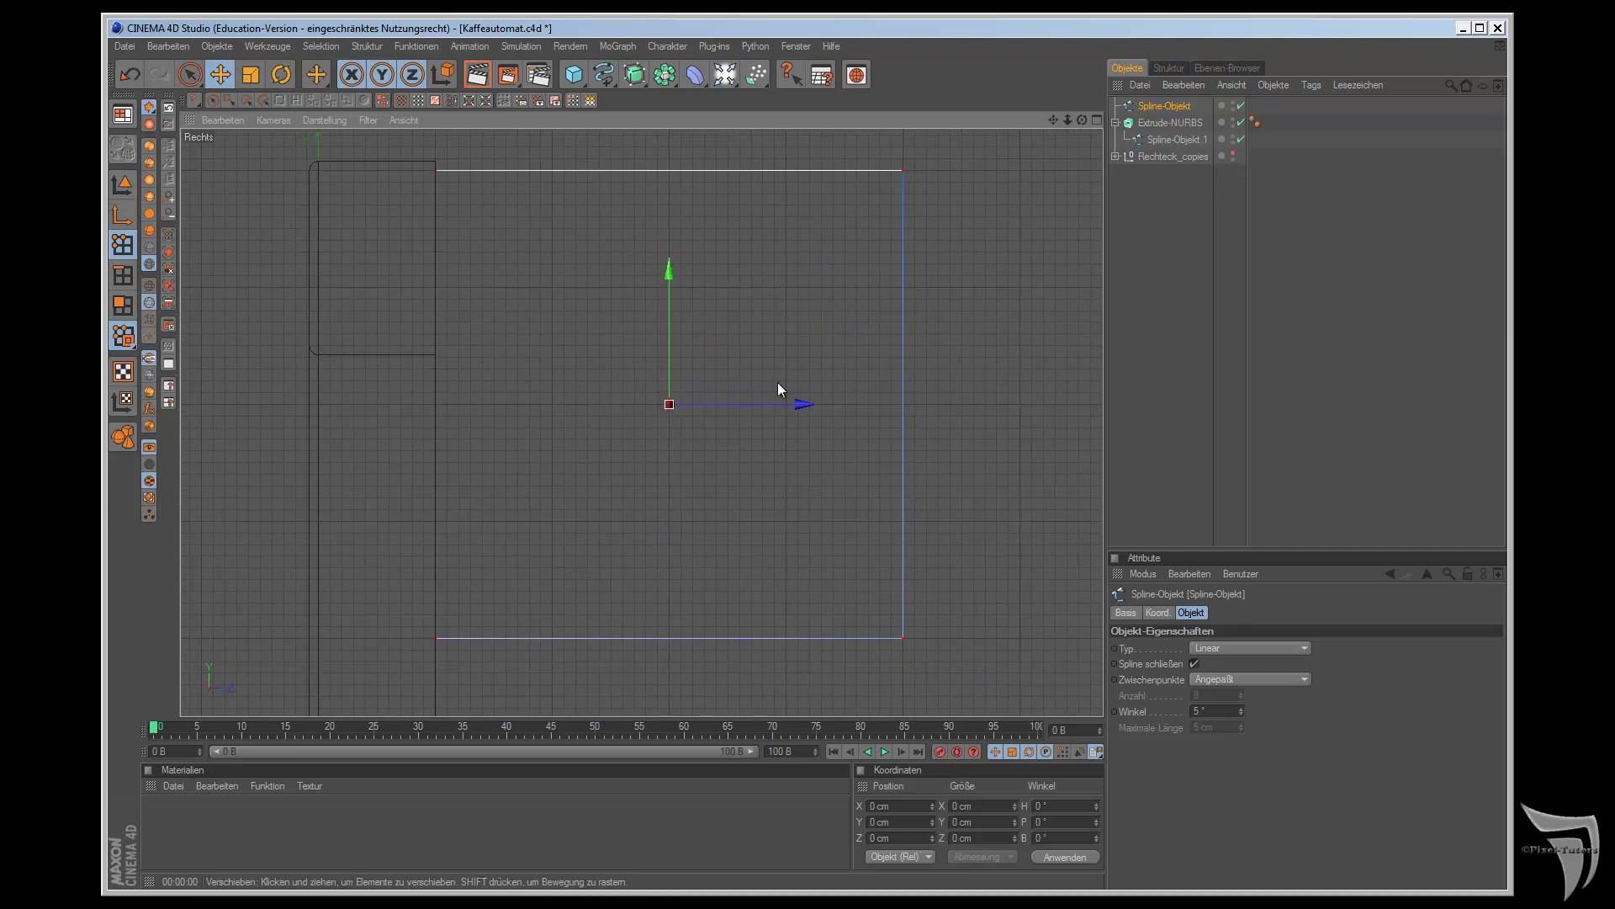
- Move the whole spline square above the panel and sideways to Z 20 cm
left_click(133, 188)
left_click_drag(673, 271, 673, 259)
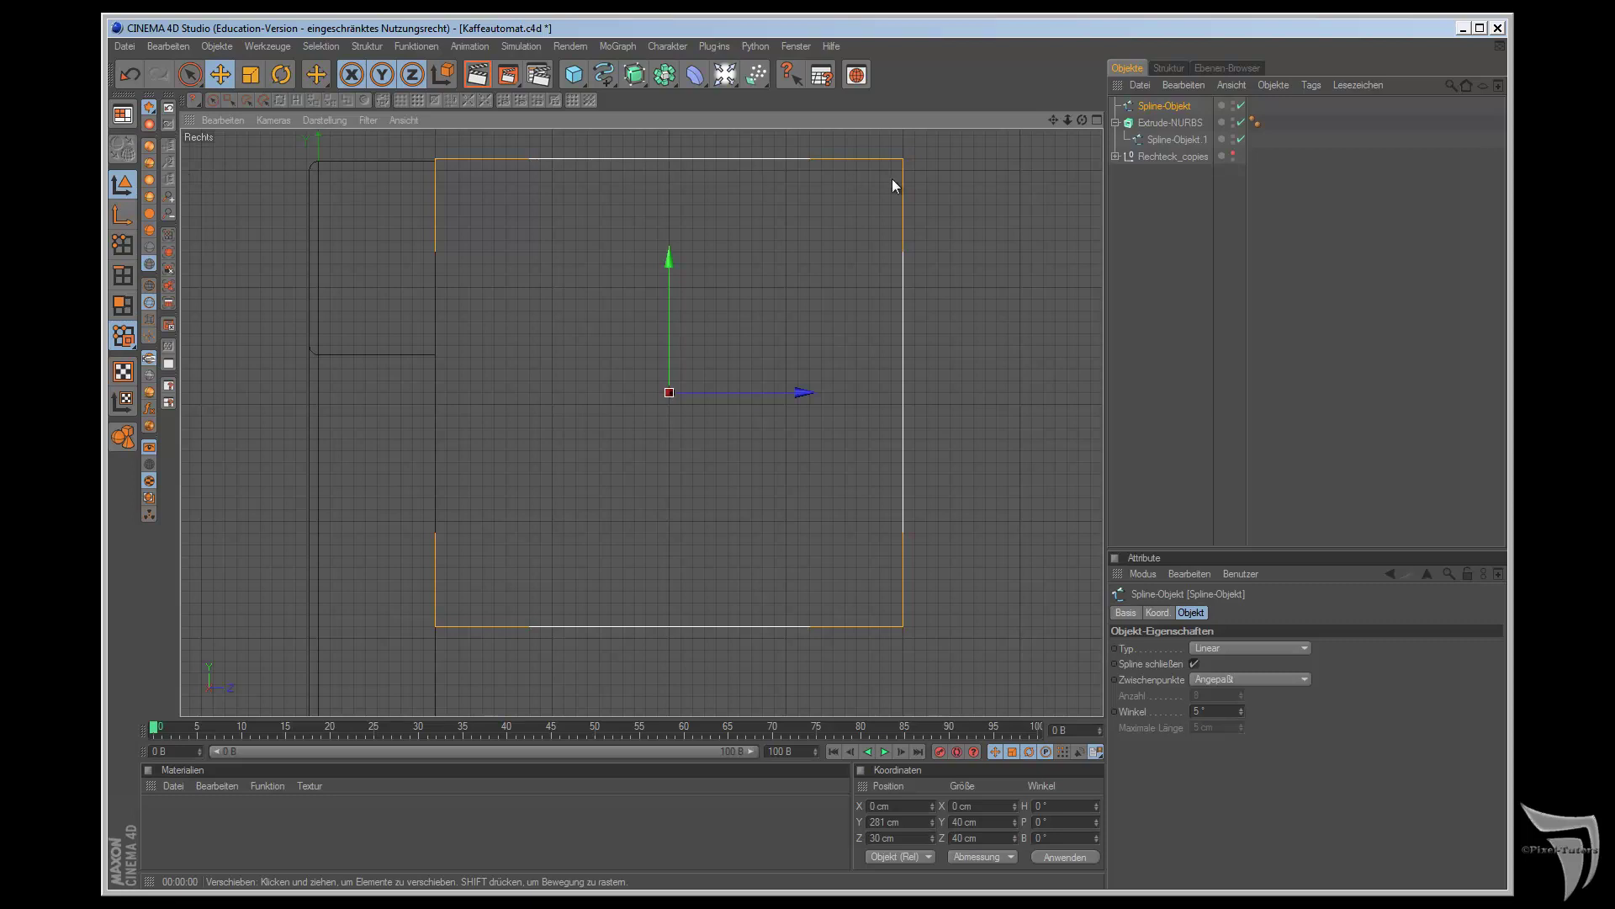
key("h")
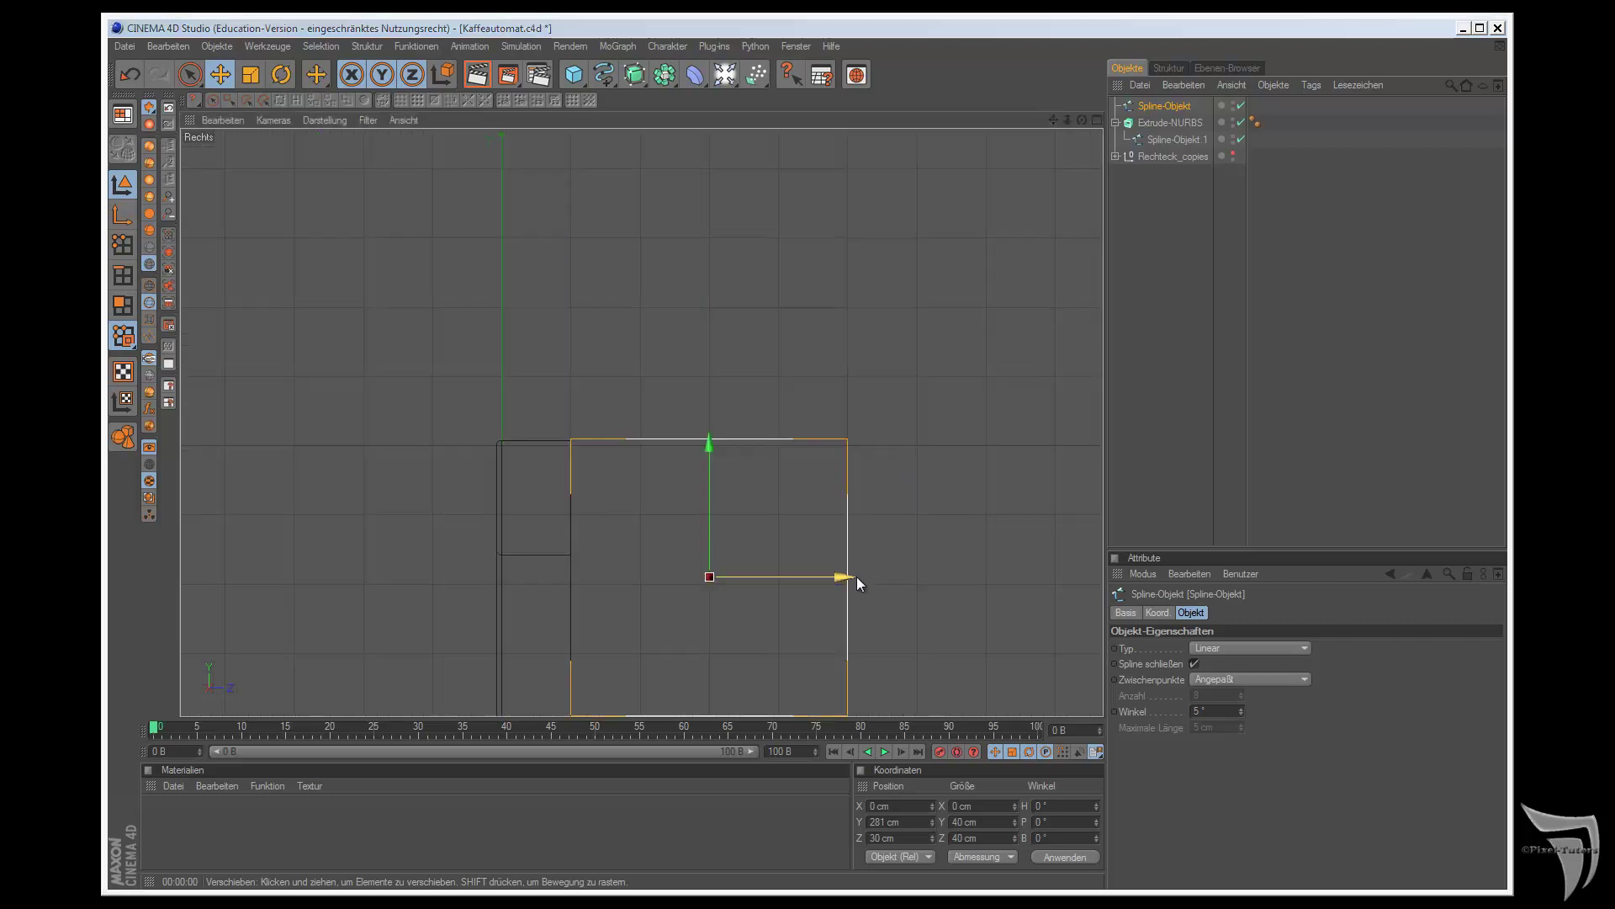
left_click_drag(710, 441, 909, 500)
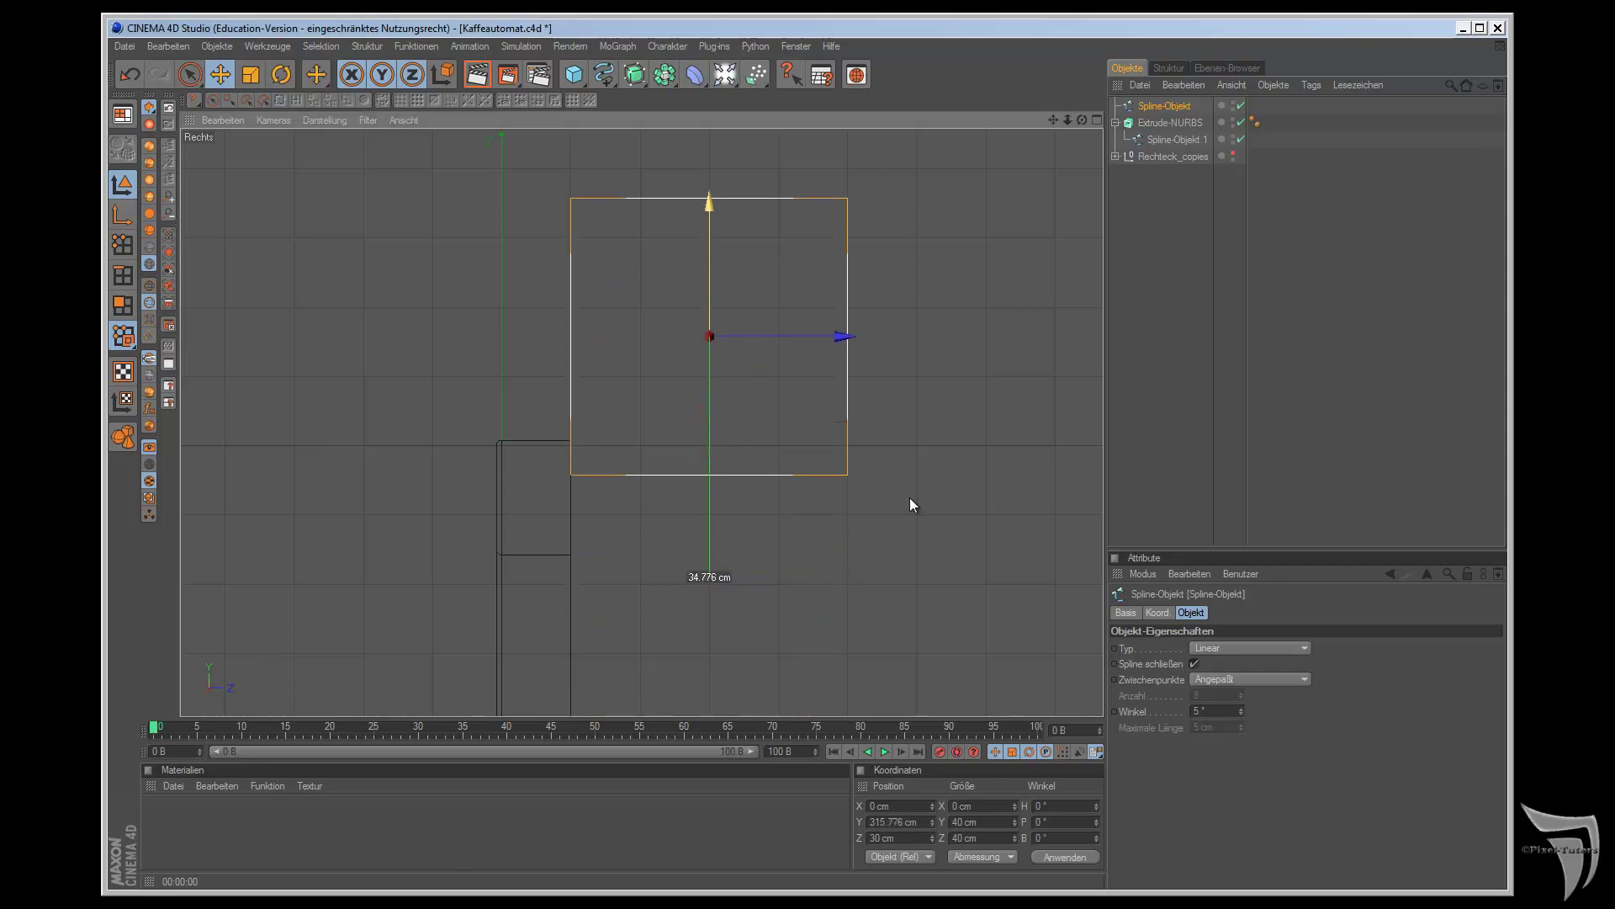
left_click_drag(844, 307, 766, 307)
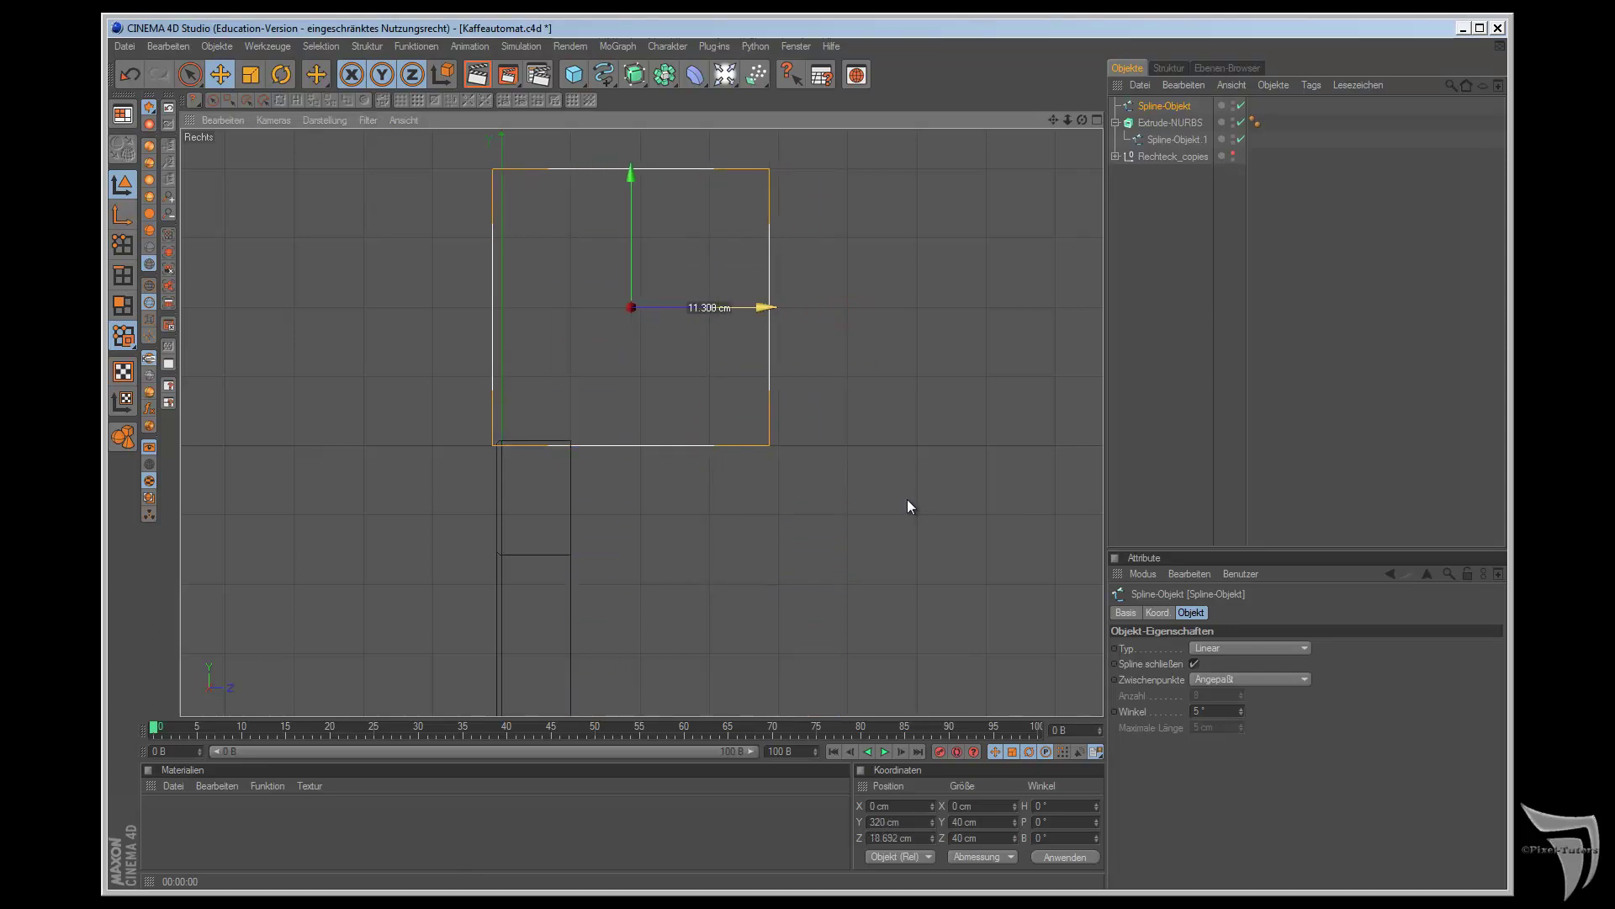
left_click_drag(908, 500, 910, 499, "shift")
- Select the Spline-Objekt and undo its last two moves
left_click_drag(1052, 120, 907, 508)
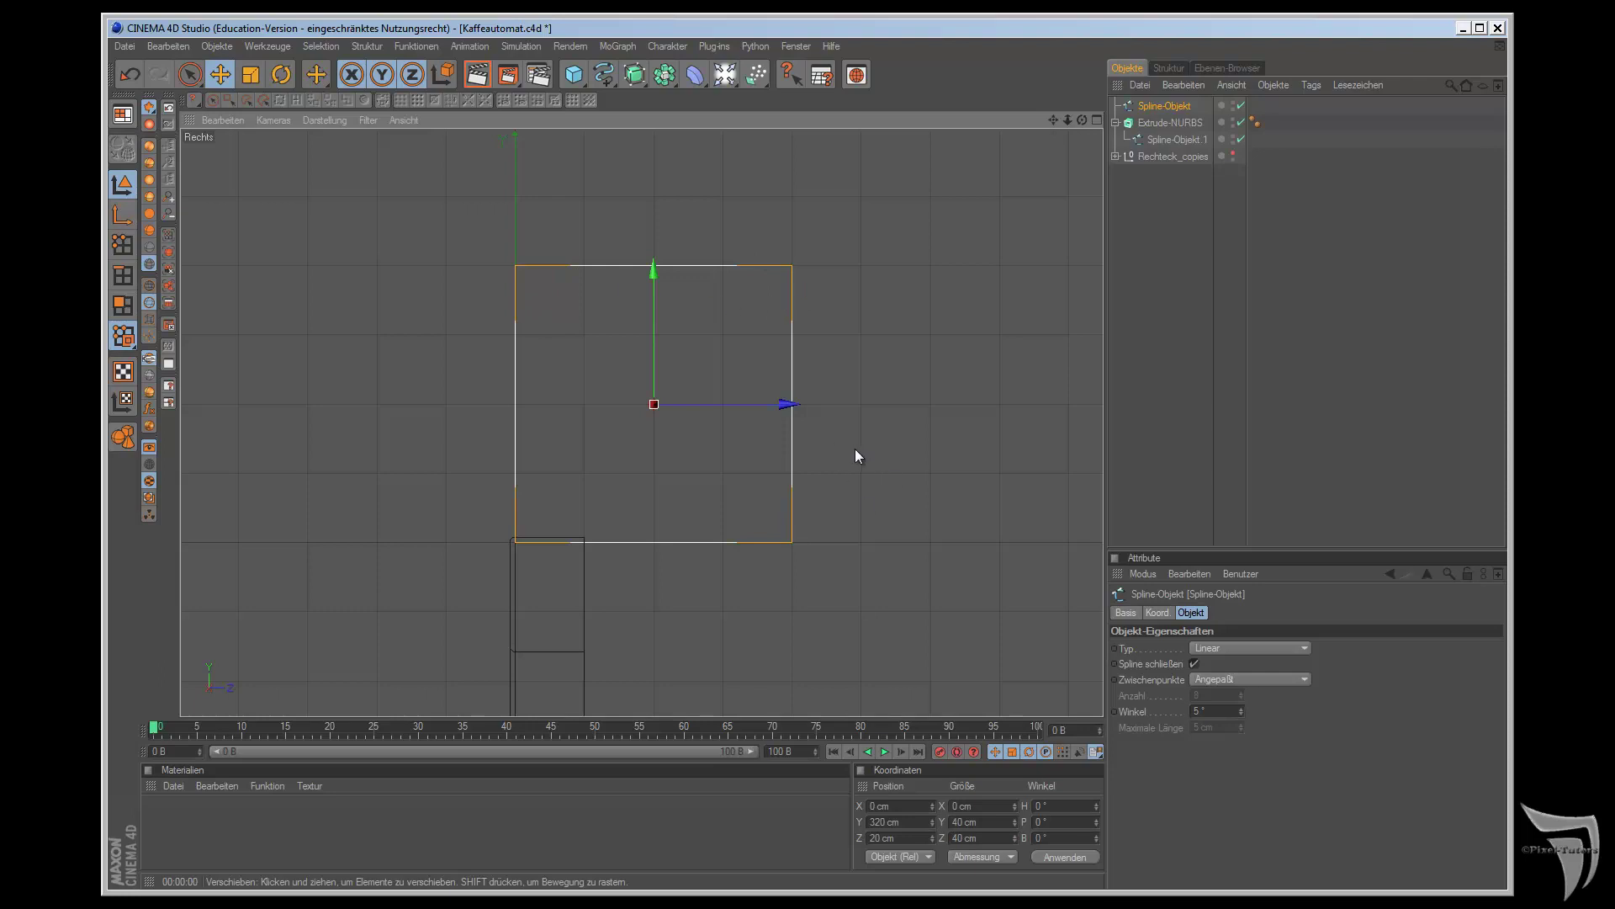
left_click(1166, 117)
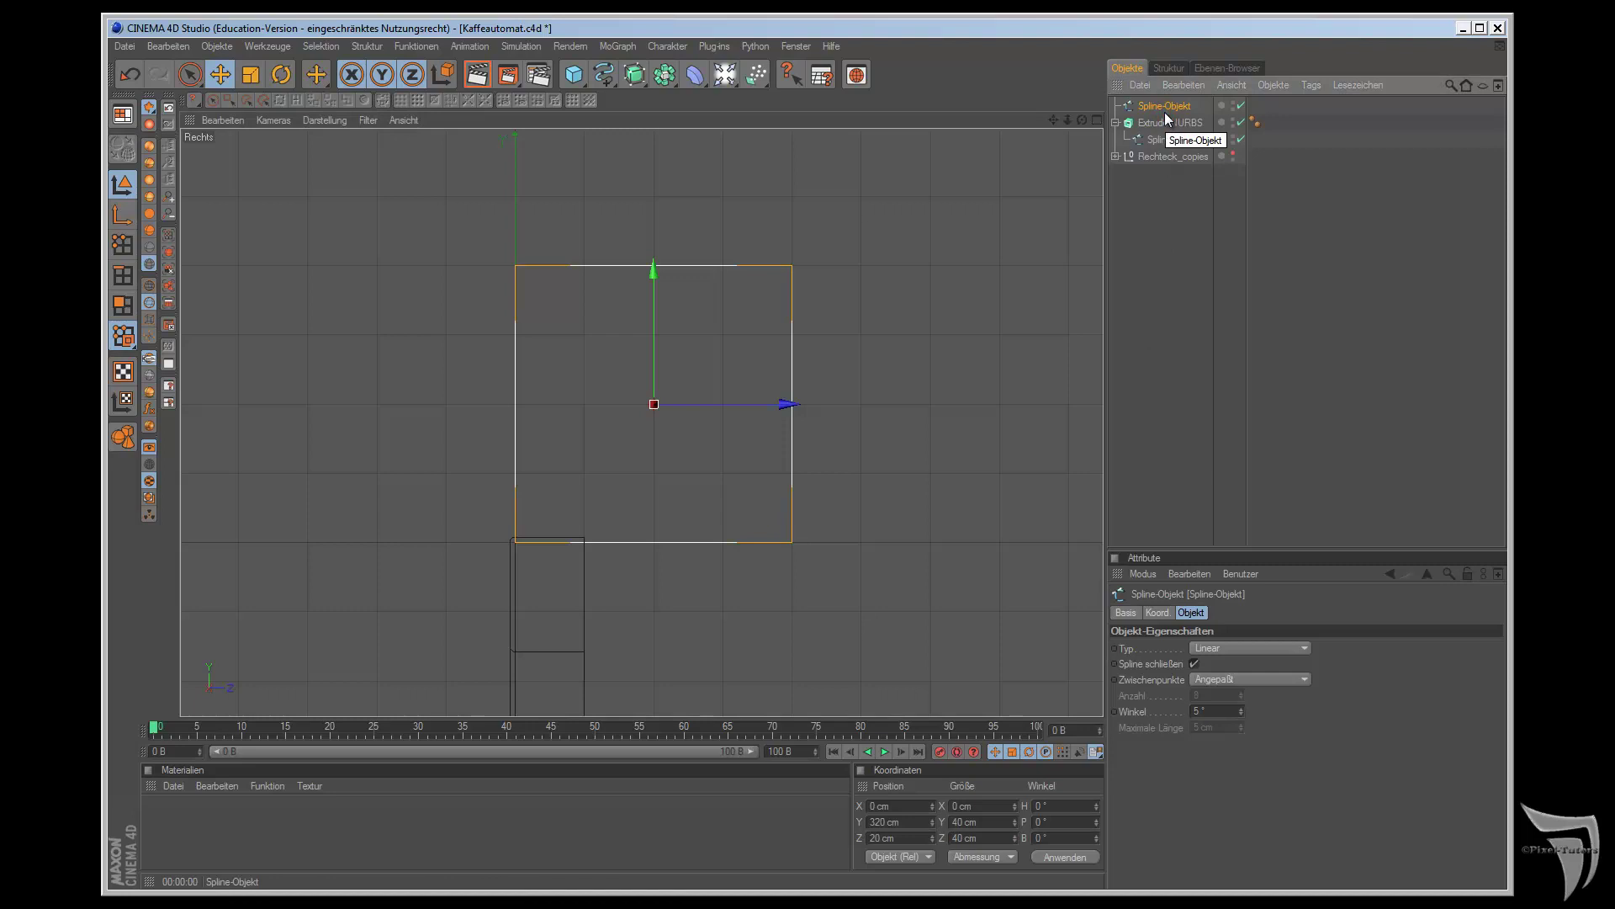
key("ctrl+z")
key("ctrl+z")
key("ctrl+z")
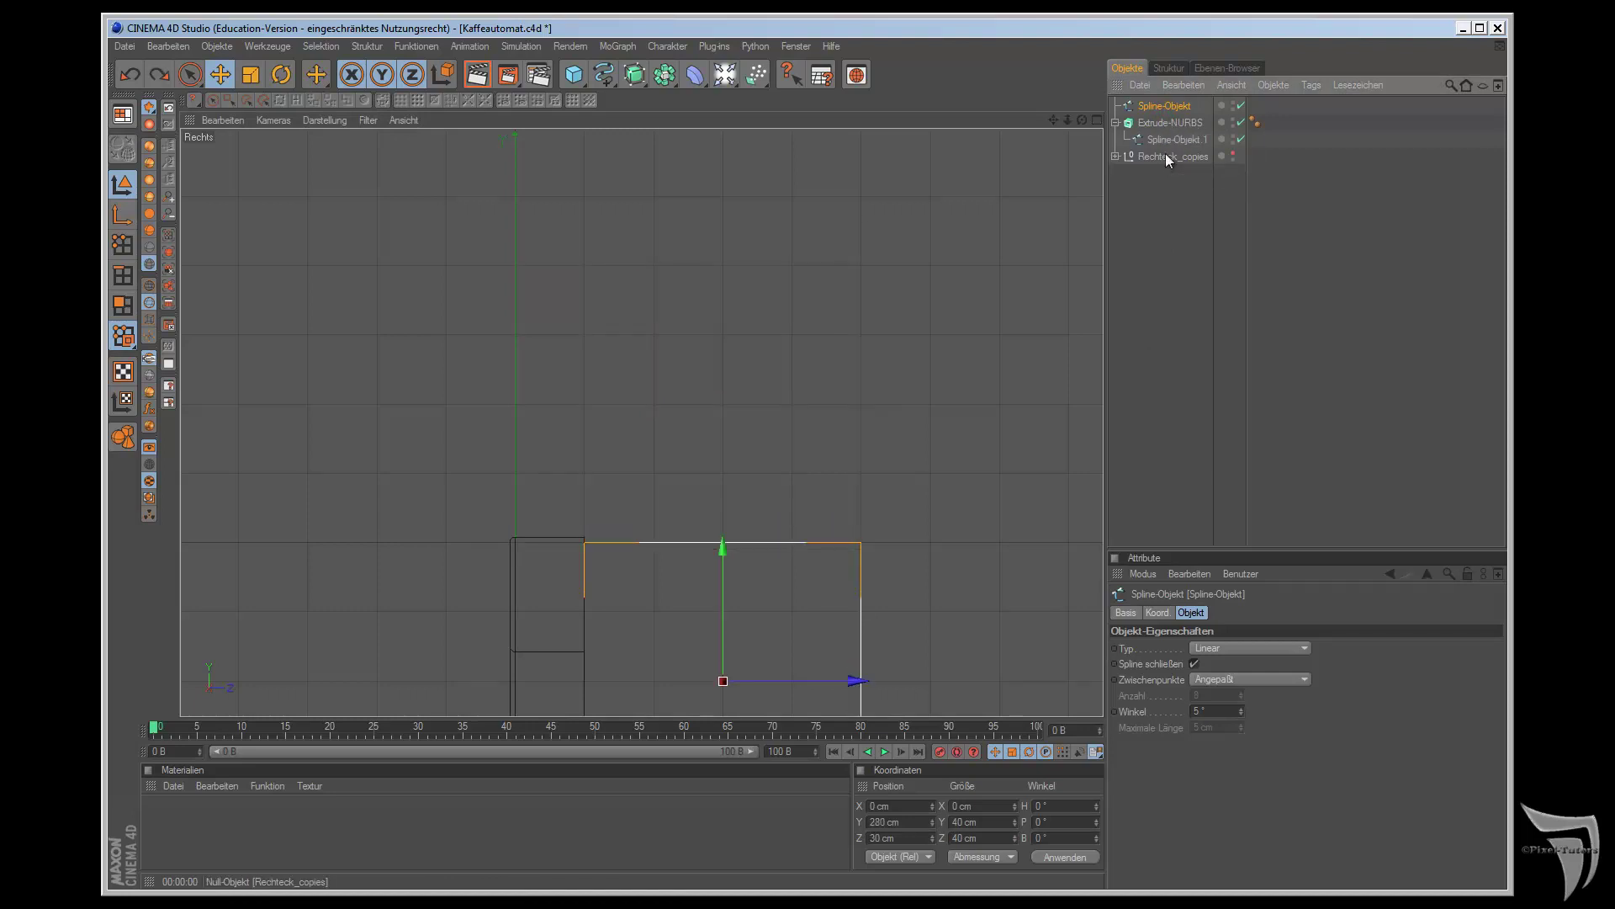
key("ctrl+z")
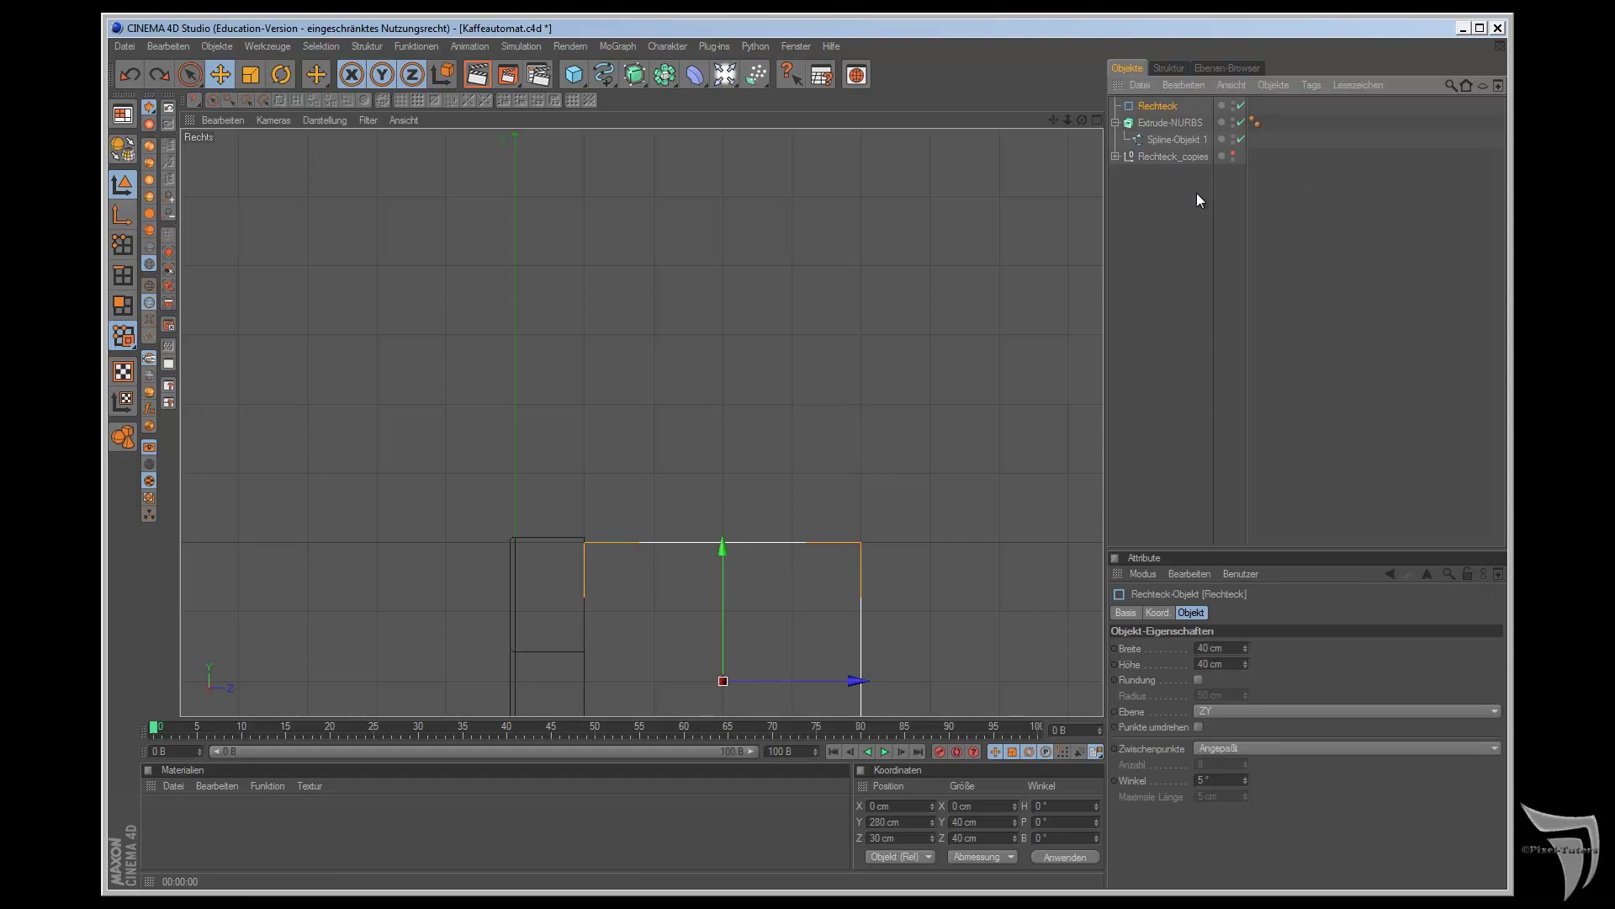
- Give the Rechteck 1 cm rounded corners and shift it 10 cm along Z to 20 cm
key("c")
key("ctrl+z")
left_click(1198, 679)
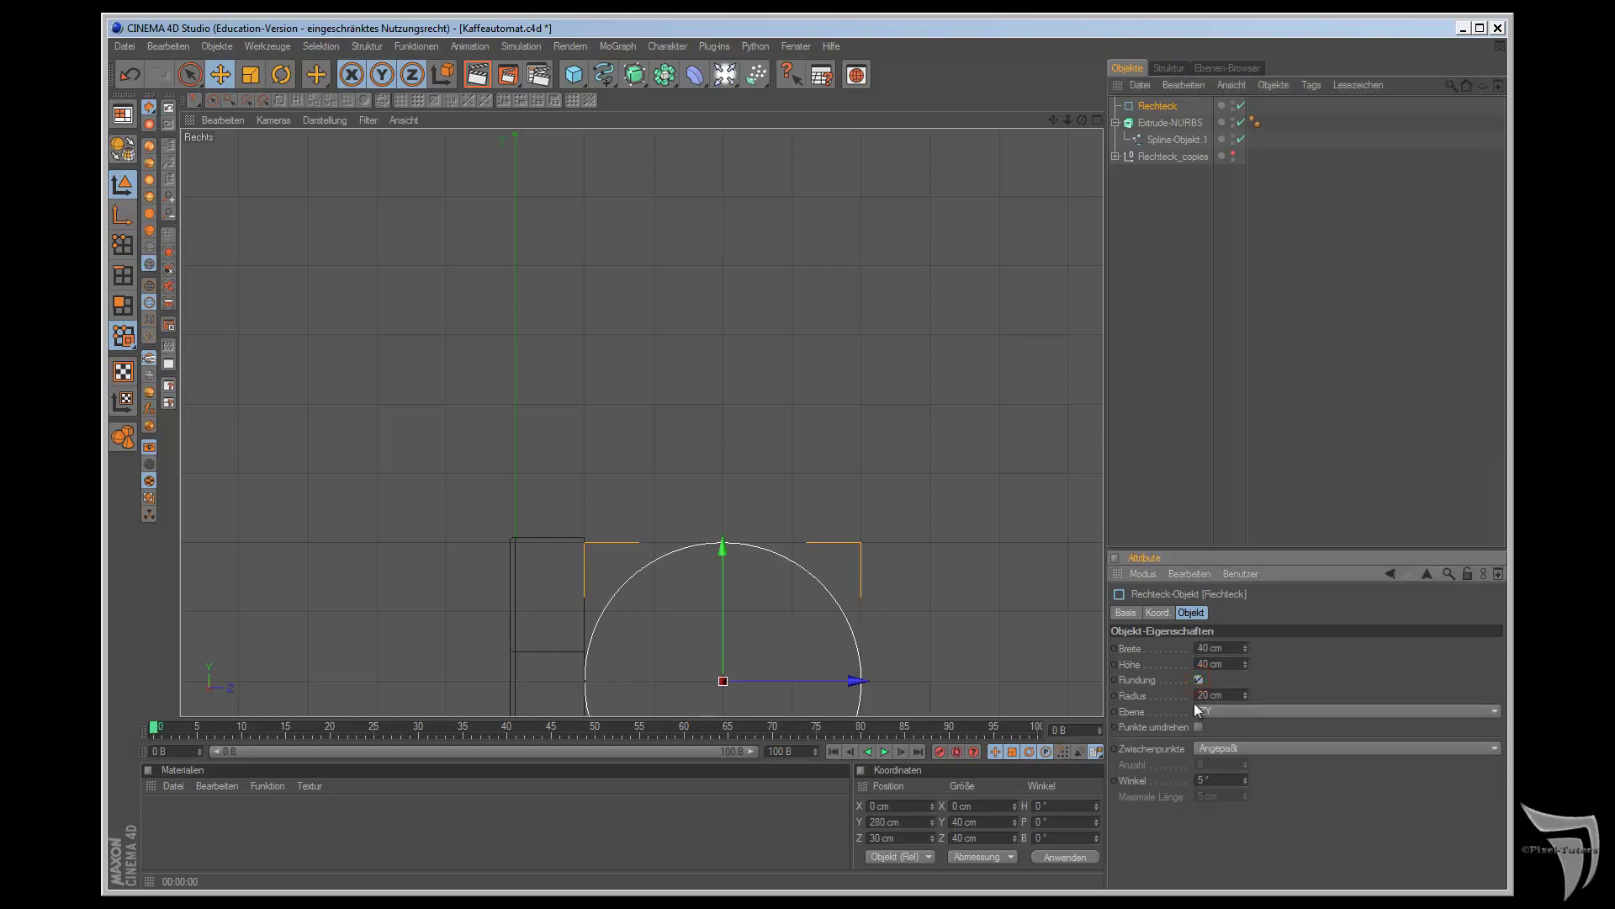
double_click(1208, 696)
type("1")
key("Return")
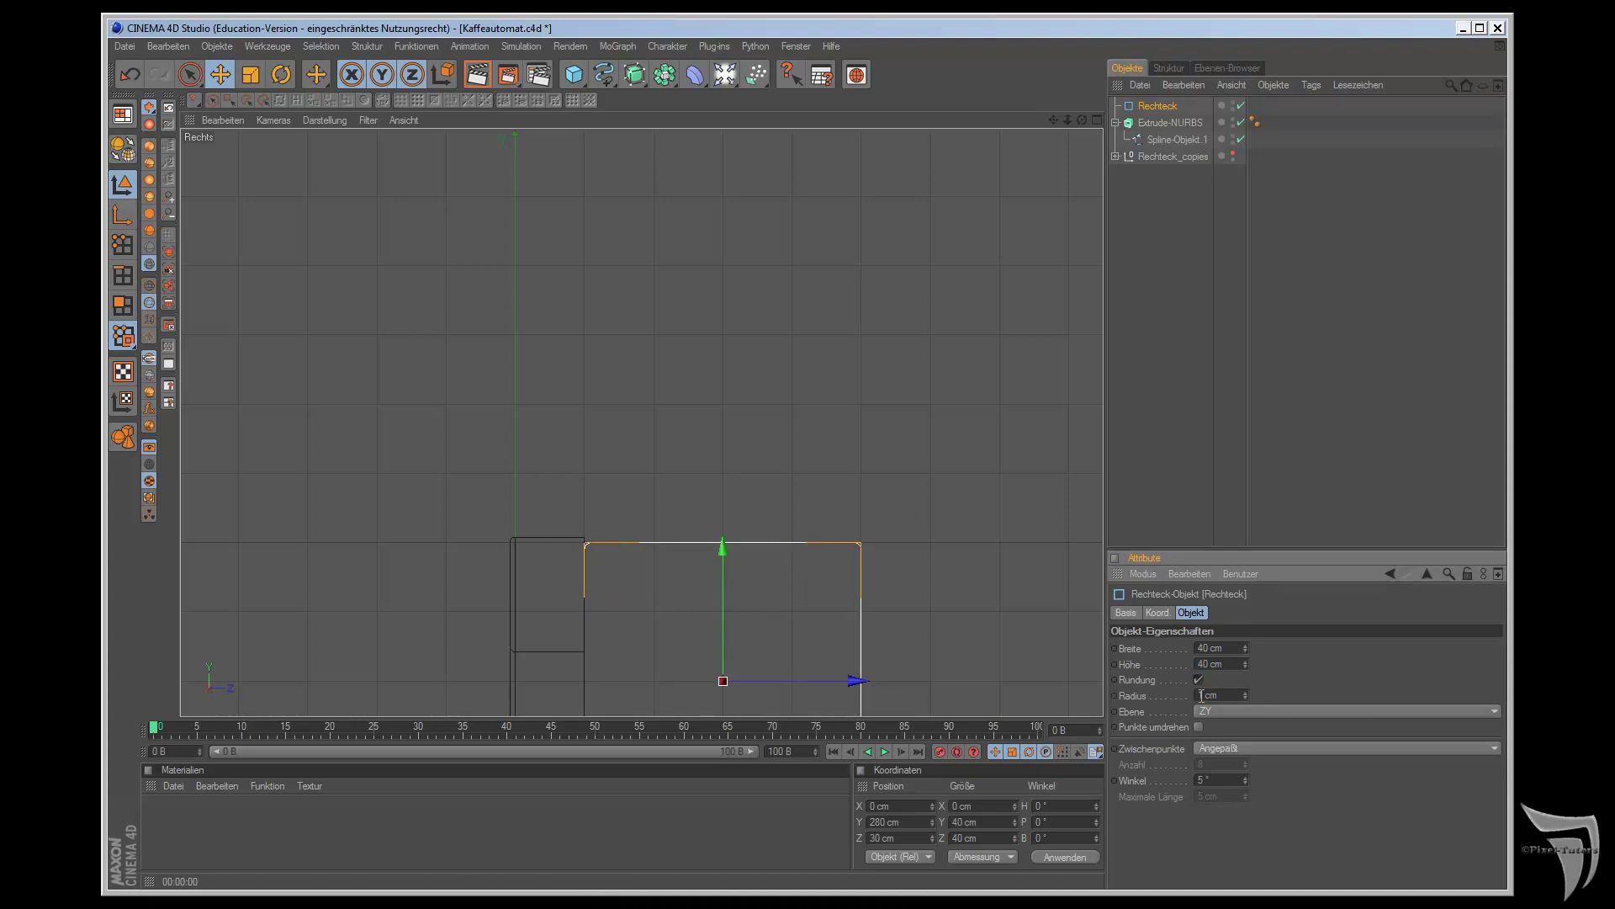
left_click_drag(728, 548, 909, 508)
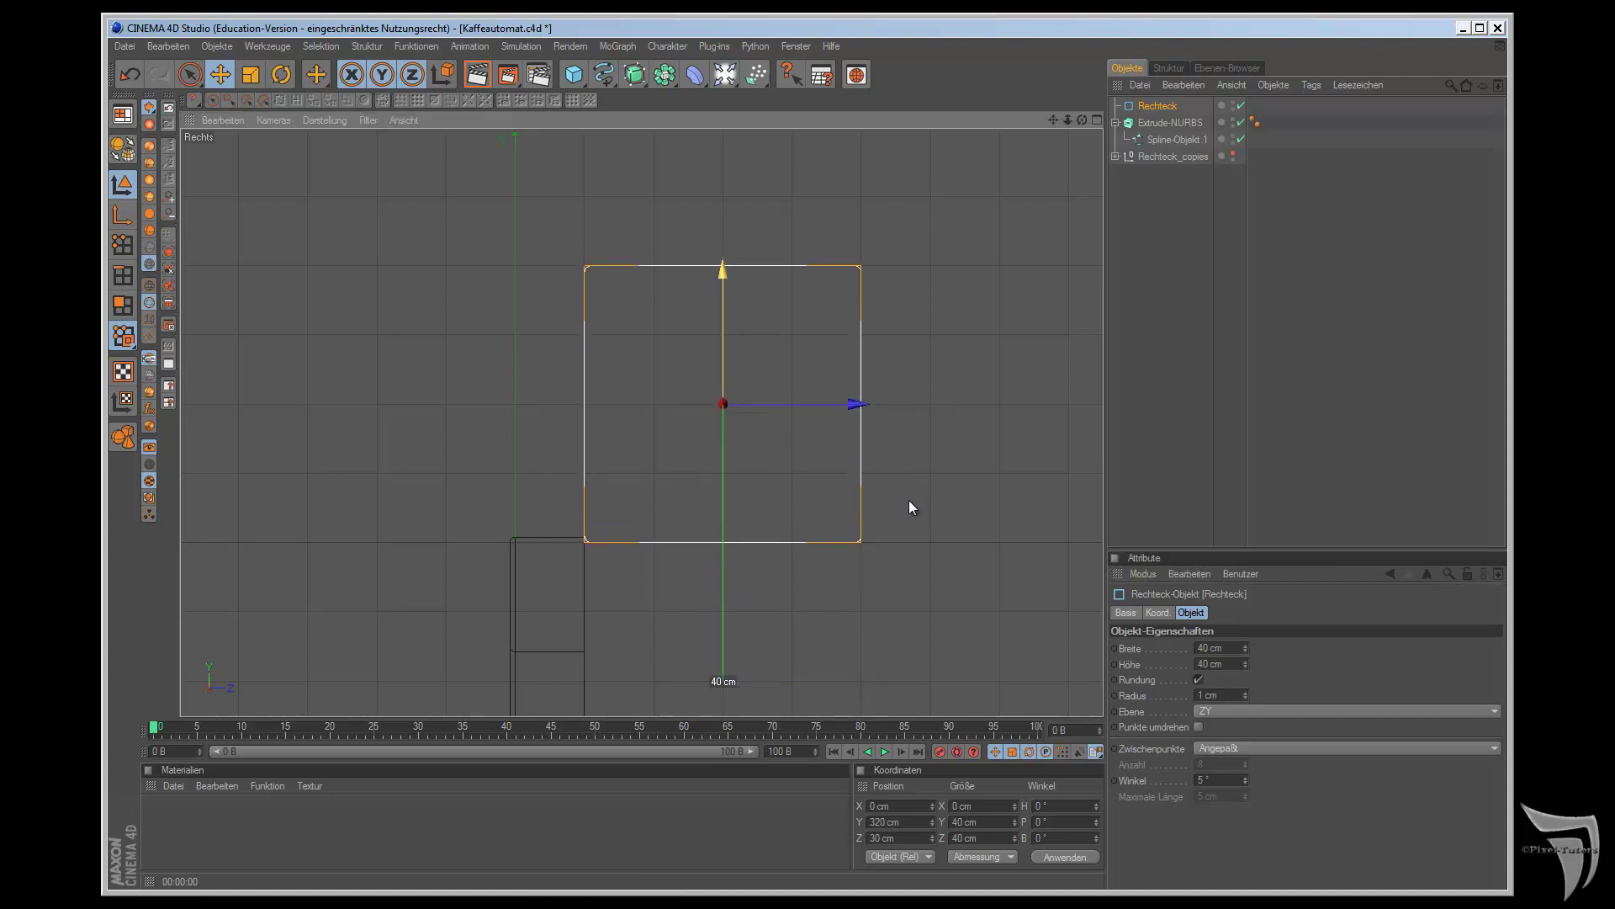
left_click_drag(854, 404, 910, 501)
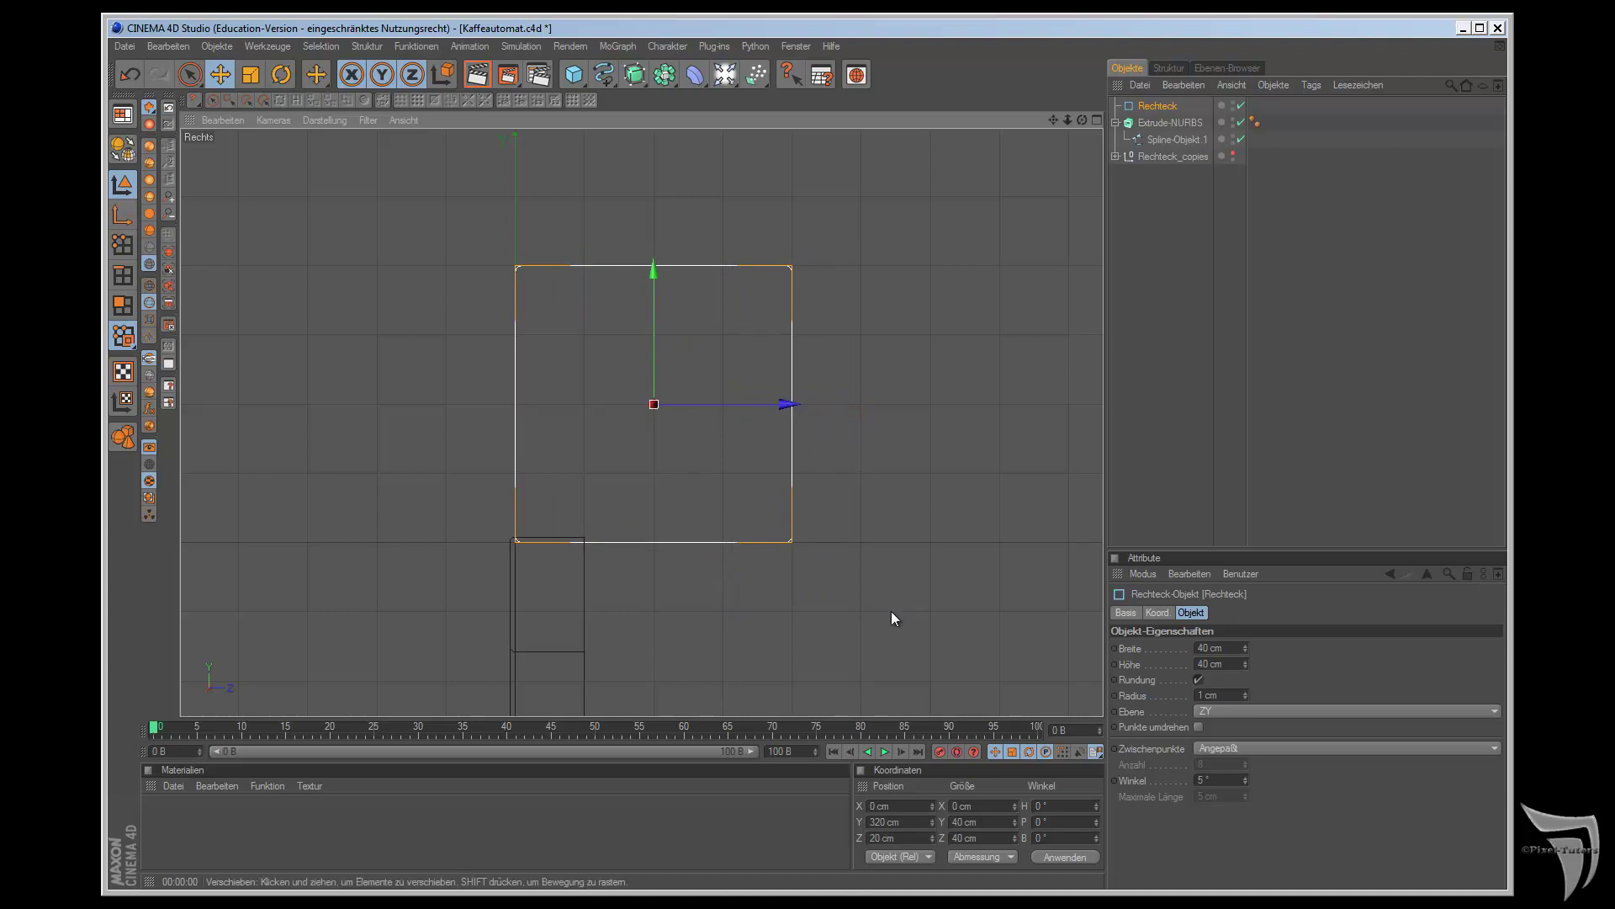
- Convert the rounded rectangle into an editable spline and zoom in on it
left_click(124, 150)
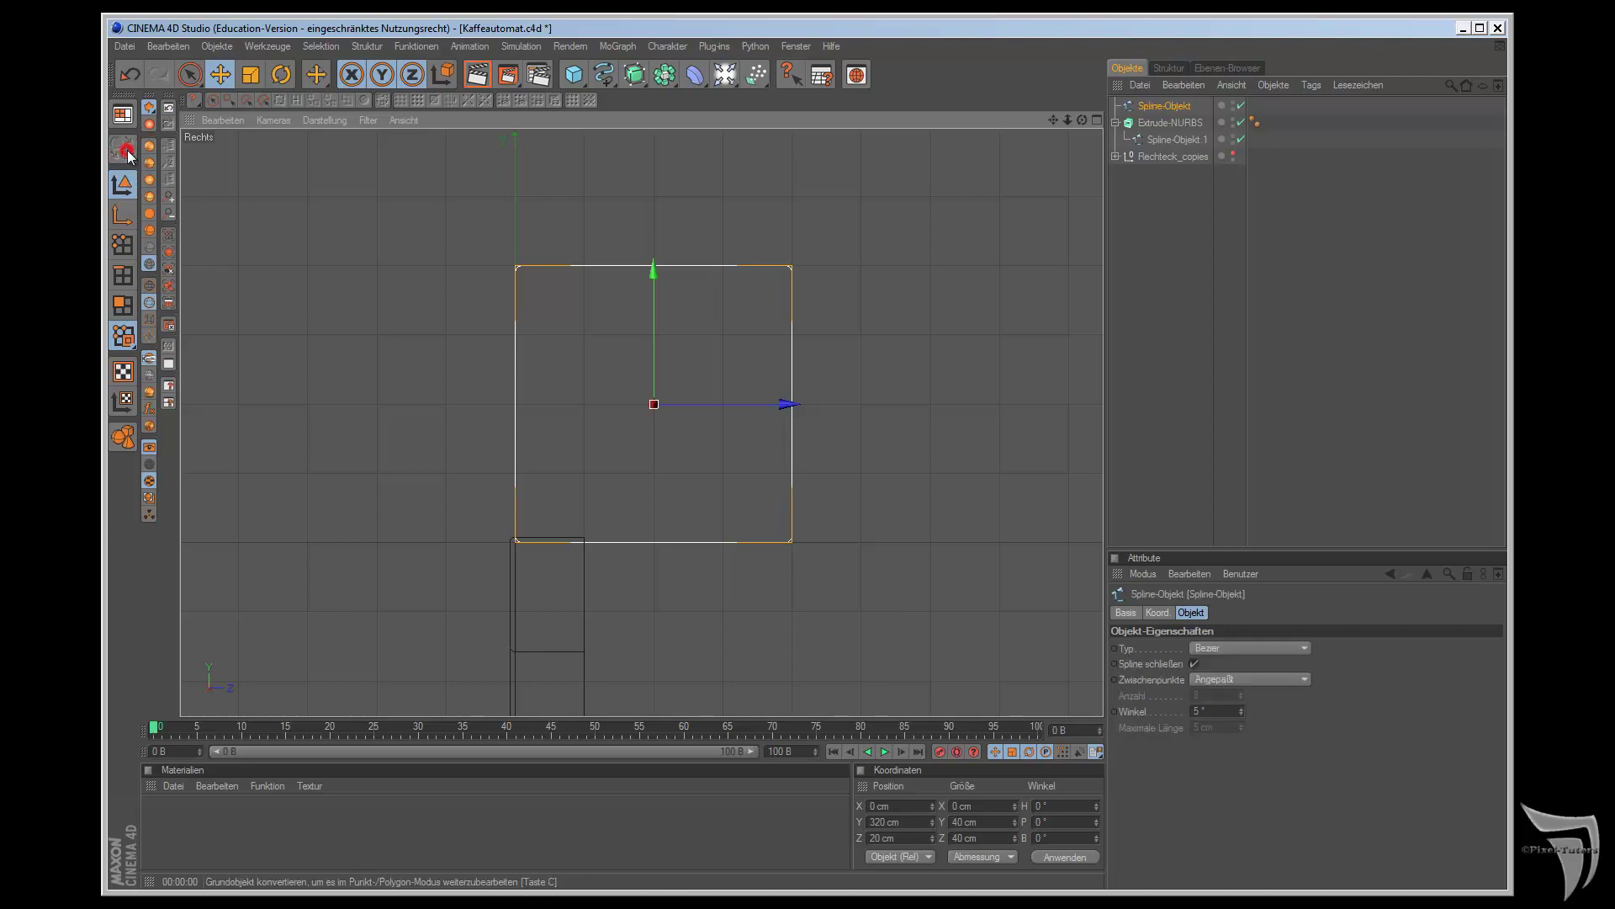
scroll(635, 425, "up", 1)
scroll(634, 429, "up", 2)
scroll(629, 410, "up", 1)
scroll(629, 407, "up", 1)
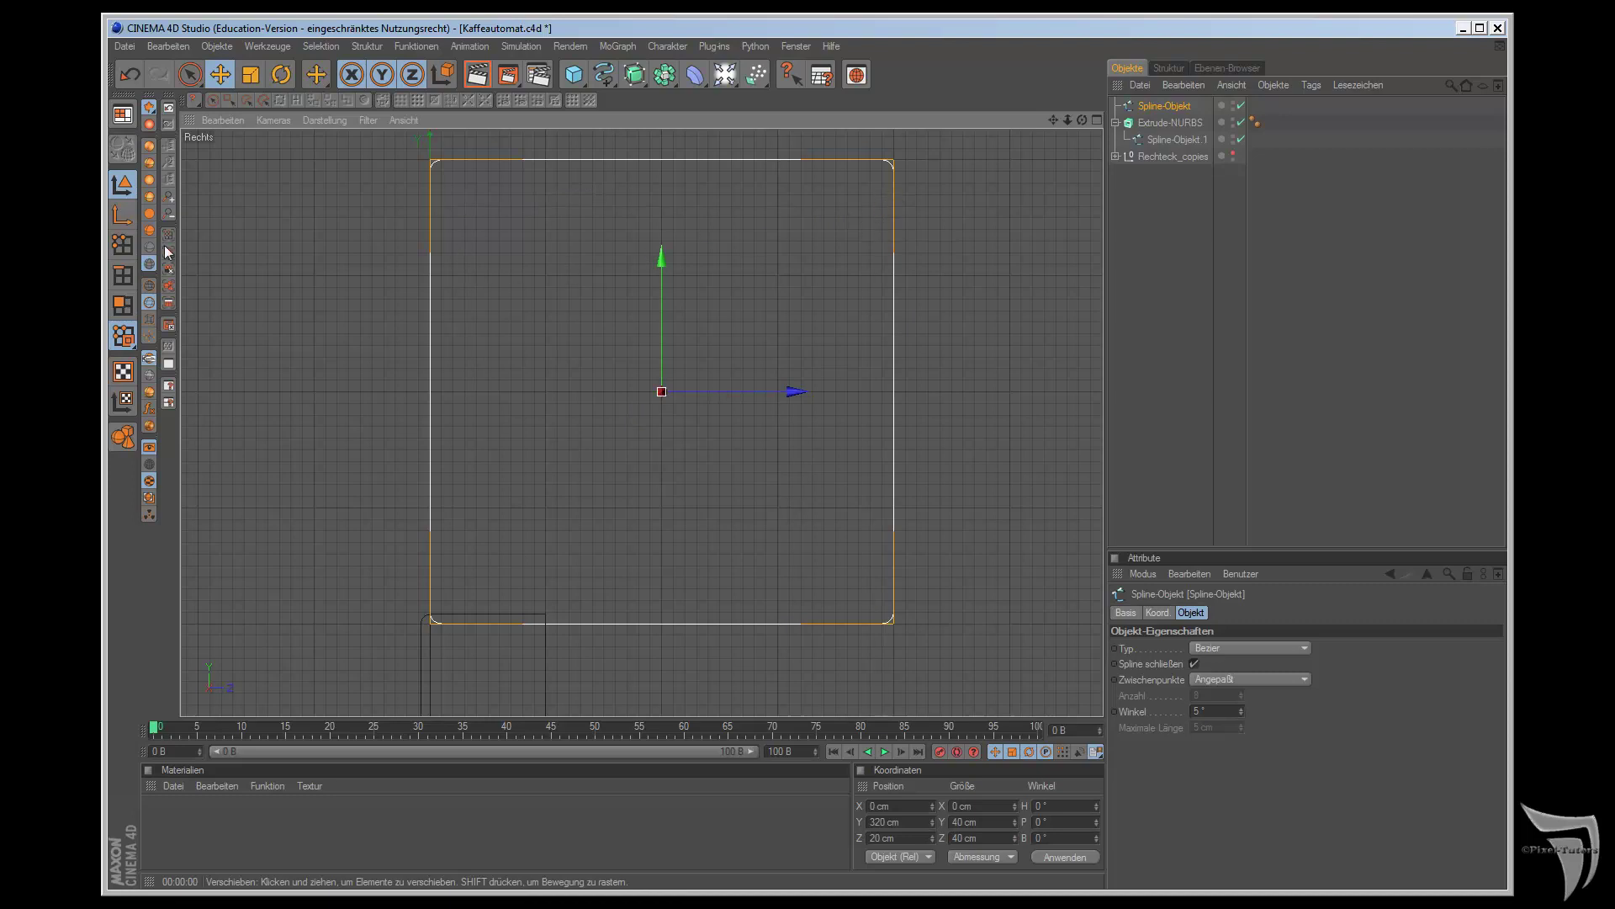
- In Points mode, add a point on the right edge and drag it down to Y −7.793 cm
left_click(122, 244)
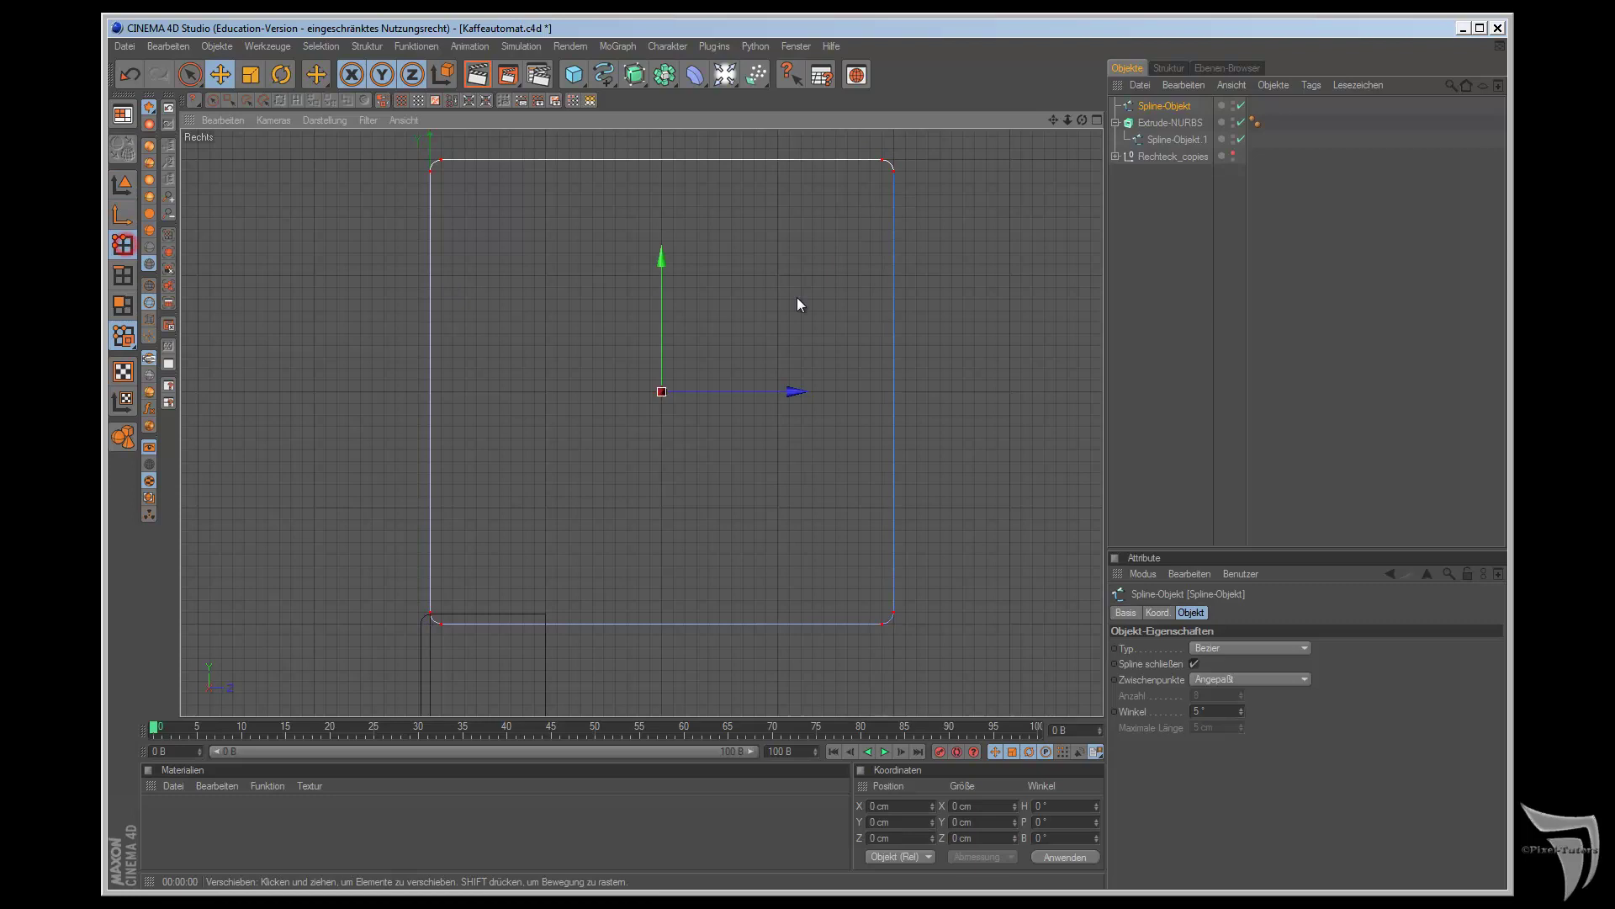
left_click(894, 184, "ctrl")
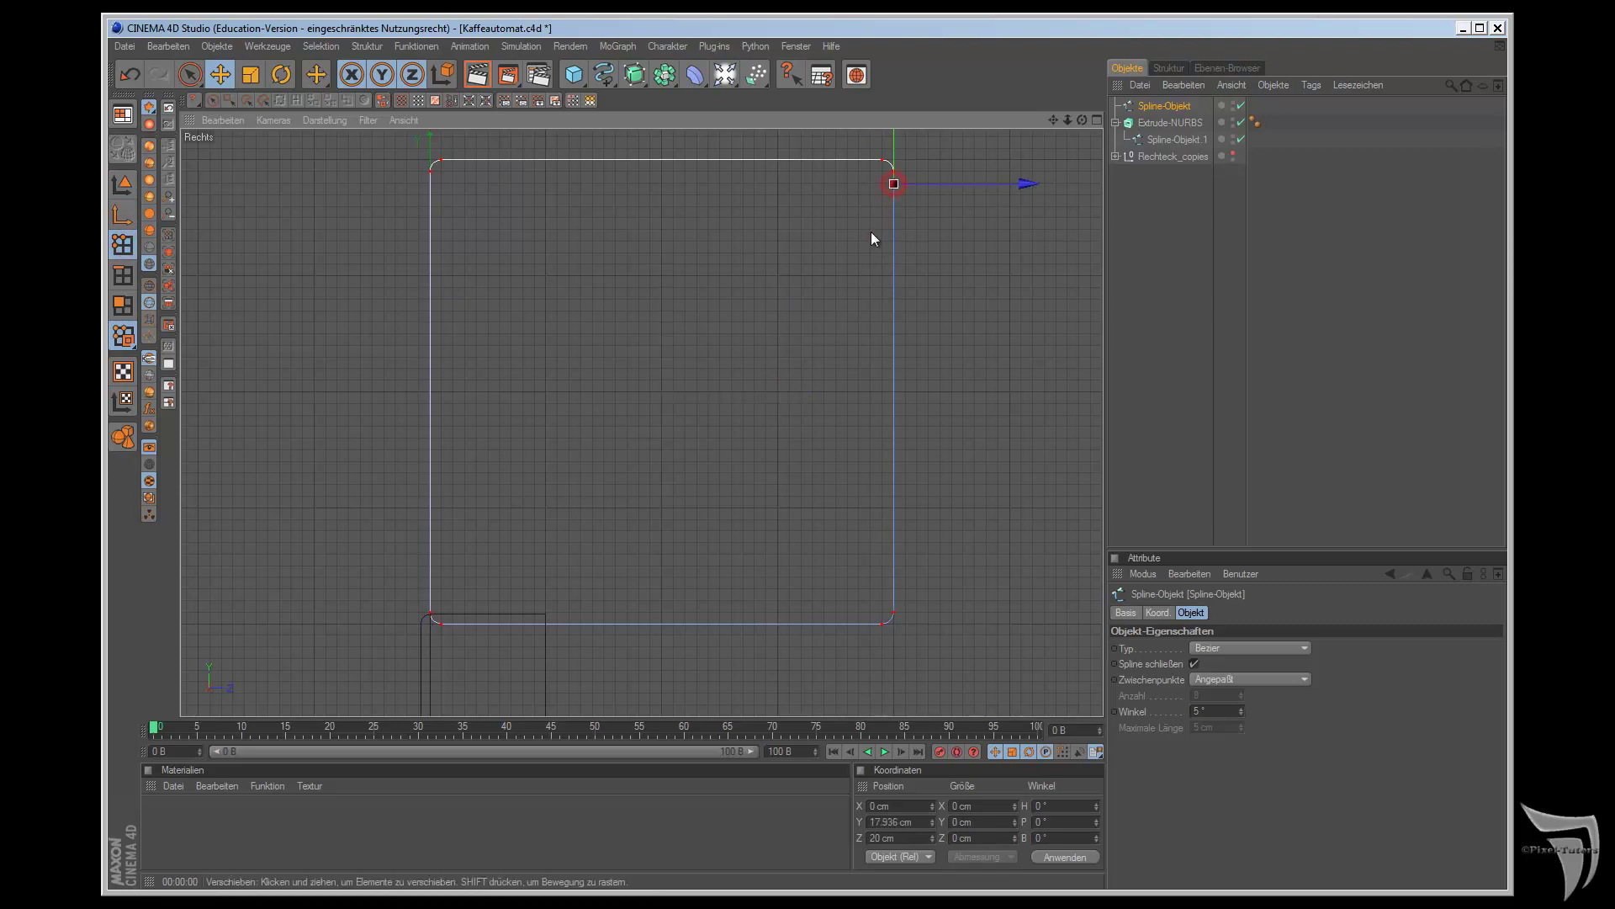
left_click_drag(896, 257, 895, 421)
left_click_drag(897, 491, 896, 629)
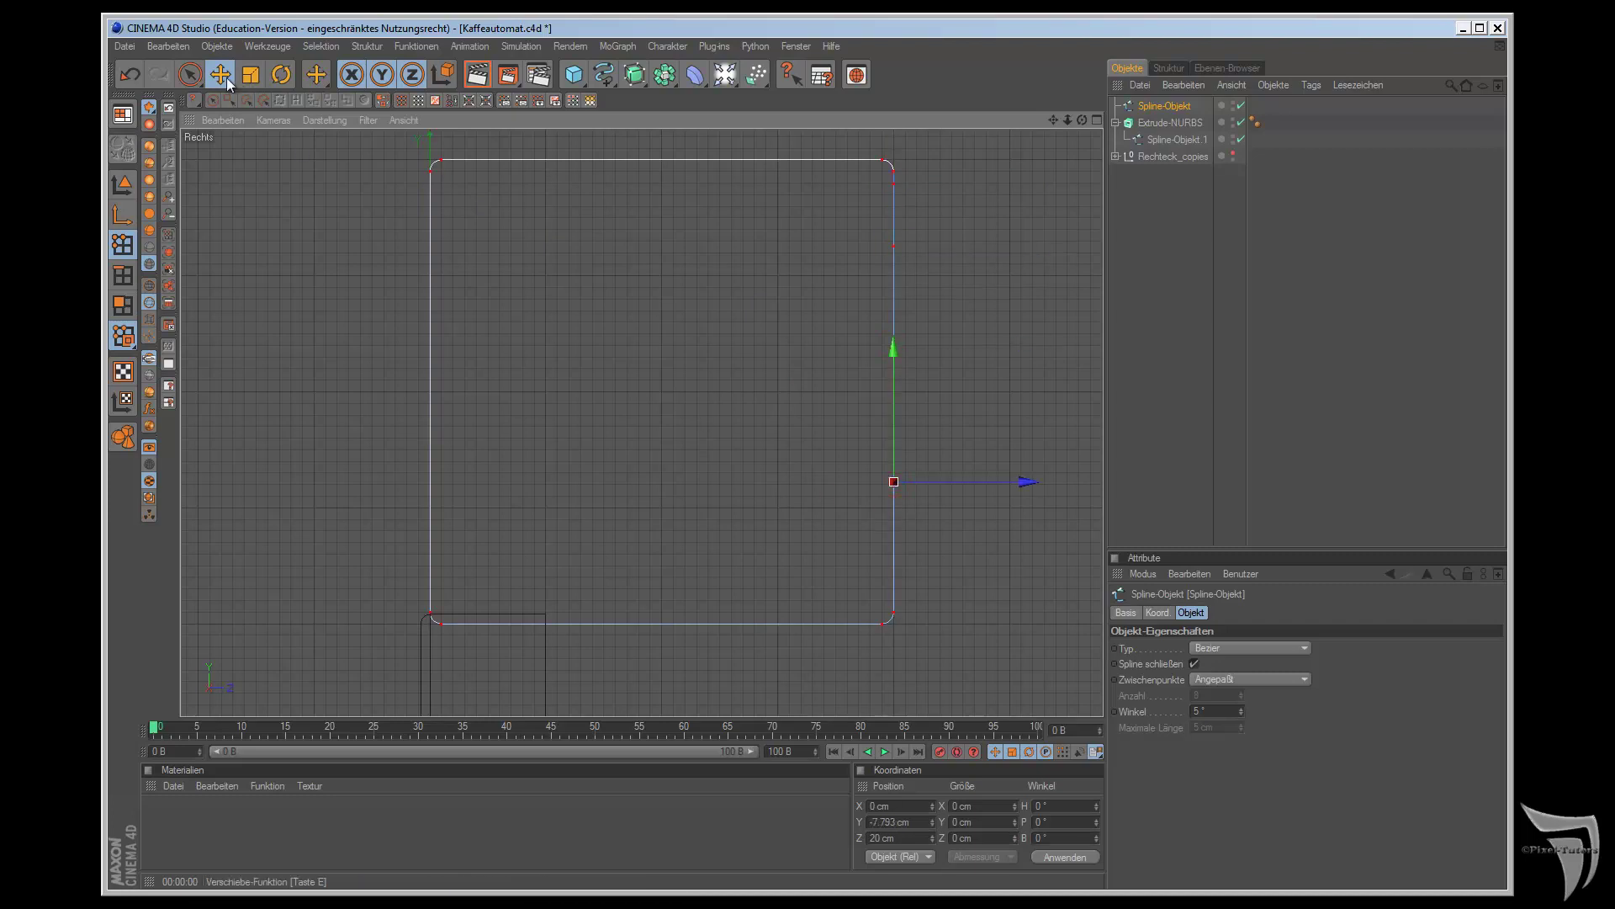
left_click(222, 76)
- Move the upper right-edge point just below the top corner, across left, and up to Y 18 cm
left_click_drag(894, 481, 894, 187)
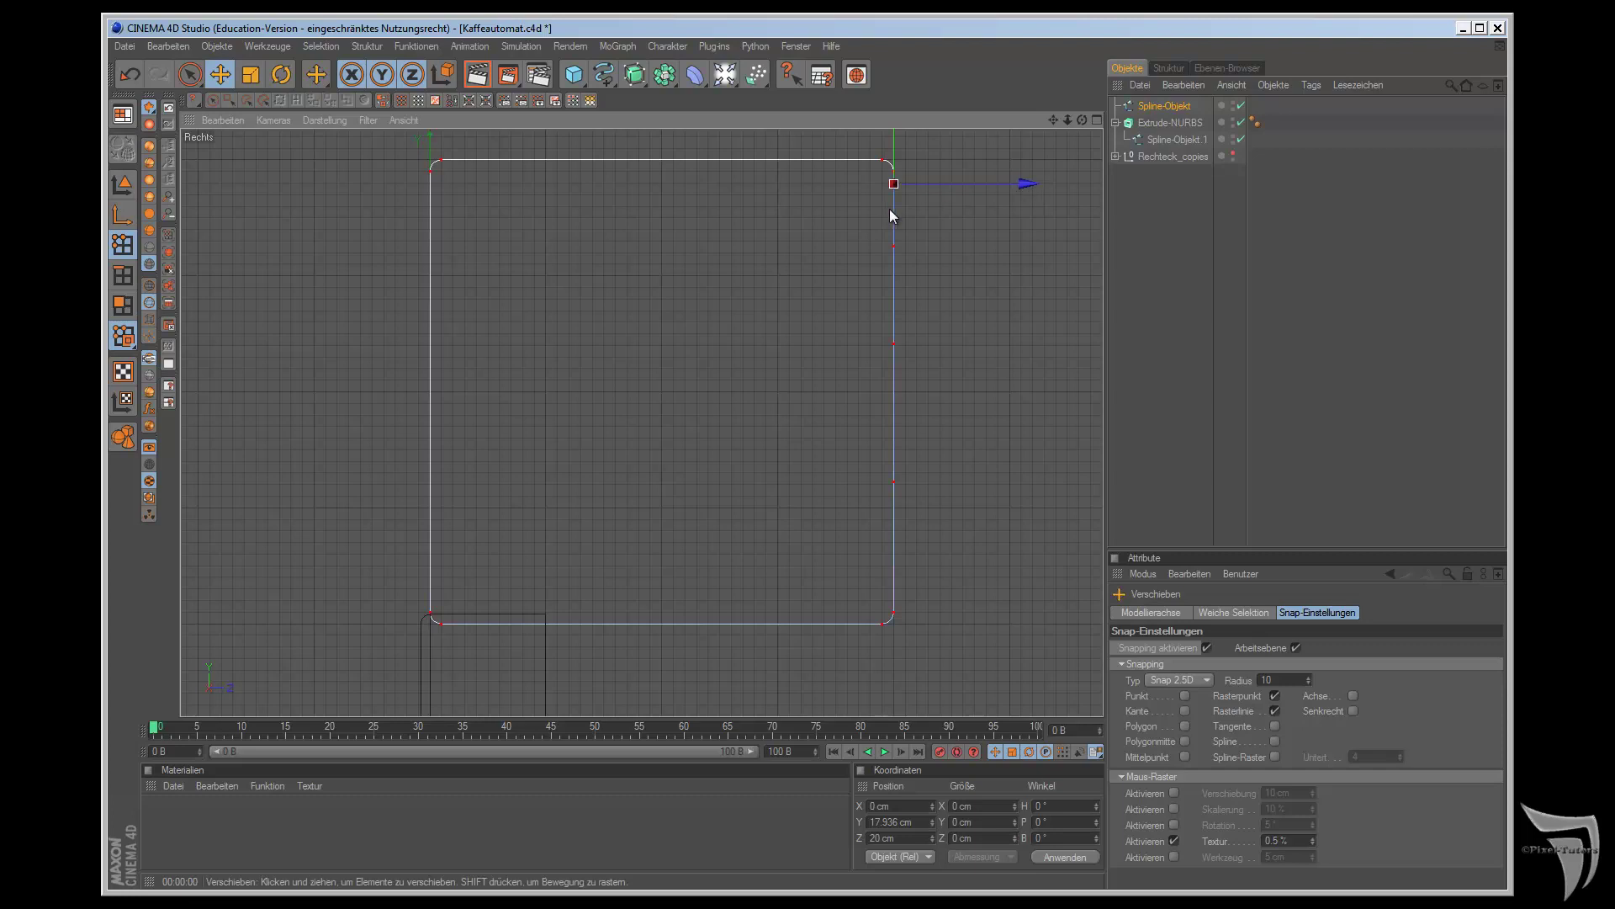
left_click_drag(893, 184, 894, 209)
left_click_drag(1029, 208, 588, 206)
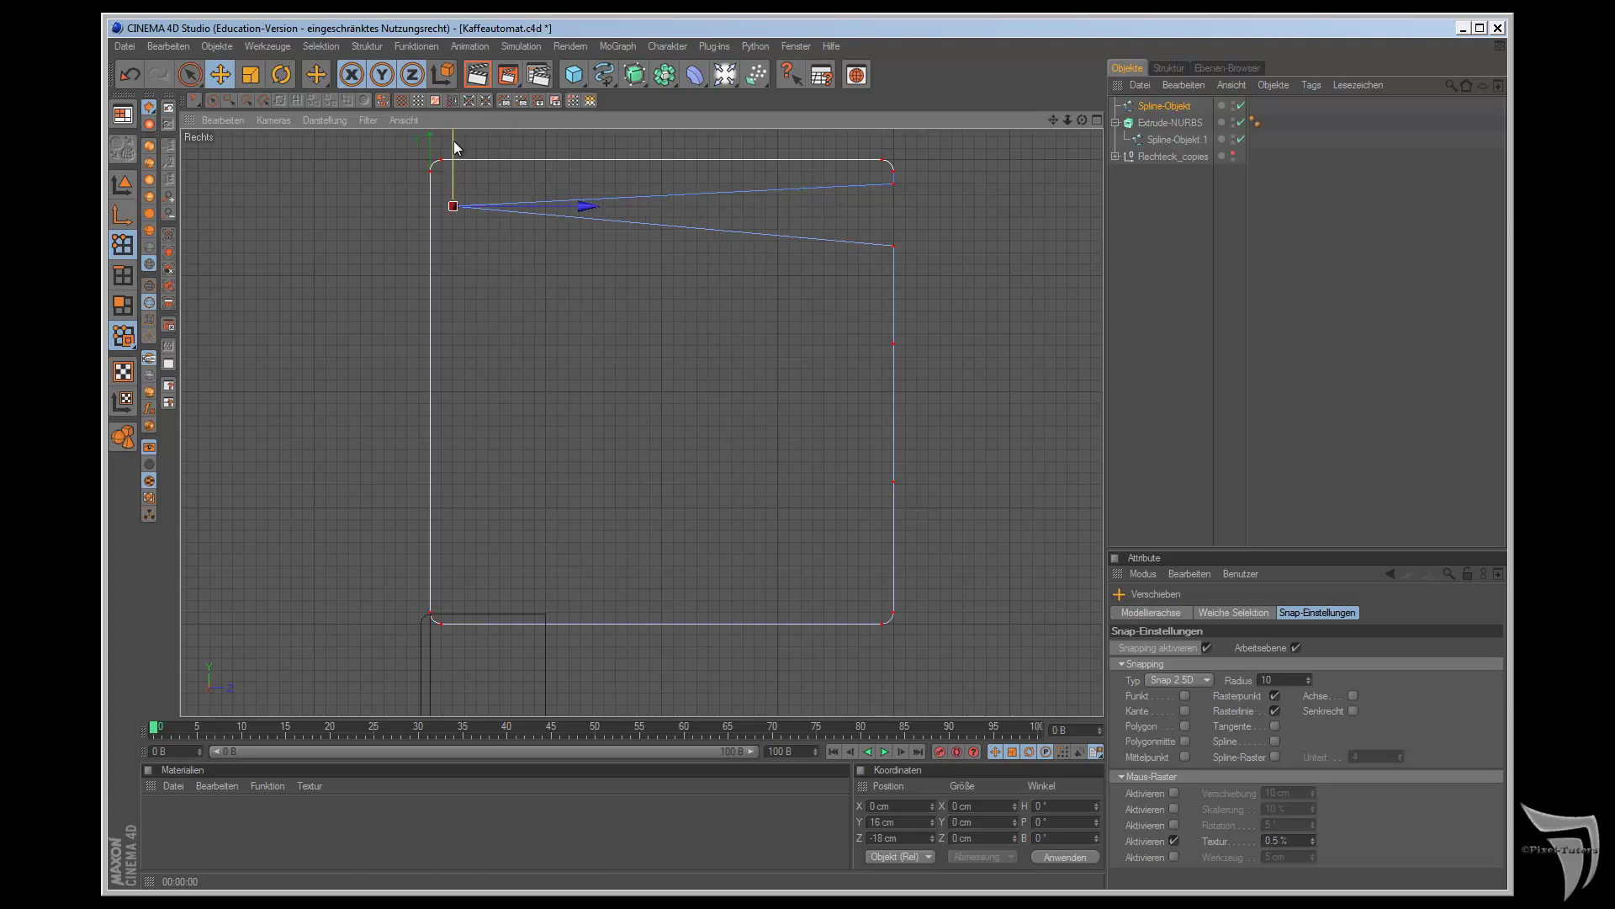
left_click_drag(1053, 121, 909, 506)
left_click_drag(446, 166, 446, 143)
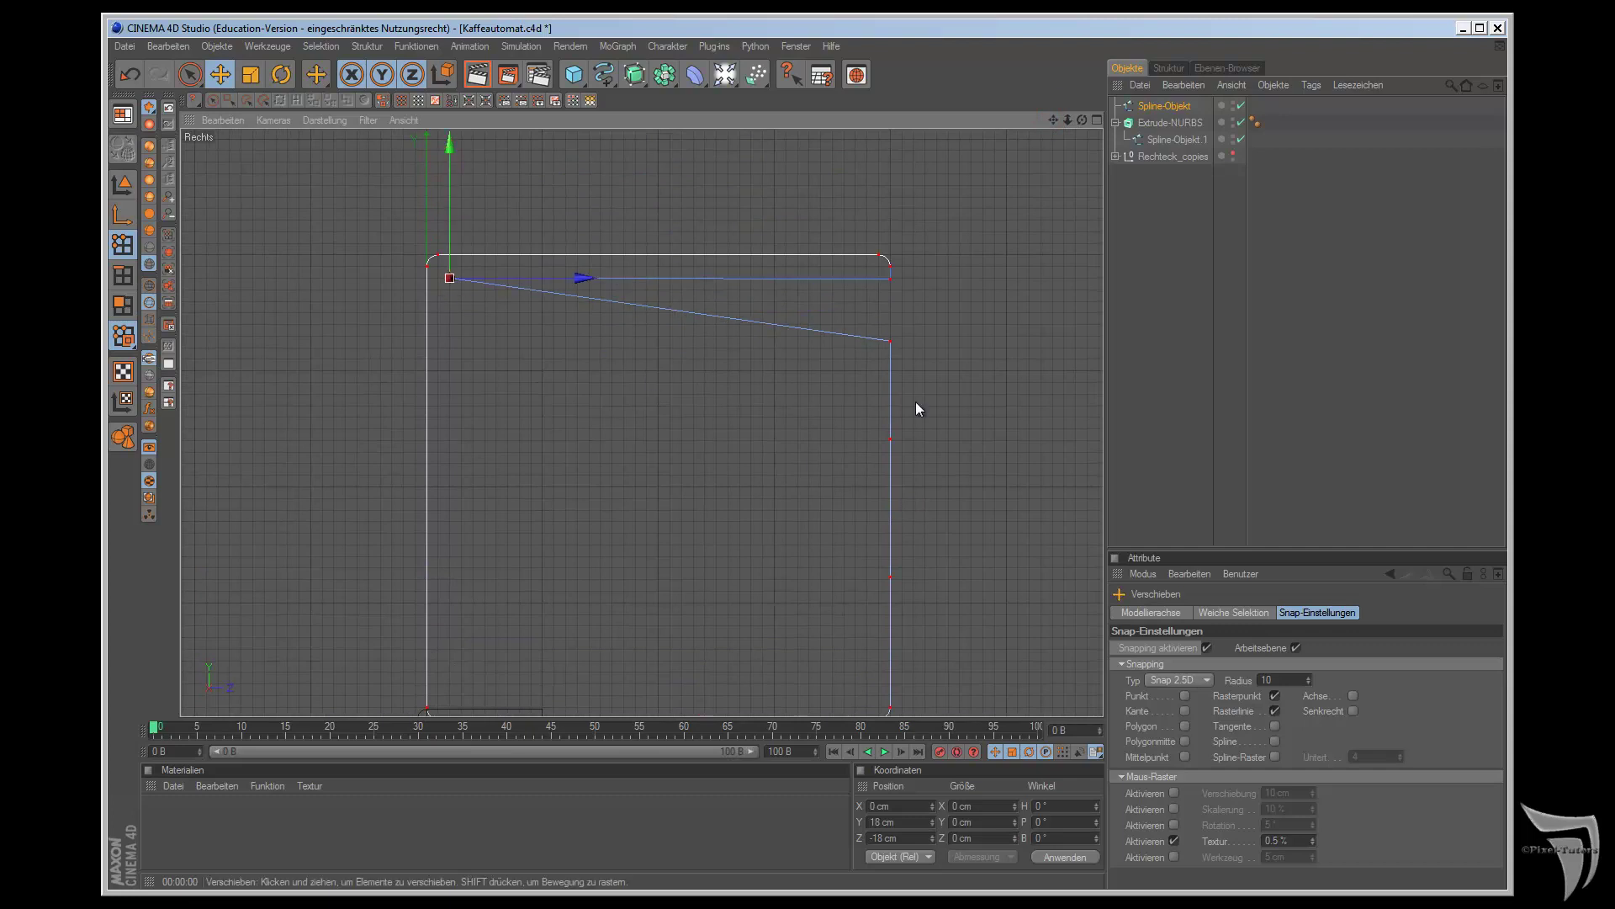
- Lower the next right-edge point to Y 12 cm; bring another to Y −17 cm near the left edge
left_click(892, 345)
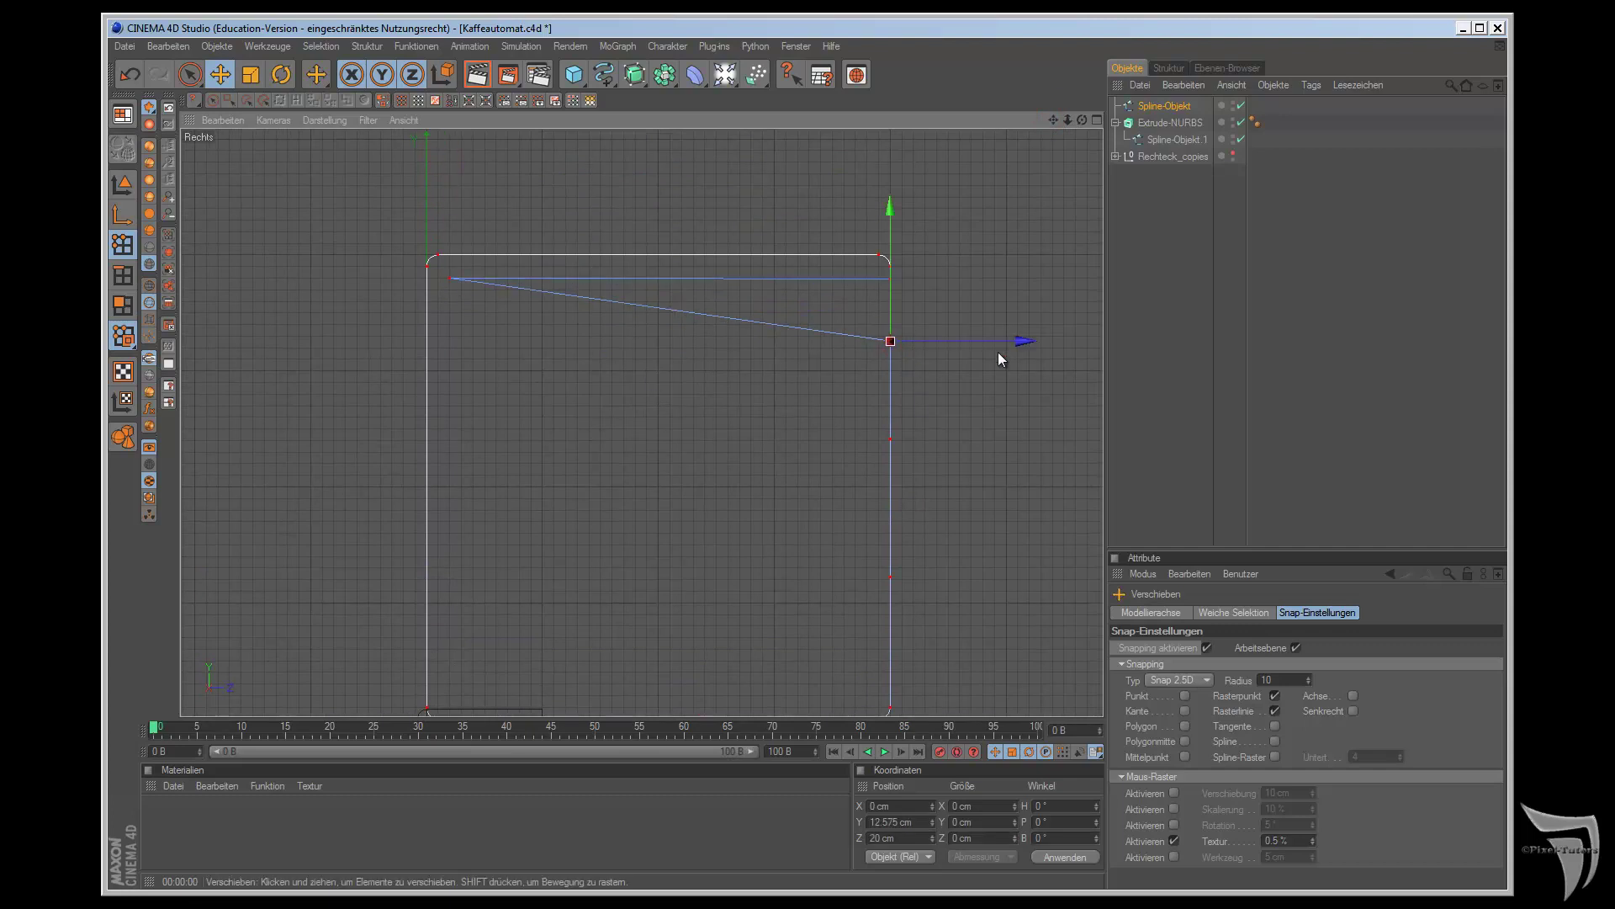
scroll(976, 344, "down", 2)
left_click_drag(844, 224, 910, 501)
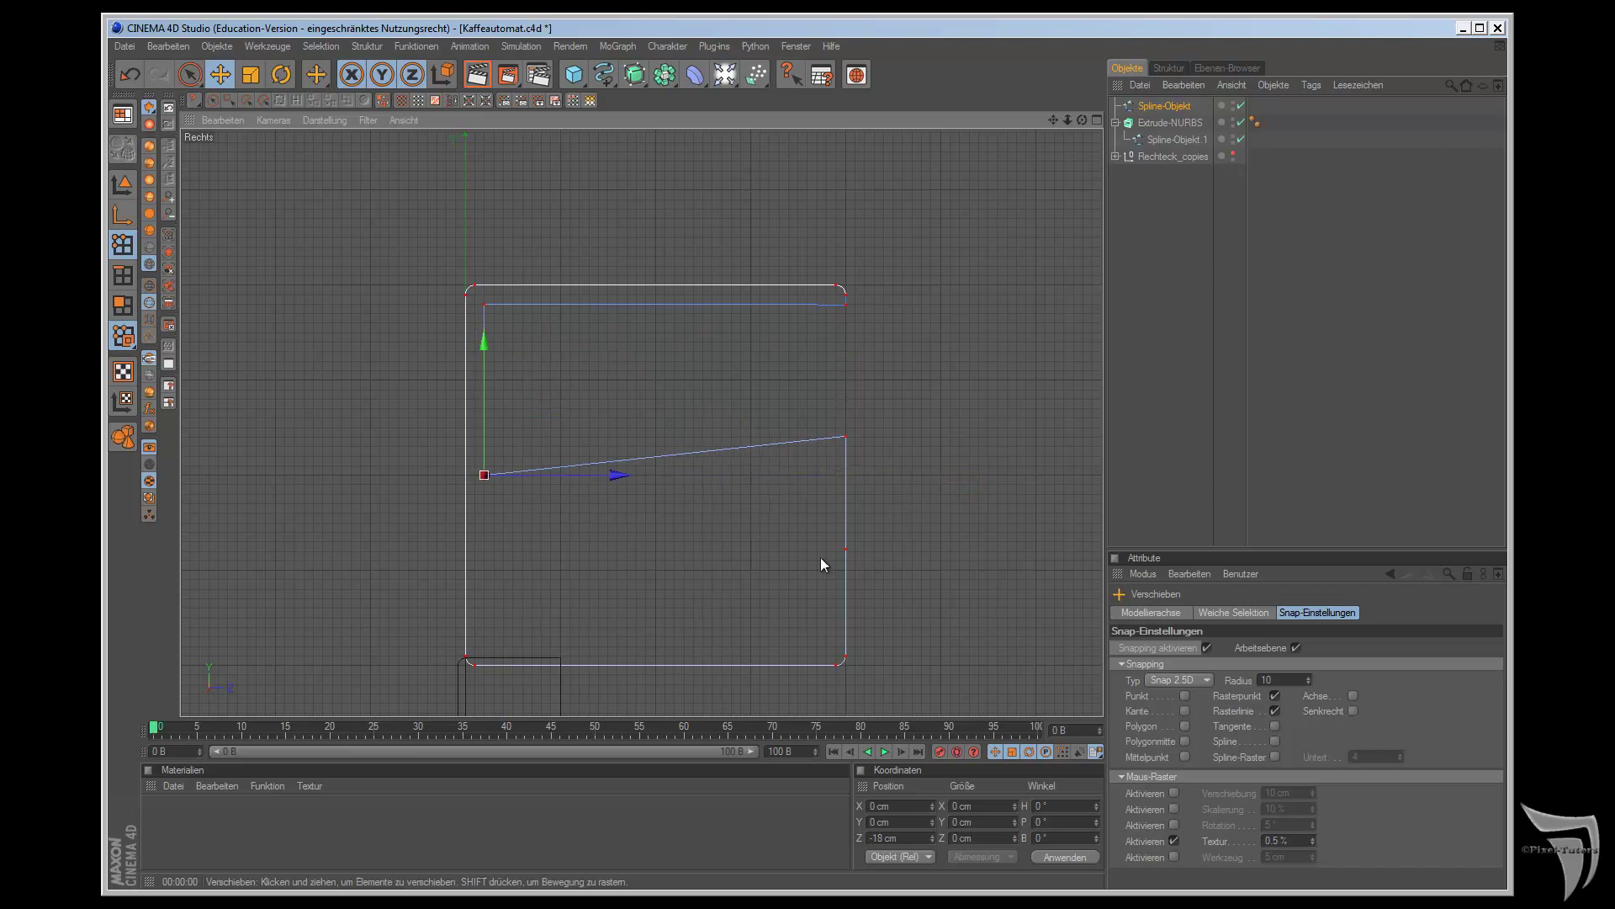
left_click_drag(849, 550, 849, 428)
left_click_drag(909, 518, 908, 500)
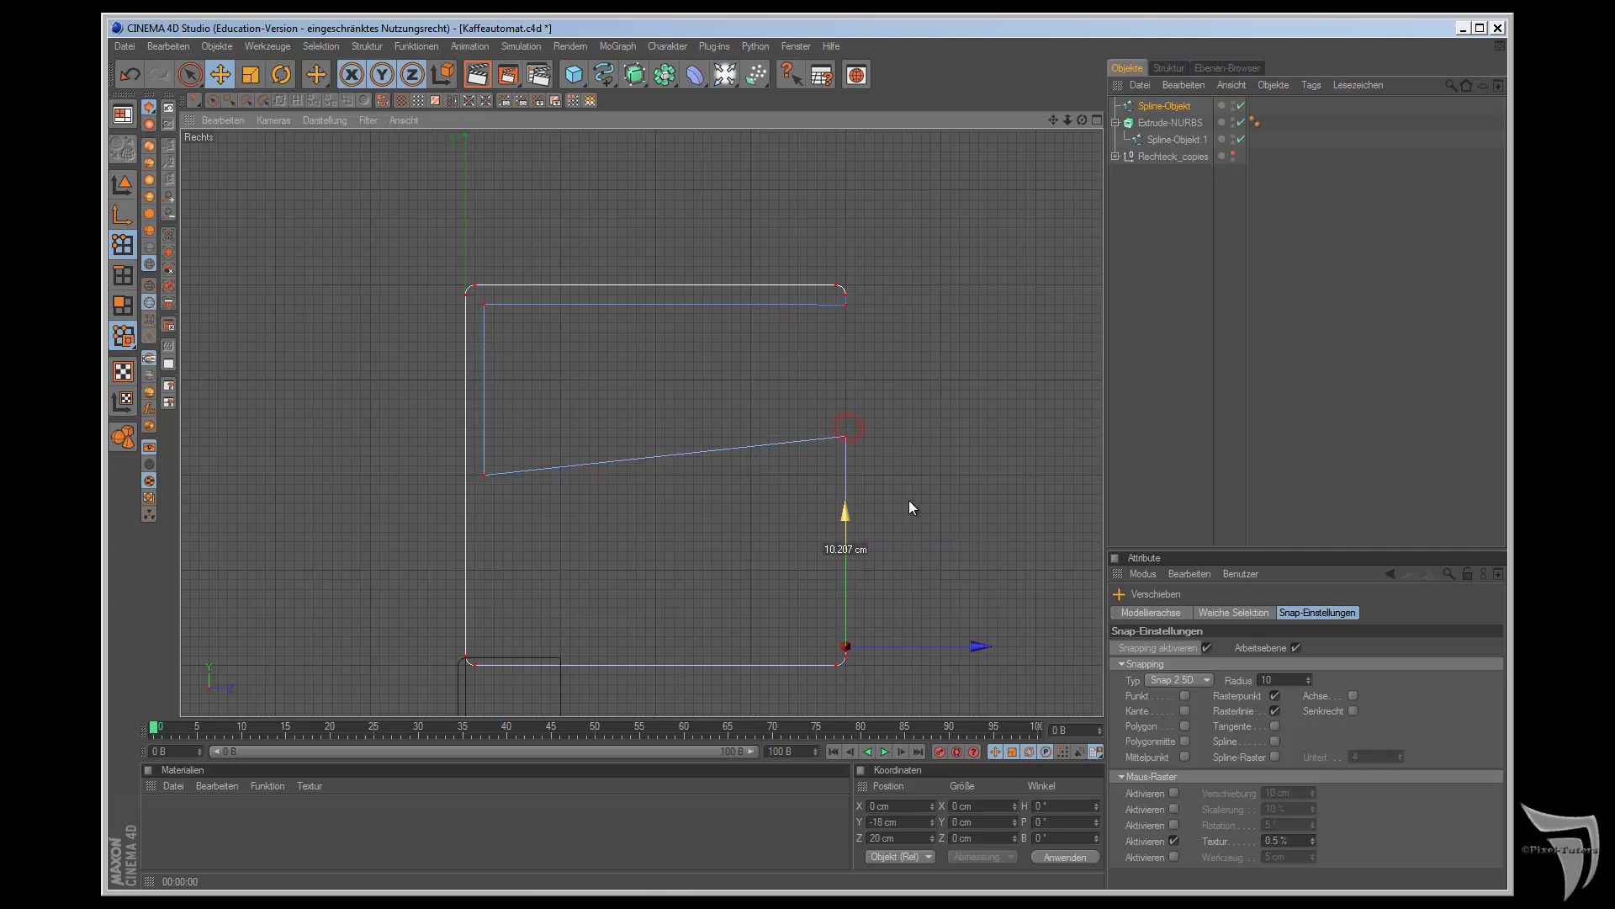
left_click_drag(975, 639, 909, 505)
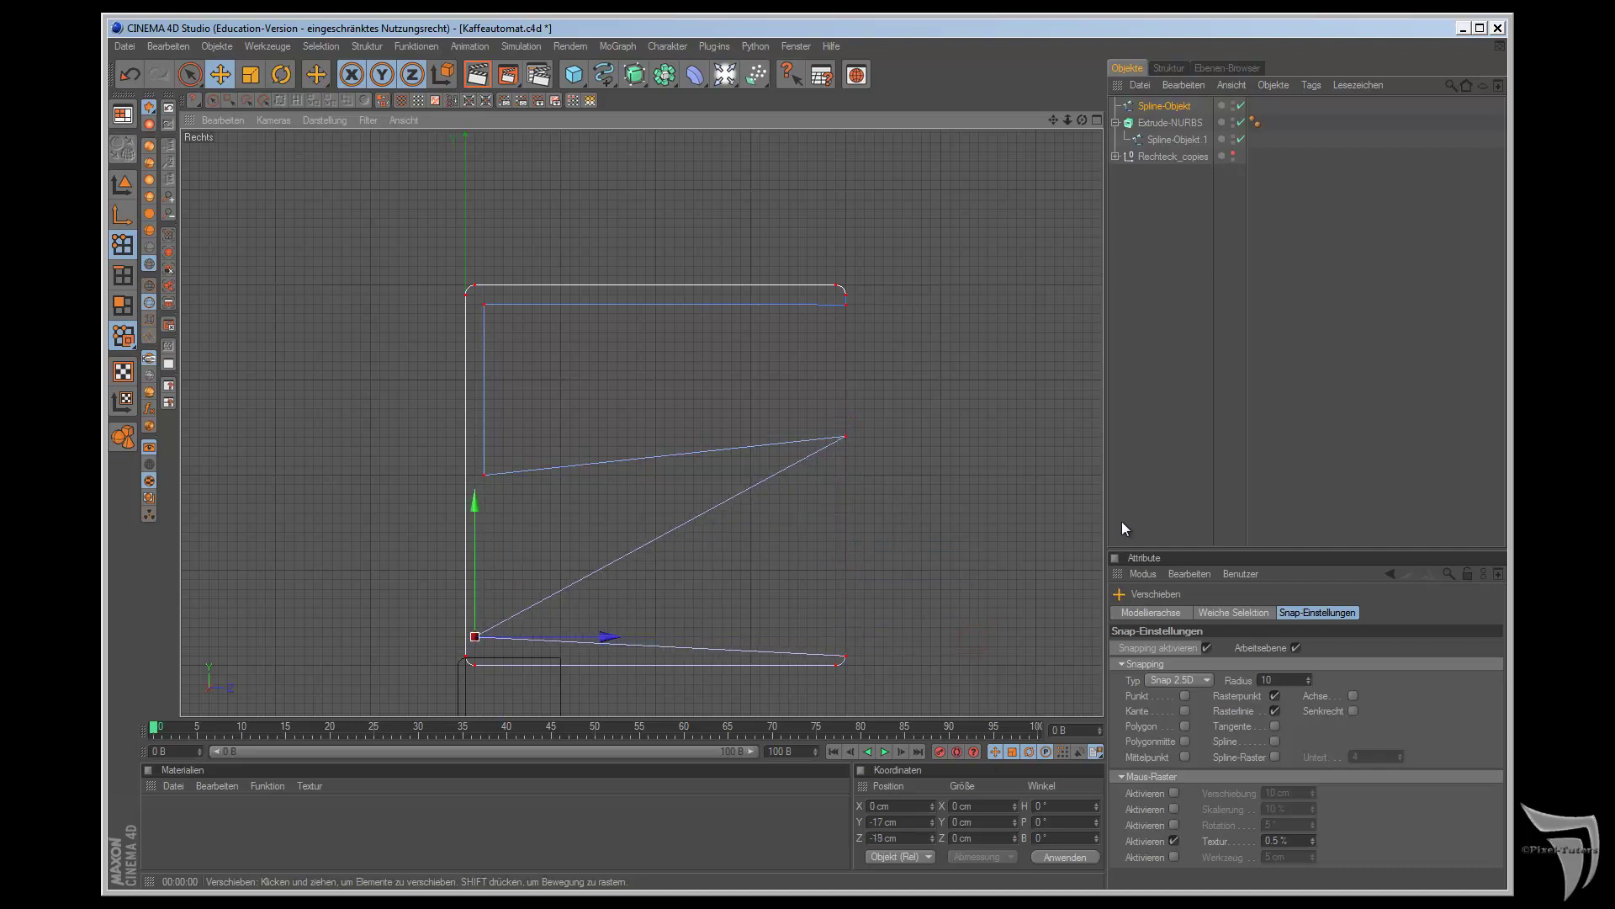
- Delete the leftover right-edge point and set the bottom-left point to Z −18 cm on the bottom line
left_click(840, 438)
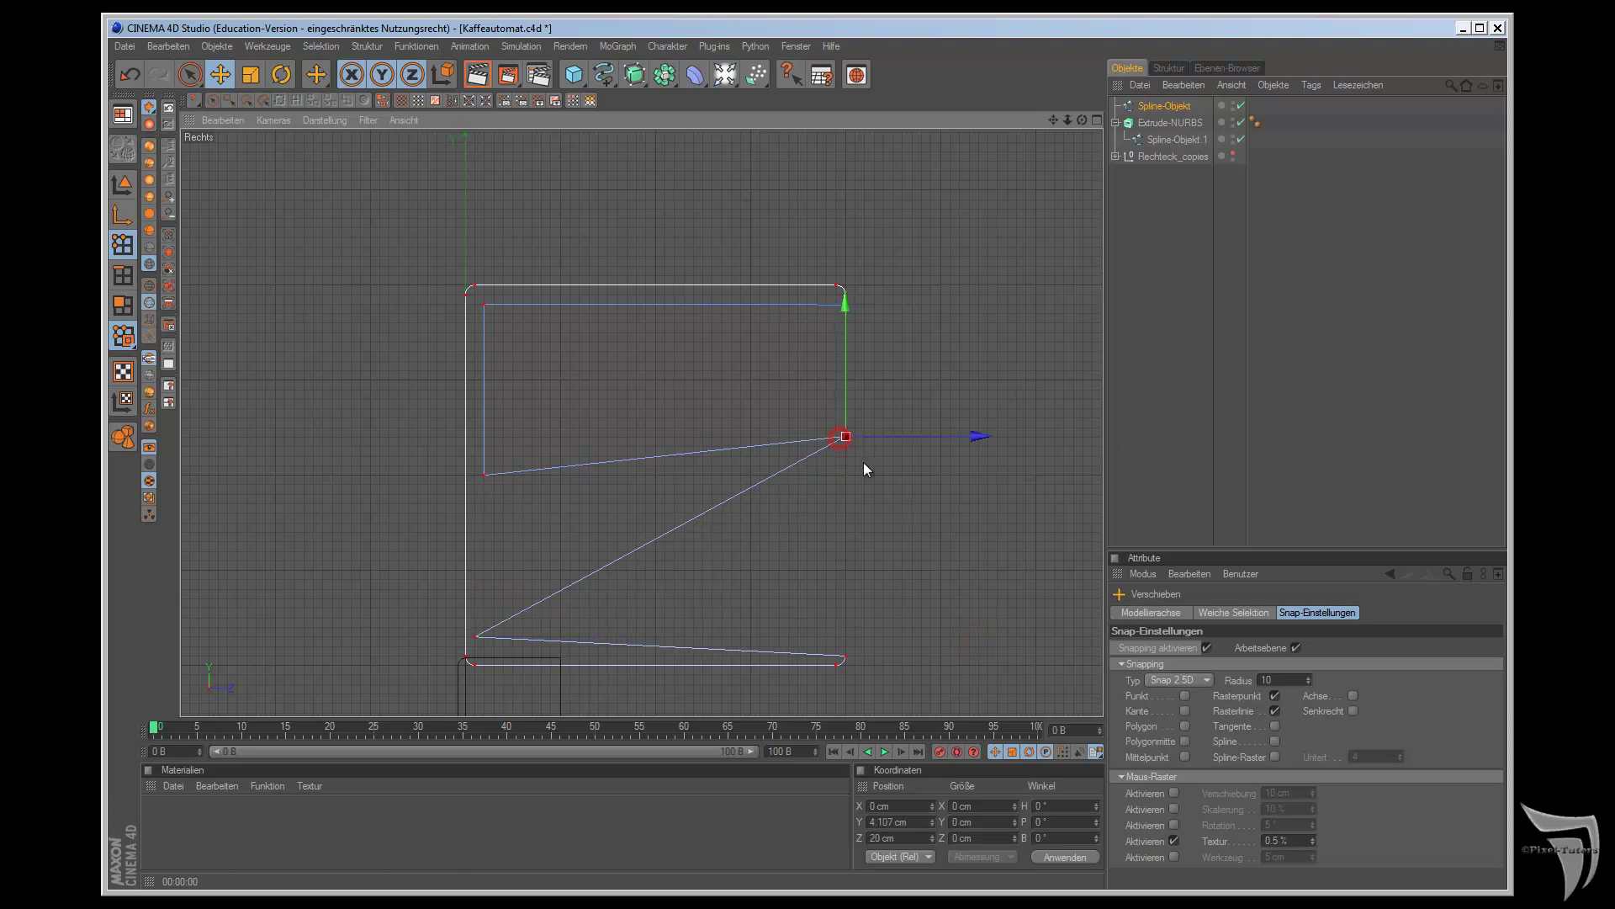
key("Delete")
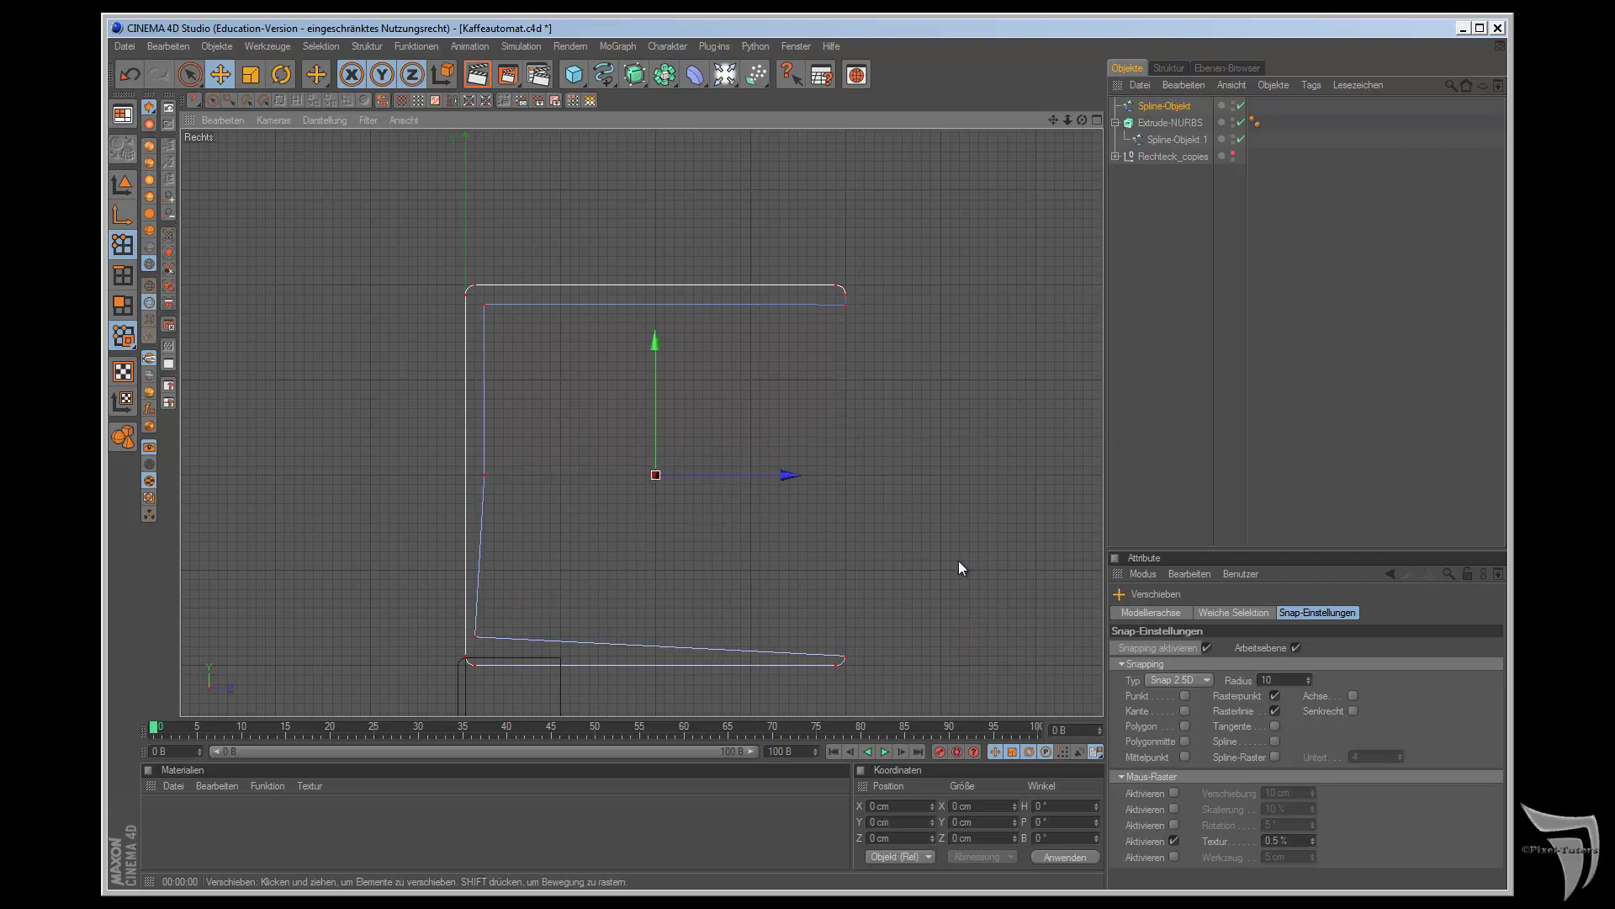
left_click(475, 636)
left_click_drag(606, 637, 615, 637)
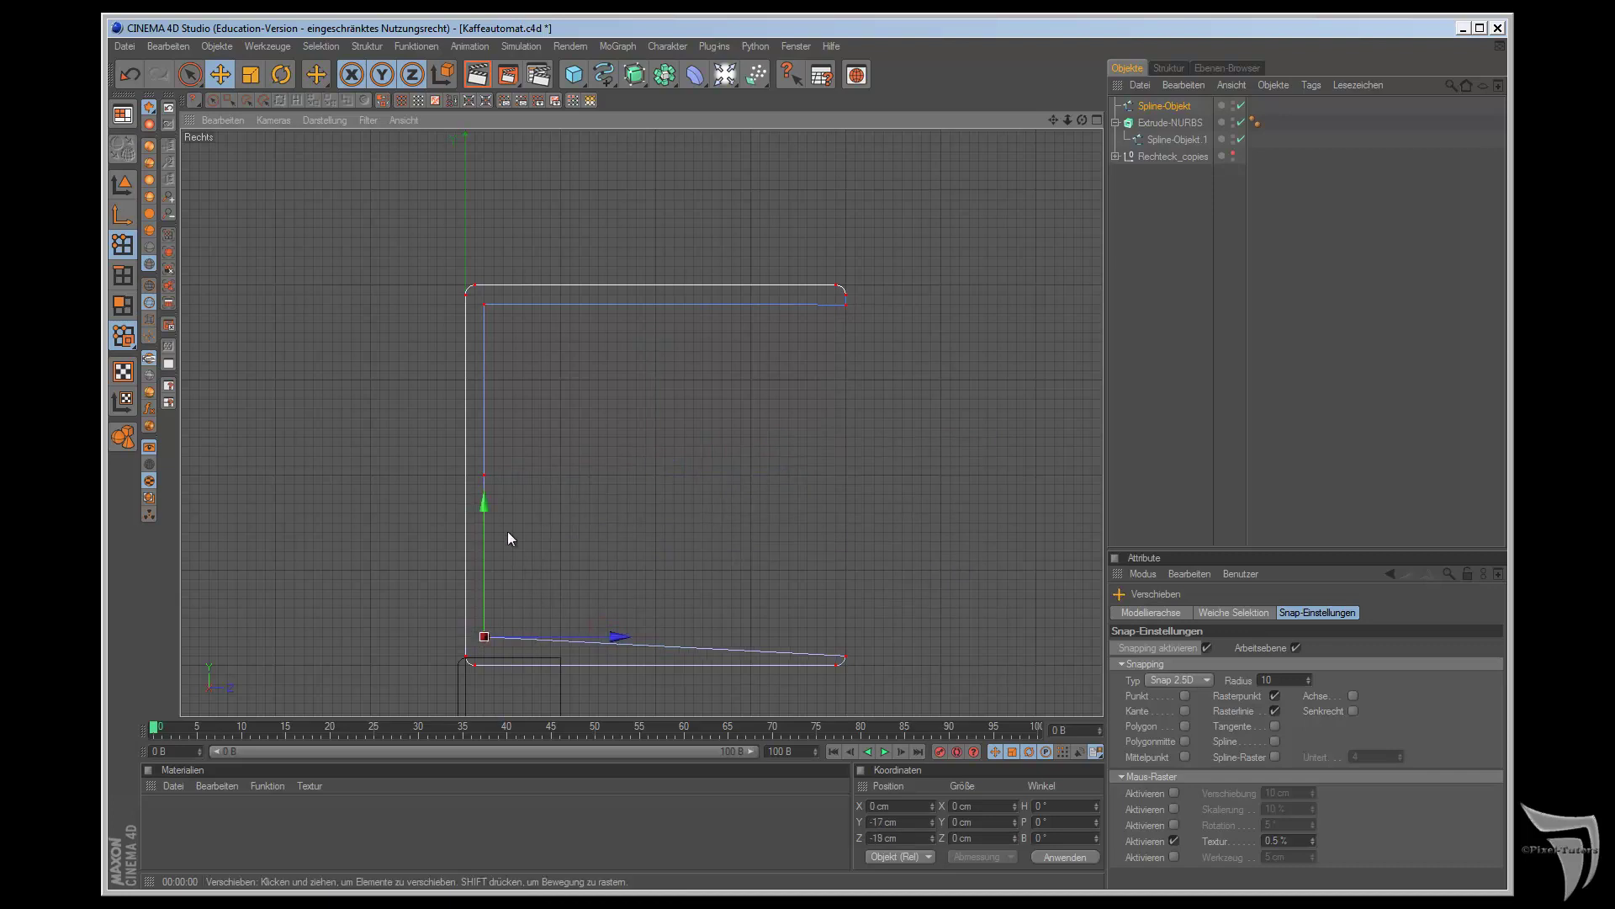
left_click_drag(486, 497, 486, 517)
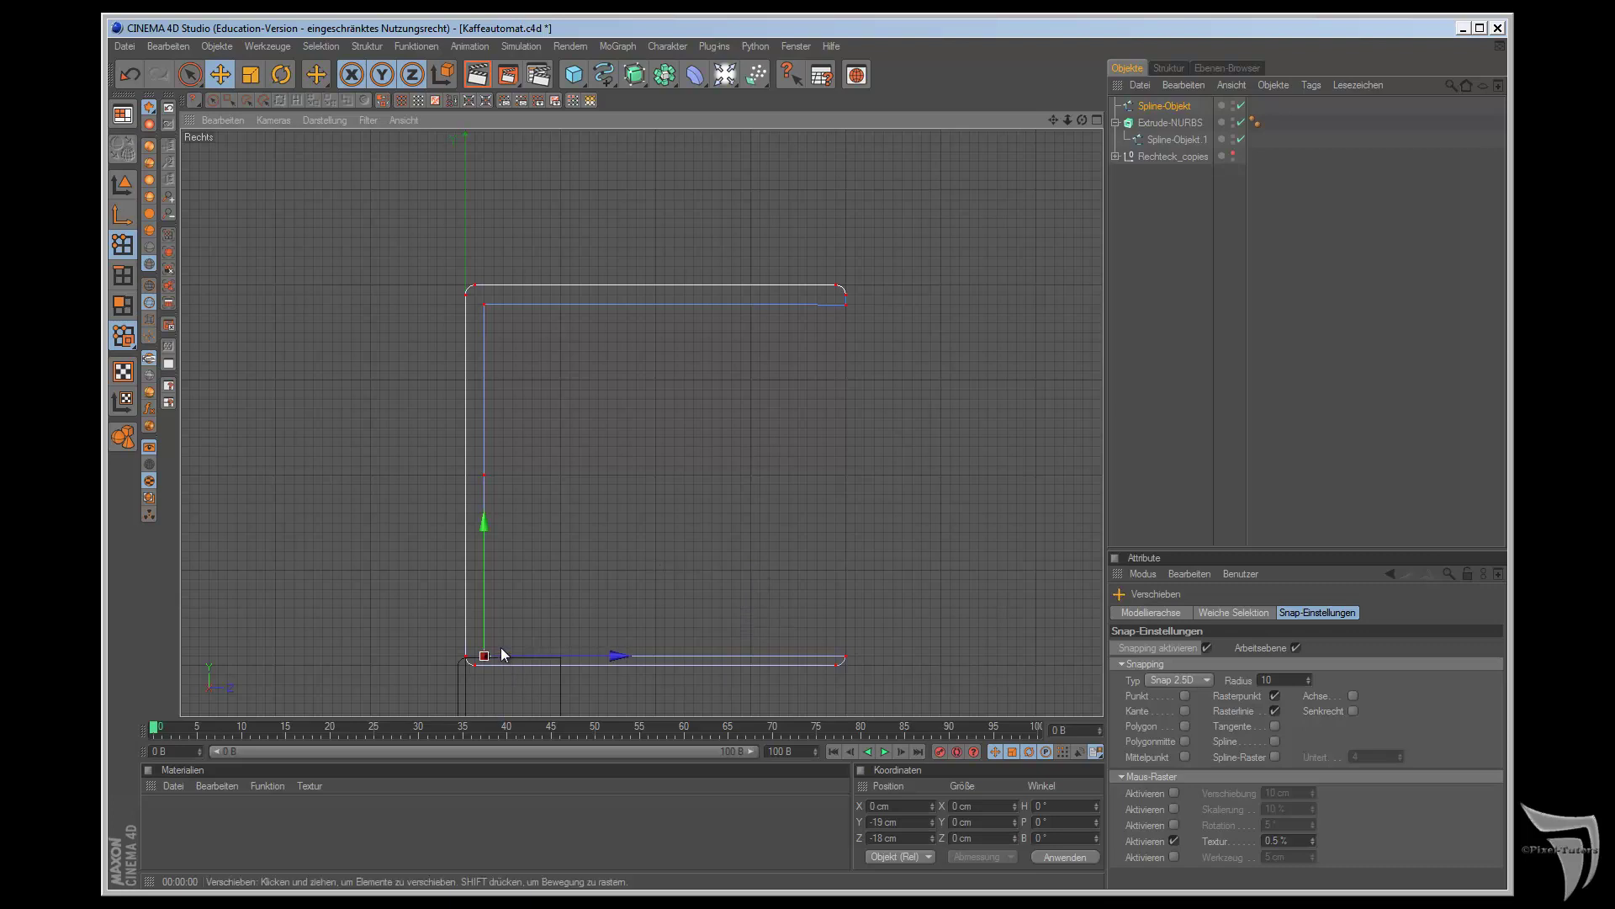
- Remove the bottom-right point of the spline profile
left_click(190, 74)
left_click(840, 665)
key("ctrl+z")
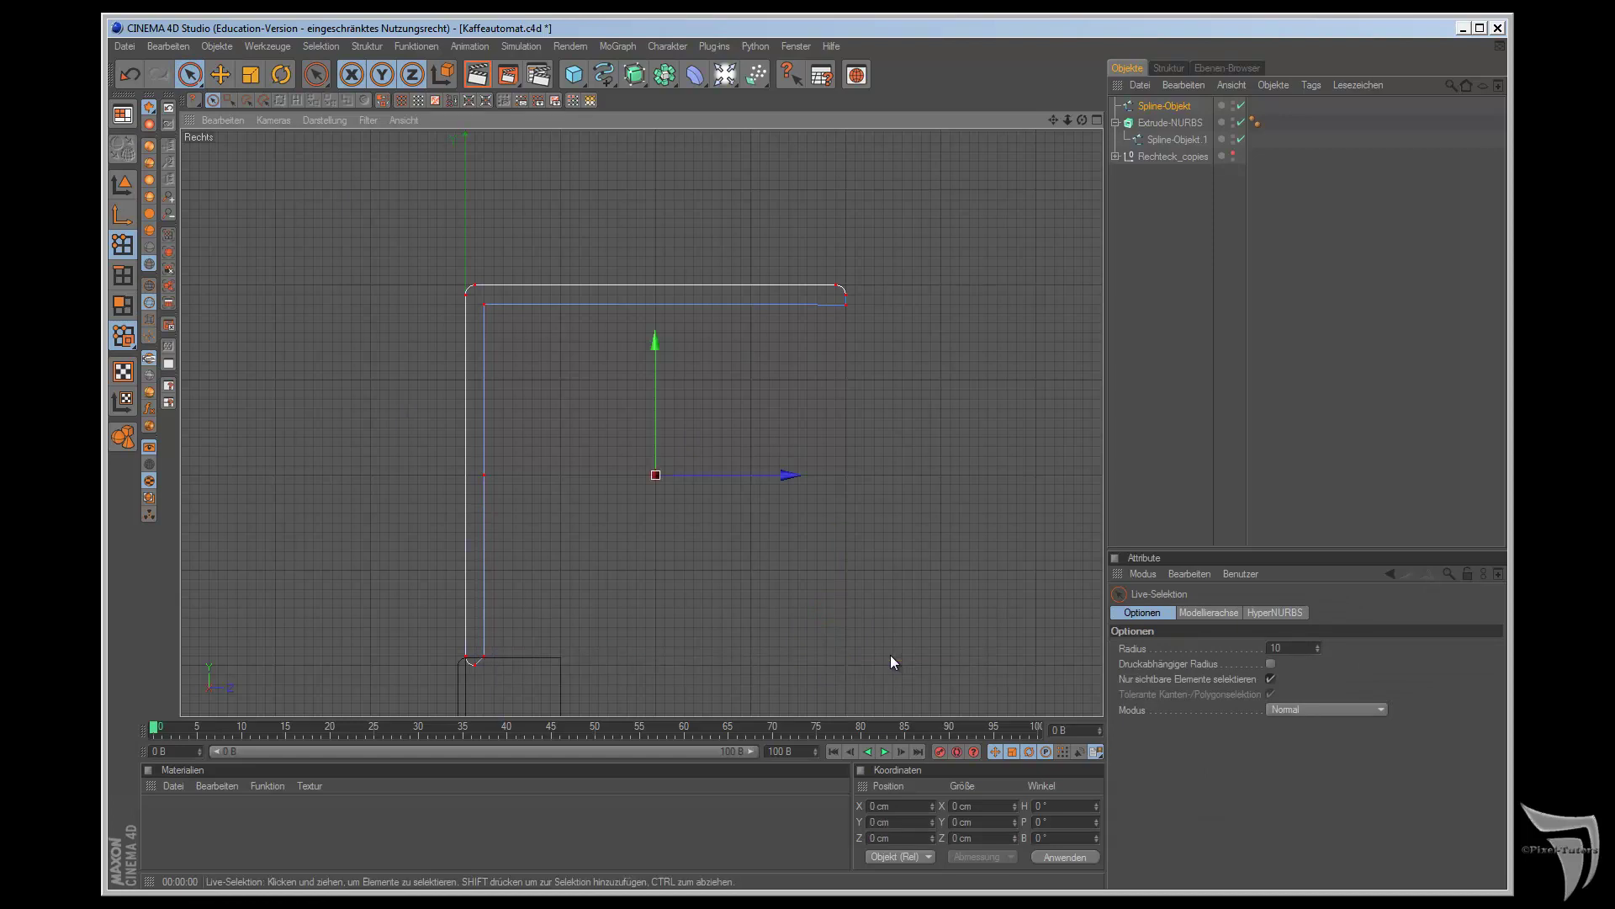
- Lower the profile's bottom point to Y −20 cm and return to the perspective view
key("e")
left_click(484, 648)
left_click_drag(486, 664, 486, 669)
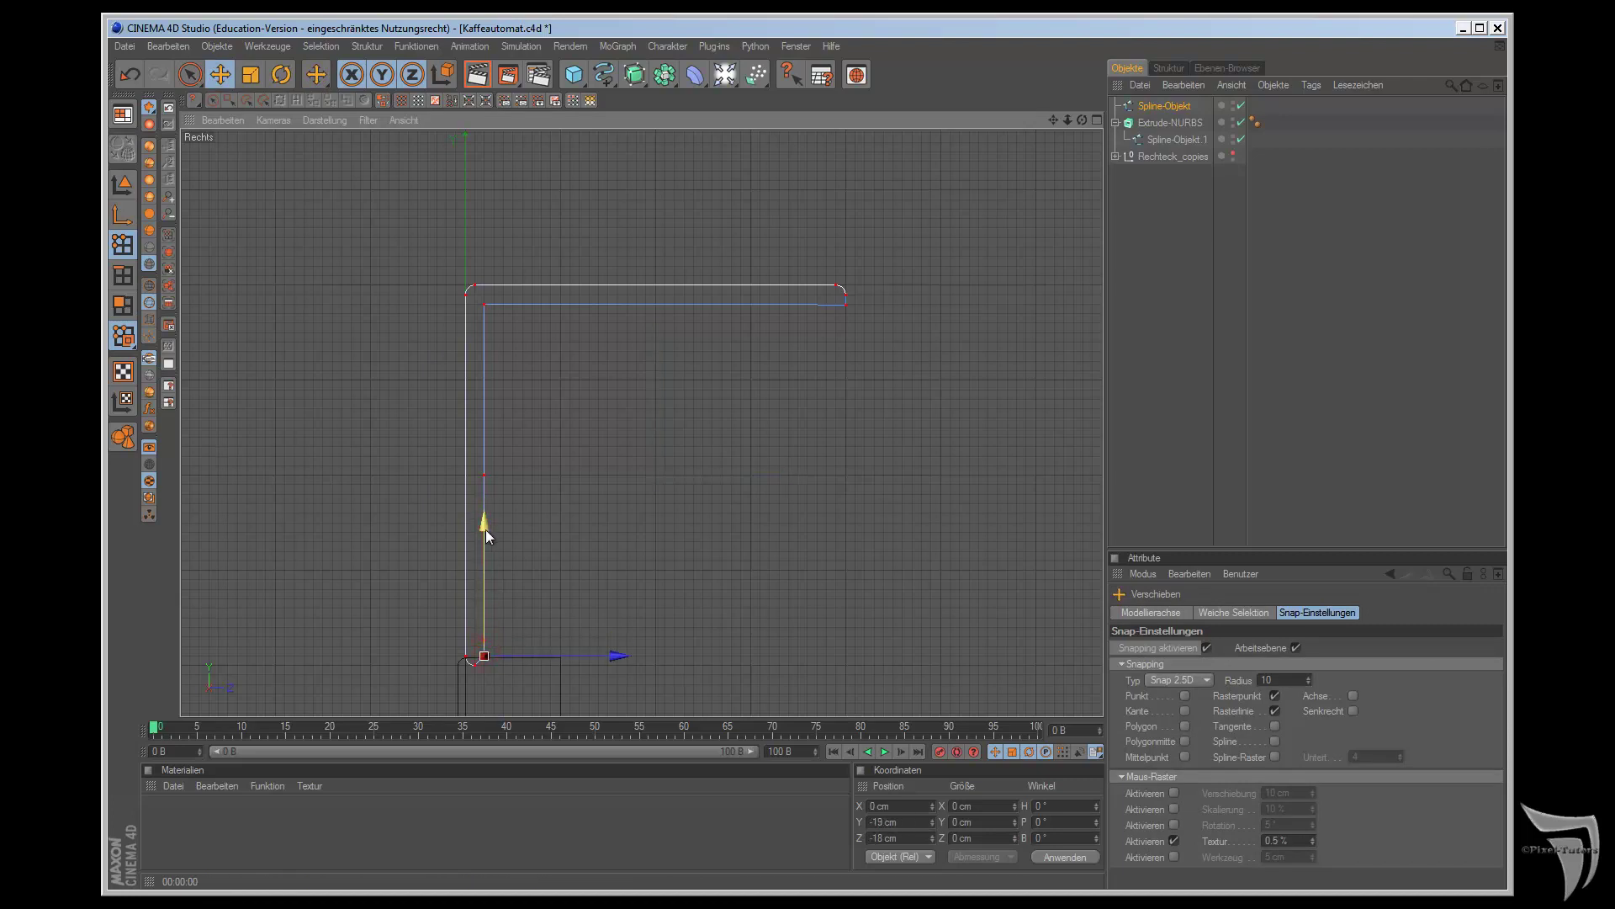
scroll(581, 651, "up", 1)
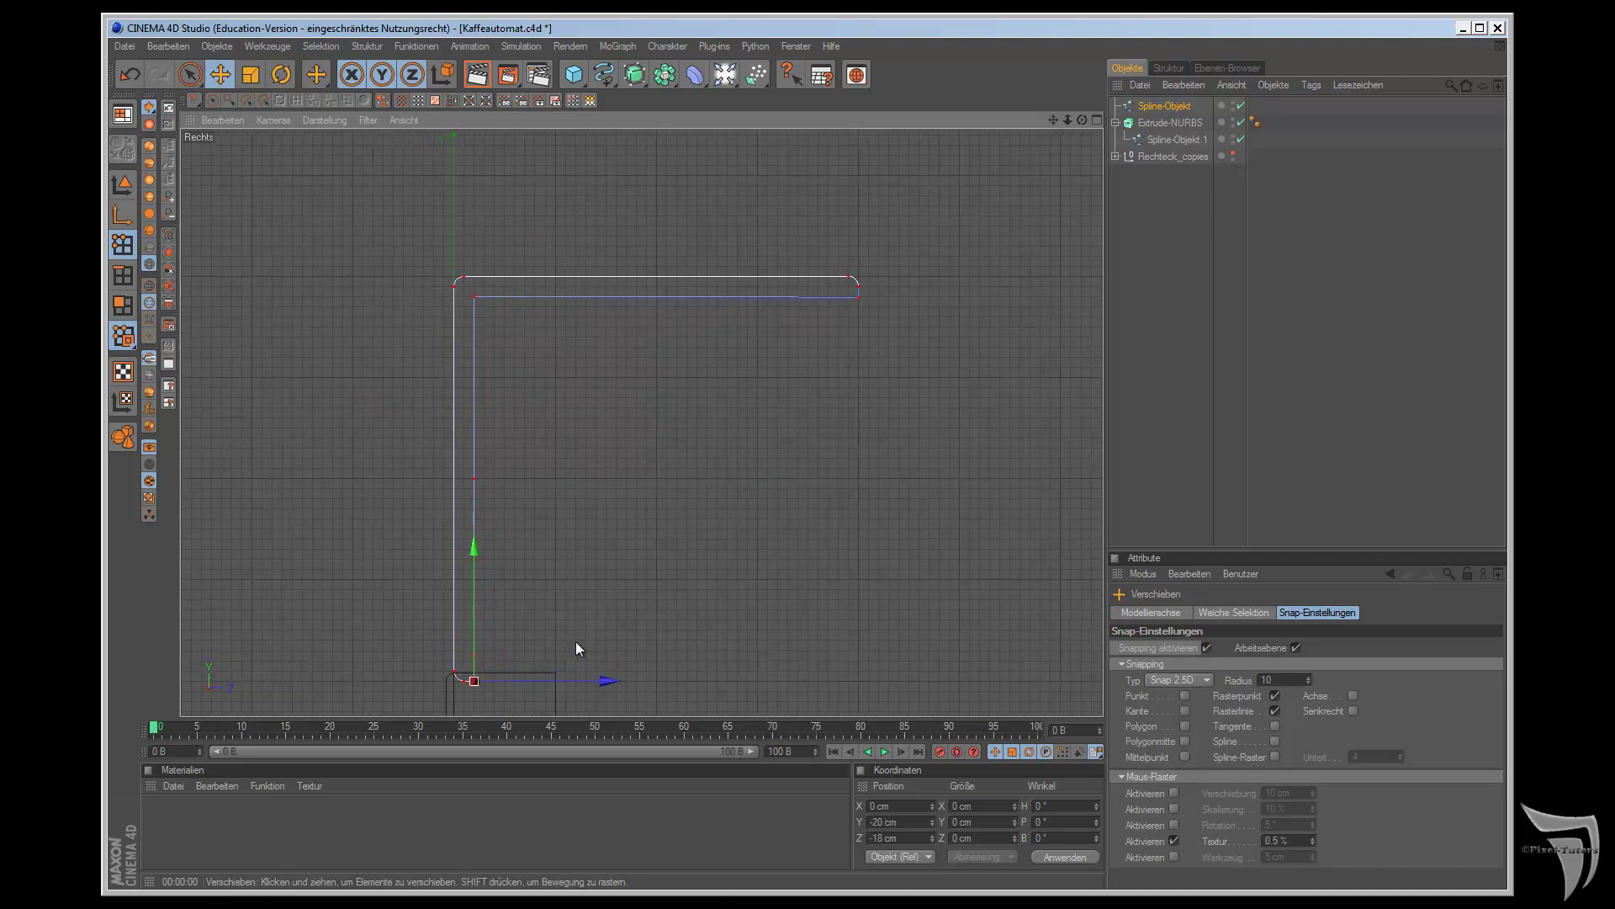
left_click_drag(1054, 118, 910, 494)
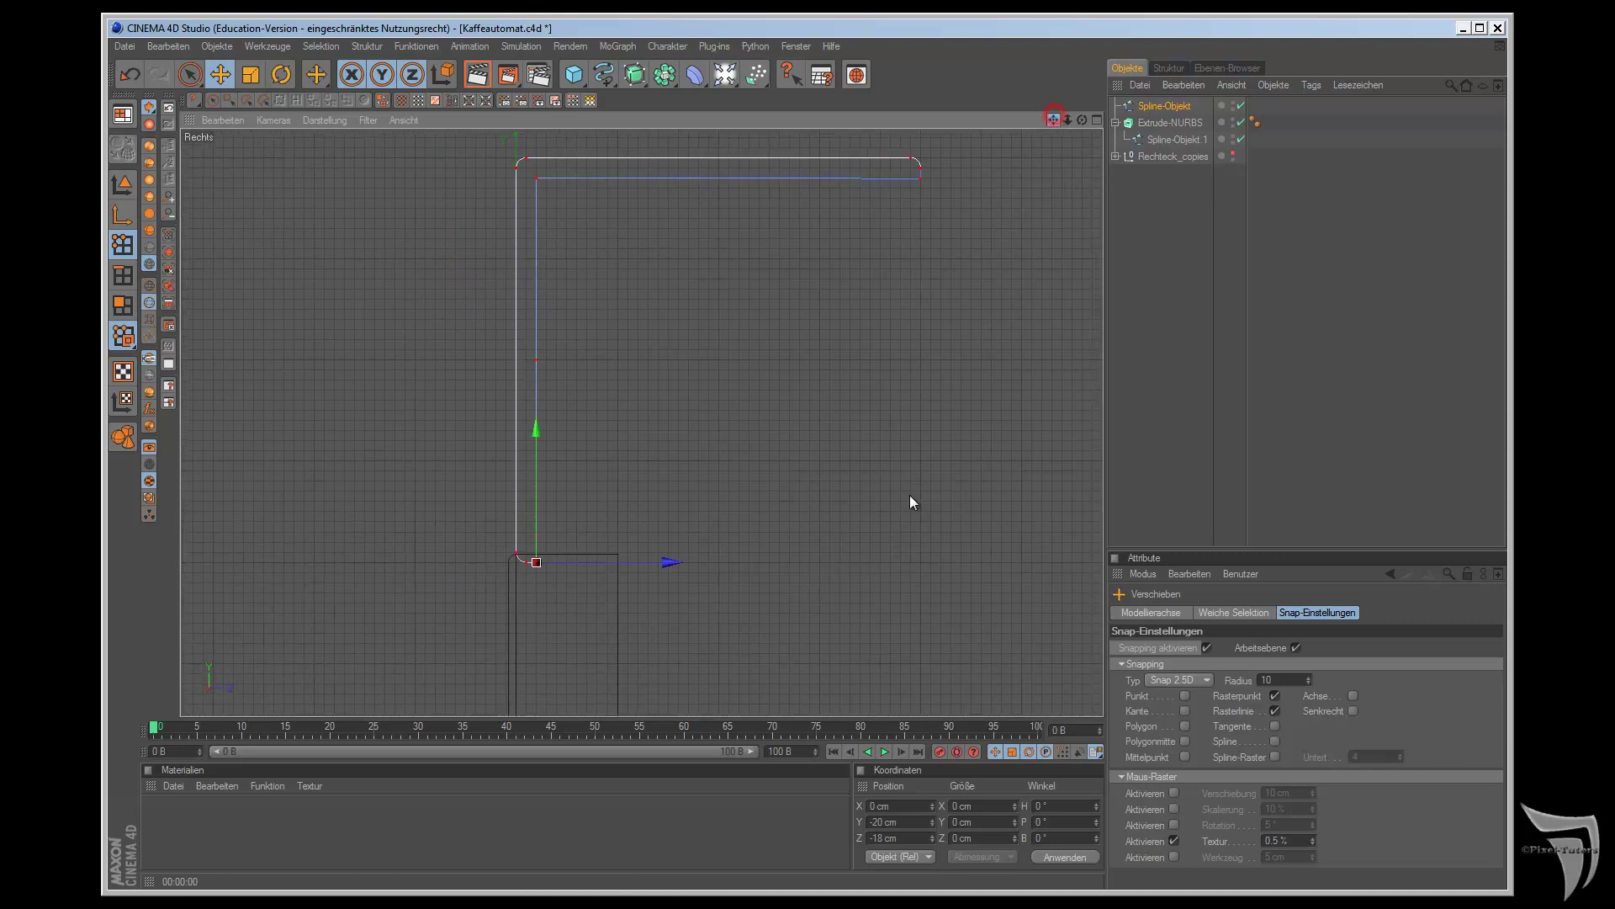
left_click(930, 417)
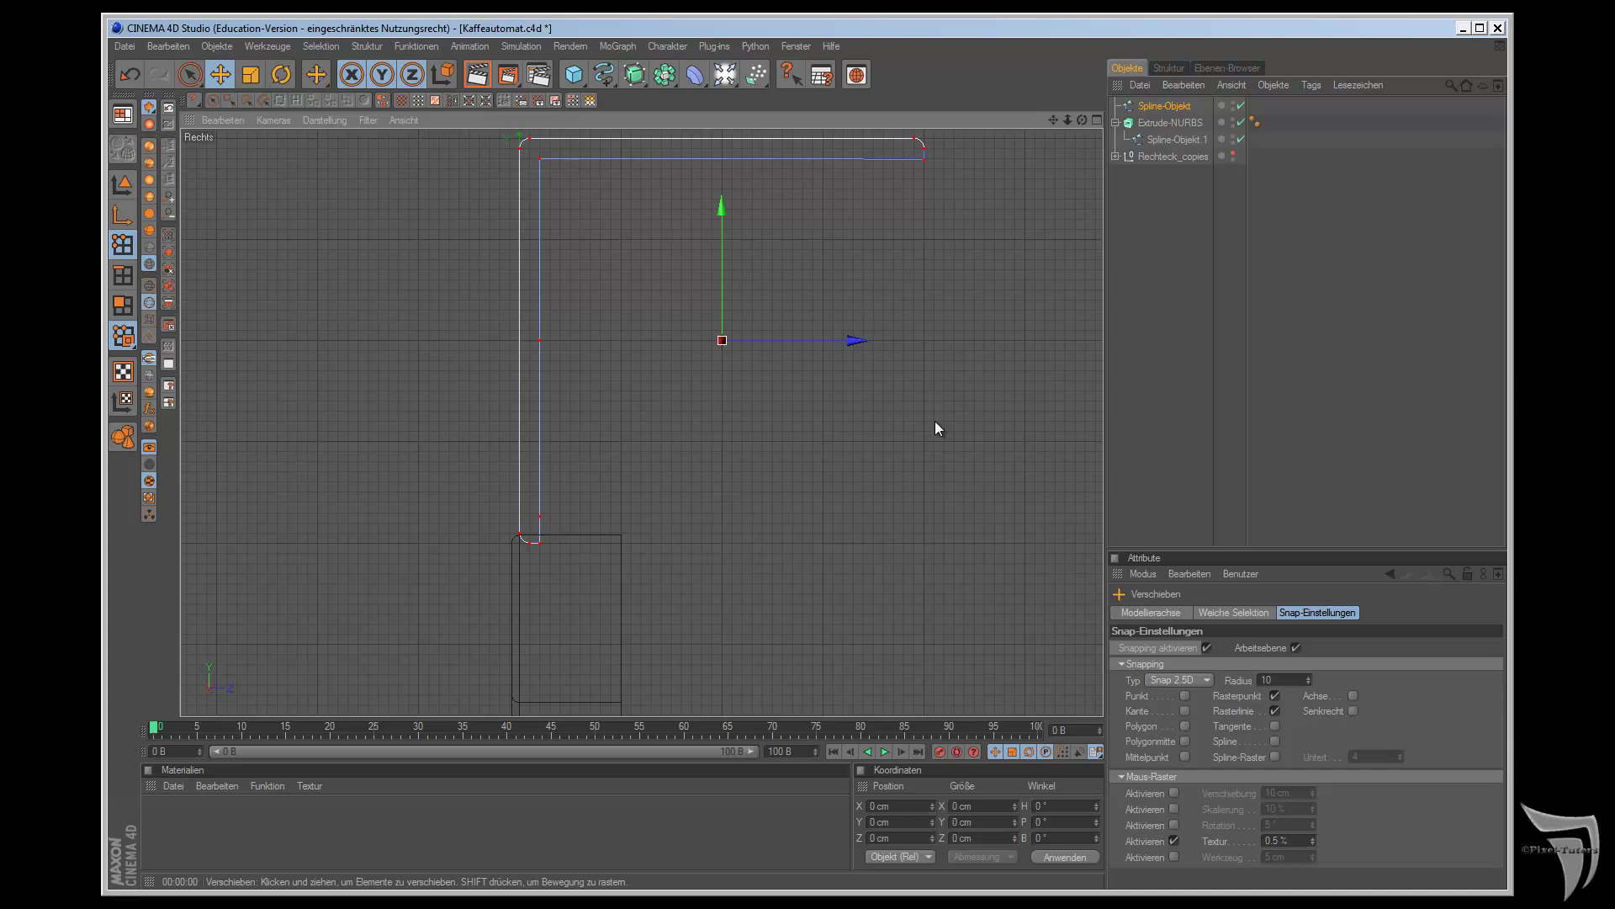
key("F1")
scroll(966, 305, "down", 1)
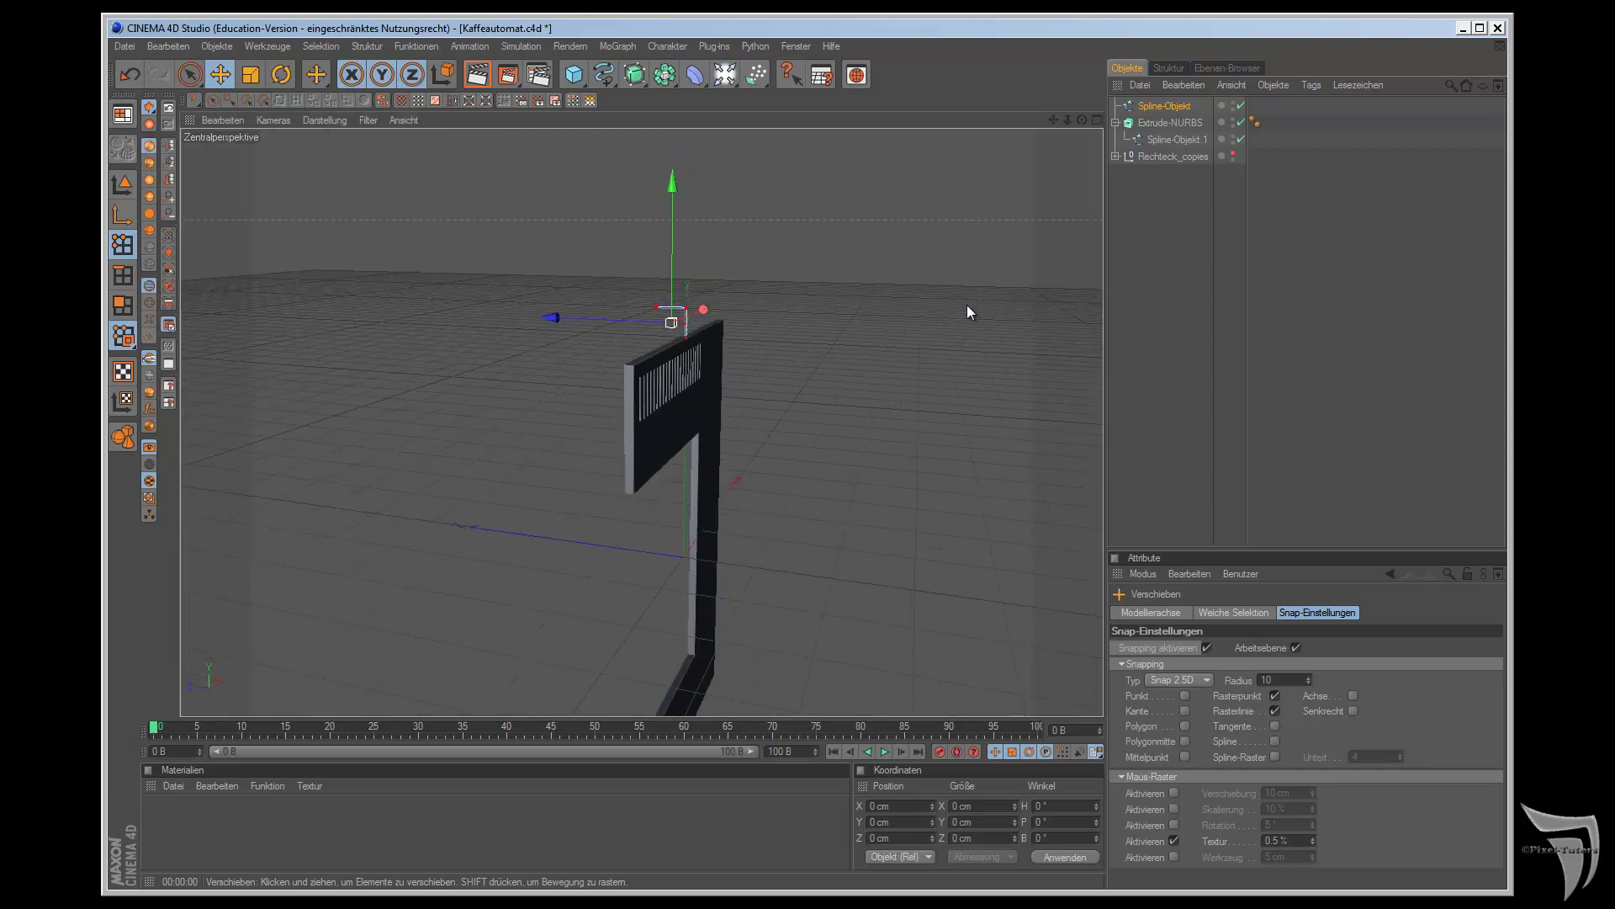
scroll(967, 304, "down", 1)
mouse_move(1082, 120)
left_mouse_down()
mouse_move(910, 498)
mouse_move(888, 496)
mouse_move(911, 498)
left_mouse_up()
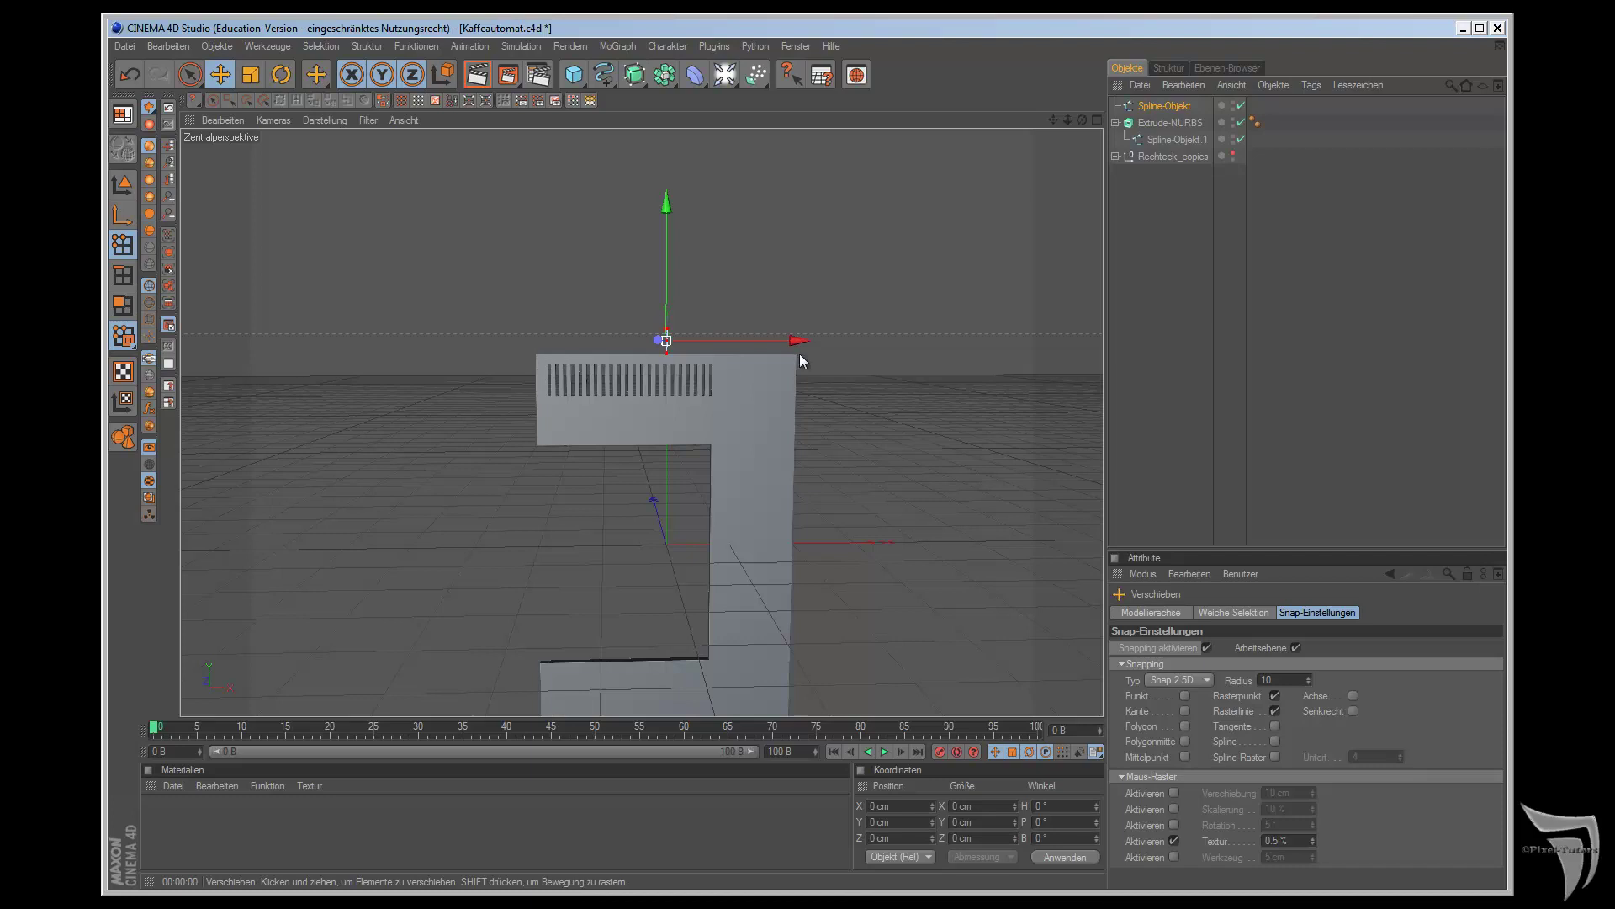
left_click(1114, 158)
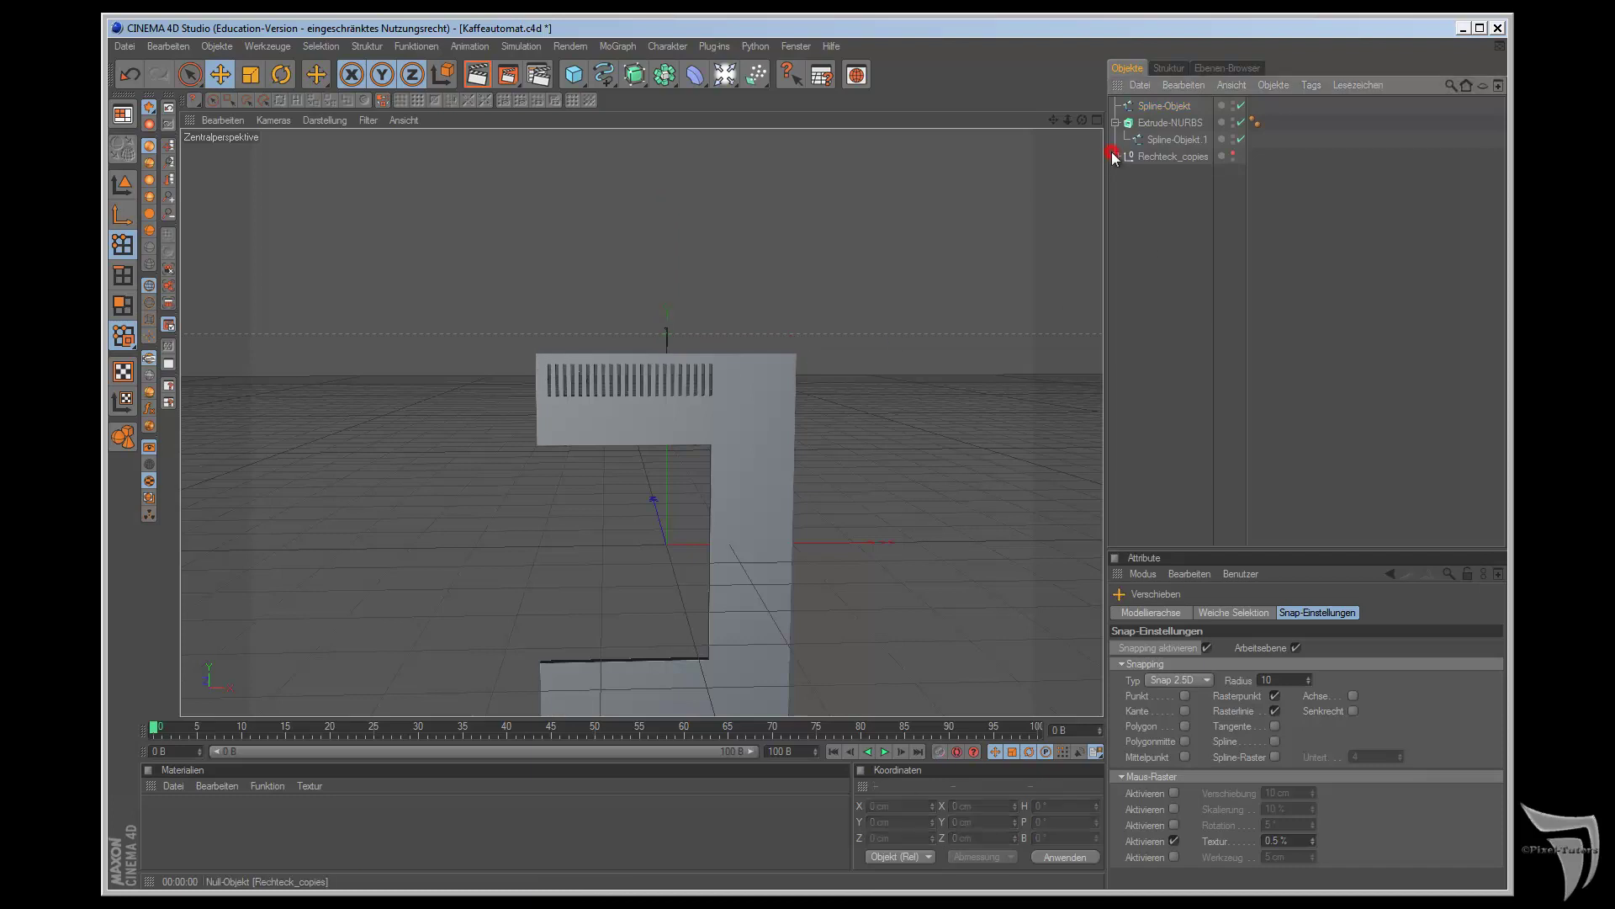
left_click(1115, 156)
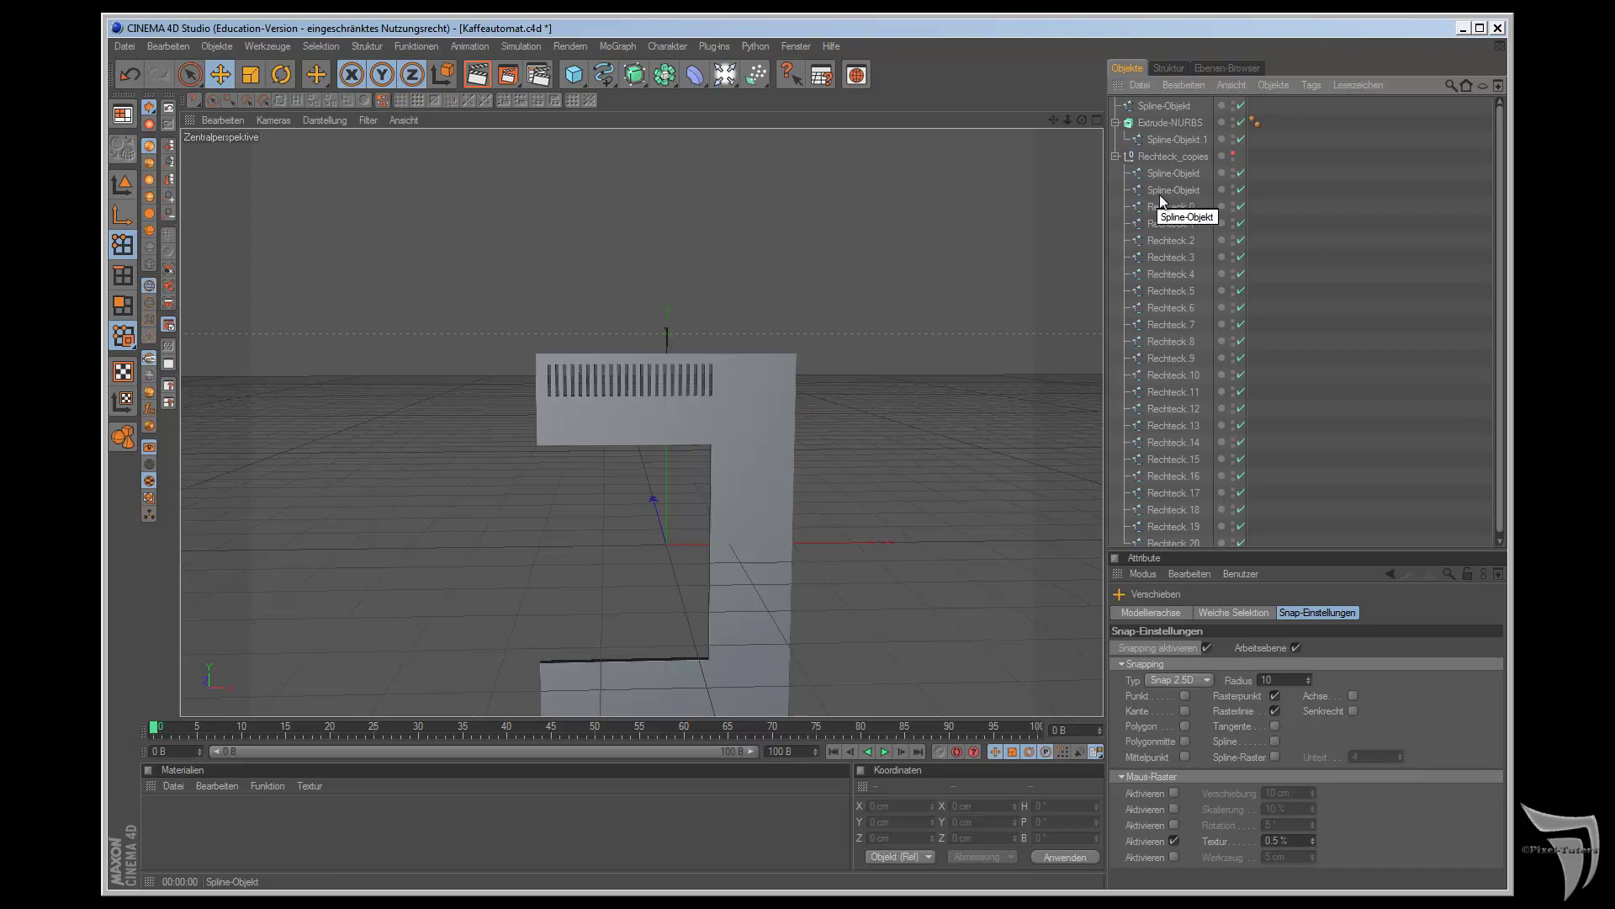
left_click(1175, 156)
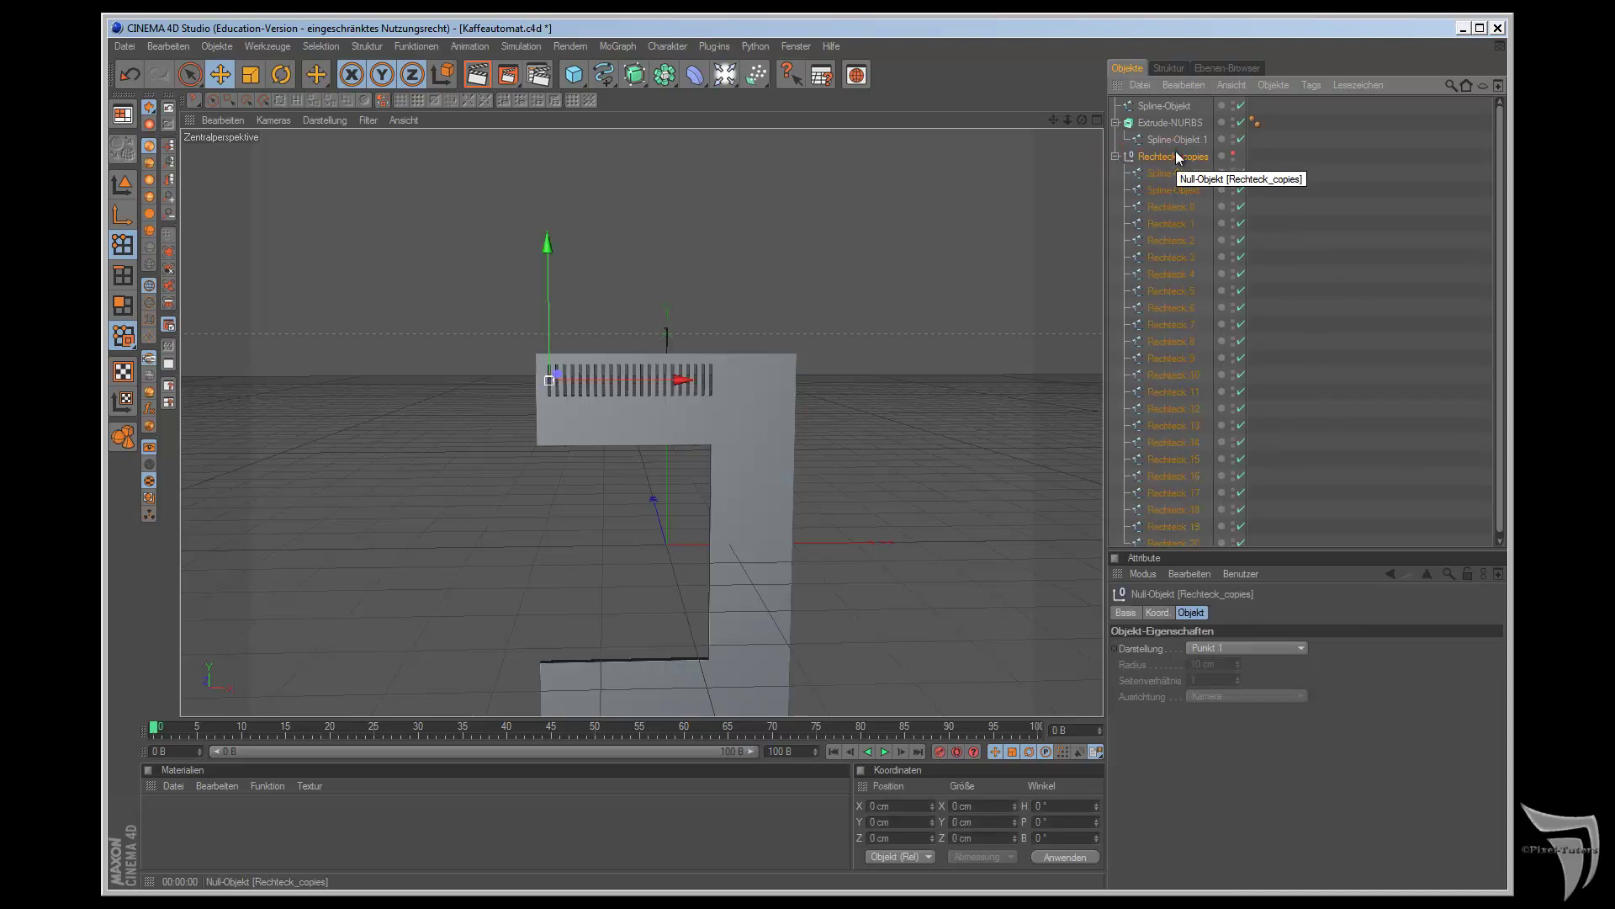
left_click(1115, 156)
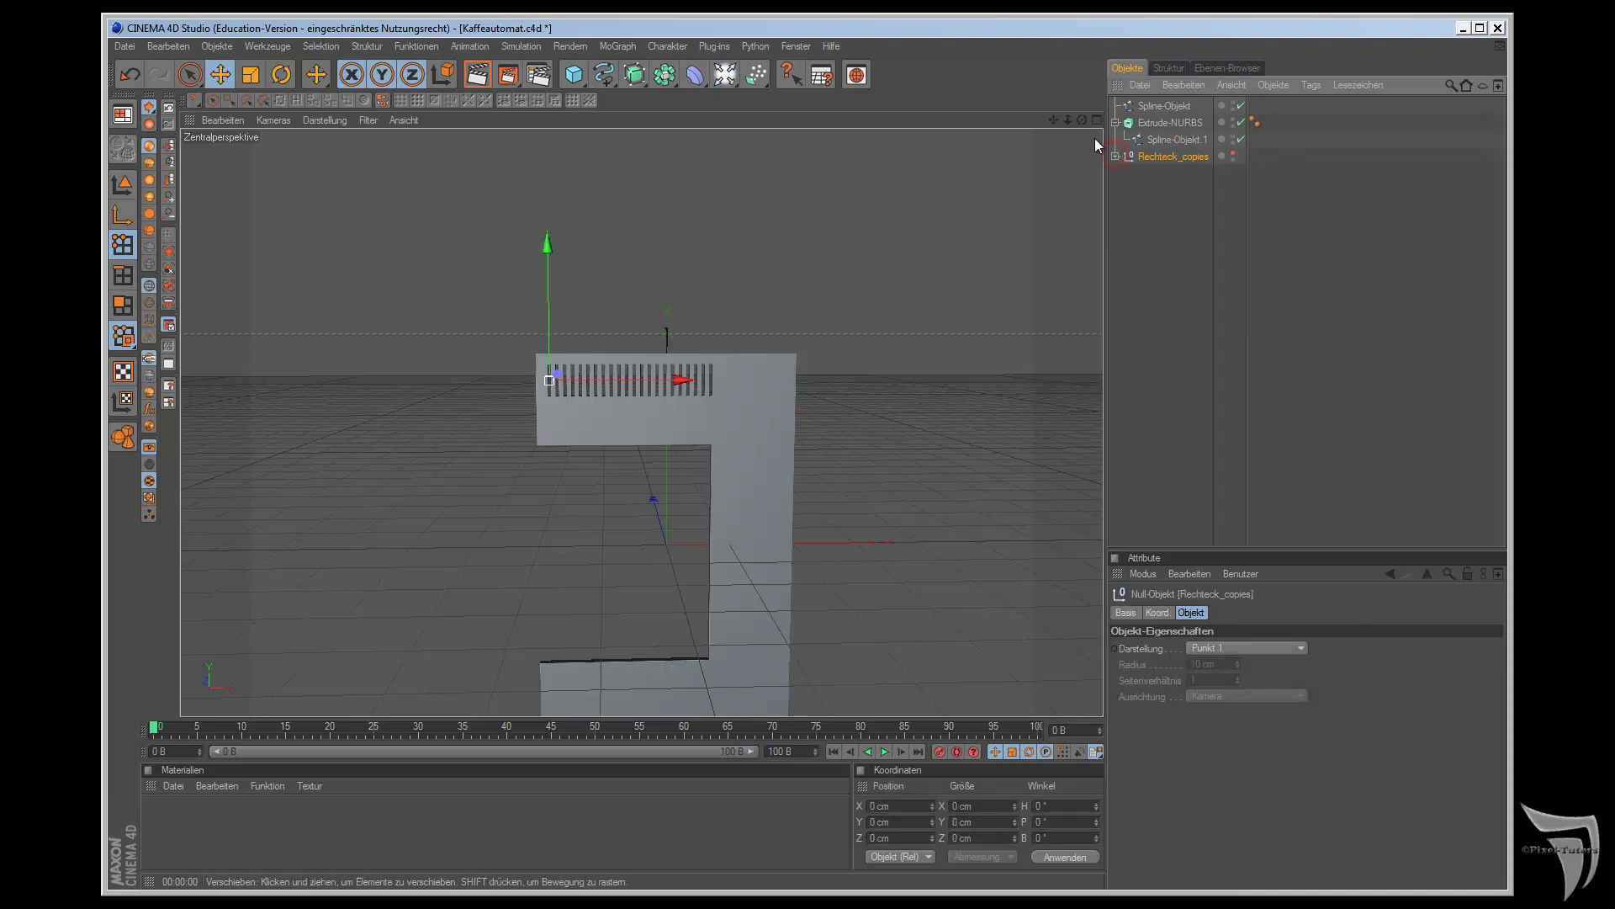
left_click_drag(1083, 120, 902, 501)
- Create Extrude-NURBS.1 and nest the L-profile Spline-Objekt inside it
left_click(1169, 105)
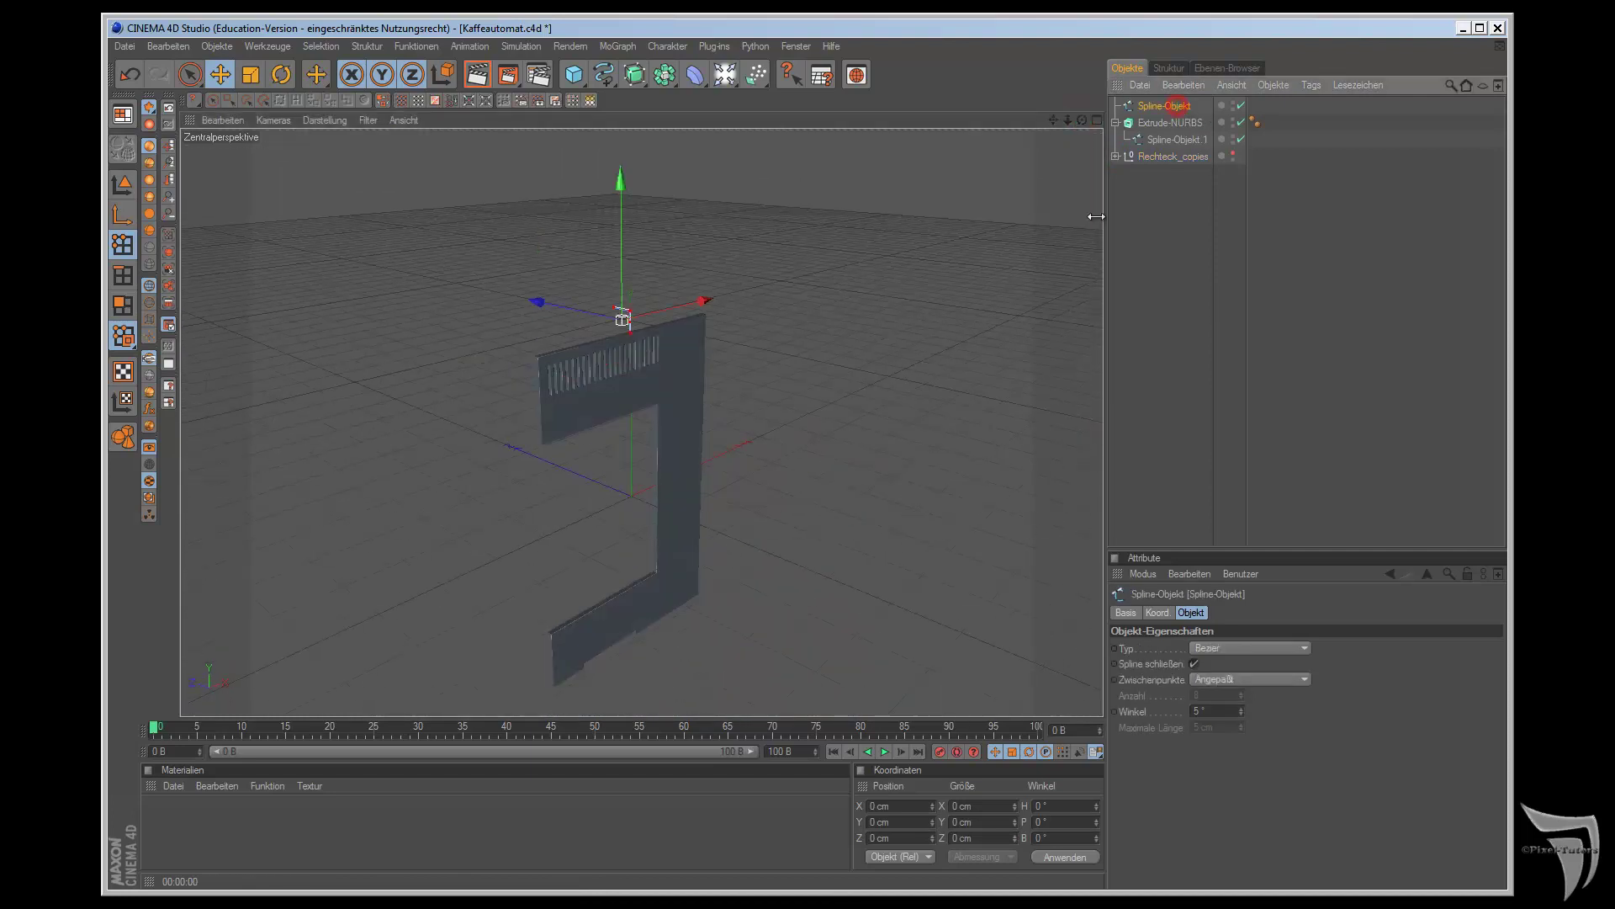
scroll(1048, 259, "up", 3)
mouse_move(634, 74)
left_mouse_down()
mouse_move(673, 106)
mouse_move(799, 99)
left_mouse_up()
left_click(799, 96)
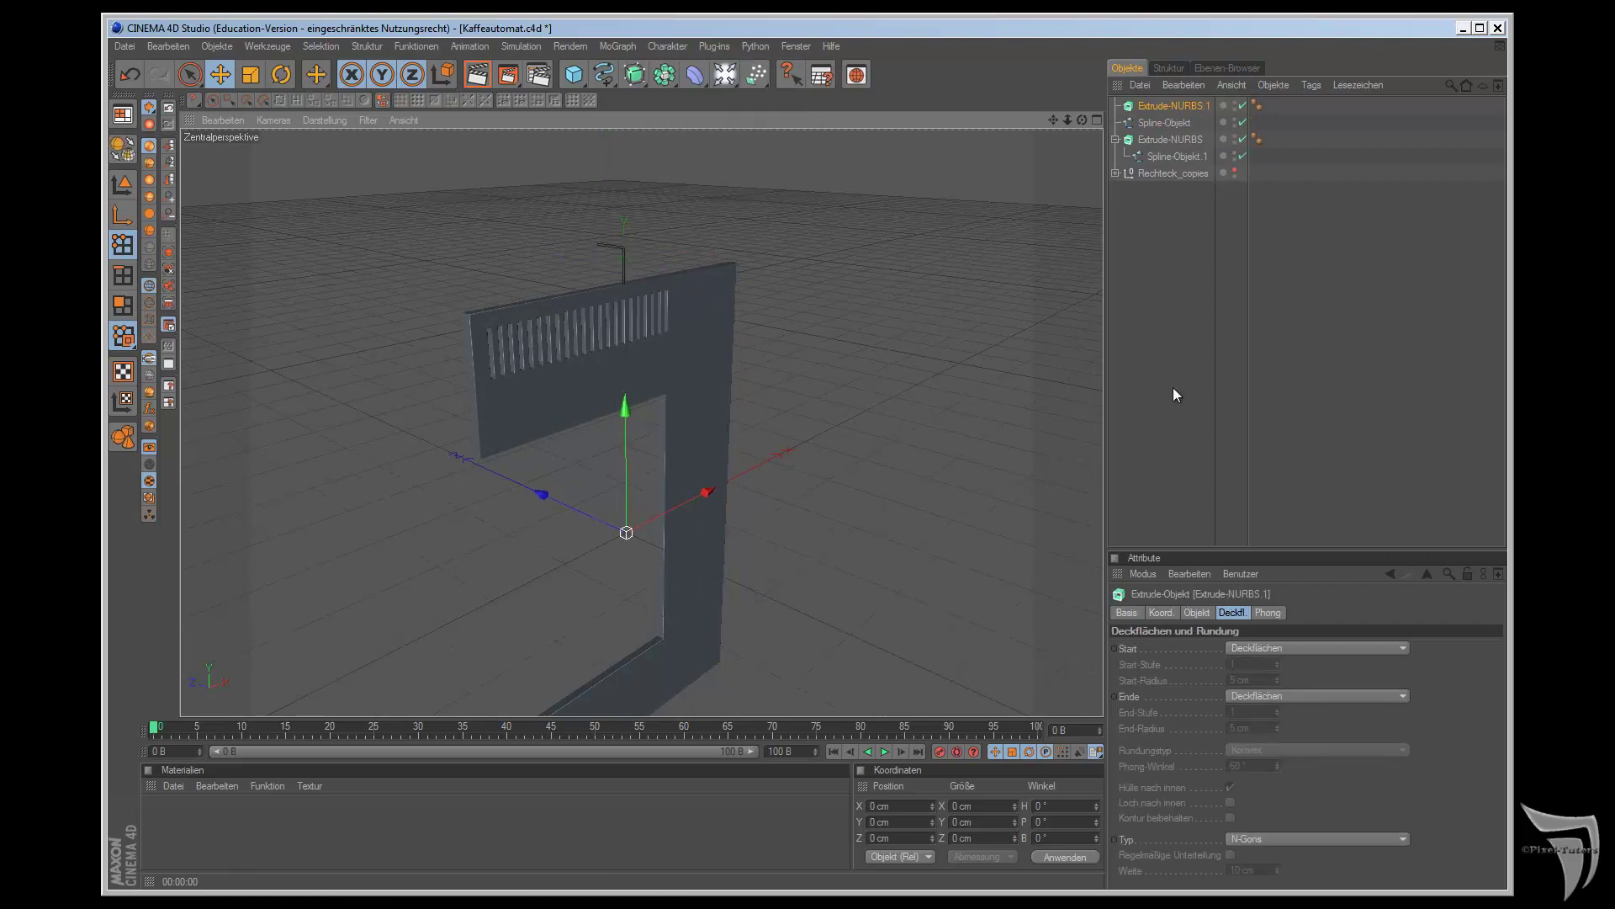
left_click_drag(1164, 123, 1155, 106)
left_click(1164, 108)
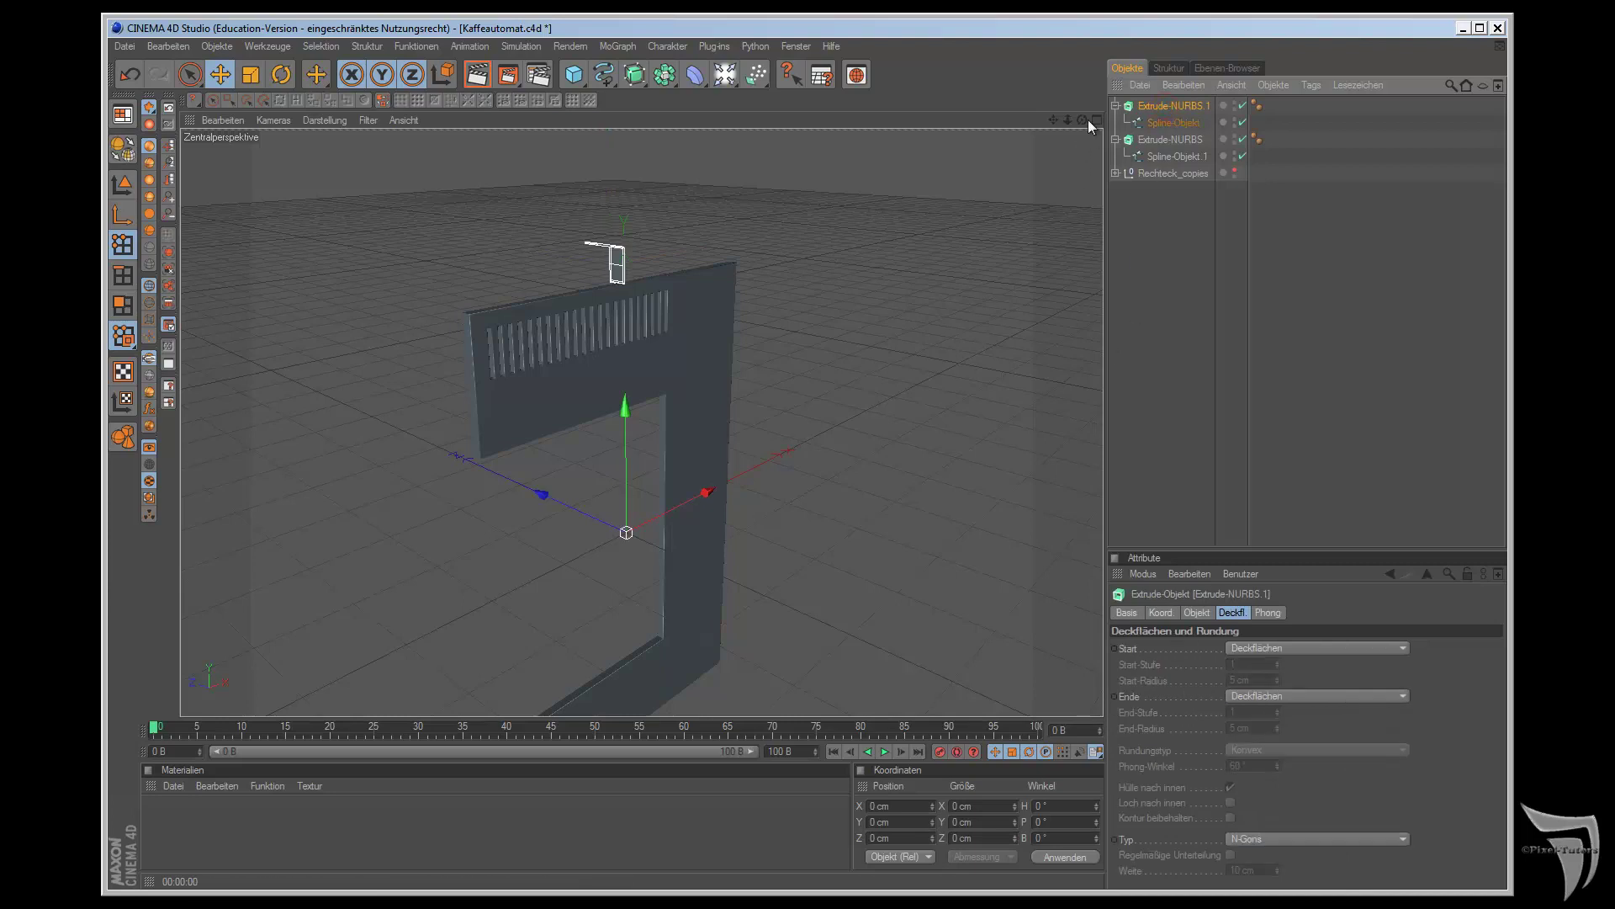
left_click_drag(912, 498, 558, 517, "alt")
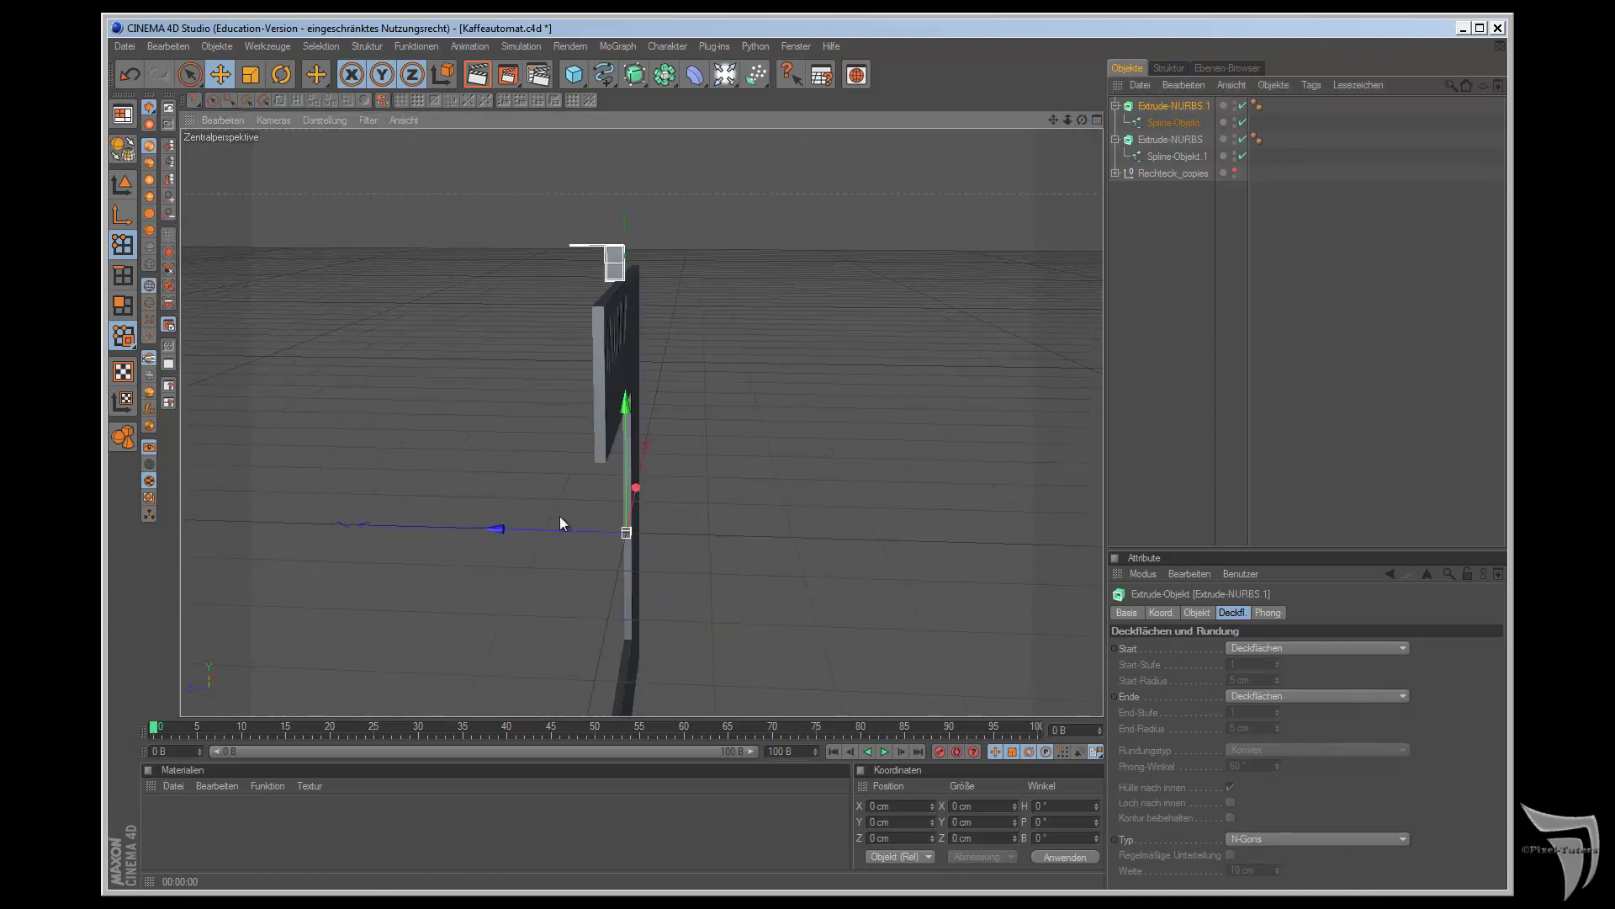
left_click_drag(1082, 119, 907, 499)
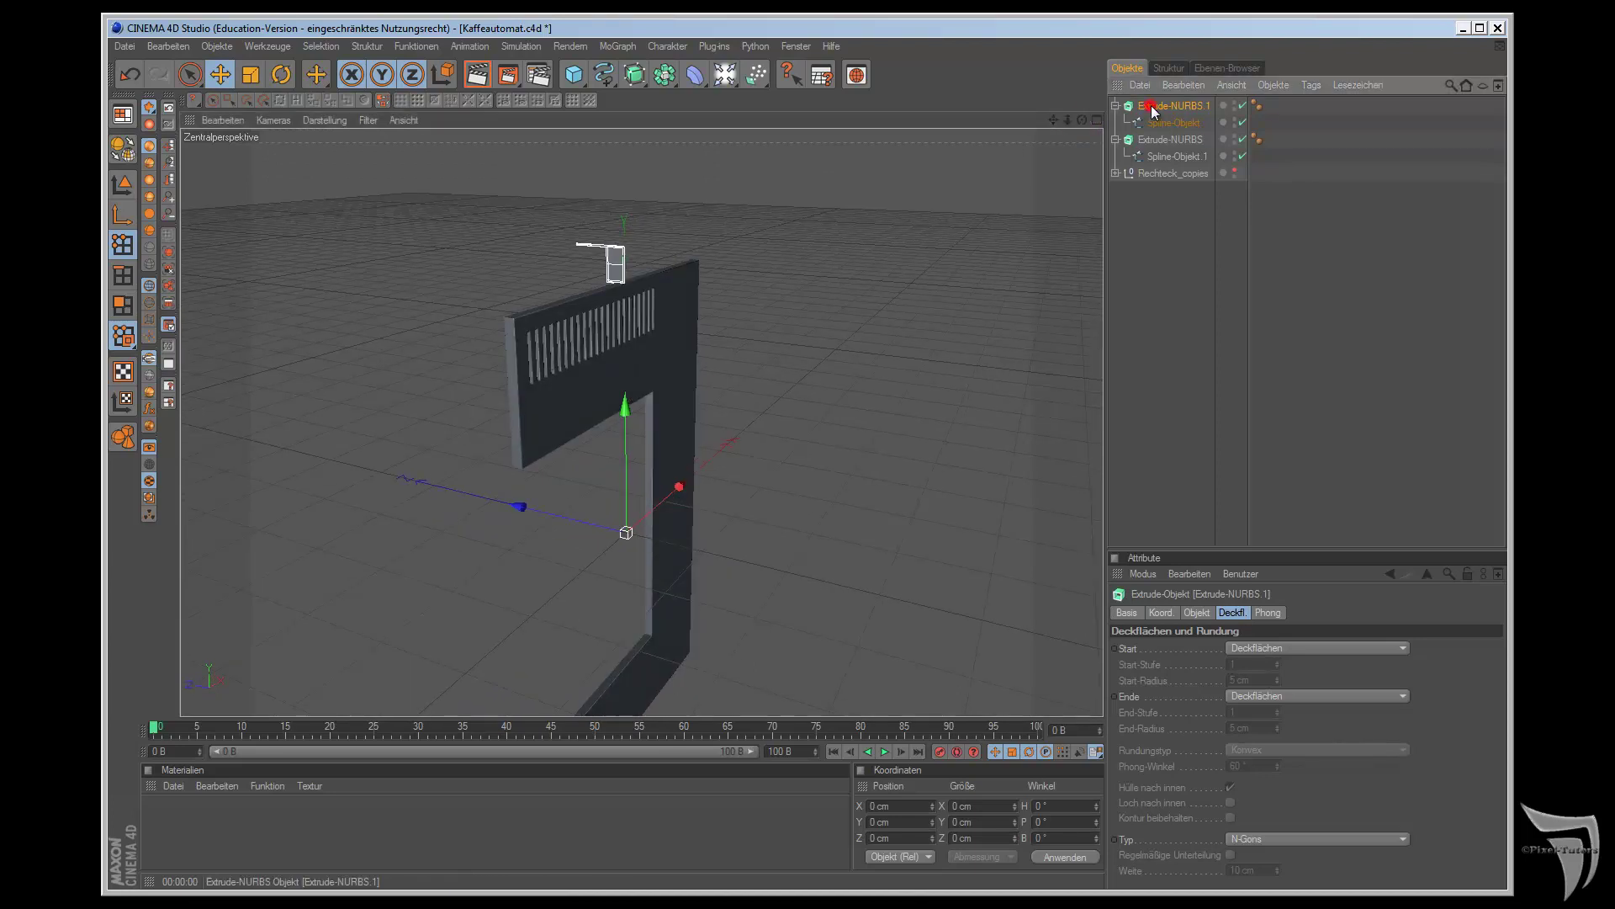
- Zero the extrusion's depth offset and try a 600 cm extrusion along X
left_click(1198, 613)
double_click(1343, 649)
key("Return")
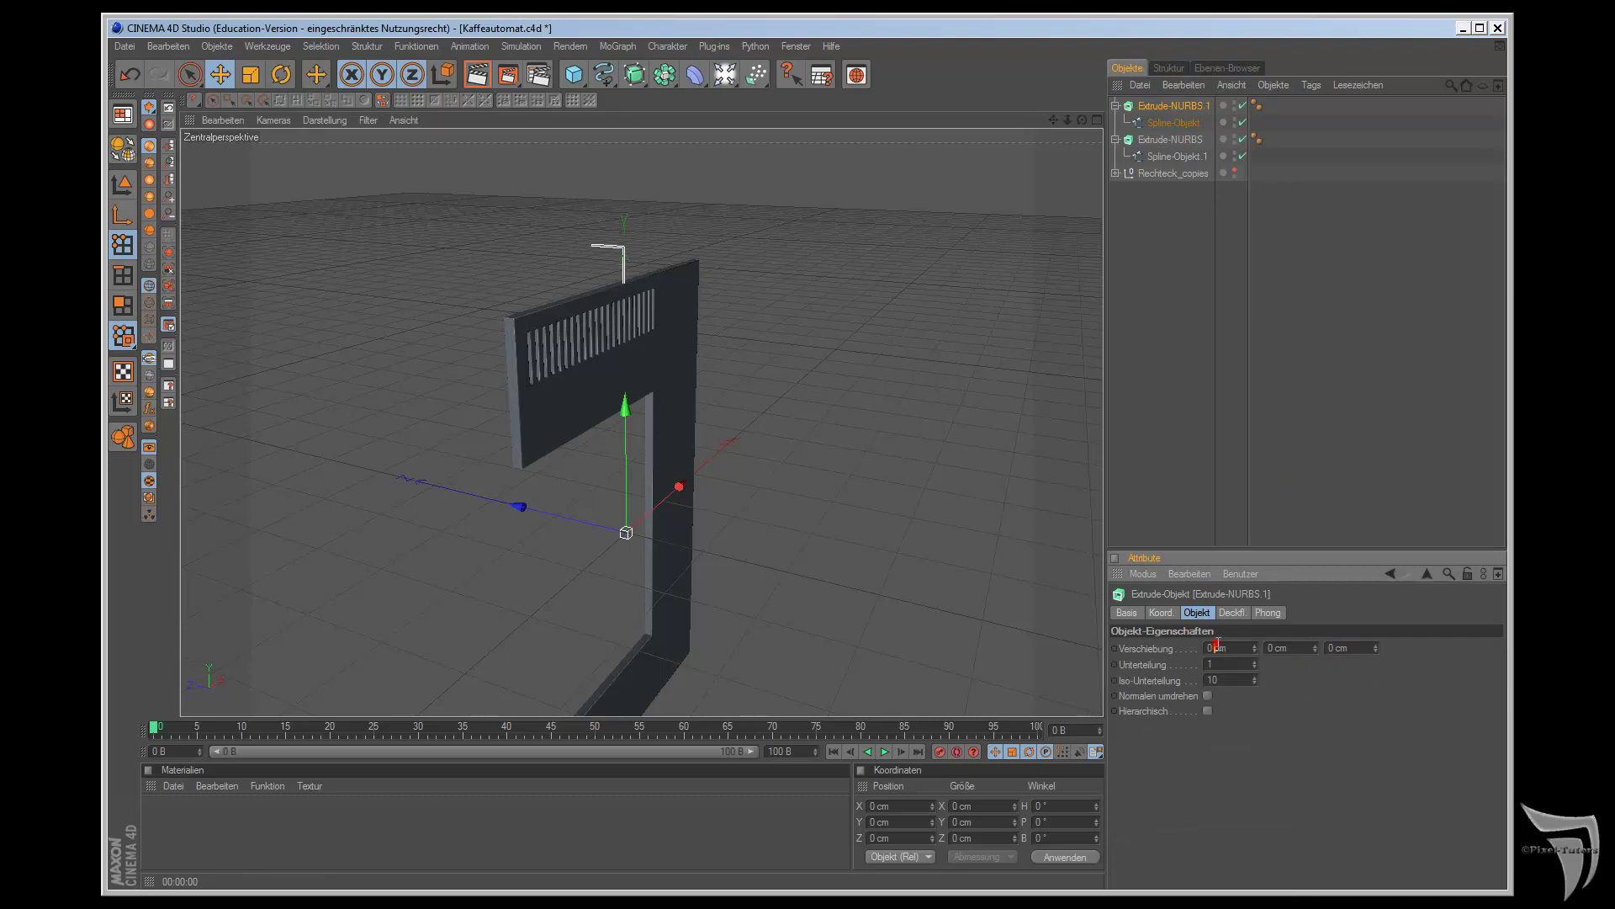
type("200")
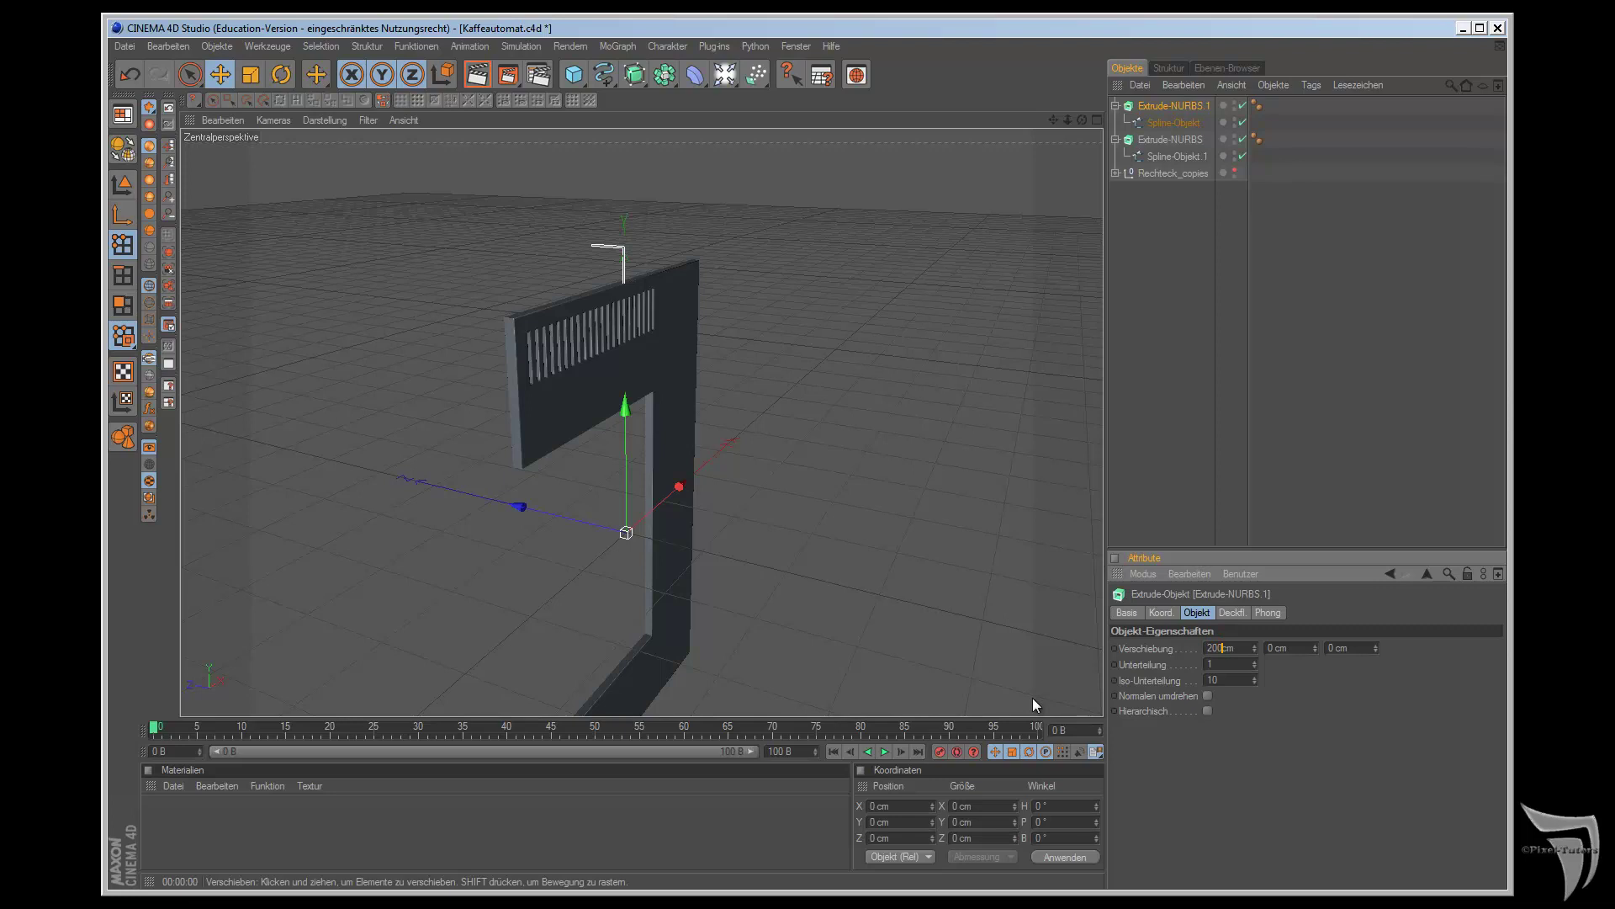
key("BackSpace")
key("BackSpace")
key("BackSpace")
type("600")
key("Return")
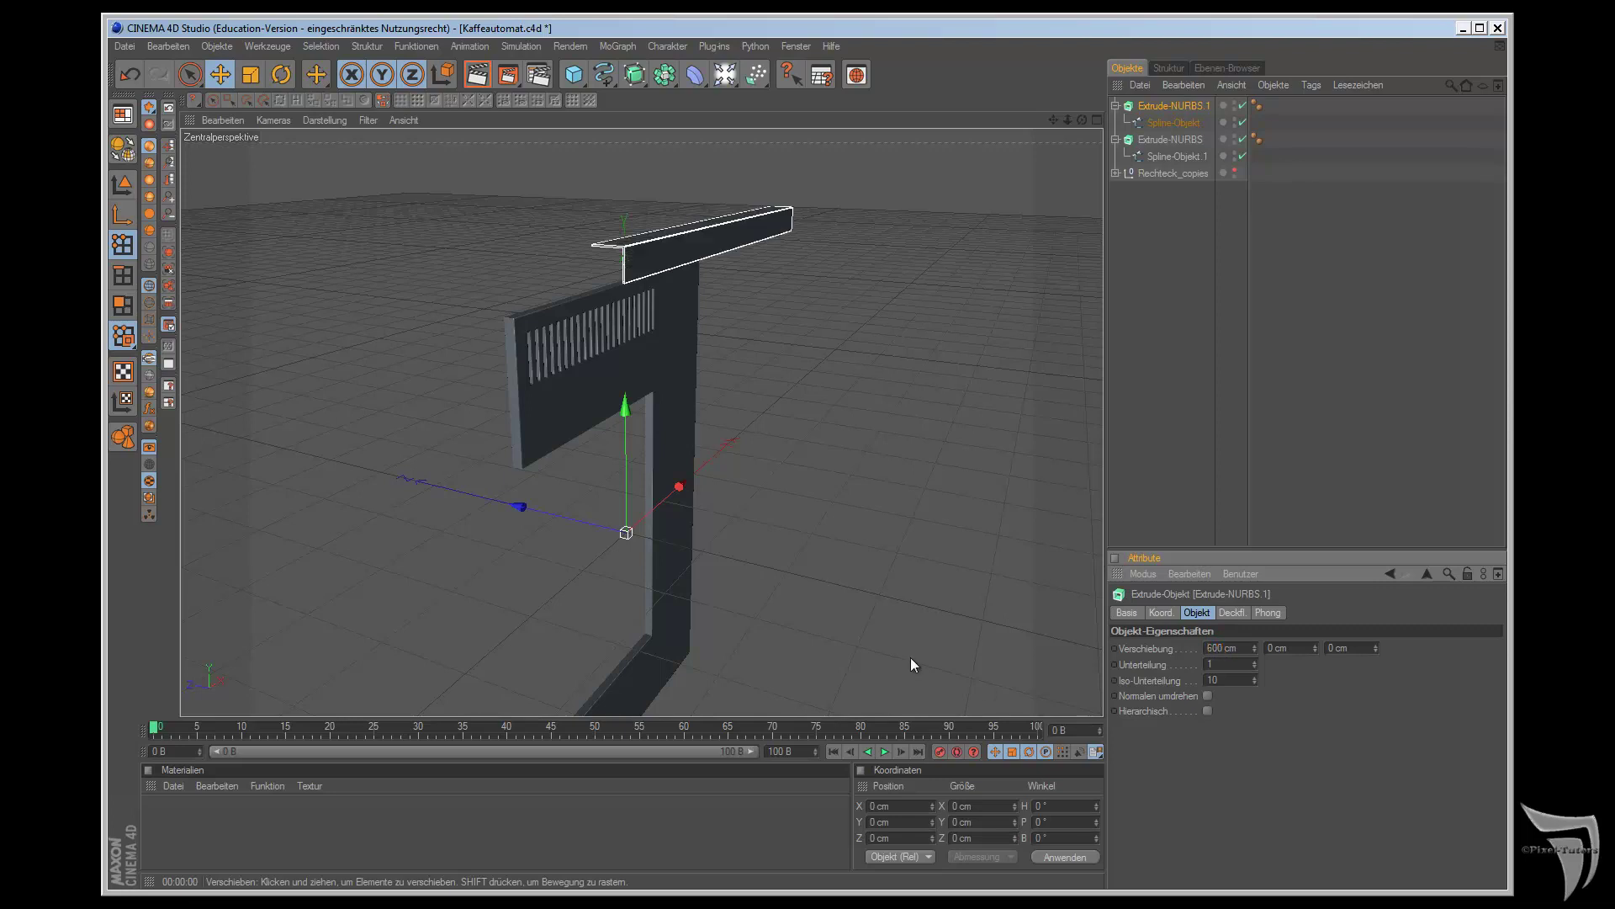
- Reduce the X extrusion to 400 cm, undo a stray bar move, and switch to Model mode
left_click_drag(1082, 120, 907, 498)
left_click(1227, 652)
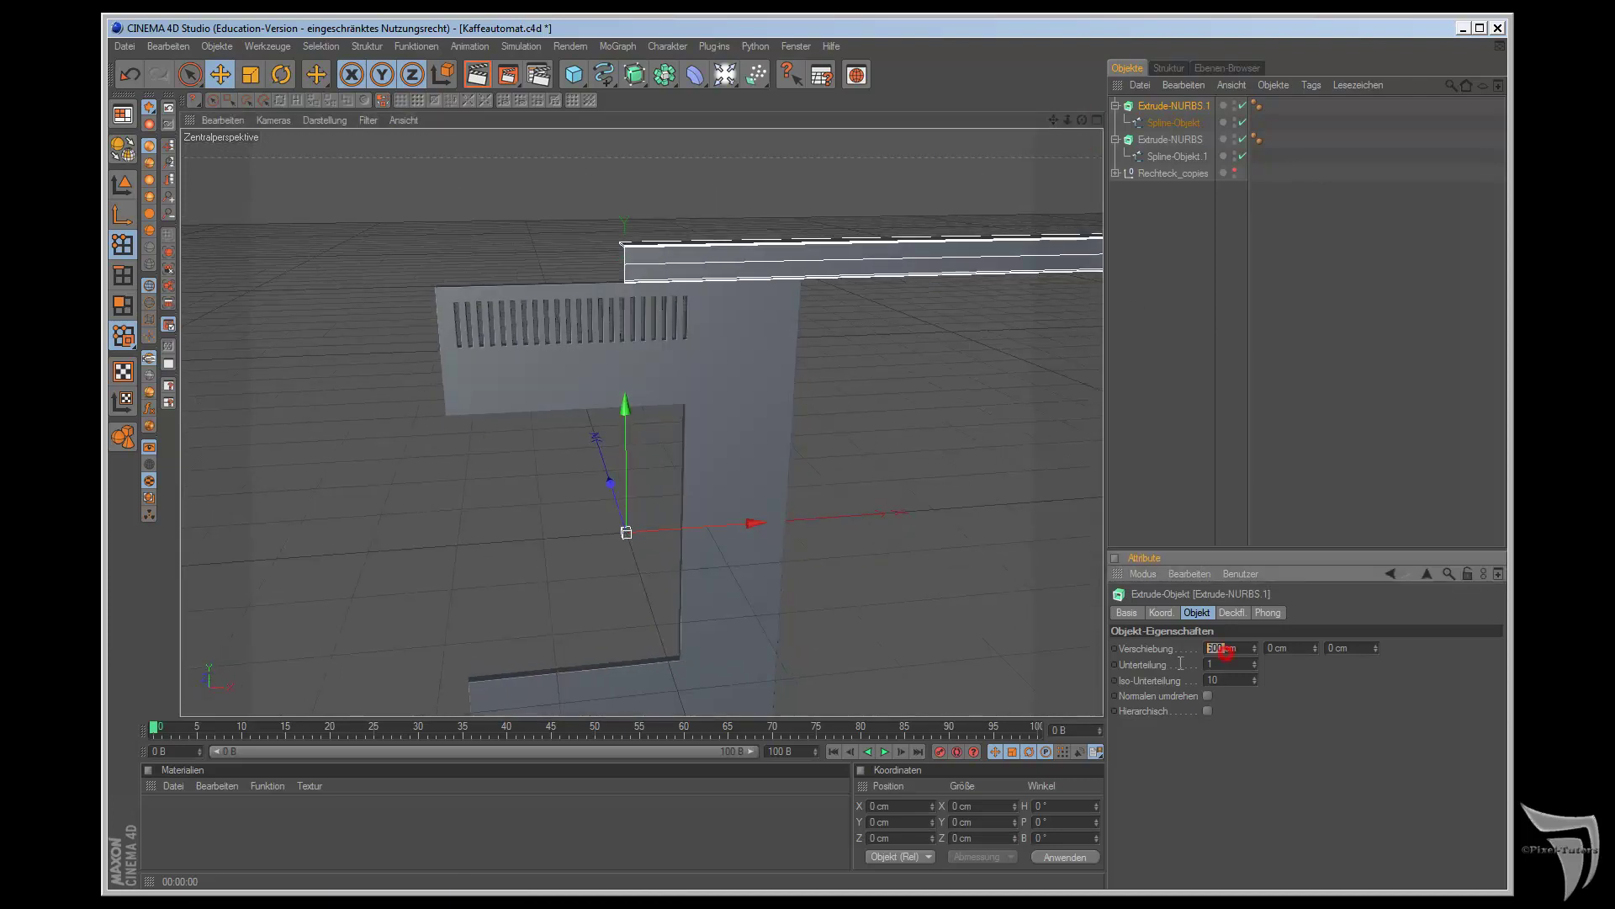
type("500")
key("Return")
left_click(1227, 648)
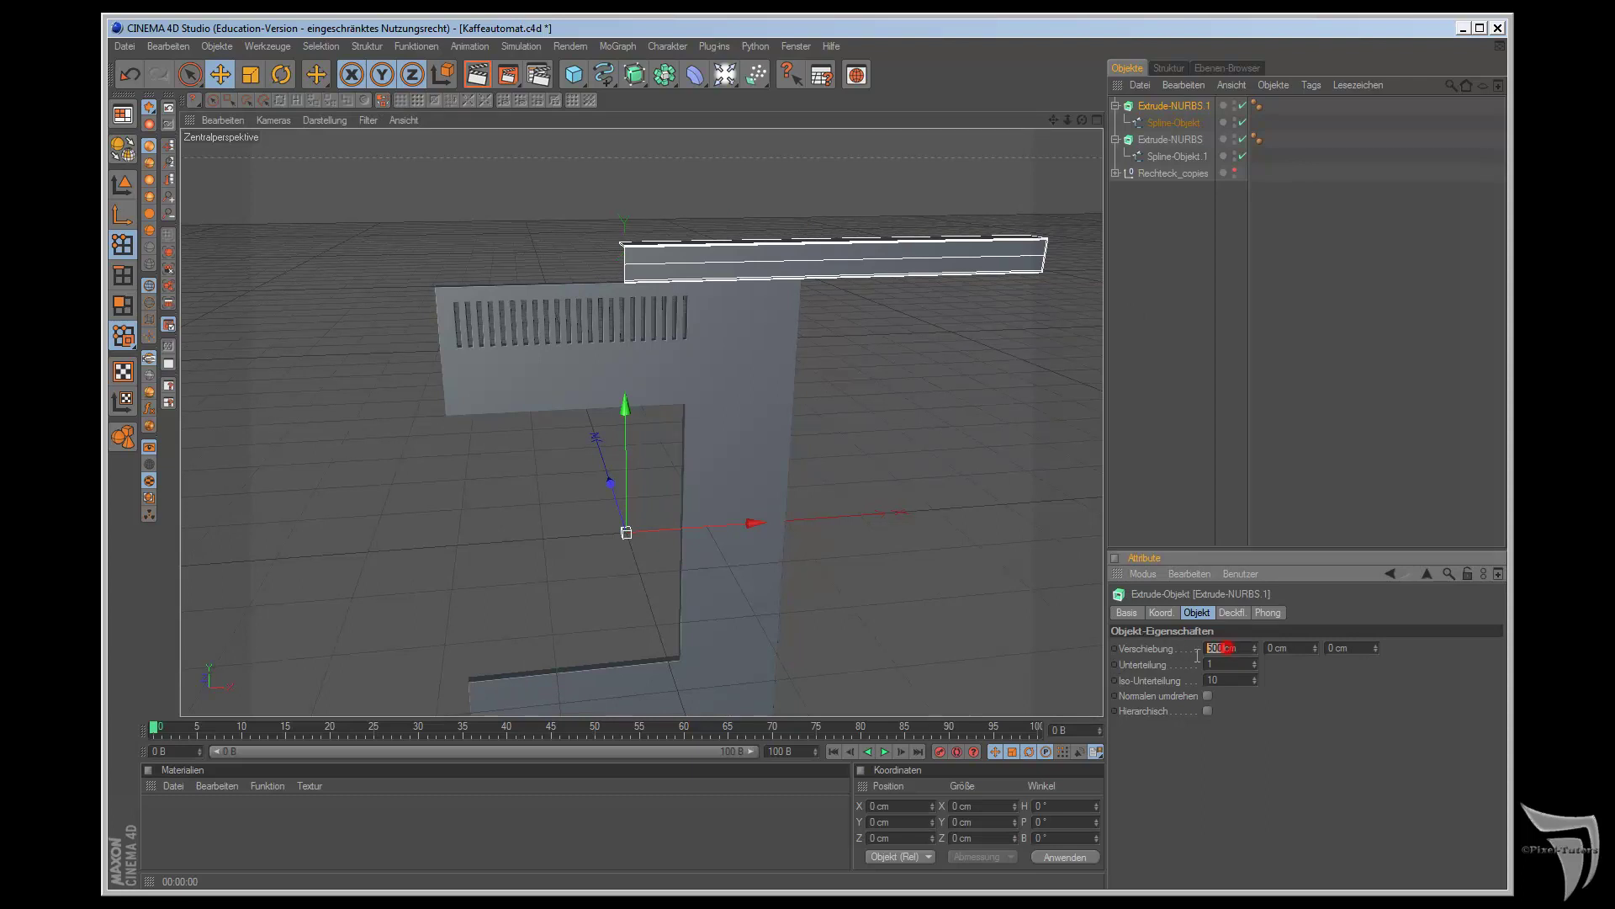
type("400")
key("Return")
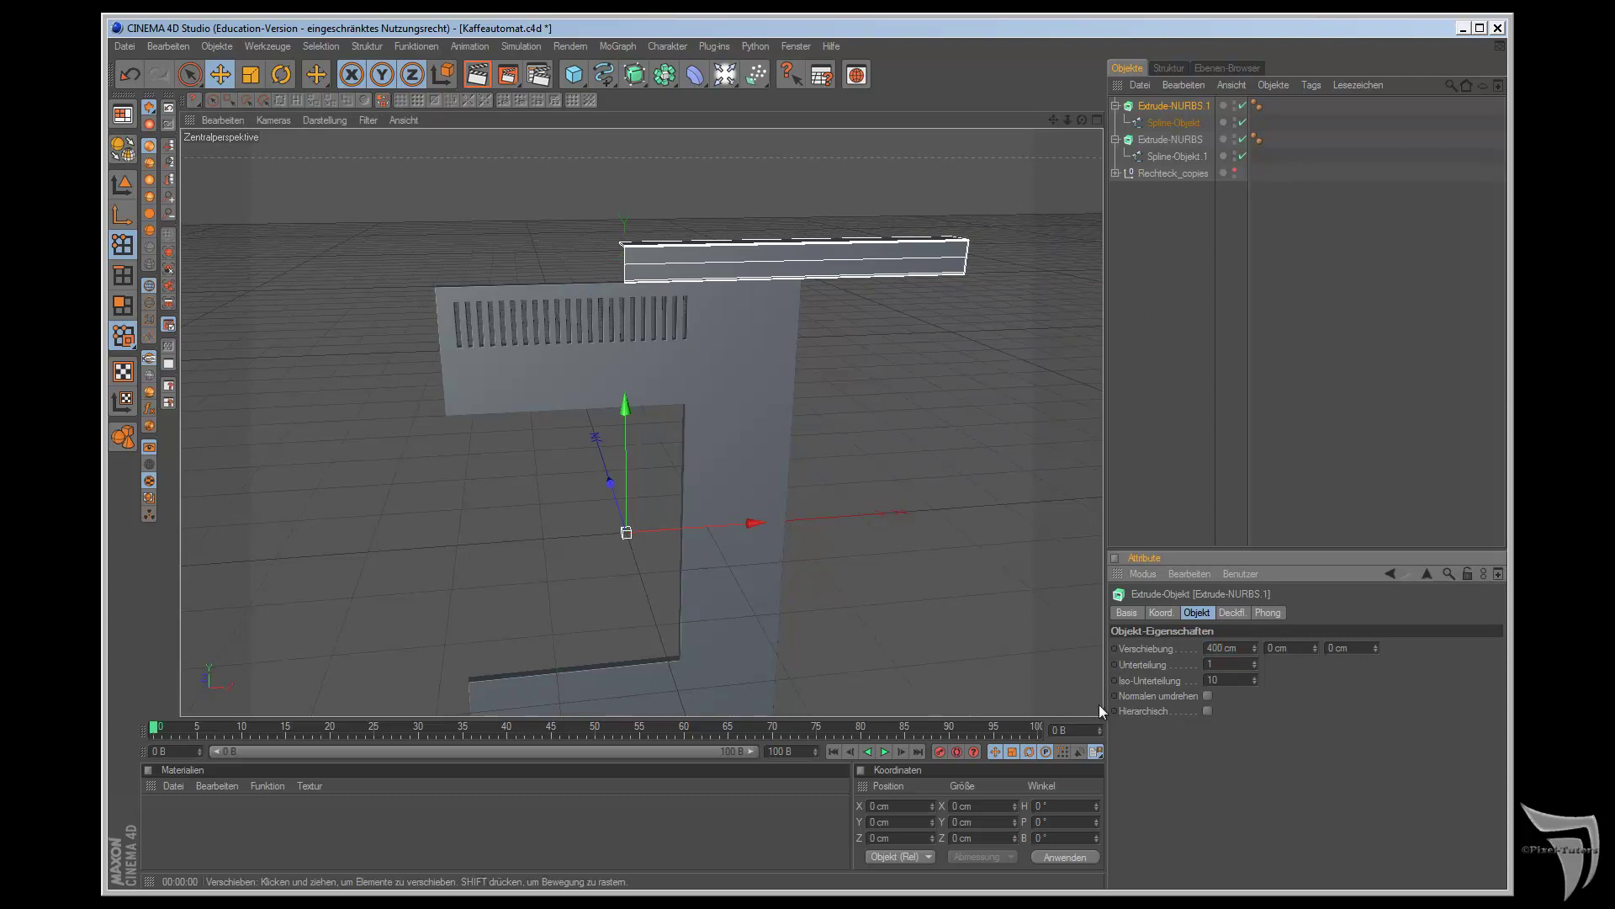
left_click_drag(678, 502, 910, 498)
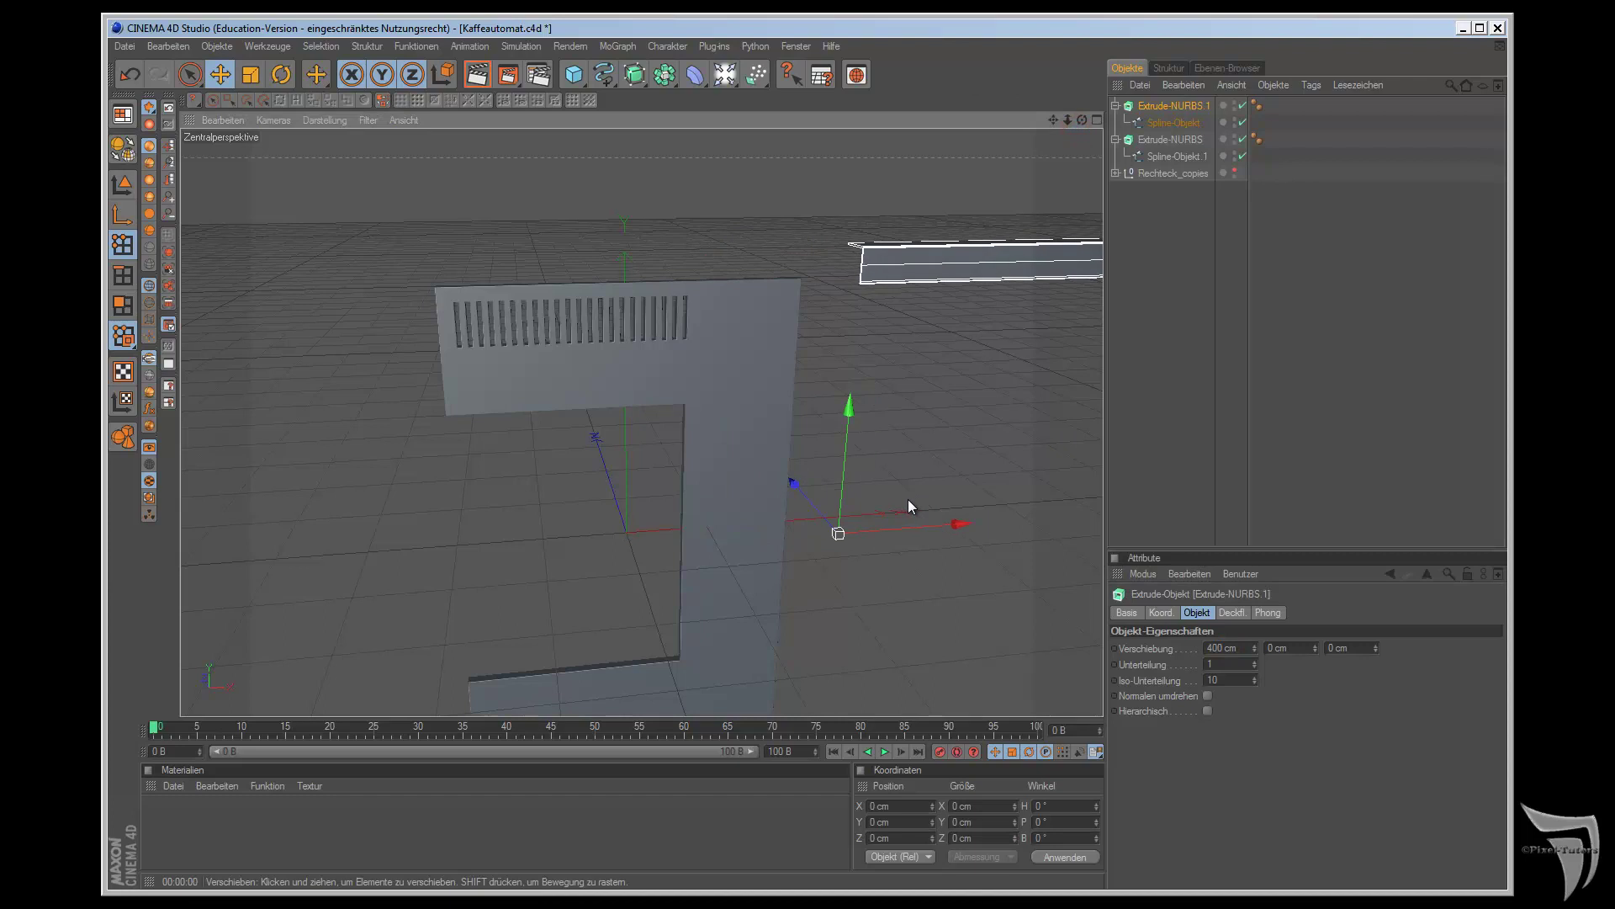
key("ctrl+z")
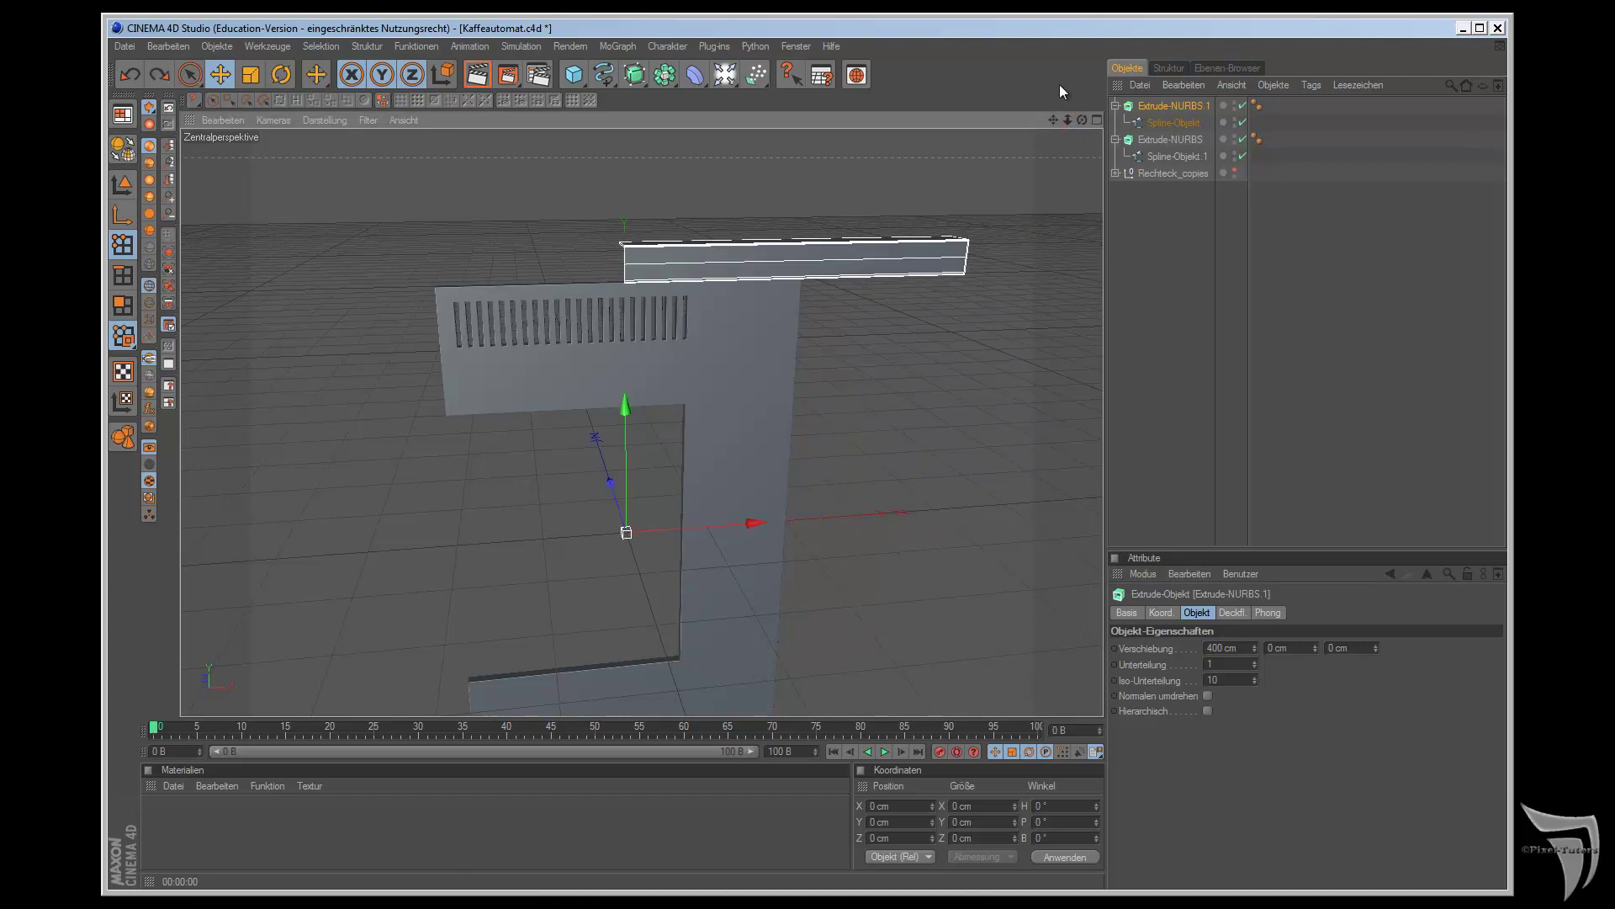
left_click(123, 183)
- Move the 400 cm cap bar to X −200 cm and orbit to check its fit on the panel
left_click(220, 74)
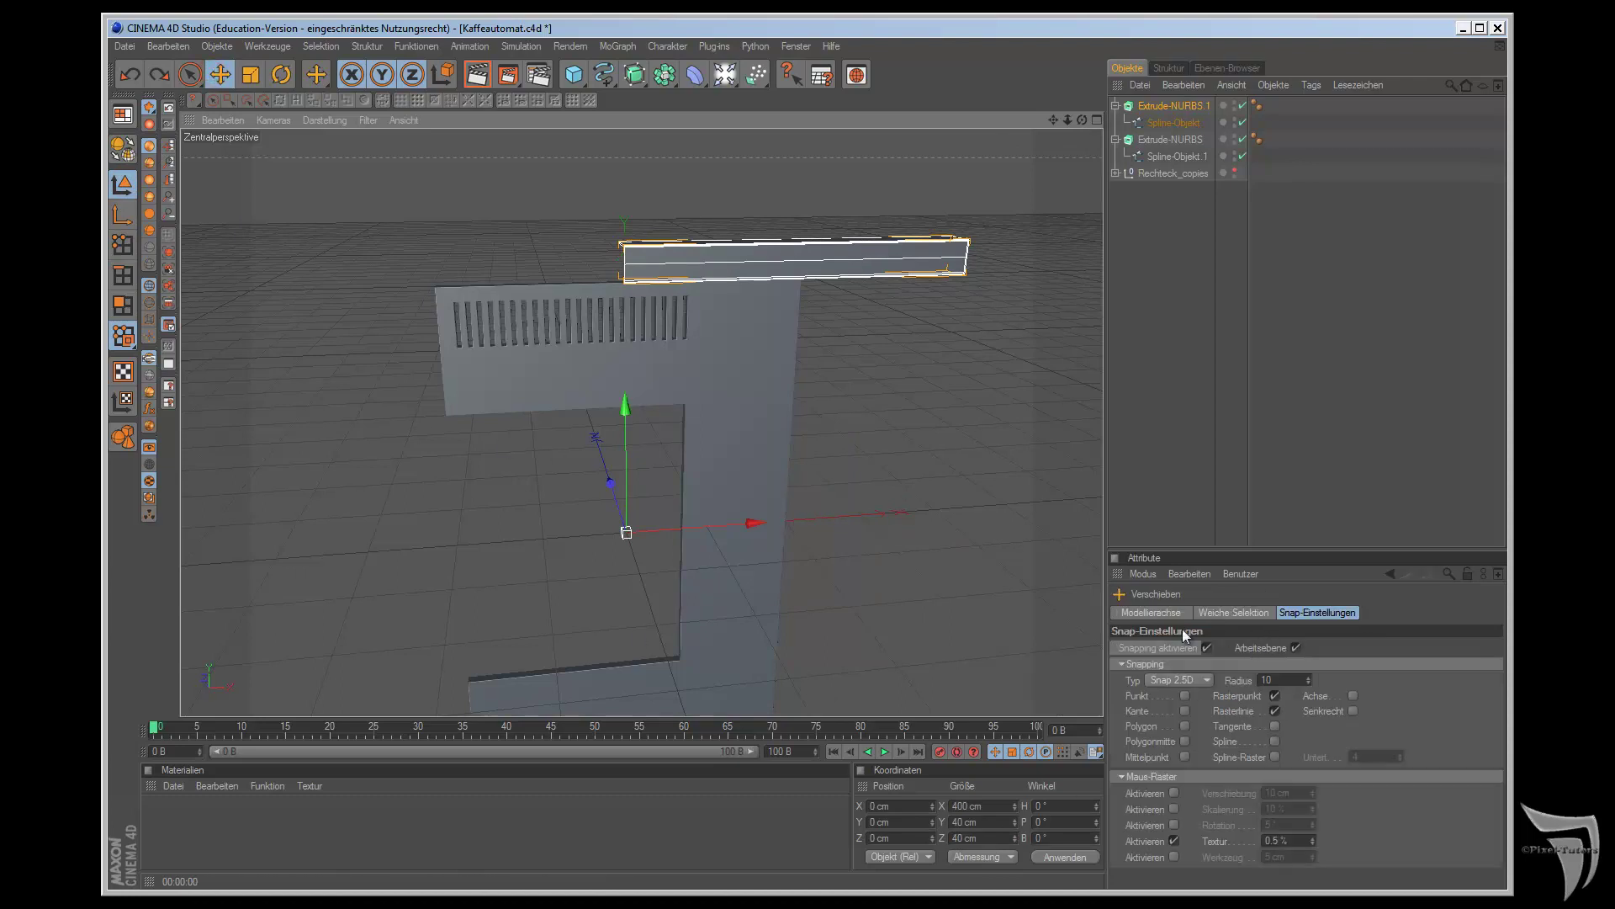
double_click(879, 805)
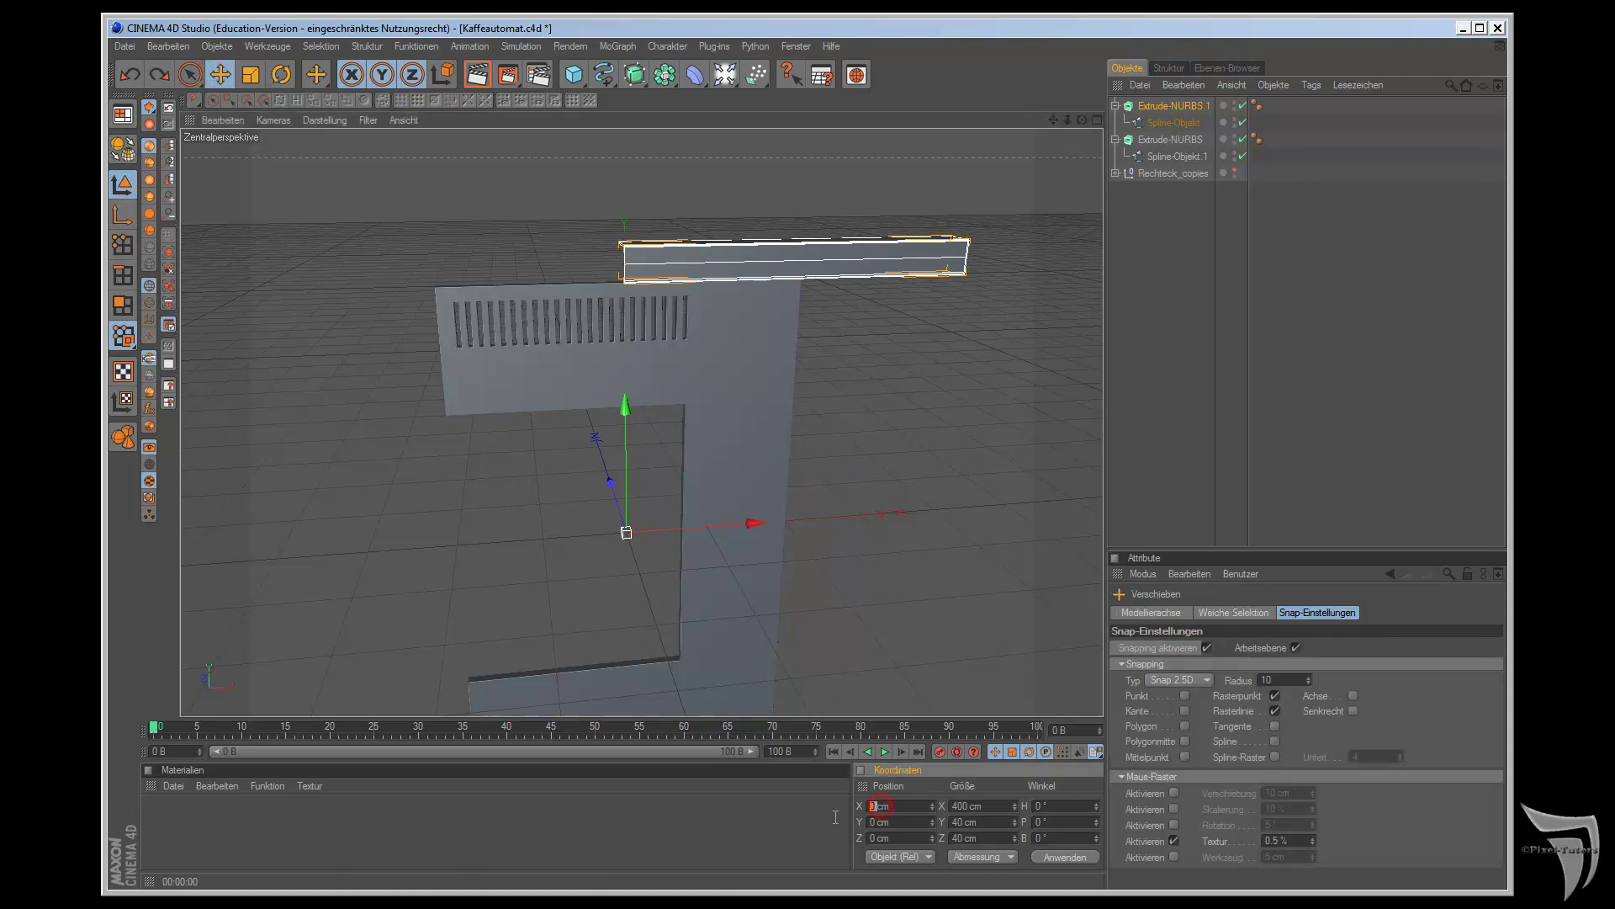
type("-200")
key("Return")
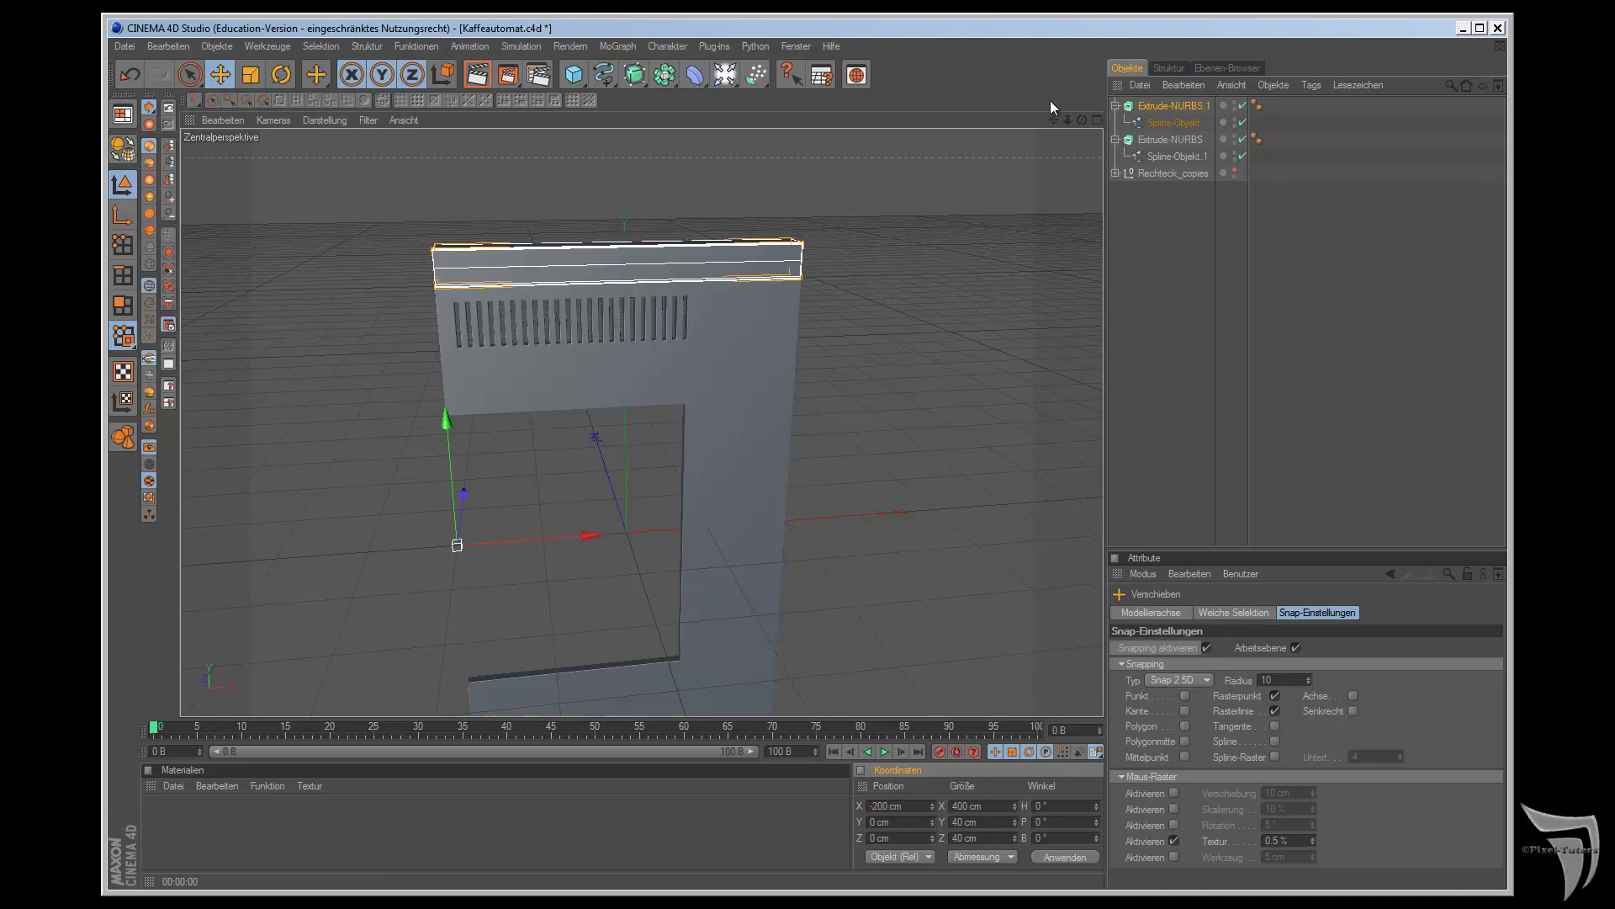
mouse_move(1083, 125)
left_mouse_down()
mouse_move(905, 498)
mouse_move(935, 498)
mouse_move(907, 498)
mouse_move(861, 376)
left_mouse_up()
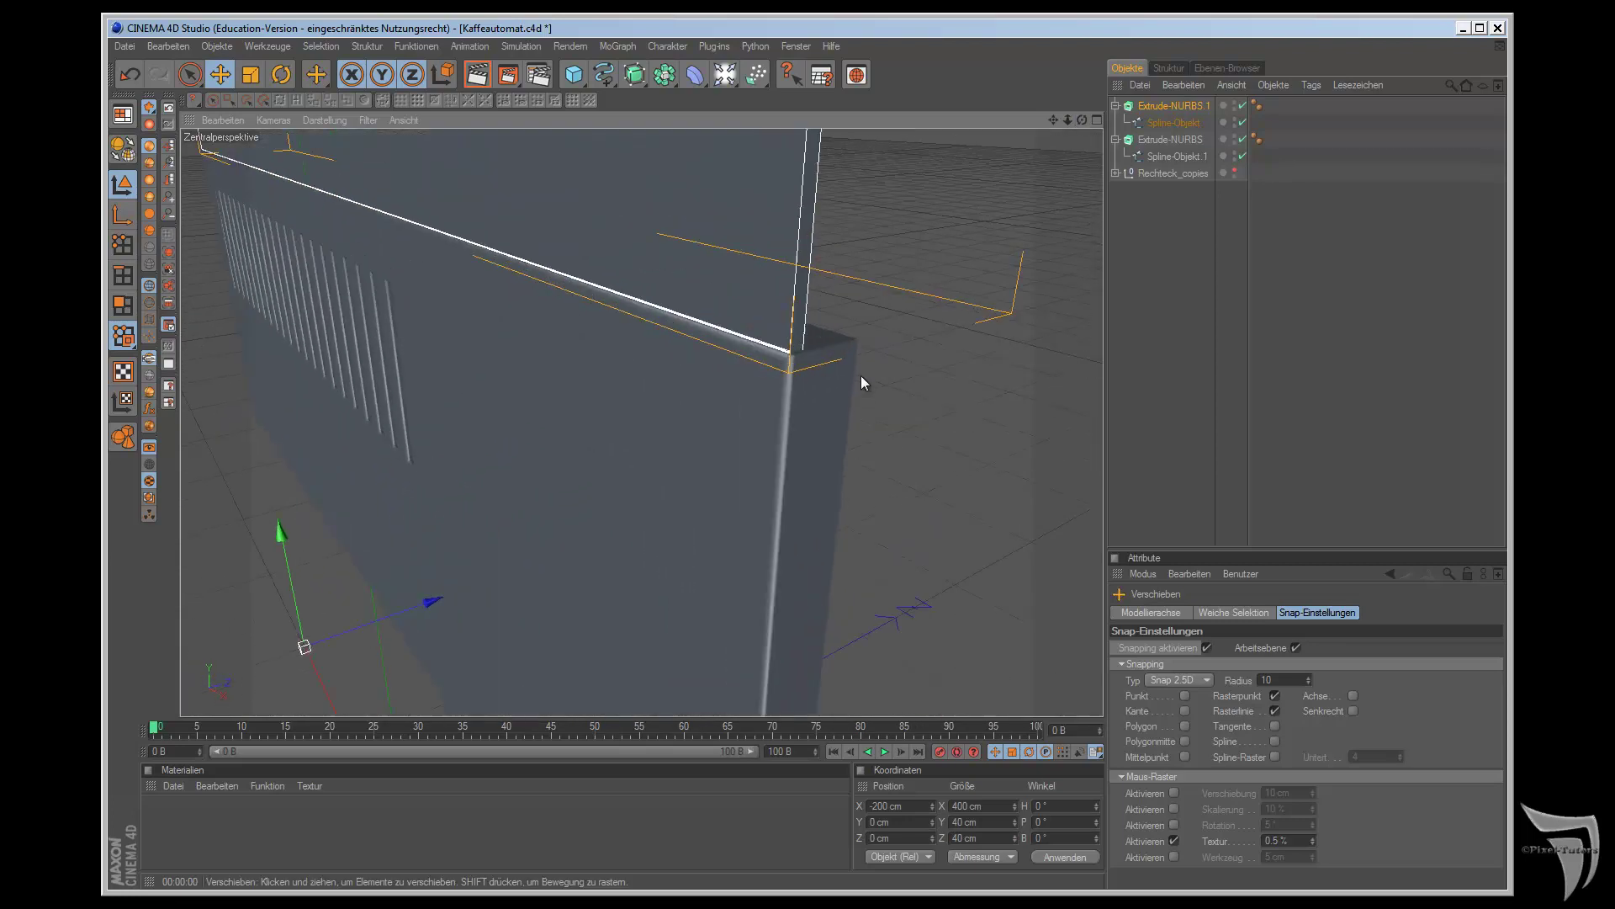
mouse_move(1038, 143)
left_mouse_down()
mouse_move(909, 505)
mouse_move(966, 173)
left_mouse_up()
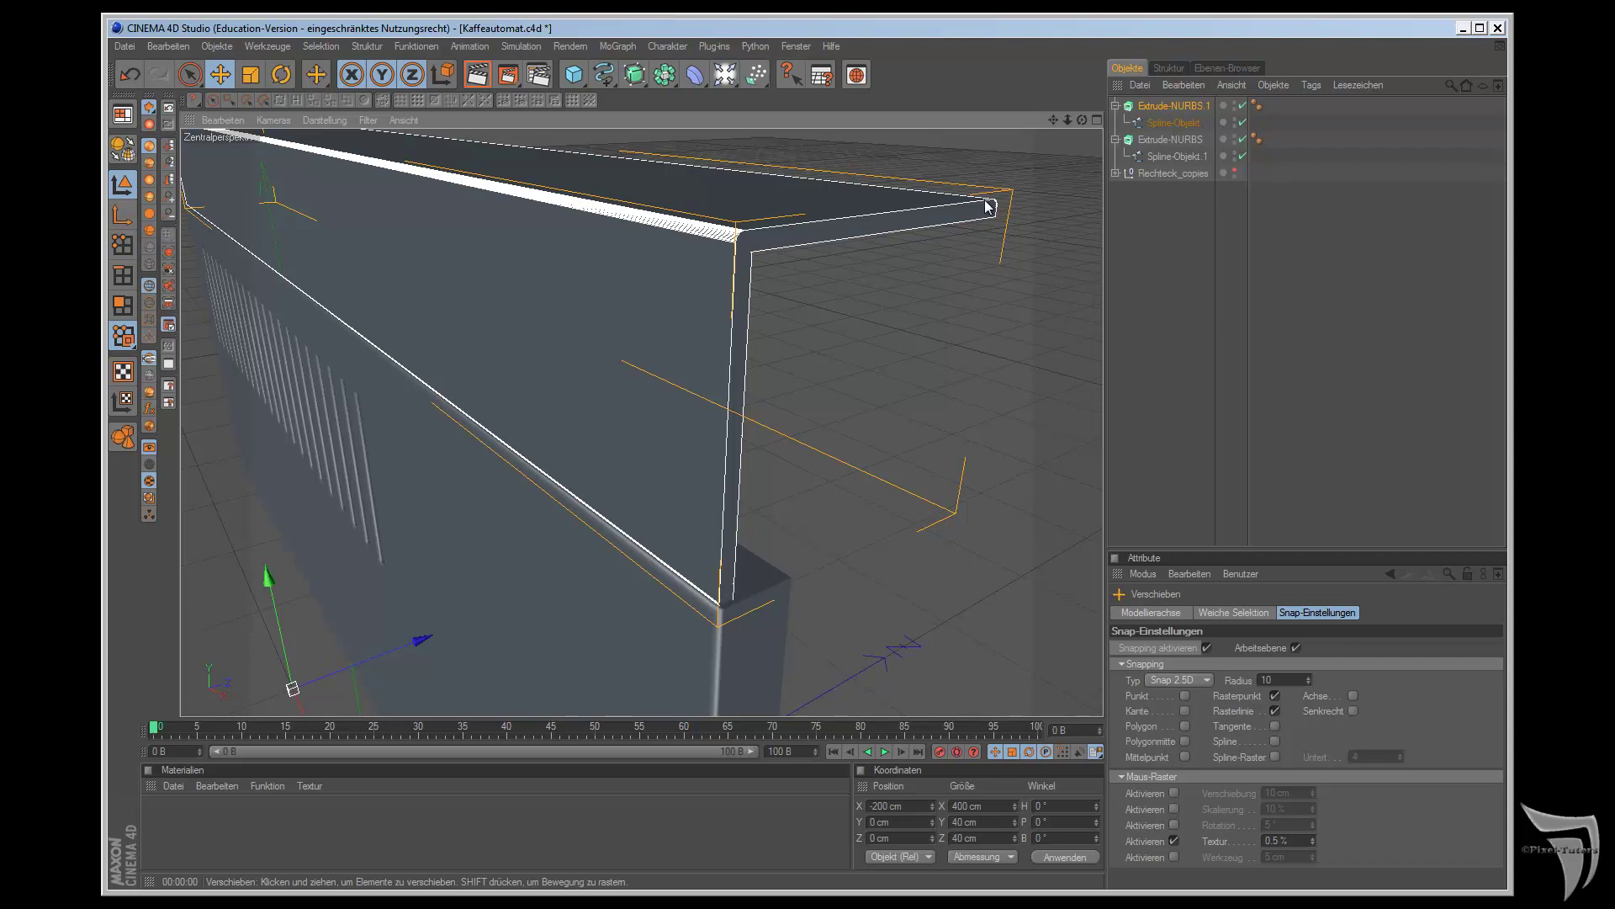
left_click_drag(1080, 121, 909, 500)
mouse_move(1052, 120)
left_mouse_down()
mouse_move(909, 500)
mouse_move(783, 255)
left_mouse_up()
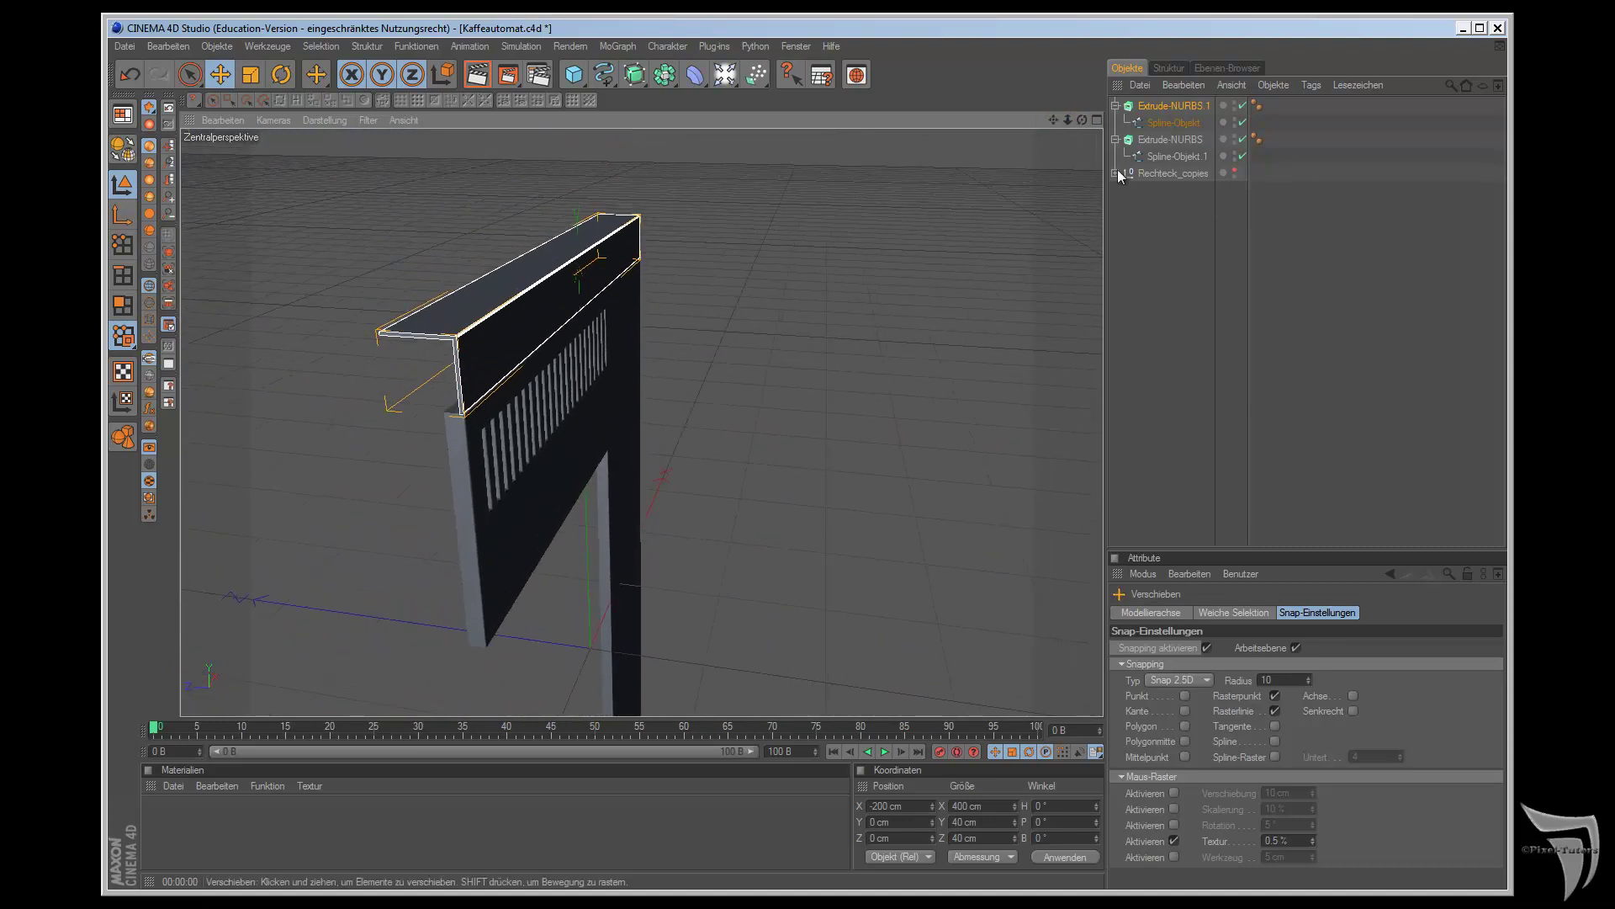
- Set Start and Ende caps to Deckflächen und Rundung with Kontur beibehalten ticked
left_click(1174, 105)
left_click(1240, 614)
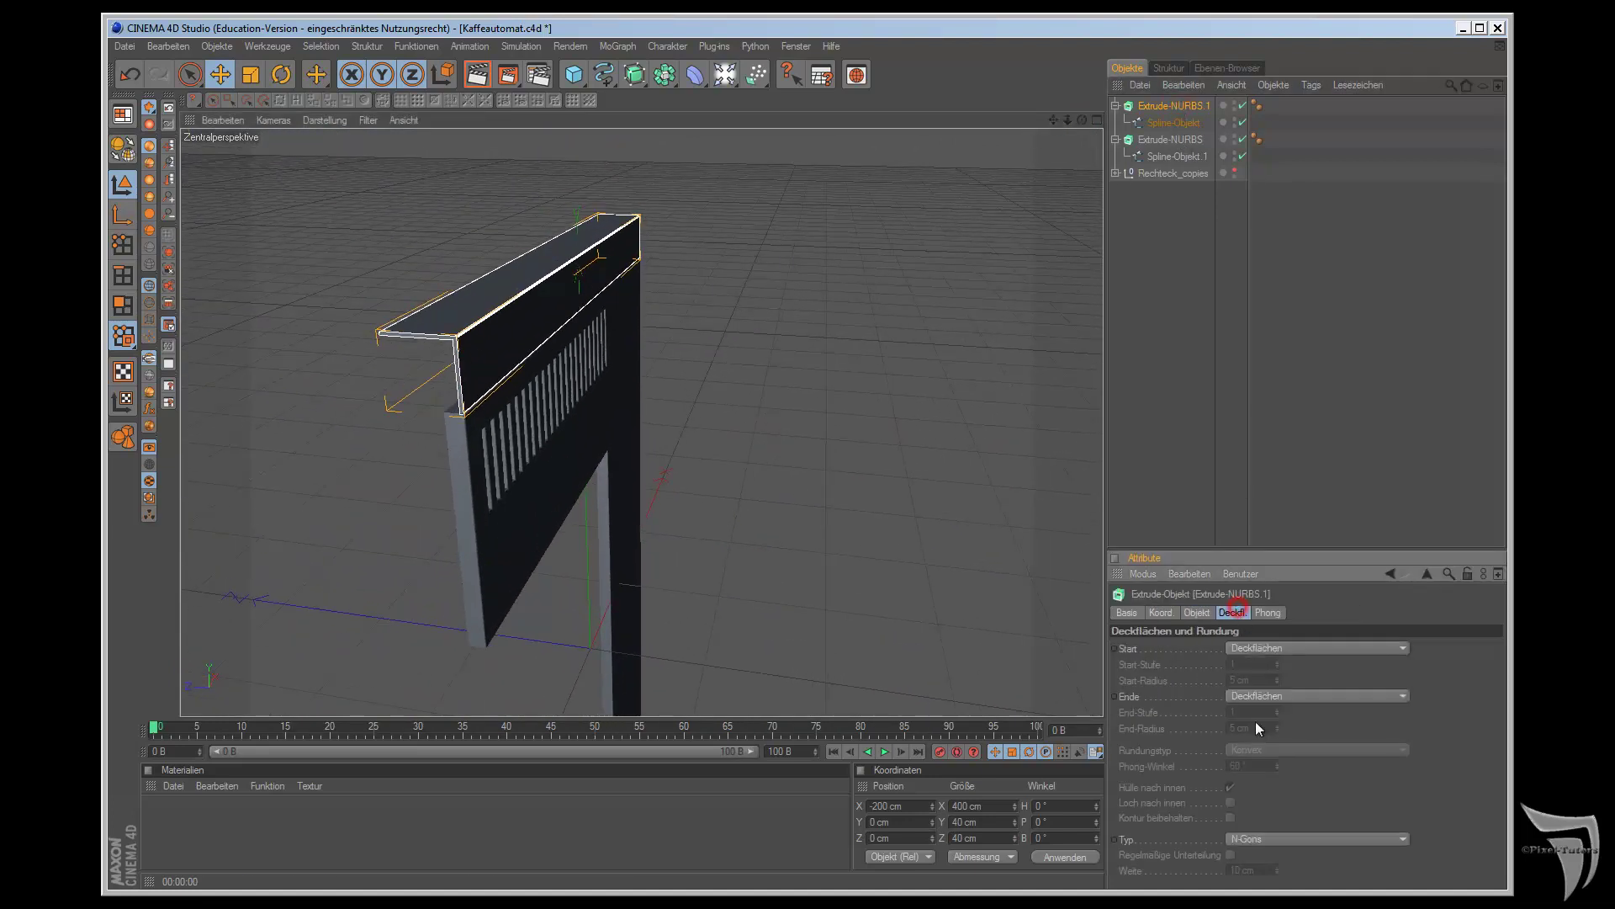
left_click(1272, 647)
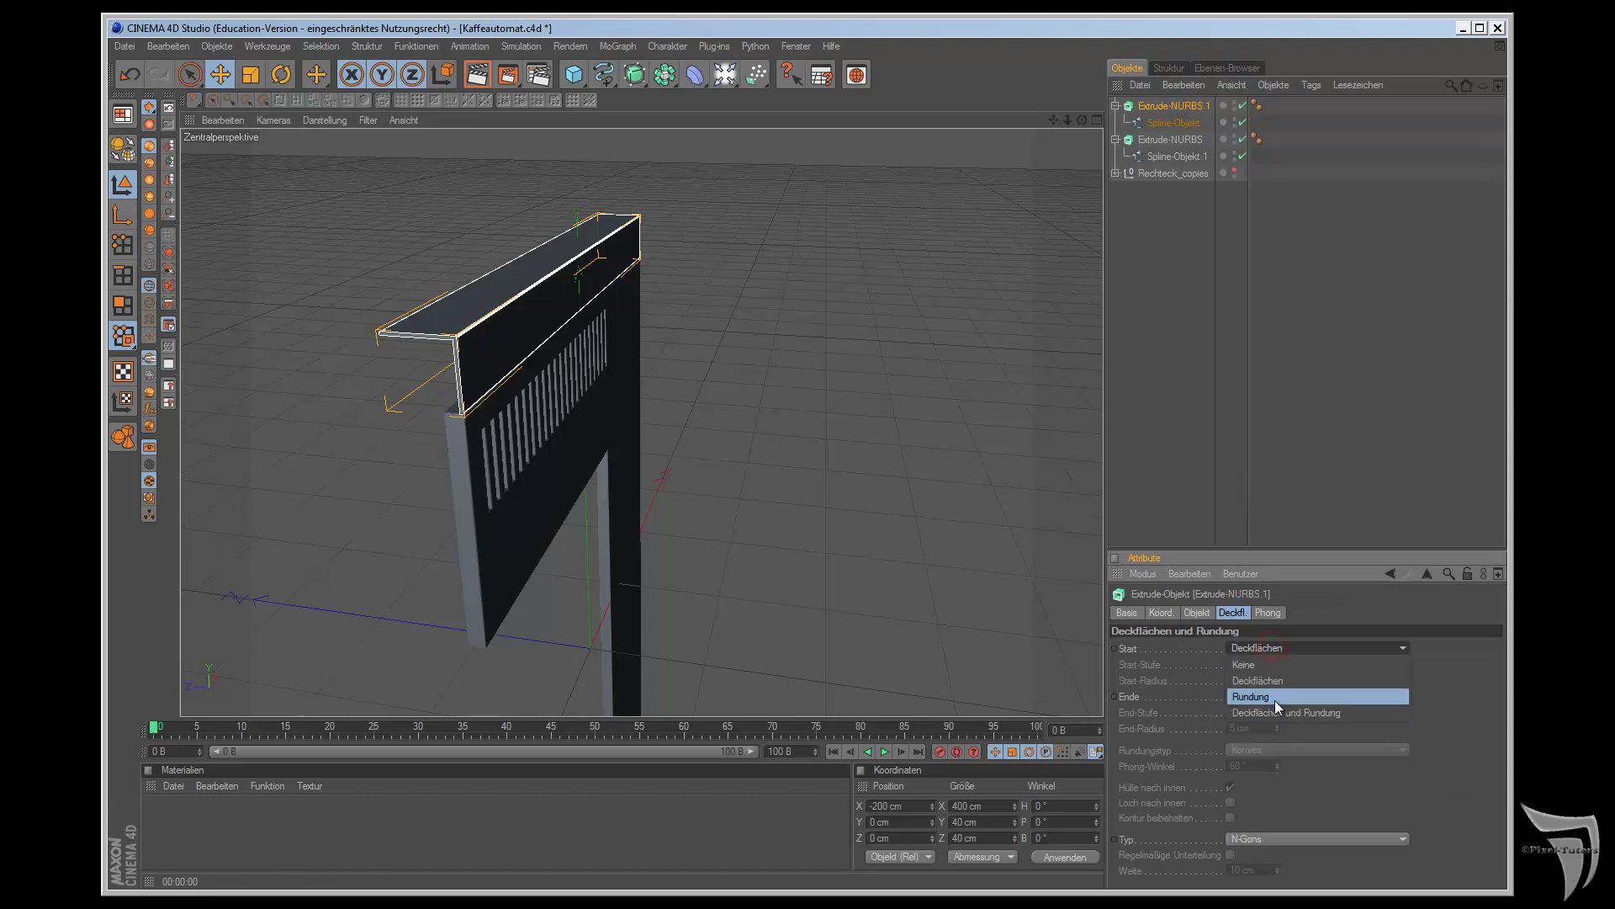
left_click(1274, 712)
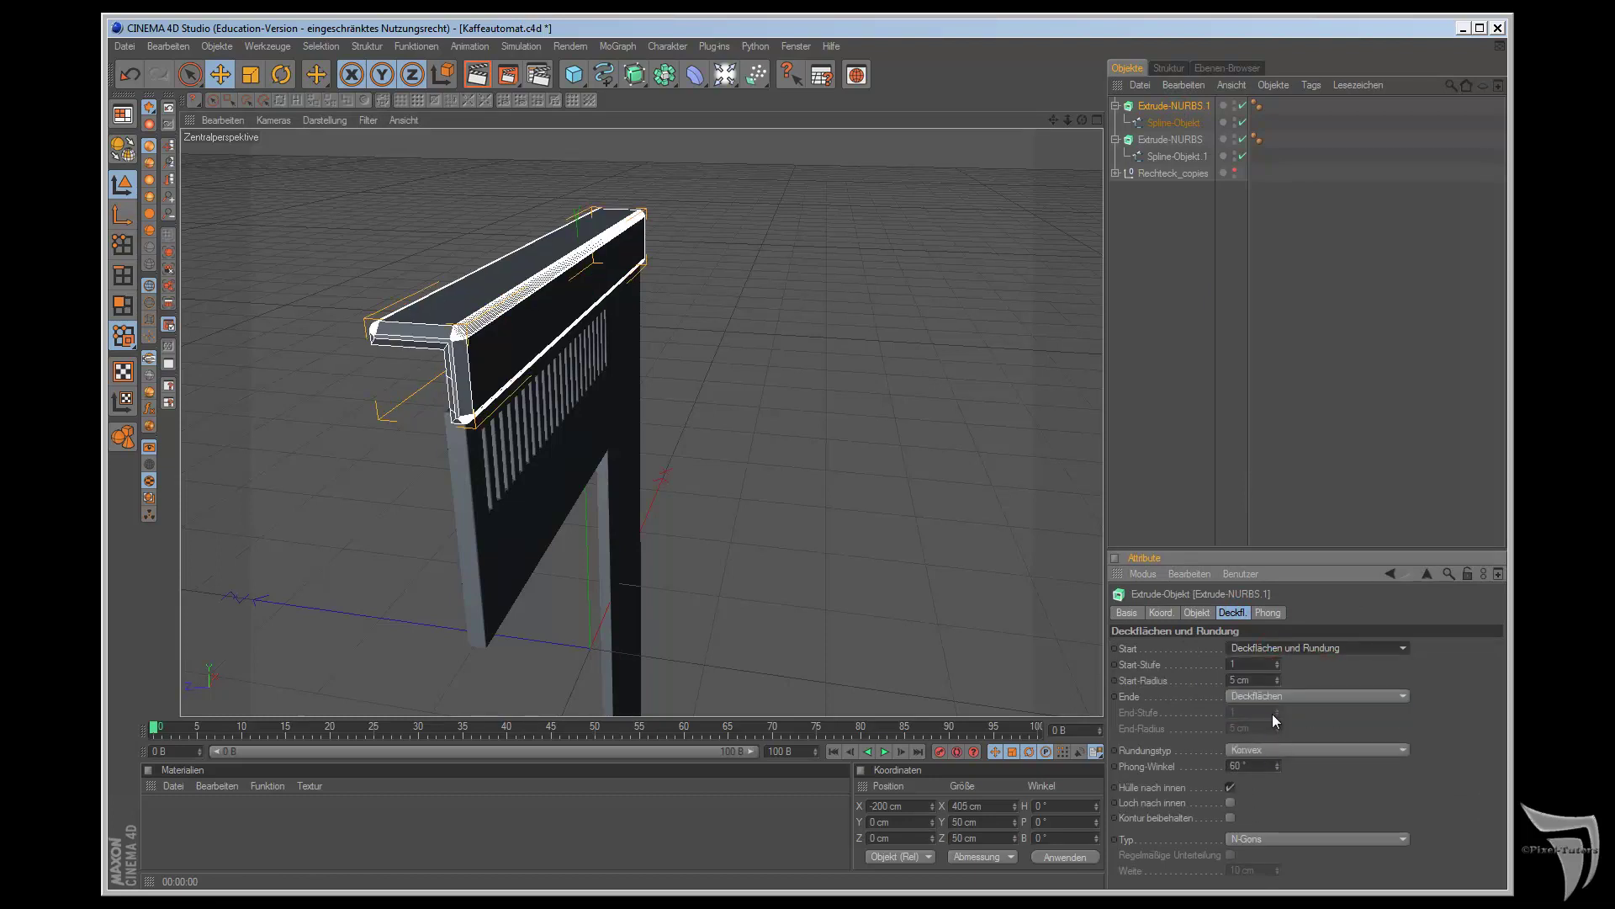
left_click(1279, 696)
left_click(1274, 759)
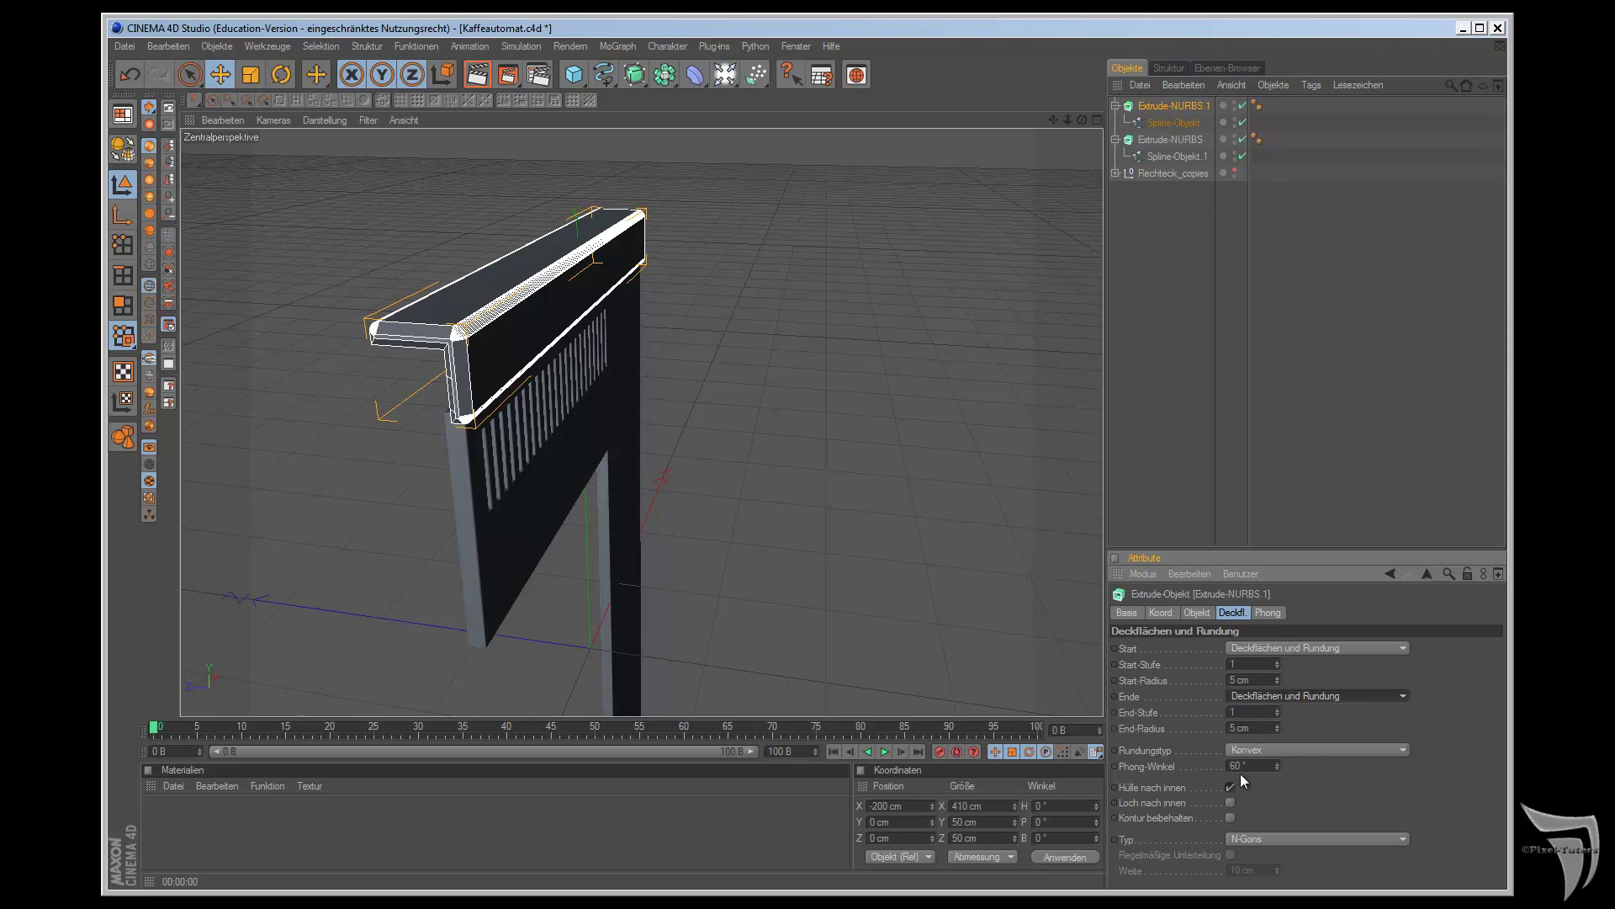
left_click(1229, 817)
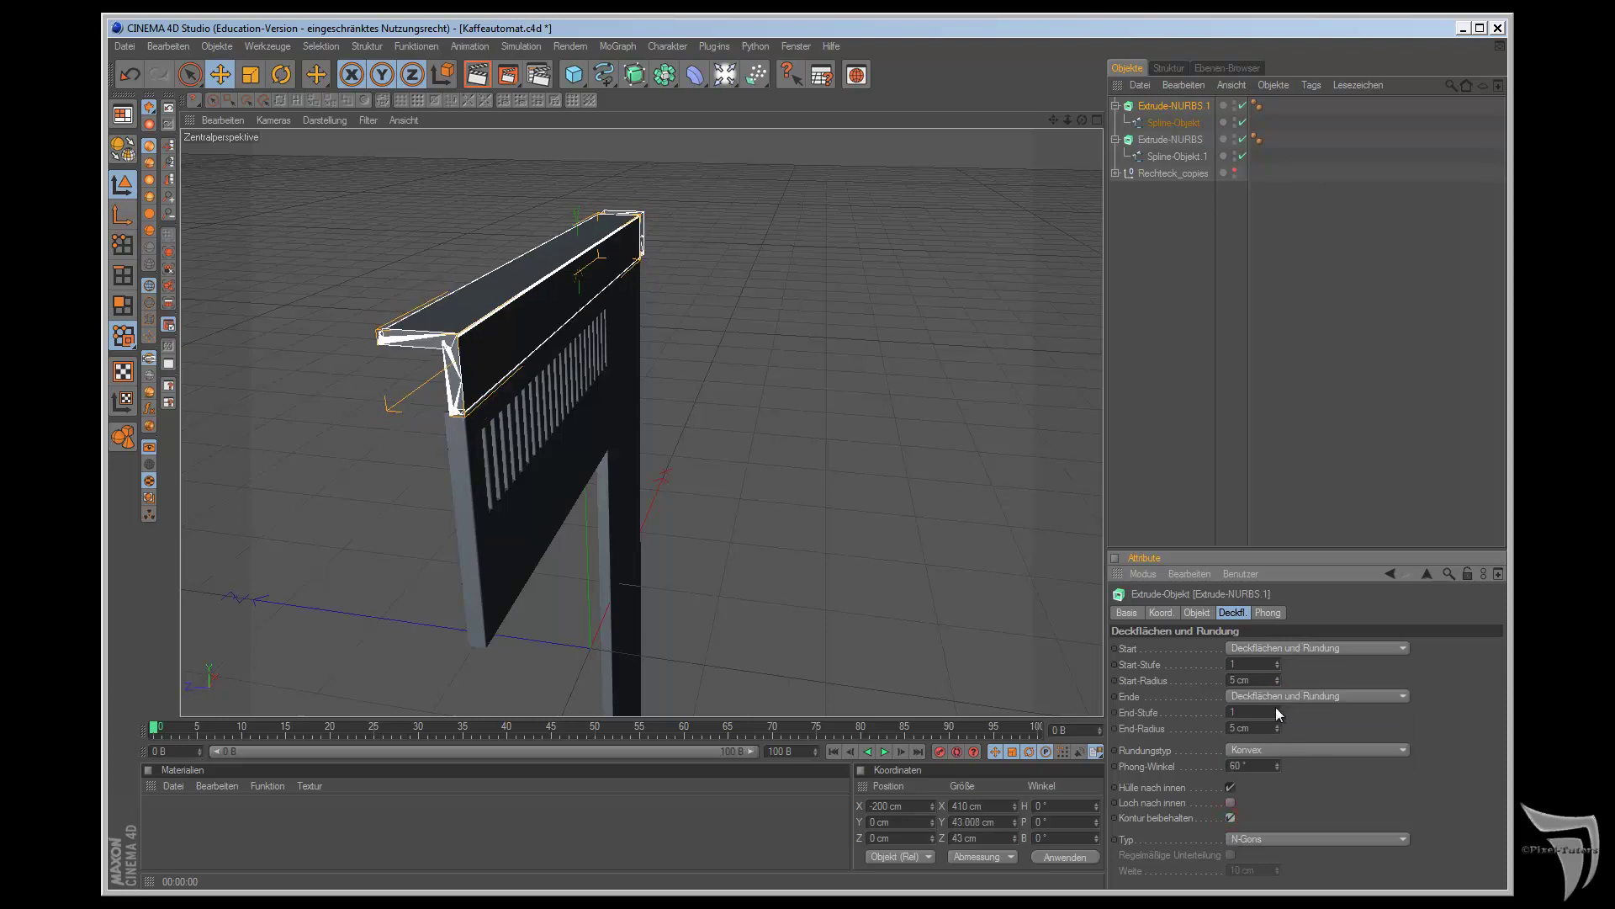
- Give both the start and end roundings 3 steps and a 0.5 cm radius
left_click(1237, 665)
type("0.5")
key("Return")
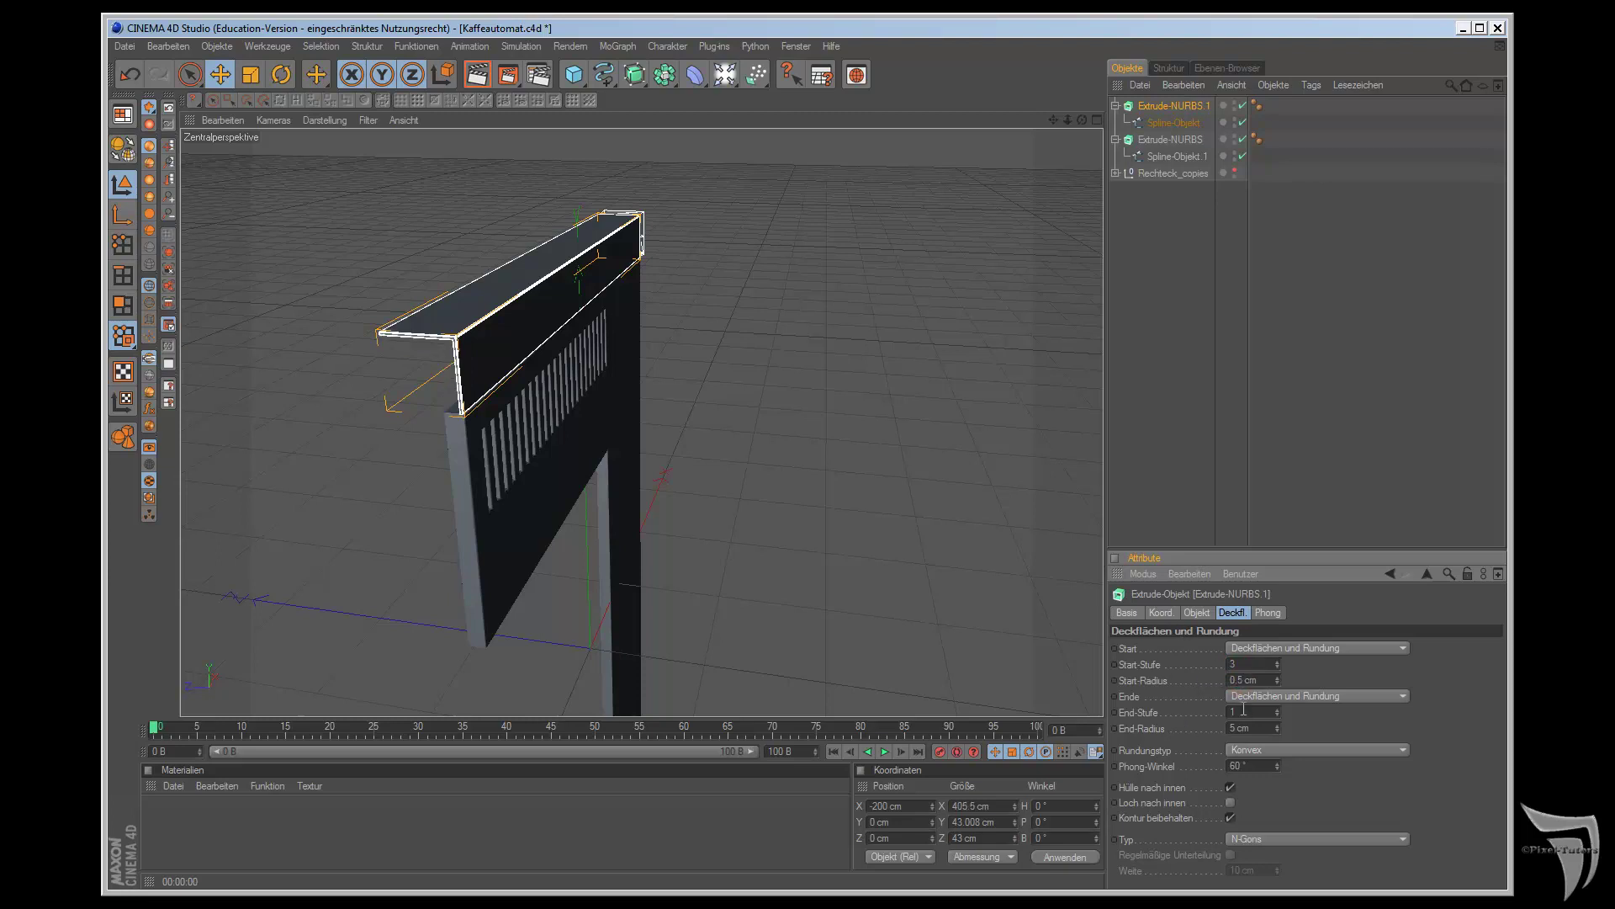
left_click(1244, 711)
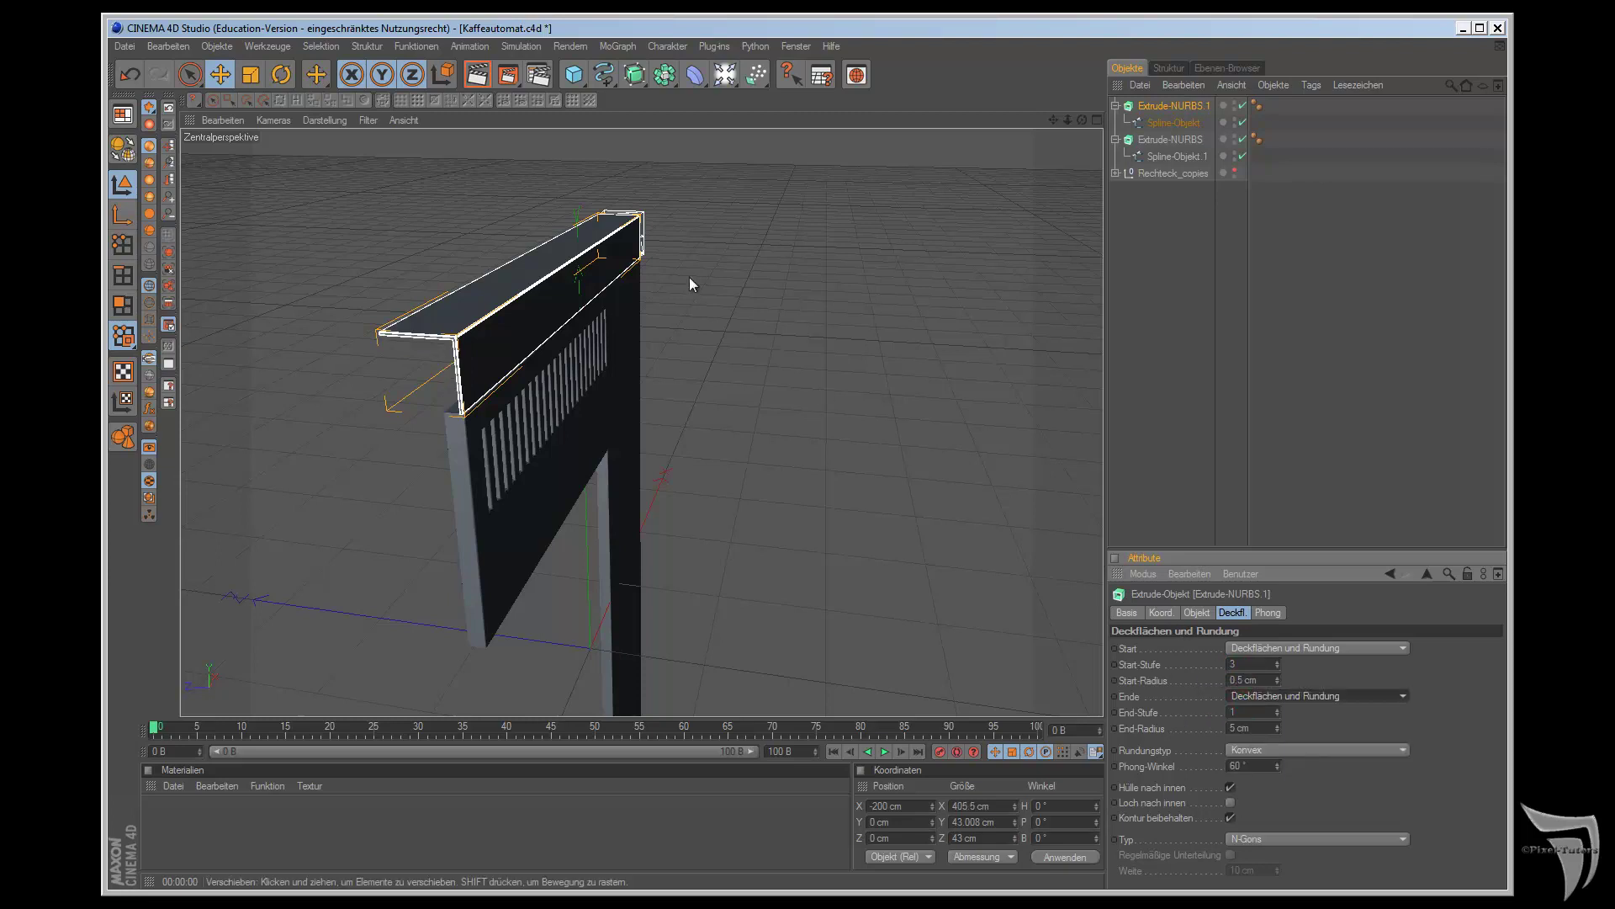
double_click(1240, 713)
double_click(1240, 728)
type("0.5")
key("Return")
mouse_move(1082, 119)
left_mouse_down()
mouse_move(906, 502)
mouse_move(922, 497)
mouse_move(907, 498)
left_mouse_up()
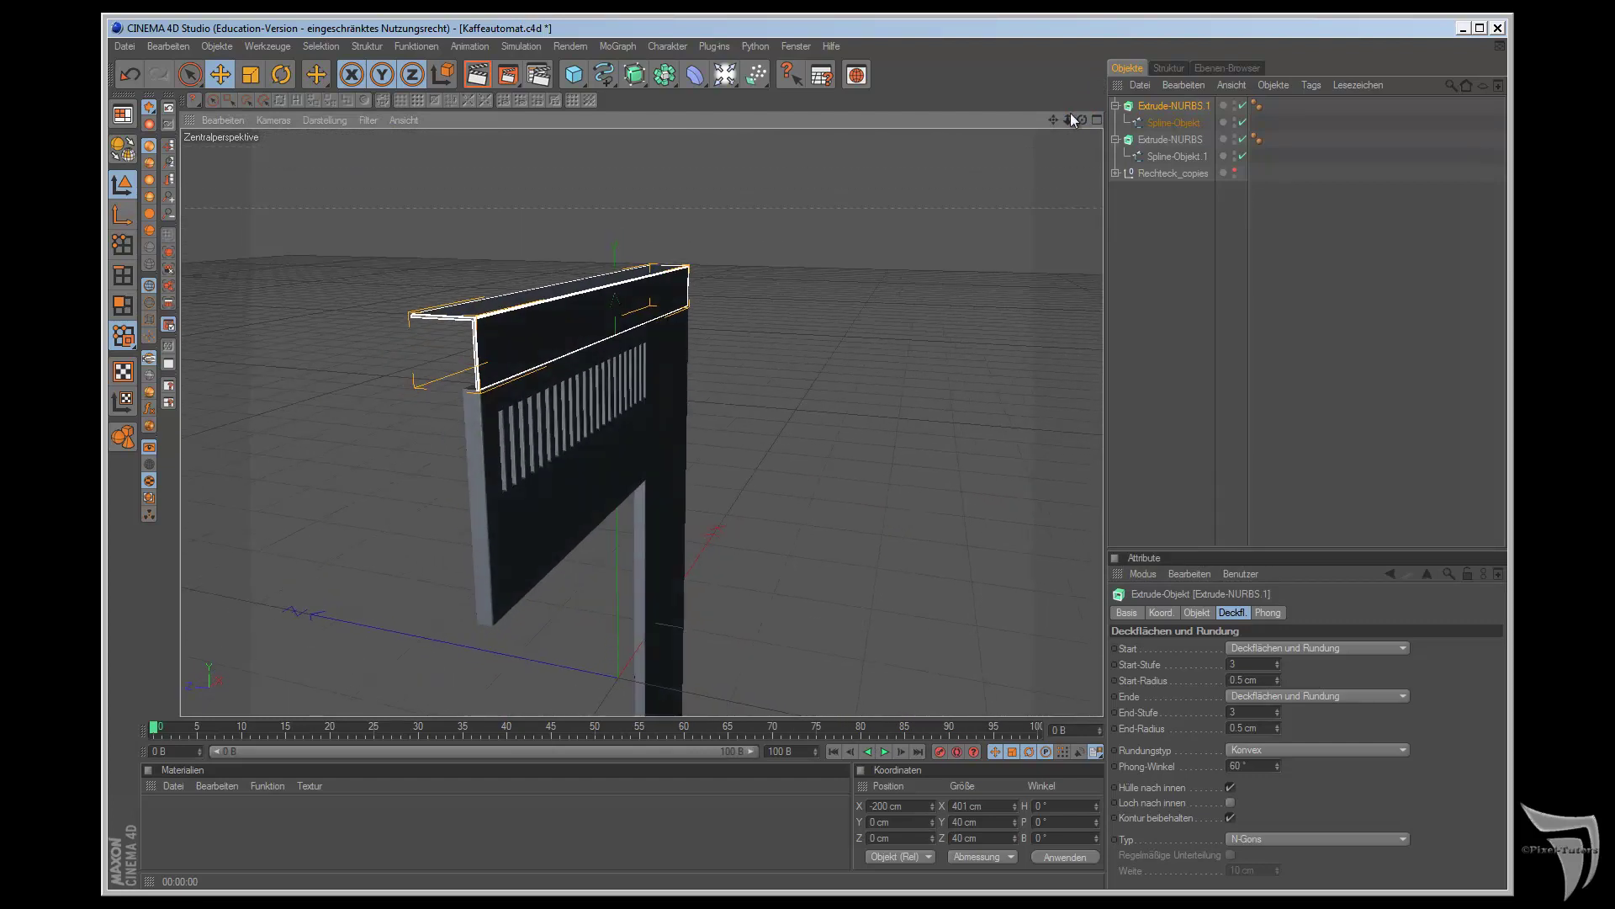
left_click_drag(1052, 120, 909, 498)
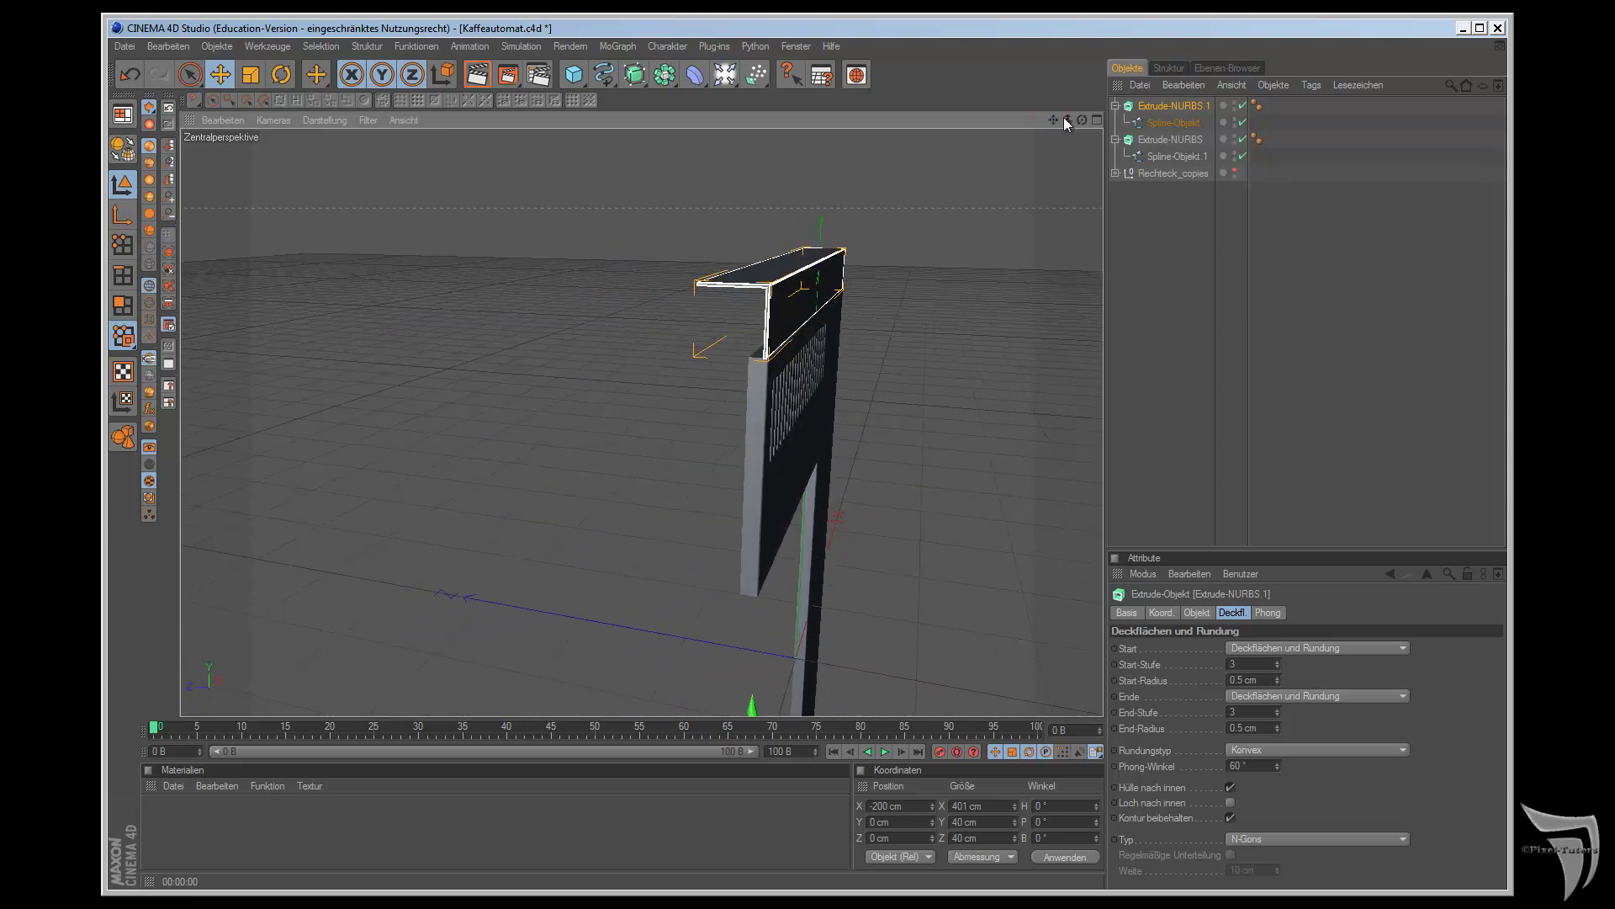
left_click_drag(1082, 119, 906, 497)
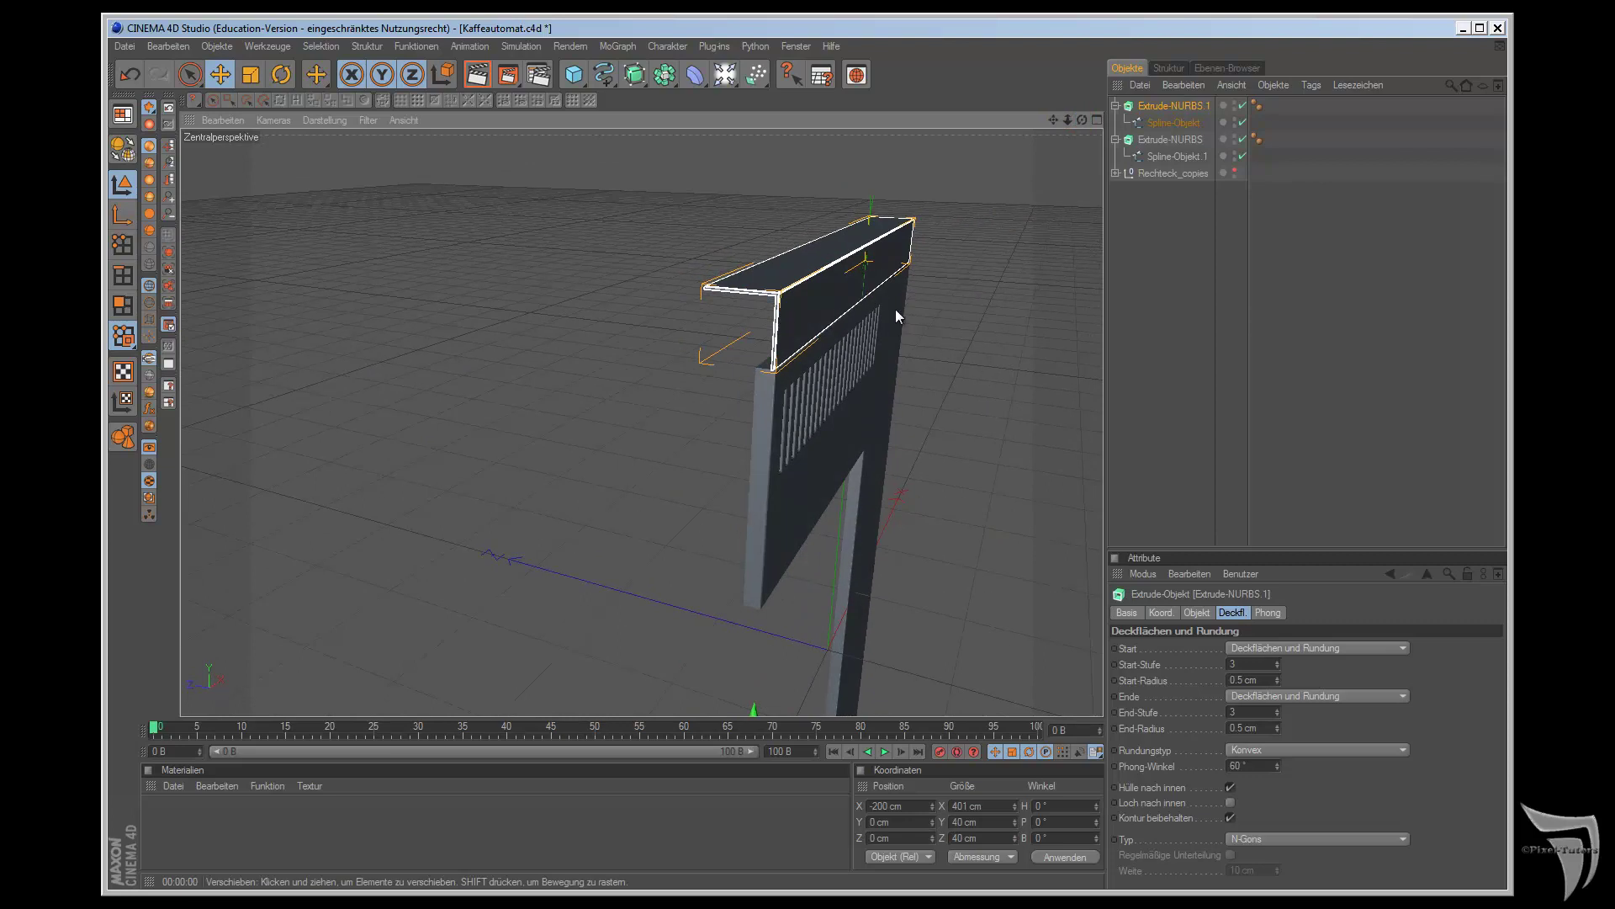
- Hide the cap bar and show the L-profile spline's points in the Right view
left_click(1180, 122)
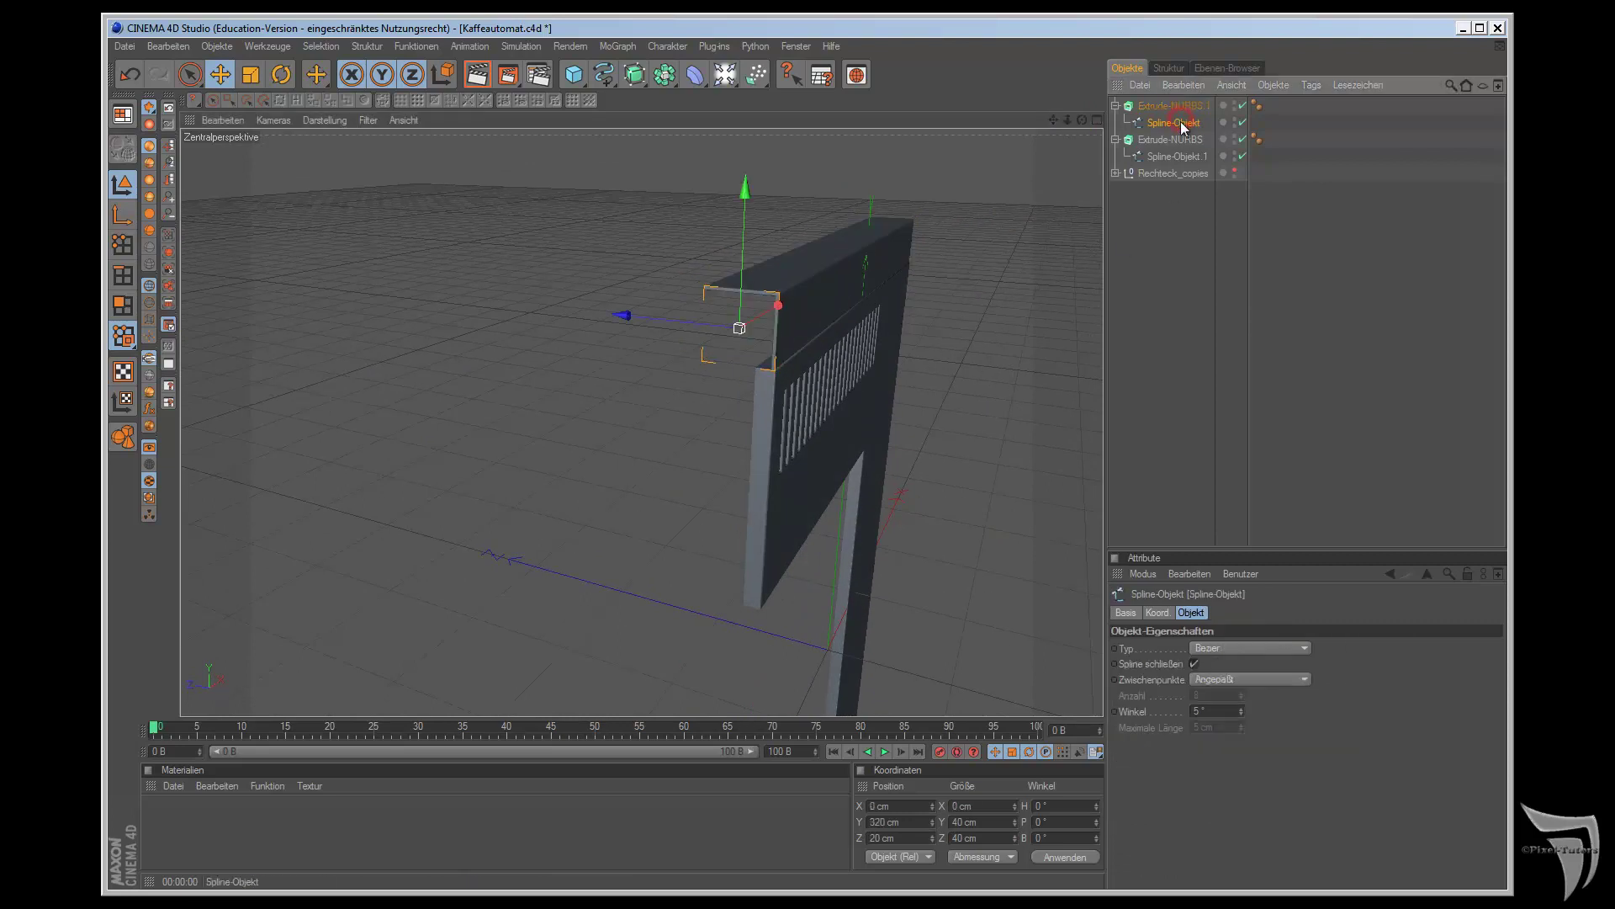
left_click(1243, 106)
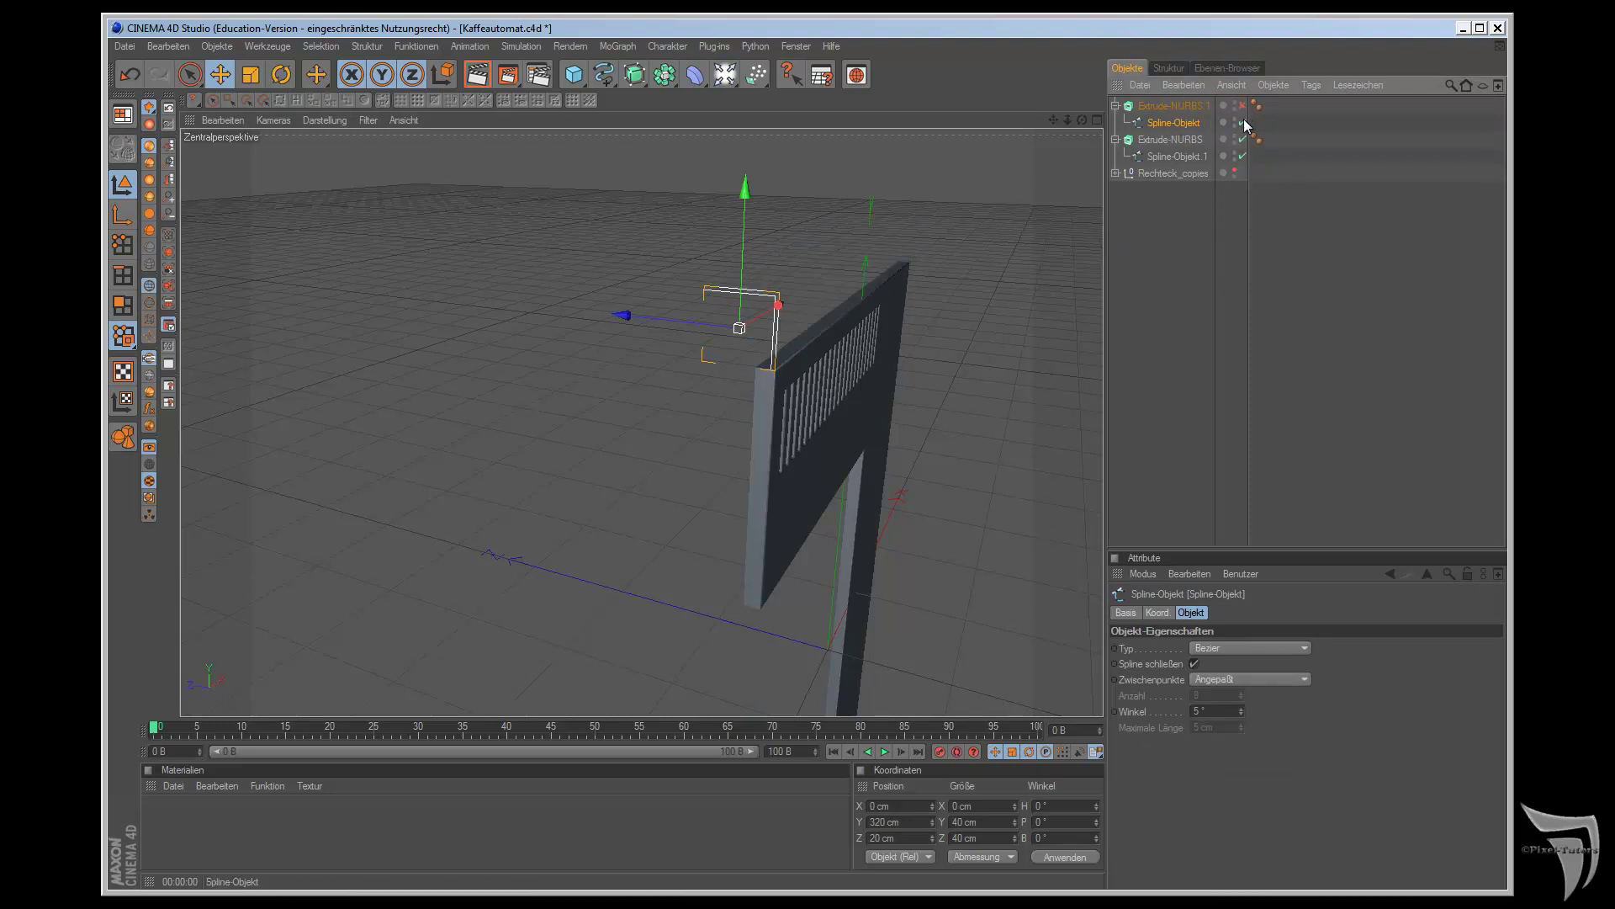
key("F4")
key("F3")
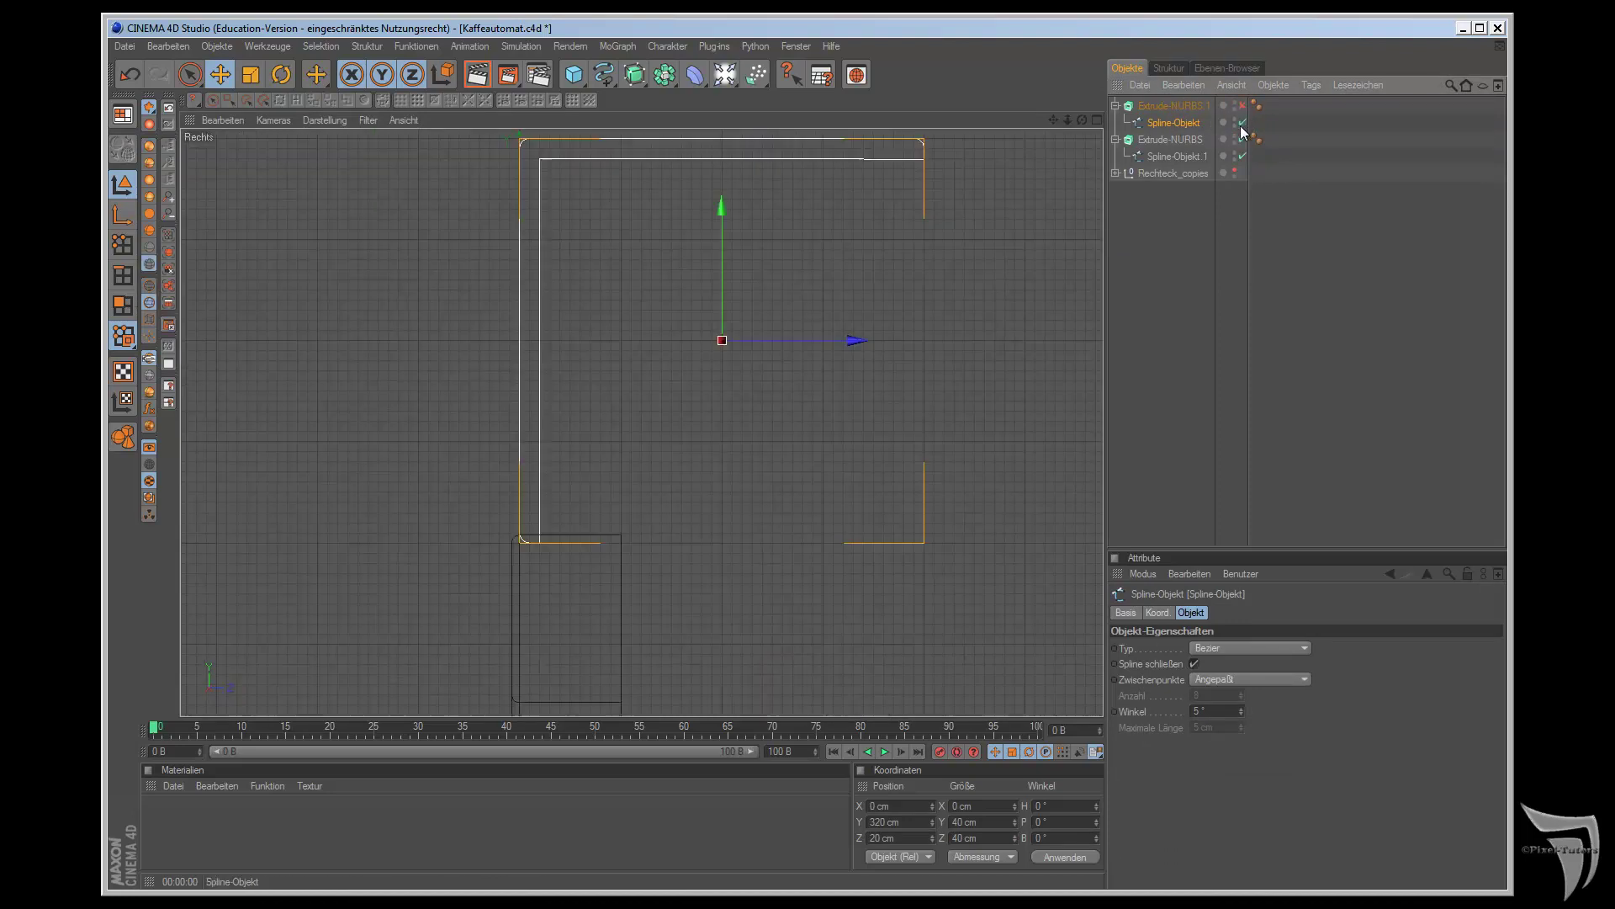
left_click(123, 244)
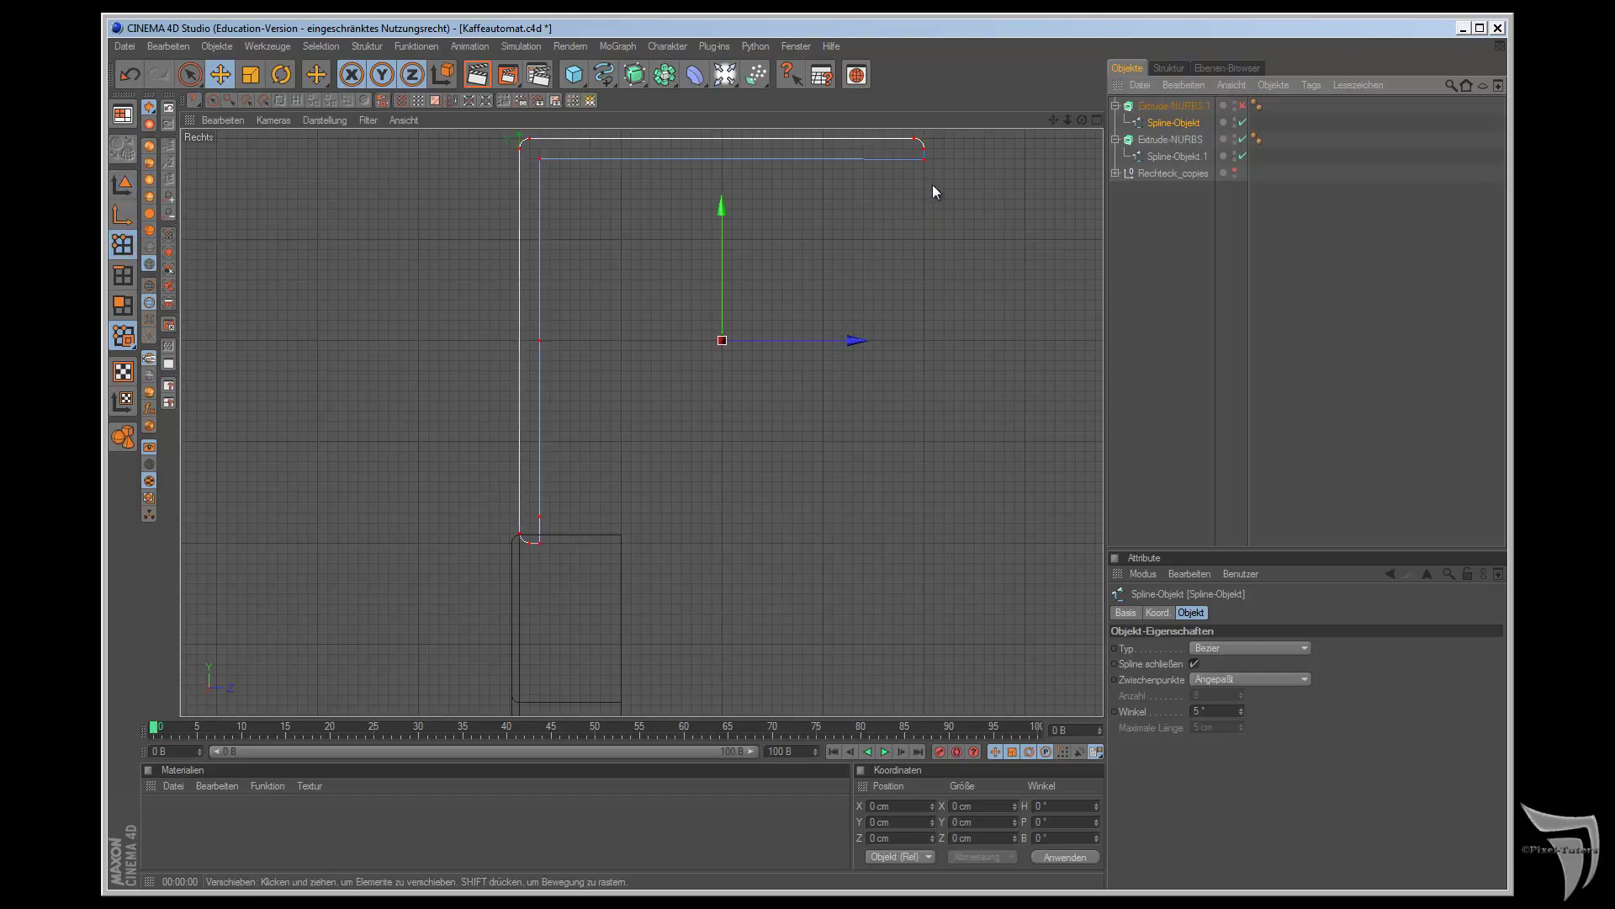
left_click_drag(1054, 120, 907, 500)
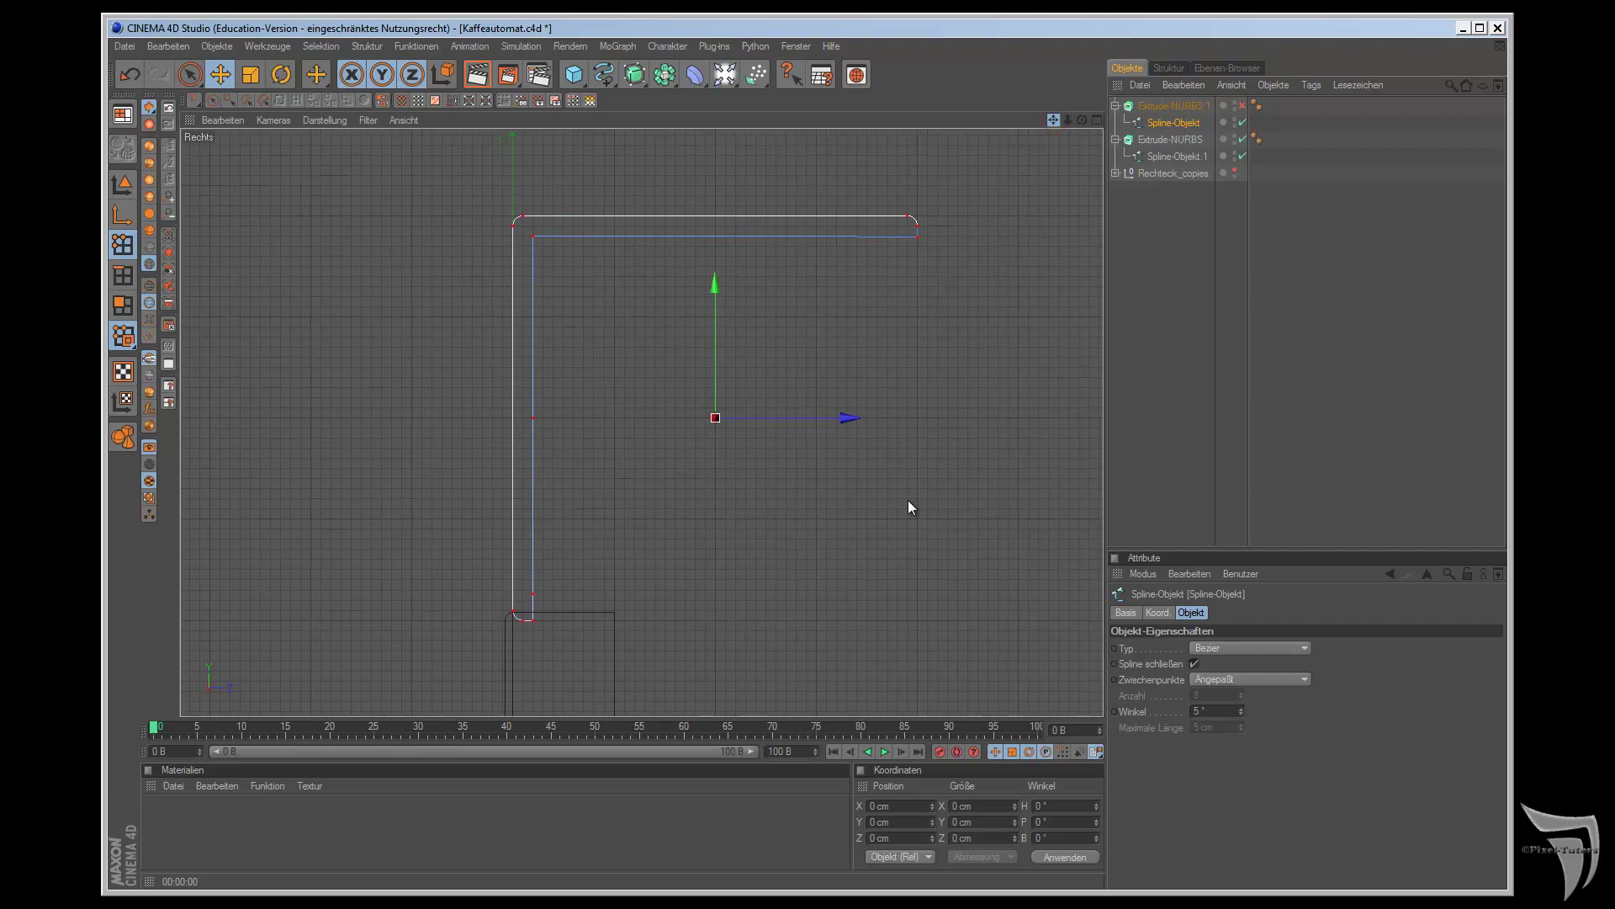
- Shorten the top arm by moving its three top-right points 10 cm left
key("9")
left_click(918, 229)
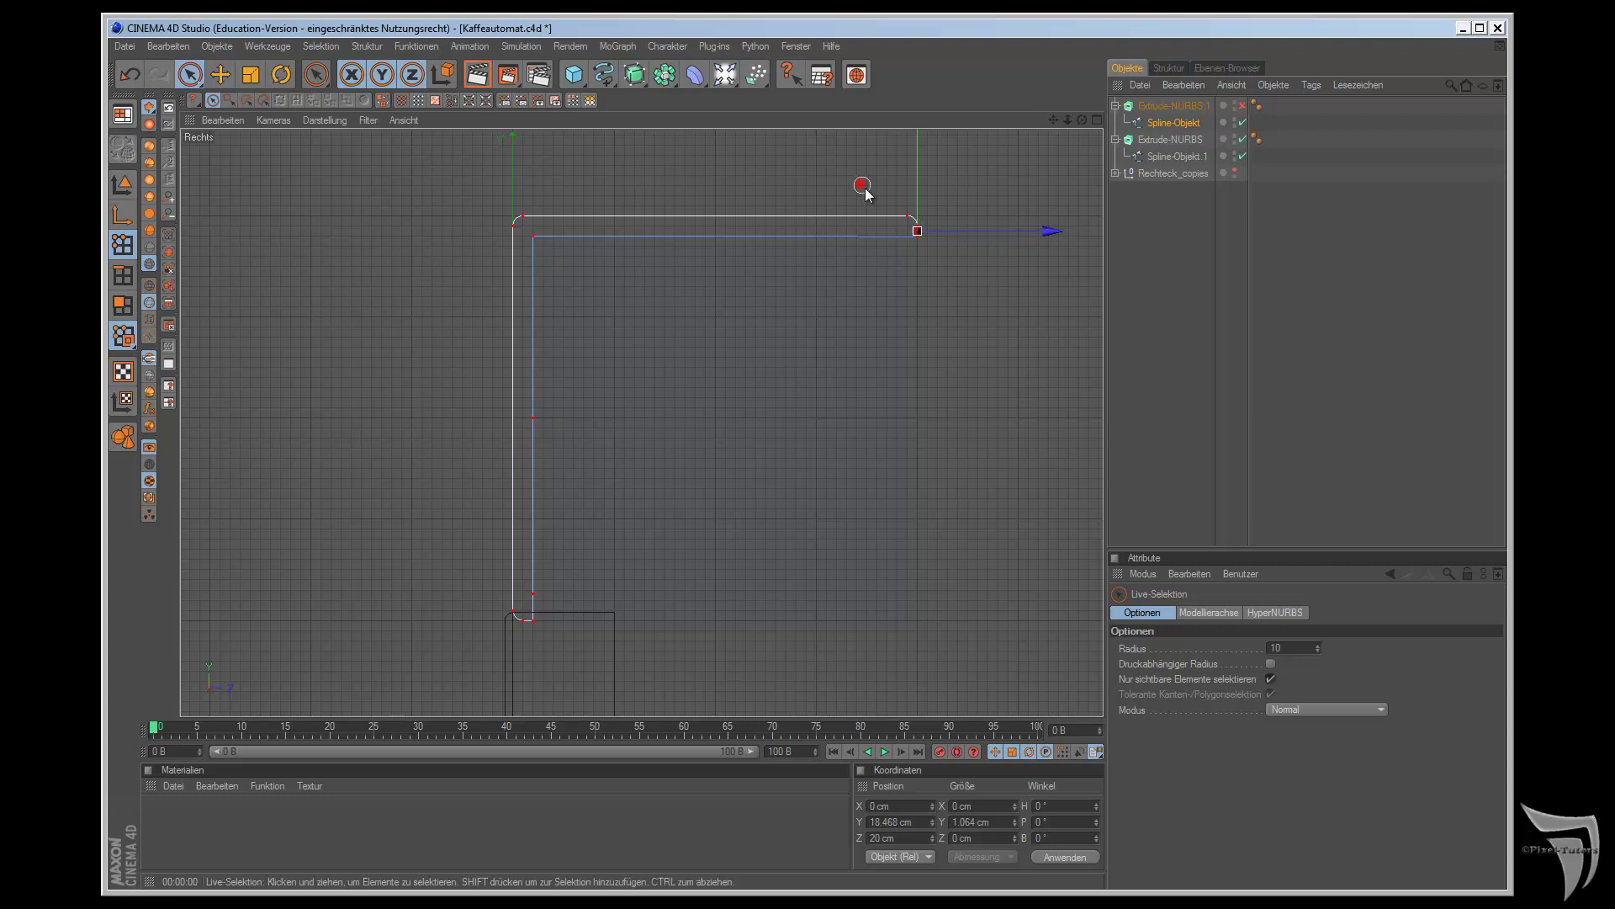
left_click(913, 221)
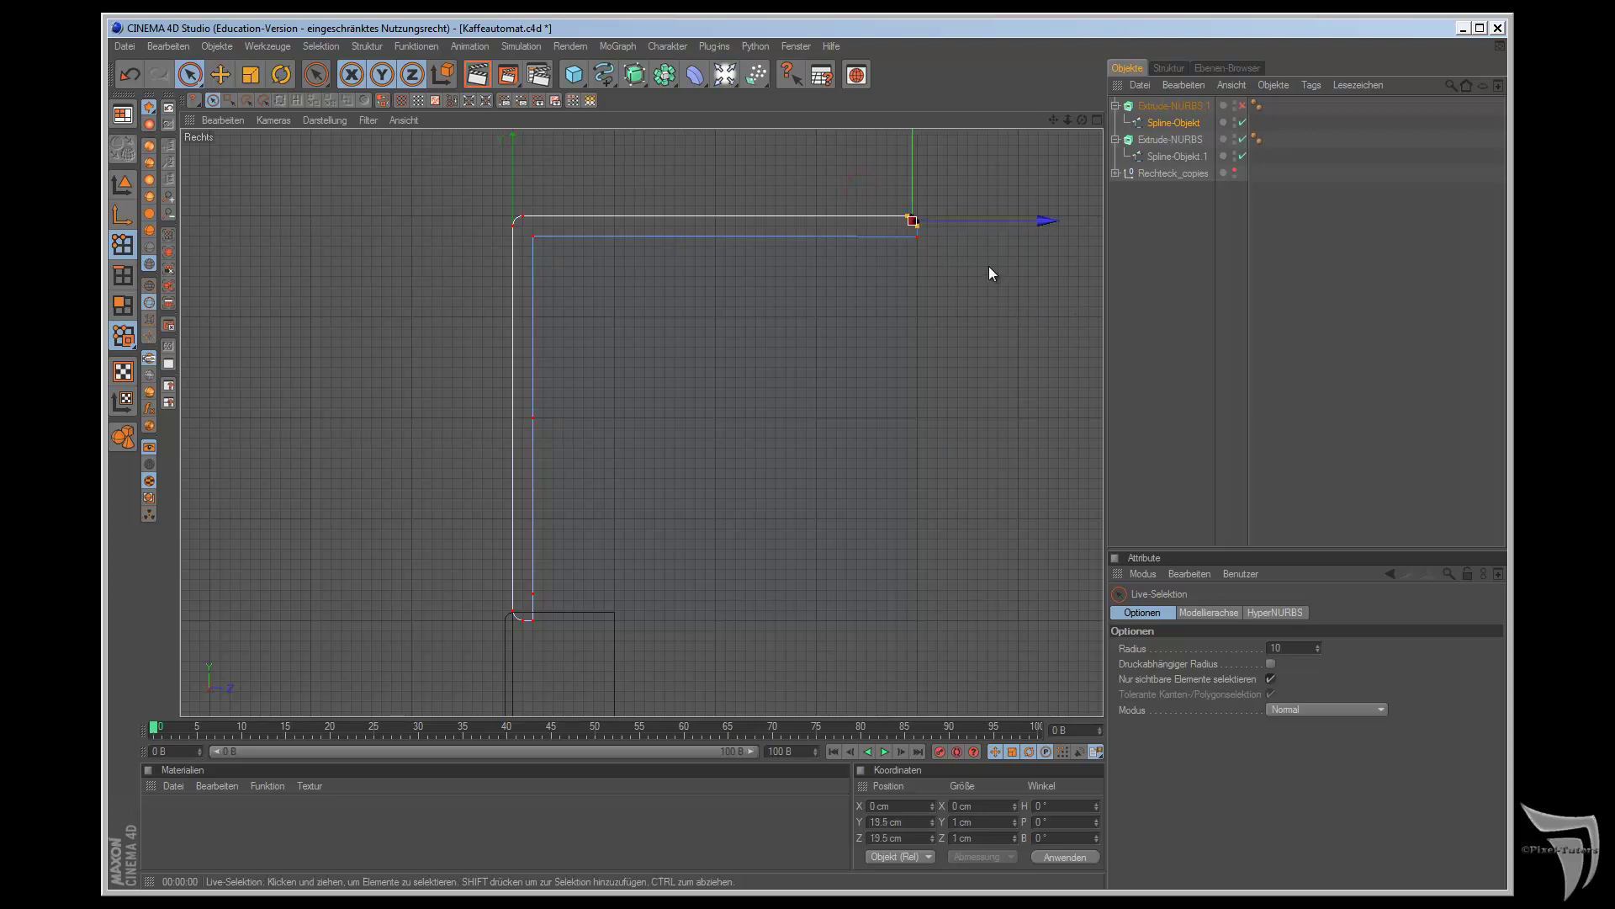
left_click(917, 235, "shift")
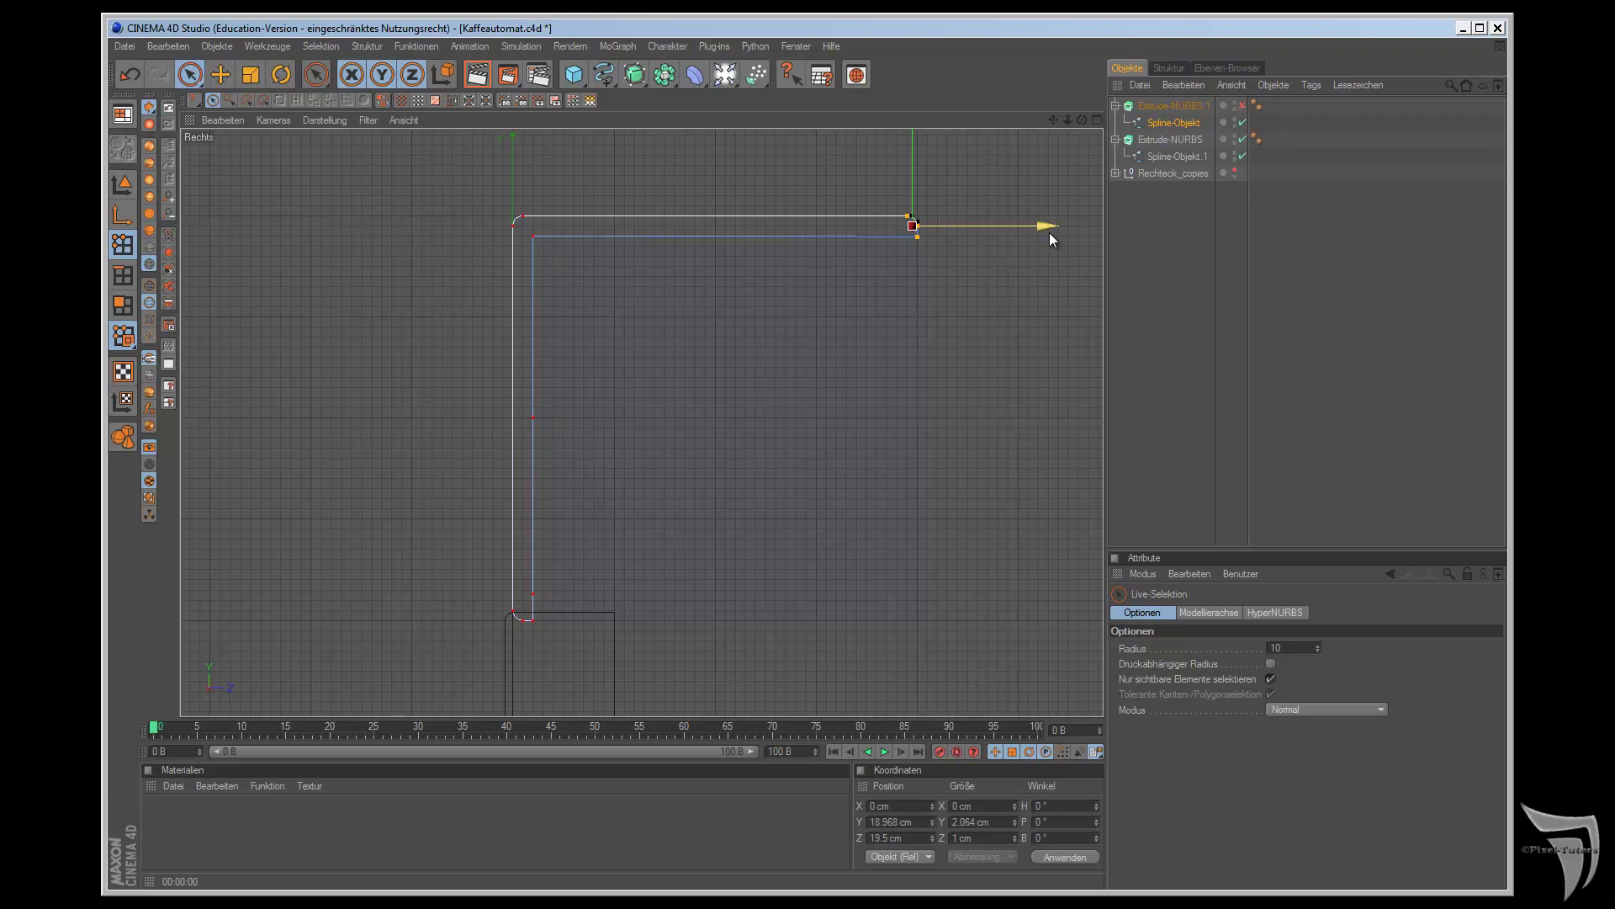
key("e")
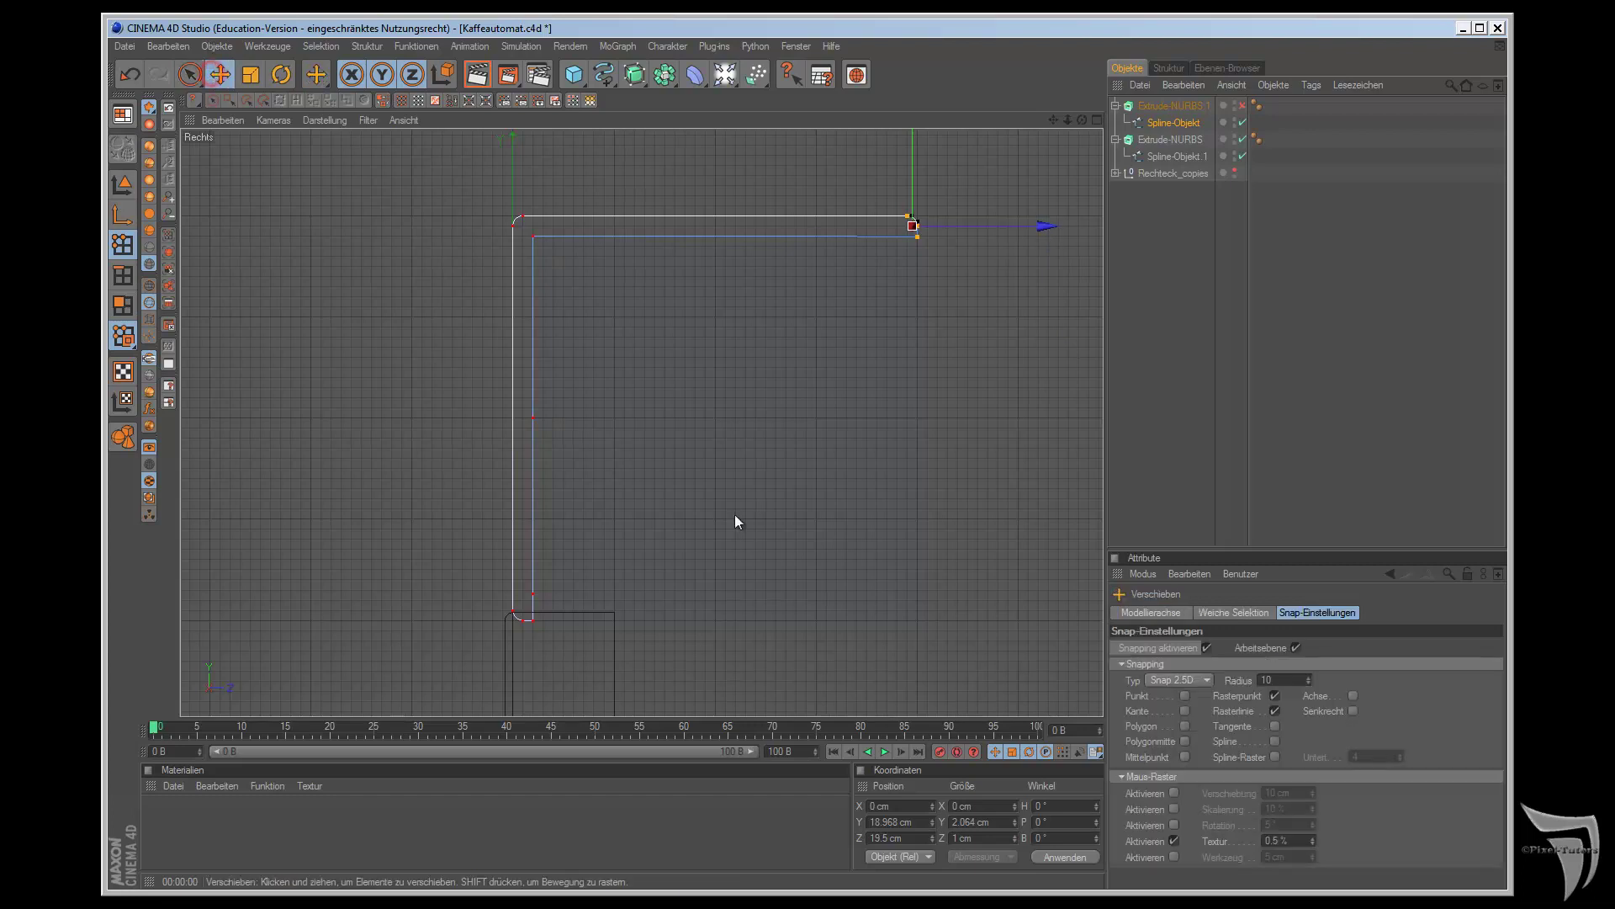
left_click_drag(1043, 226, 954, 225)
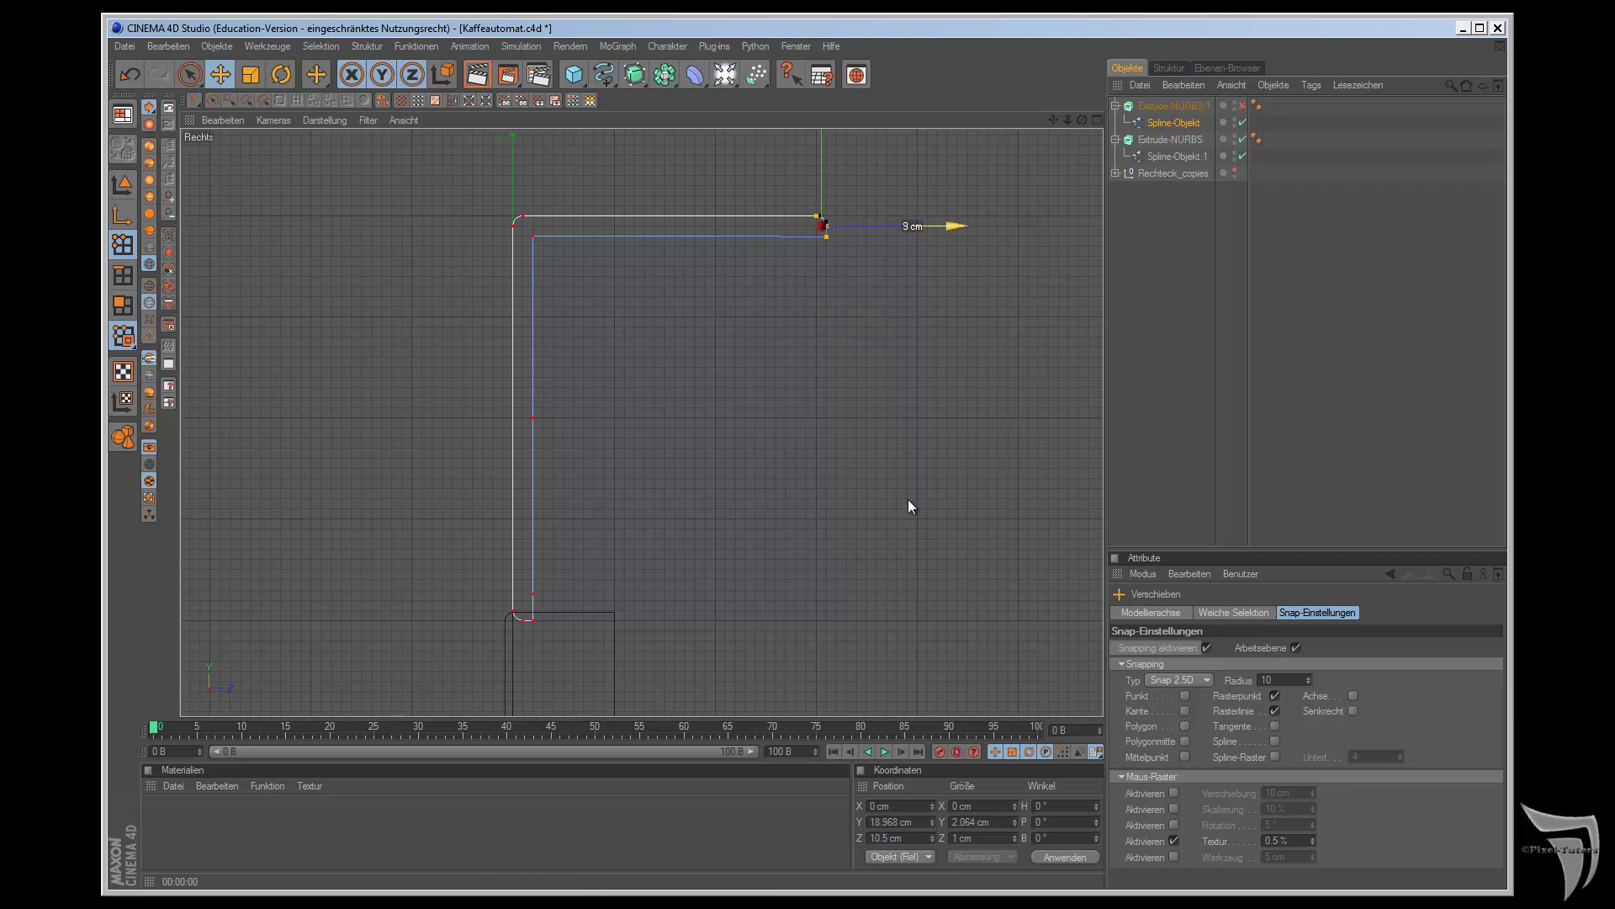
key("ctrl+z")
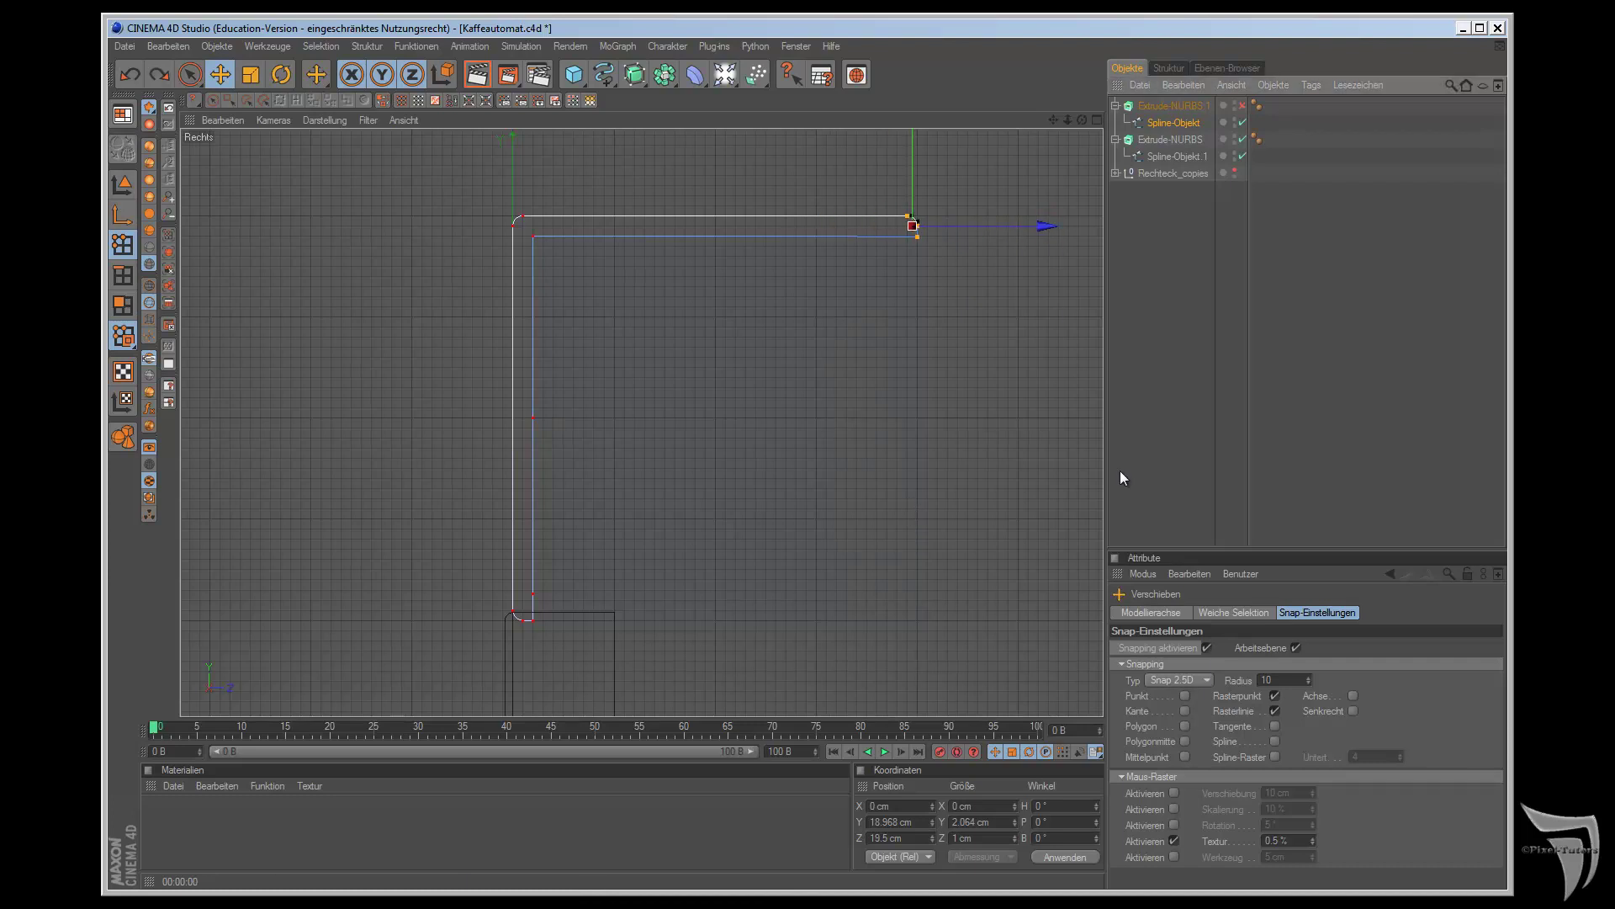
left_click_drag(1041, 225, 907, 500)
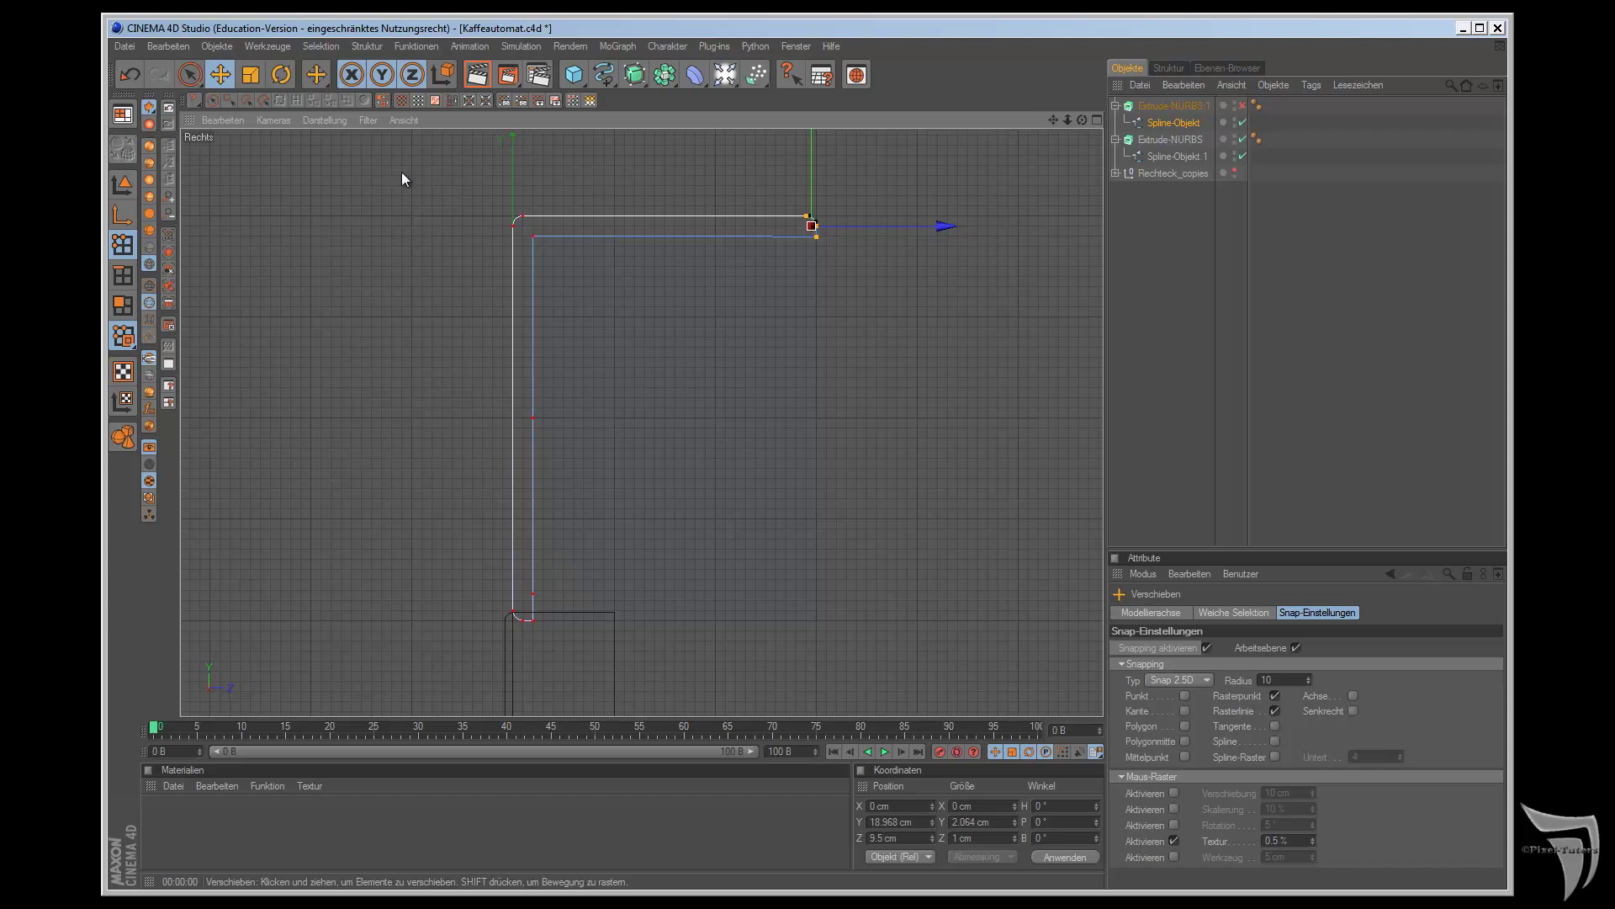
- Raise the bottom-end points up the vertical arm, settling them at Y −8.73 cm
left_click(189, 74)
left_click(189, 74)
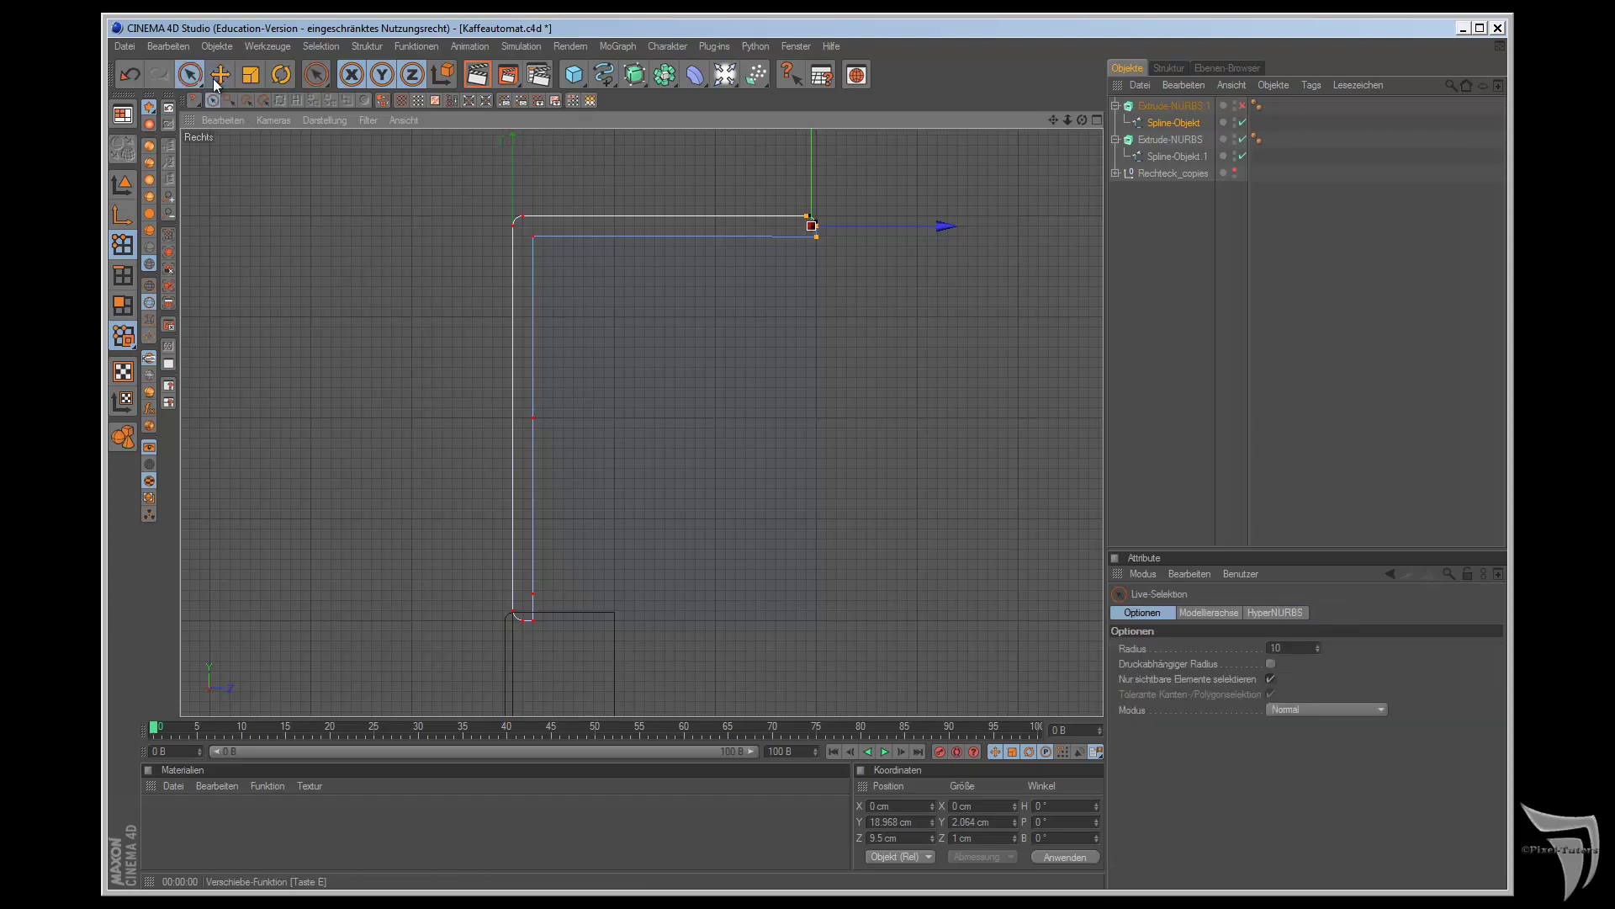
left_click_drag(535, 591, 505, 621)
key("e")
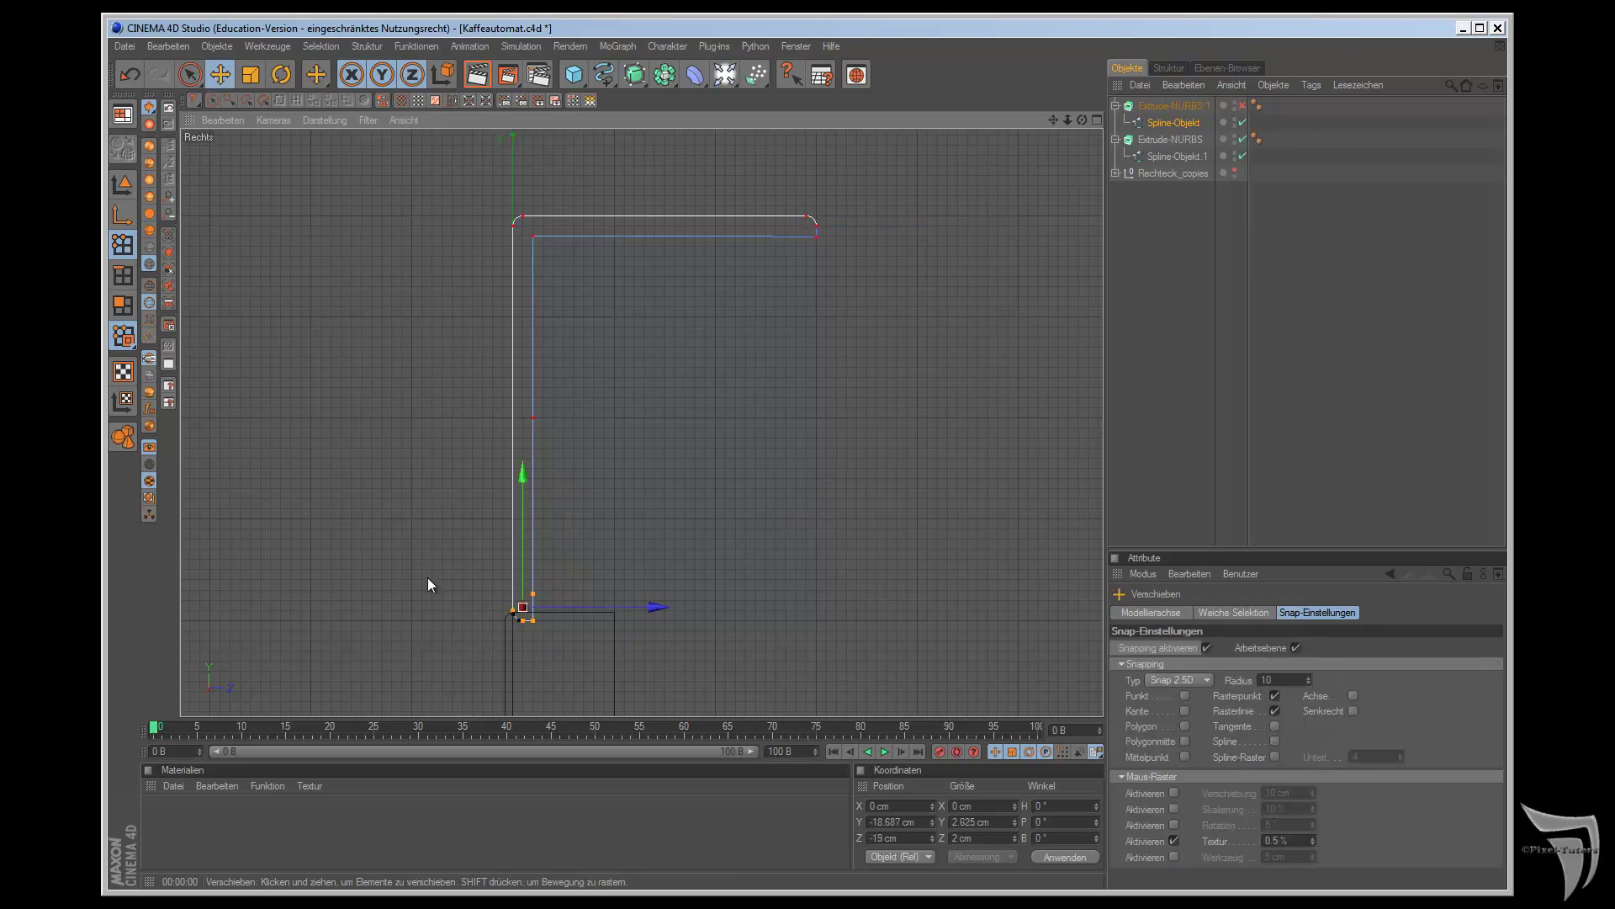
left_click_drag(519, 471, 909, 498)
scroll(599, 605, "up", 1)
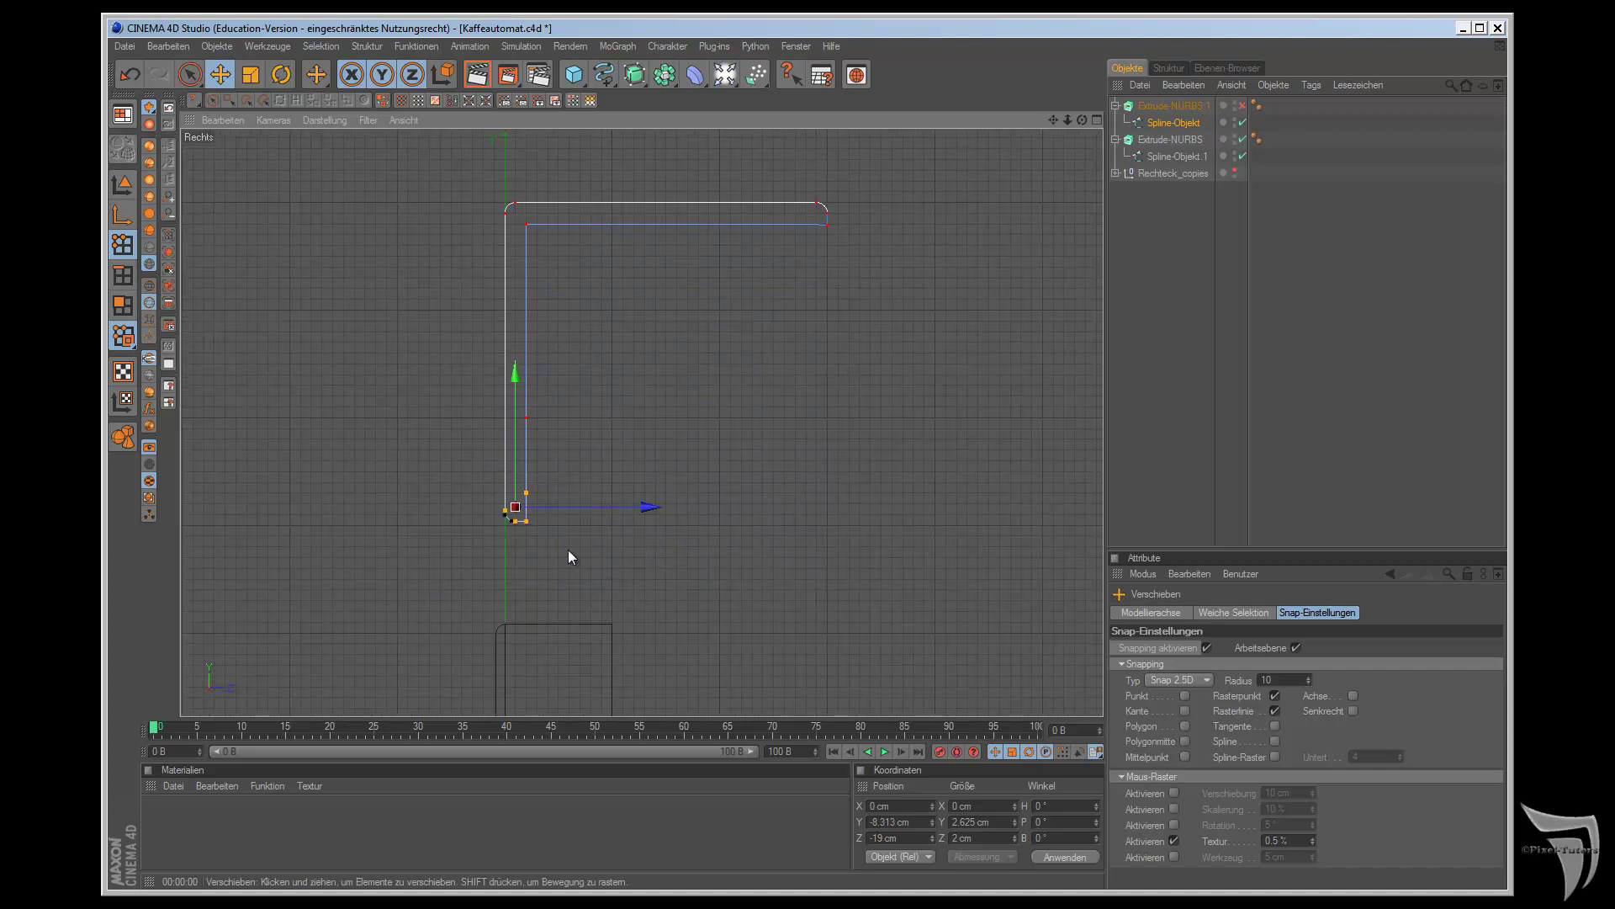
left_click_drag(512, 372, 512, 382)
key("ctrl+z")
scroll(588, 569, "up", 2)
scroll(587, 569, "up", 2)
scroll(587, 560, "up", 1)
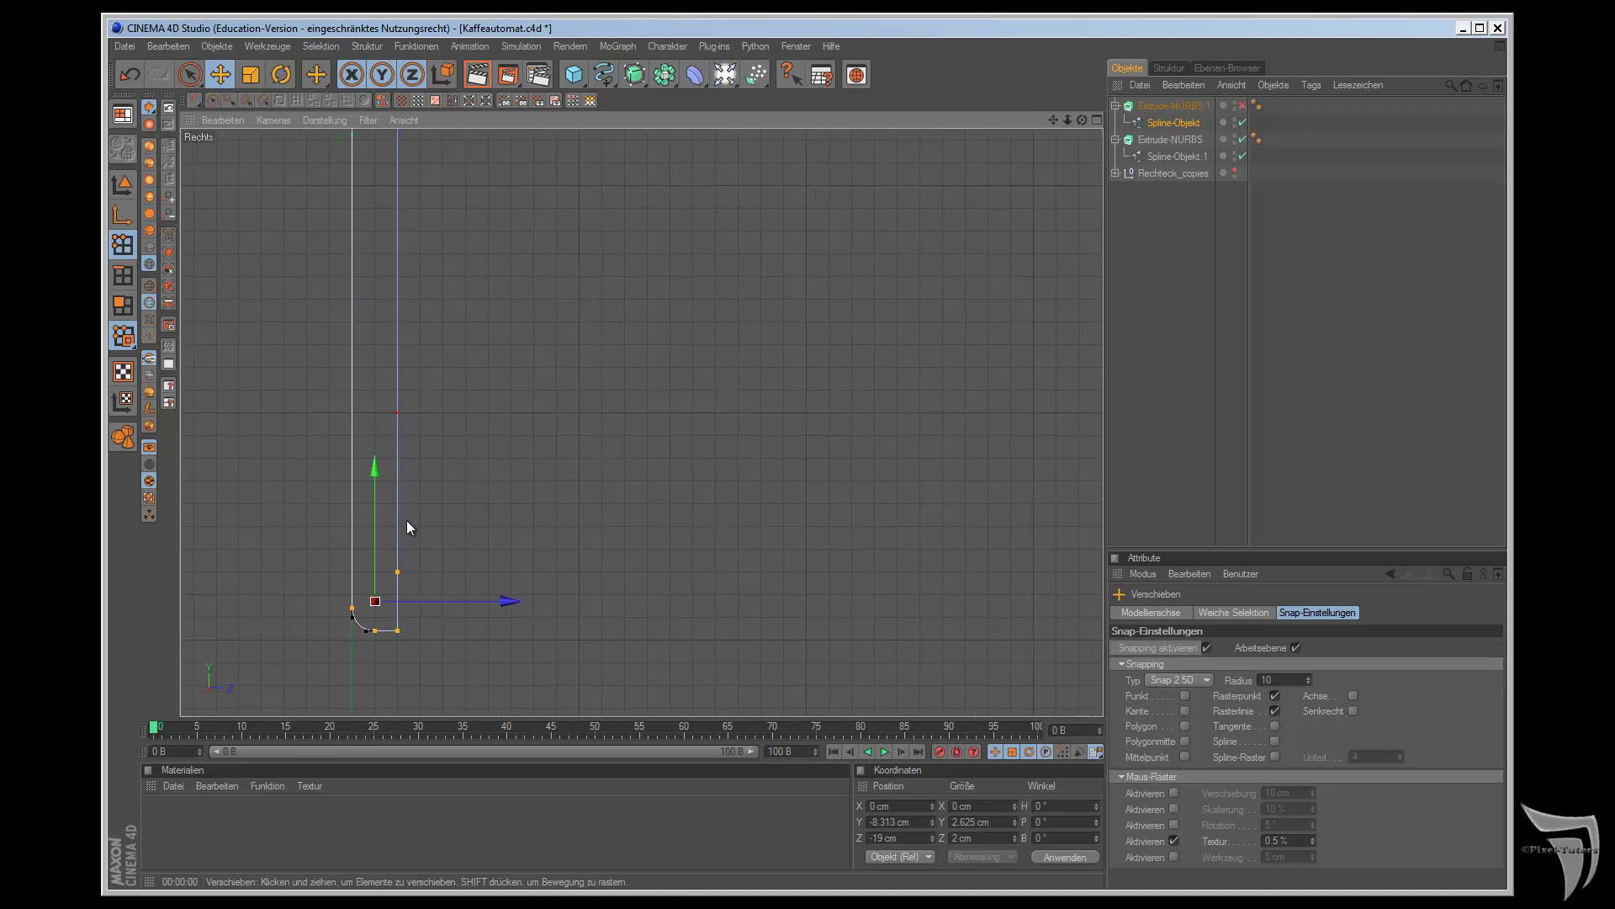
left_click_drag(381, 496, 909, 497)
scroll(551, 659, "down", 1)
scroll(568, 548, "down", 3)
scroll(573, 549, "down", 3)
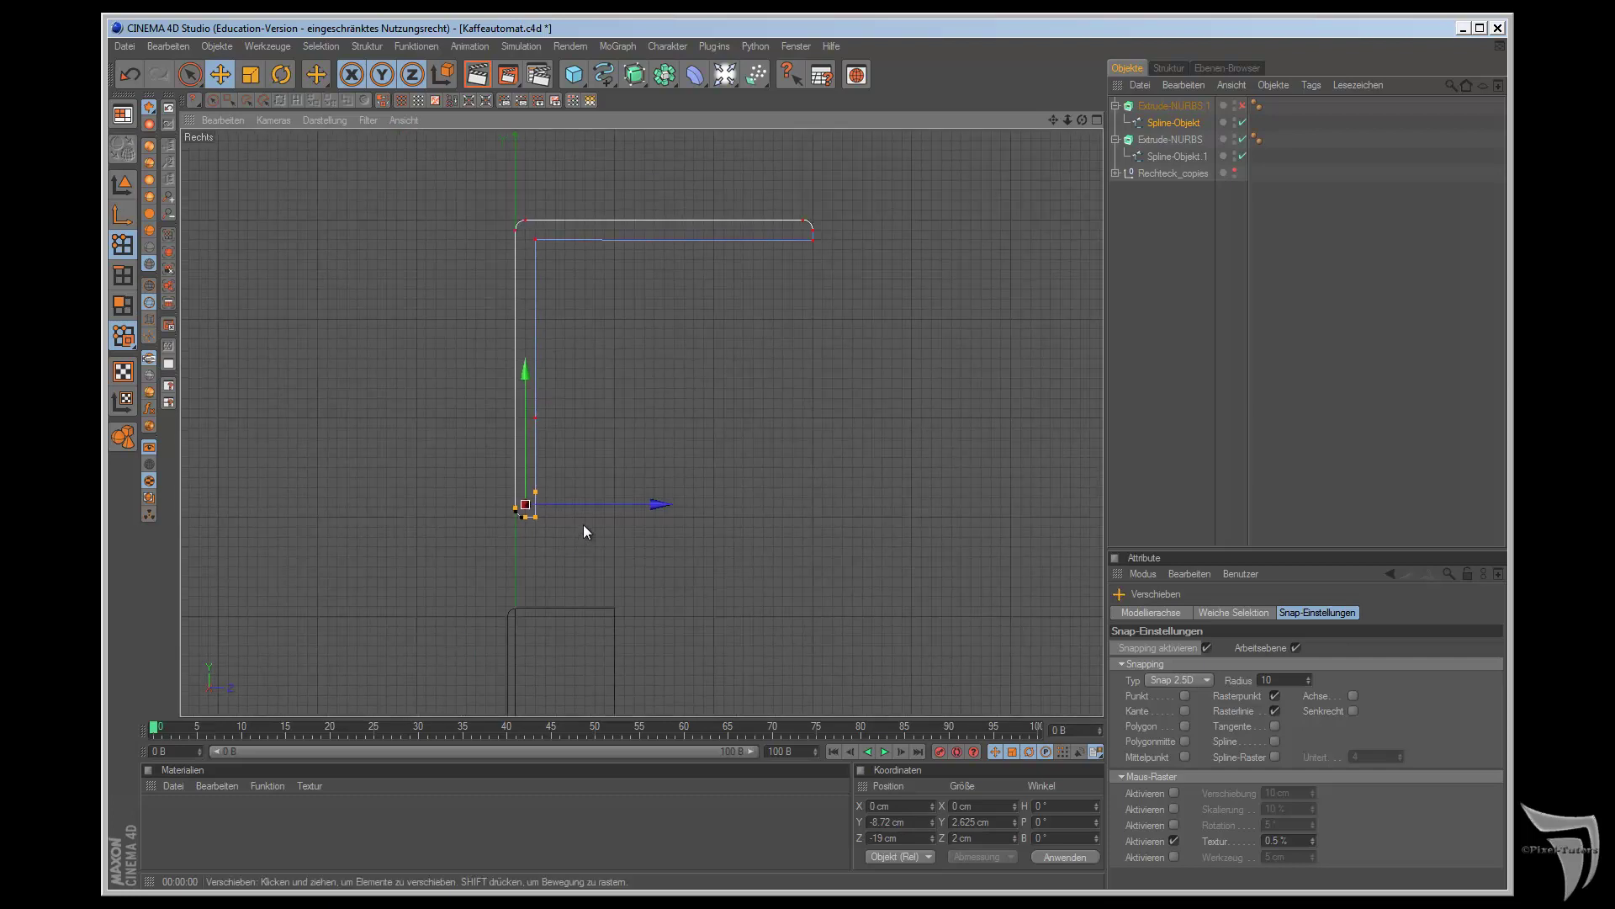
- Re-enable the cap extrusion and lower the whole bar 9 cm in the Right view
left_click(1242, 105)
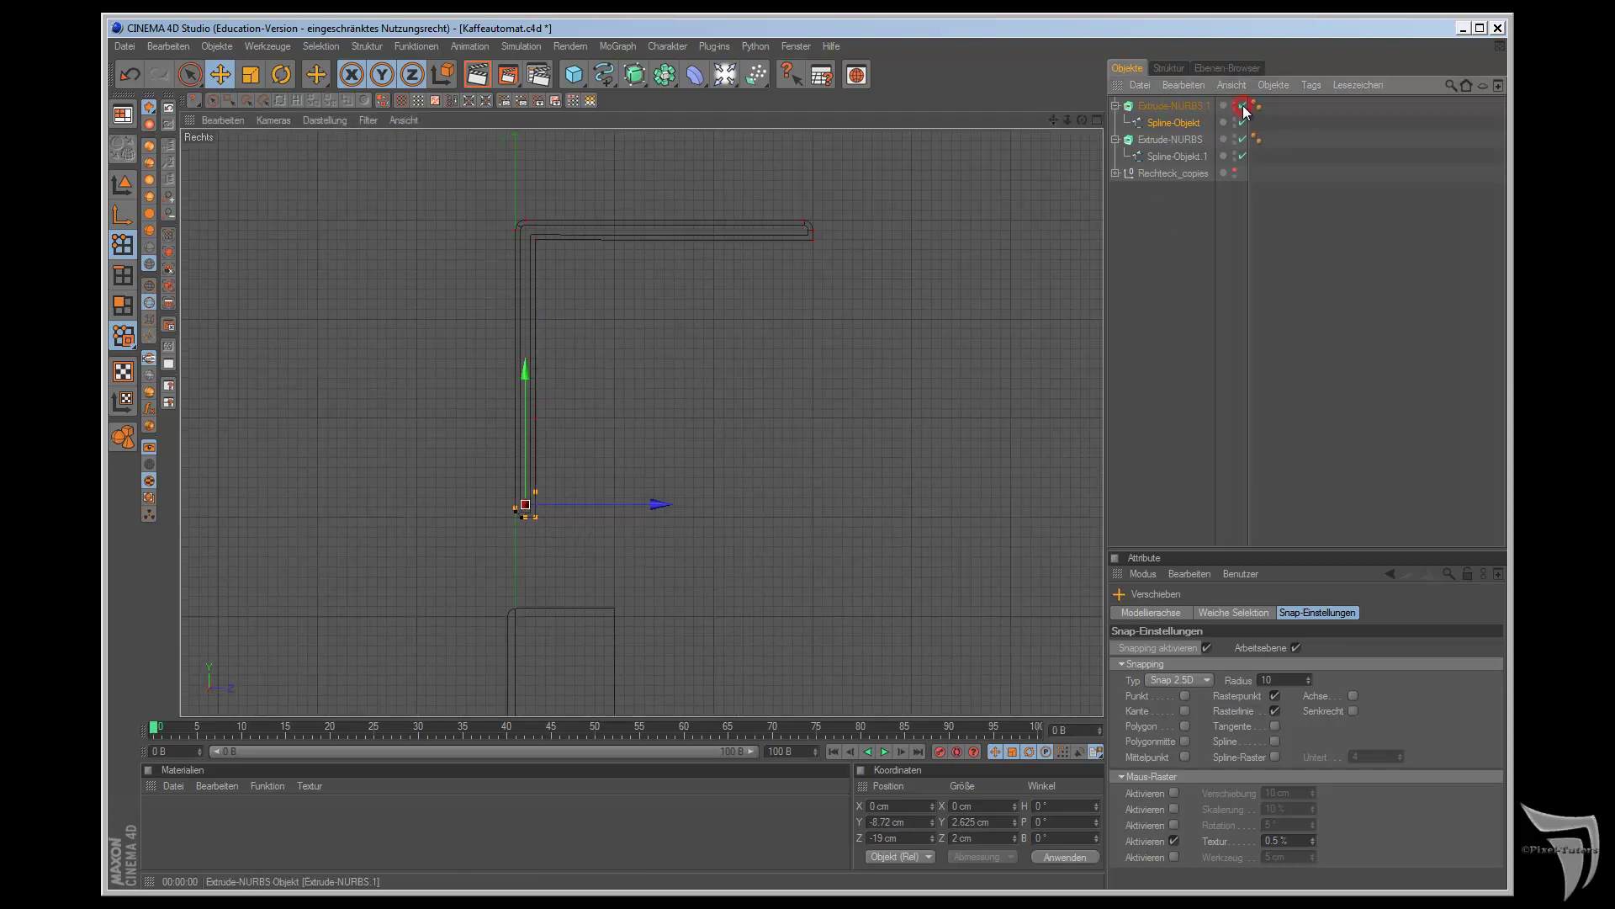
key("F1")
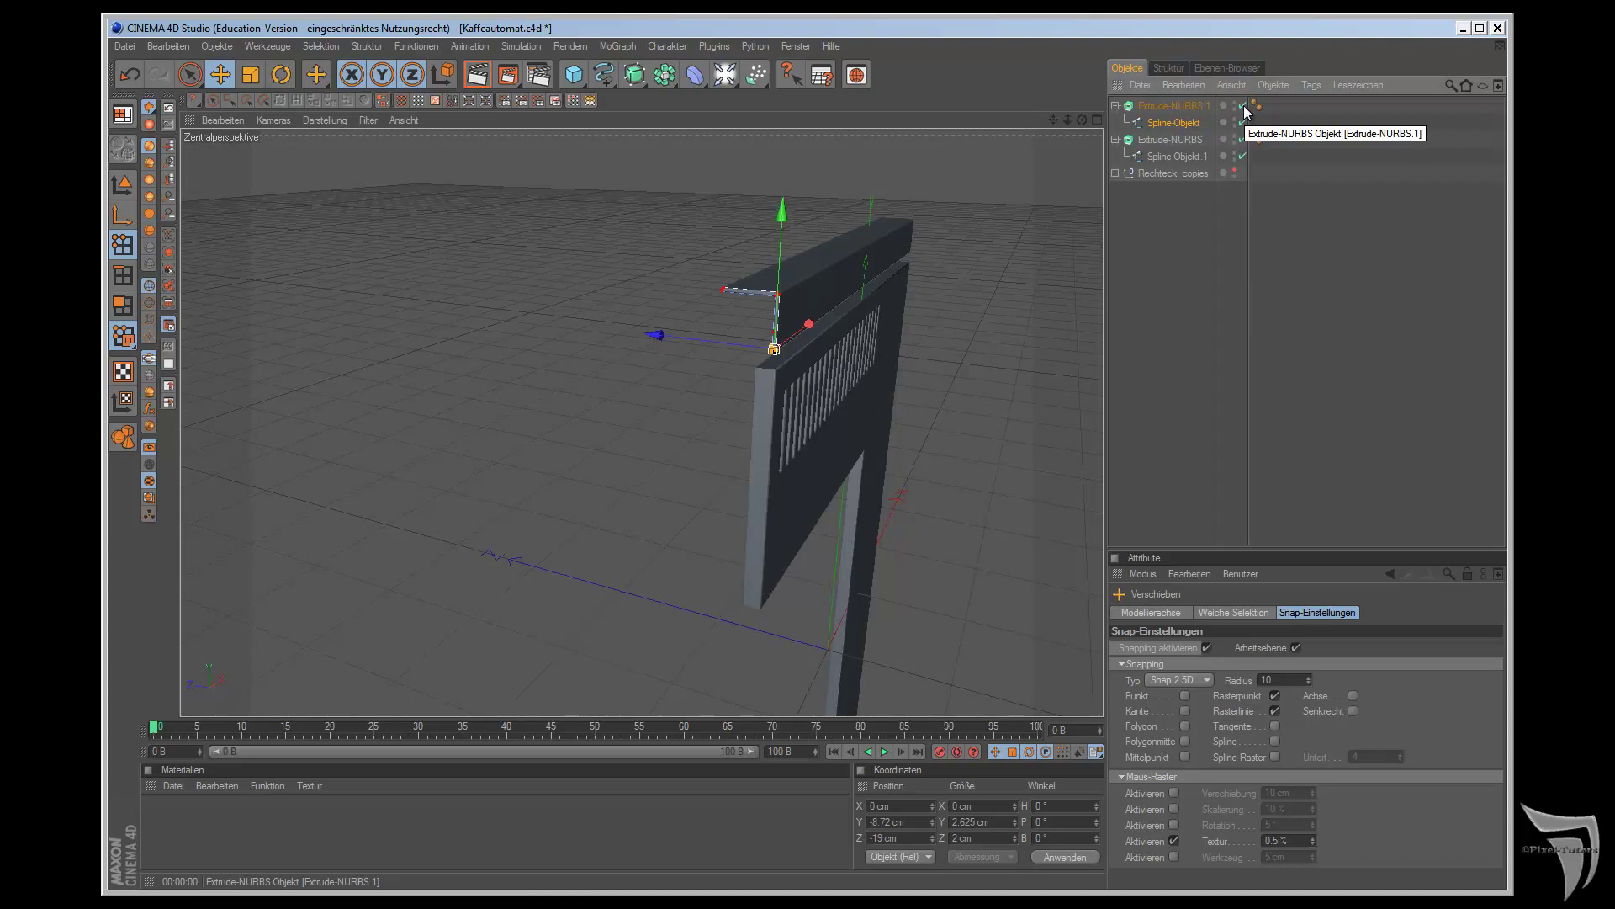
left_click(123, 182)
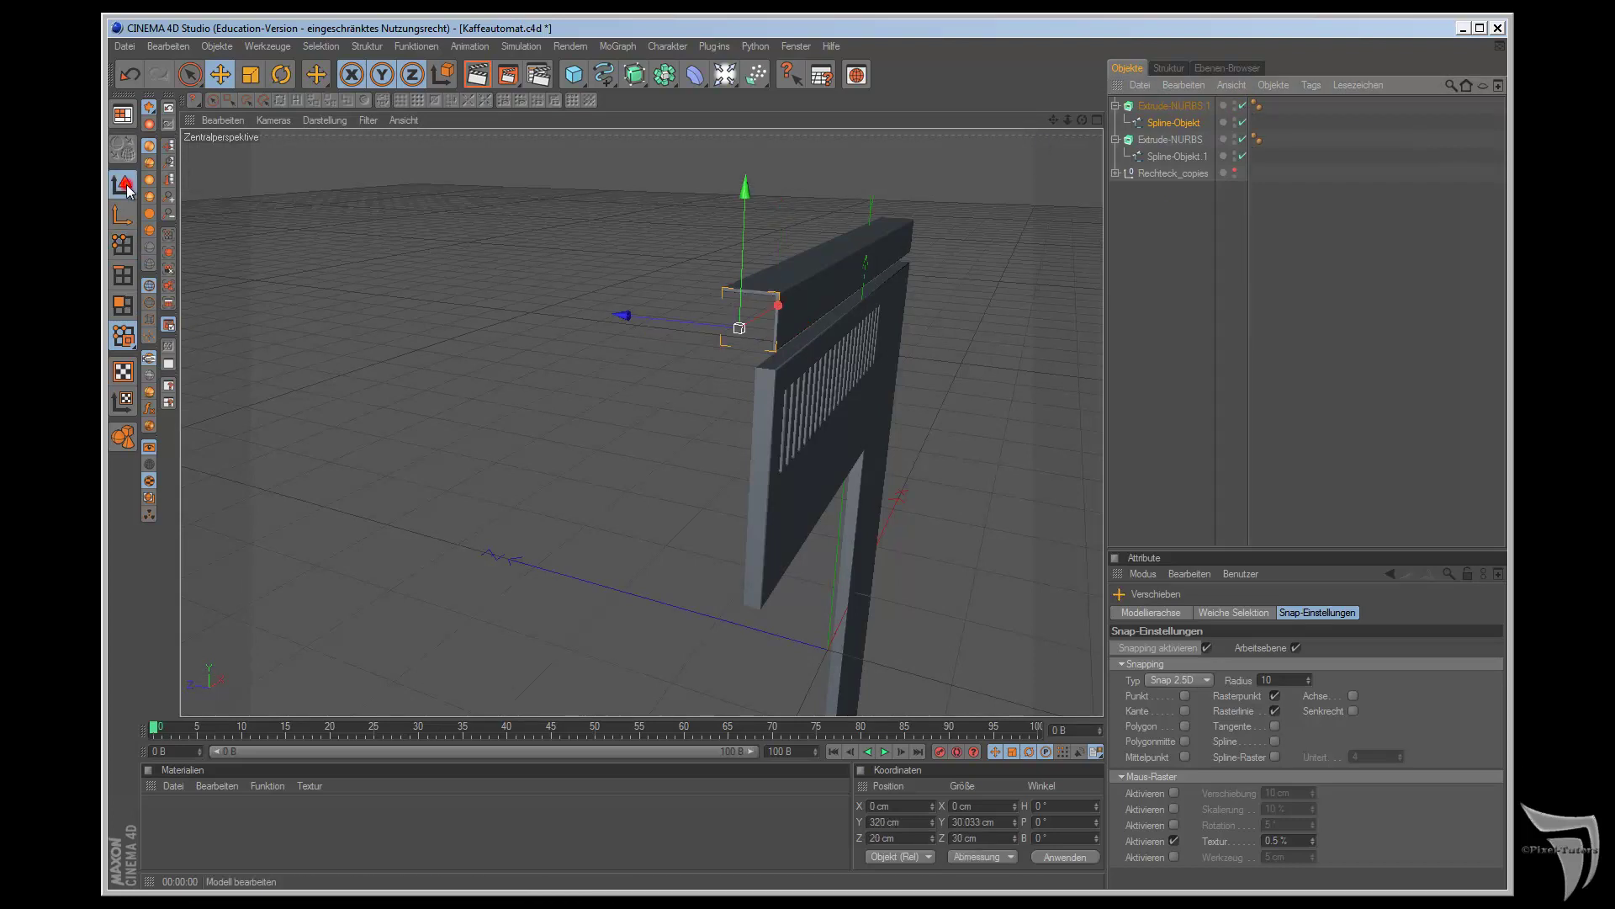
key("F3")
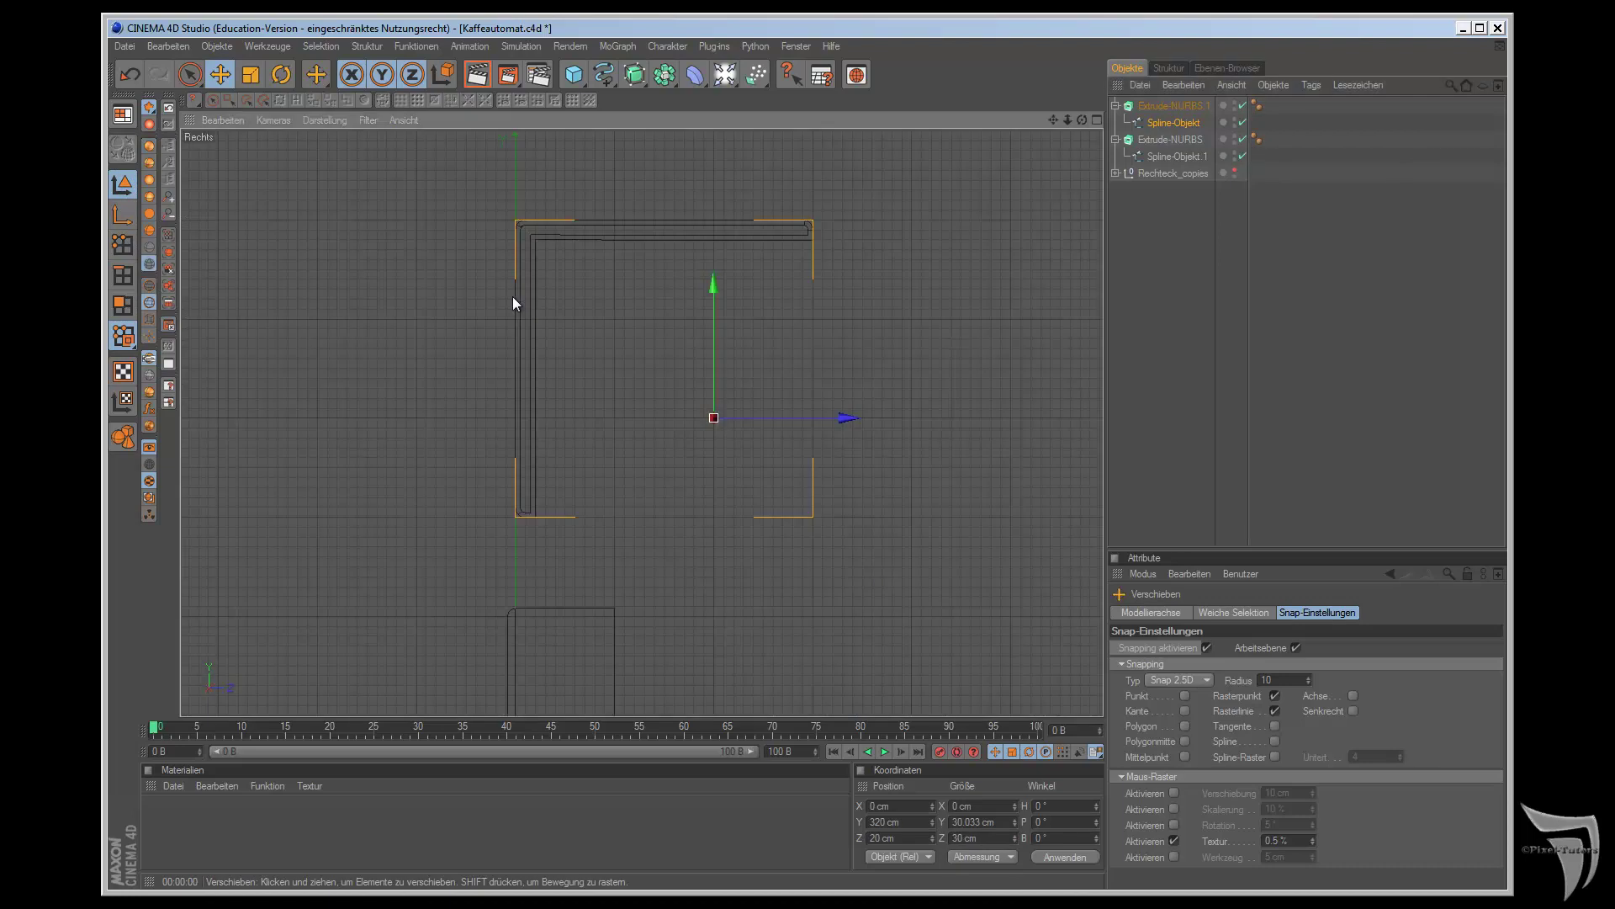
left_click_drag(722, 283, 912, 506)
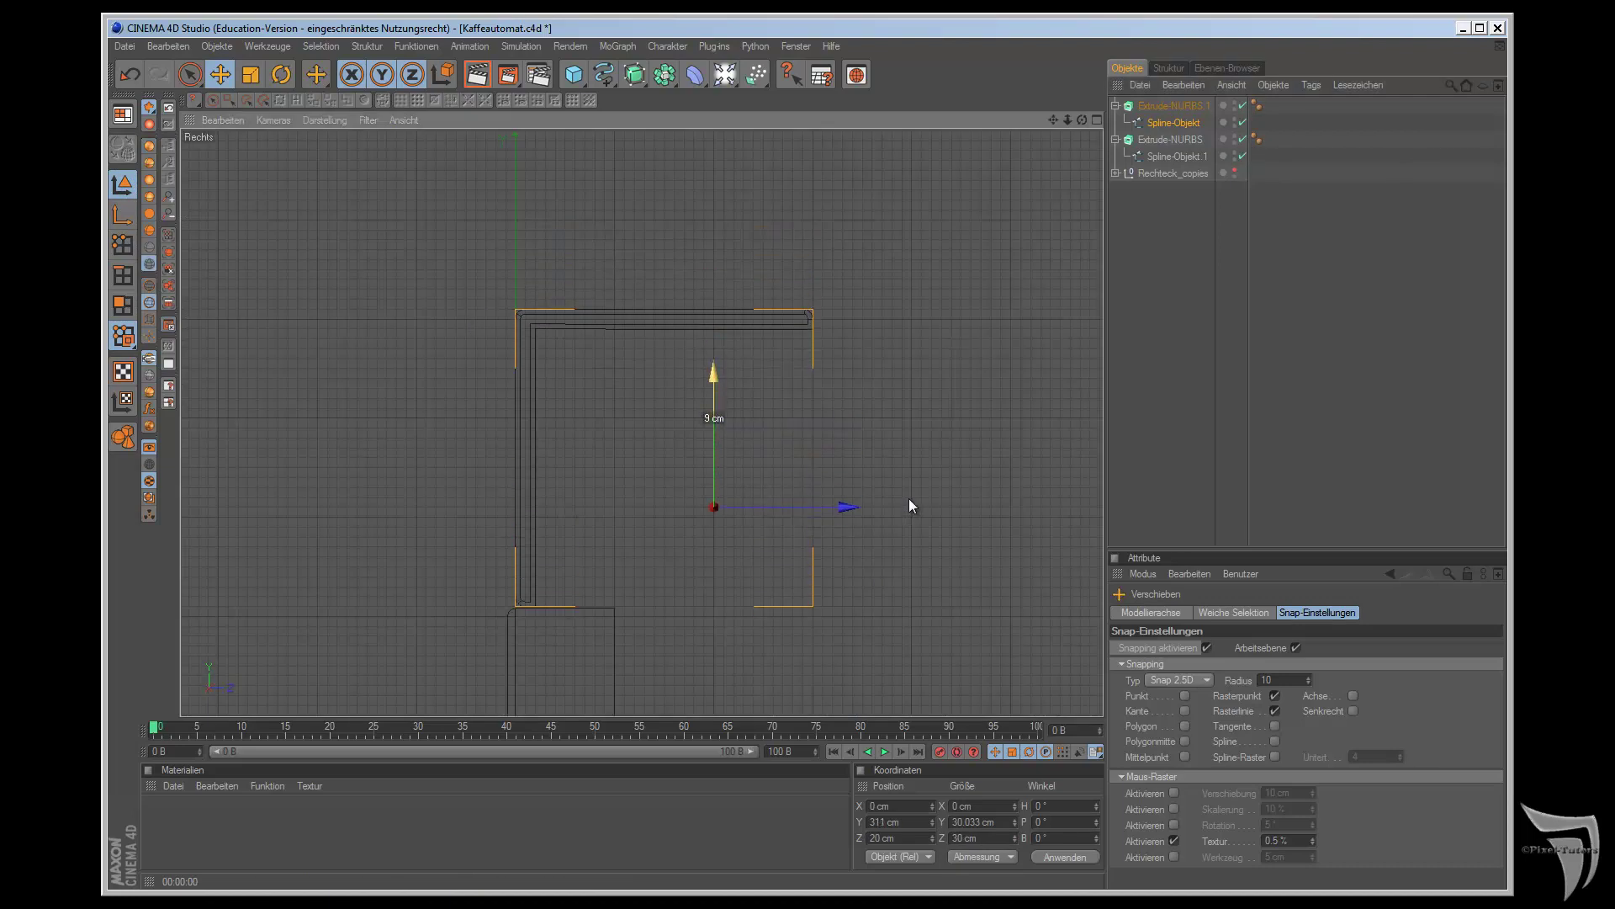
- Turn off snapping and nudge the bar to Z 19.234 cm, flush with the panel edge
scroll(745, 439, "up", 2)
scroll(742, 459, "up", 1)
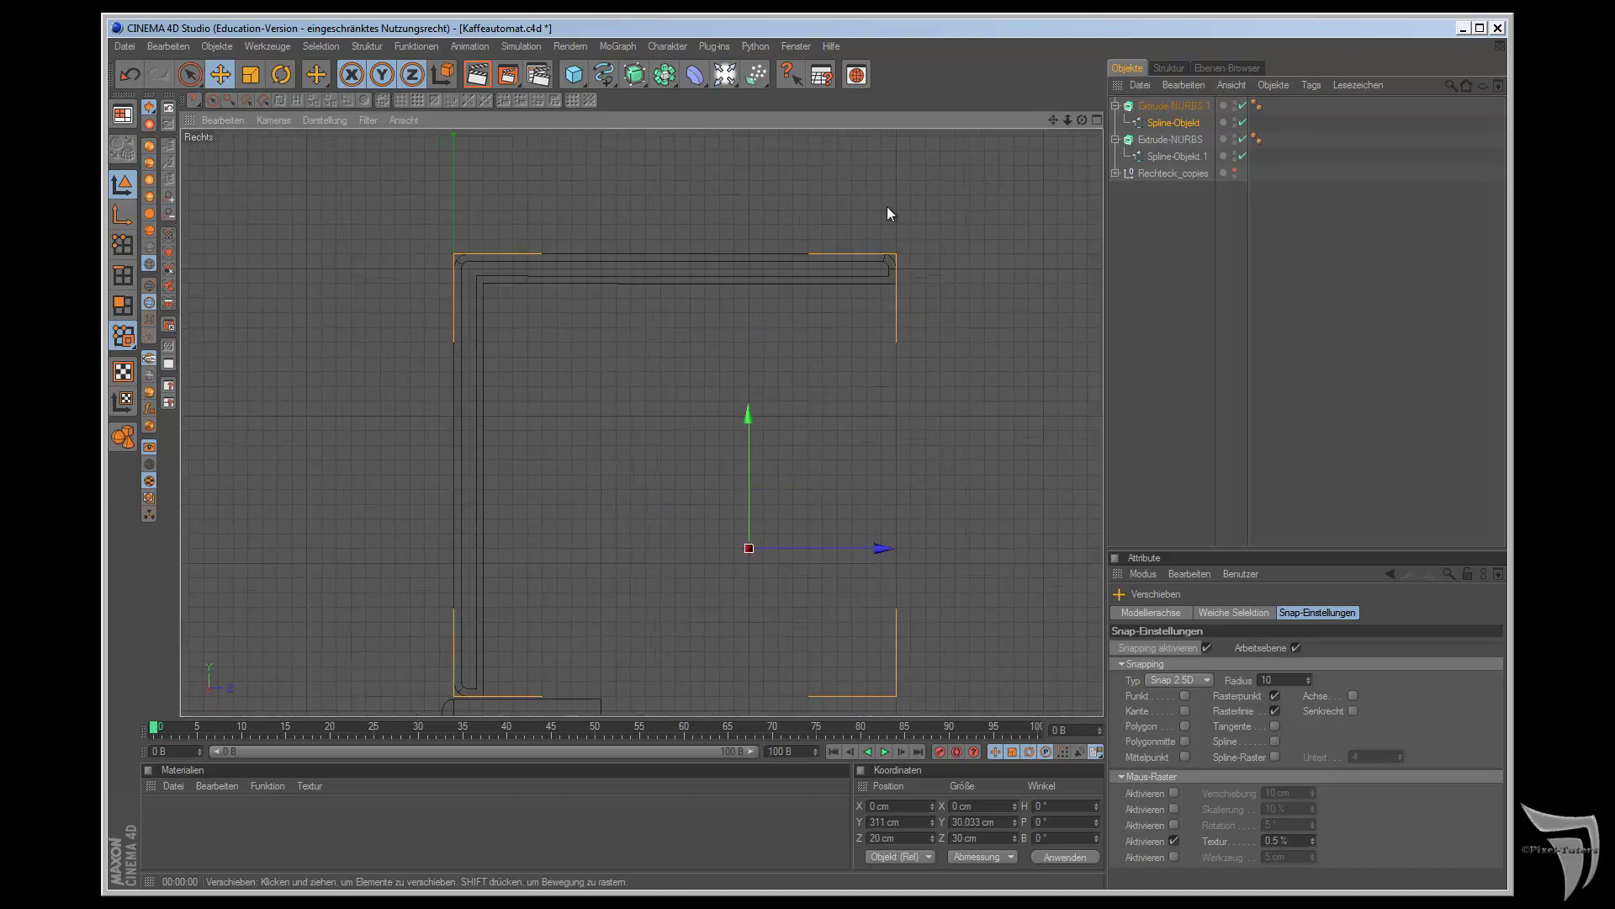
left_click_drag(1052, 119, 911, 496)
scroll(938, 373, "up", 1)
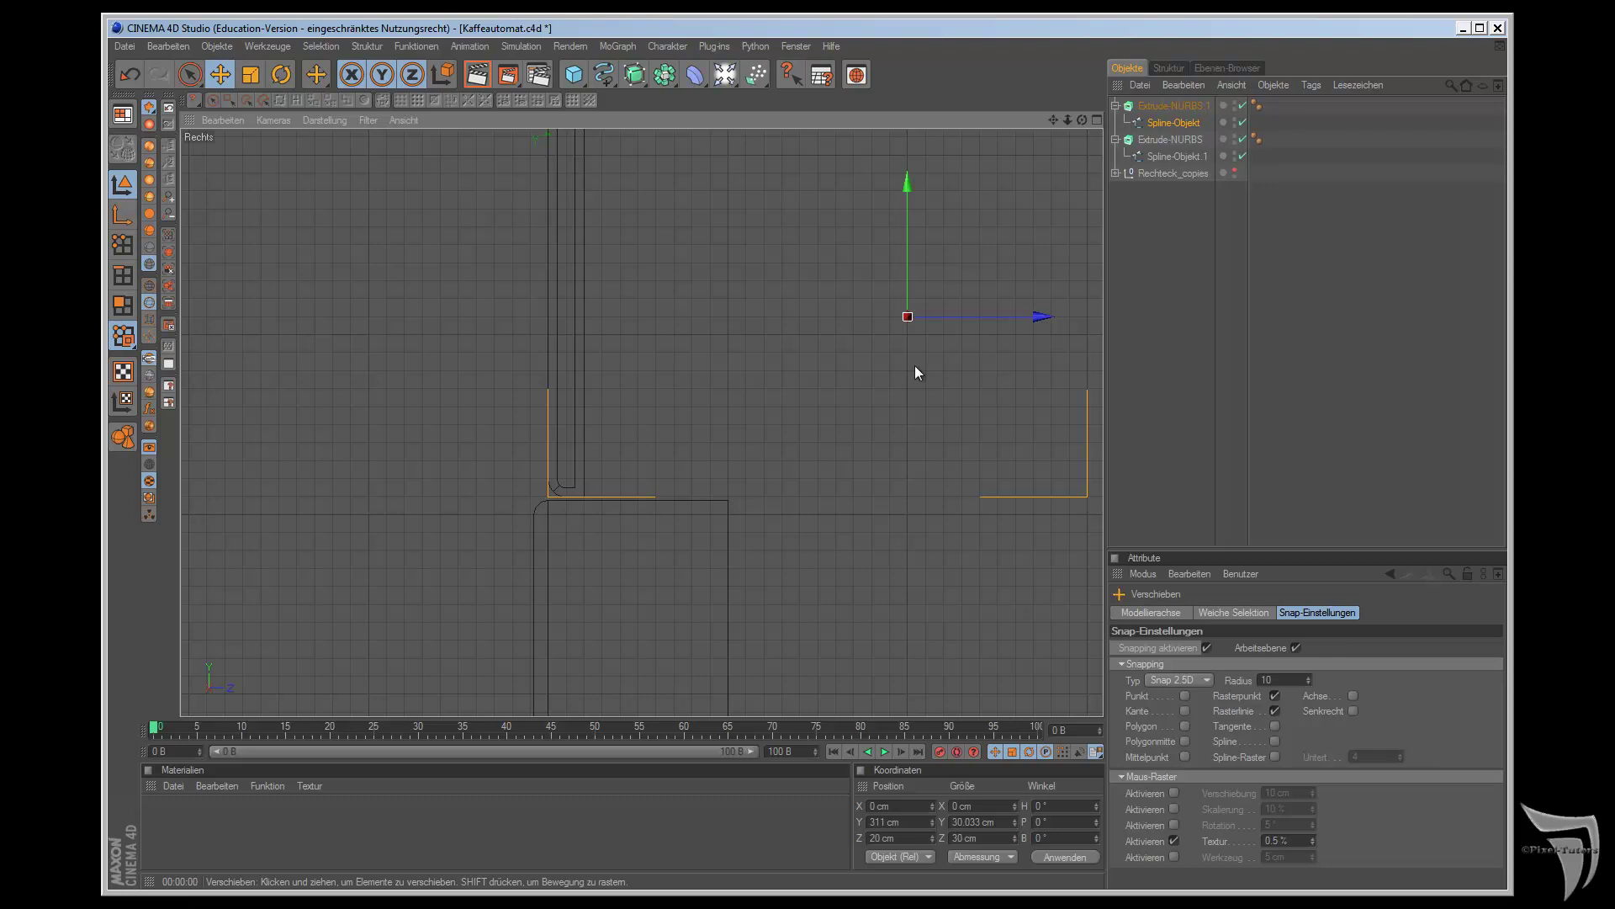
left_click_drag(1046, 316, 1029, 317)
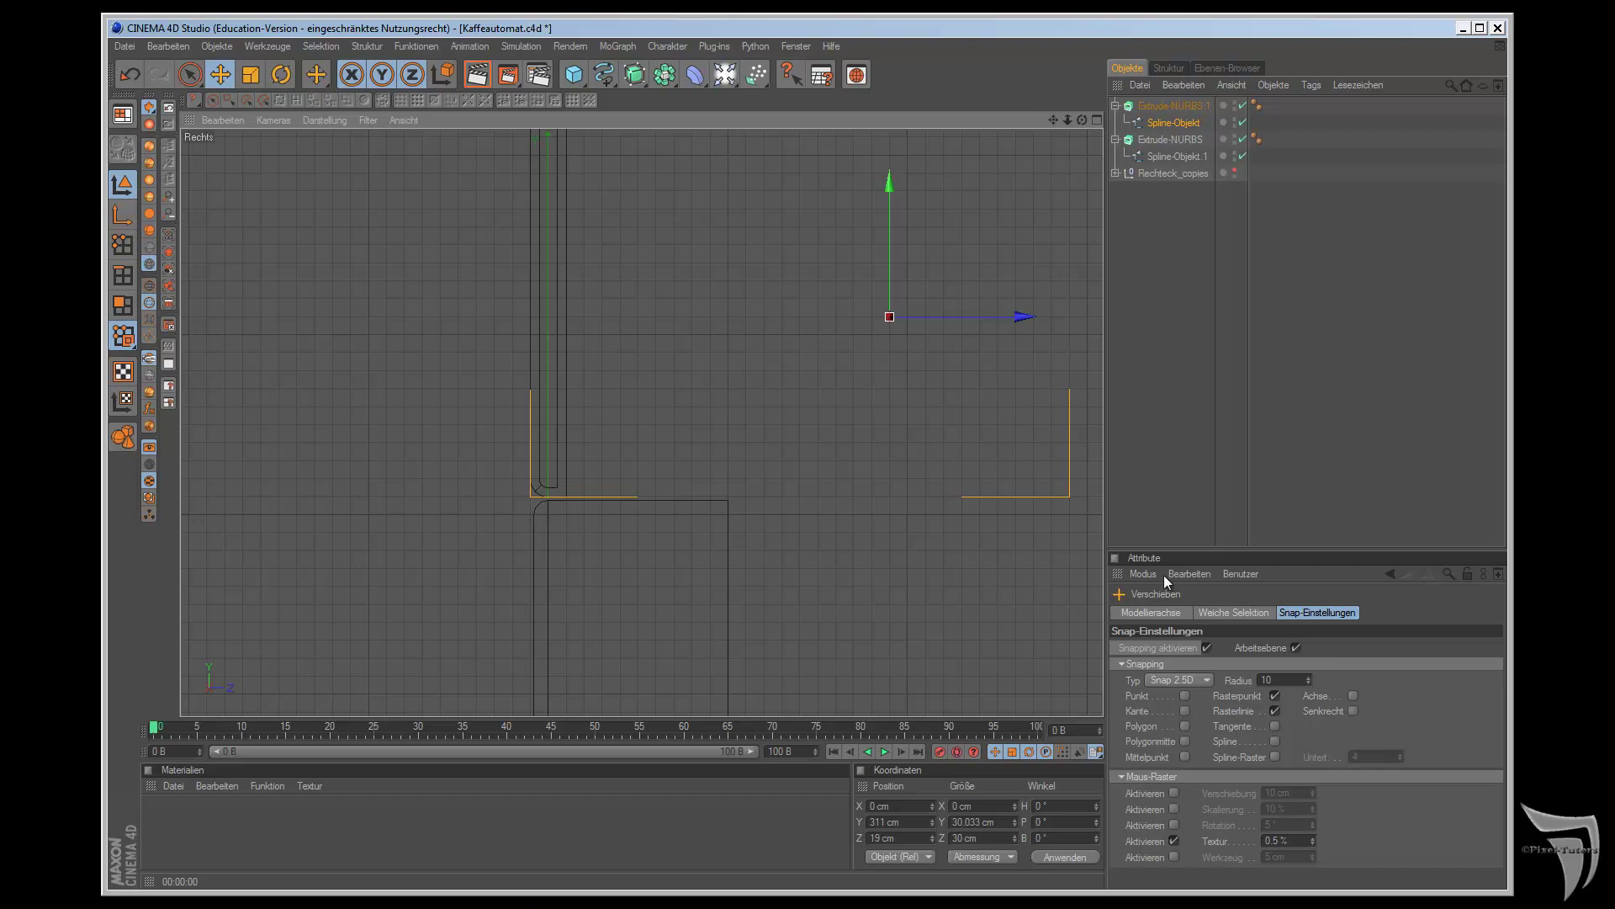
left_click(1208, 648)
left_click_drag(1016, 317, 913, 506)
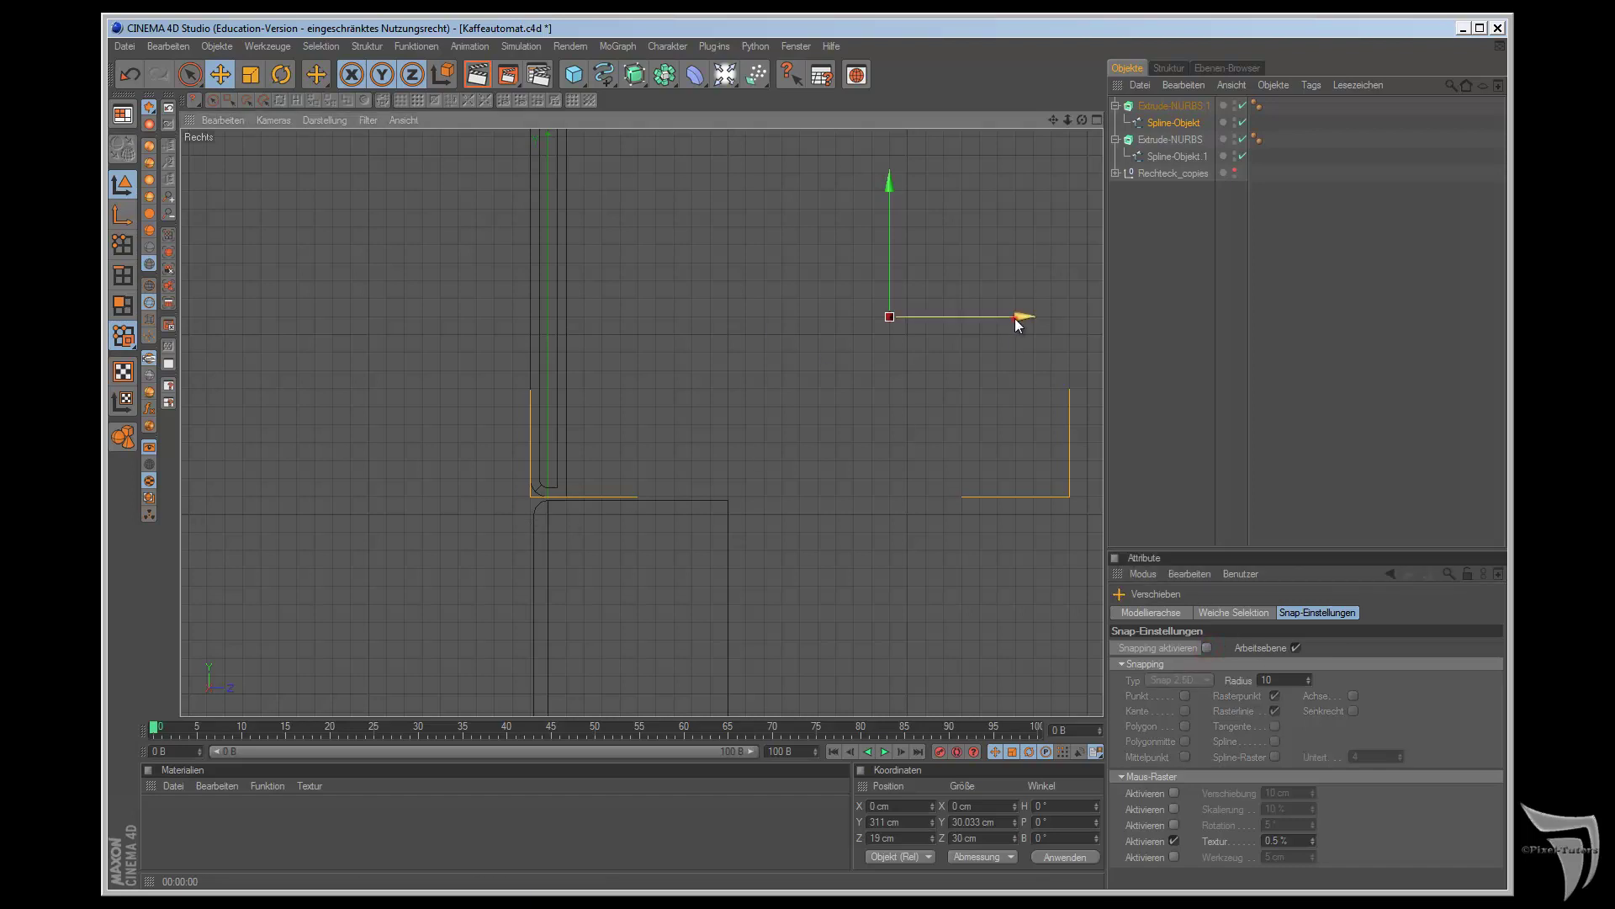
scroll(990, 387, "up", 2)
scroll(985, 397, "up", 2)
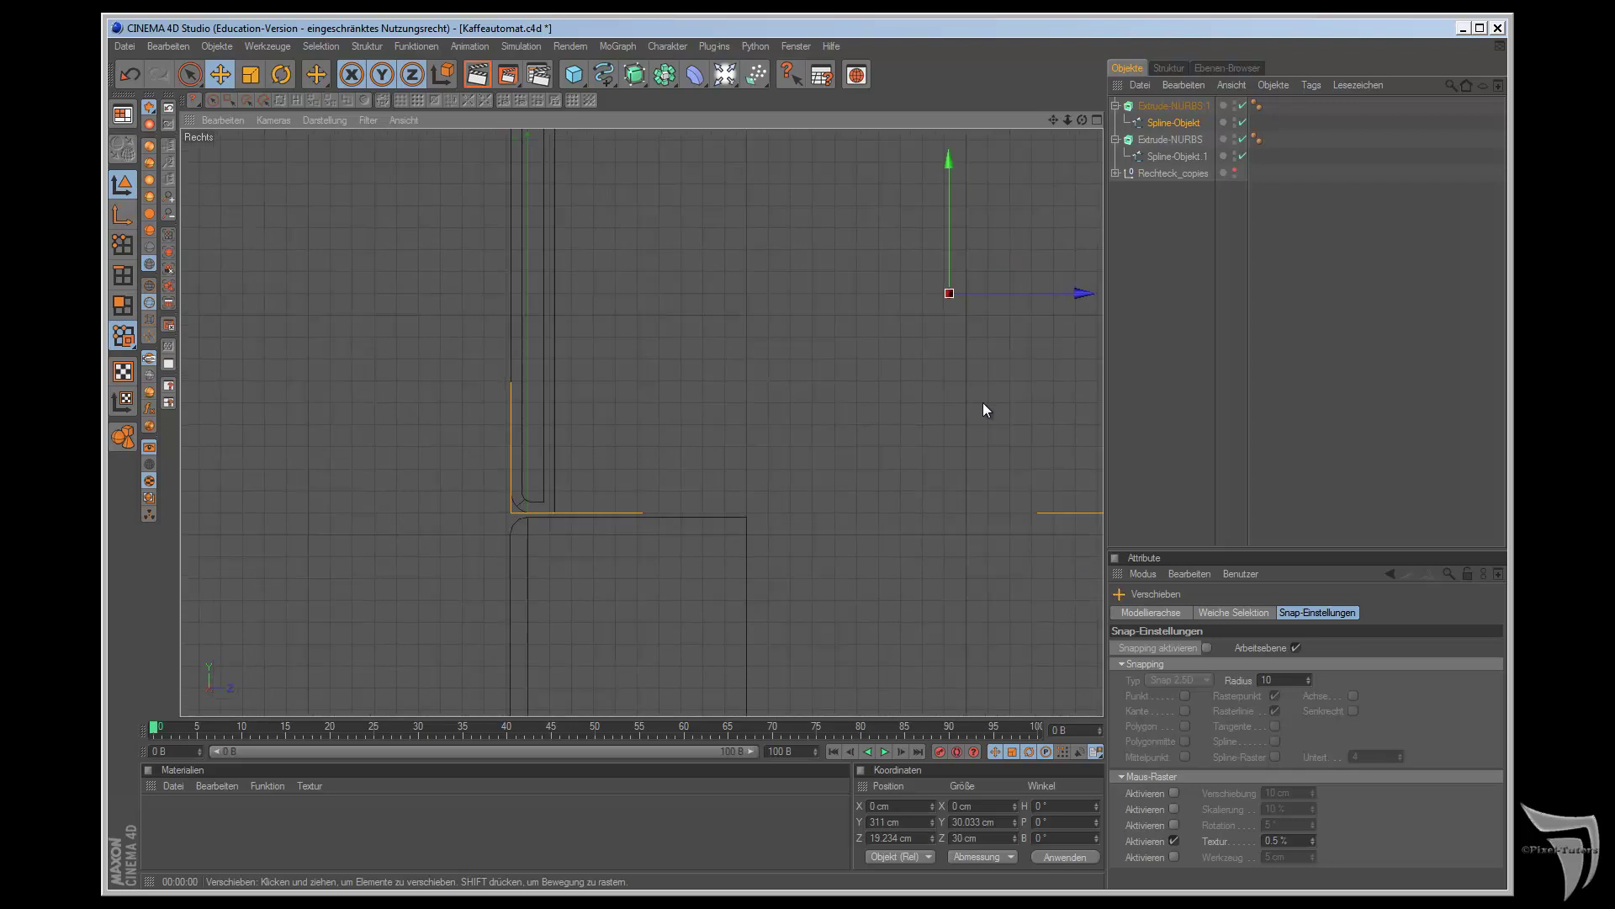
key("F1")
mouse_move(1082, 119)
left_mouse_down()
mouse_move(917, 498)
mouse_move(921, 312)
left_mouse_up()
left_click_drag(1082, 119, 907, 498)
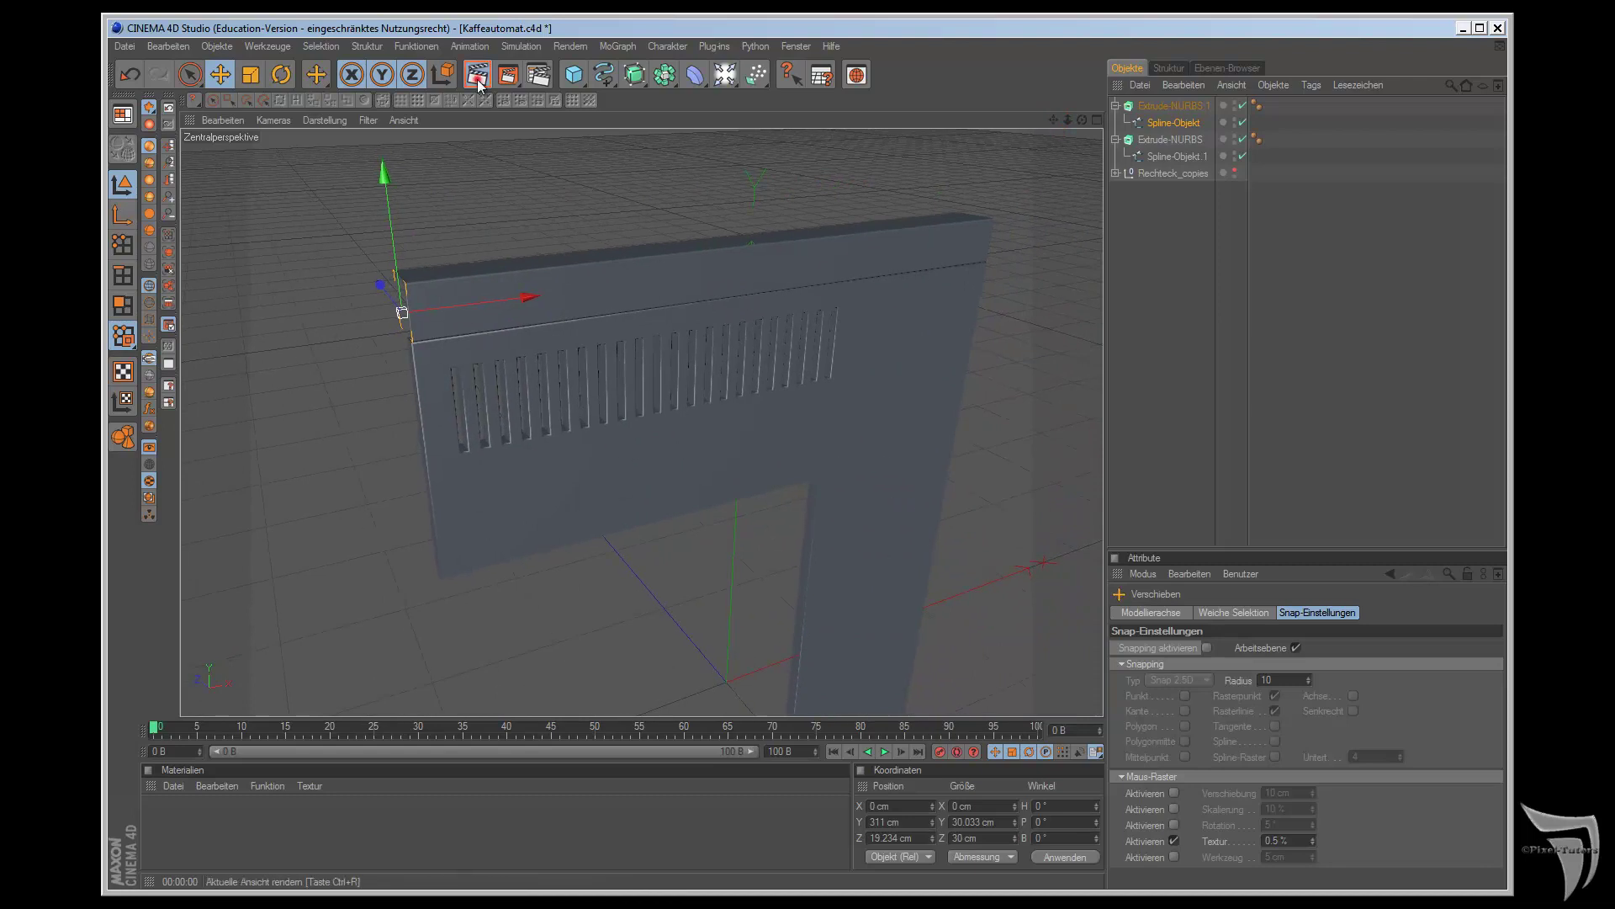
- Test-render the capped panel, then return to the perspective view
left_click(475, 75)
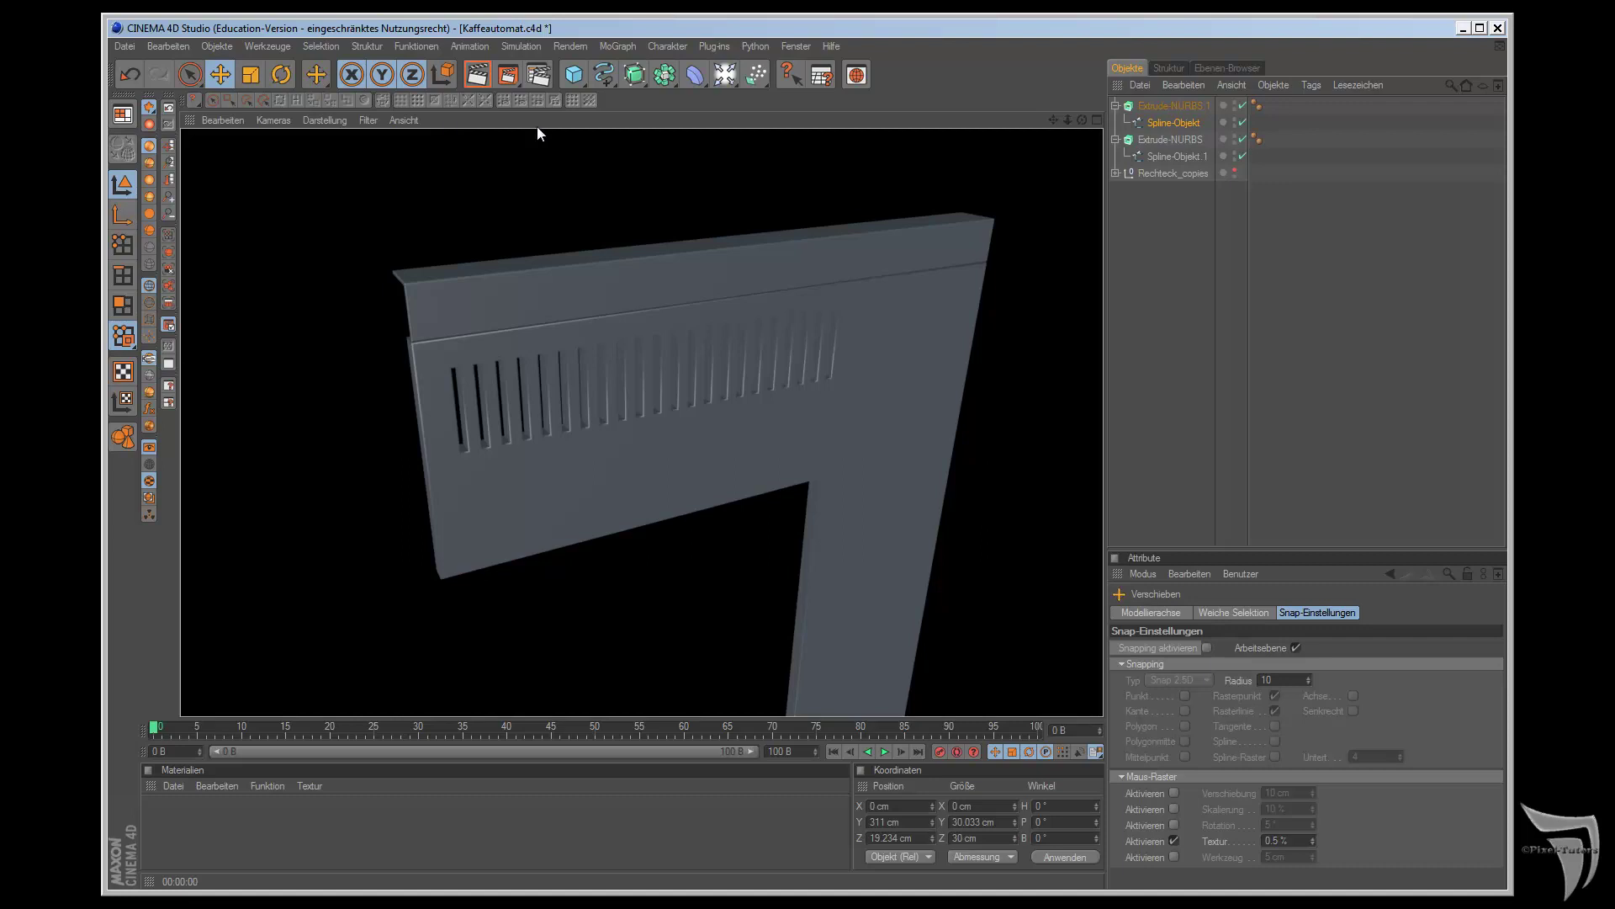
left_click_drag(1082, 120, 906, 500)
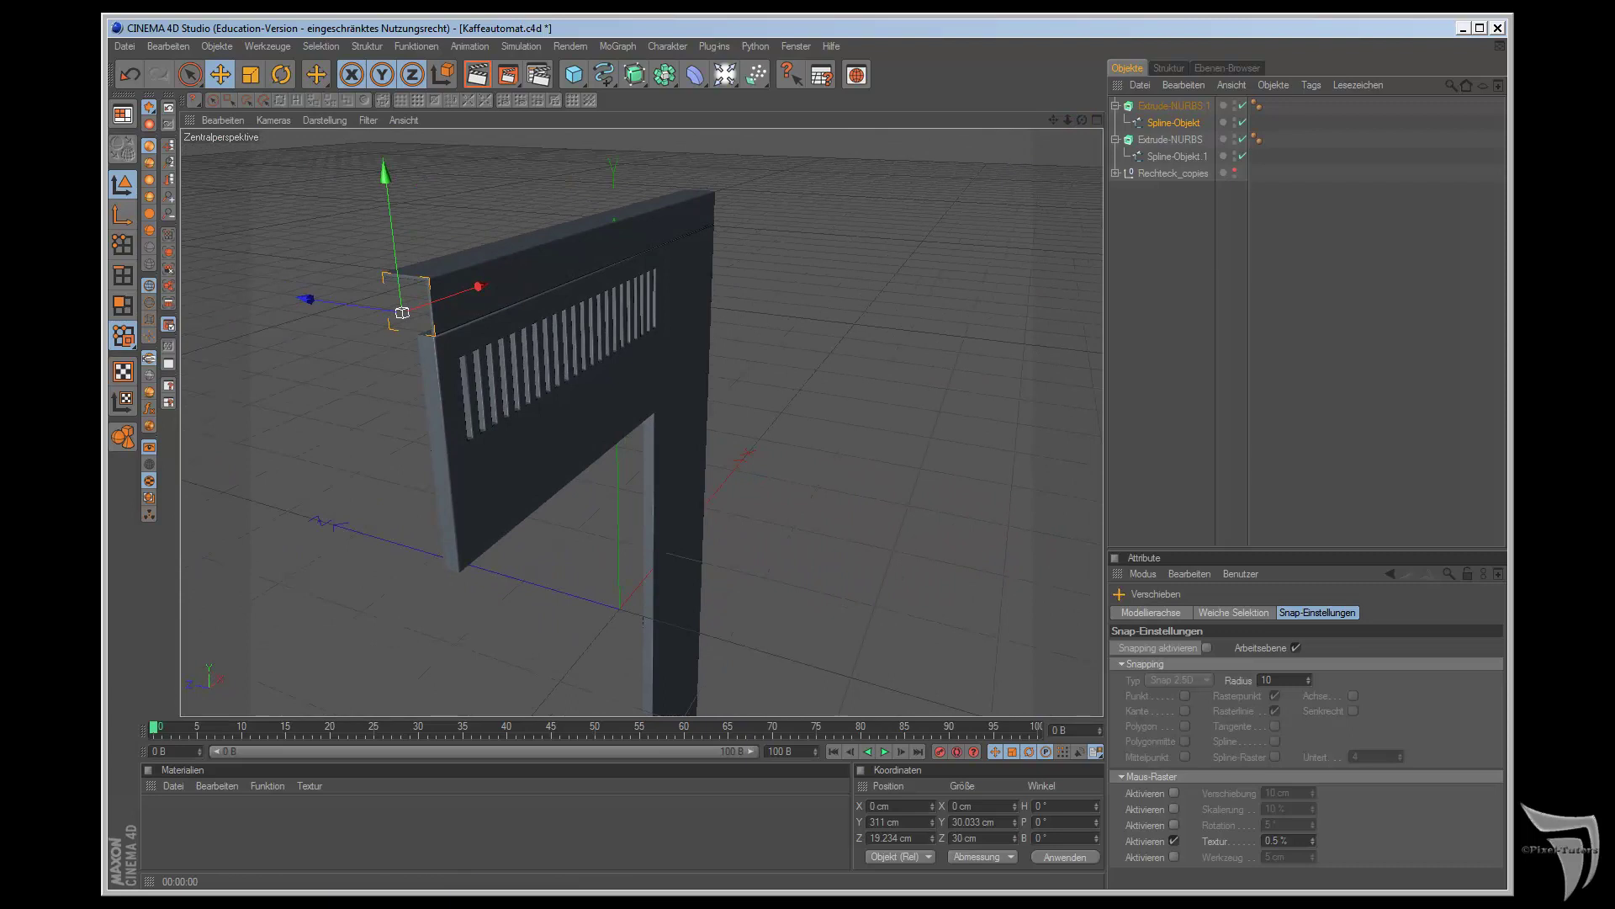
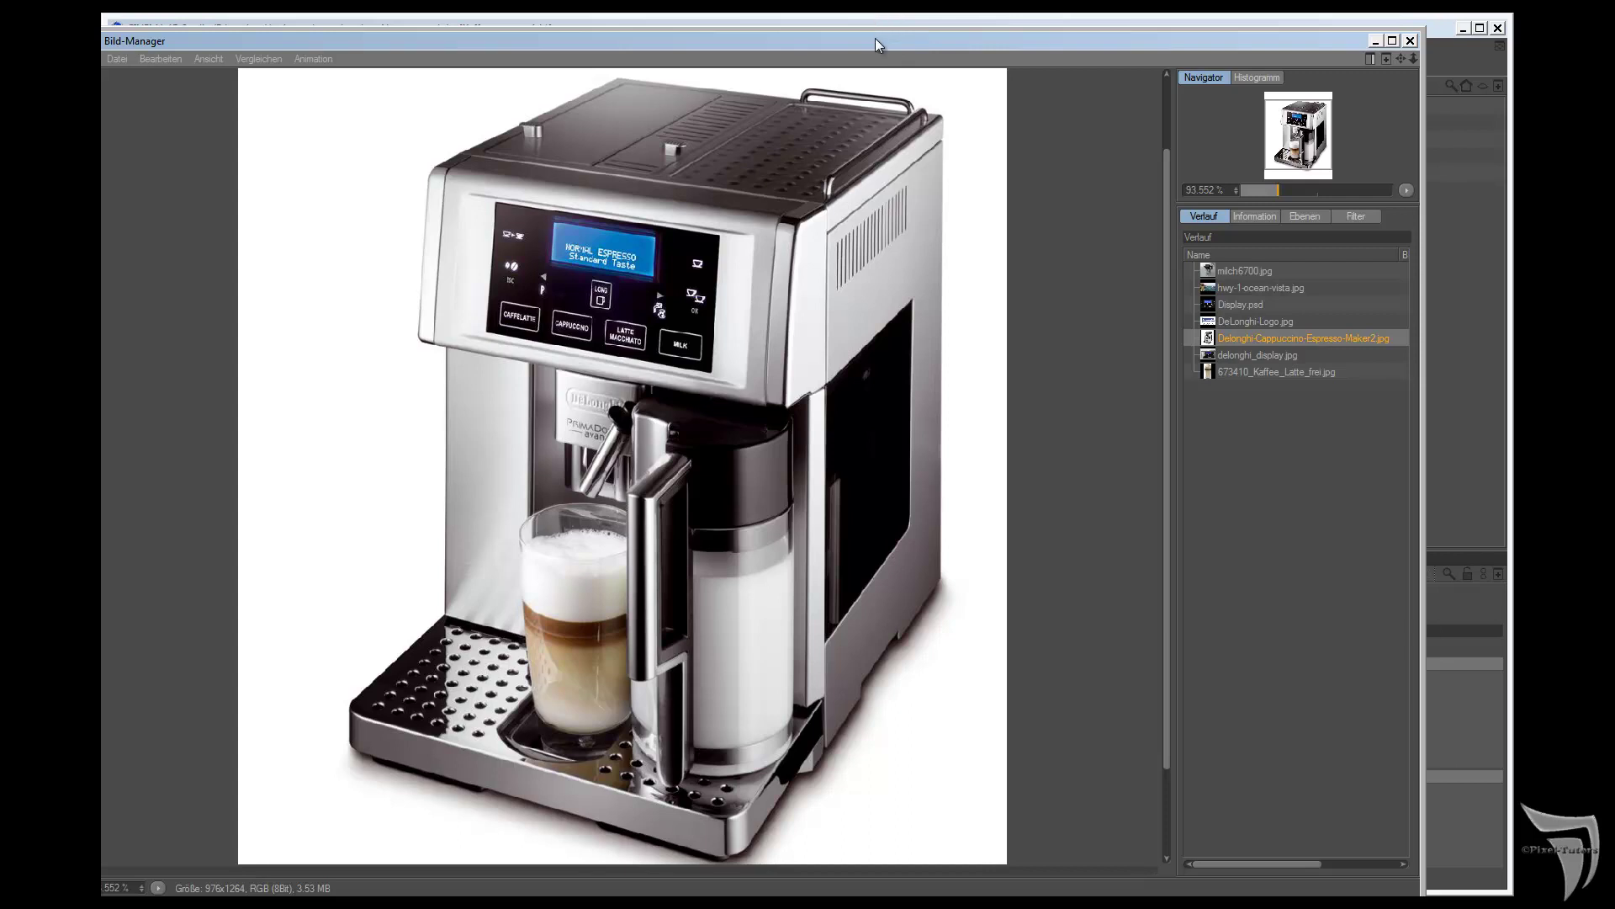
- Close the image viewer, hide Extrude-NURBS.1, and edit spline points in the right view
double_click(875, 38)
left_click(1471, 32)
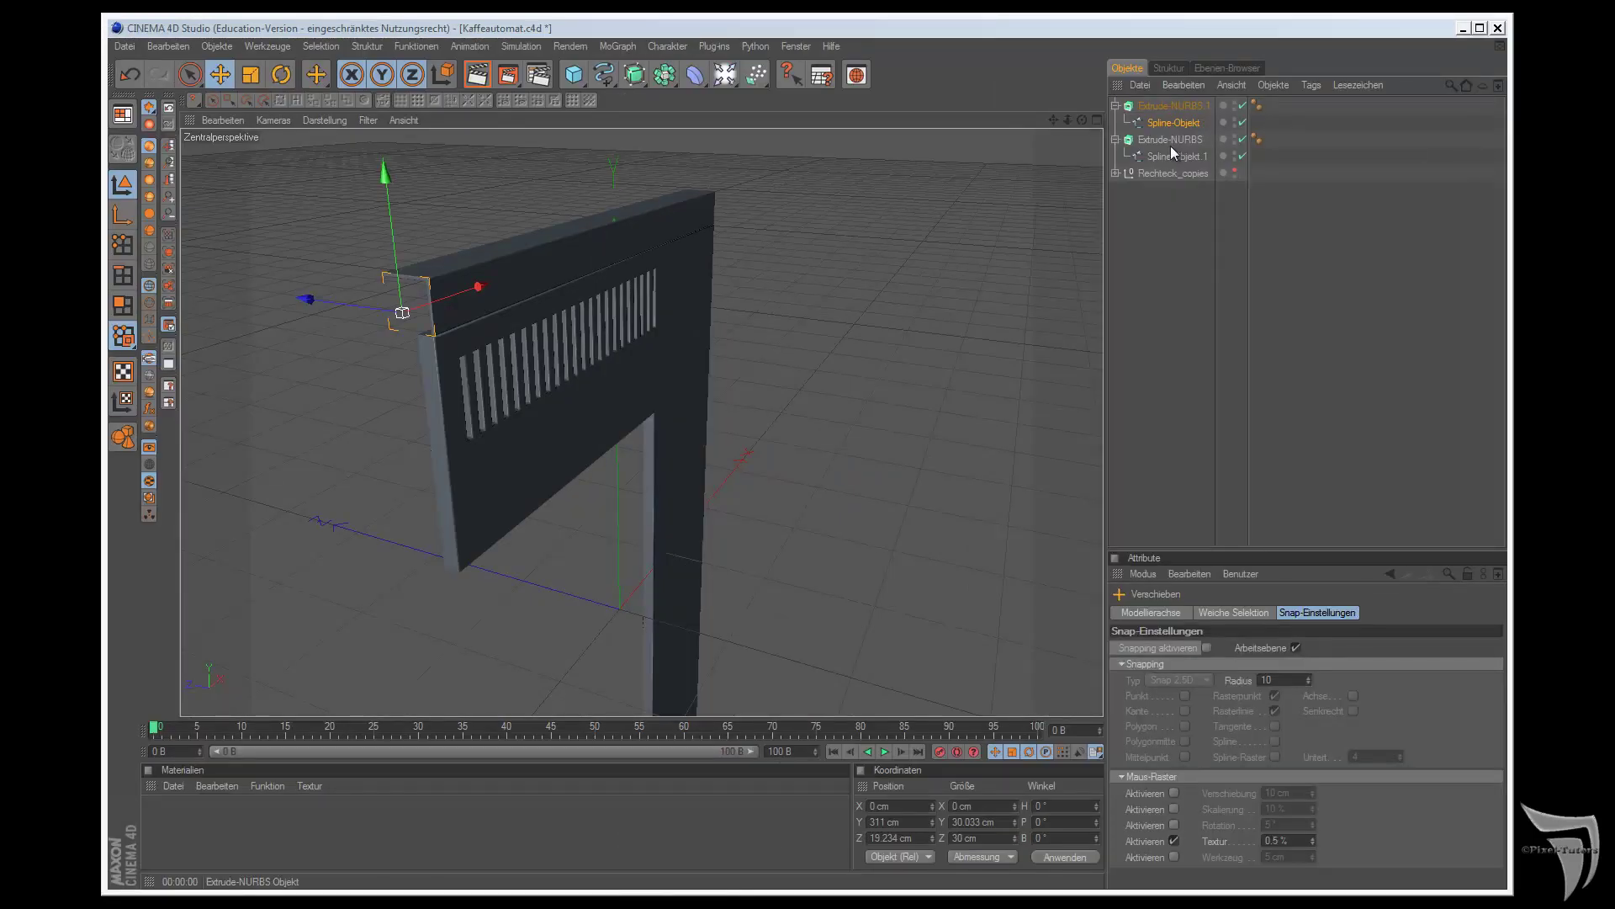
left_click(1243, 106)
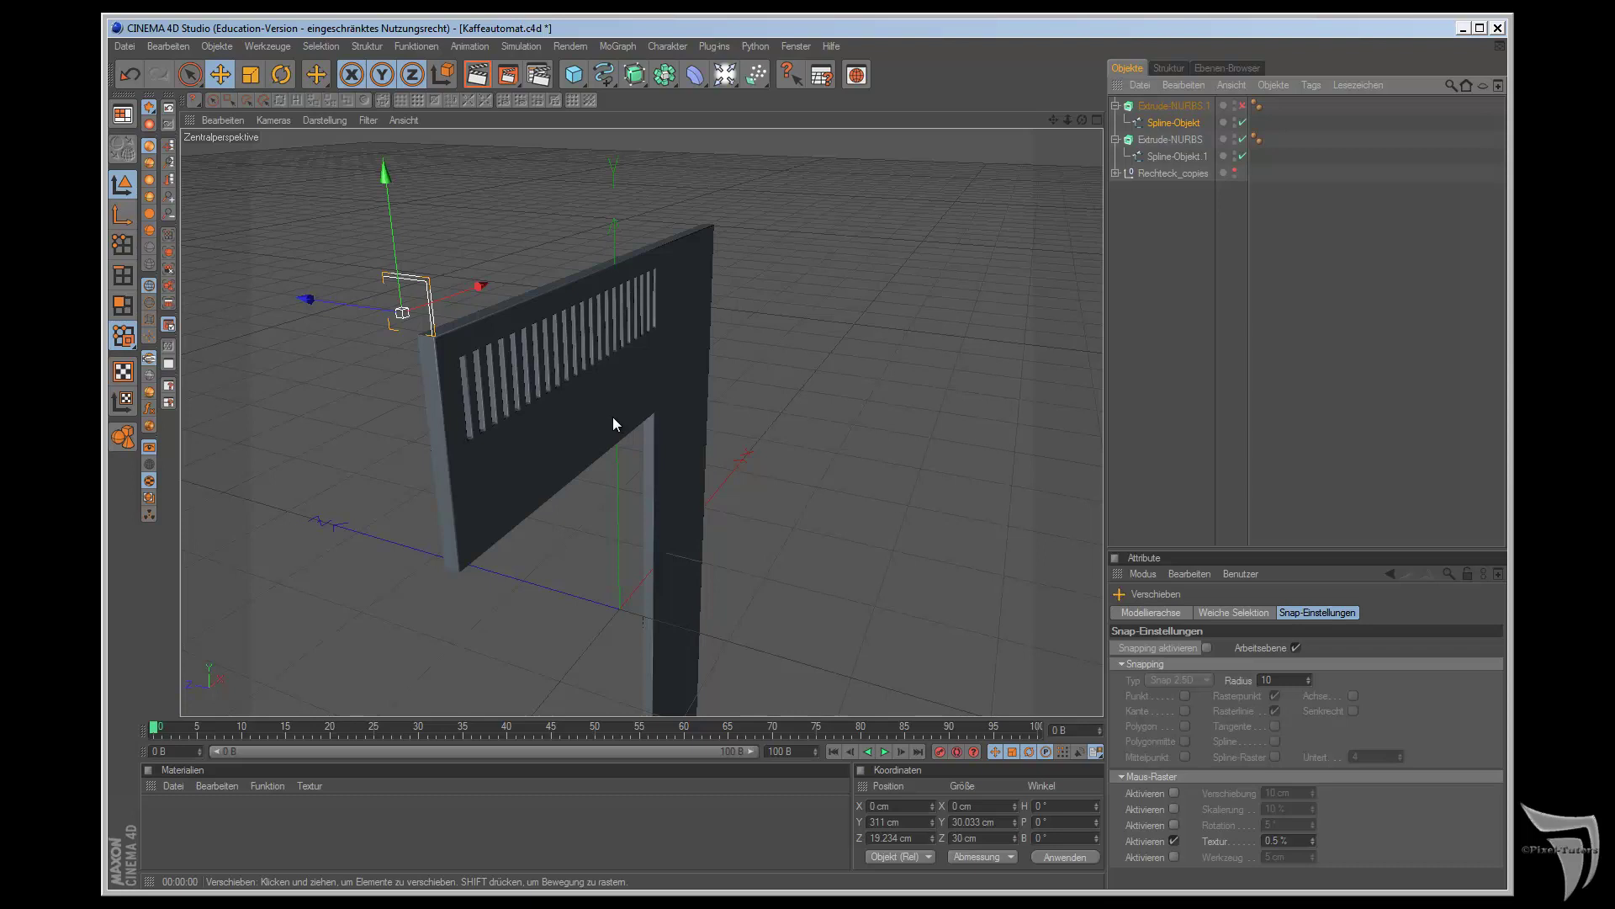
key("F3")
scroll(786, 376, "down", 3)
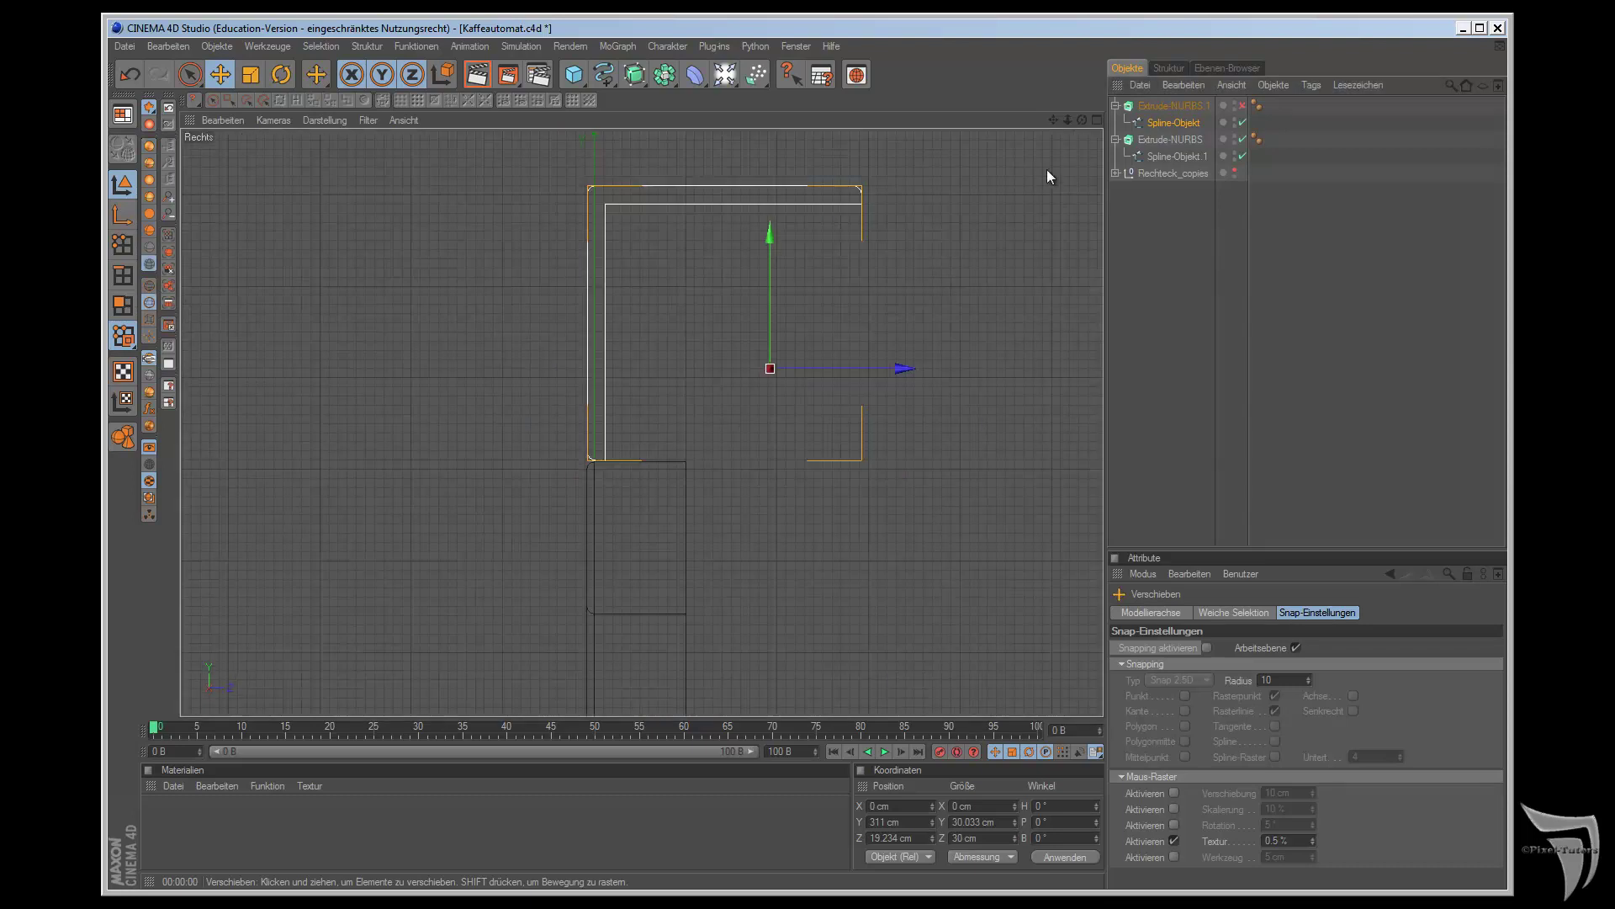
left_click_drag(1053, 118, 909, 499)
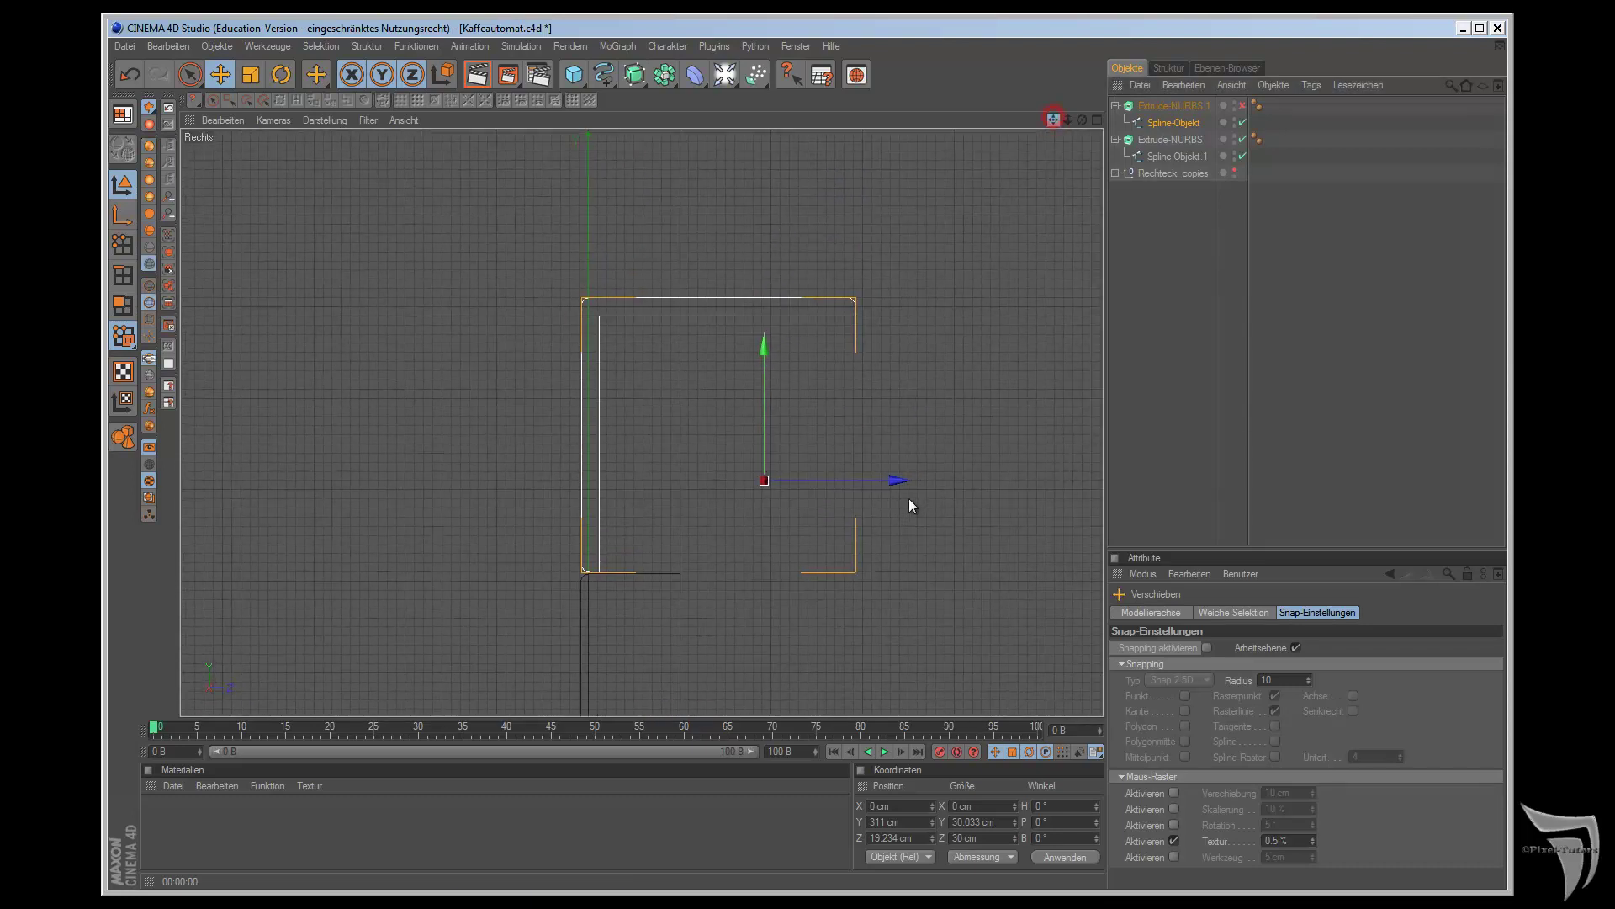
left_click(118, 255)
scroll(336, 416, "up", 3)
scroll(336, 416, "up", 1)
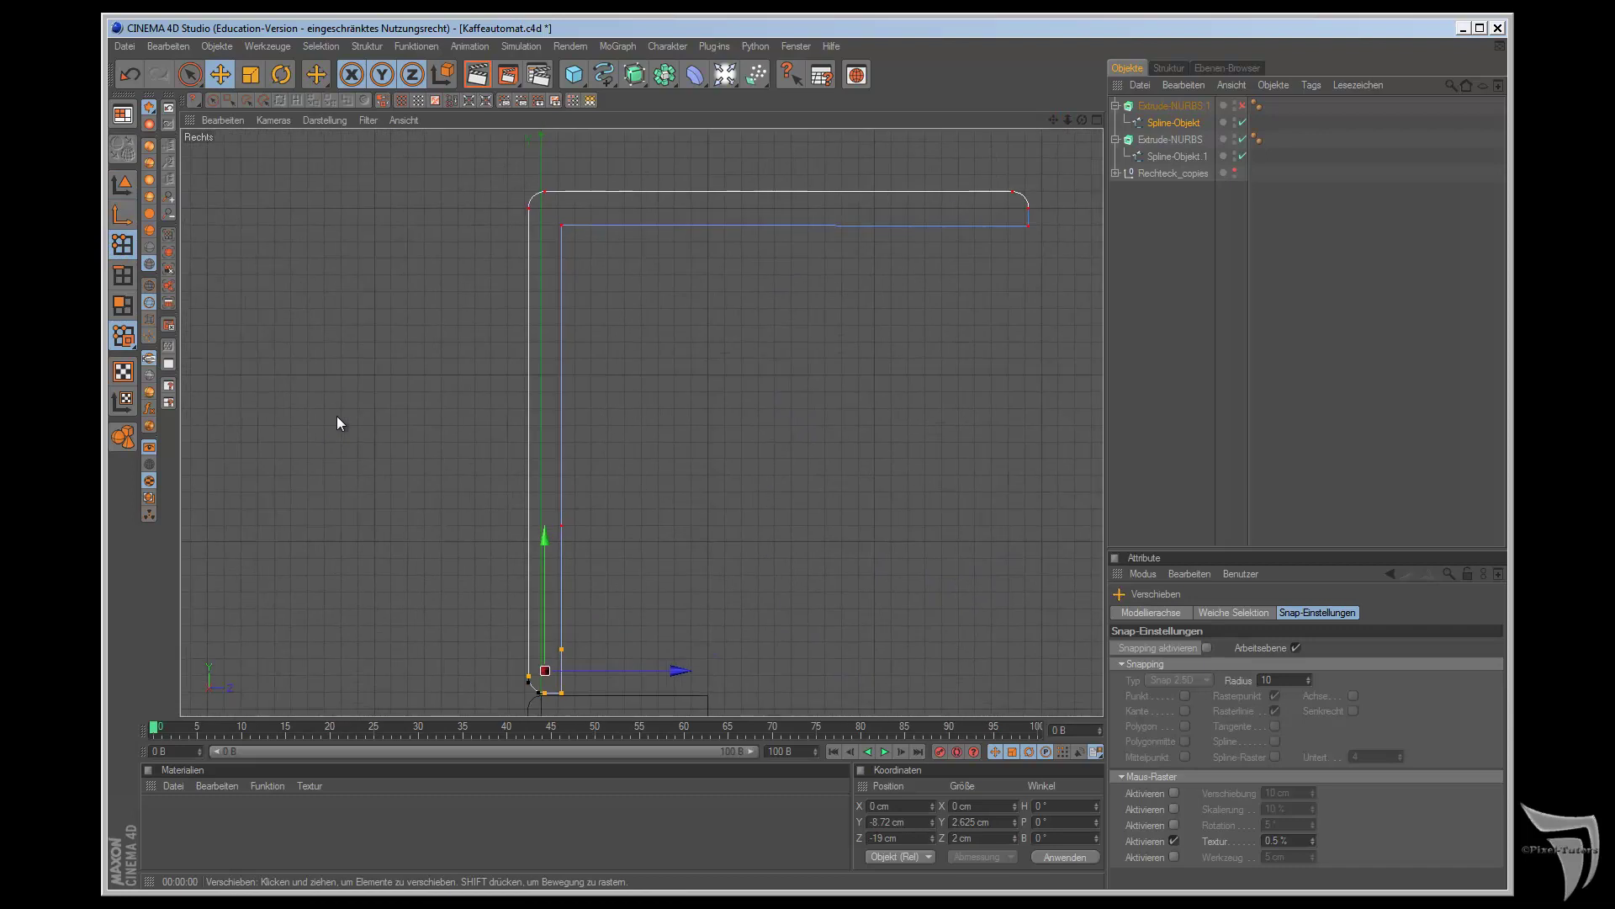
- With snapping on, shift the top spline point right and lower the left corner about 1 cm
left_click(546, 192)
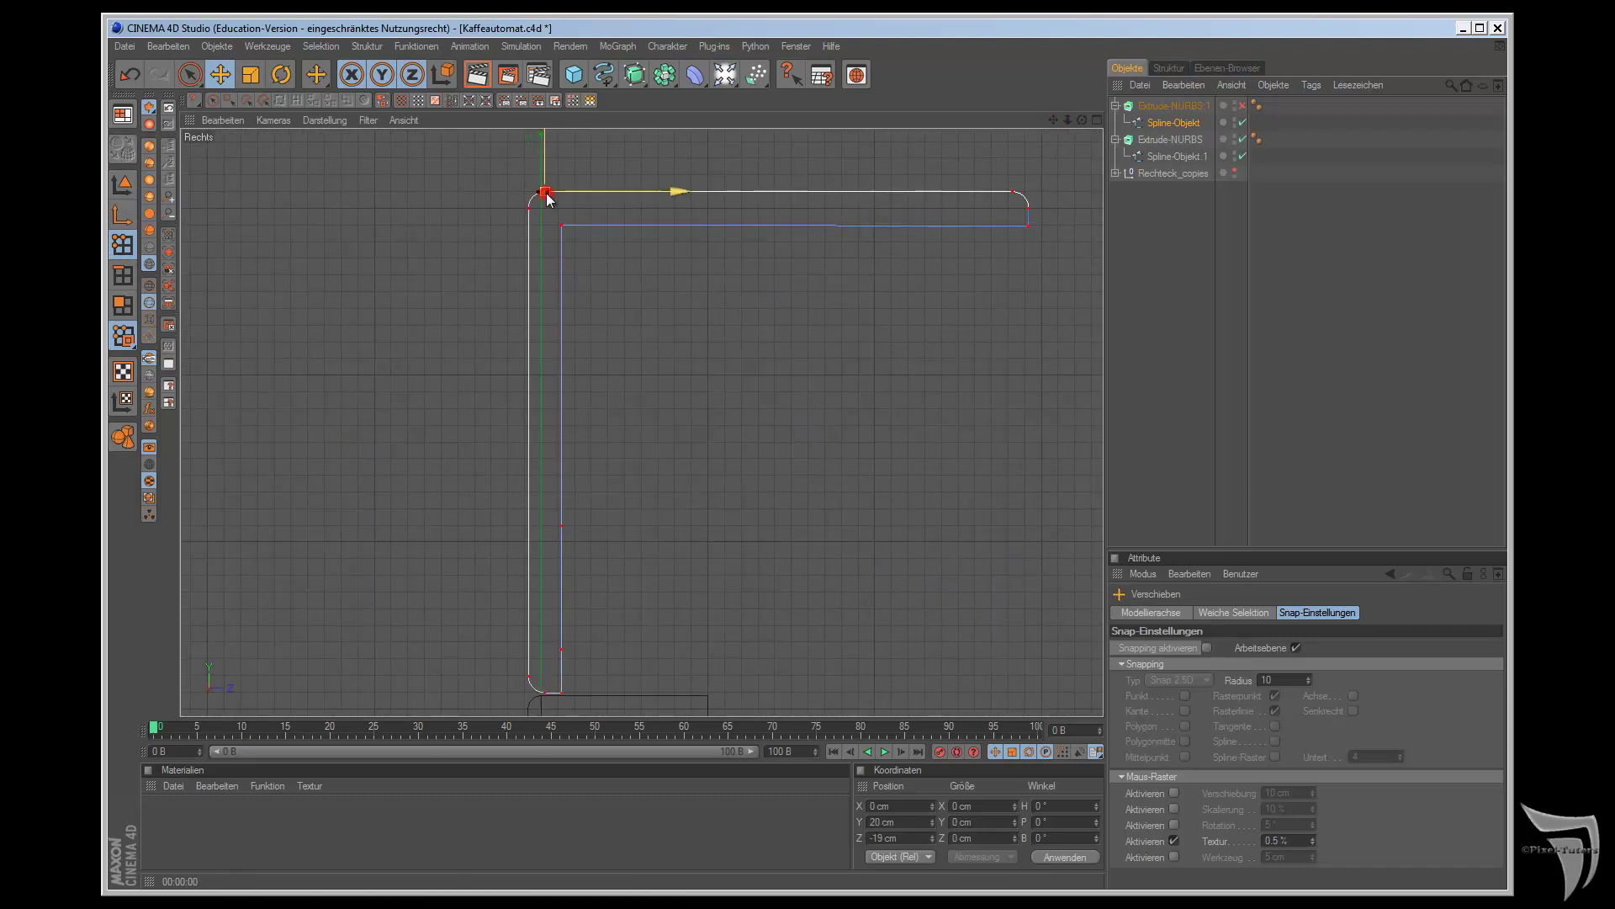
left_click_drag(674, 194, 688, 194)
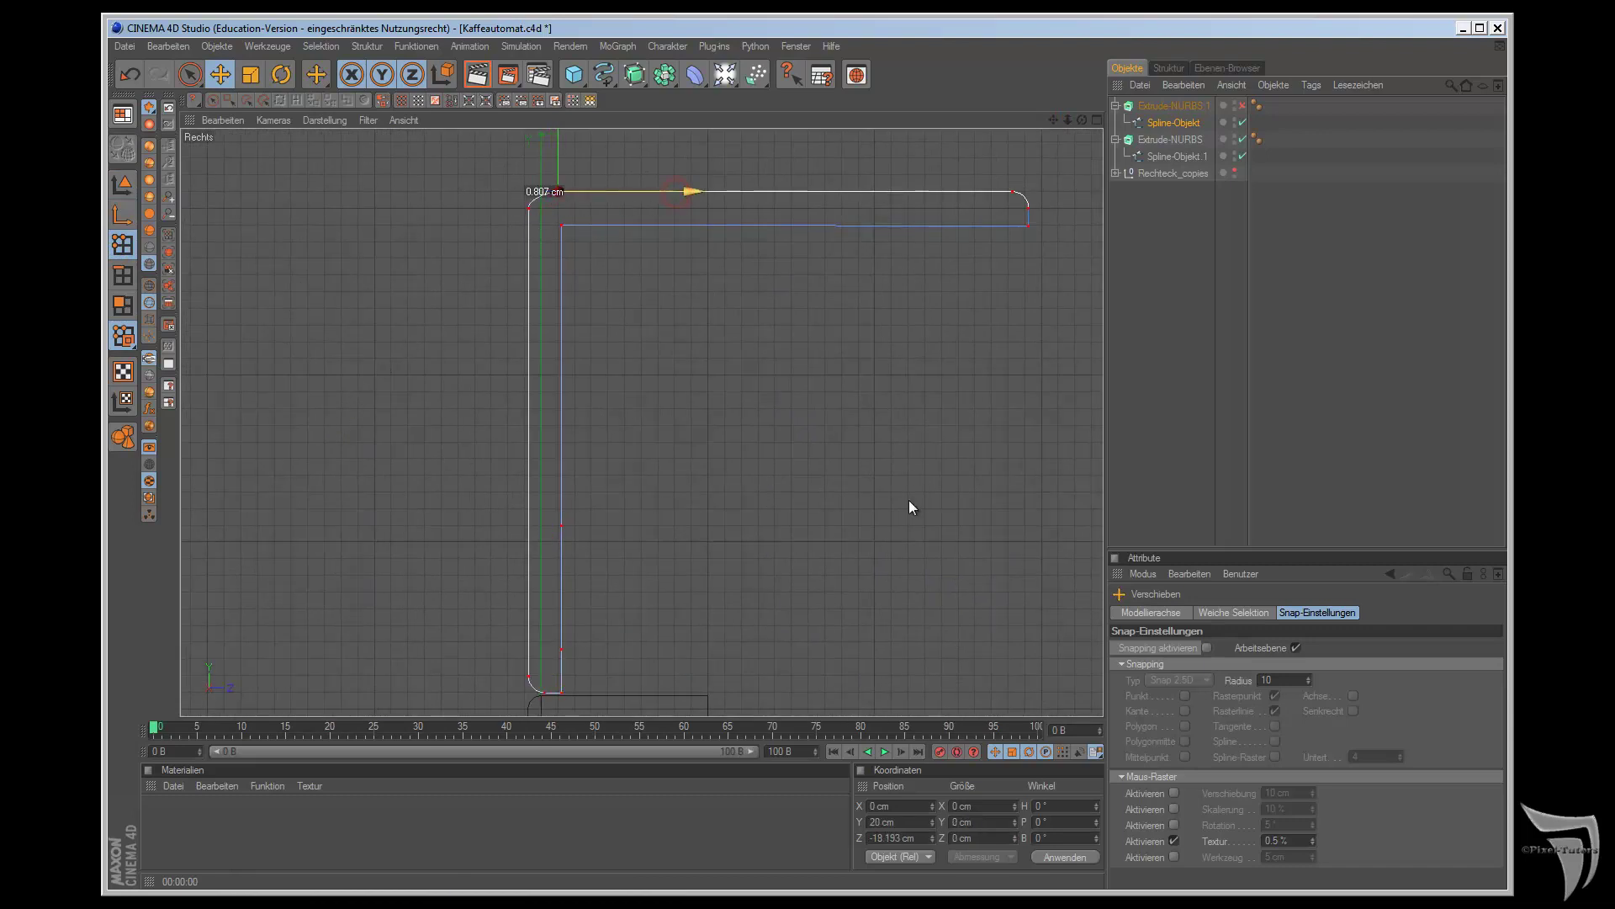
left_click(530, 208)
key("ctrl+z")
left_click(1207, 648)
left_click(695, 196)
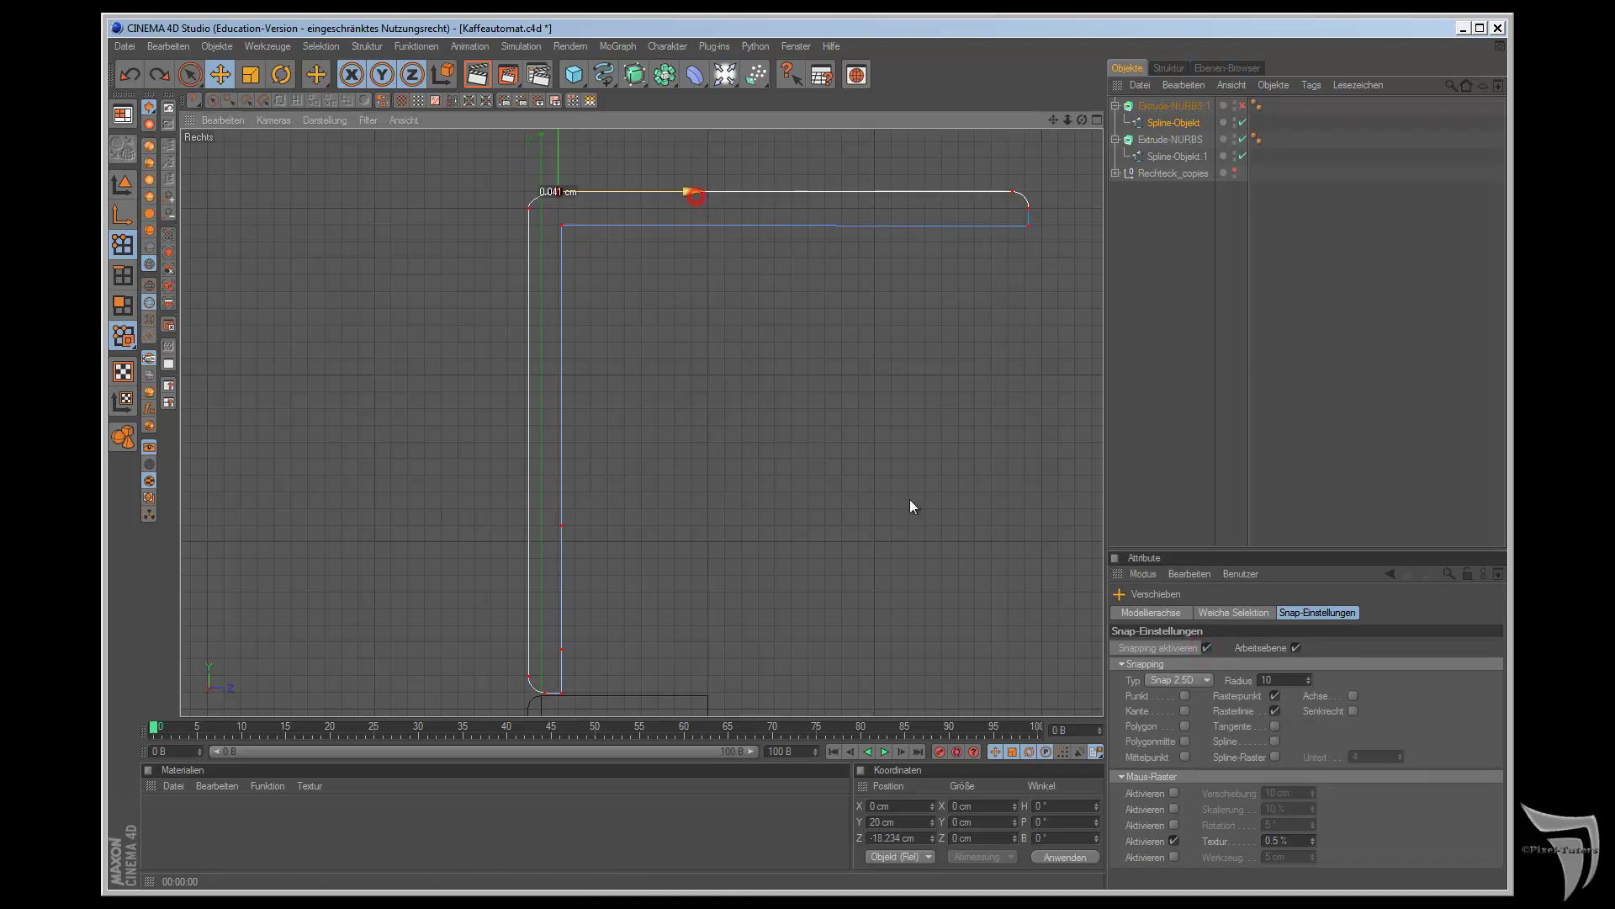
left_click(530, 209)
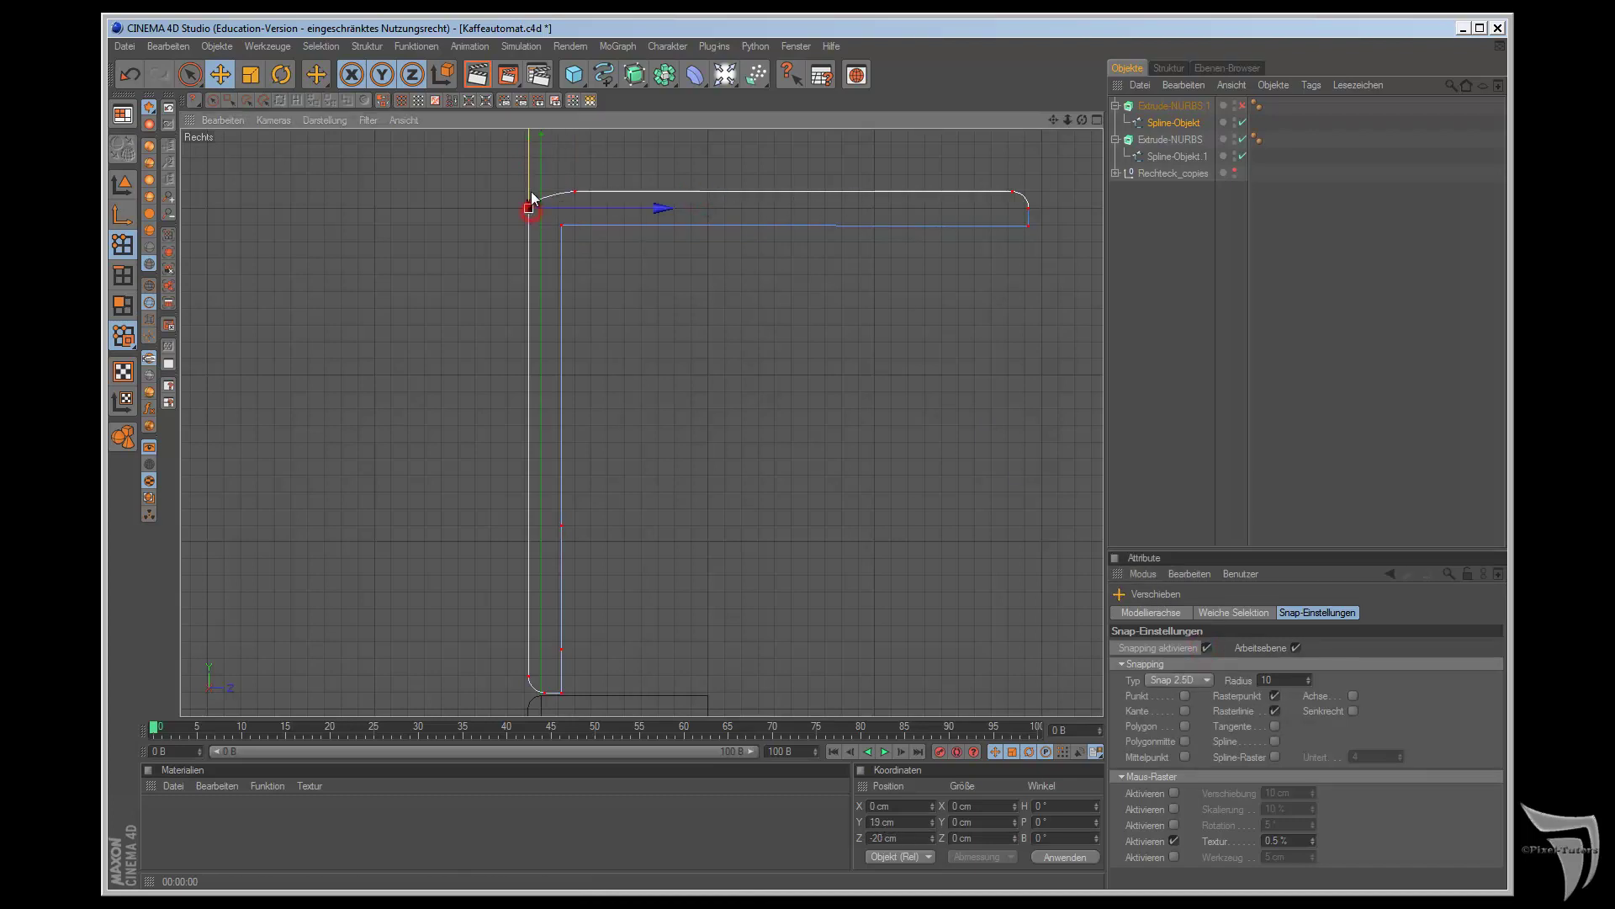
left_click_drag(531, 170, 527, 188)
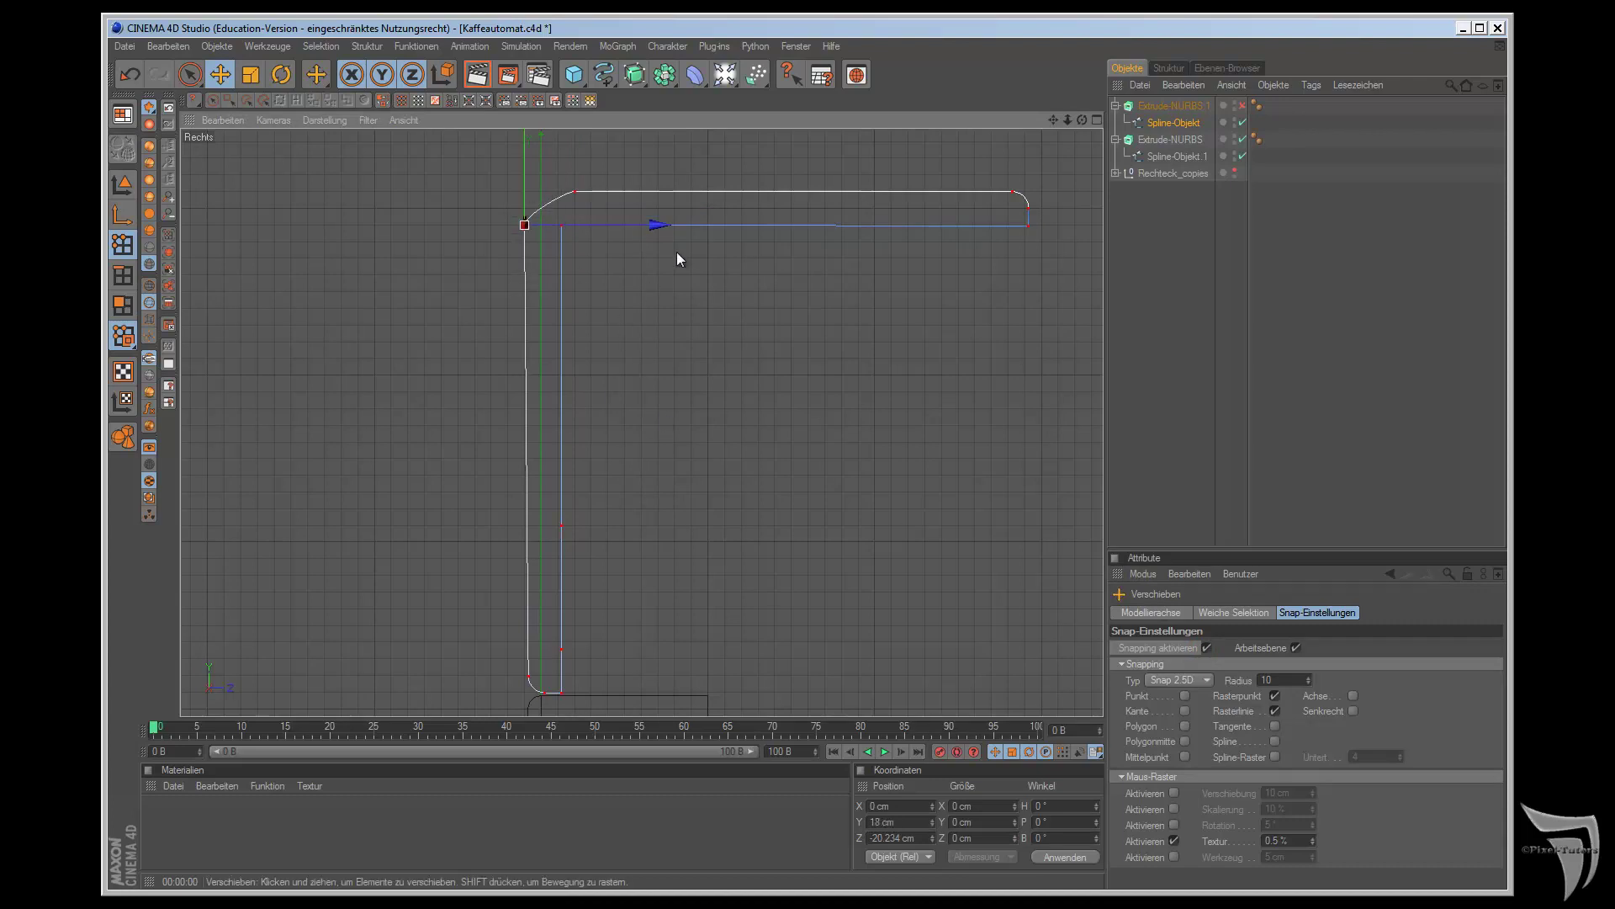
- Discard the Z nudges and, with snapping off, lower the corner point about 1 cm
left_click_drag(668, 225, 908, 504)
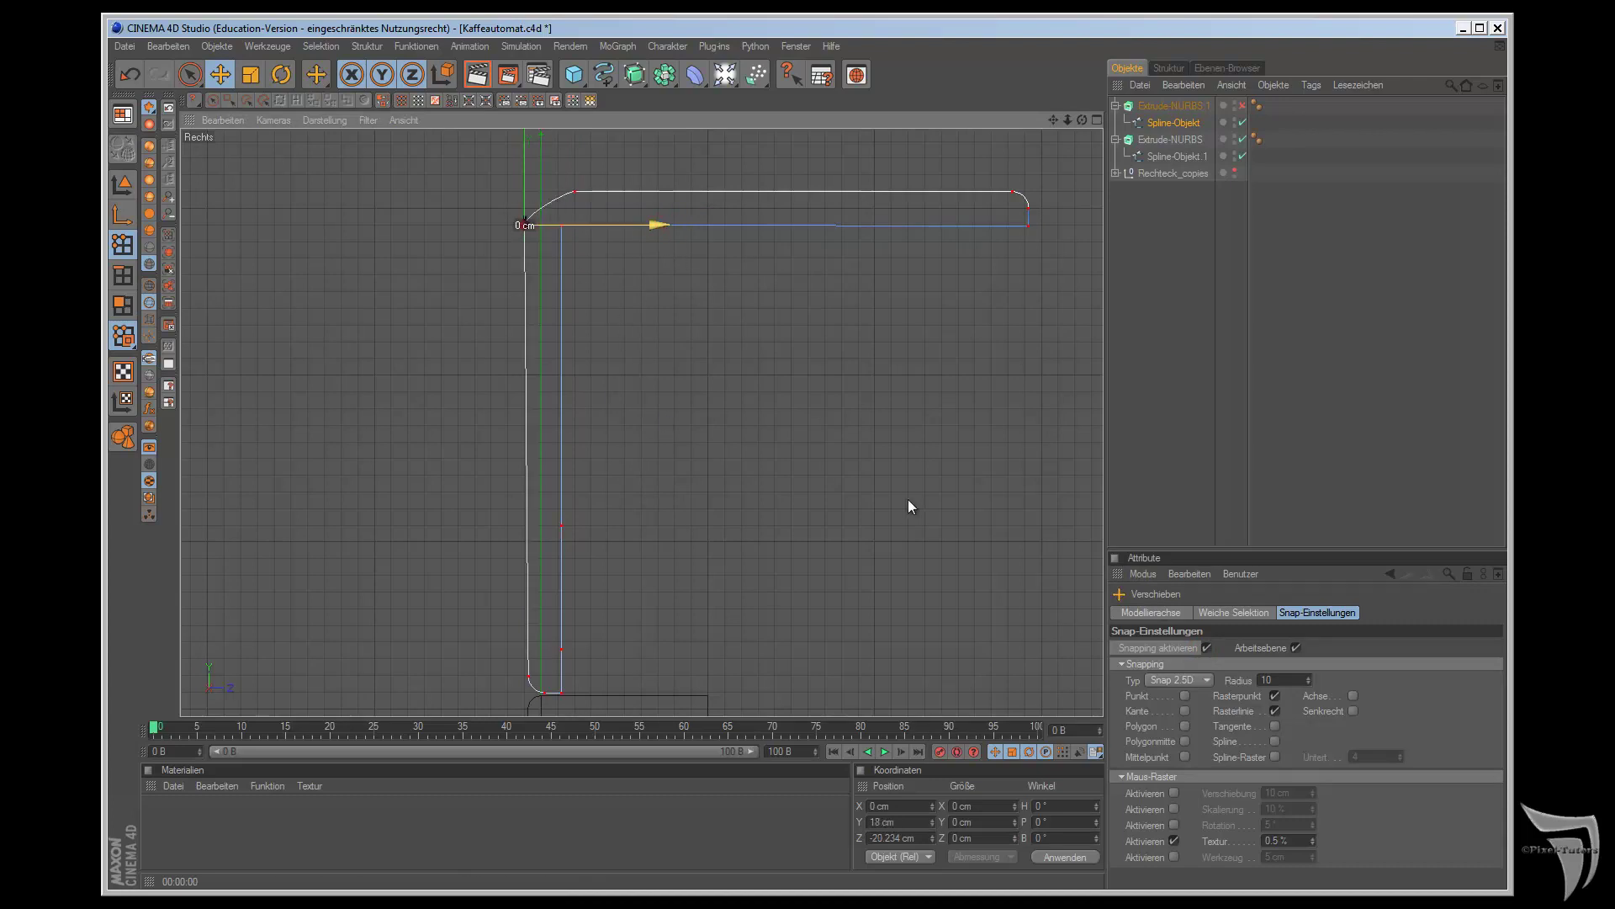
key("ctrl+z")
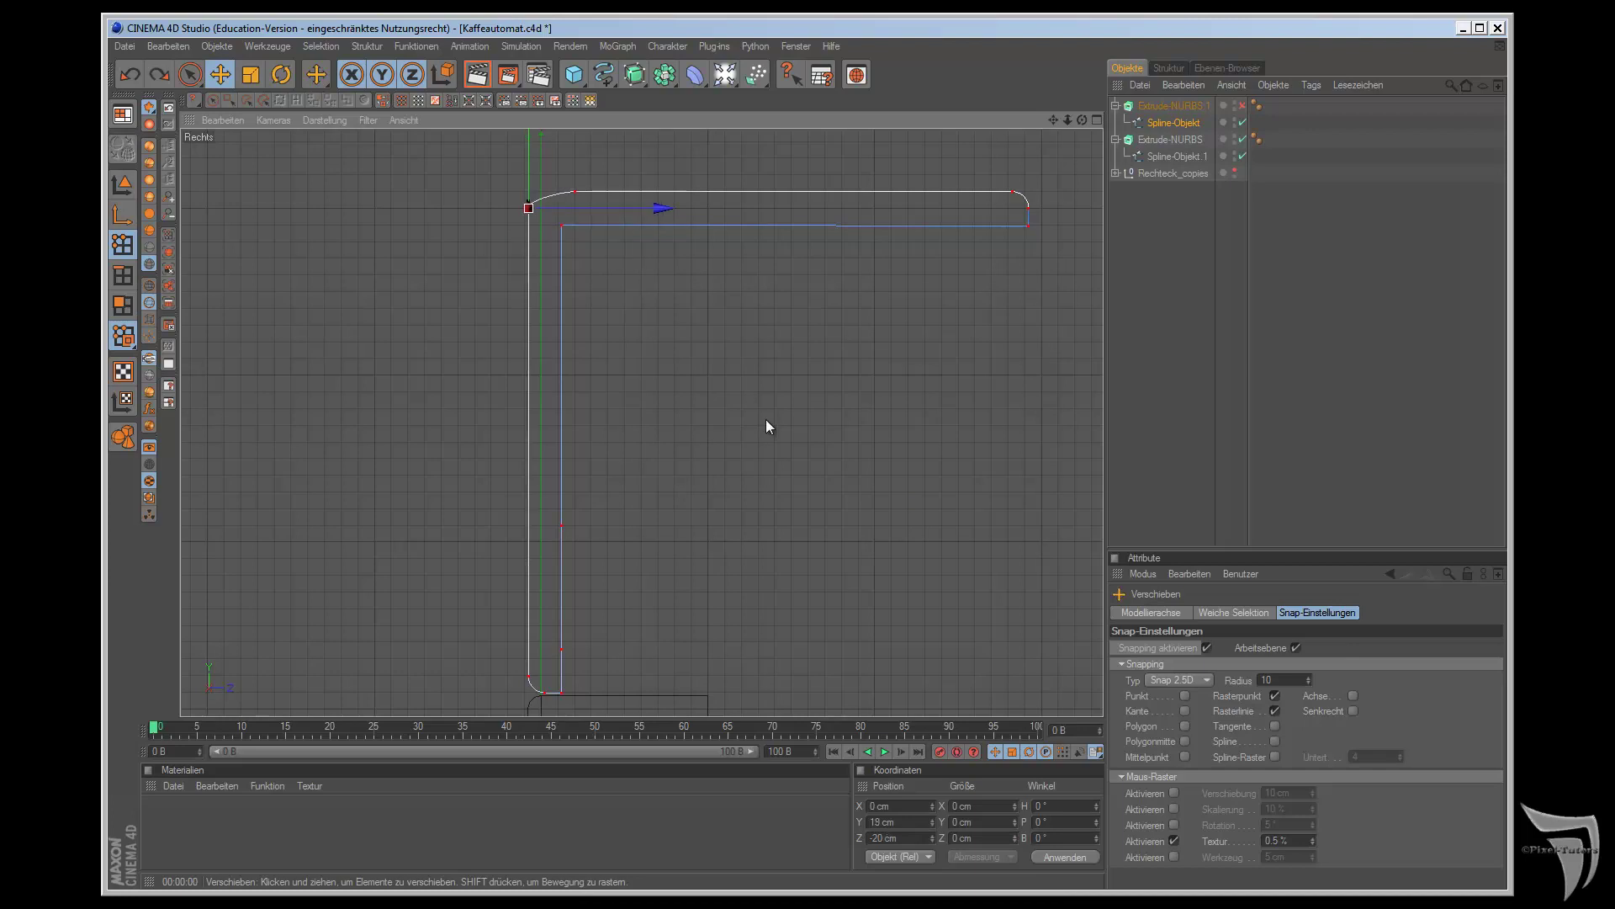
left_click_drag(530, 150, 908, 502)
key("ctrl+z")
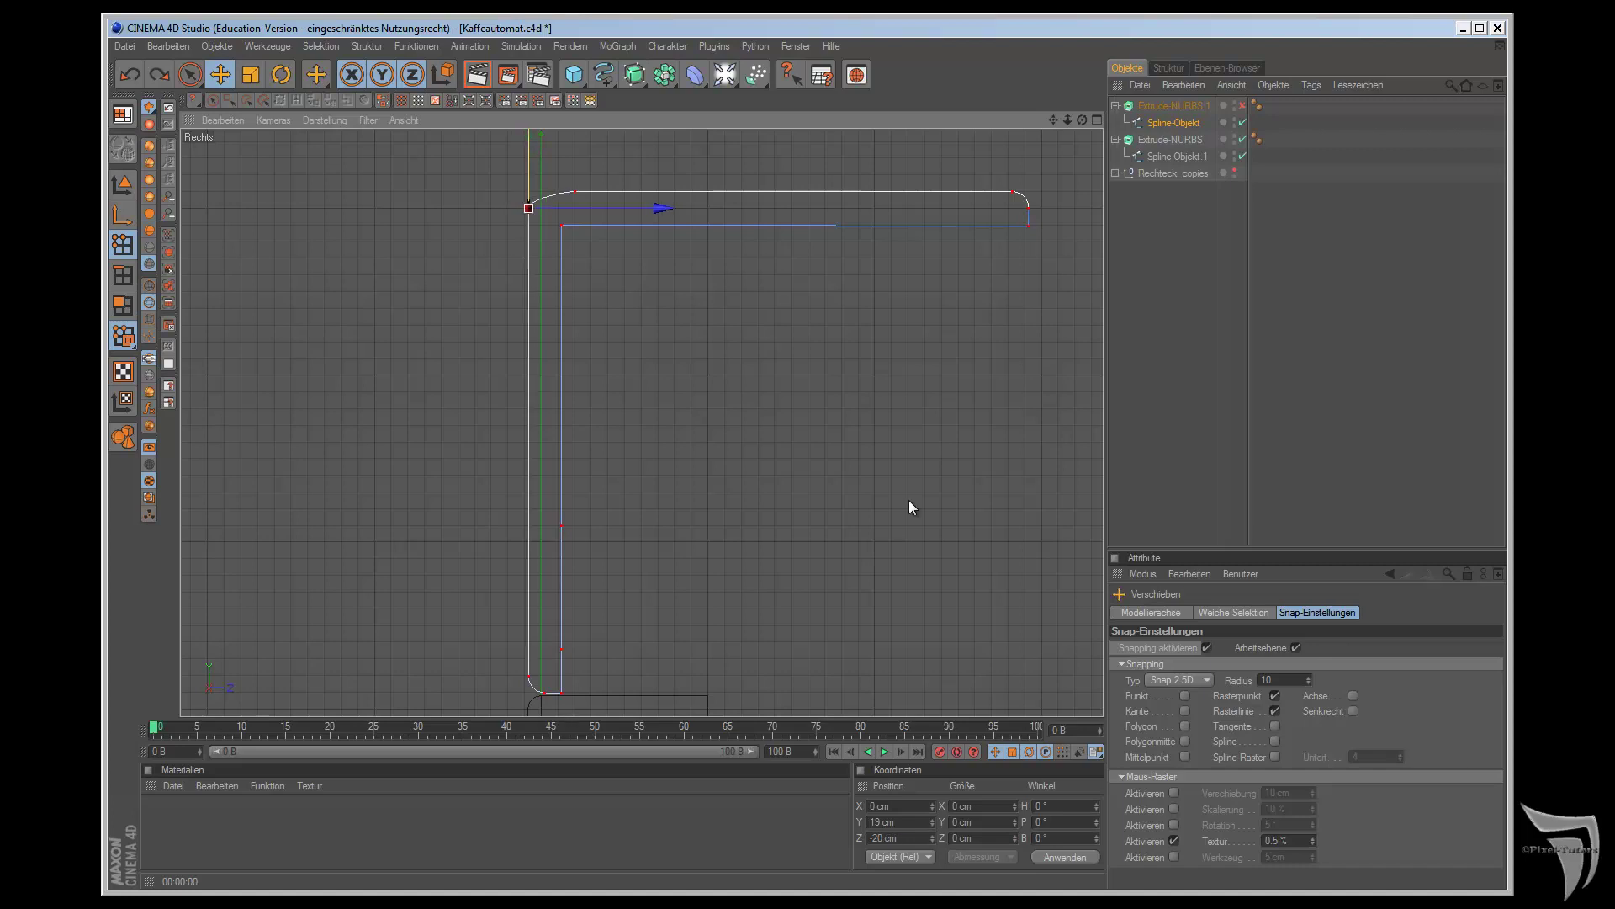
left_click(1209, 646)
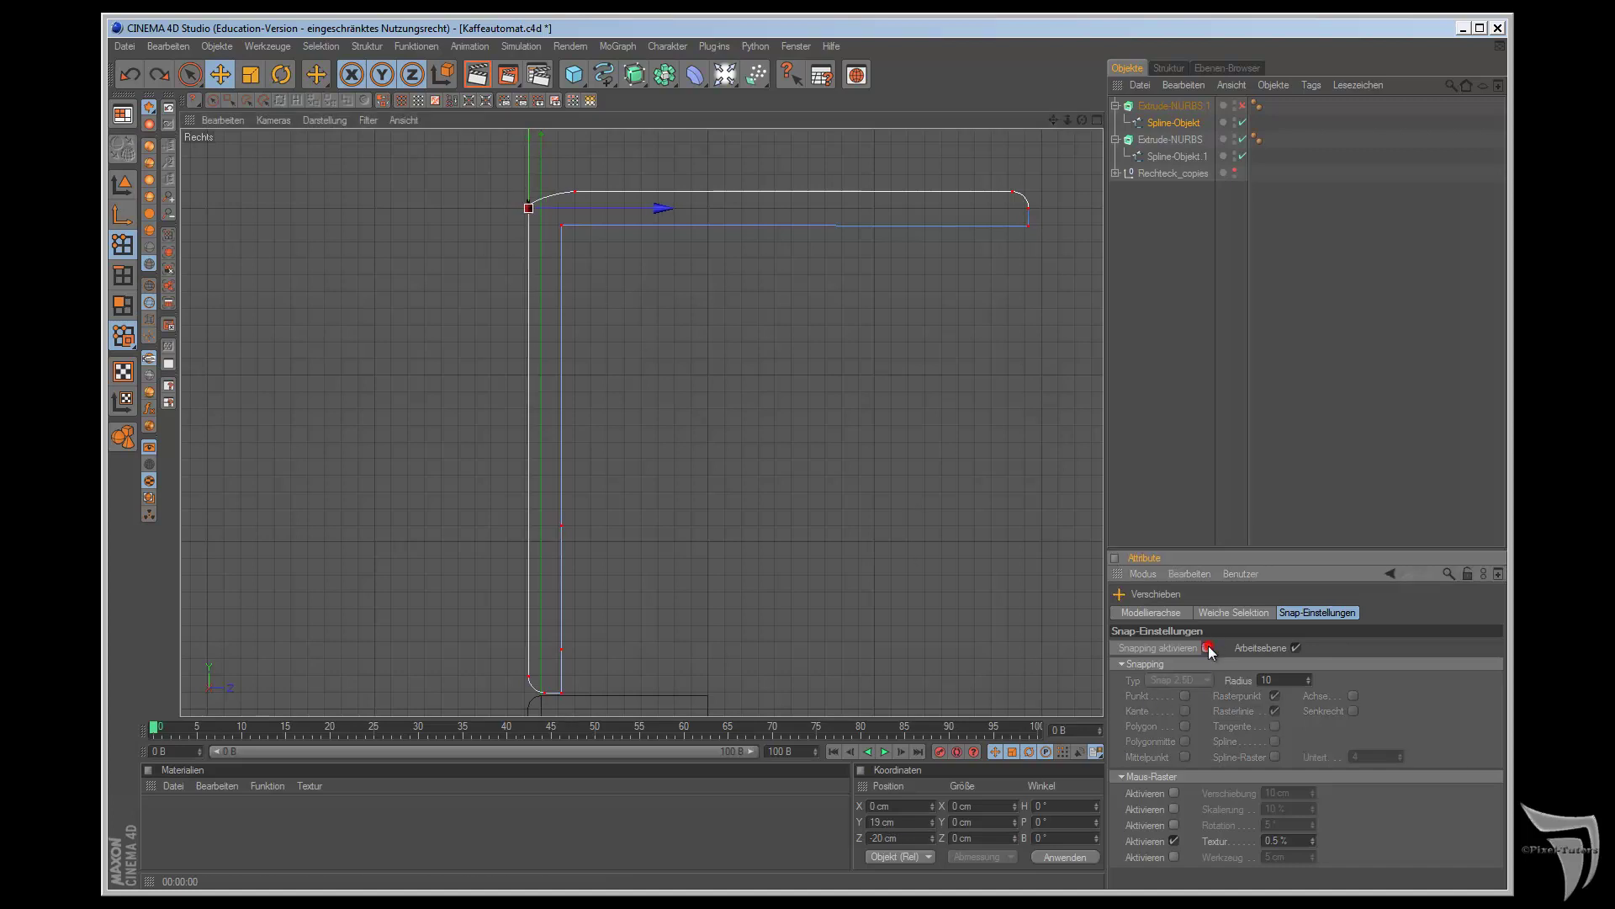
left_click_drag(525, 159, 909, 501)
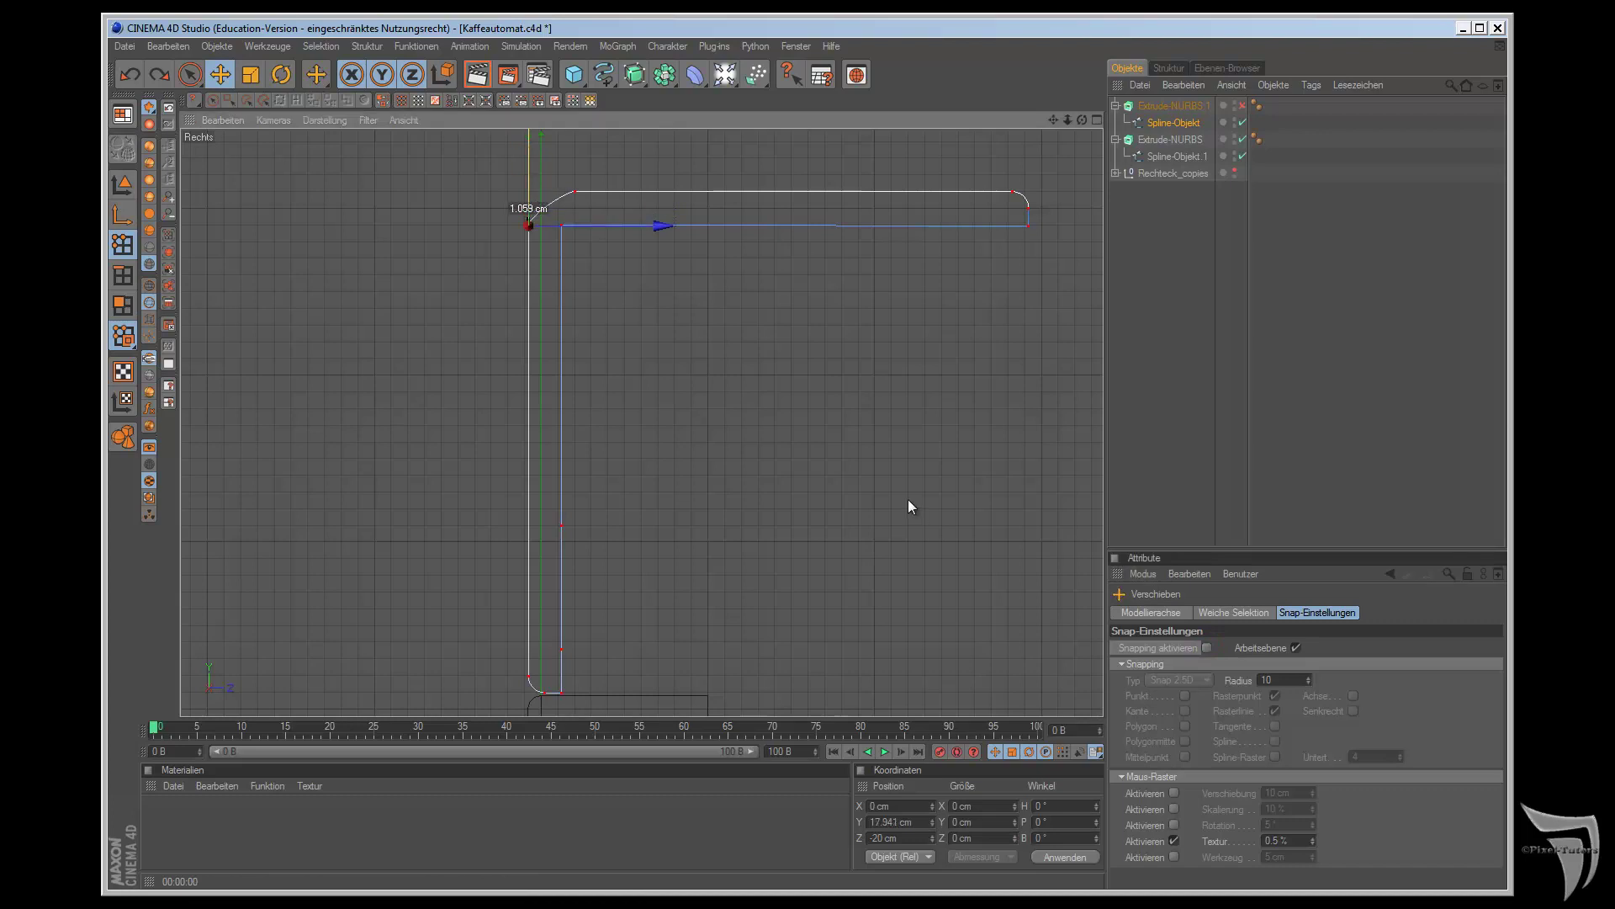
left_click_drag(909, 505, 909, 504)
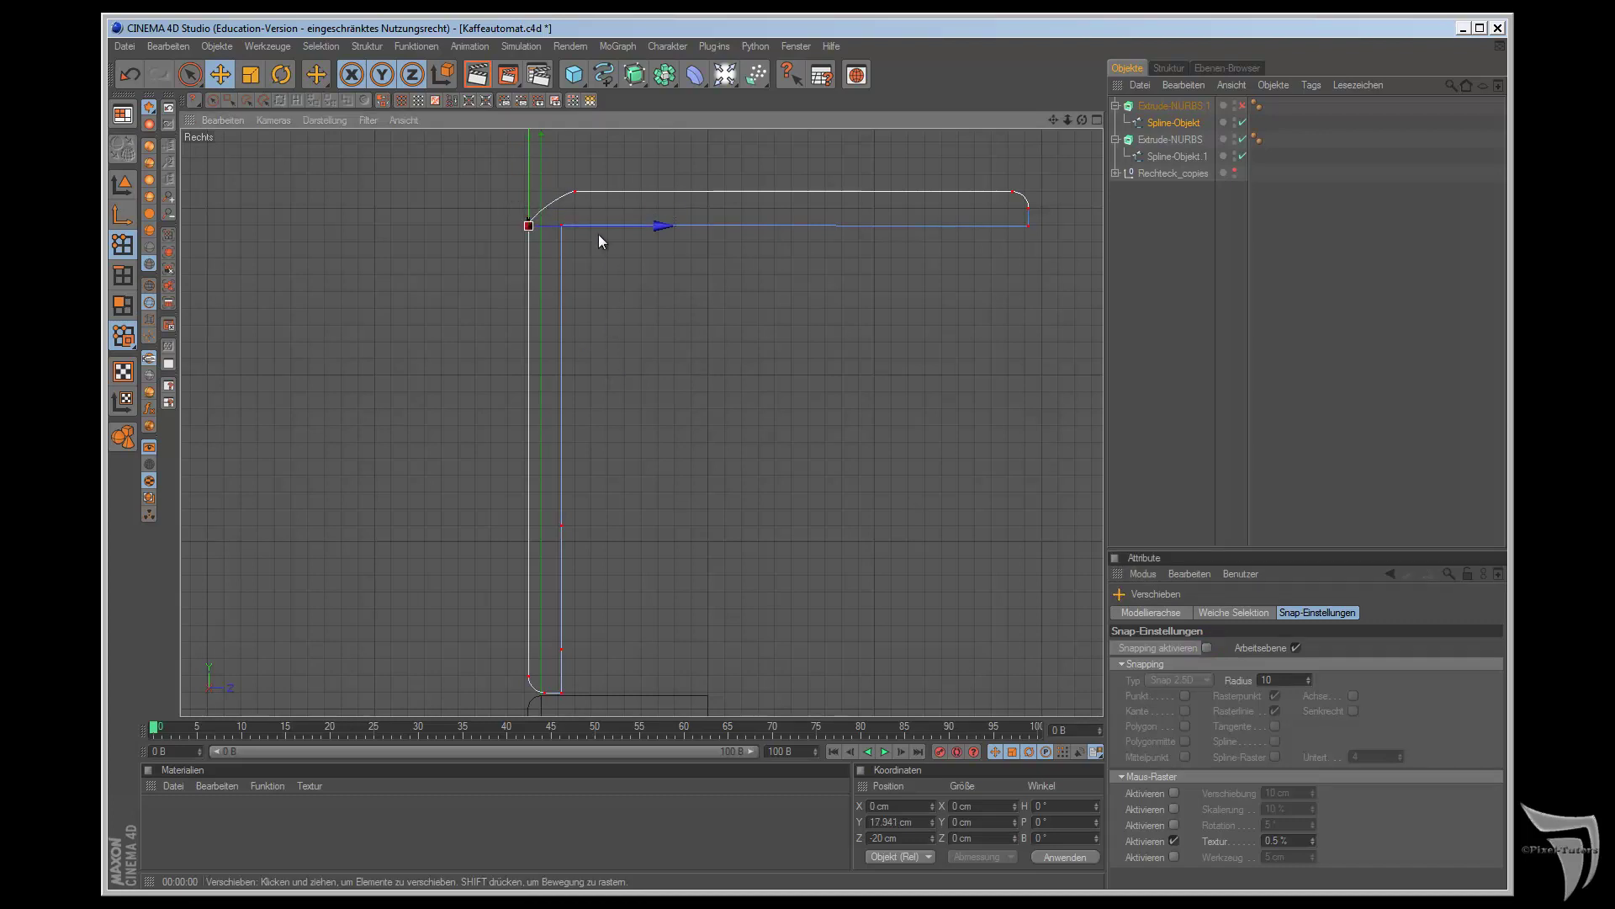
left_click(575, 191)
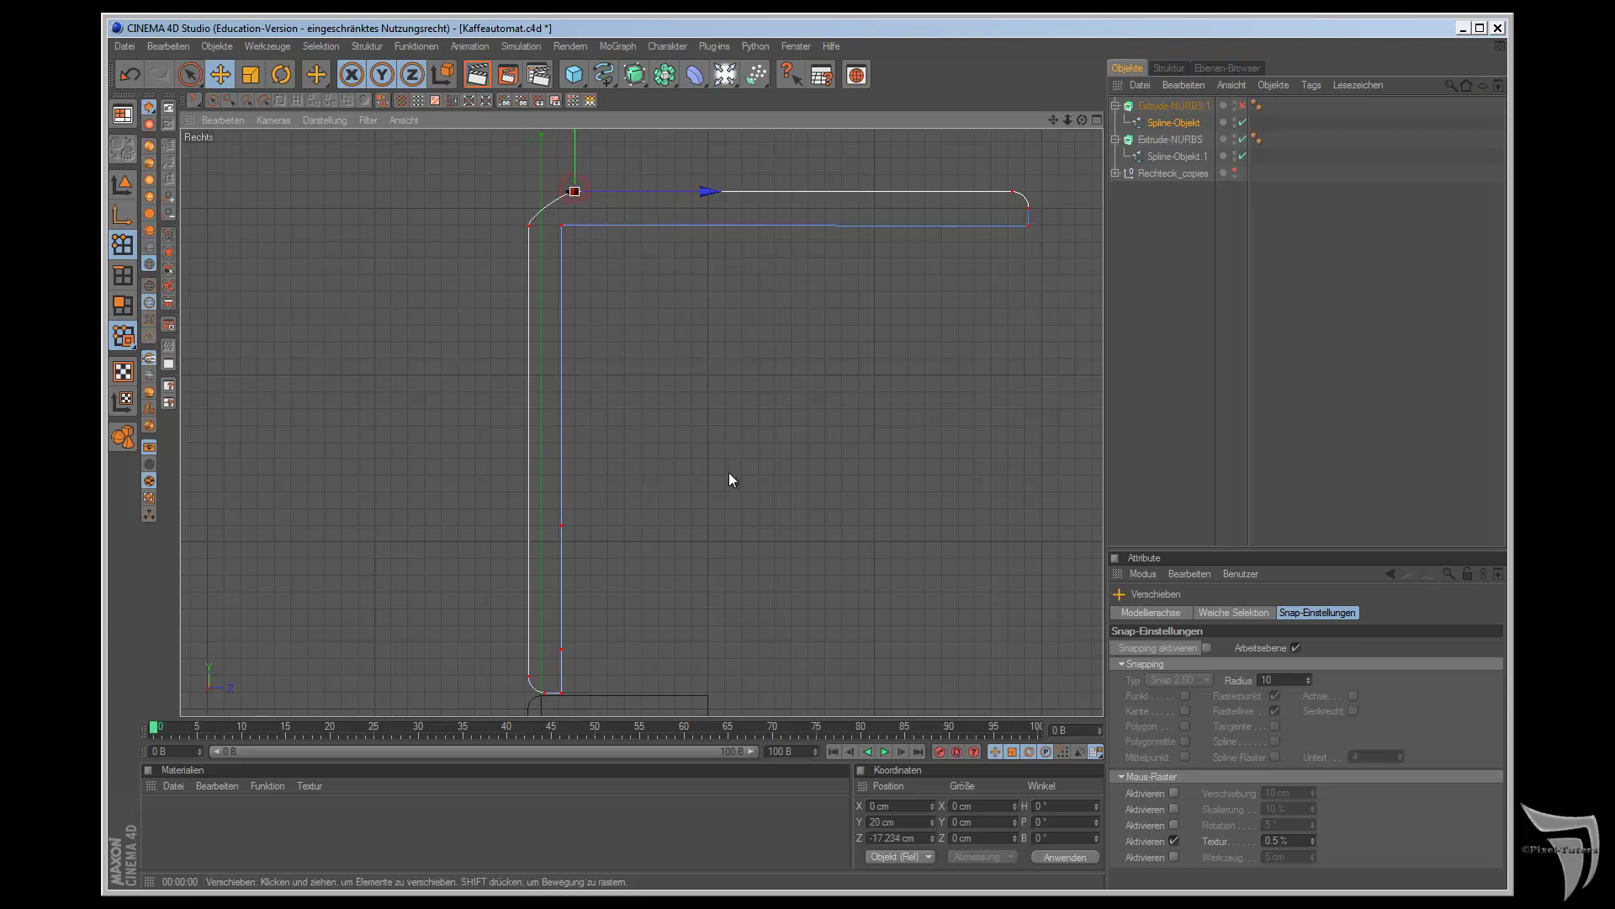
- Show and widen the point table, trying then undoing a 25 cm Z position on point 2
left_click(1160, 69)
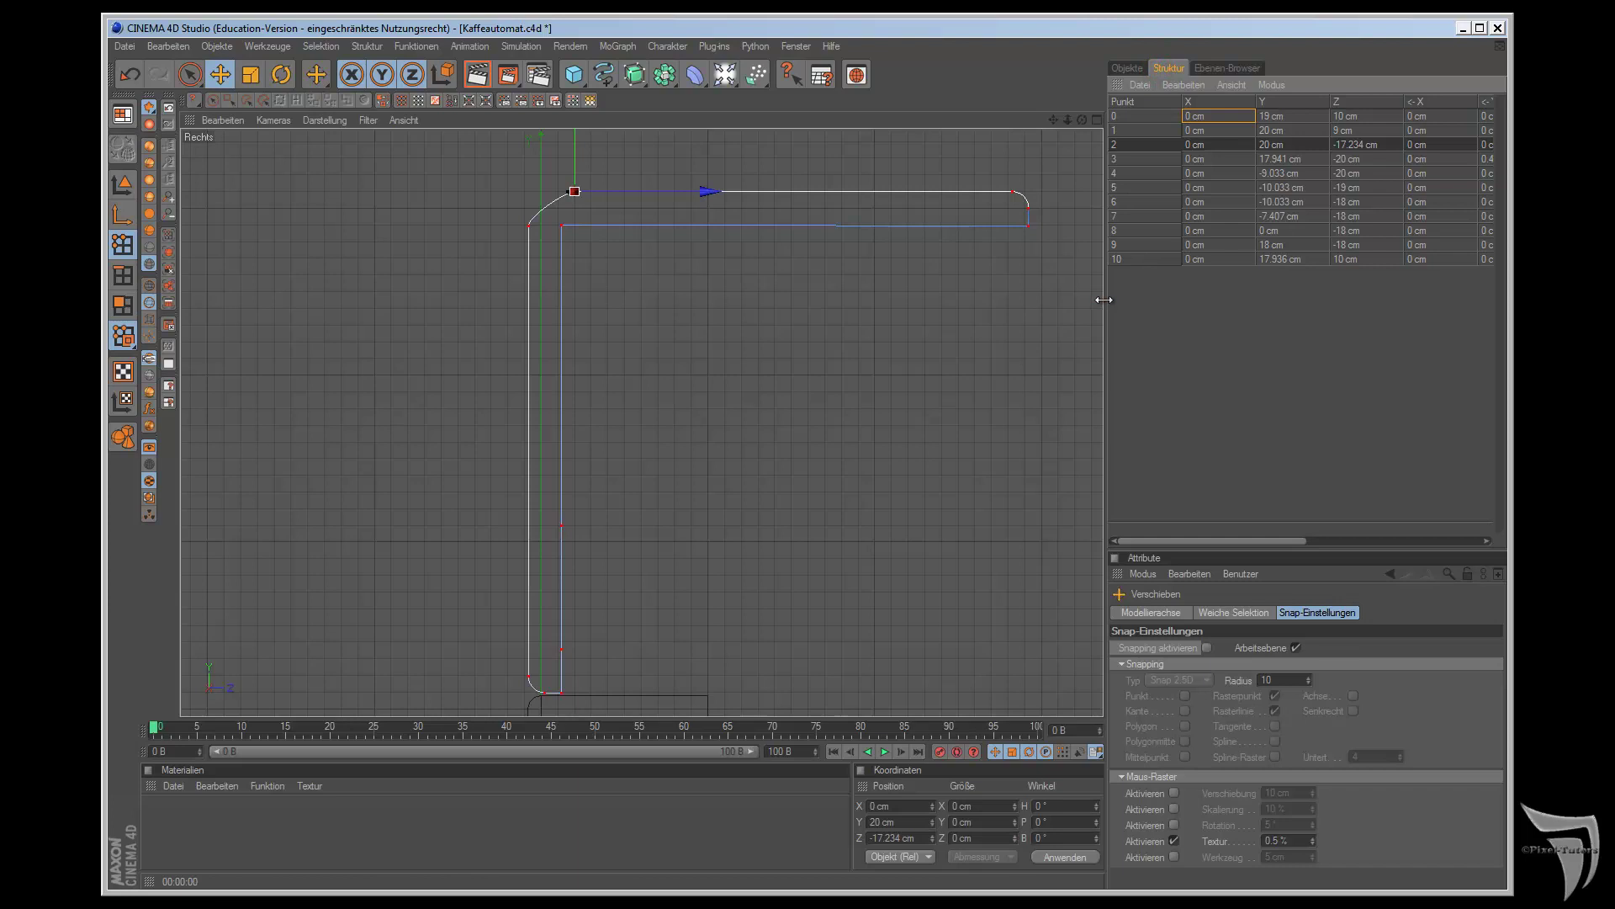
left_click_drag(1102, 327, 783, 336)
scroll(689, 382, "up", 2)
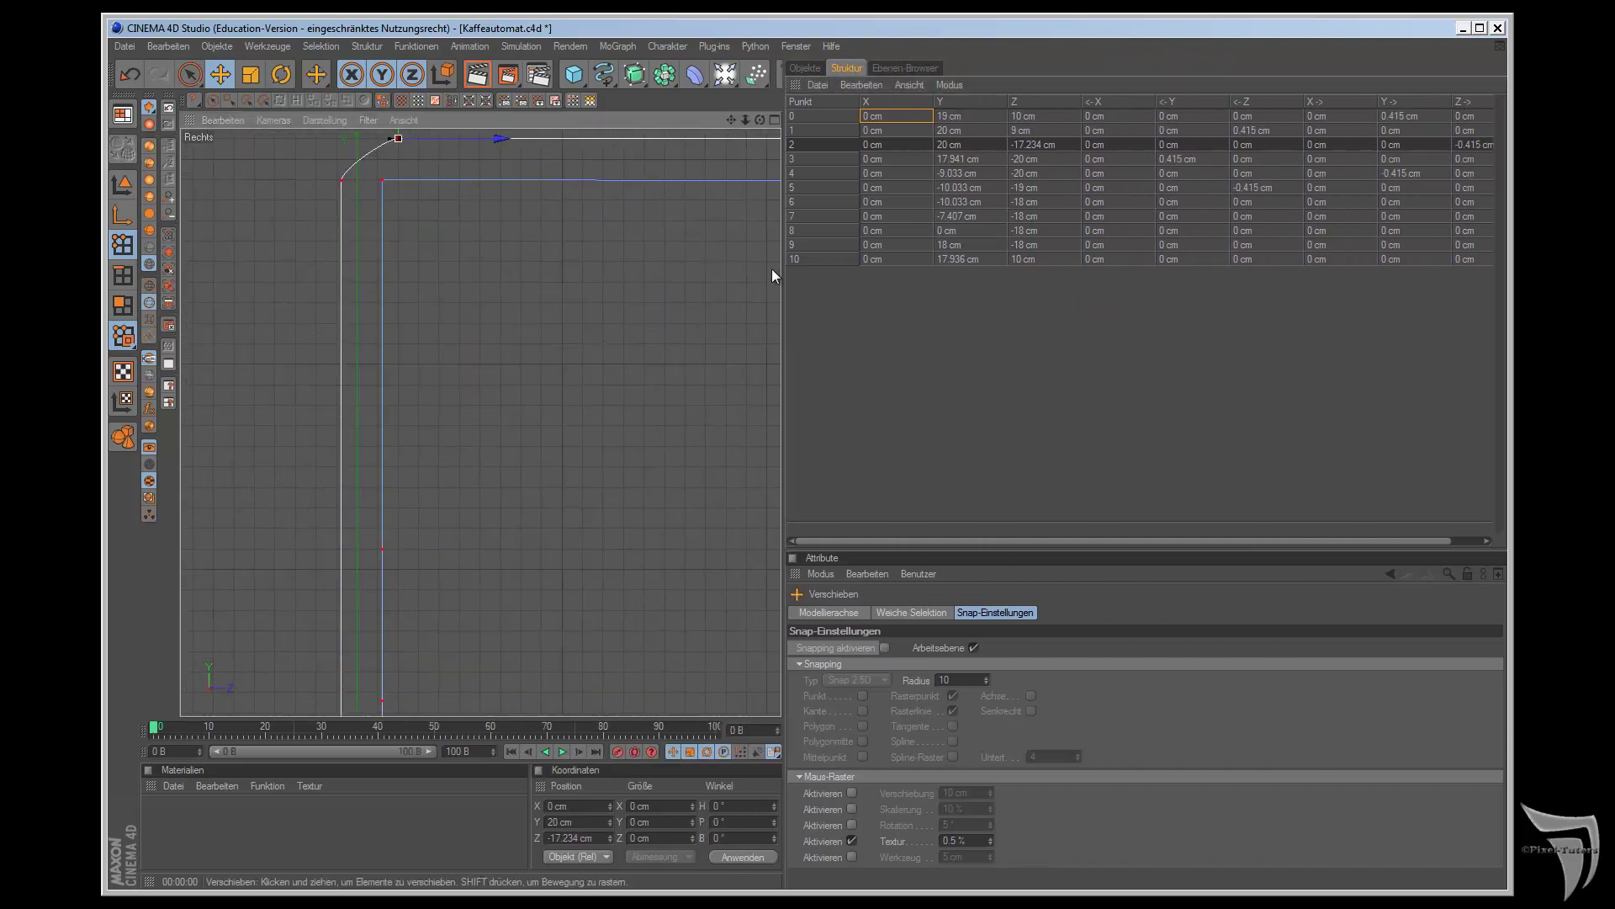
left_click_drag(725, 118, 780, 502)
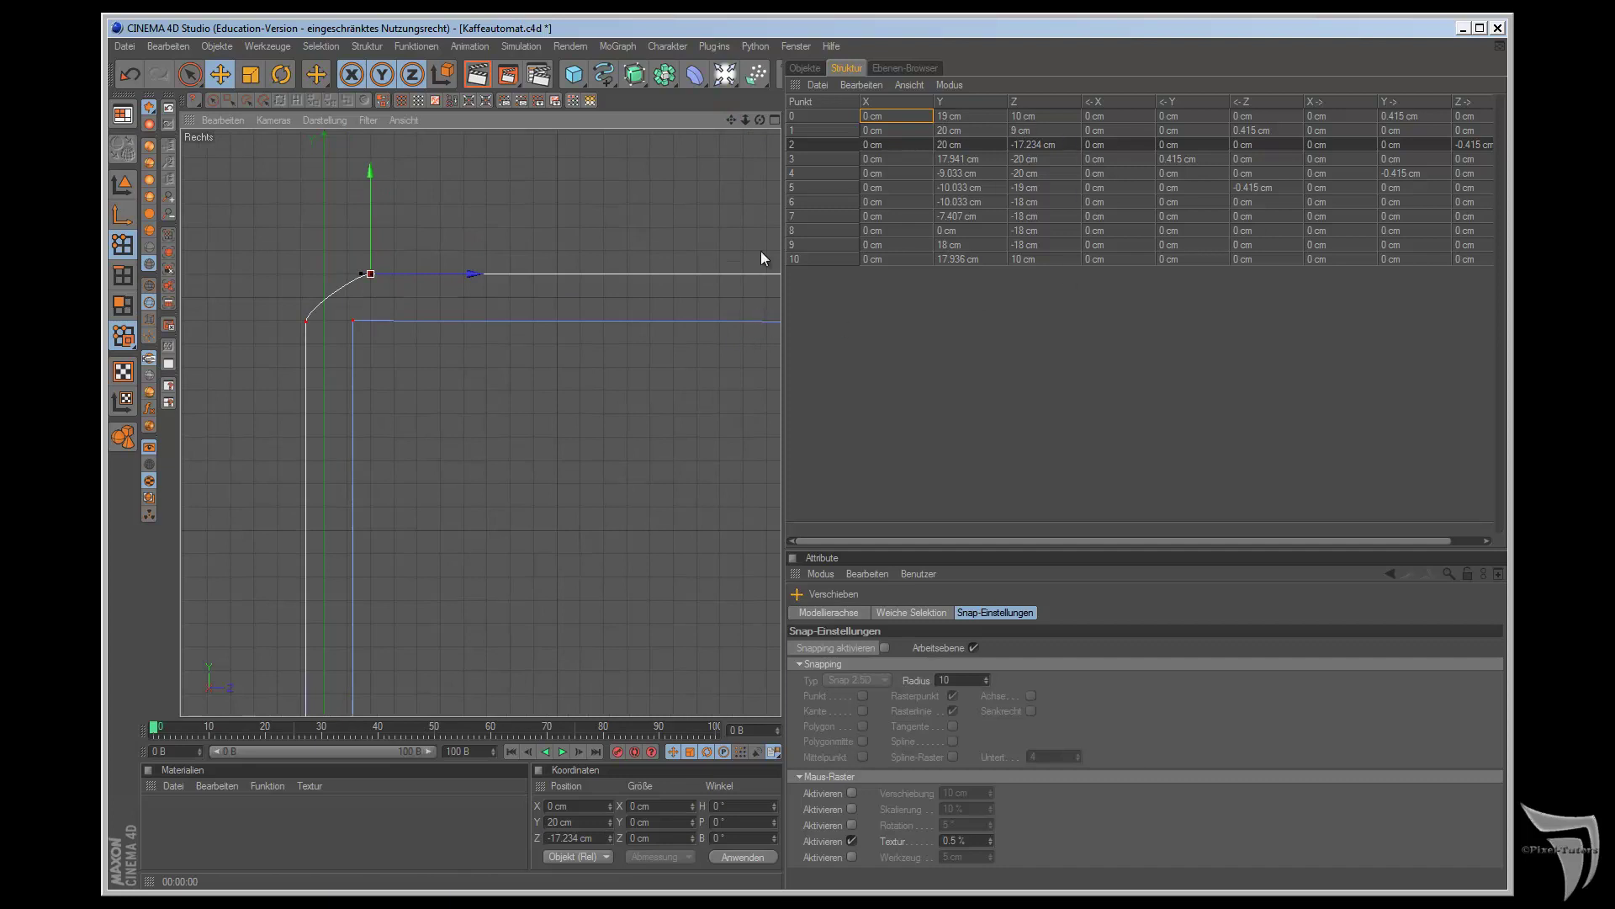
left_click(1042, 141)
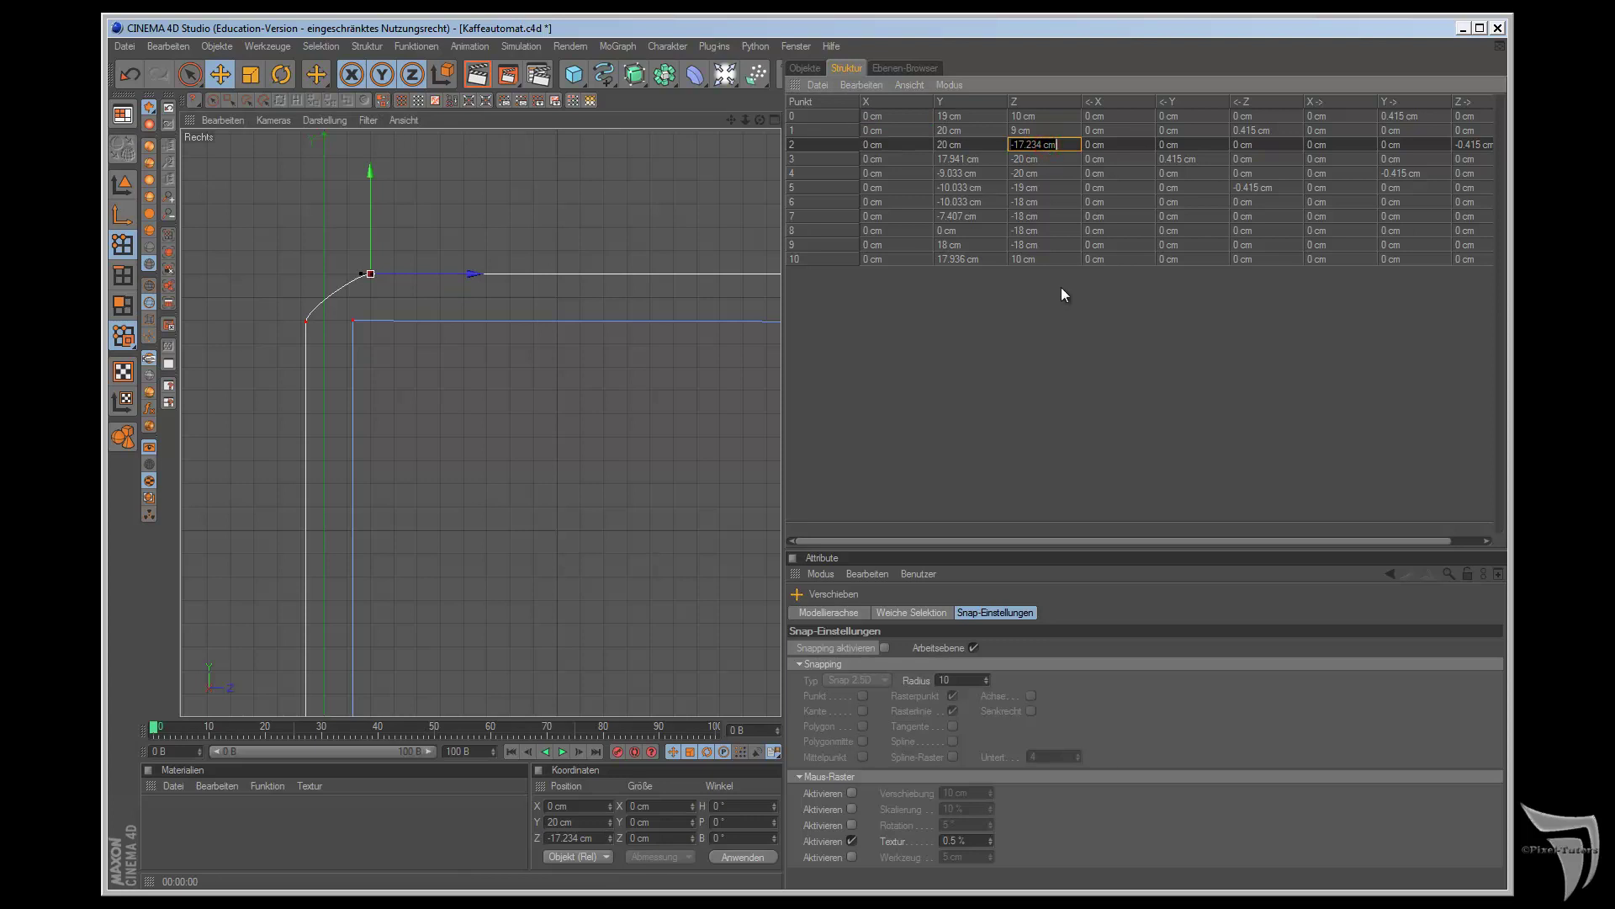
type("25")
key("Return")
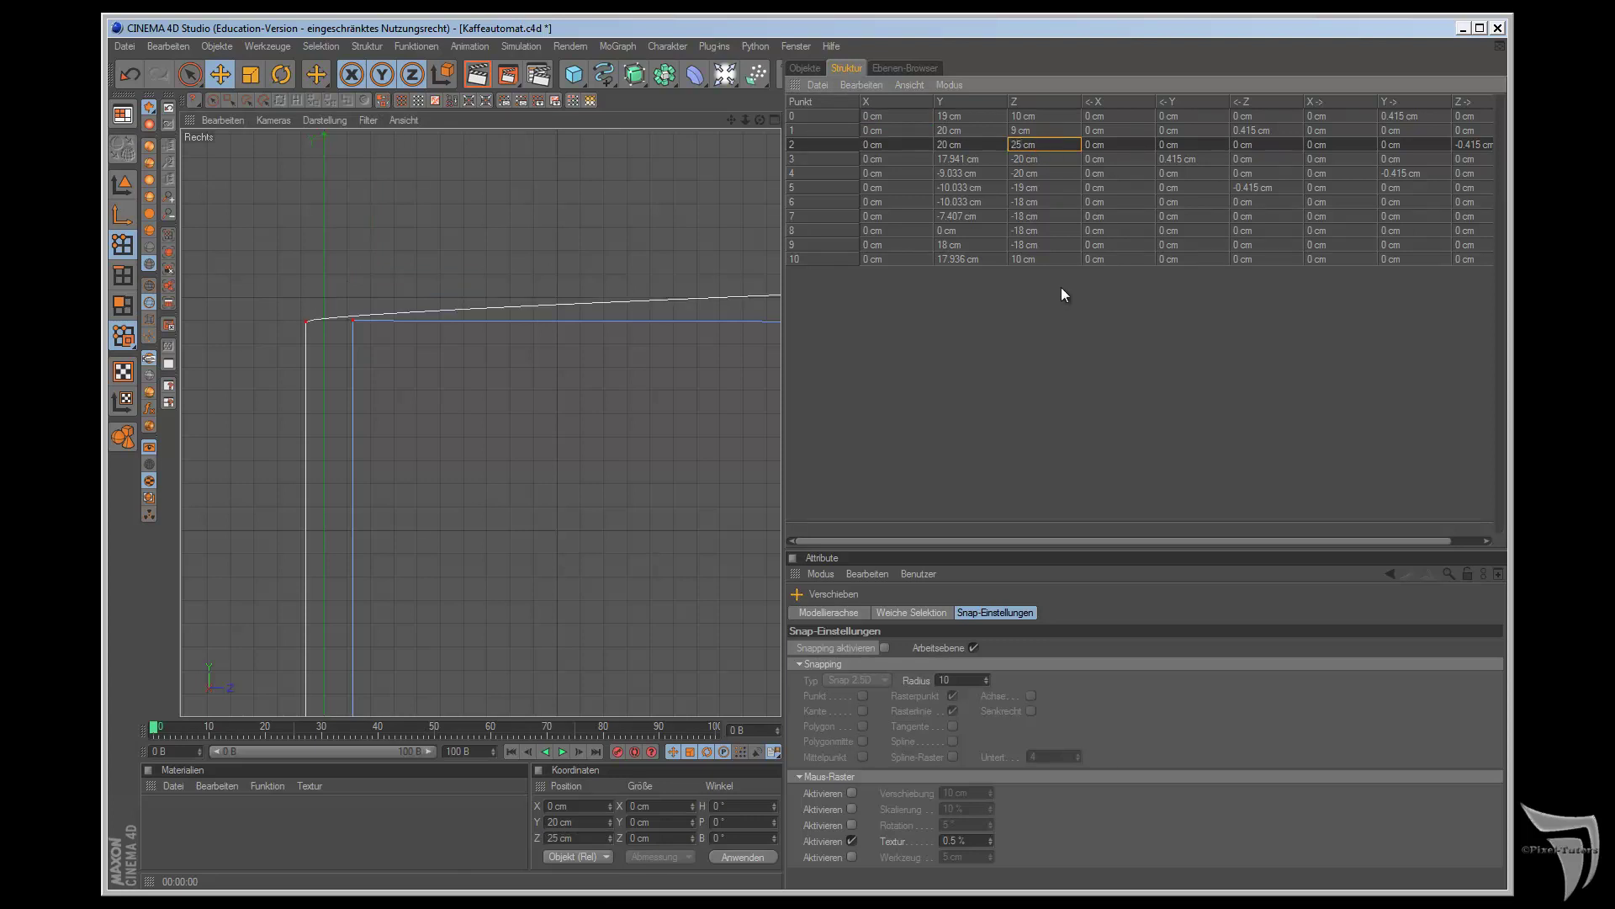
key("ctrl+z")
- Try point 2's outgoing Z tangent at 1 cm, then -0.8 cm
left_click(1476, 143)
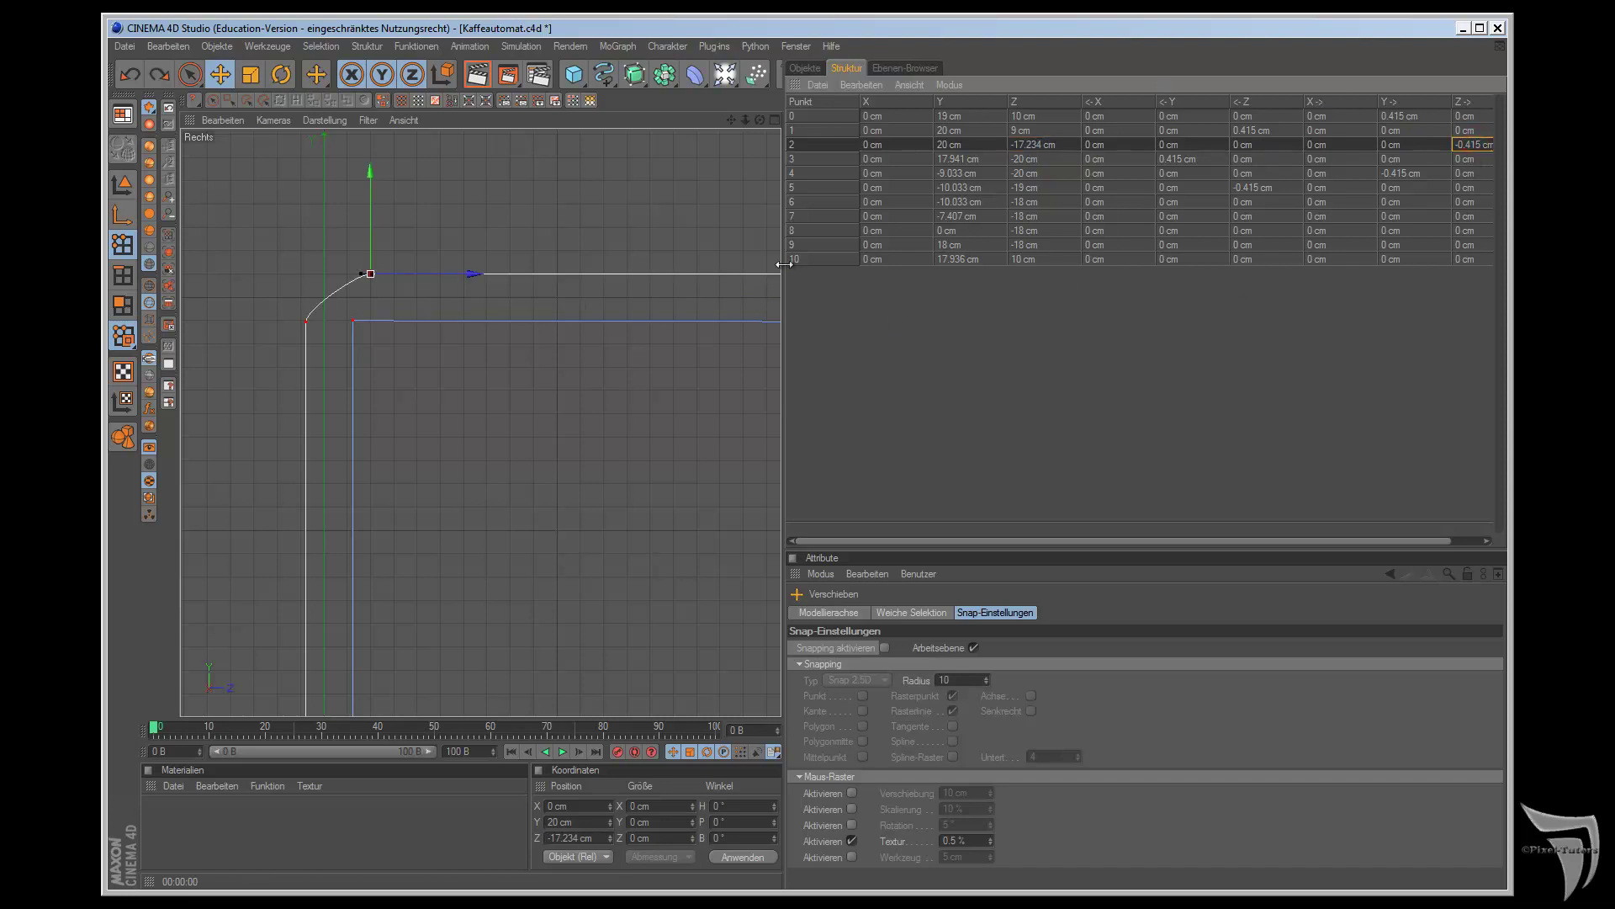
left_click_drag(783, 264, 717, 265)
double_click(1411, 143)
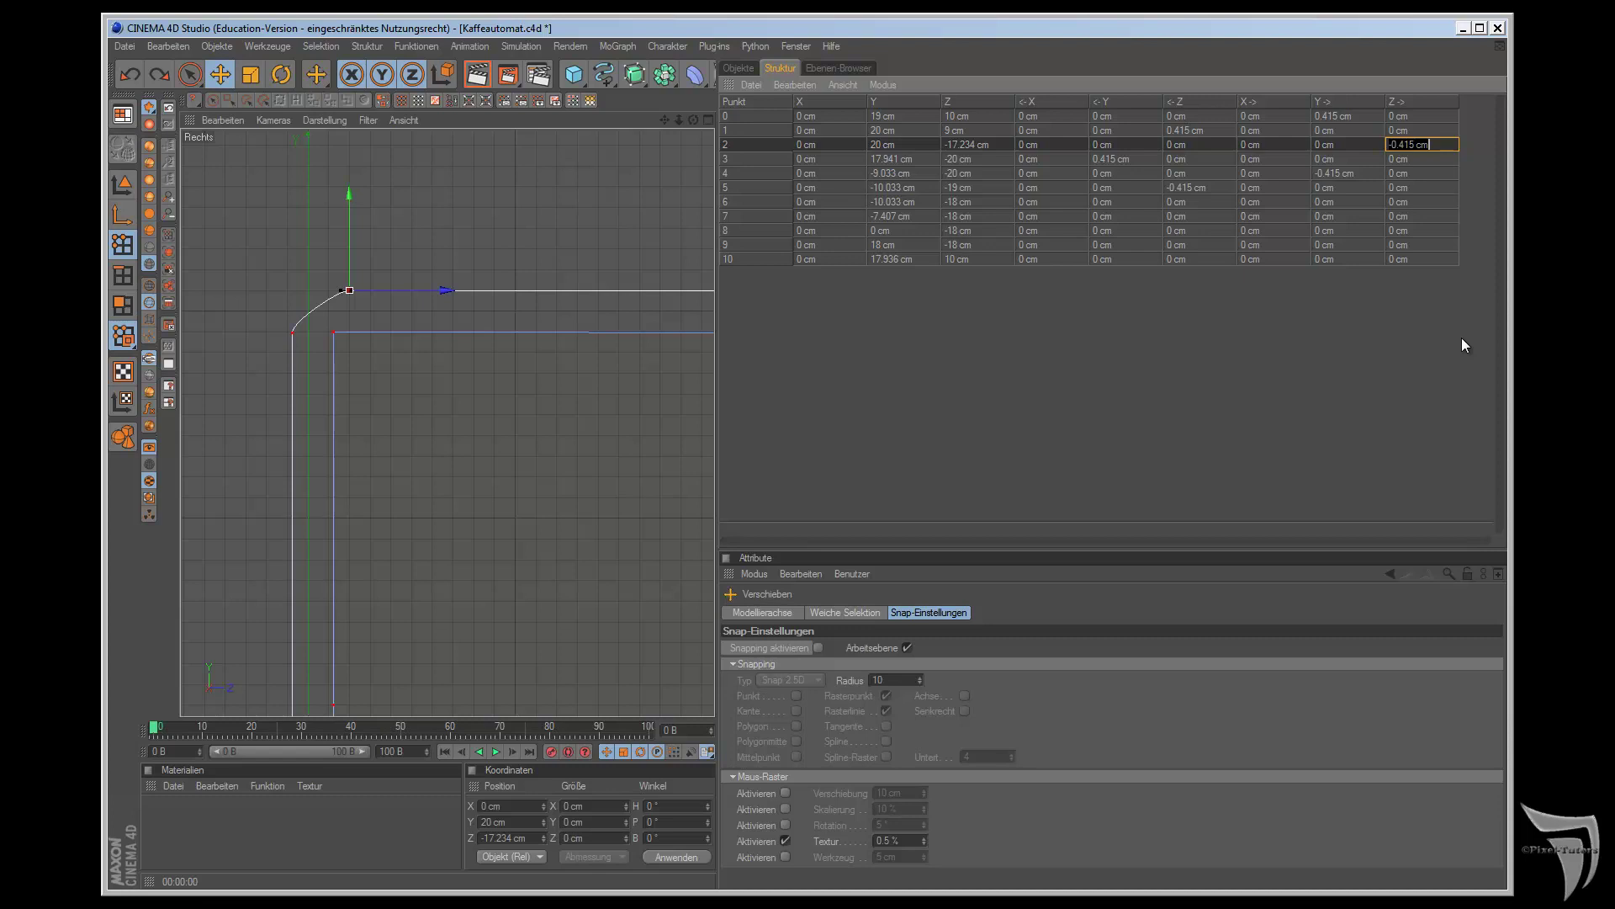
type("1")
key("Return")
key("ctrl+z")
type("8")
key("Return")
- Change point 2's Z tangent to -2 cm, then -1.5 cm
double_click(1398, 145)
key("BackSpace")
key("BackSpace")
key("BackSpace")
type("2")
key("Return")
left_click(1400, 147)
double_click(1401, 147)
key("Return")
- Set corner point 3's incoming Y tangent to 1.5 cm, then 1 cm
left_click(293, 334)
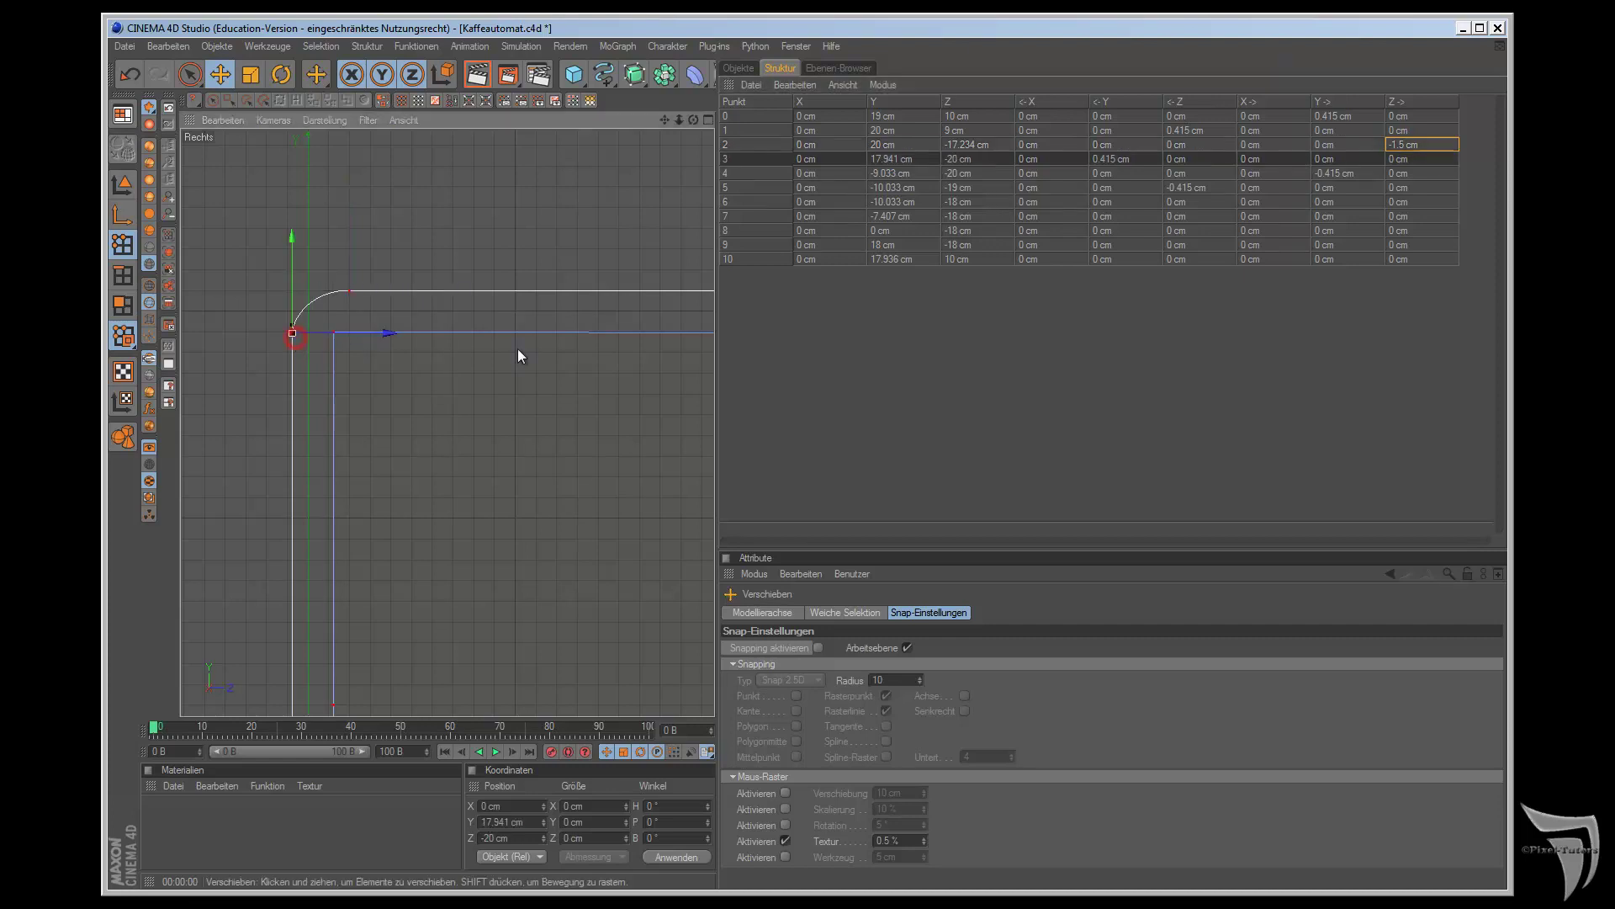
double_click(1107, 160)
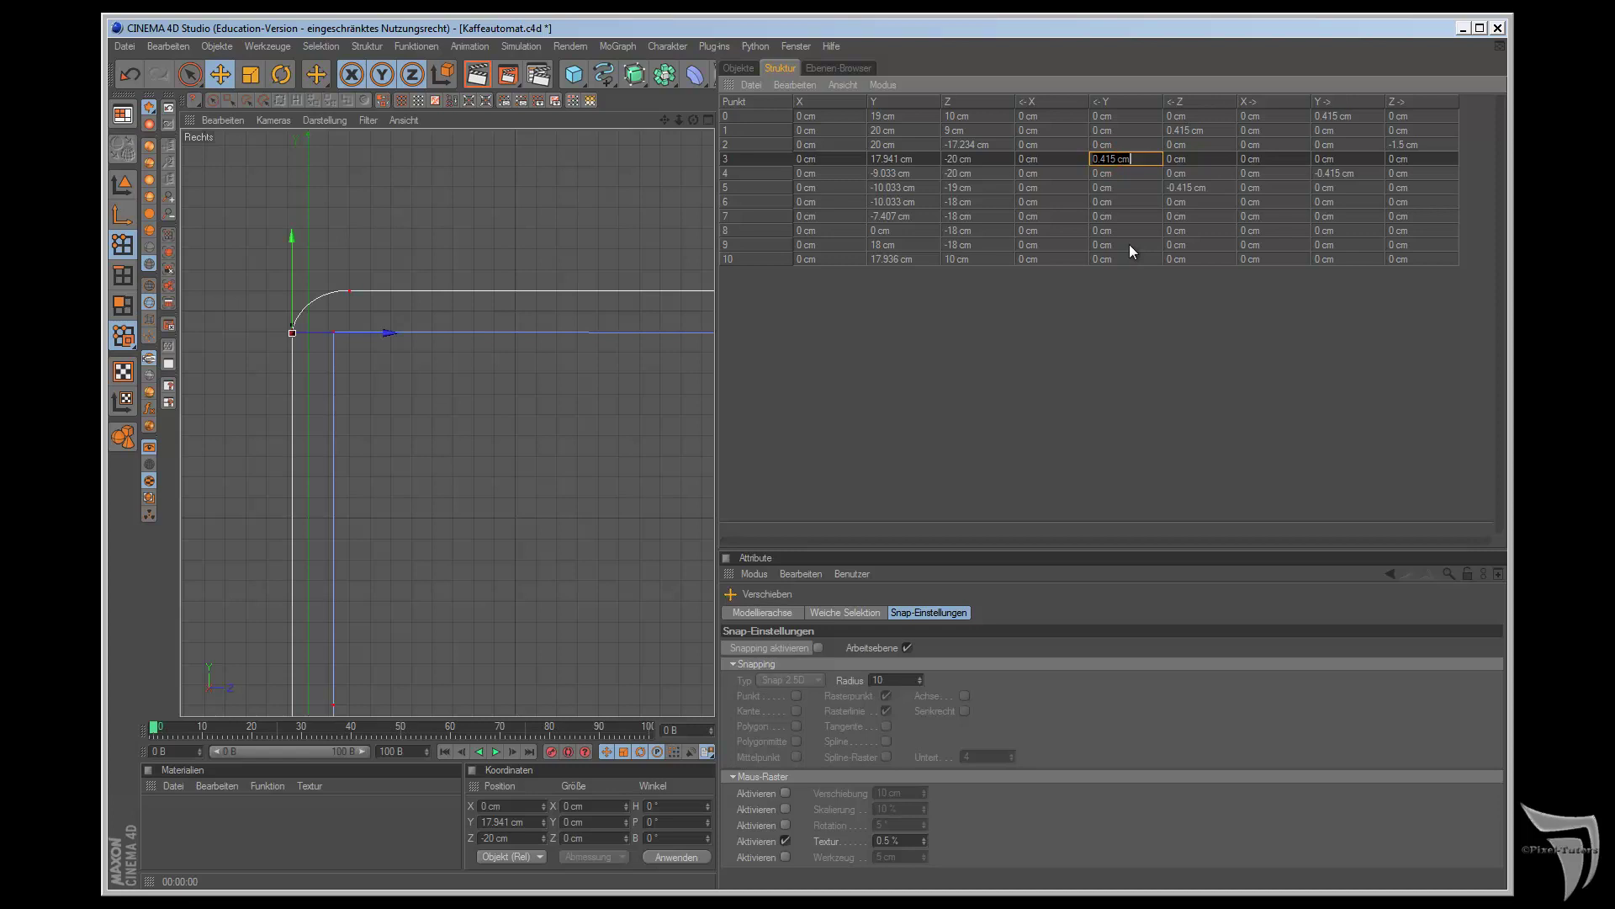
key("ctrl+a")
type("1.5")
key("Return")
double_click(1105, 158)
key("Return")
- Finalize point 2's Z tangent at -1.2 cm and point 3's Y tangent at 1.2 cm
double_click(1407, 144)
key("BackSpace")
key("Return")
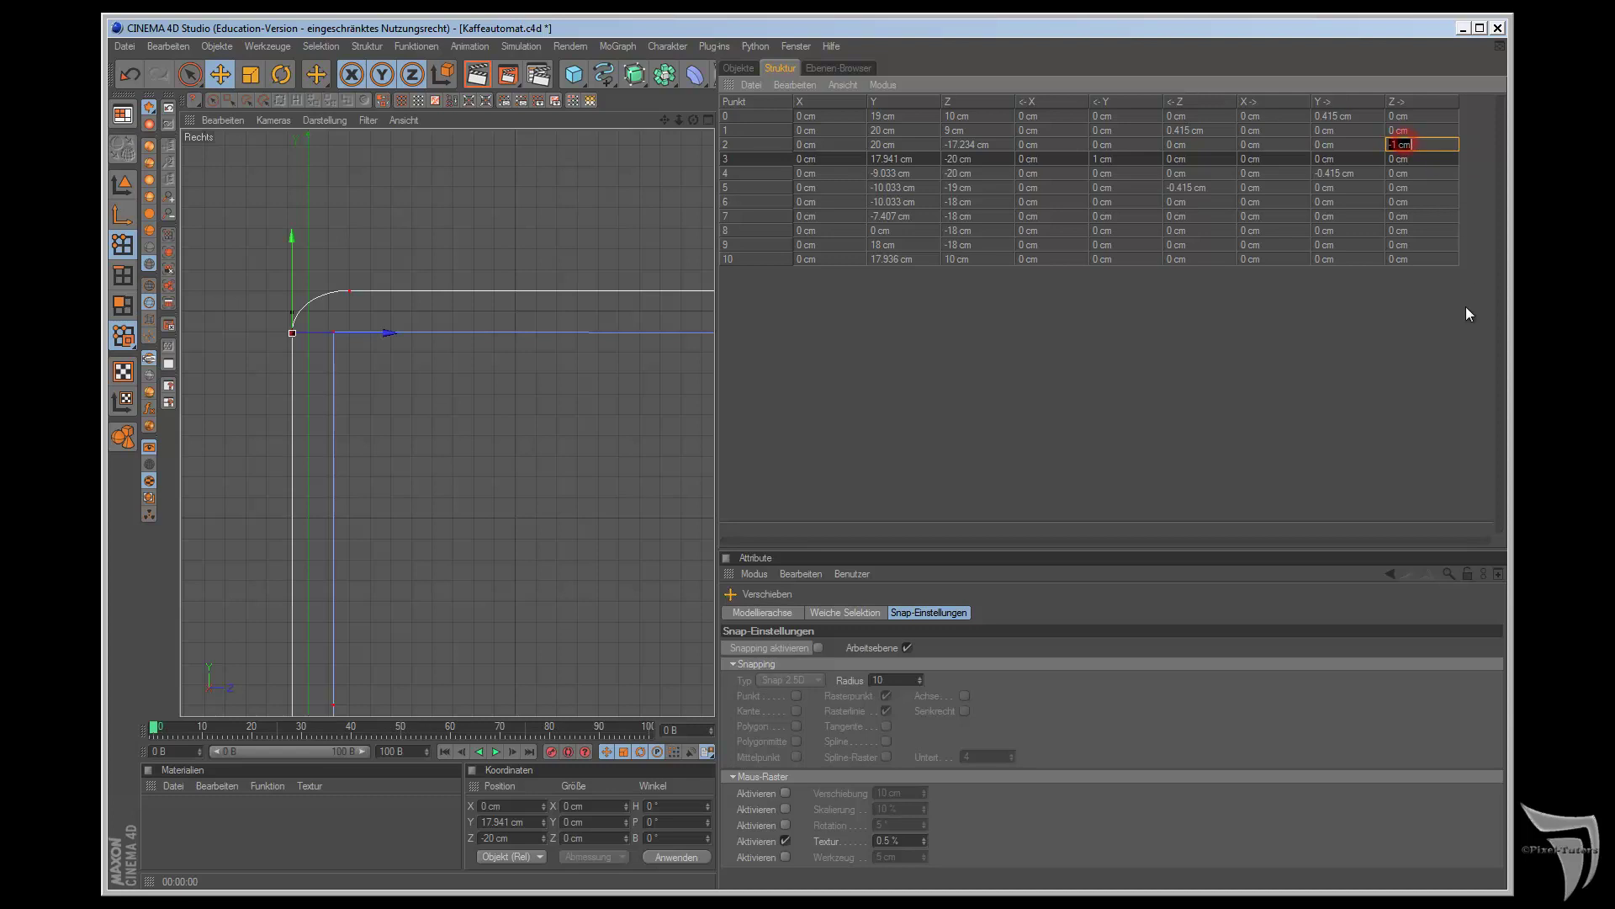
type("1.2")
key("Return")
double_click(1394, 144)
key("Return")
double_click(1112, 158)
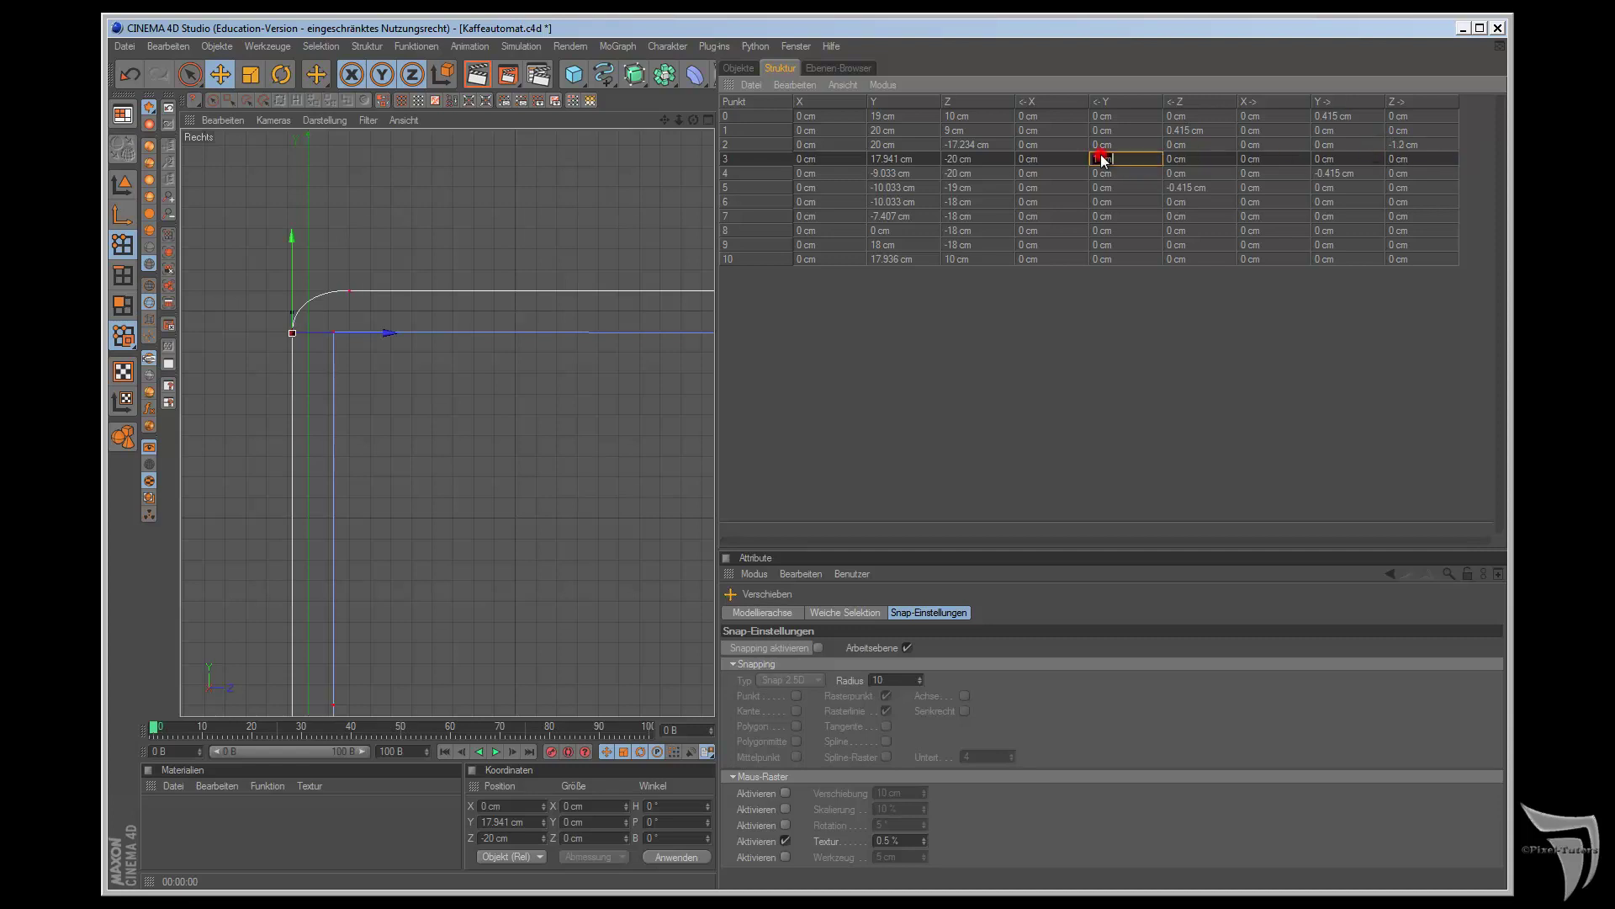
key("Return")
- Re-enable Extrude-NURBS.1 in perspective view and enlarge the viewport to inspect the beam corner
key("F1")
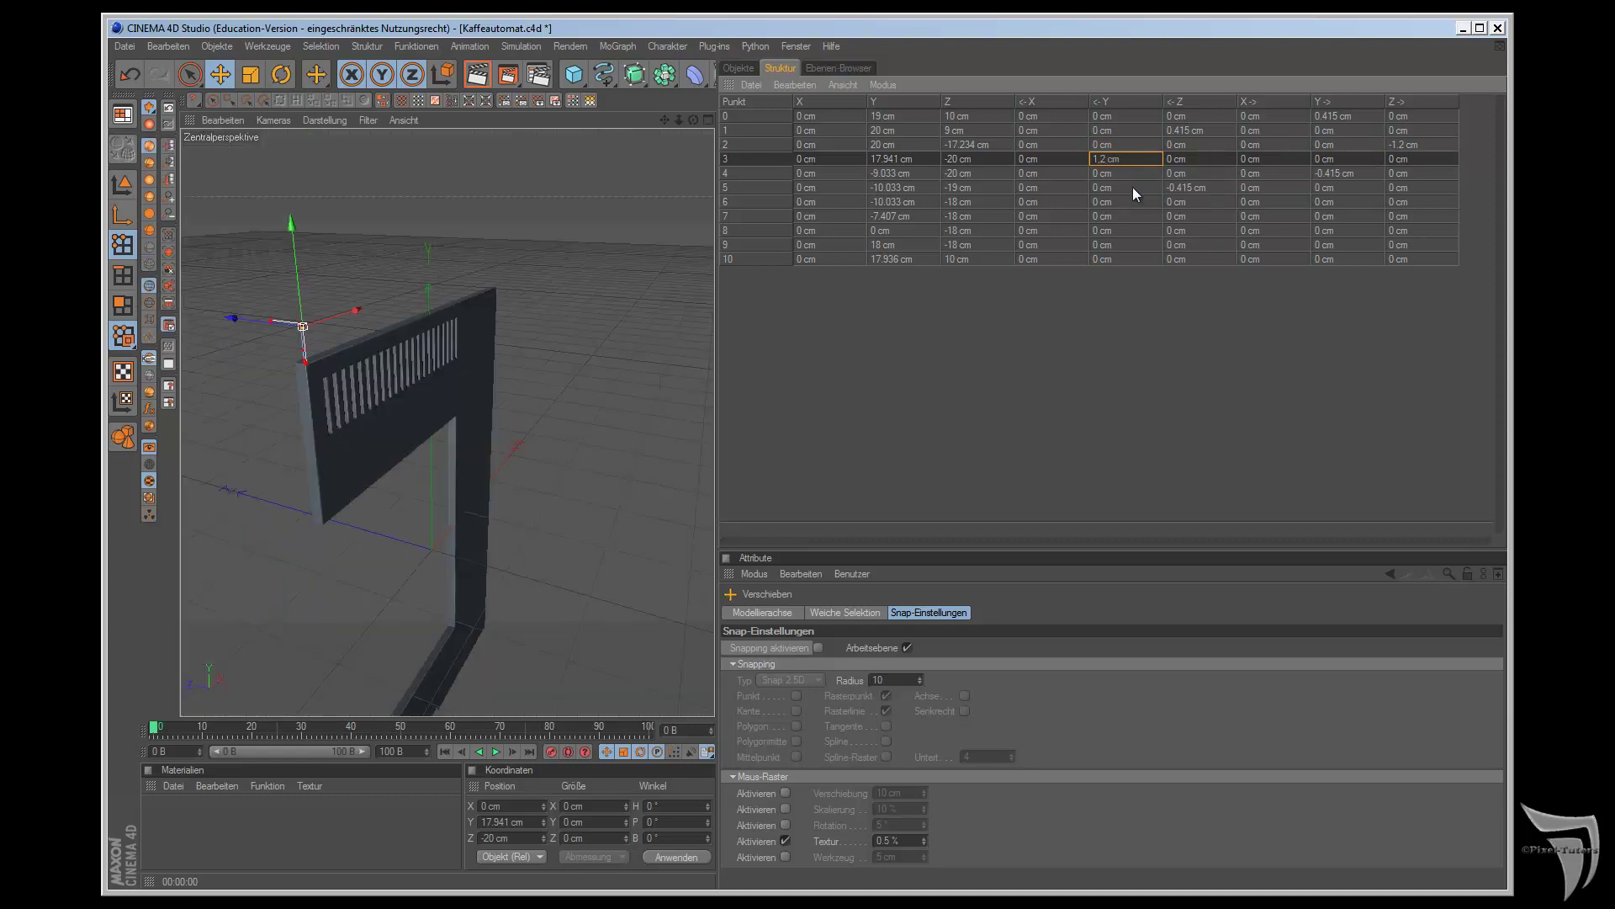
left_click(742, 69)
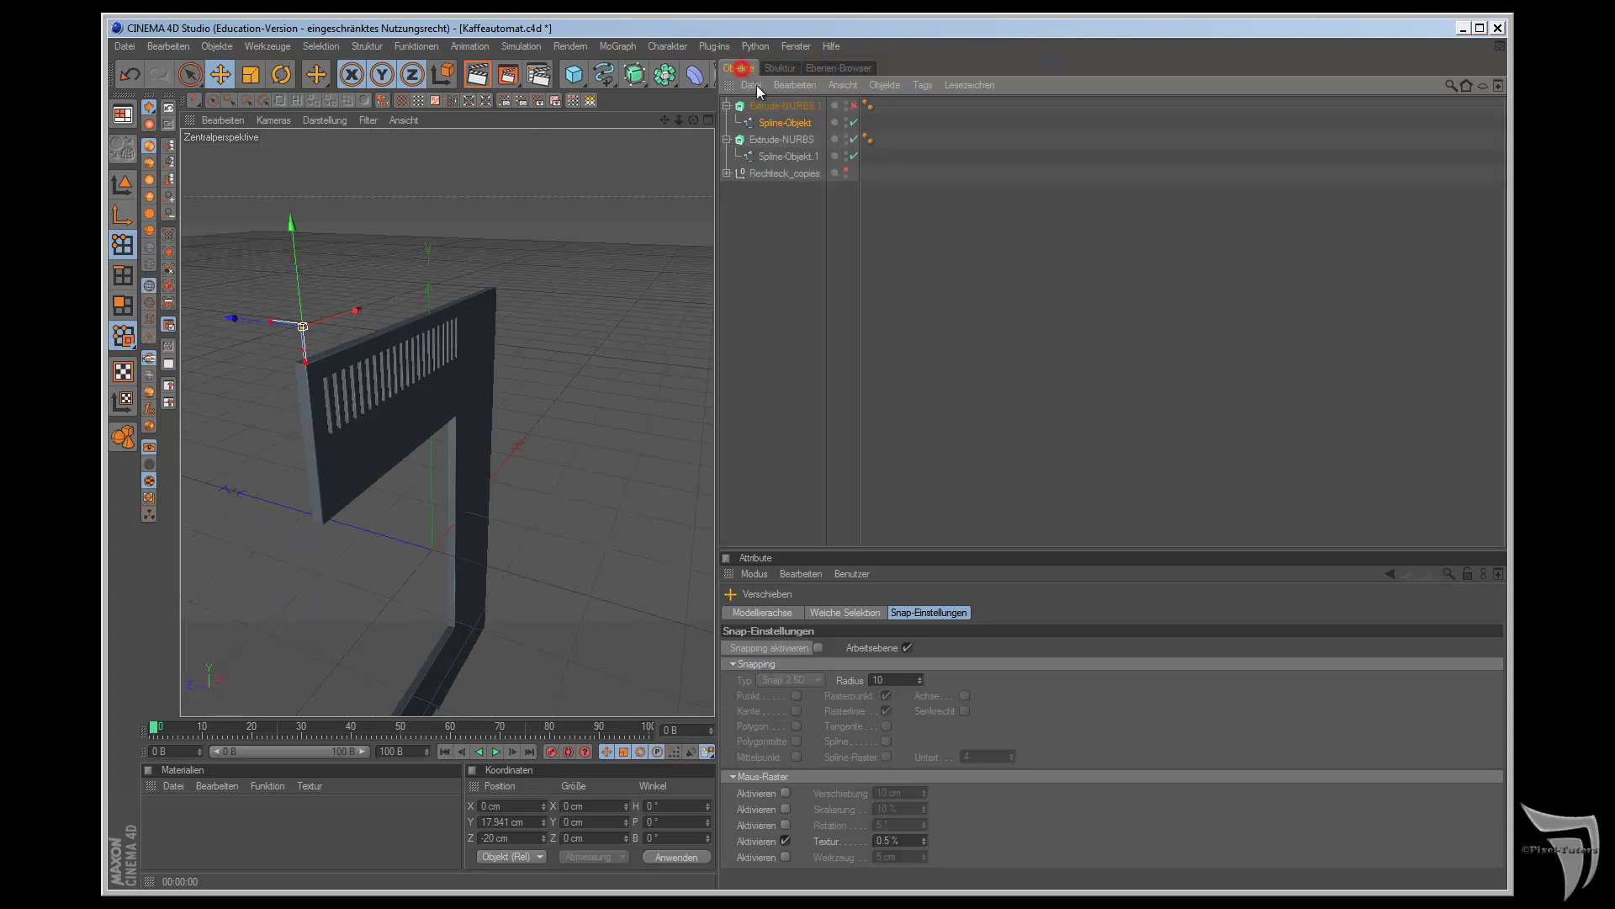
left_click(853, 106)
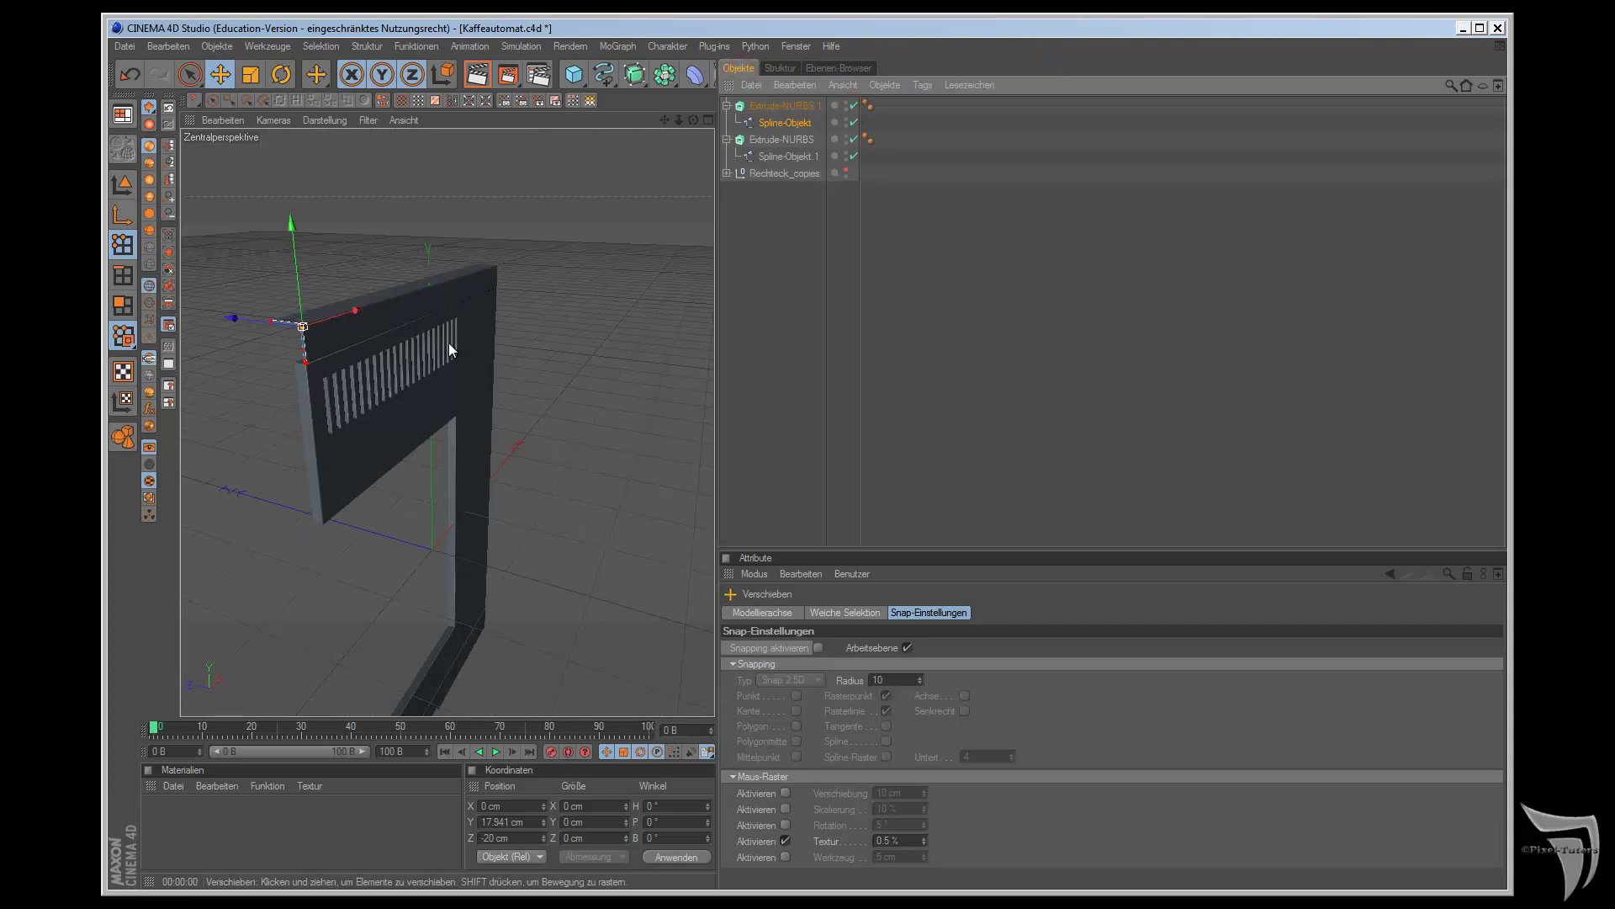
mouse_move(711, 135)
left_mouse_down()
mouse_move(1200, 143)
mouse_move(911, 502)
mouse_move(1126, 280)
left_mouse_up()
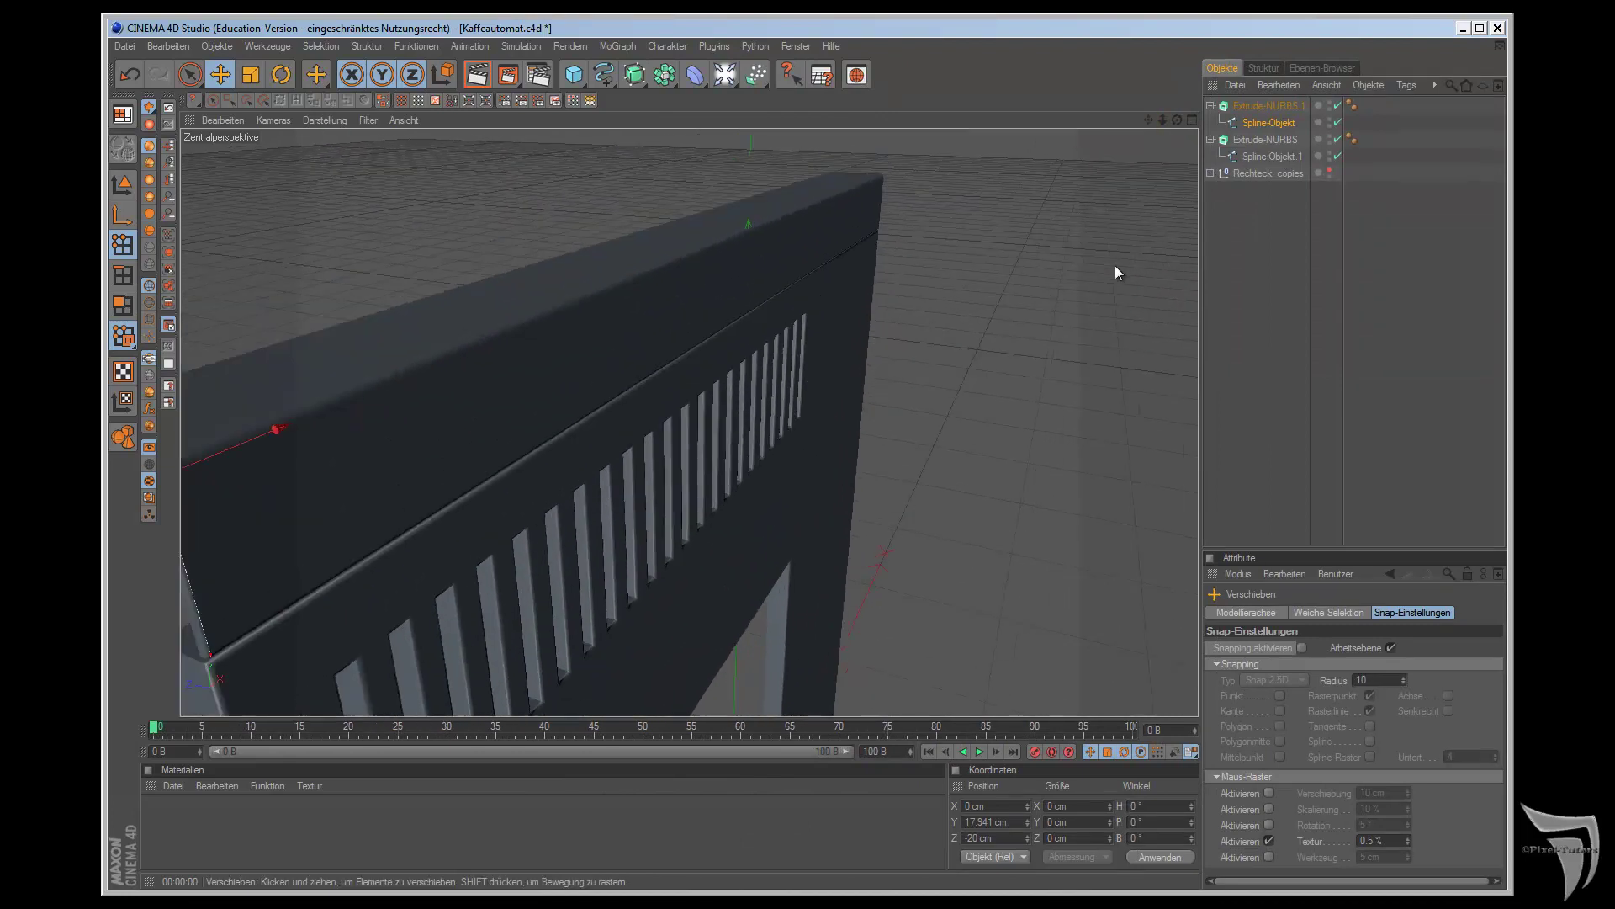
left_click_drag(1149, 120, 910, 498)
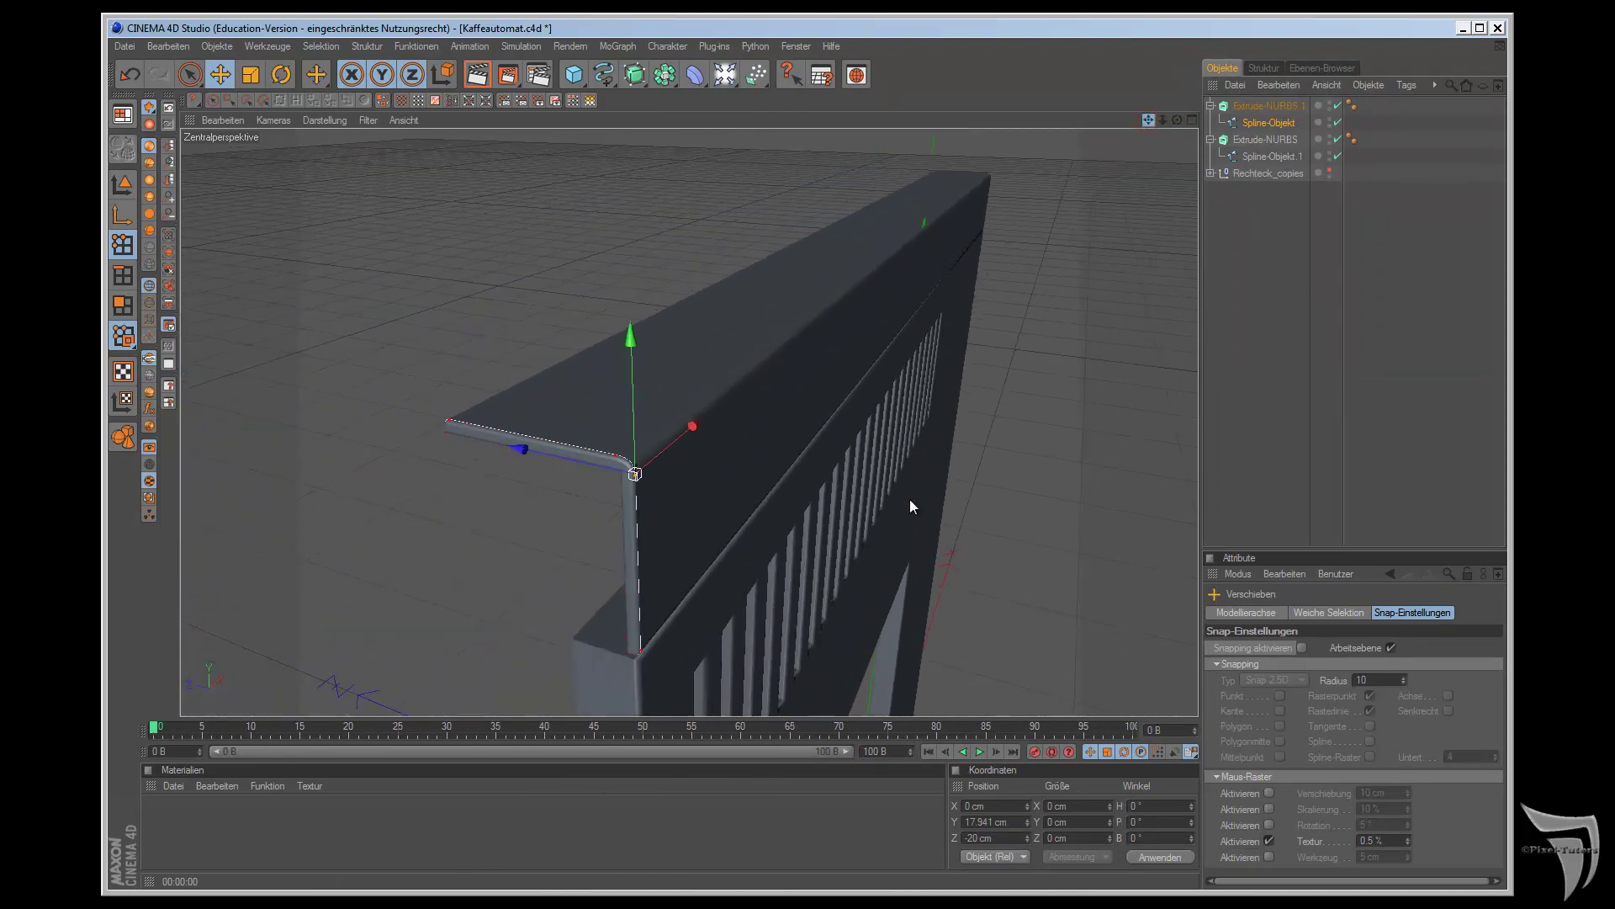
scroll(1085, 300, "up", 3)
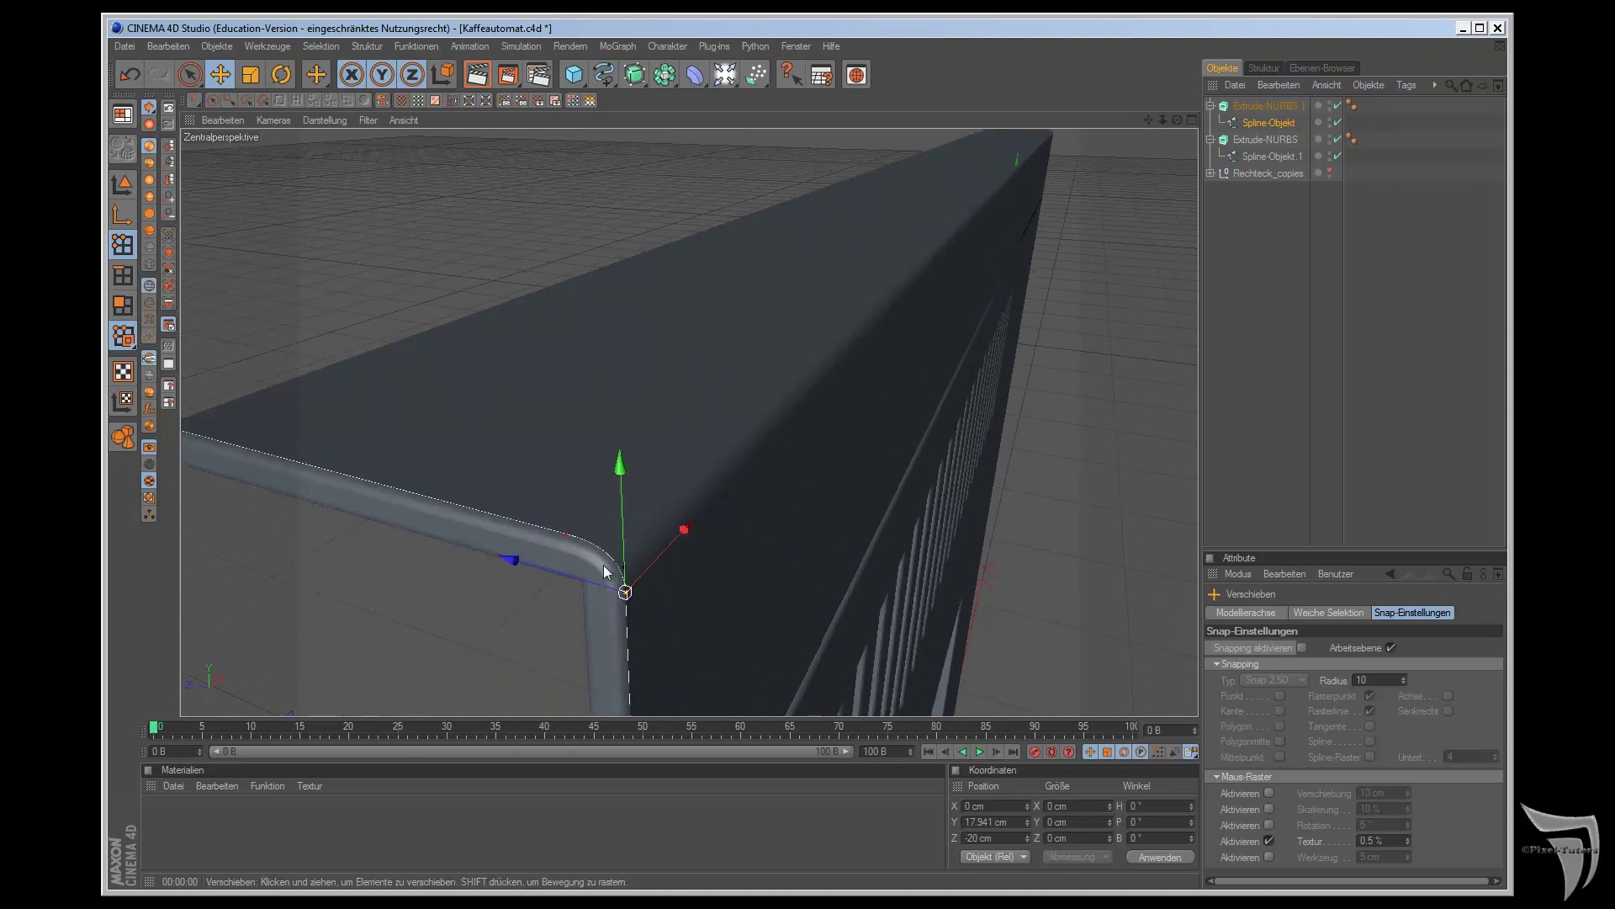
scroll(689, 579, "down", 3)
scroll(688, 574, "down", 2)
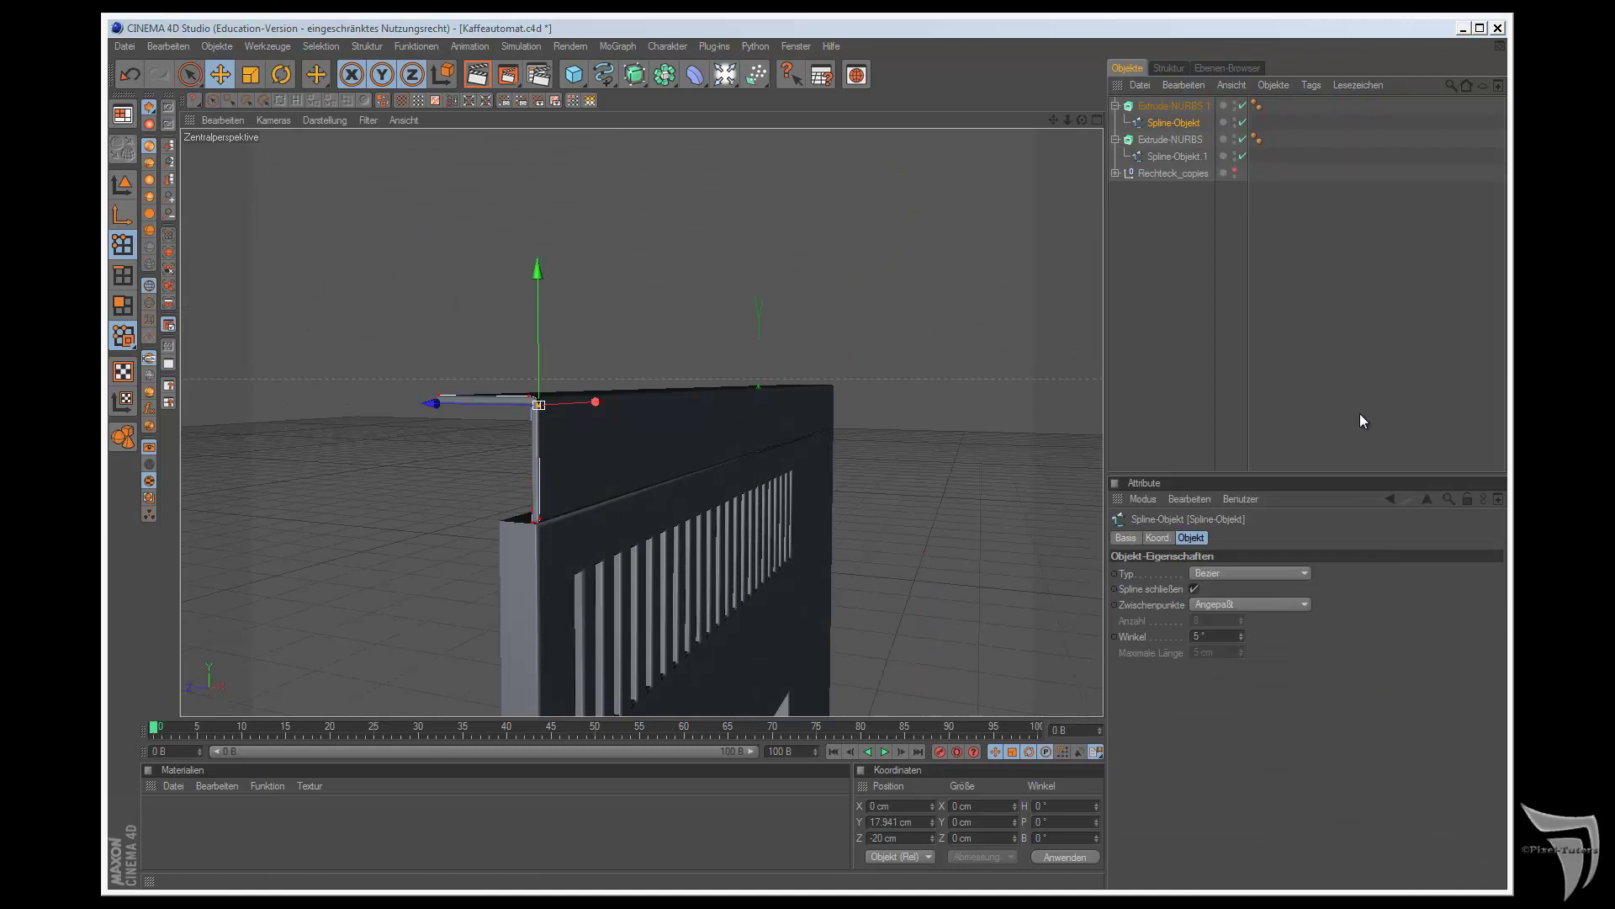
- Reduce the slotted panel's extrusion depth from 5 cm to 2 cm, then to 1 cm
left_click(1326, 361)
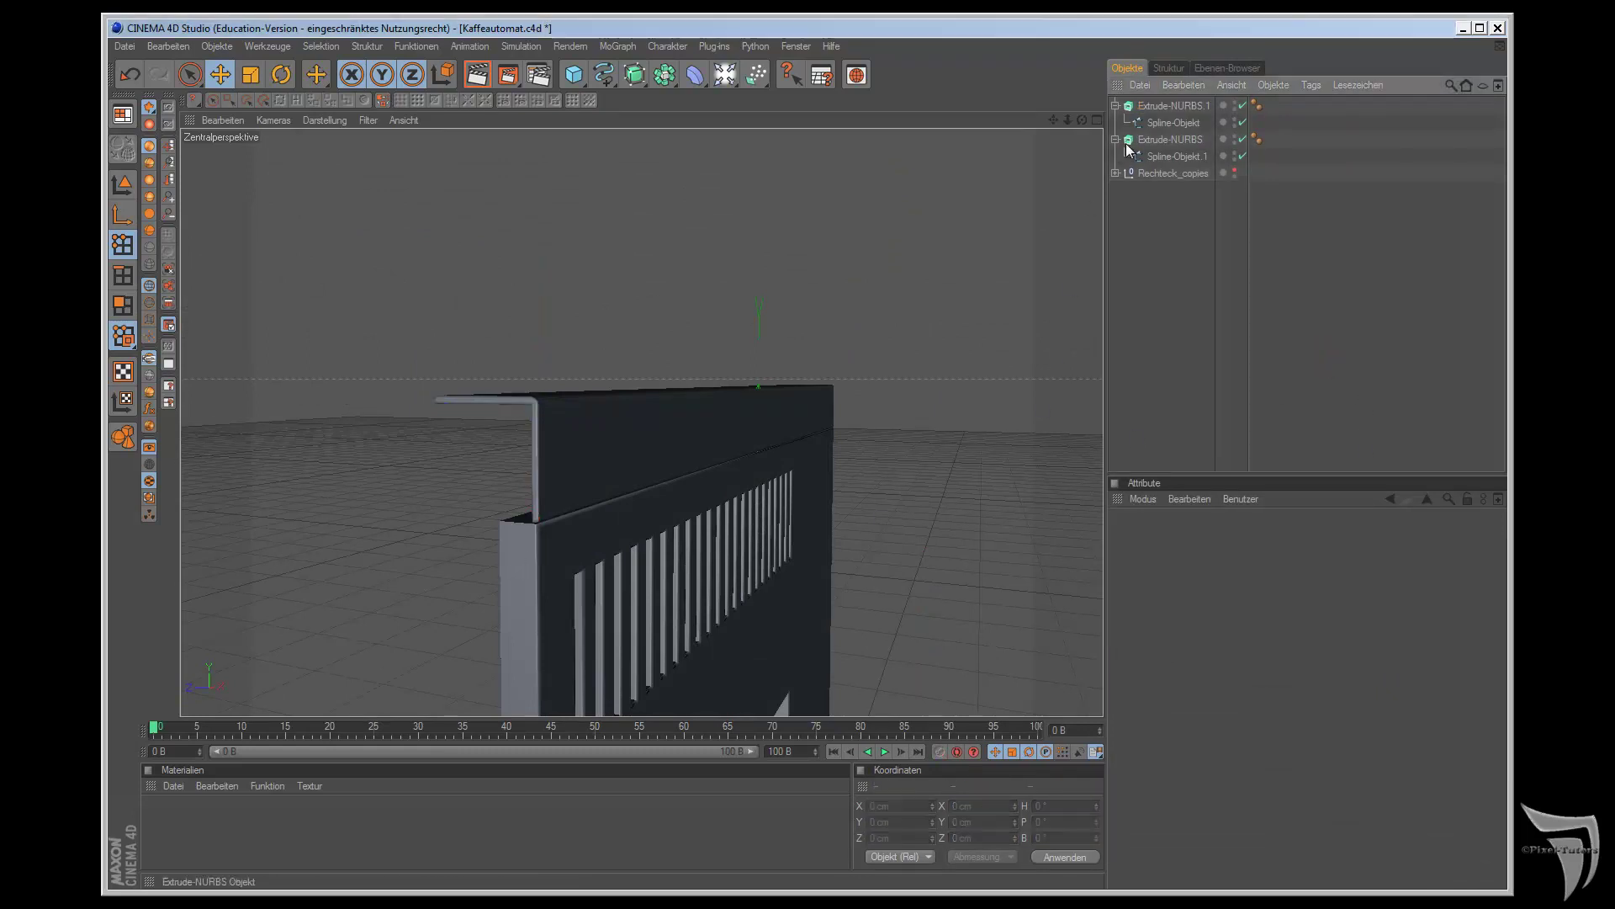
left_click(1153, 142)
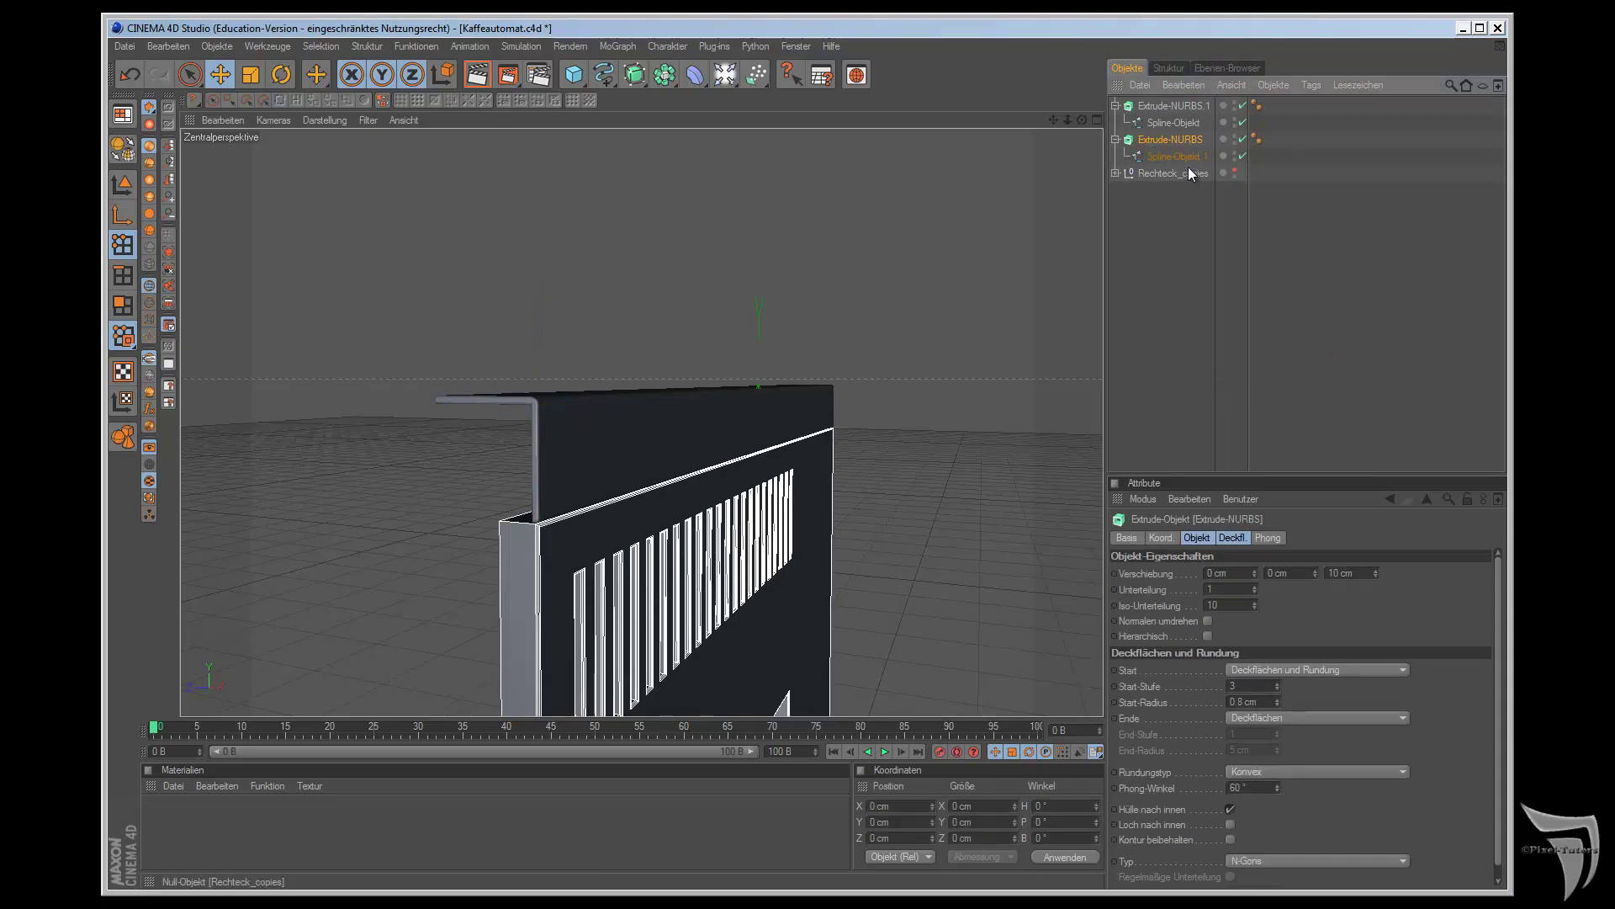
left_click(1337, 575)
type("5")
key("Return")
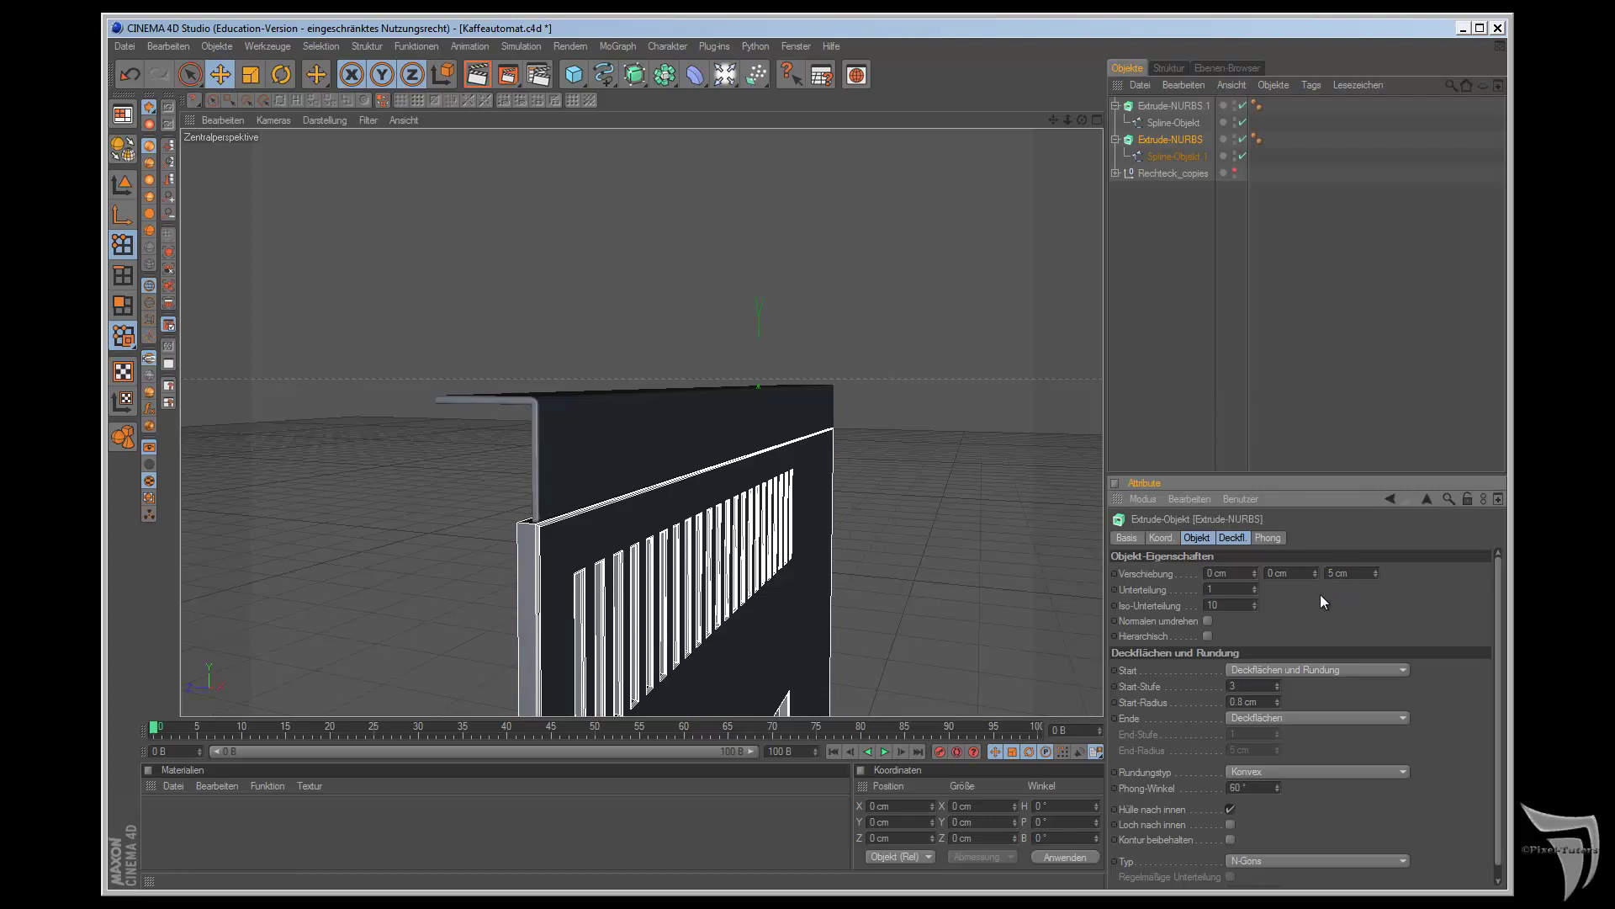
left_click(1334, 572)
type("2")
key("Return")
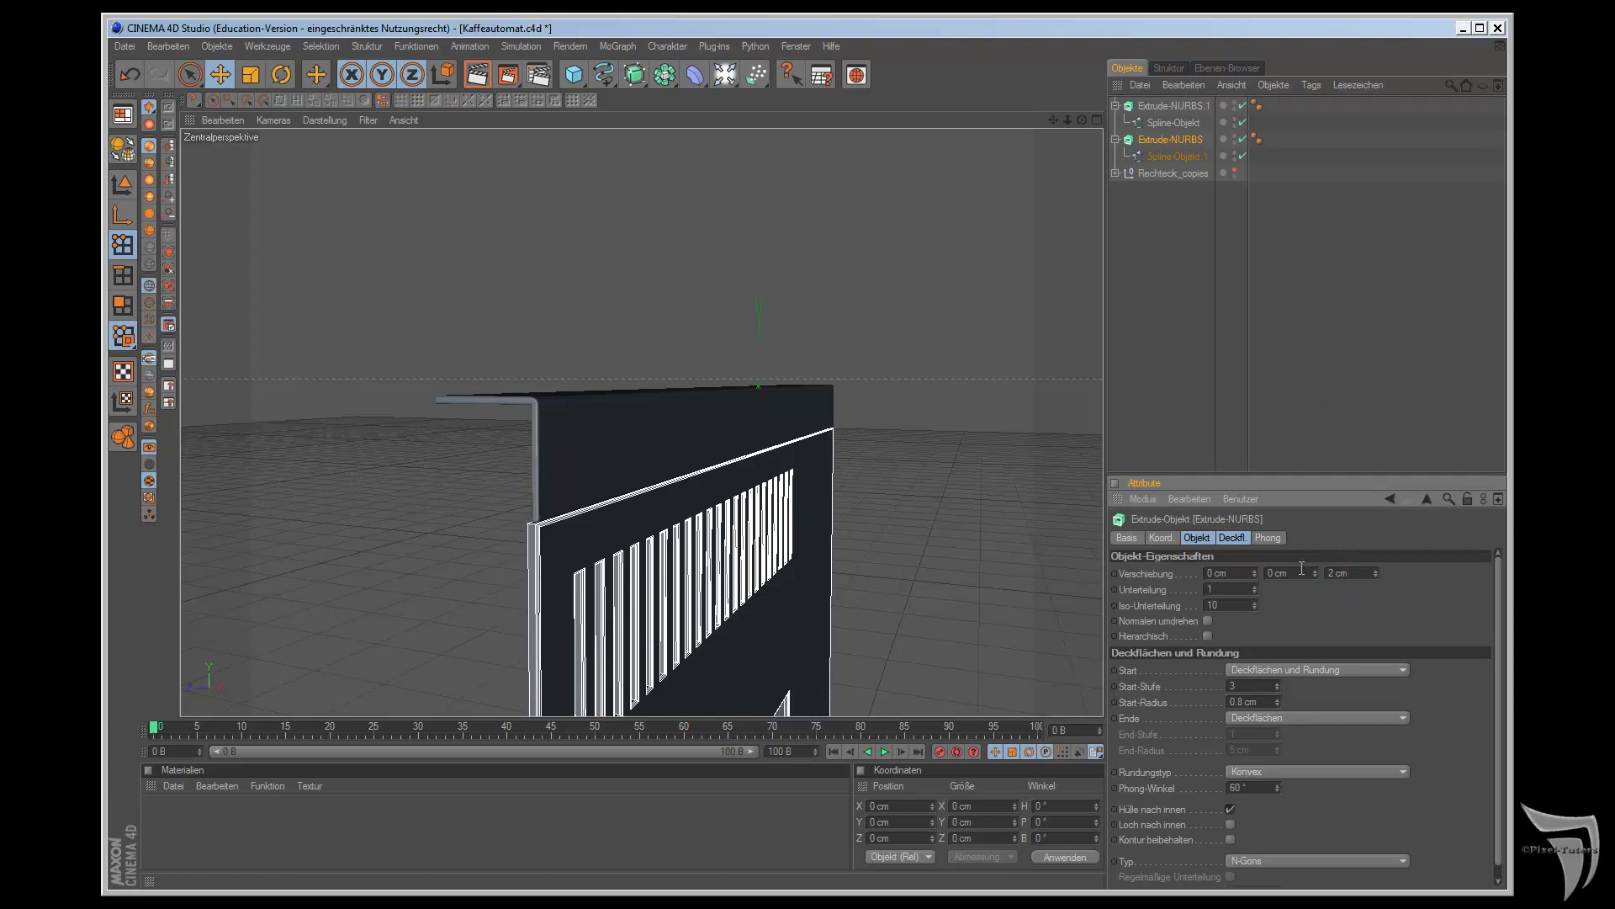
left_click(1334, 572)
type("1")
key("Return")
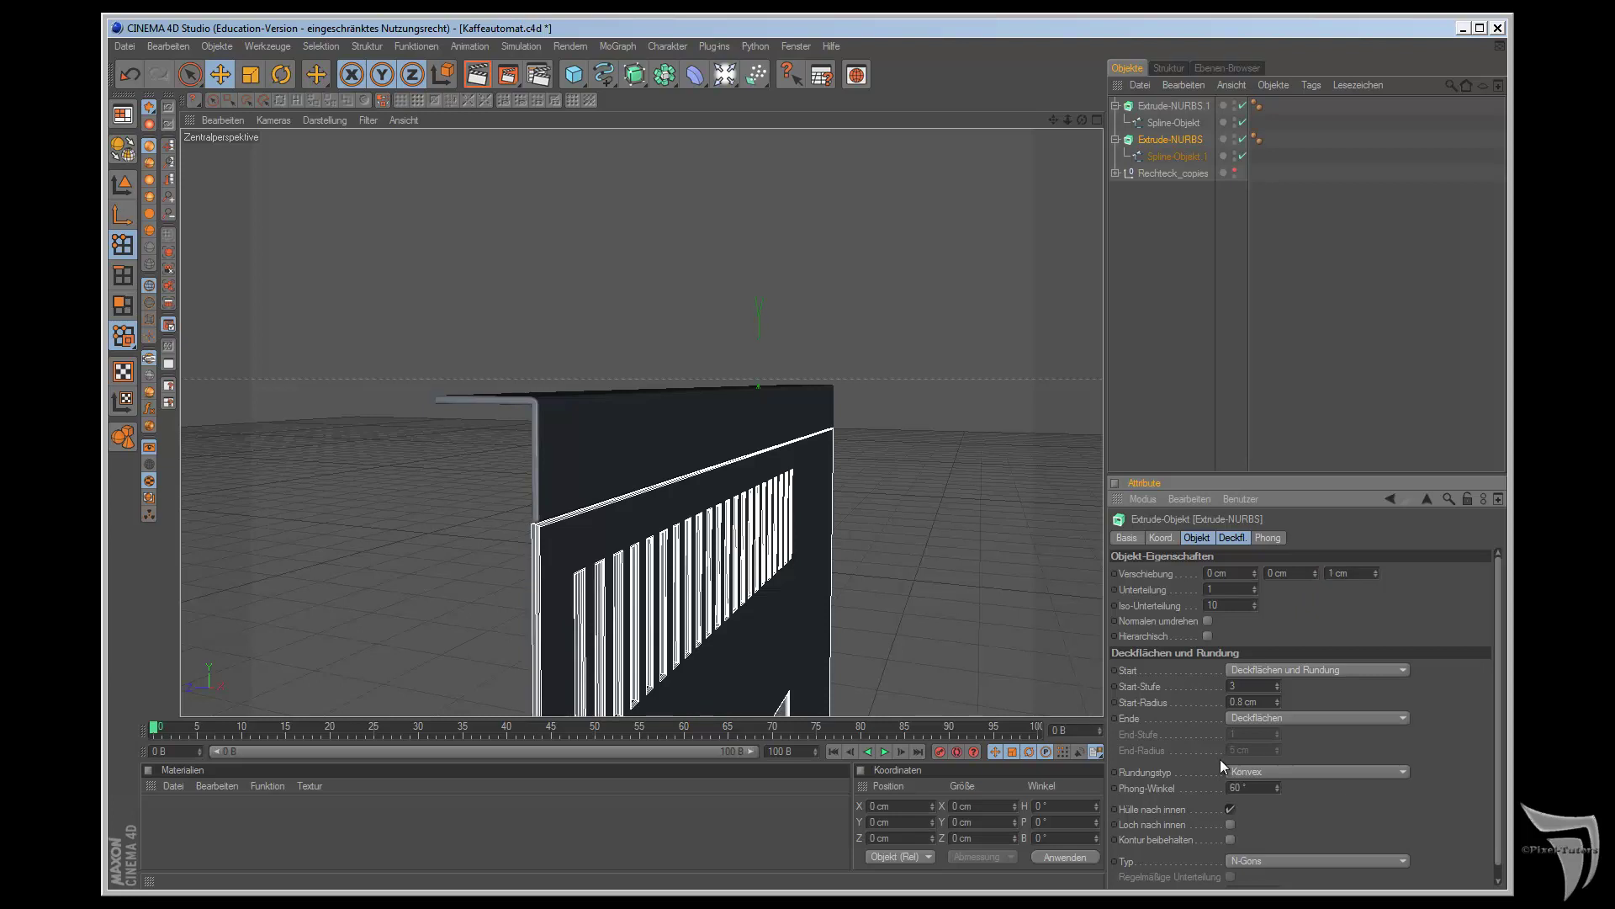
- Orbit around the panel and settle on the front view showing the profile's bottom
left_click_drag(1083, 123, 910, 498)
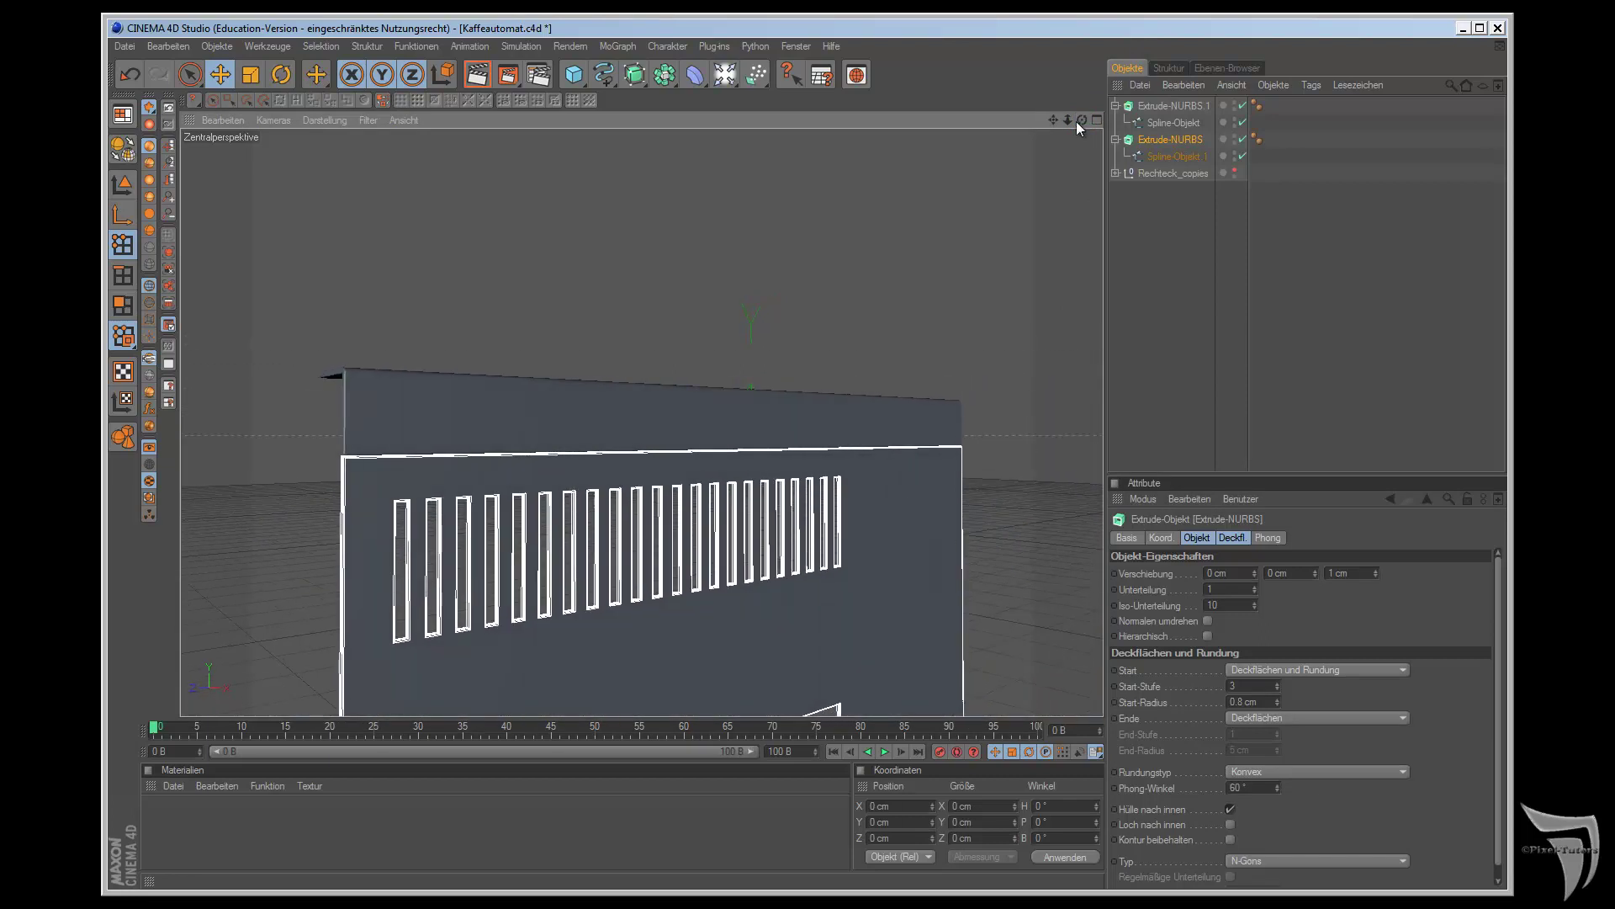
left_click_drag(1053, 119, 910, 498)
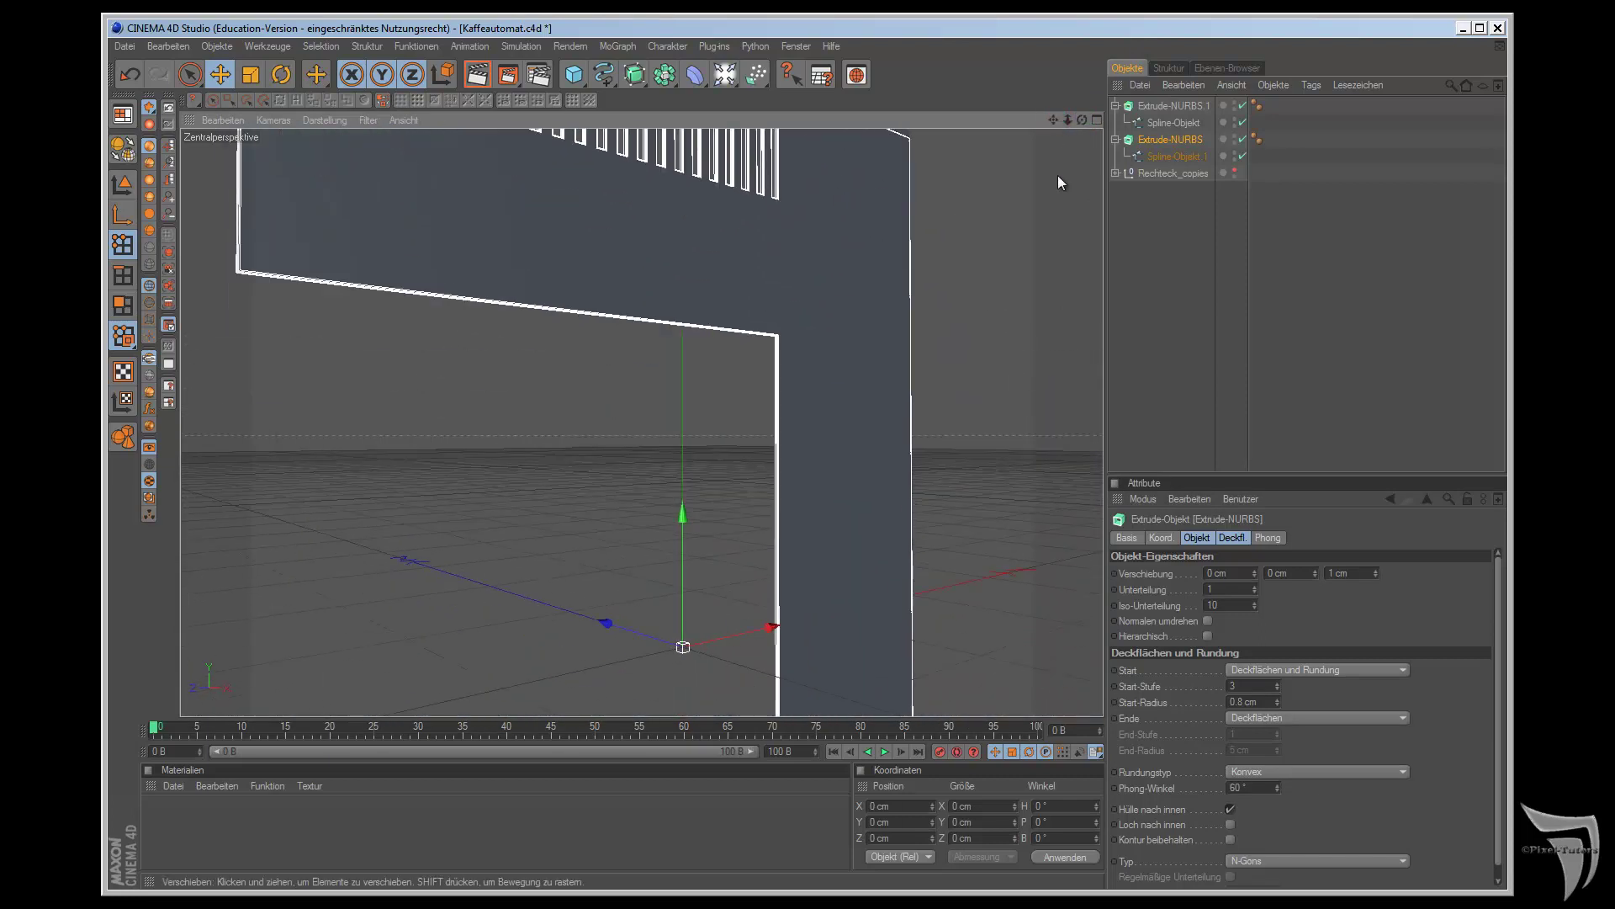
scroll(1040, 214, "down", 3)
scroll(1047, 202, "down", 2)
left_click_drag(1085, 119, 907, 500)
key("F3")
key("F4")
scroll(976, 301, "down", 1)
scroll(976, 337, "down", 3)
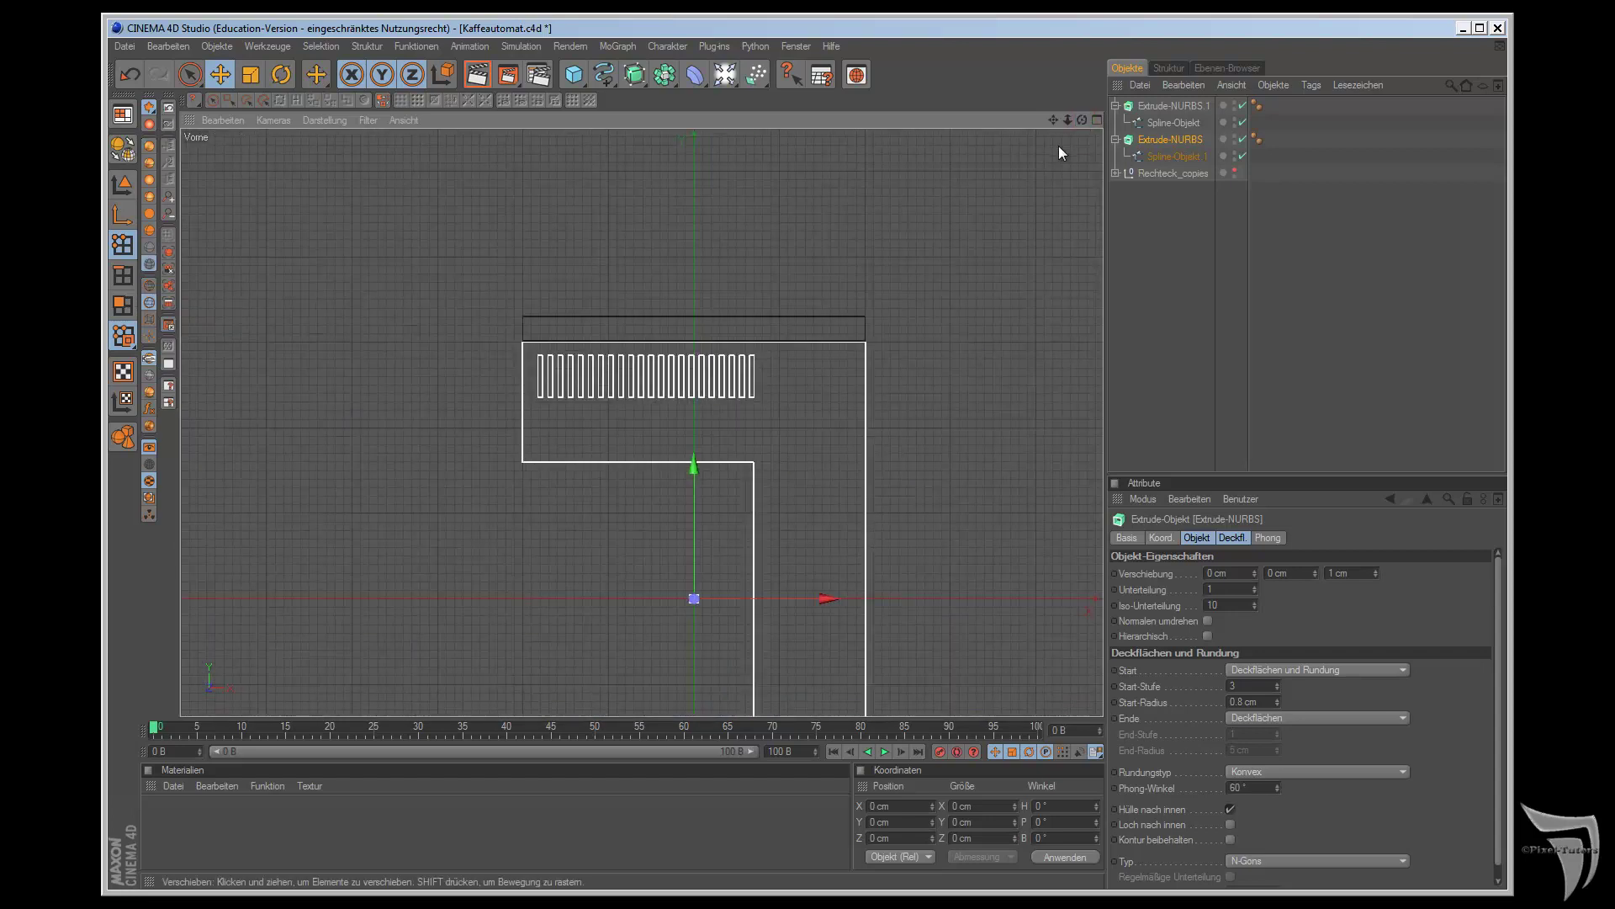
middle_click_drag(1059, 145, 907, 497, "alt")
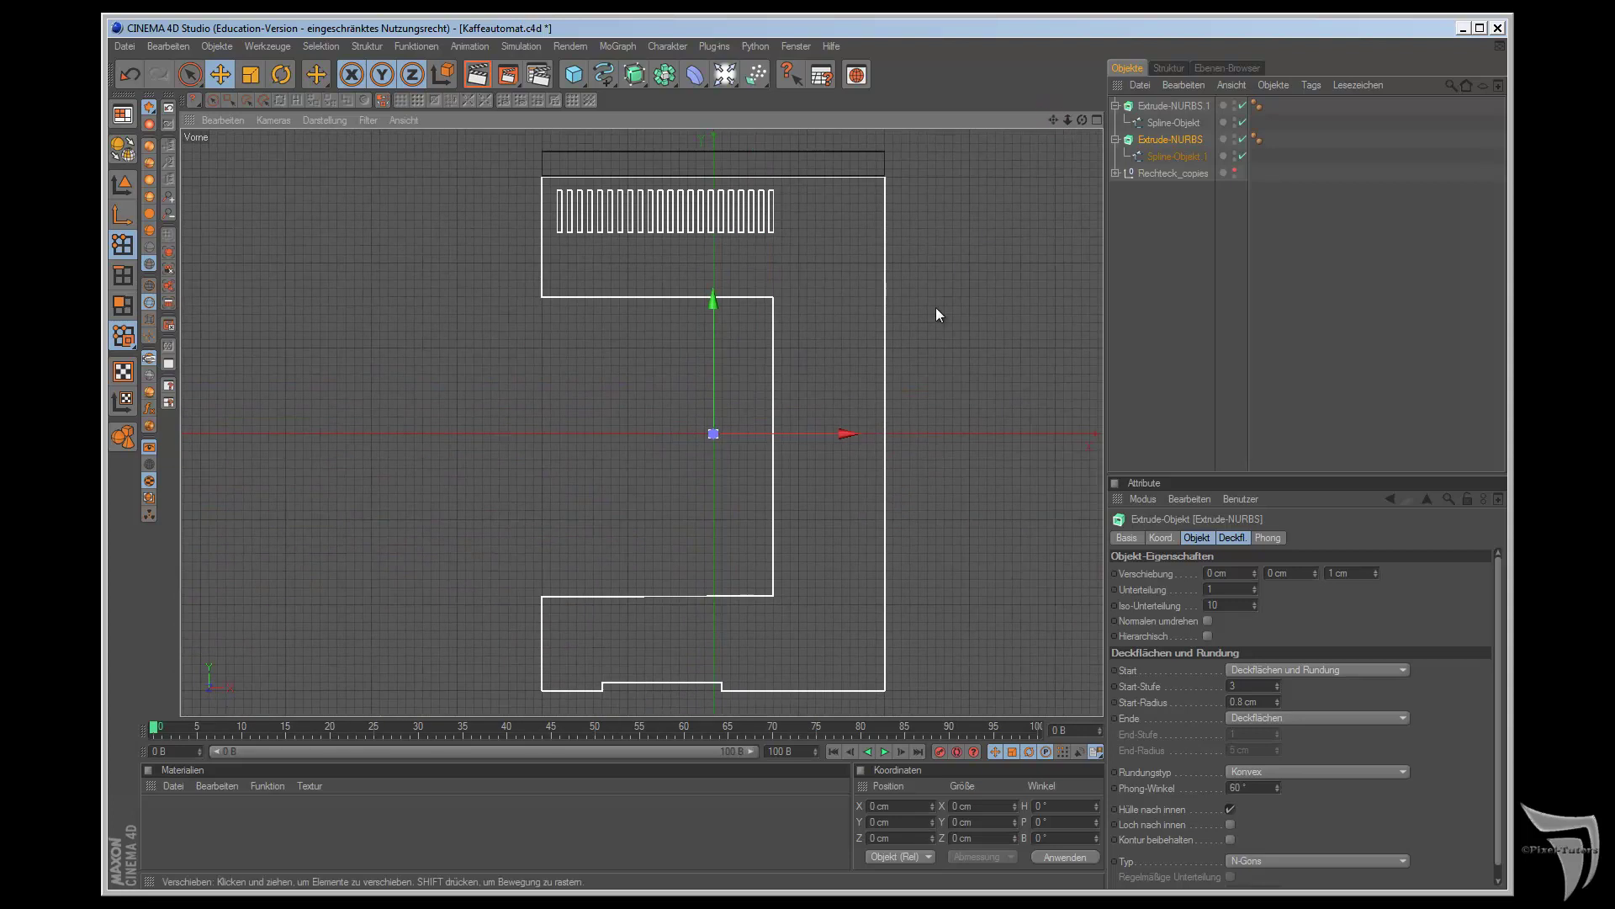
- Add a 312 × 352 cm Rechteck spline and align it to the recess's left edge
left_click(600, 77)
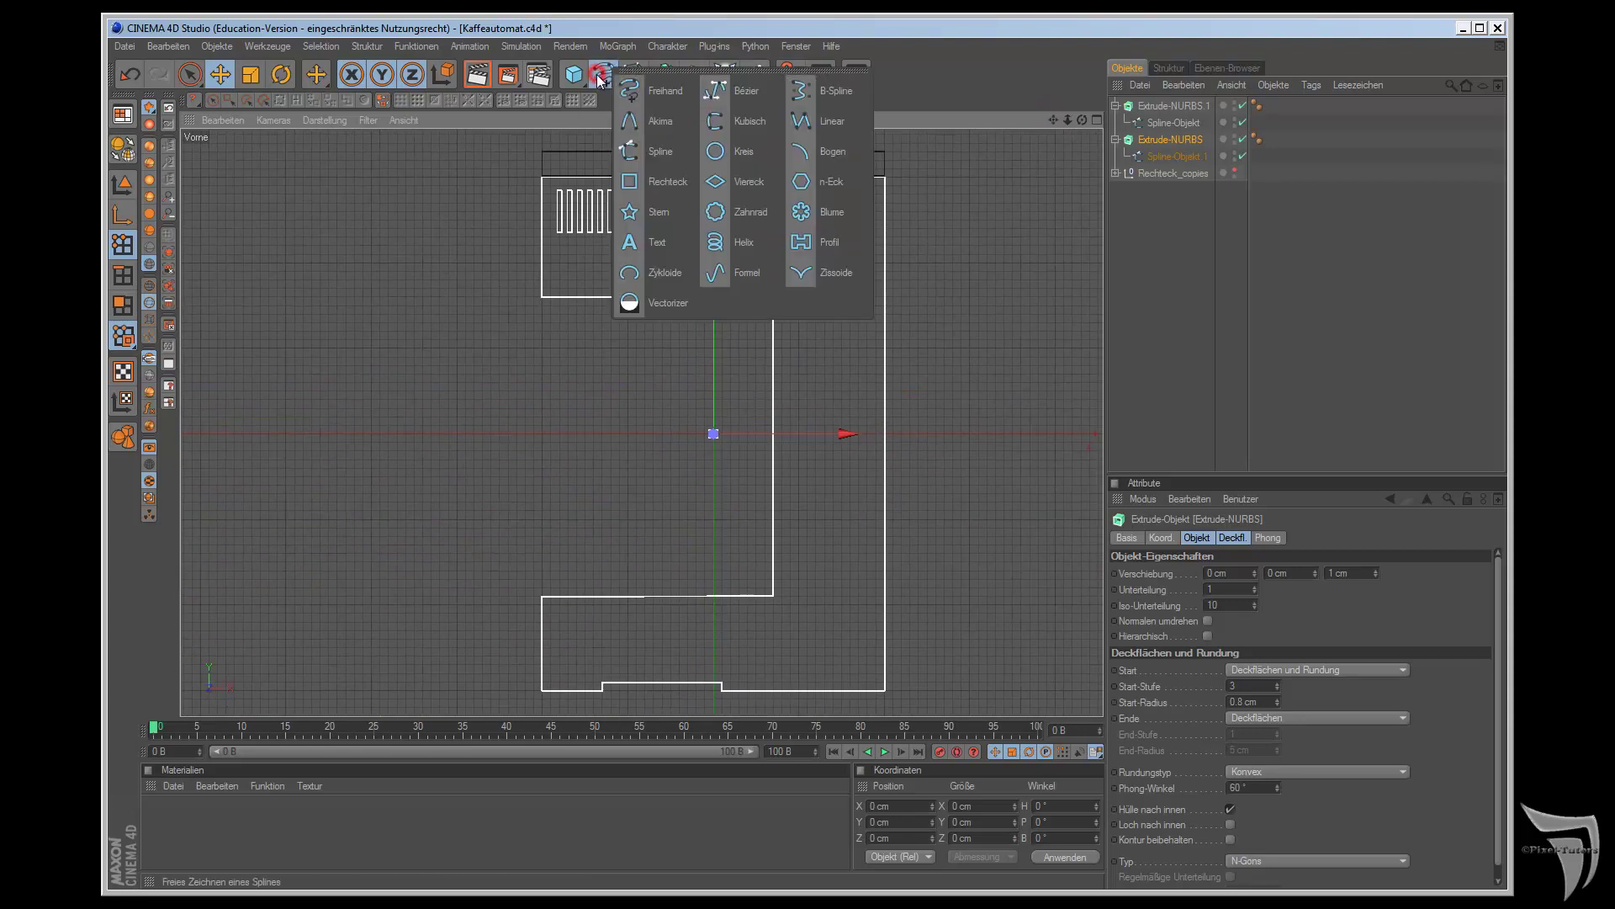
left_click(660, 181)
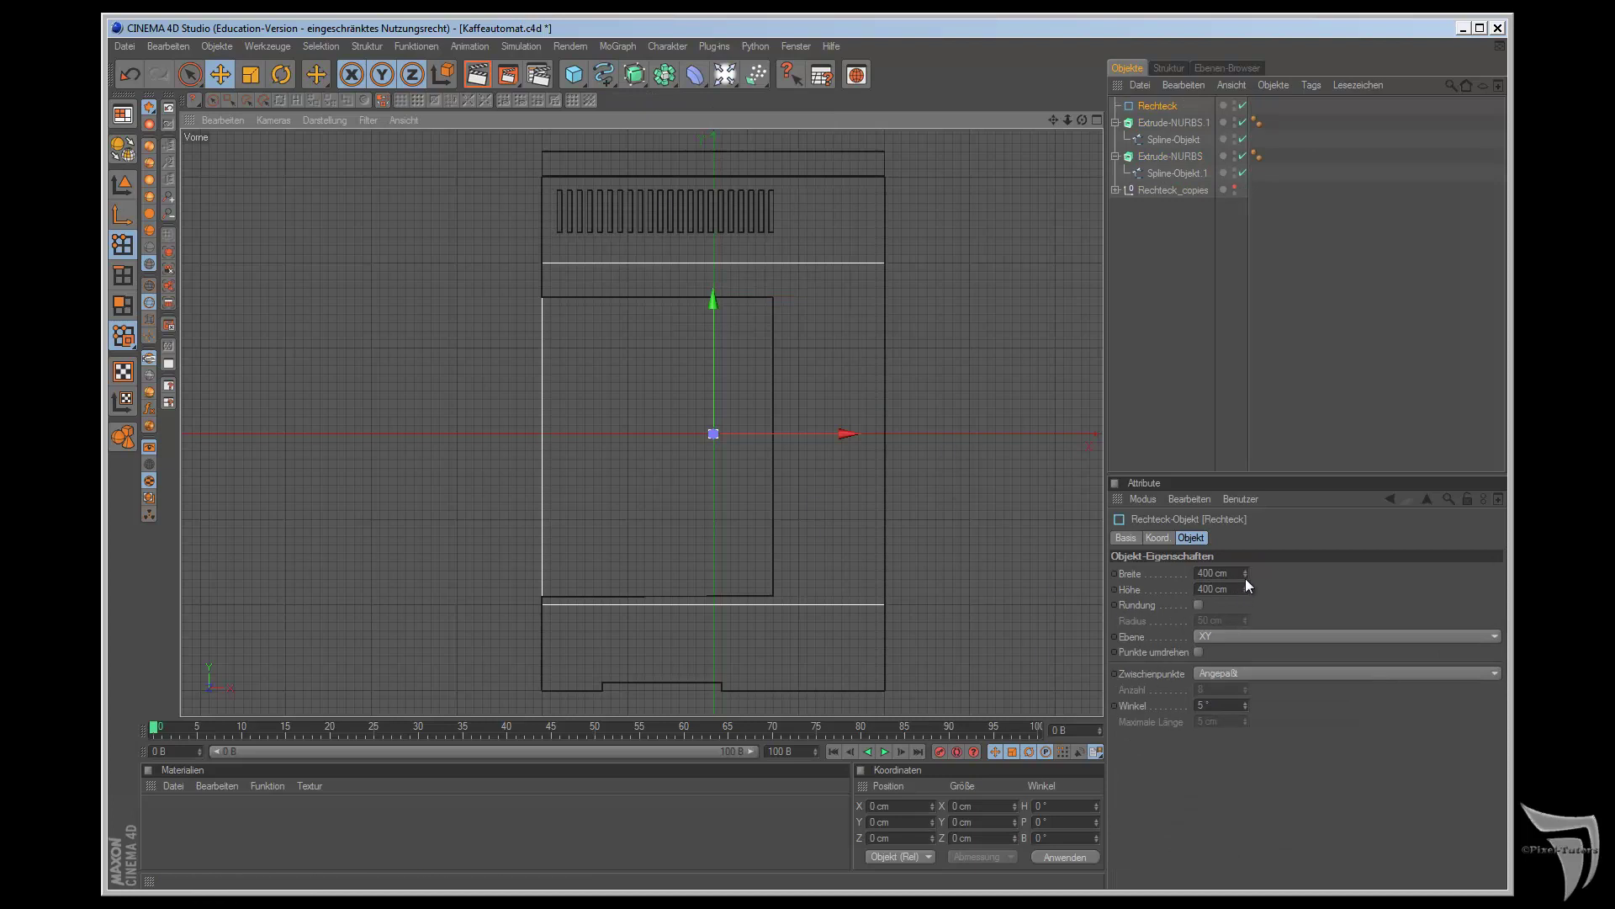
left_click_drag(1245, 572, 1244, 572)
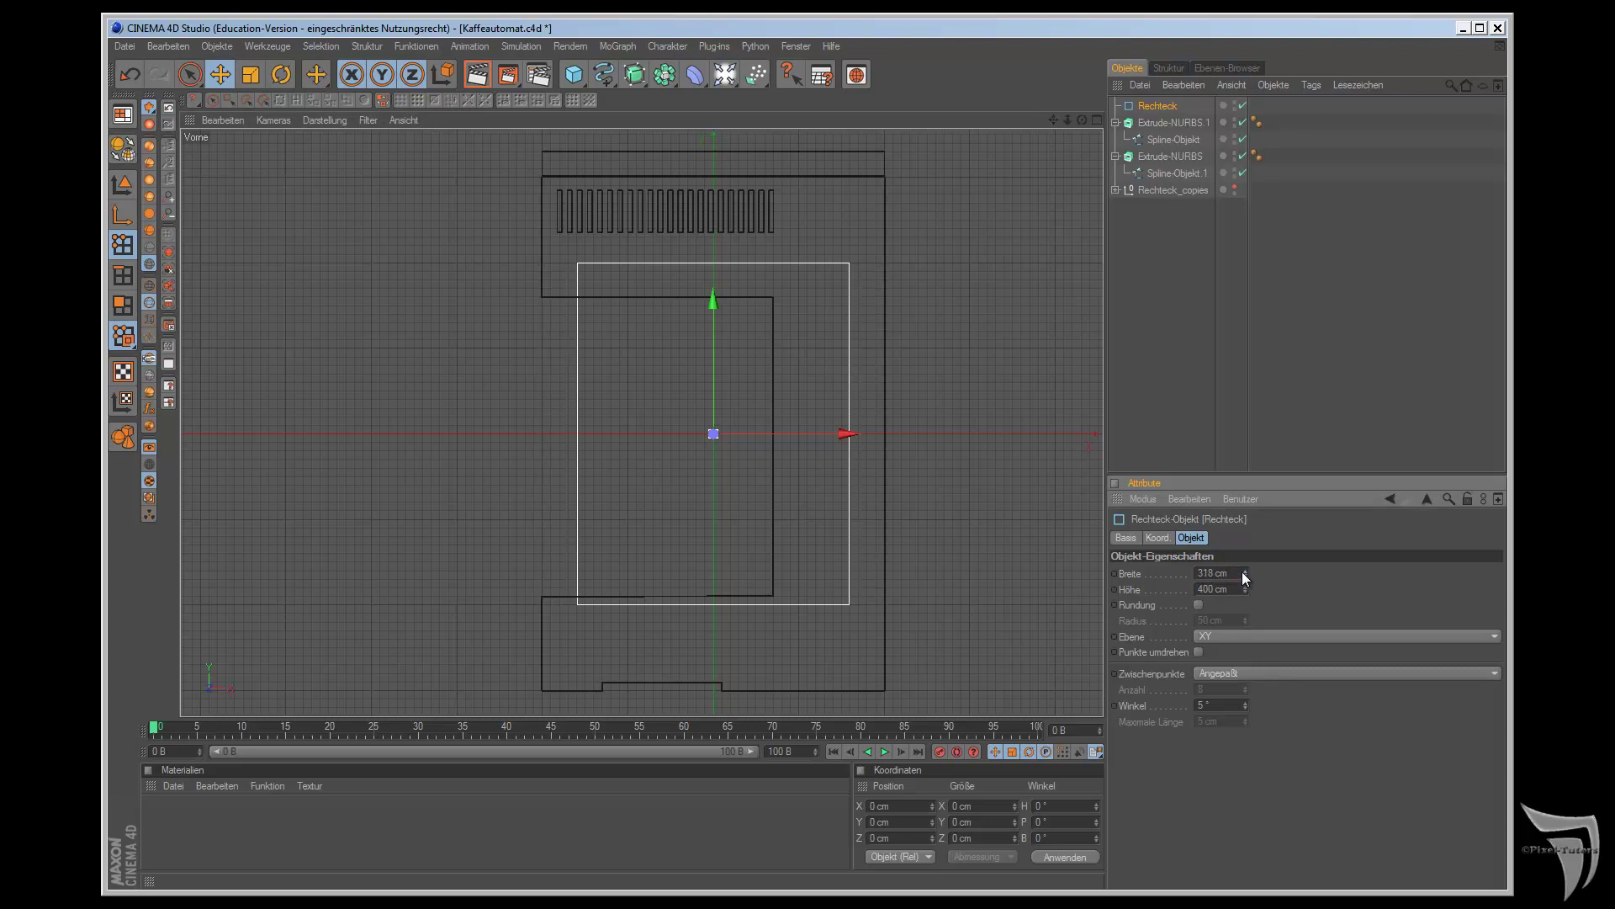
left_click_drag(1245, 587, 1248, 593)
left_click_drag(714, 301, 909, 500)
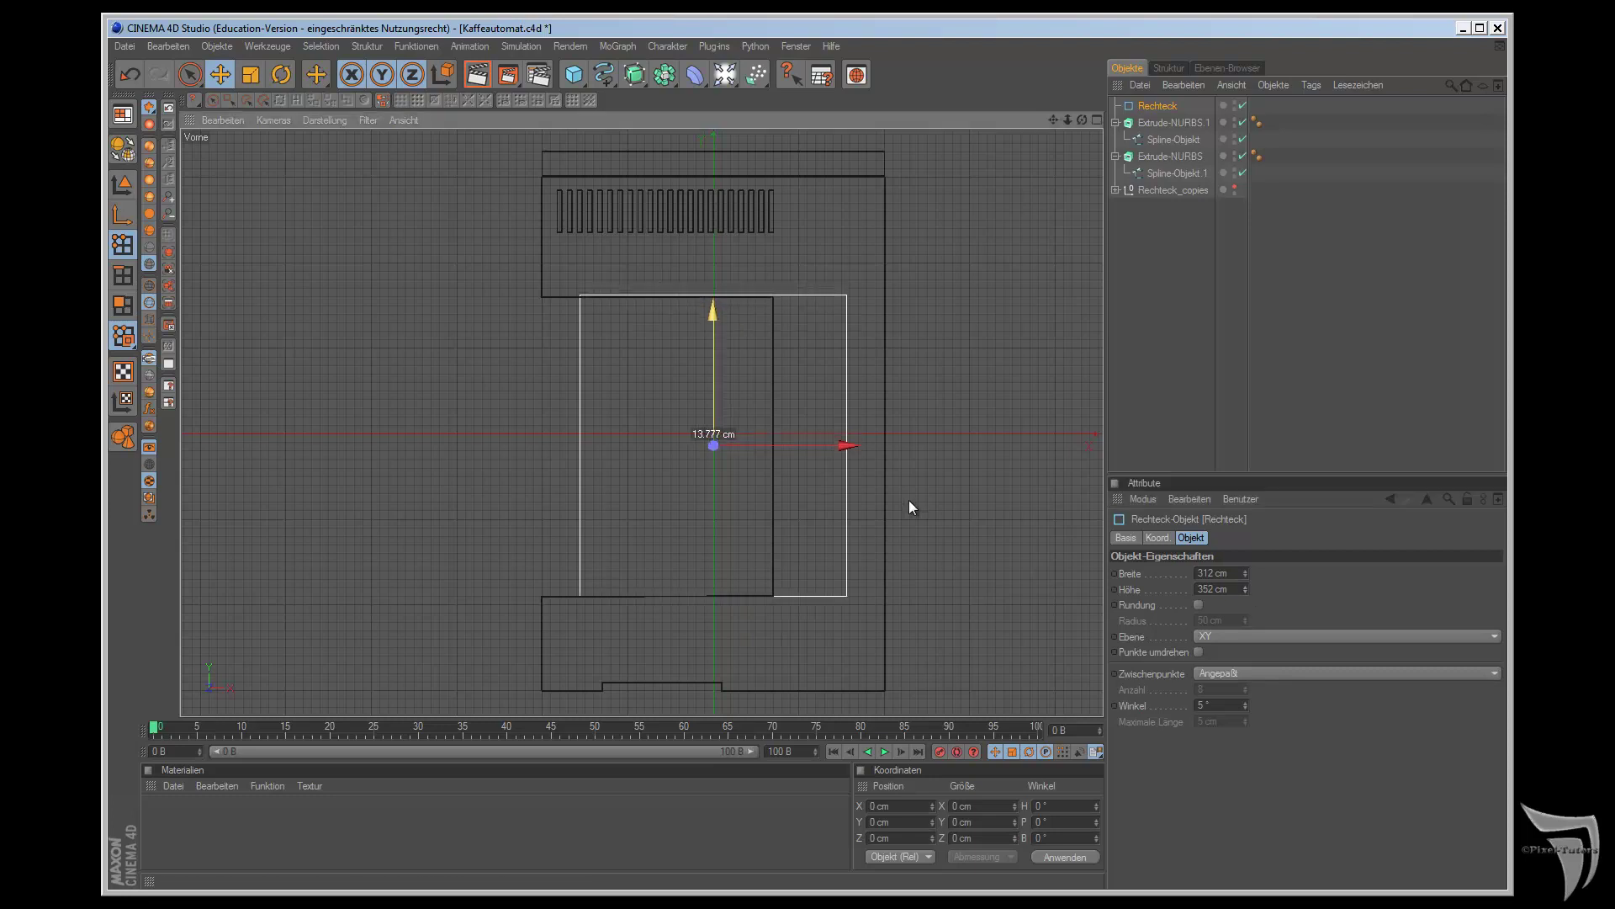
left_click_drag(909, 499, 909, 494)
left_click_drag(847, 444, 911, 502)
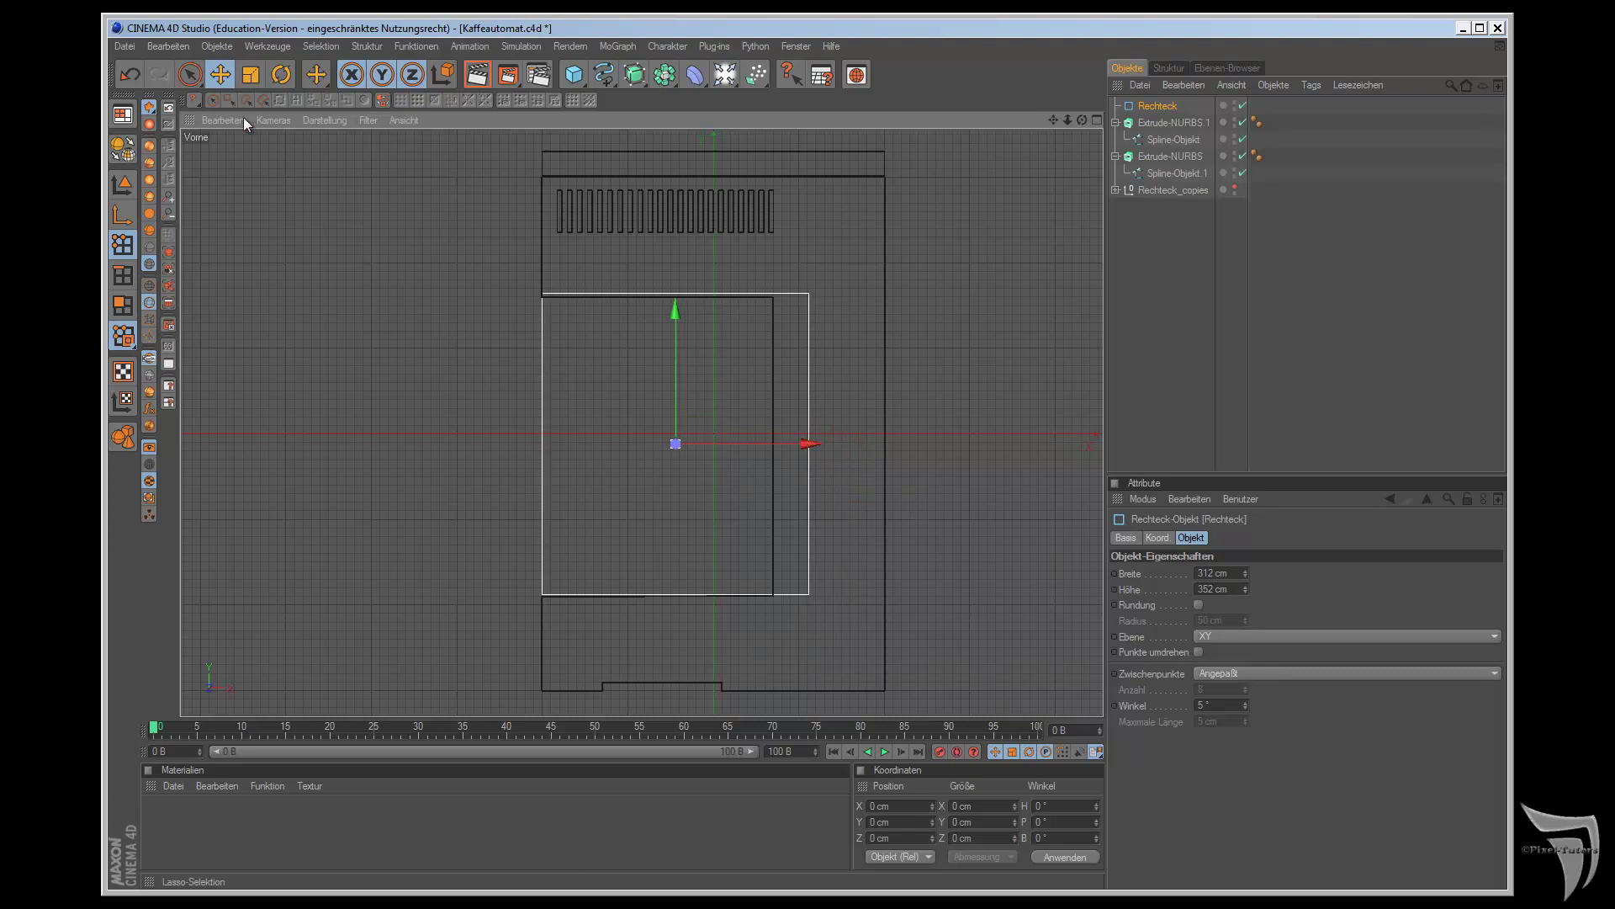
- Make the rectangle editable and lower its top edge points about 6 cm
left_click(127, 150)
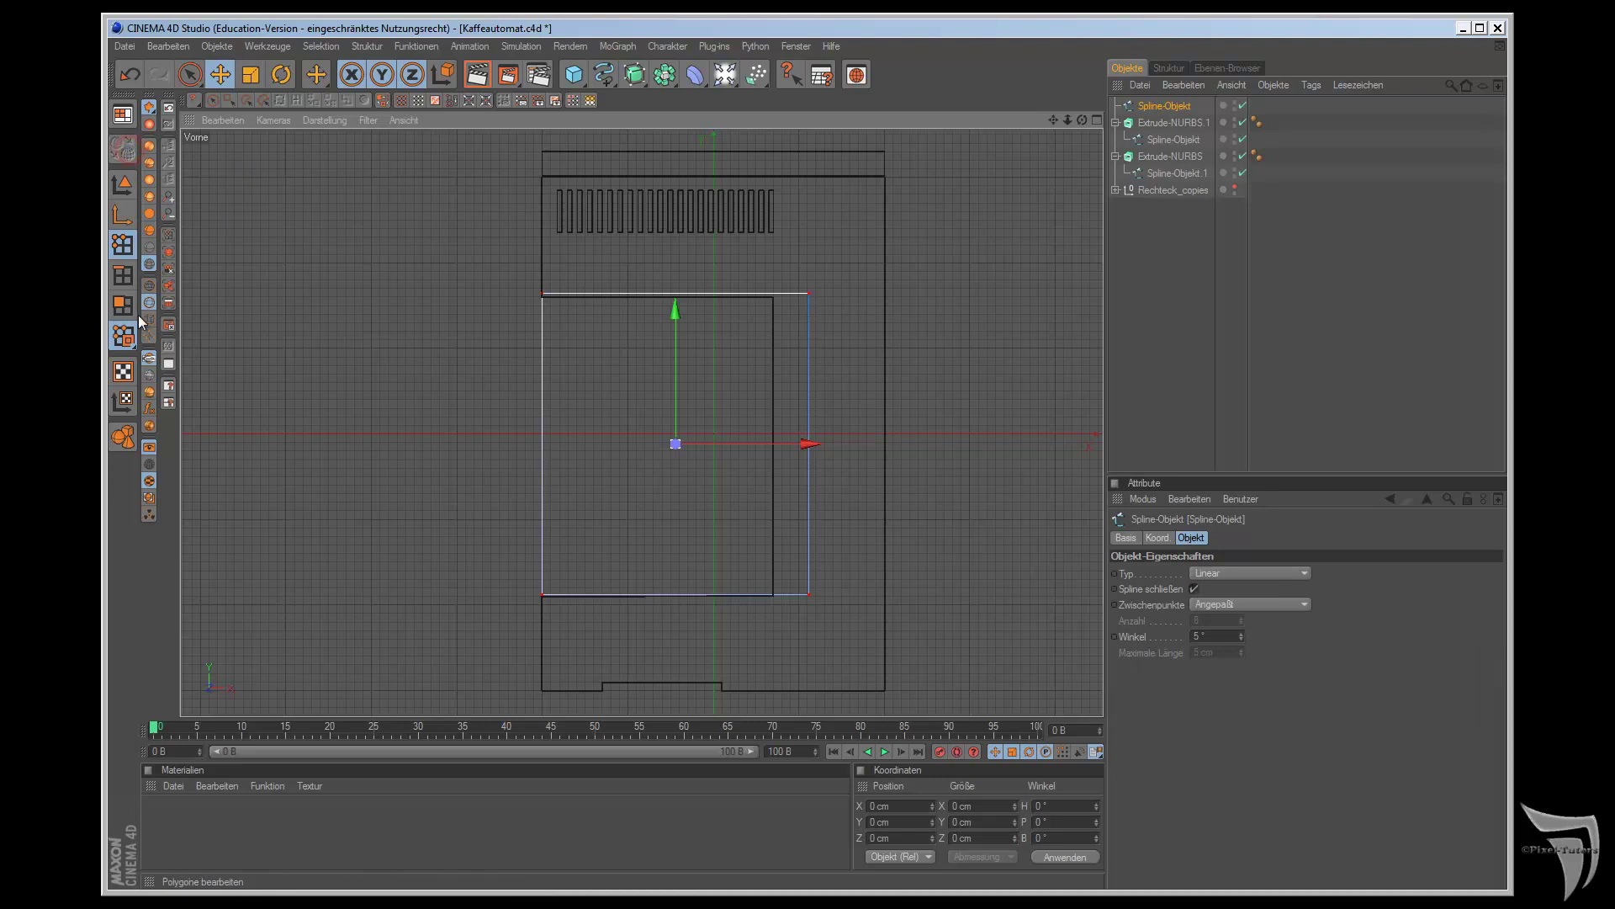
left_click_drag(189, 74, 240, 85)
left_click_drag(487, 284, 859, 336)
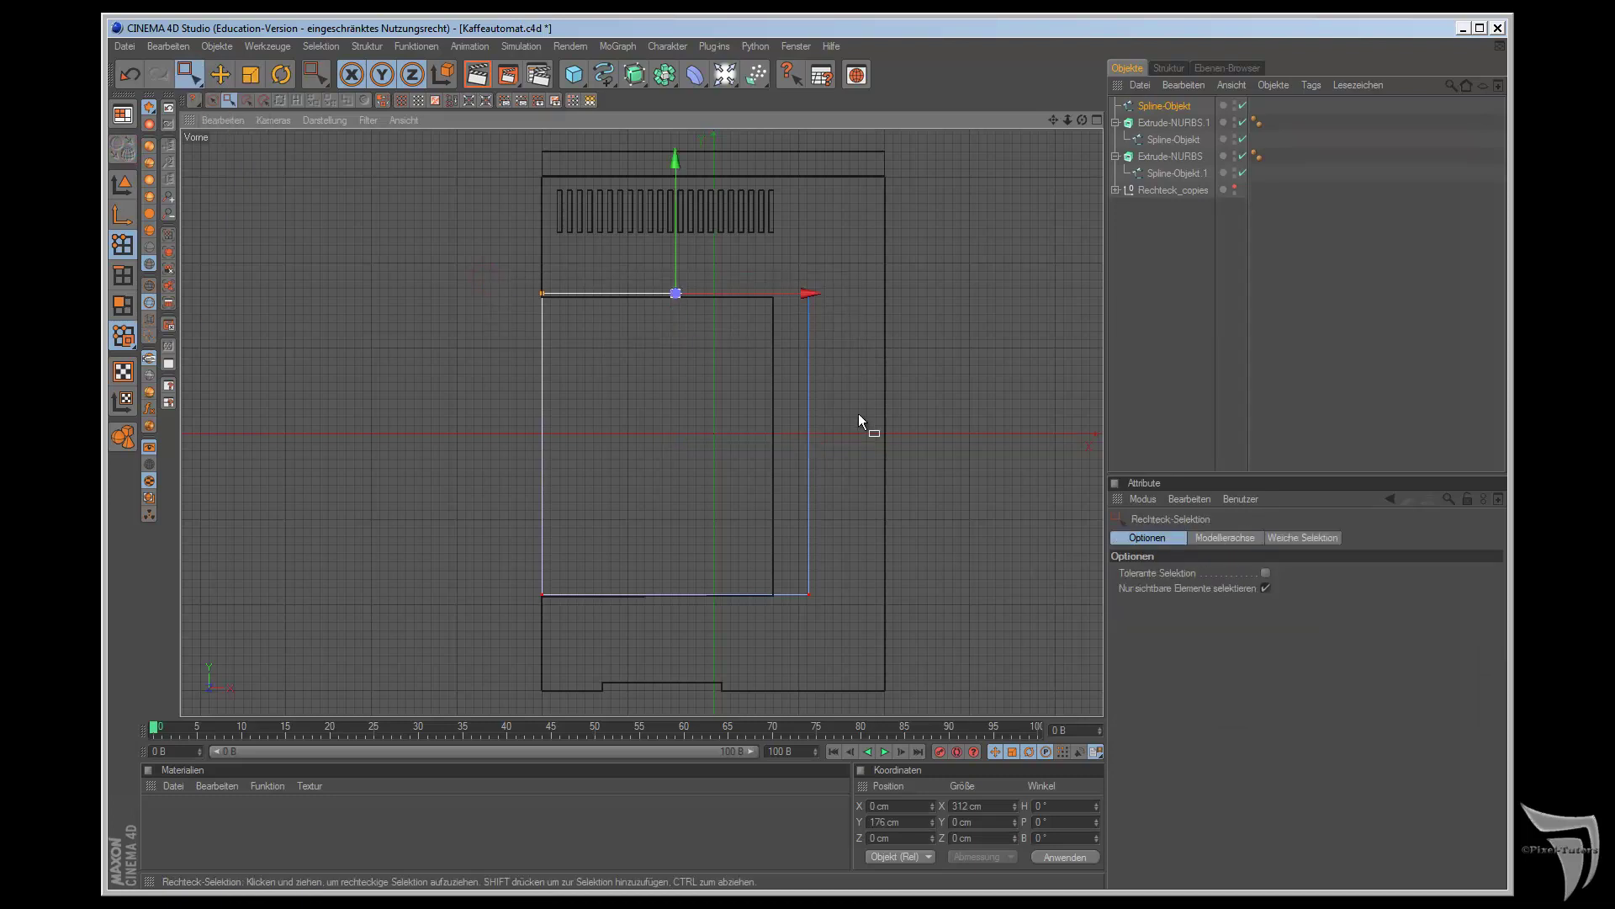
scroll(866, 417, "up", 3)
scroll(875, 396, "up", 2)
left_click_drag(1053, 119, 908, 500)
left_click_drag(680, 189, 682, 184)
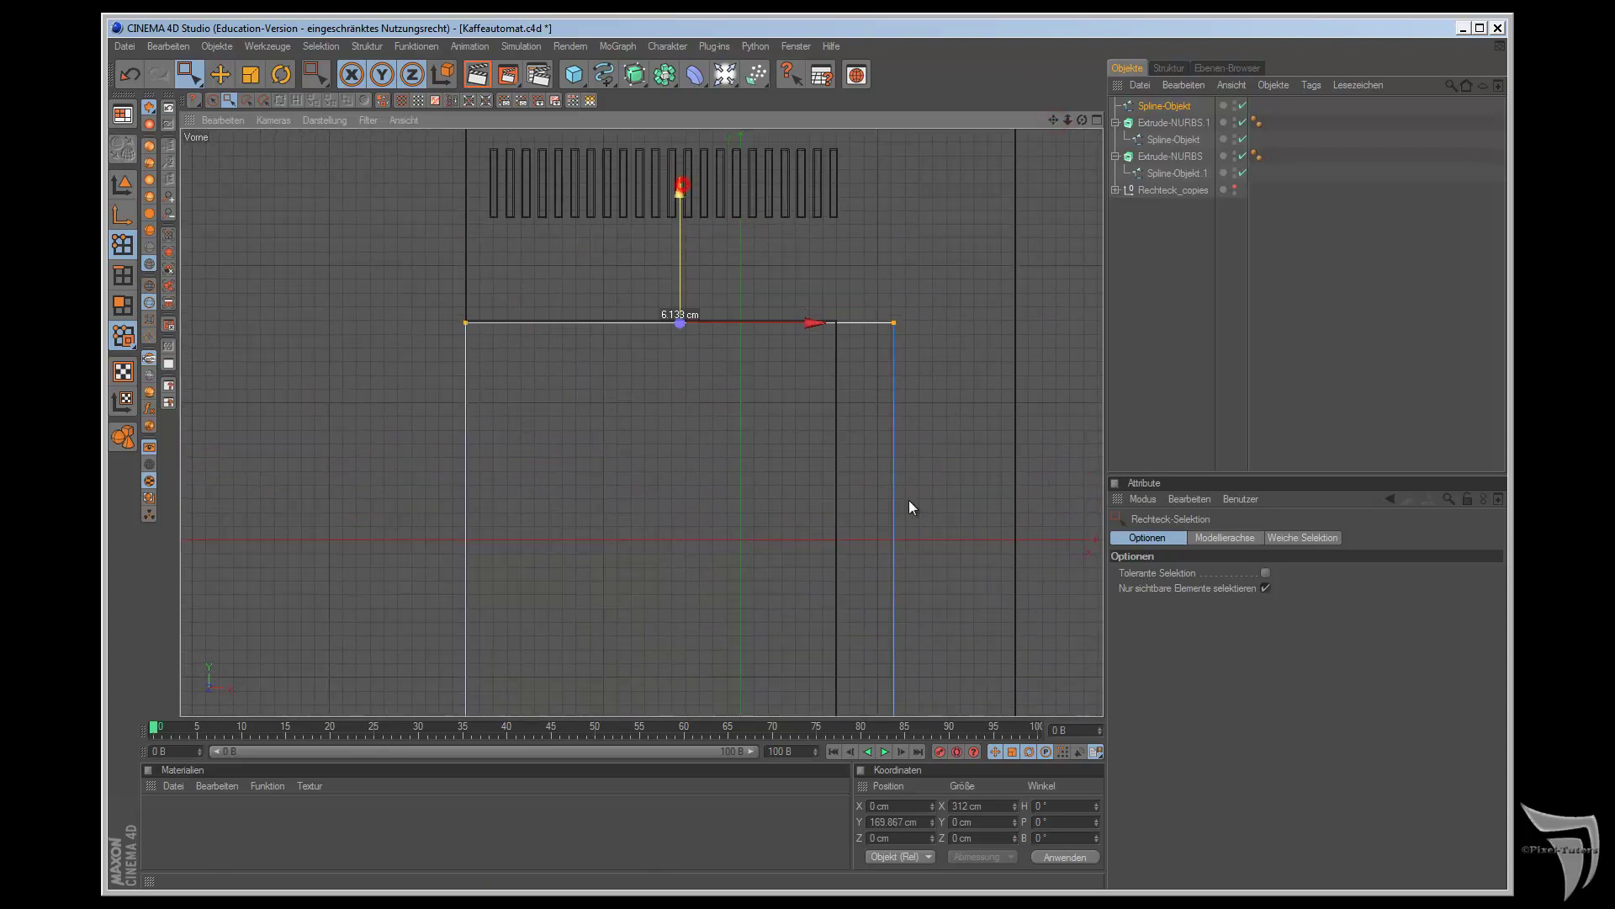
scroll(892, 341, "down", 2)
scroll(887, 345, "down", 3)
- Move the rectangle's right edge points to line up with the recess
mouse_move(1055, 122)
left_mouse_down()
mouse_move(906, 508)
mouse_move(848, 215)
left_mouse_up()
mouse_move(736, 223)
left_mouse_down()
mouse_move(800, 264)
mouse_move(828, 582)
left_mouse_up()
left_click_drag(904, 426, 907, 498)
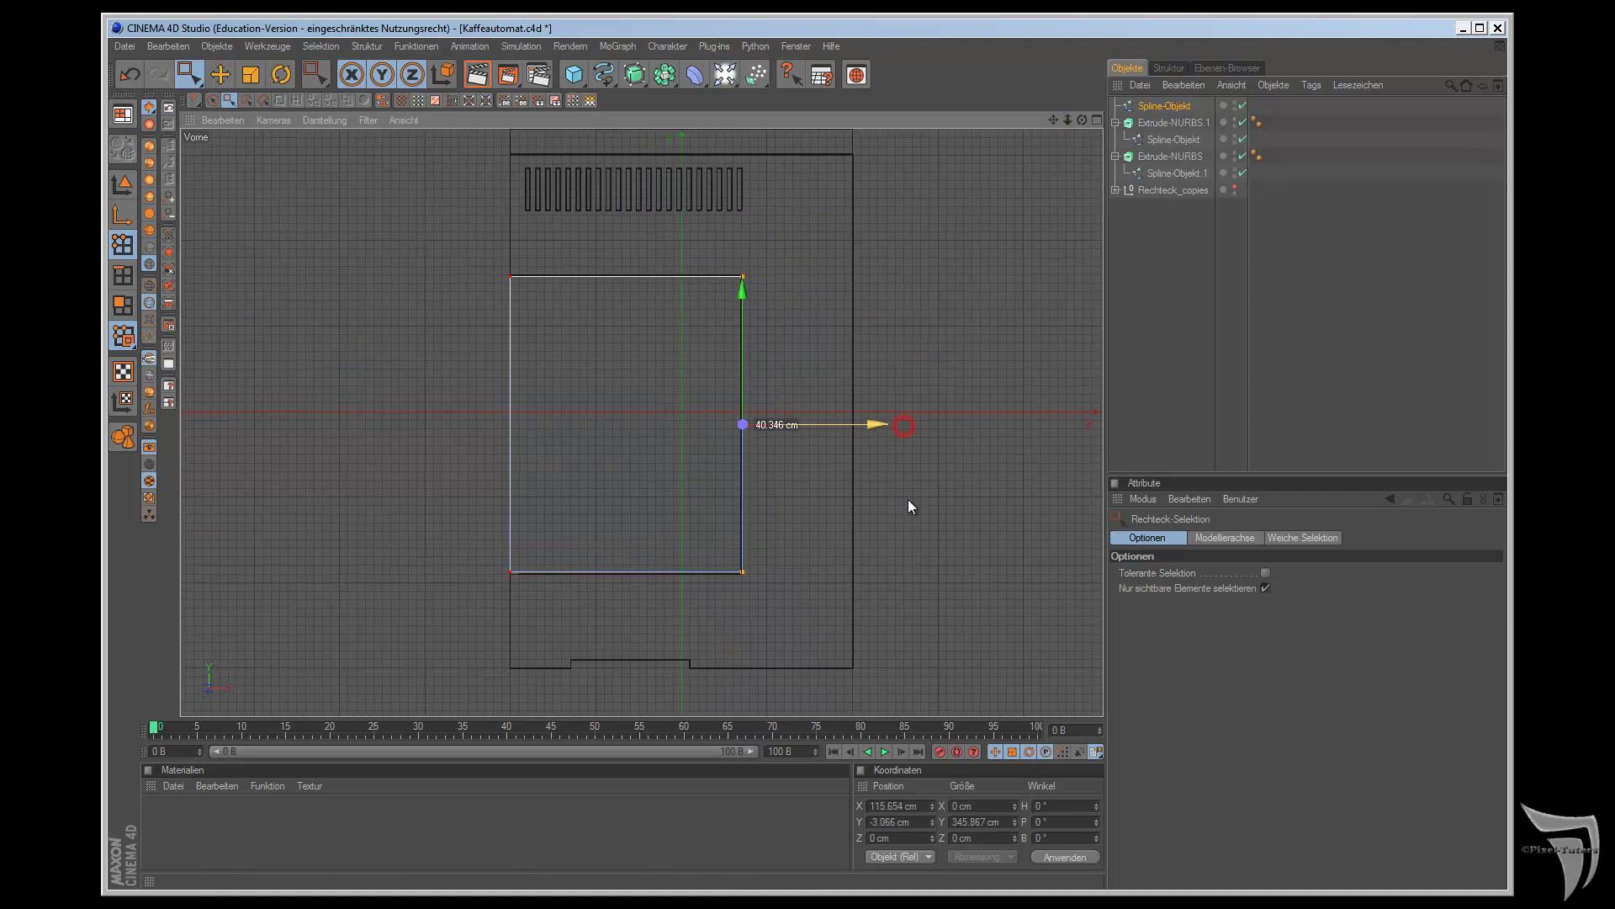
scroll(909, 405, "up", 1)
scroll(913, 391, "up", 2)
scroll(921, 383, "up", 2)
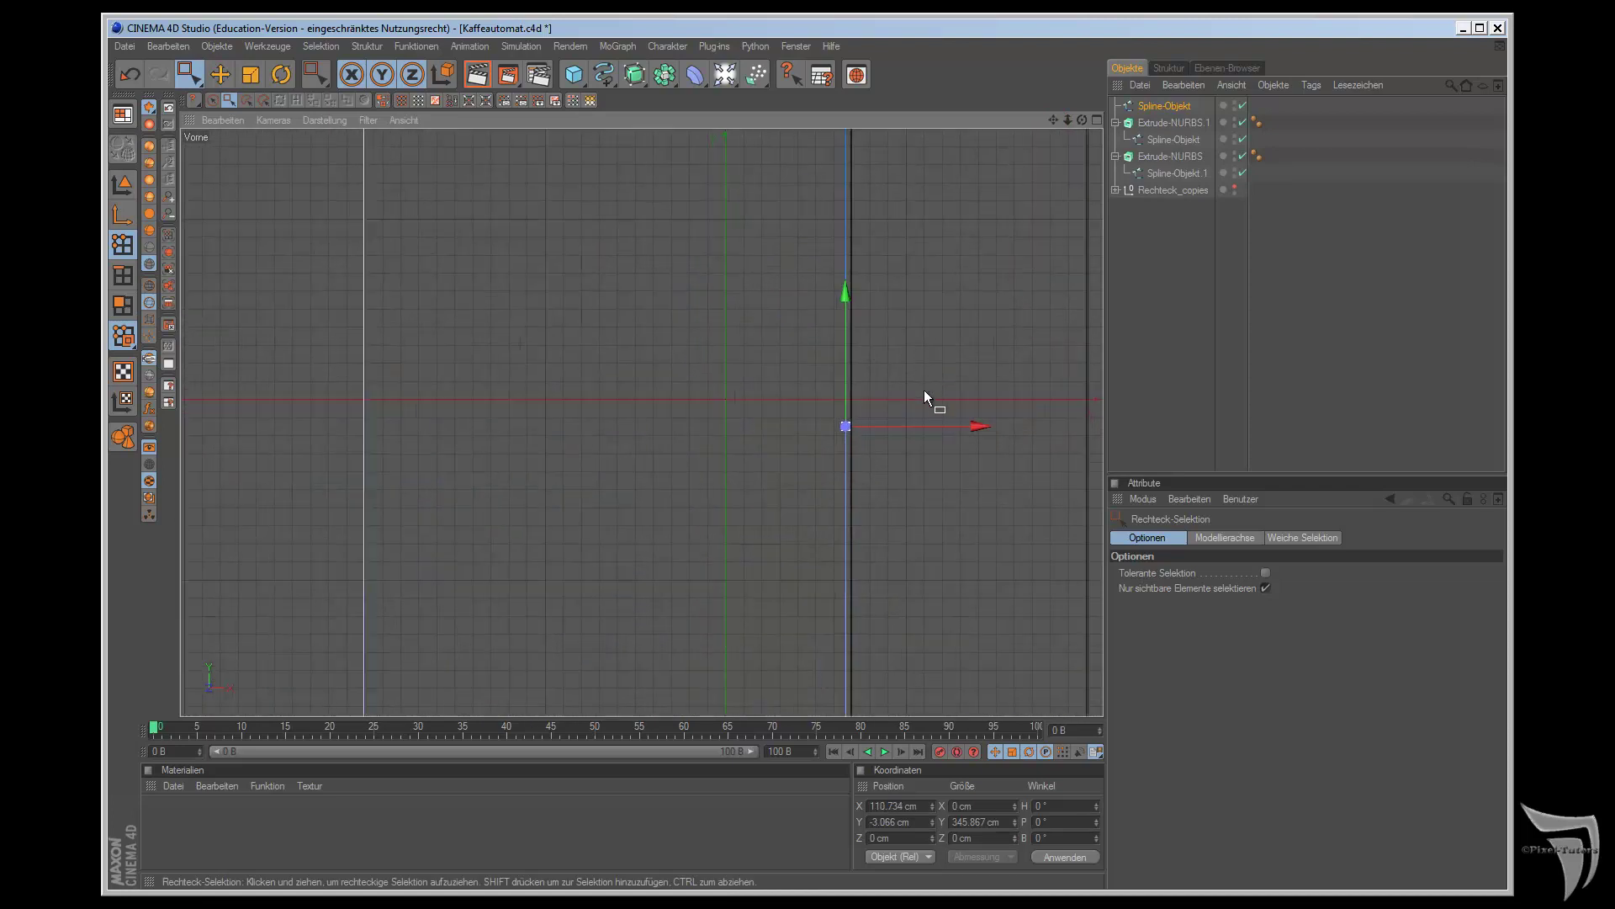
left_click_drag(968, 426, 907, 498)
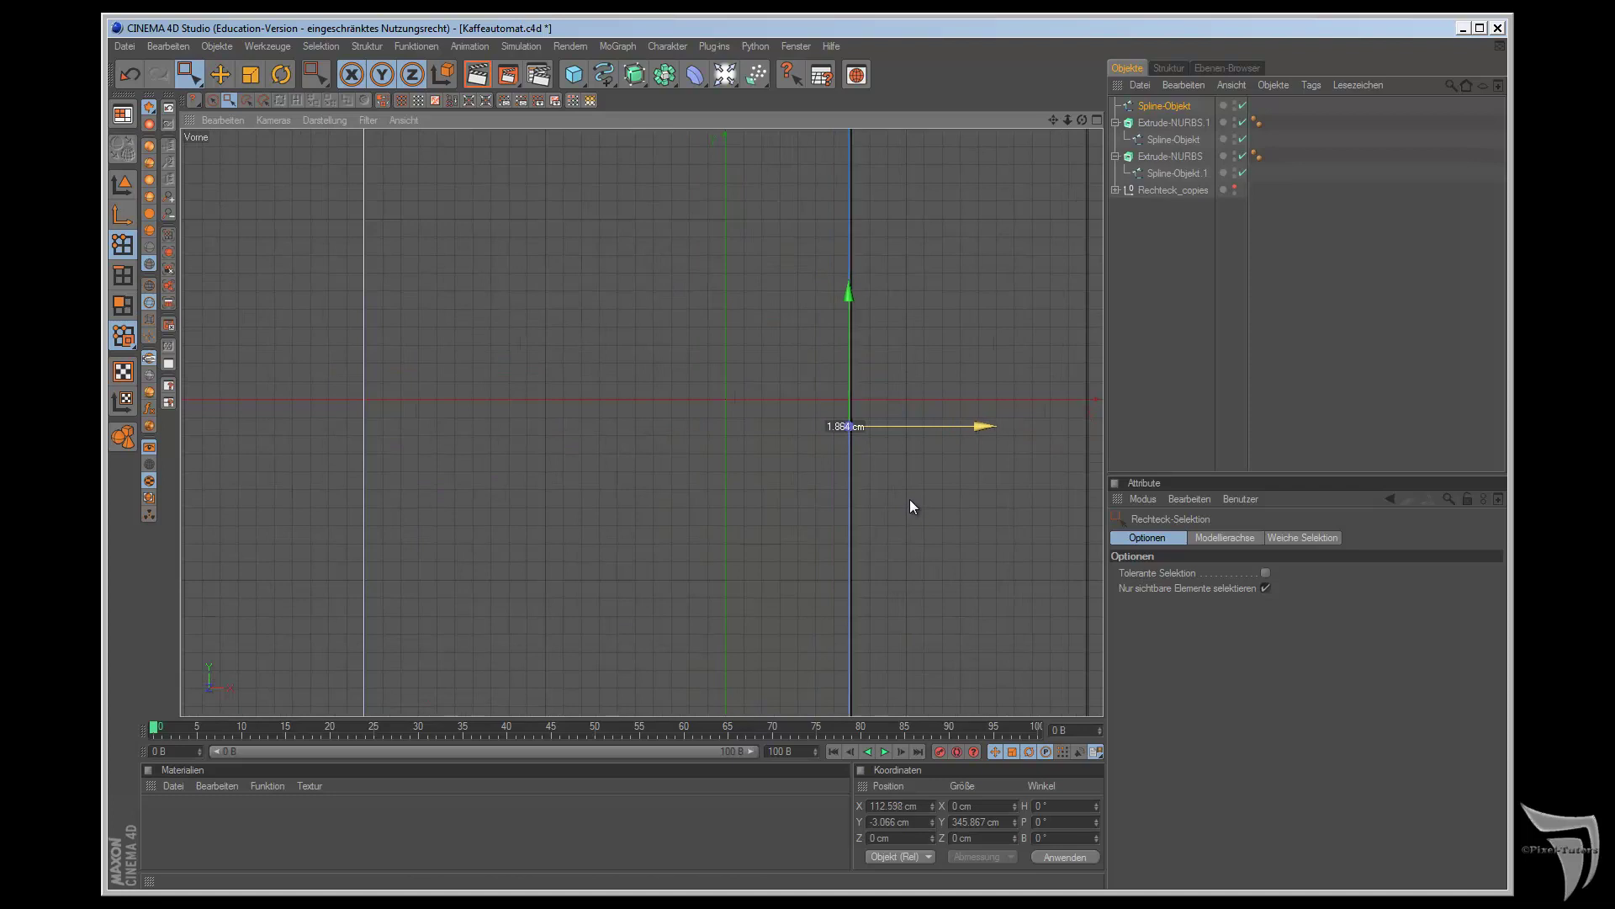
- Lower the rectangle's bottom edge points to Y -176.932 cm
scroll(967, 431, "down", 2)
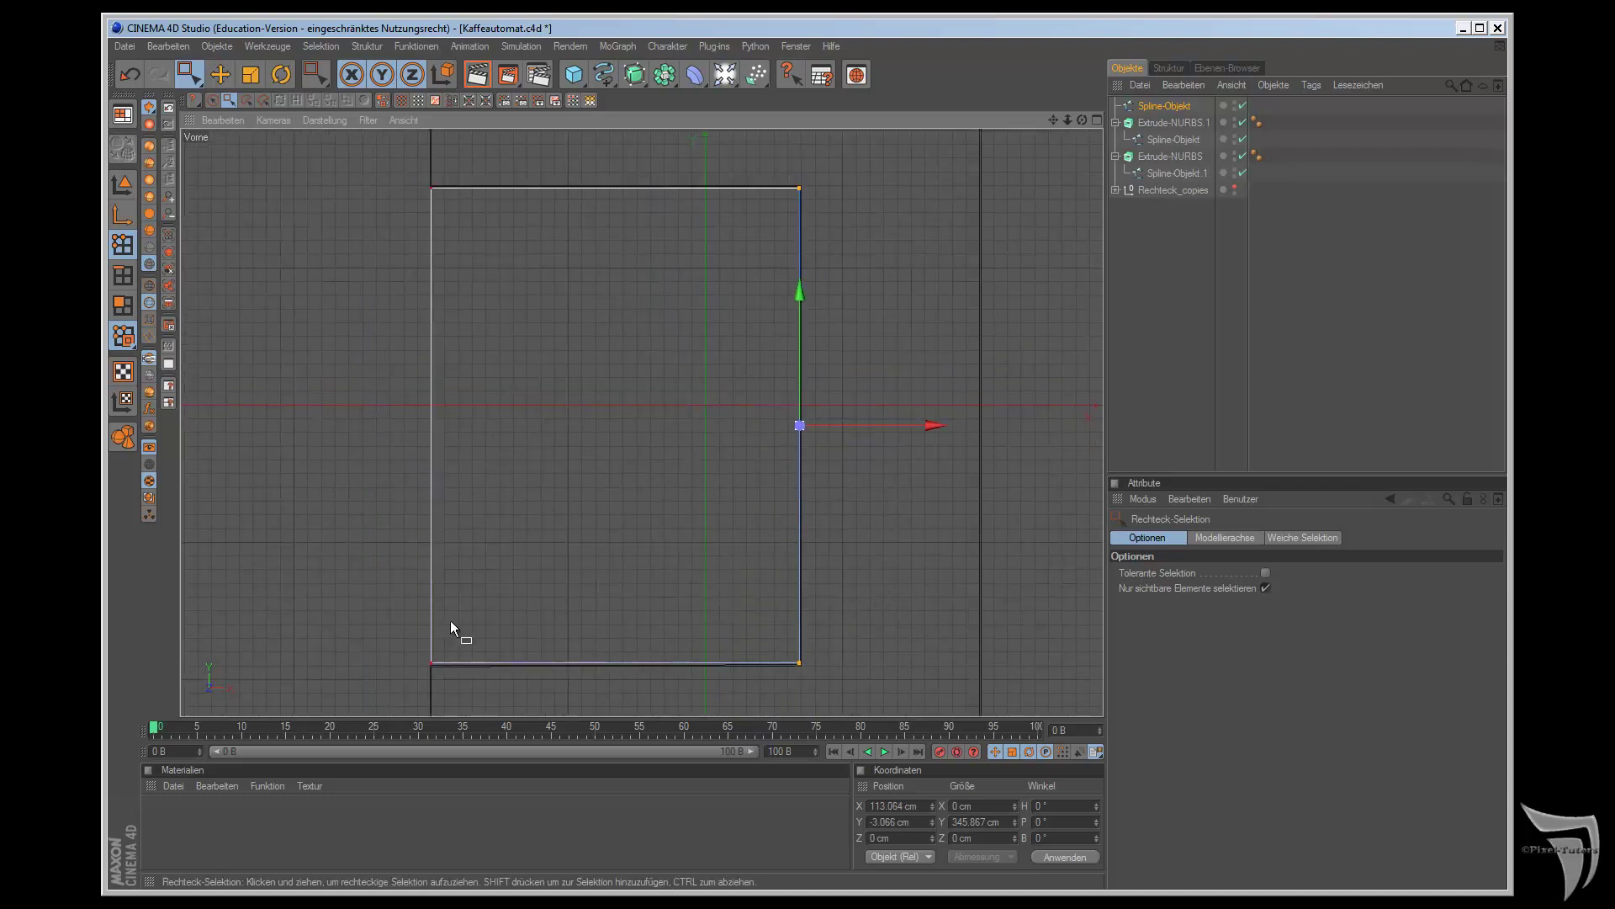
left_click_drag(396, 641, 976, 699)
scroll(995, 572, "up", 2)
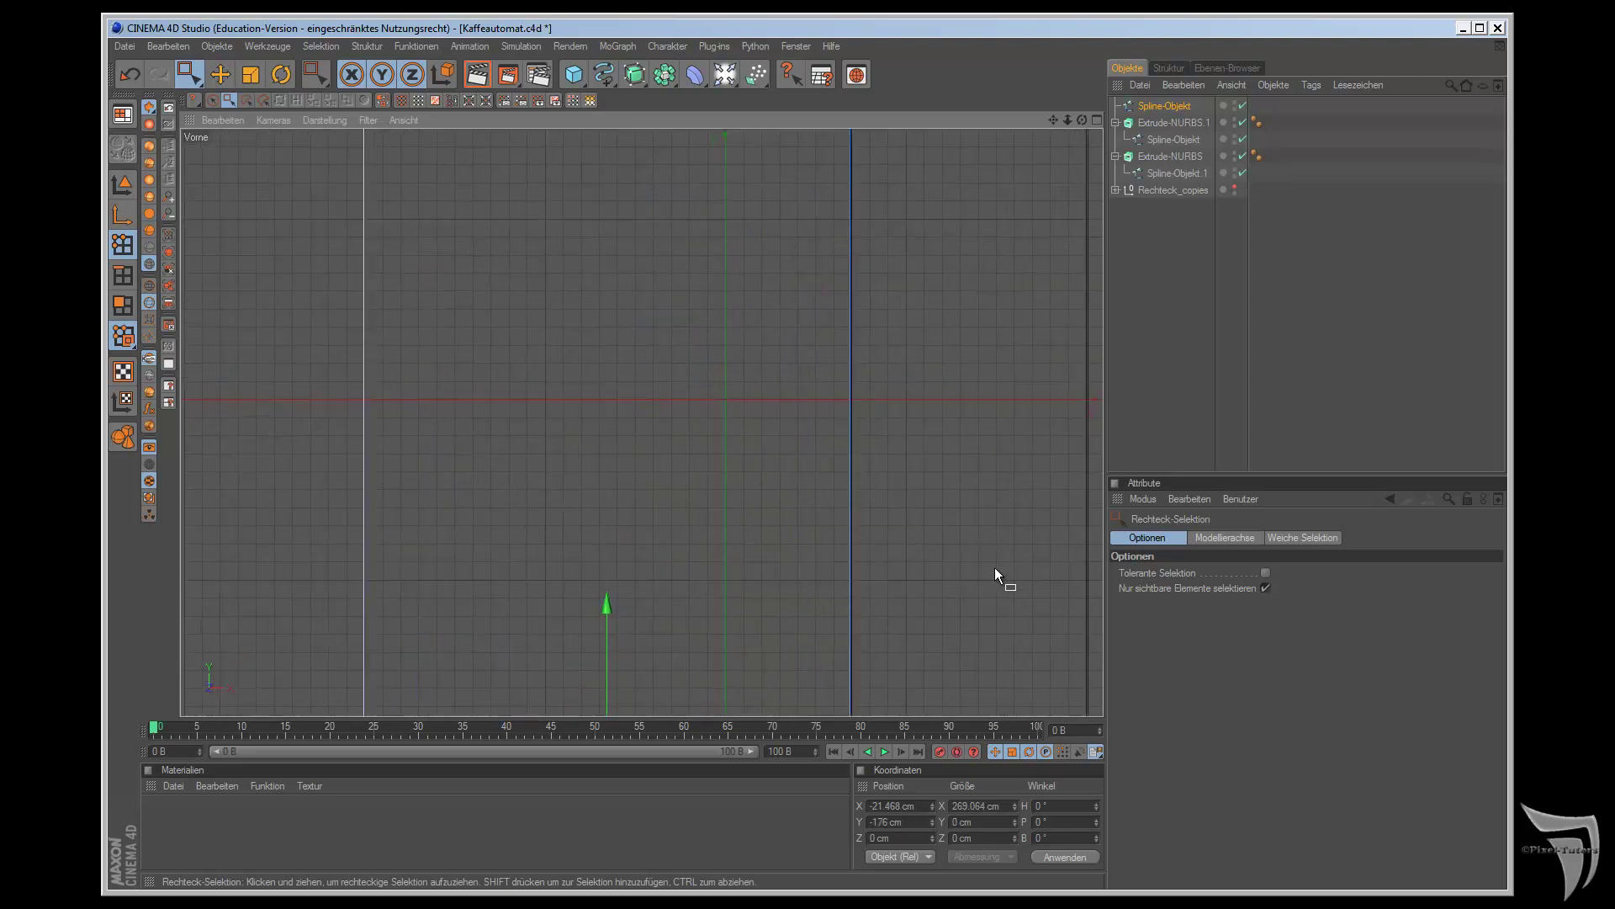
middle_click_drag(910, 492, 971, 215, "alt")
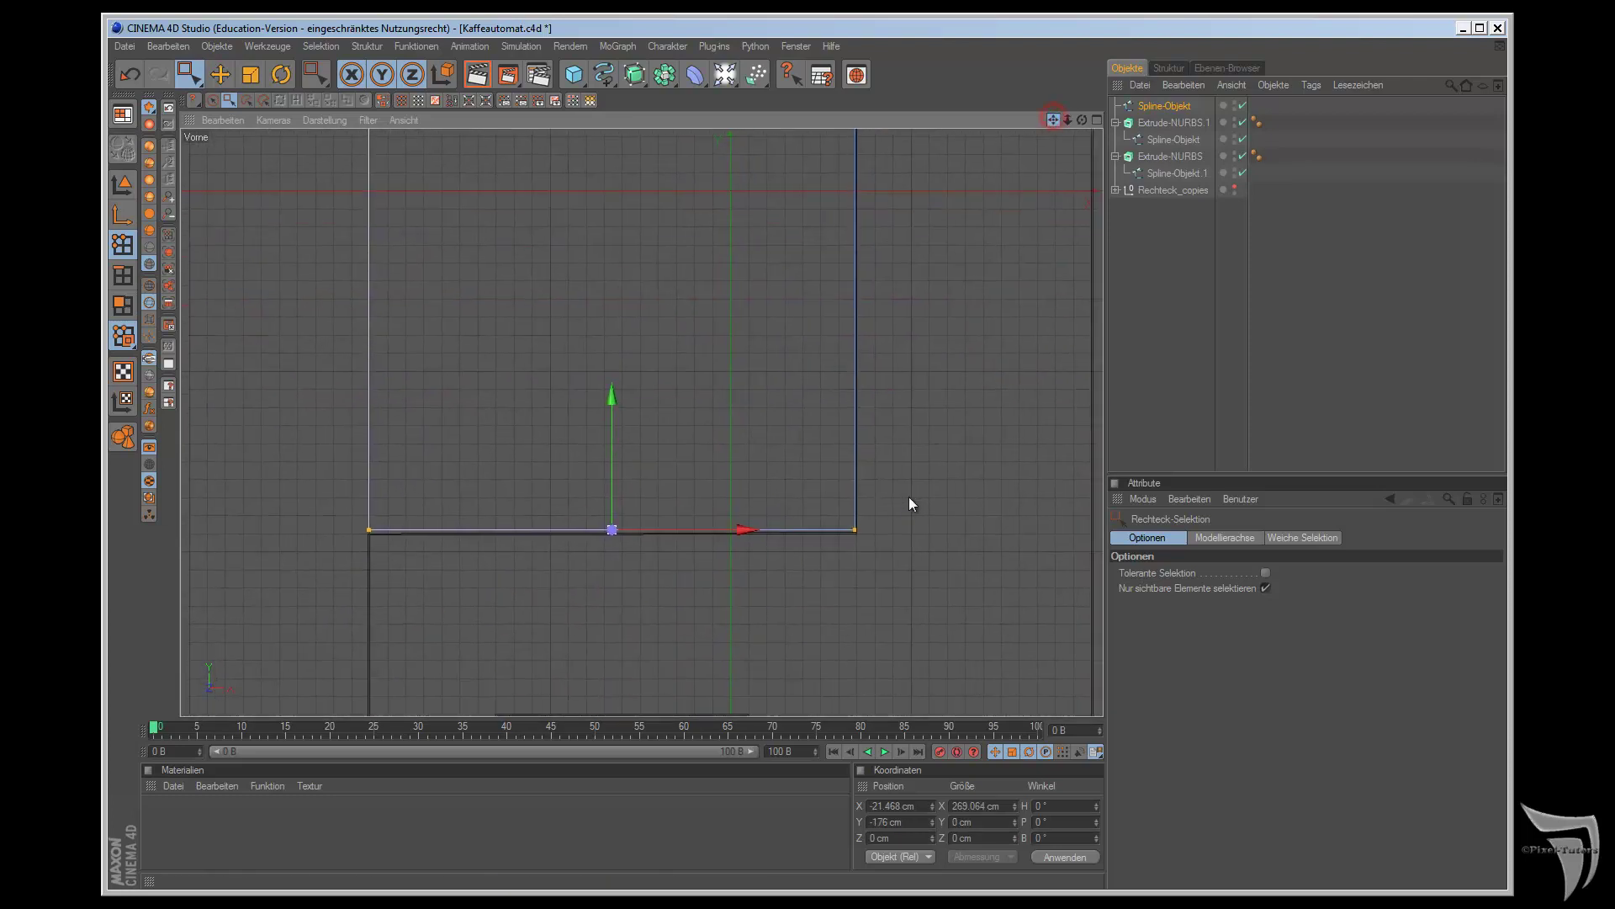
left_click_drag(609, 378, 909, 498)
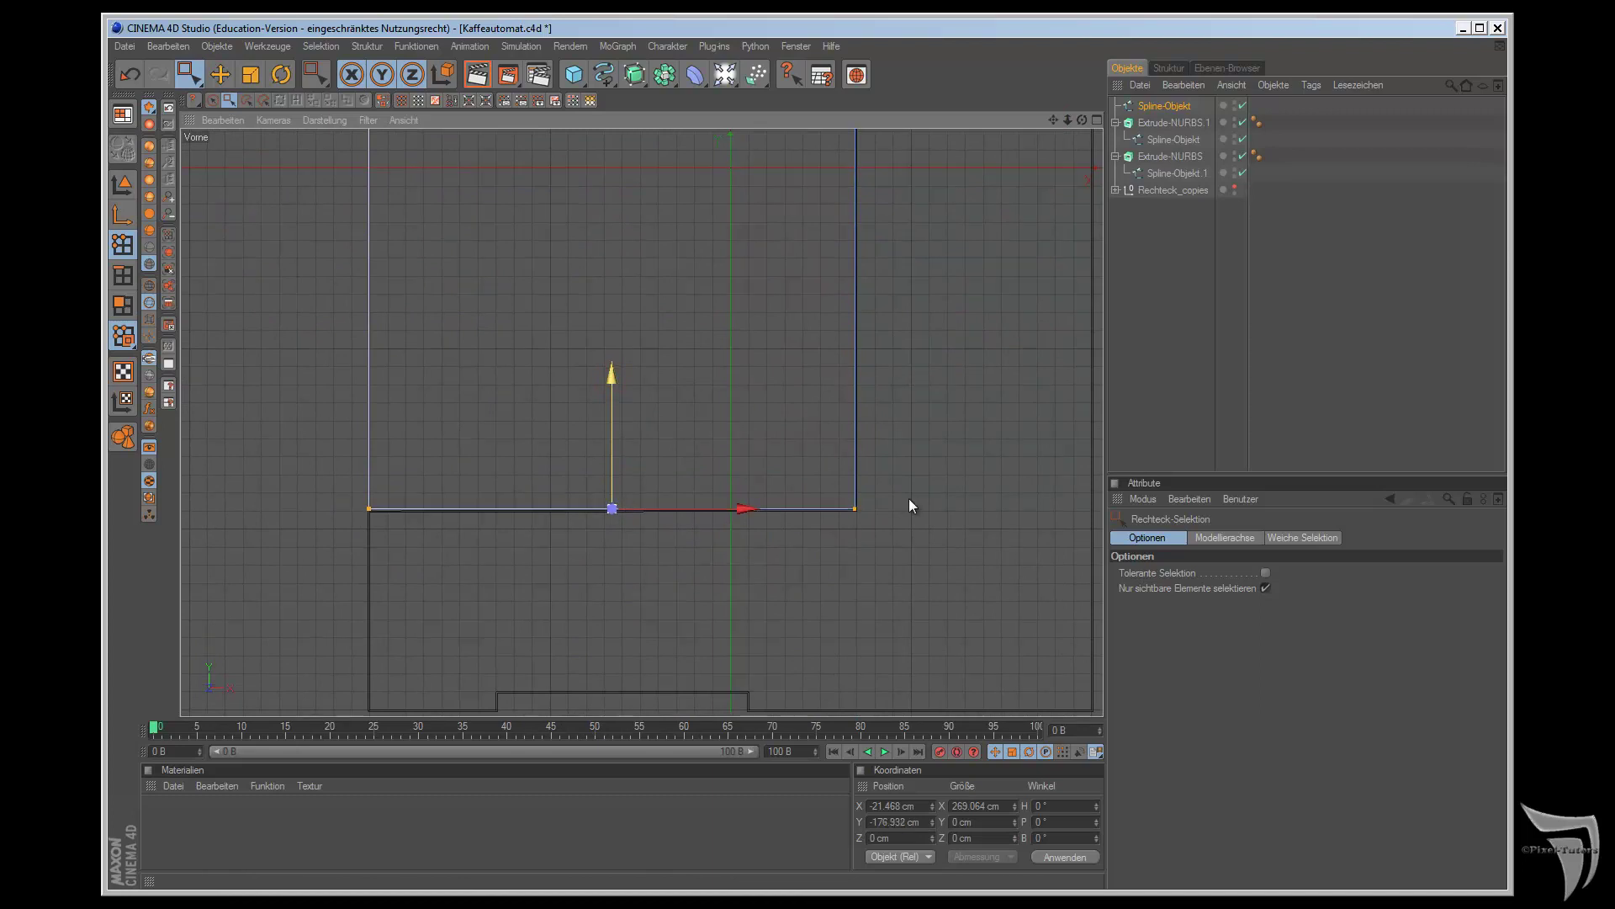
scroll(896, 444, "down", 2)
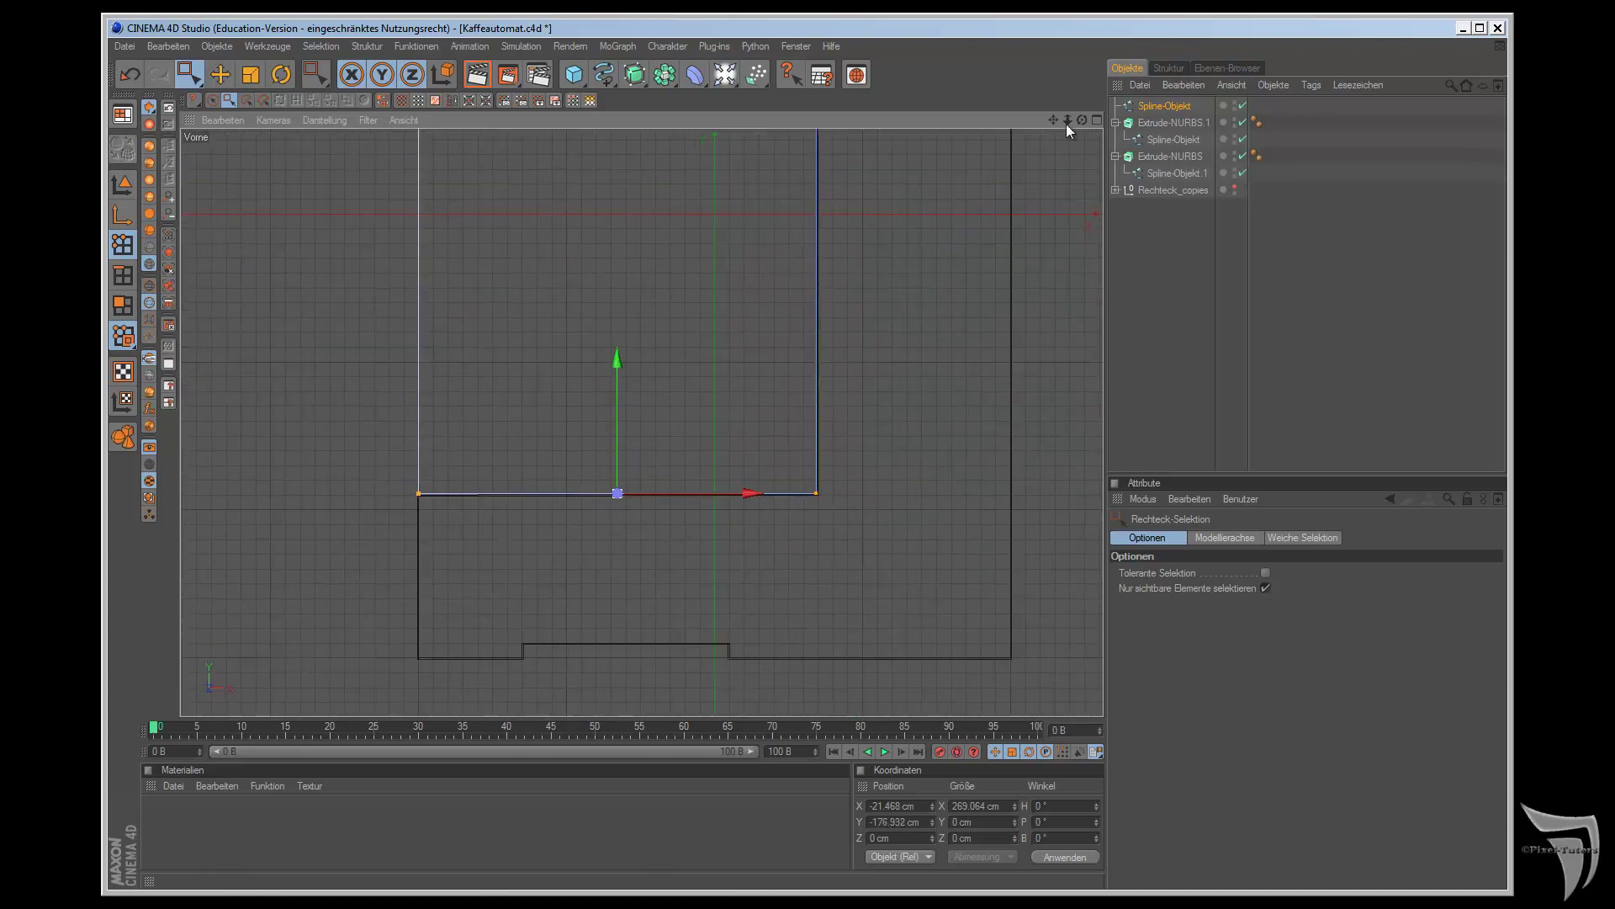
- Place the opening spline inside a new Extrude-NURBS.2 with 1 cm extrusion depth
key("F1")
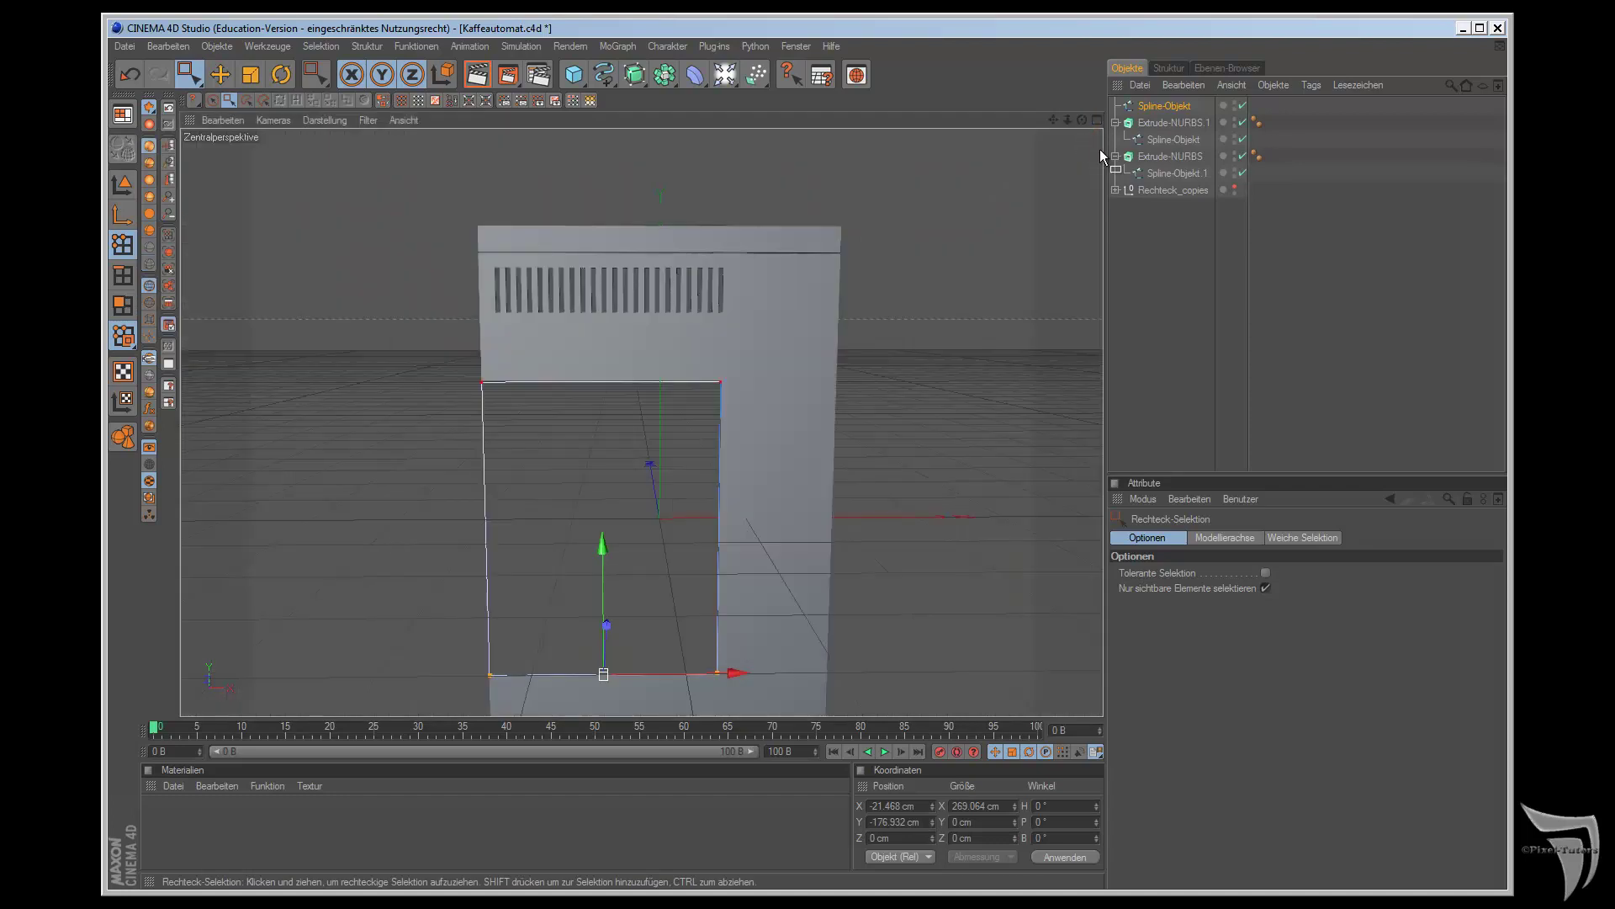
left_click(1162, 161)
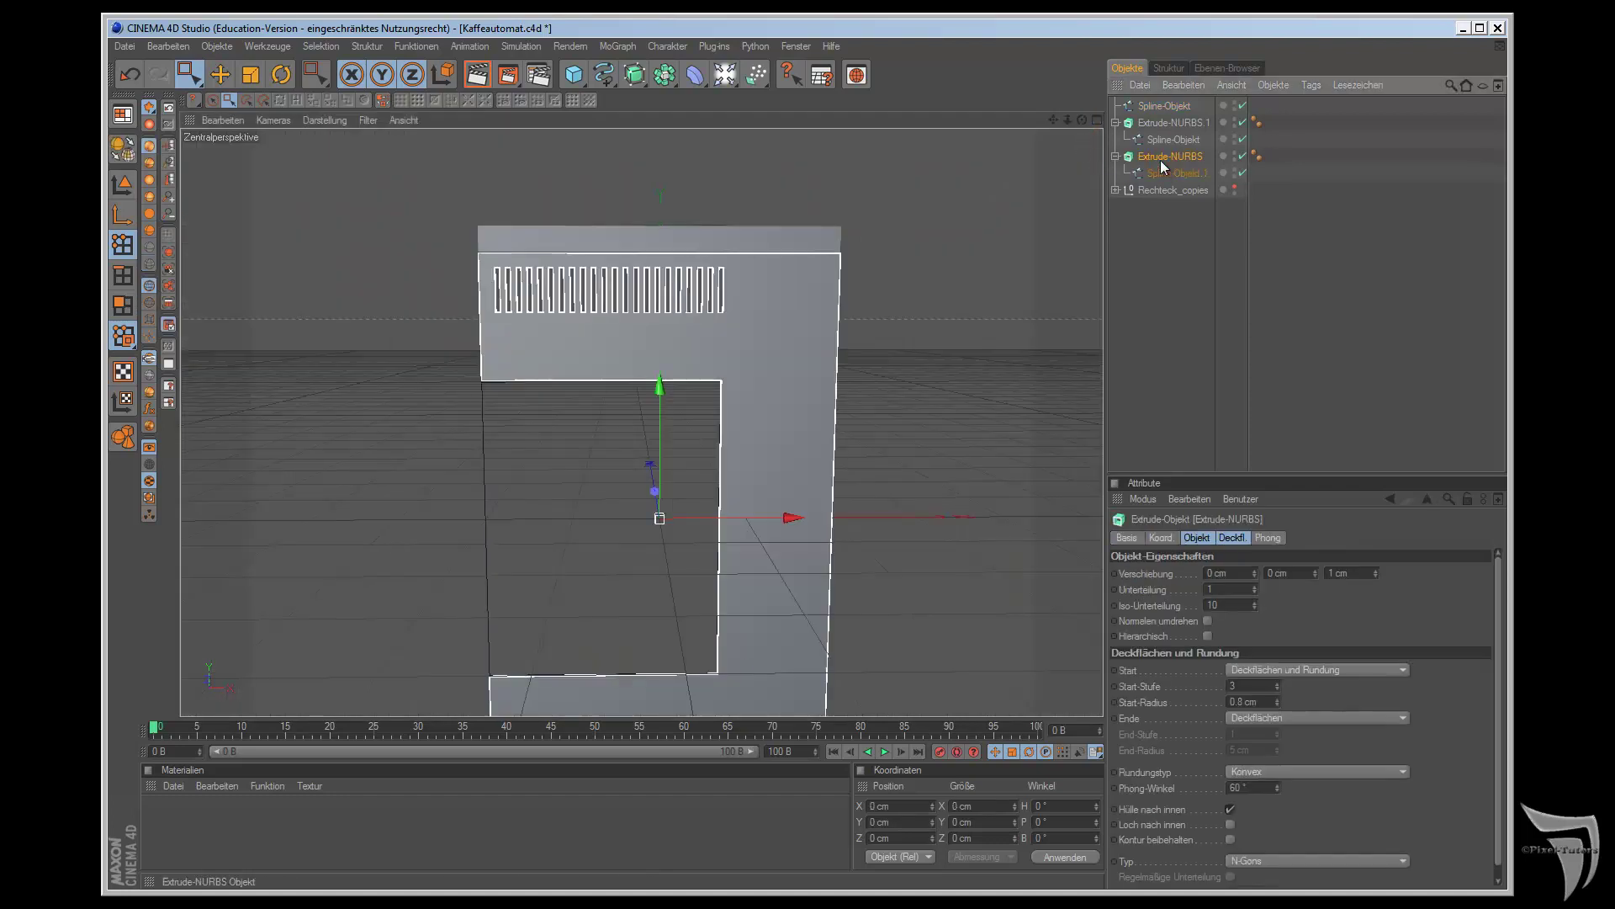
left_click(1165, 107)
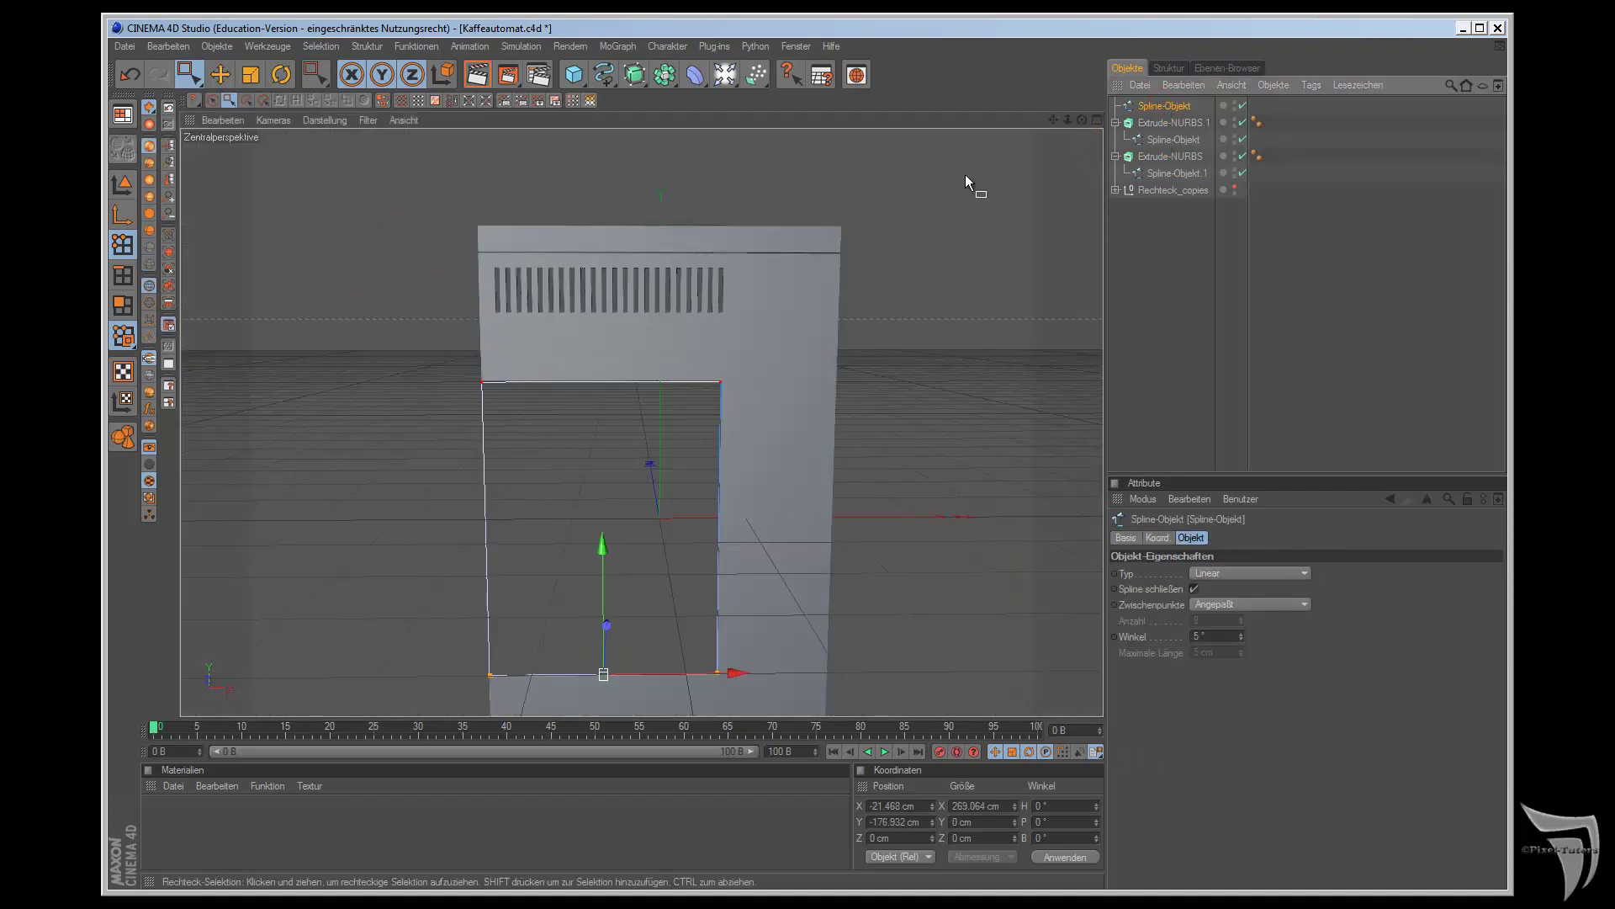
left_click_drag(637, 79, 833, 90)
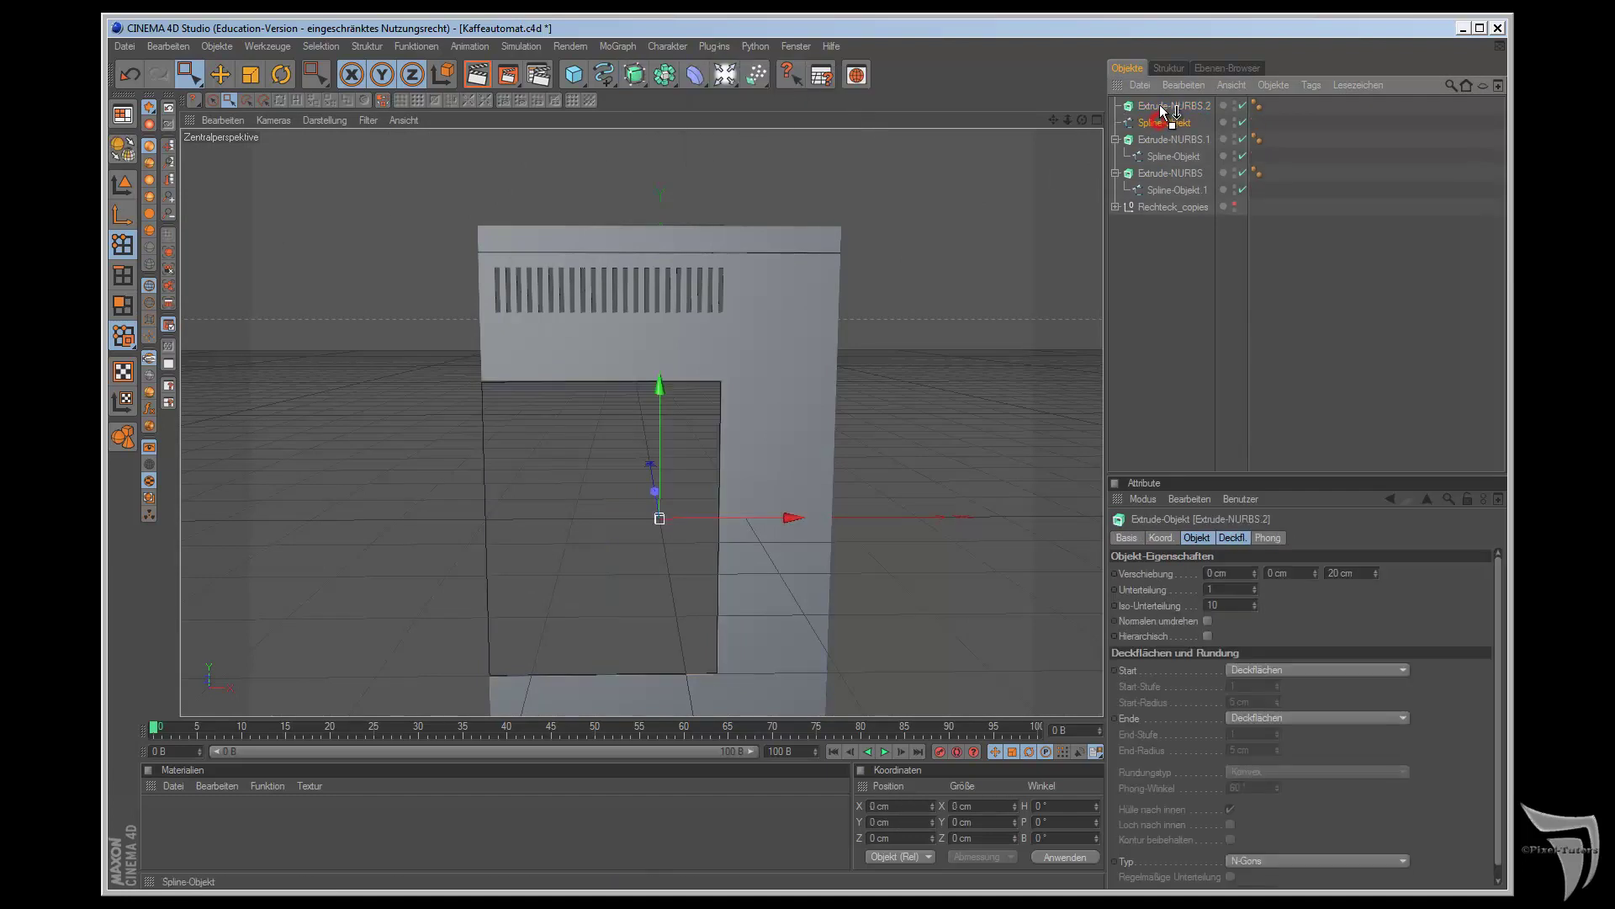
left_click_drag(1161, 107, 1161, 108)
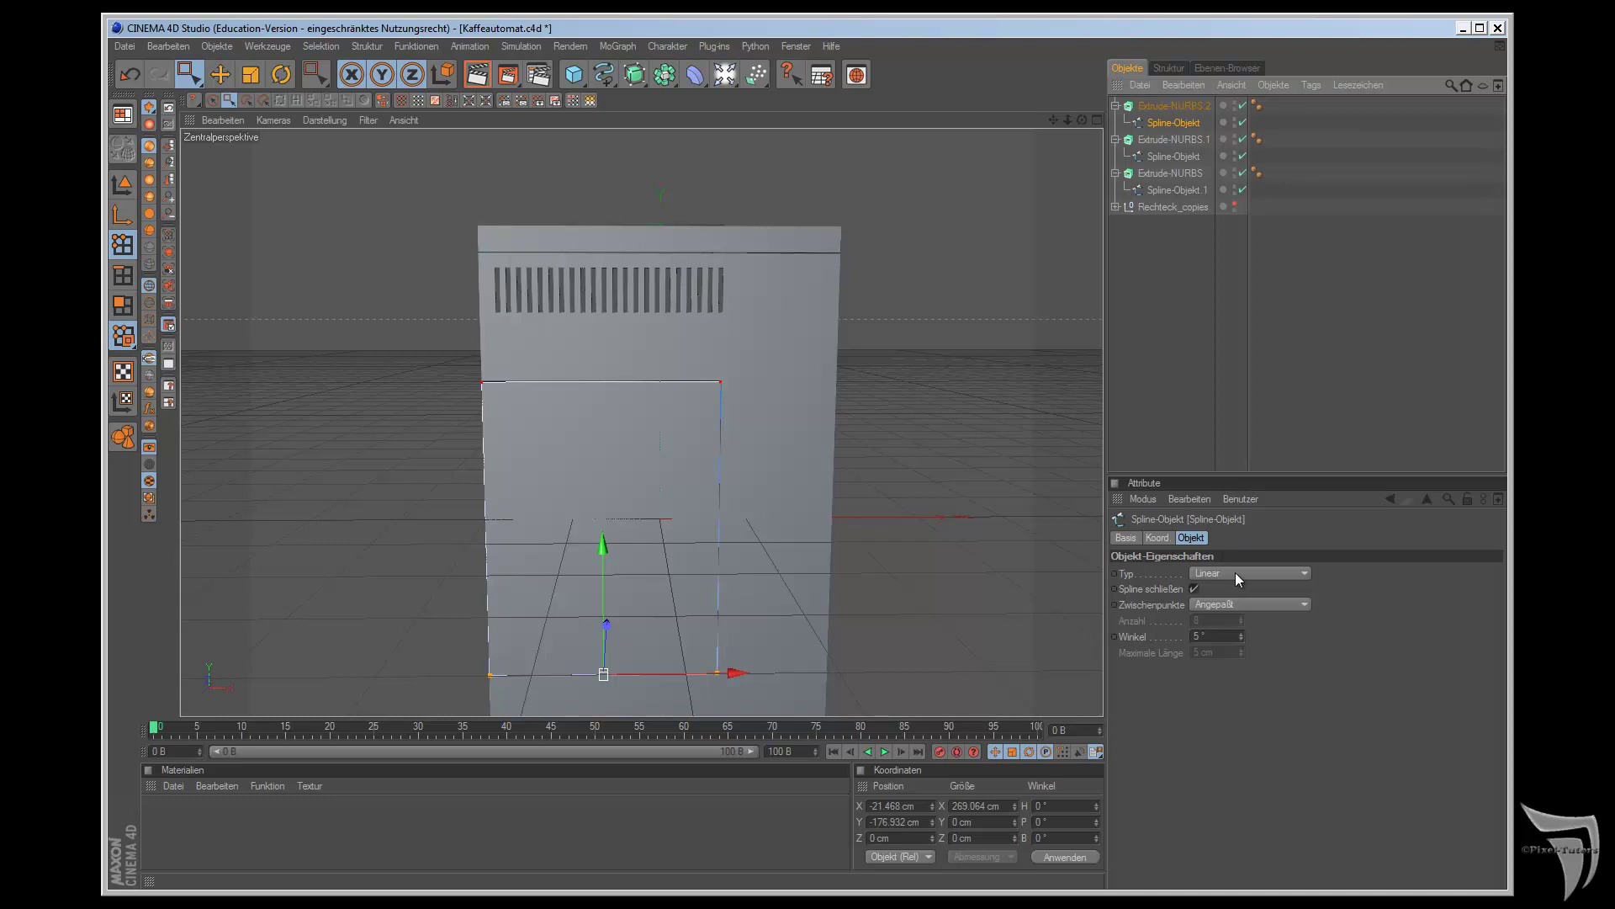
left_click(1164, 108)
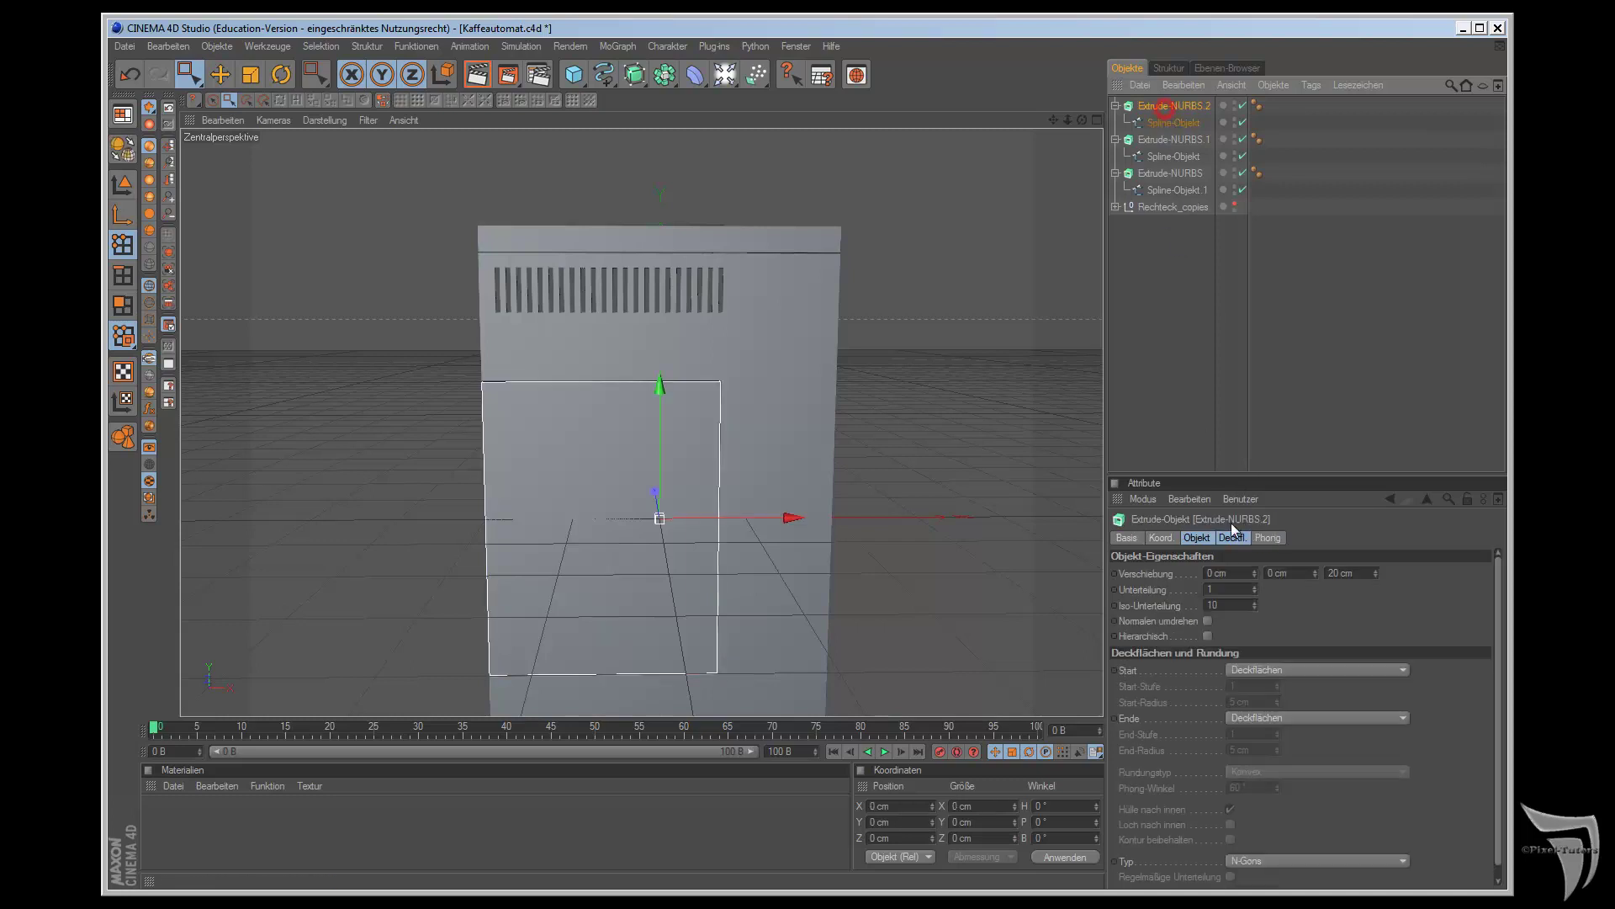
double_click(1338, 573)
type("1")
key("Return")
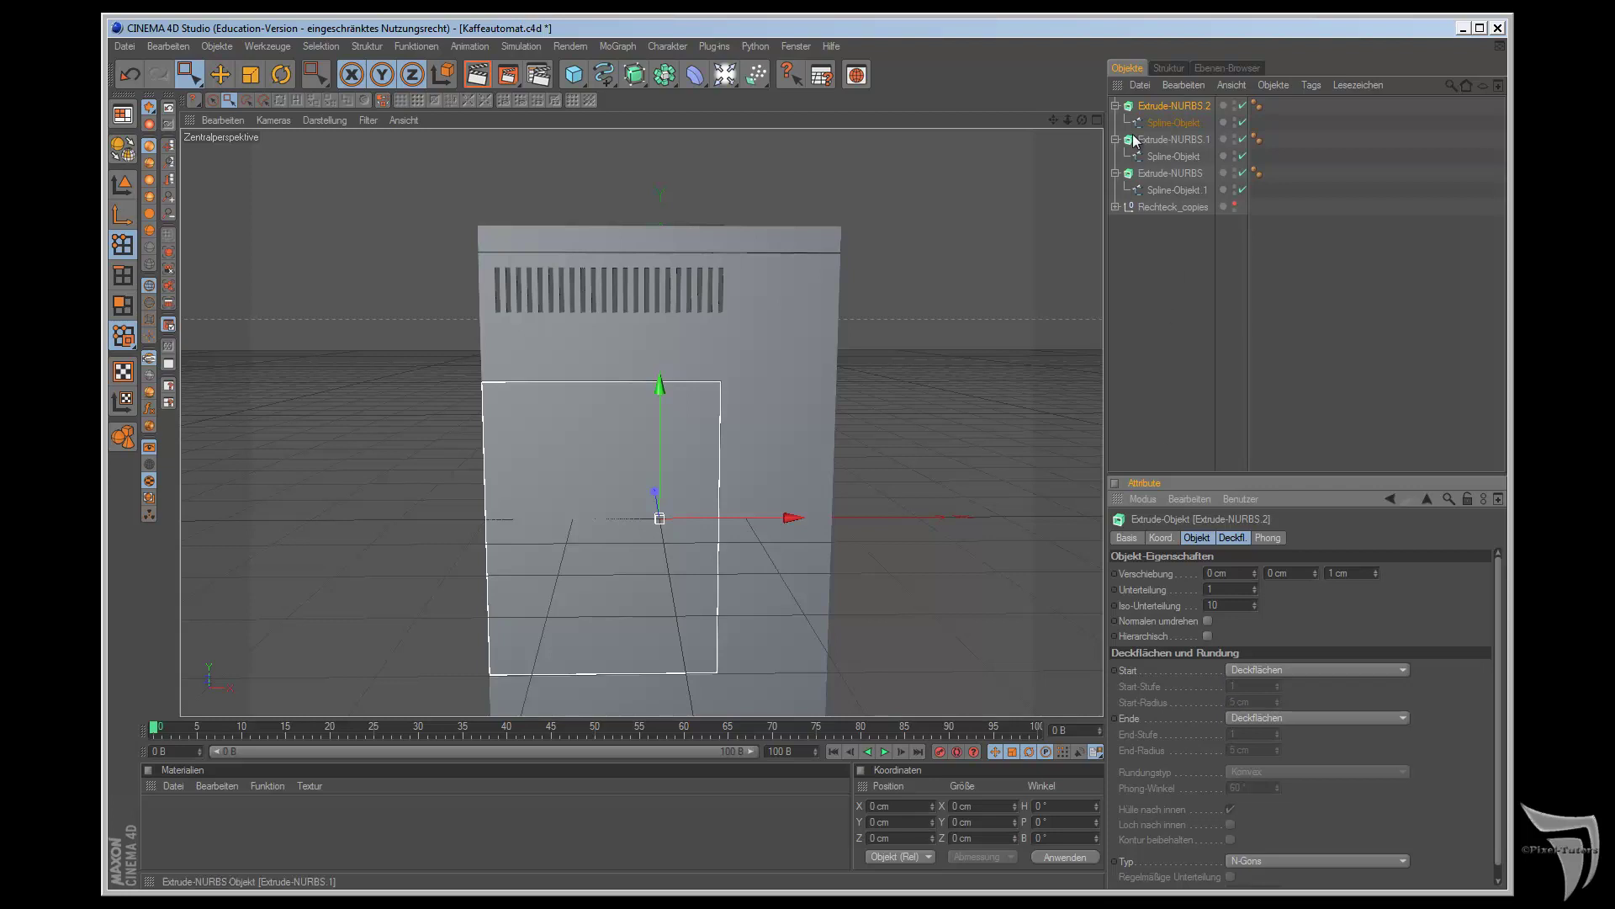
mouse_move(1082, 120)
left_mouse_down()
mouse_move(892, 505)
mouse_move(908, 507)
left_mouse_up()
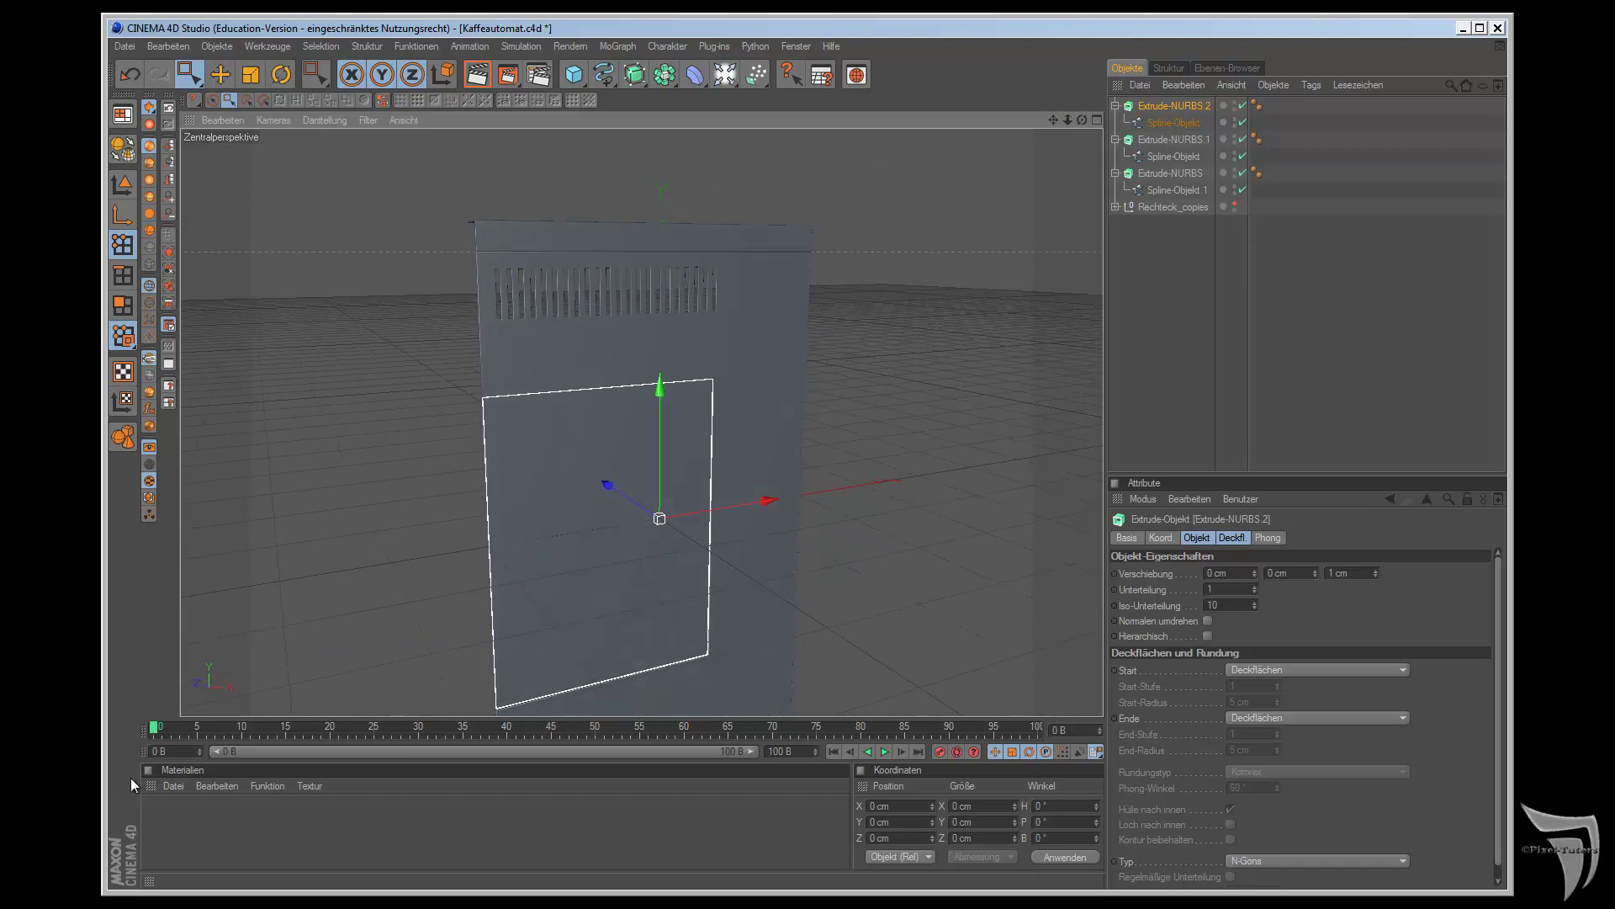
- Create a material Mat with black colour and apply it to Extrude-NURBS.2
right_click(173, 797)
left_click(209, 588)
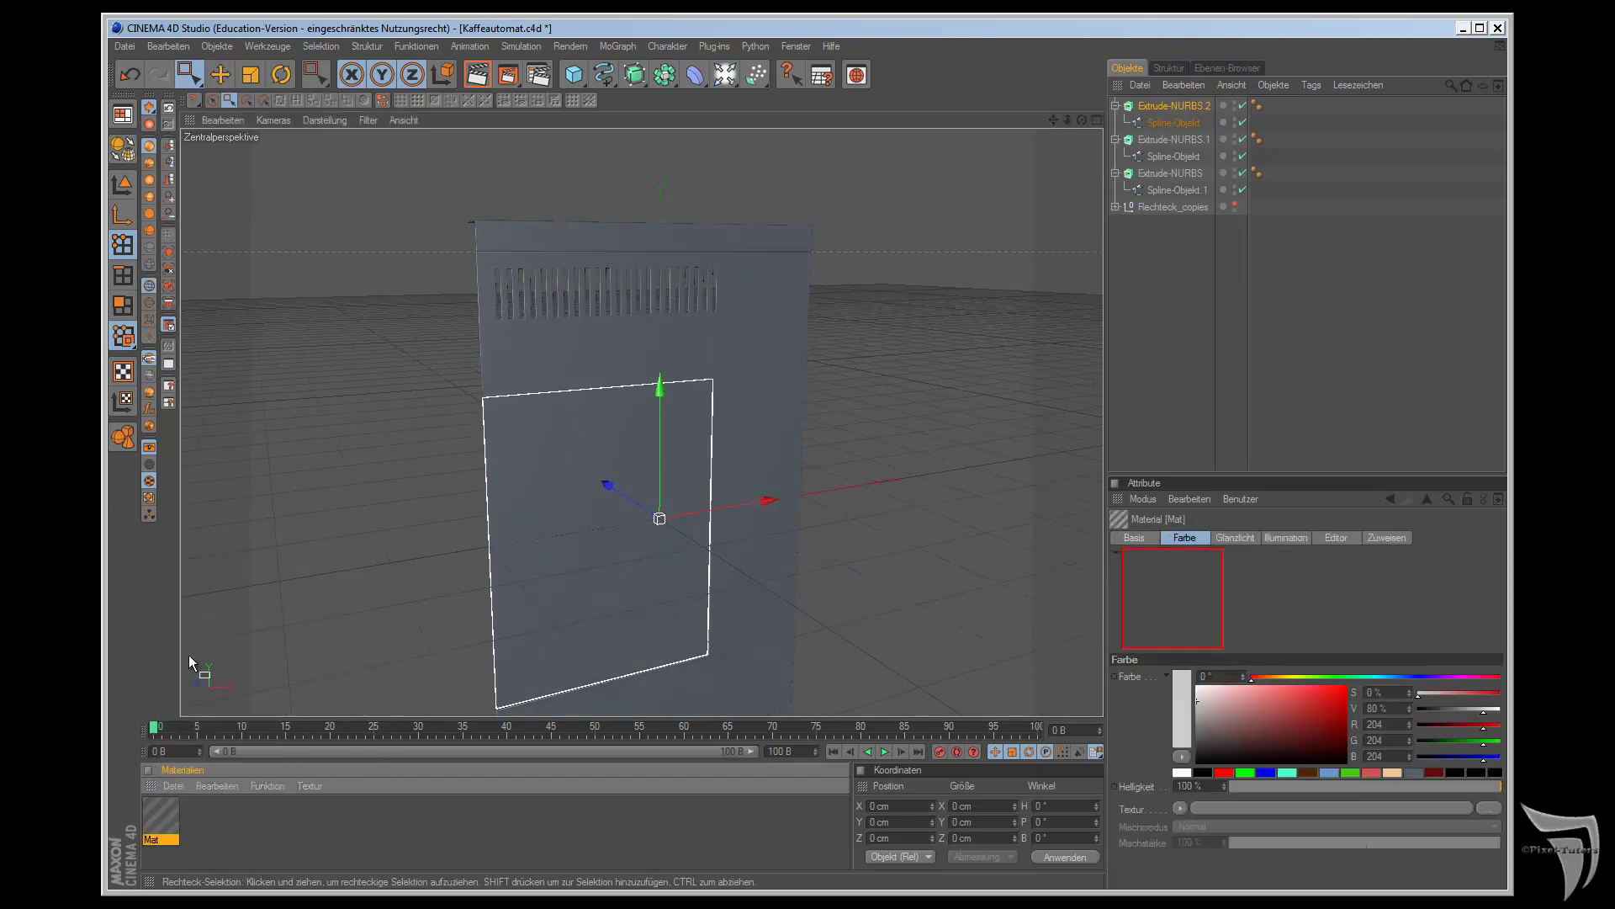
double_click(169, 816)
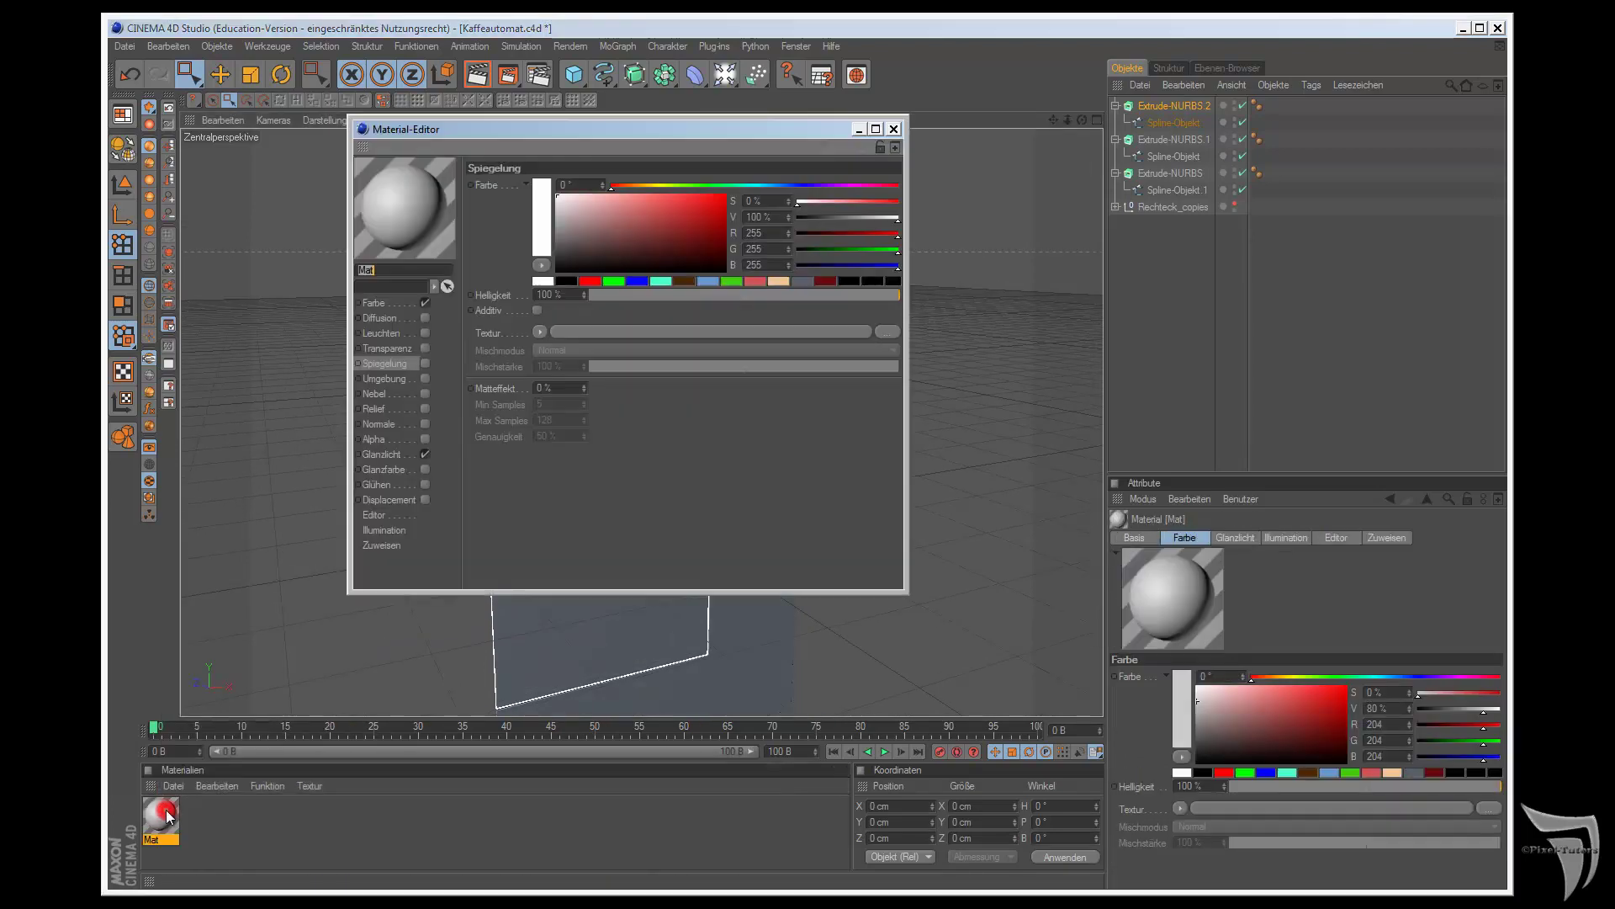
left_click(374, 303)
left_click(563, 281)
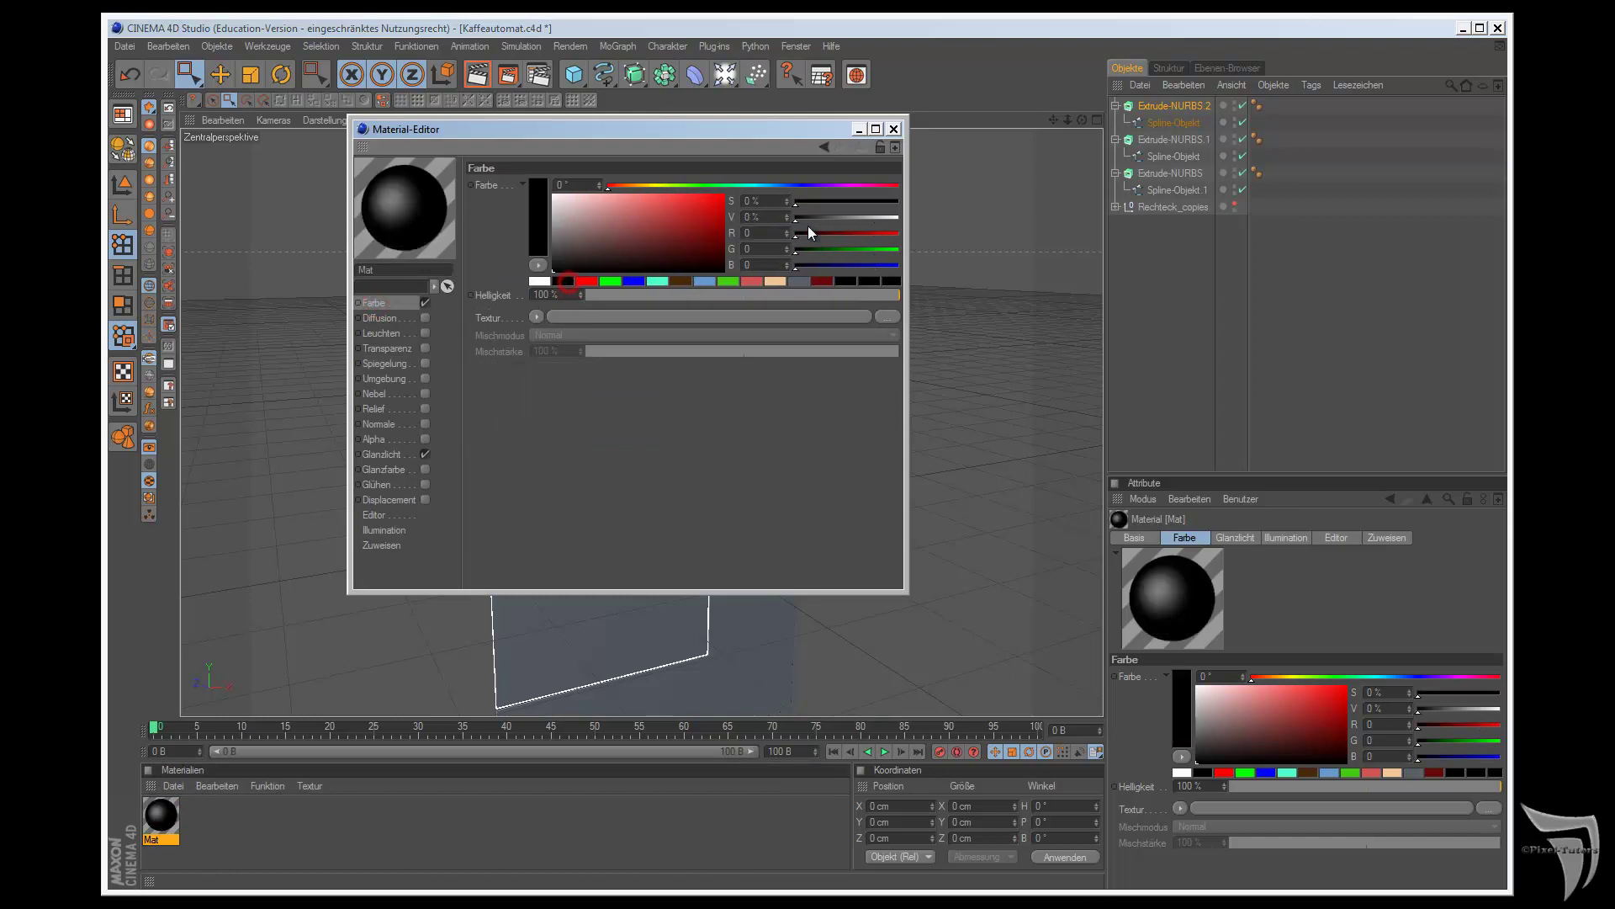
left_click(894, 129)
left_click_drag(162, 818, 1161, 112)
left_click(1383, 322)
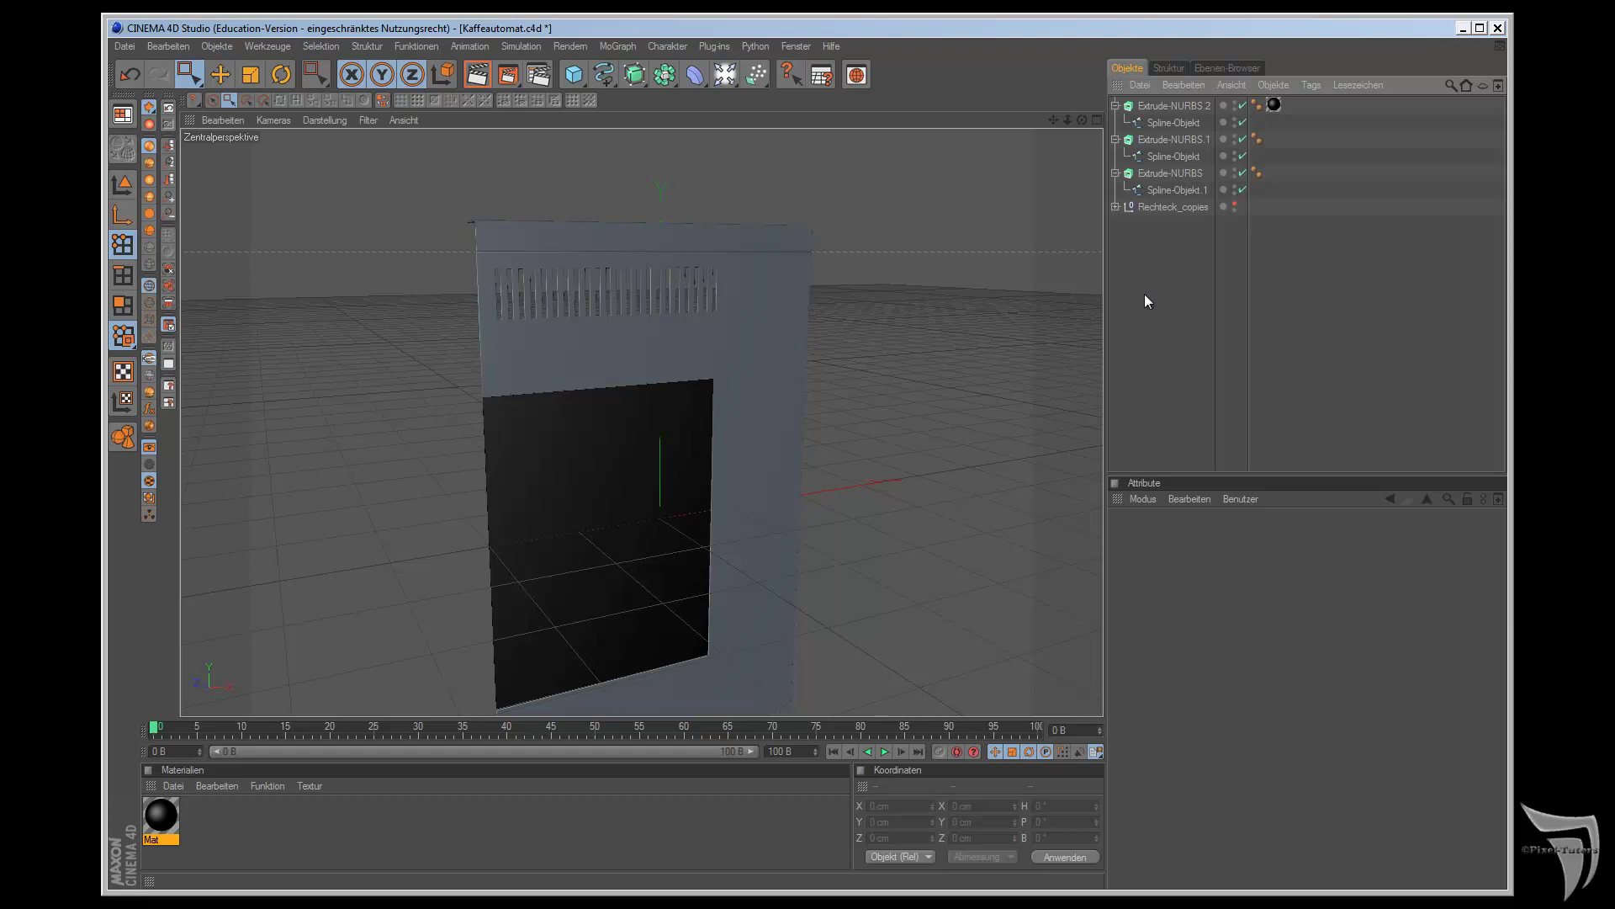
left_click(791, 48)
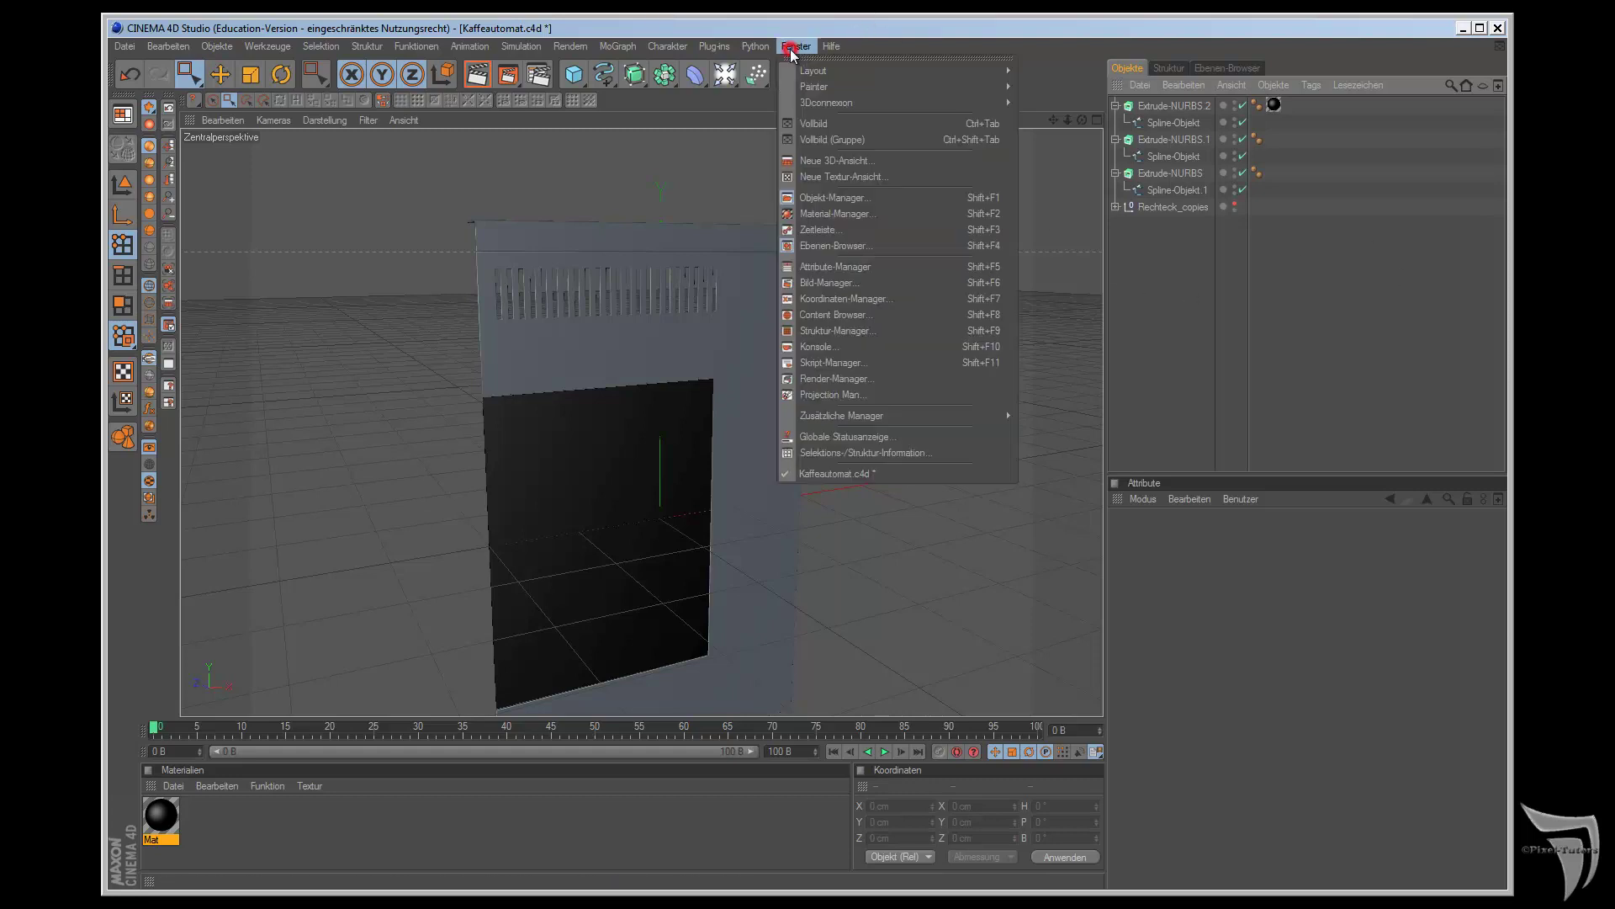
left_click(868, 282)
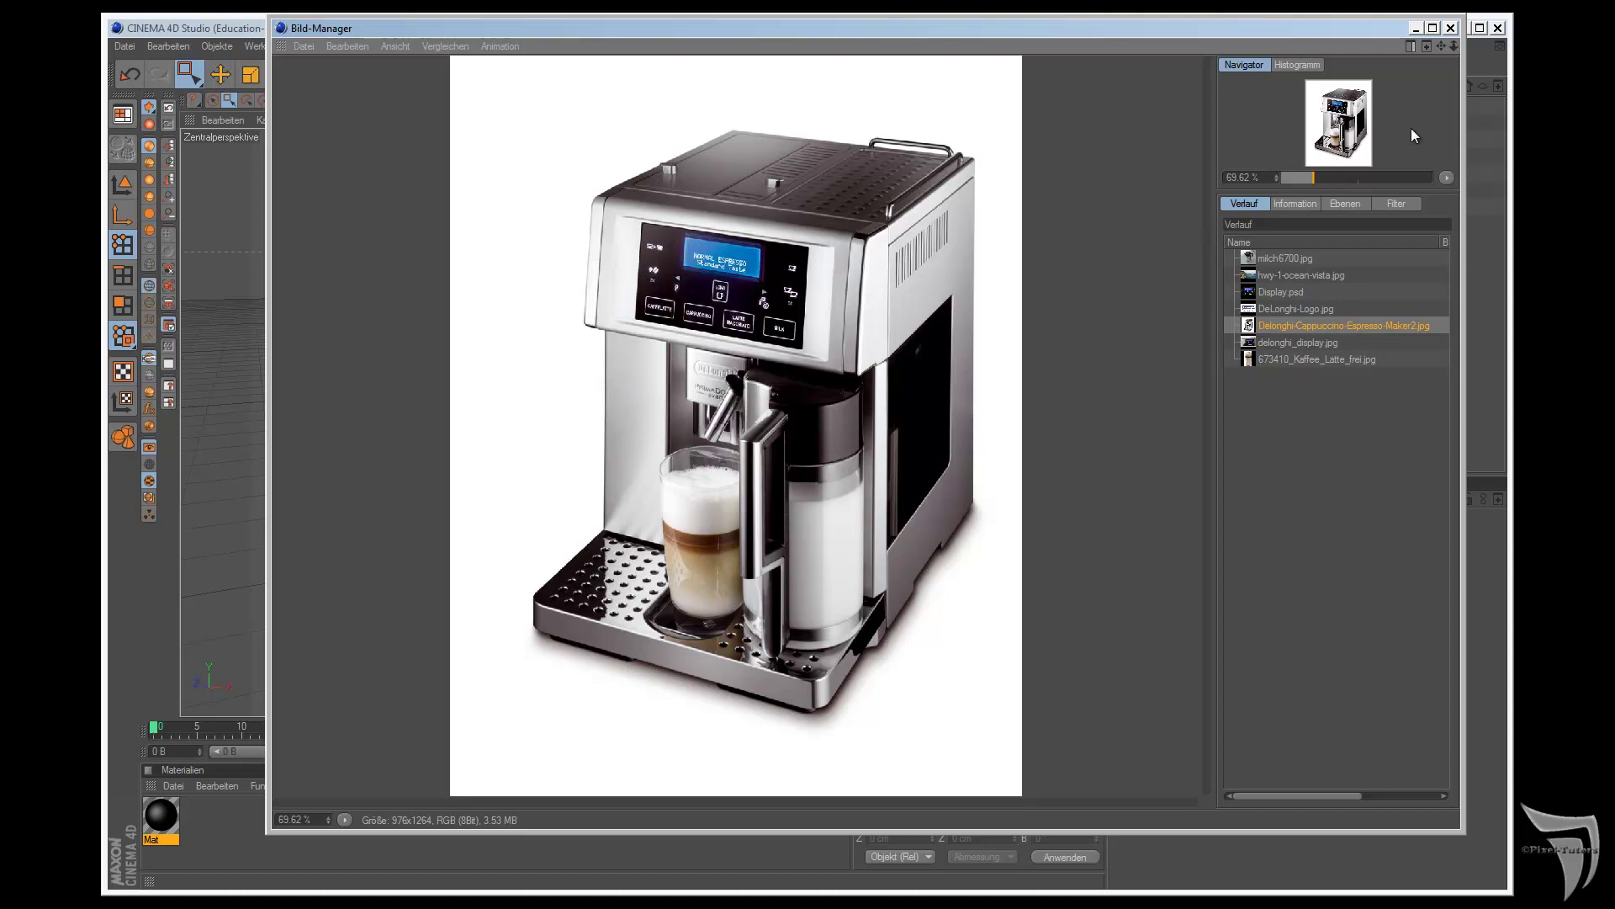
left_click(1450, 27)
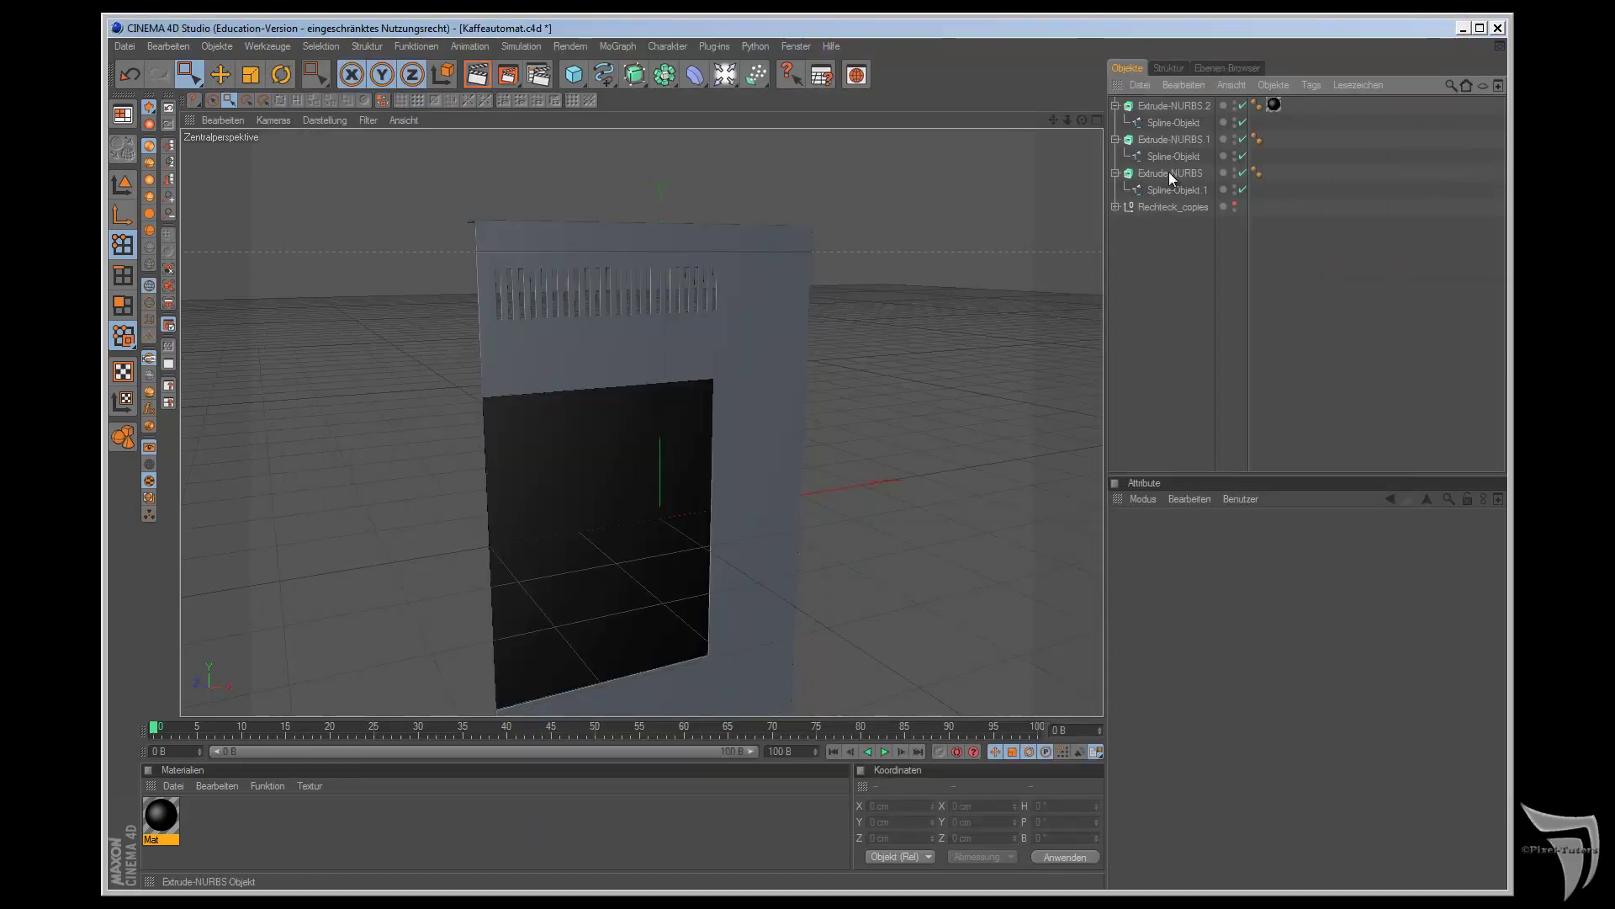
- Rename Extrude-NURBS.1, the top trim piece, to Winkel
left_click(1117, 106)
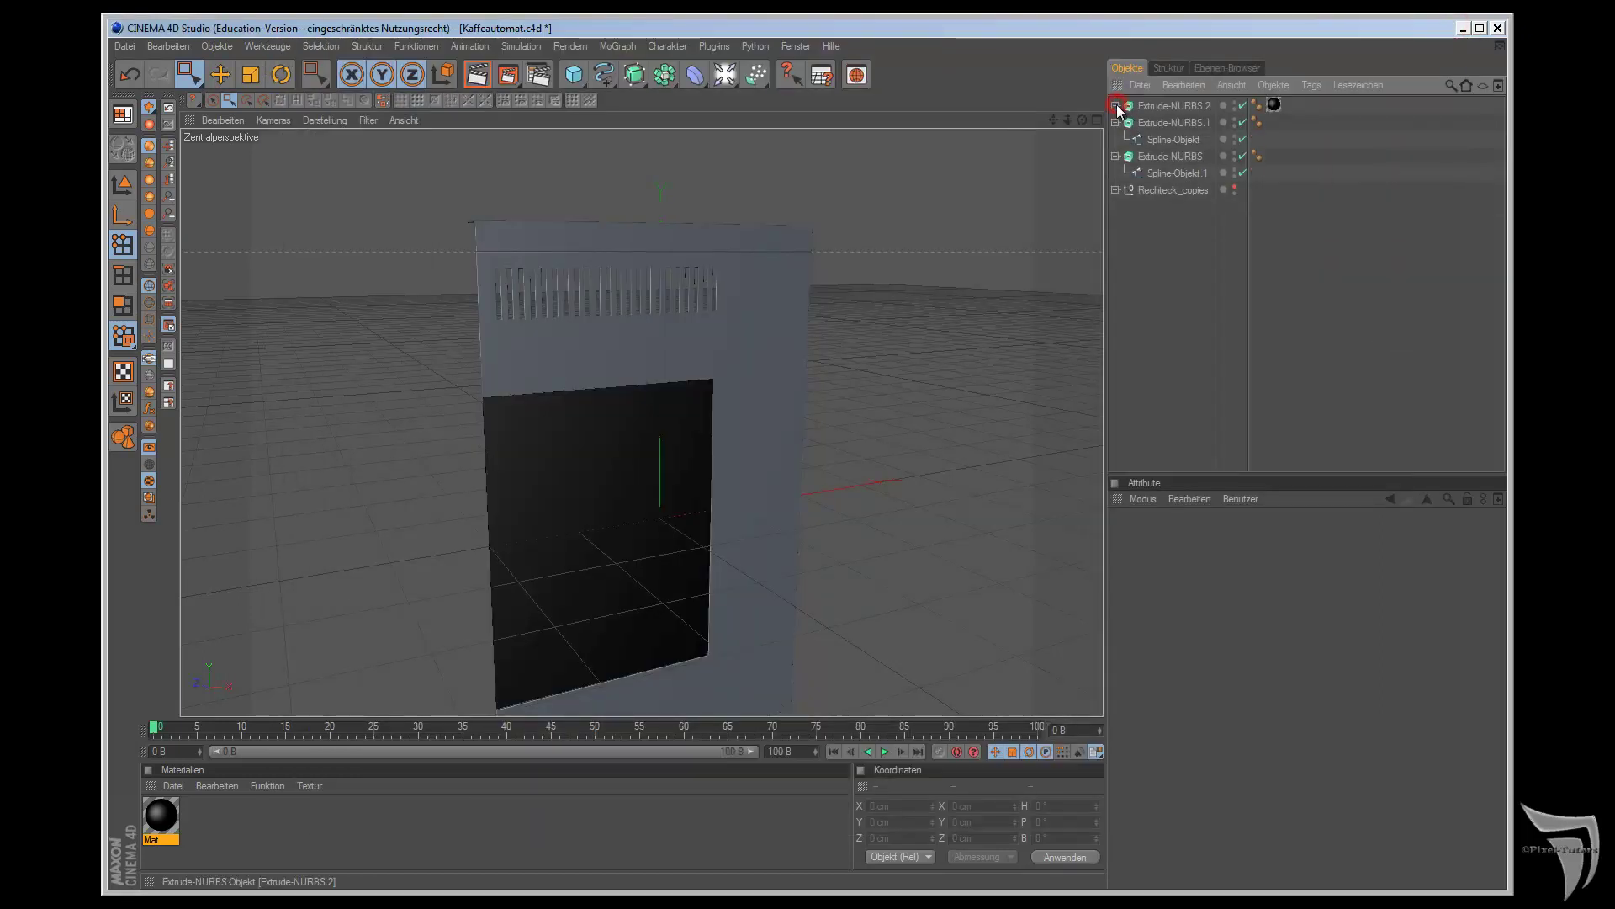
left_click(1151, 125)
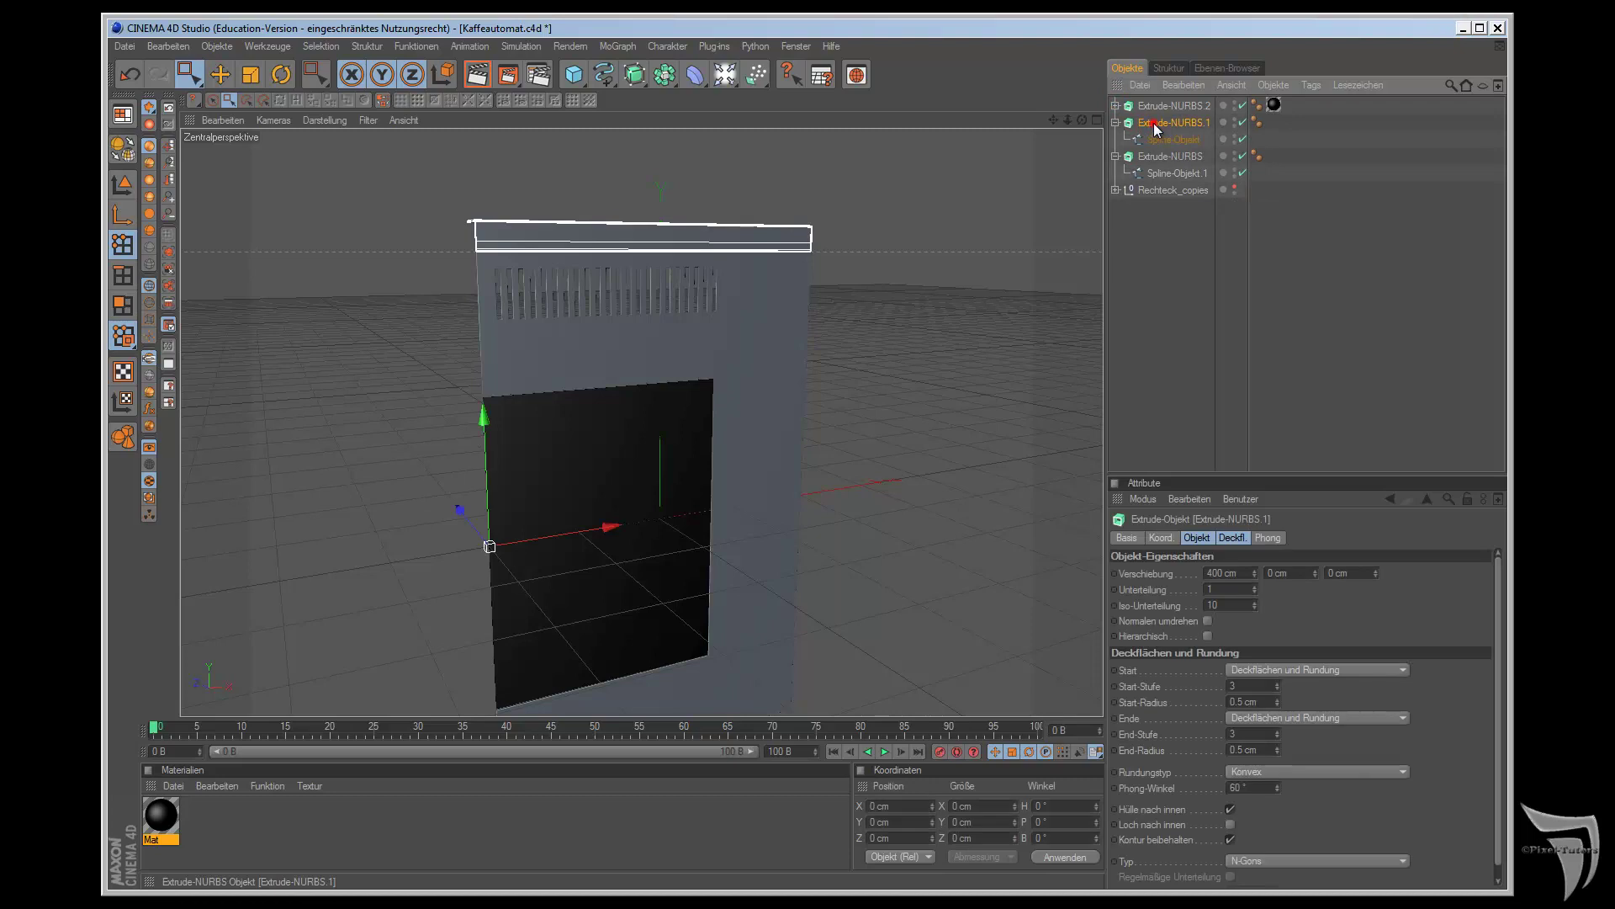
double_click(1154, 124)
type("Winkel")
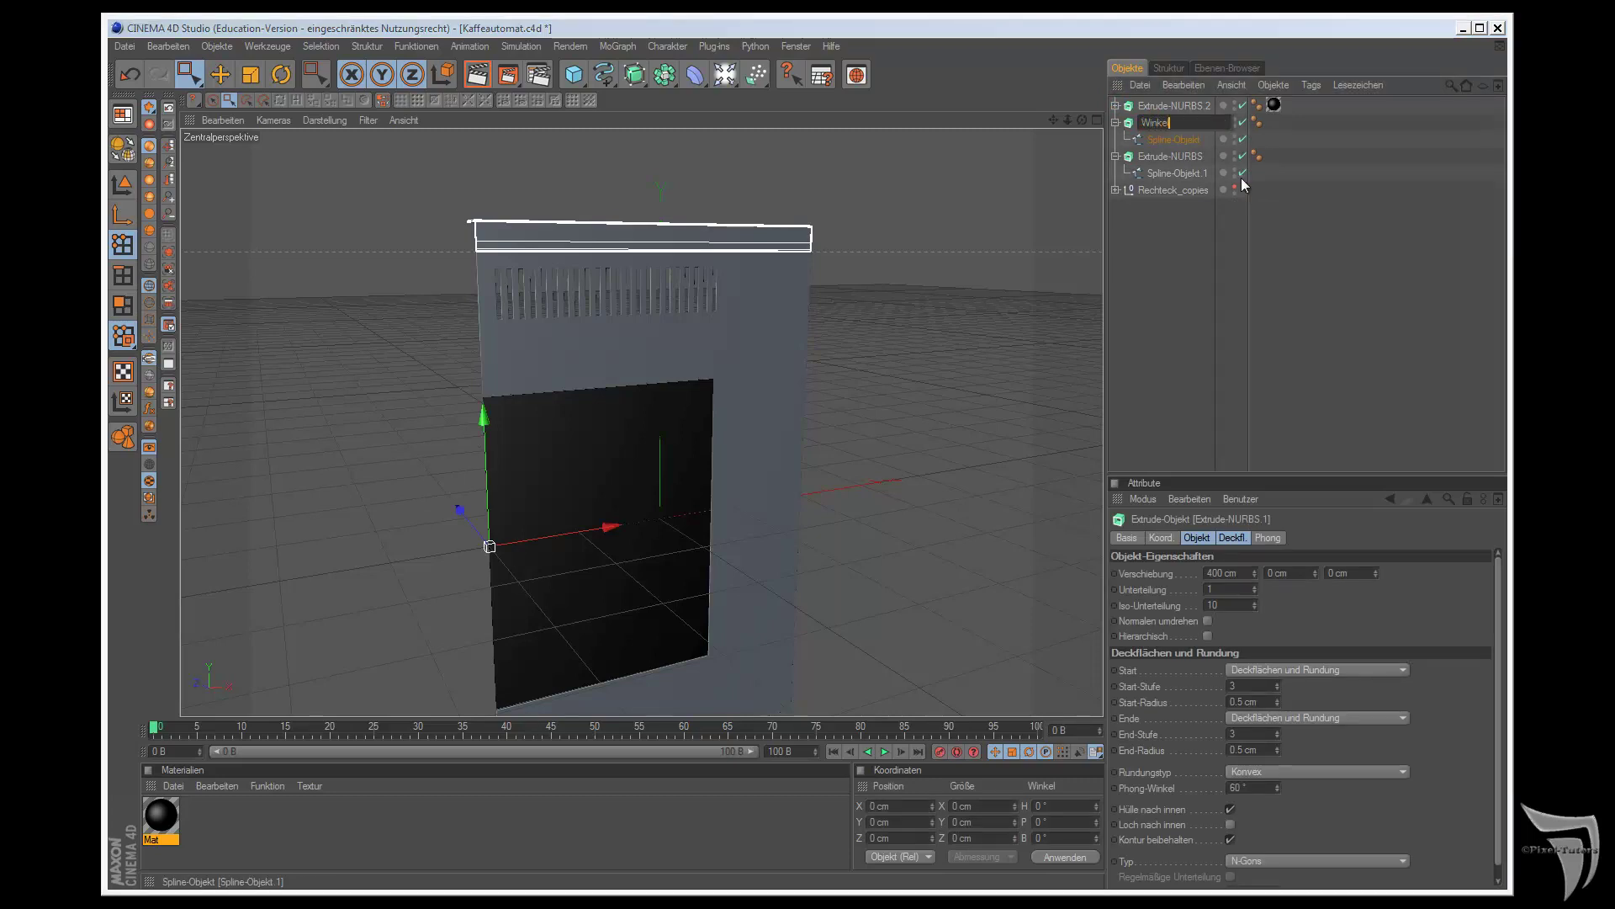
key("Return")
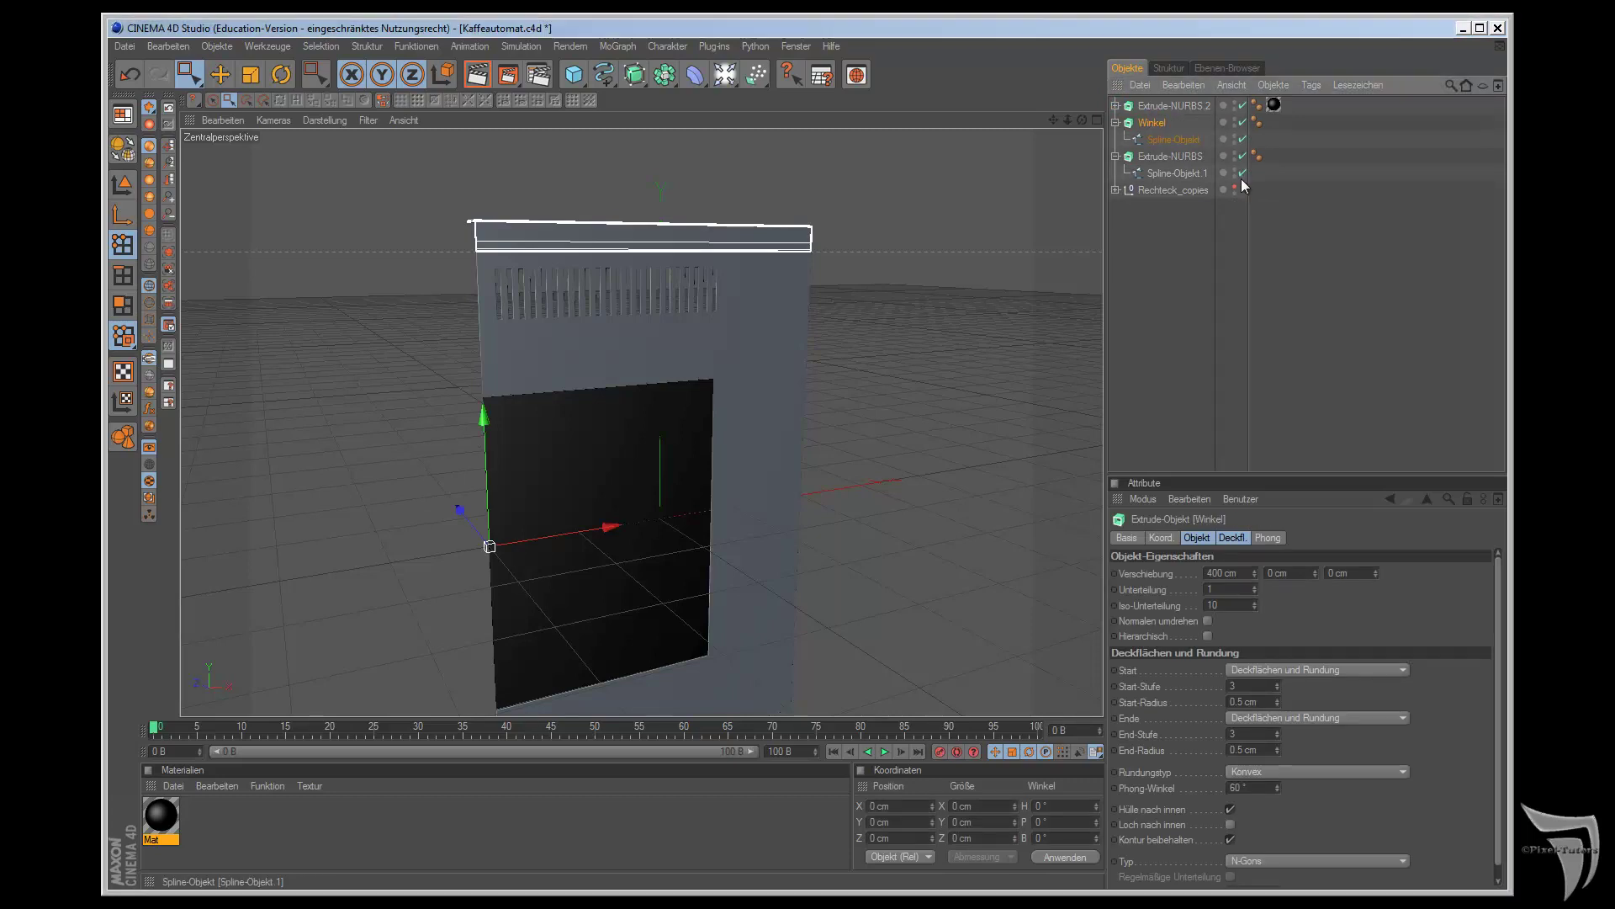
- Rename the side panel to Seitenblech Chrom, correcting the spelling
double_click(1164, 153)
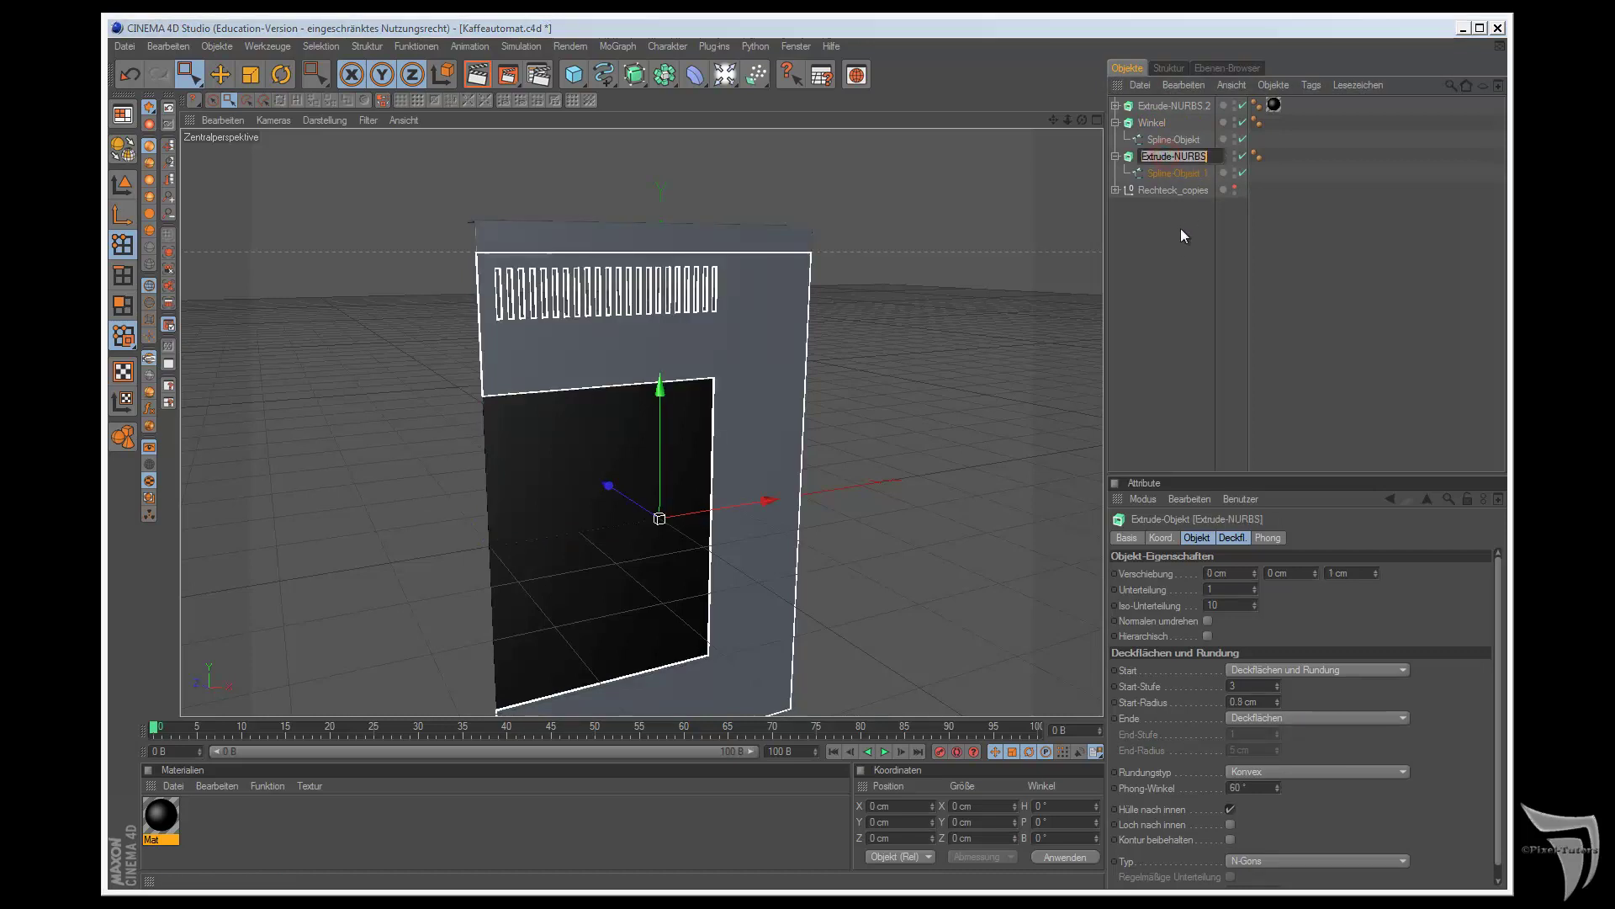
type("Seitenblech Crom")
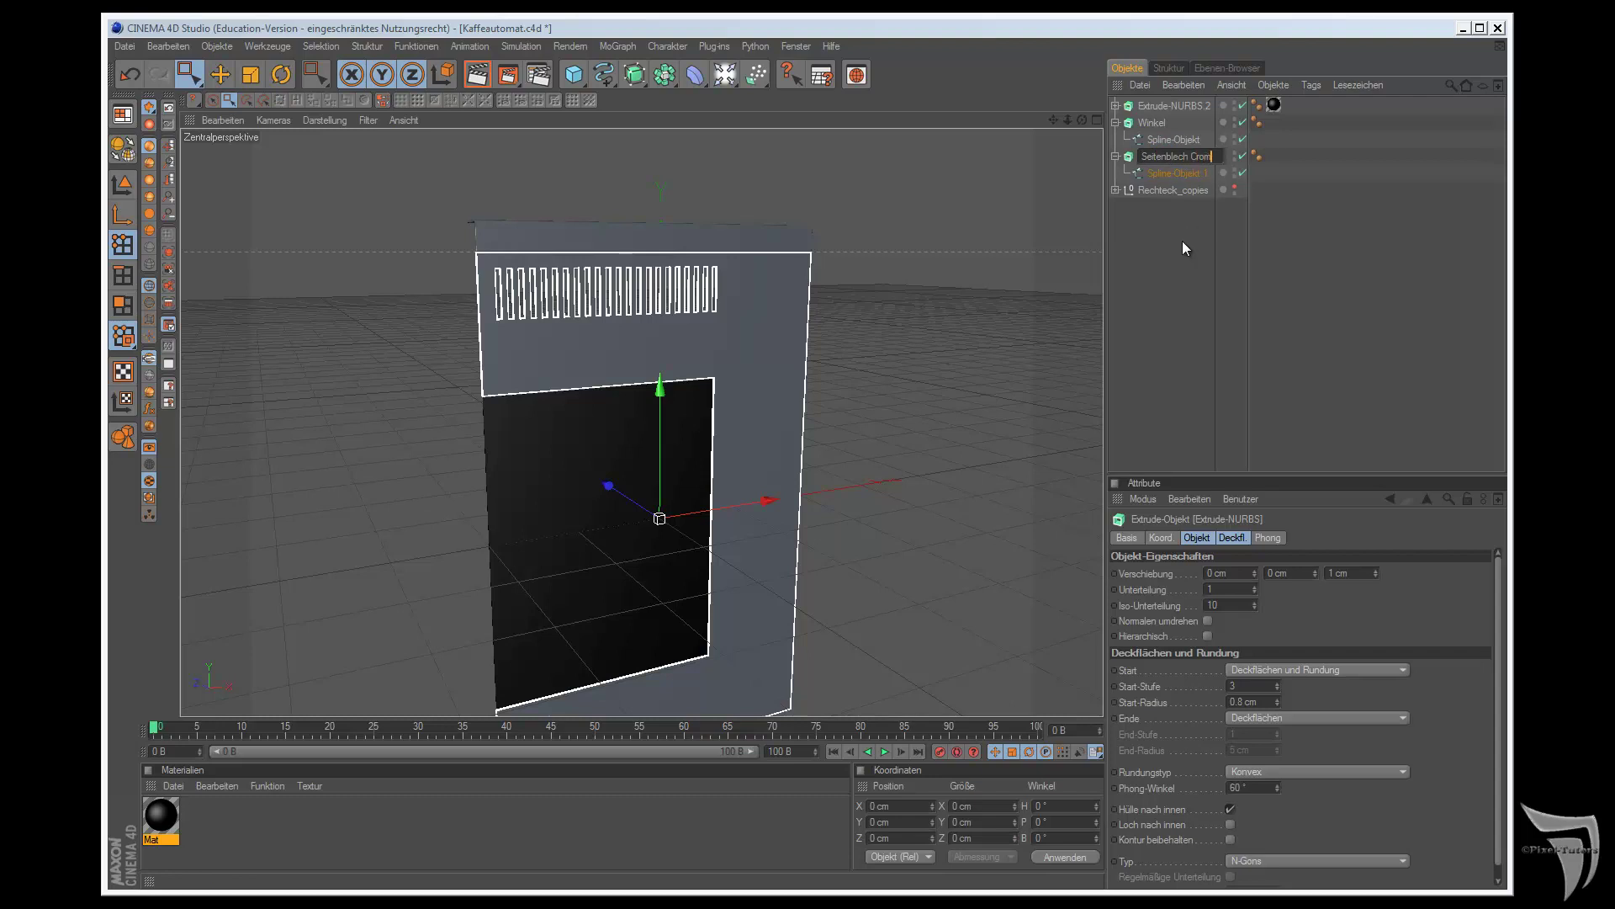
key("Left")
key("Left")
key("Left")
type("h")
key("Return")
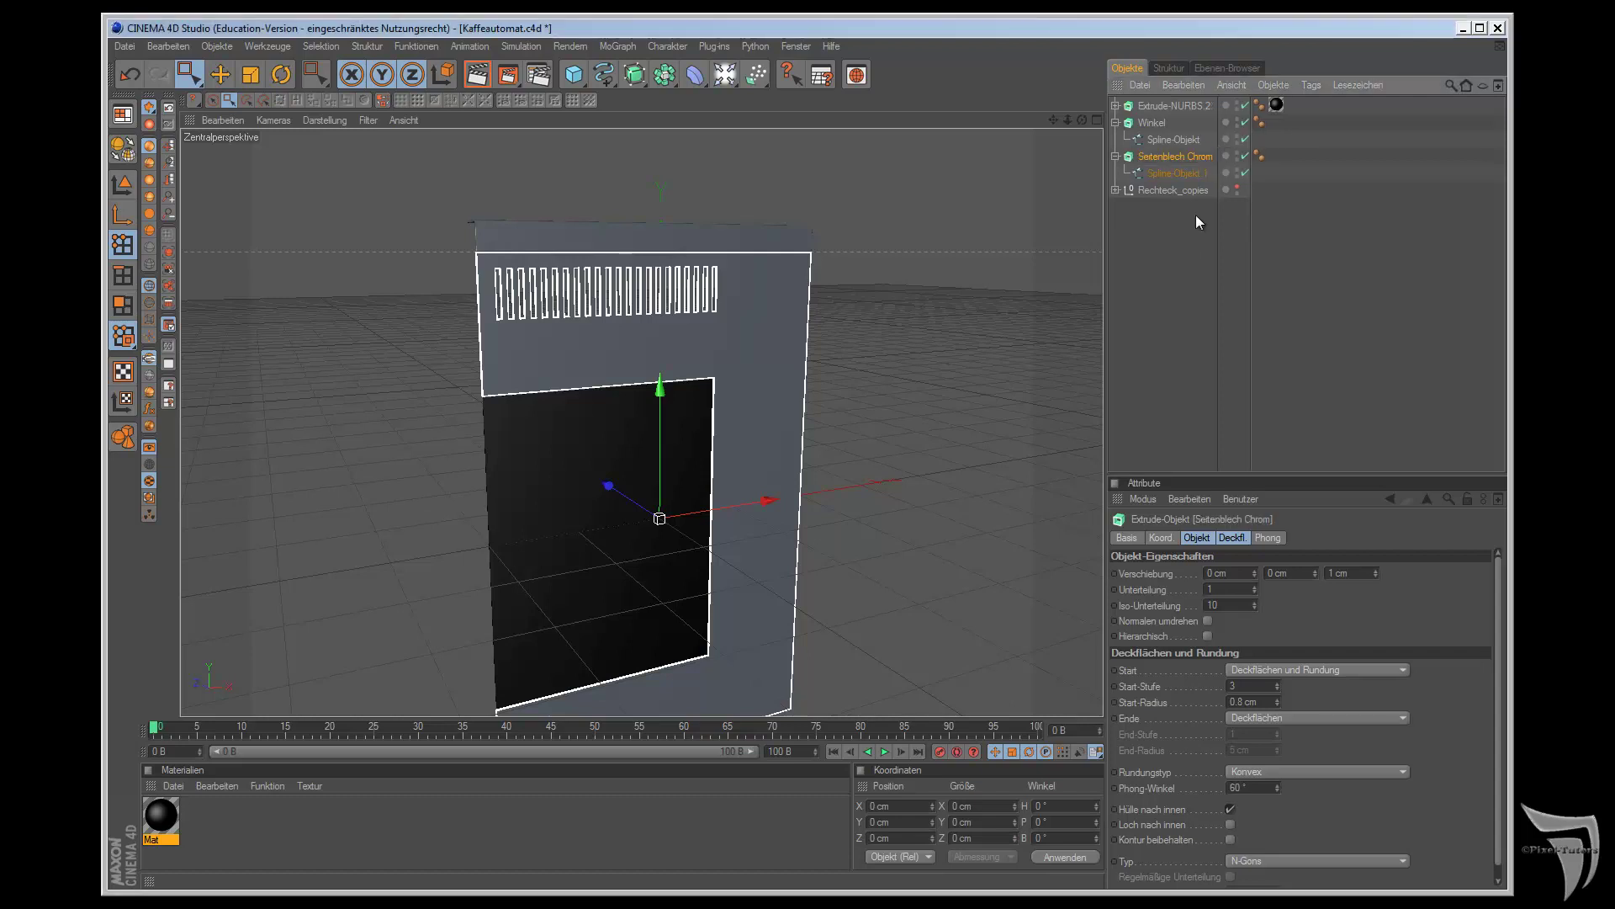
- Rename Extrude-NURBS.2 to Innenblech, leaving Rechteck_copies unchanged
left_click(1161, 193)
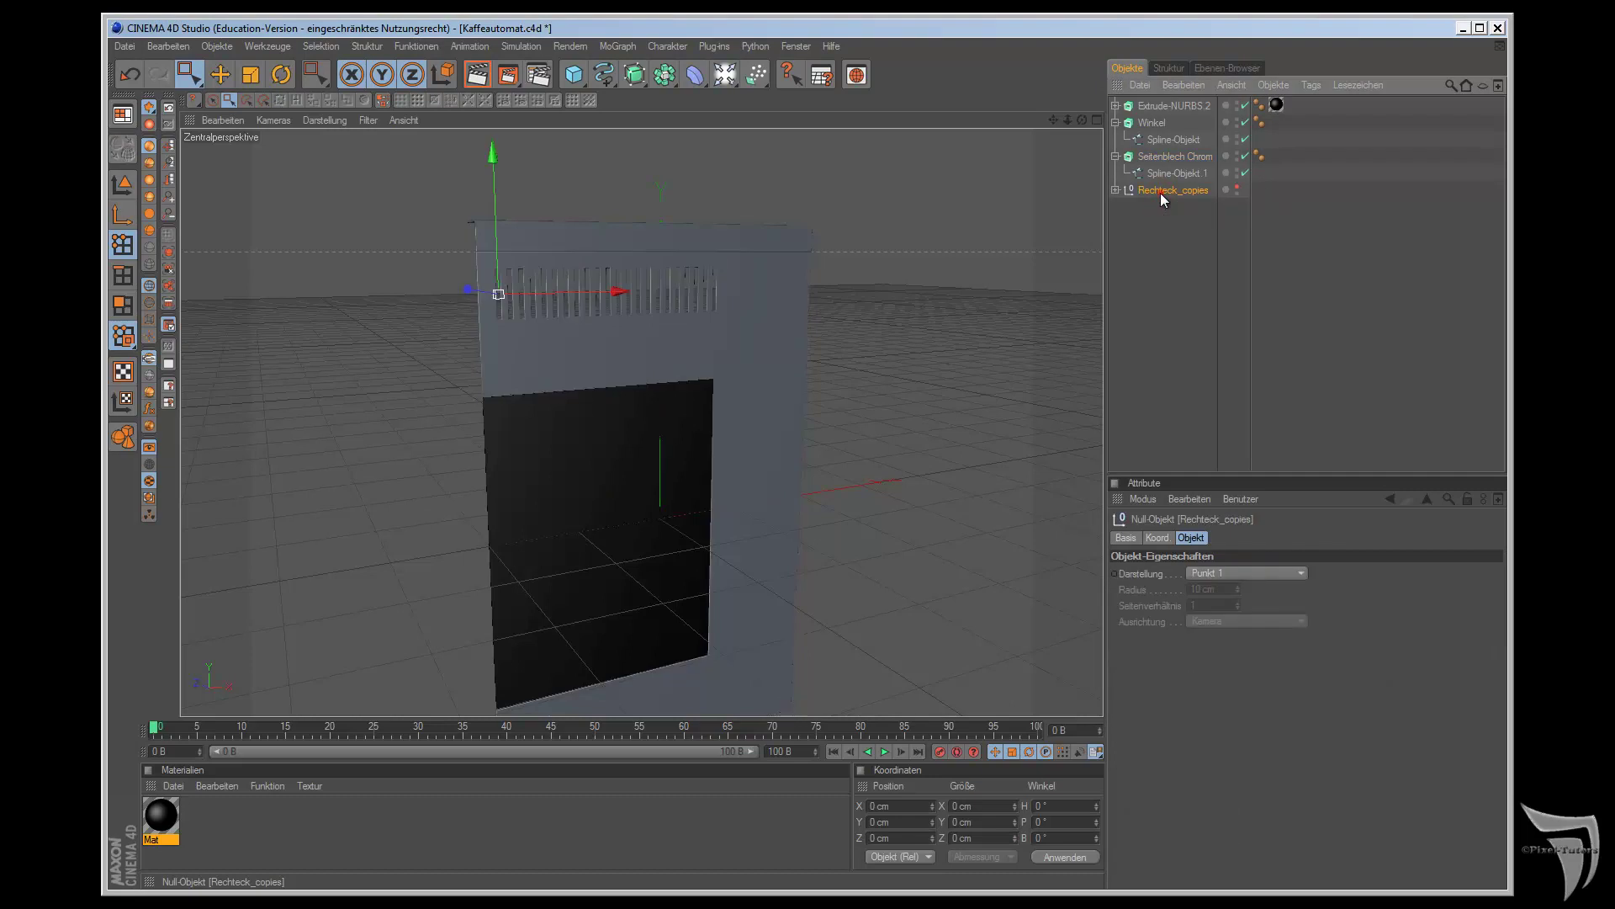
double_click(1161, 193)
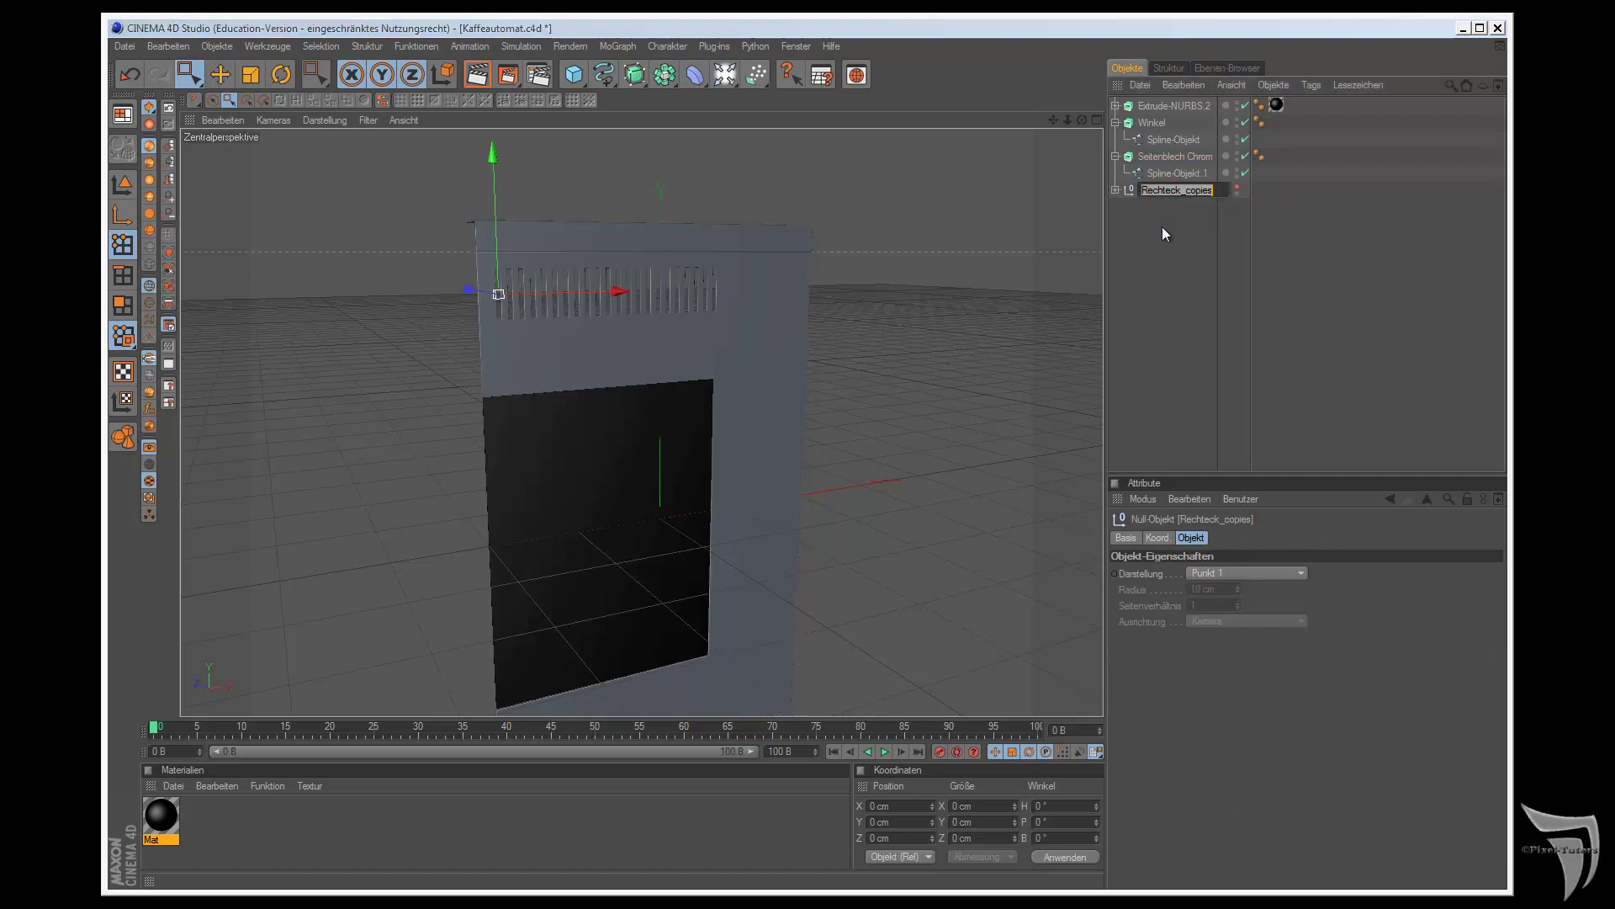
key("Return")
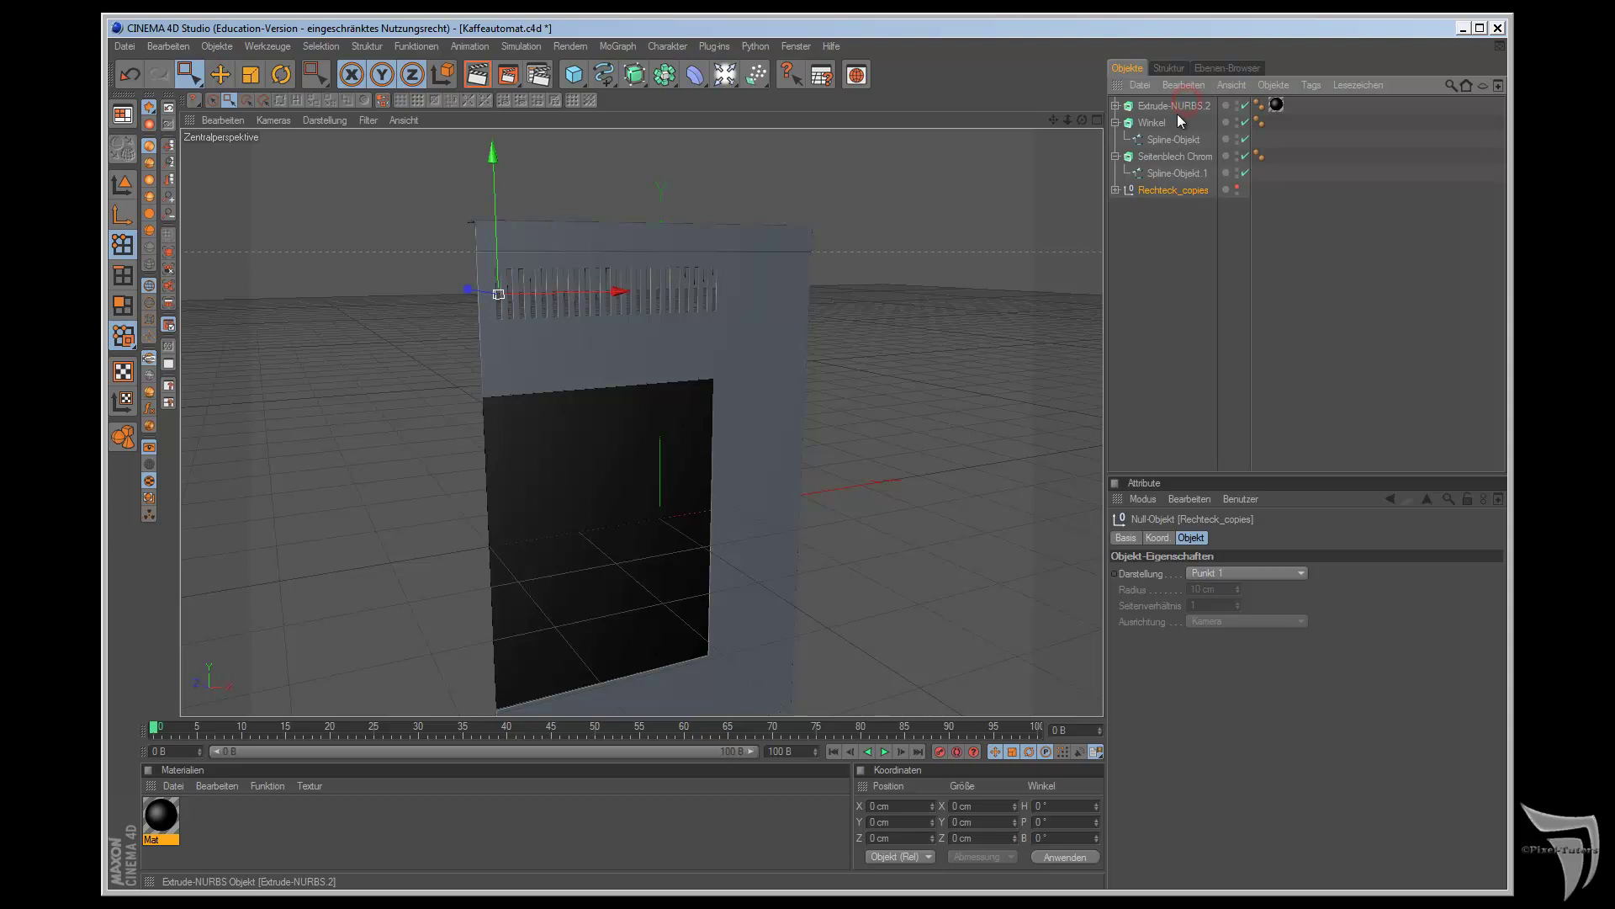
double_click(1178, 105)
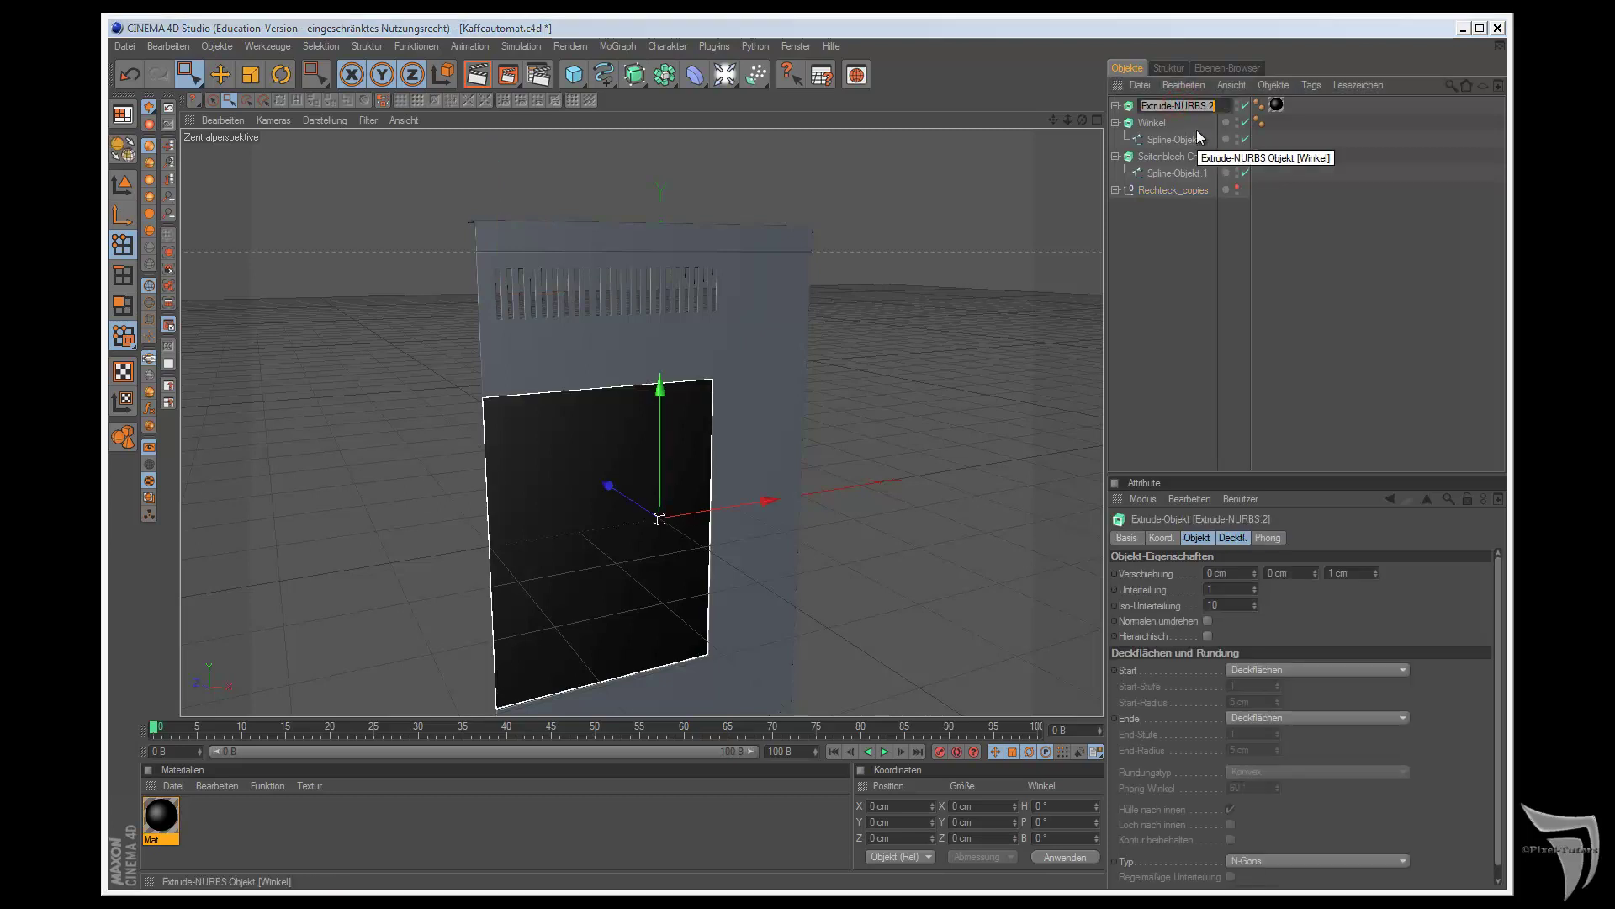
type("Innenb")
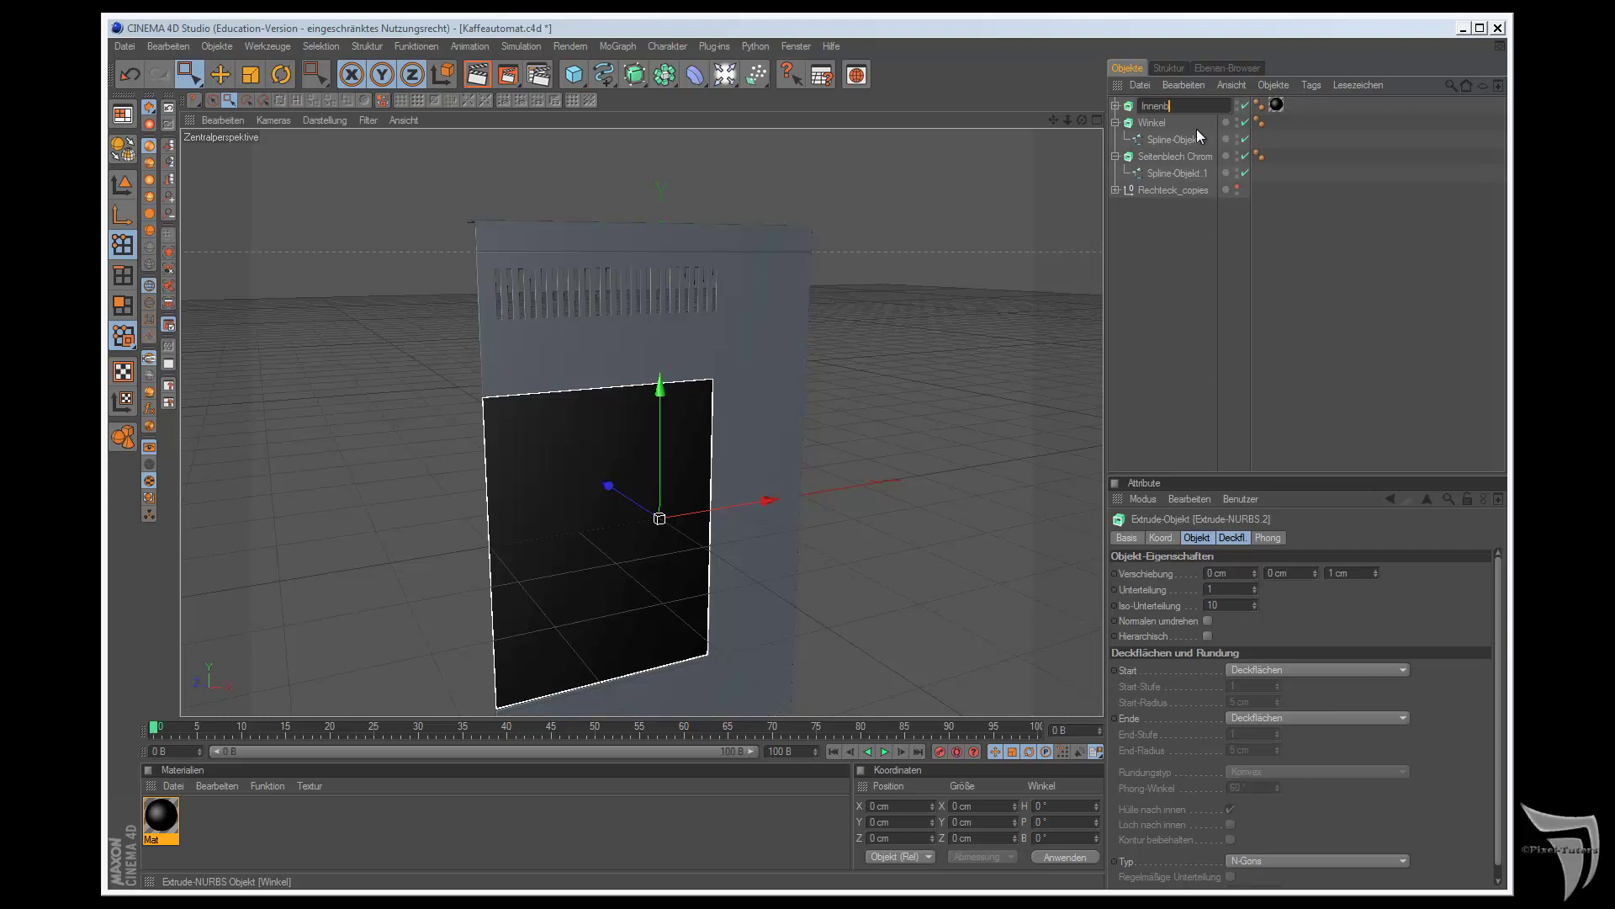
type("lech")
key("Return")
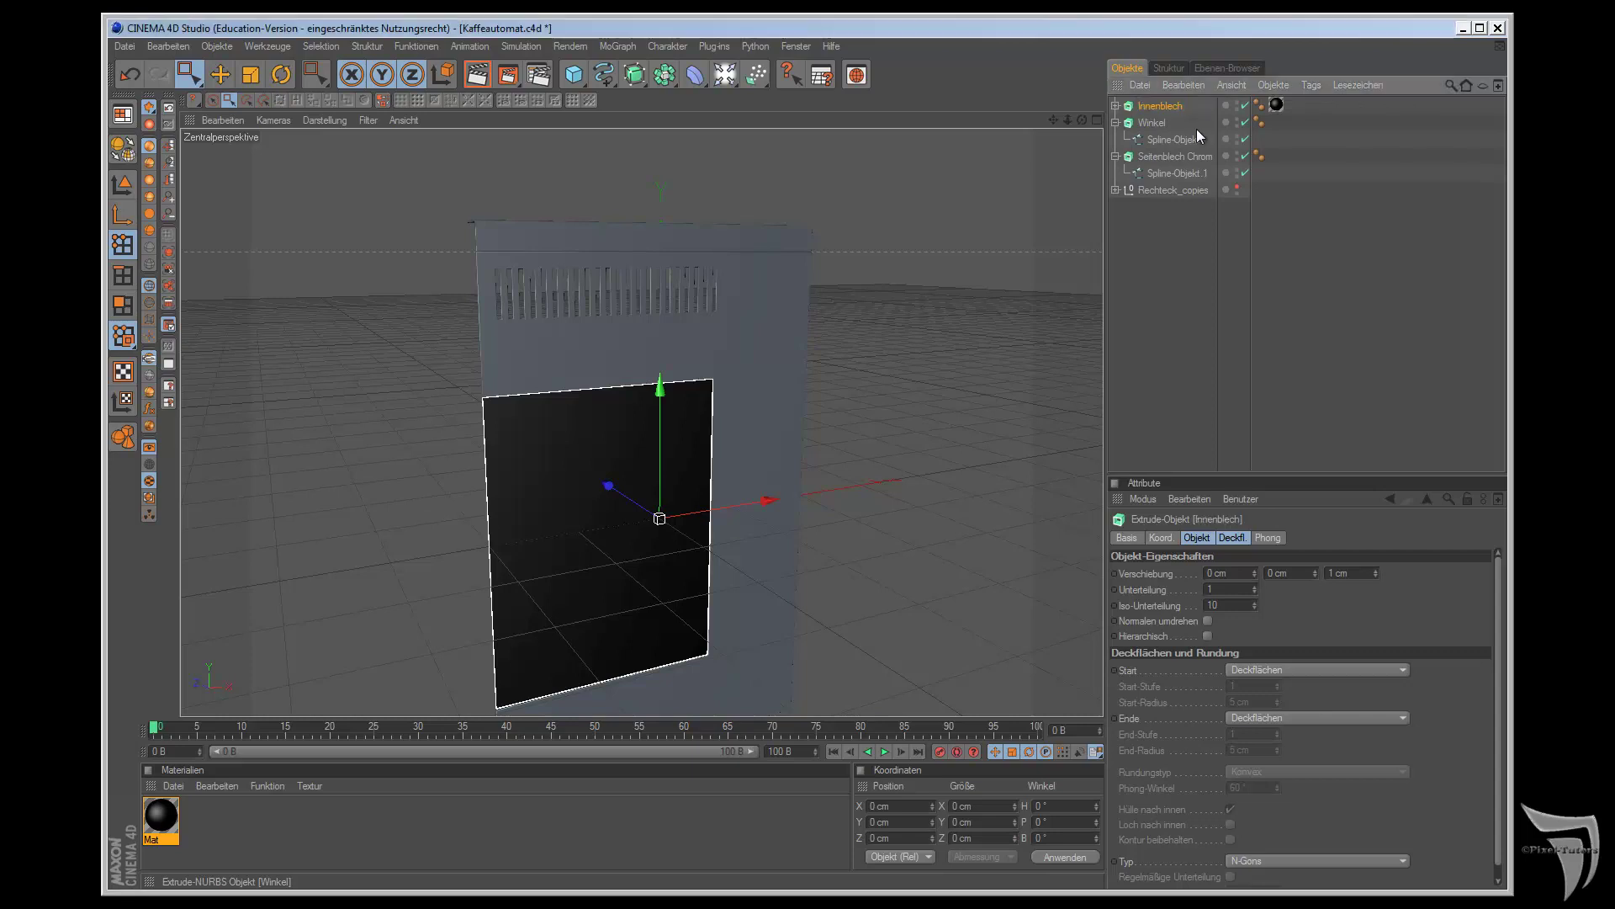
- Fold up Rechteck_copies, Seitenblech Chrom and Winkel, and begin selecting the panel parts
left_click(1173, 190)
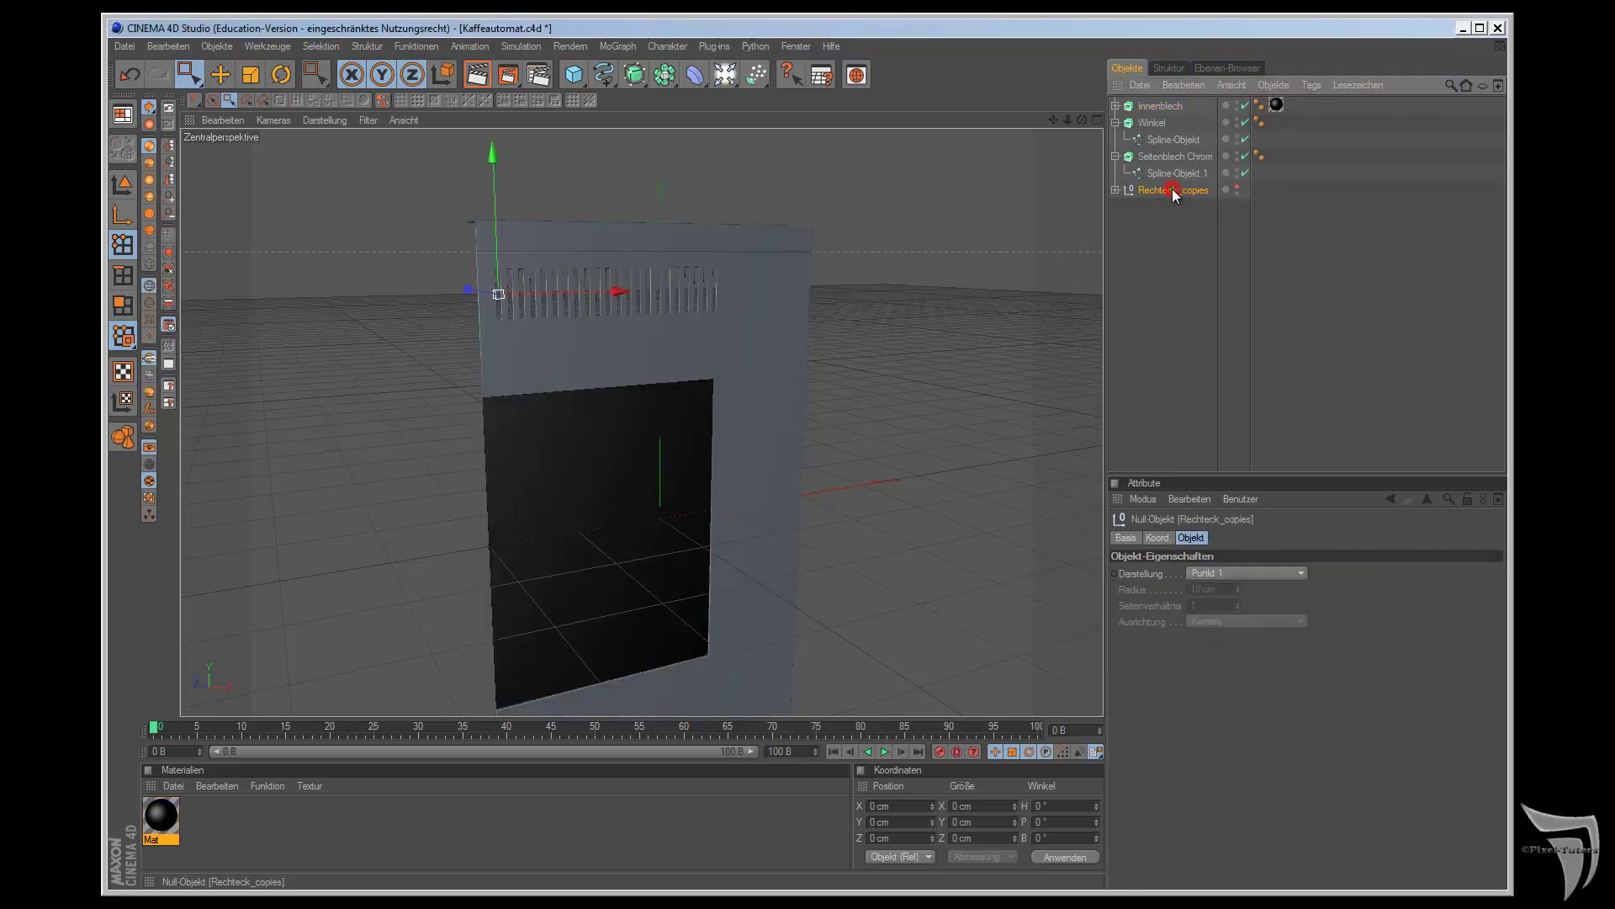
left_click(1116, 190)
left_click(1116, 190)
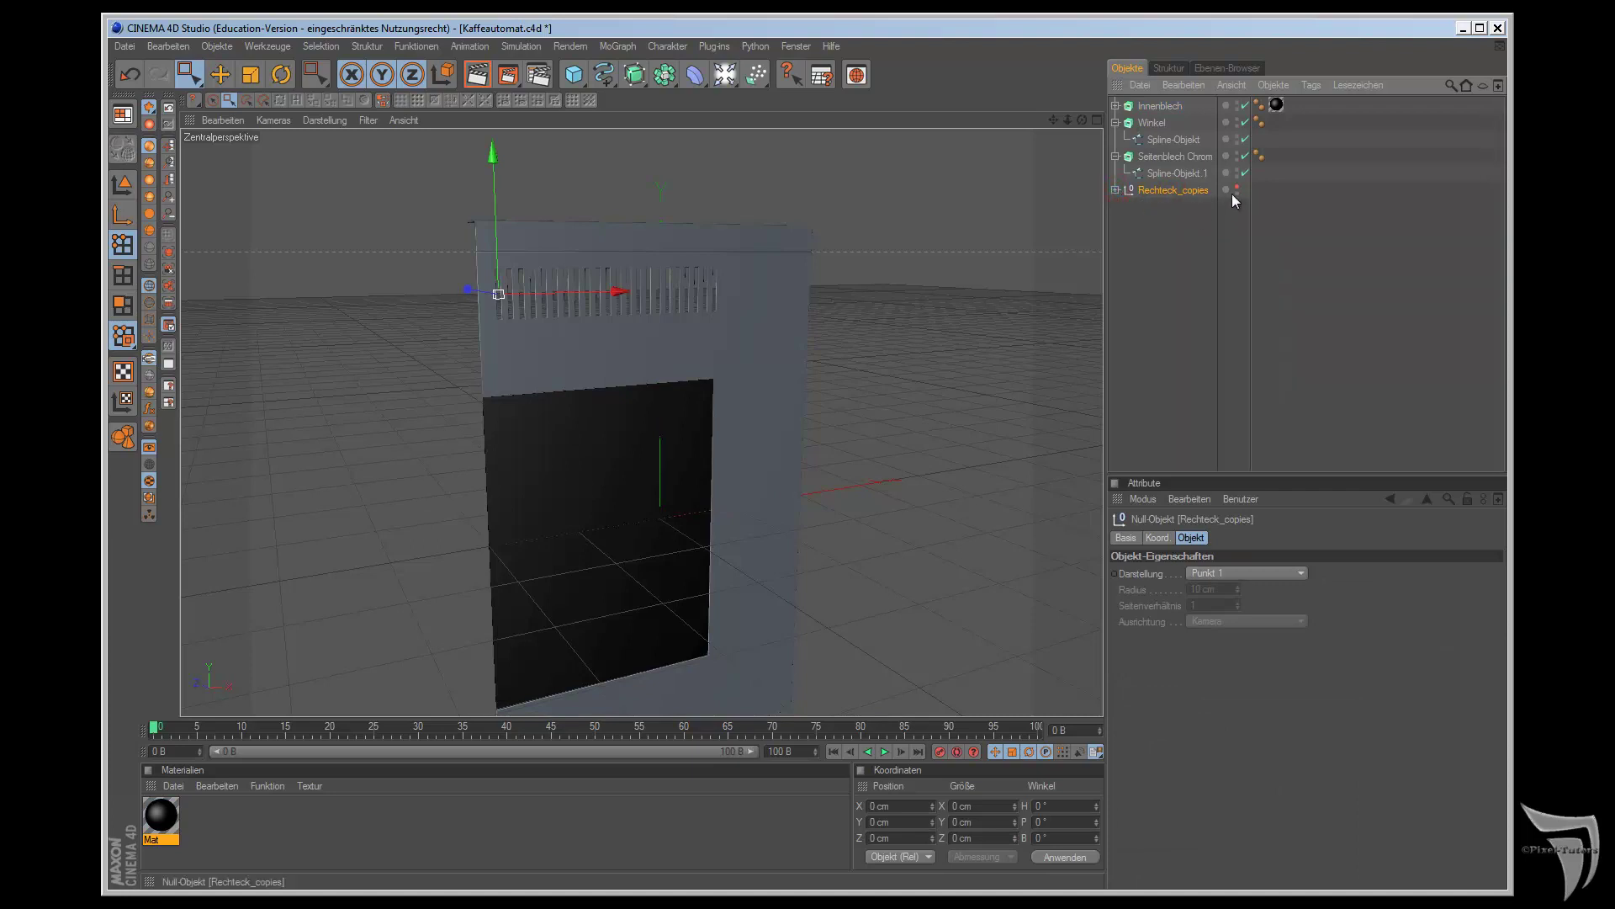
left_click_drag(1082, 120, 907, 498)
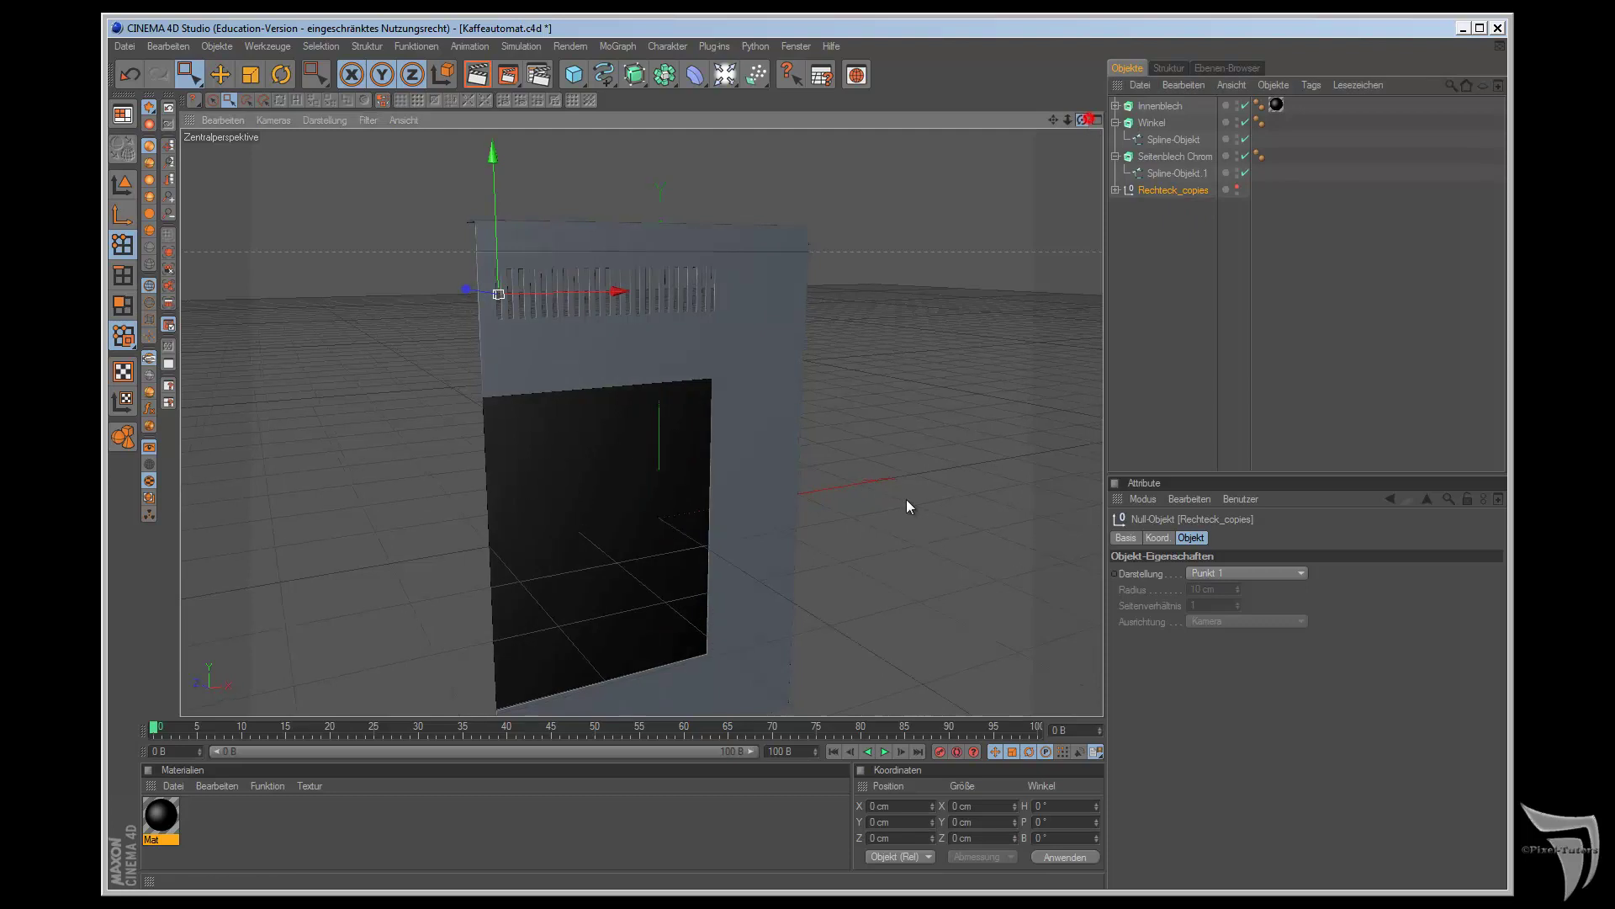
left_click(1115, 157)
left_click(1116, 123)
left_click(1163, 106)
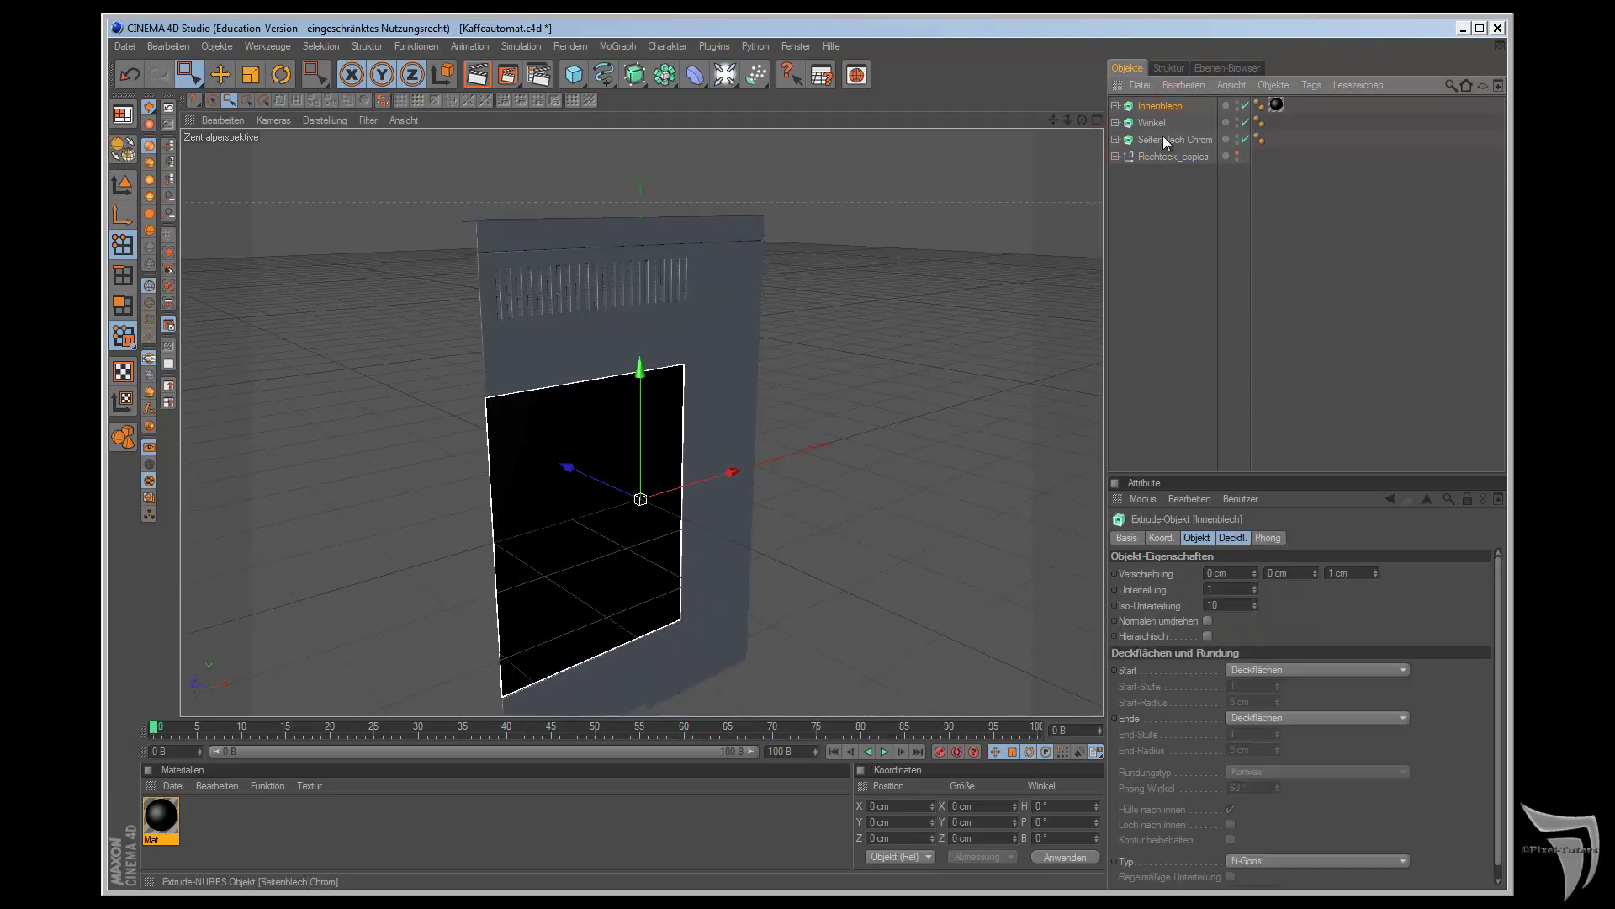
- Group Innenblech, Winkel and Seitenblech Chrom under a new null and name it Seite
left_click(1165, 139, "shift")
key("alt+g")
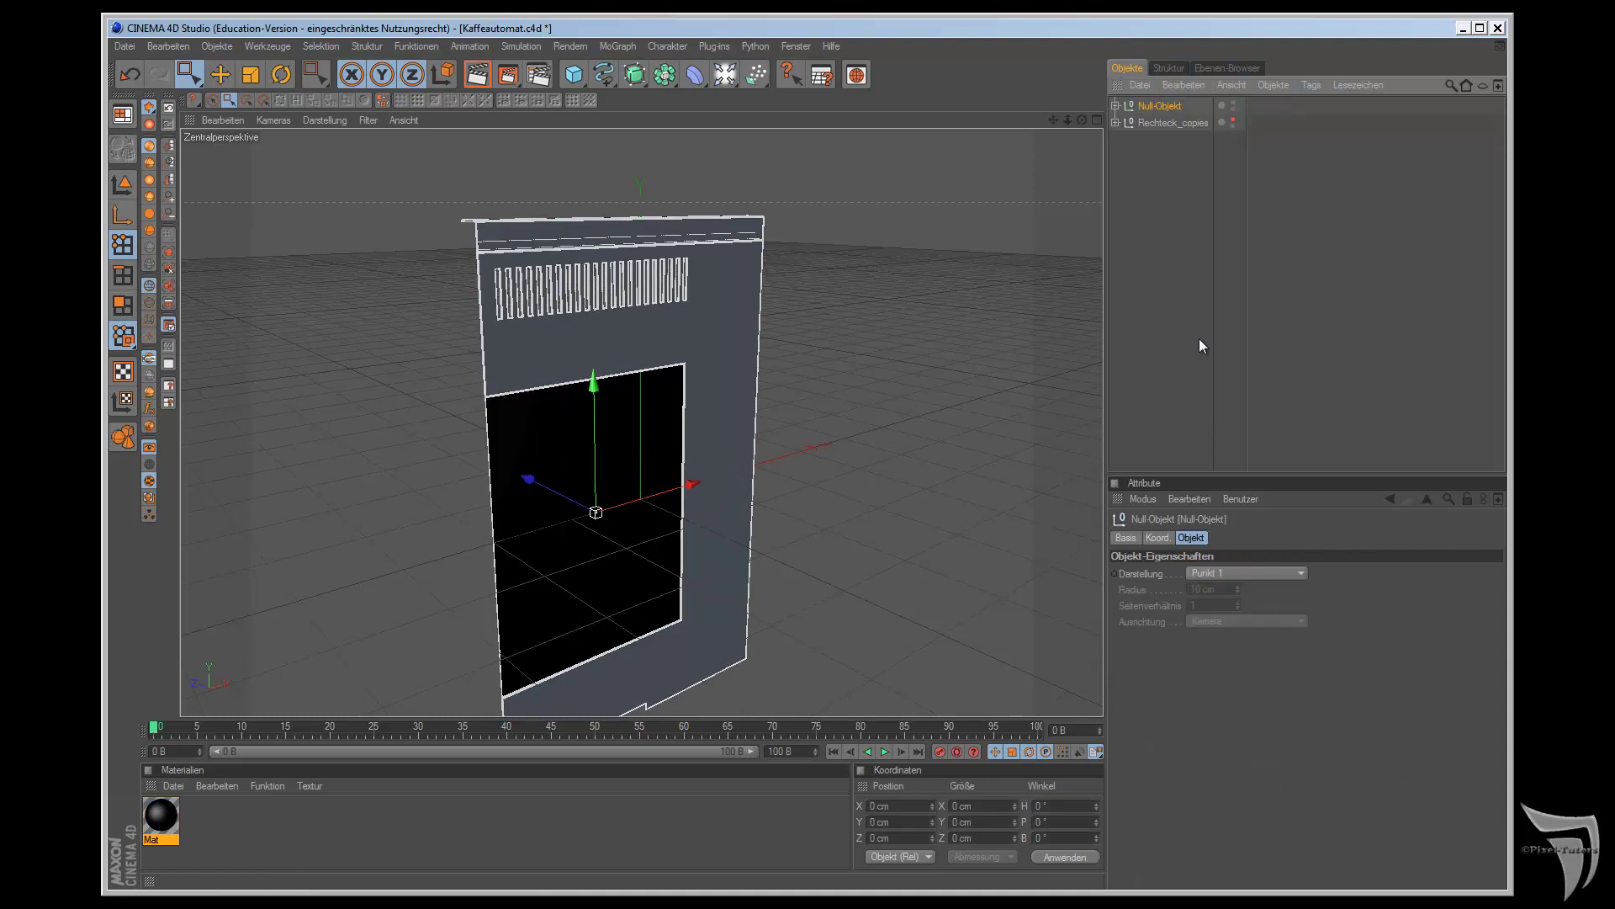
double_click(1161, 106)
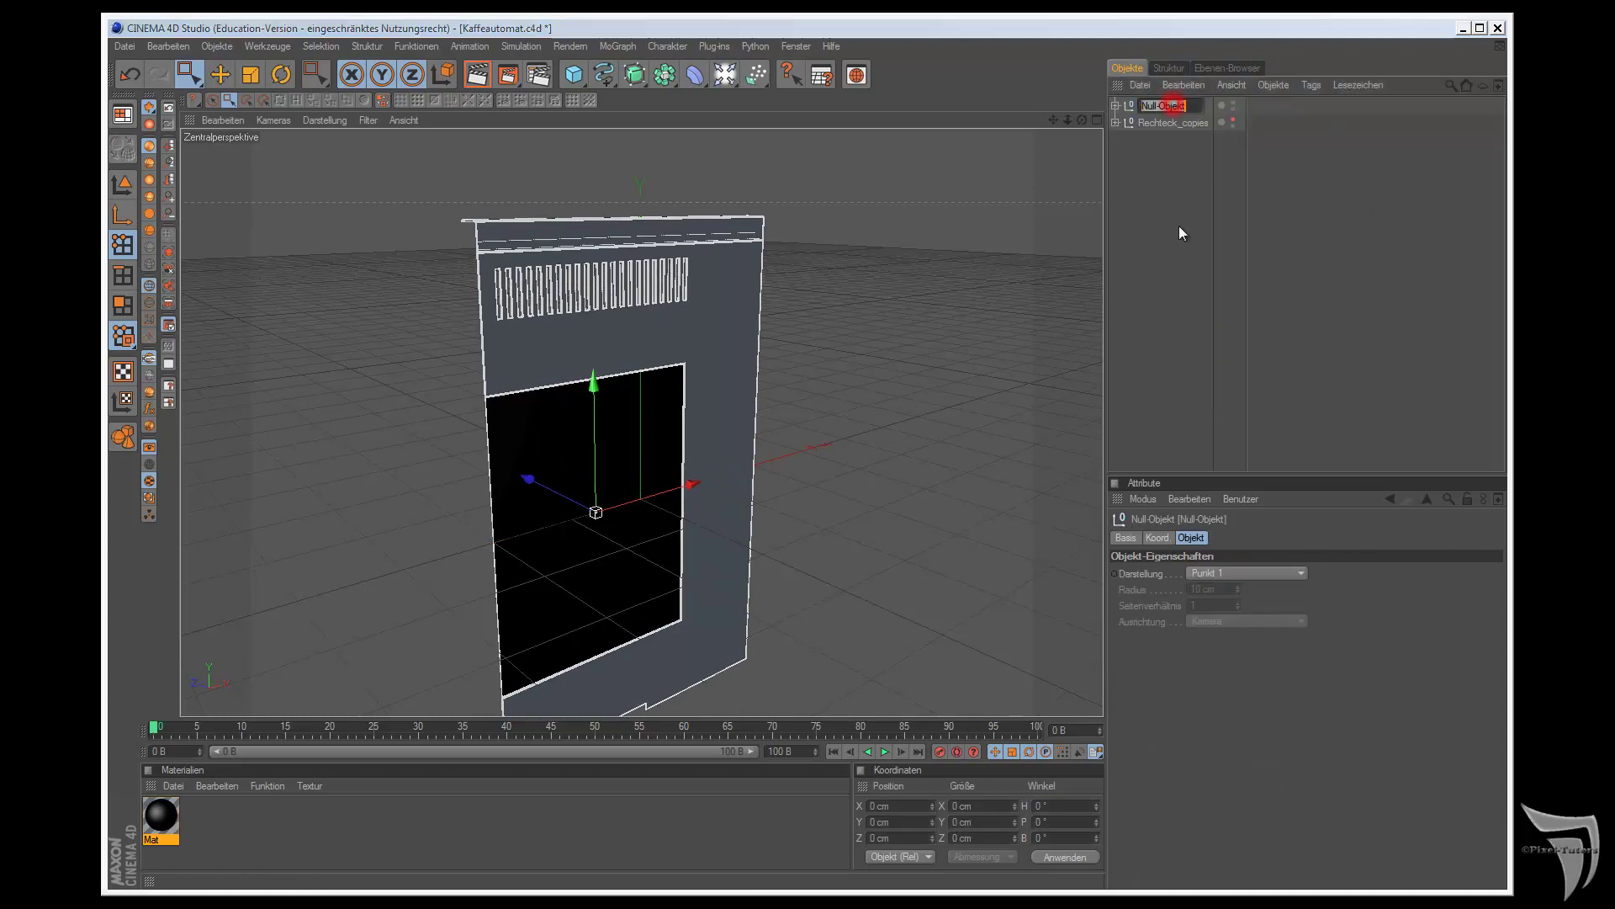
type("Se")
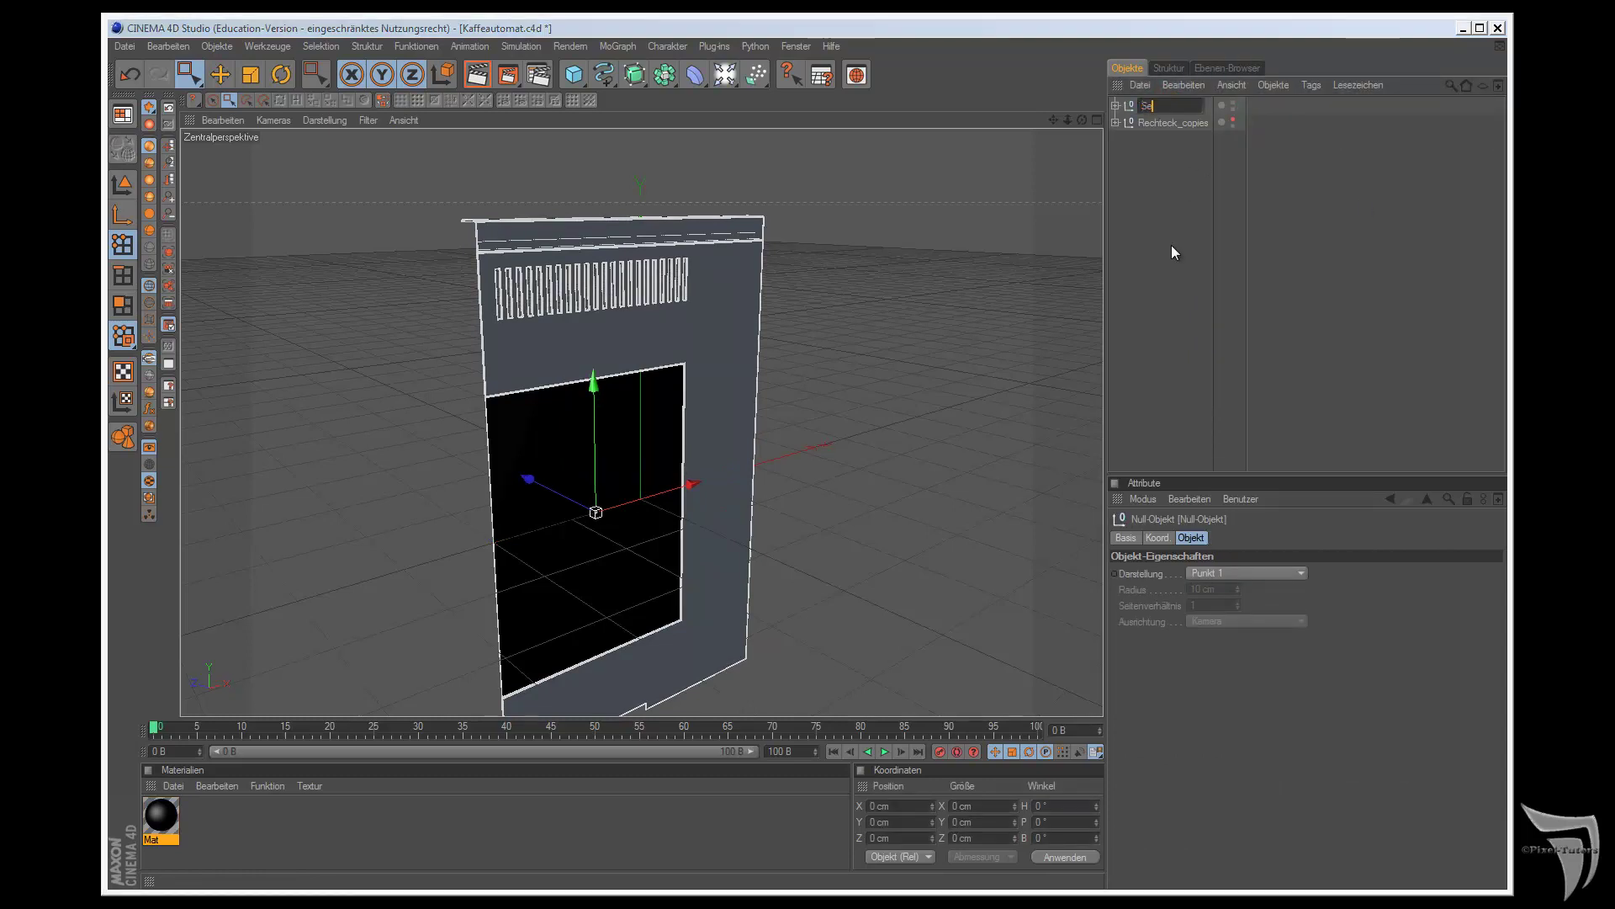
type("ite")
- Confirm the group name Seite and switch to object mode with the Move tool
key("Return")
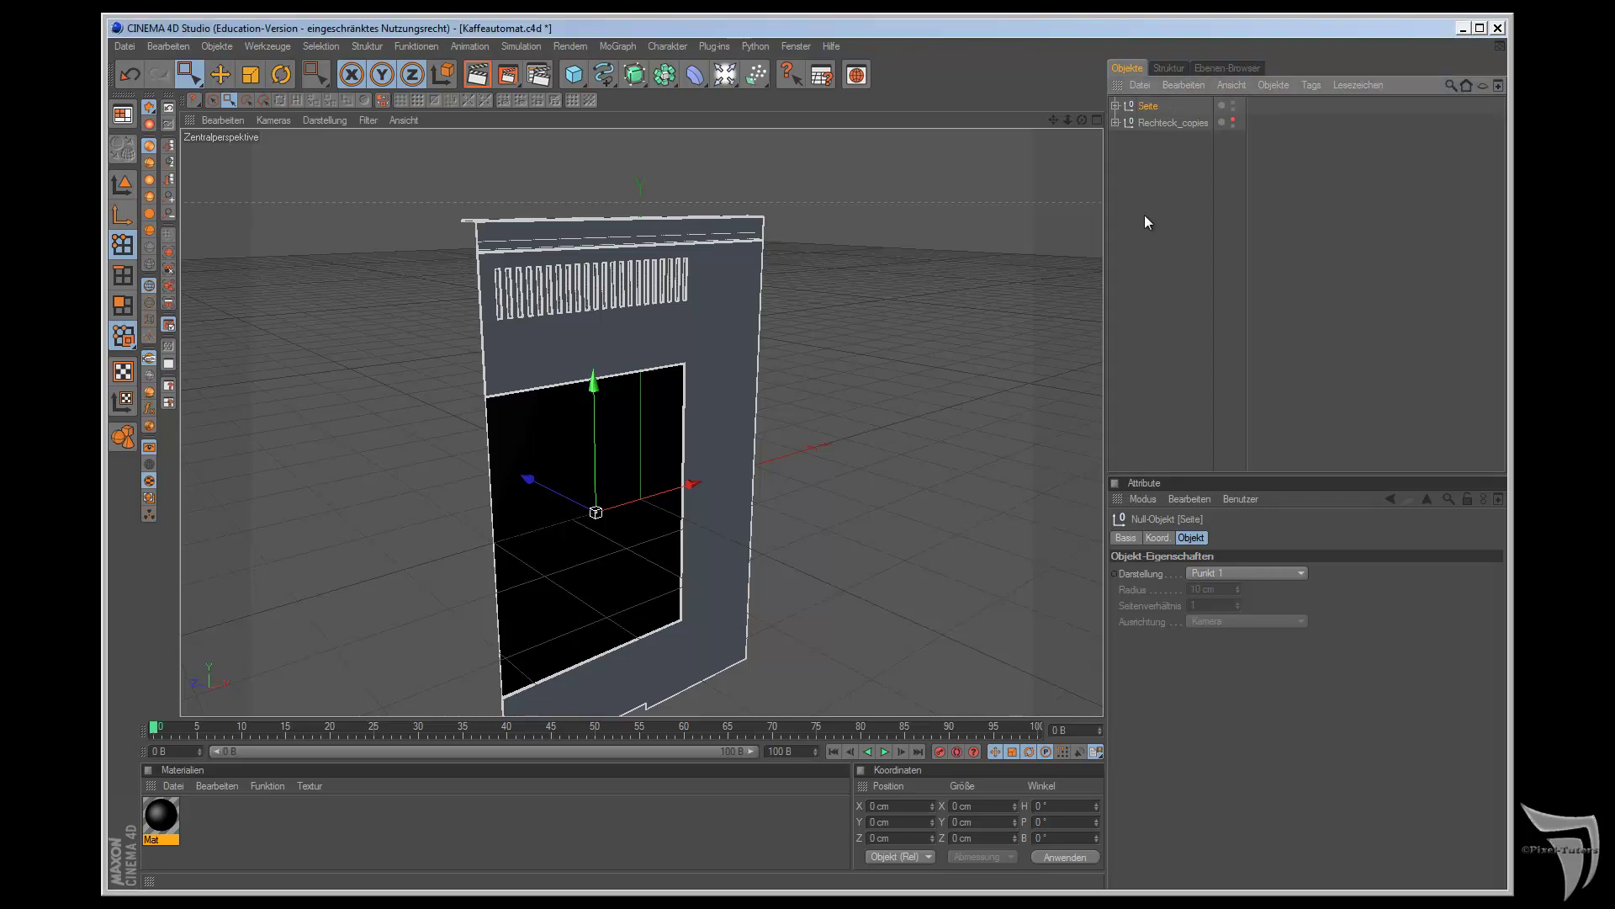
left_click_drag(1083, 120, 913, 494)
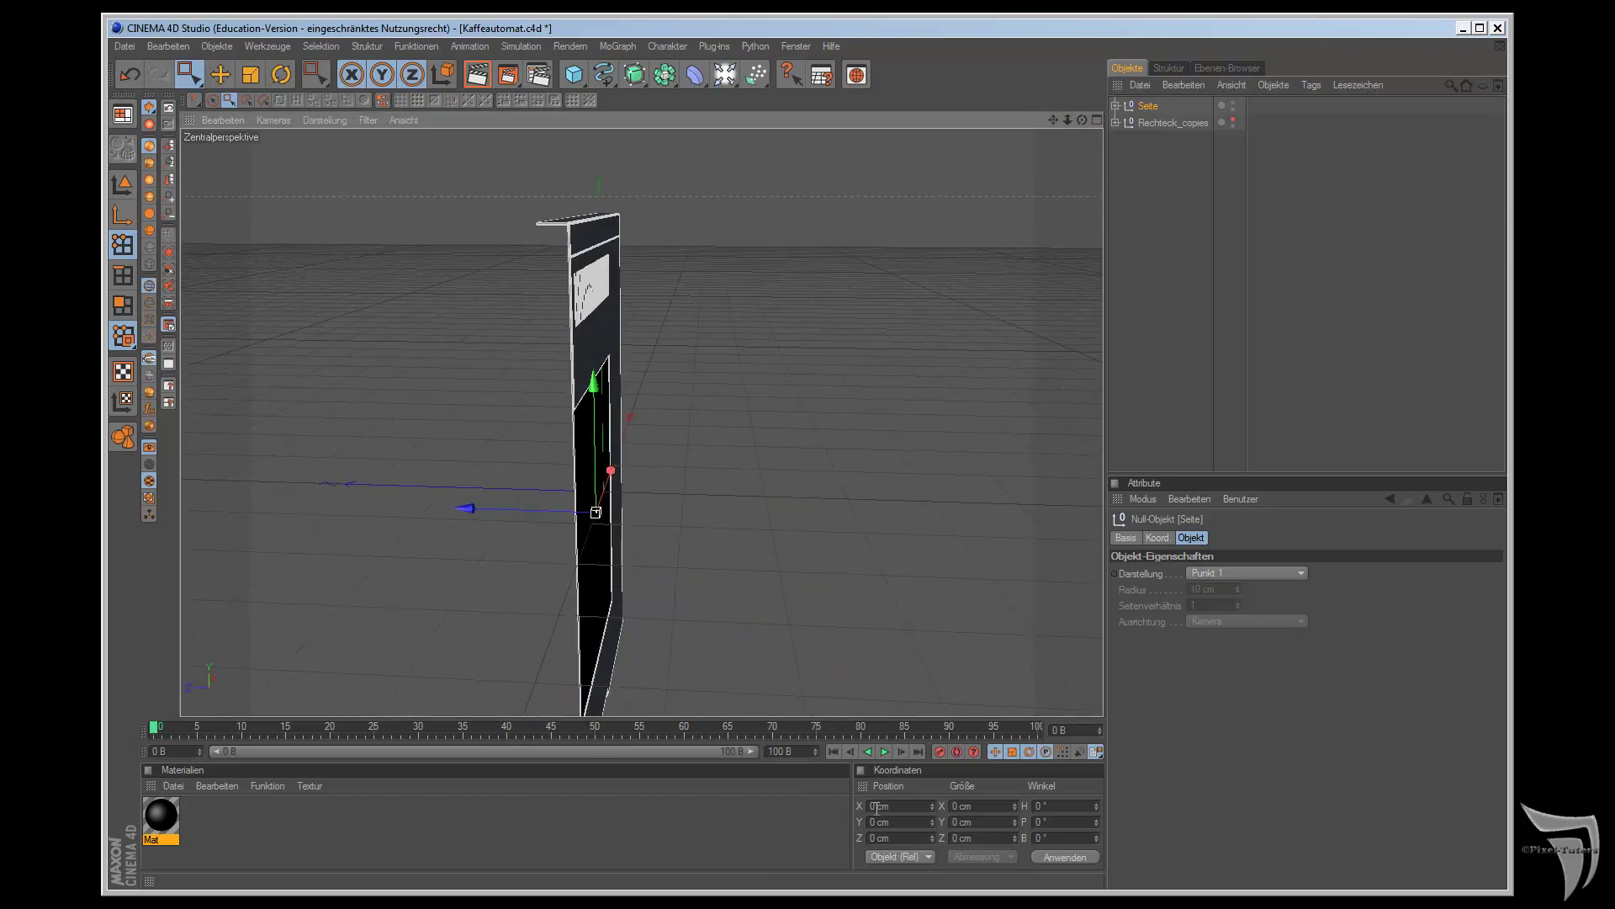
left_click(875, 838)
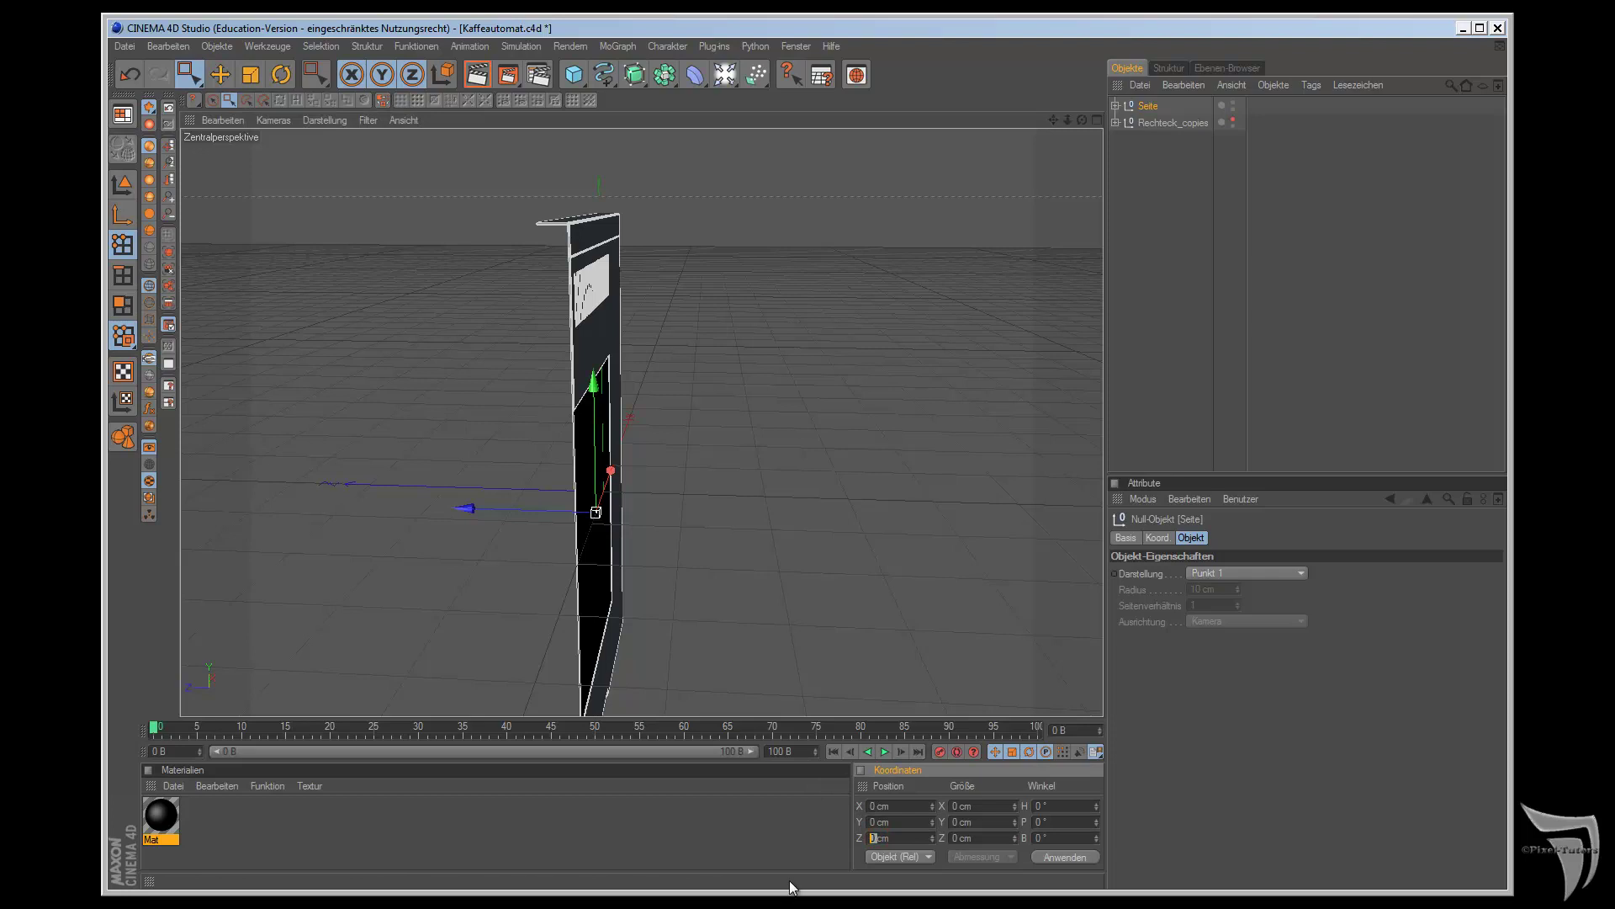
type("500")
left_click(122, 183)
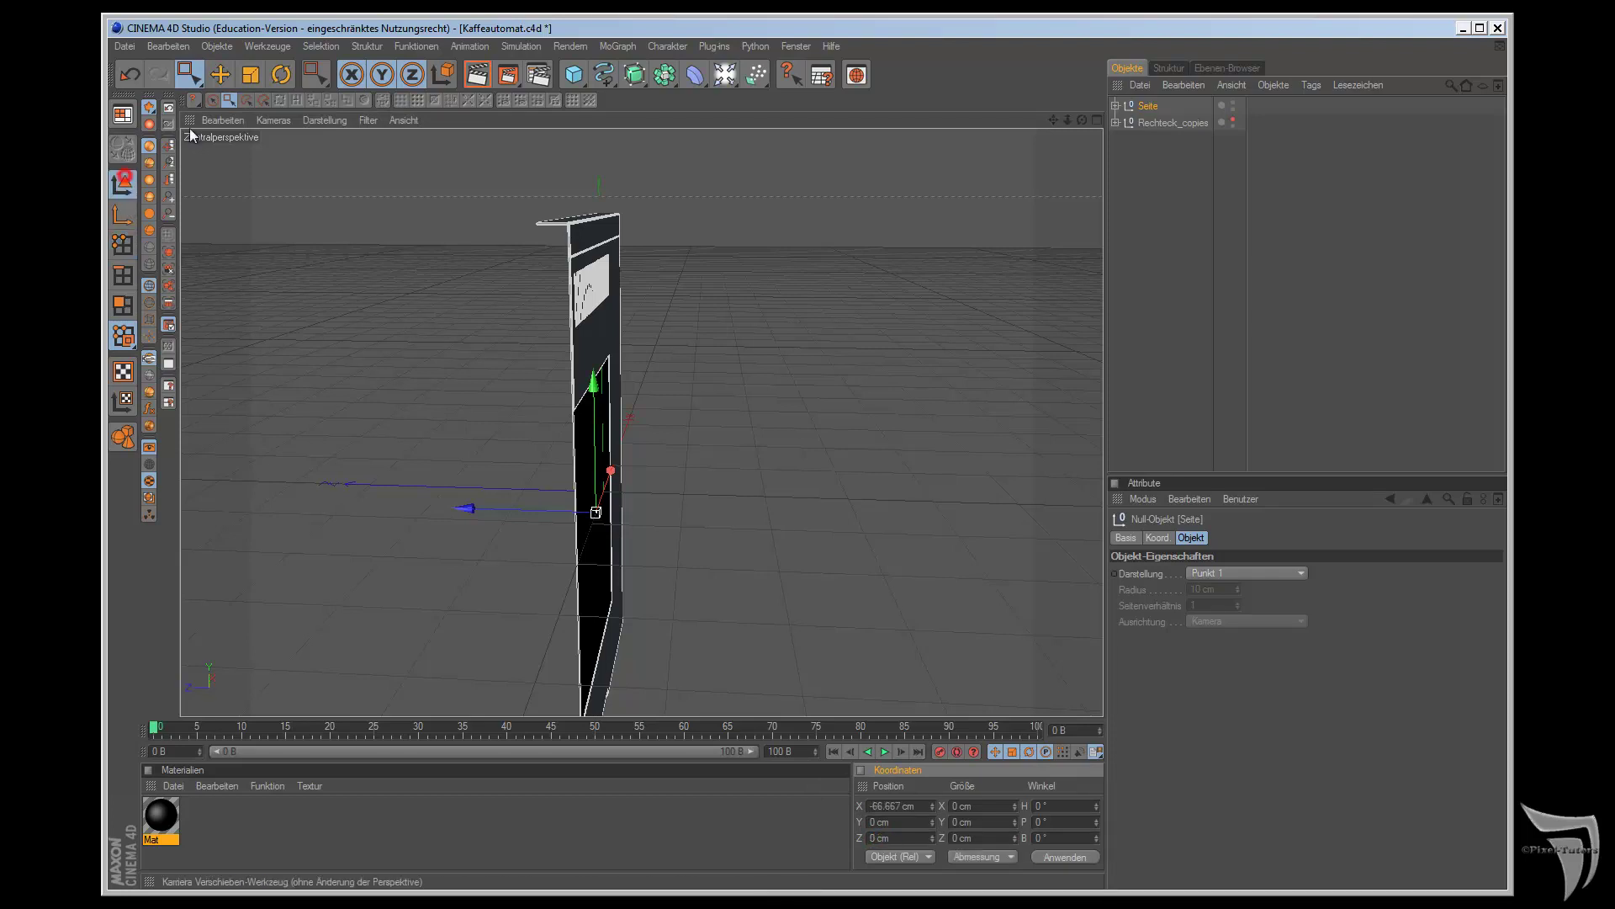
left_click(223, 75)
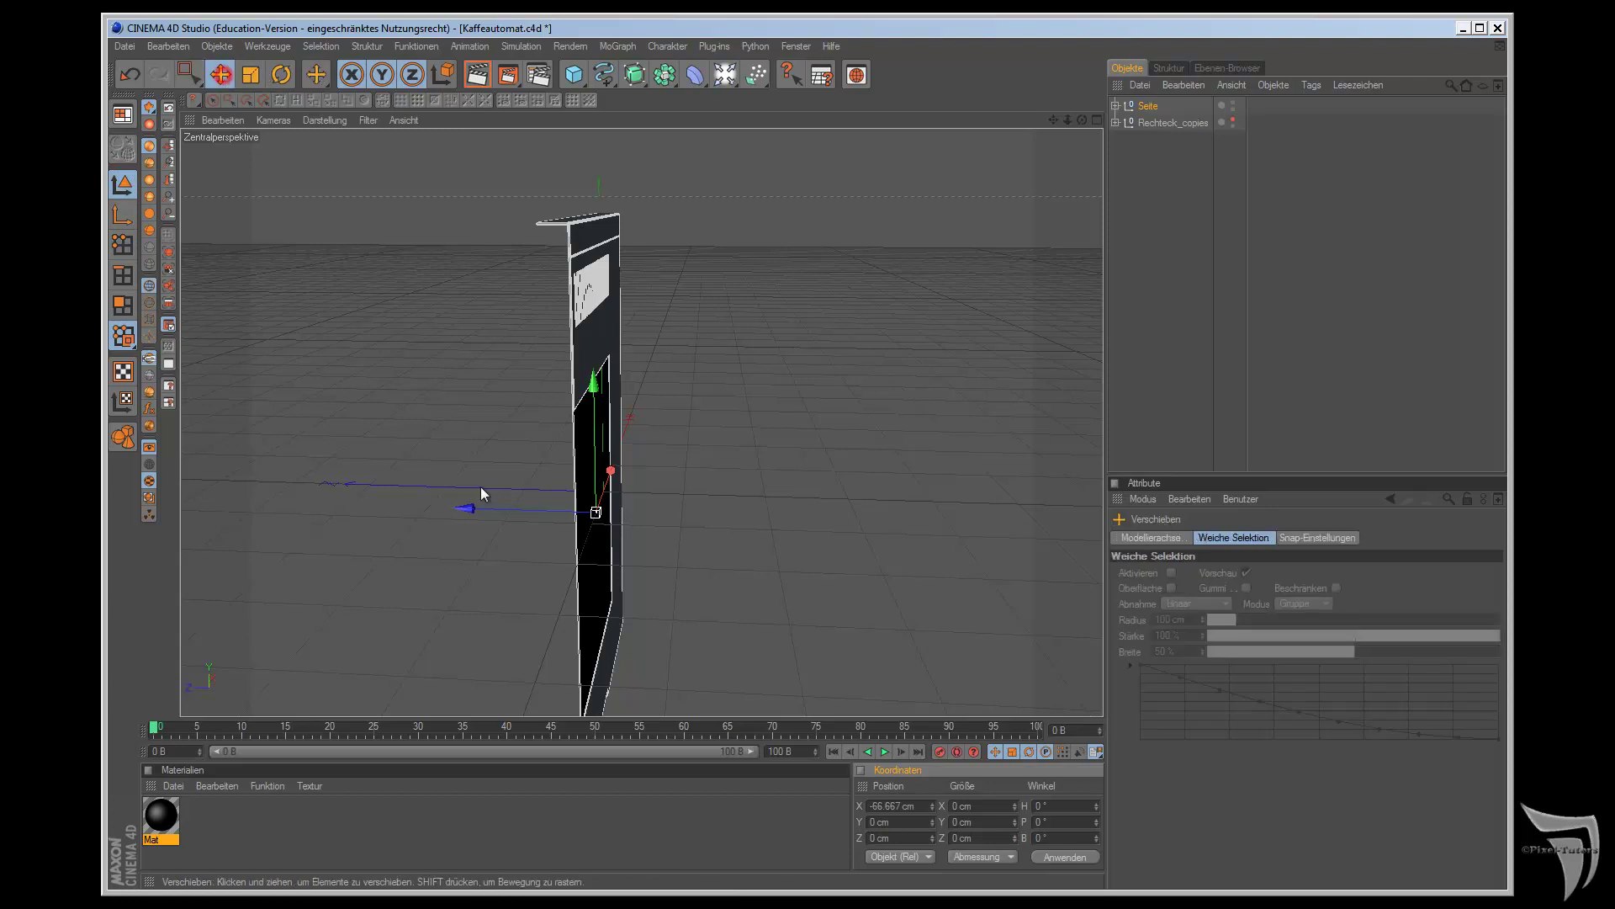
- Position the Seite group at Z −250 cm in the Coordinates manager
double_click(904, 808)
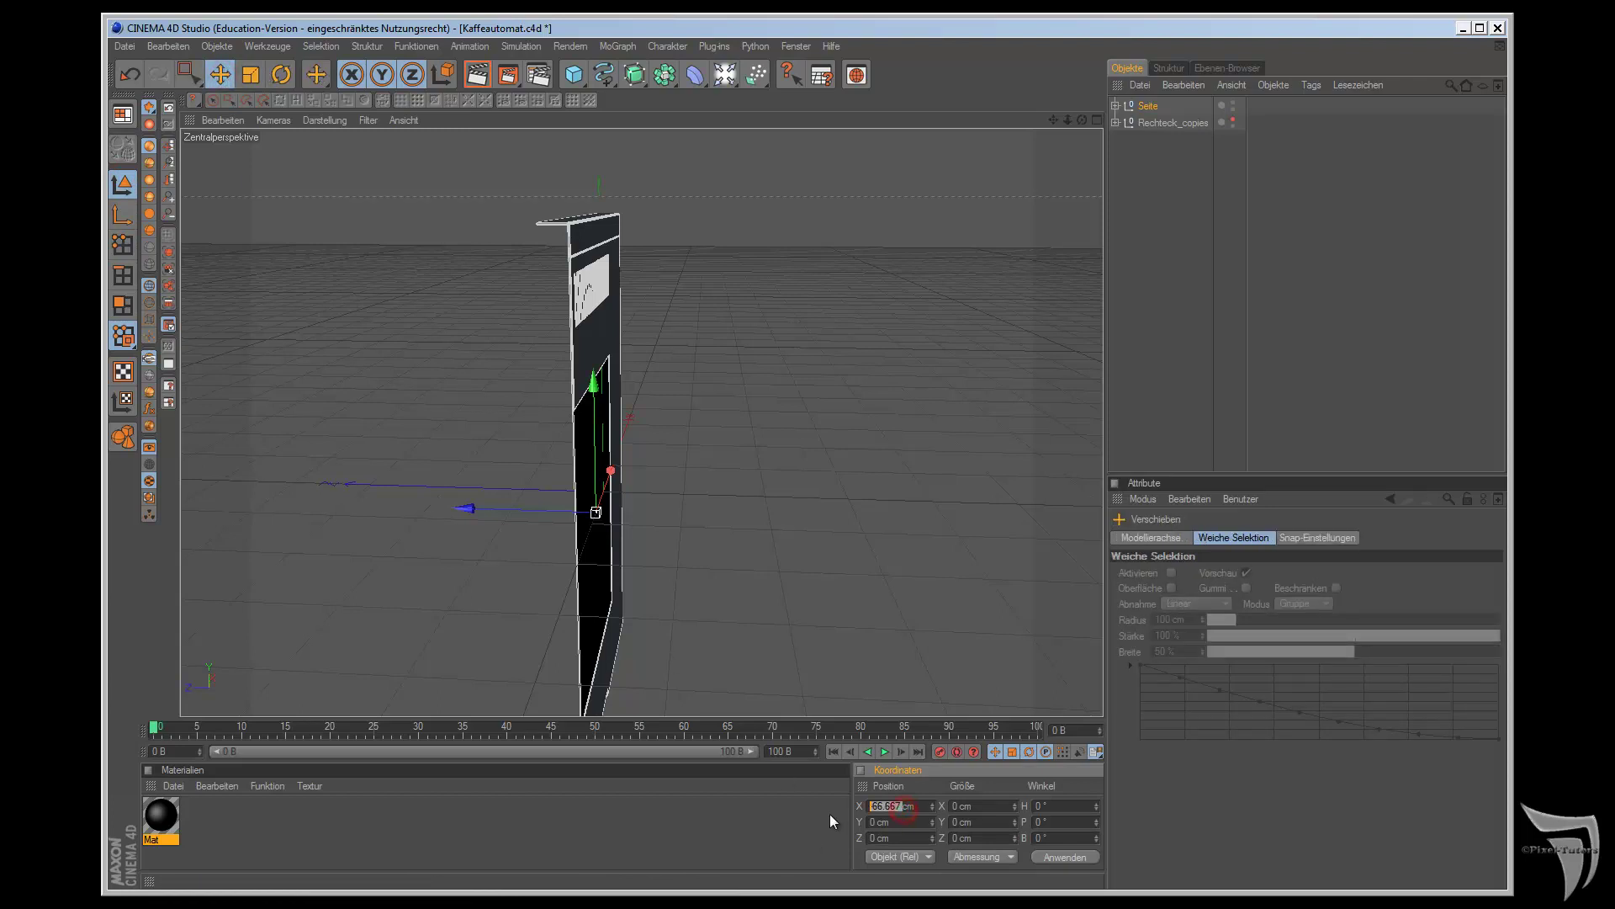
double_click(880, 839)
type("500")
key("Return")
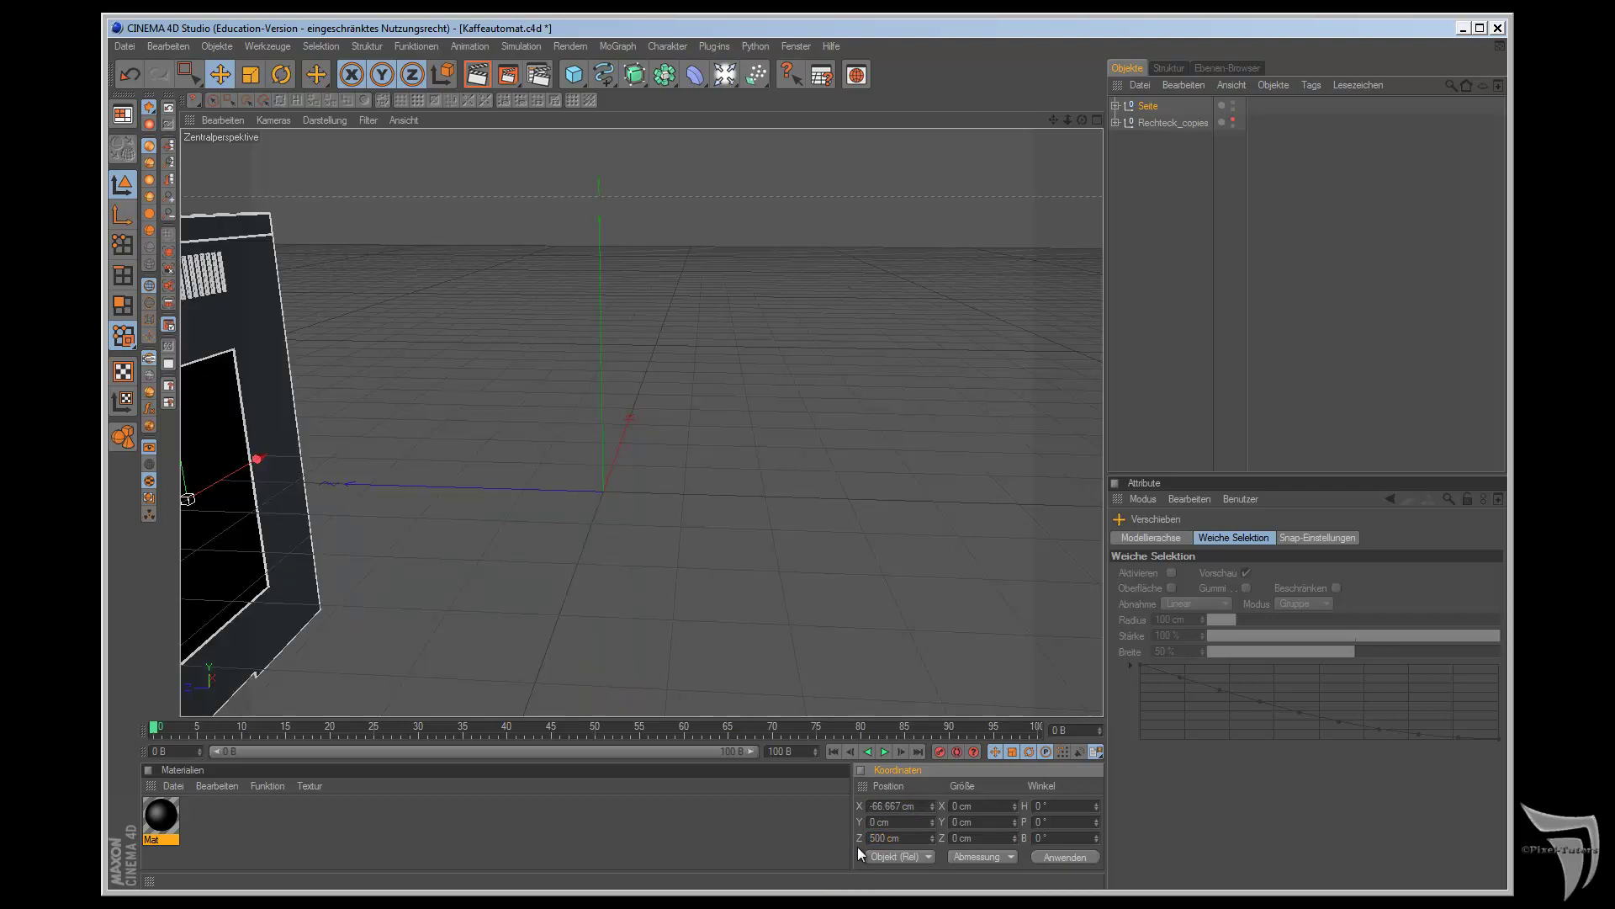
left_click(868, 838)
type("-")
key("Return")
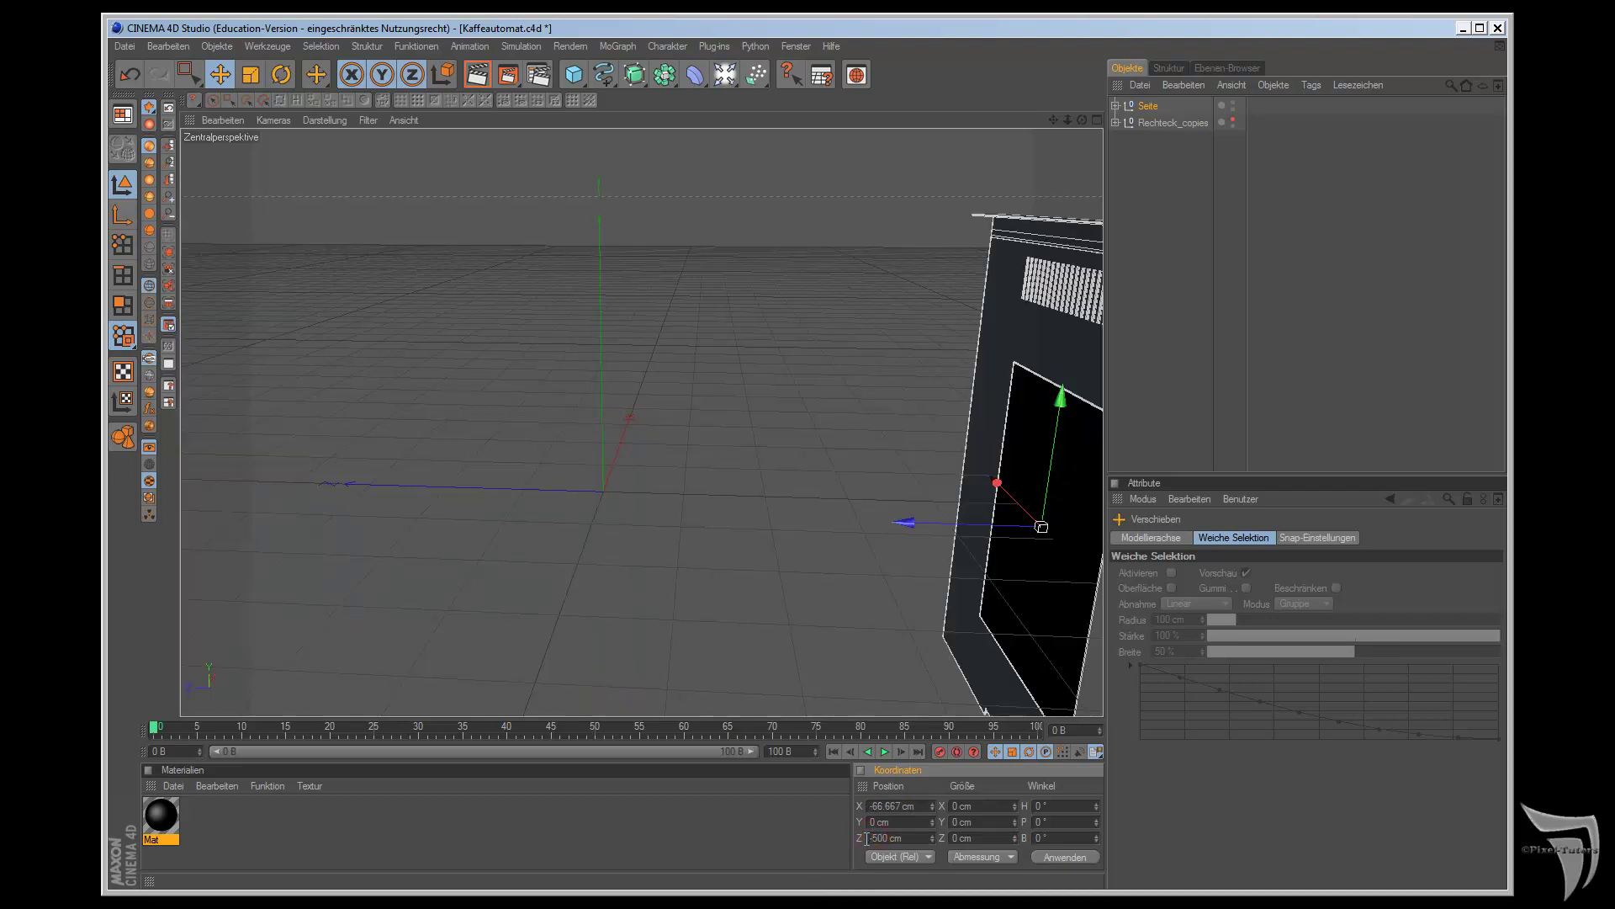
scroll(642, 497, "down", 4)
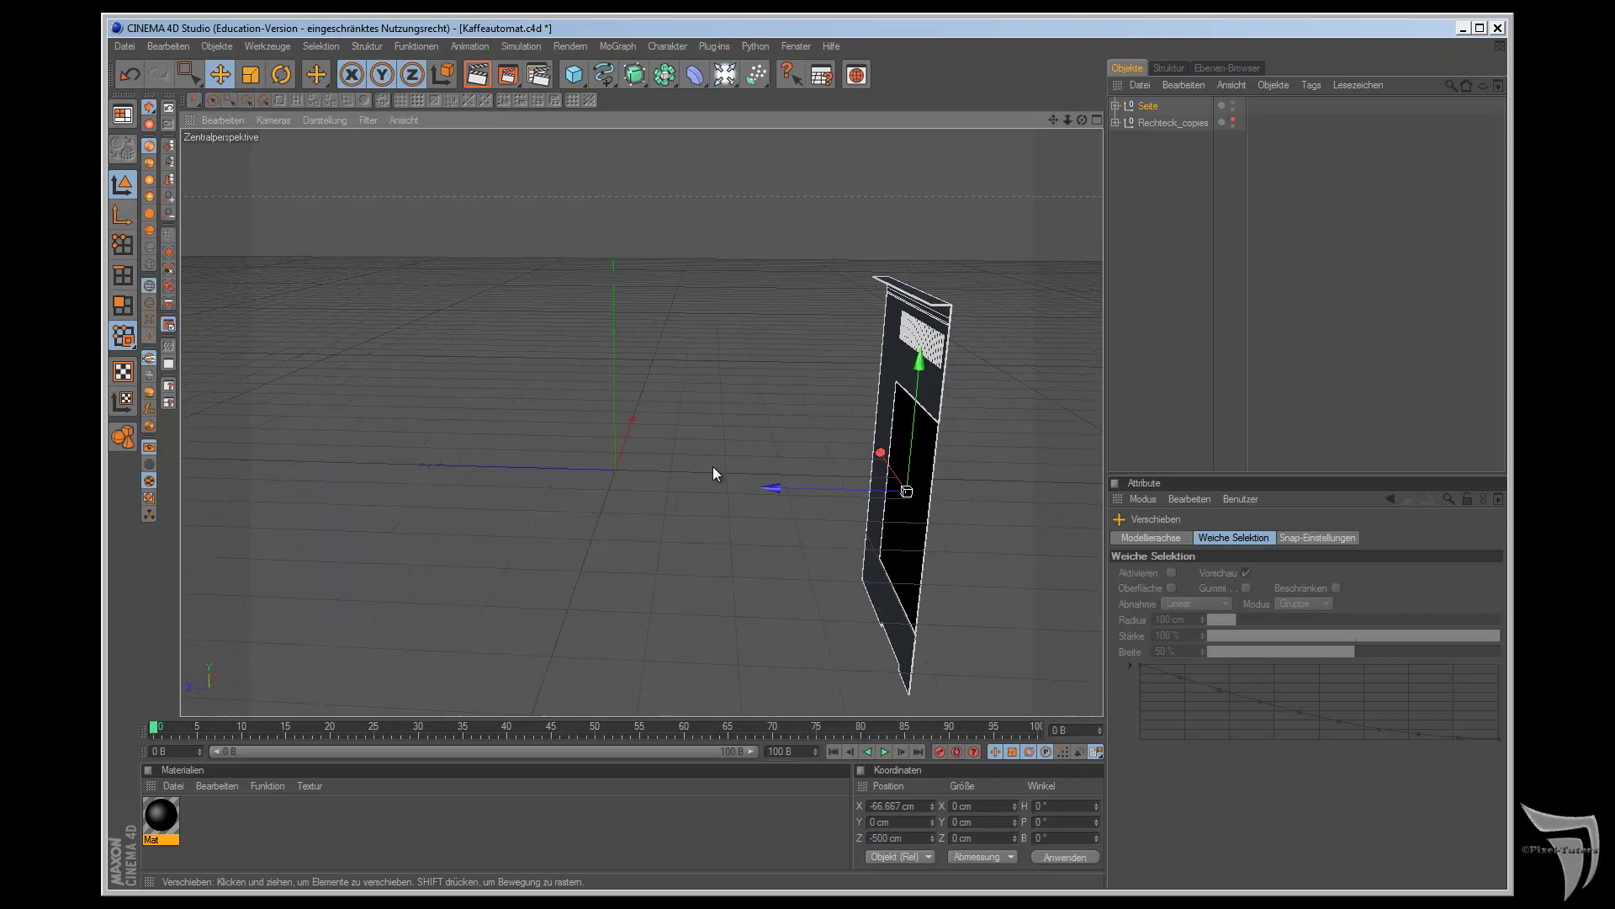
double_click(878, 837)
type("250")
key("Return")
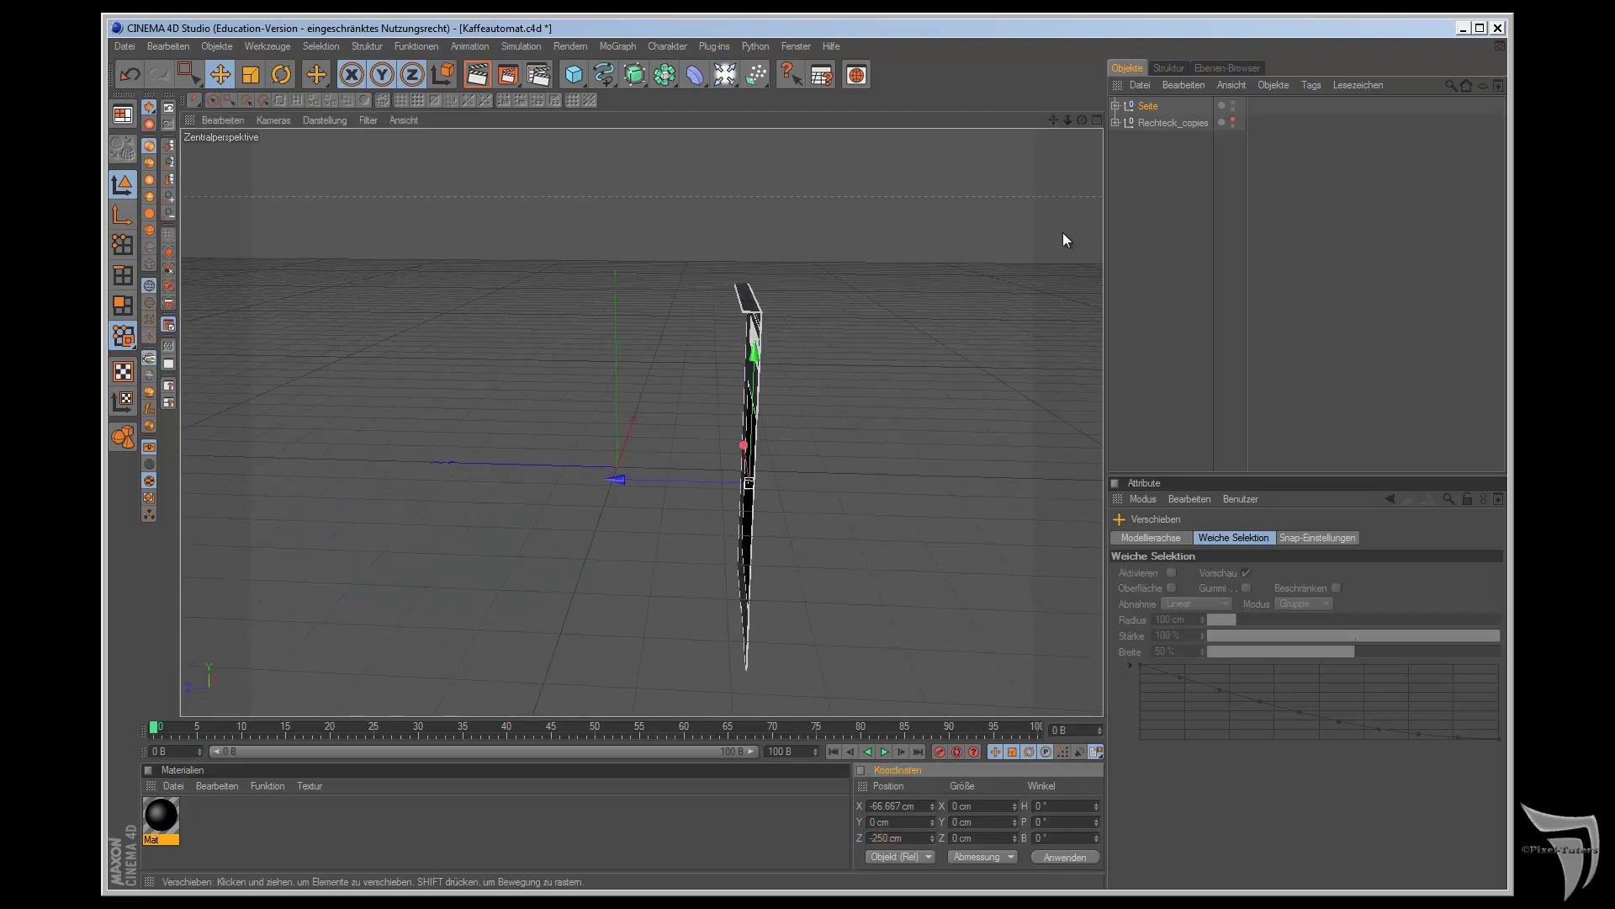
left_click(1079, 124)
left_click_drag(1082, 119, 907, 498)
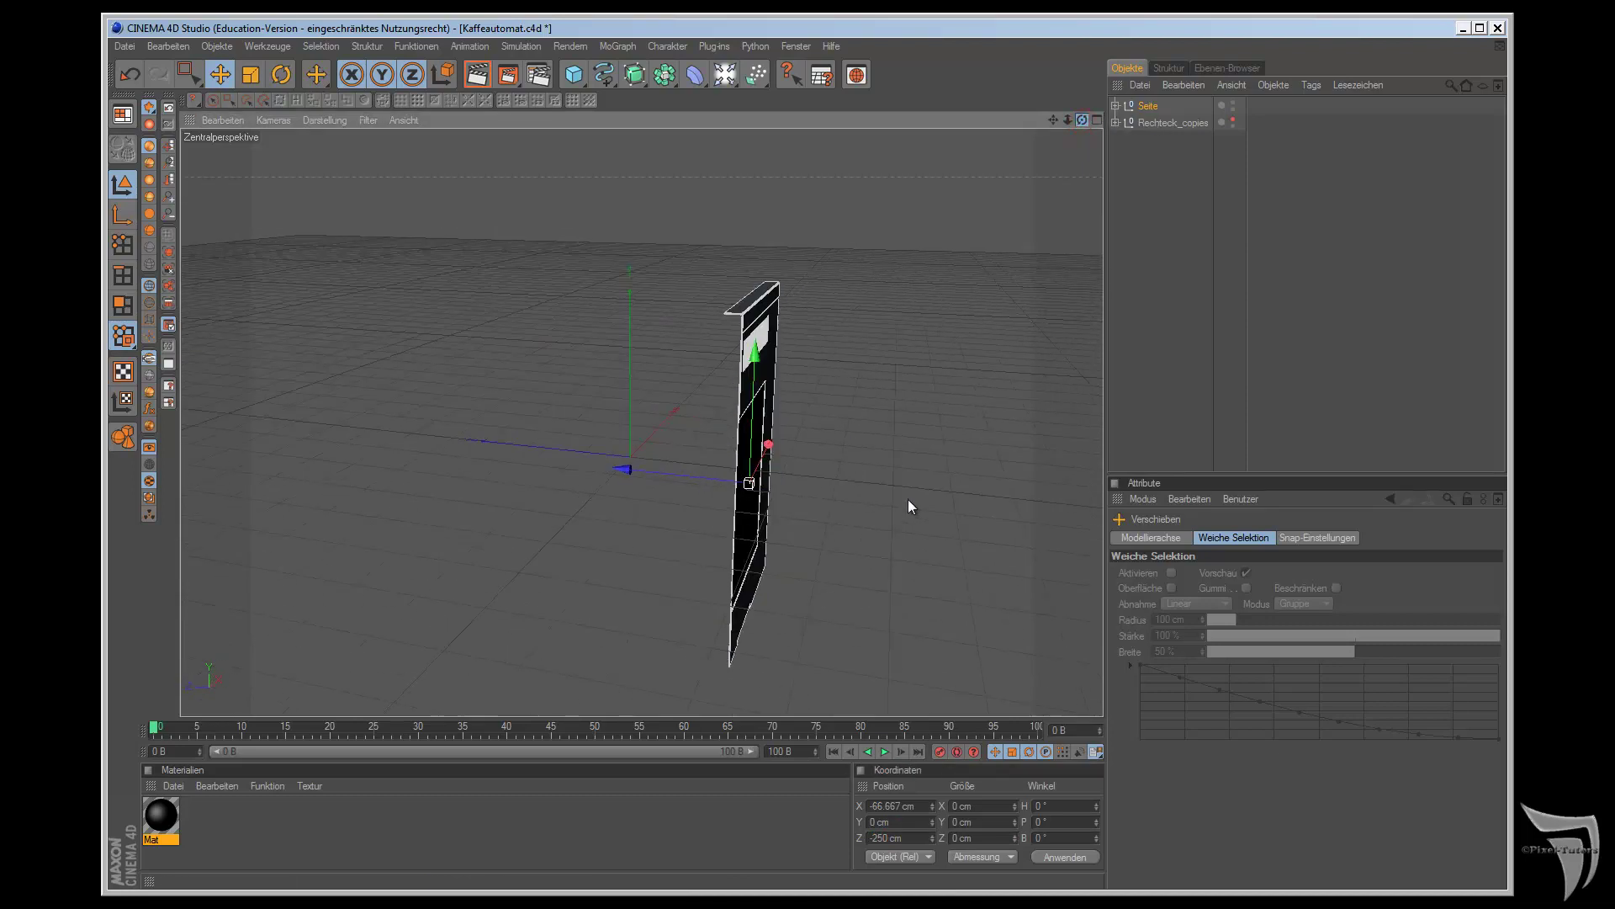
left_click(640, 77)
- Put Seite inside a new Symmetrie object mirroring across the XY plane
left_click(957, 127)
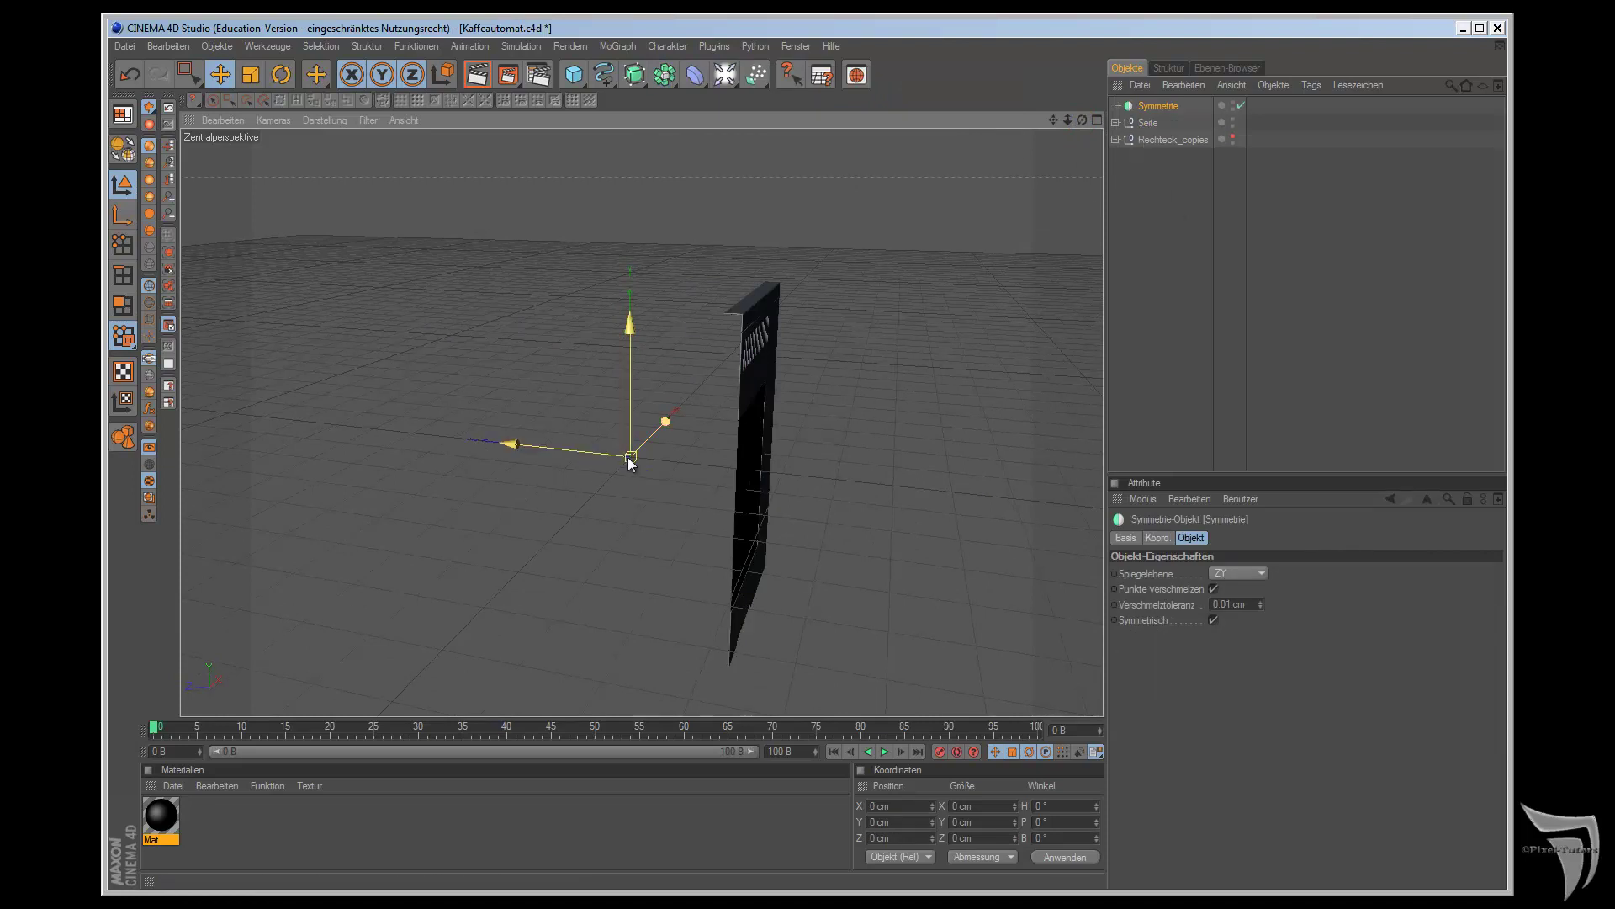
left_click_drag(1149, 123, 1146, 108)
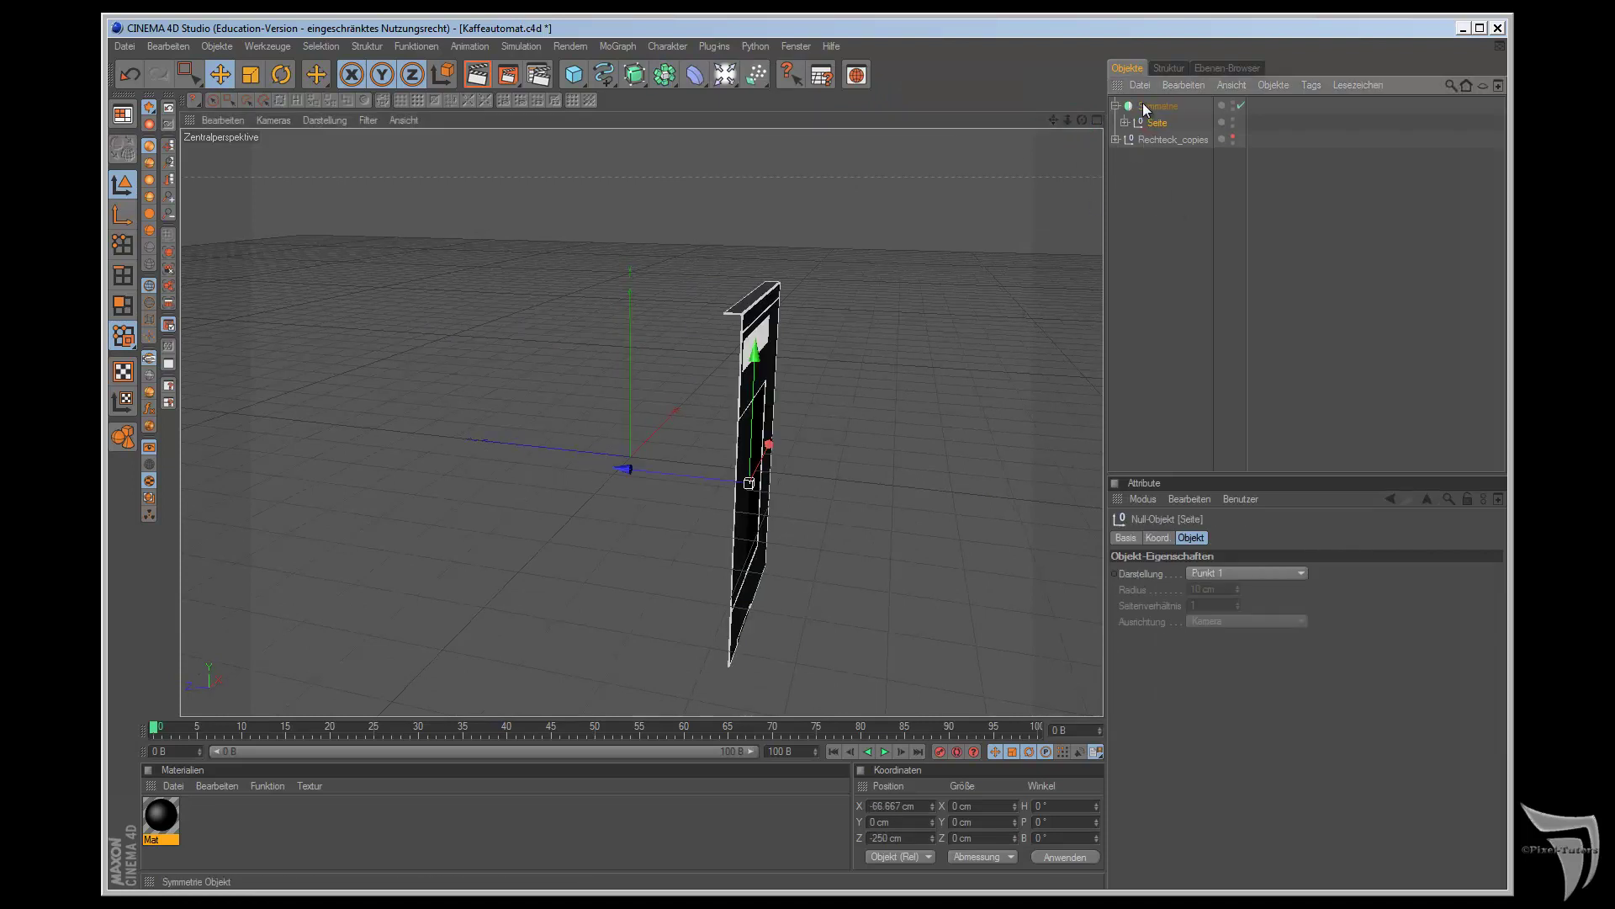
left_click_drag(1082, 120, 907, 498)
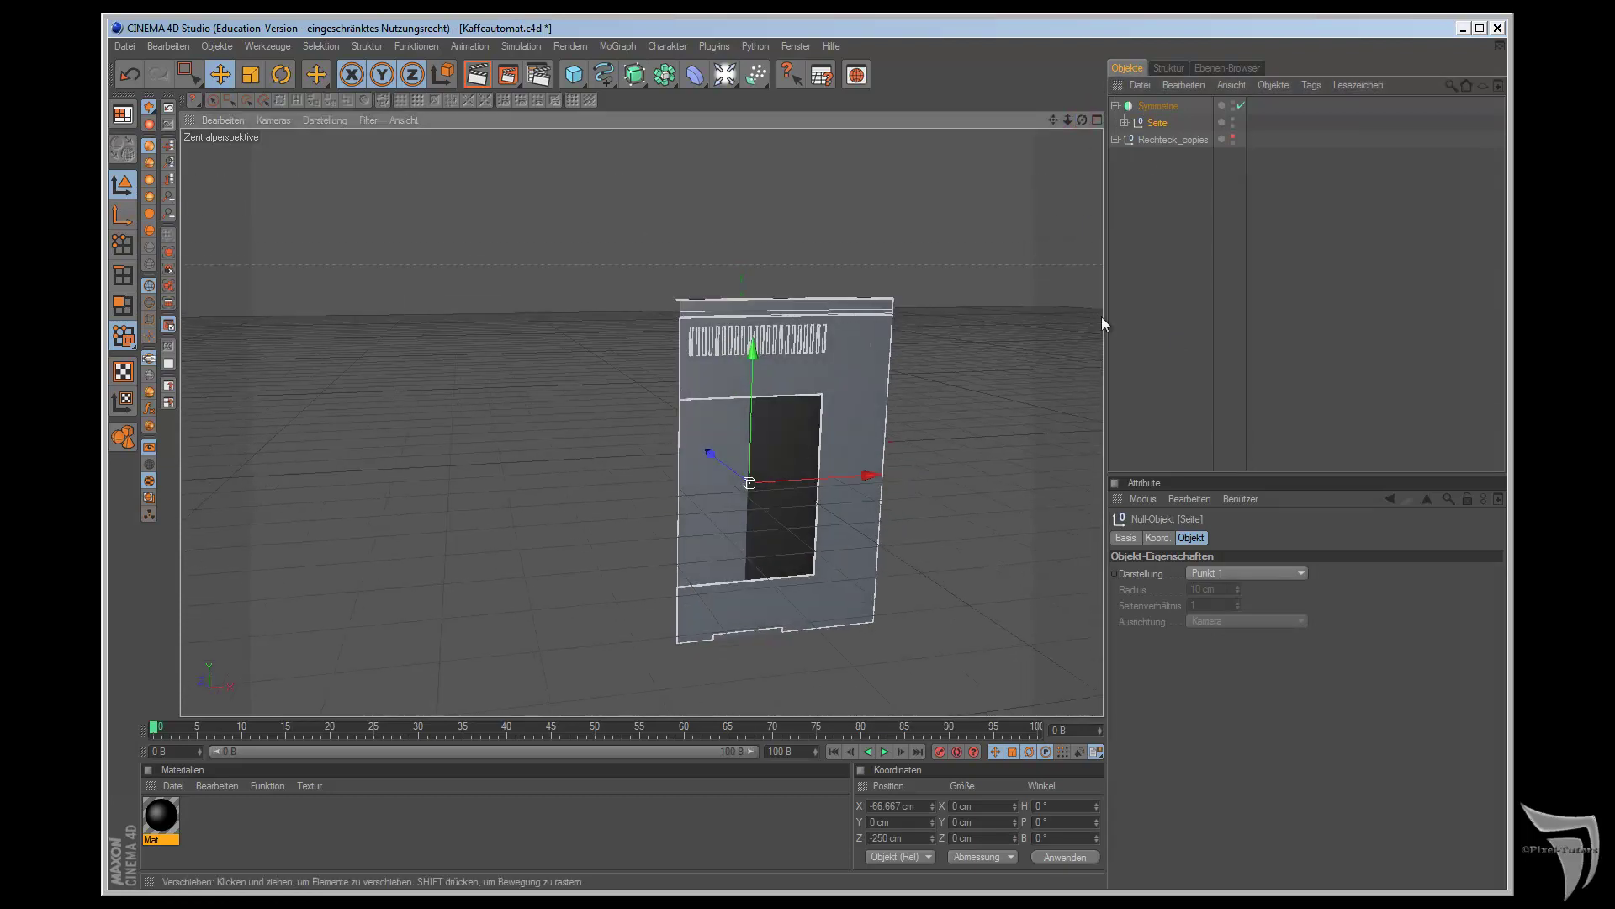
left_click(1146, 103)
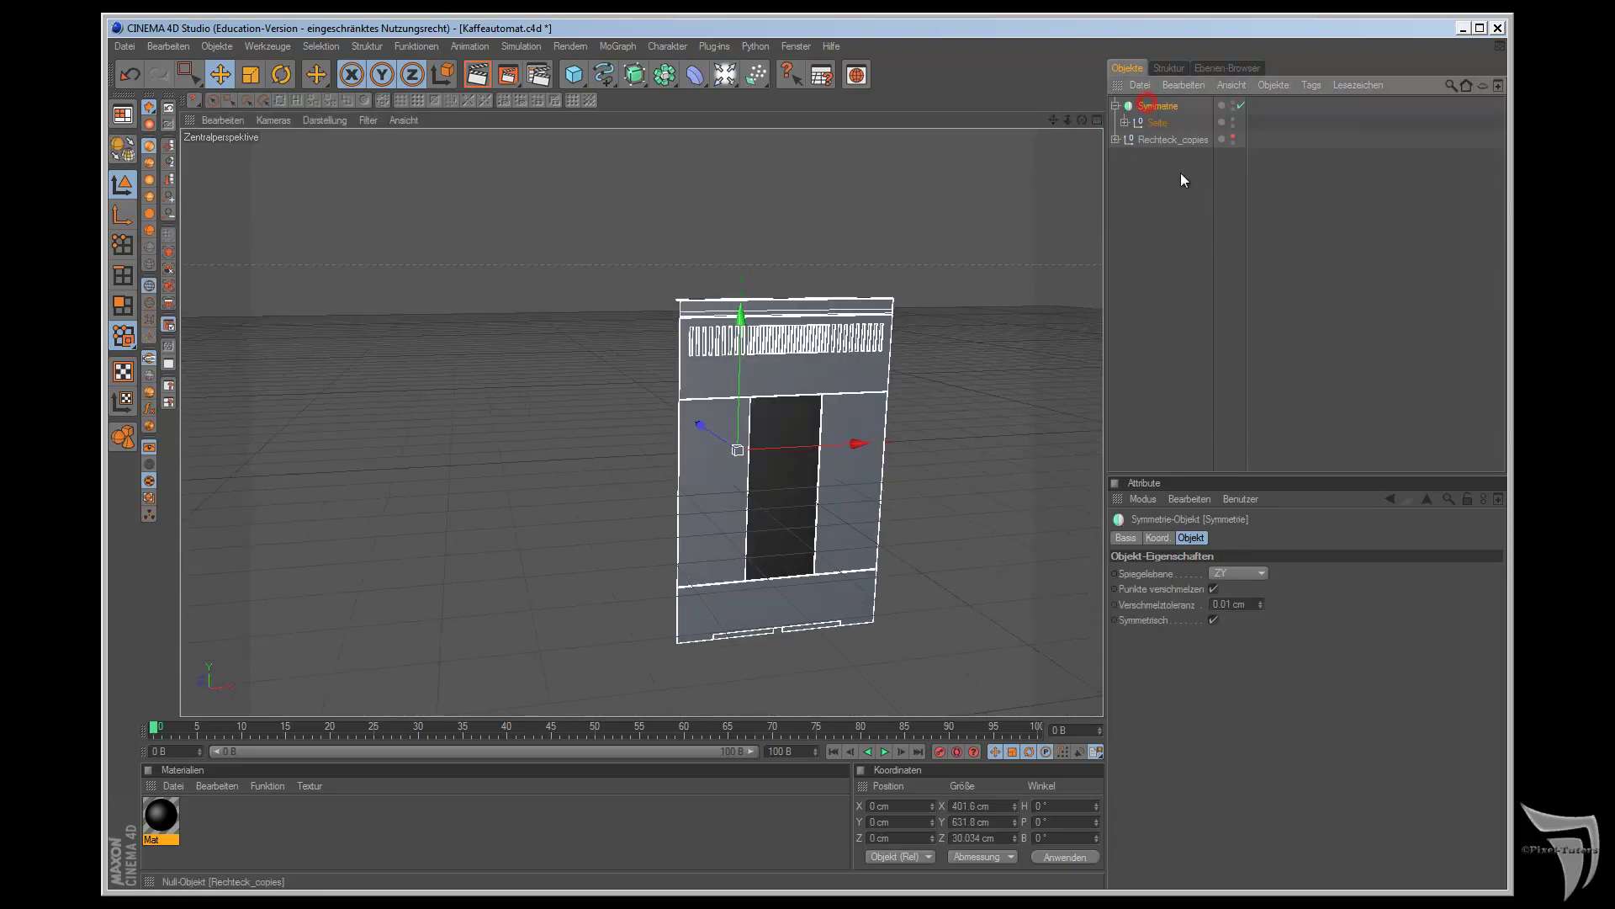
left_click(1247, 572)
left_click(1248, 591)
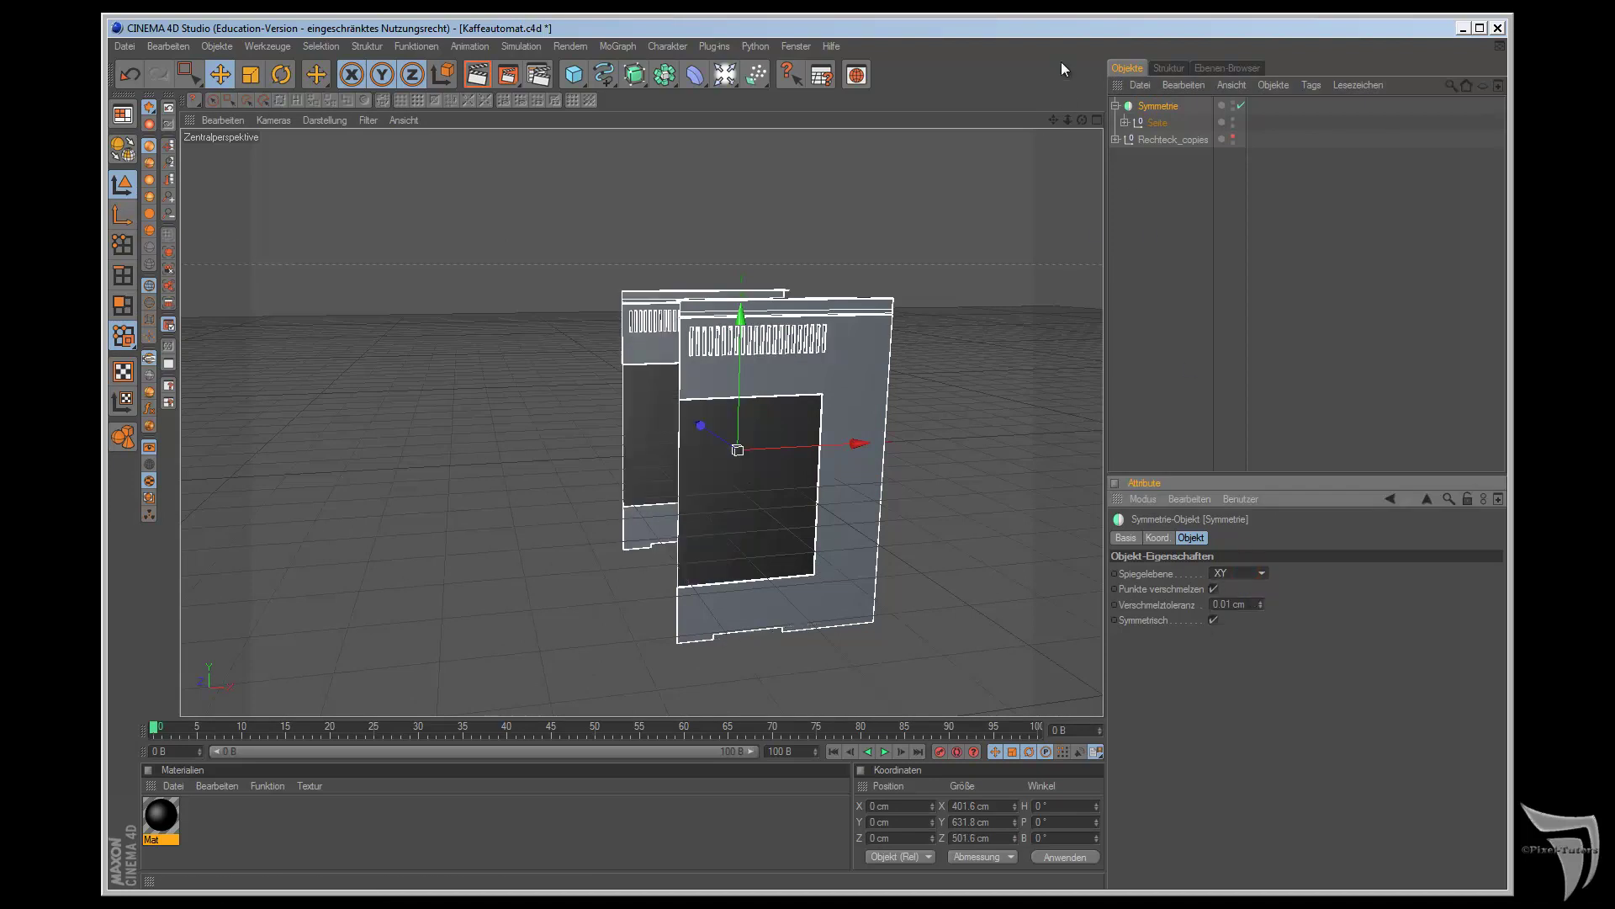
- Move Seite outward to Z −331.947 cm to widen the gap between panels
left_click_drag(1082, 120, 911, 507)
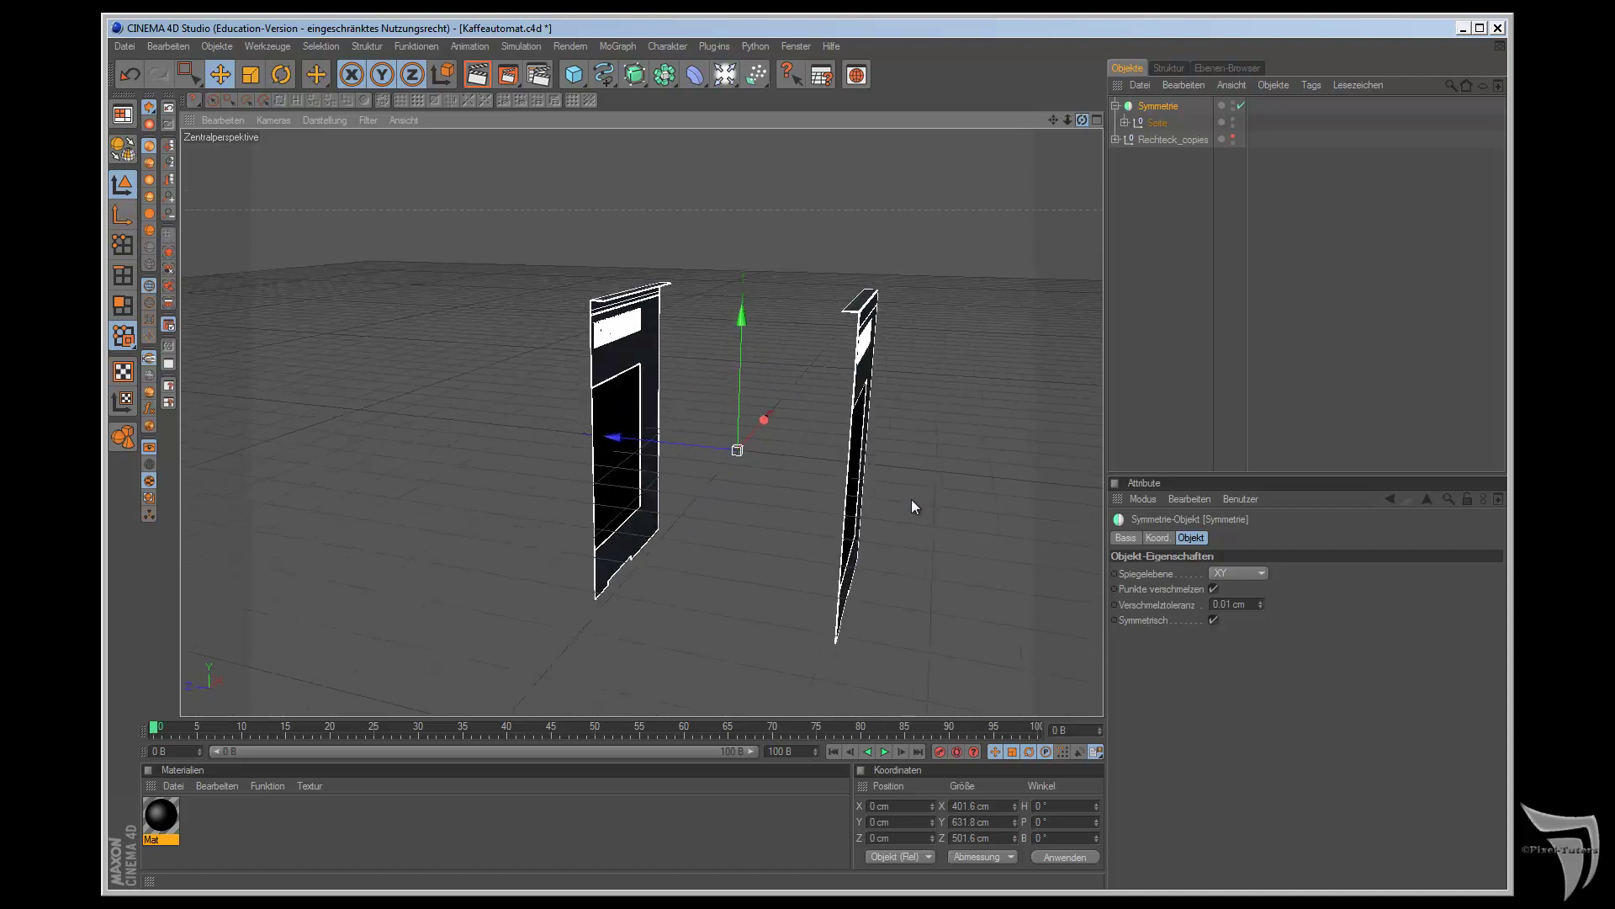
left_click(1151, 122)
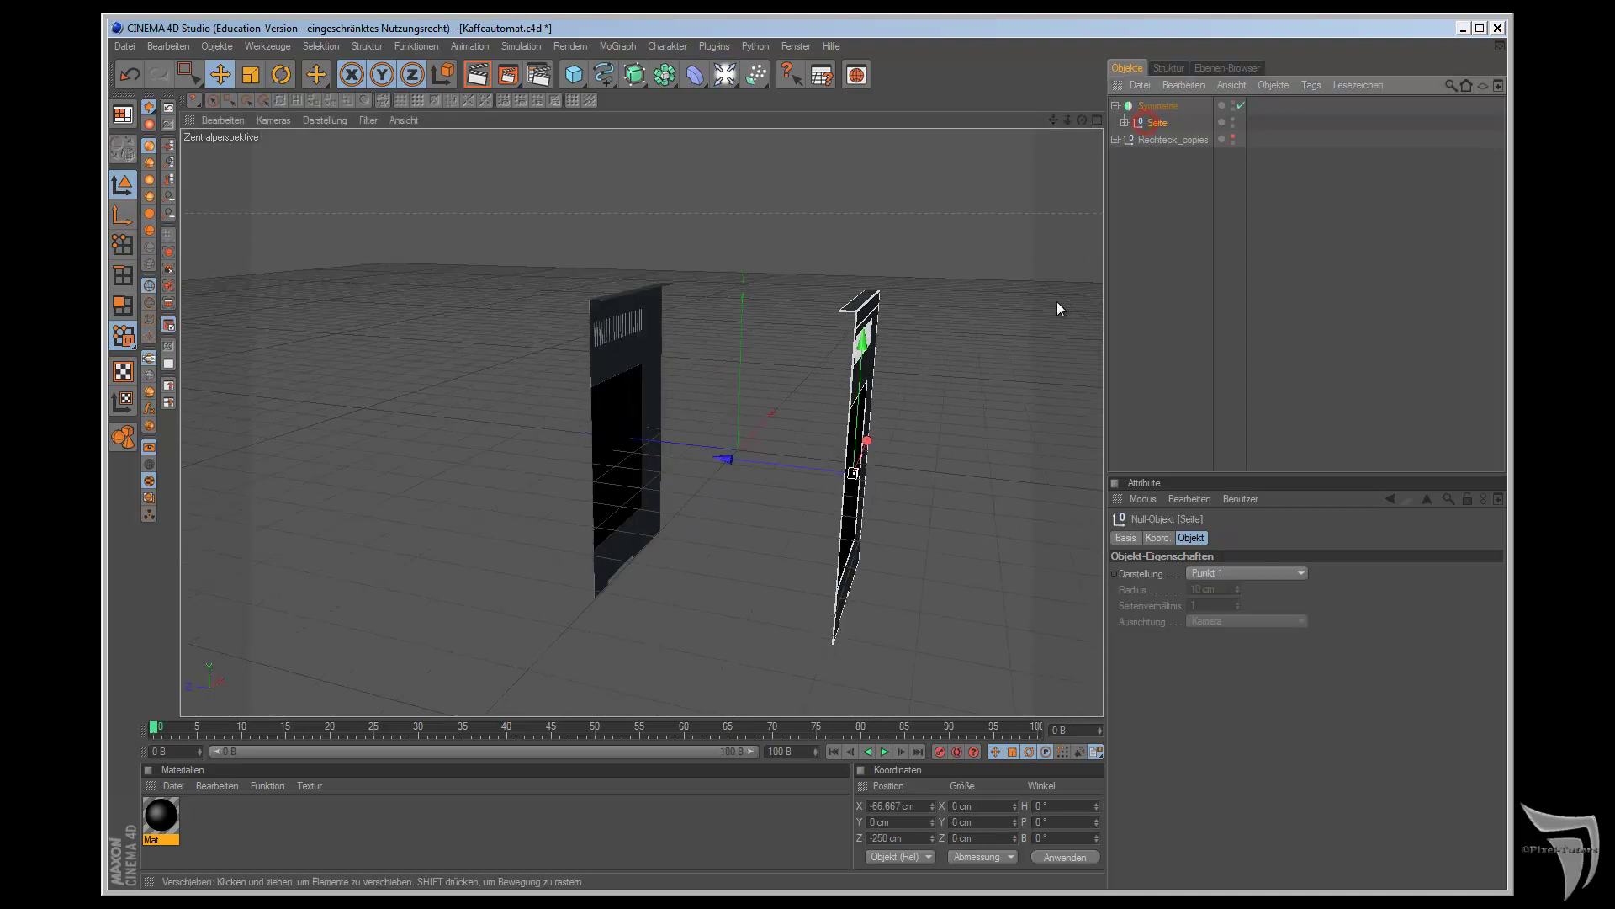
left_click_drag(720, 461, 910, 498)
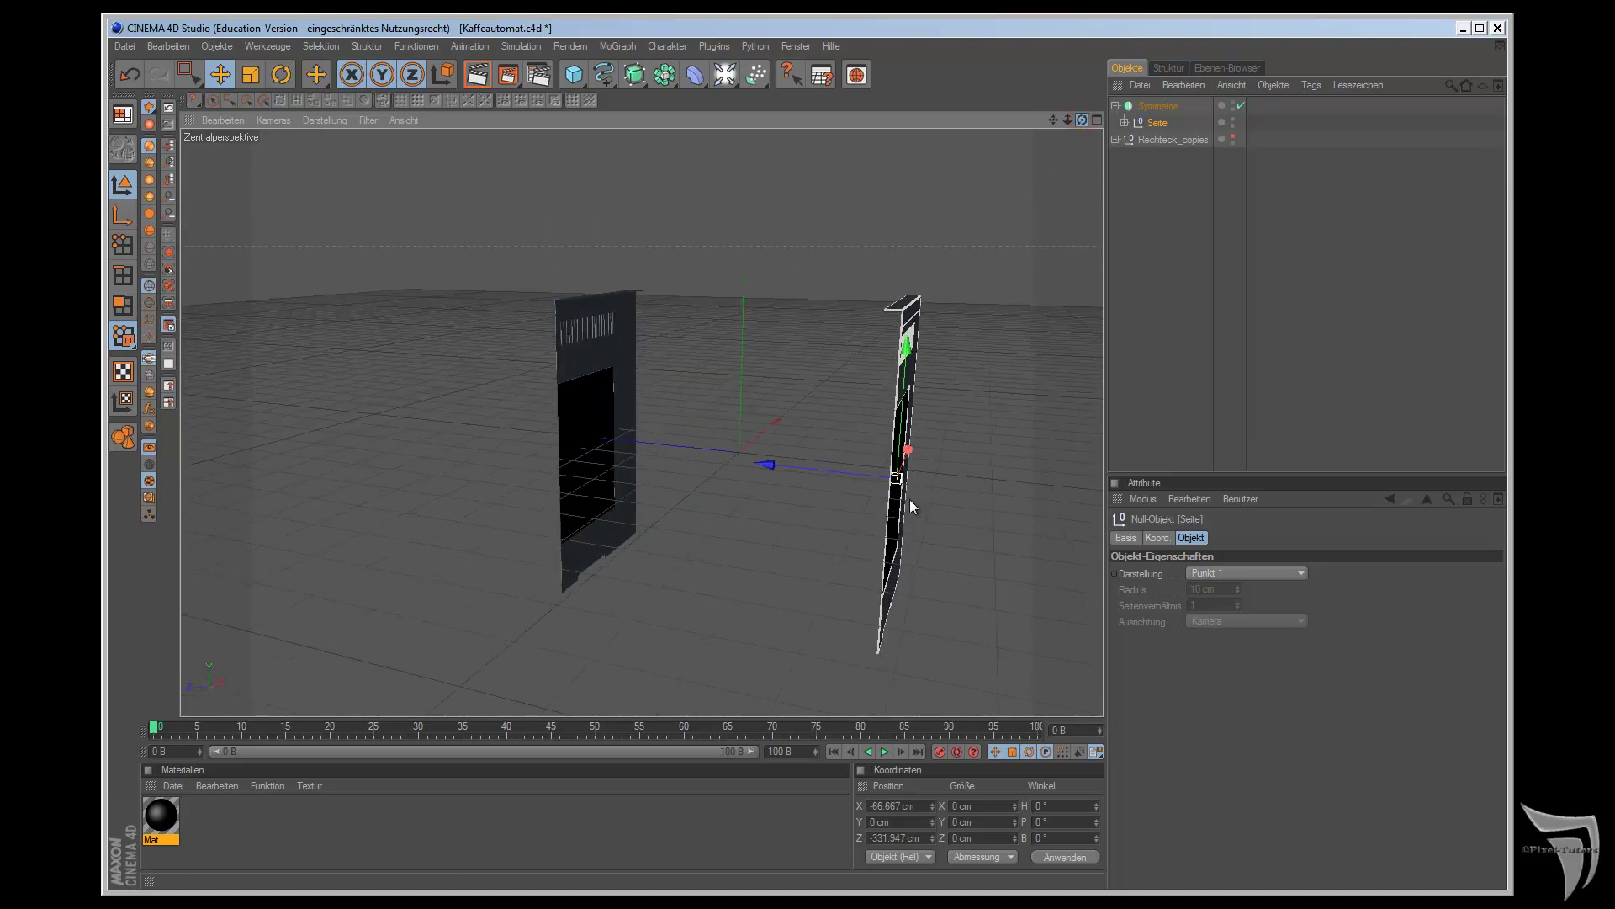
left_click(800, 47)
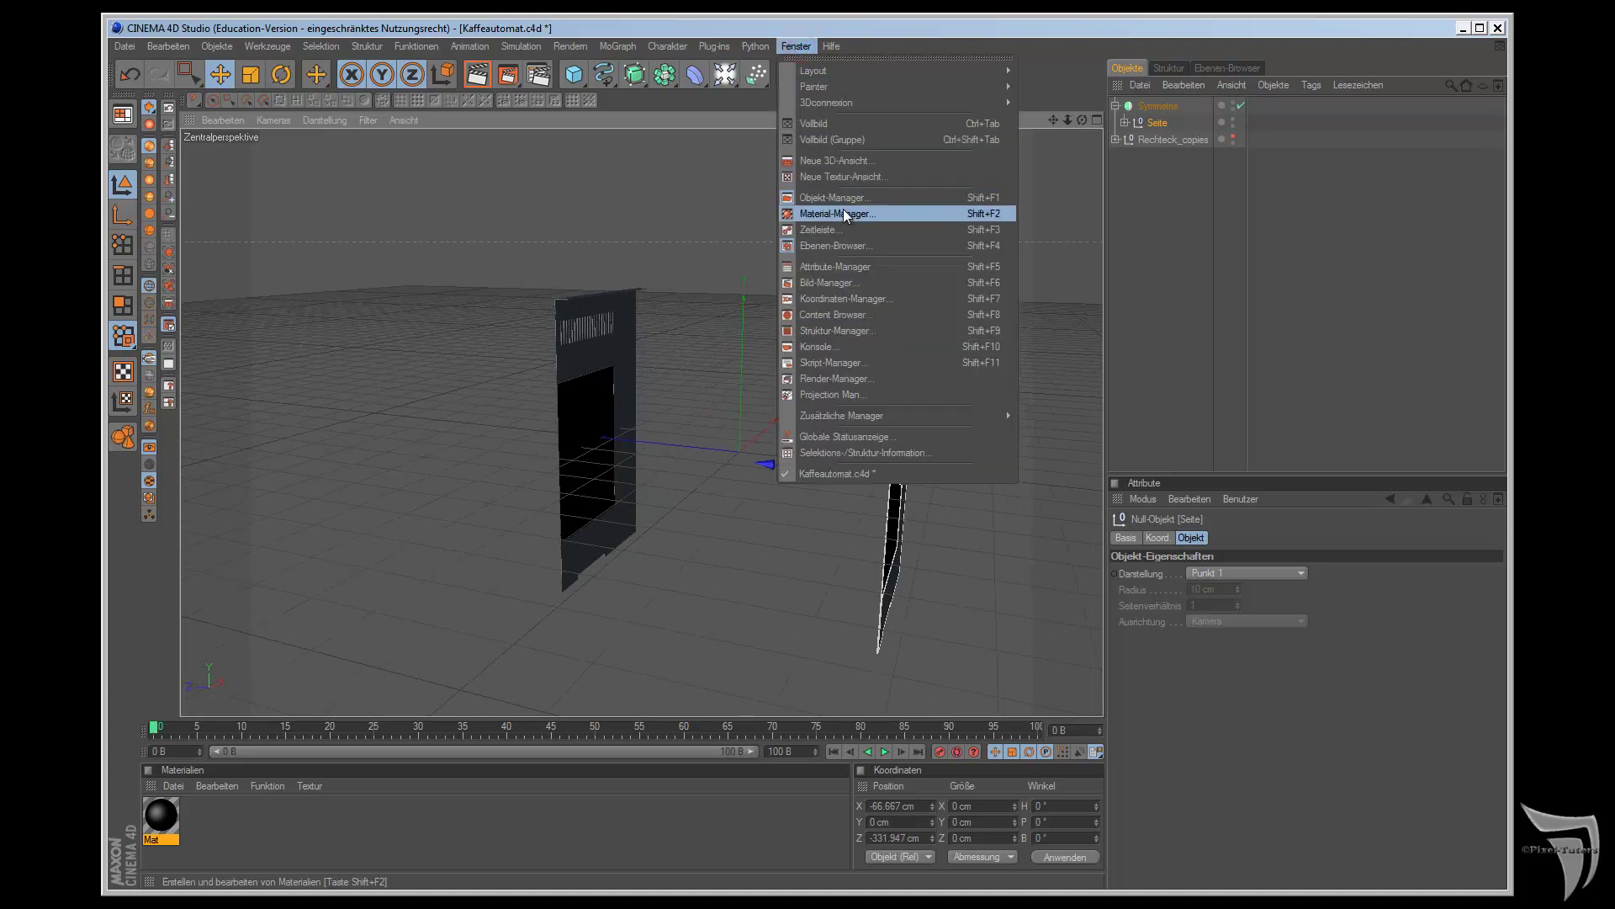
left_click(850, 285)
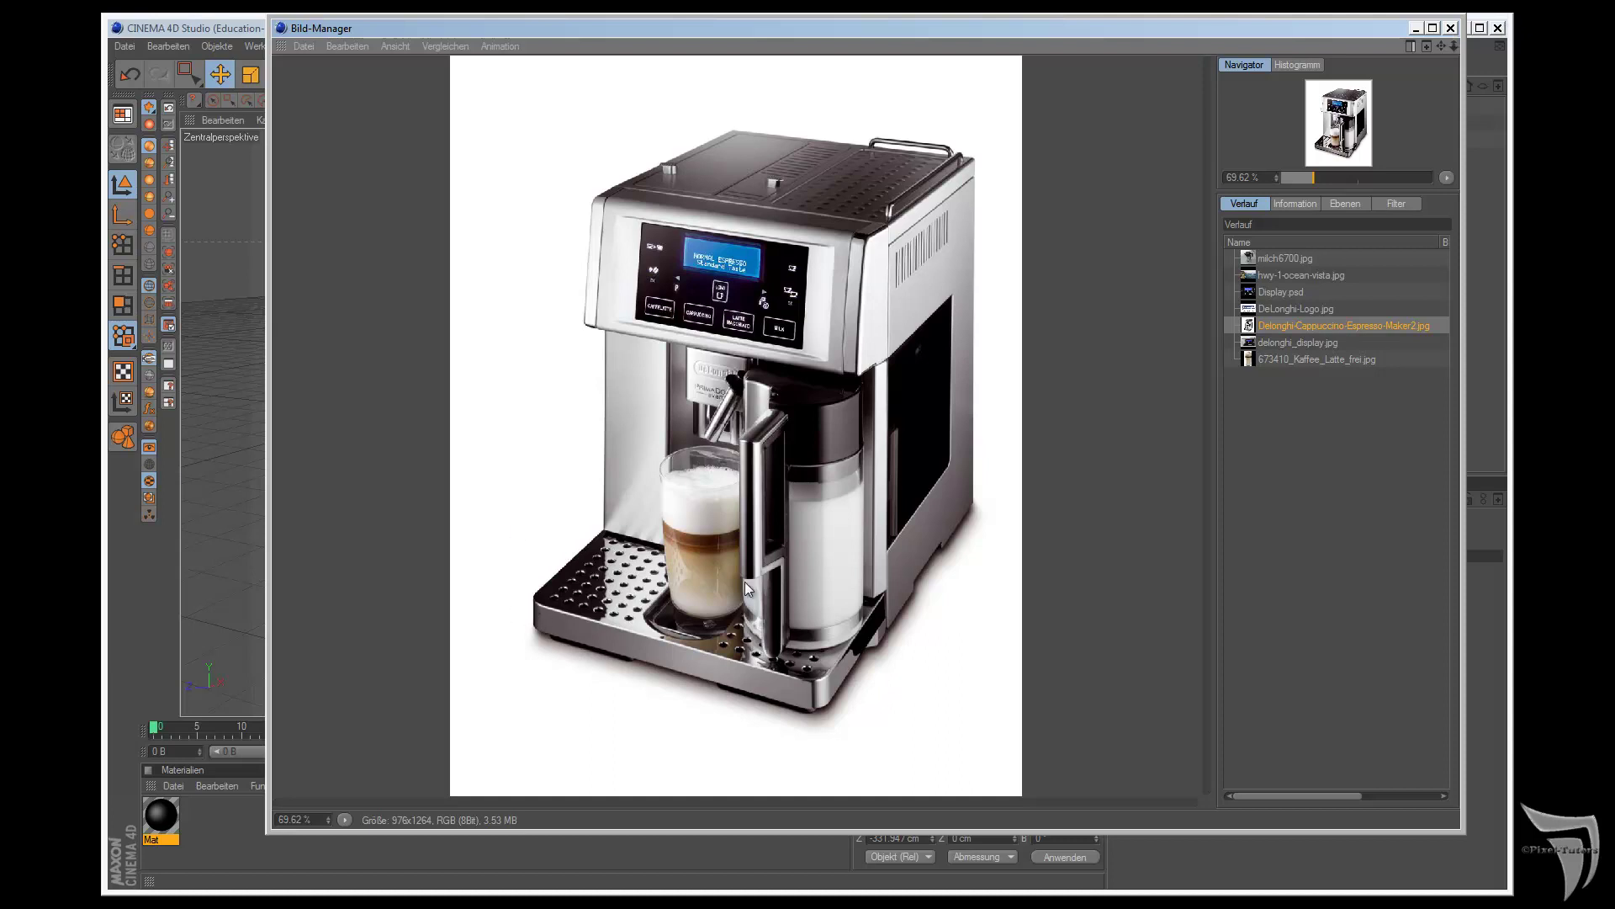
left_click(1453, 29)
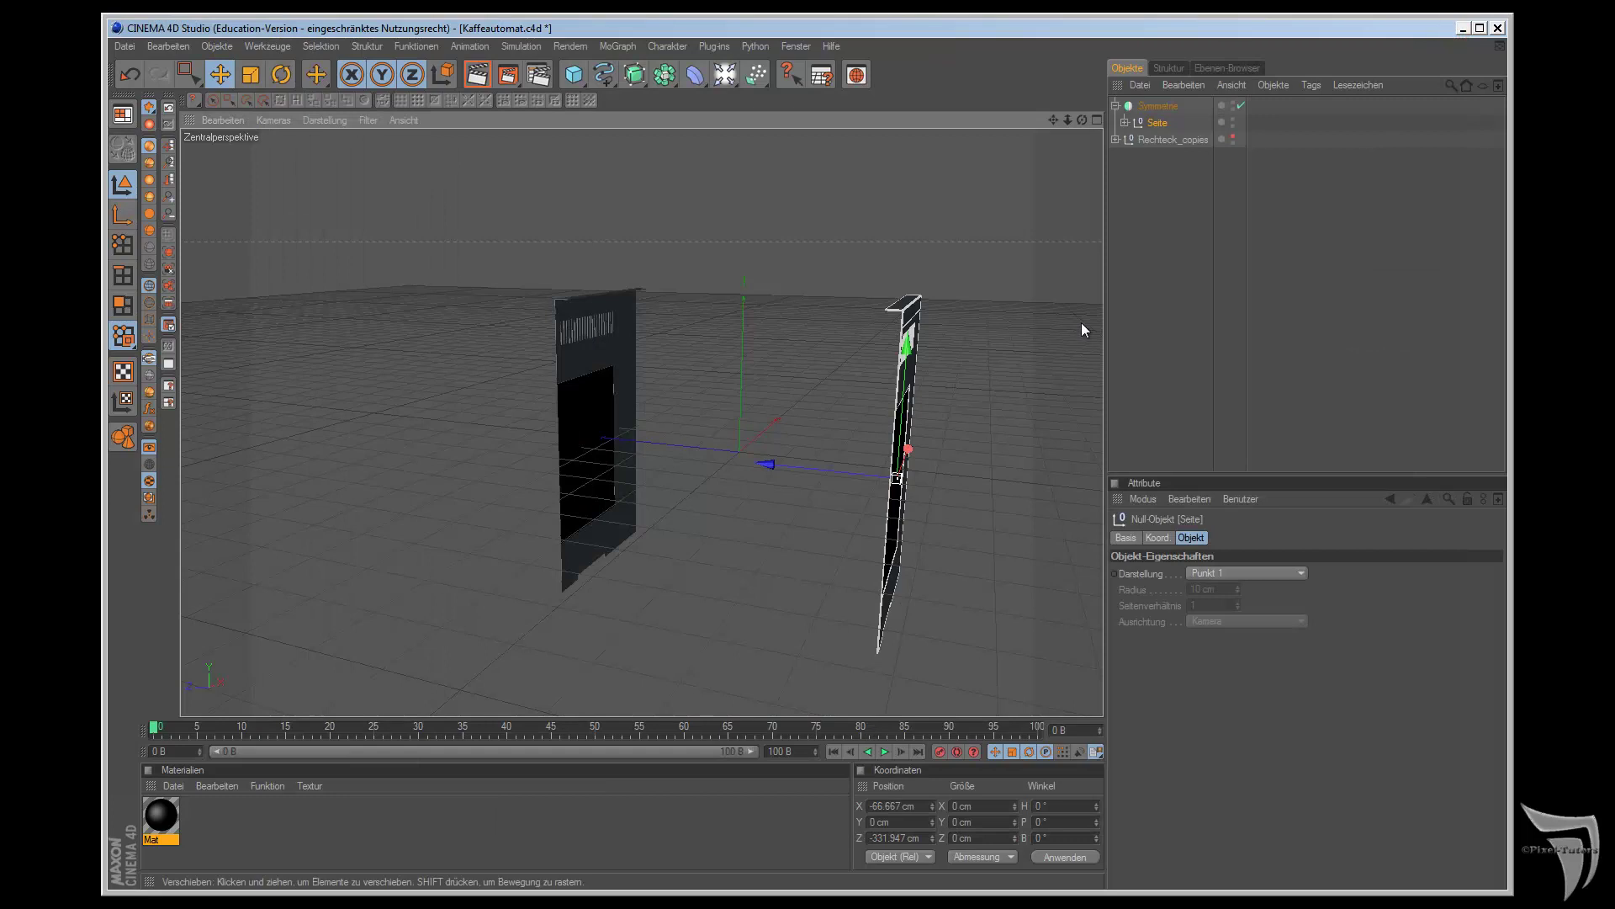
key("F2")
- Add a 234 × 601 cm Rechteck spline with rounded corners, then return to perspective view
scroll(1084, 318, "down", 2)
scroll(1014, 310, "down", 2)
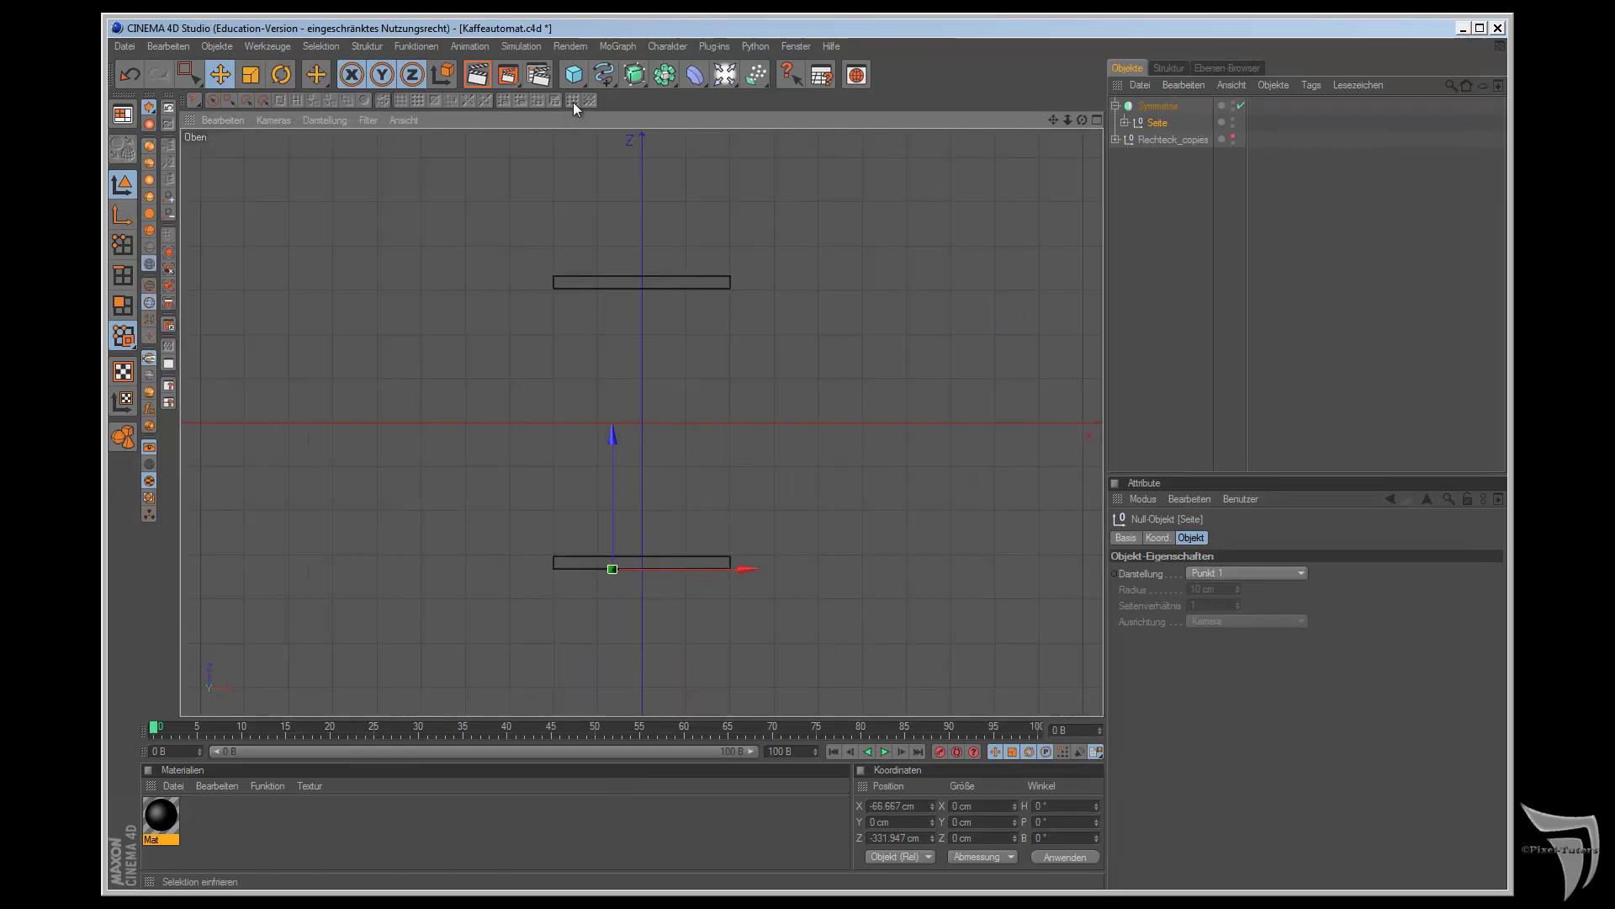
left_click(574, 74)
left_click(604, 74)
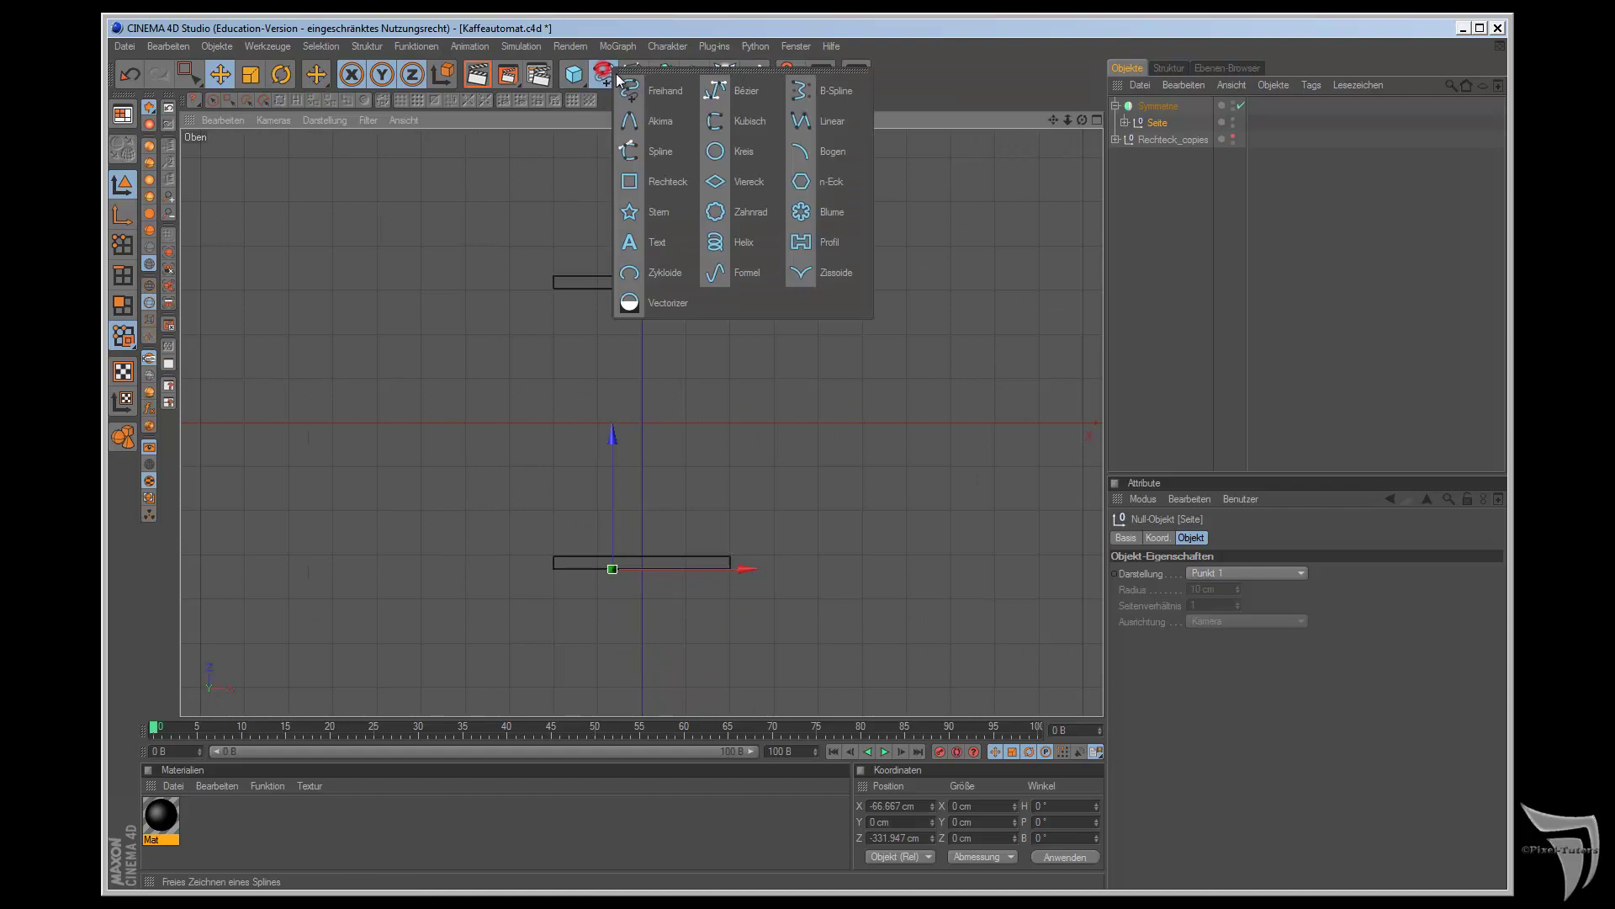
left_click(663, 179)
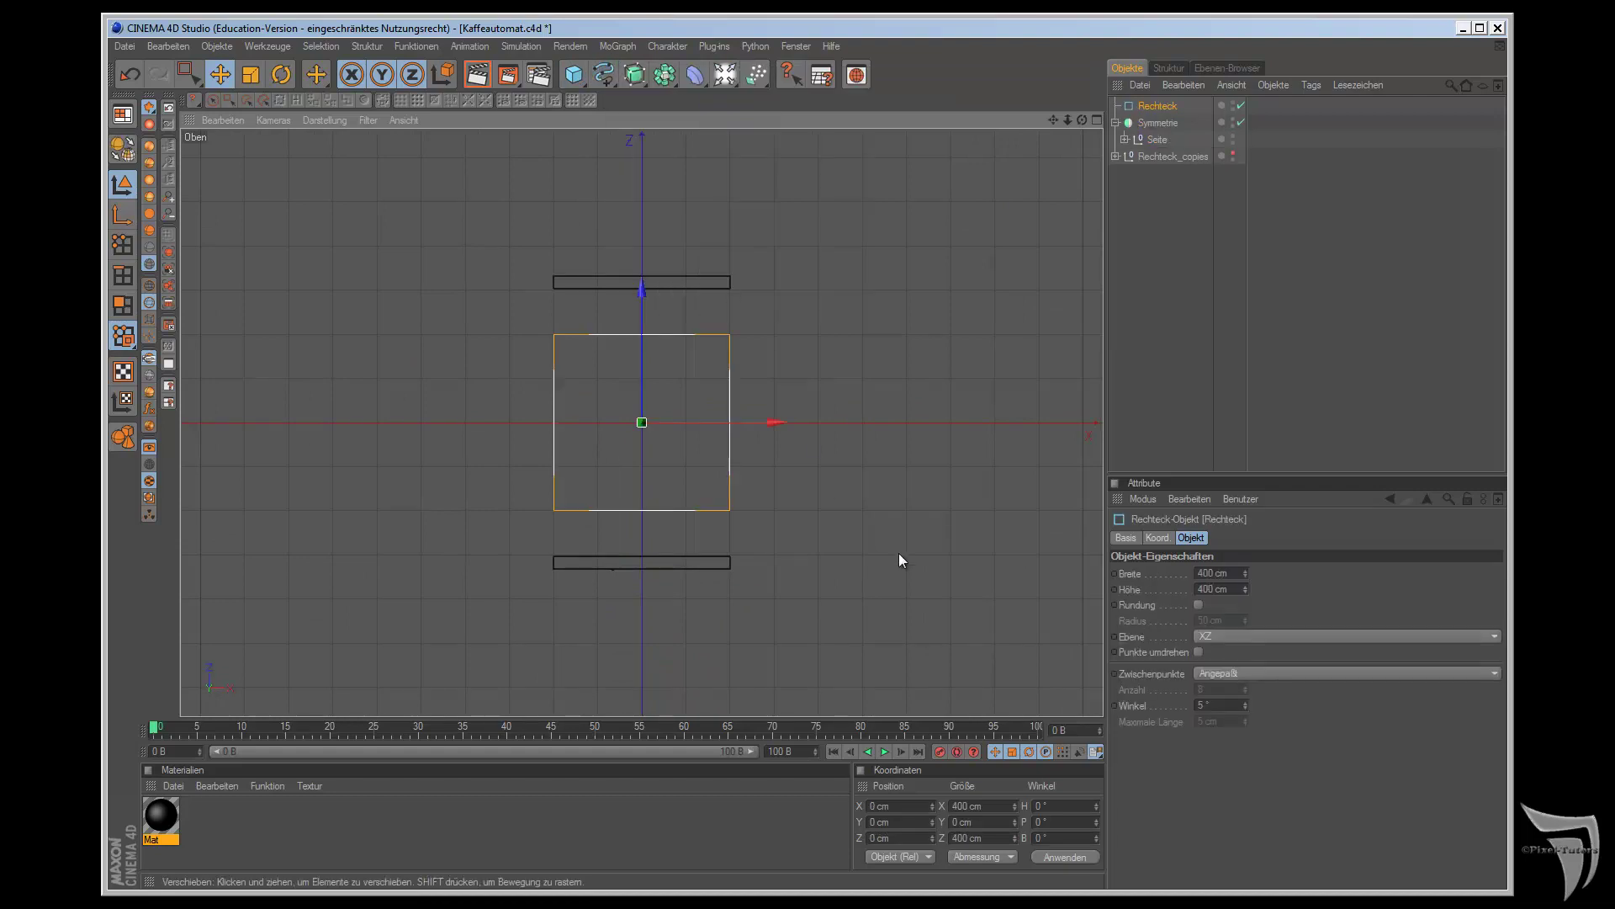
left_click(1199, 604)
mouse_move(1244, 619)
left_mouse_down()
mouse_move(1245, 569)
mouse_move(1245, 587)
left_mouse_up()
key("F1")
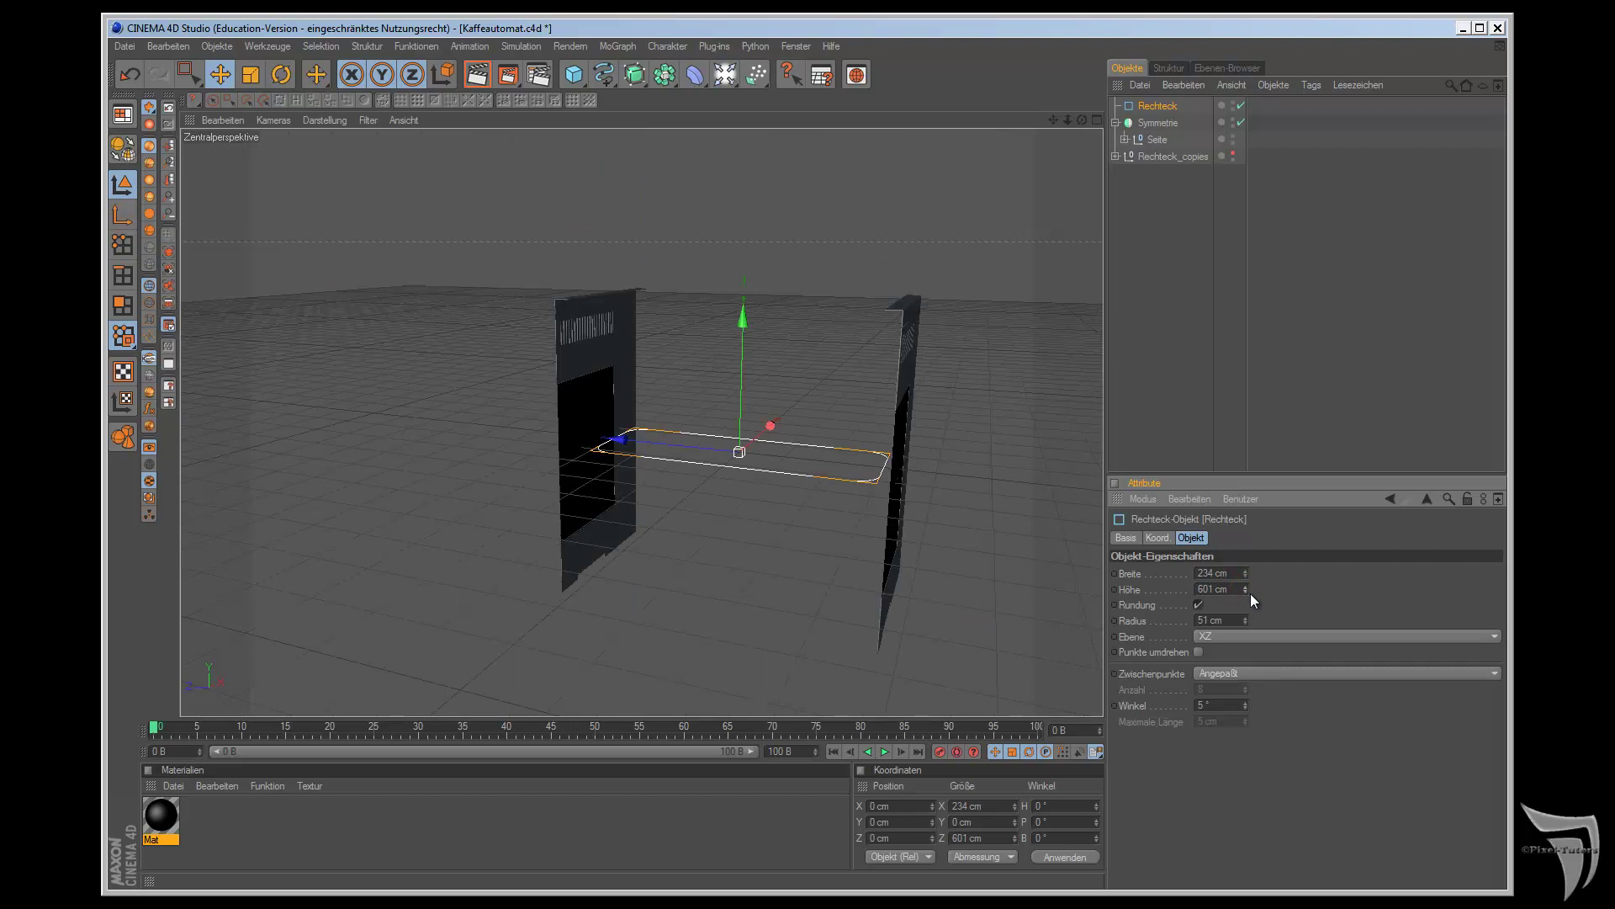
left_click(796, 46)
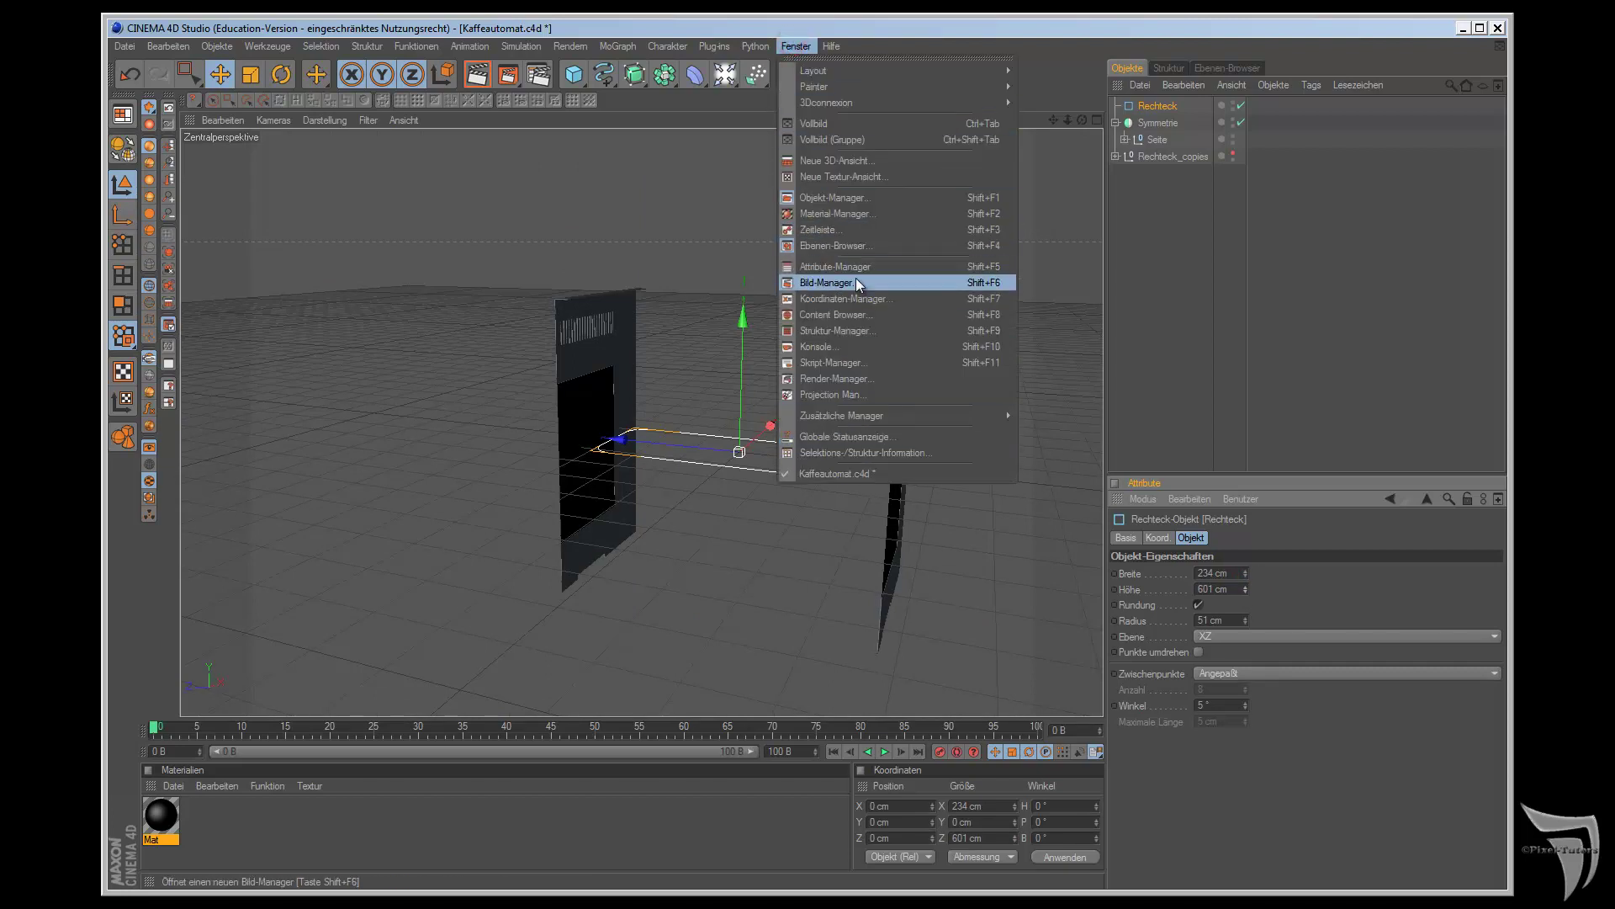
left_click(855, 283)
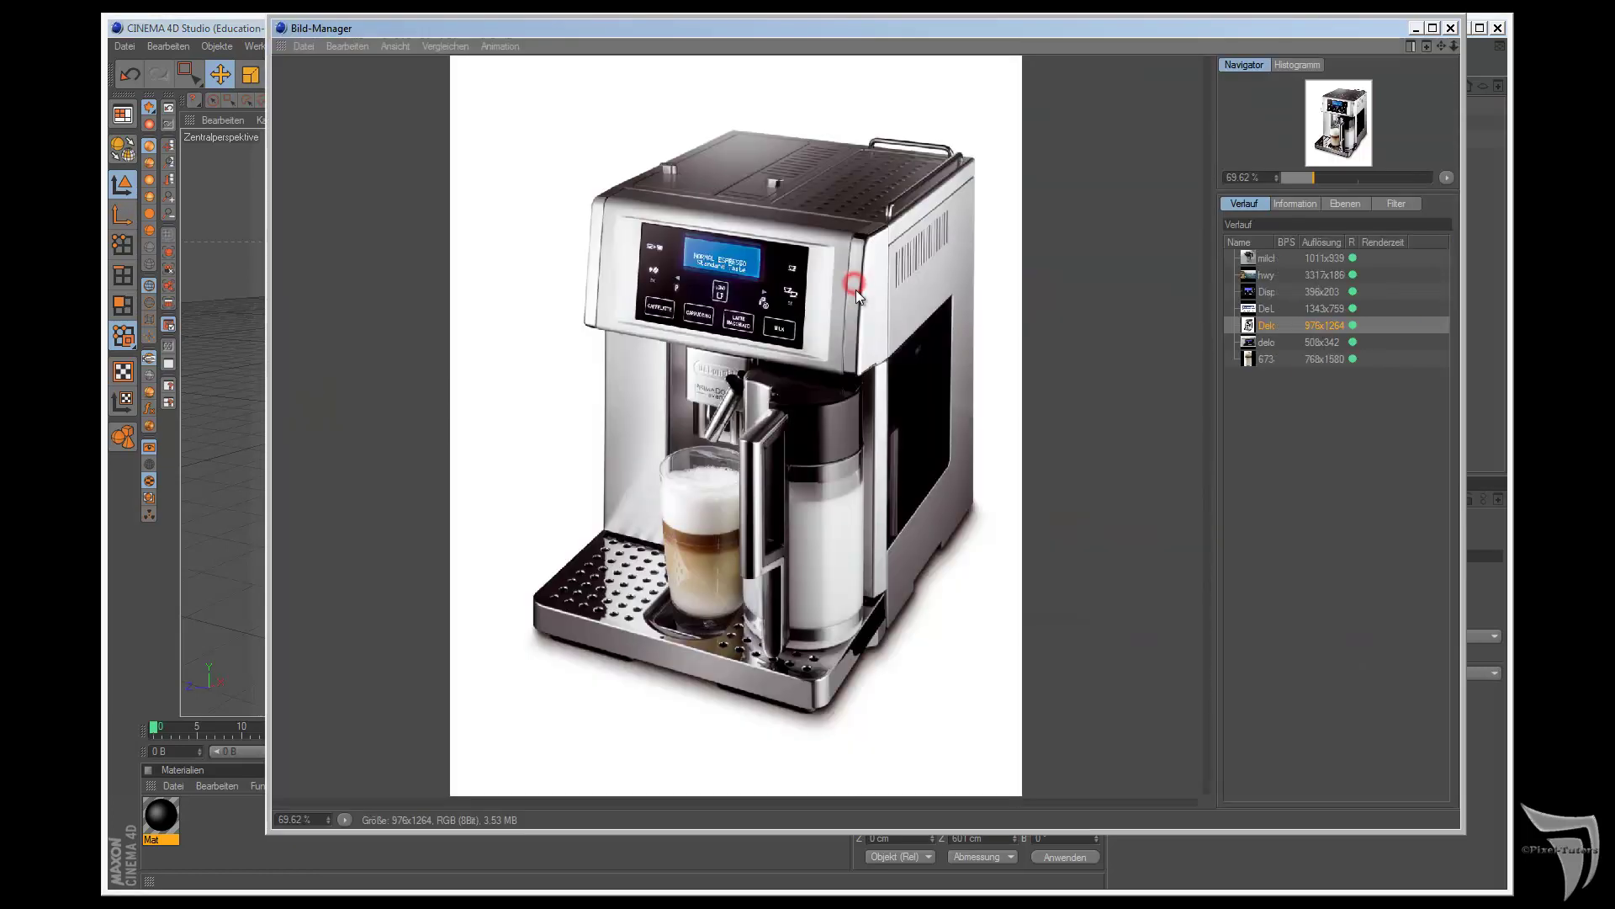
left_click_drag(1462, 832, 973, 789)
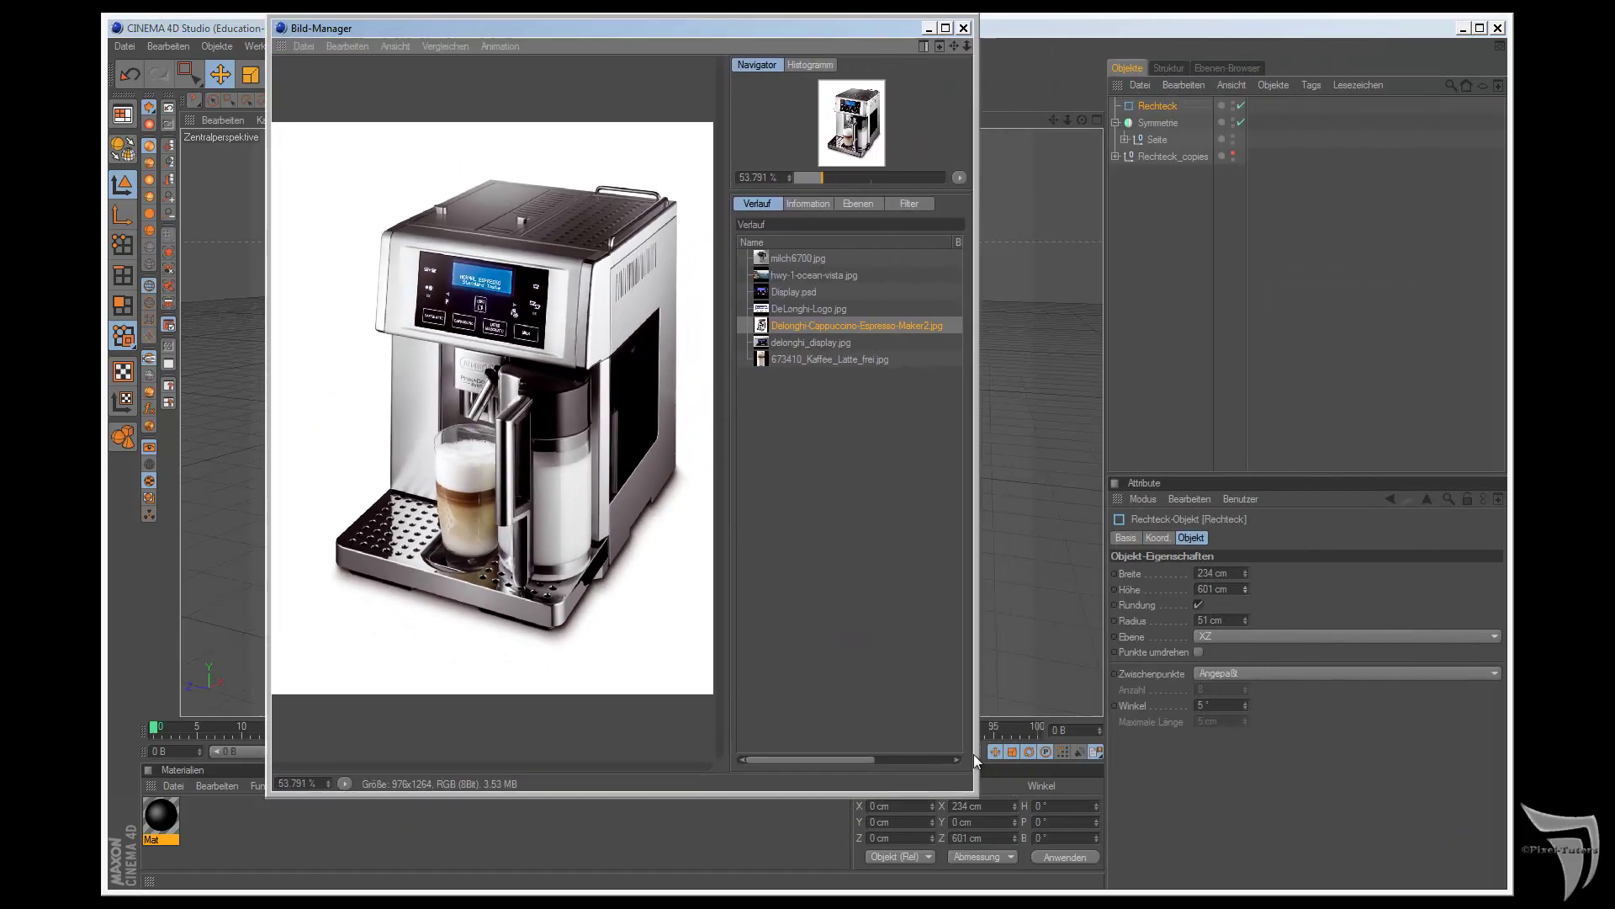
mouse_move(759, 28)
left_mouse_down()
mouse_move(1493, 76)
mouse_move(1239, 62)
mouse_move(1187, 82)
mouse_move(1097, 66)
left_mouse_up()
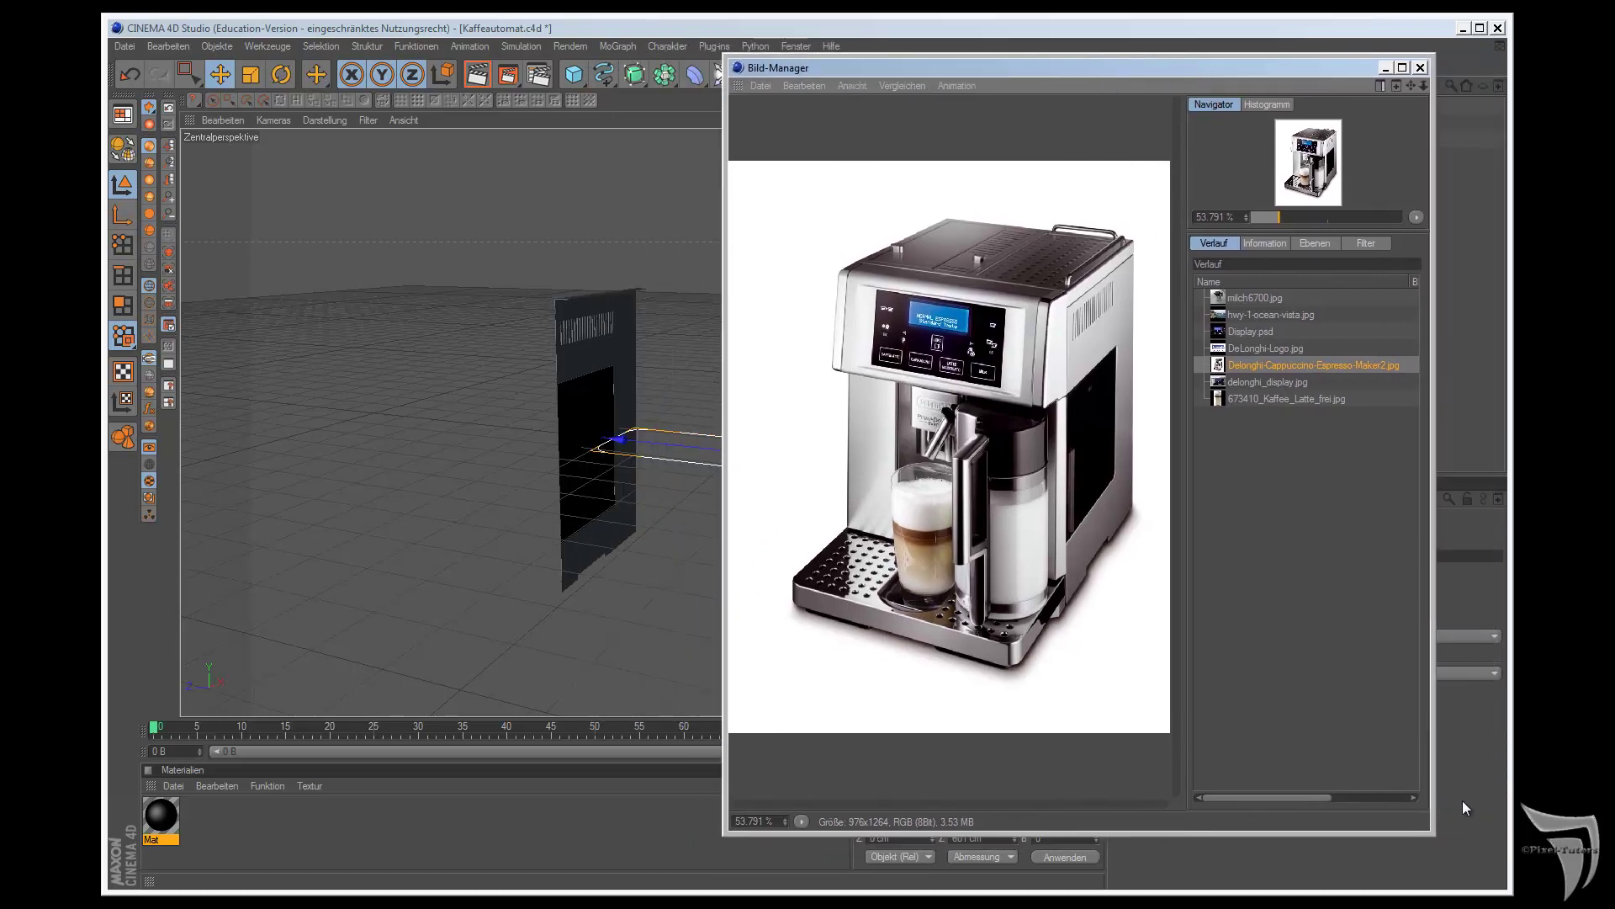
left_click_drag(1435, 829, 1301, 749)
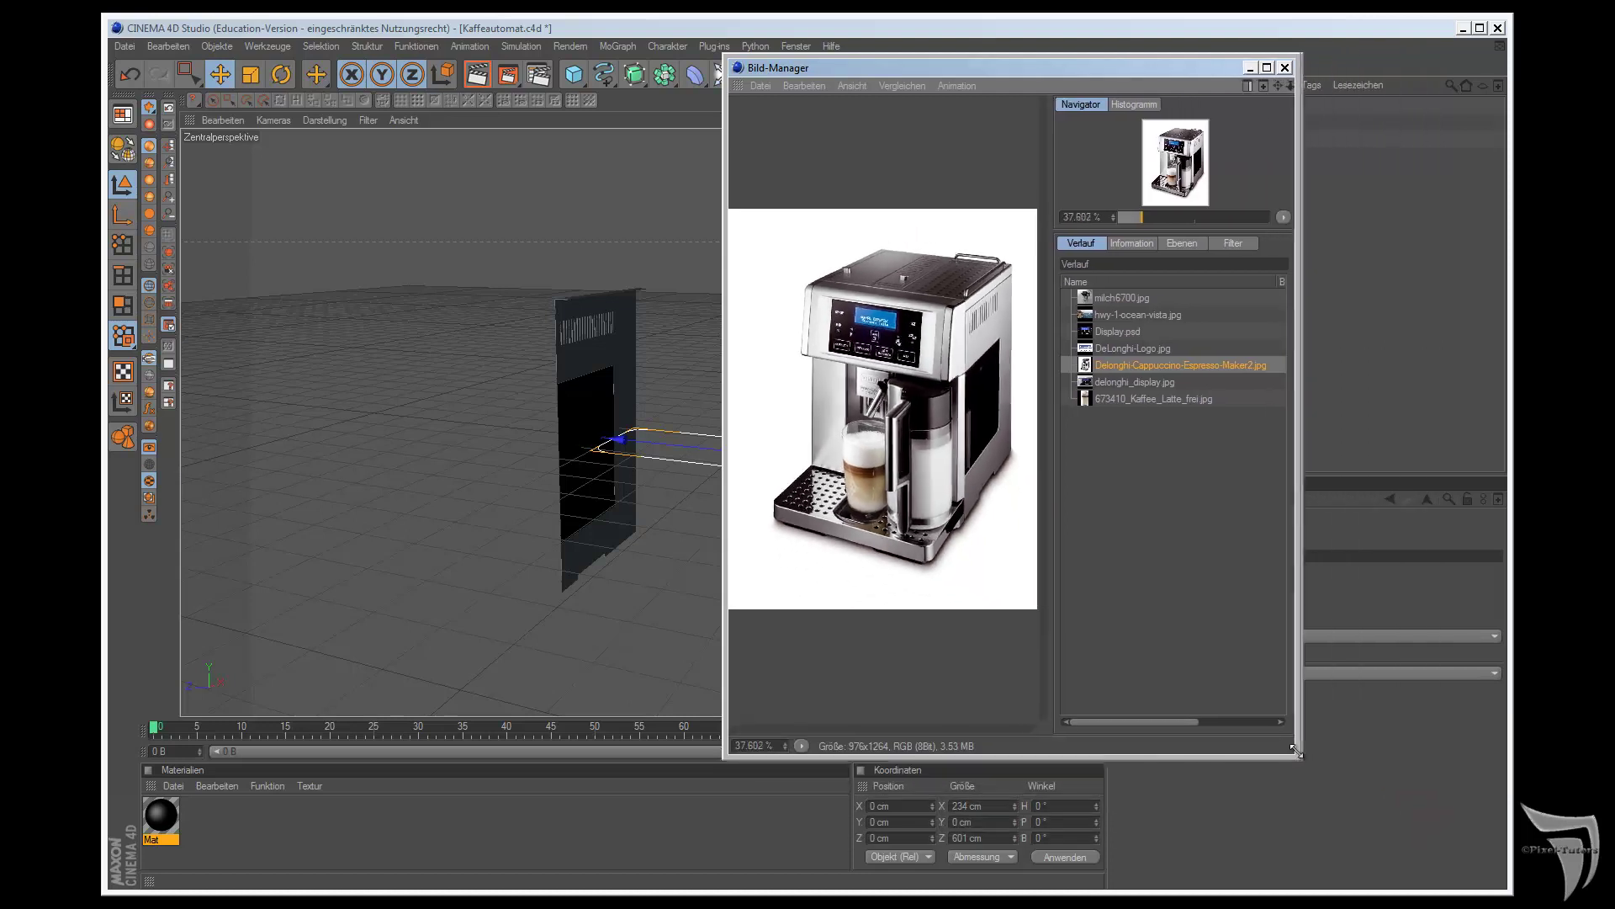
mouse_move(1123, 70)
left_mouse_down()
mouse_move(1314, 57)
mouse_move(1224, 56)
left_mouse_up()
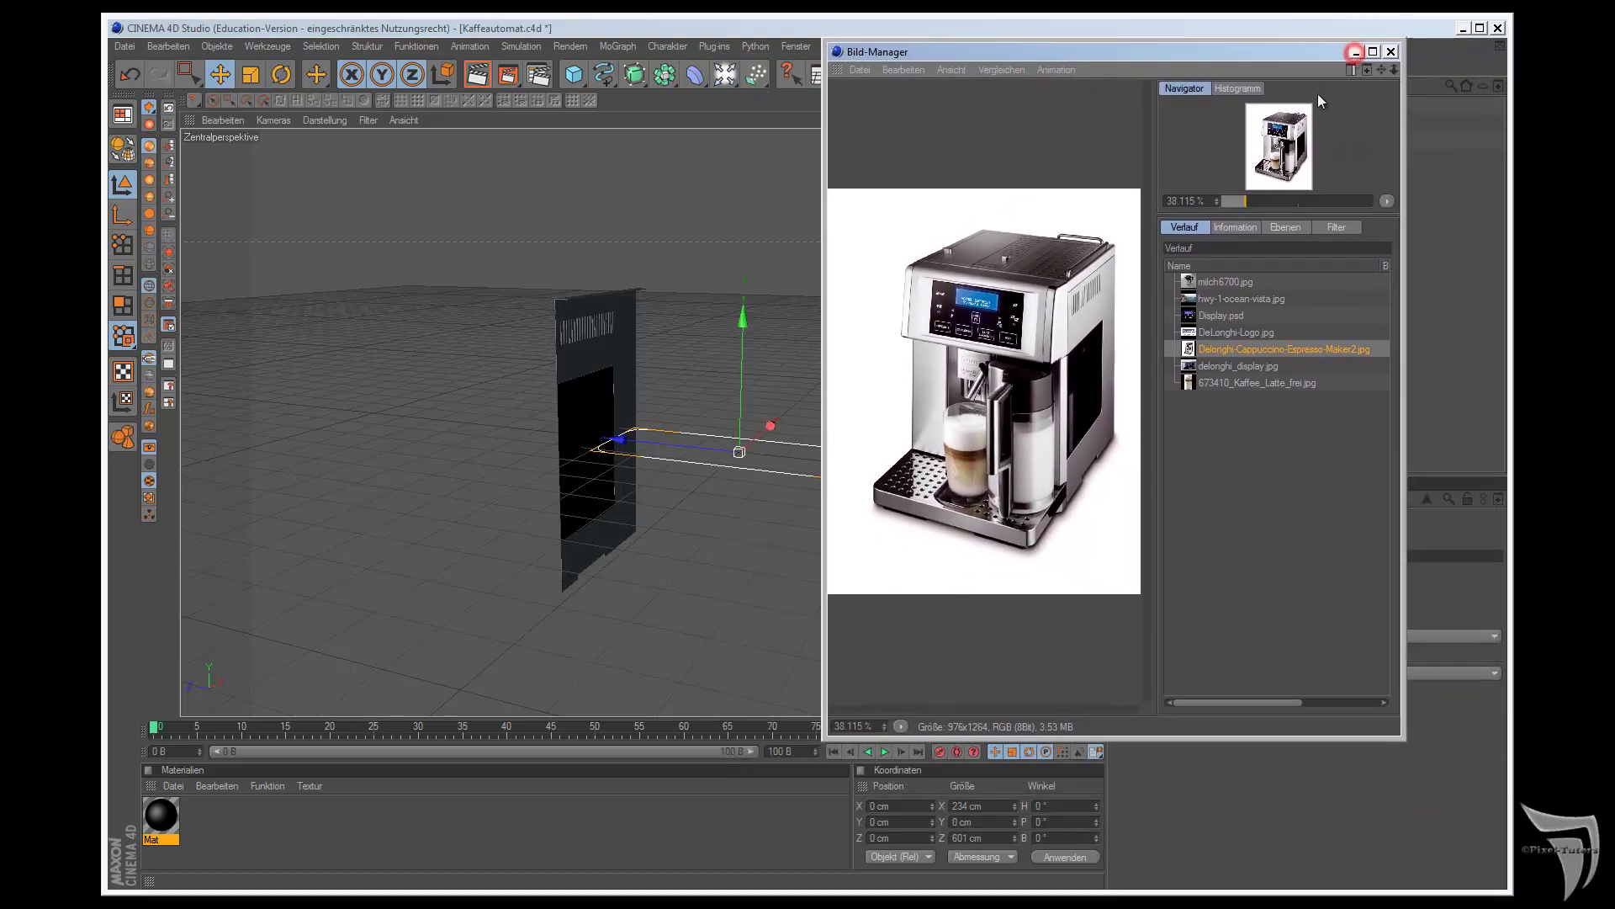
left_click(1394, 52)
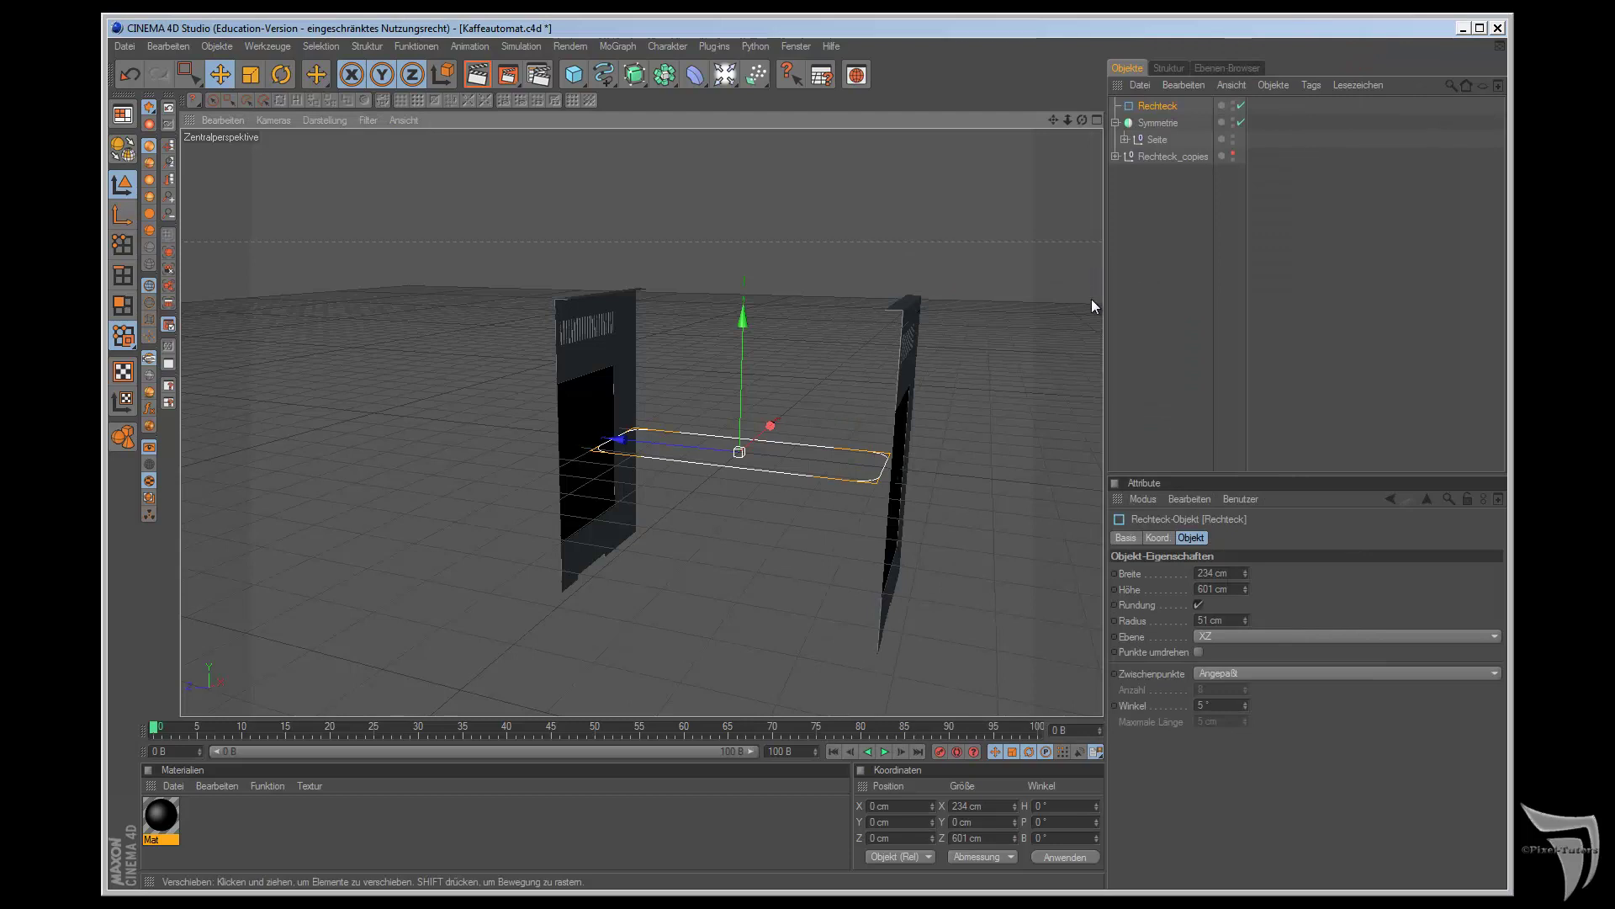
- Move the Seite side panel to Z −280 cm
left_click(1158, 139)
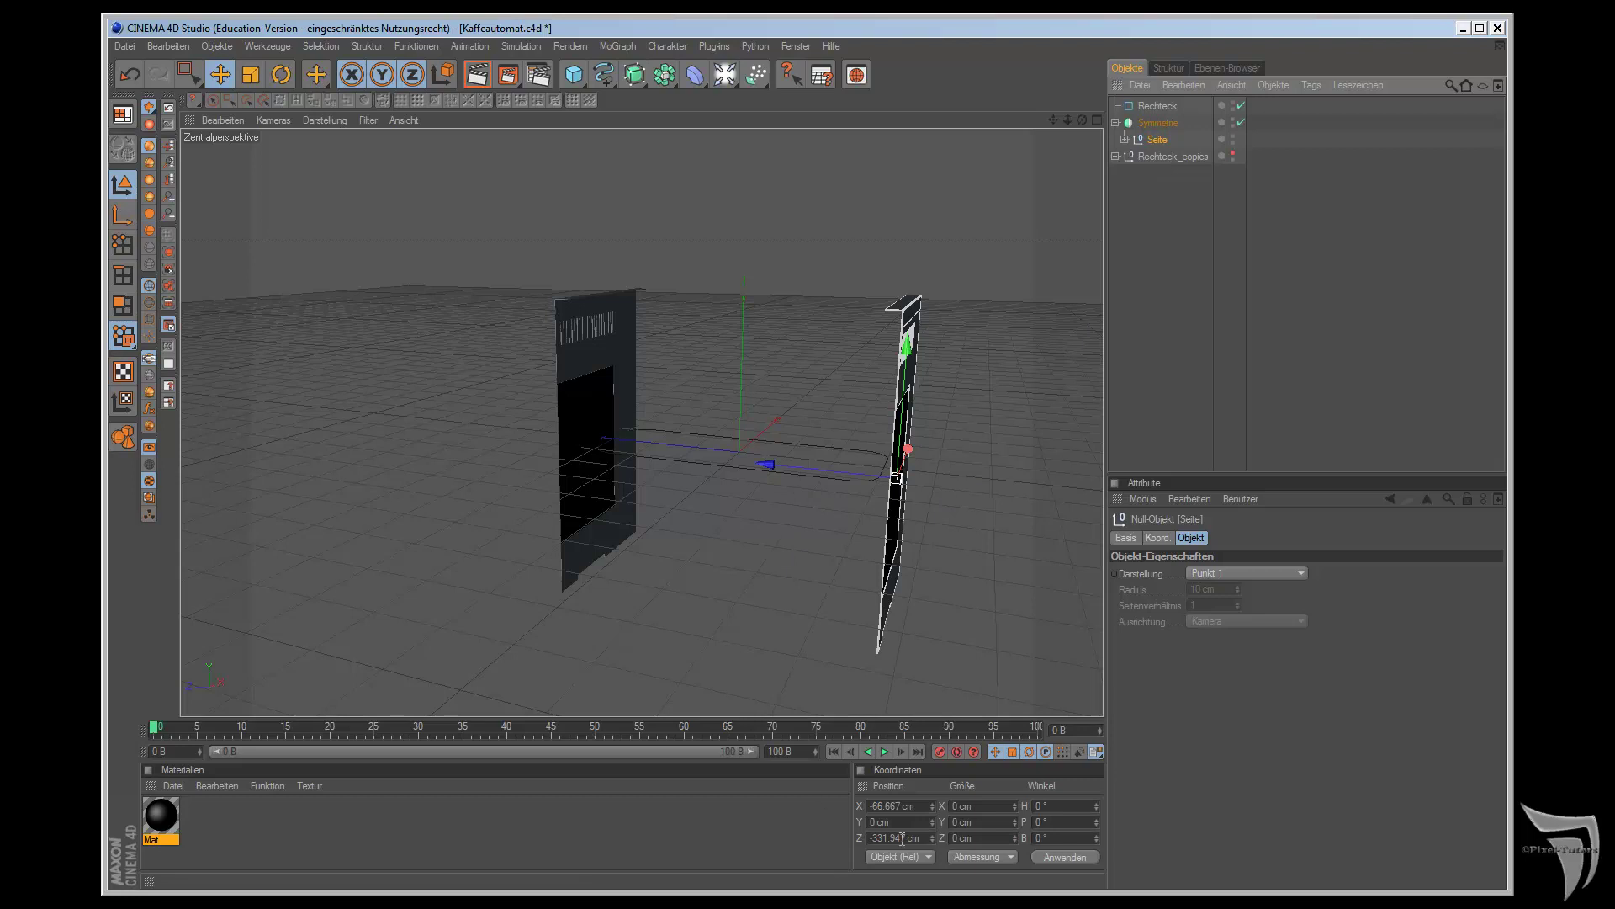
left_click_drag(912, 840, 875, 838)
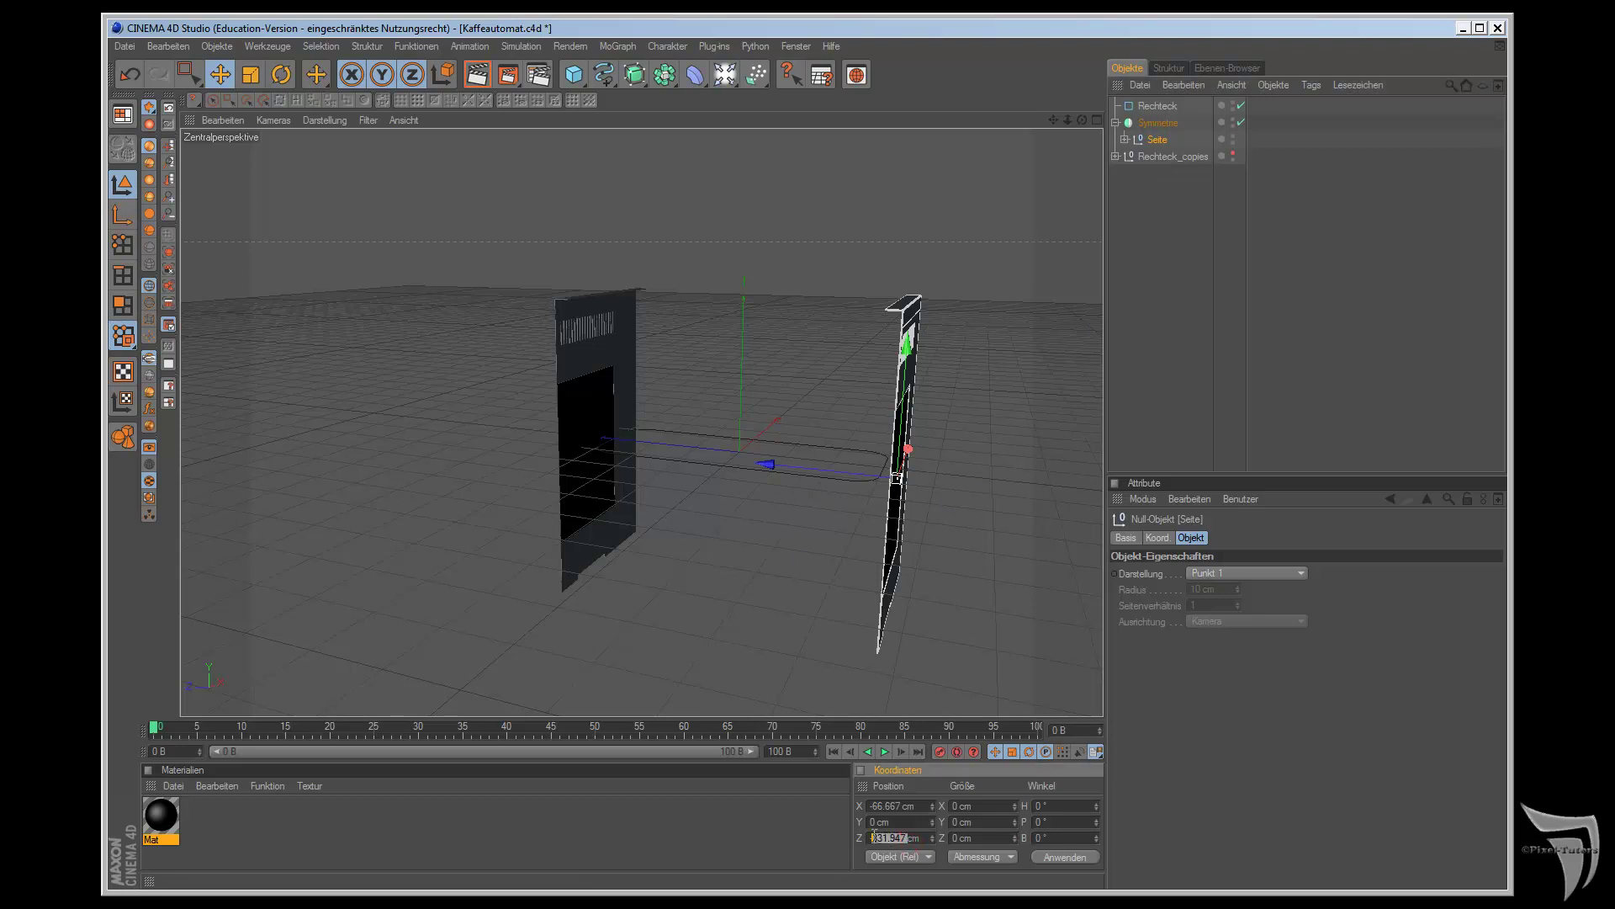
type("-300")
key("Return")
left_click_drag(894, 838, 875, 837)
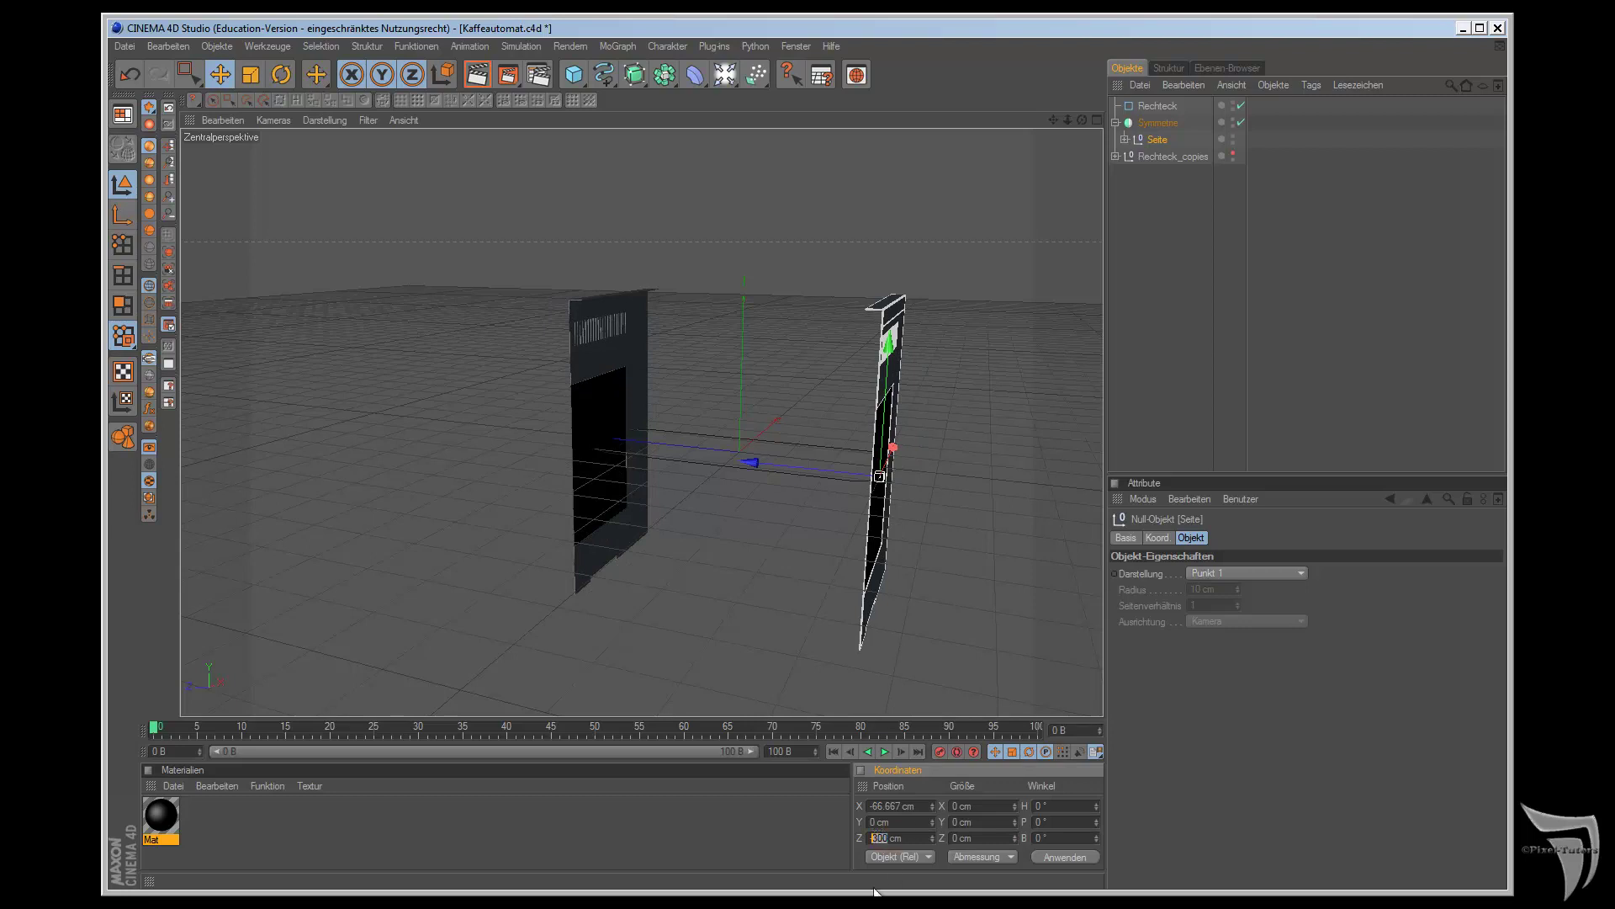
type("280")
key("Return")
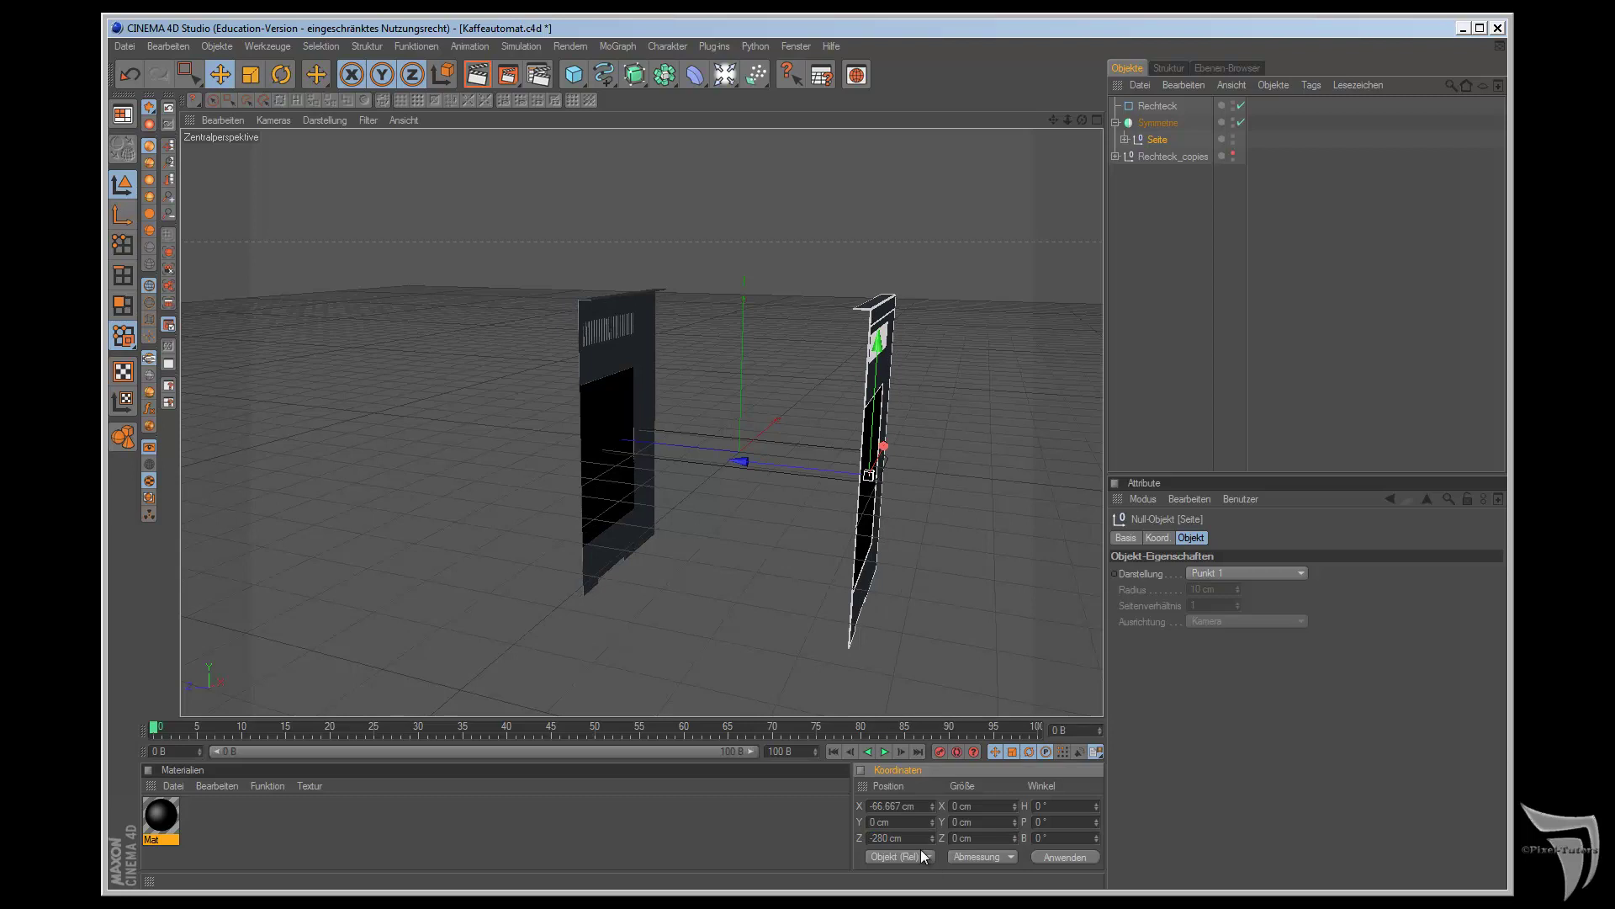
- Select the Rechteck spline and switch the viewport to top view
left_click(1144, 106)
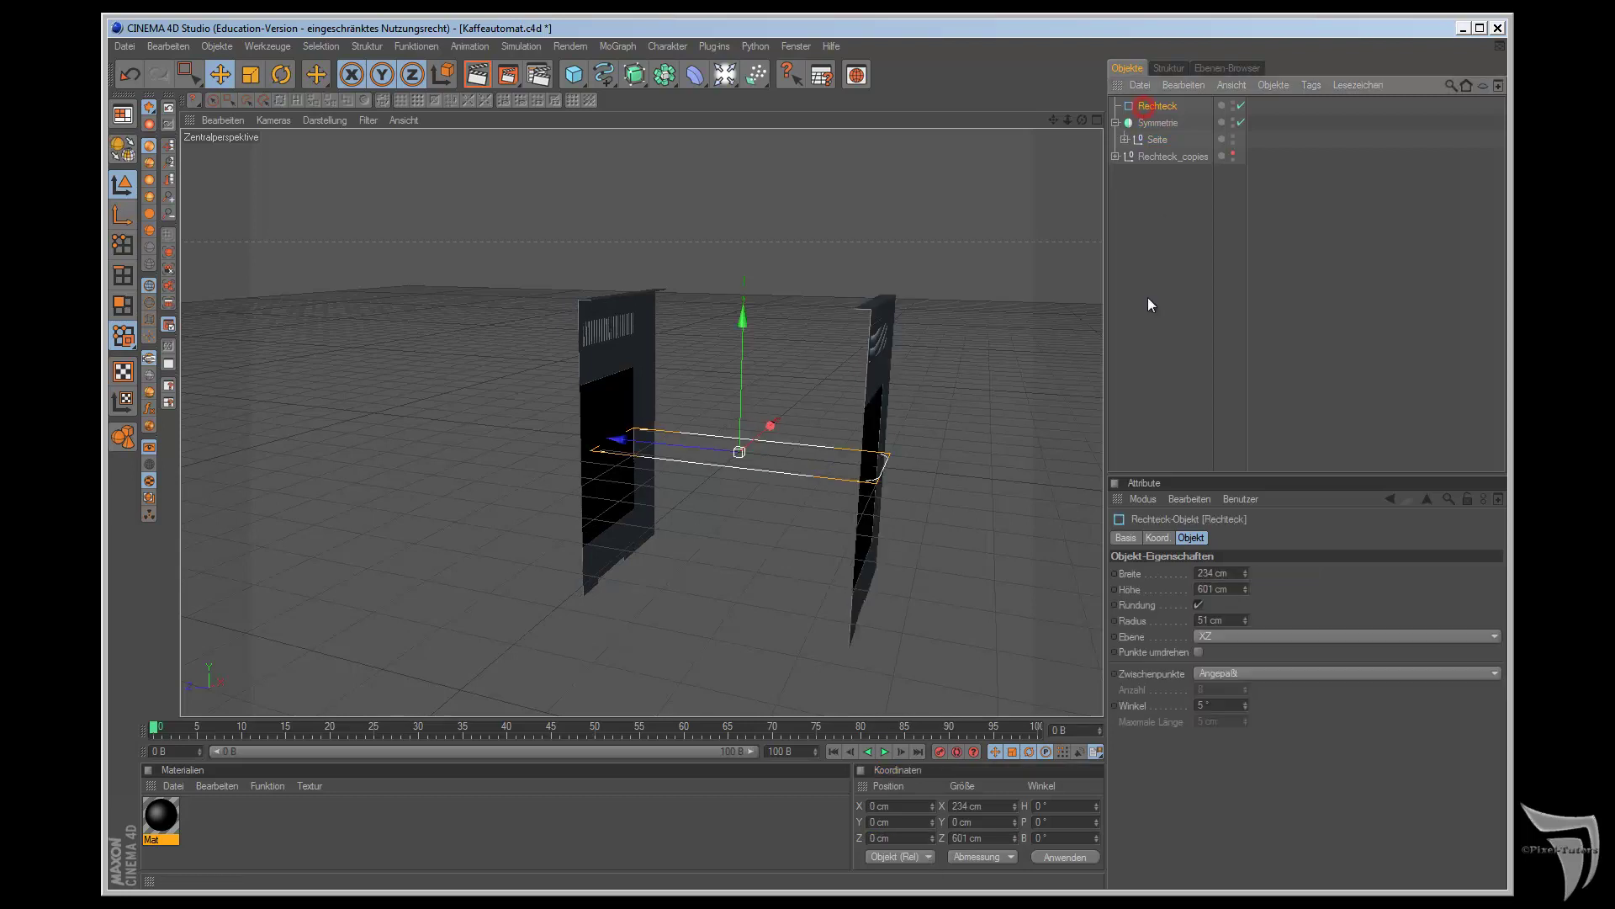
double_click(1216, 573)
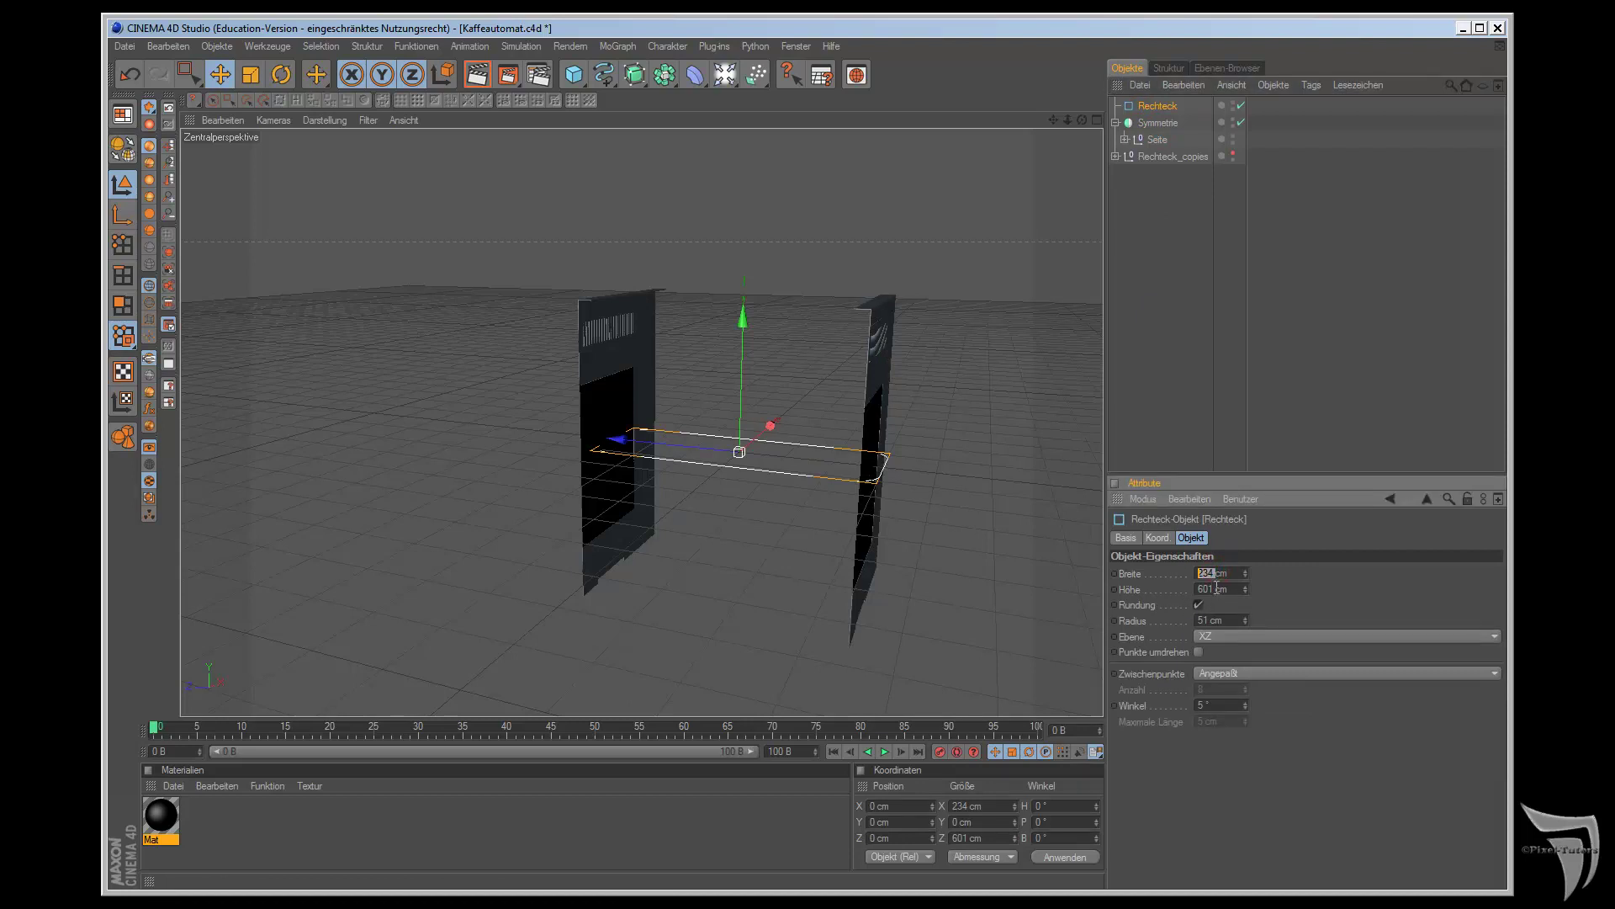
key("F2")
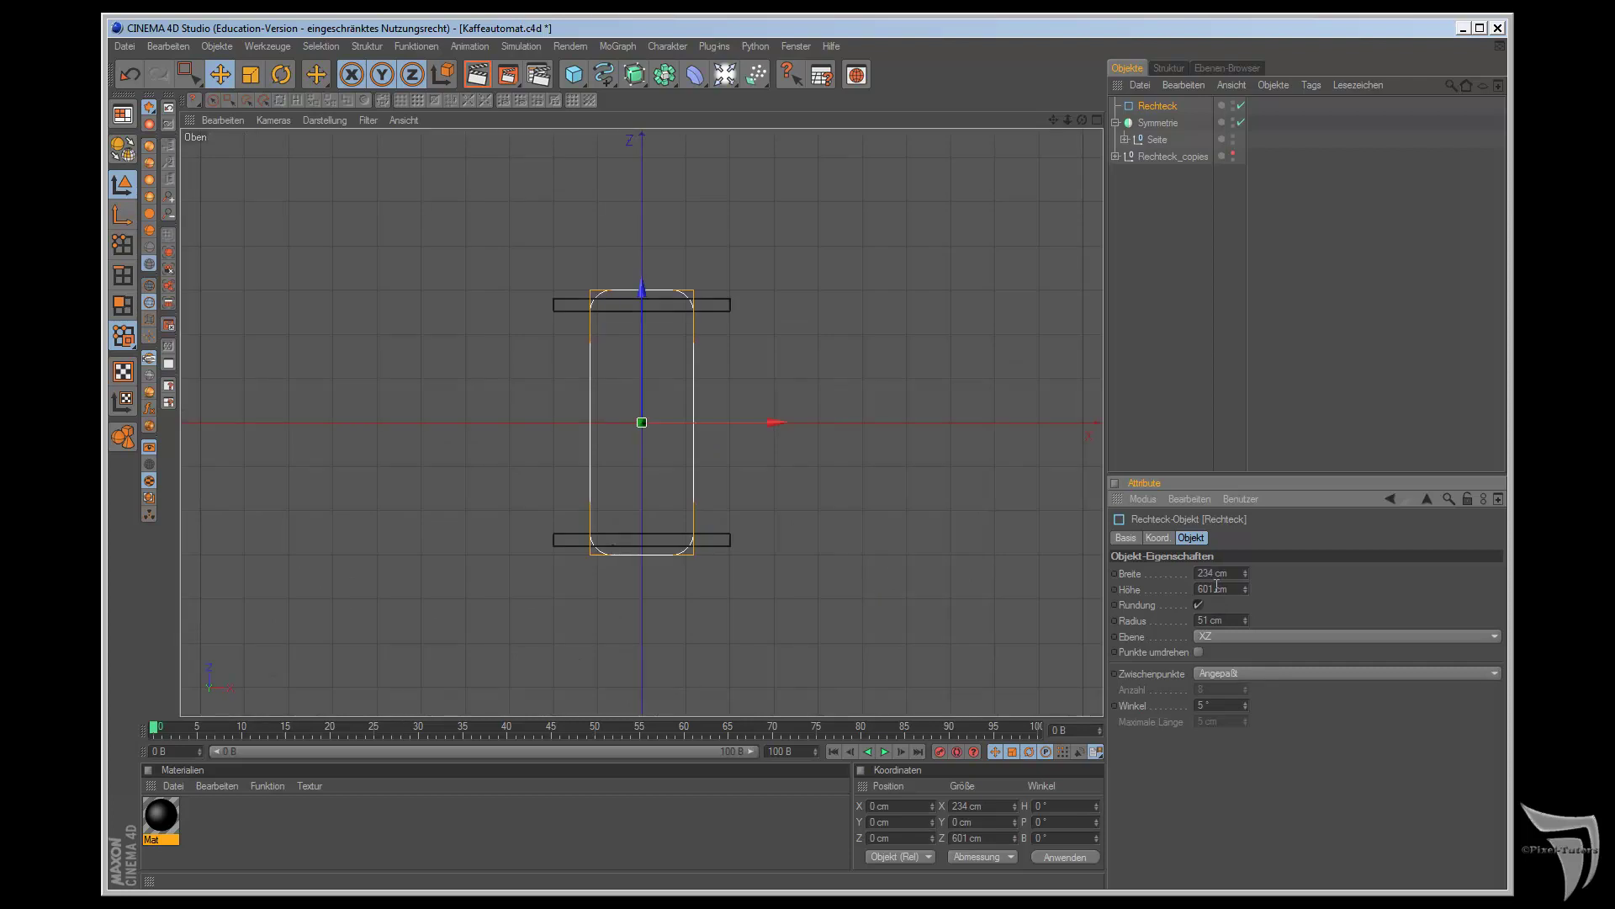
- Set the Rechteck height to 280*2 (560 cm) and its corner radius to 31 cm
double_click(1210, 573)
double_click(1212, 590)
type("280")
type("*2")
key("Return")
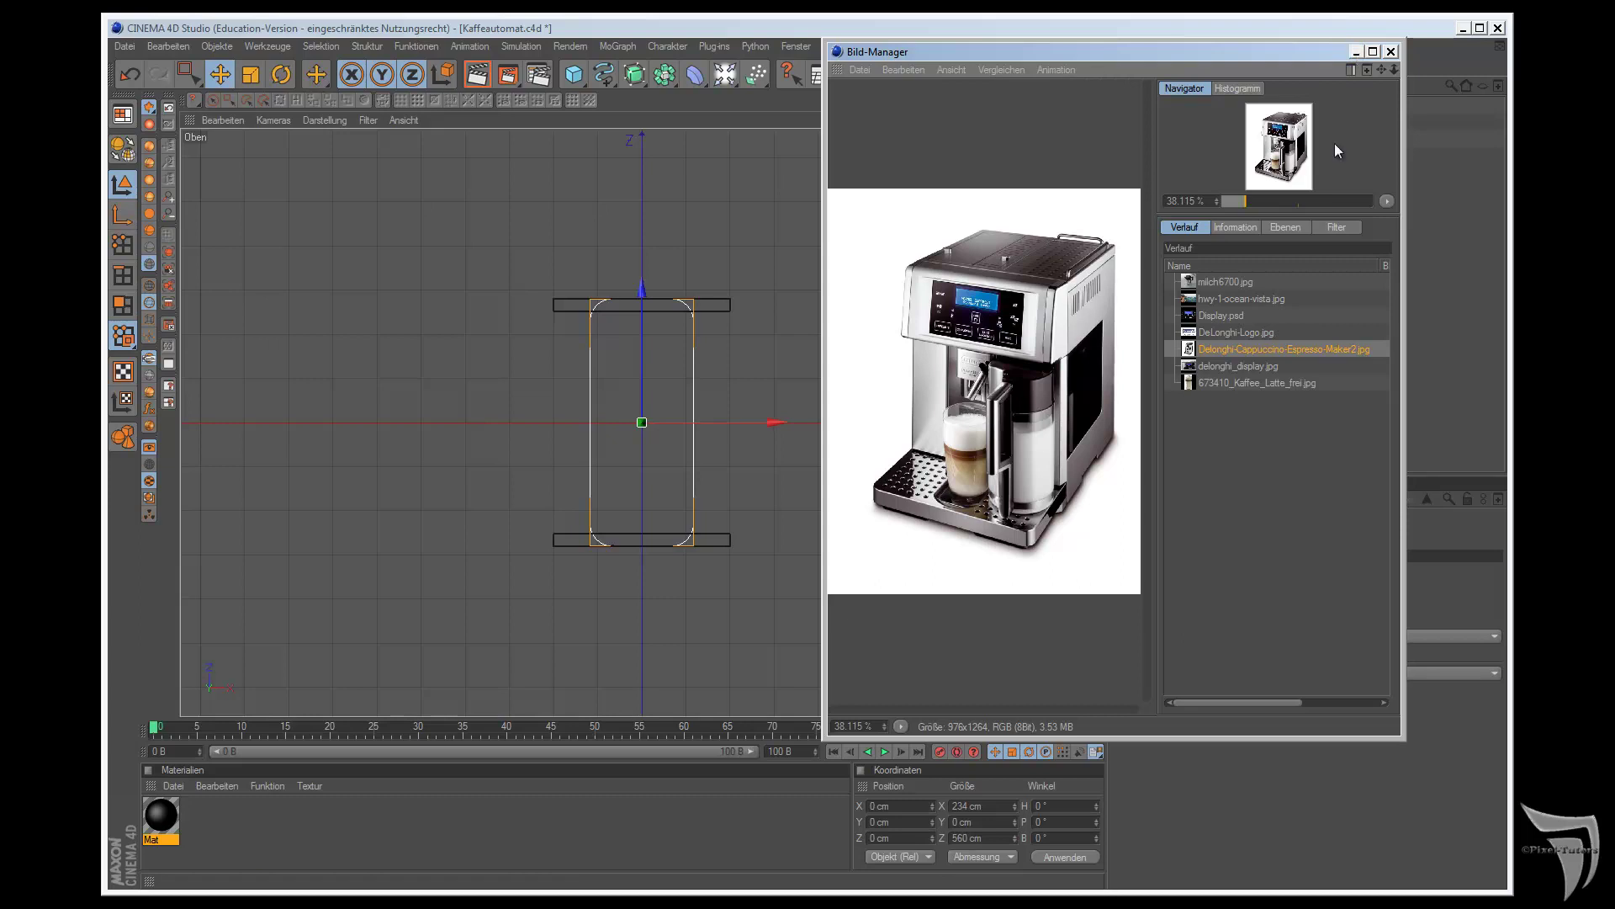
left_click(1358, 53)
left_click(1160, 107)
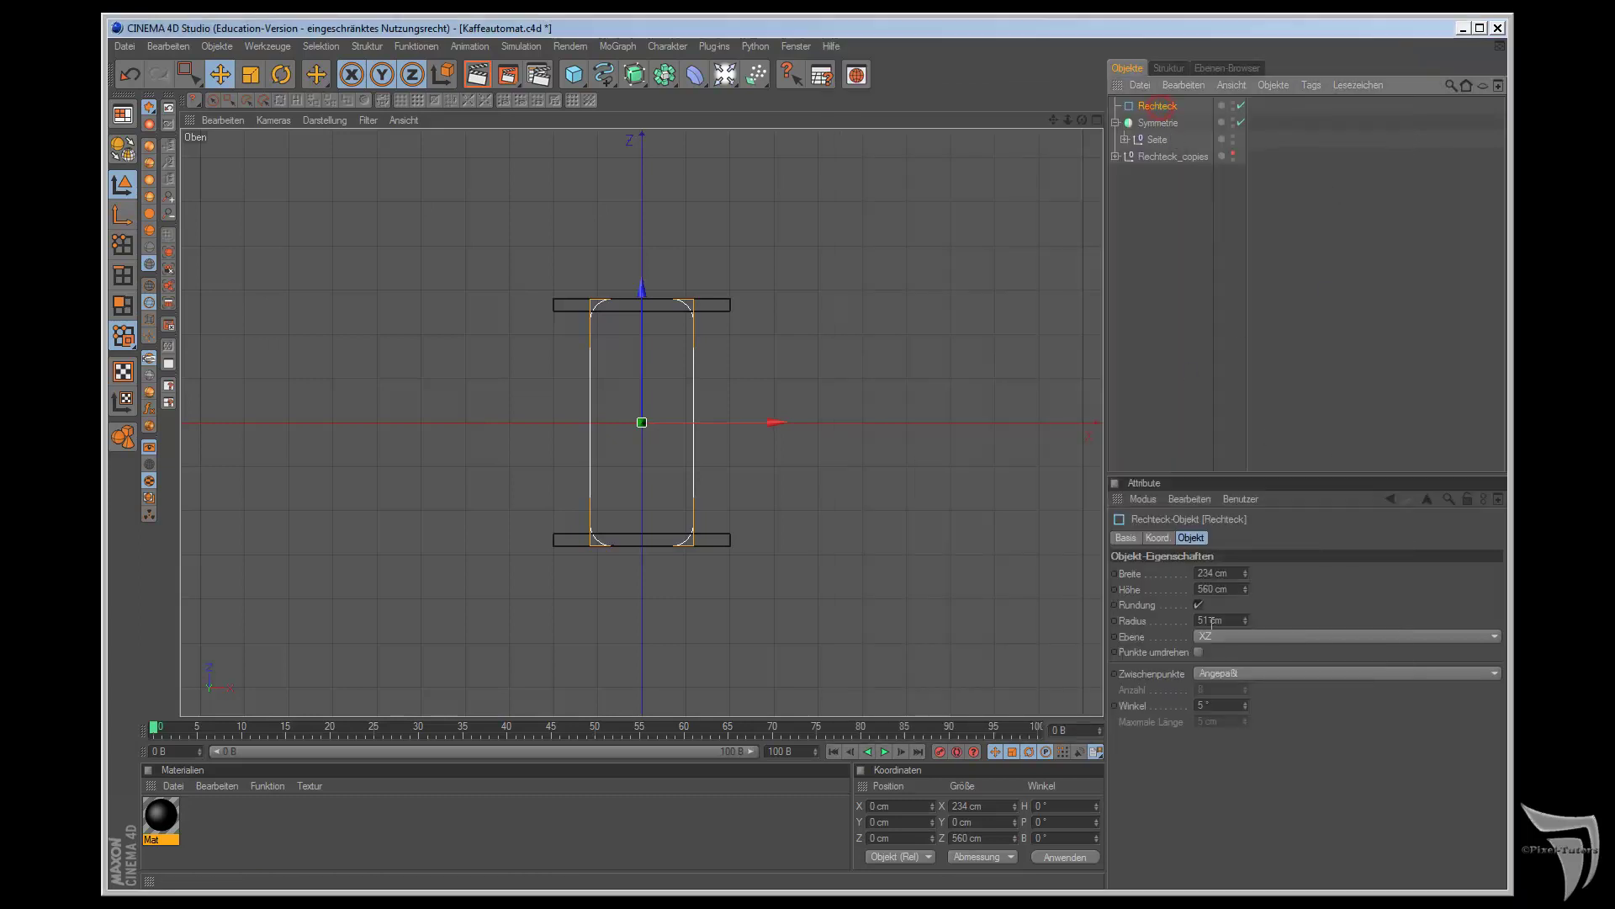
left_click_drag(1247, 621, 1248, 622)
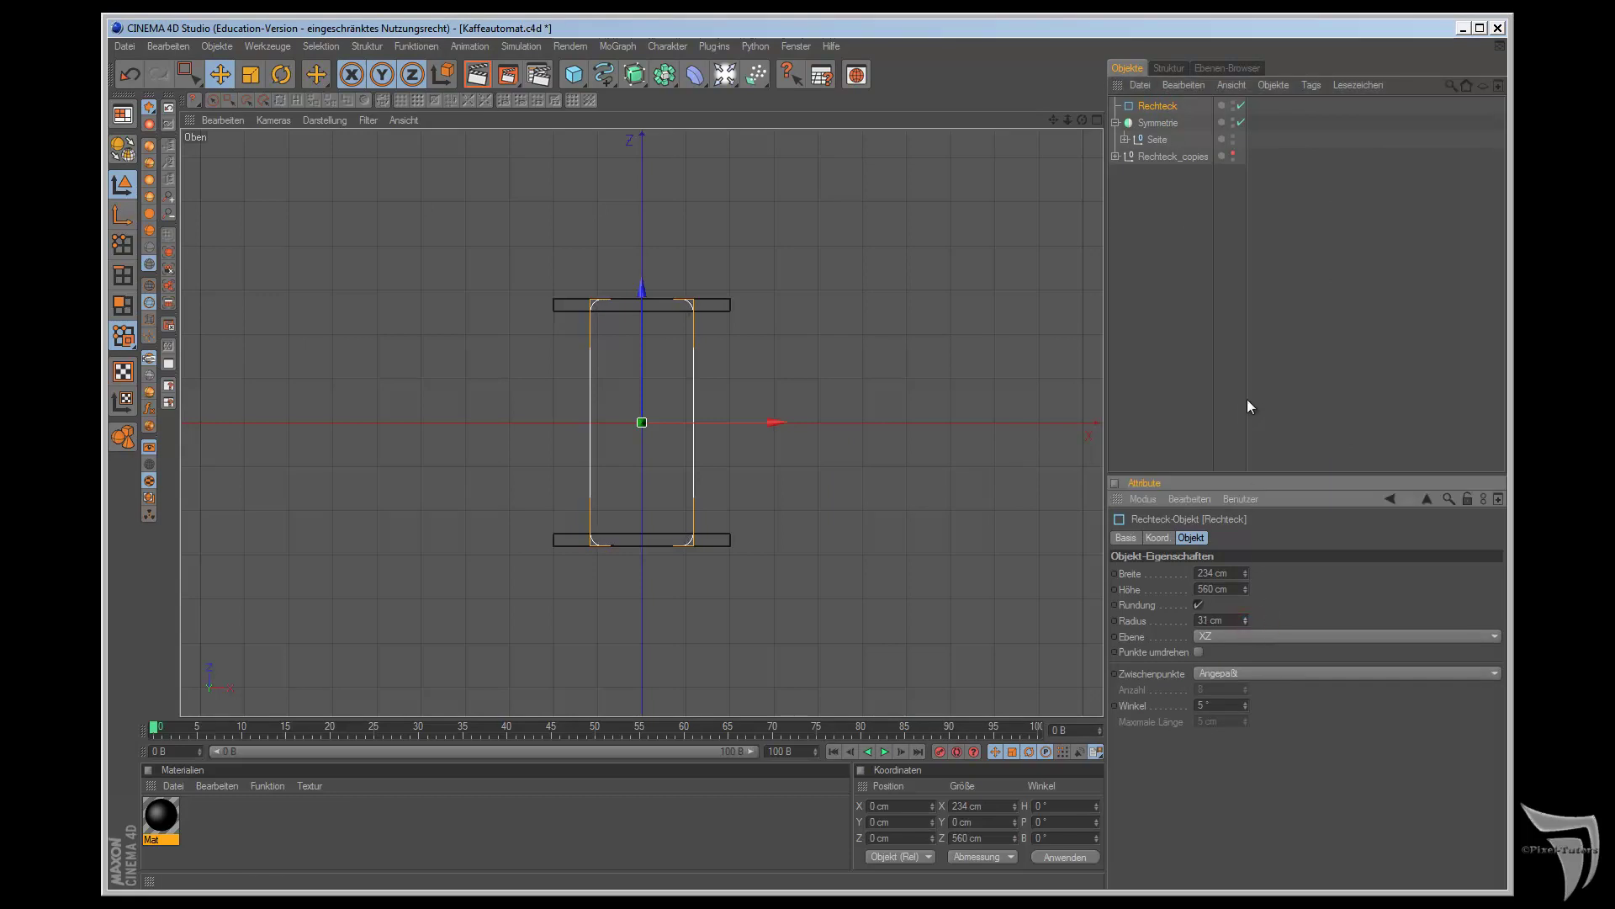
scroll(475, 363, "up", 2)
scroll(475, 358, "up", 1)
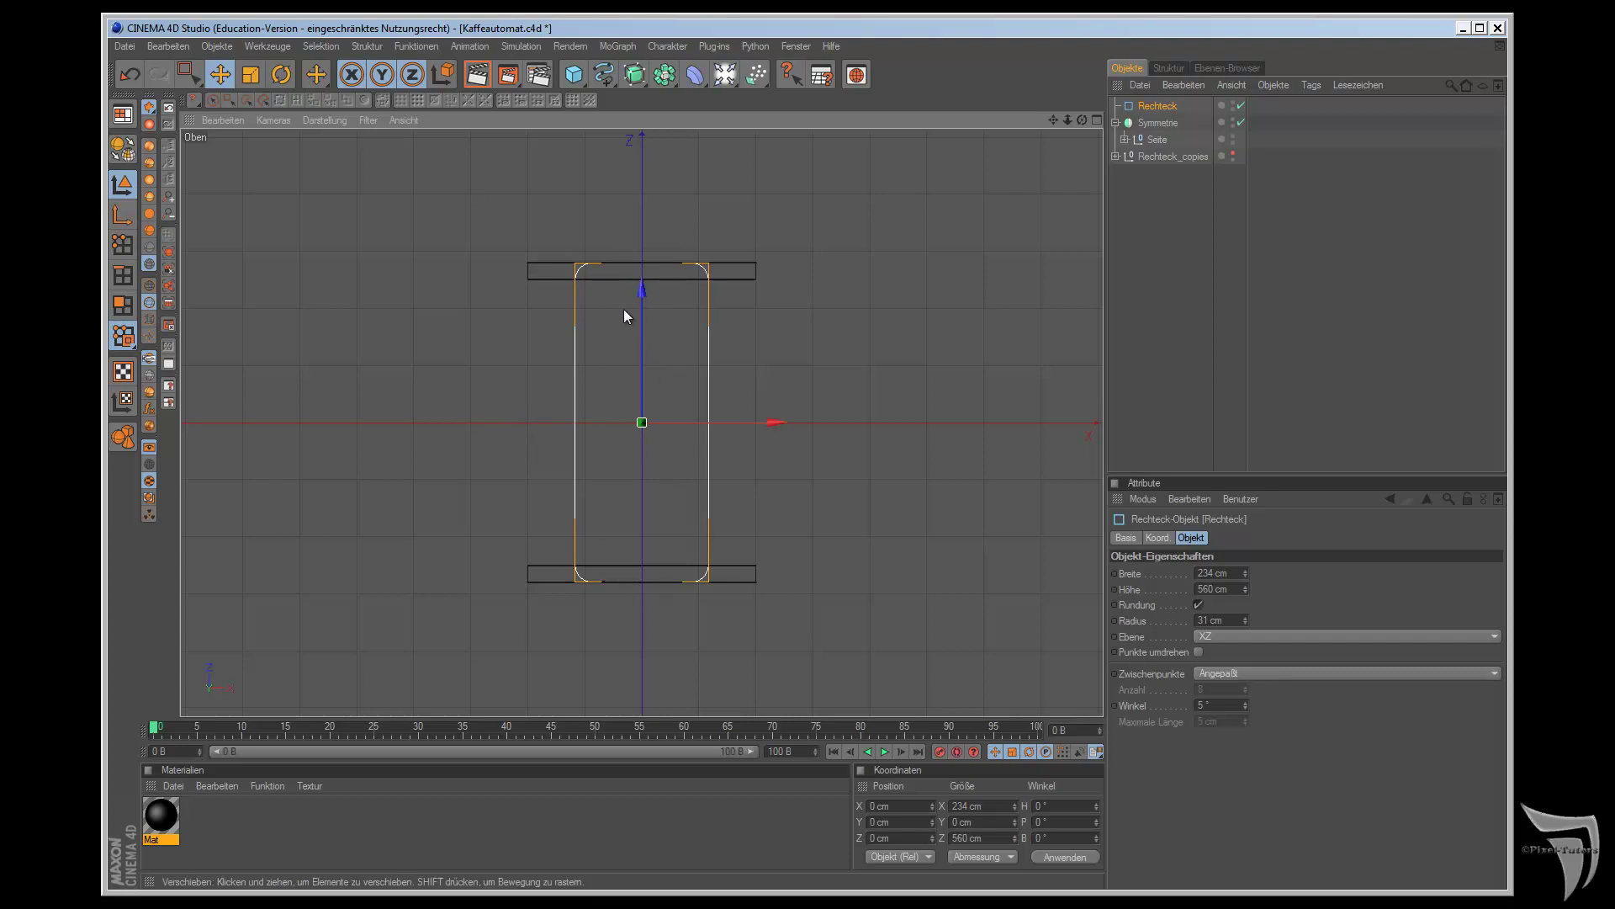
- Create a 12 cm Kreis near the rectangle's upper-left corner at X −95.886, Z 218.326 cm
left_click(603, 74)
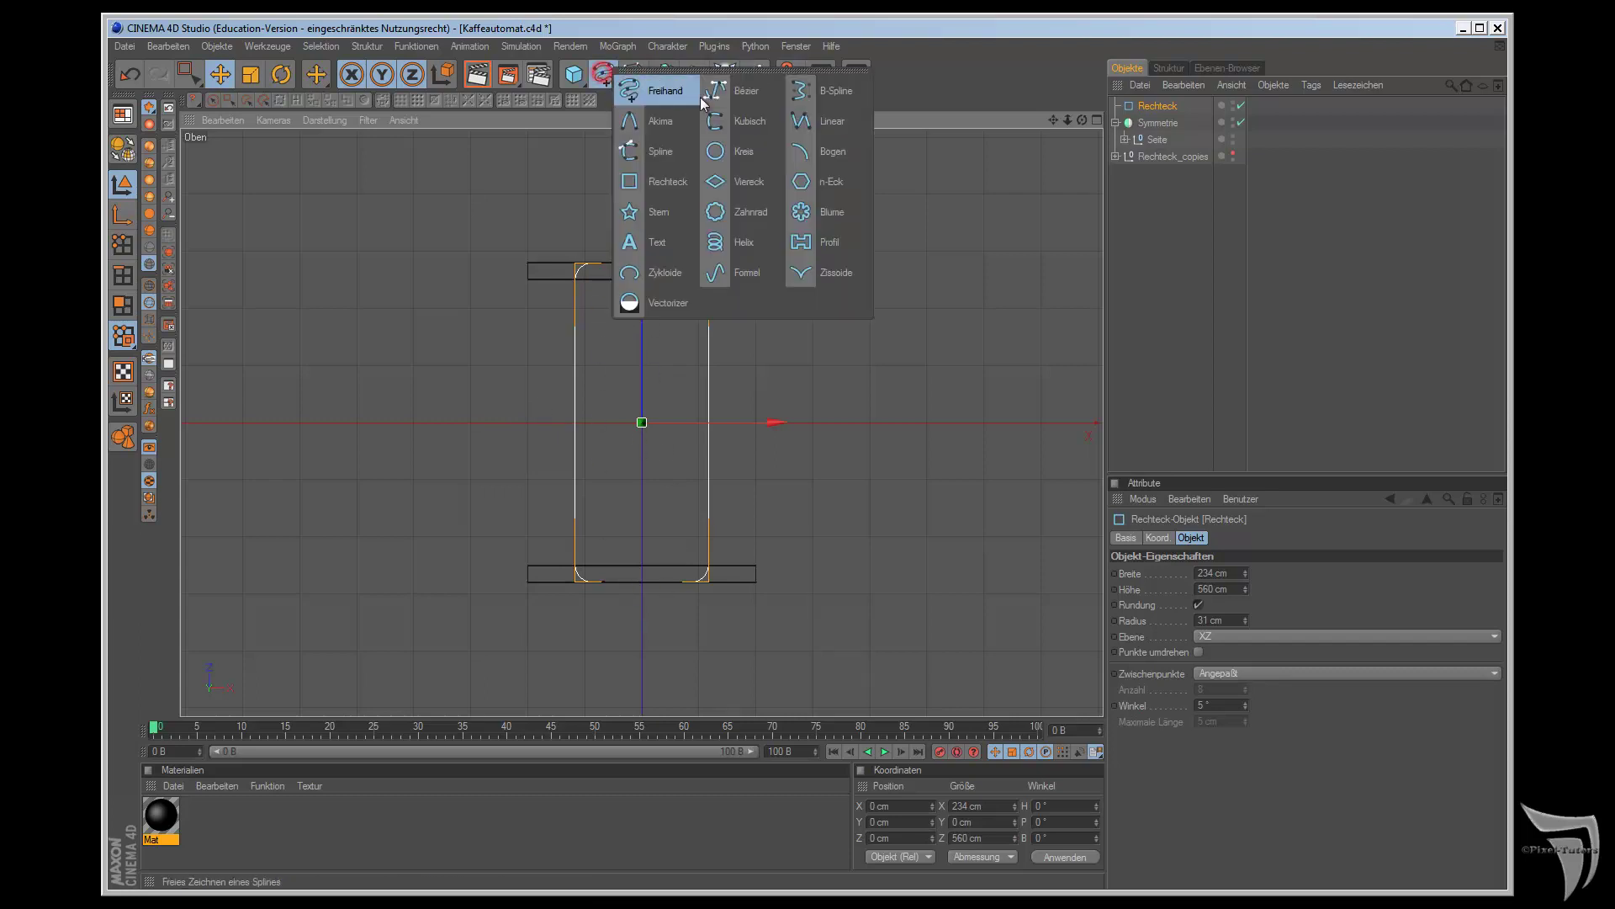
left_click(727, 151)
left_click_drag(1245, 604, 1245, 602)
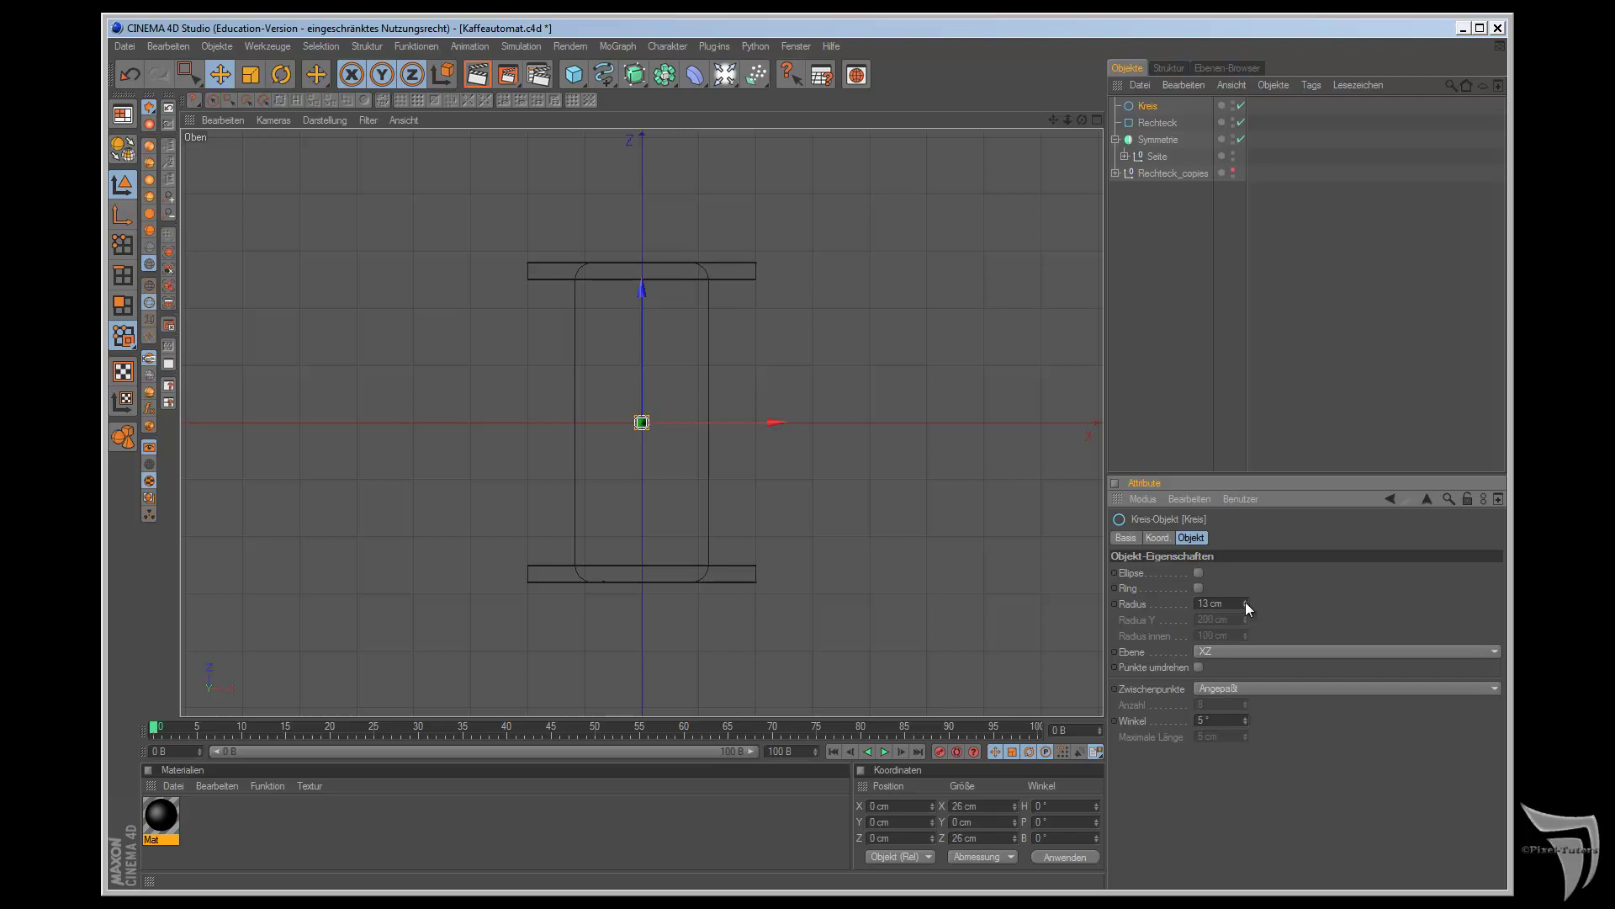
left_click_drag(787, 431, 732, 431)
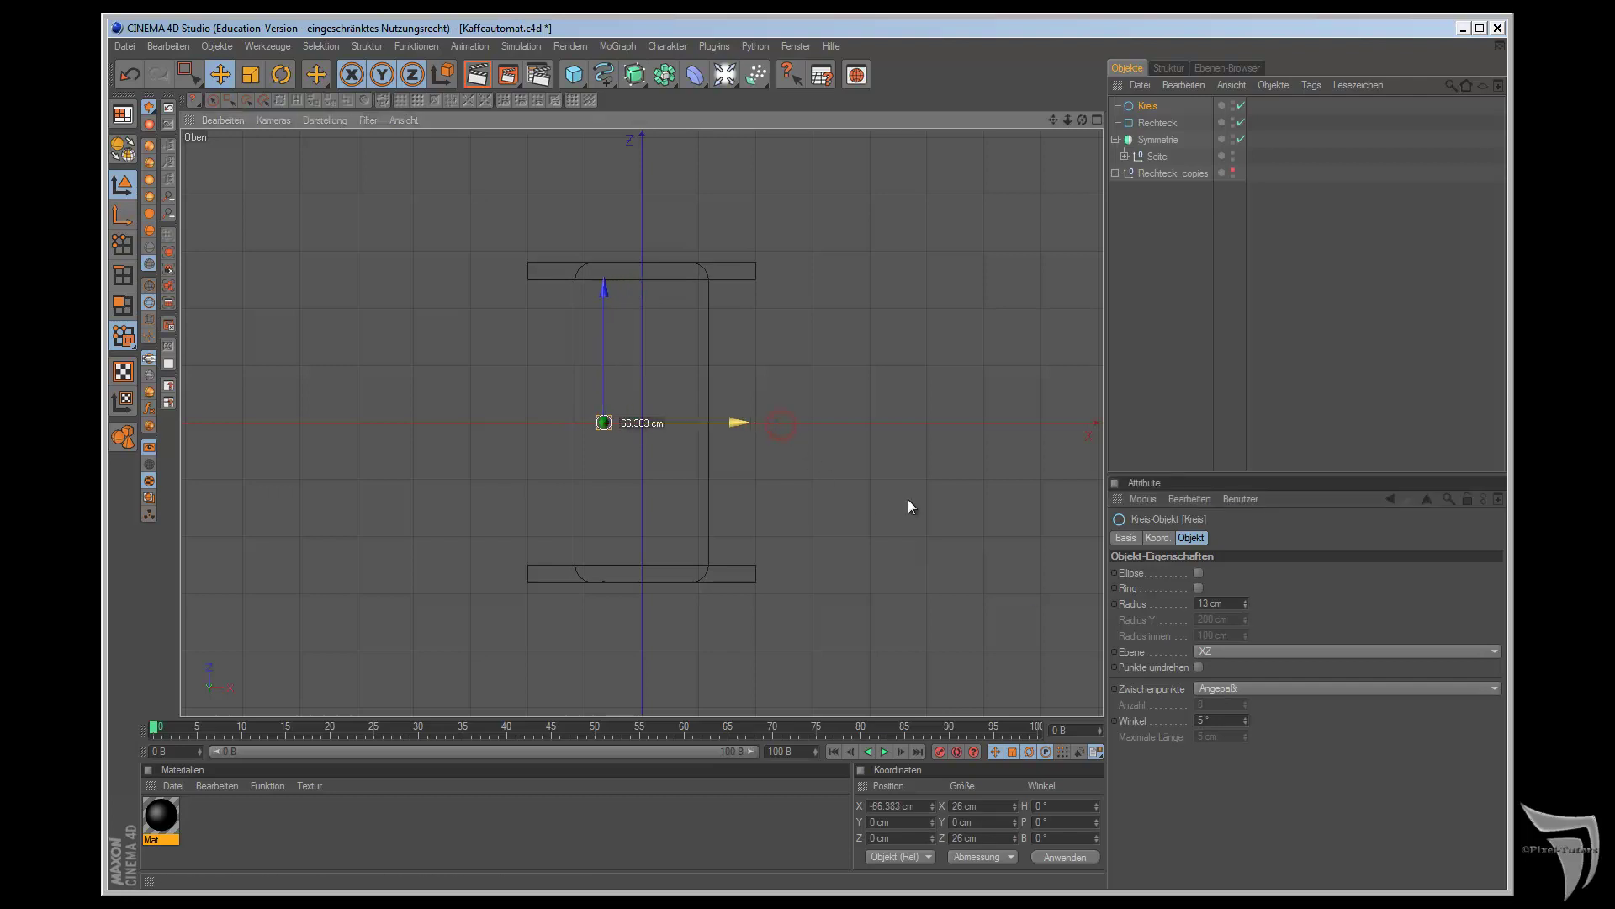
left_click_drag(595, 294, 594, 170)
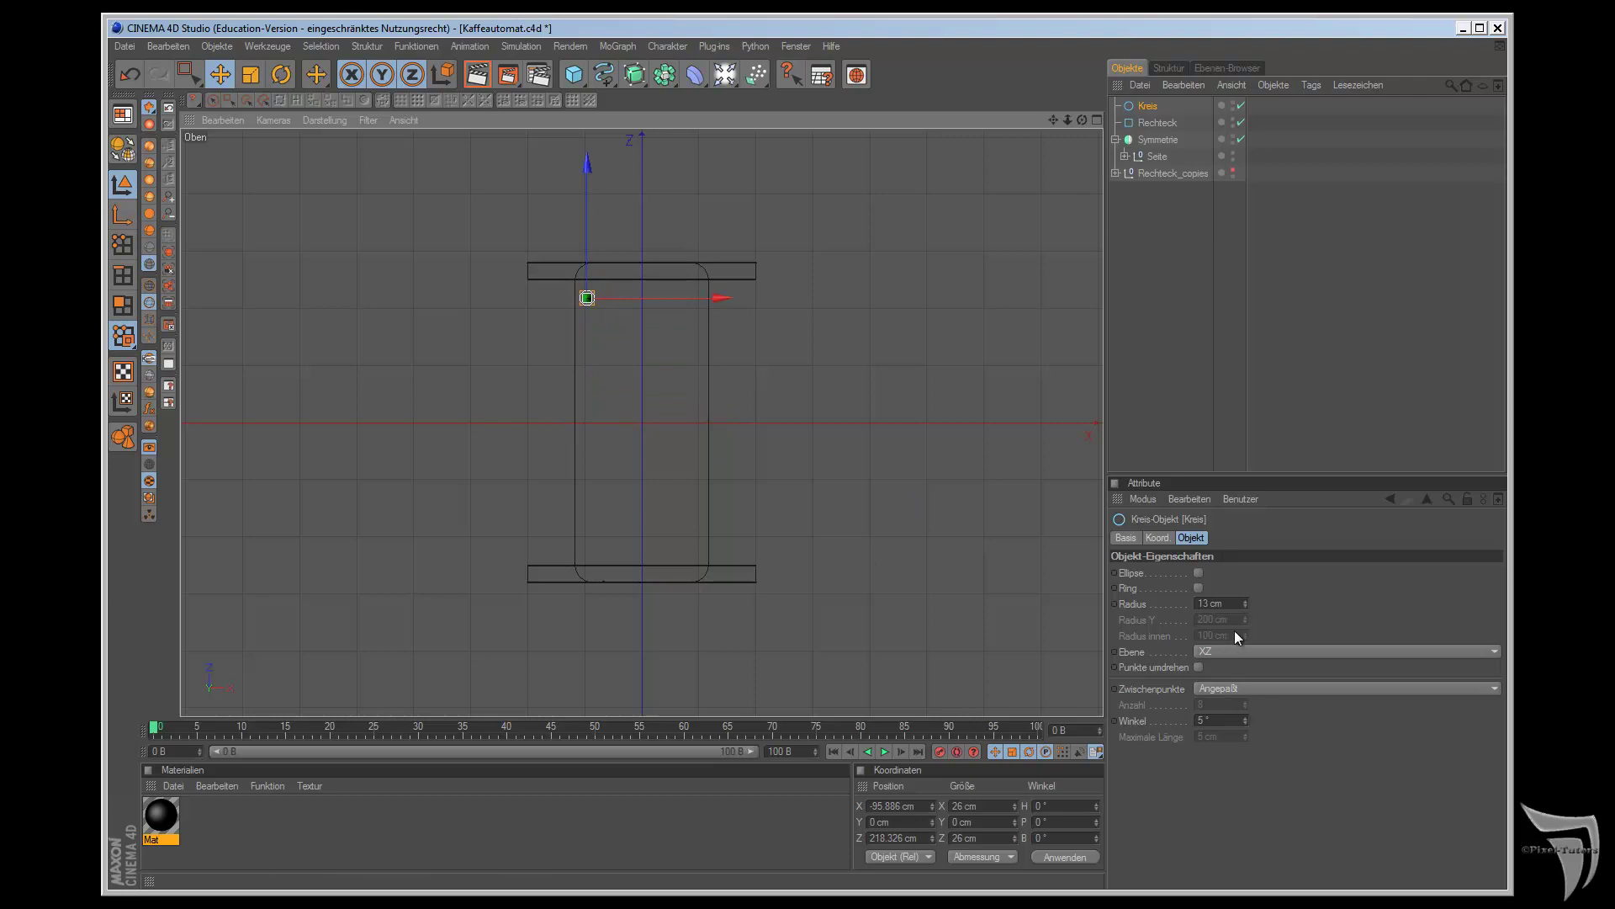
left_click(1246, 605)
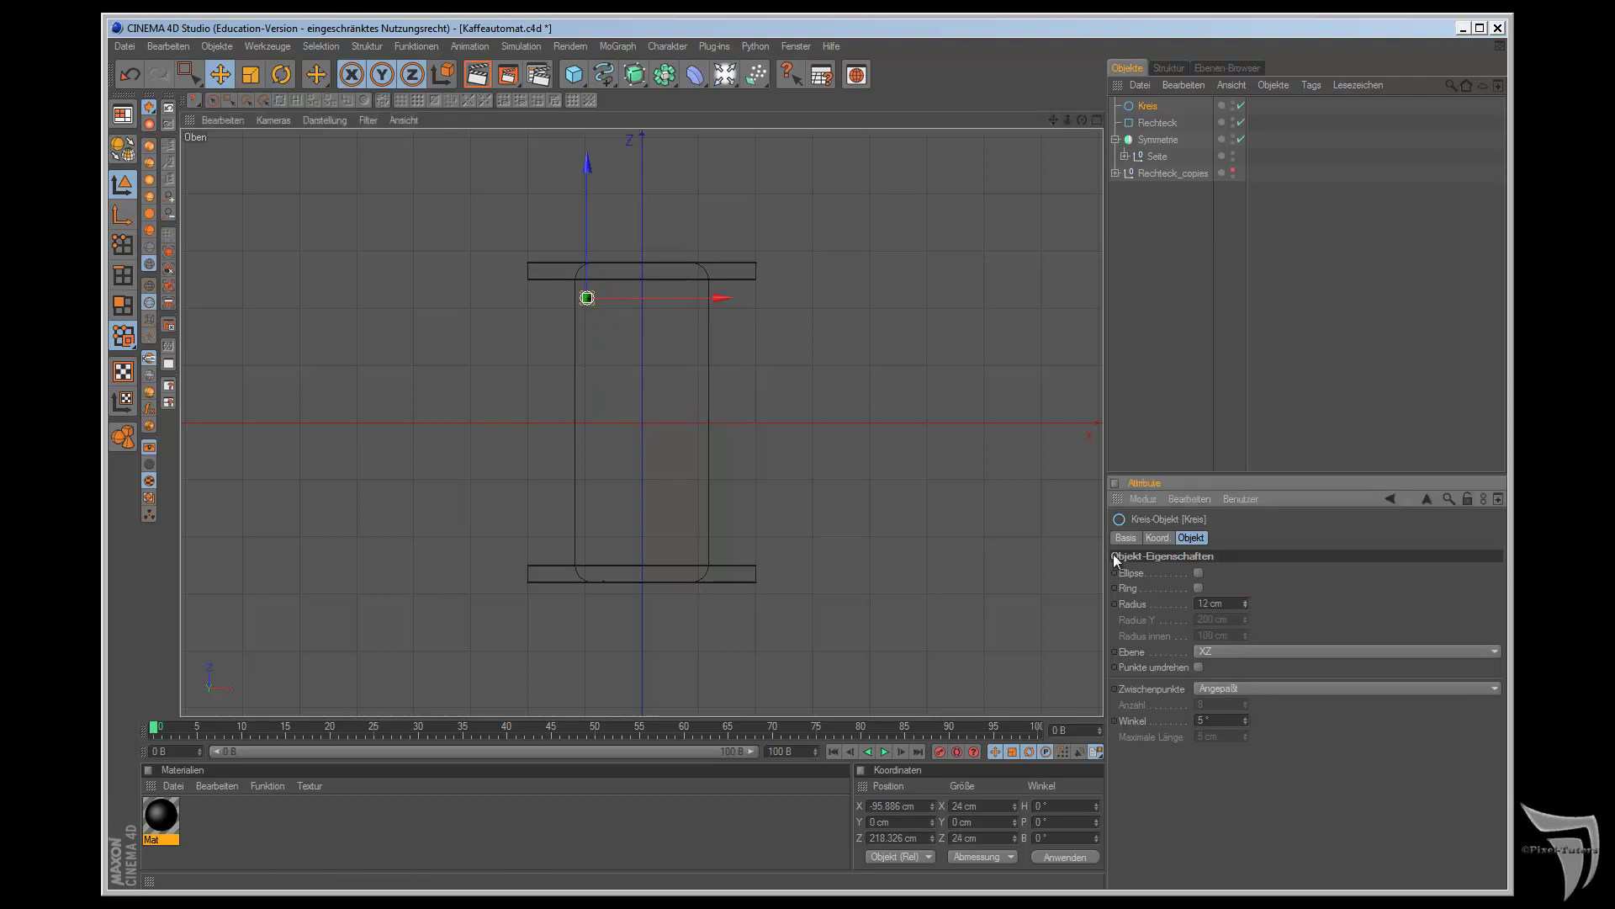
scroll(922, 296, "up", 3)
scroll(920, 240, "up", 3)
middle_click_drag(909, 501, 909, 498, "alt")
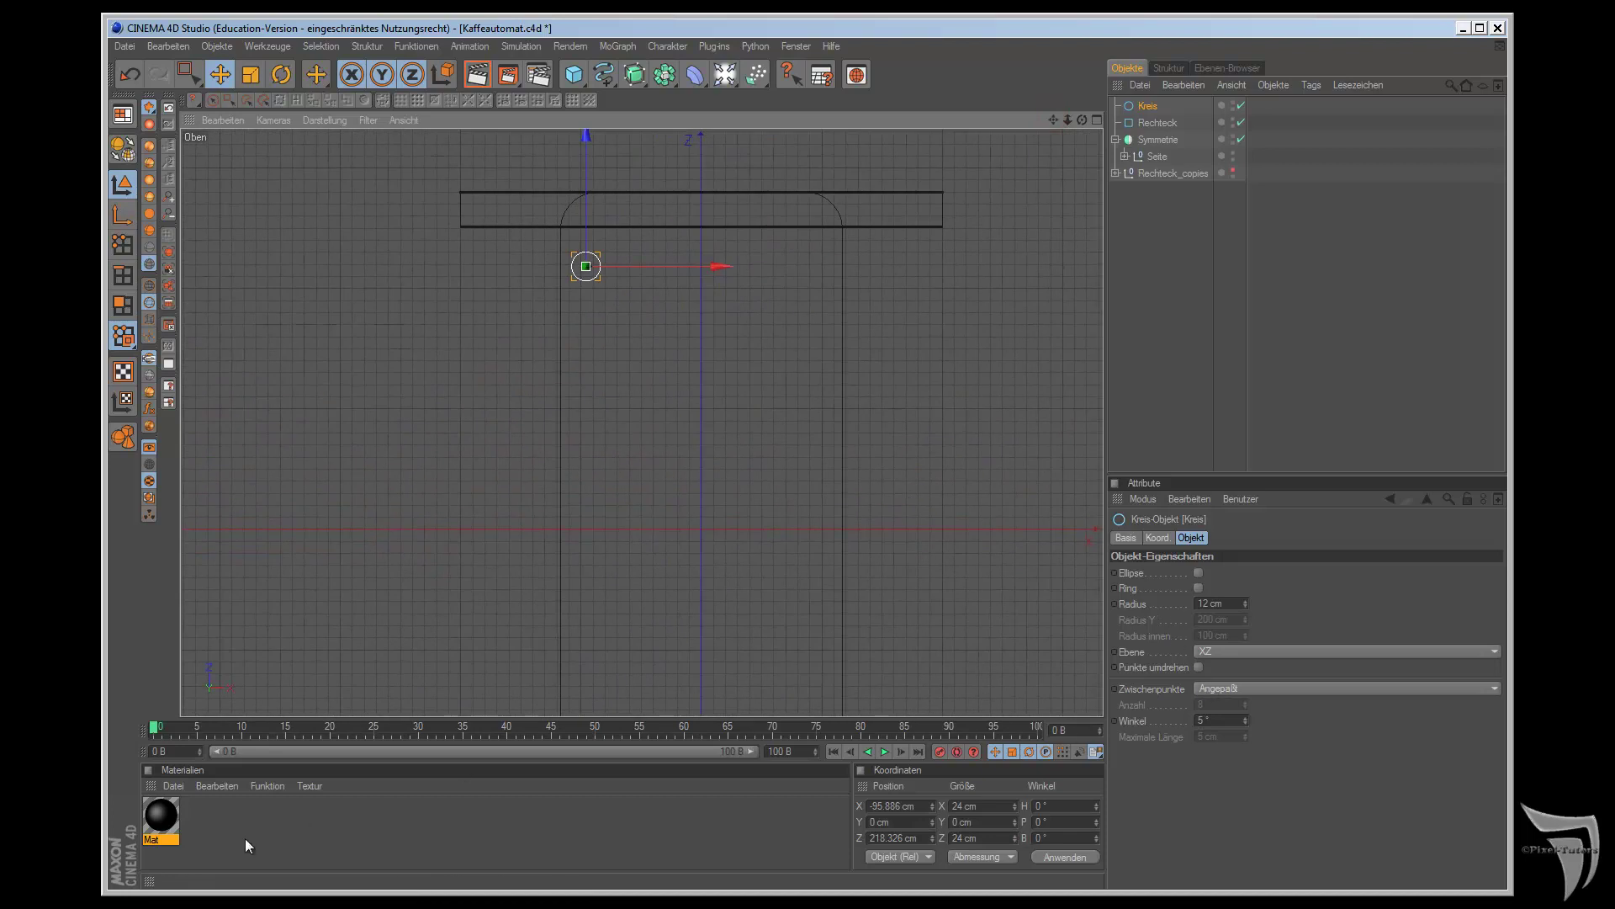
key("shift+F6")
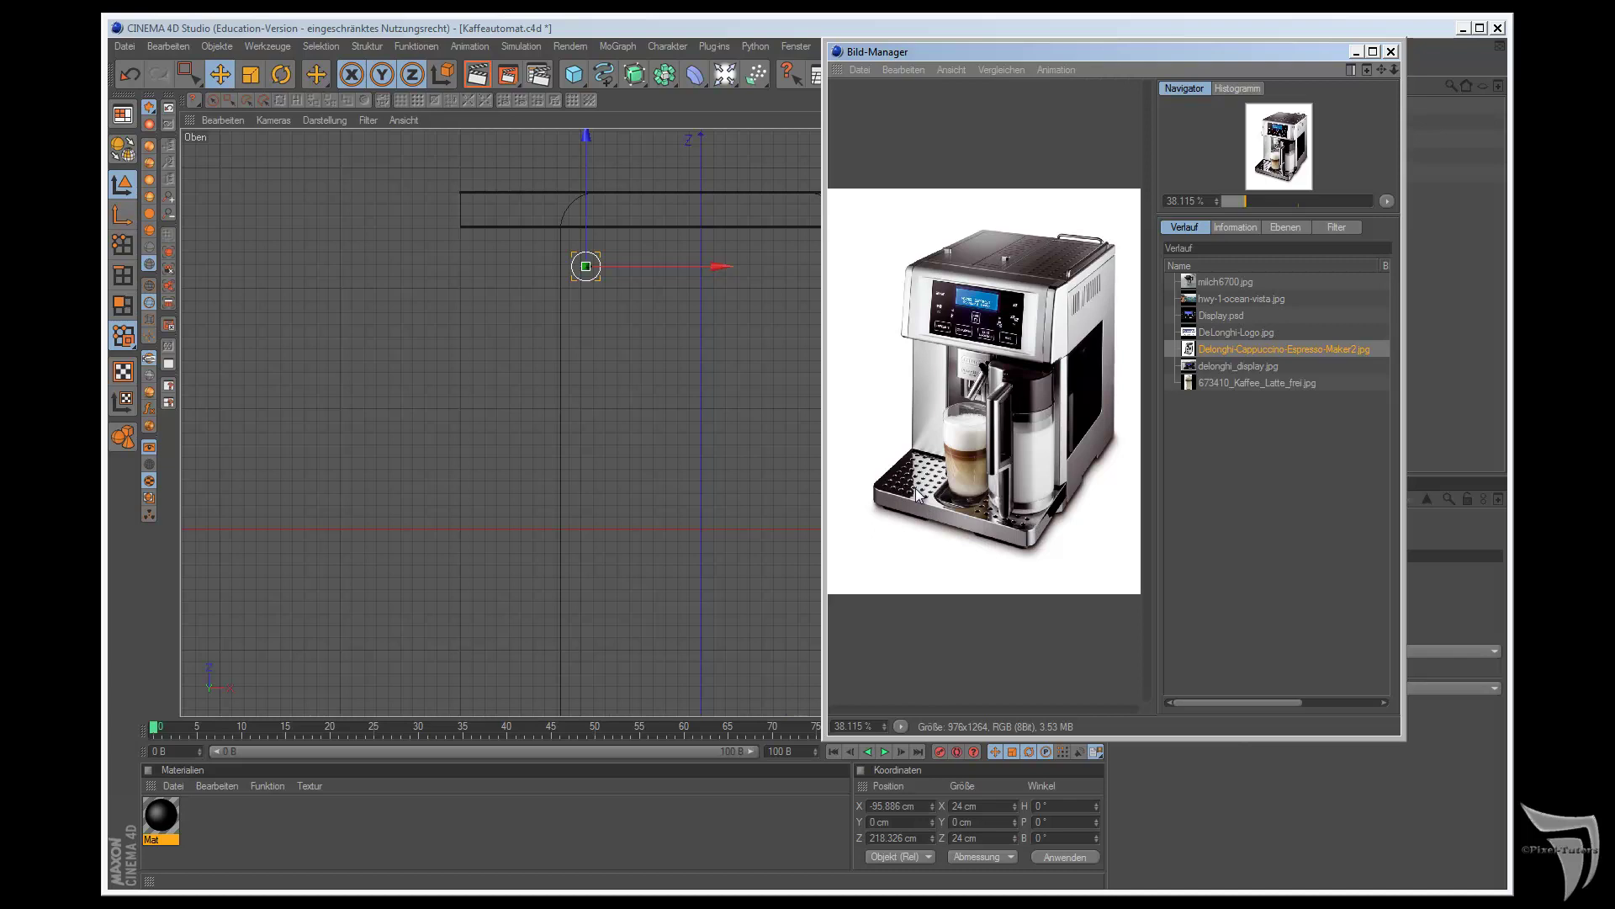
scroll(917, 495, "up", 2)
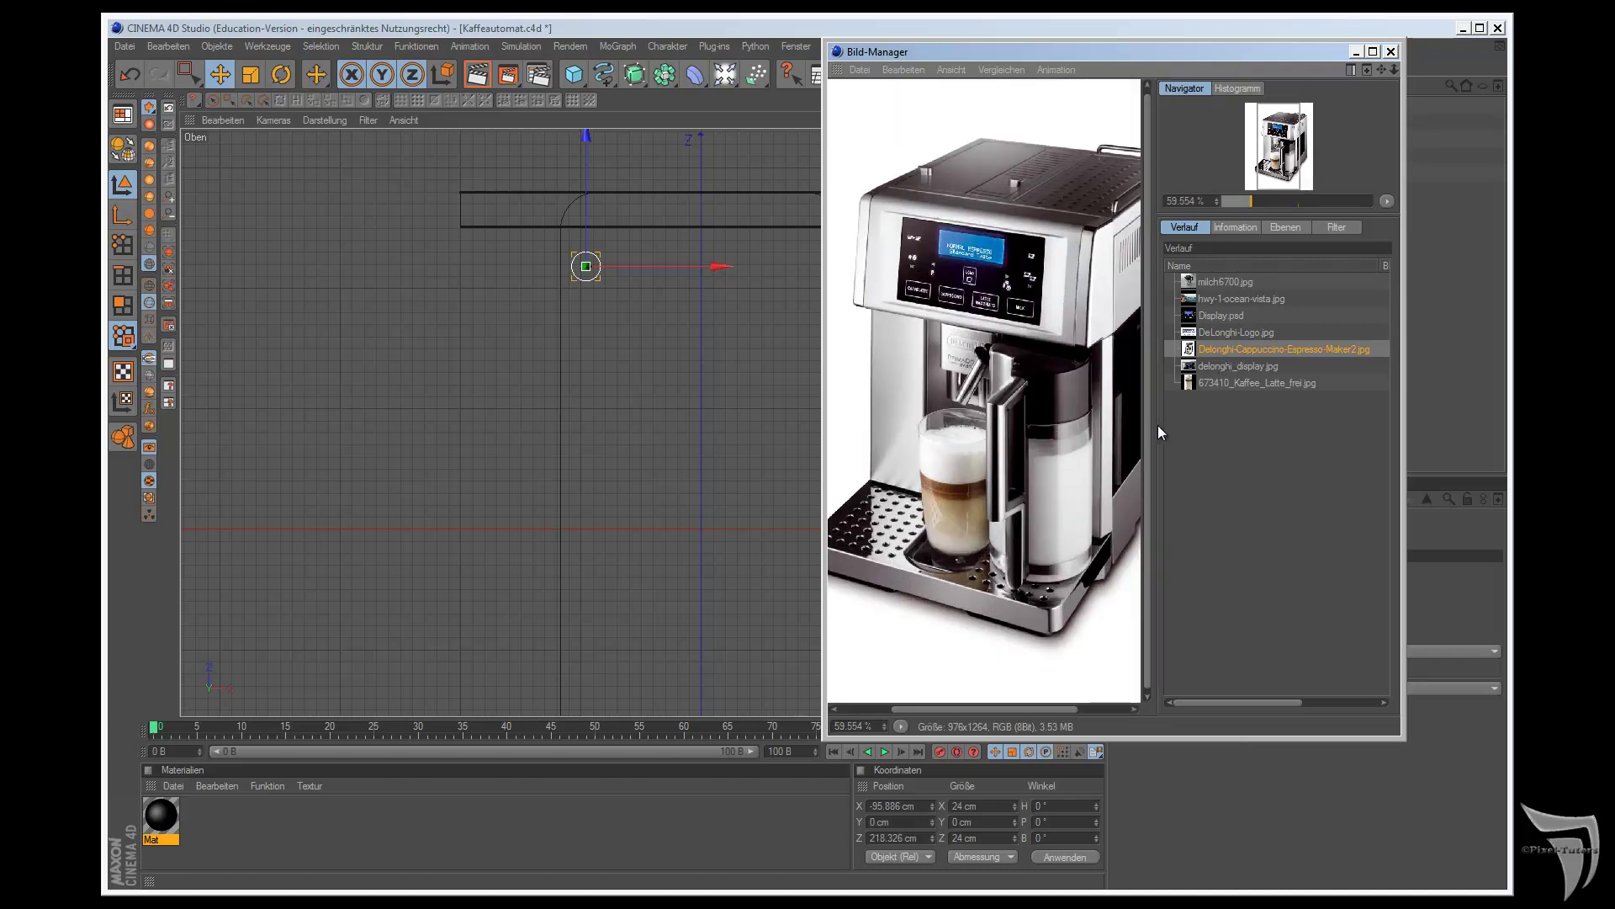
left_click_drag(1153, 425, 1275, 401)
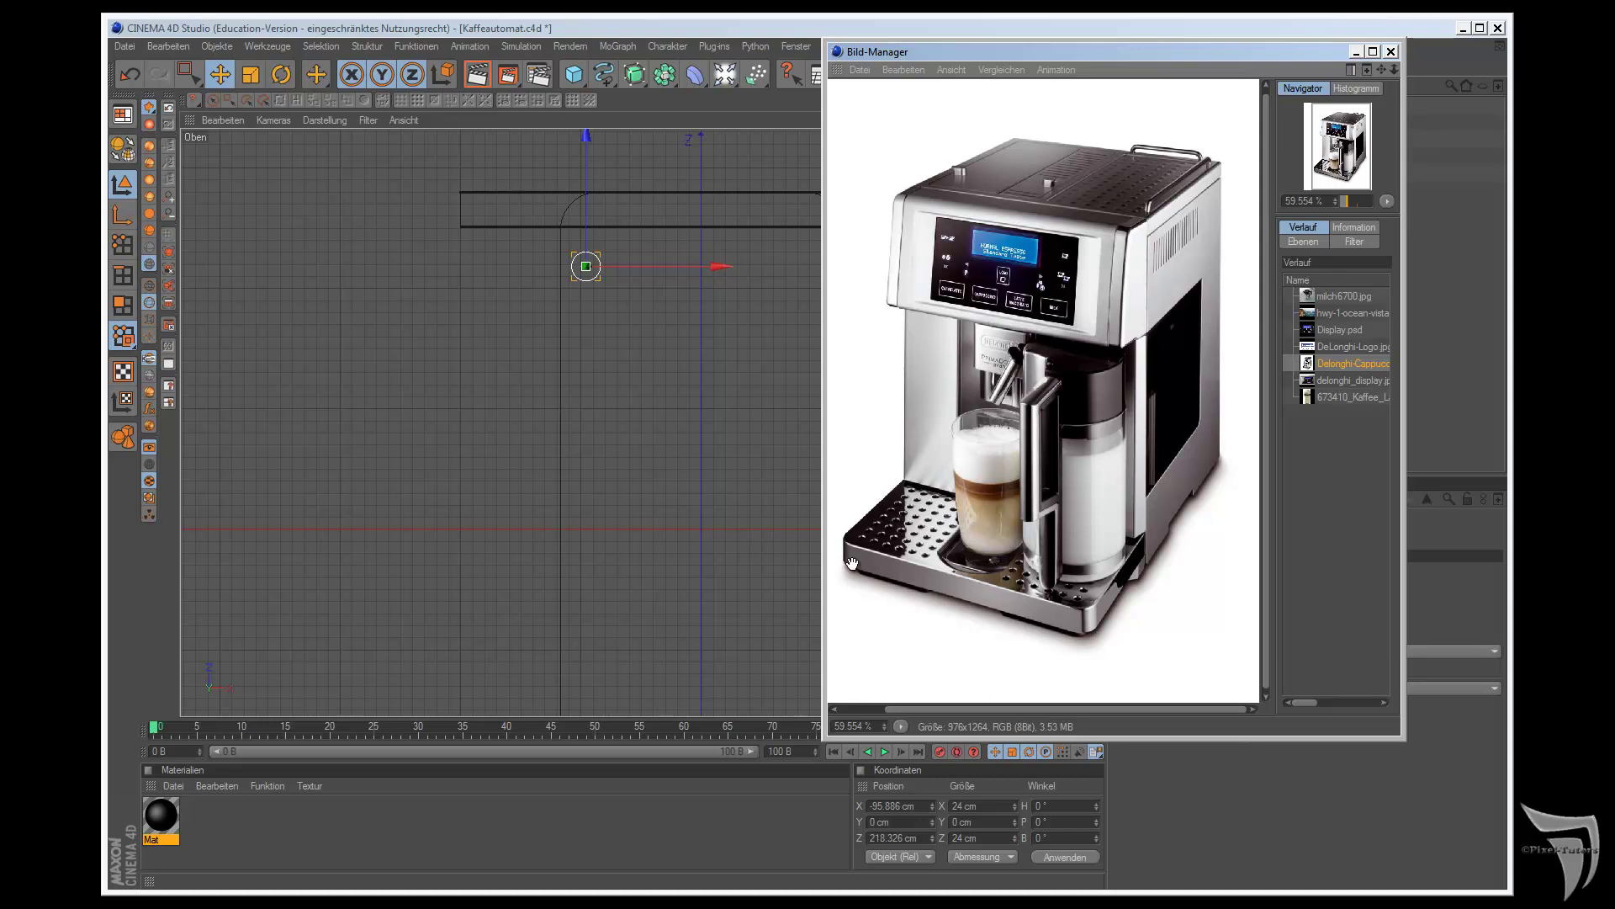
left_click(1352, 53)
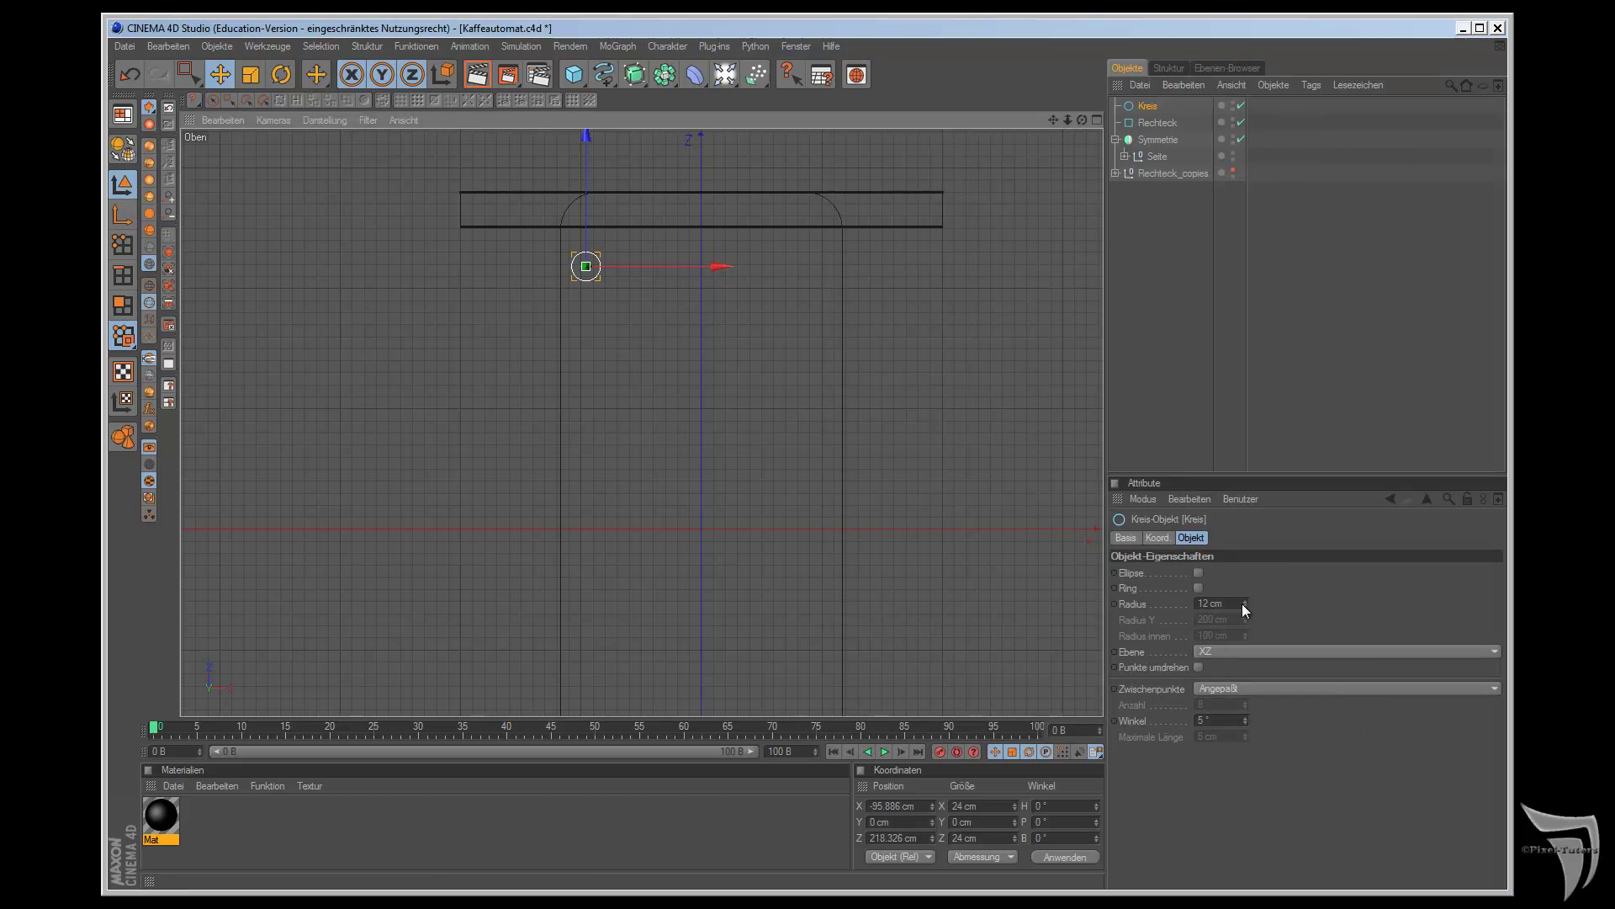
- Shrink the Kreis to 8 cm radius and move it up to Z 244.178 cm
left_click_drag(1245, 605, 1208, 470)
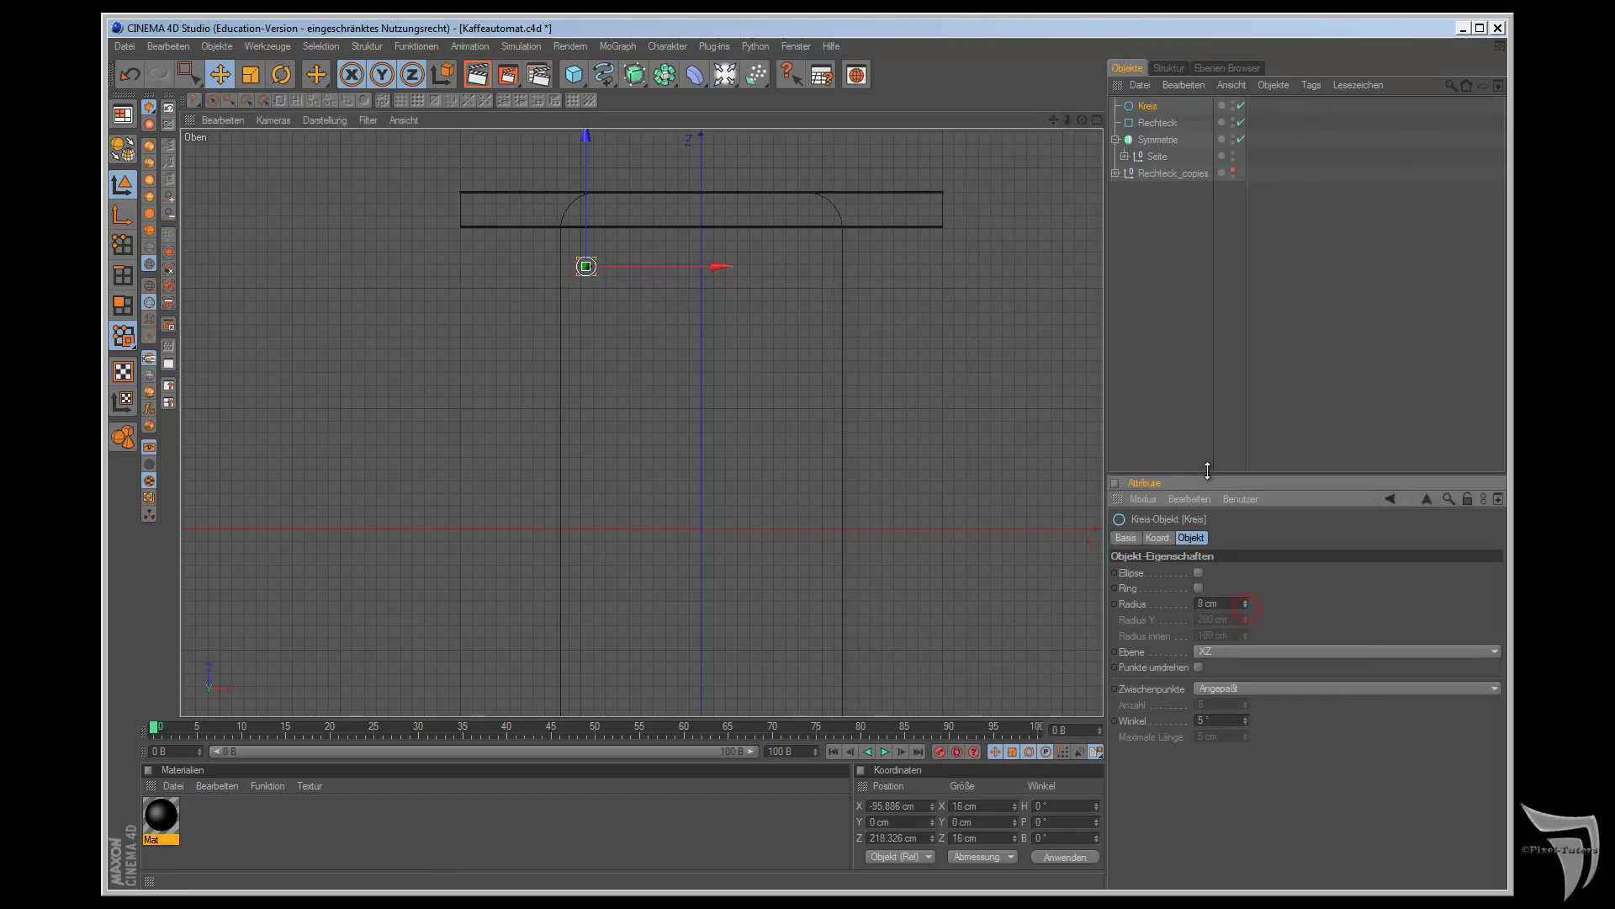
left_click_drag(589, 137, 589, 106)
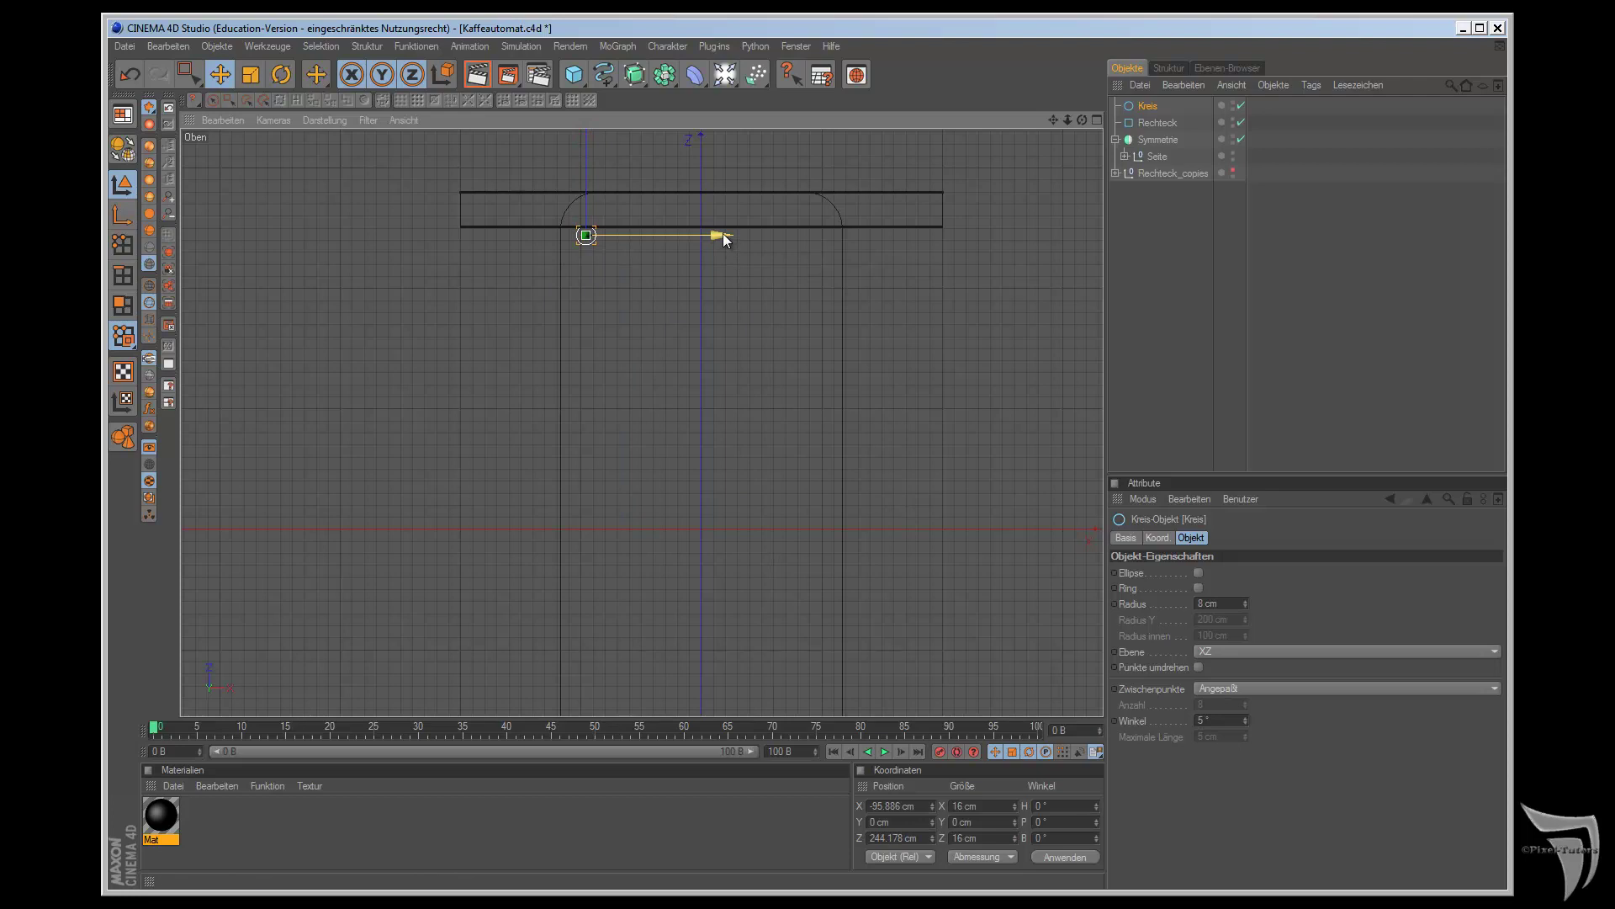
scroll(711, 278, "down", 2)
scroll(705, 319, "down", 2)
scroll(724, 328, "down", 1)
left_click_drag(1052, 119, 1061, 26)
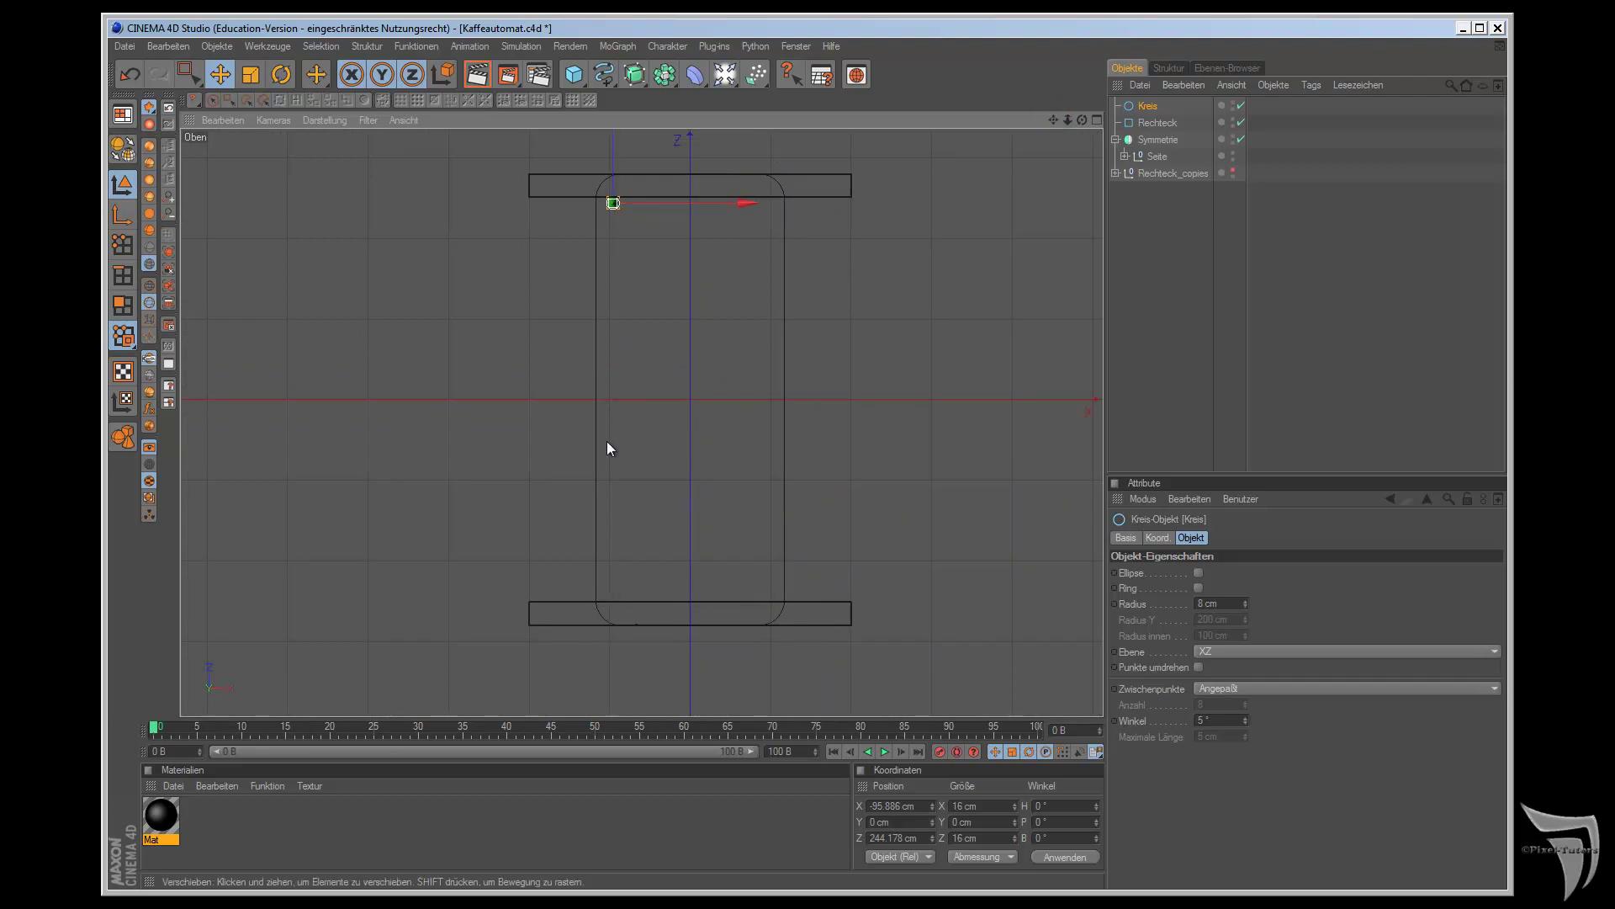
left_click(478, 47)
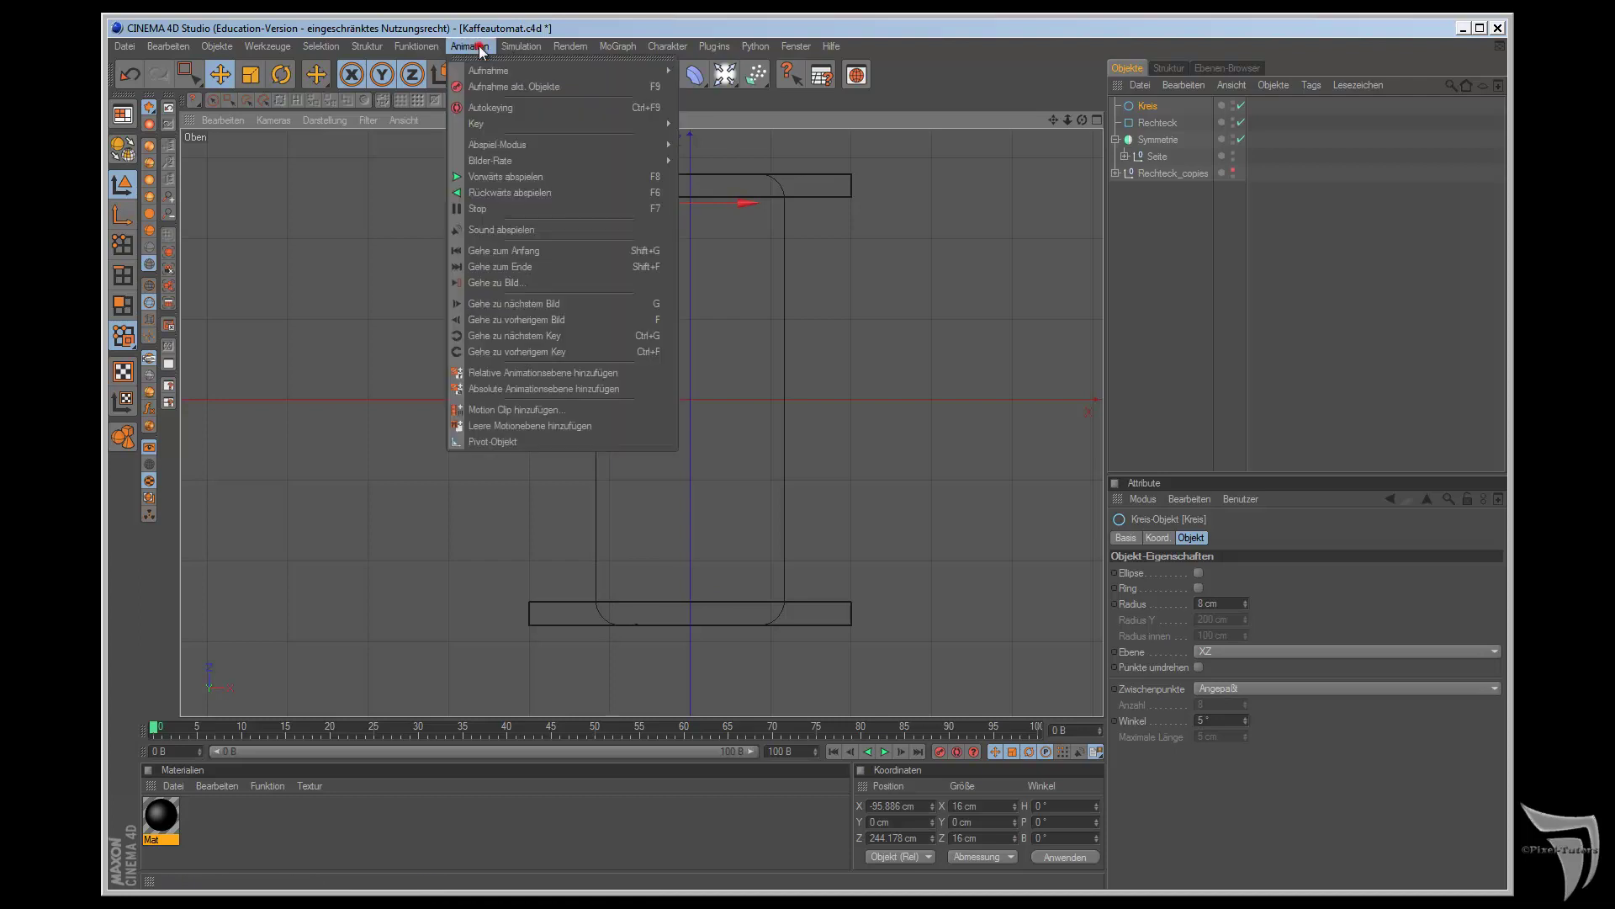
mouse_move(416, 47)
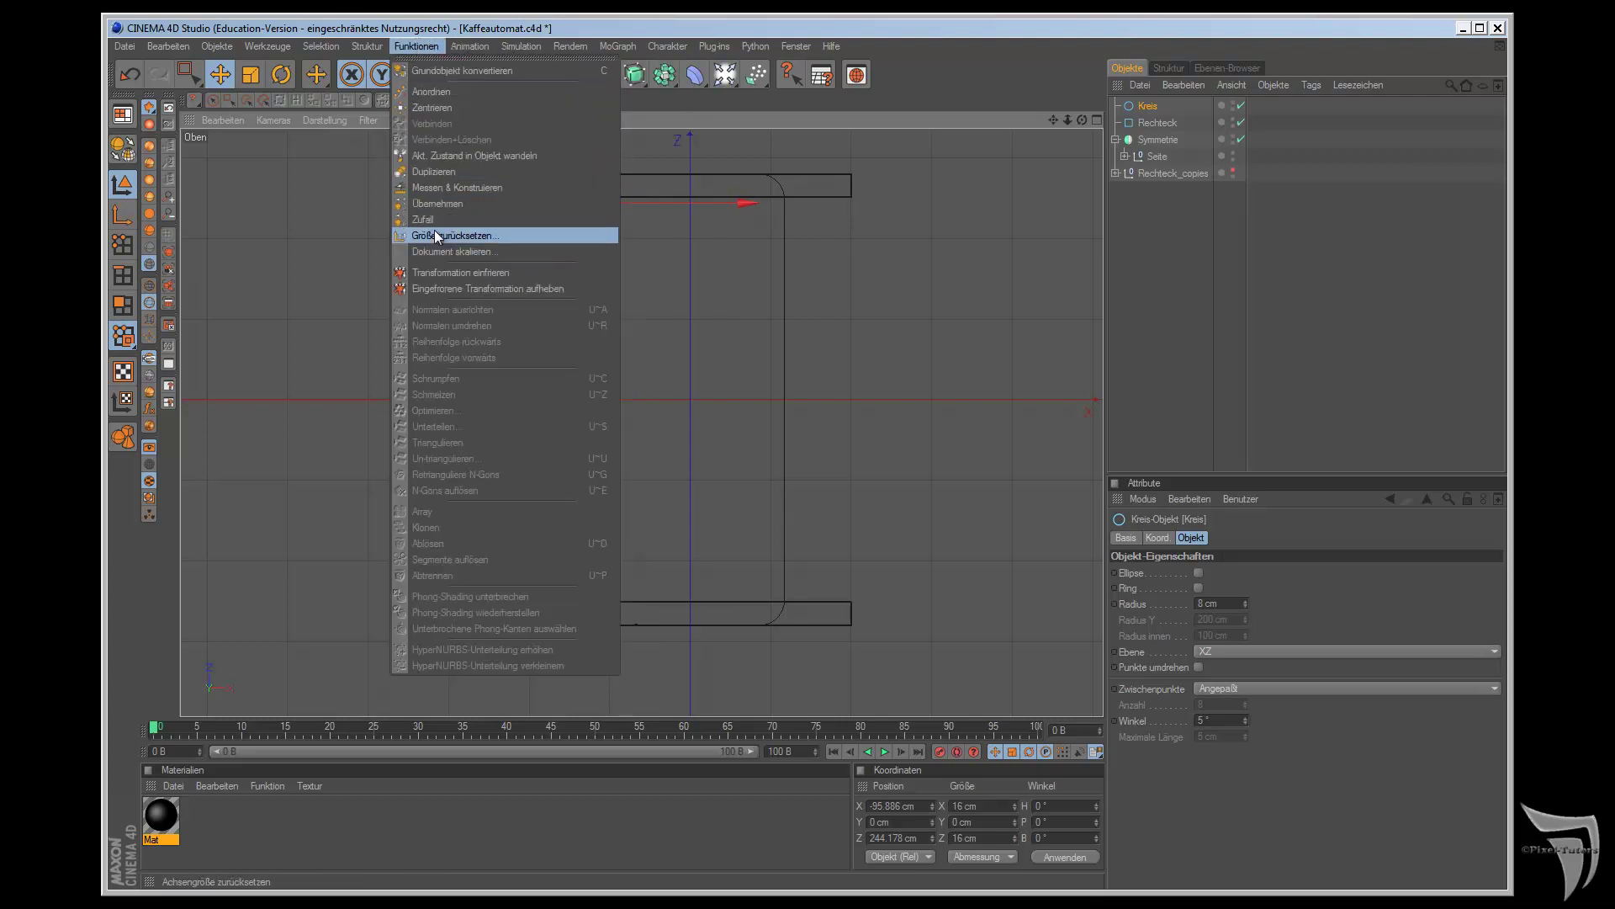
- Duplicate the Kreis as 21 instance copies in linear mode
left_click(441, 173)
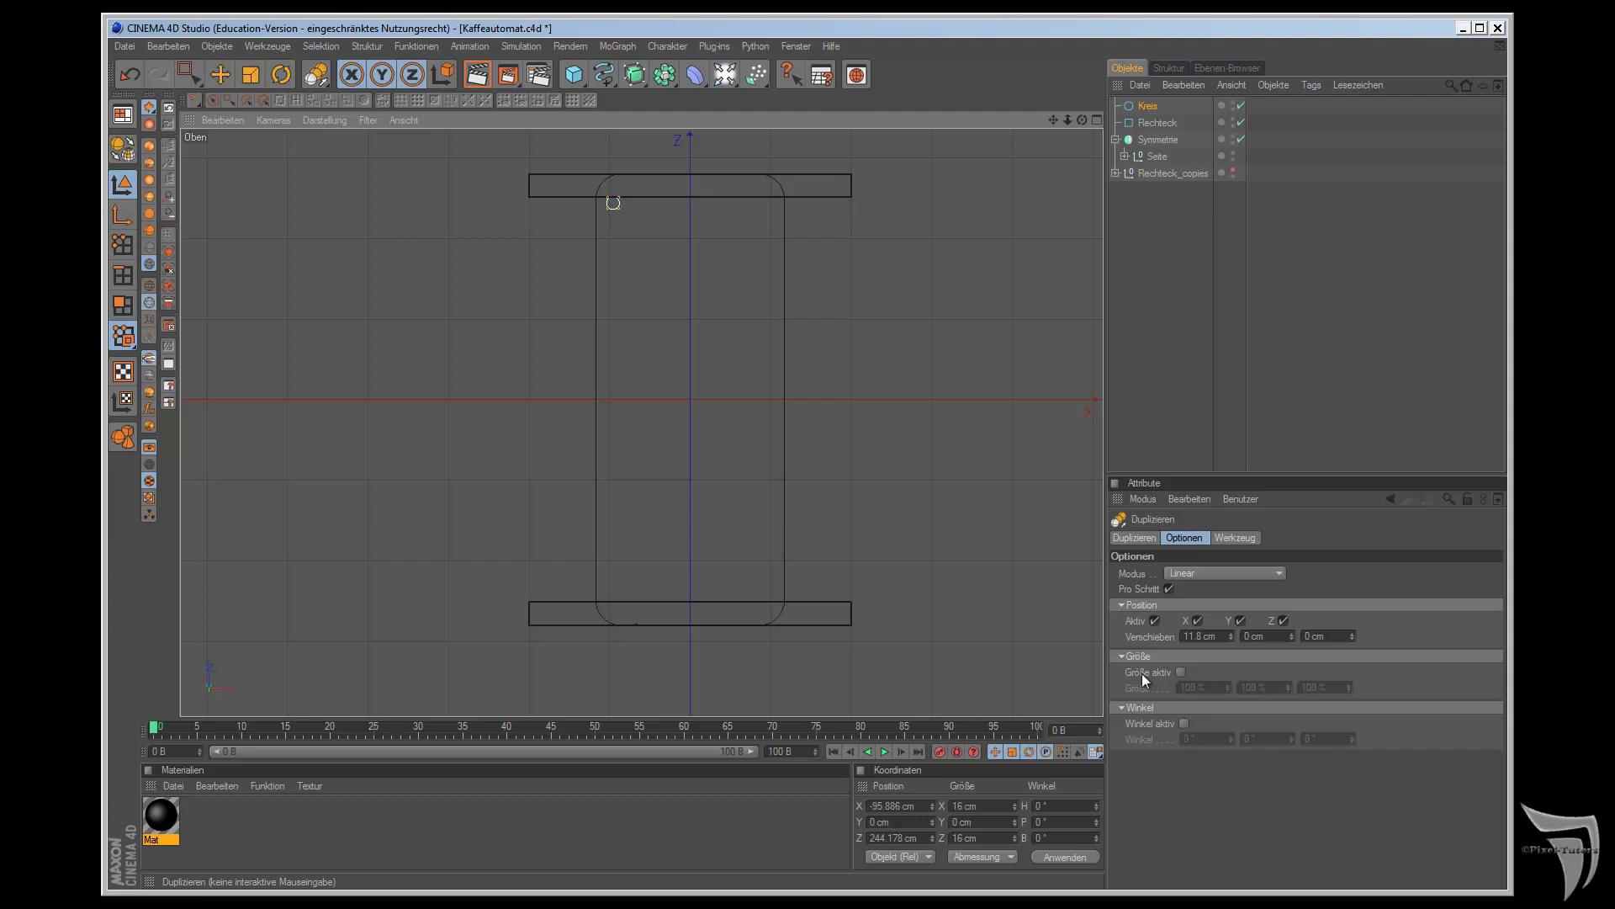
left_click(1134, 537)
double_click(1176, 573)
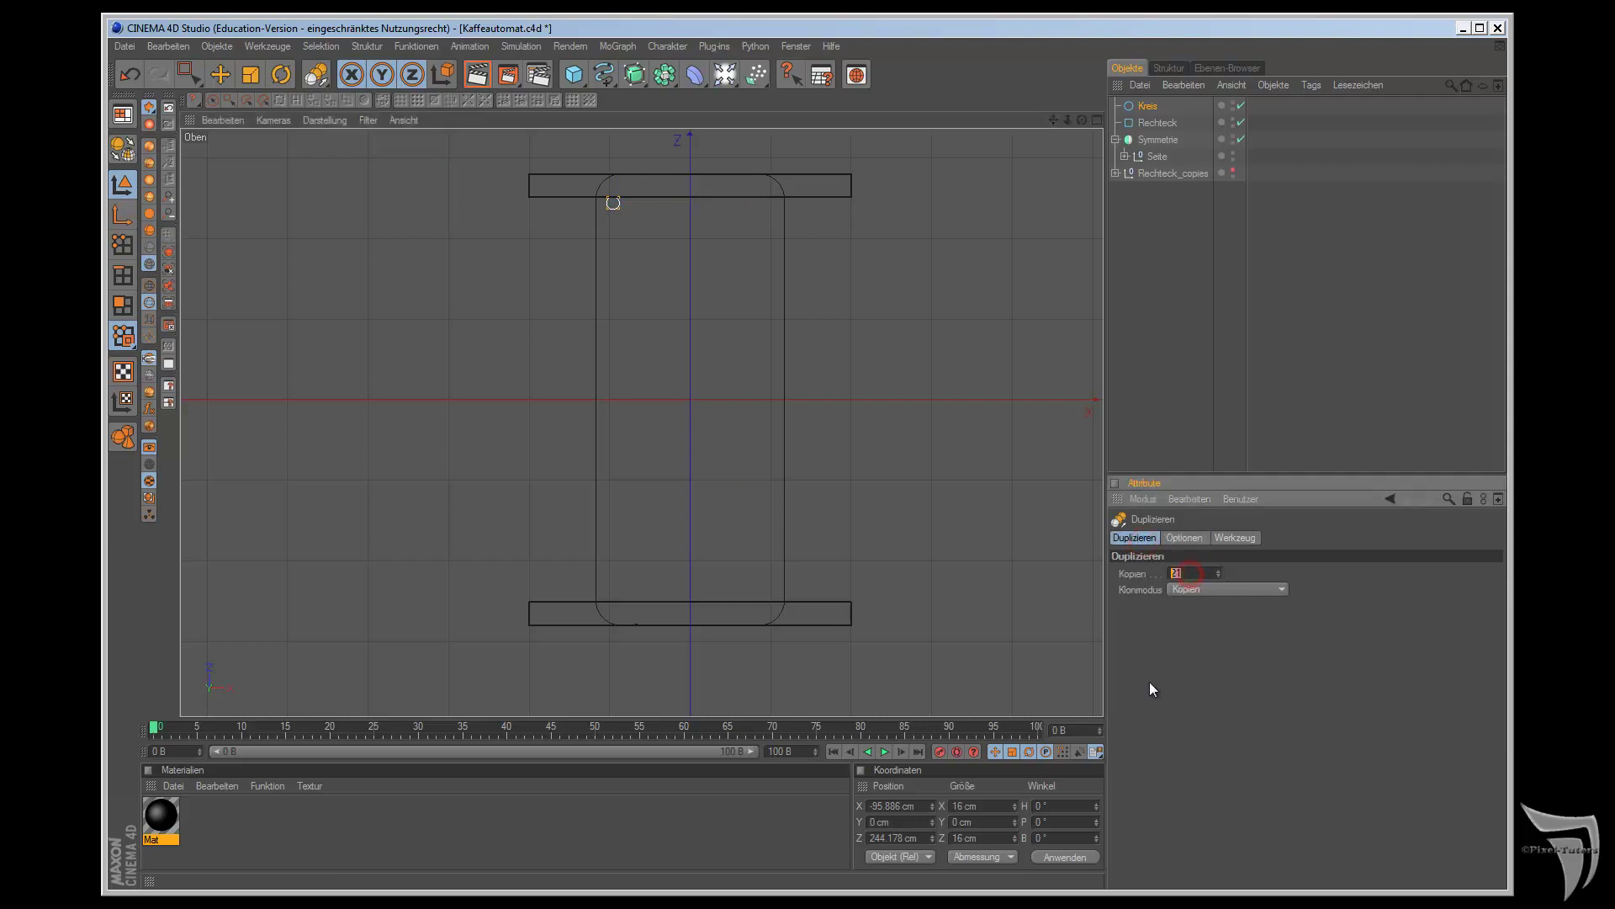
left_click(1192, 590)
left_click(1195, 614)
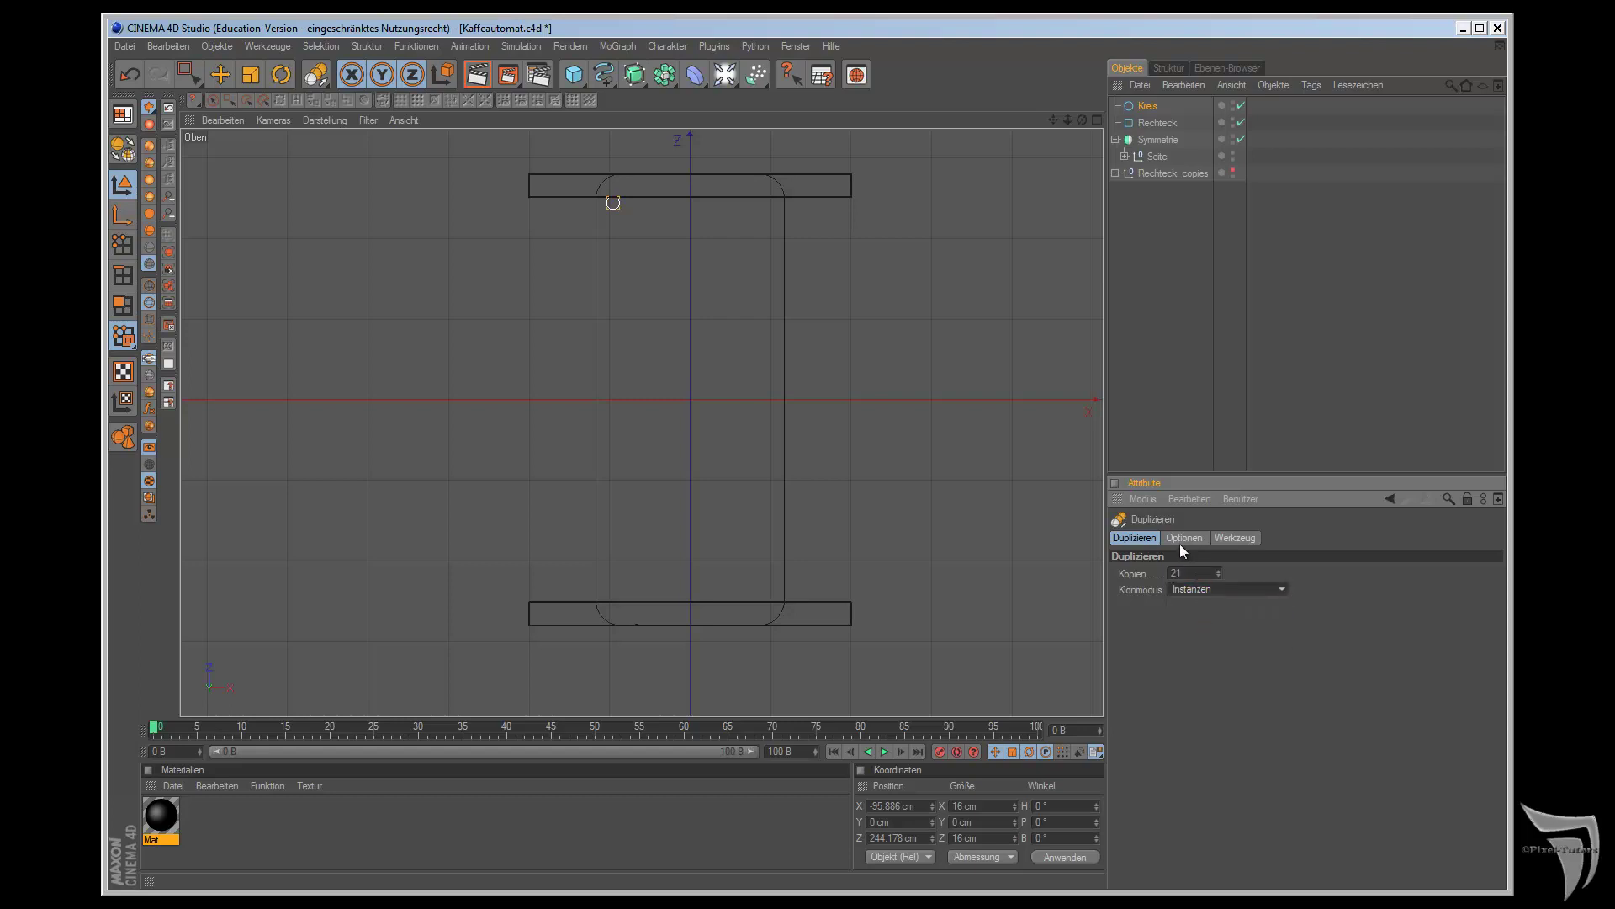
left_click(1182, 538)
left_click(1188, 573)
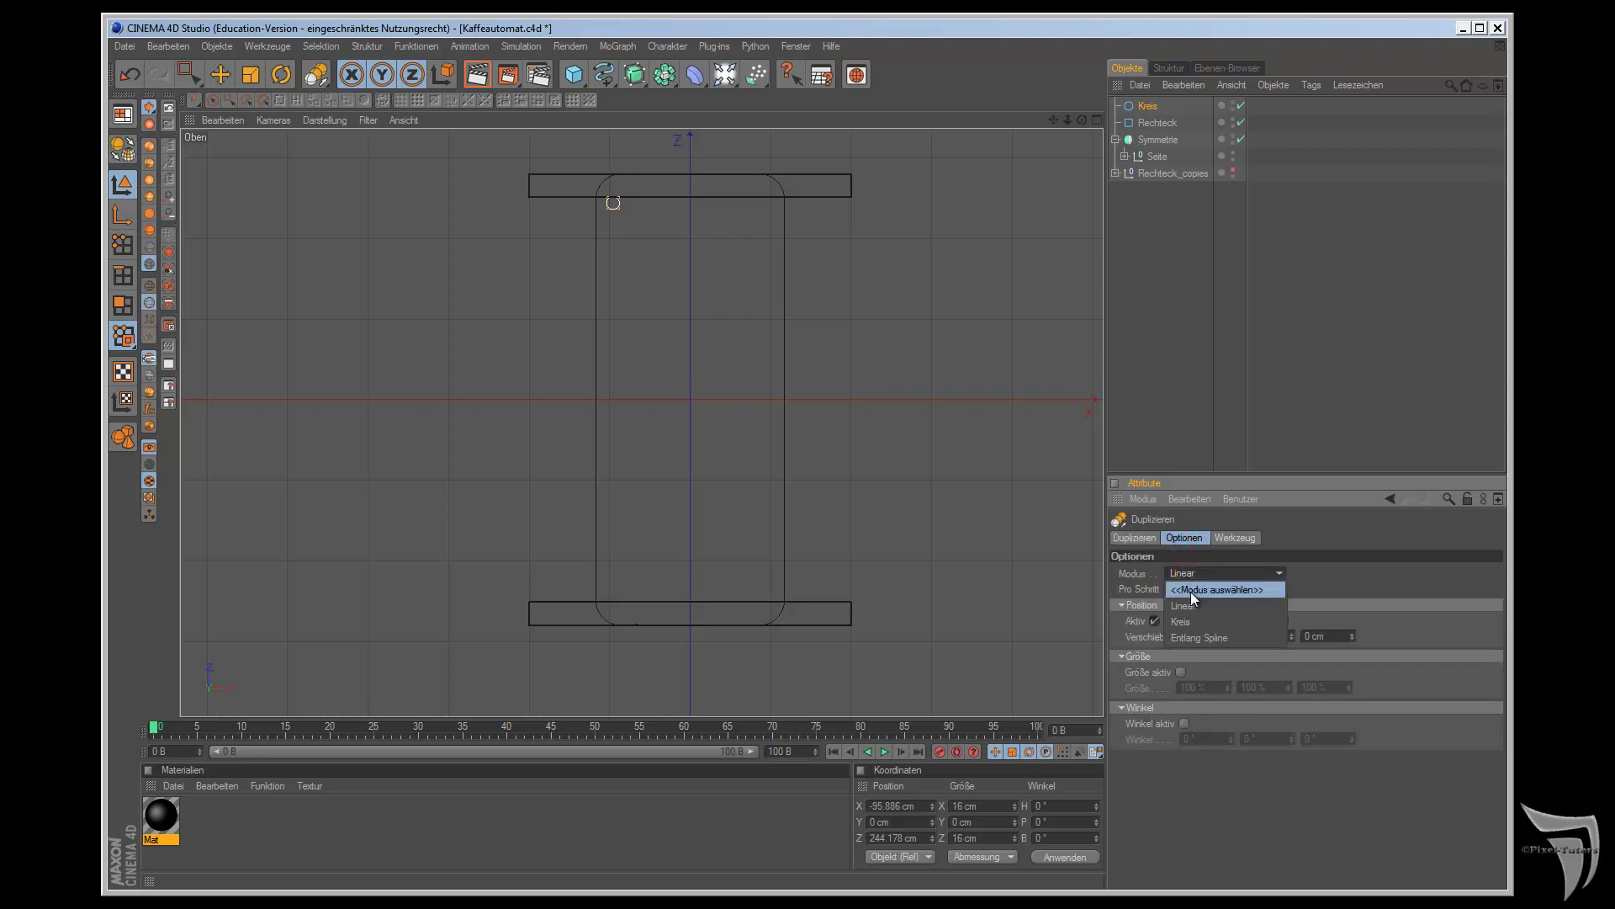
left_click(1186, 605)
- Set the copy offset to X 0 cm and a negative Z so the circles run downward
double_click(1203, 636)
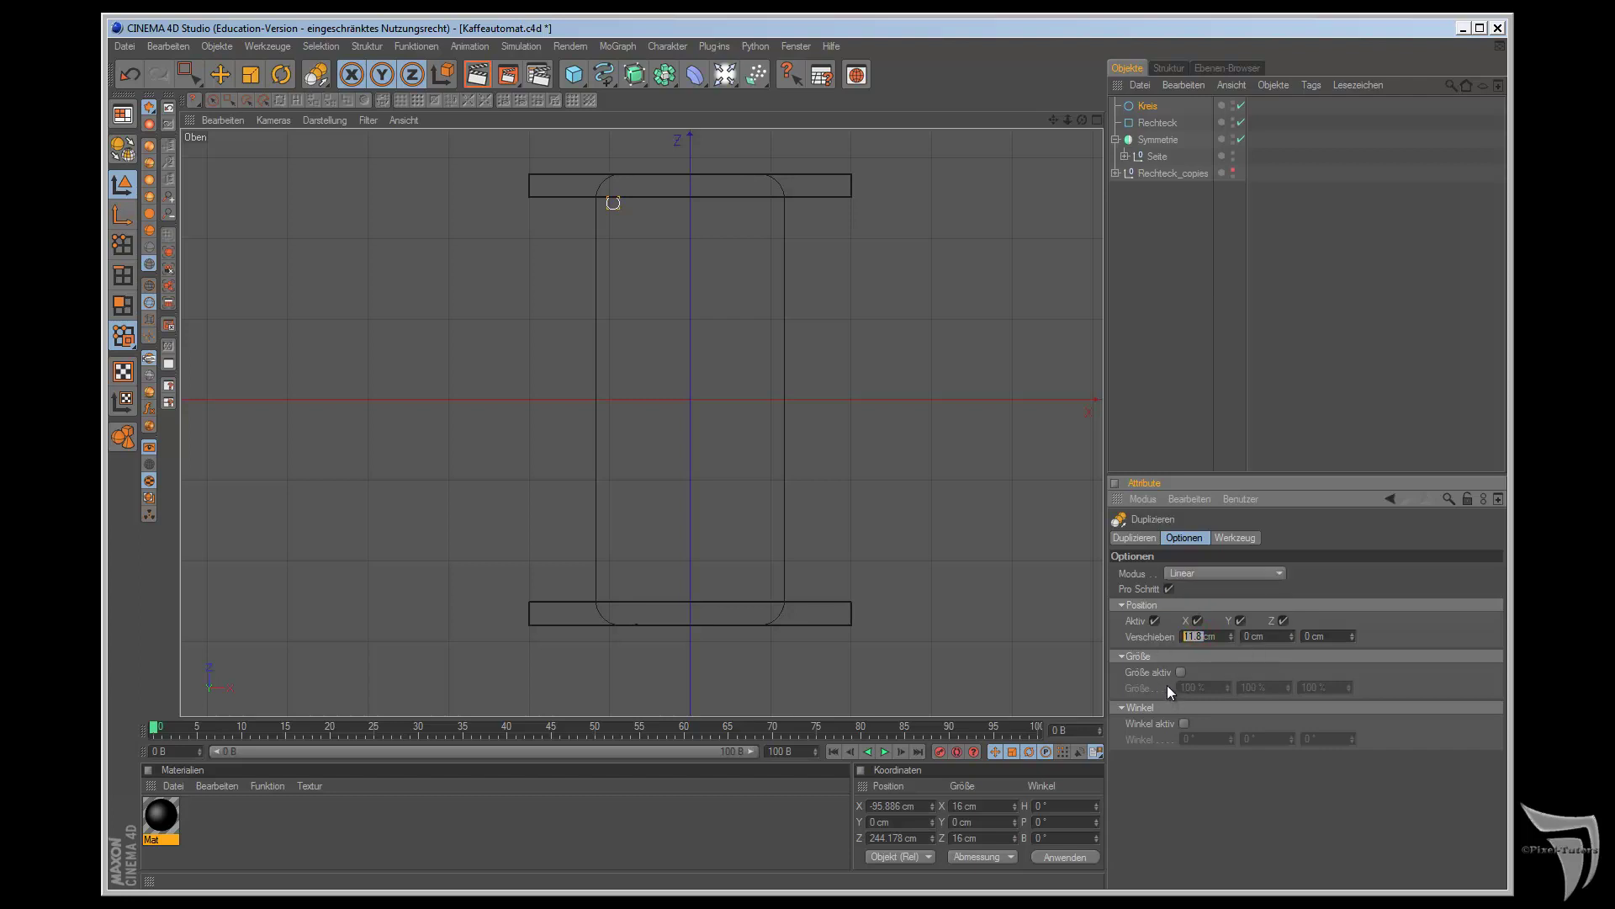
key("Return")
scroll(973, 441, "down", 3)
scroll(973, 441, "up", 1)
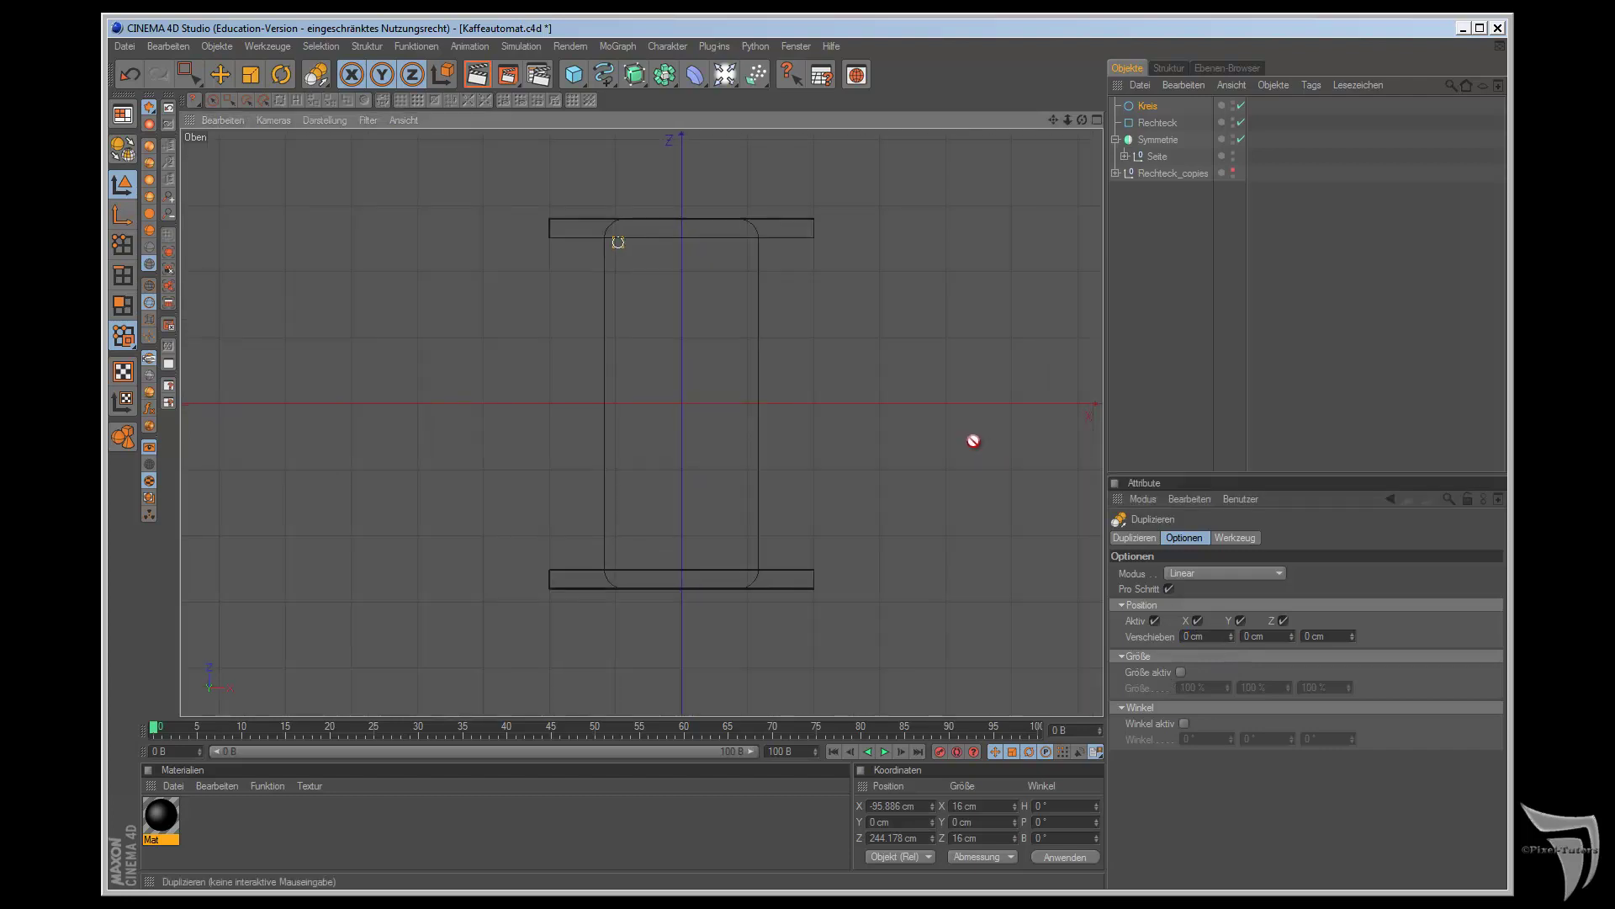
scroll(1042, 510, "up", 1)
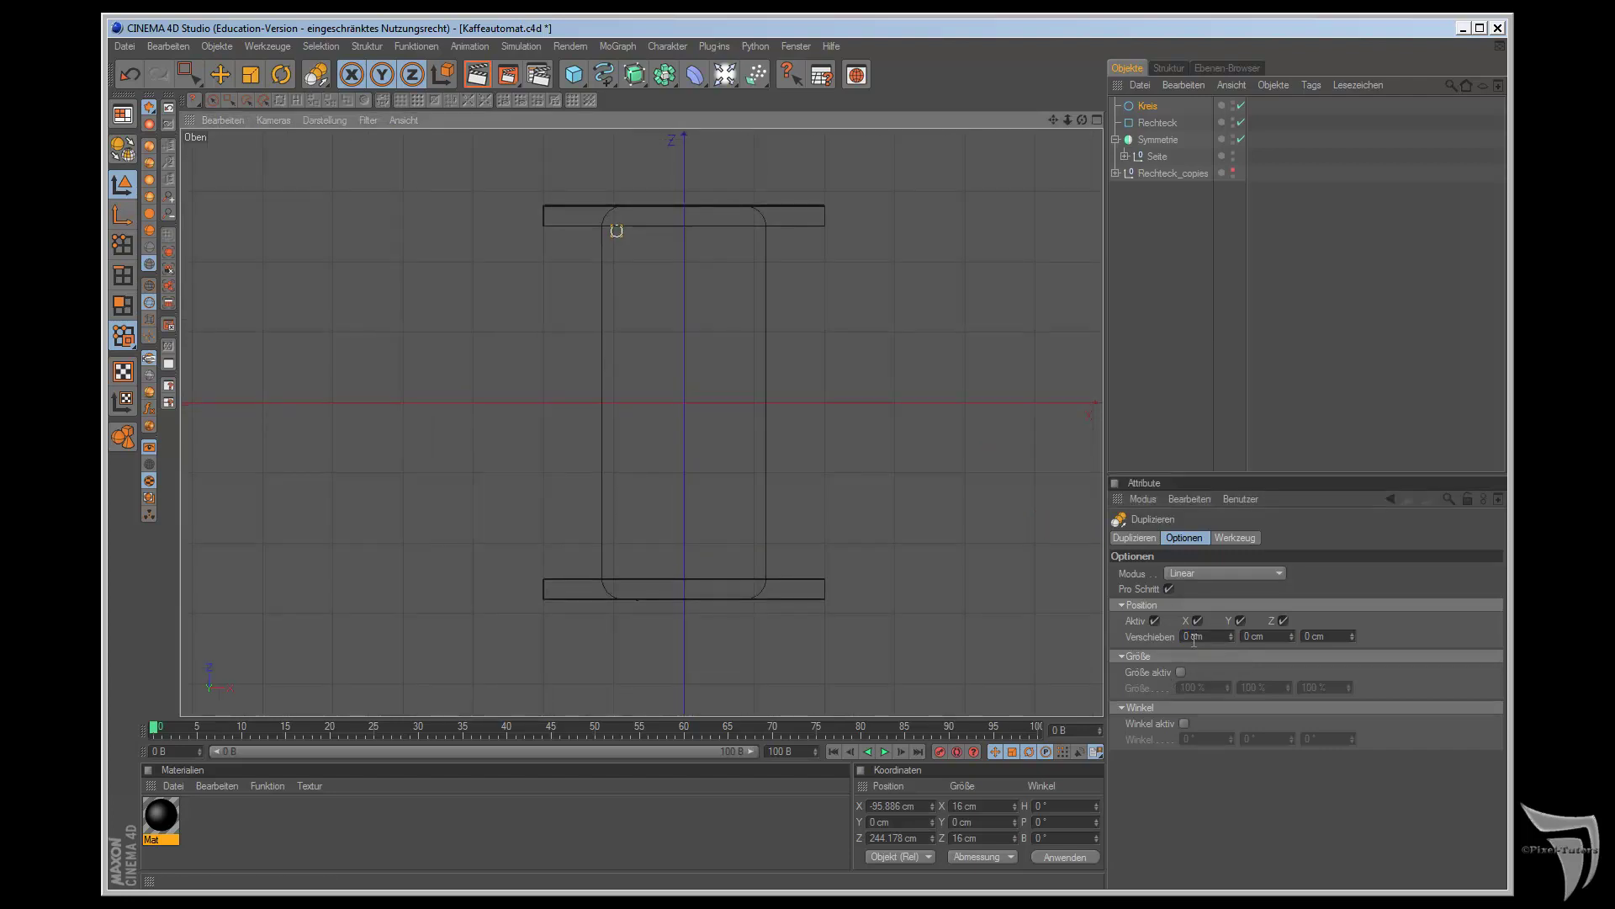
double_click(1311, 636)
type("50")
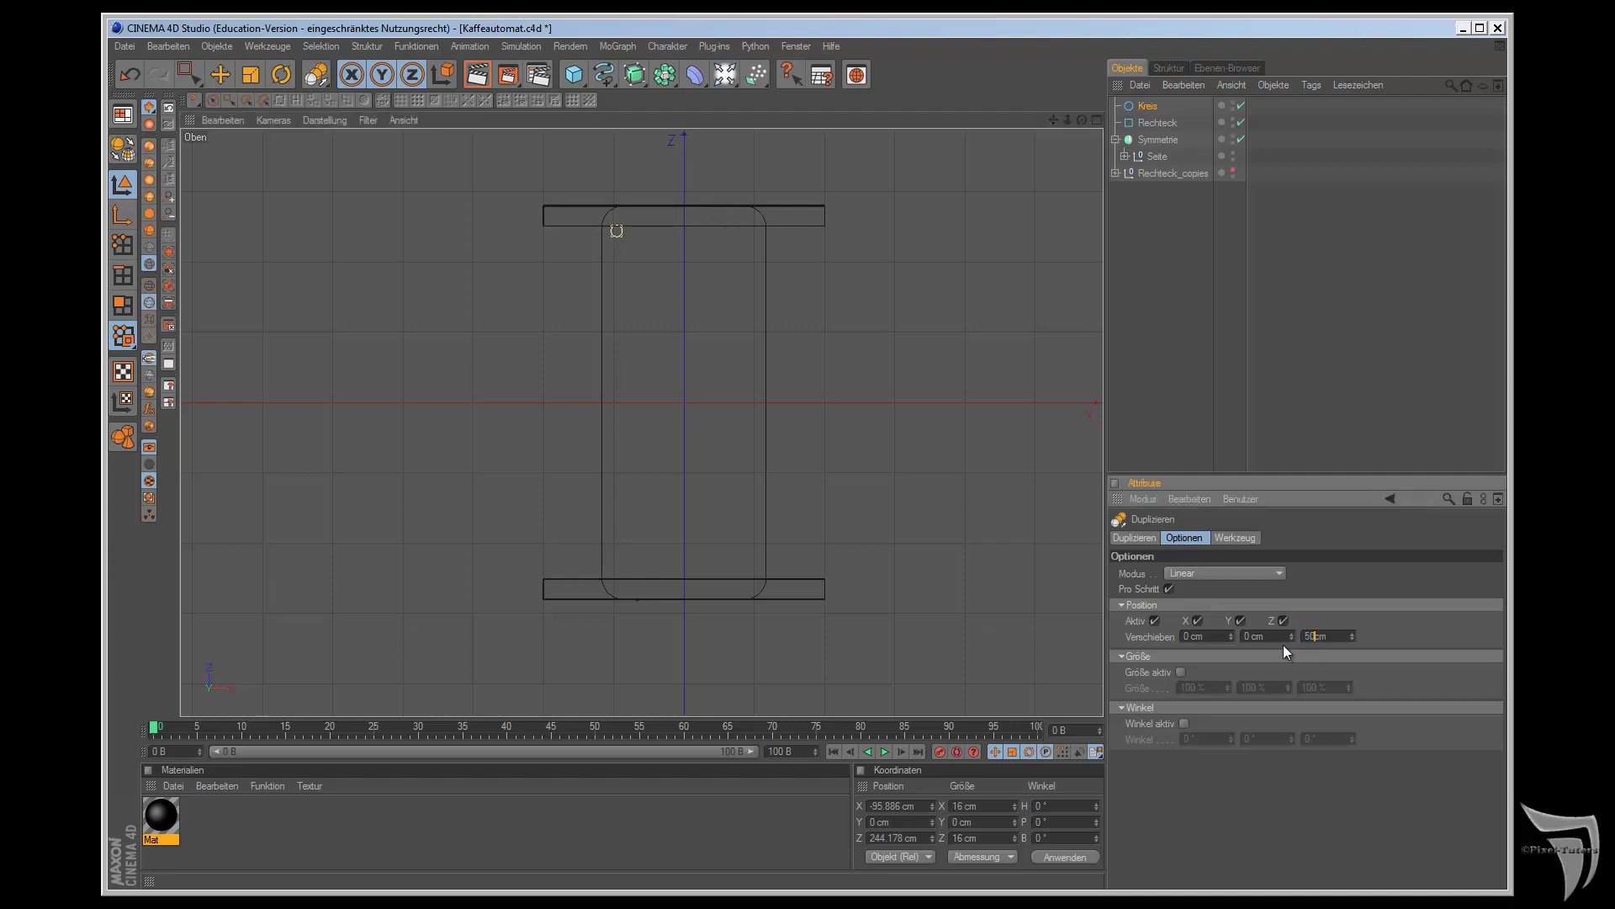
key("Return")
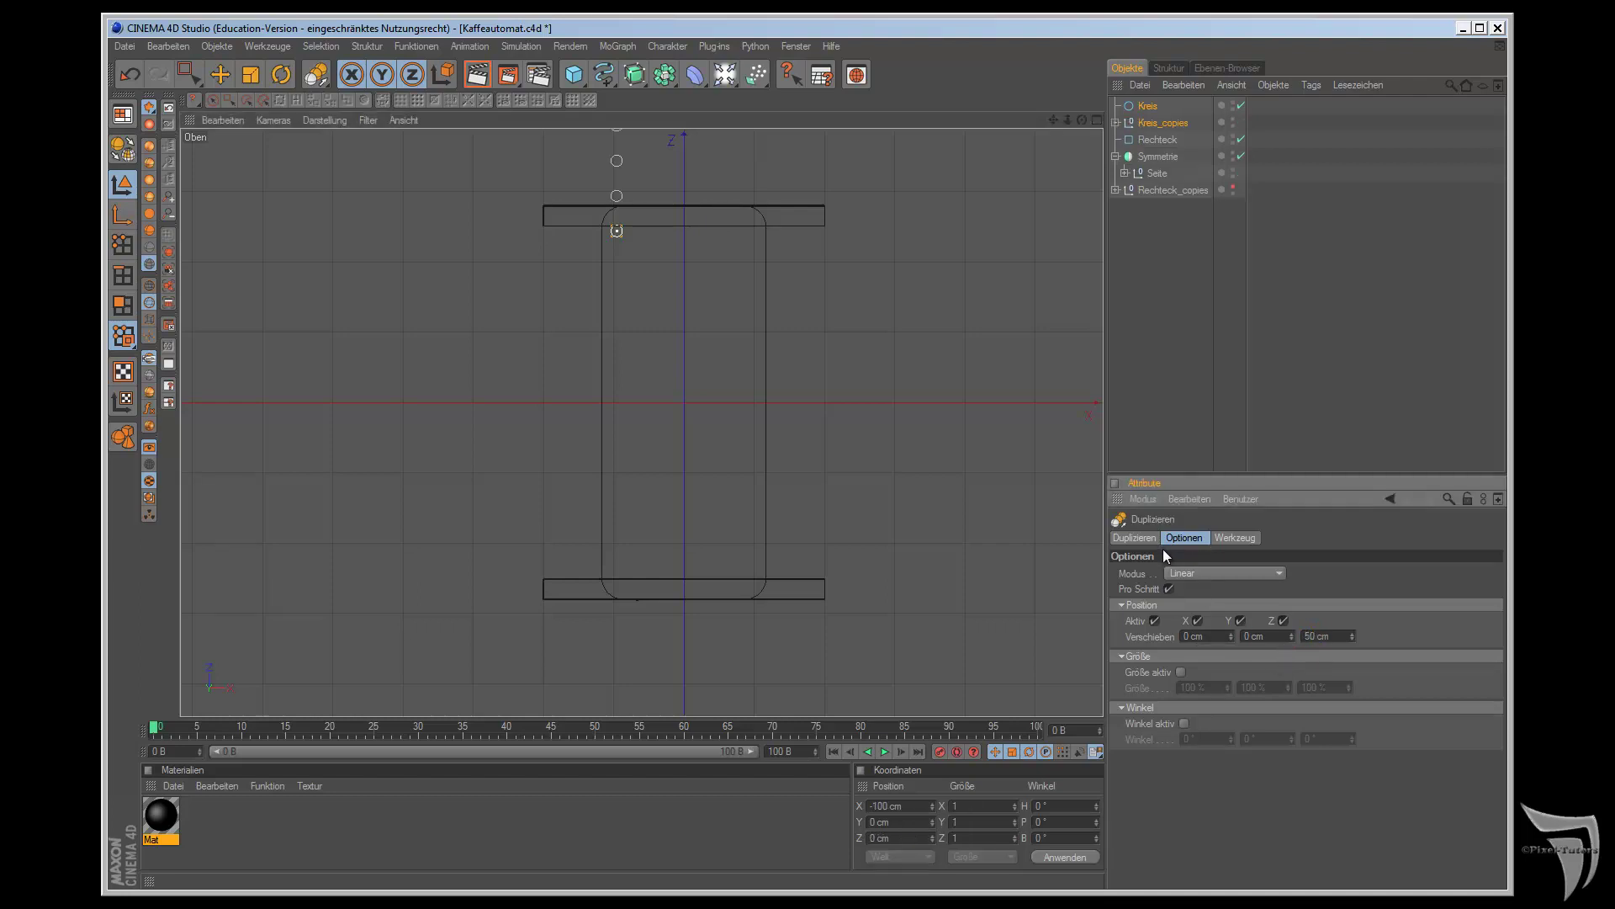
left_click(1302, 637)
type("-")
key("Return")
- Tighten the Z spacing between the circle copies to −23.2 cm
left_click_drag(1349, 642, 1350, 639)
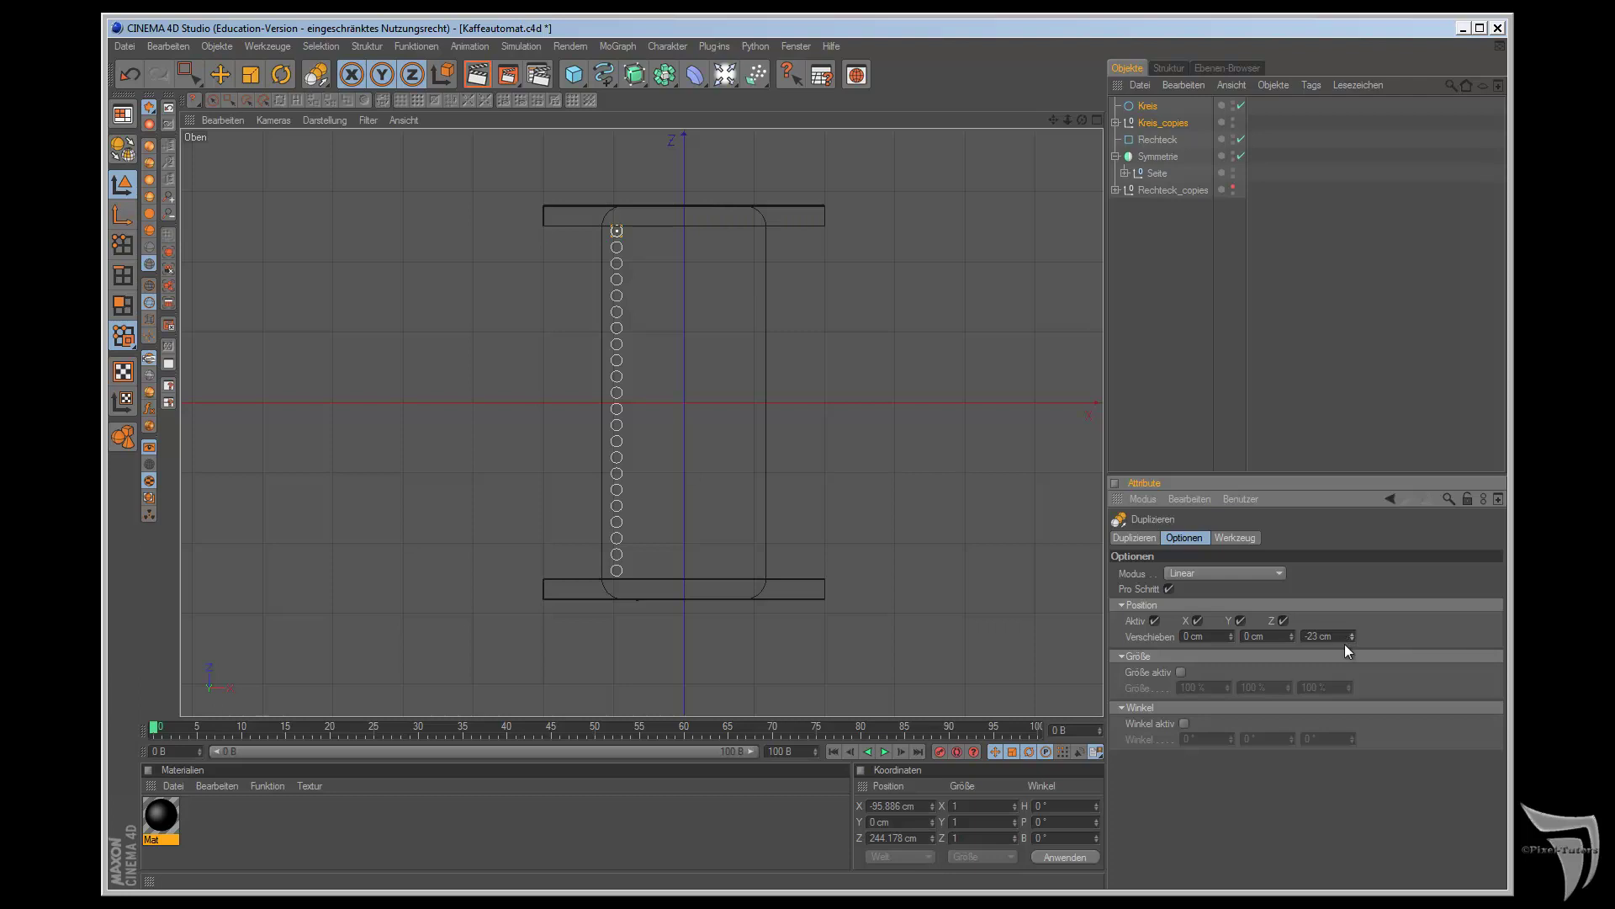
scroll(1017, 547, "up", 2)
scroll(1013, 535, "up", 1)
scroll(1013, 535, "up", 2)
scroll(1014, 530, "up", 1)
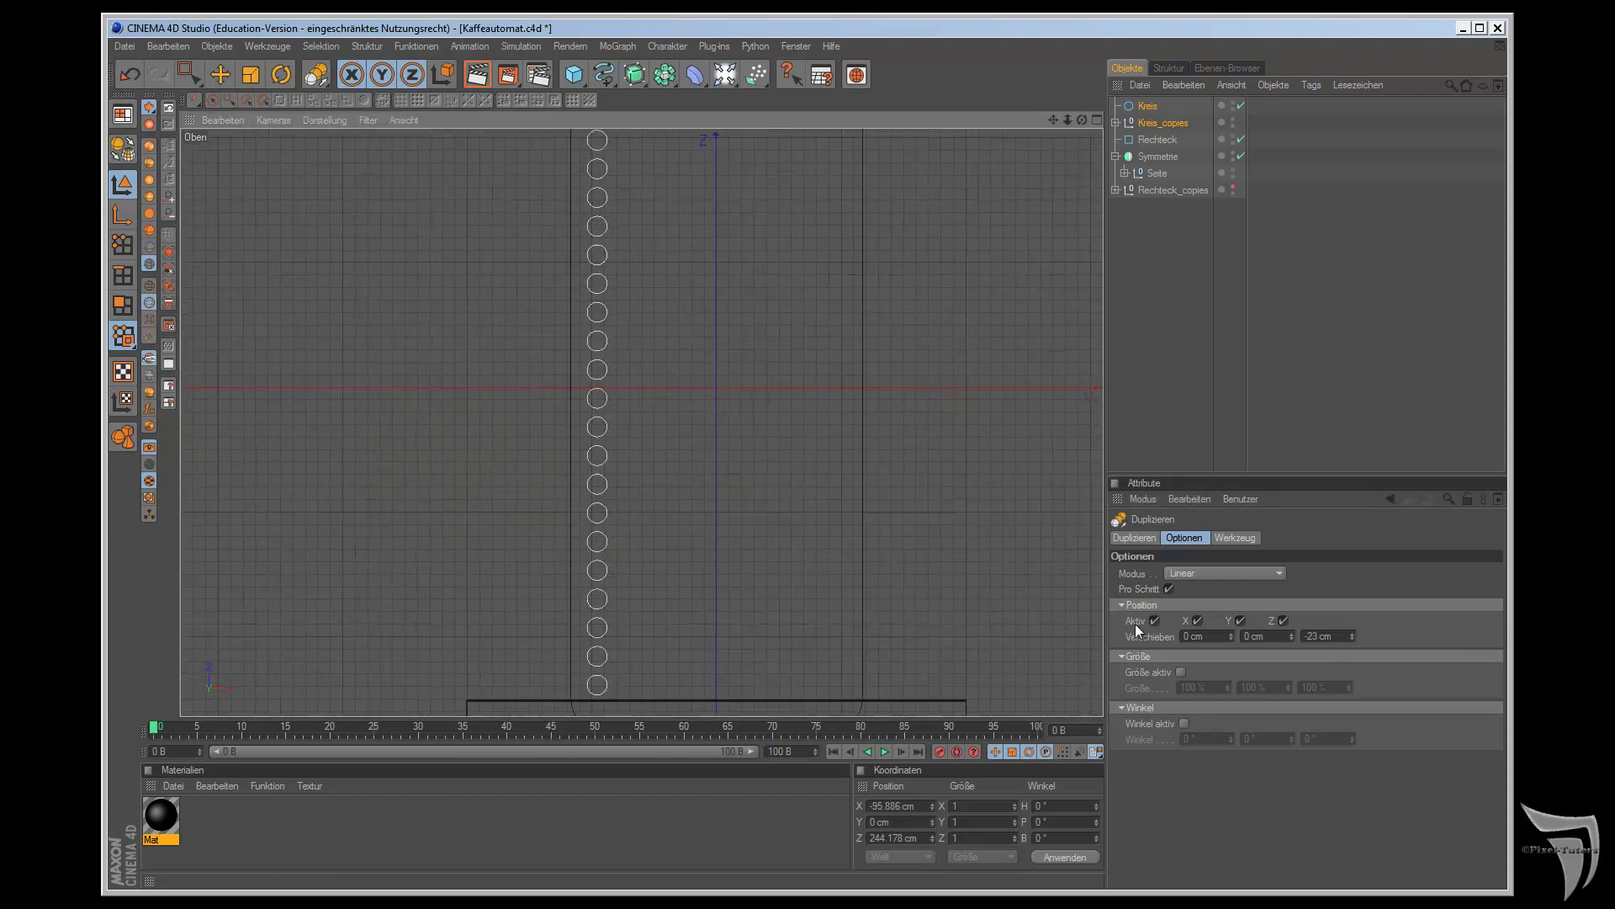
left_click(1351, 634)
left_click(1352, 638)
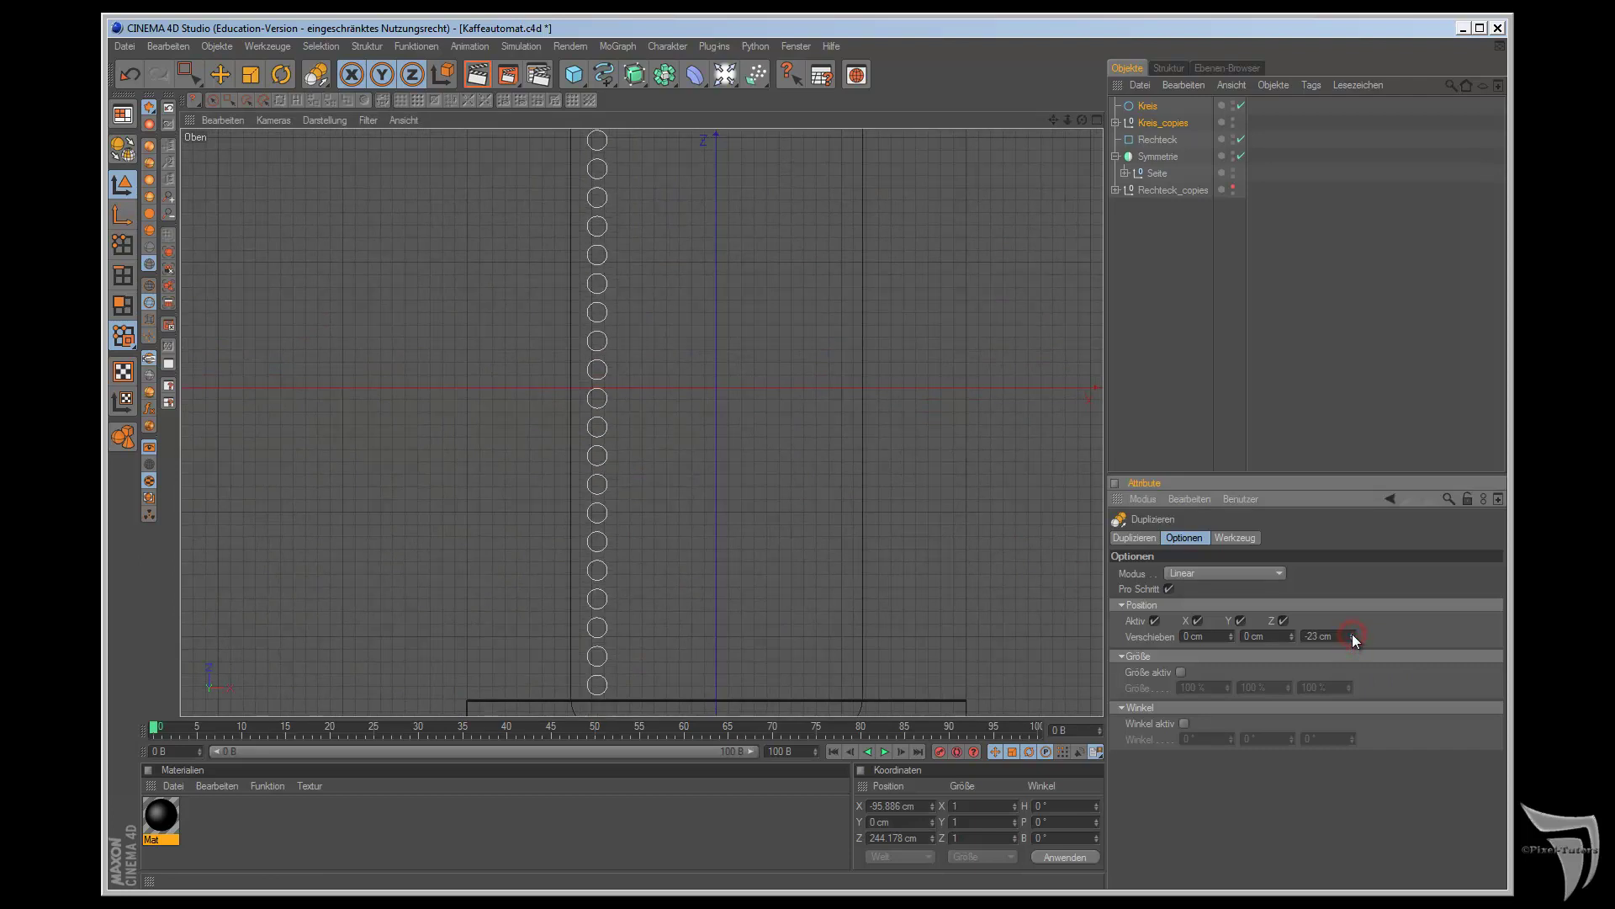
left_click(1320, 637)
type(".2")
key("Return")
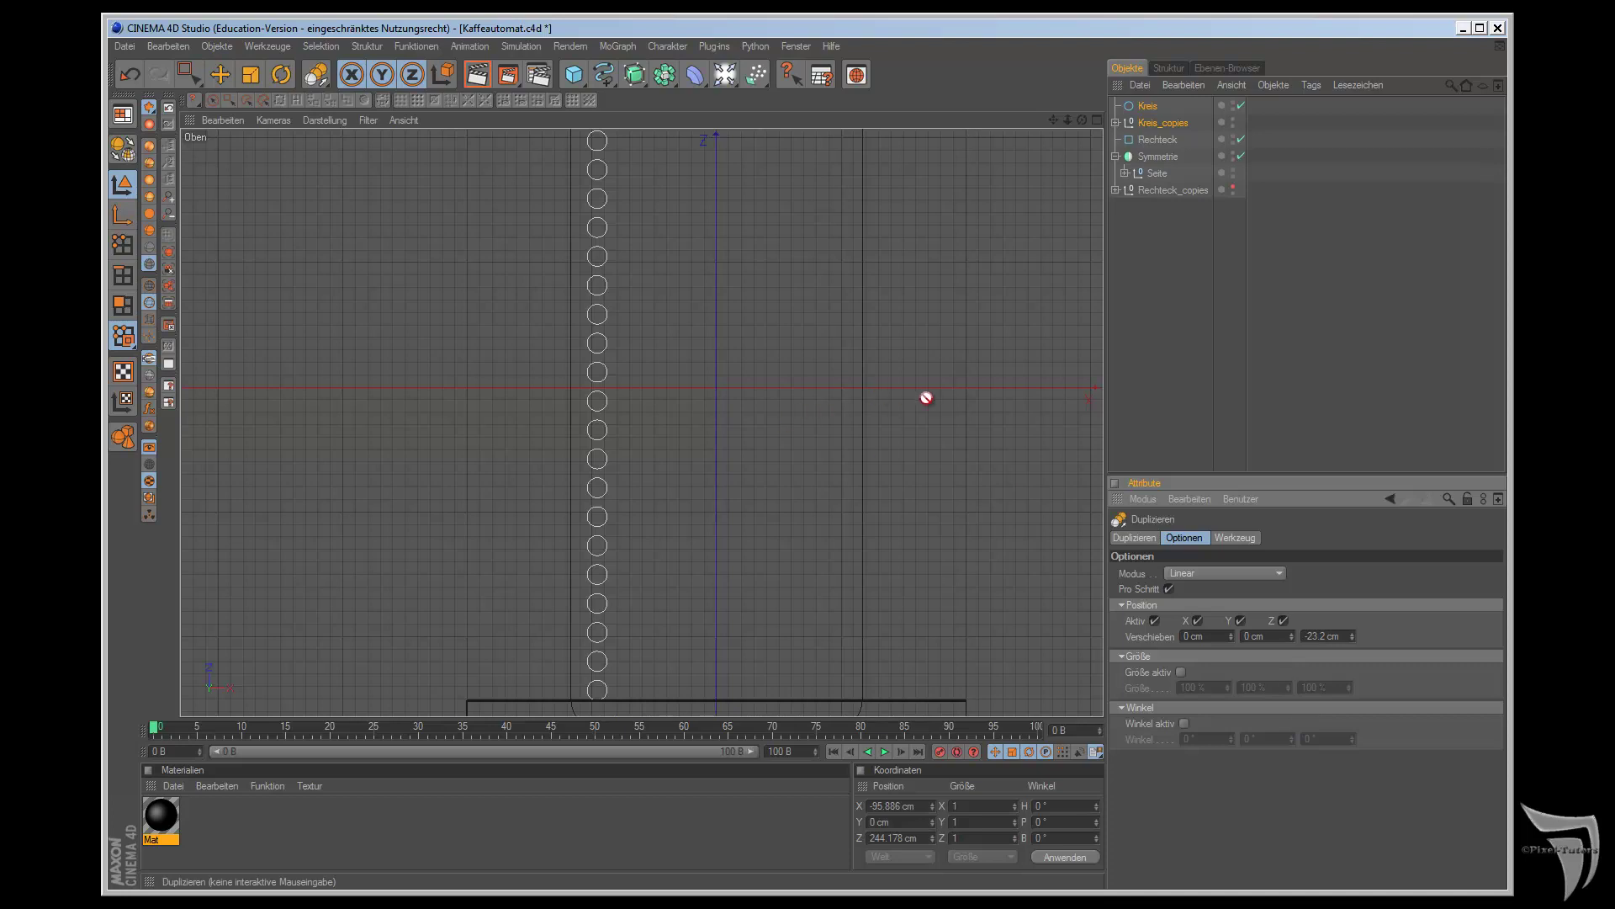
scroll(926, 405, "down", 1)
scroll(925, 405, "down", 1)
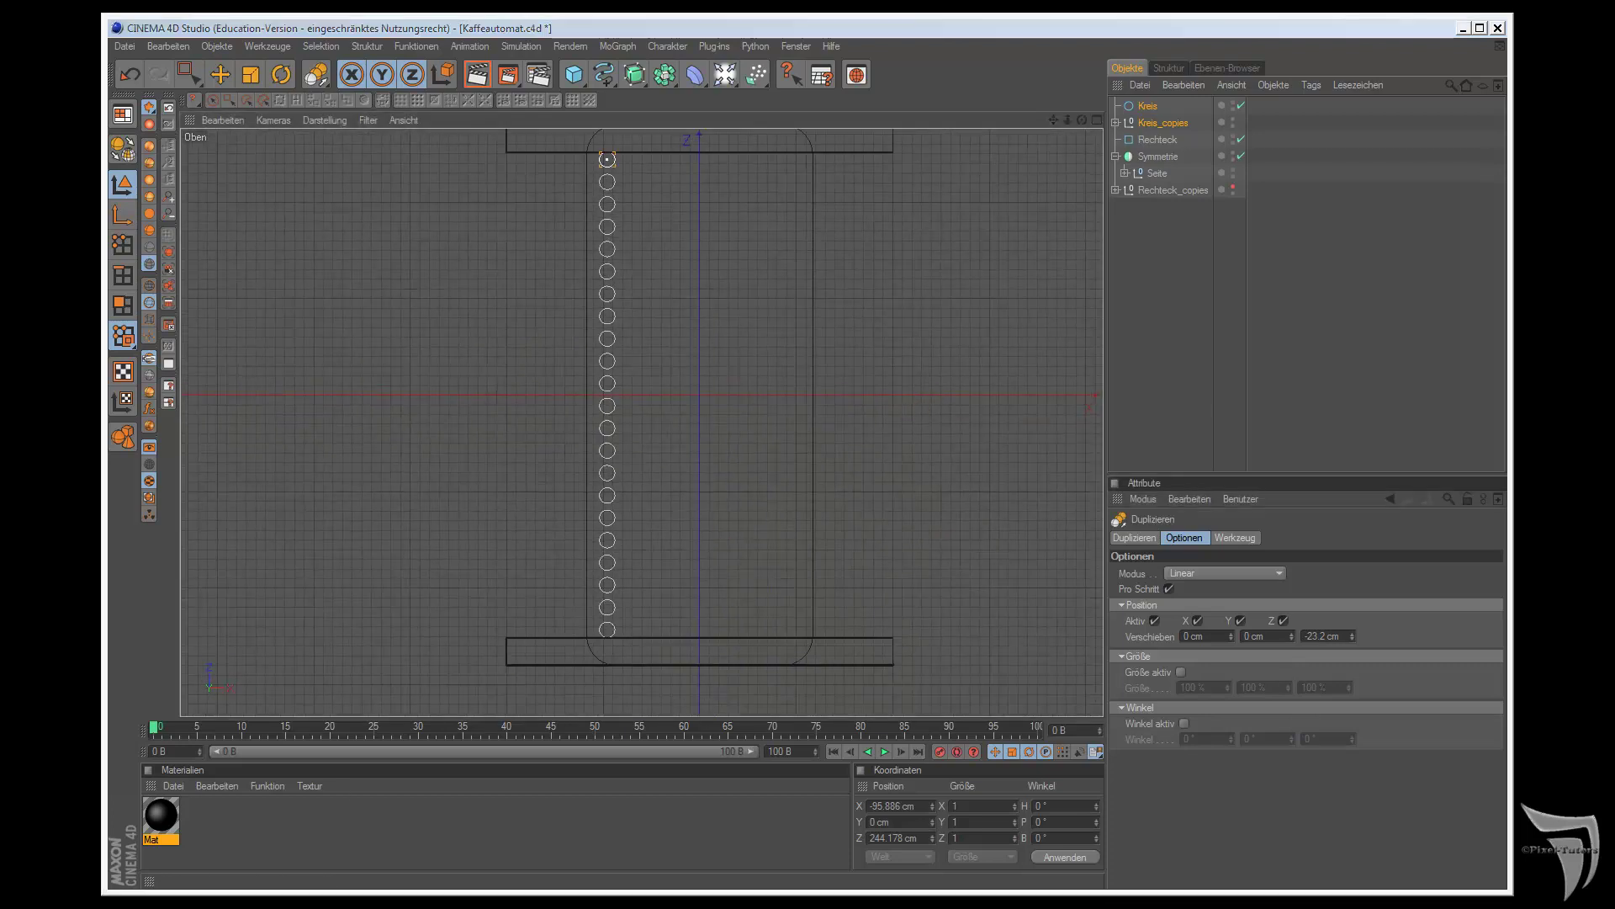
key("shift+F6")
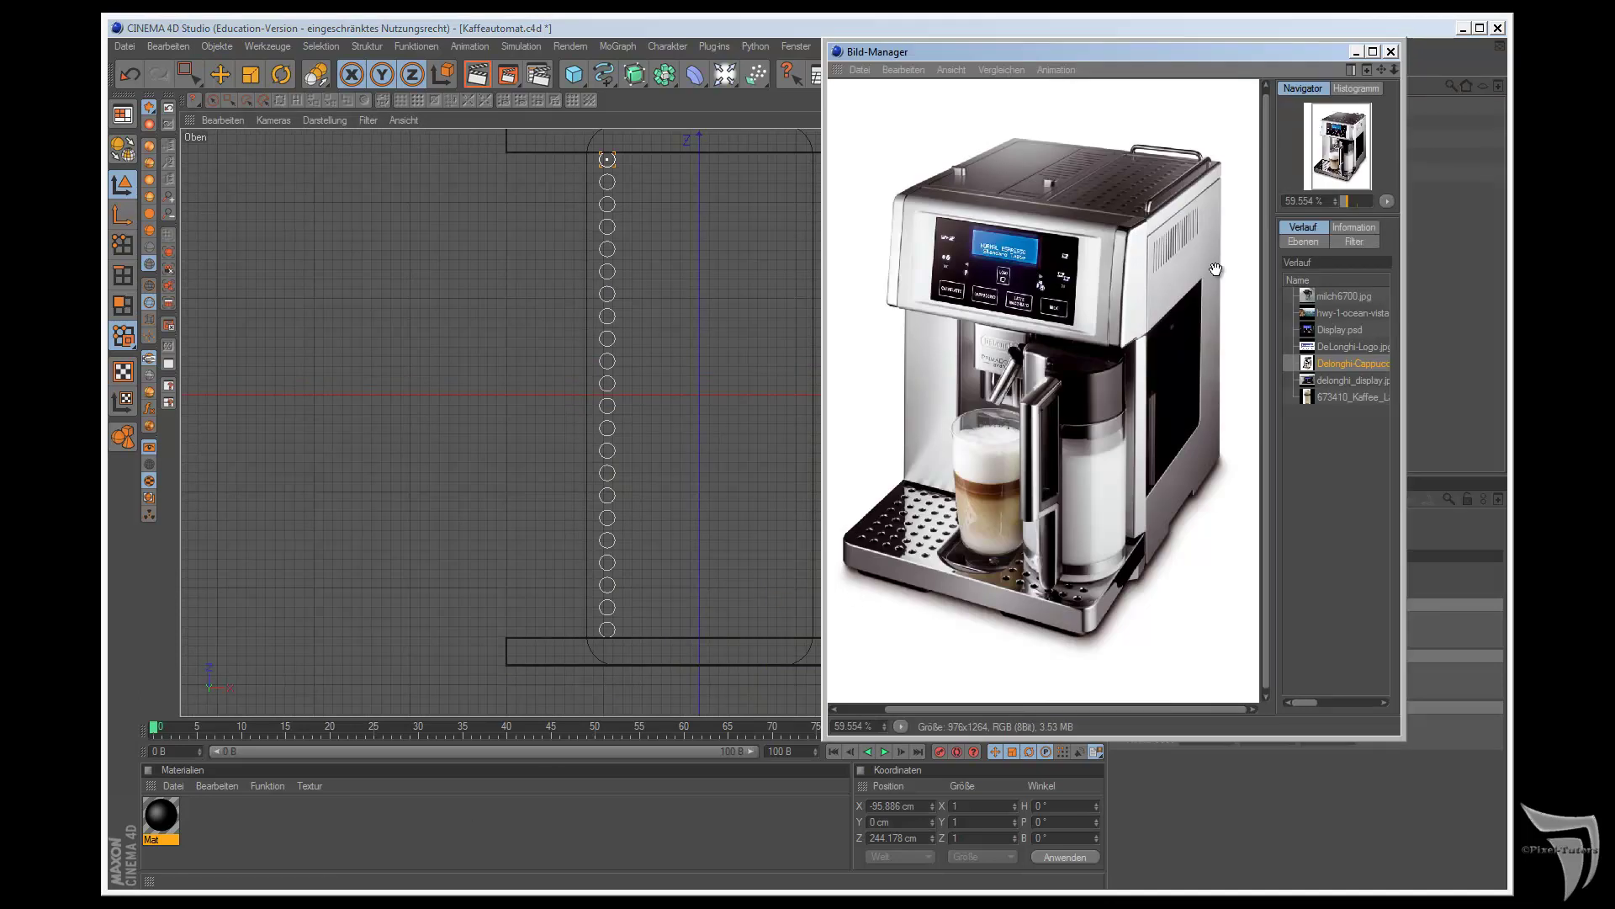
- Close the Bild-Manager and set the Duplizieren copy count to 15
left_click(1356, 53)
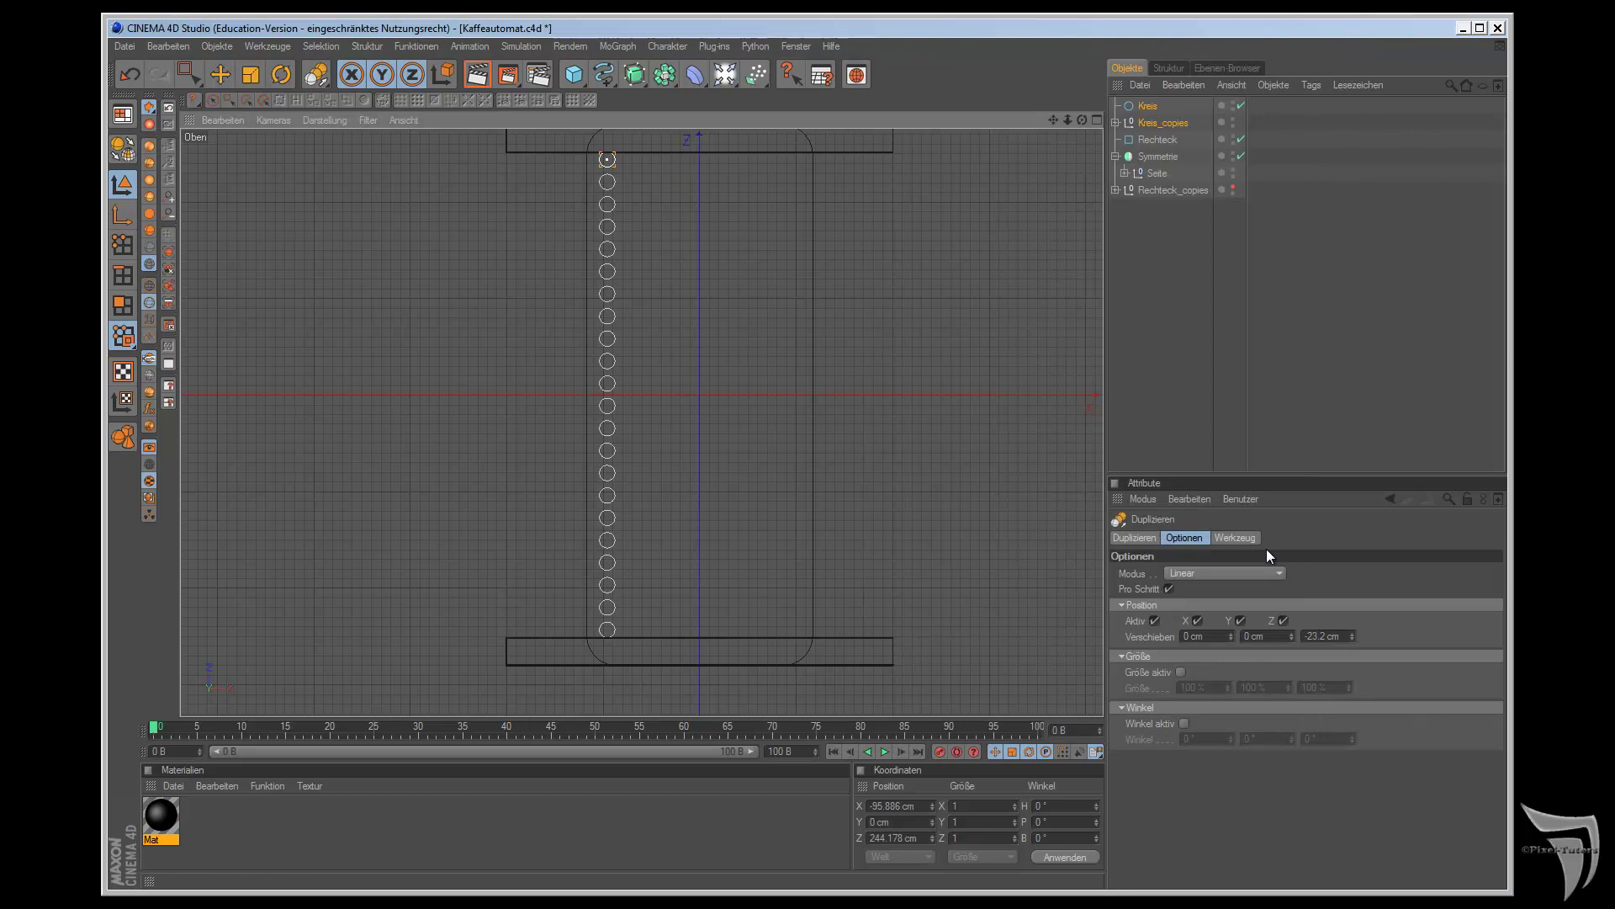
left_click(1144, 539)
double_click(1199, 572)
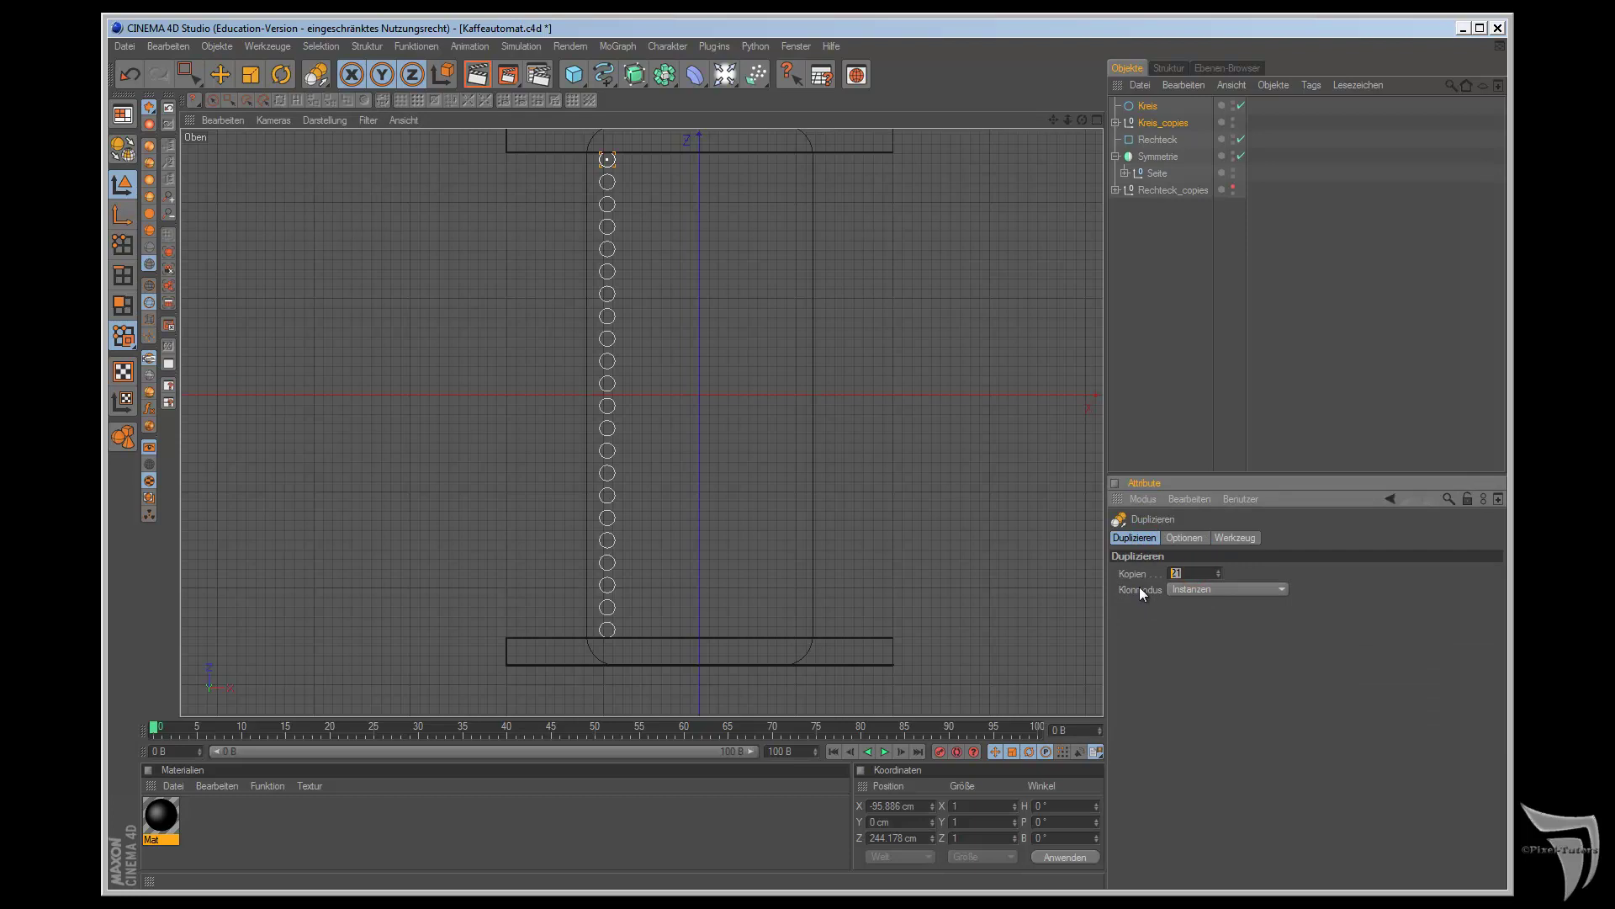
type("5")
left_click(1185, 538)
- Set the Z offset between the circle copies to -32.5 cm
left_click_drag(1350, 636, 1351, 636)
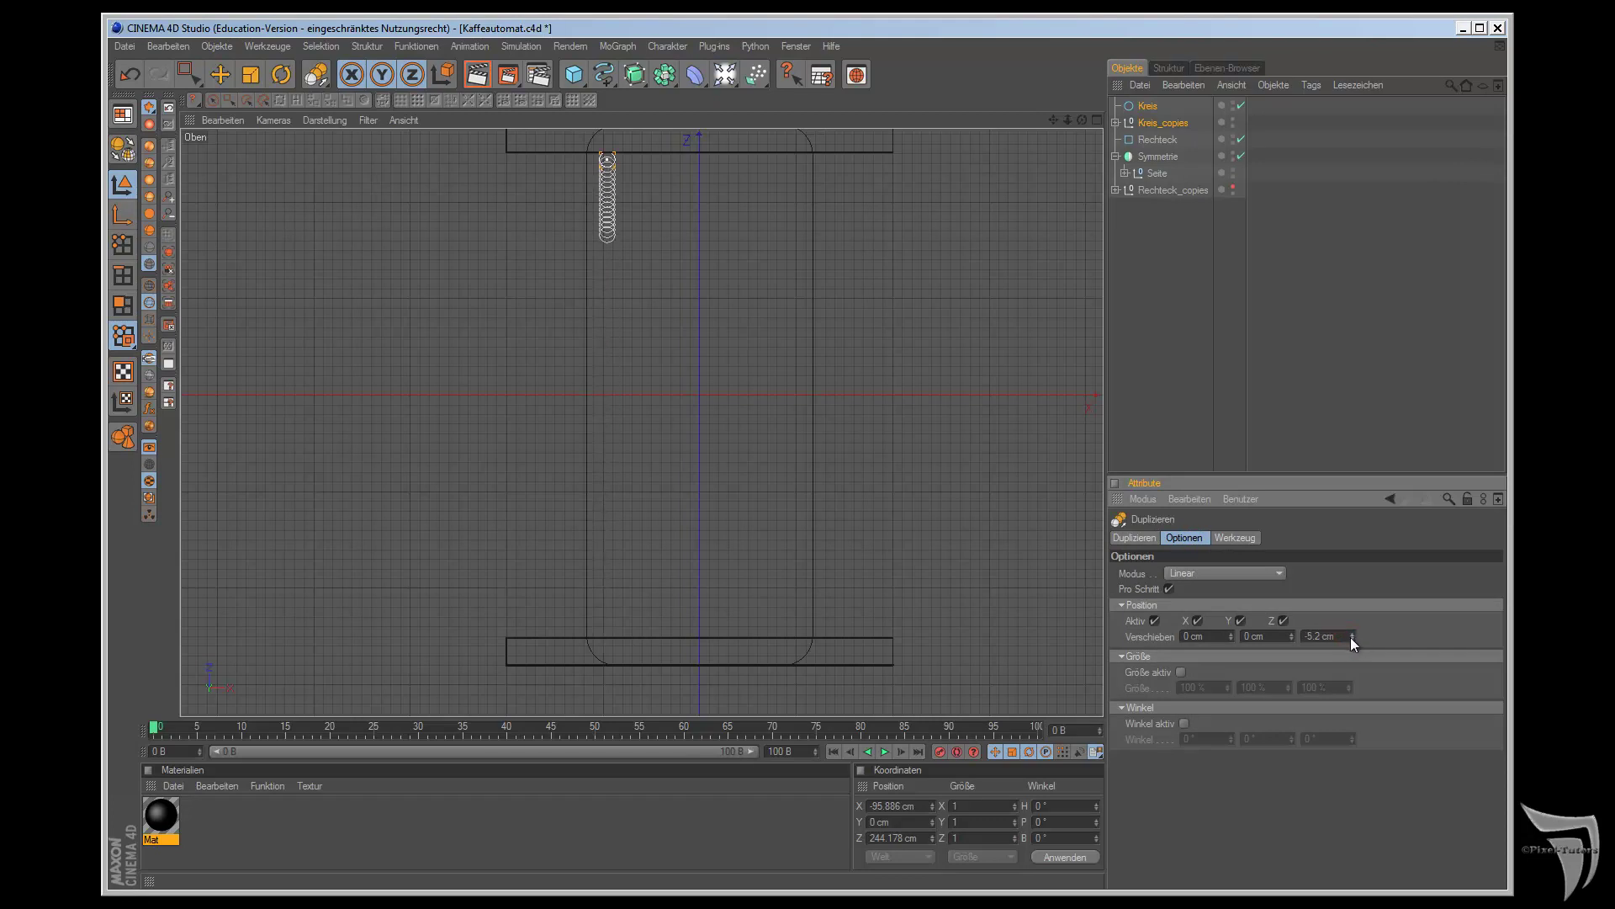
left_click(1353, 634)
left_click(1353, 638)
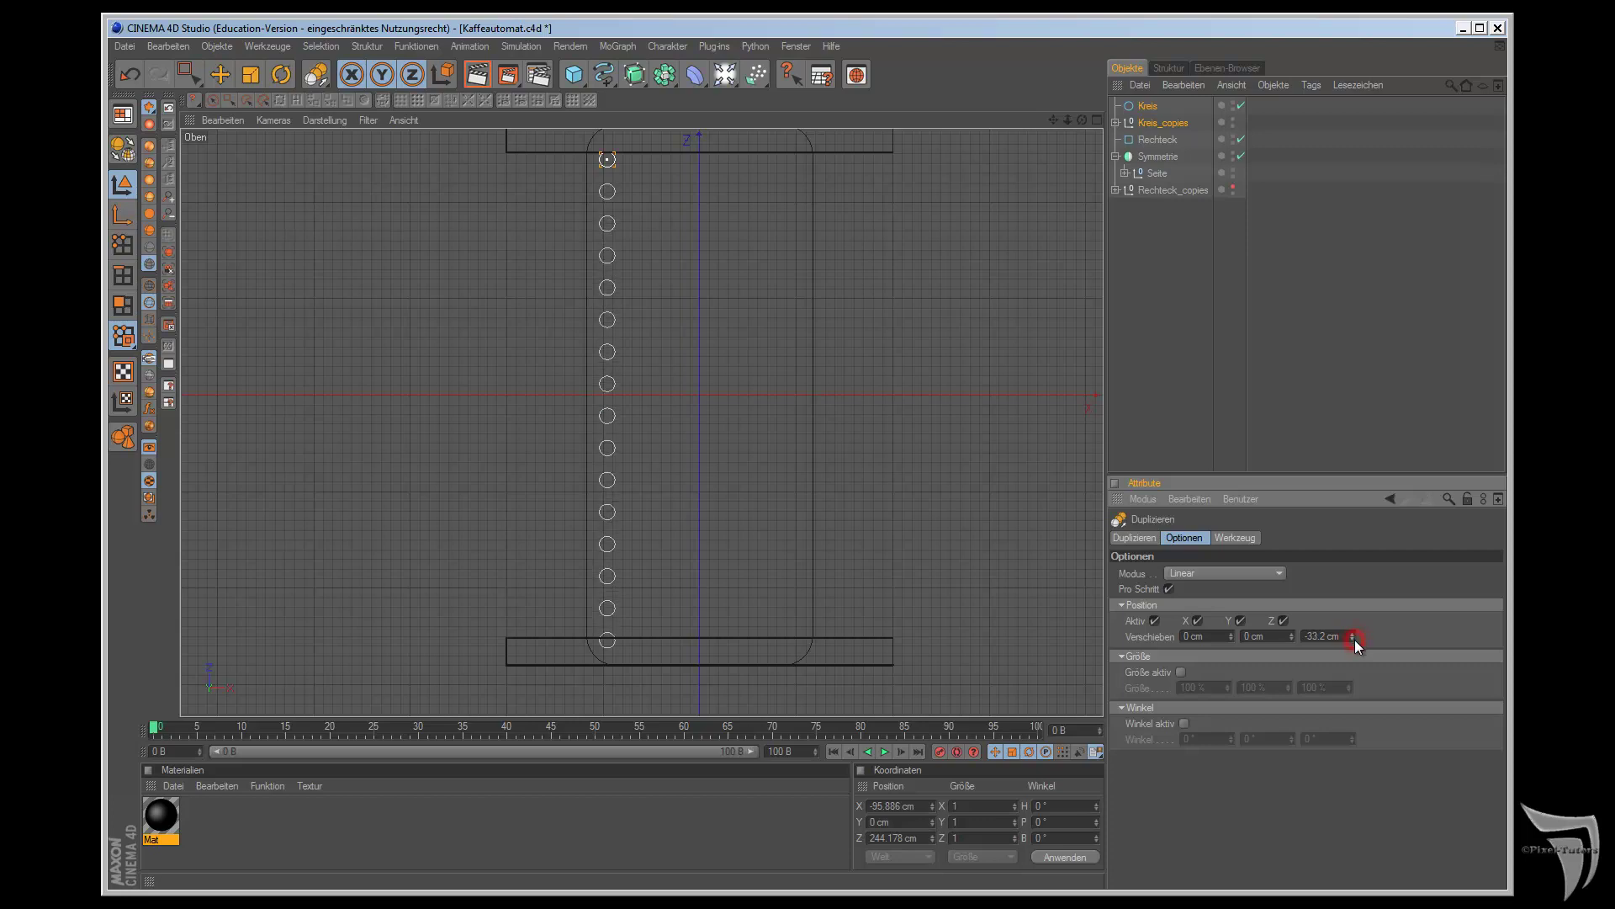
left_click(1353, 633)
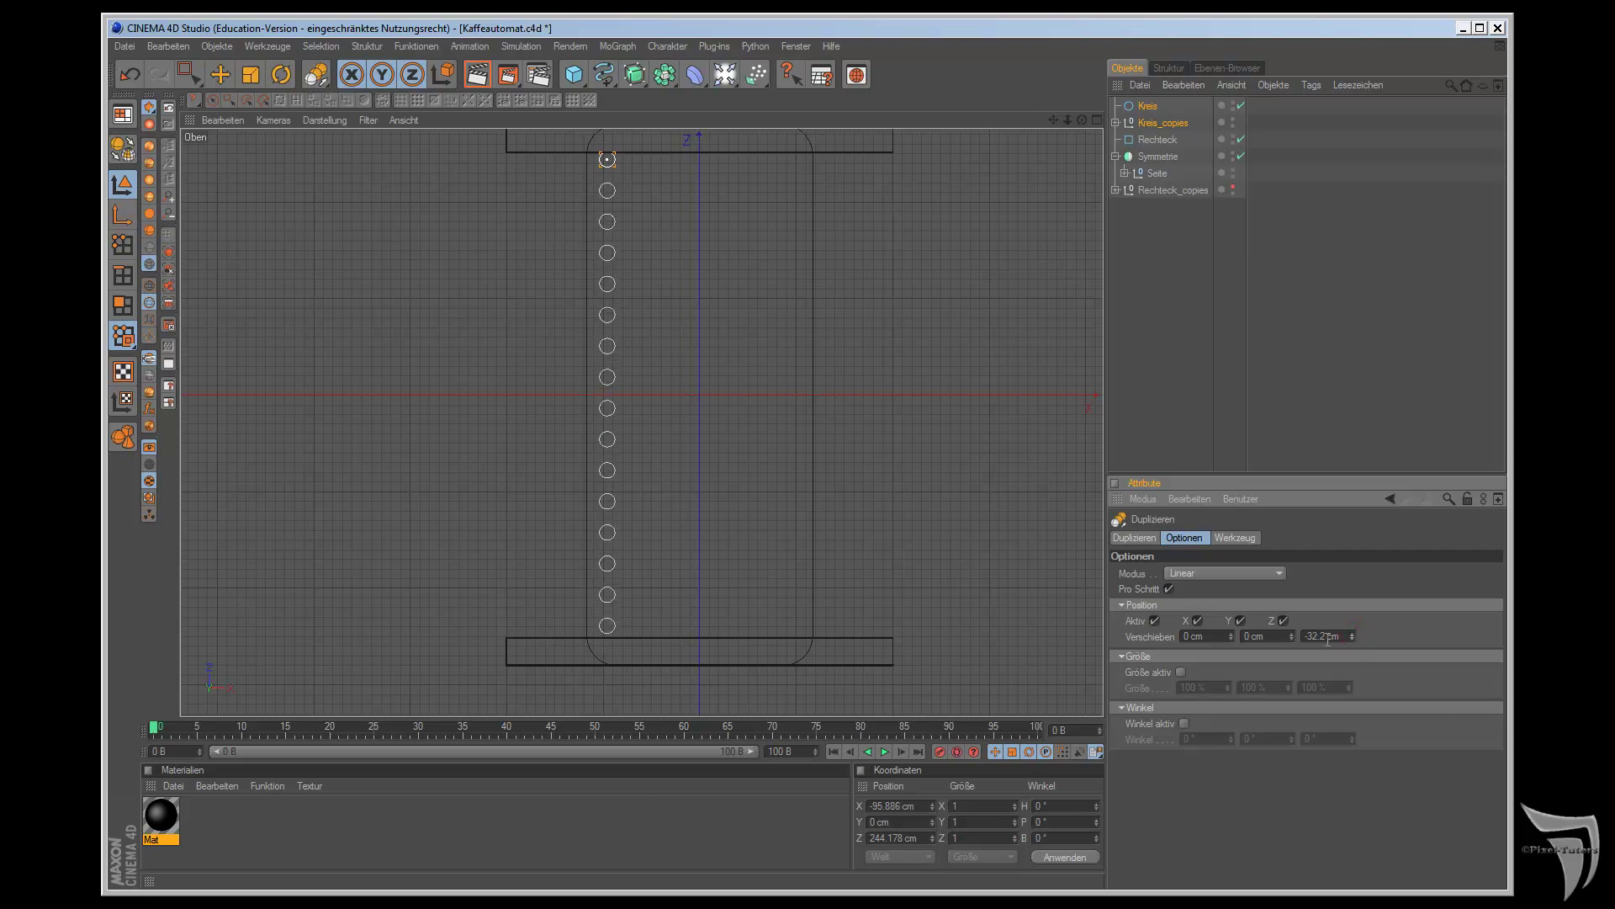
double_click(1325, 636)
key("Return")
double_click(1324, 635)
type("5")
key("Return")
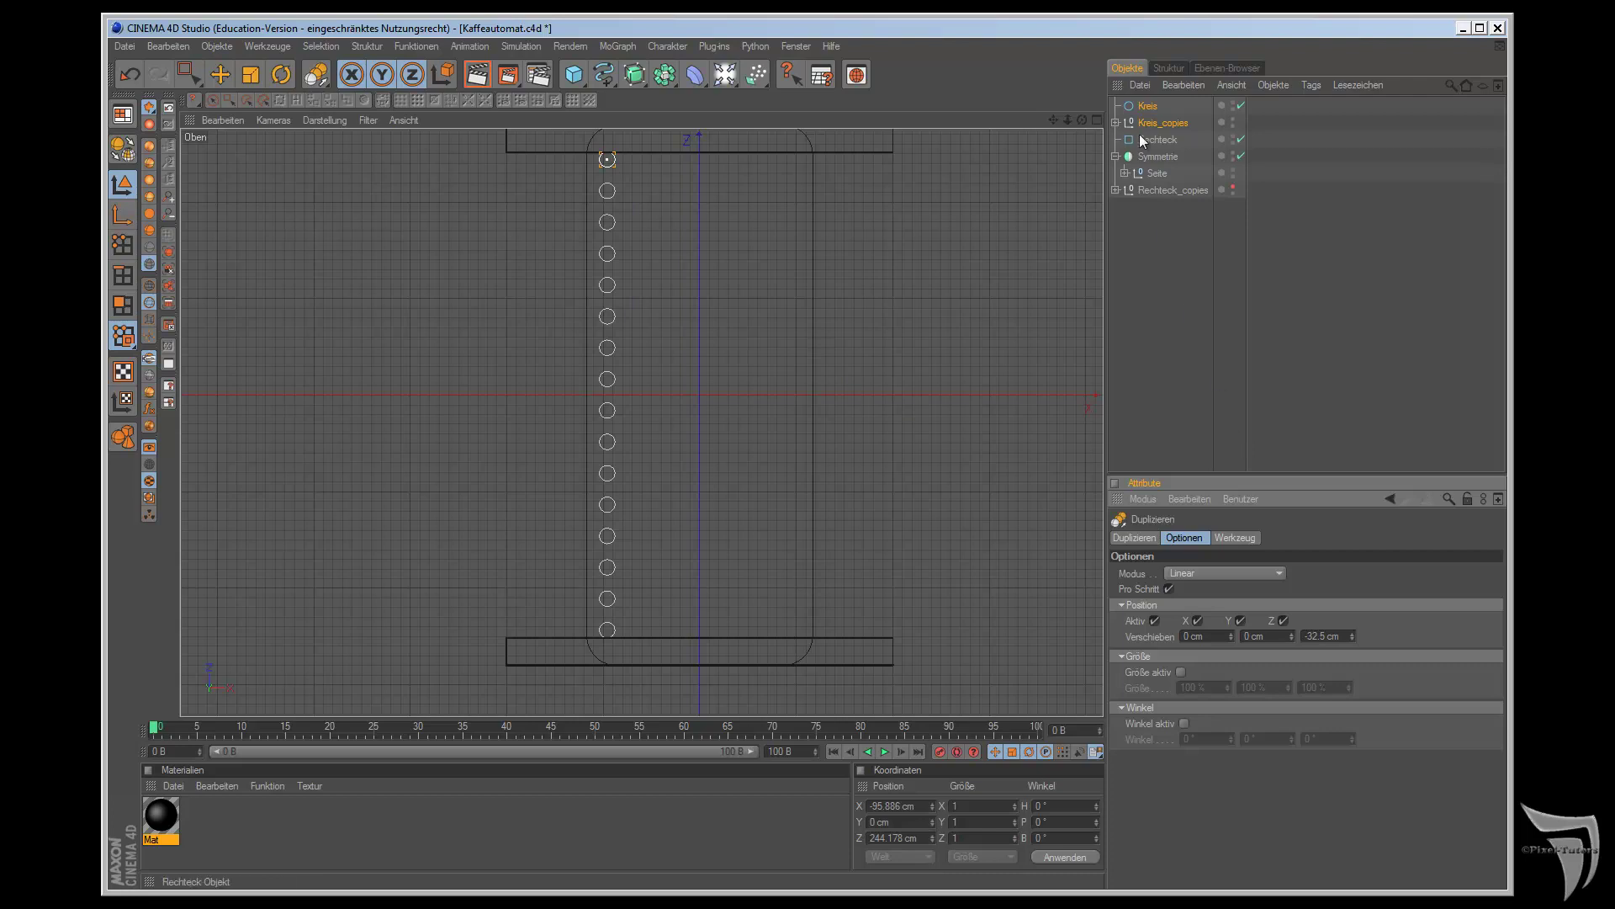
- Move Kreis out of Kreis_copies and delete the old Kreis_copies group
left_click(1115, 122)
left_click_drag(1146, 106, 1154, 133)
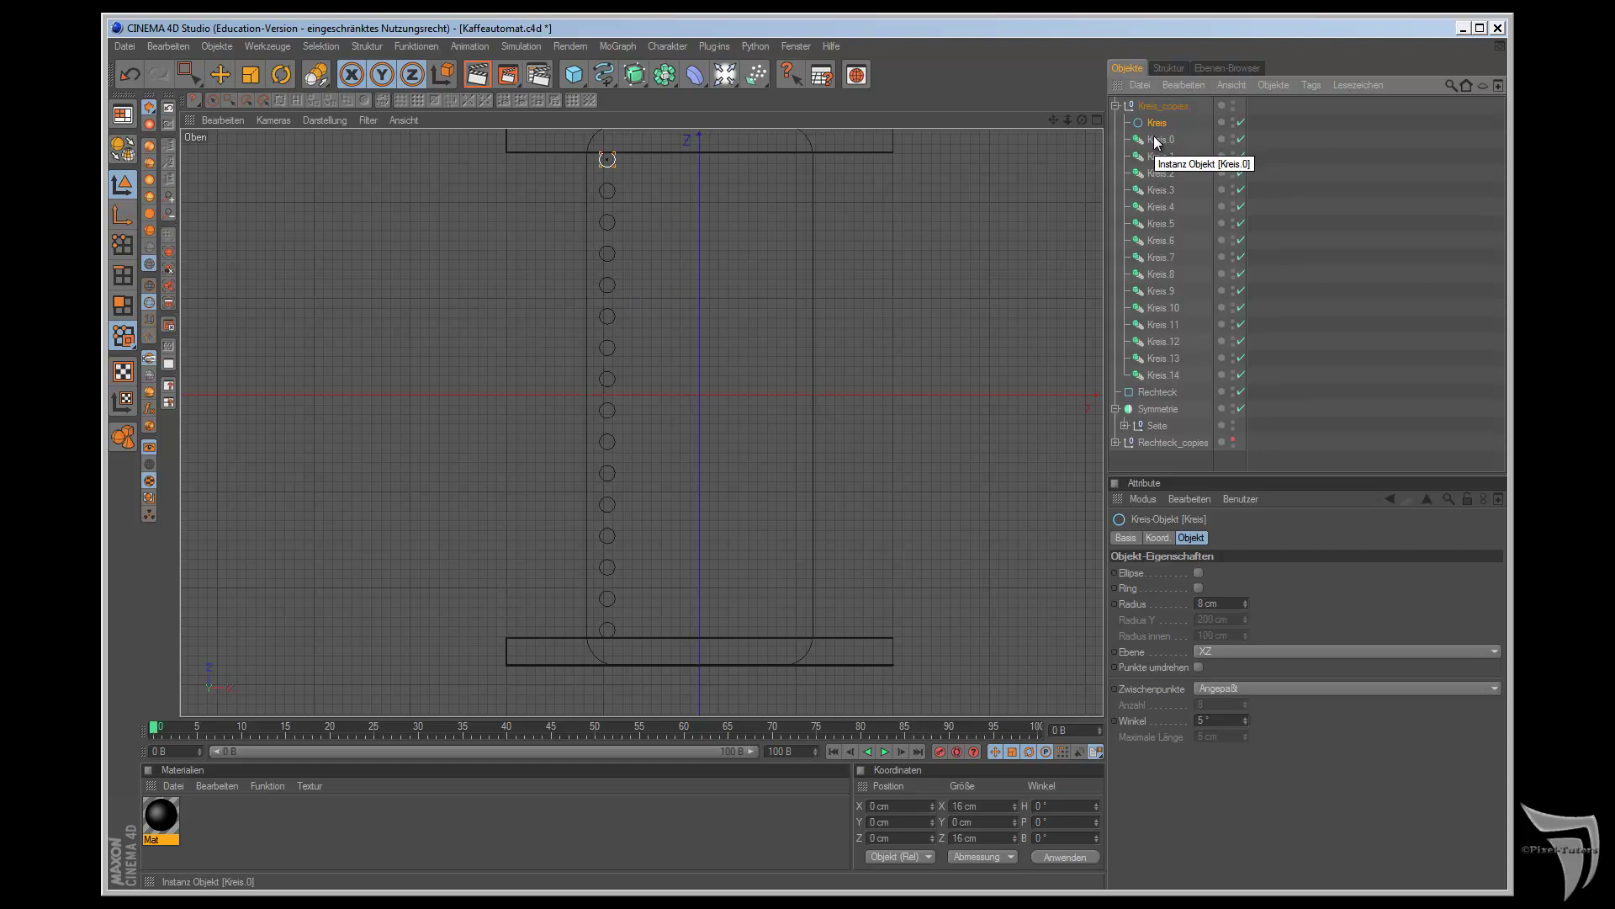
left_click_drag(1158, 124, 1168, 101)
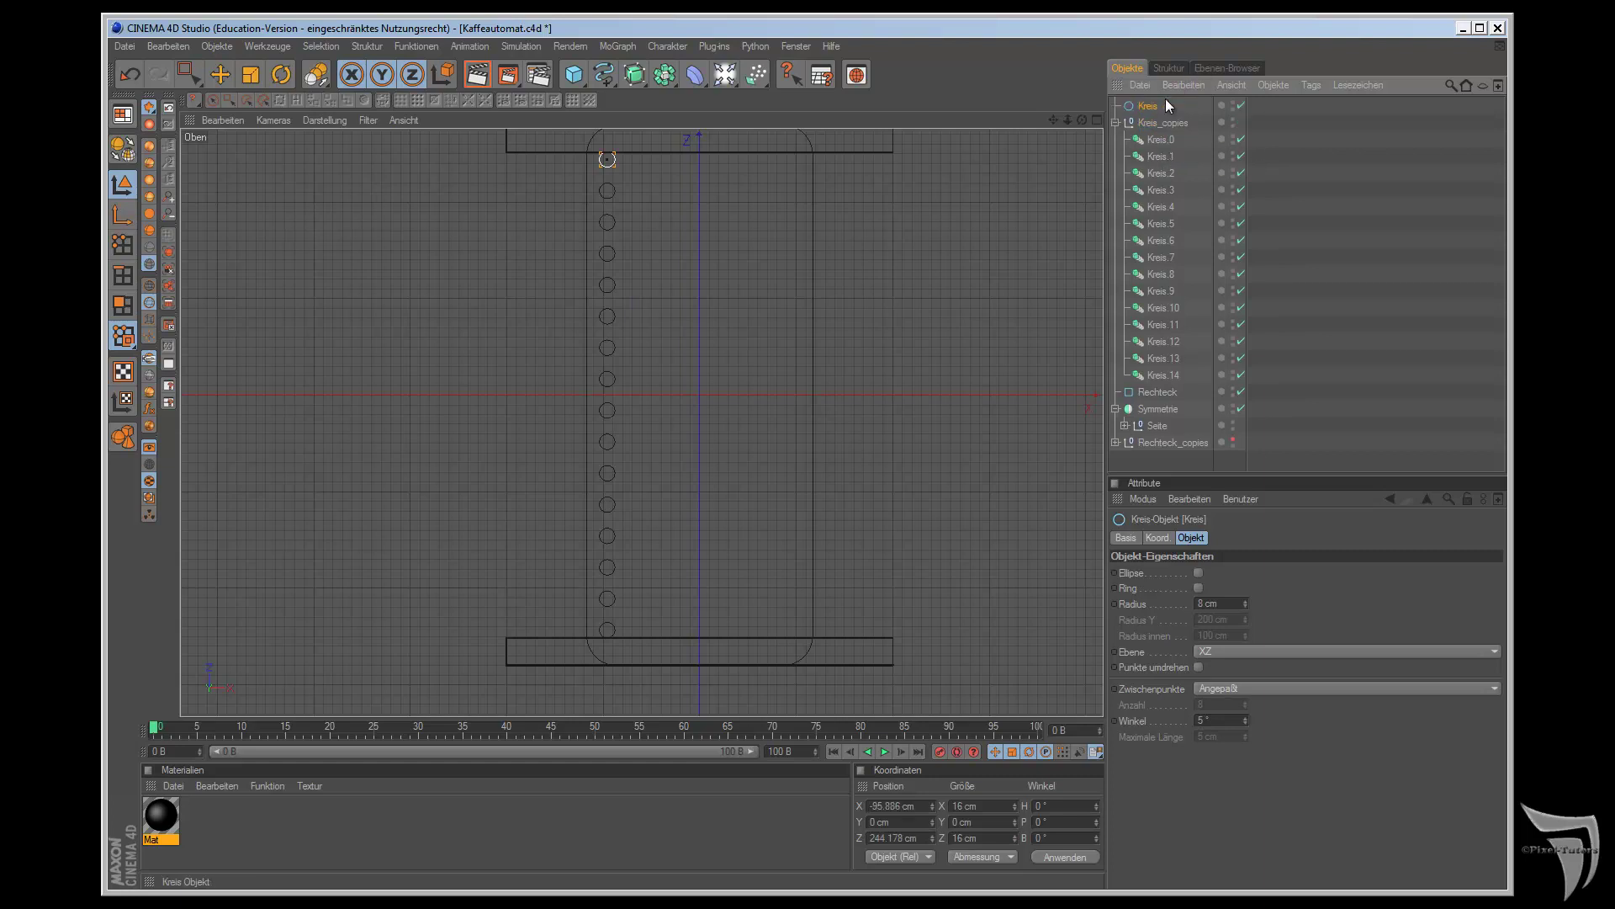
left_click(1150, 126)
key("Delete")
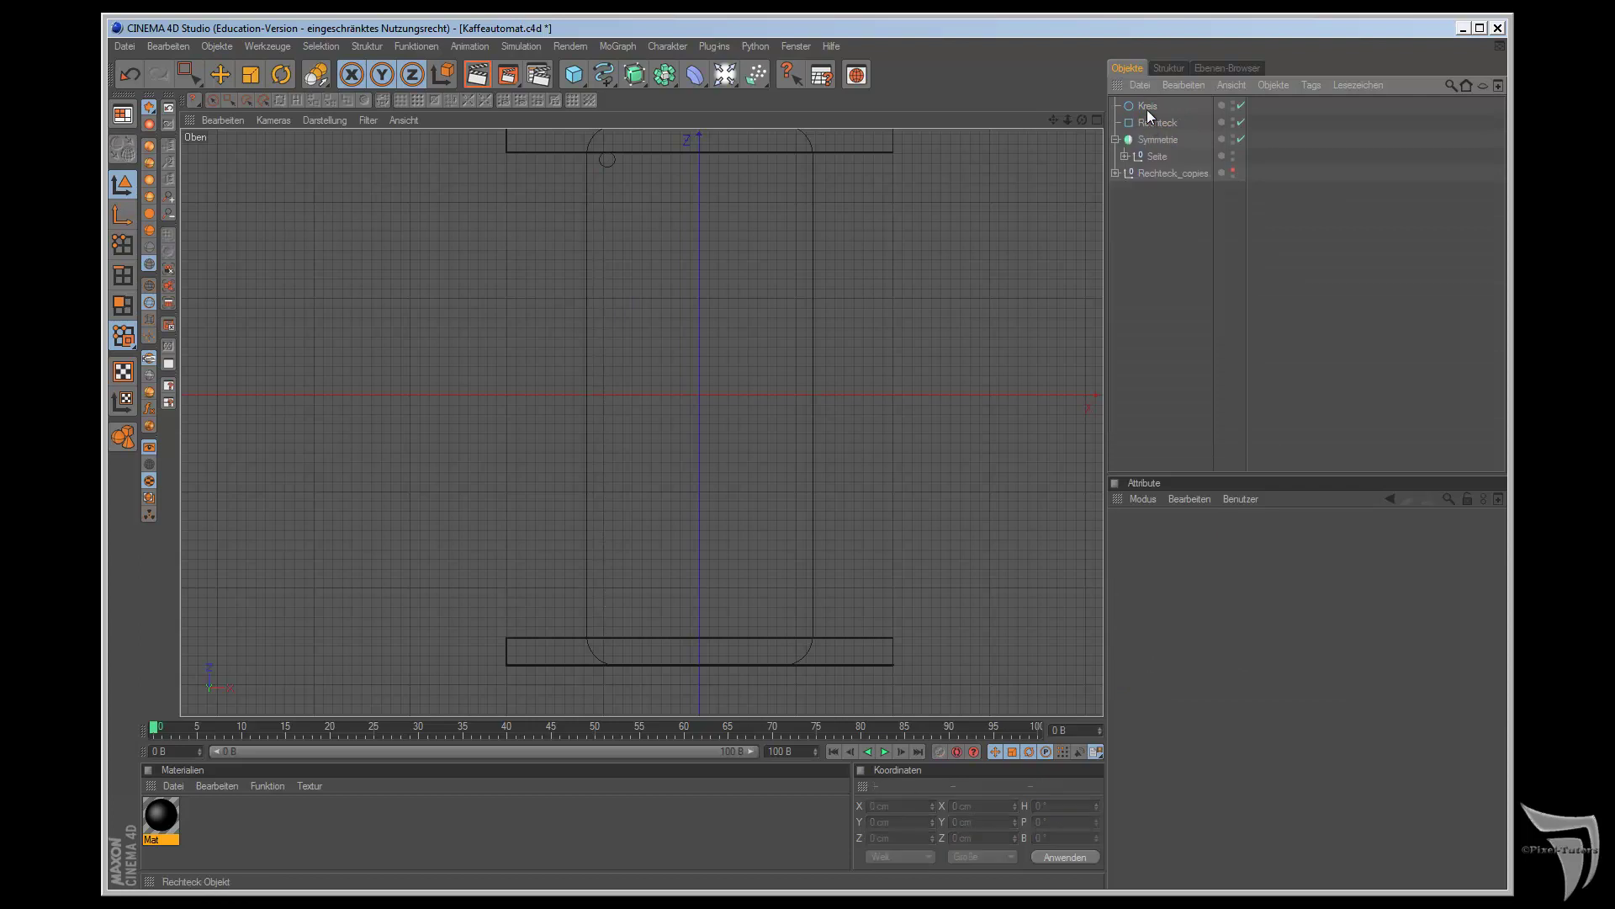
left_click(1148, 106)
- Duplicate Kreis into 15 copies, place Kreis first in Kreis_copies and collapse it
left_click_drag(327, 76, 371, 87)
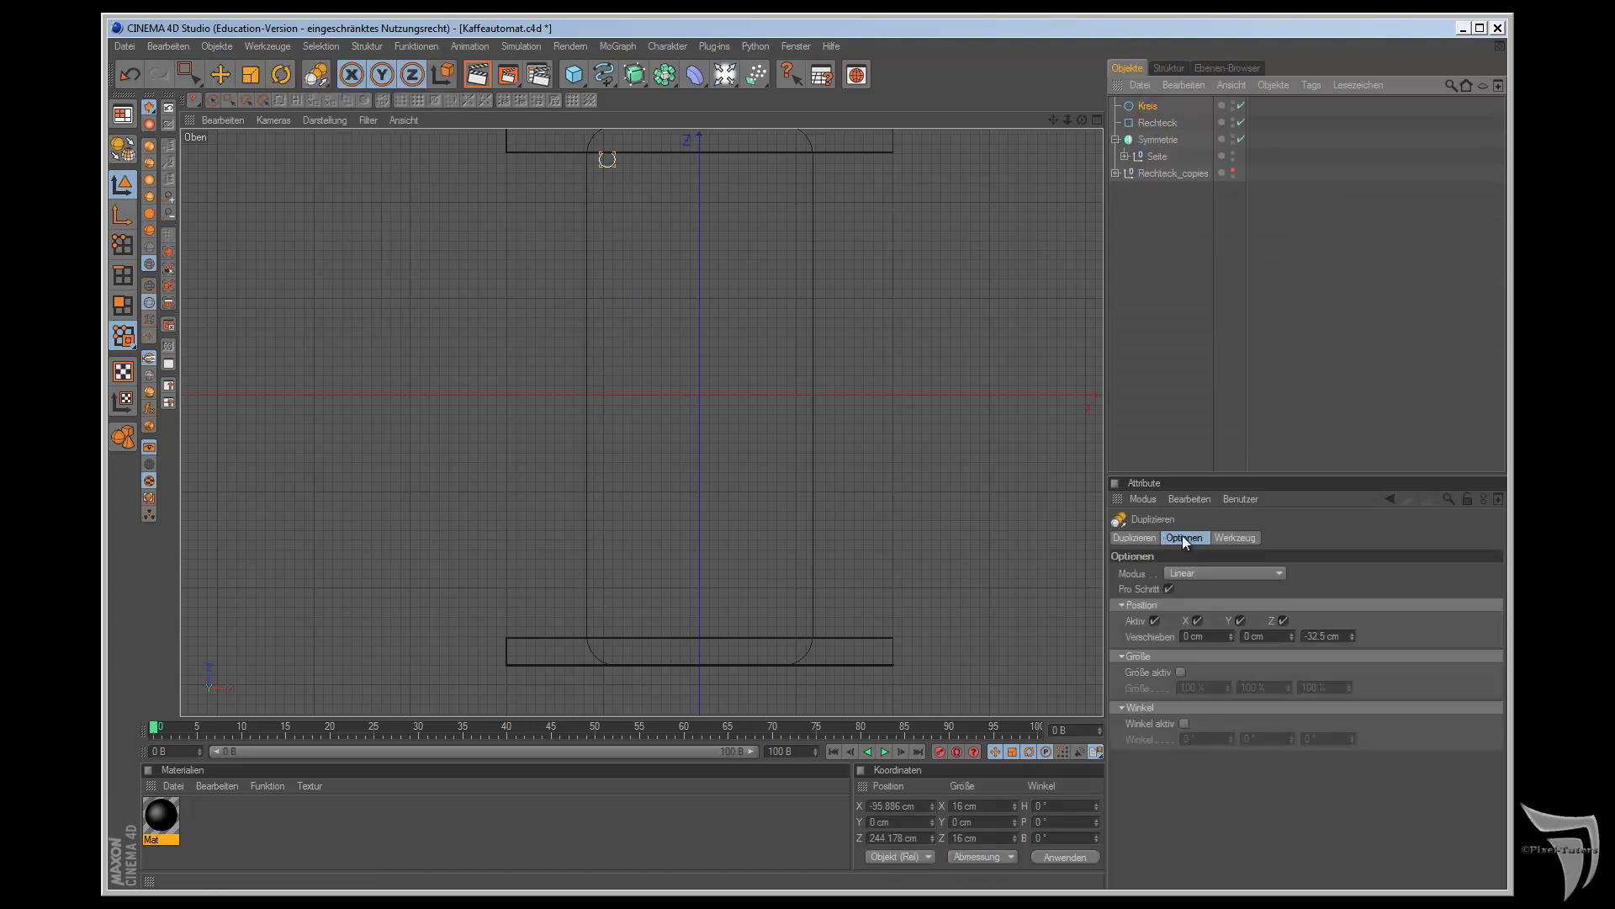
left_click(1130, 535)
left_click(1203, 589)
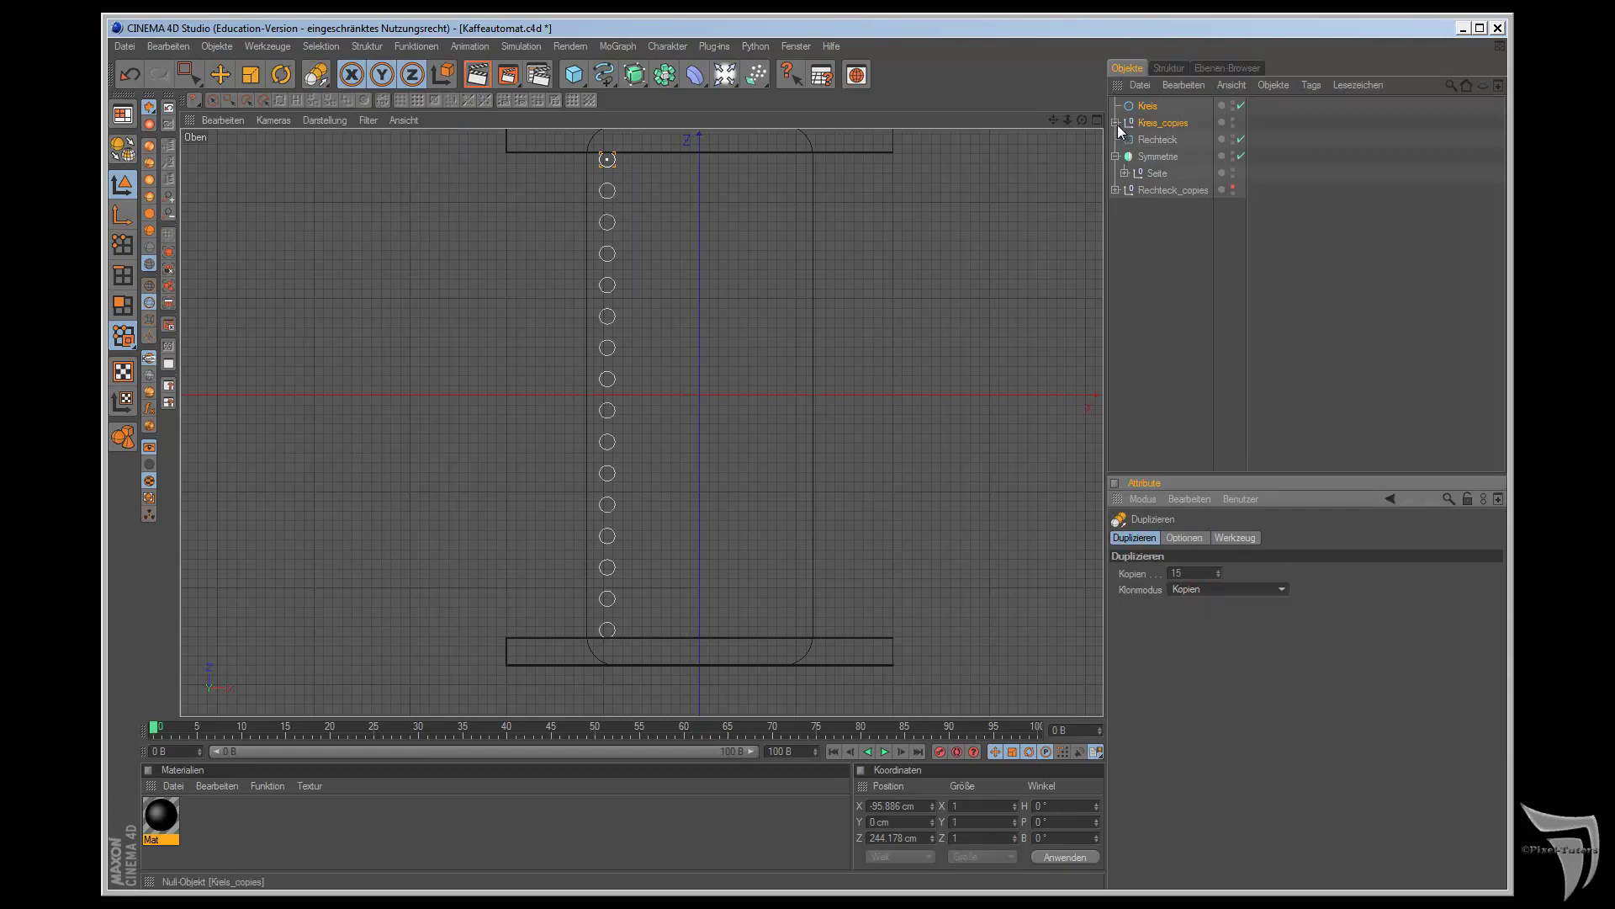
left_click(1116, 123)
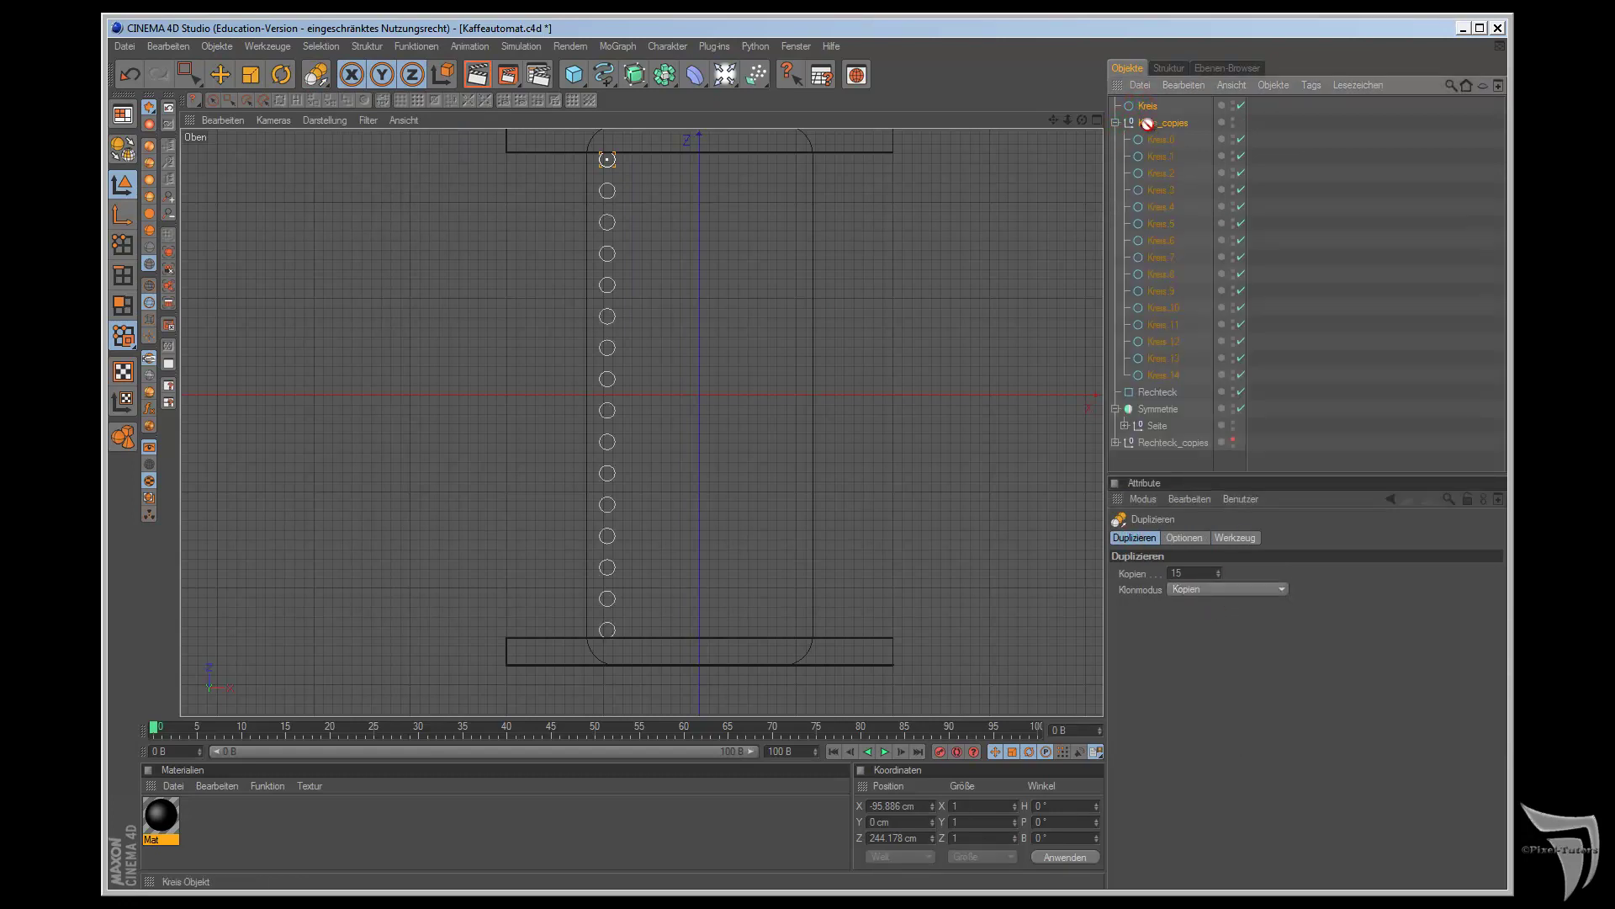
left_click(1146, 112)
left_click_drag(1147, 109, 1161, 126)
left_click(1157, 108)
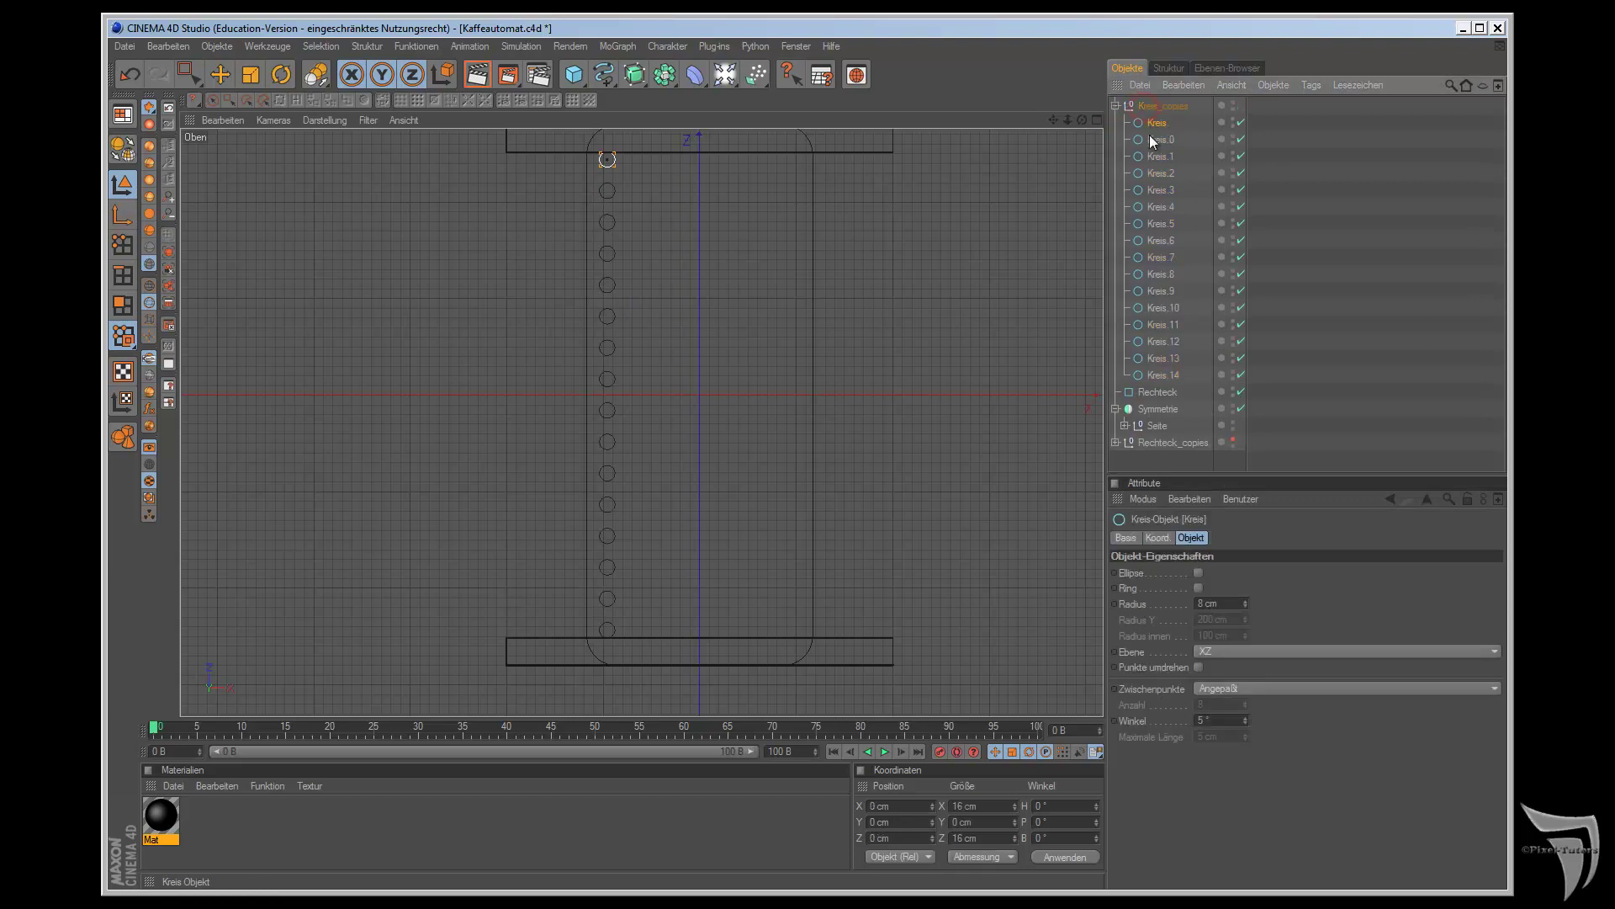
left_click(1153, 105)
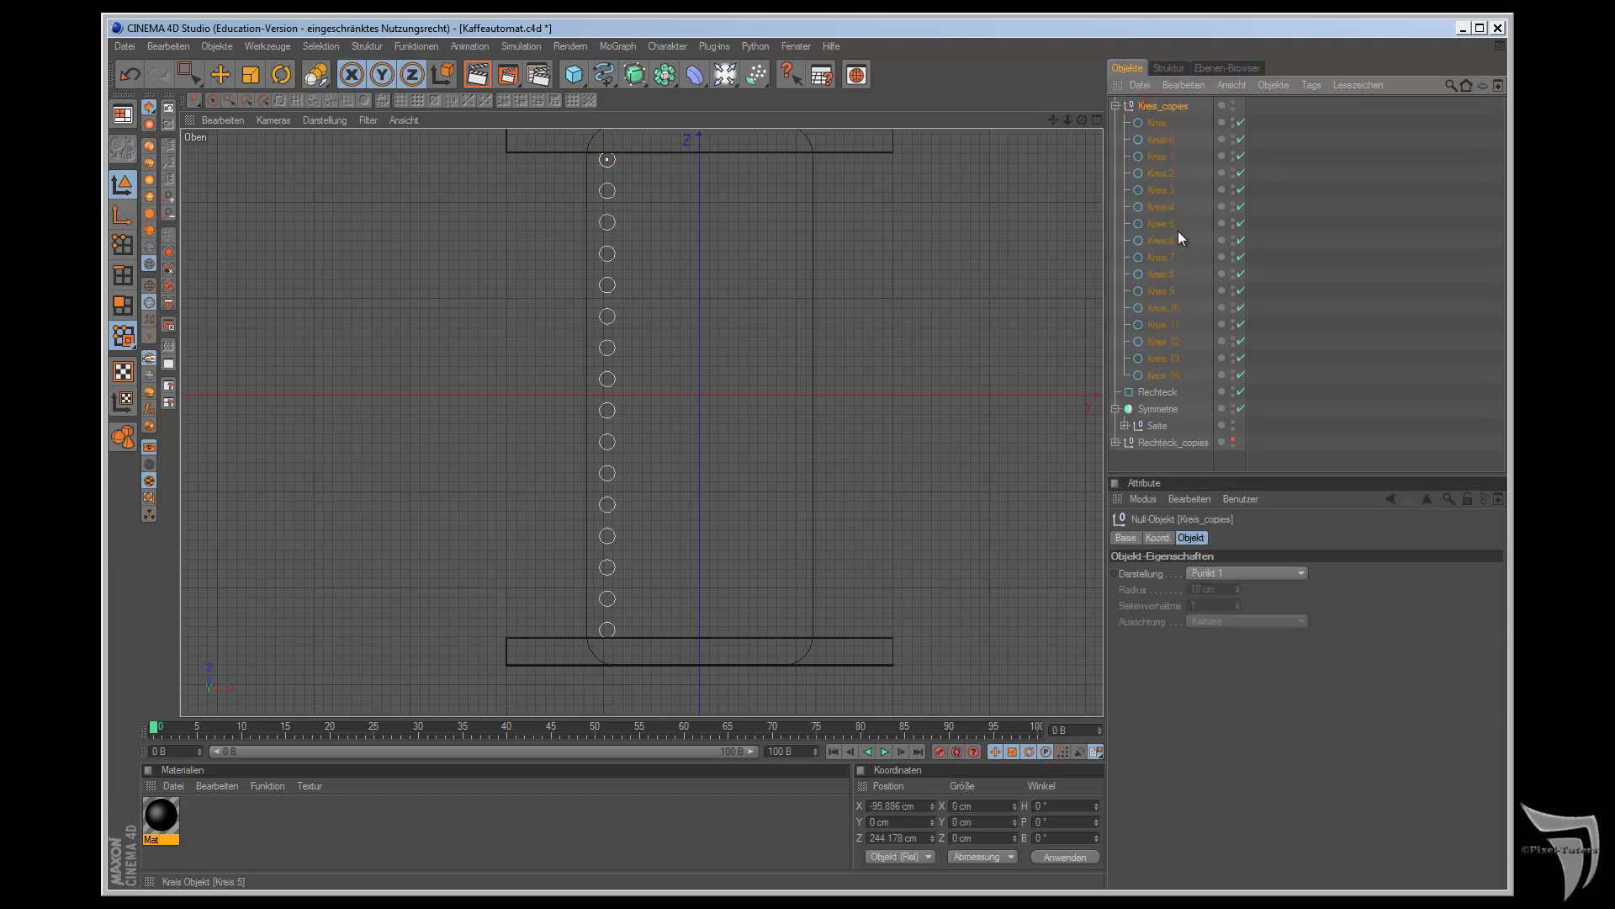
left_click(1116, 105)
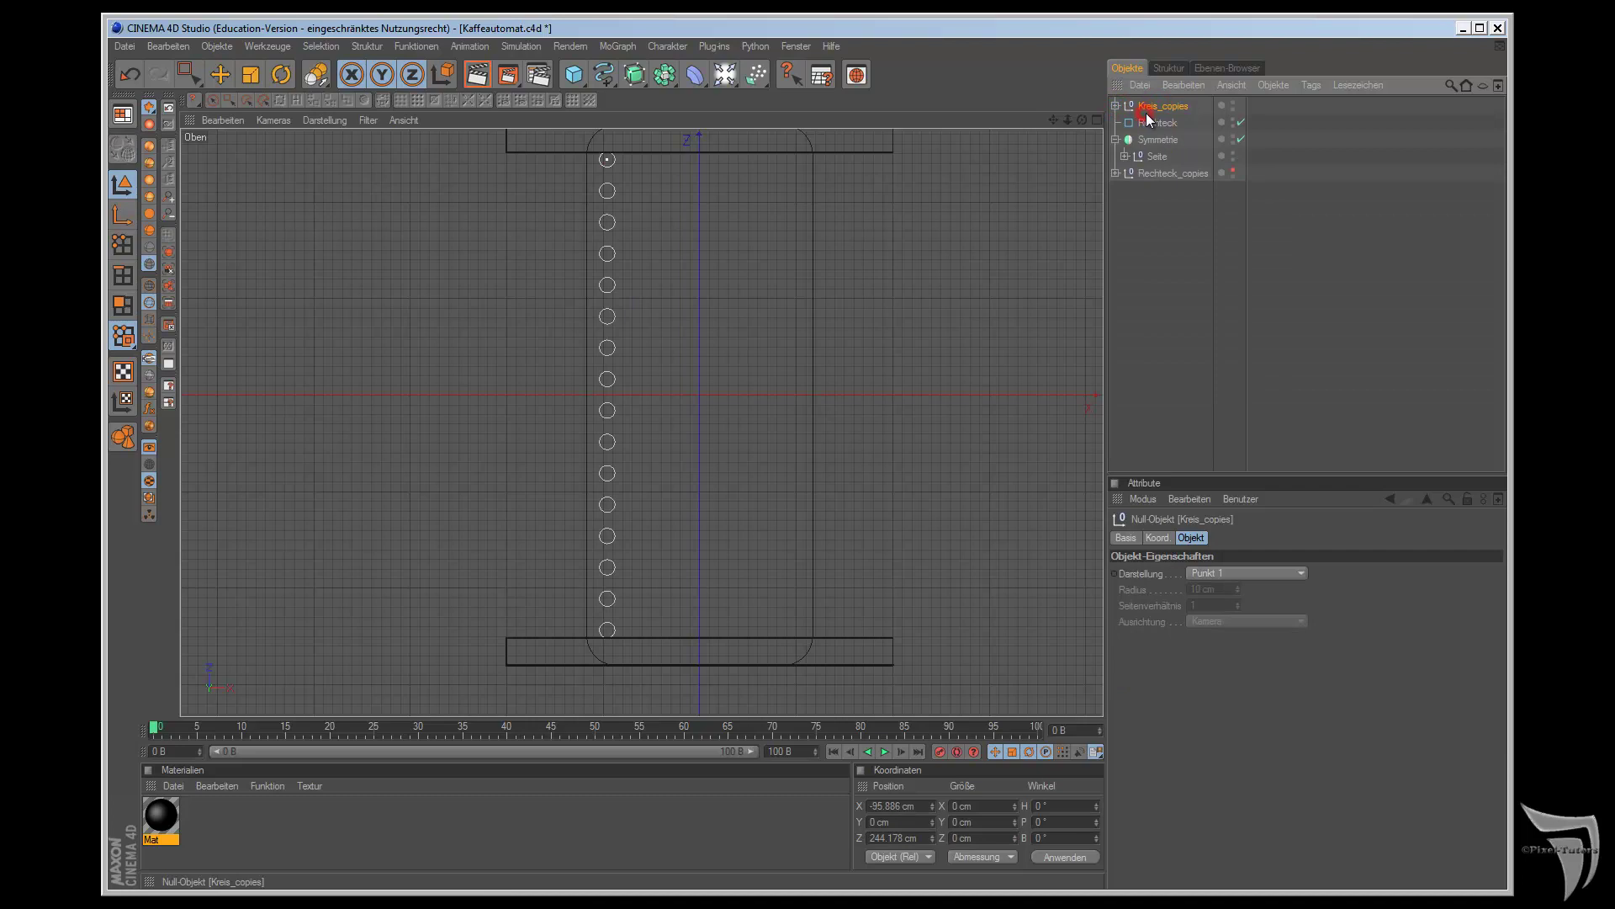
- Select the Duplizieren tool and bring up its Optionen settings
left_click(316, 74)
left_click(376, 91)
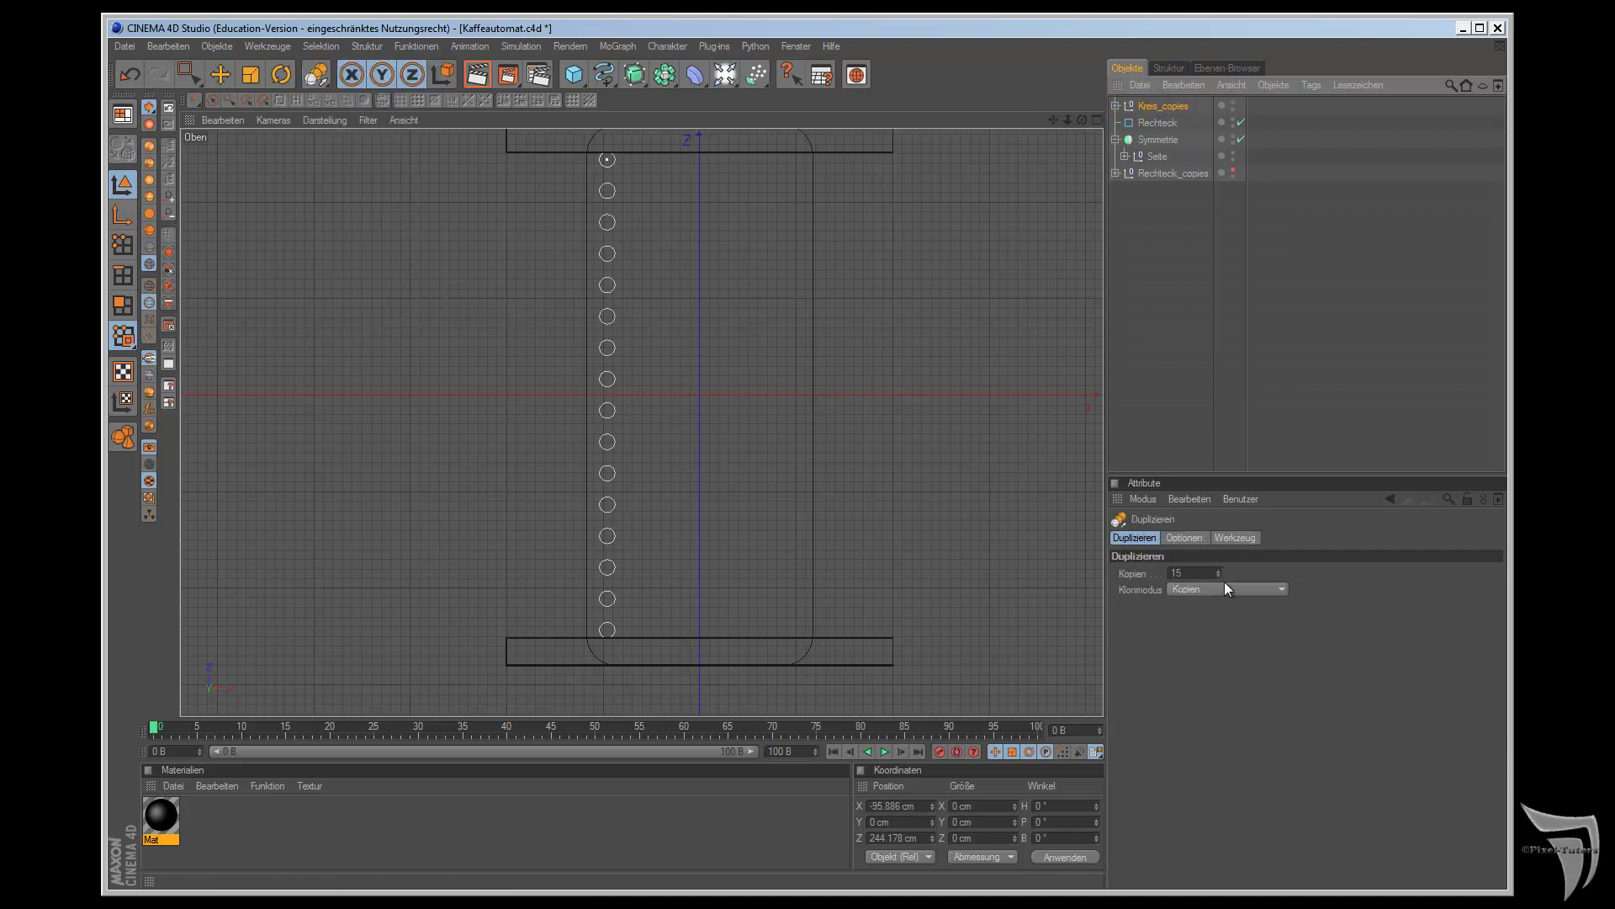
left_click(1188, 572)
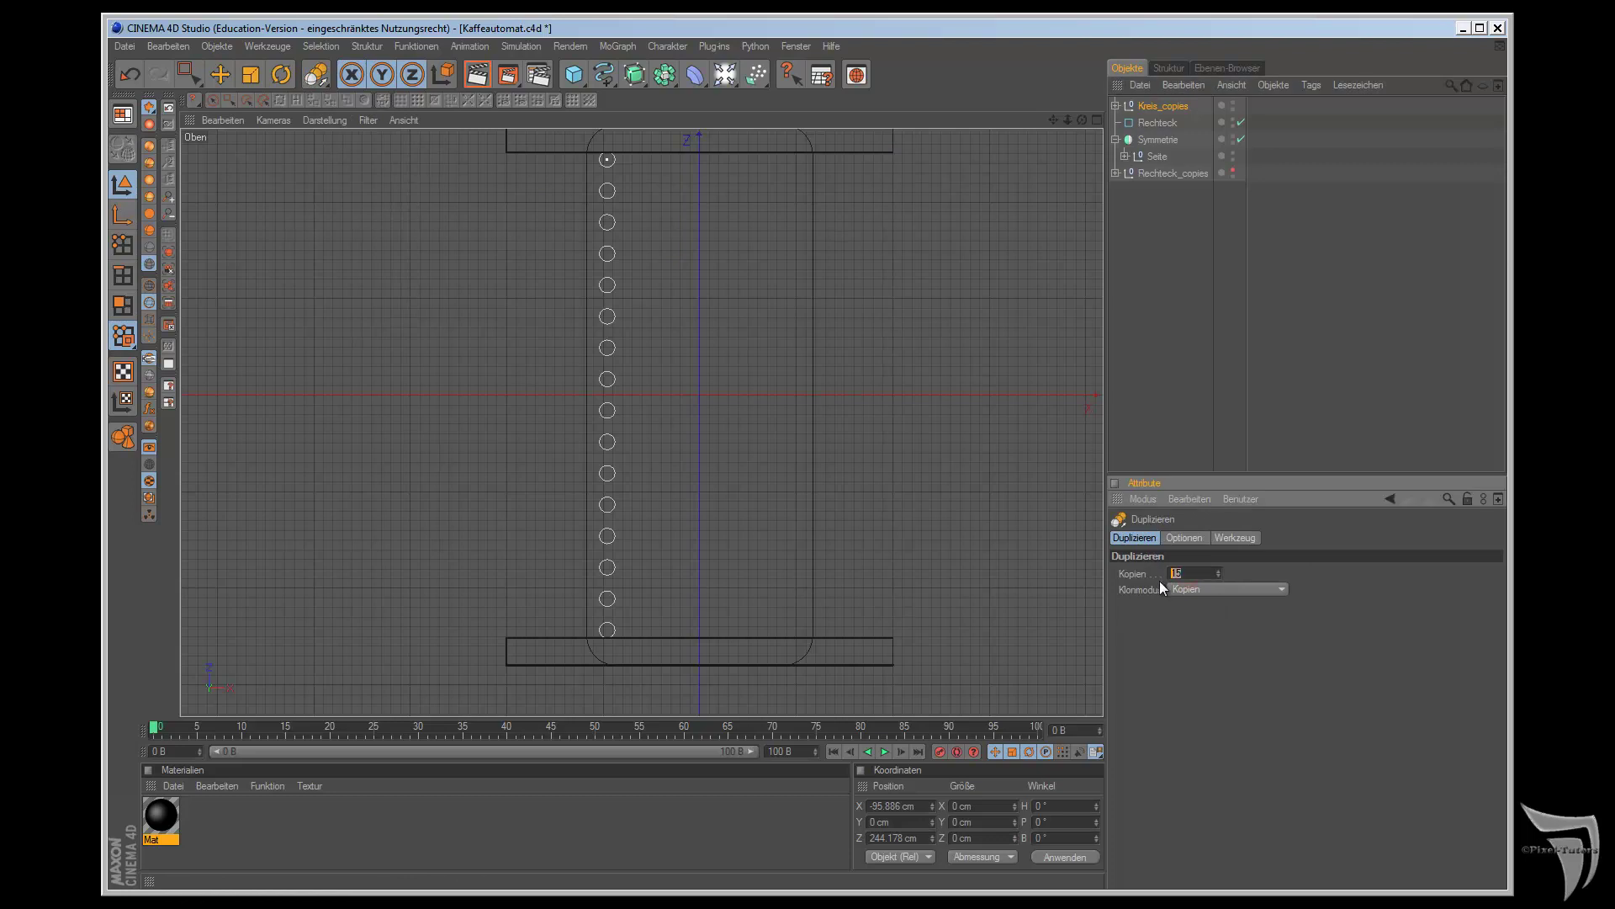
type("1")
left_click(1183, 535)
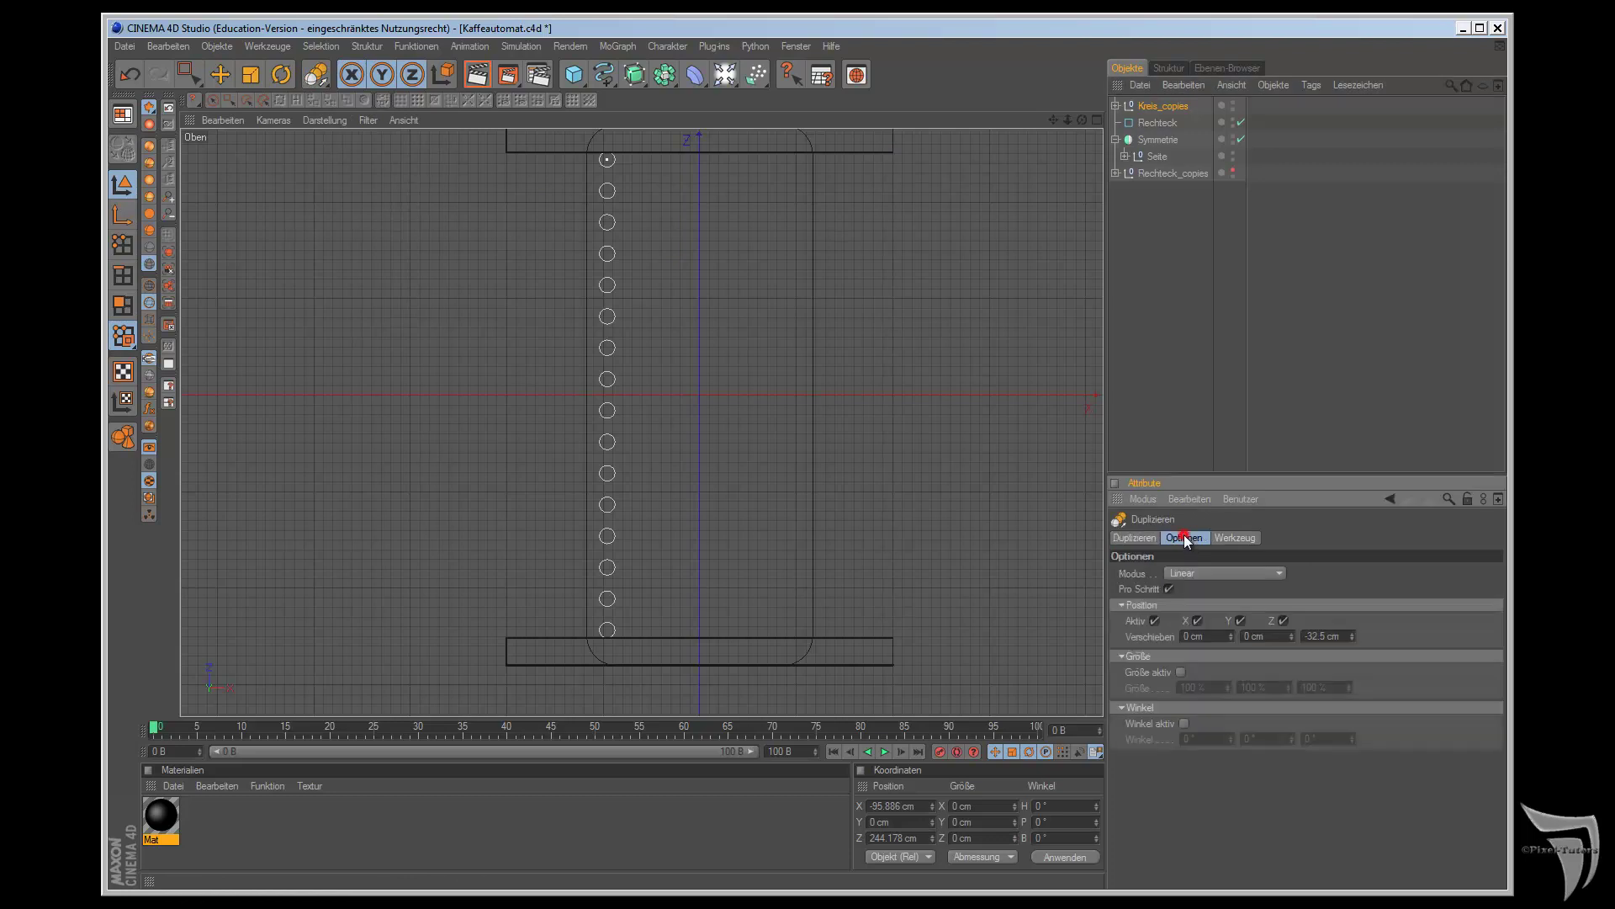
- Zero the Z offset and space the column copies 27.5 cm along X
double_click(1328, 636)
type("0")
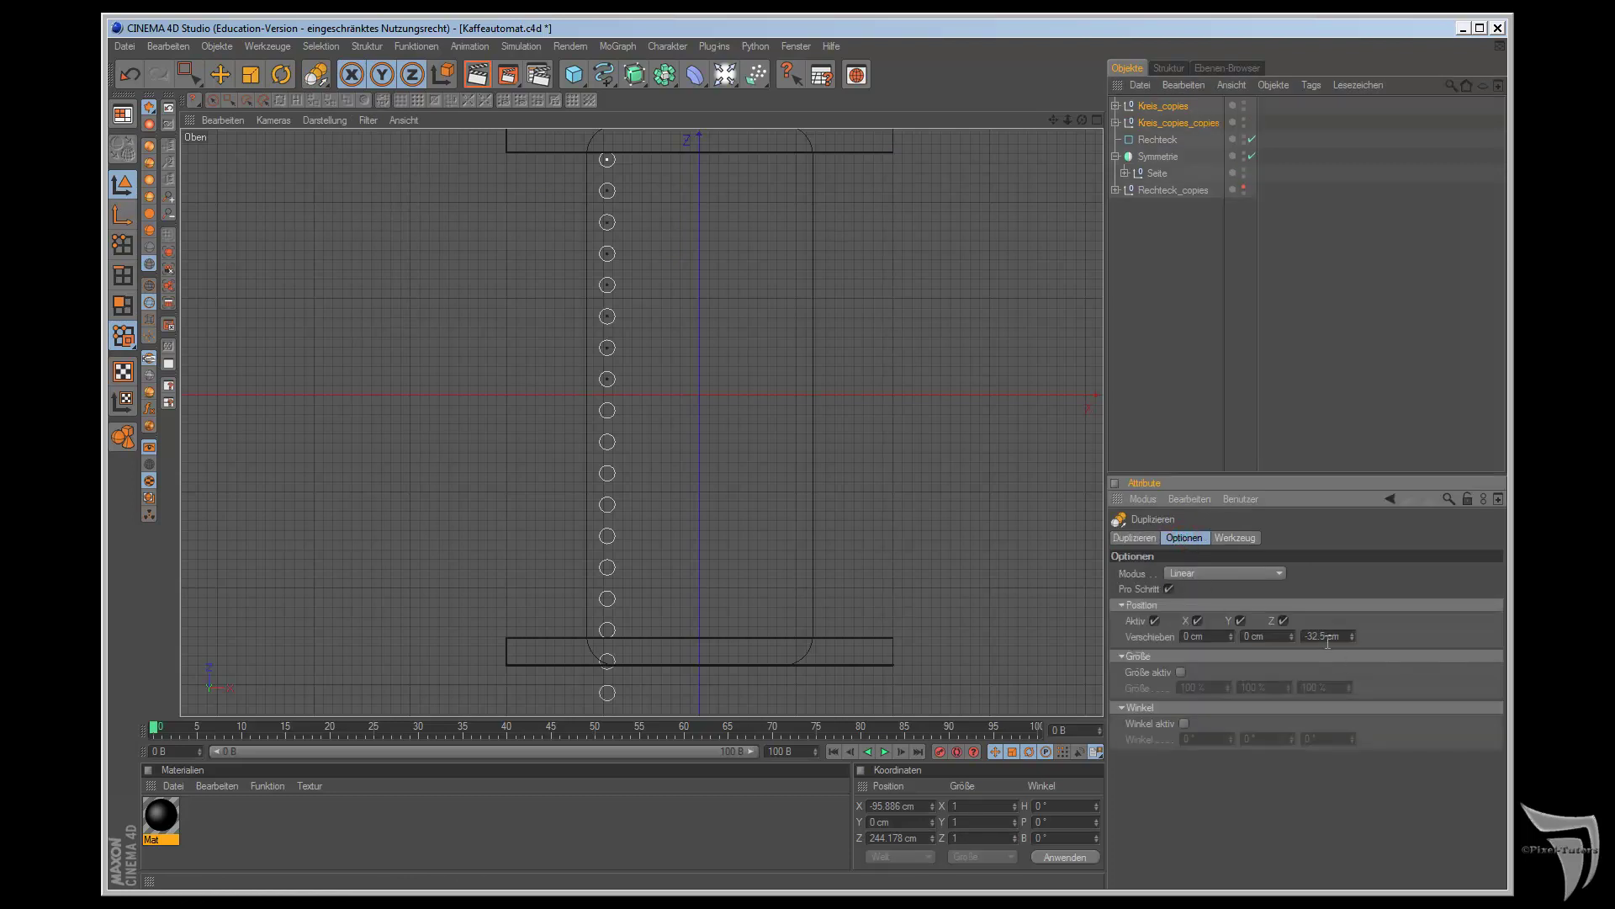
double_click(1186, 636)
type("30")
key("Return")
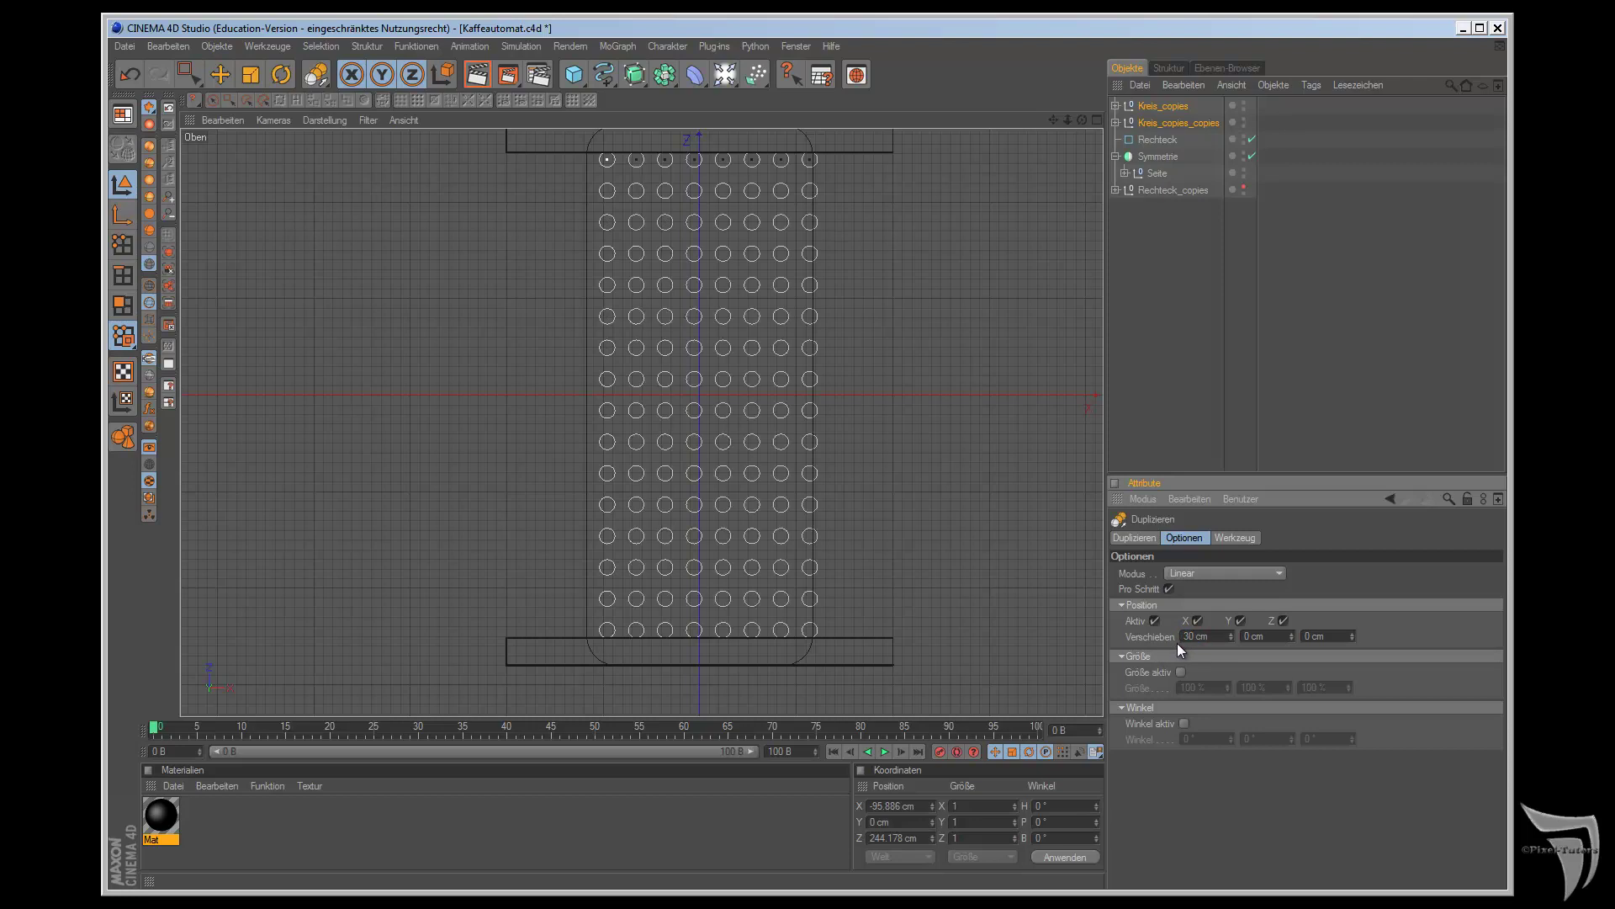
left_click(1233, 639)
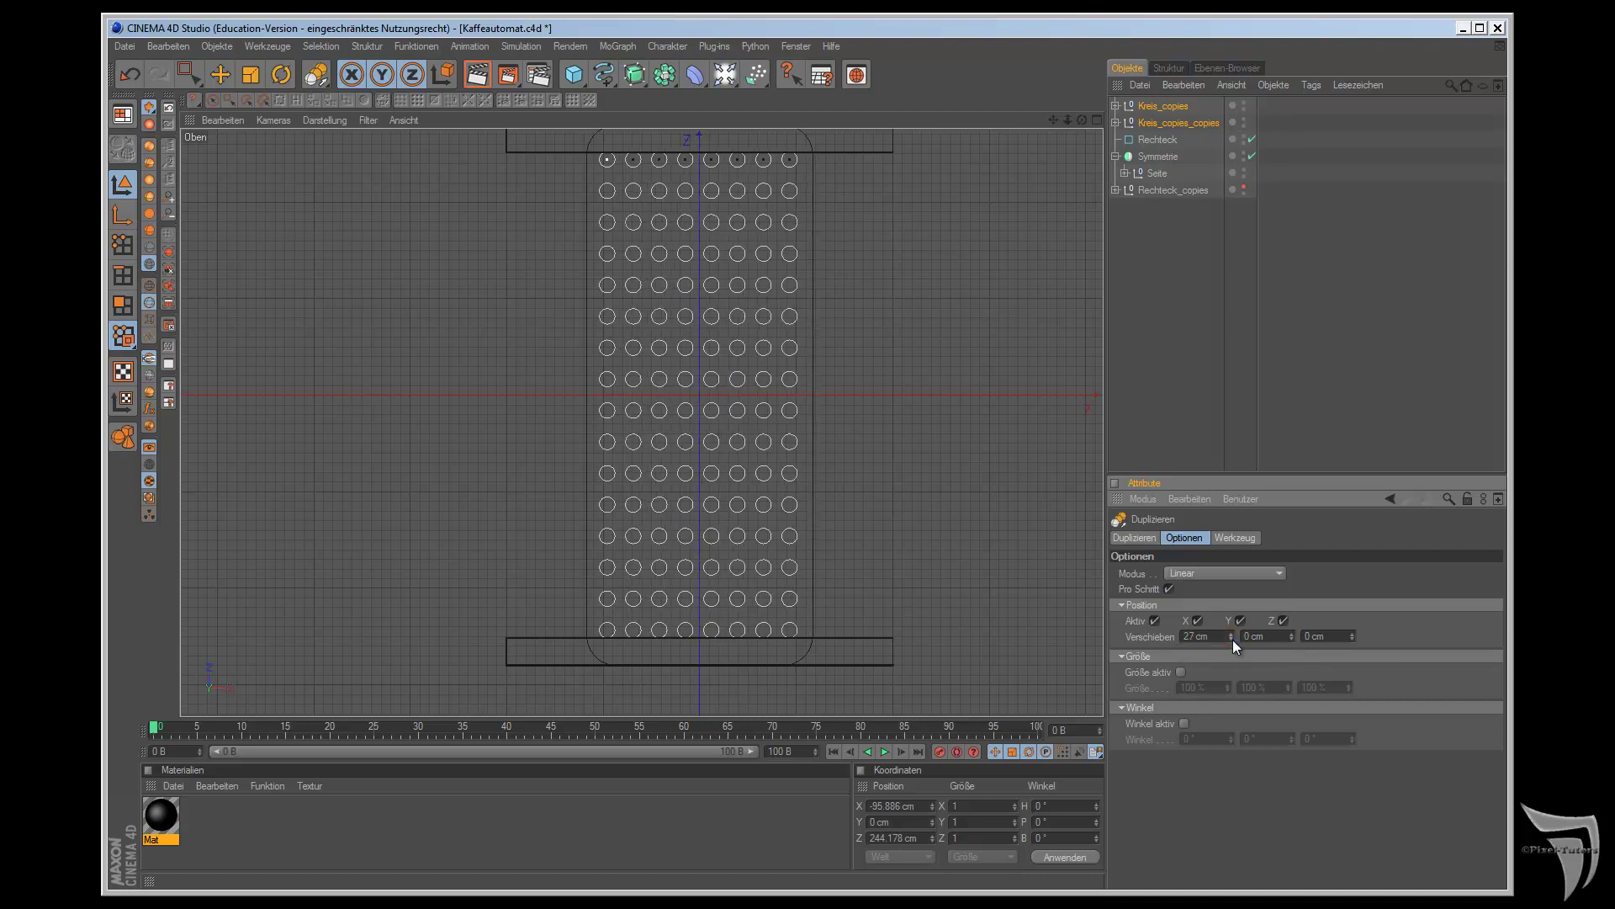
left_click_drag(1232, 638, 1234, 640)
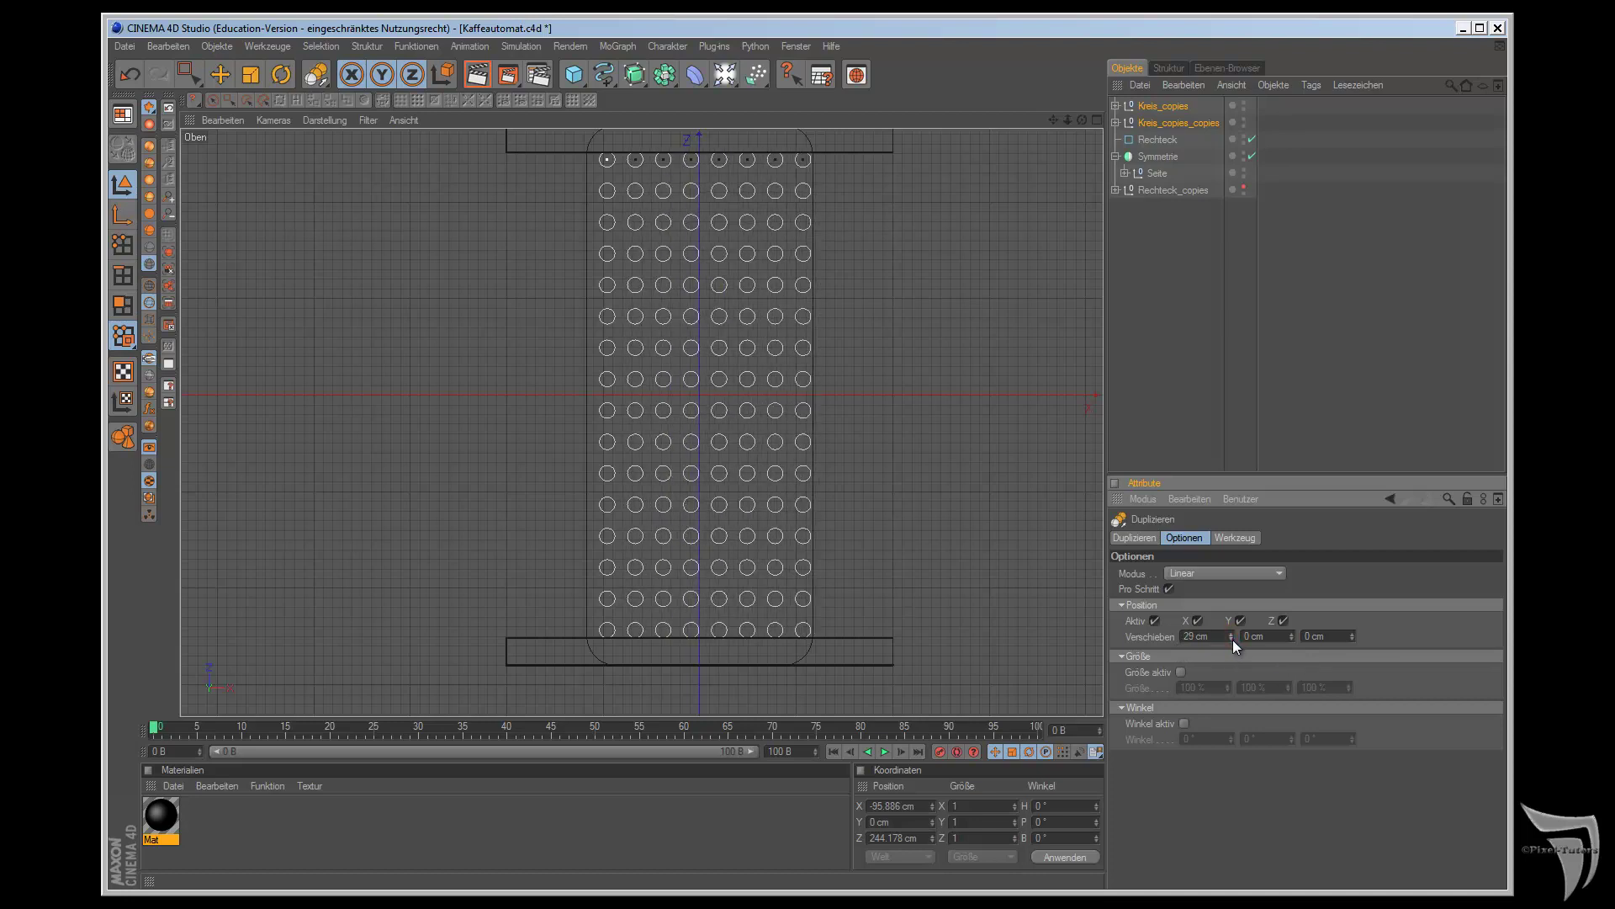
left_click(1233, 640)
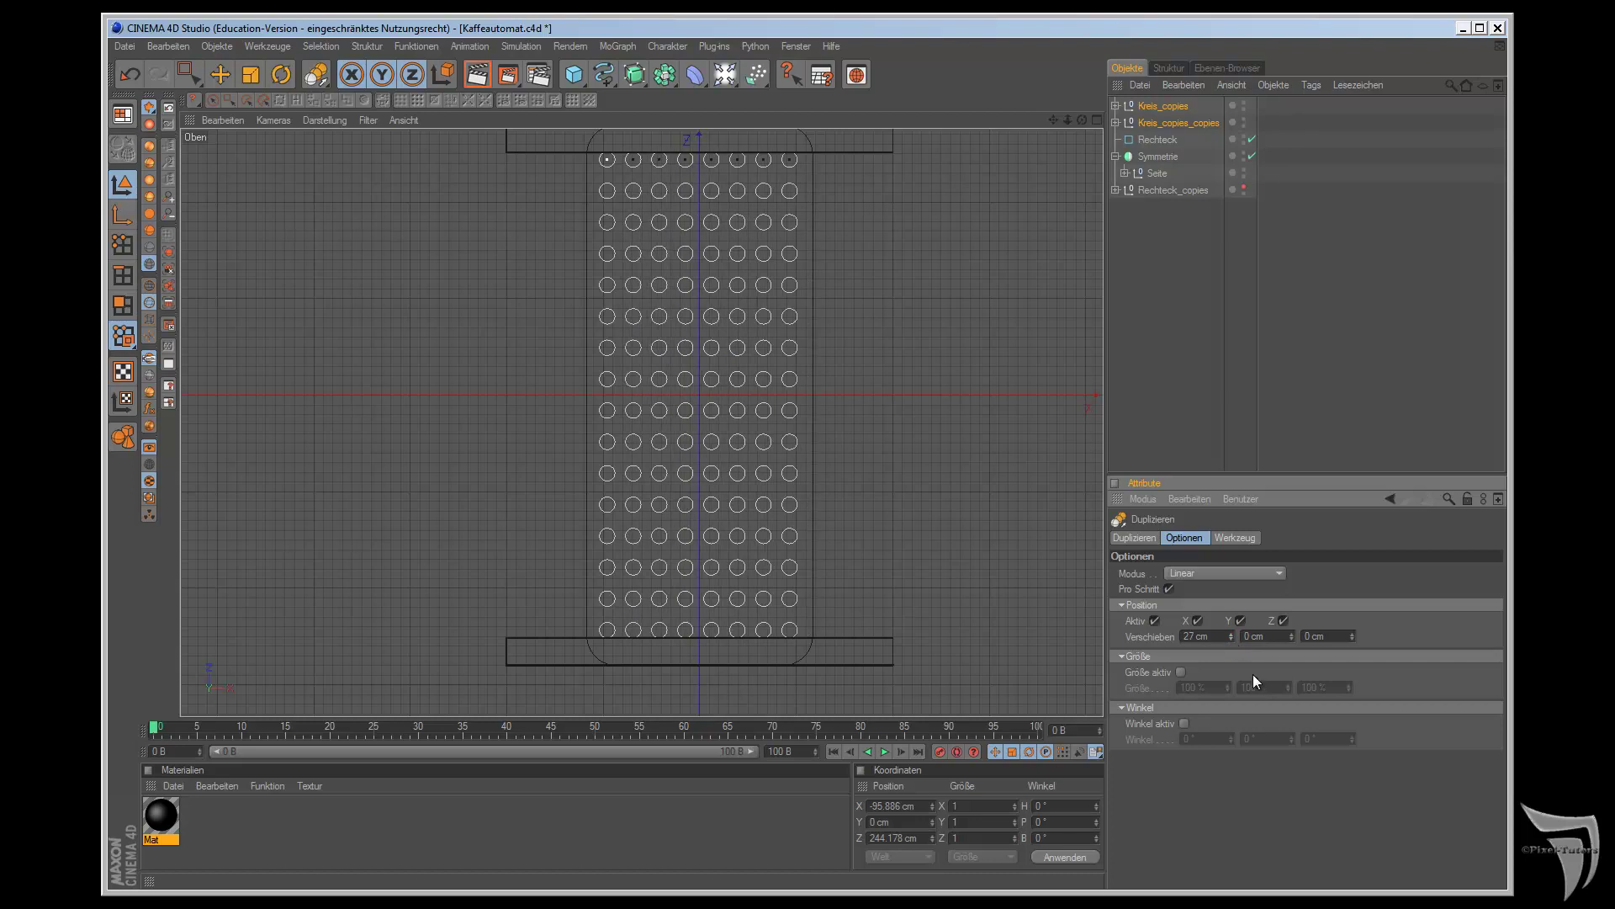
left_click(1230, 634)
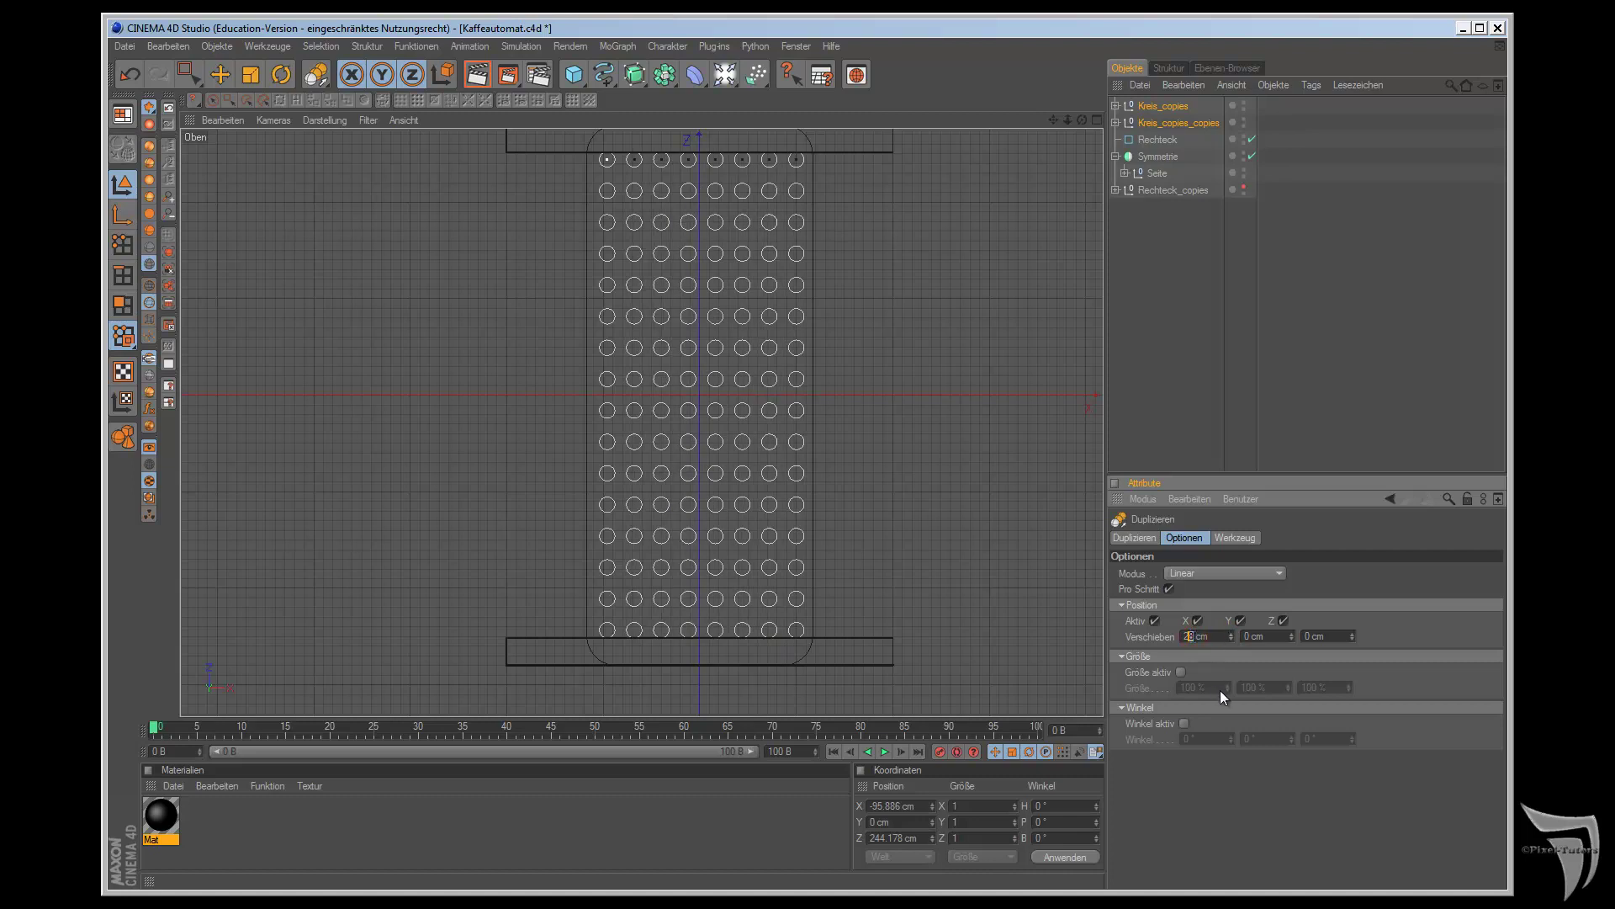
key("Return")
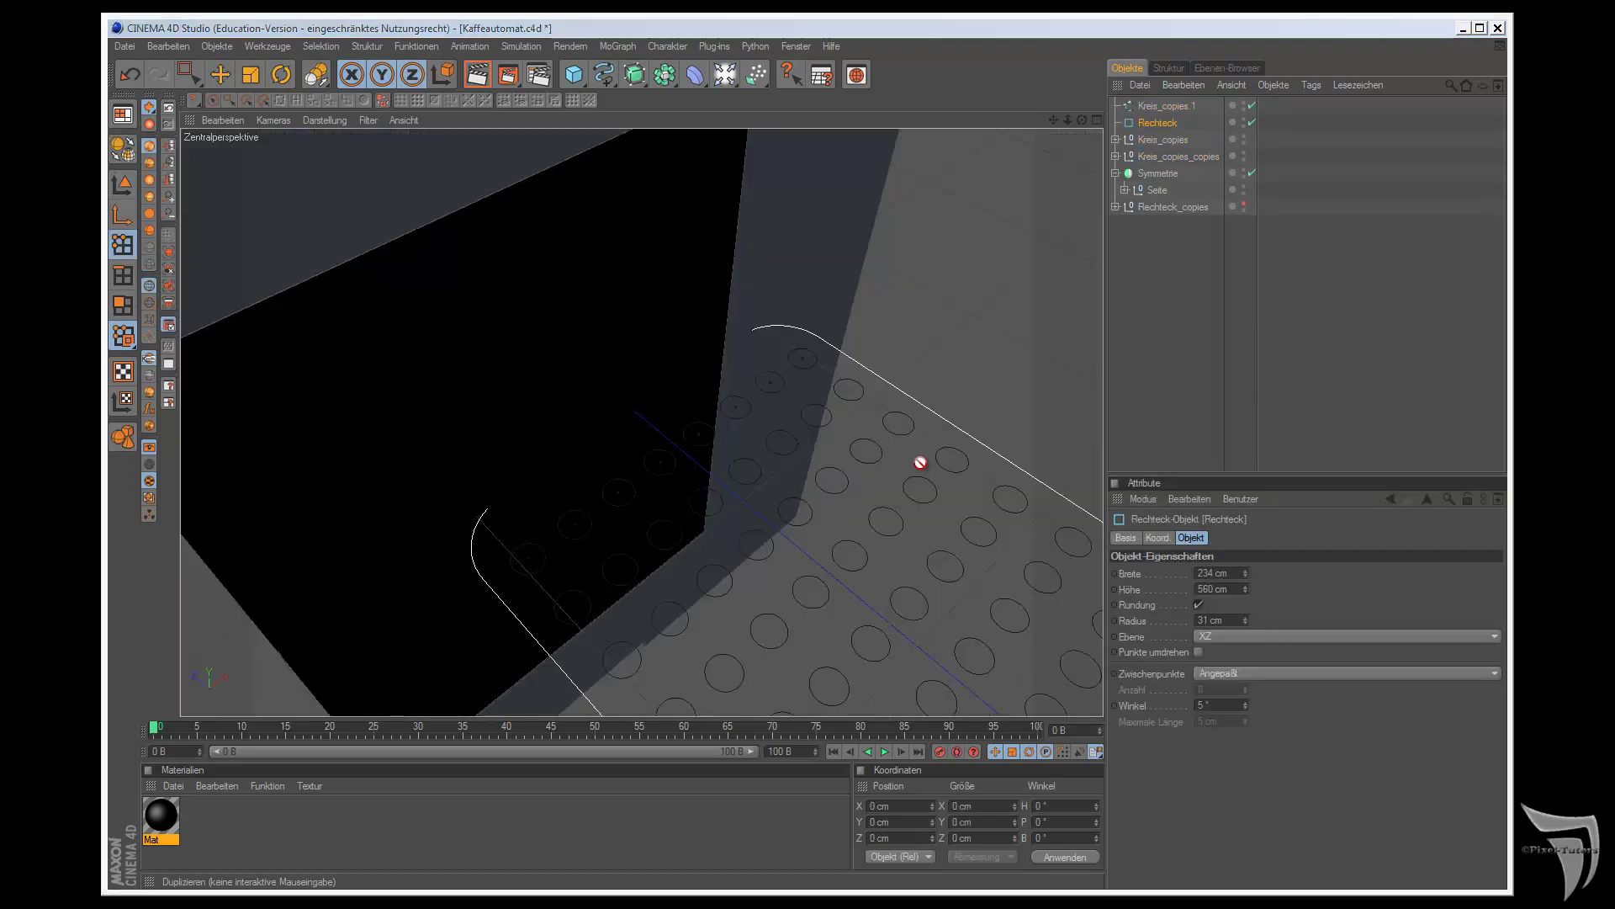
- Make Rechteck an editable spline and hide a duplicate of the outline
left_click(123, 147)
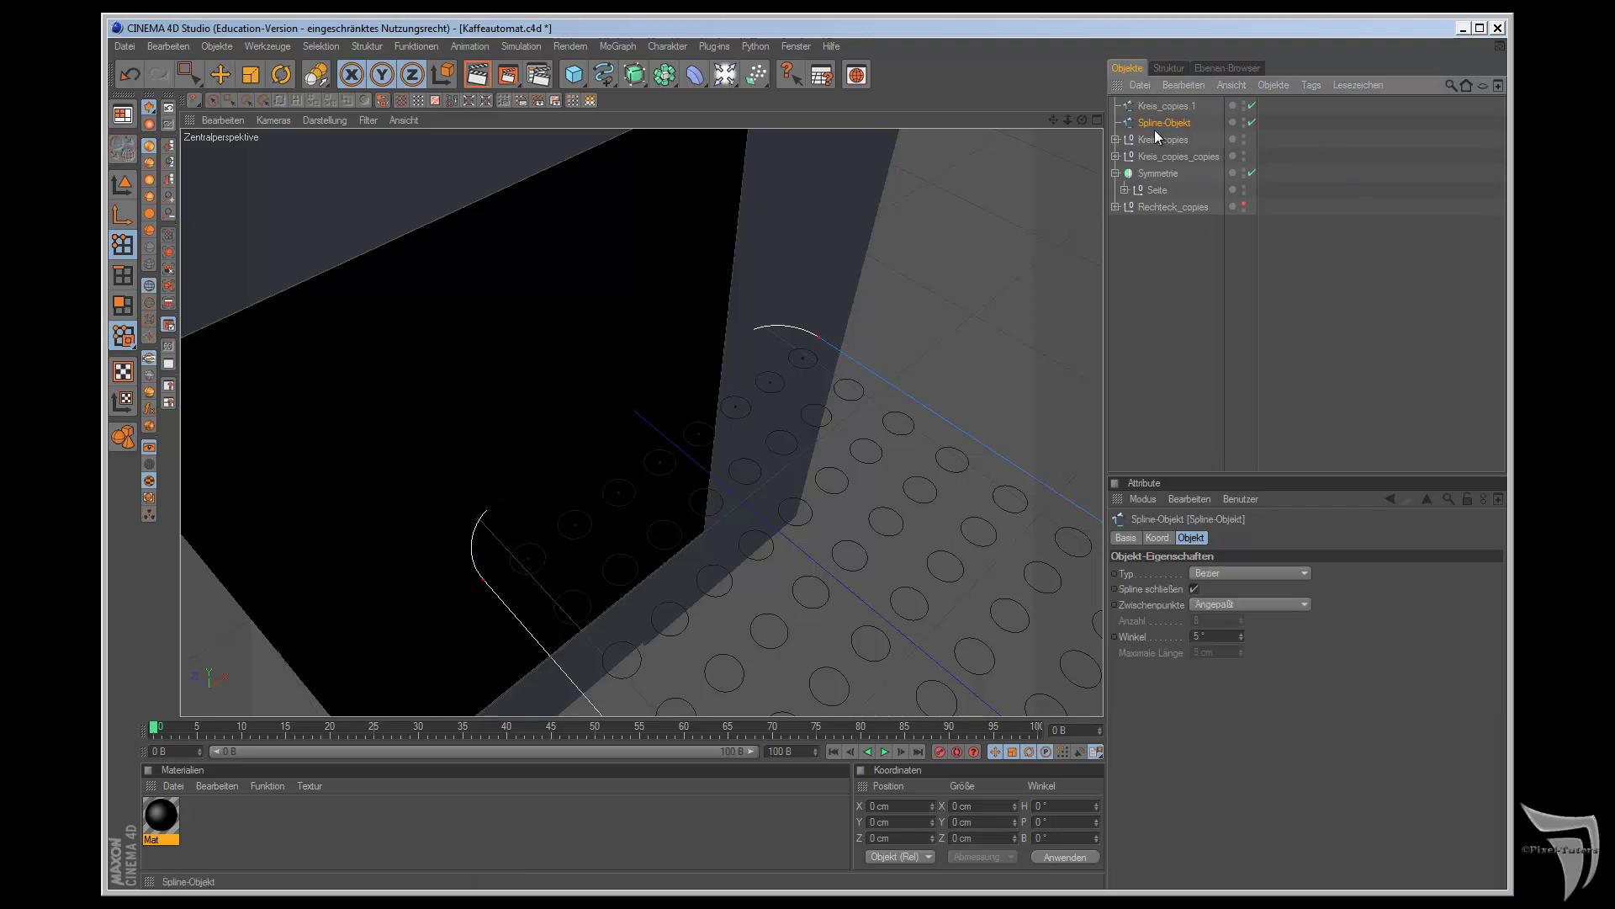
left_click_drag(1154, 126, 1153, 276, "ctrl")
left_click(1245, 218)
- Join Kreis_copies.1 and the outline with Verbinden, then delete the leftover source objects
left_click(1159, 106)
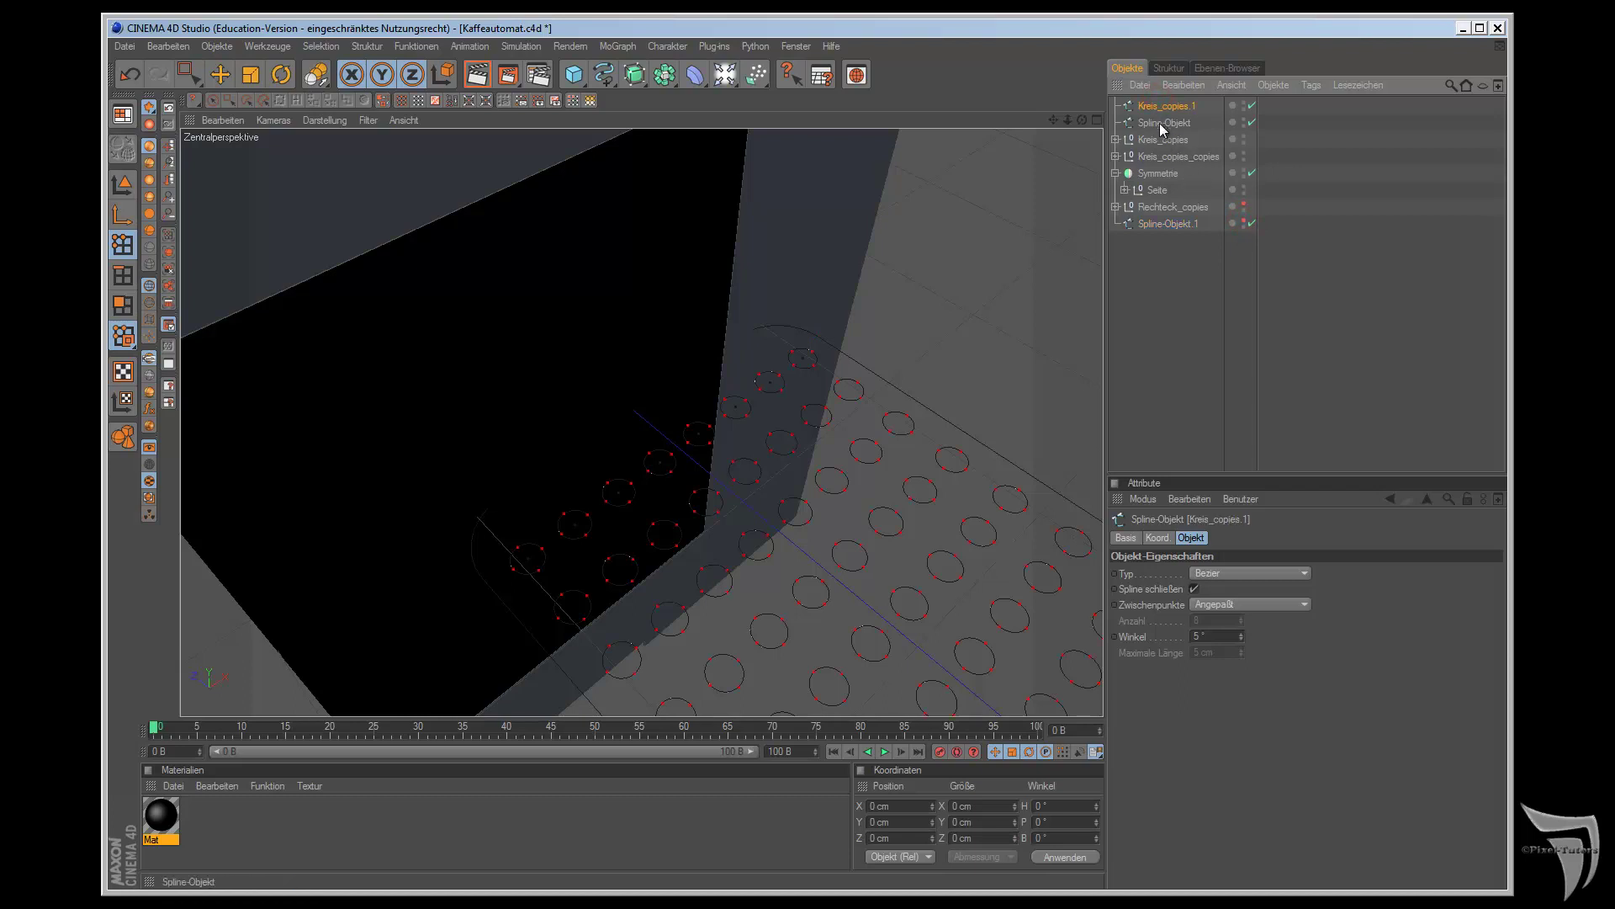
left_click(1162, 124, "ctrl")
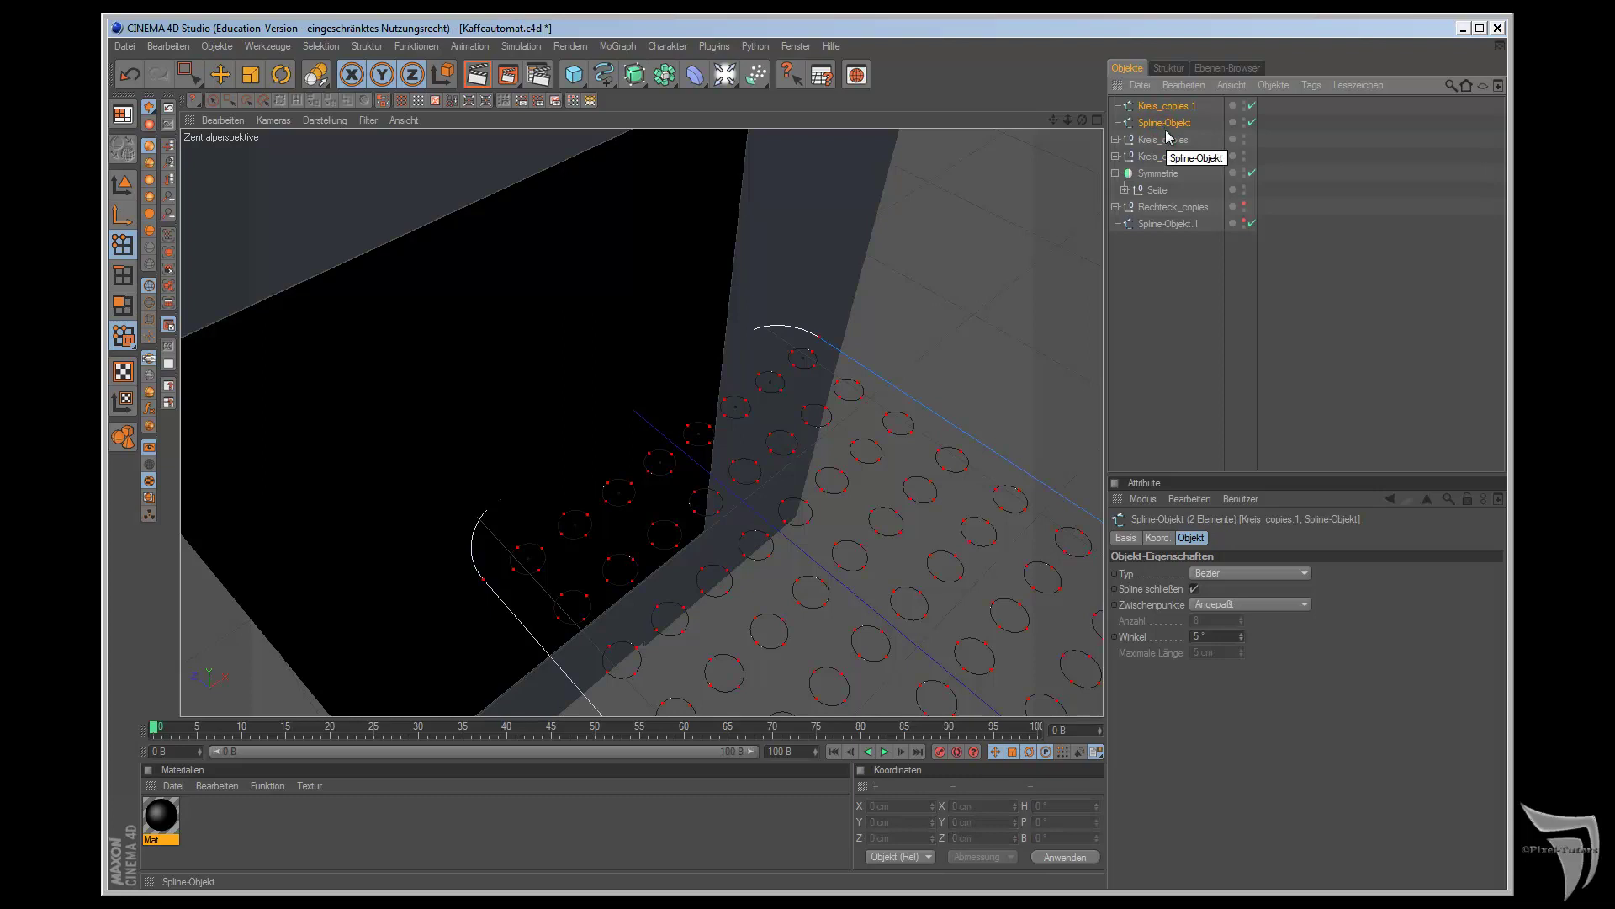
right_click(1165, 123)
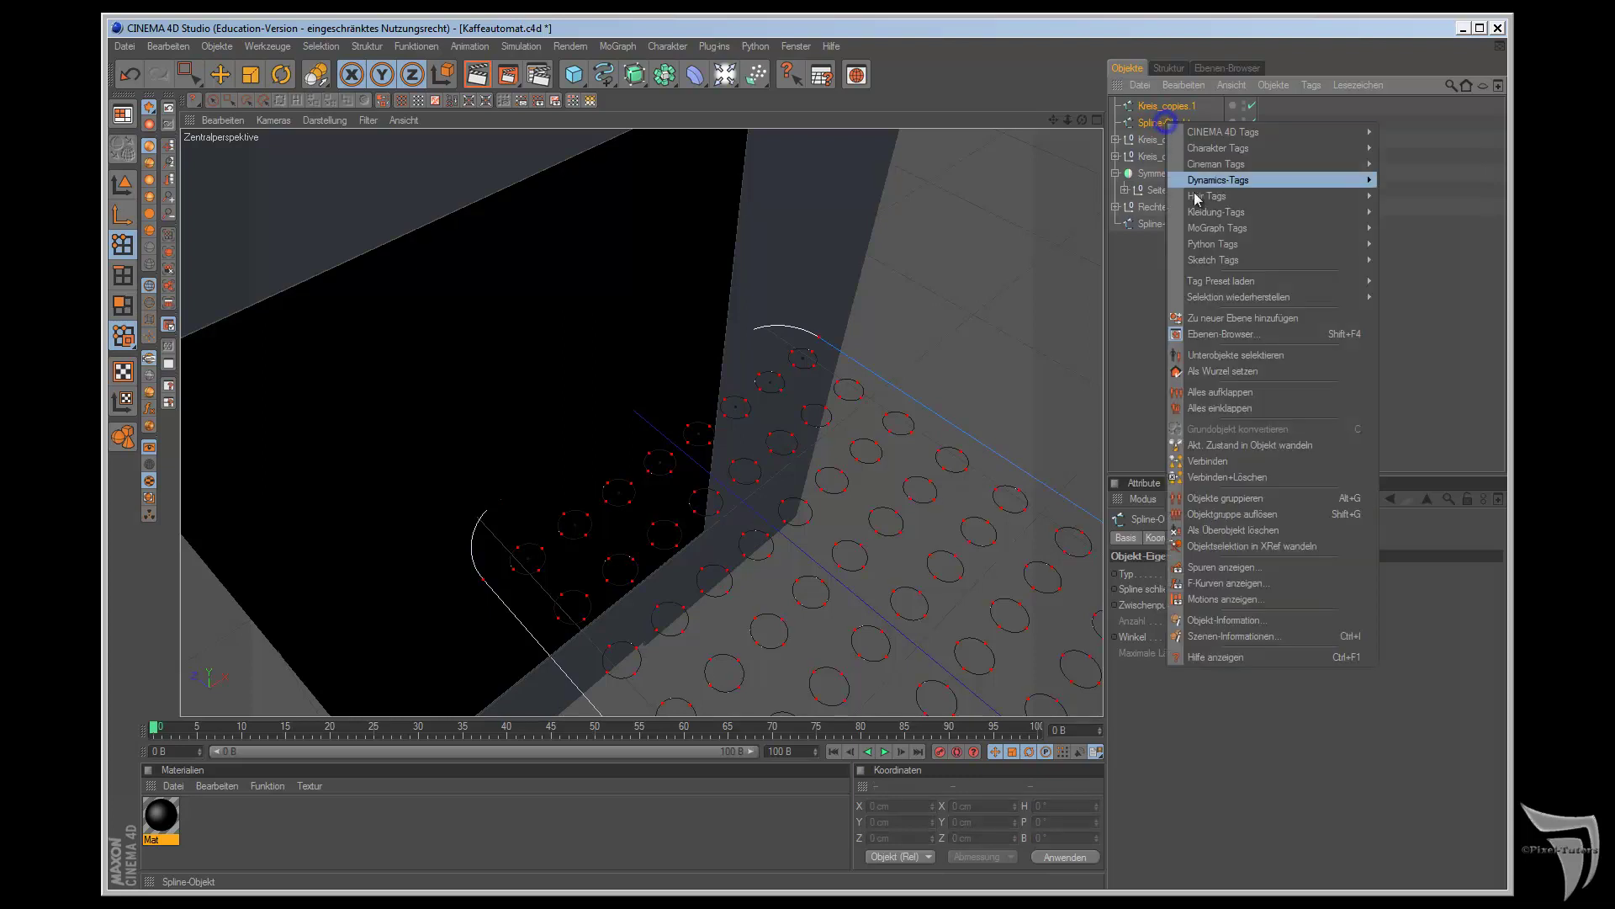
left_click(1244, 462)
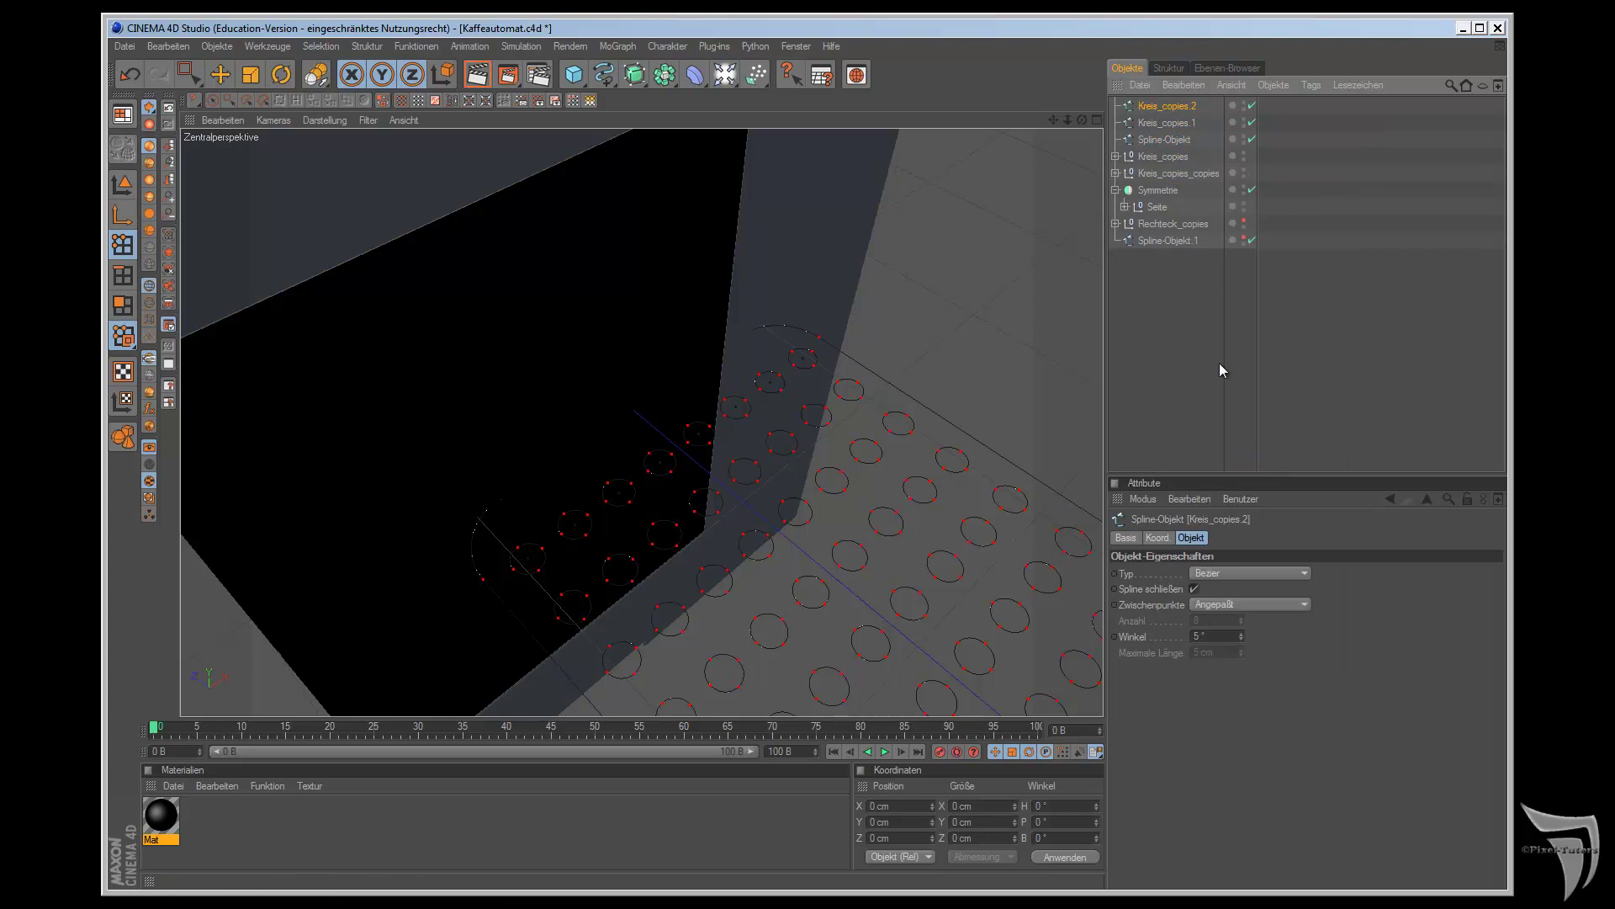
left_click(1166, 140)
left_click(1167, 124)
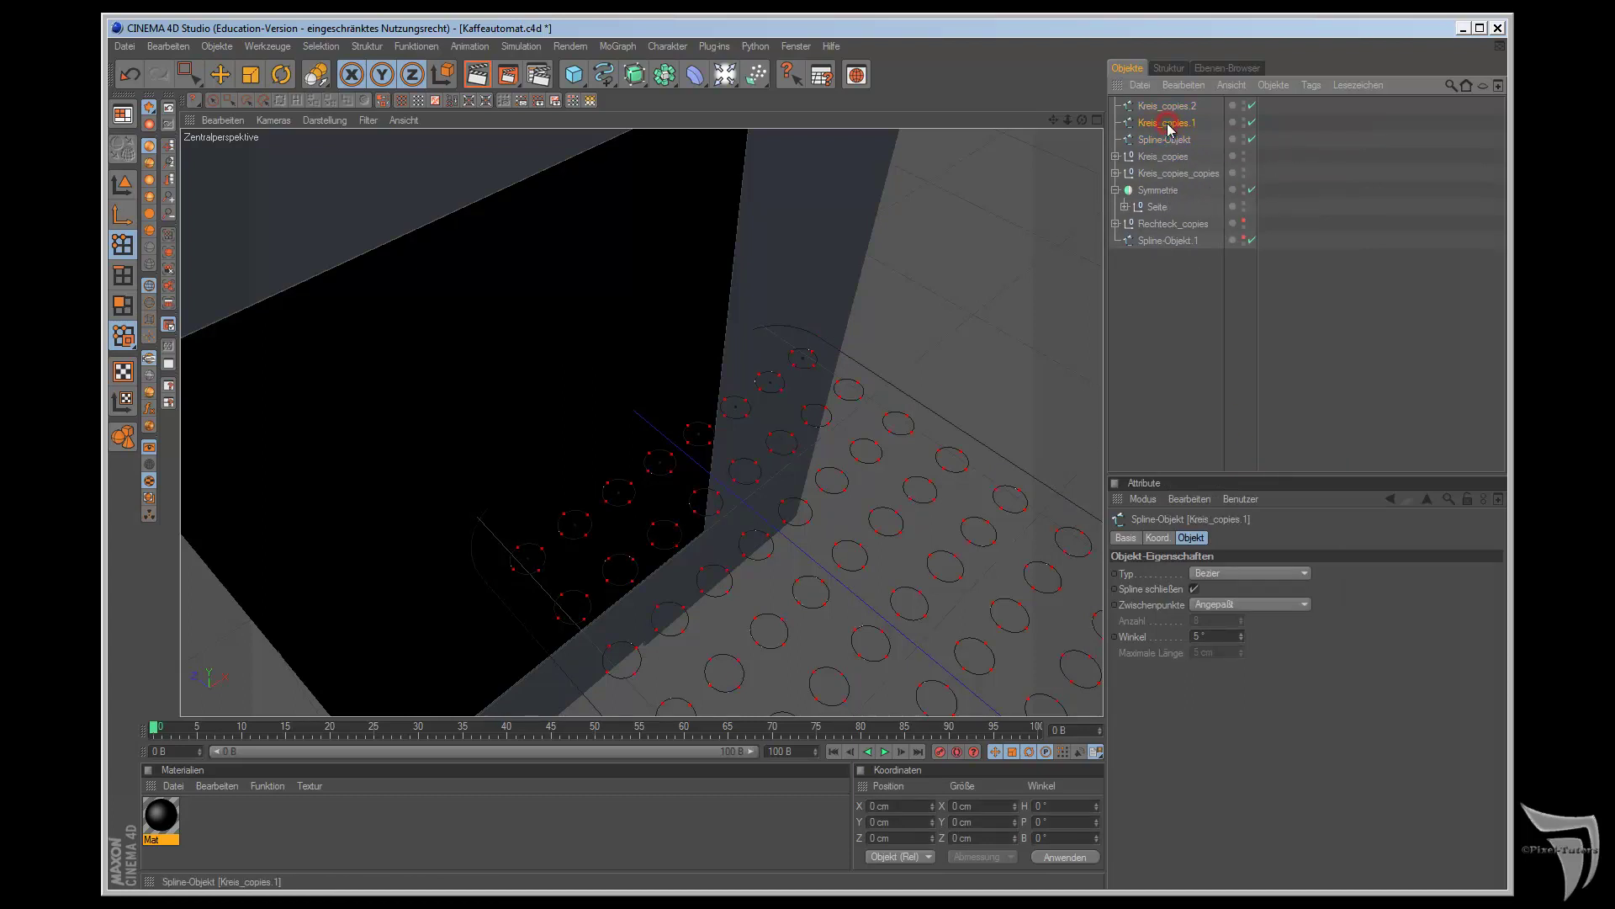
left_click(1171, 173, "shift")
key("Delete")
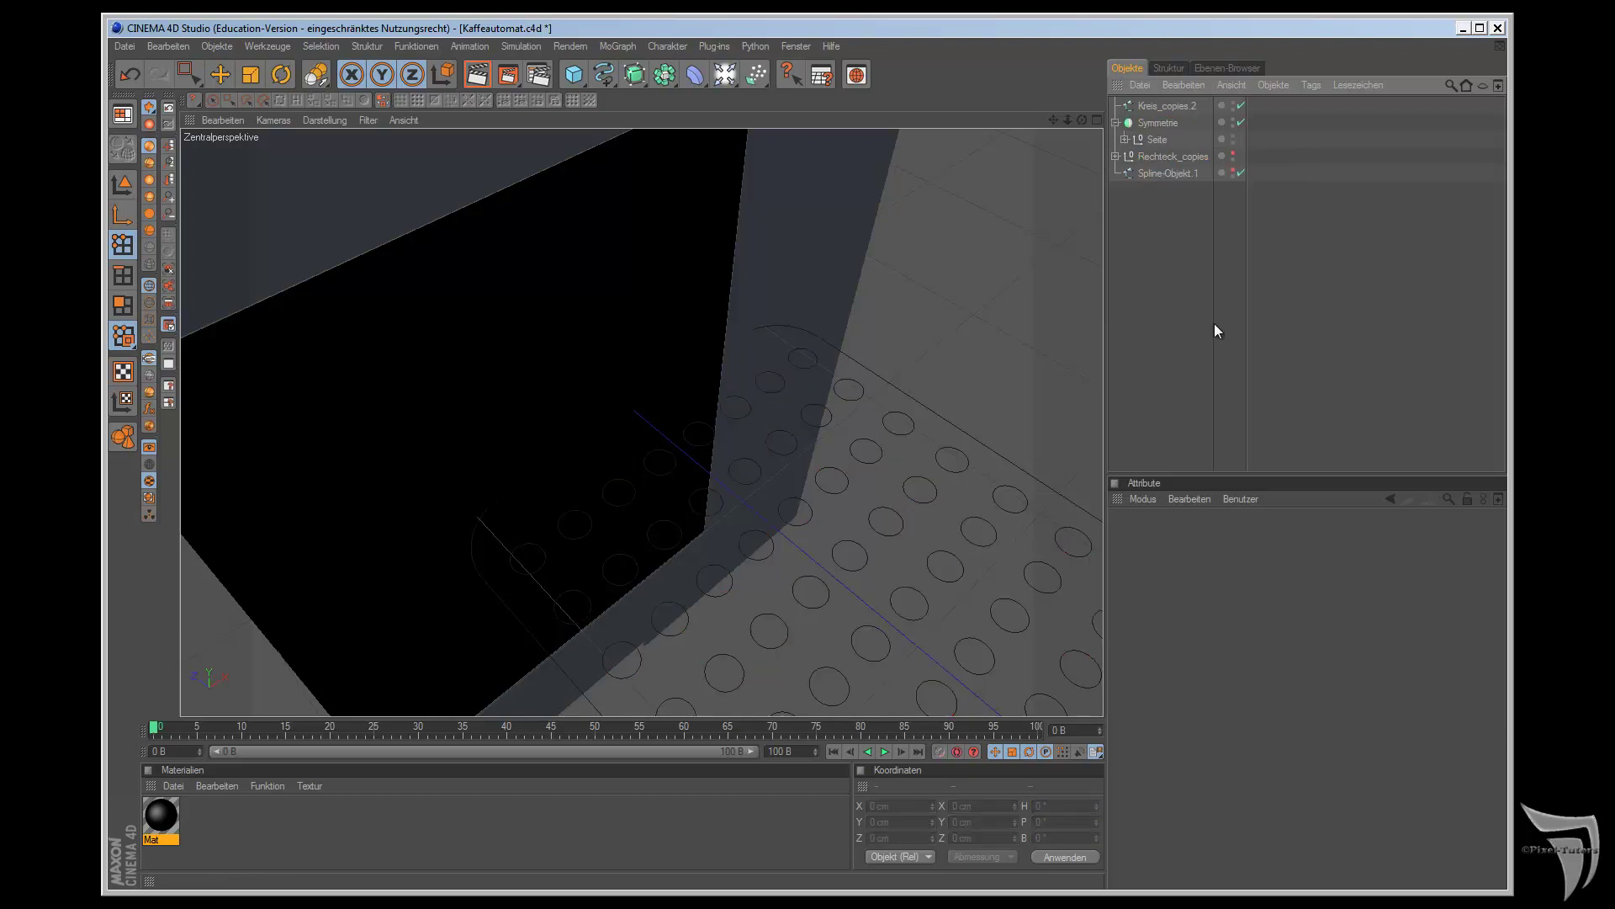
- Extrude Kreis_copies.2 20 cm along Y inside a new Extrude-NURBS
left_click(1168, 105)
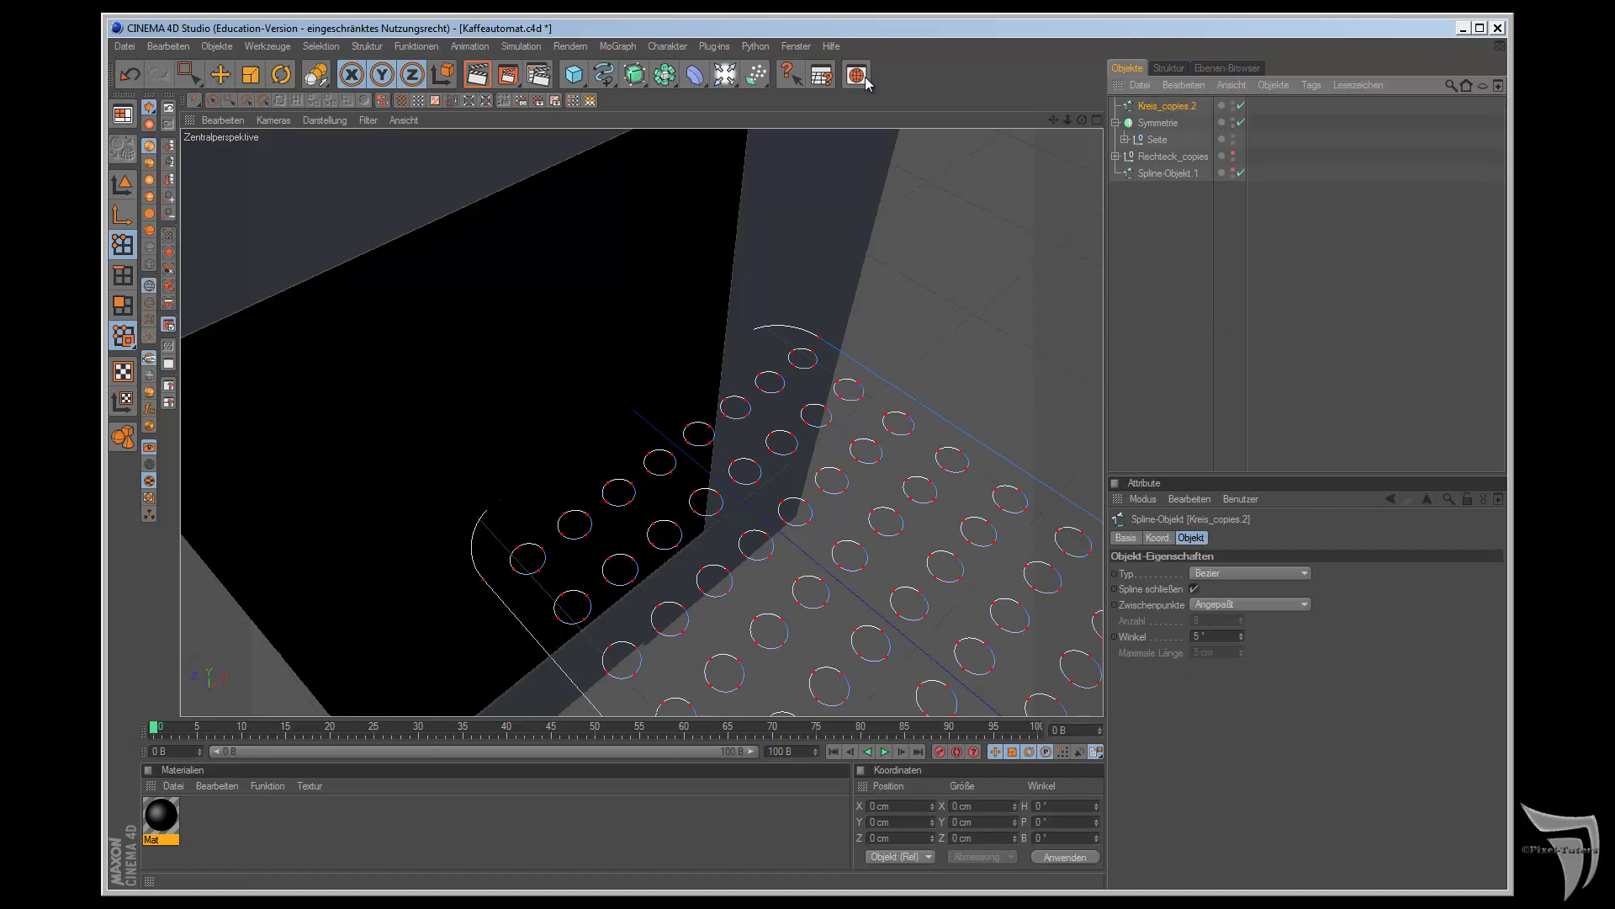
left_click_drag(633, 74, 784, 92)
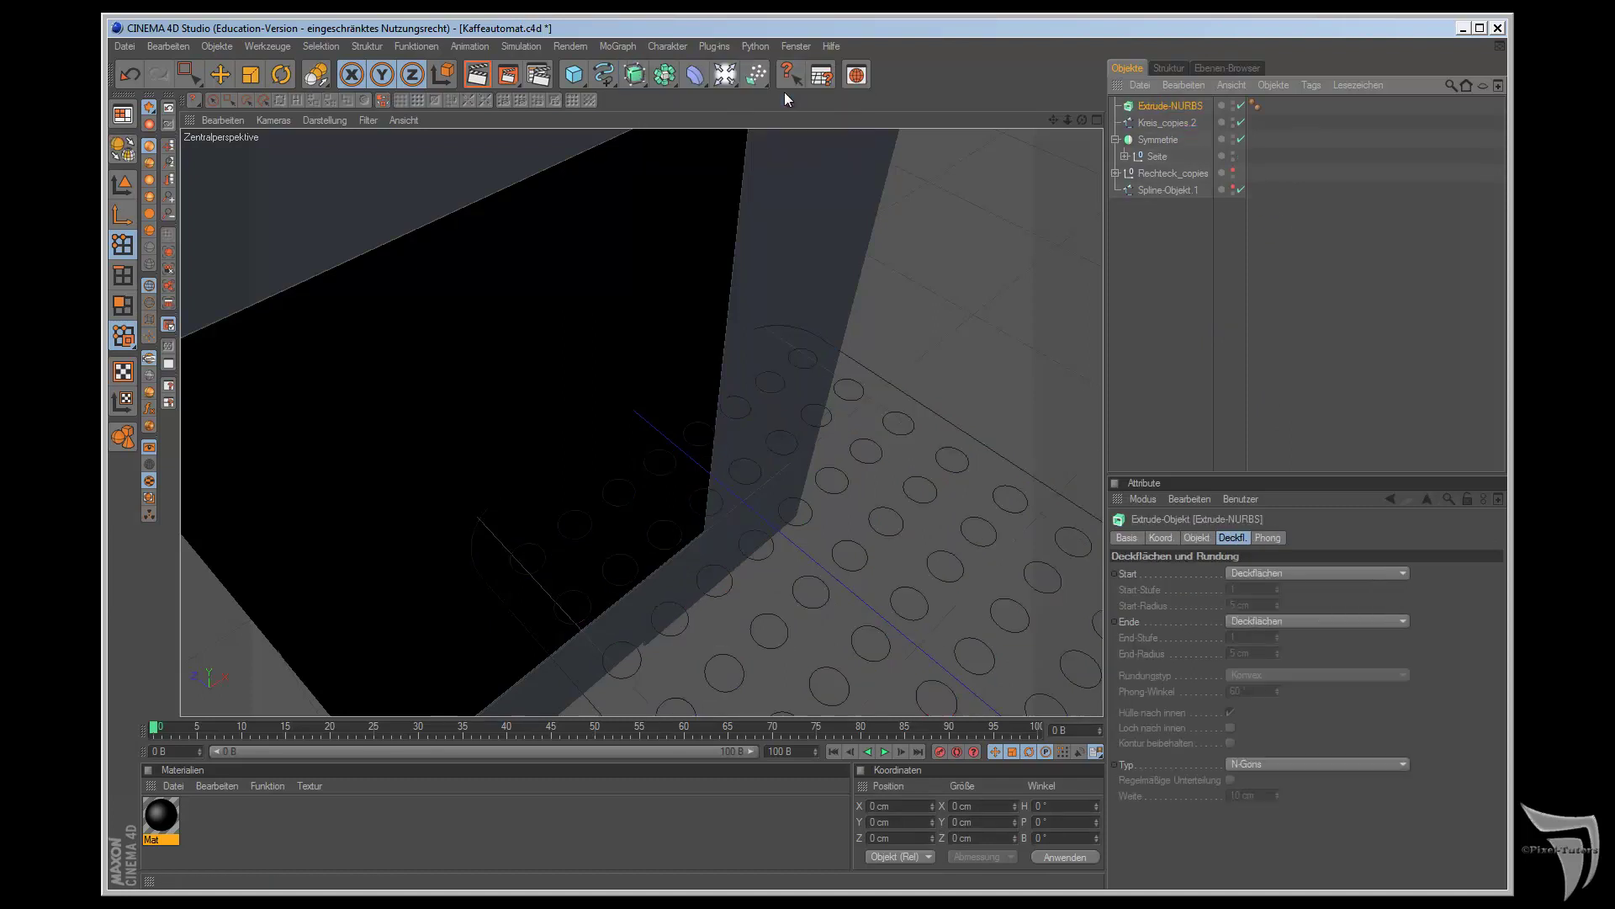
left_click(1167, 107)
left_click(1196, 537)
left_click(1278, 573)
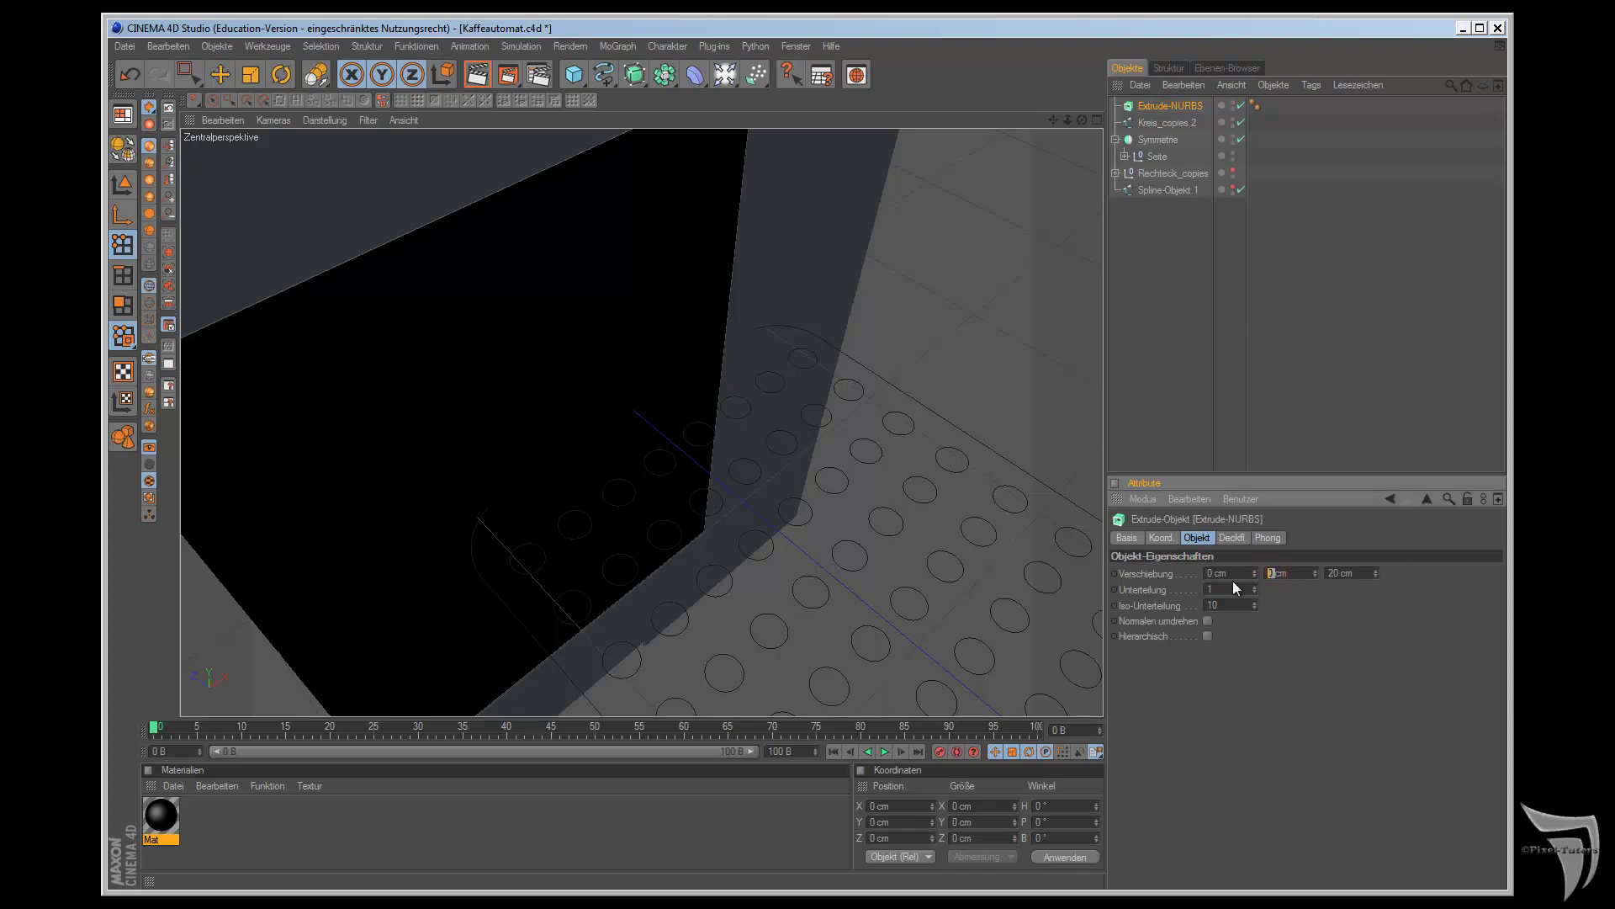
type("20")
double_click(1343, 577)
left_click_drag(1168, 121, 1161, 104)
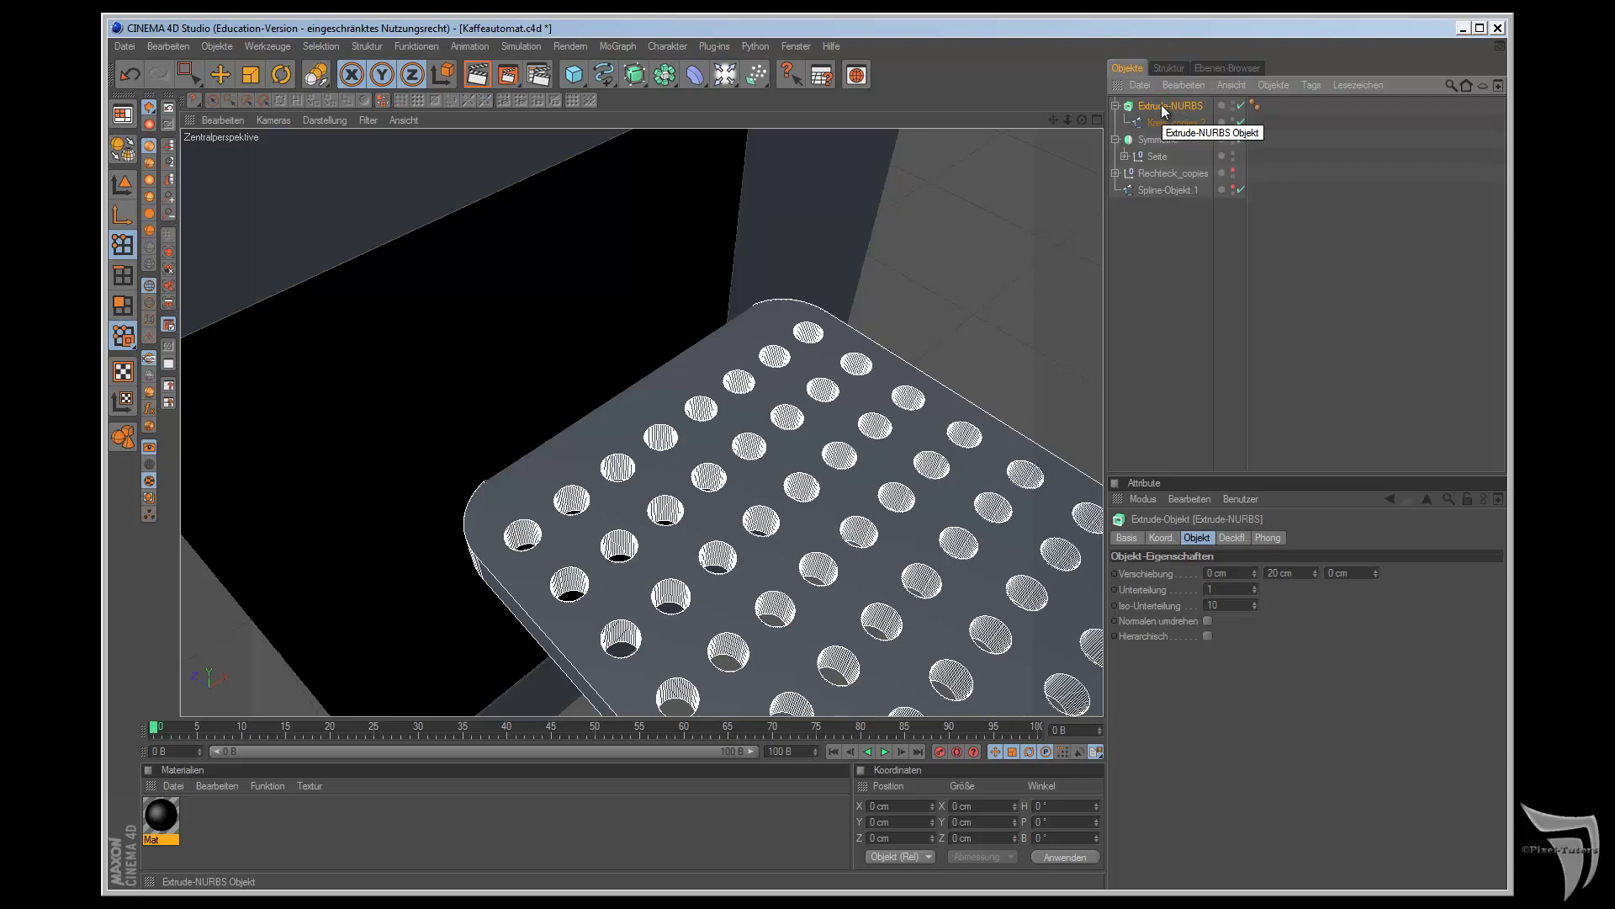
left_click(1232, 537)
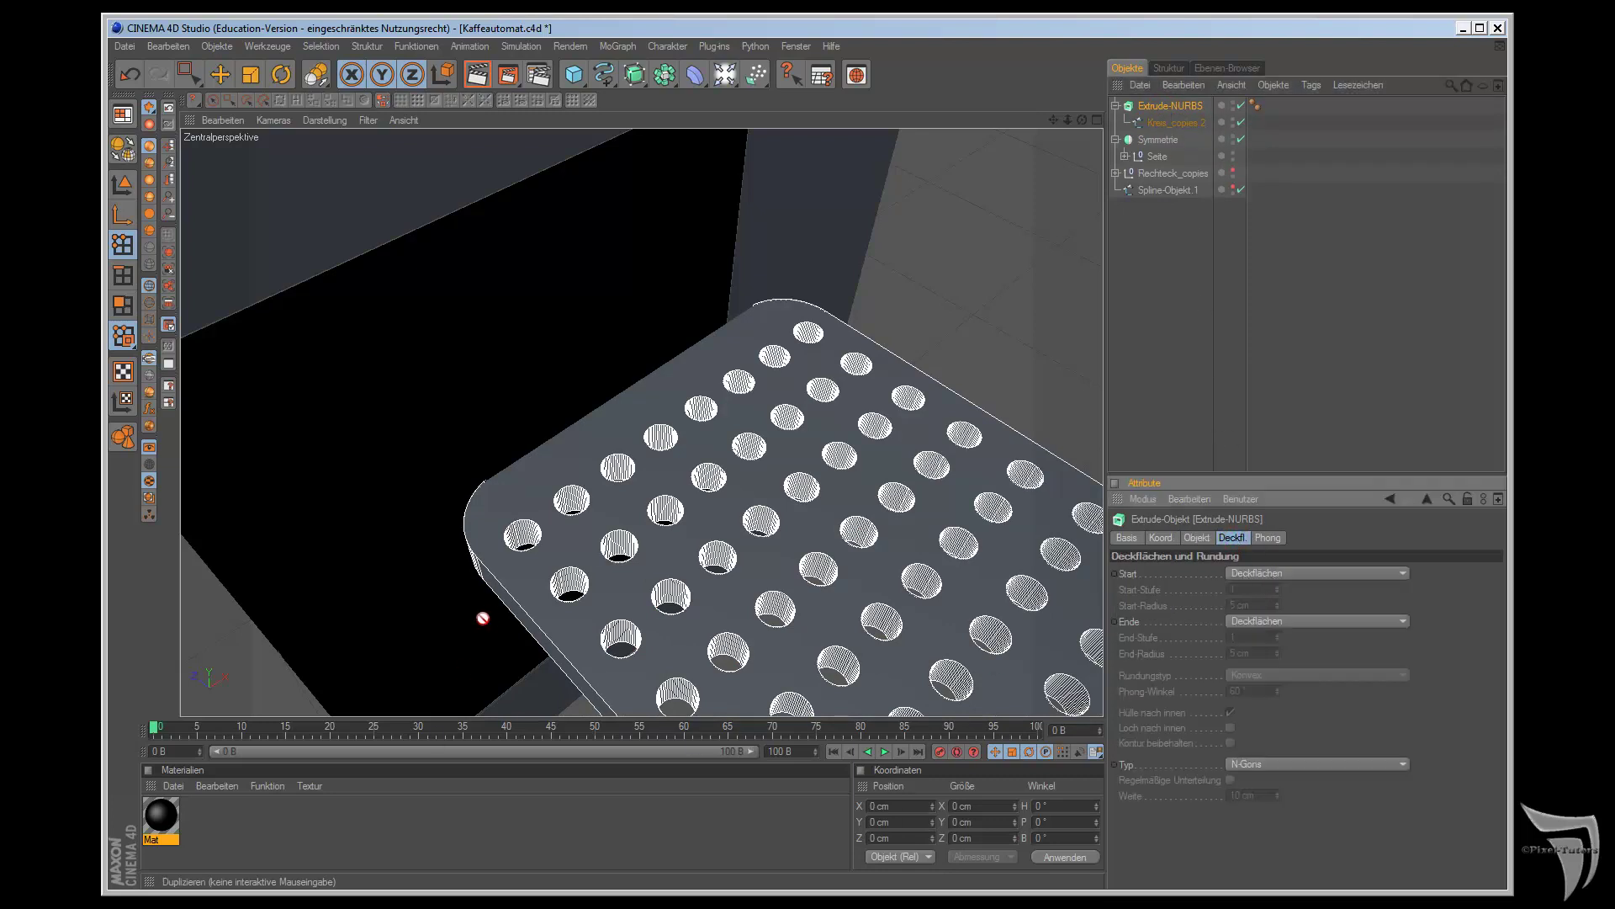
left_click(1247, 621)
left_click(1264, 683)
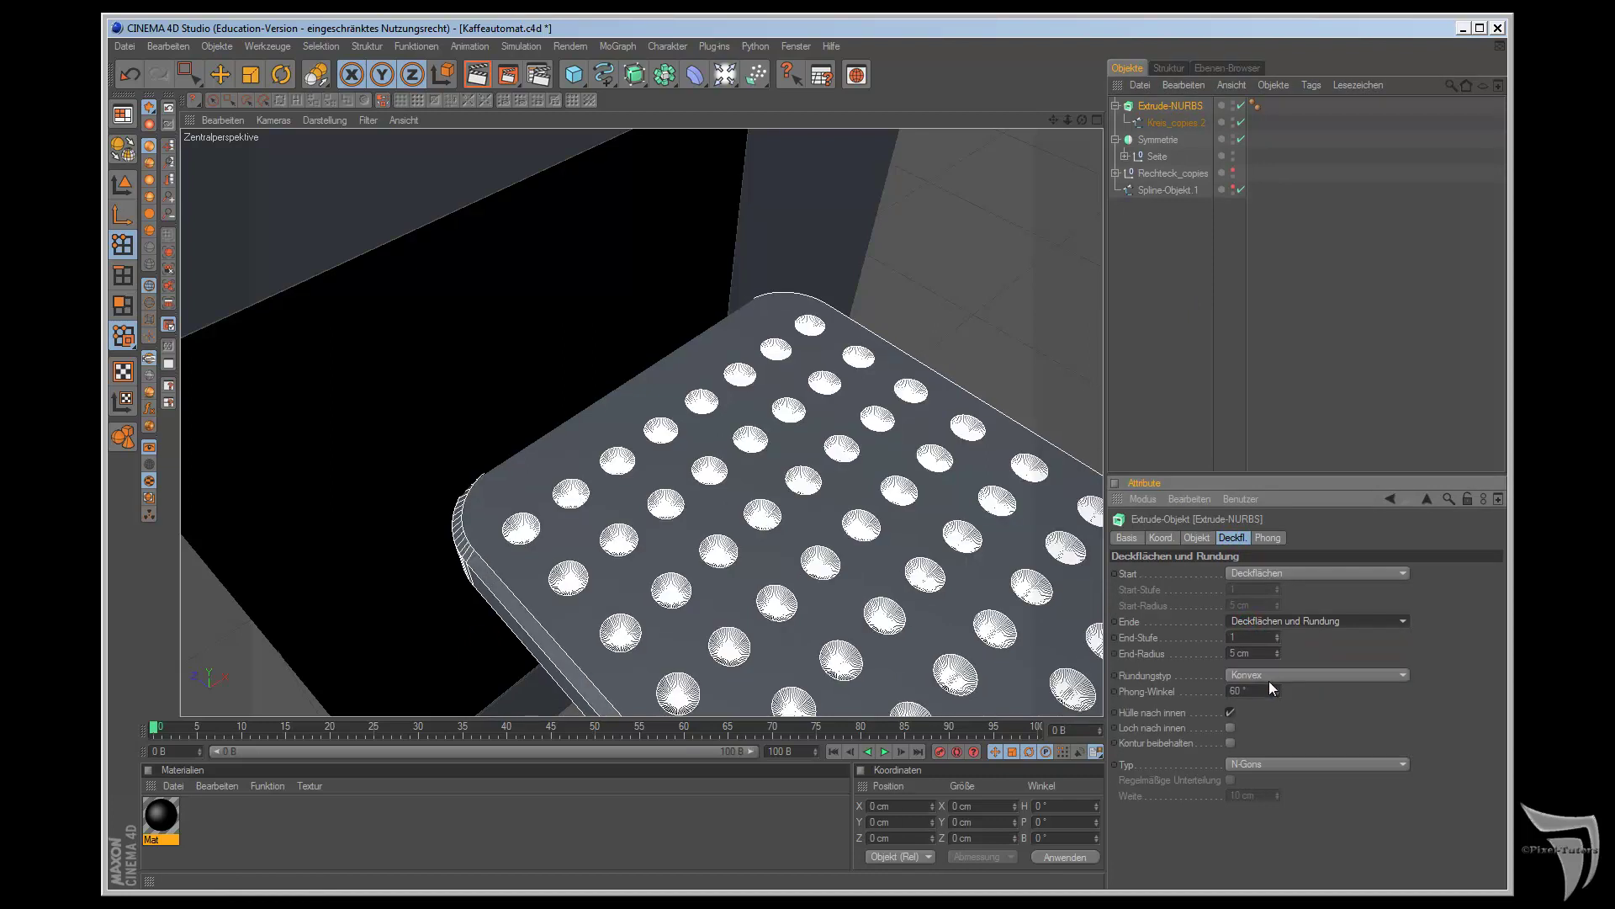
left_click(1231, 743)
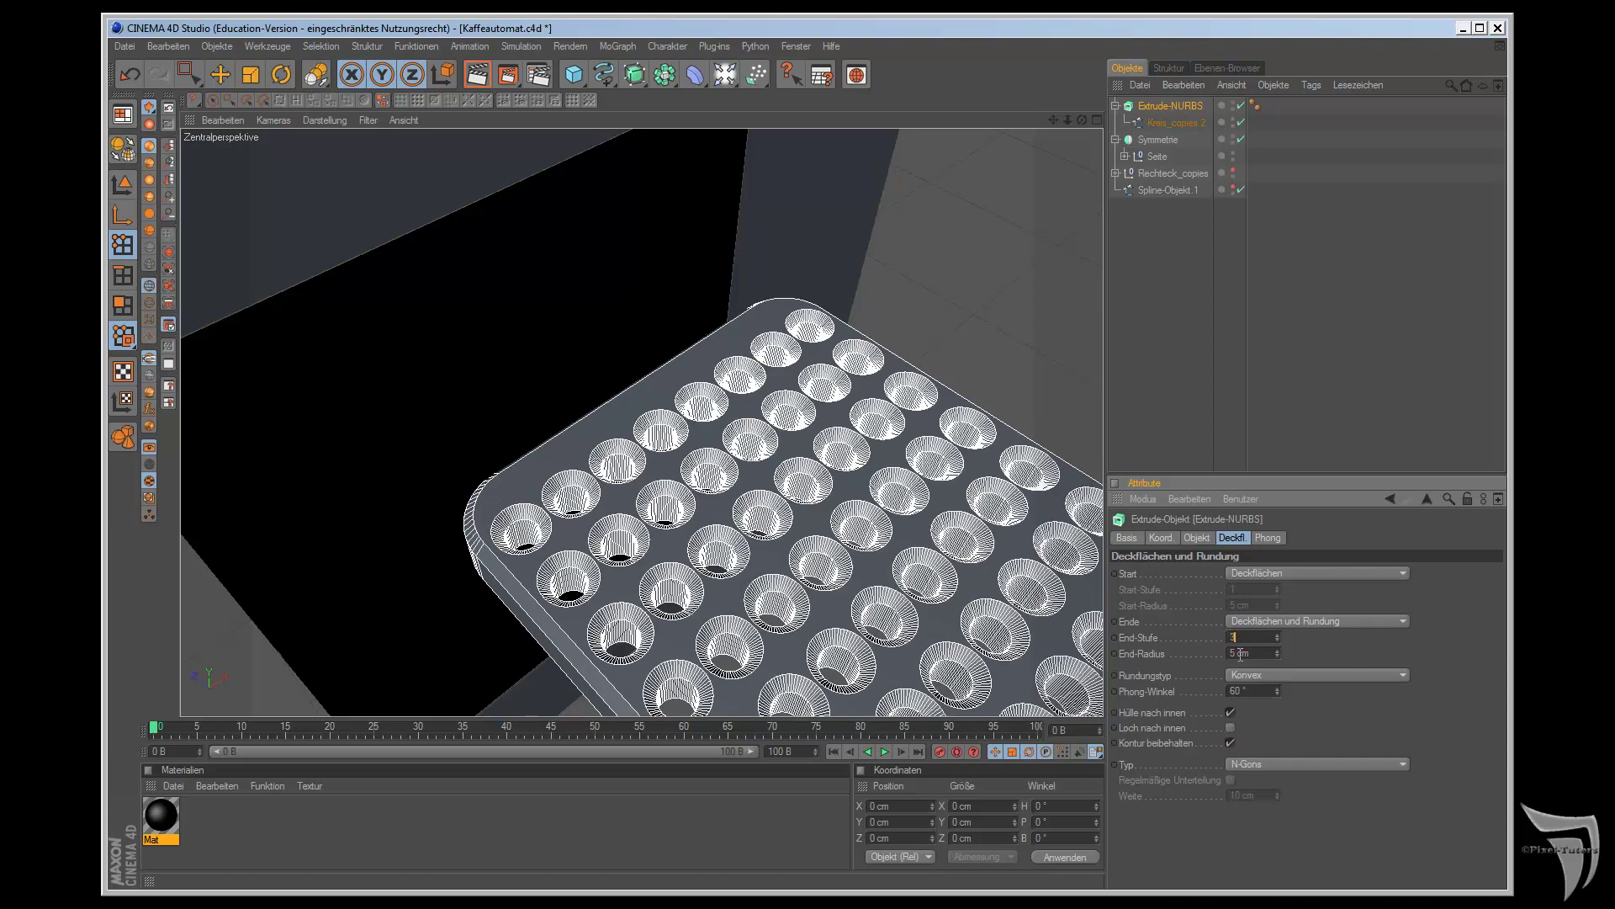
type("2")
key("Return")
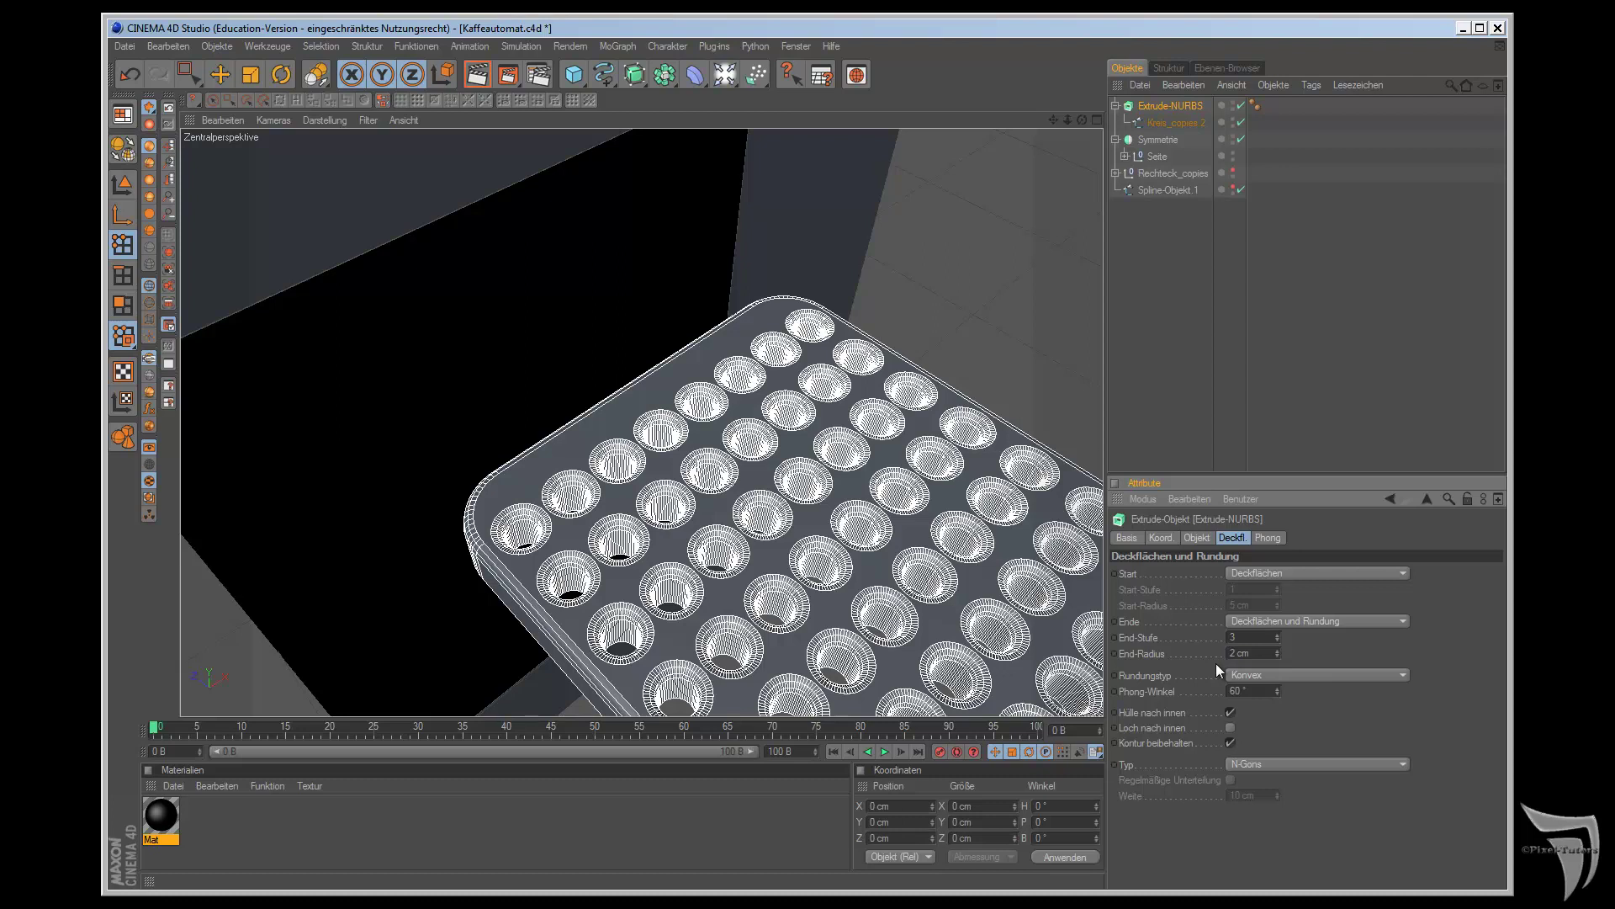
scroll(770, 529, "up", 2)
scroll(789, 510, "up", 4)
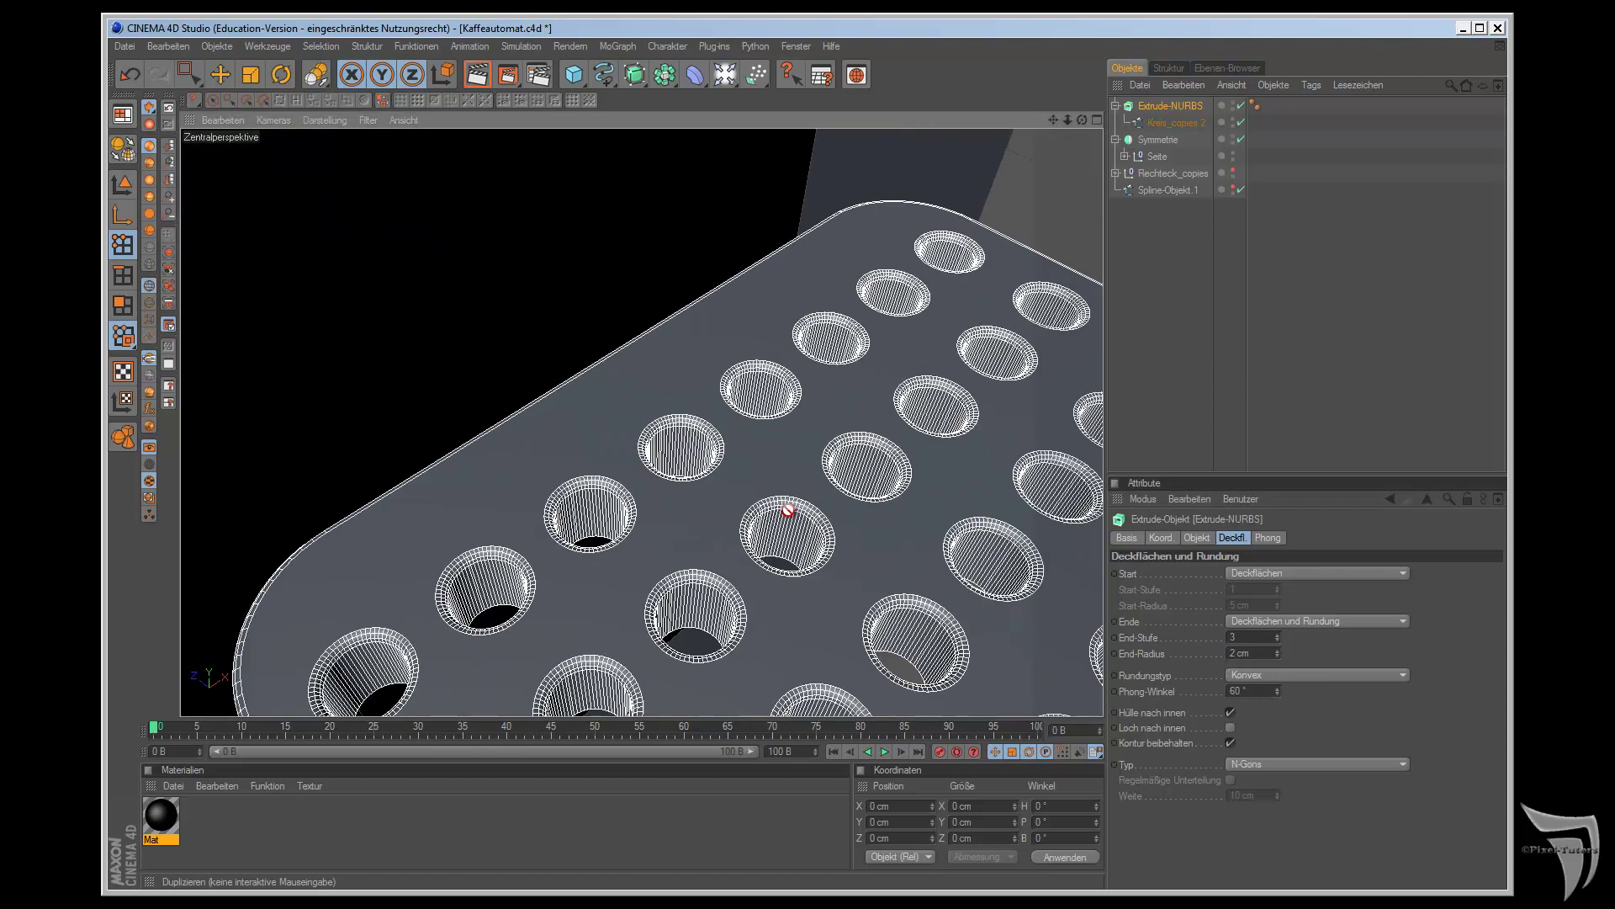
scroll(789, 516, "down", 2)
scroll(789, 517, "down", 2)
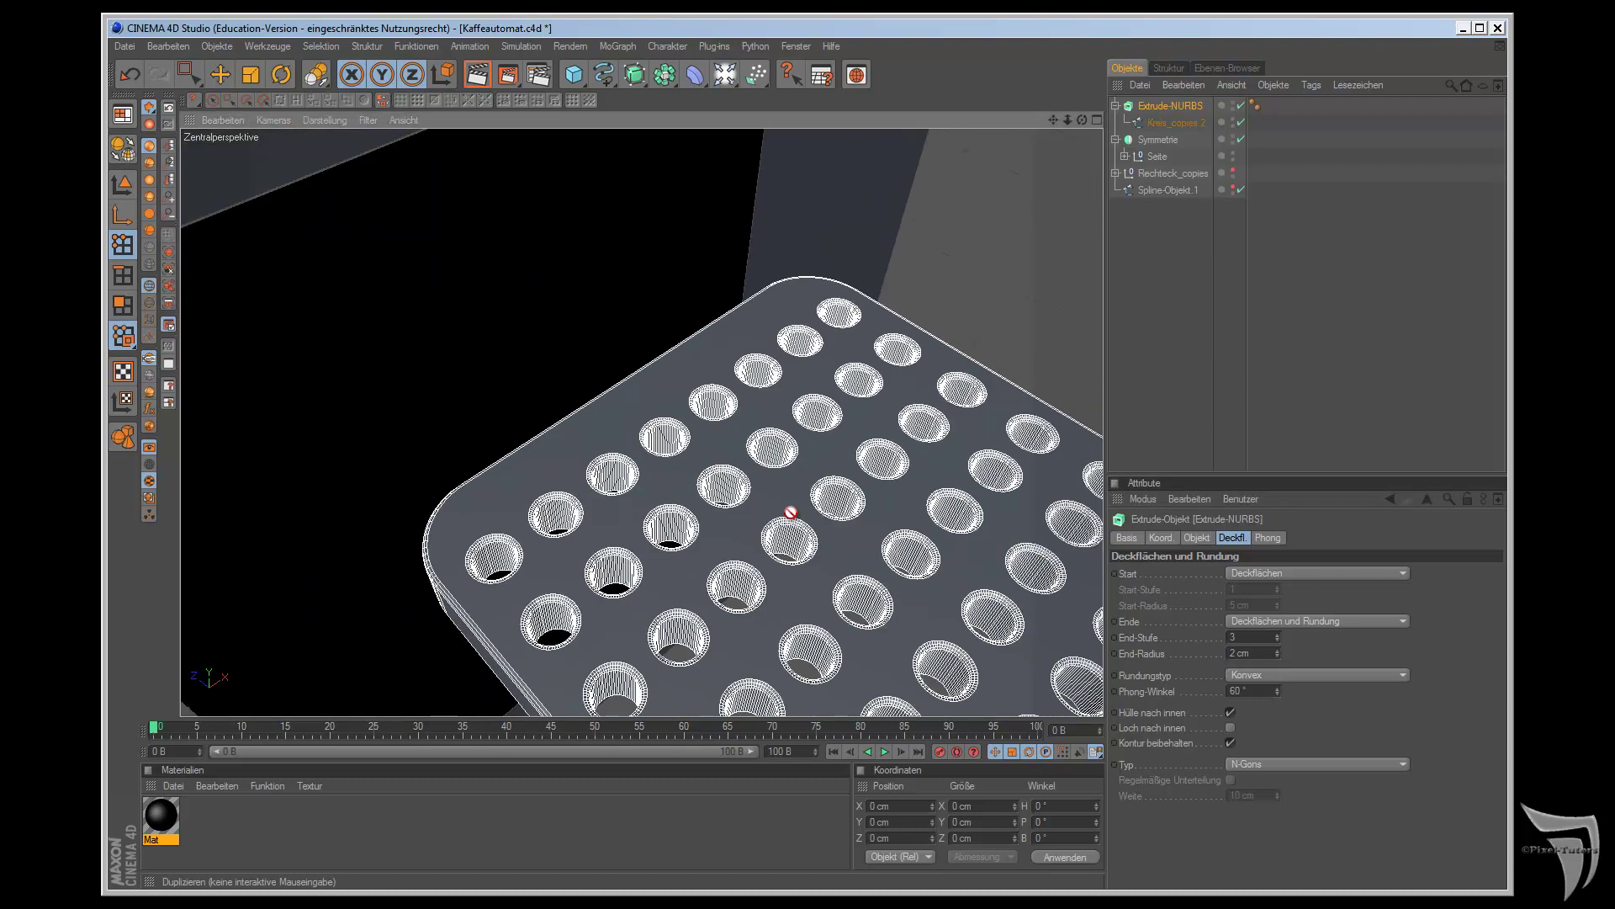
left_click_drag(1082, 120, 909, 500)
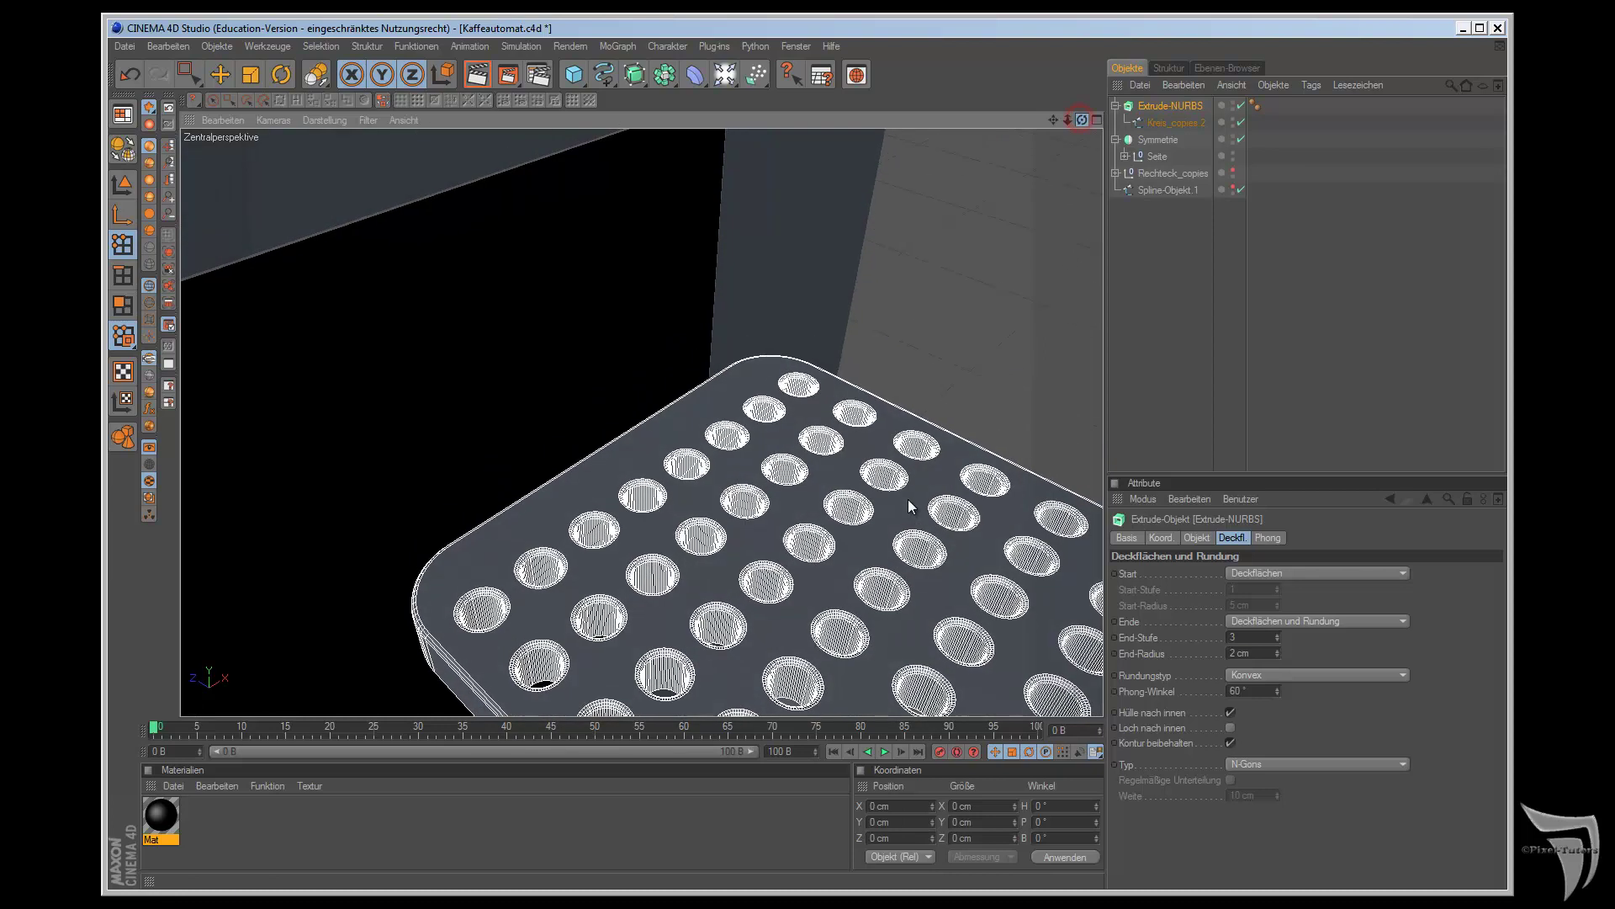
left_click_drag(1052, 122, 909, 498)
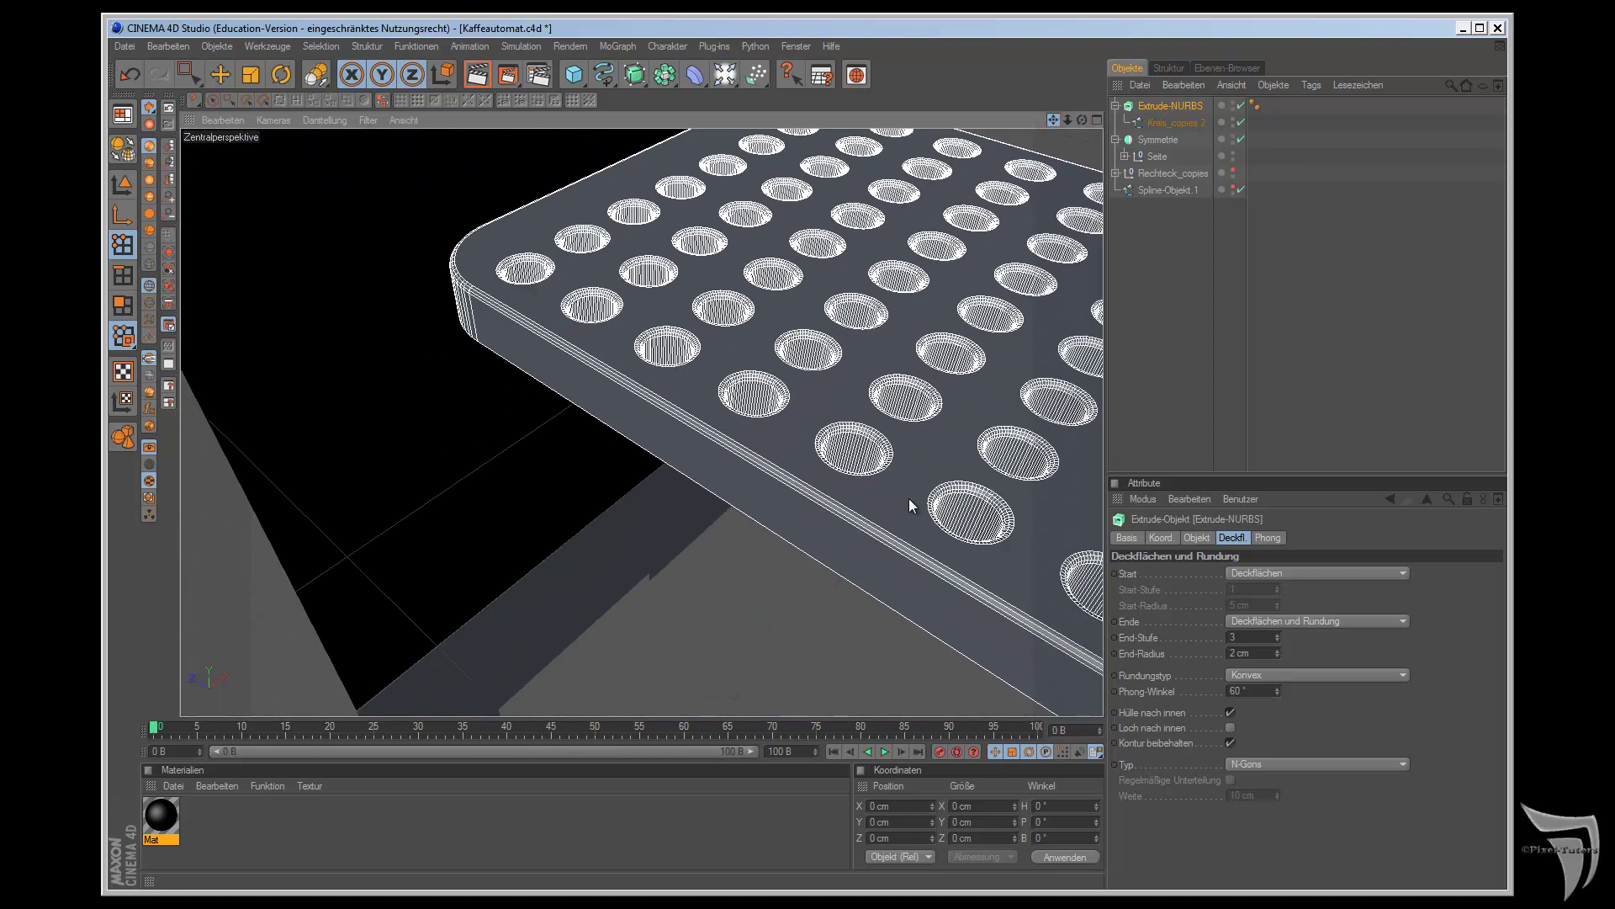
left_click_drag(1084, 119, 909, 498)
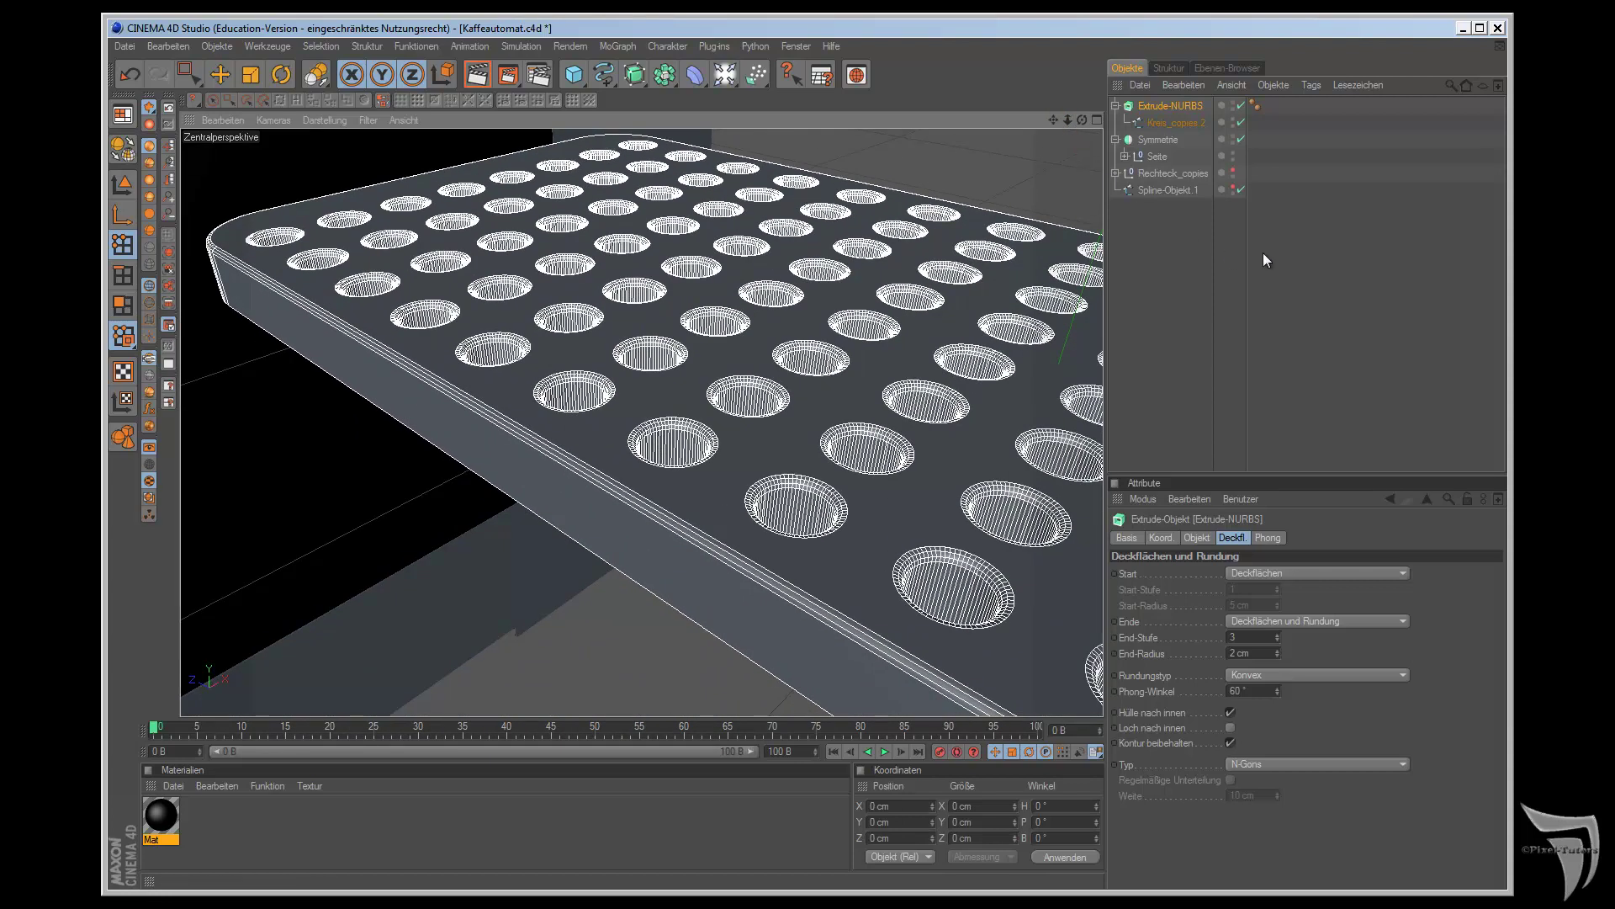
- Extrude the outline spline -5 cm along Y in a new Extrude-NURBS 1
left_click(1174, 190)
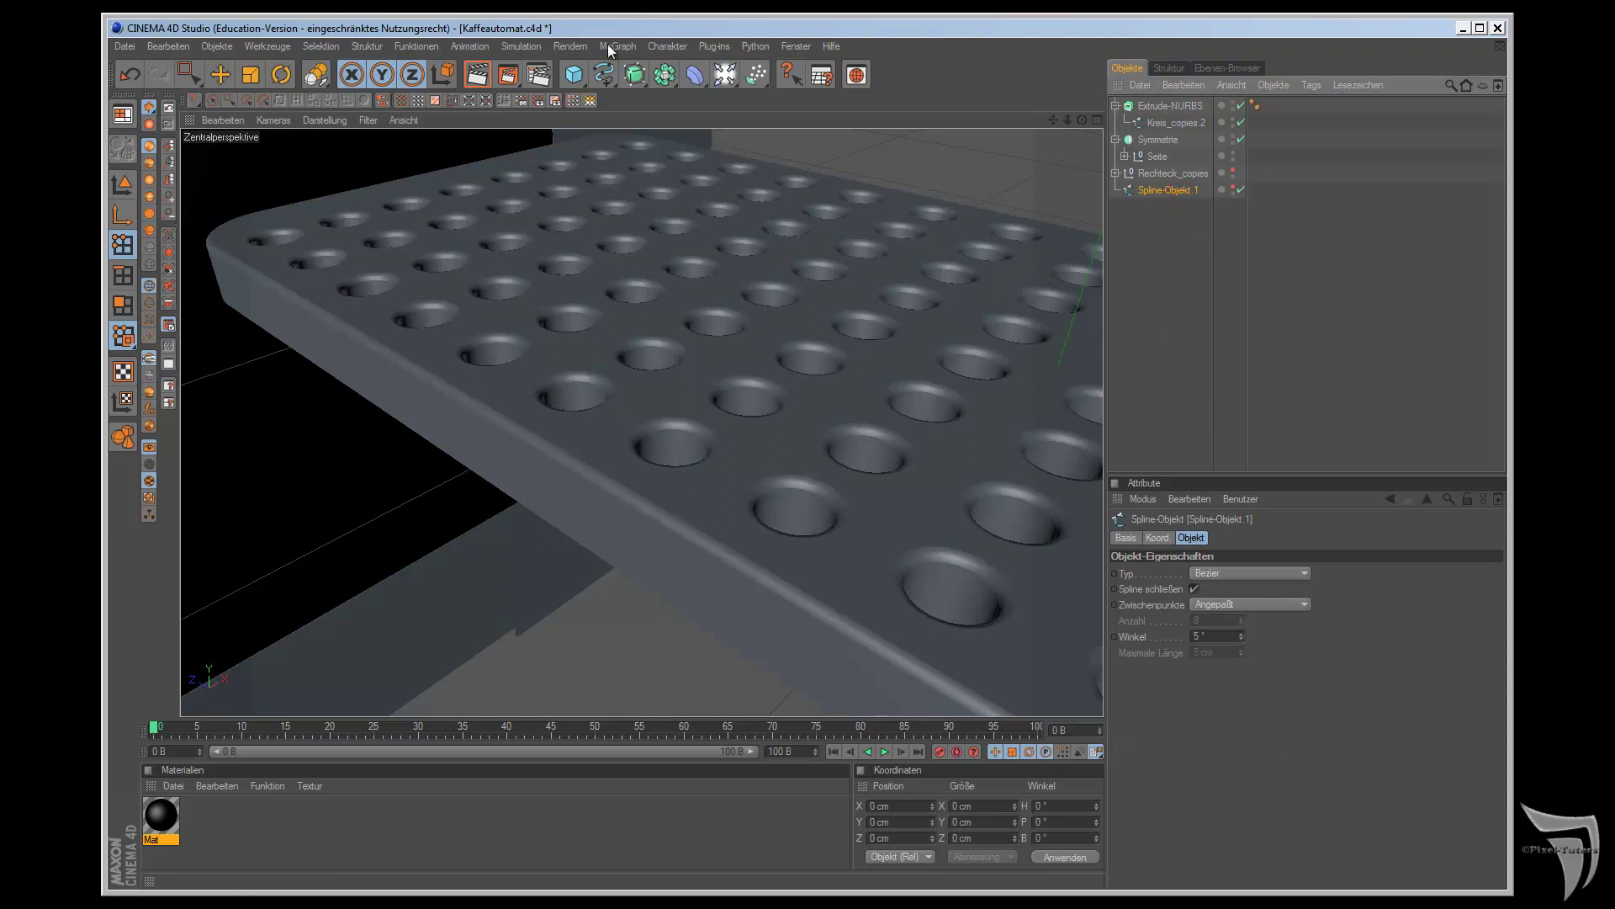
left_click(642, 75)
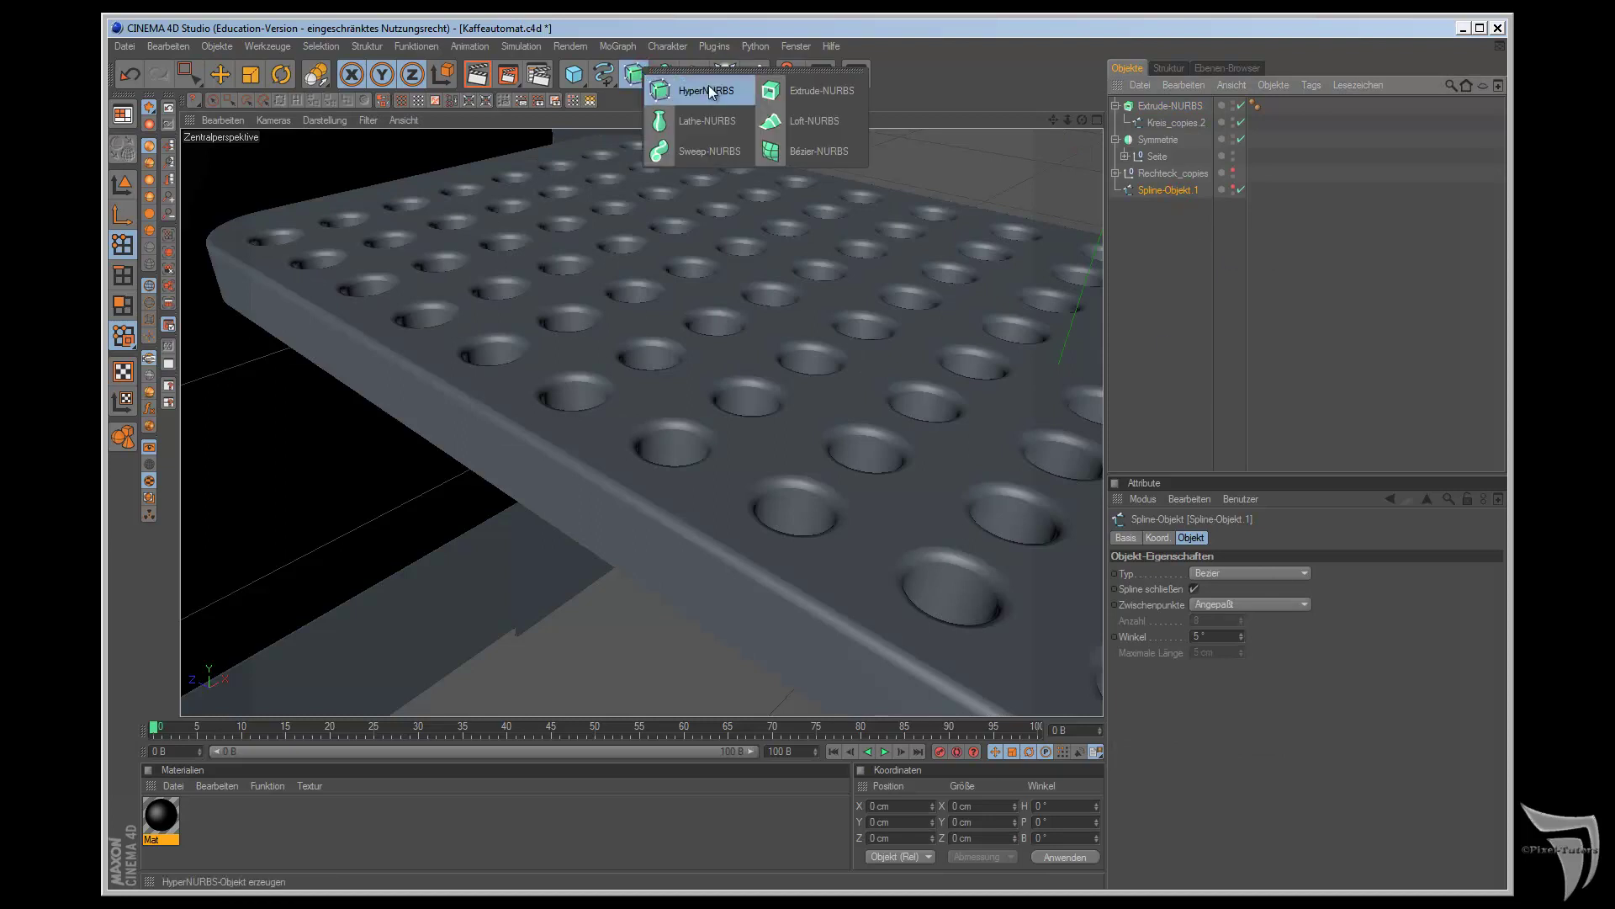
left_click(780, 90)
mouse_move(1163, 204)
left_mouse_down()
mouse_move(1161, 106)
mouse_move(896, 508)
mouse_move(924, 508)
mouse_move(910, 498)
left_mouse_up()
left_click(1178, 105)
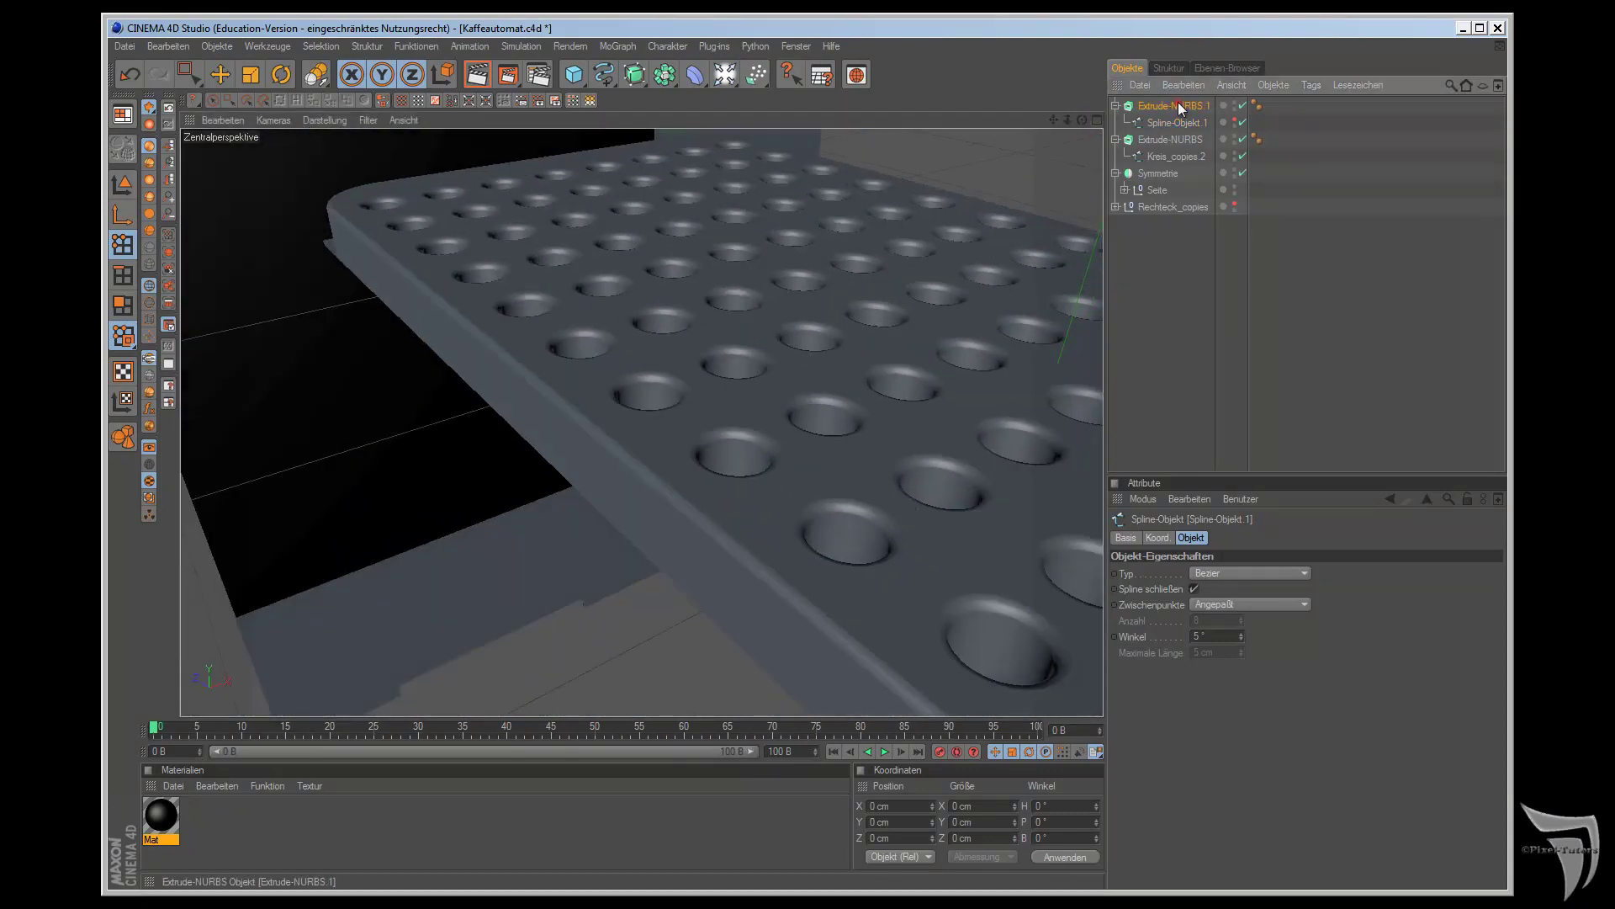
left_click(1176, 124)
left_click(1184, 105)
left_click(1198, 538)
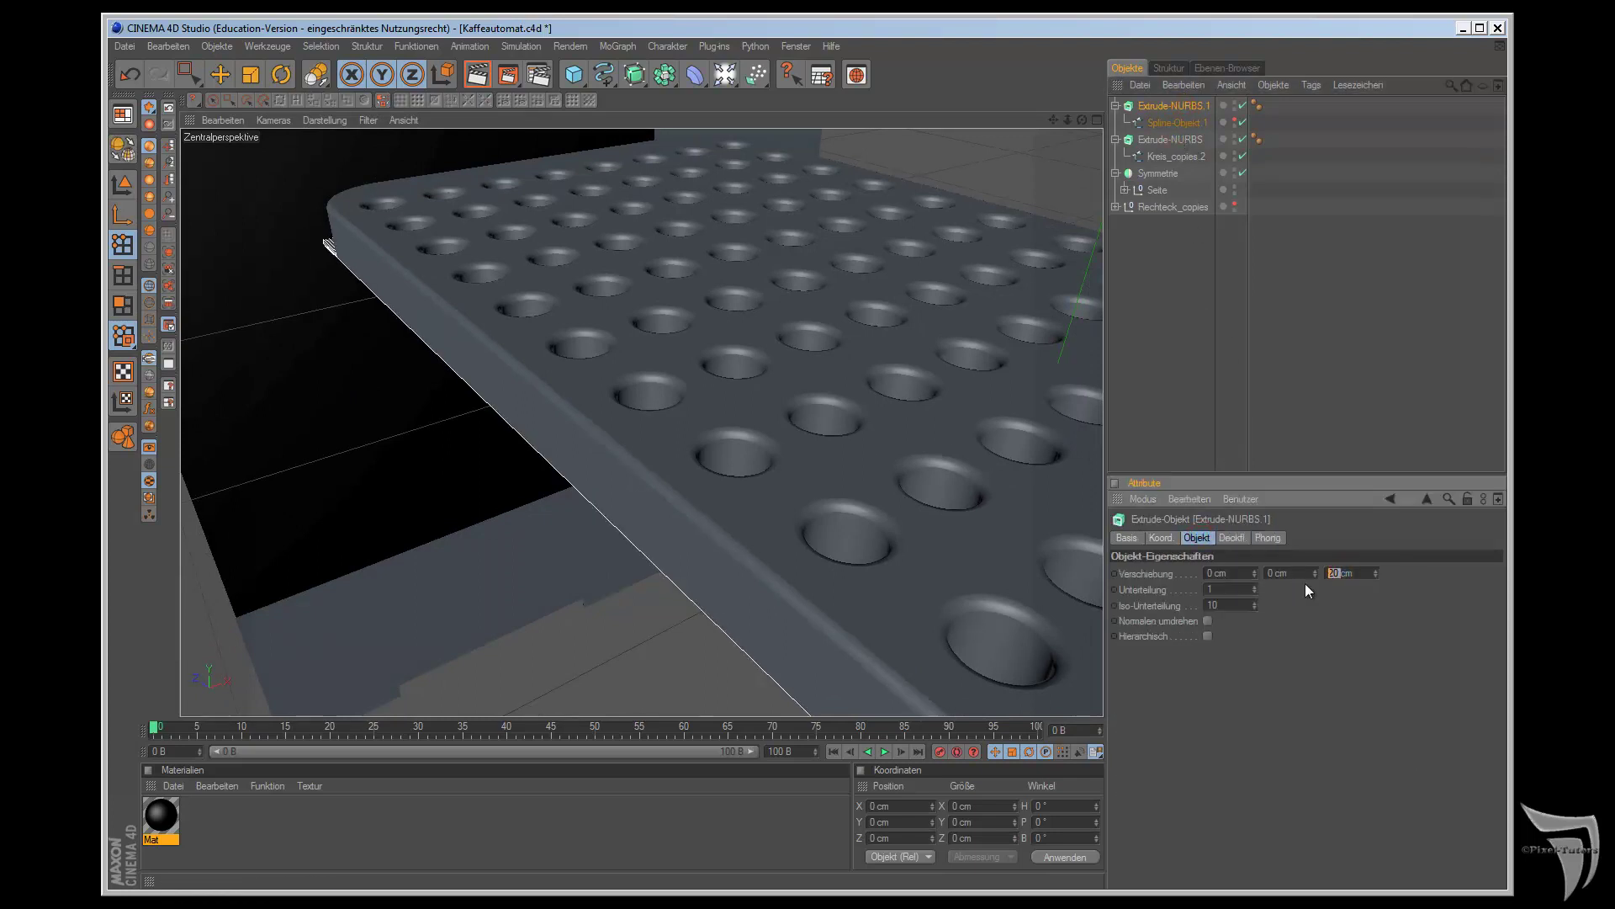
key("BackSpace")
type("-5")
key("Return")
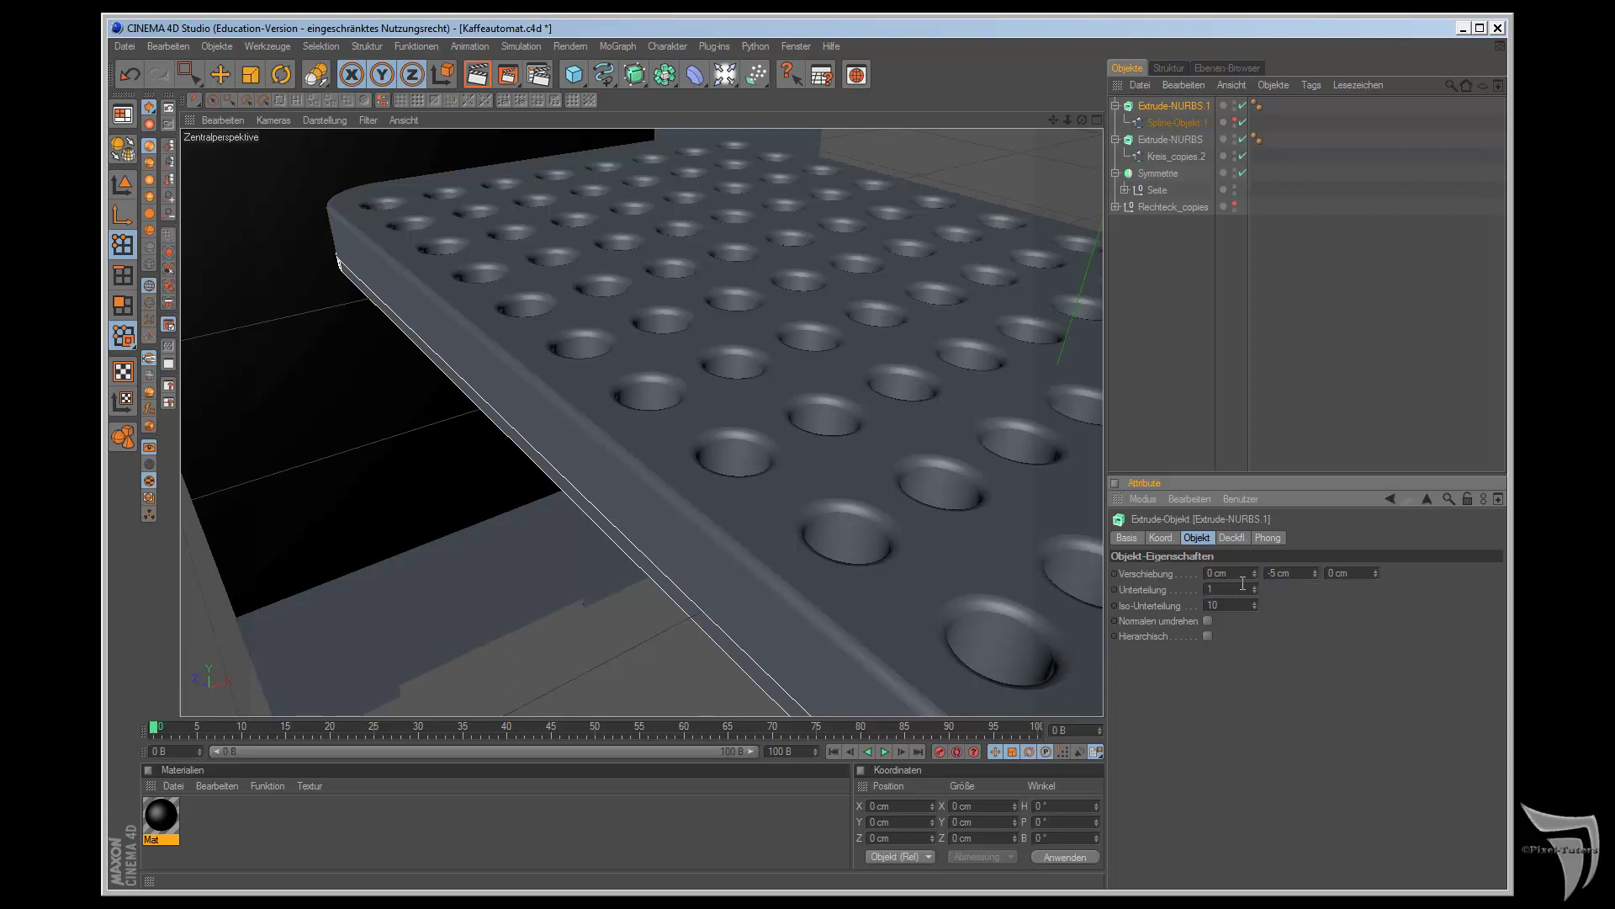
- Give the end cap Deckflächen und Rundung with 2 steps and 2 cm radius, keeping the contour
left_click(1240, 540)
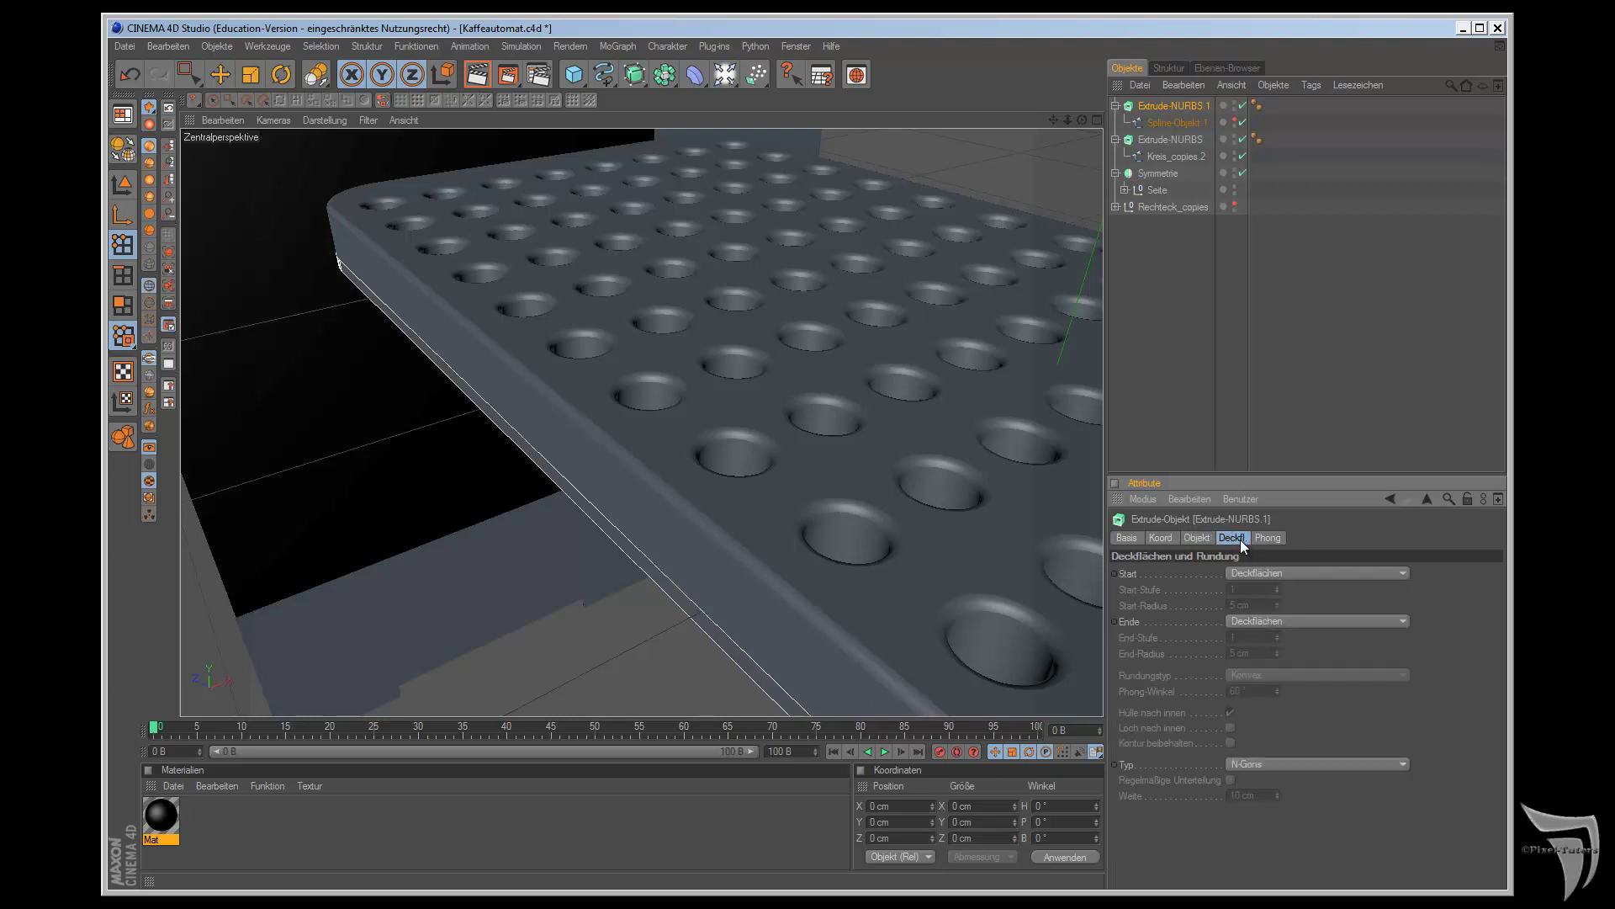
left_click(1280, 621)
left_click(1279, 684)
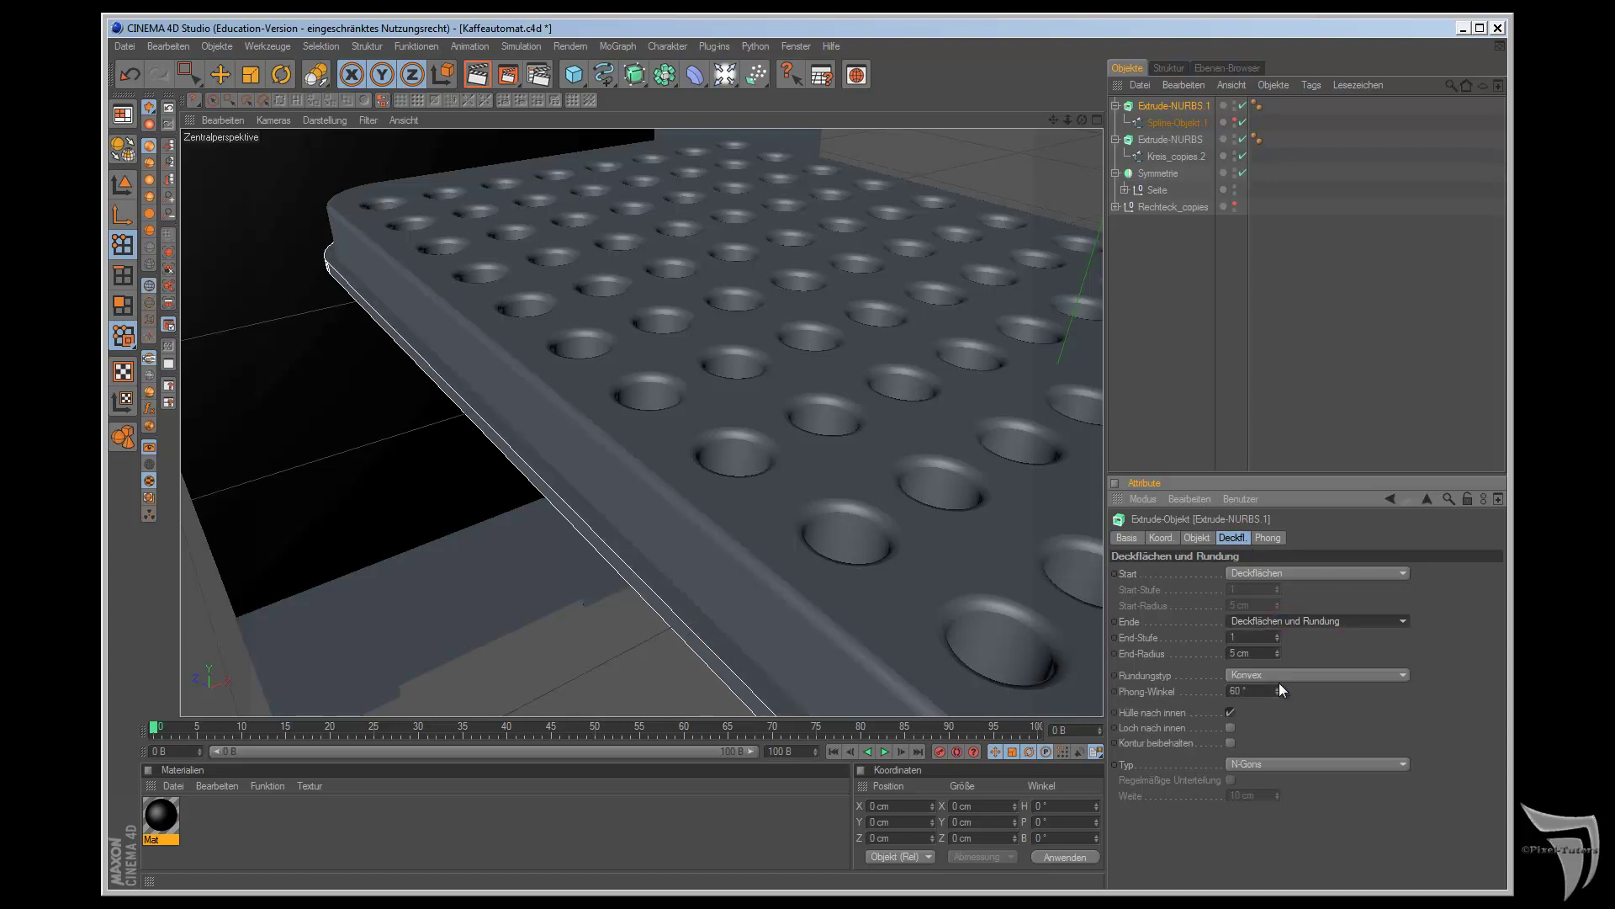
mouse_move(1078, 122)
left_mouse_down()
mouse_move(911, 497)
mouse_move(922, 488)
left_mouse_up()
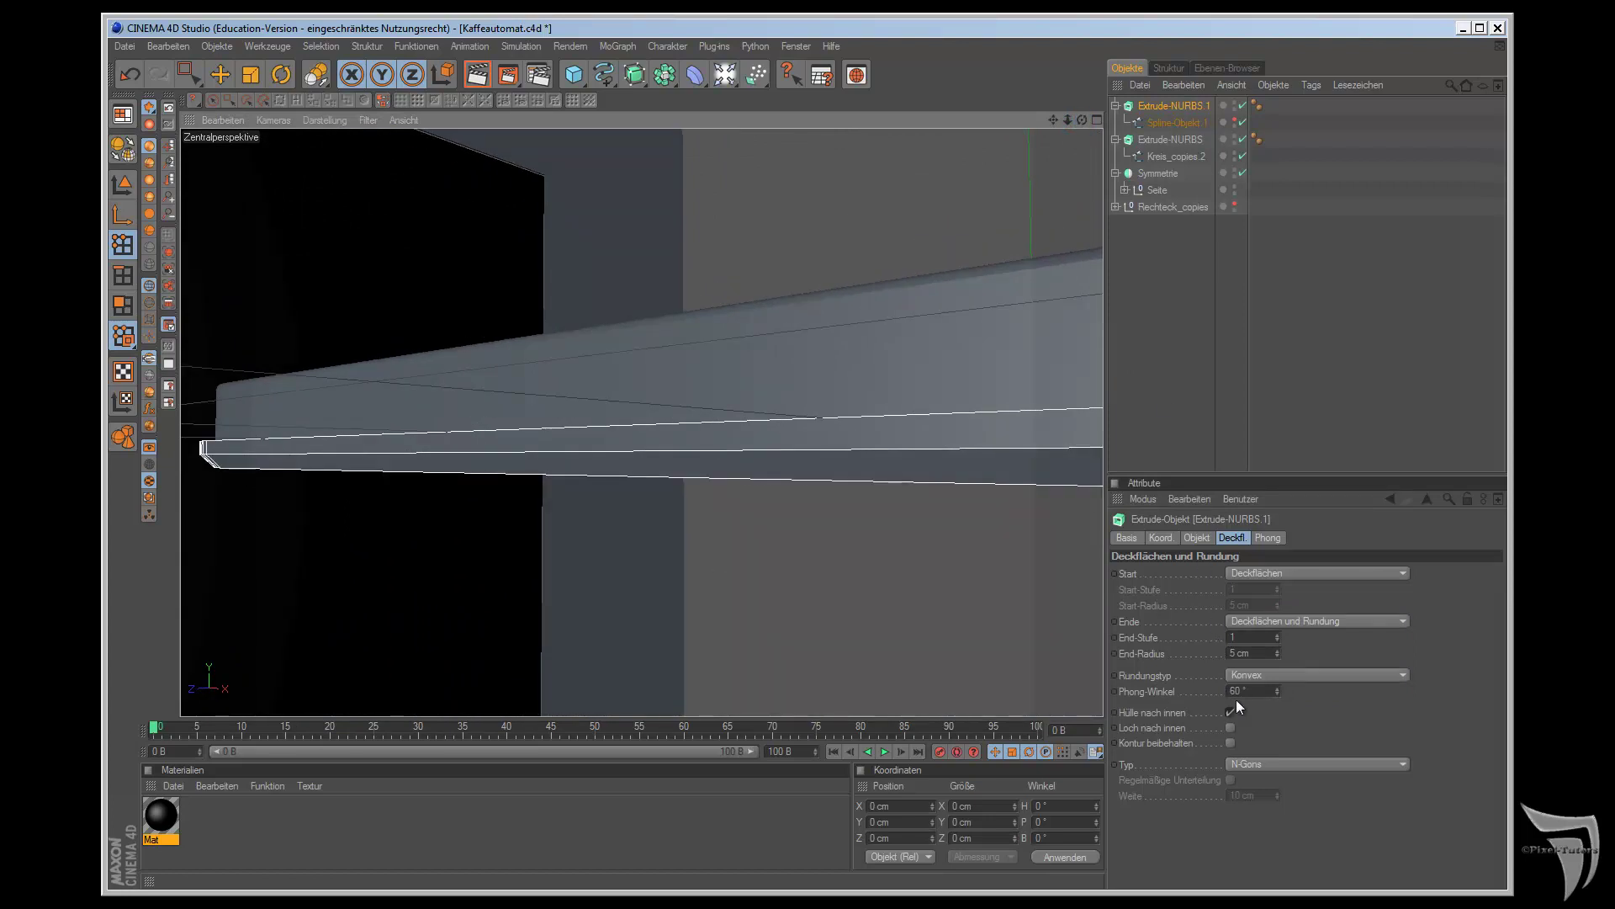
left_click(1232, 741)
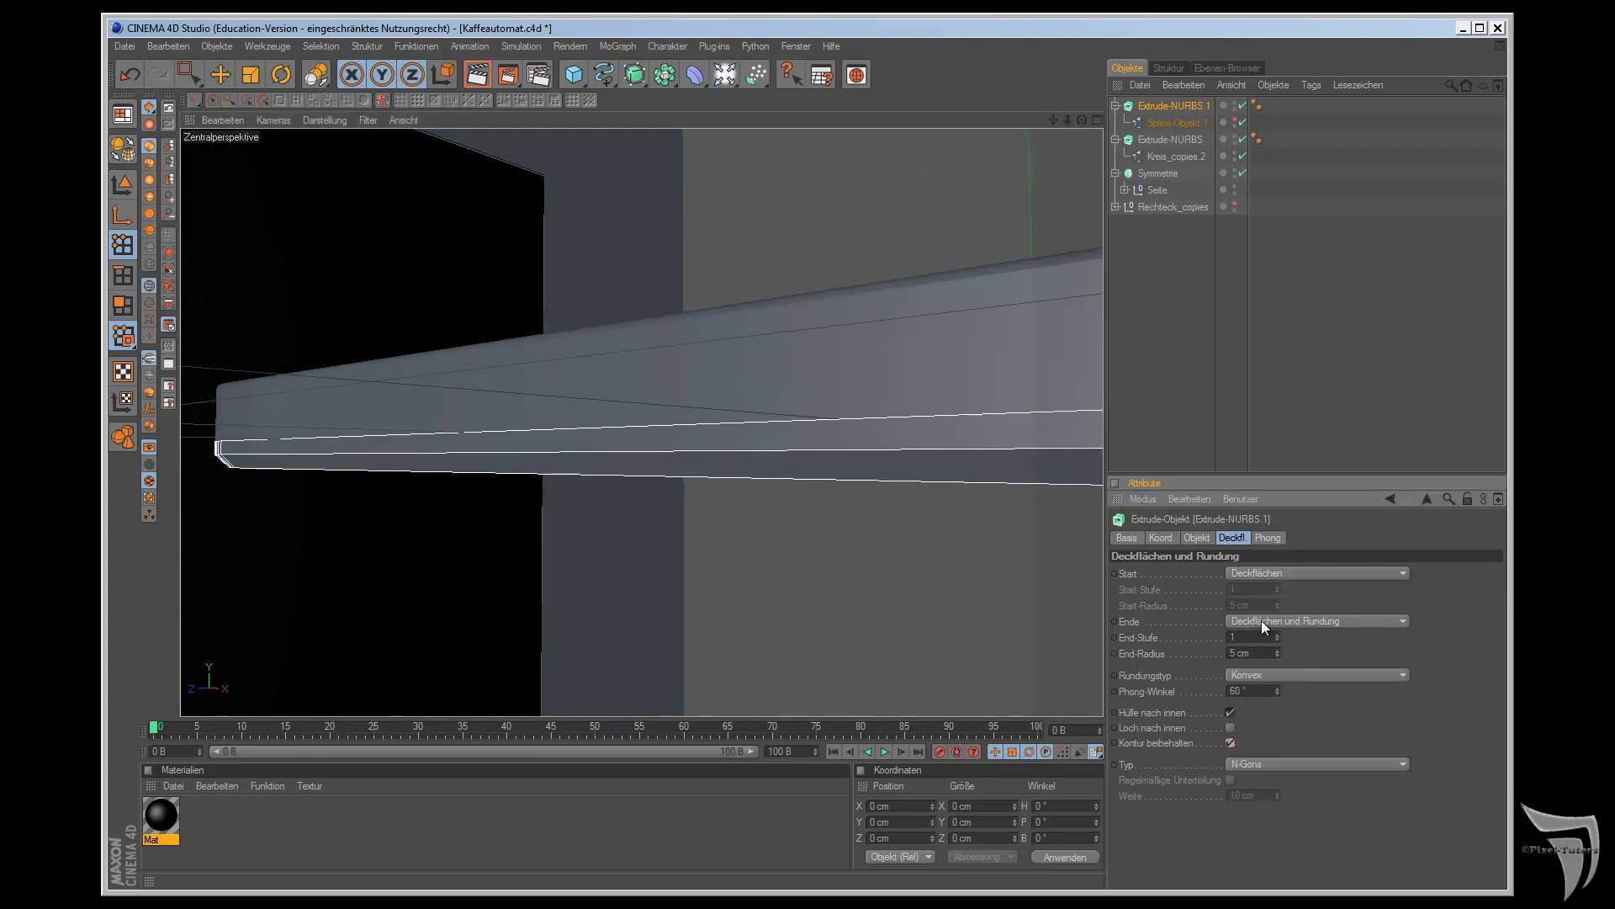
double_click(1242, 636)
type("2")
key("Return")
double_click(1239, 652)
type("2")
key("Return")
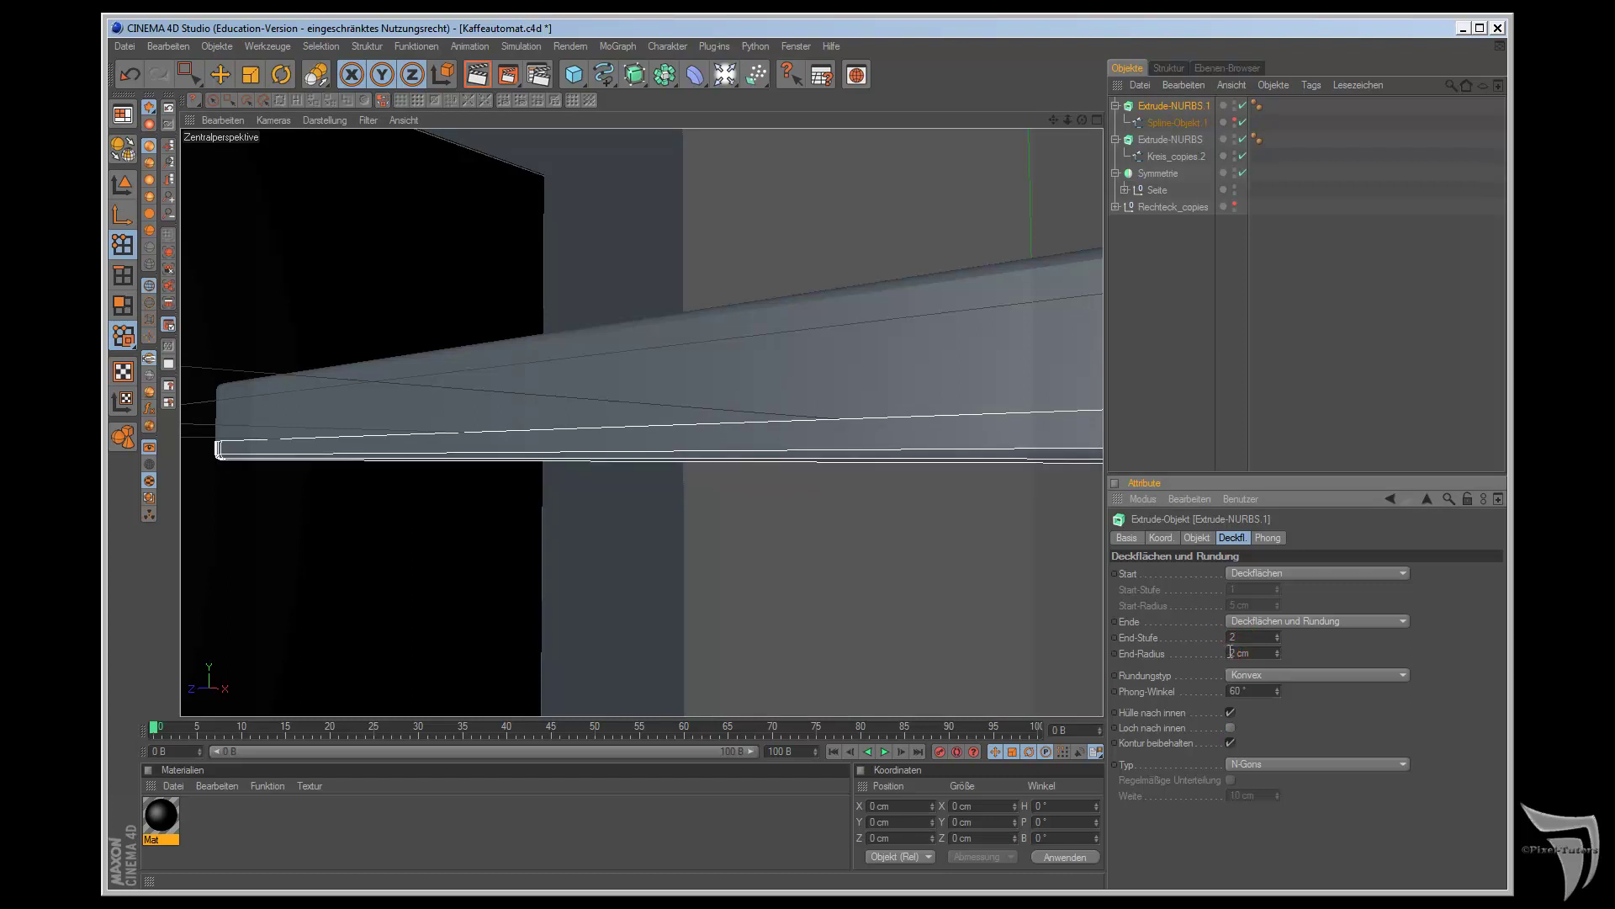
left_click_drag(1082, 119, 909, 498)
mouse_move(1082, 119)
left_mouse_down()
mouse_move(904, 504)
mouse_move(998, 218)
mouse_move(1046, 159)
mouse_move(909, 500)
left_mouse_up()
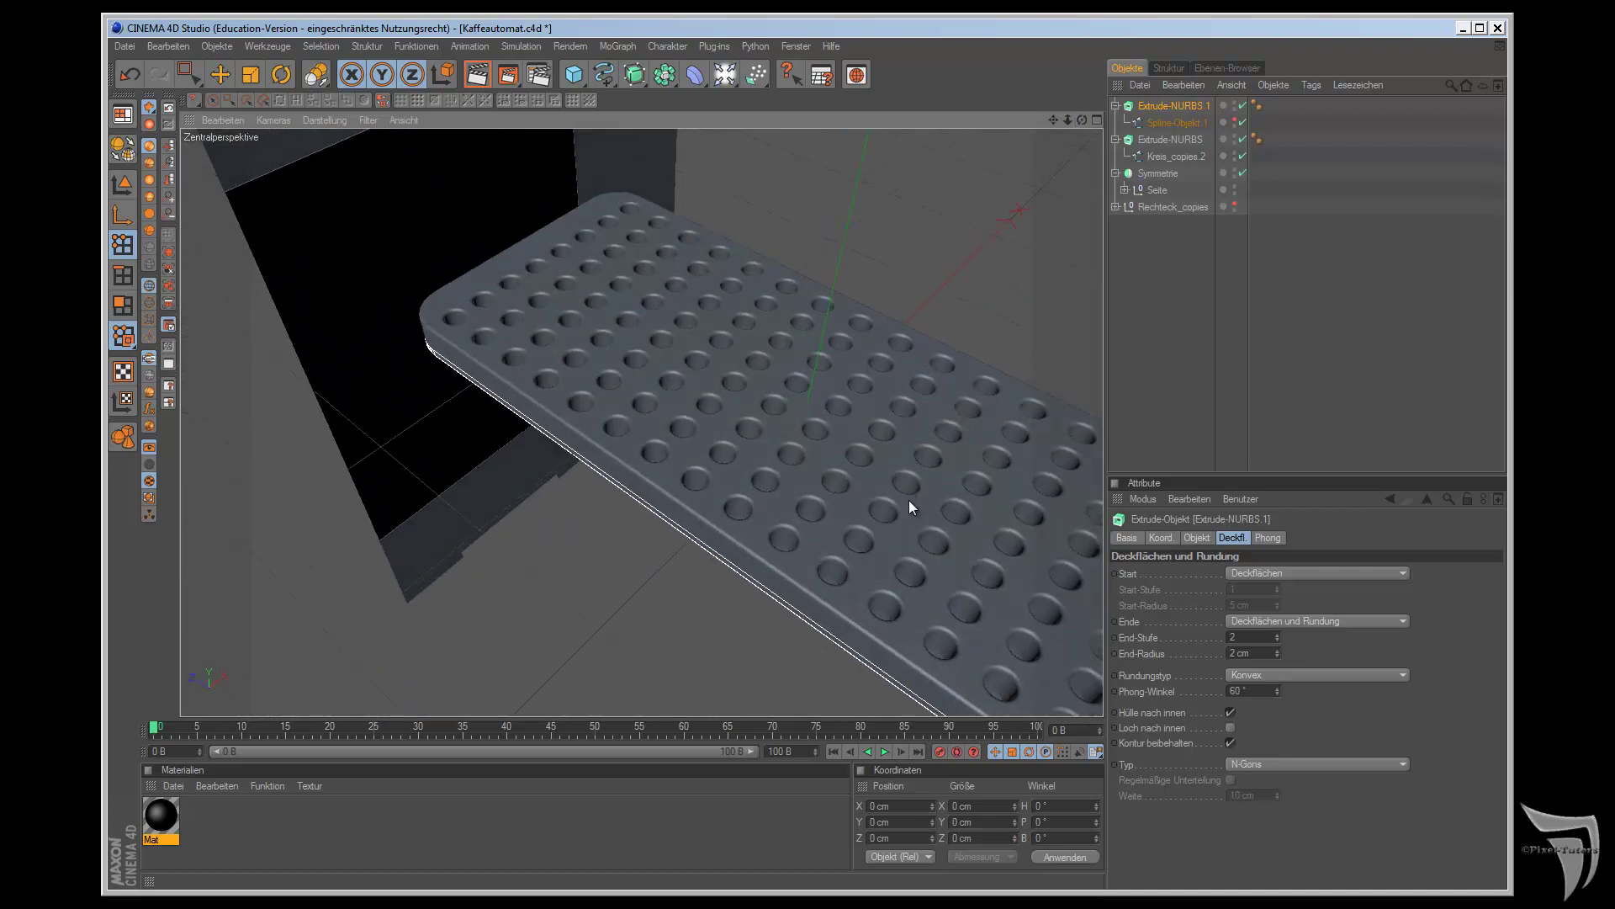
- Save the scene and group both extrusions under a new null object
key("ctrl+s")
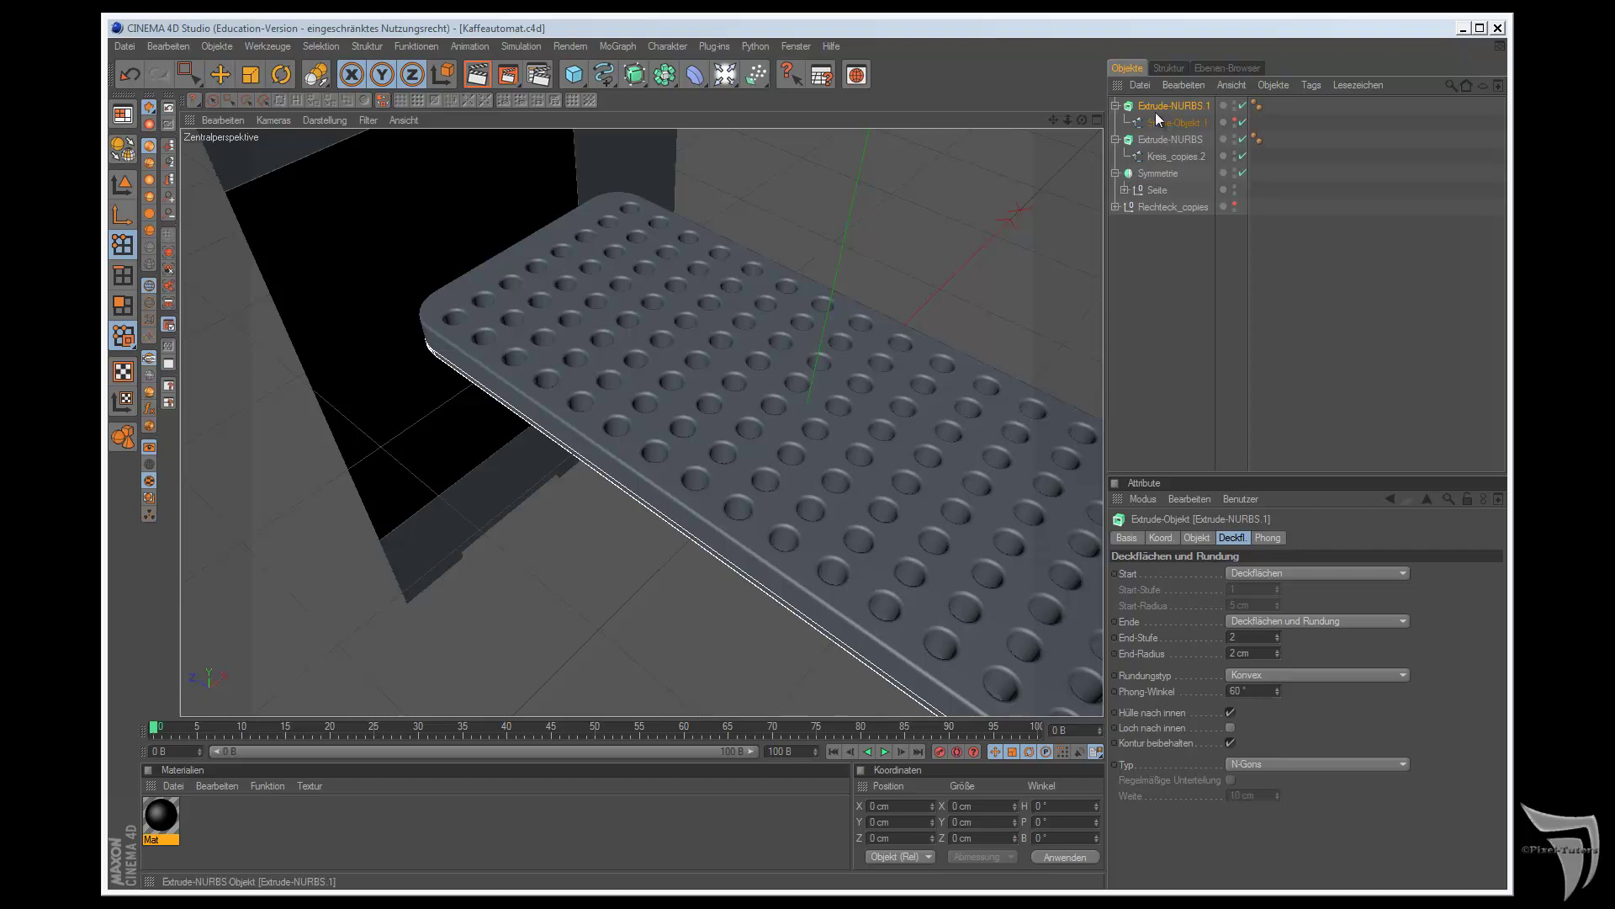
left_click(1157, 109)
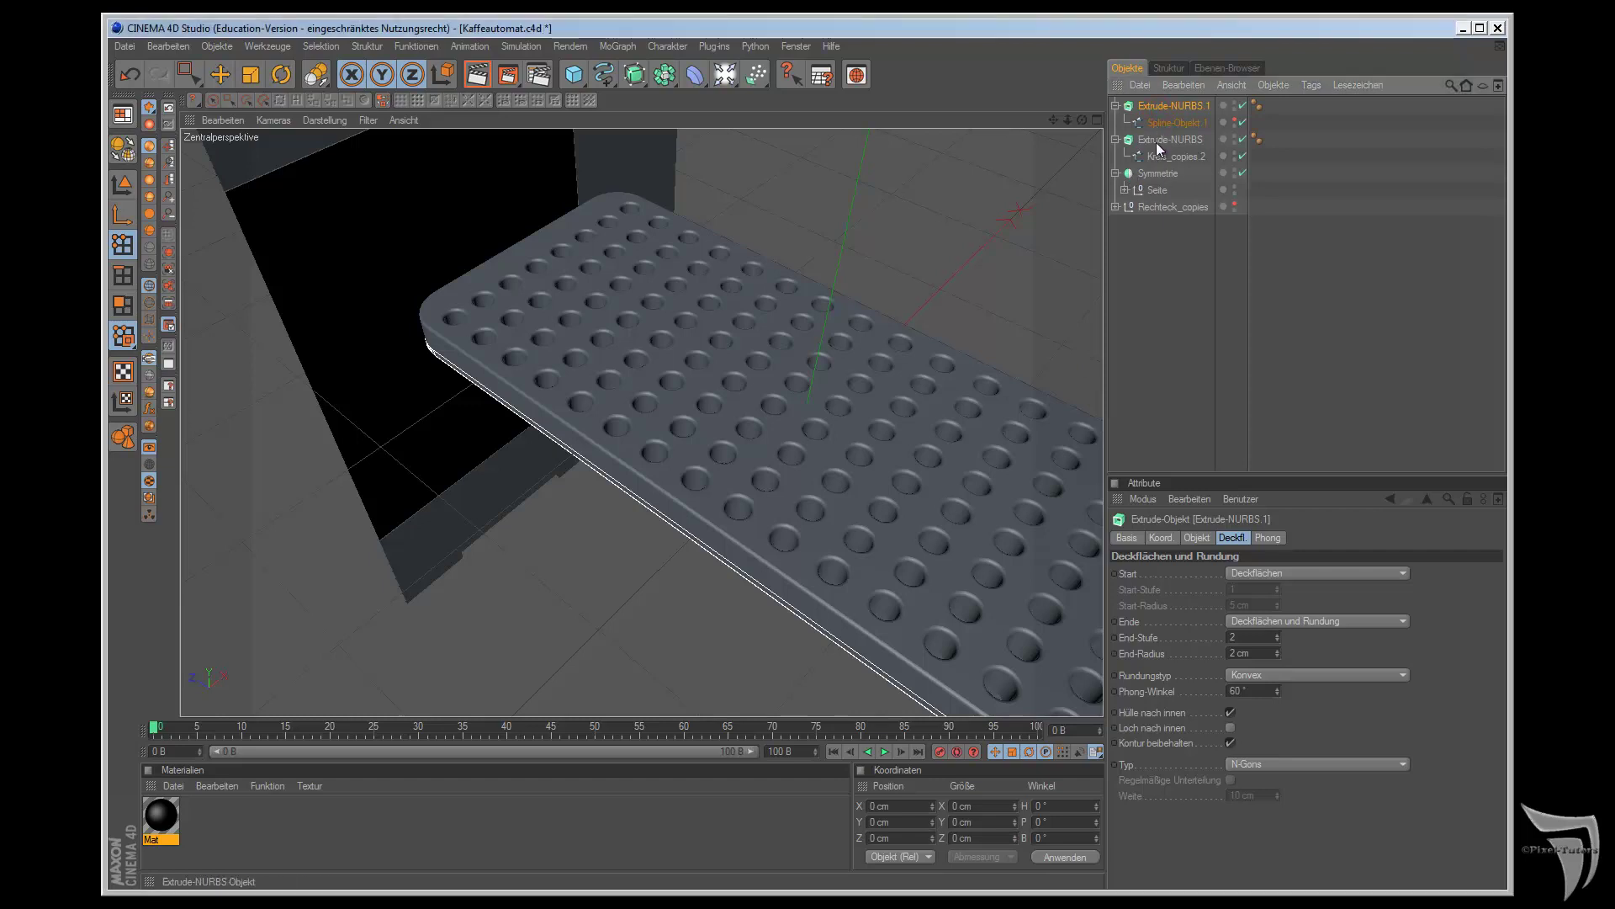
left_click(1156, 143, "ctrl")
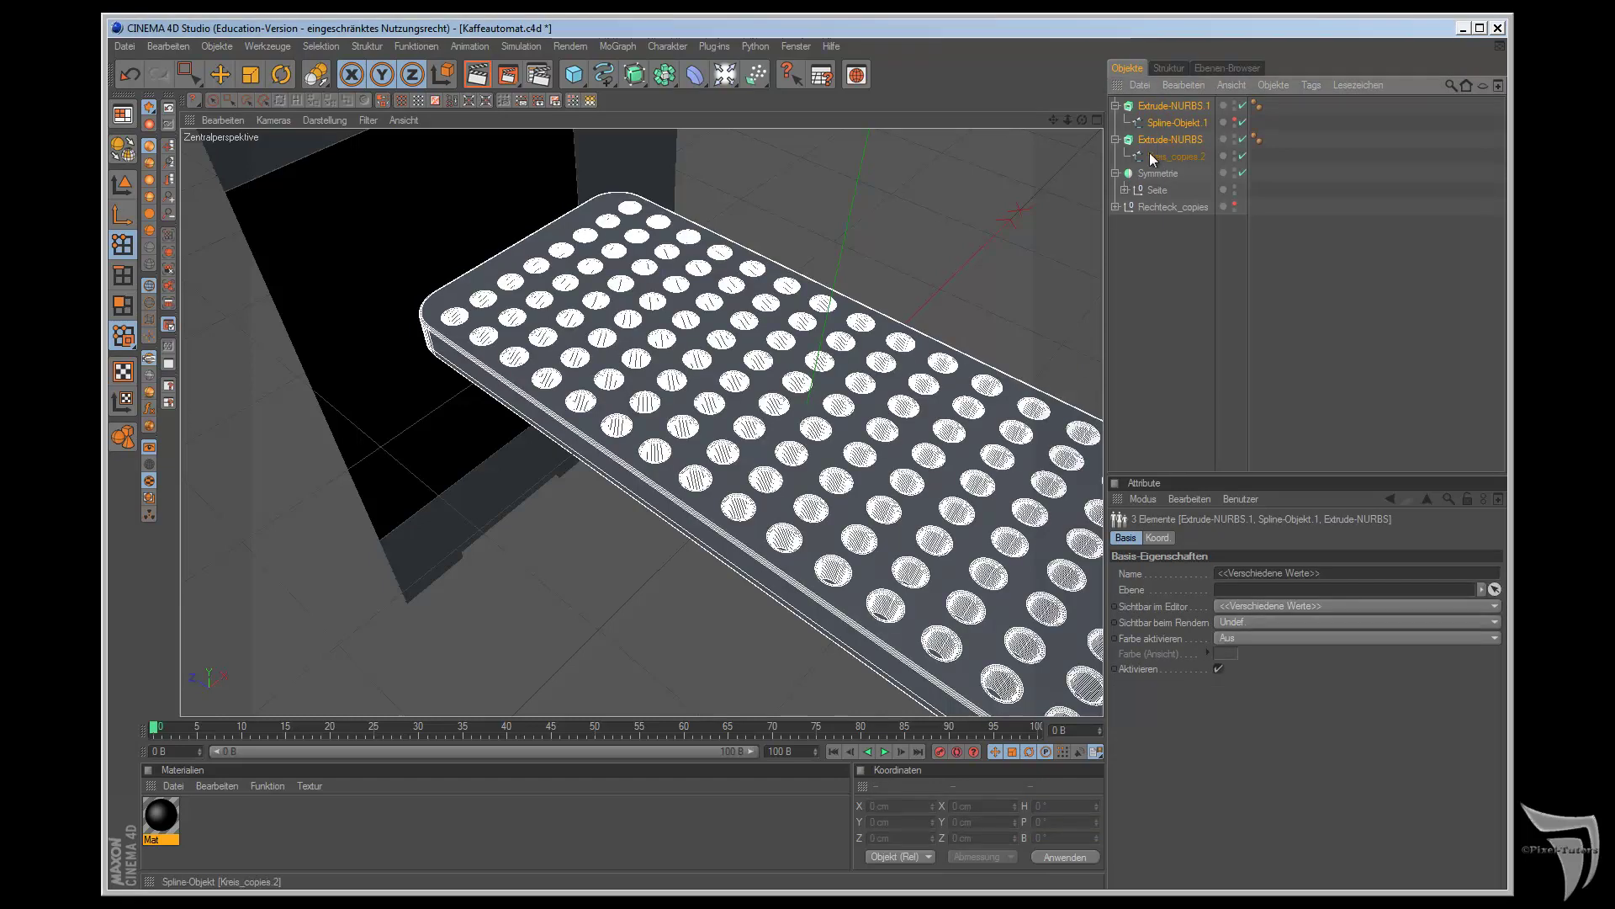
key("alt+g")
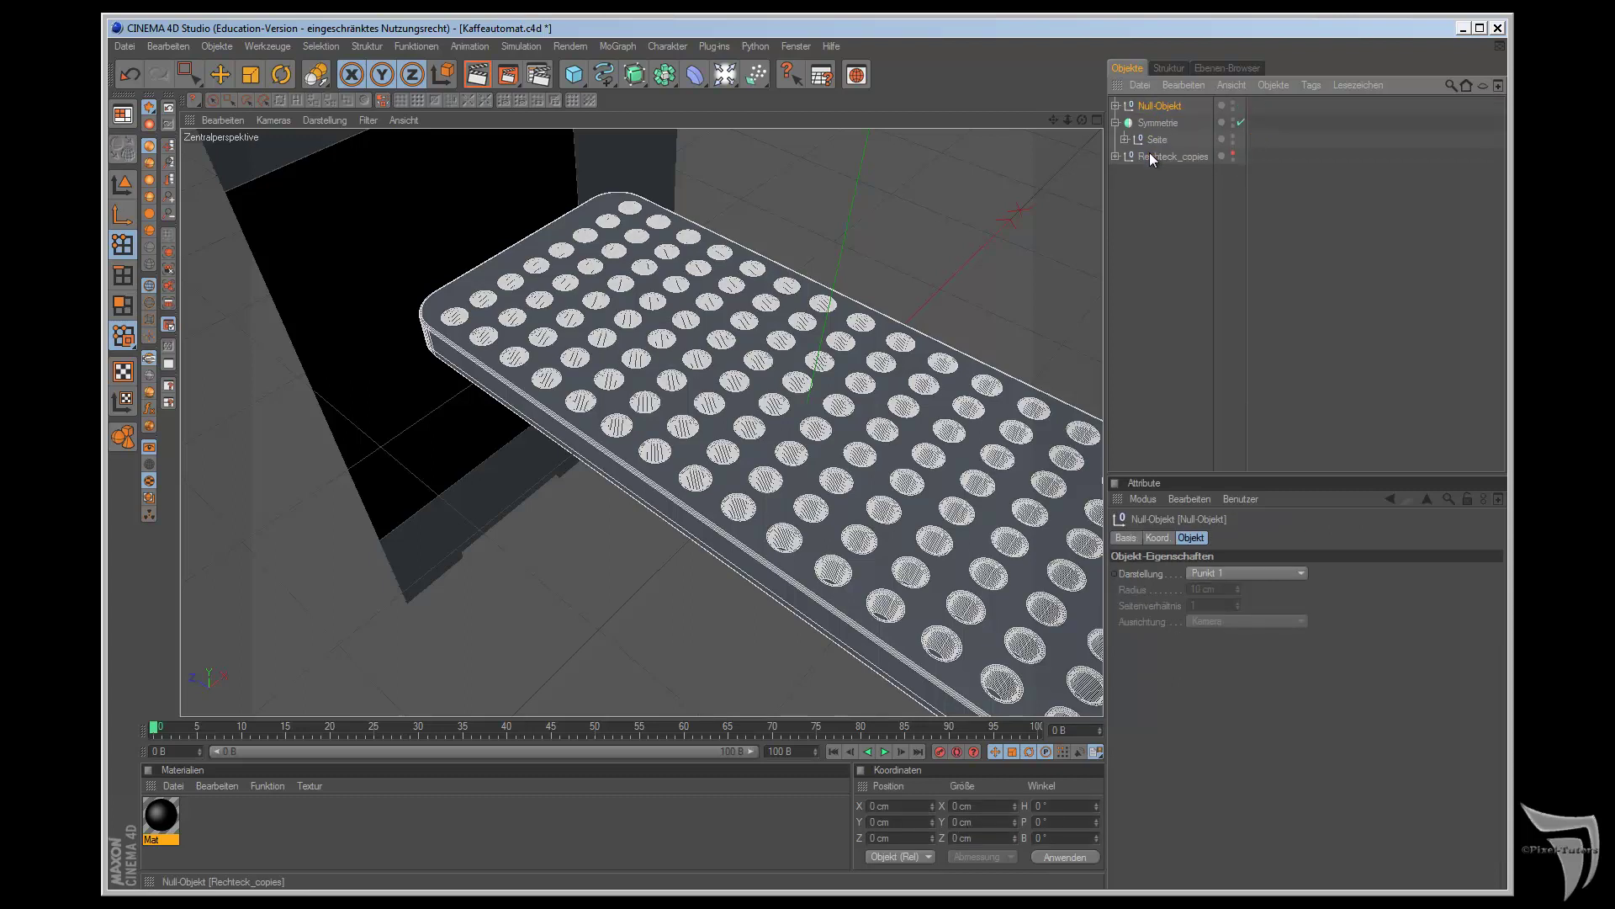
- Rename the null to 'Lochblech' and reselect it after checking Seite and Symmetrie
double_click(1149, 105)
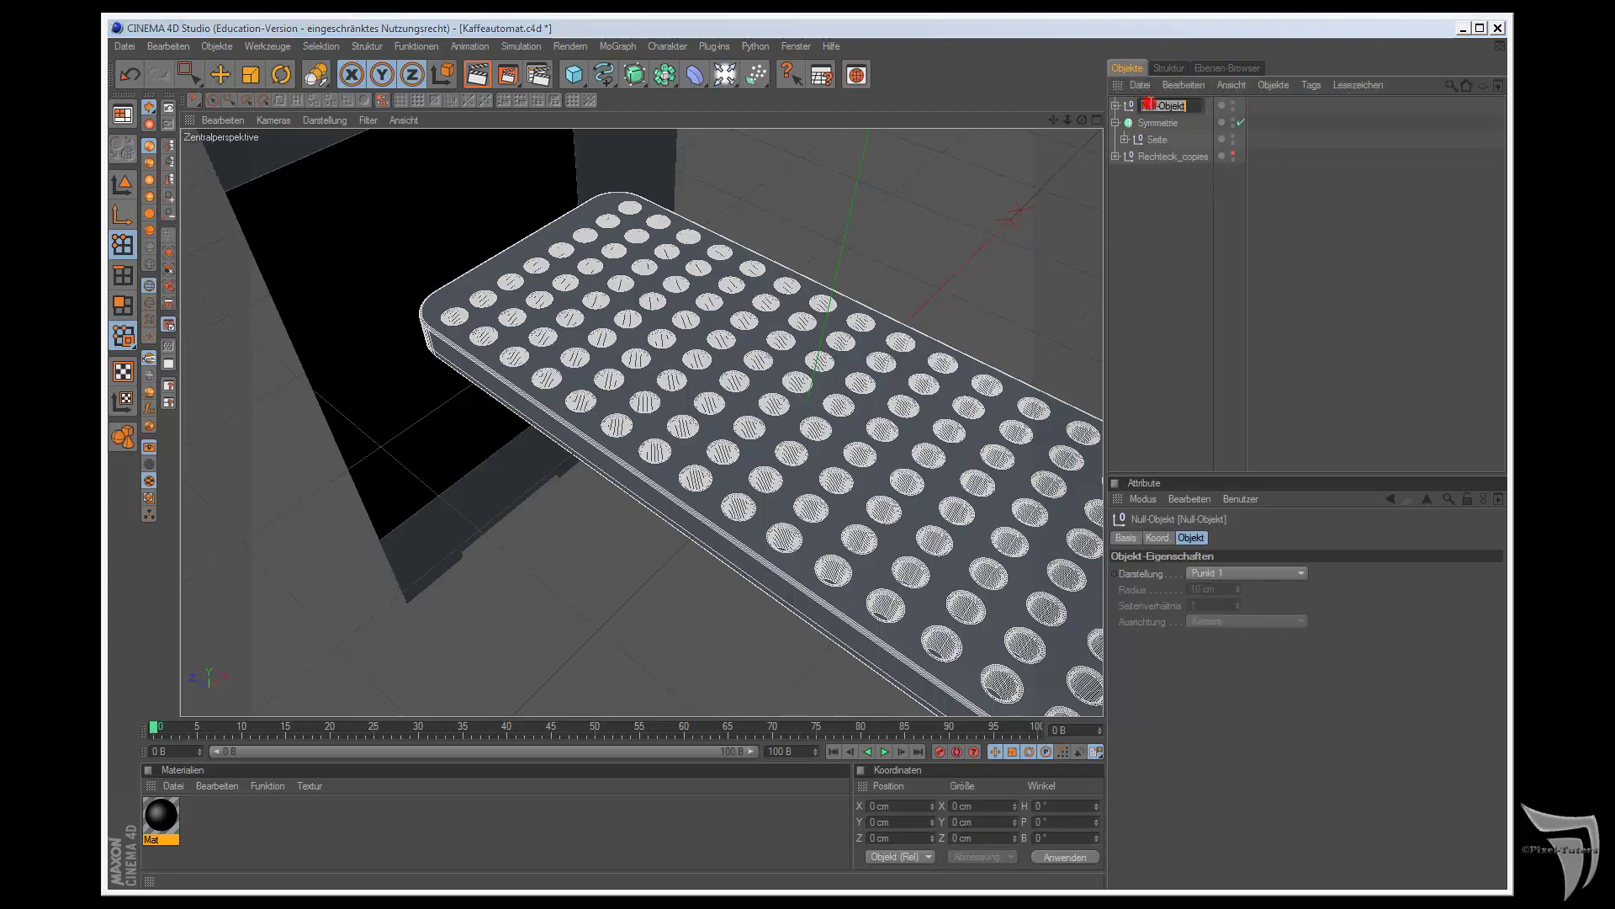
type("Lochblech")
key("Return")
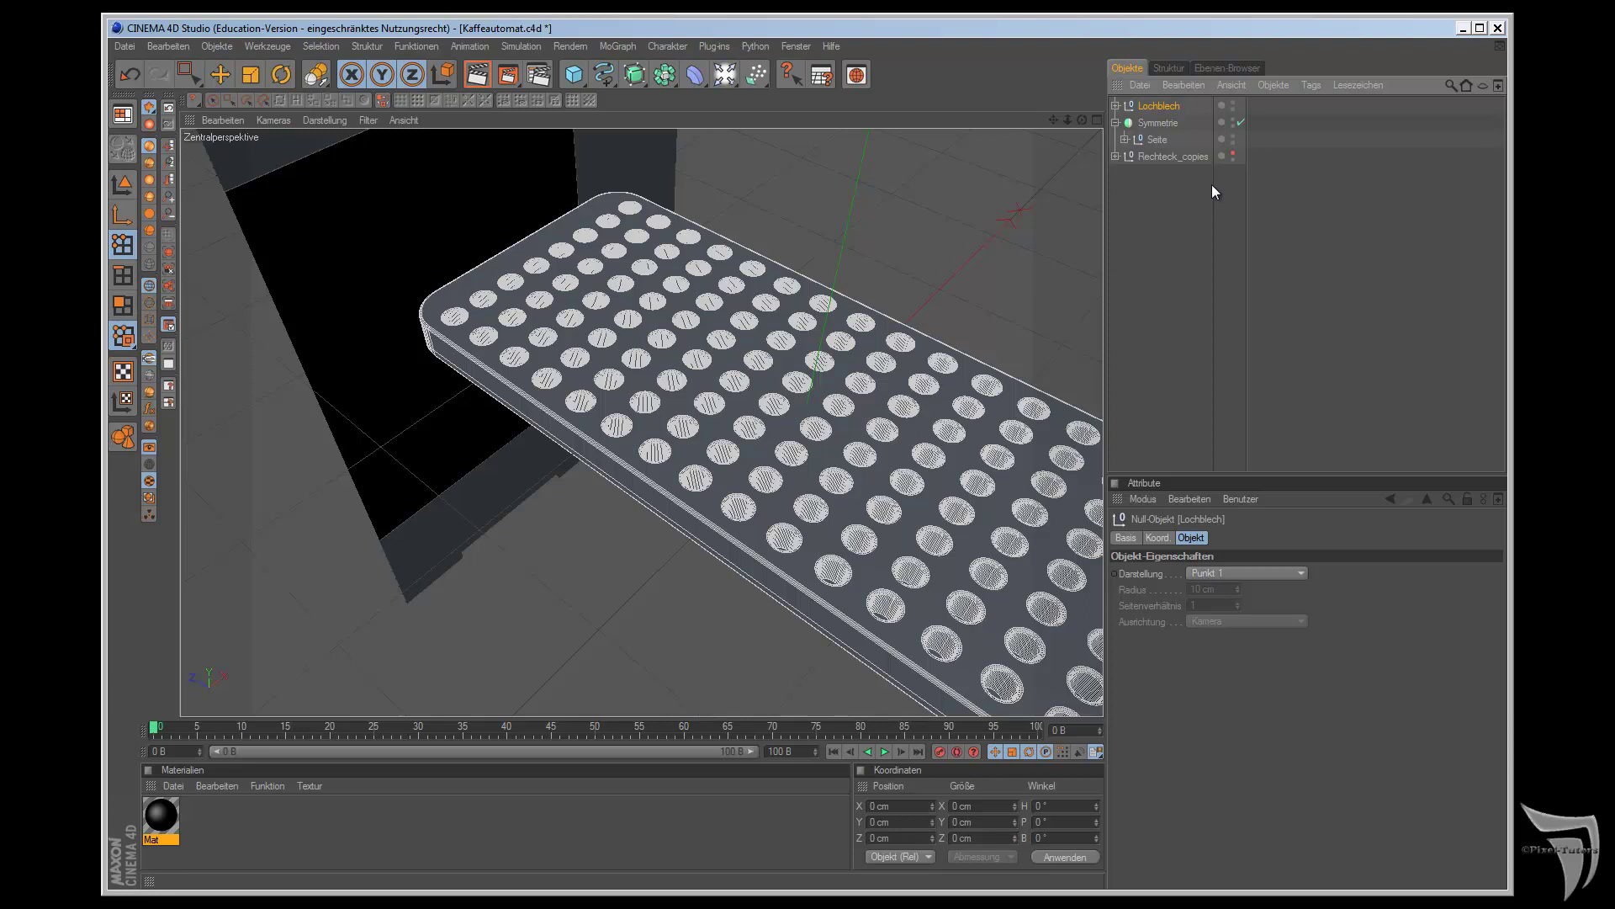
left_click(1154, 141)
left_click(1156, 125)
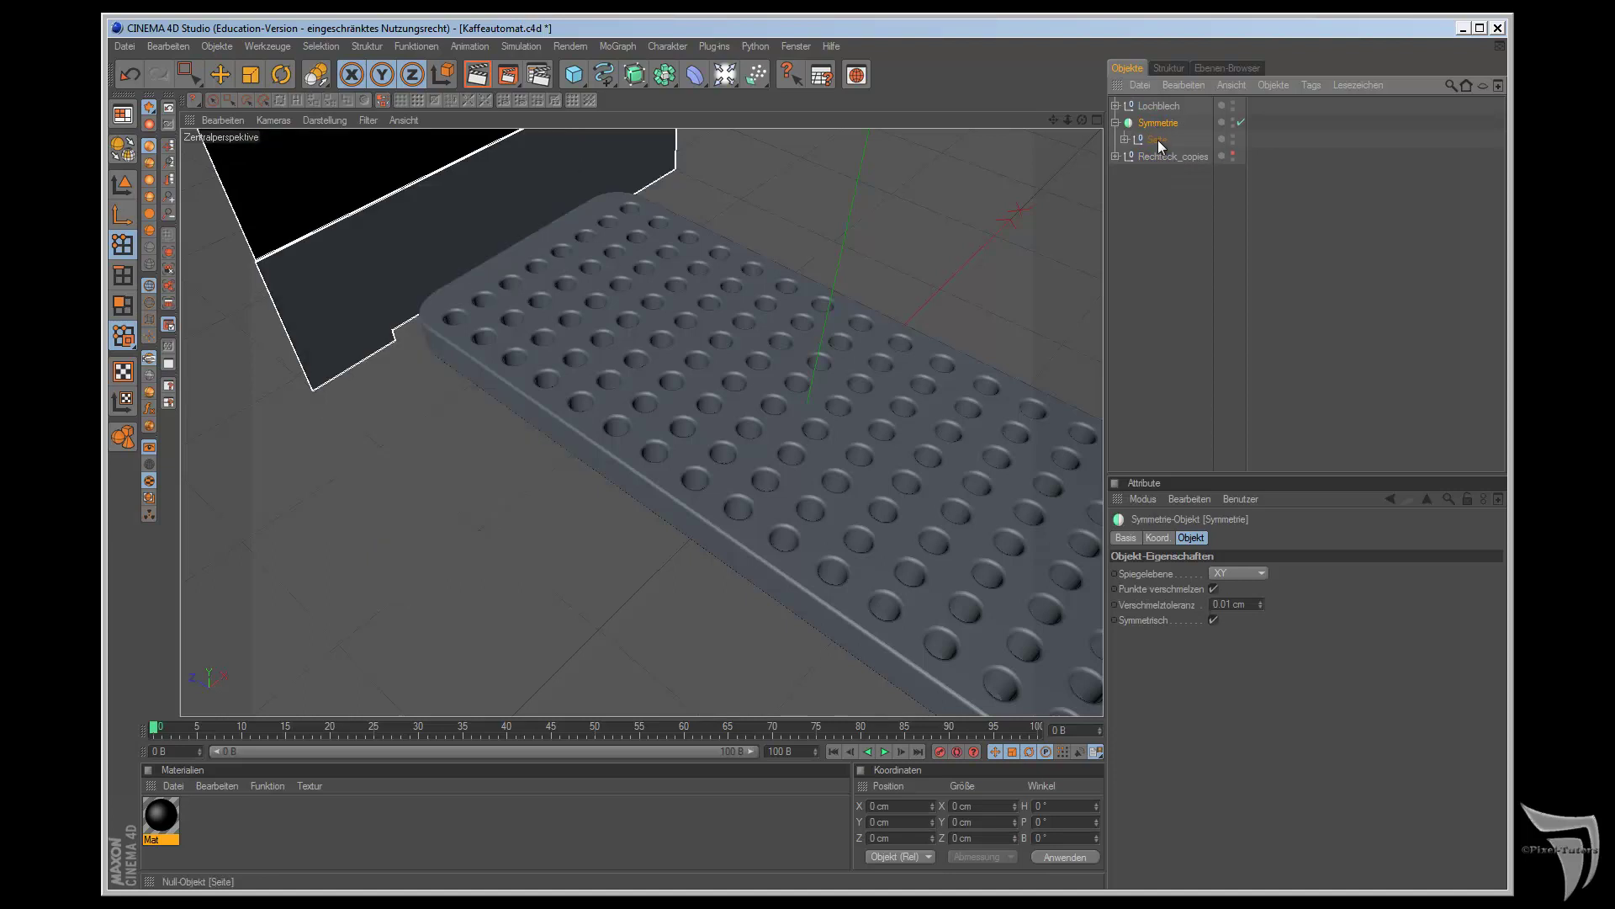
left_click(1156, 113)
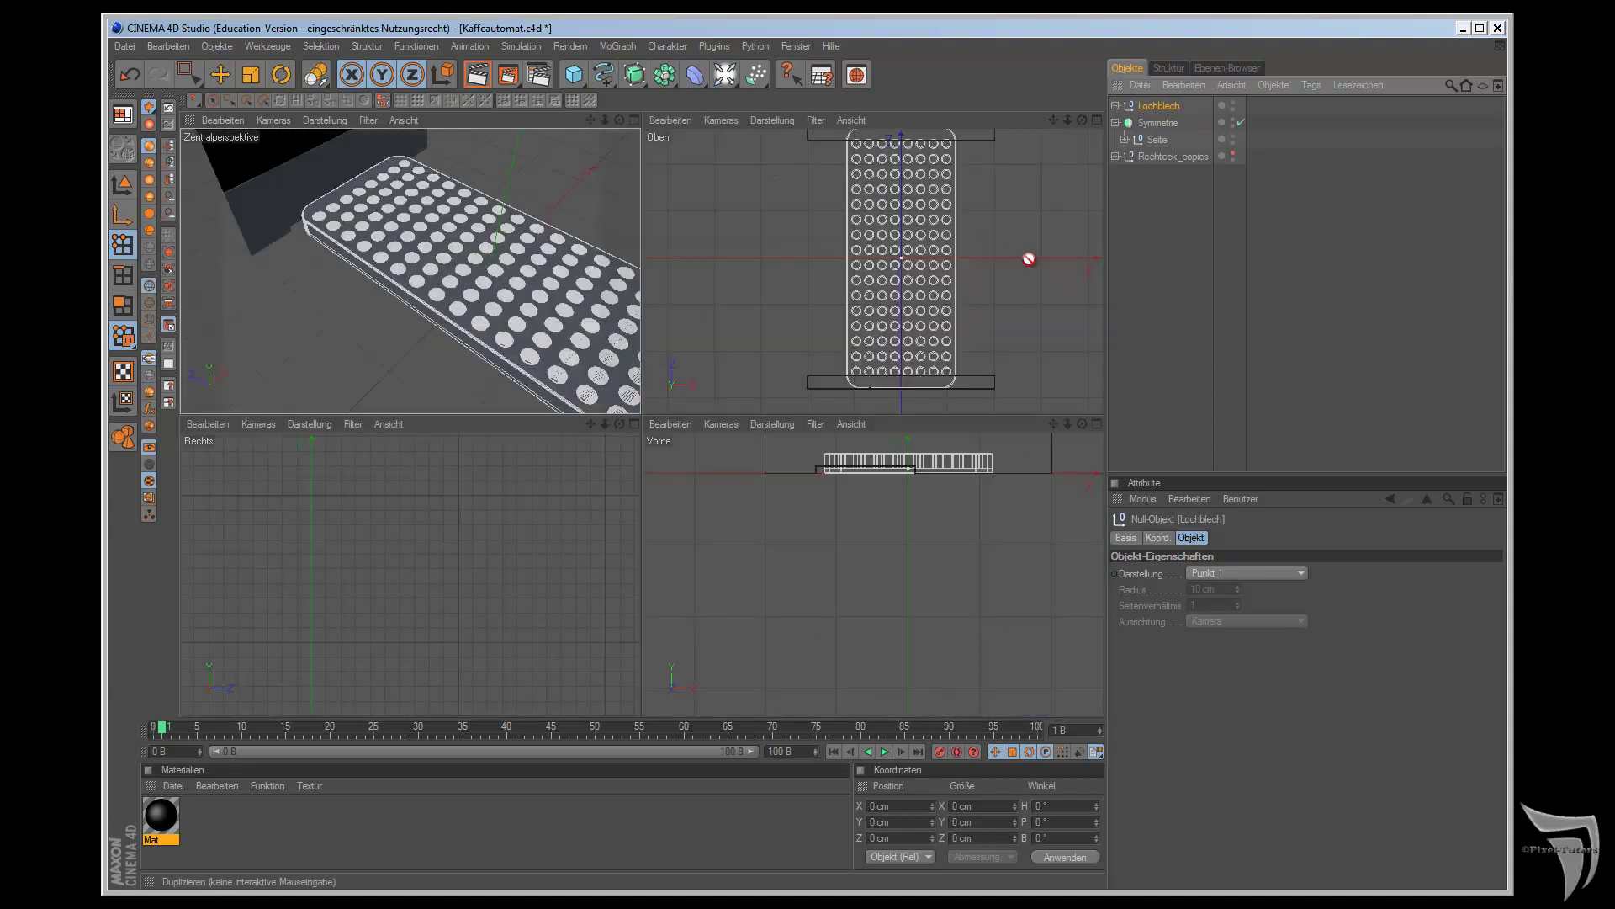
- Drag the Lochblech group about 316 cm left along X and zoom the top view on it
left_click(964, 265)
scroll(926, 486, "down", 1)
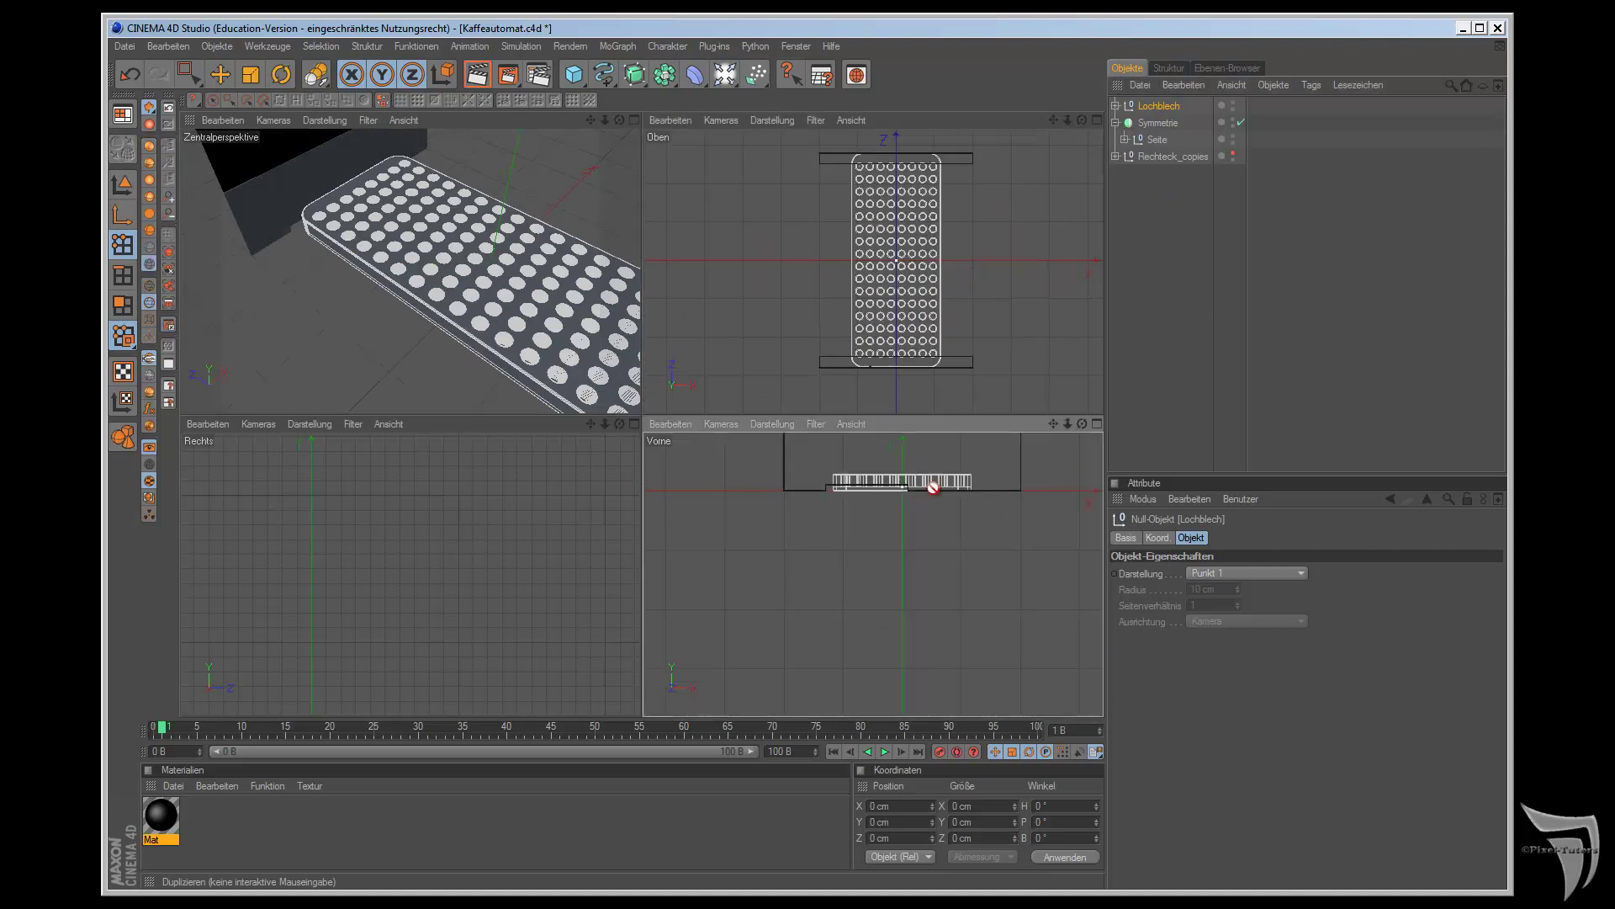
scroll(935, 498, "down", 2)
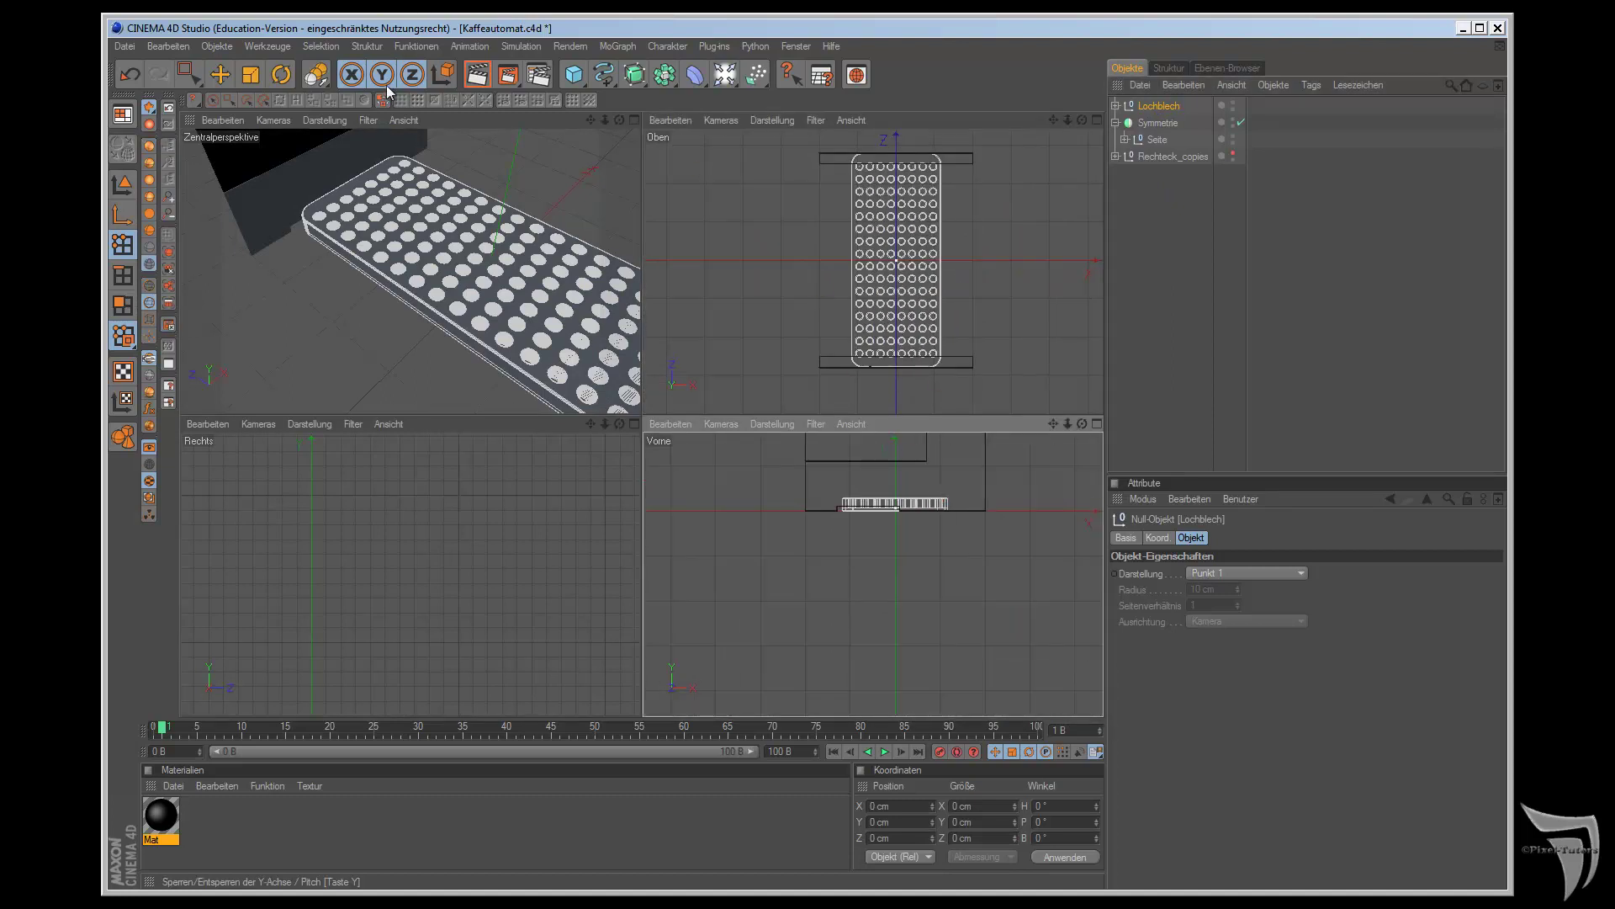
left_click_drag(619, 119, 639, 411)
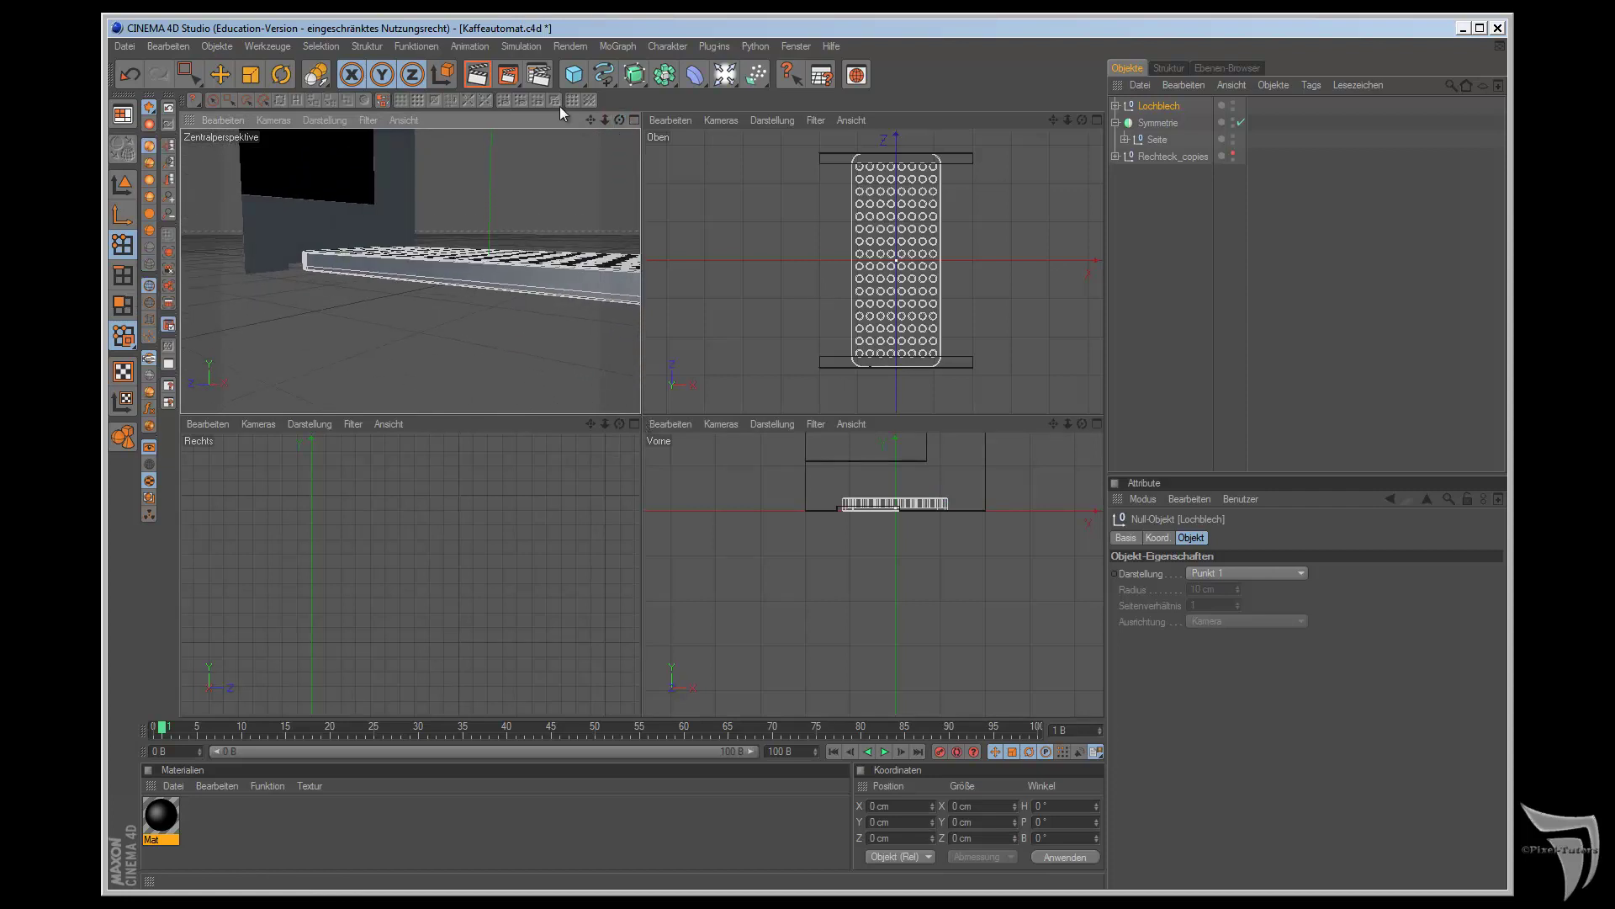
left_click(221, 75)
left_click_drag(962, 508, 912, 506)
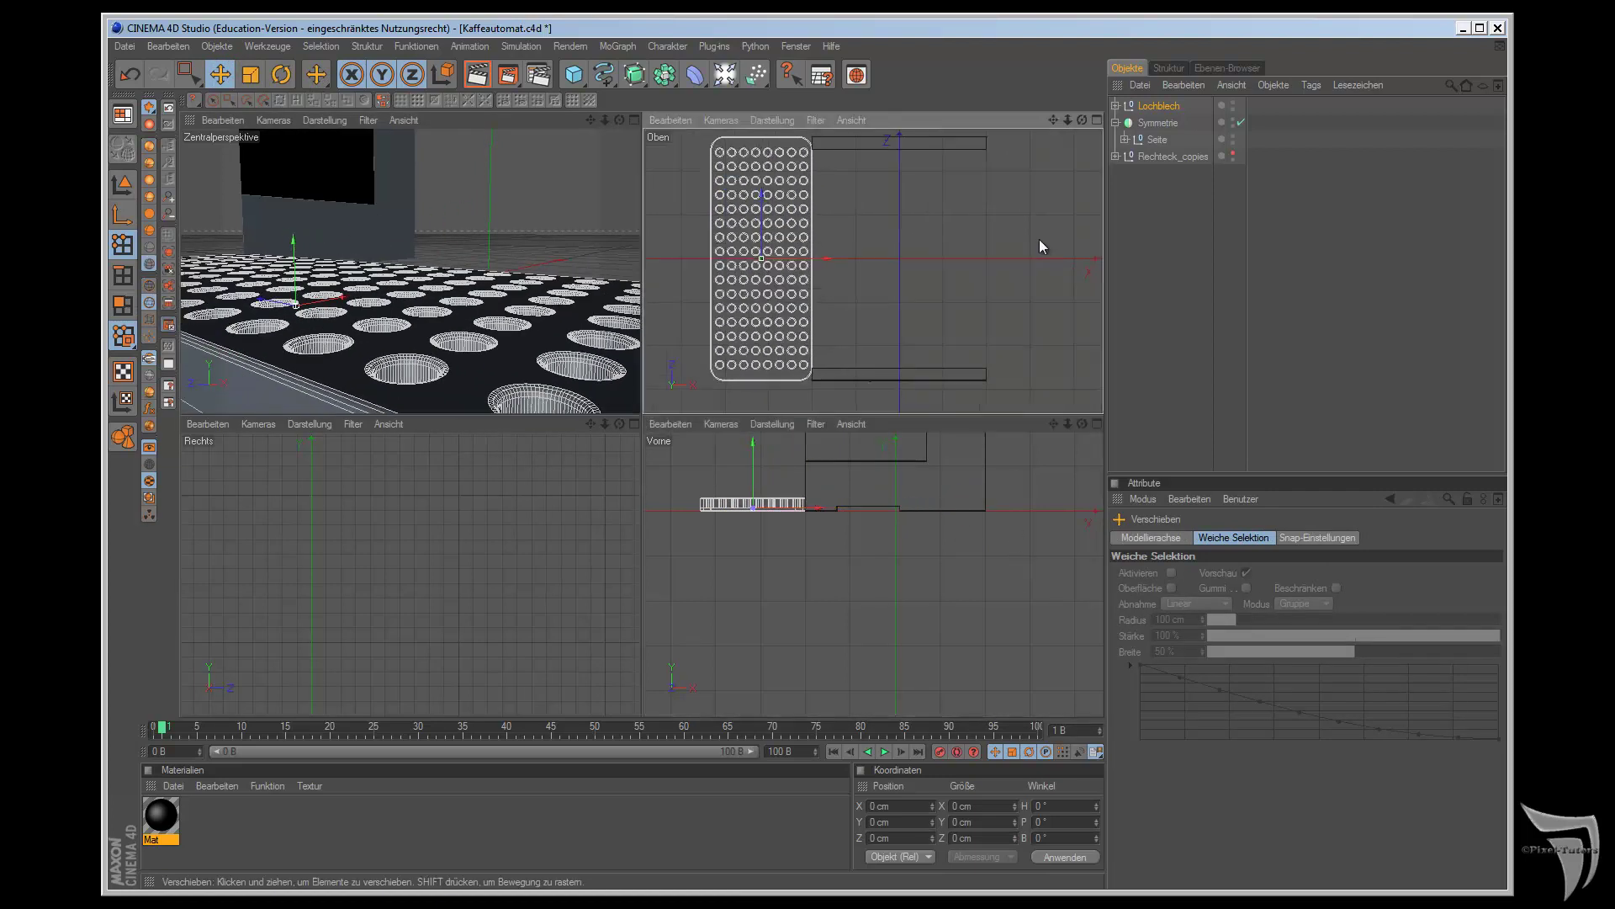
scroll(1039, 239, "up", 3)
mouse_move(1053, 119)
left_mouse_down()
mouse_move(909, 419)
mouse_move(968, 240)
left_mouse_up()
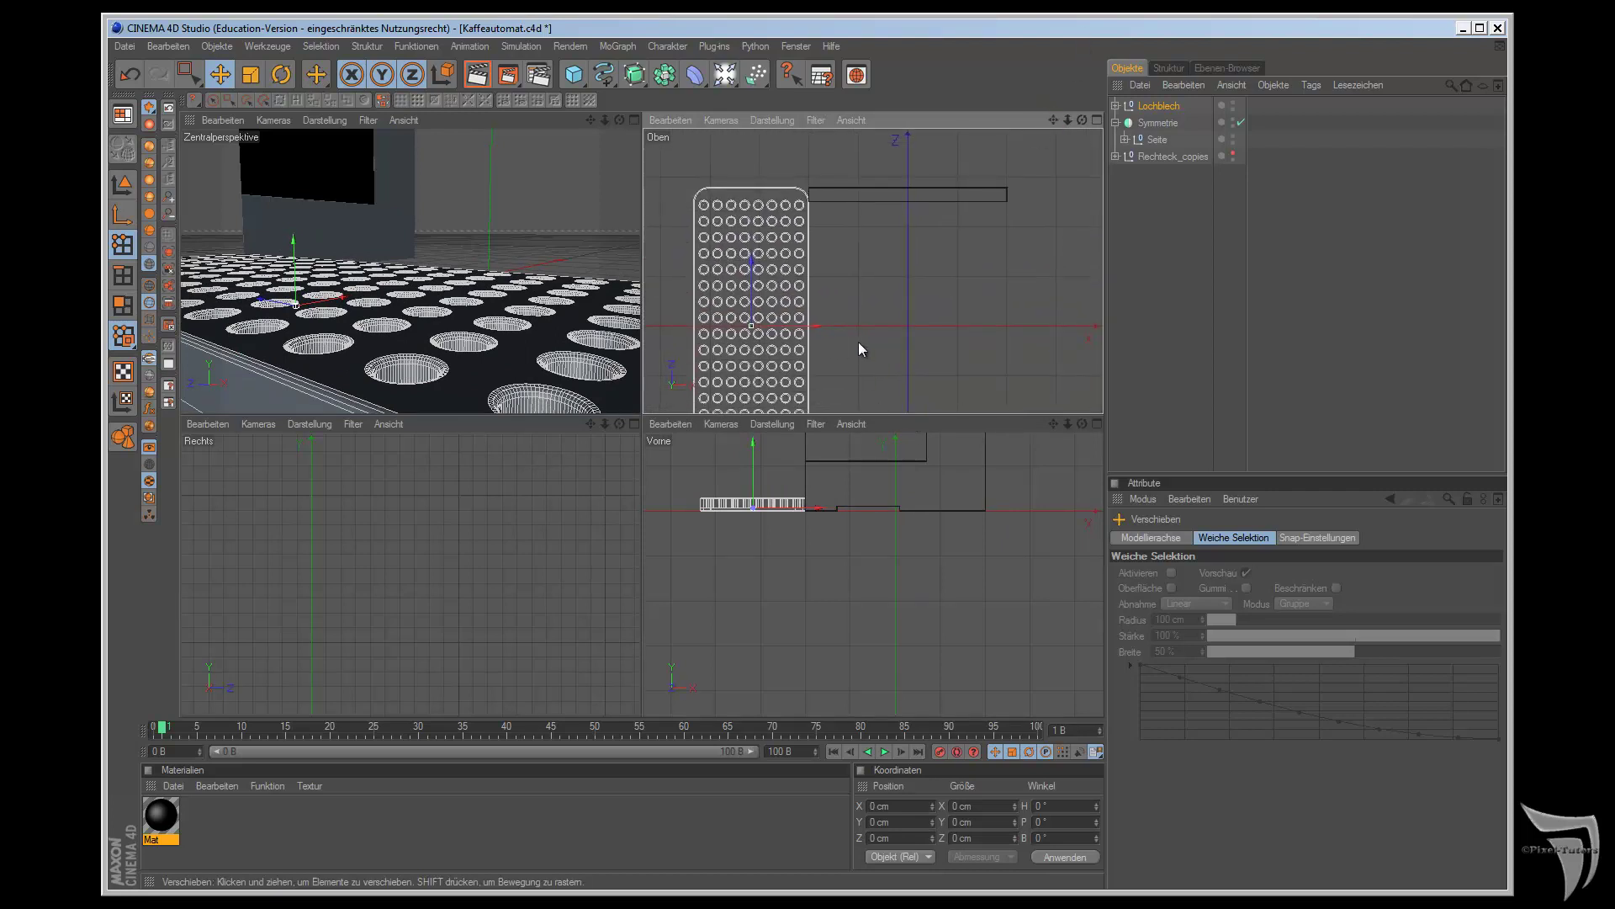
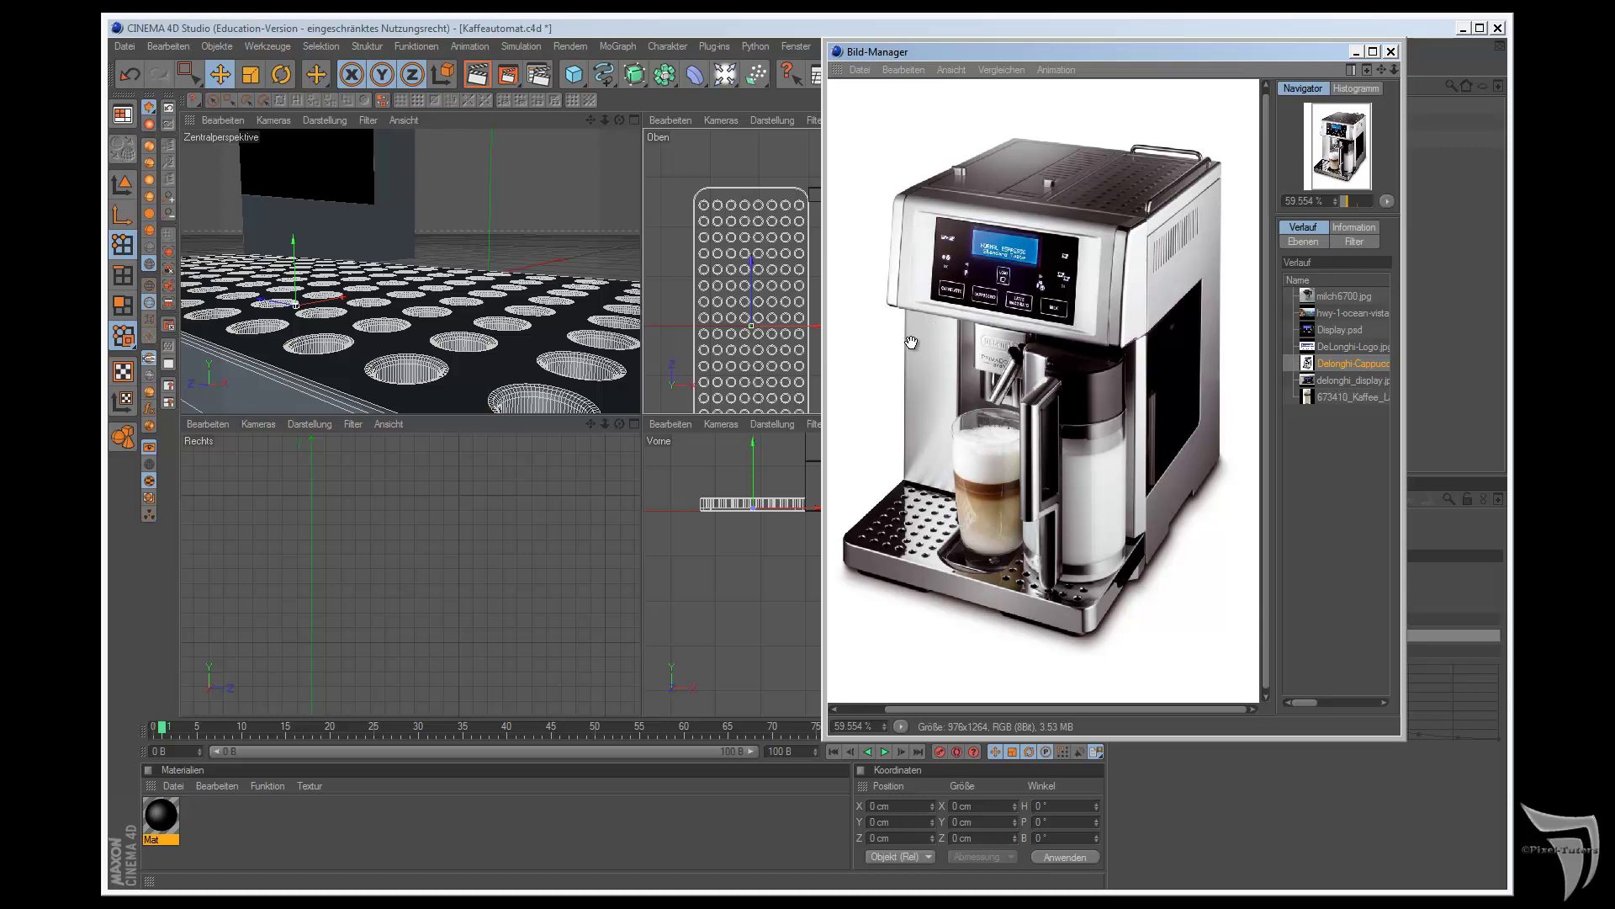
- Close the reference image and orbit the perspective view around the perforated drip tray
left_click(1353, 53)
scroll(564, 264, "down", 5)
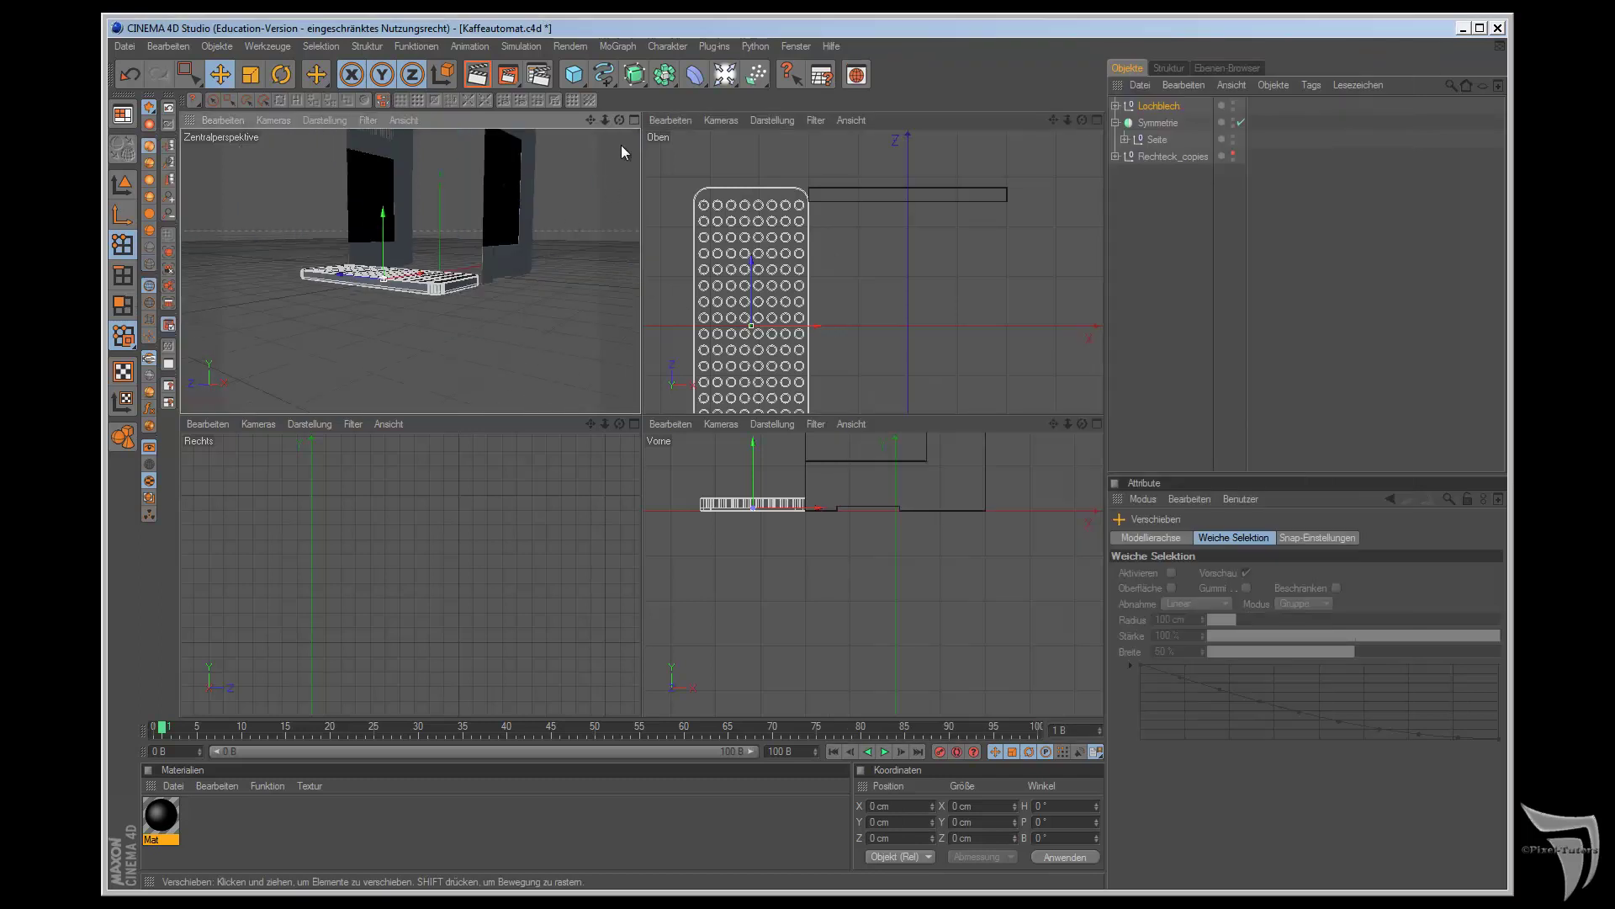
left_click_drag(619, 119, 640, 418)
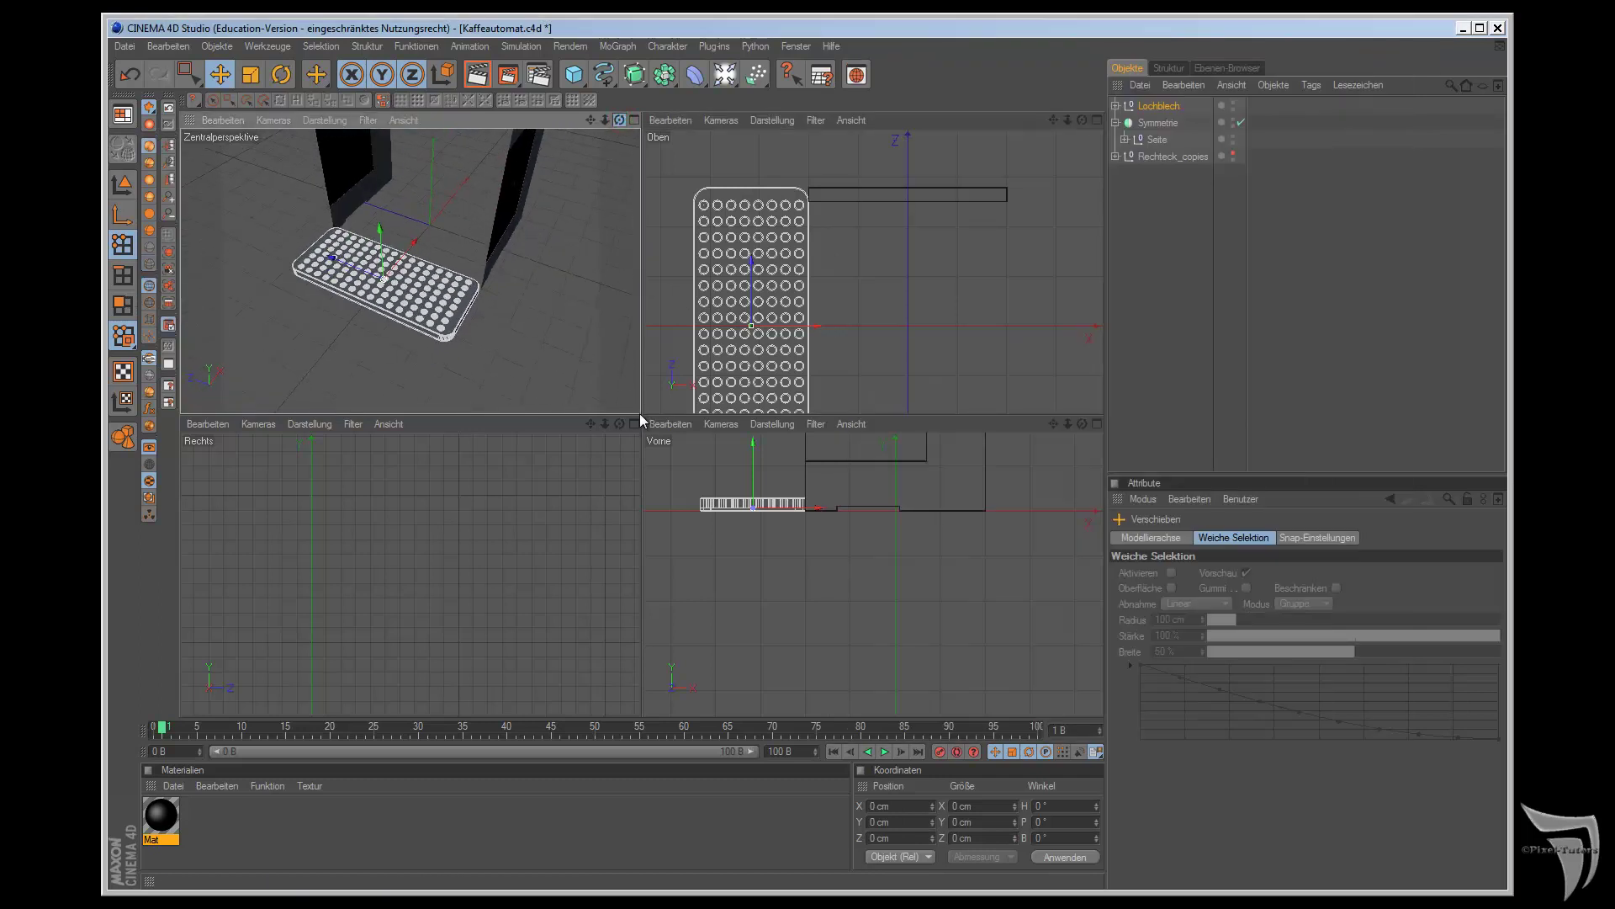
left_click_drag(524, 302, 524, 288, "alt")
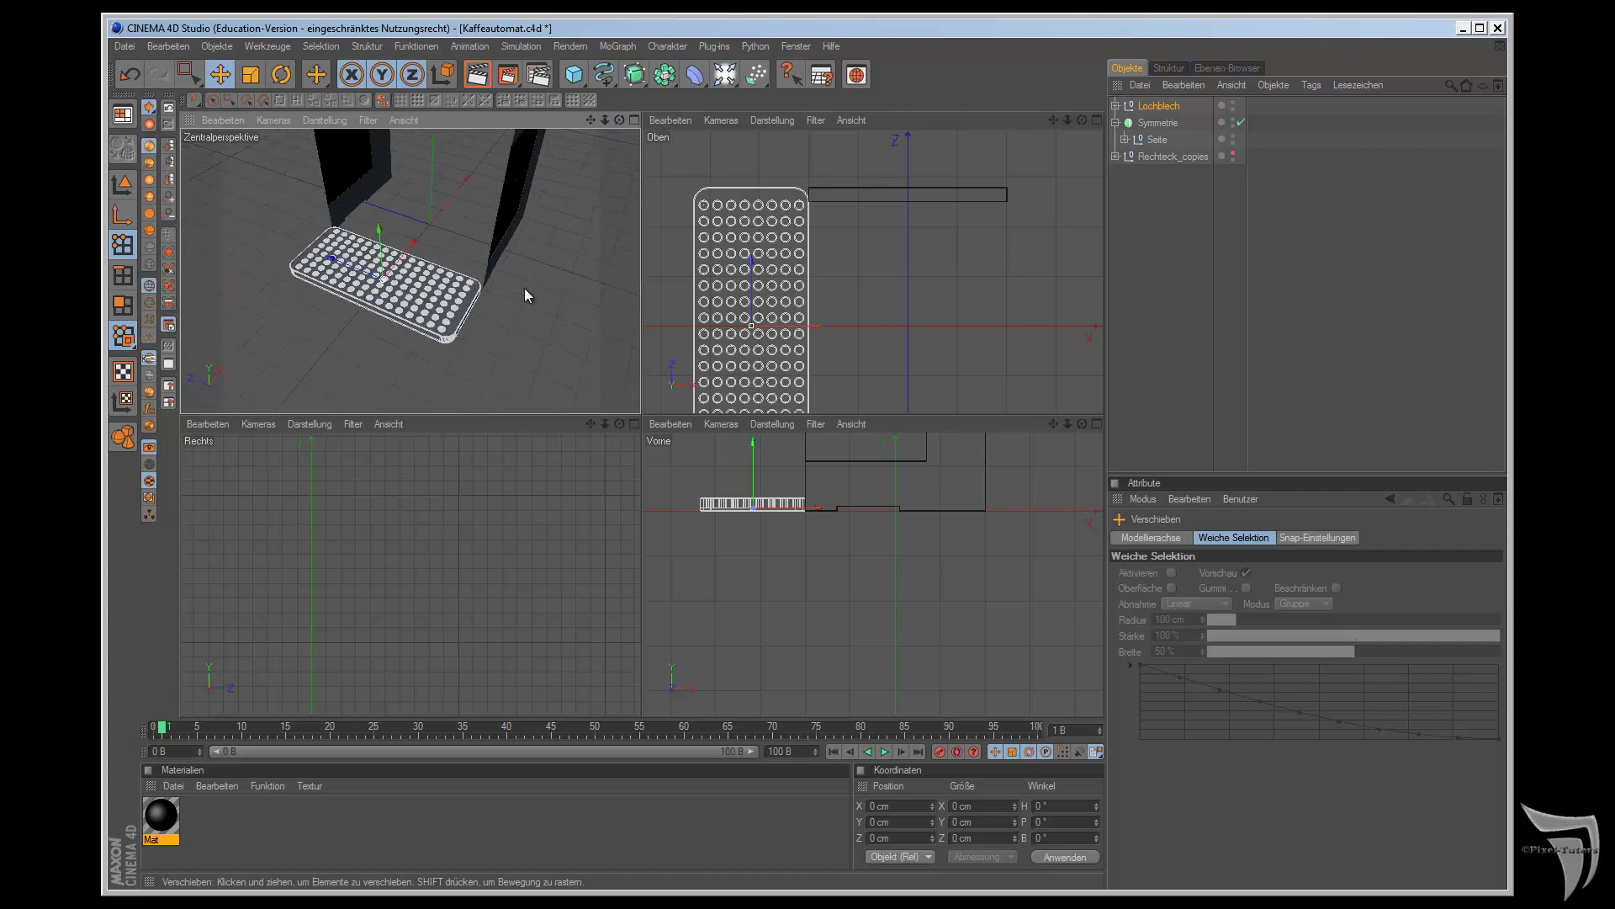
left_click_drag(591, 119, 640, 412)
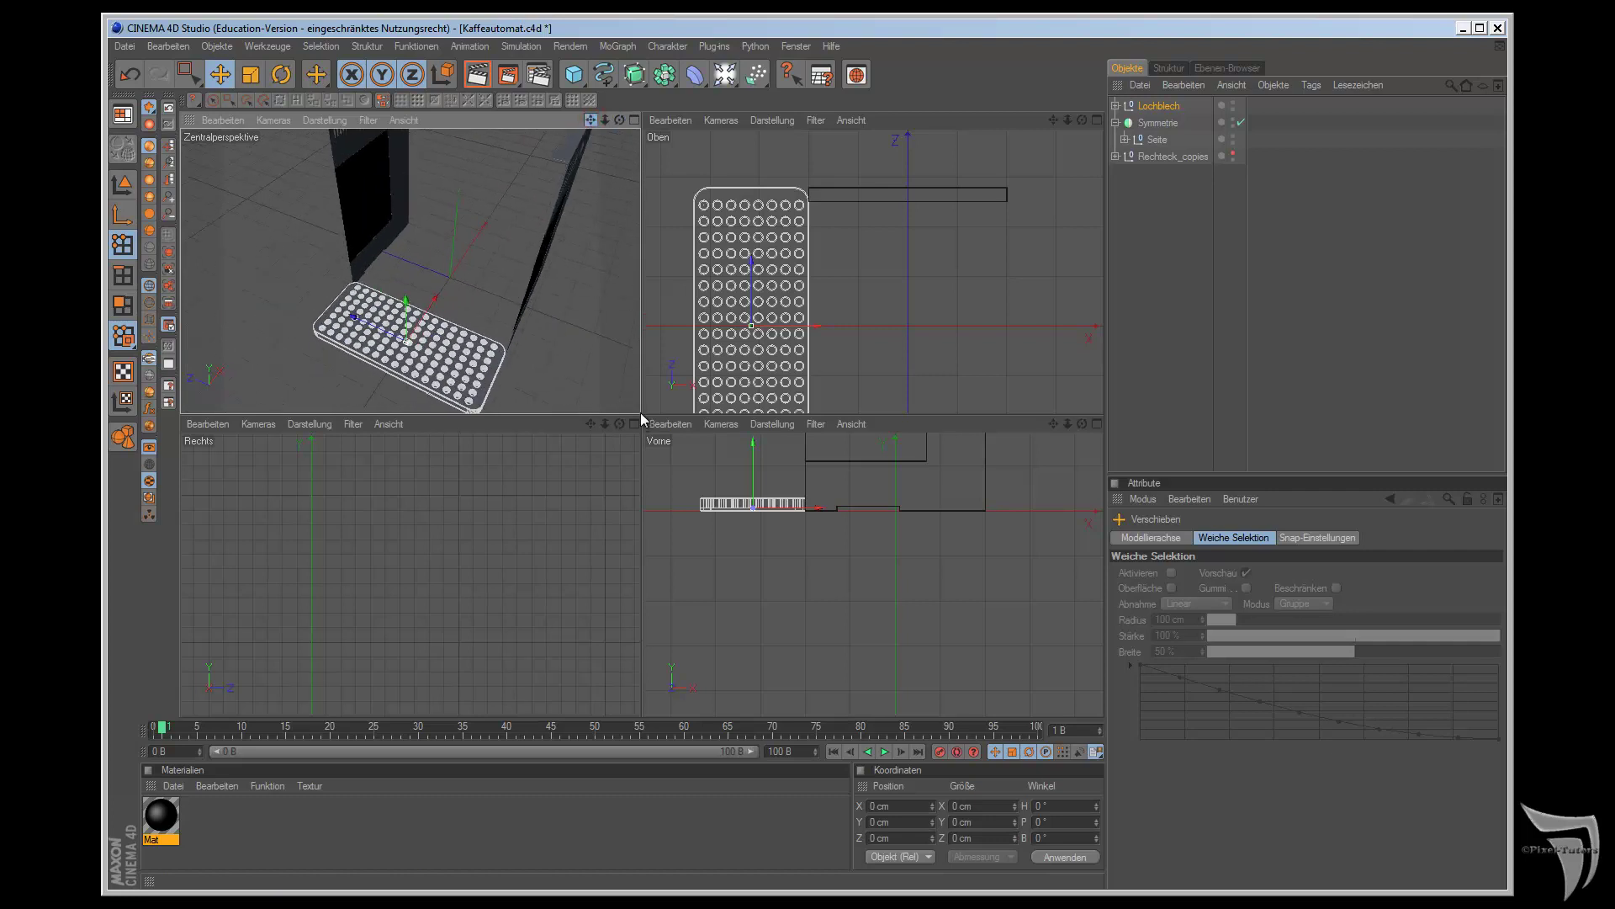
- Zoom out and recentre the top view on the tray
scroll(833, 228, "down", 2)
scroll(850, 225, "down", 1)
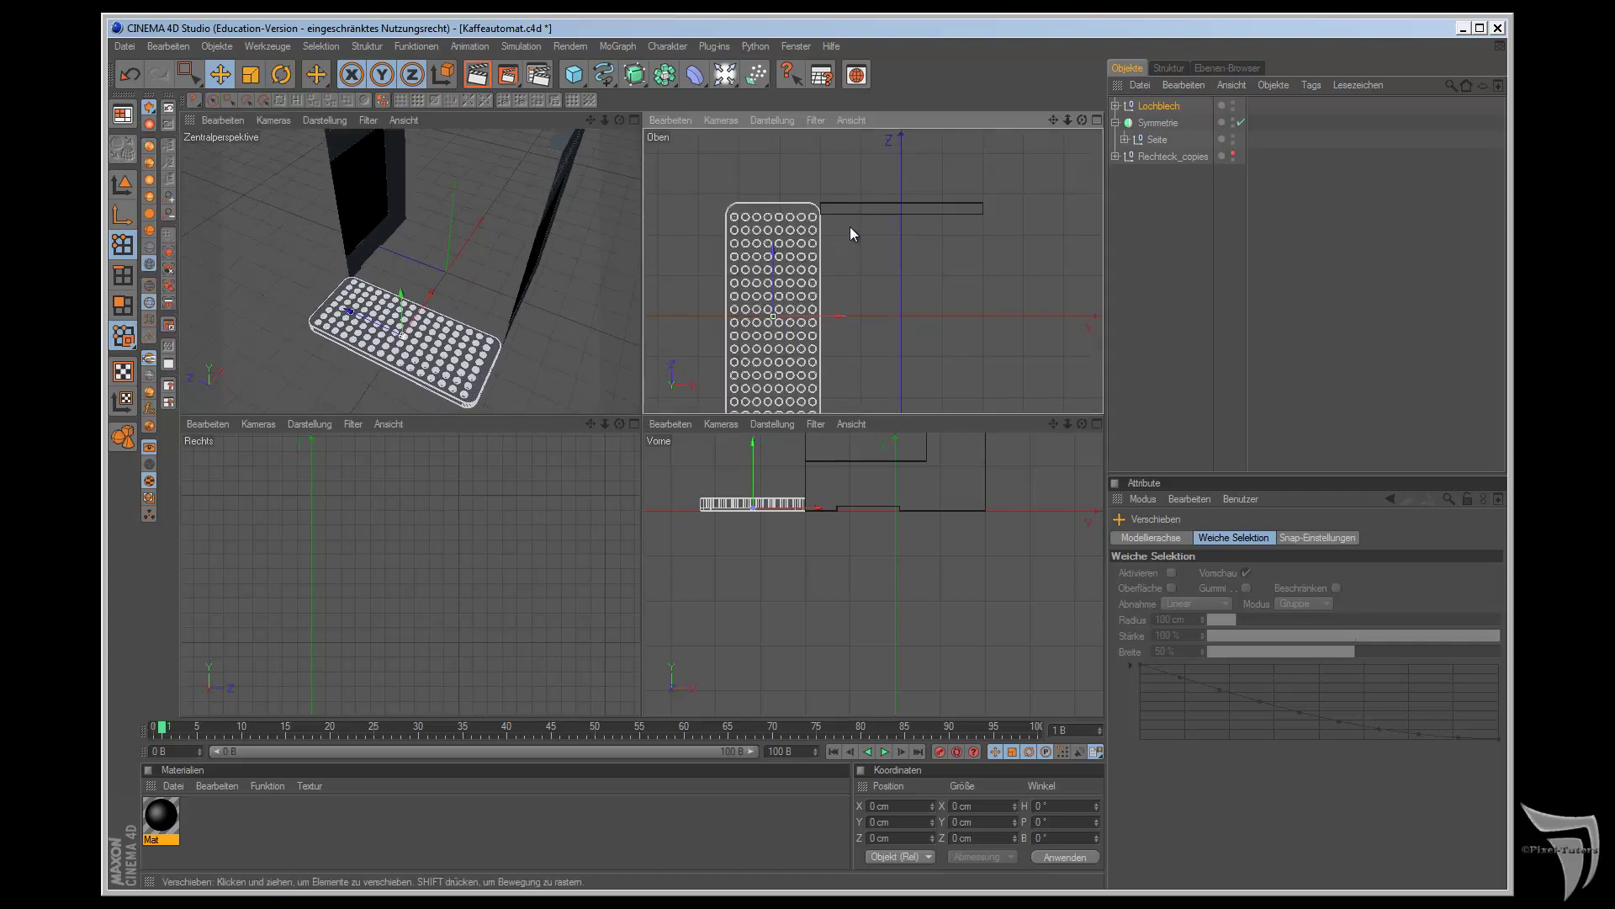
left_click_drag(1053, 119, 1044, 57)
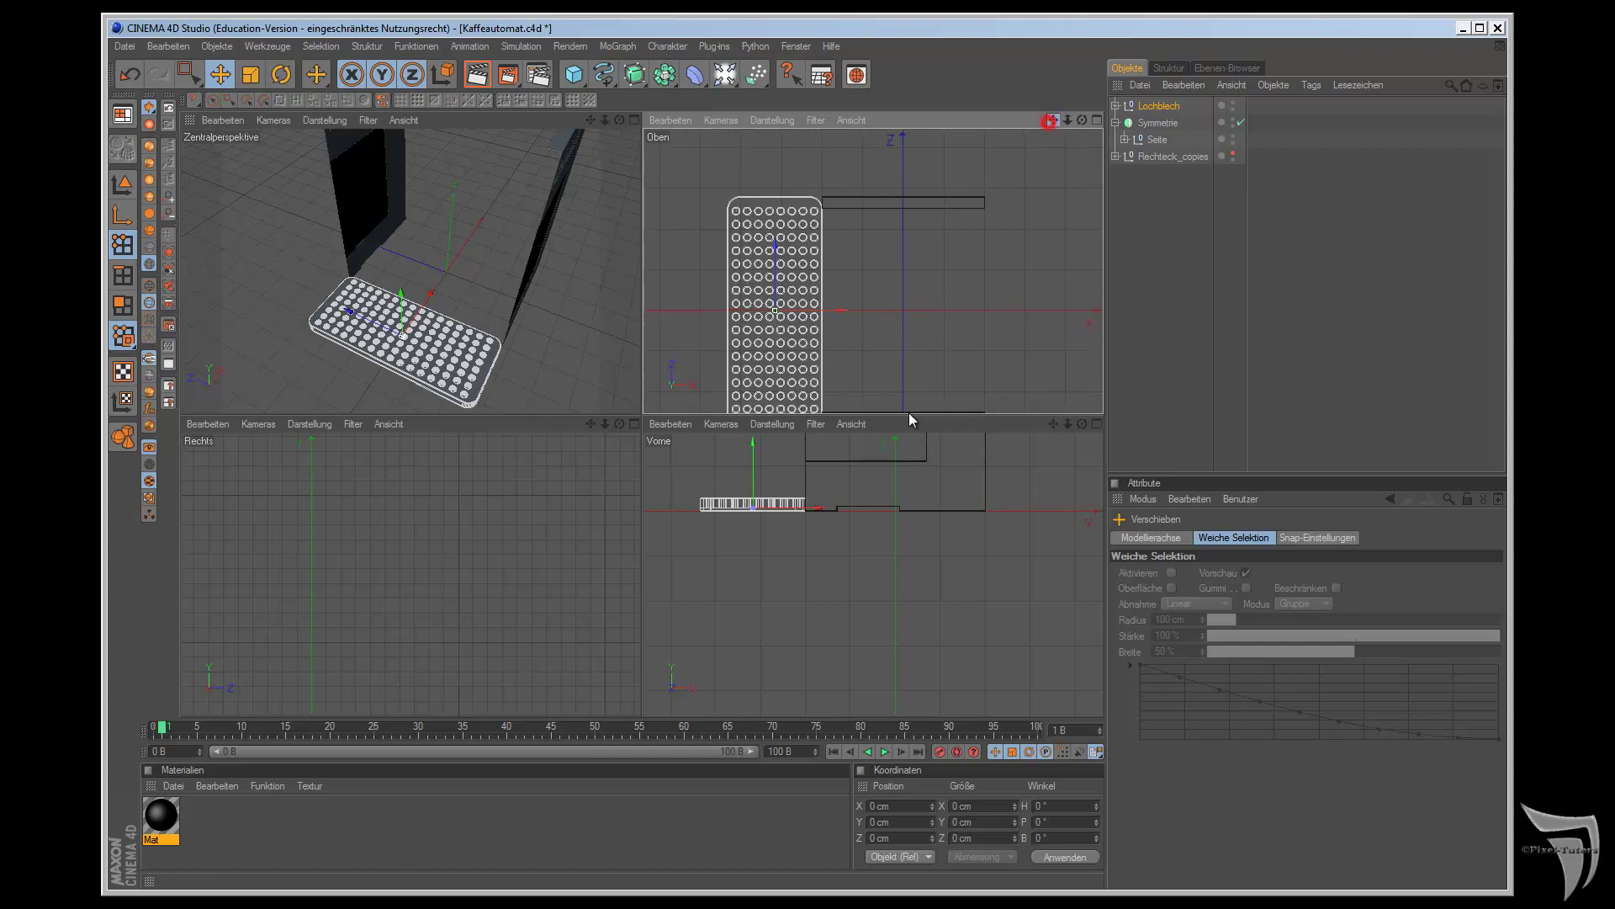
scroll(1009, 214, "down", 1)
scroll(993, 242, "down", 1)
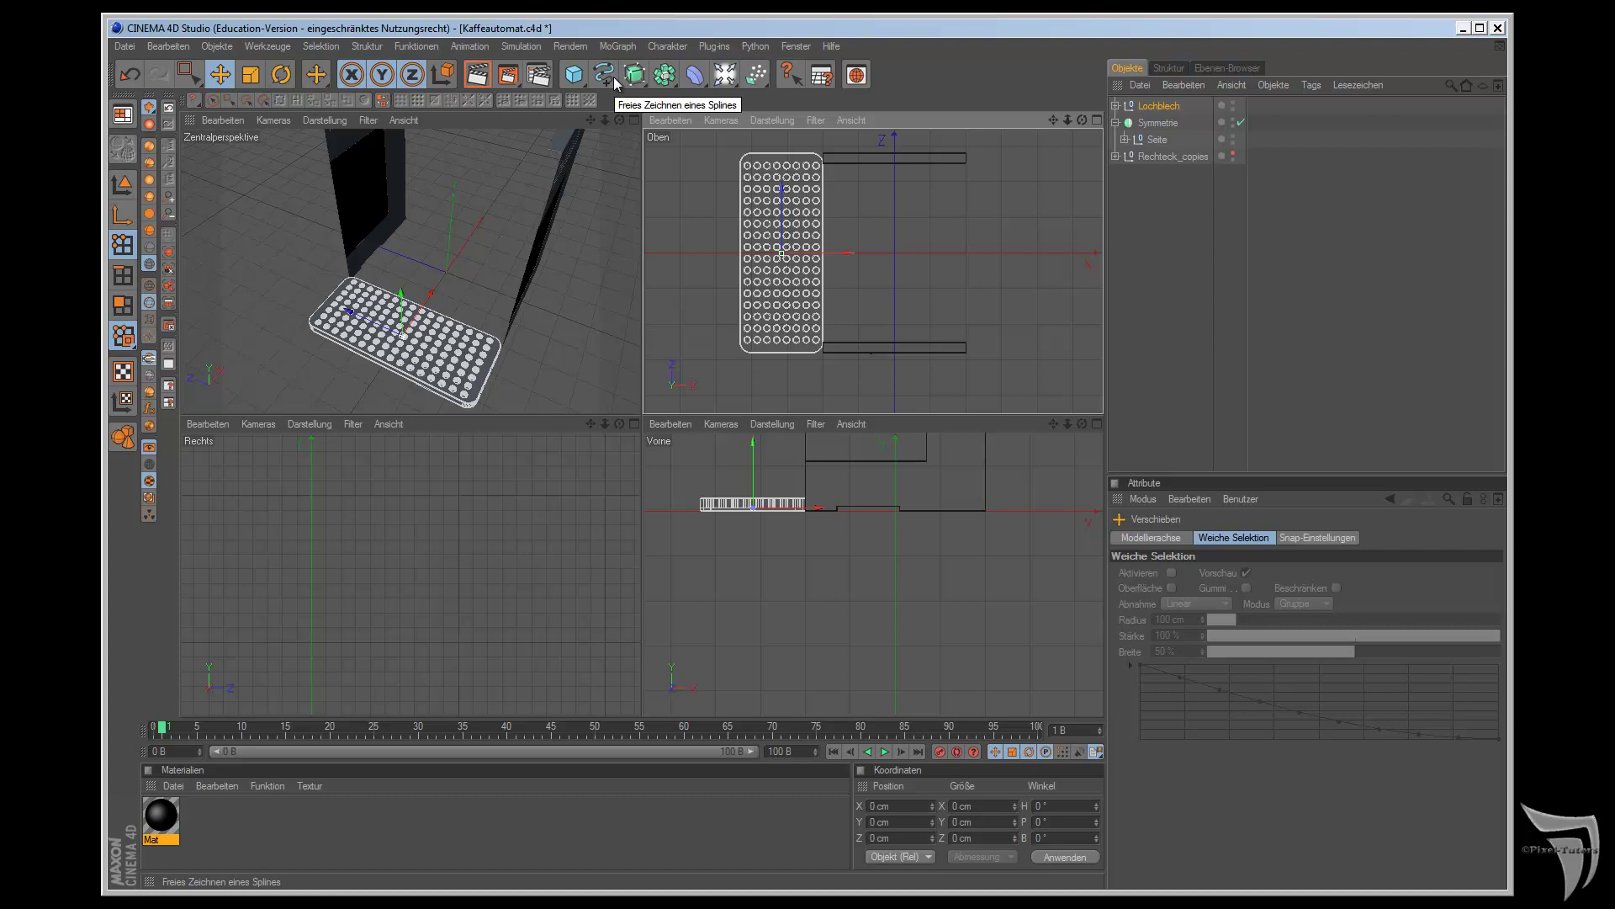
- In a maximized top view, create a 33 cm by 560 cm rectangle spline
key("F2")
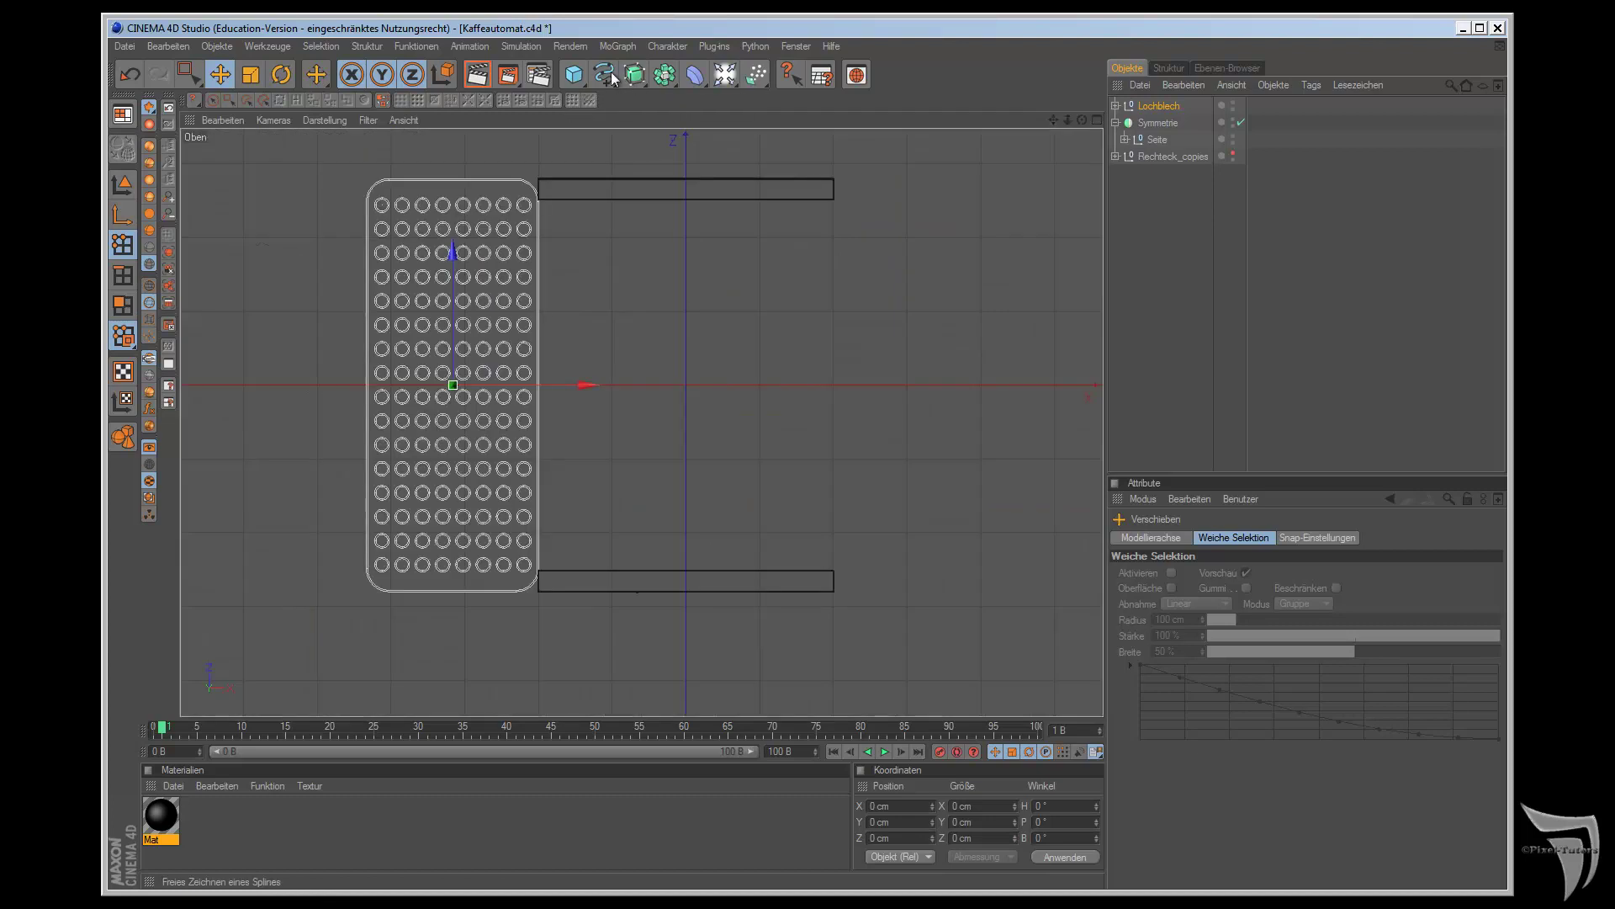
left_click(606, 76)
left_click(649, 187)
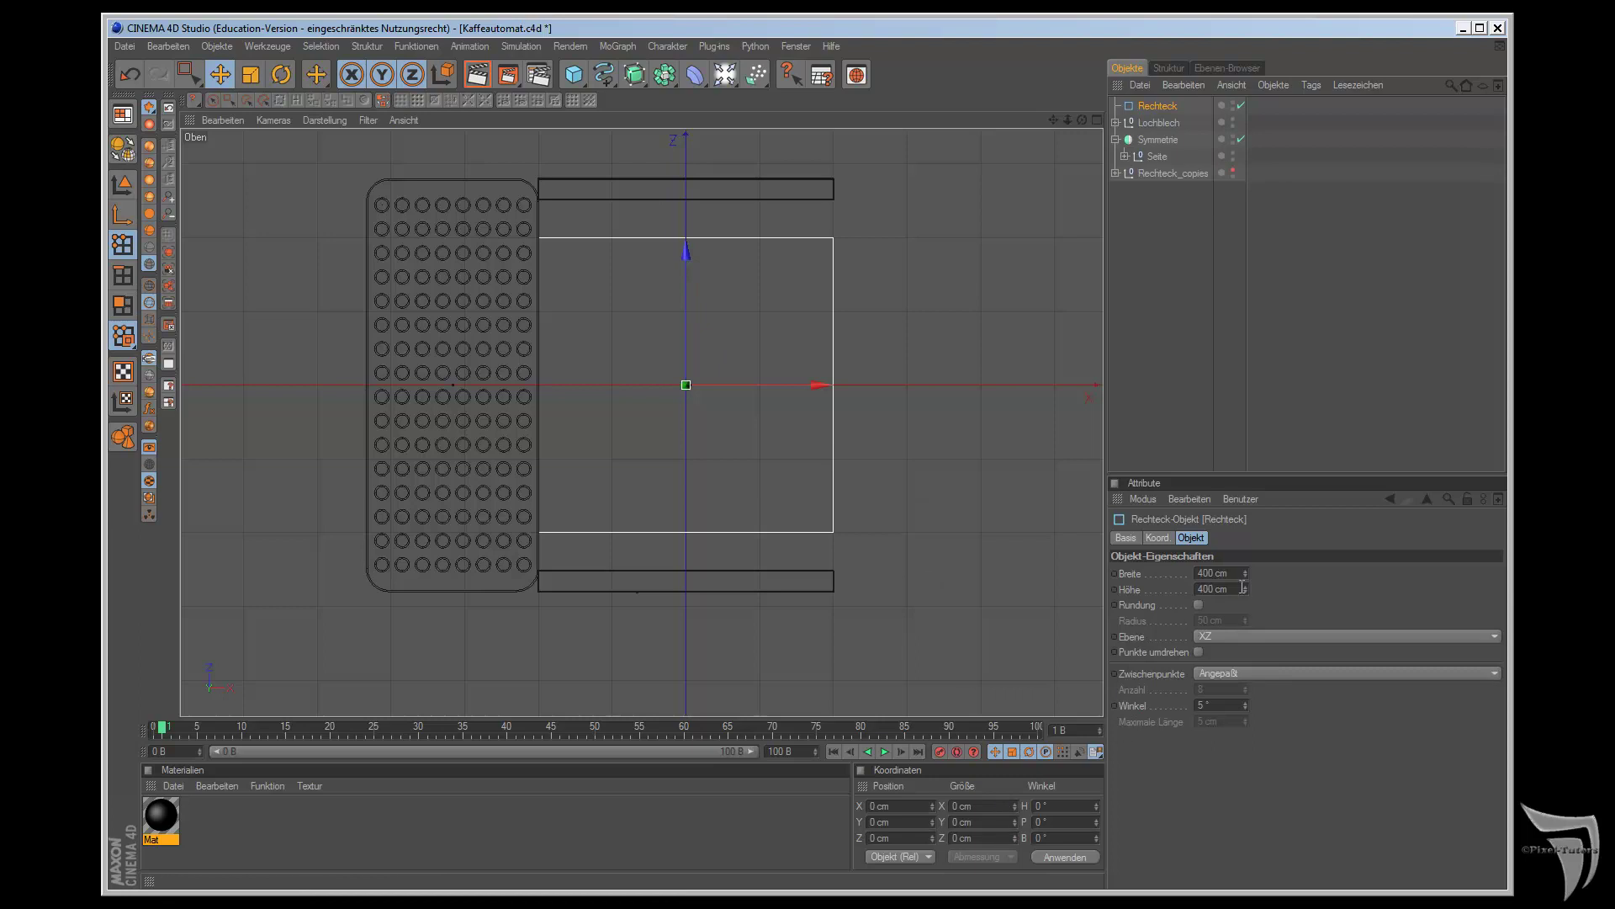
left_click_drag(1244, 575, 1244, 580)
left_click_drag(1244, 579, 1244, 574)
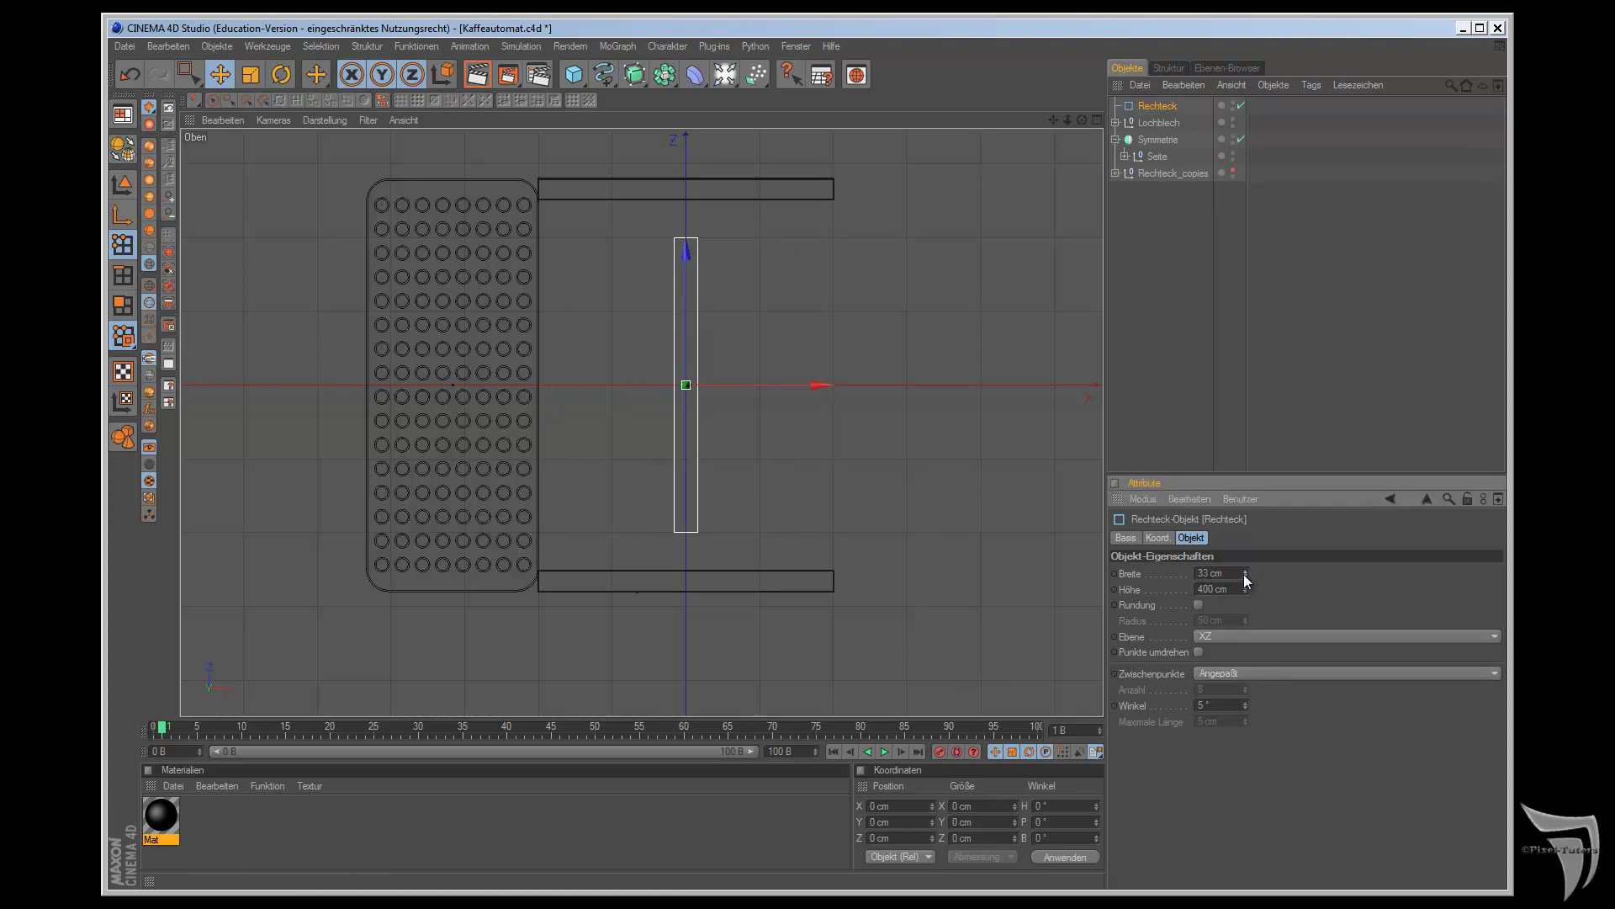
left_click_drag(1219, 591, 1183, 595)
type("0")
key("Return")
- Slide the rectangle left along X to sit beside the tray's edge
left_click_drag(830, 387, 665, 387)
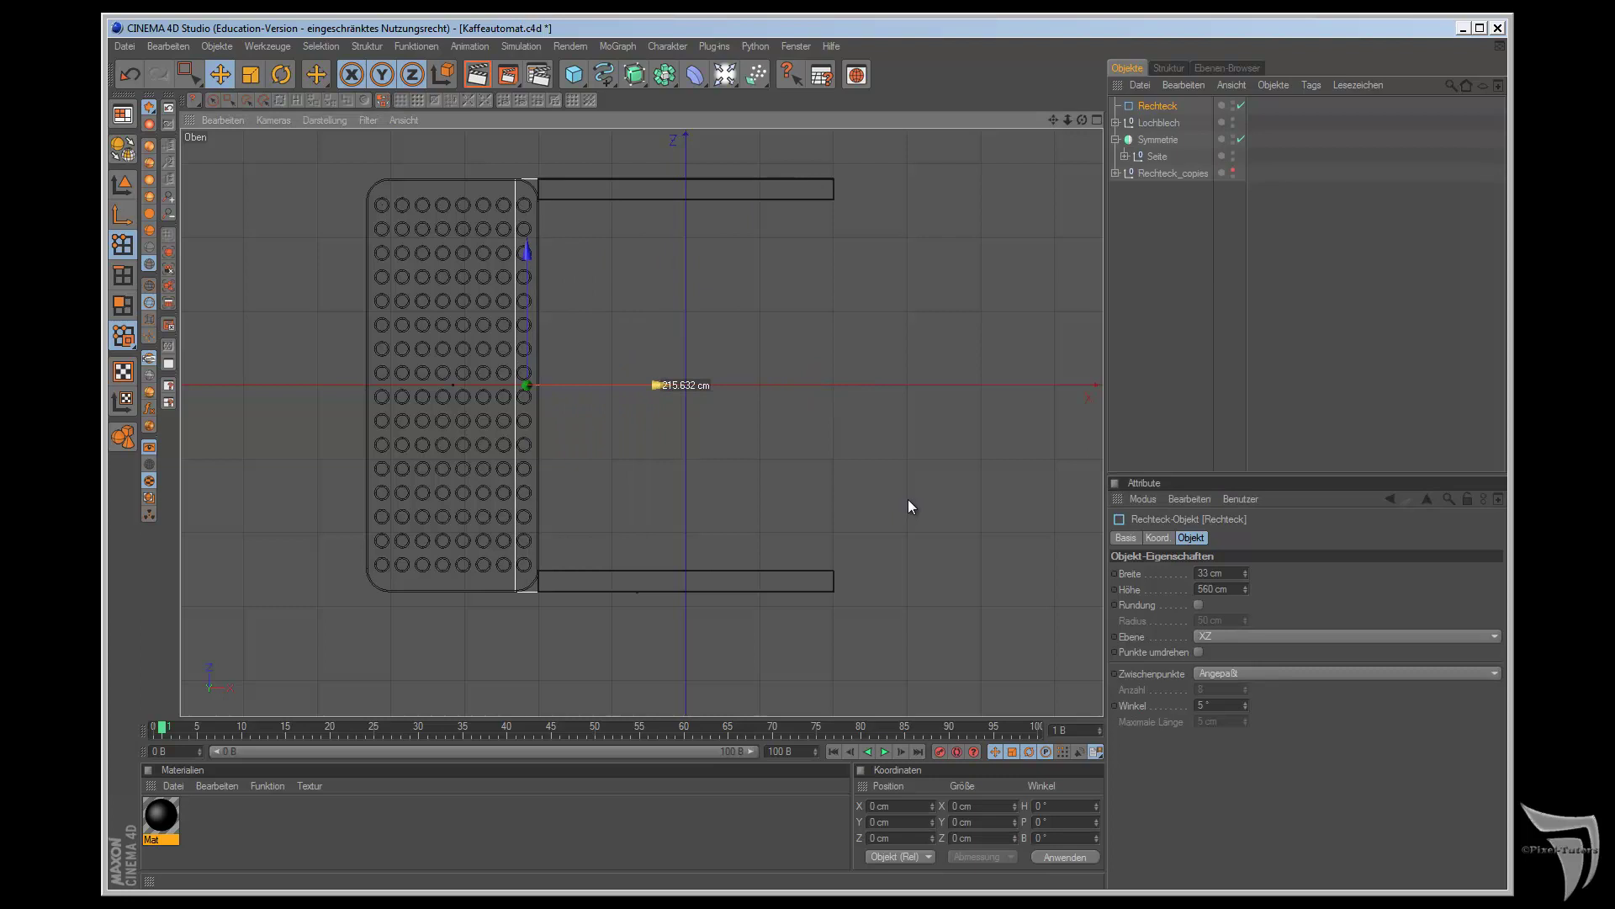
scroll(832, 391, "up", 1)
scroll(831, 392, "up", 1)
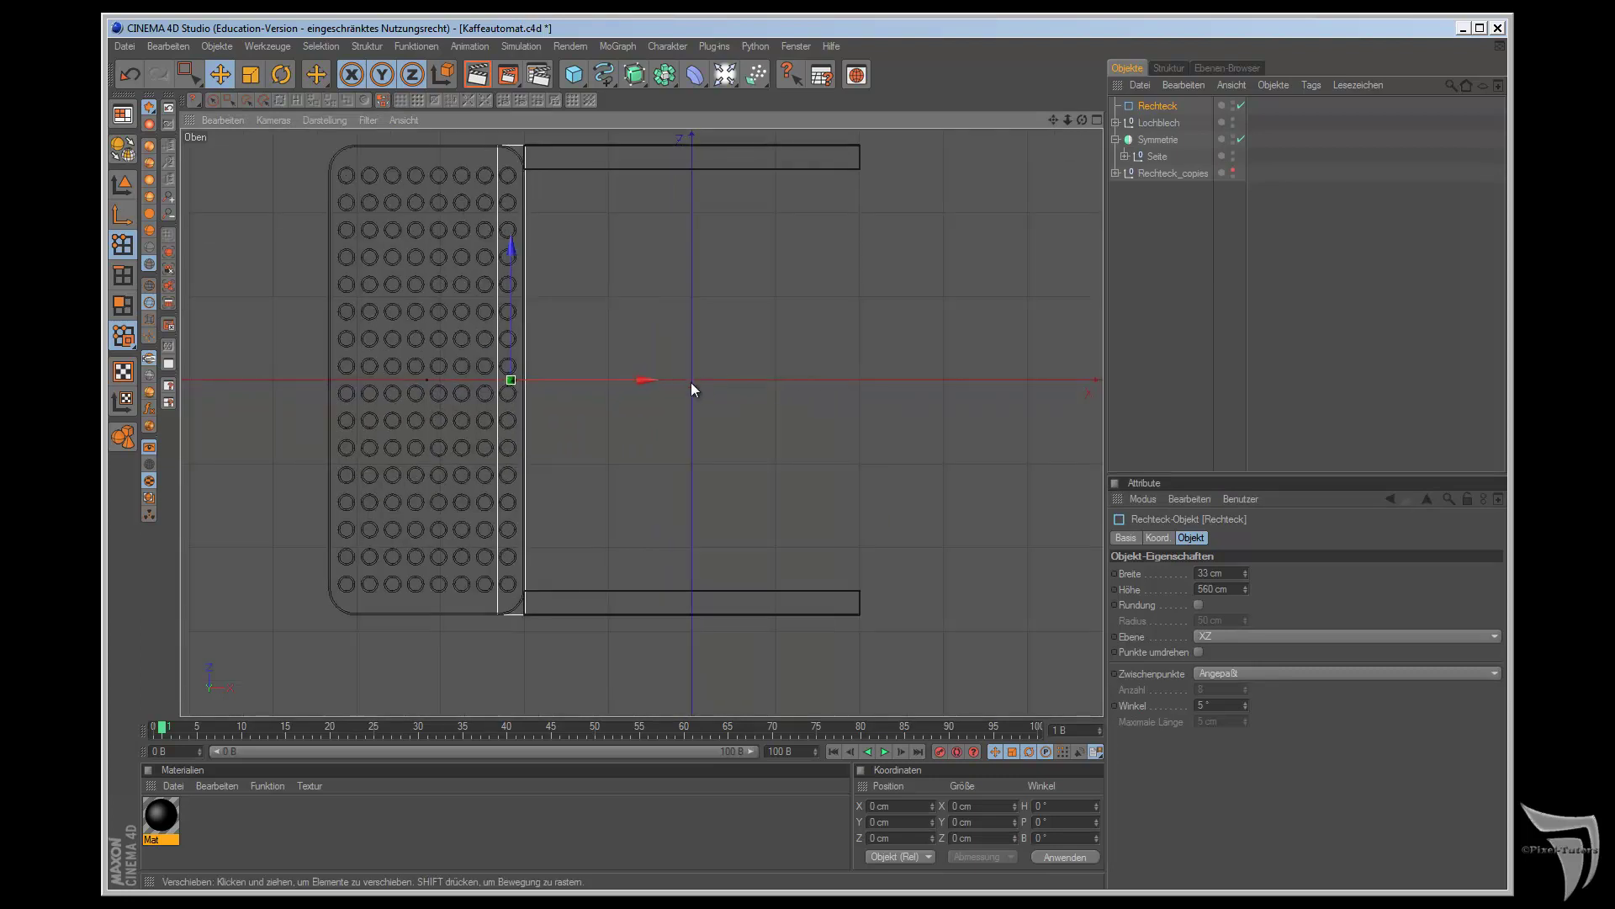
middle_click_drag(910, 502, 907, 499, "alt")
scroll(924, 329, "up", 1)
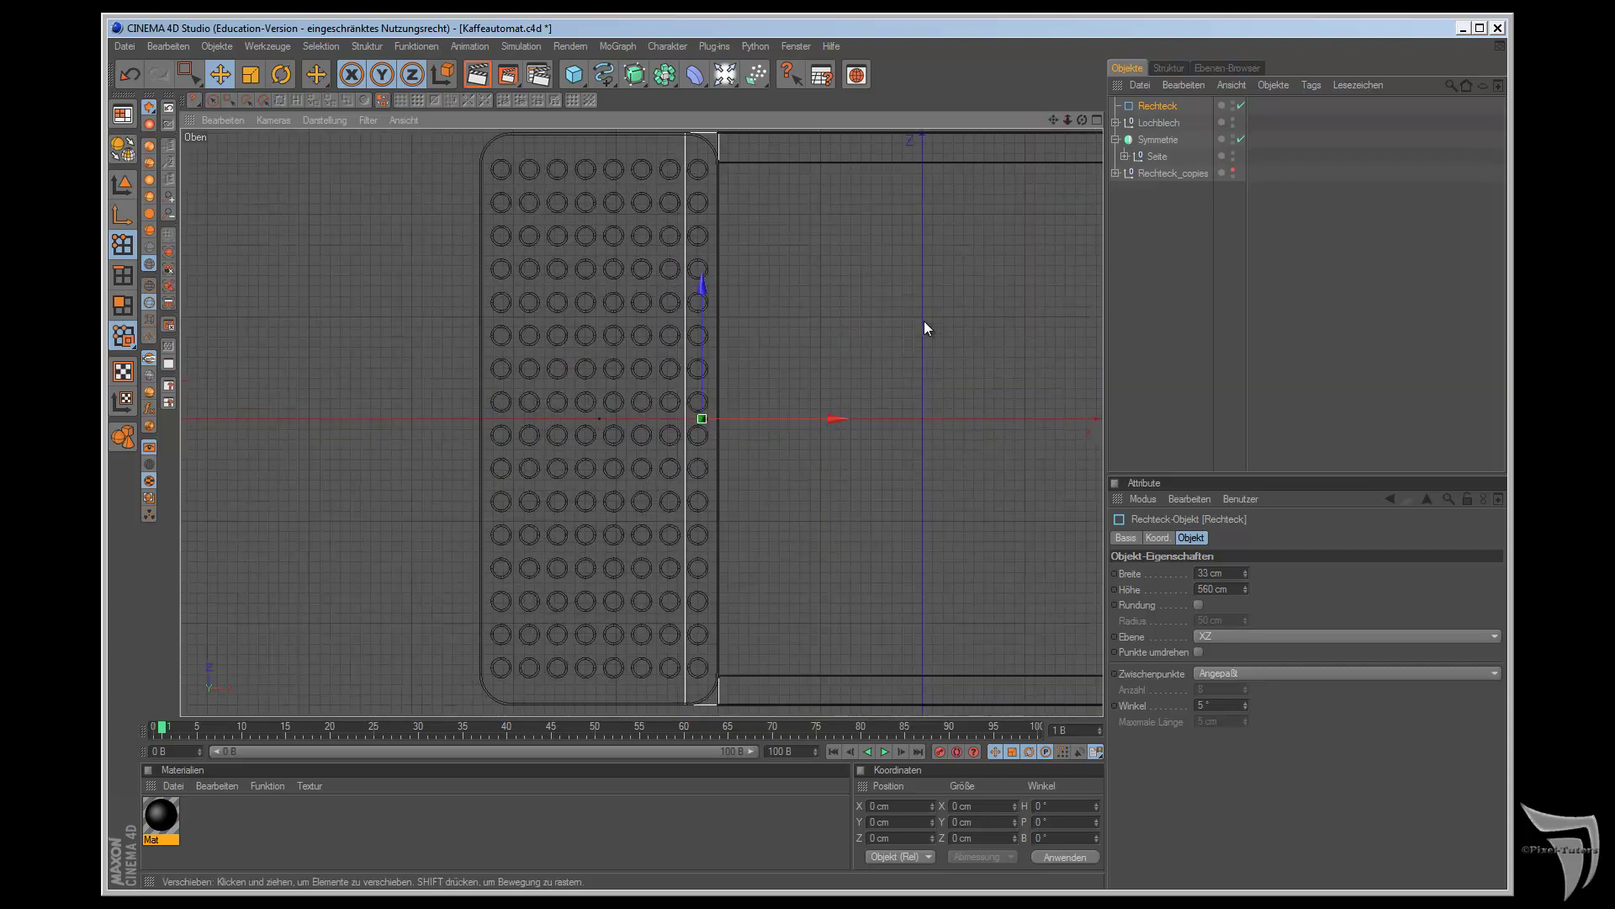
left_click_drag(1052, 120, 907, 498)
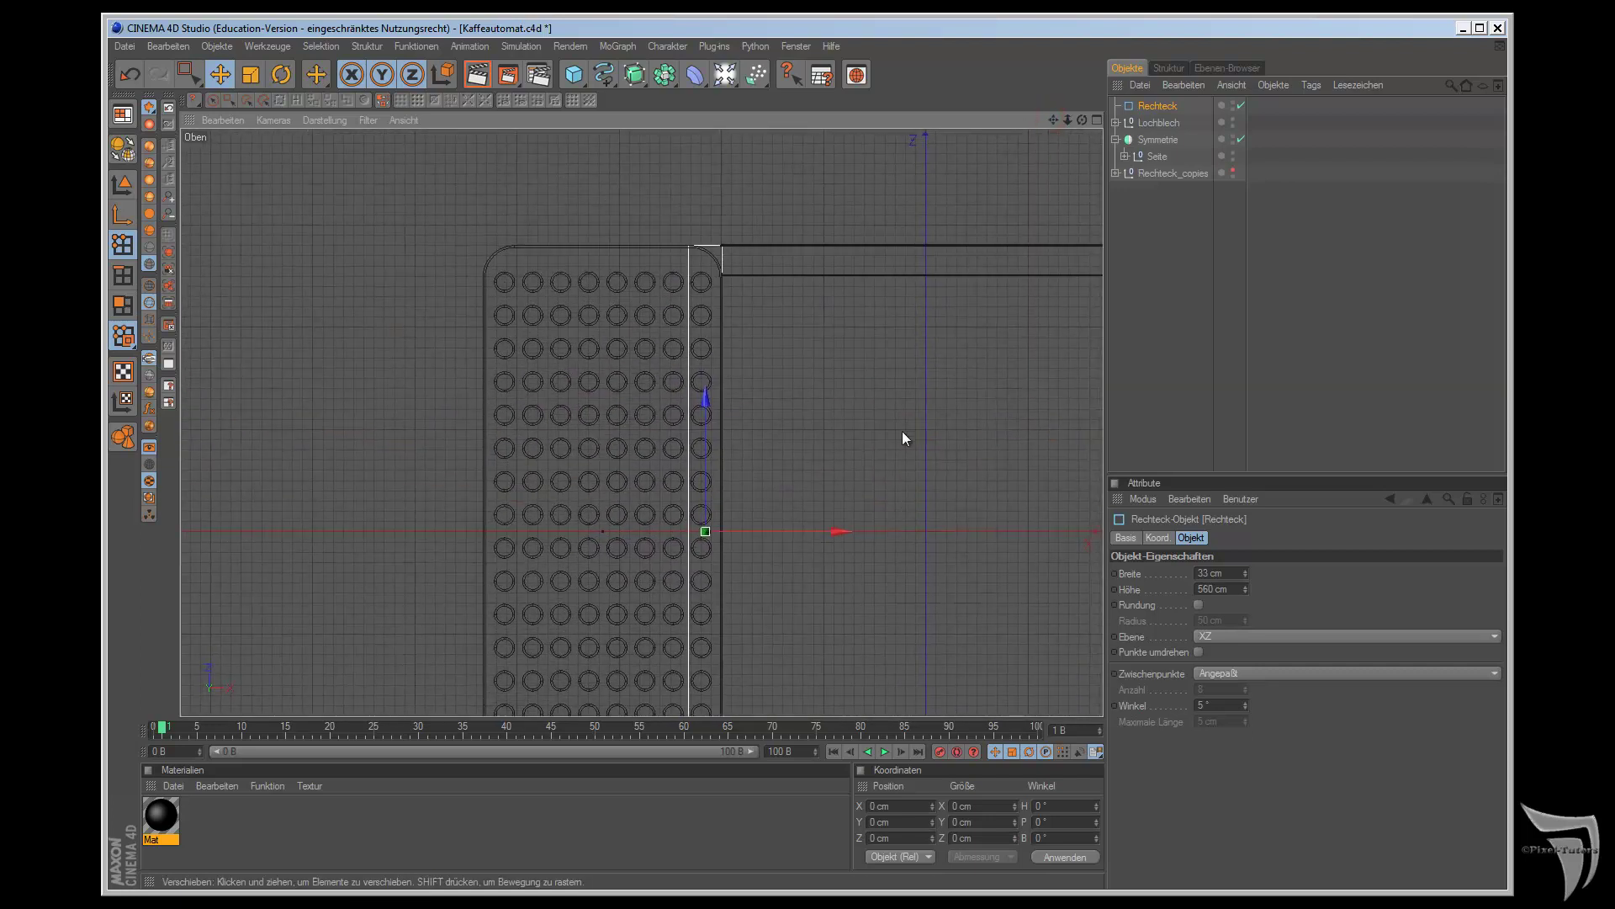
left_click_drag(842, 541, 908, 501)
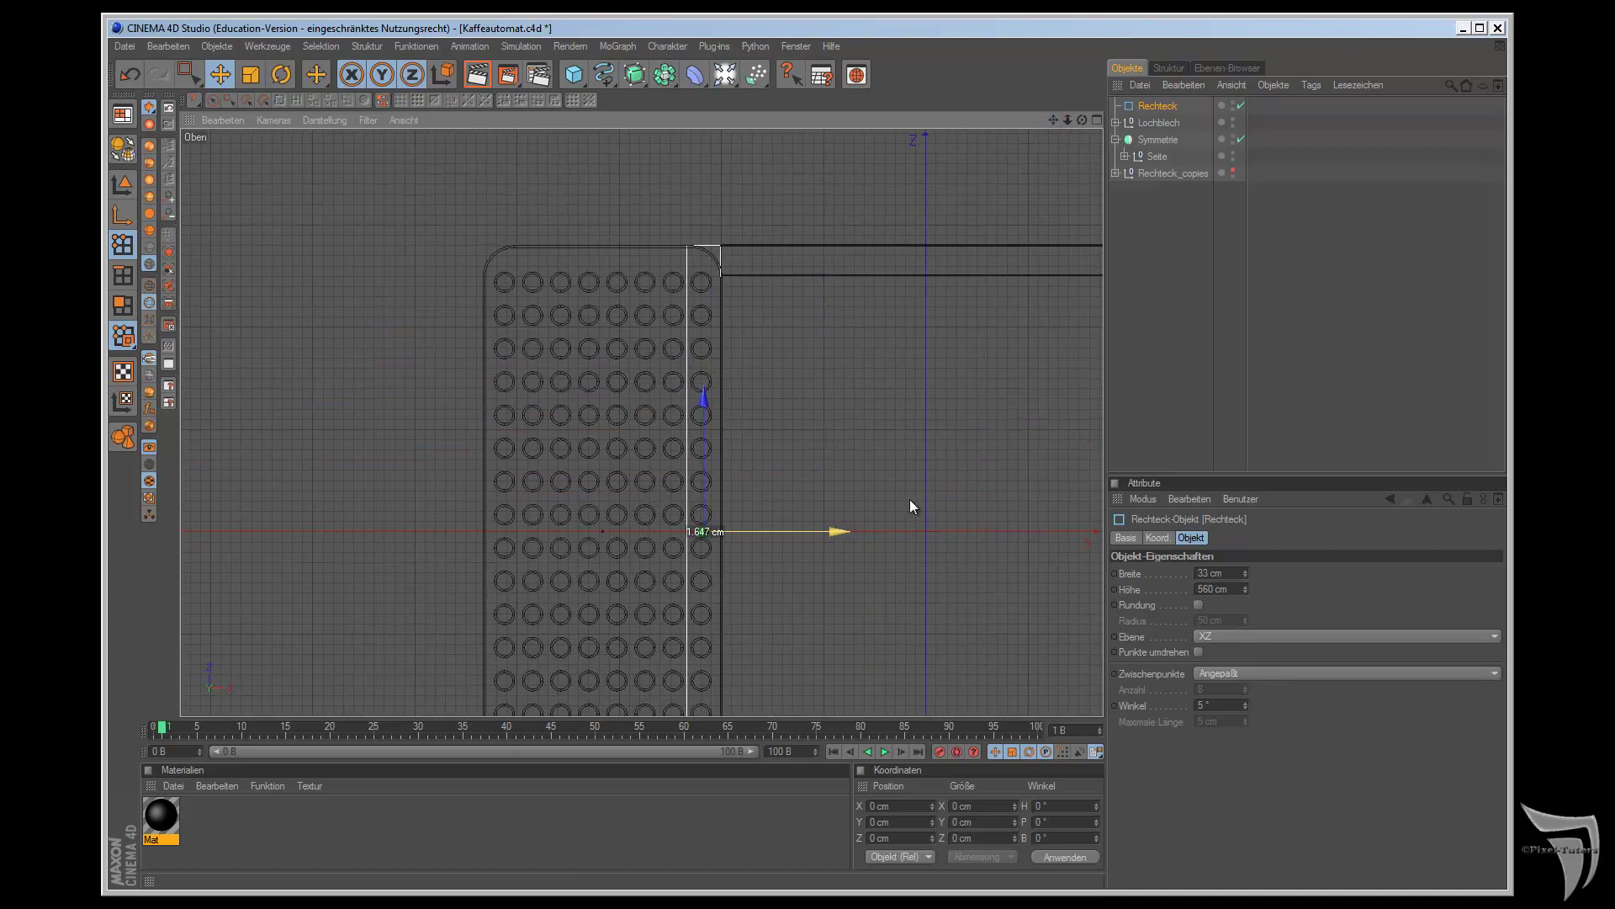
- Turn on Snapping aktivieren in the tool's snap settings
left_click(251, 74)
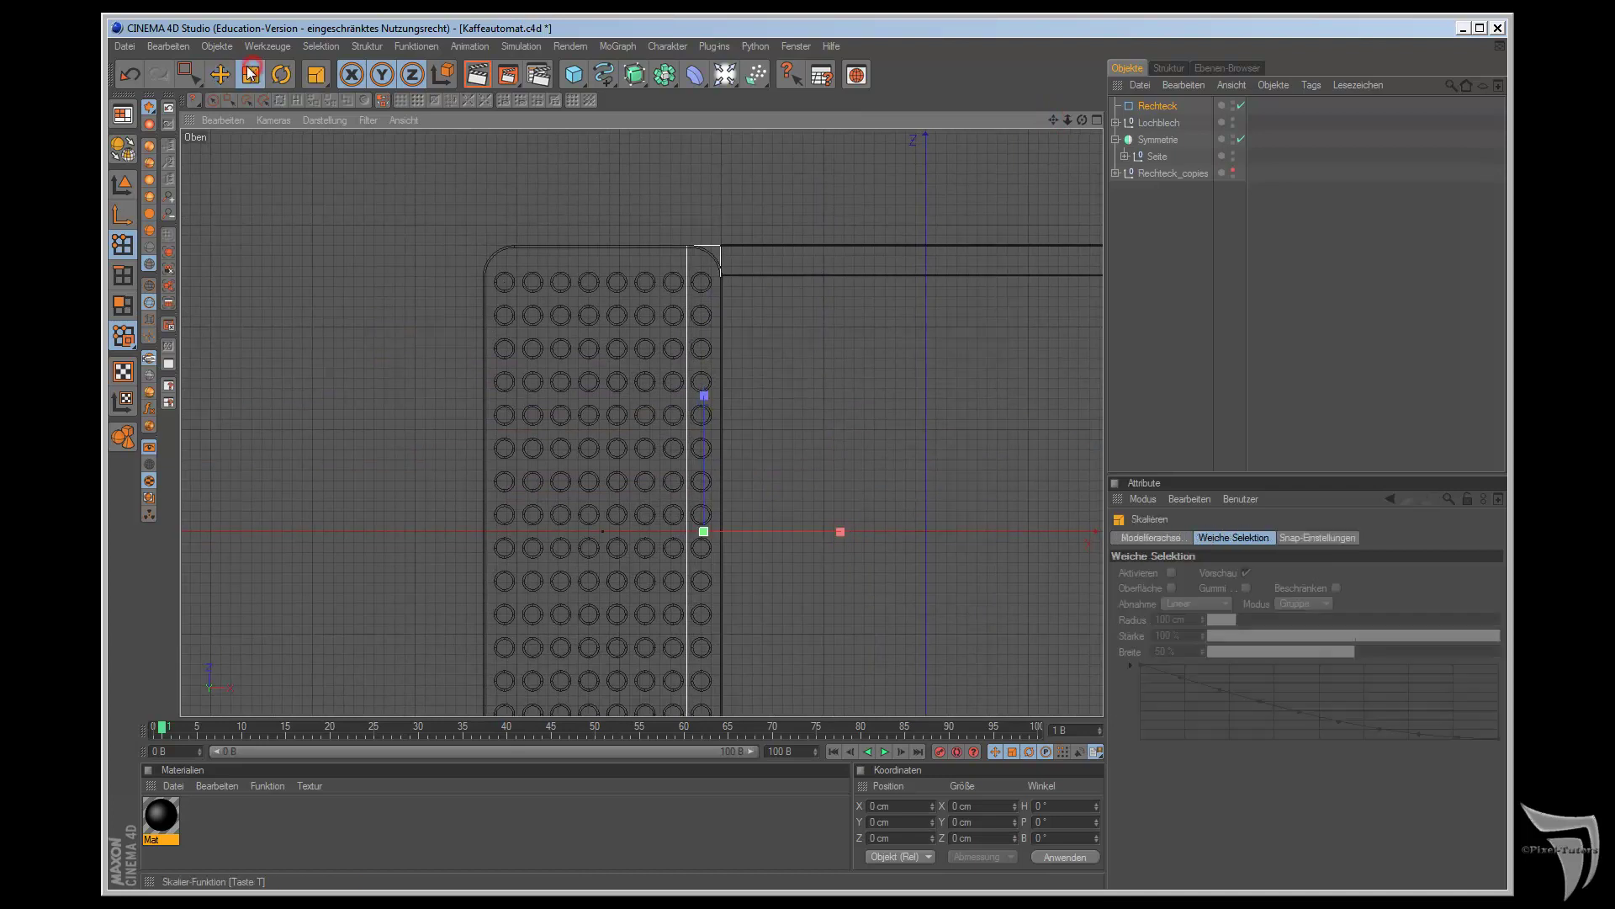
left_click(1319, 538)
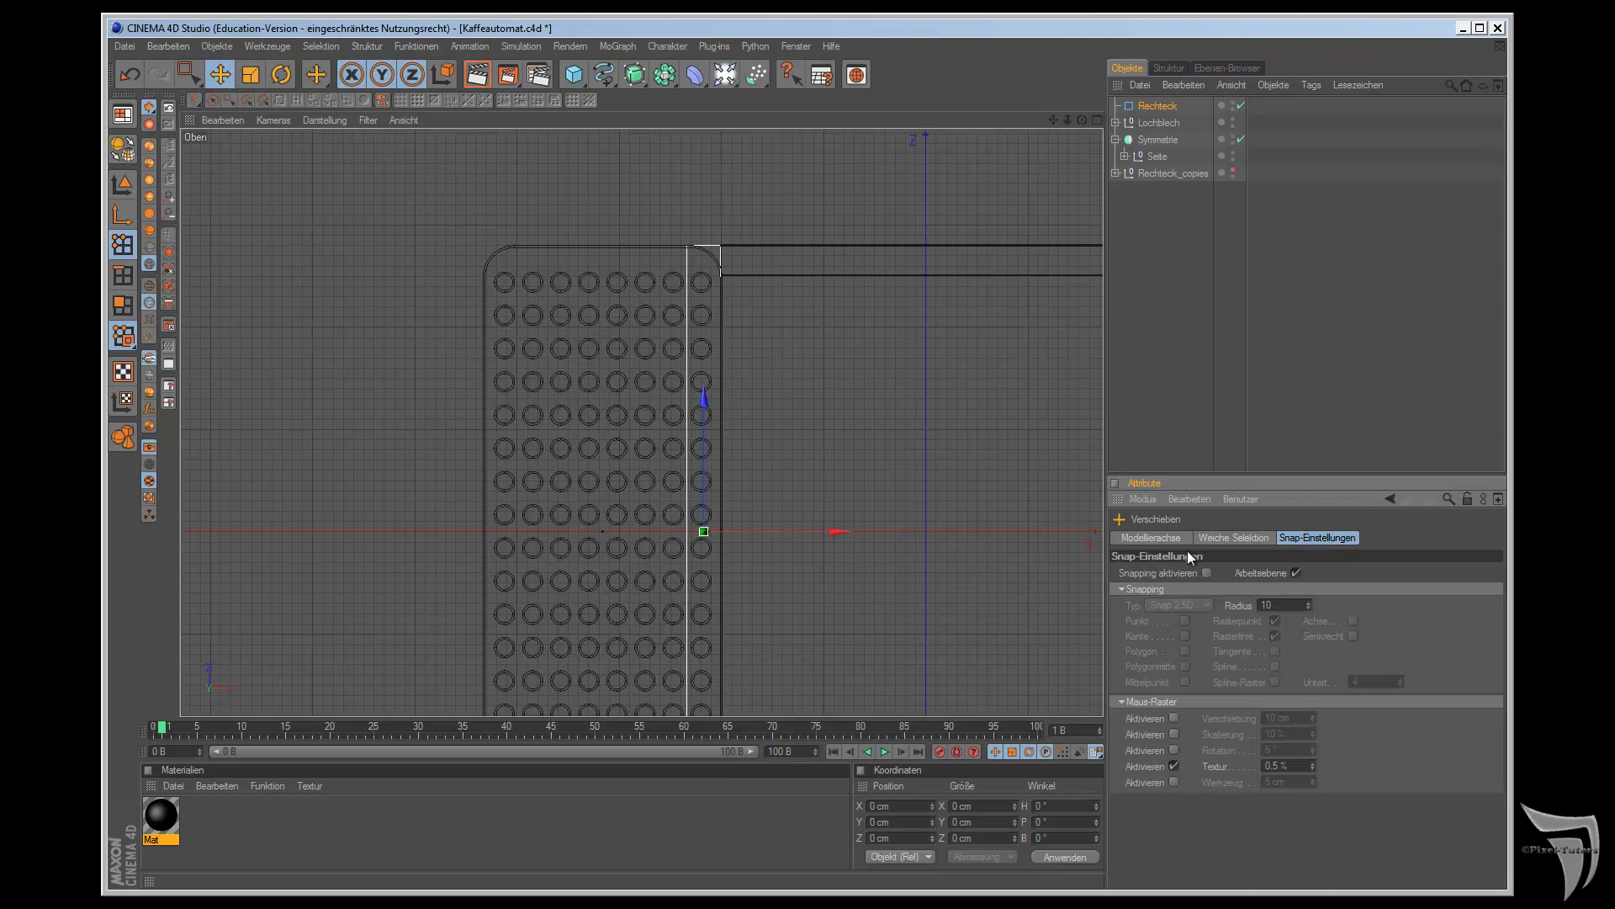
left_click(1206, 573)
- Snap the rectangle against the tray's edge and reopen the coffee machine reference image
left_click_drag(830, 537, 908, 502)
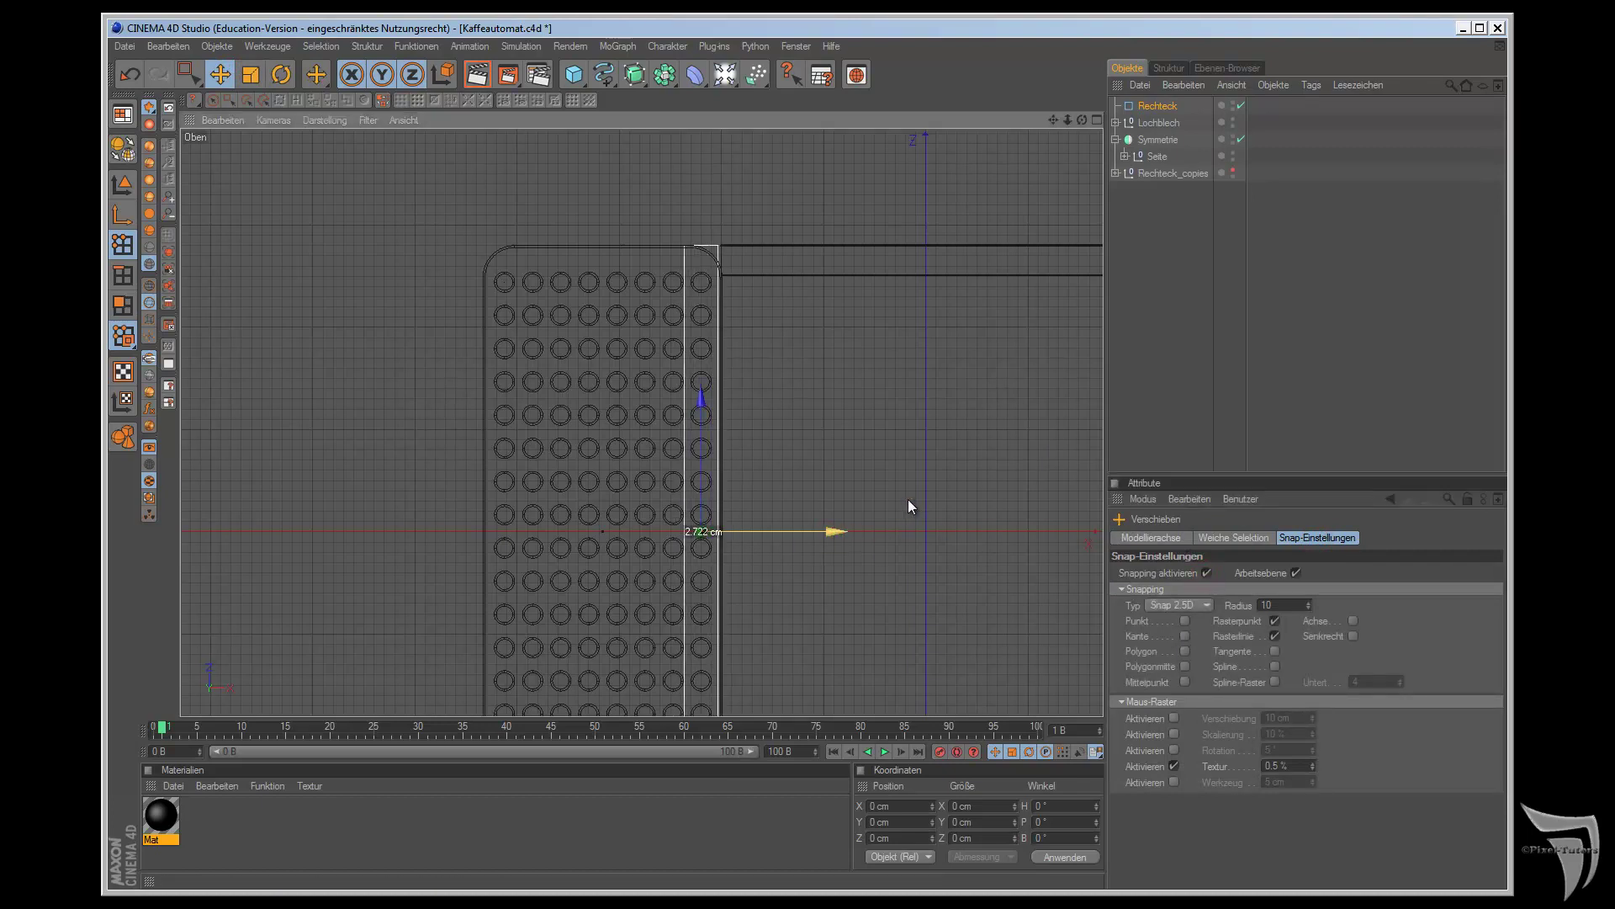
left_click_drag(911, 499, 911, 498)
left_click(1158, 105)
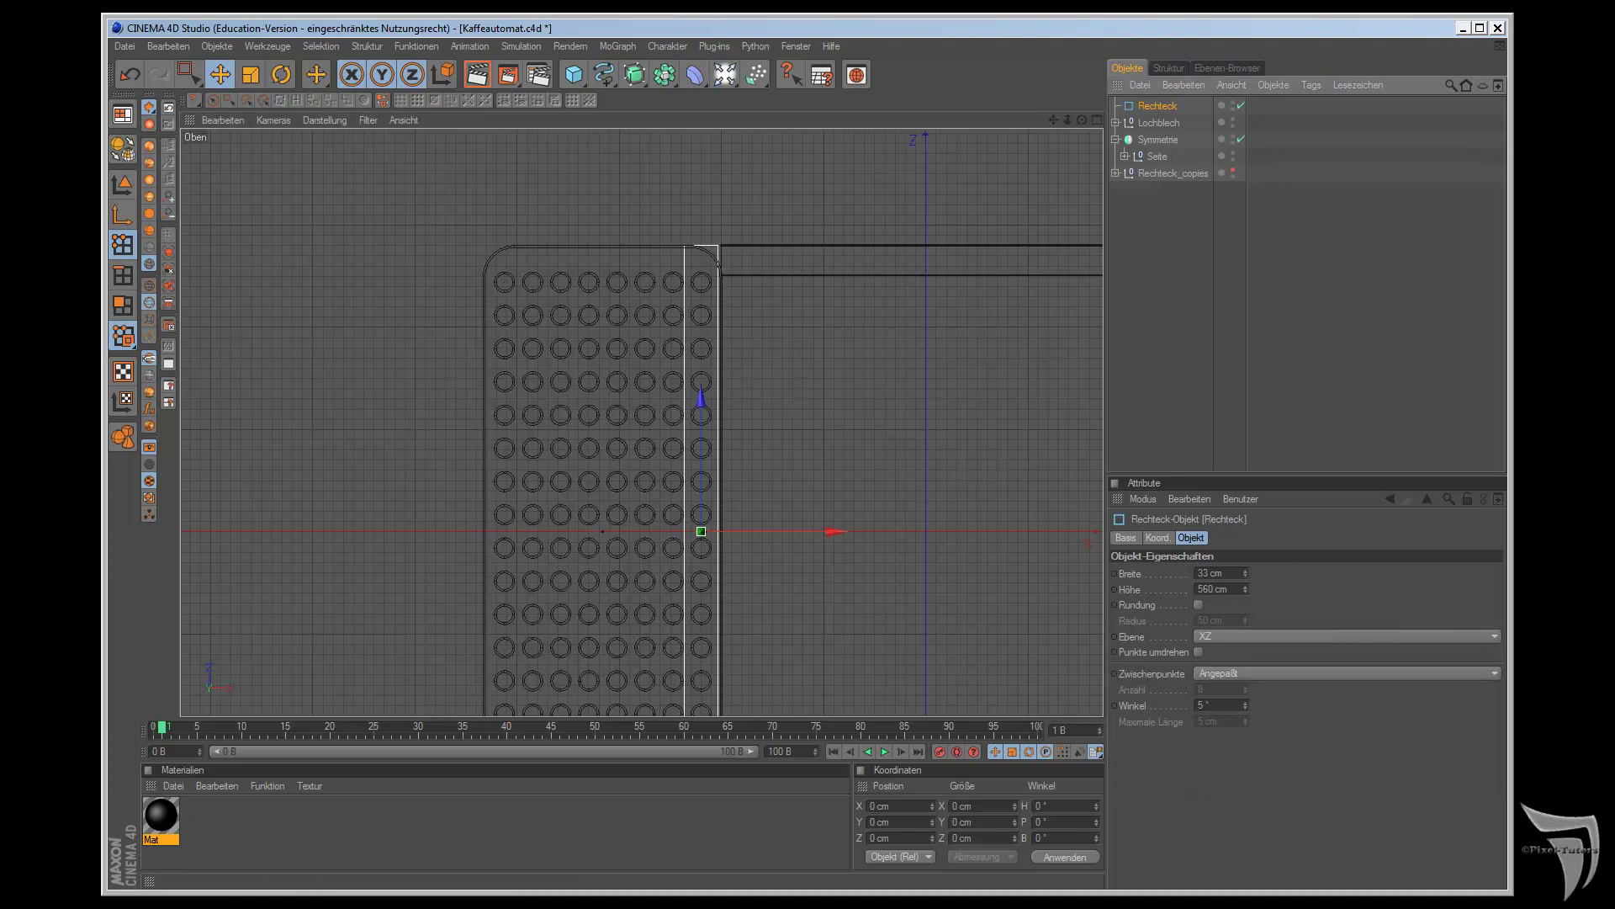
key("shift+F6")
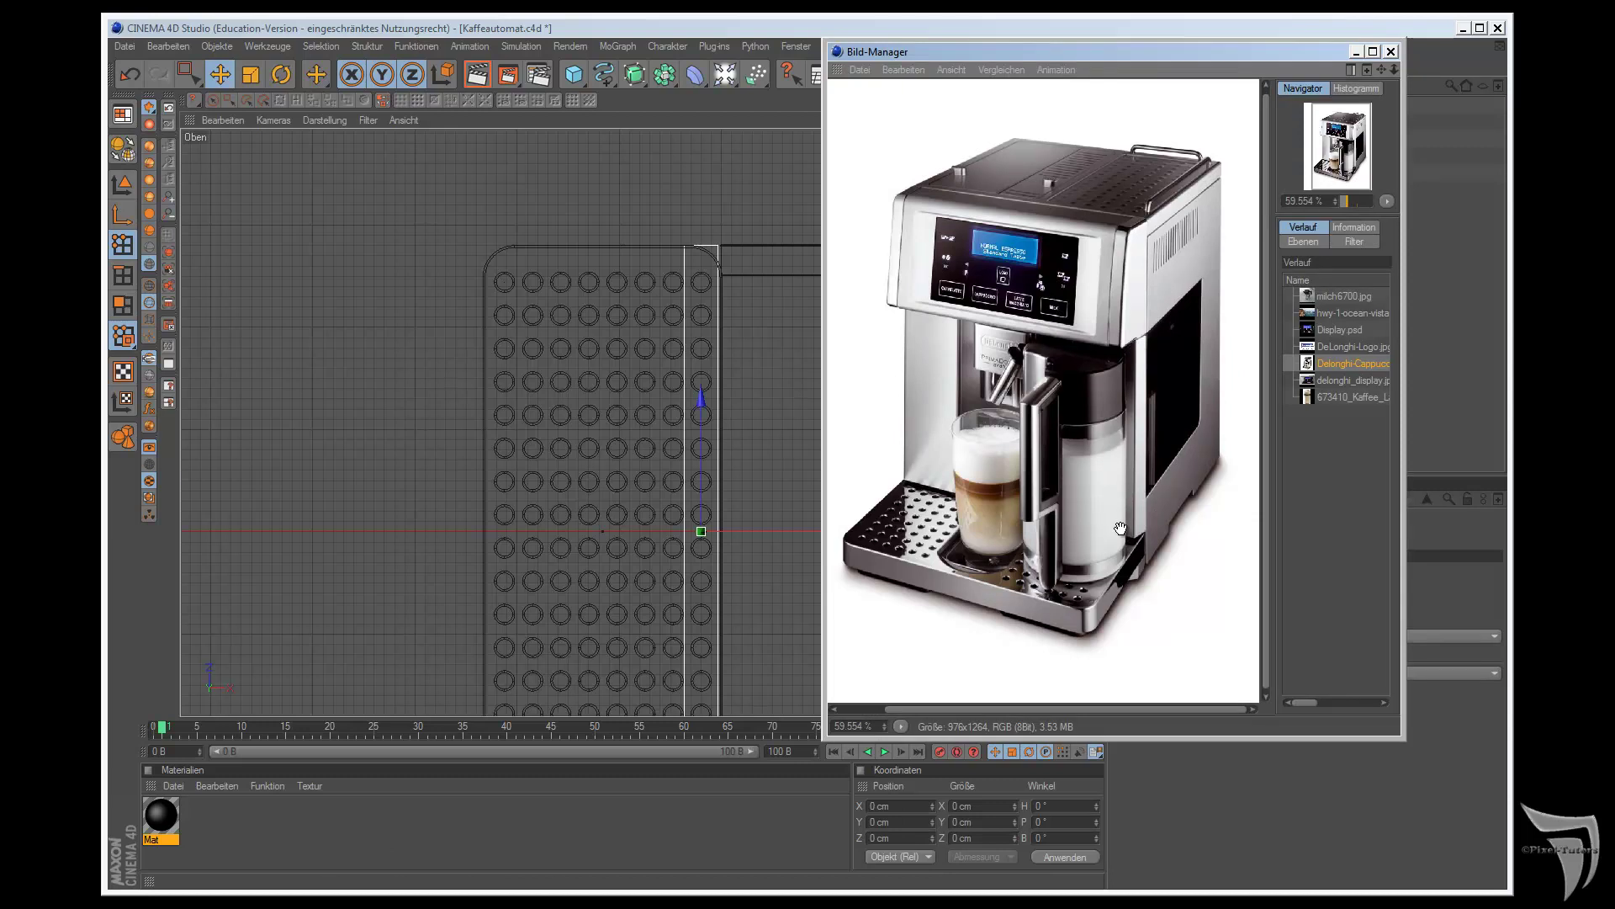
- Close the reference image and round the rectangle's corners with a 5 cm radius
left_click(1355, 52)
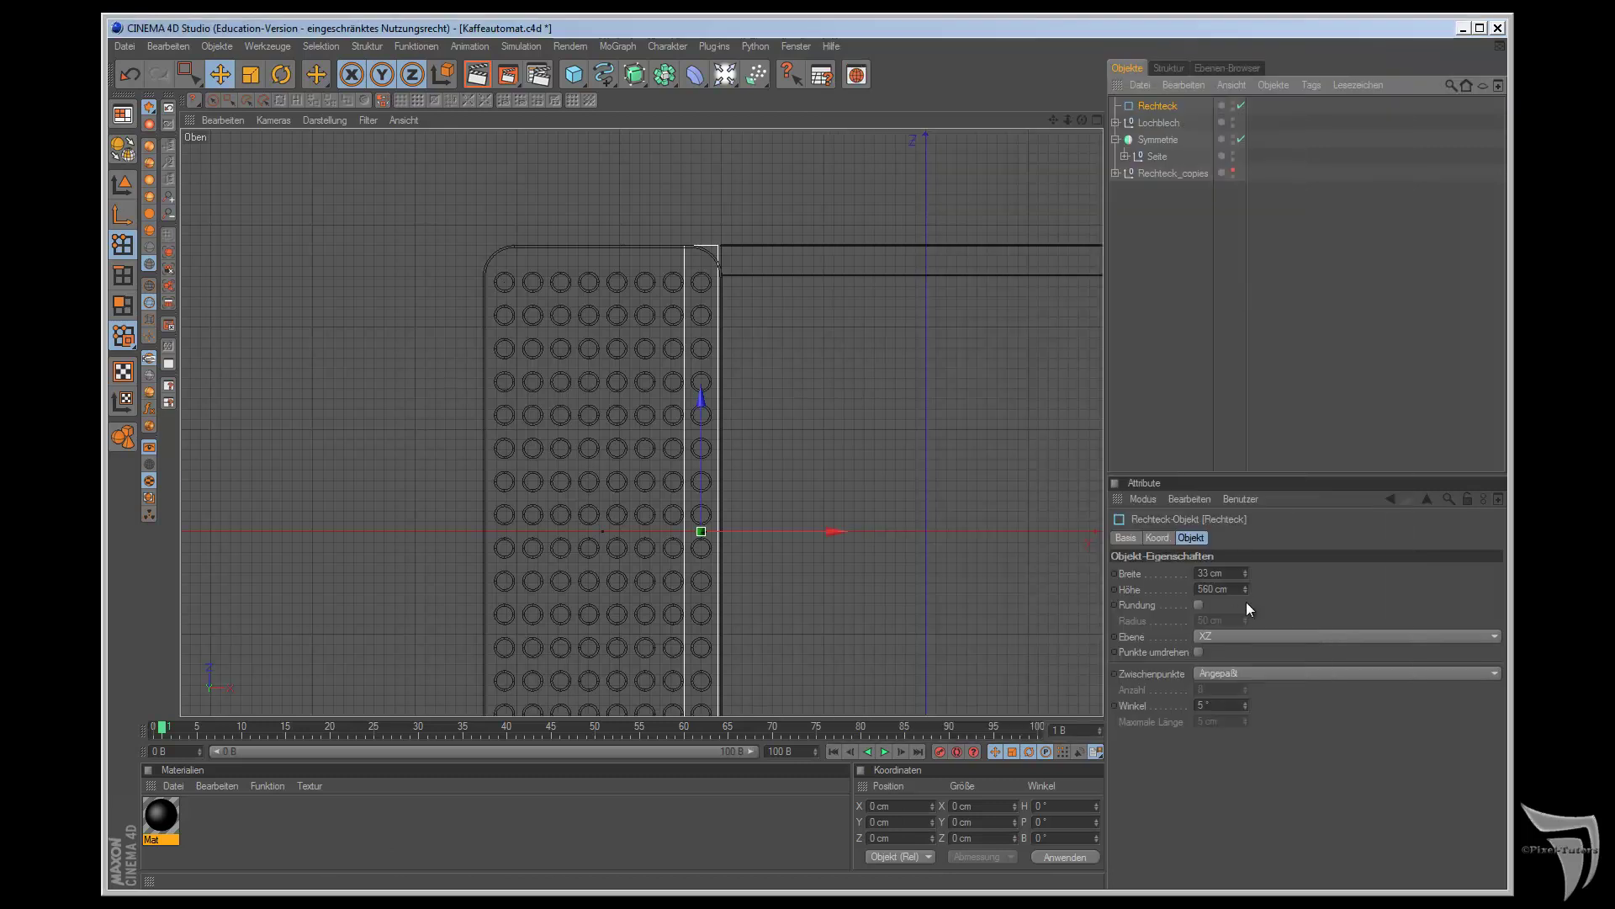
left_click(1198, 606)
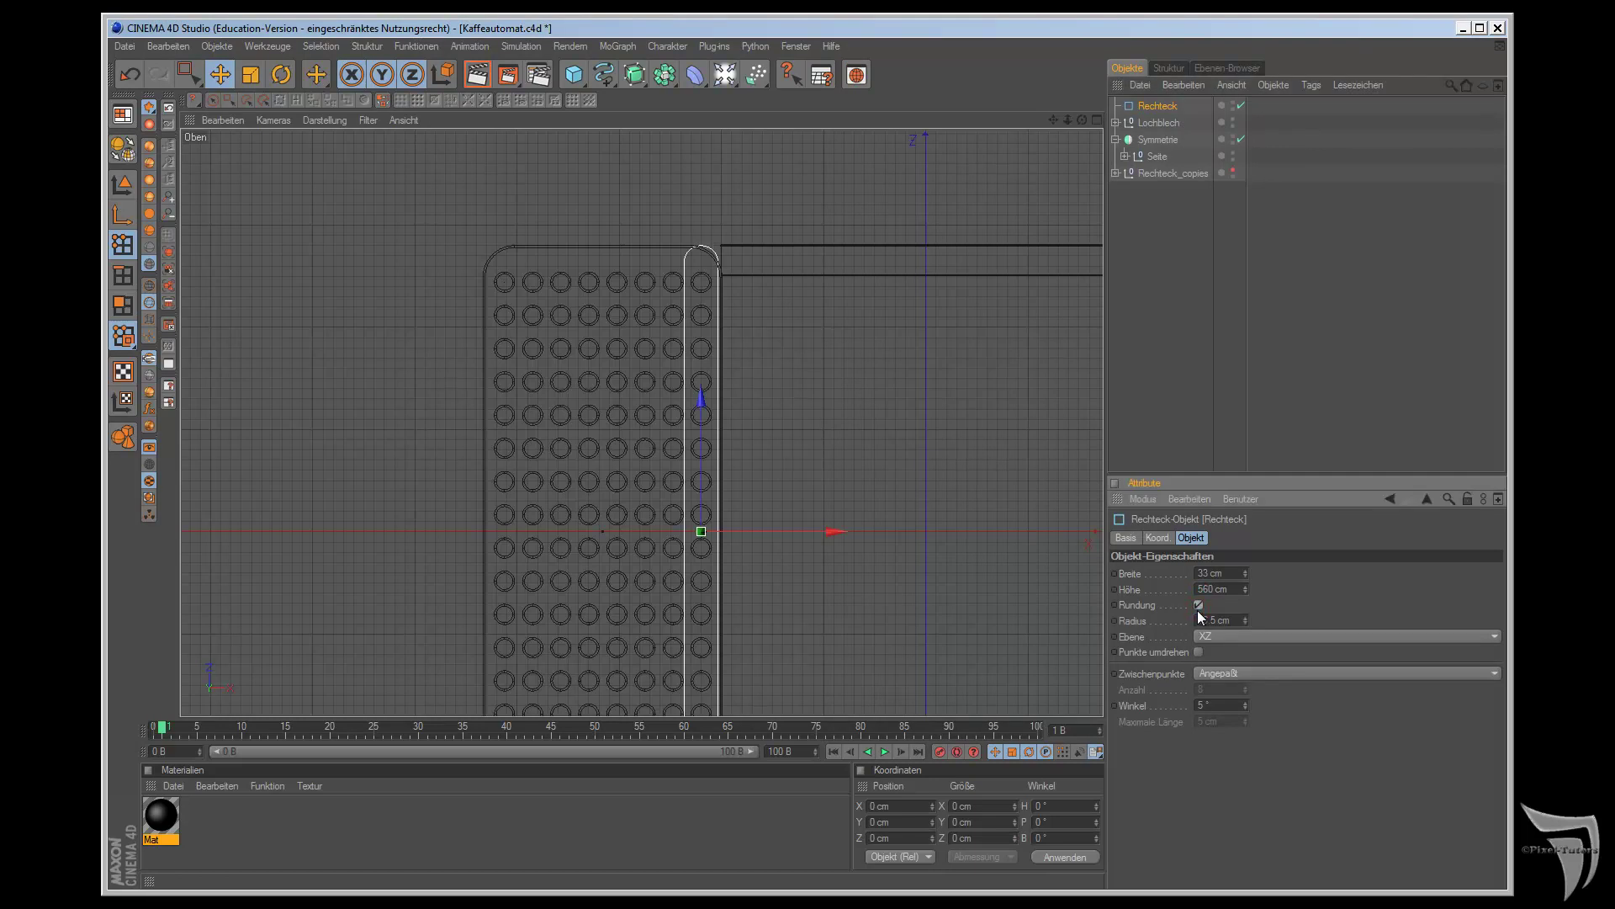
left_click_drag(1244, 621, 1244, 624)
double_click(1211, 620)
scroll(922, 461, "up", 3)
scroll(921, 446, "up", 1)
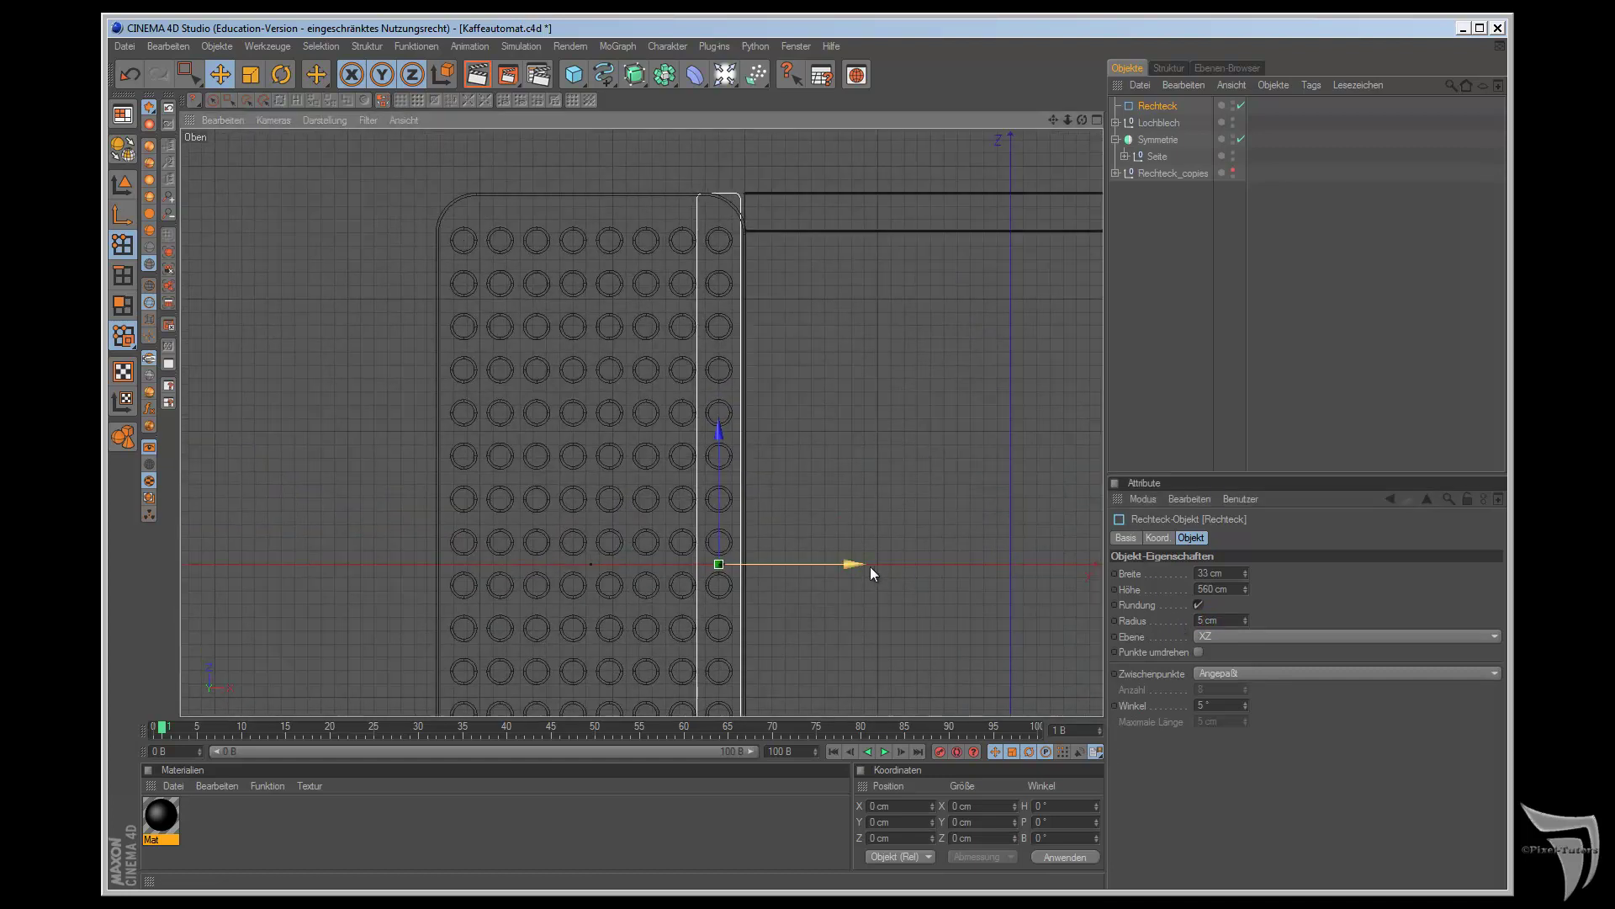
- Set the rectangle's width to 40 cm
double_click(1203, 572)
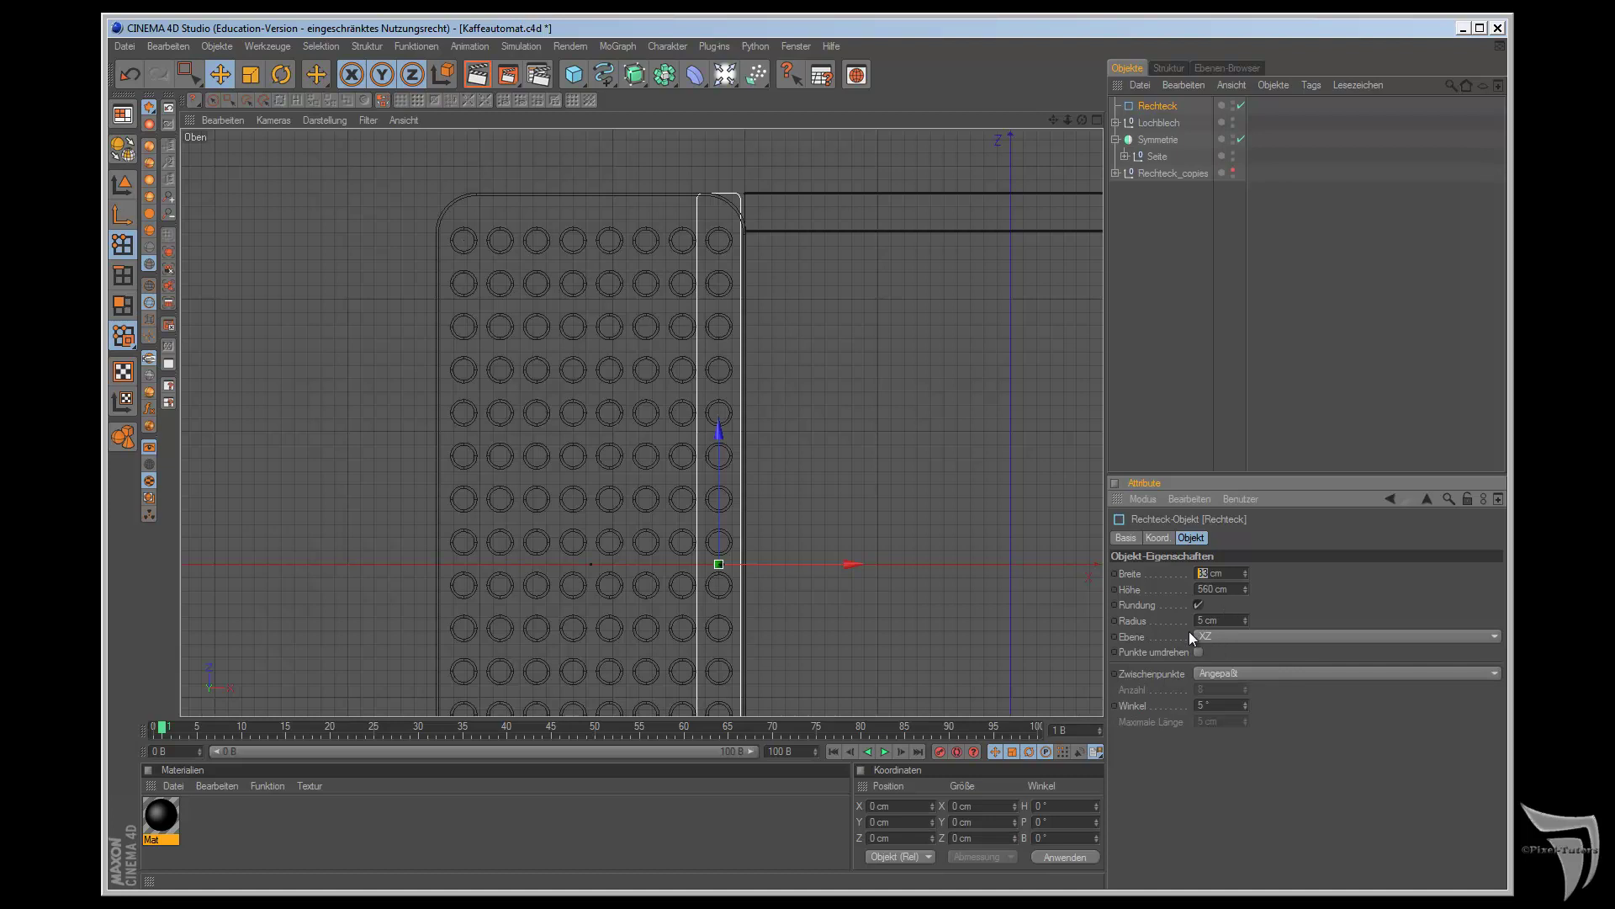
type("40")
key("Return")
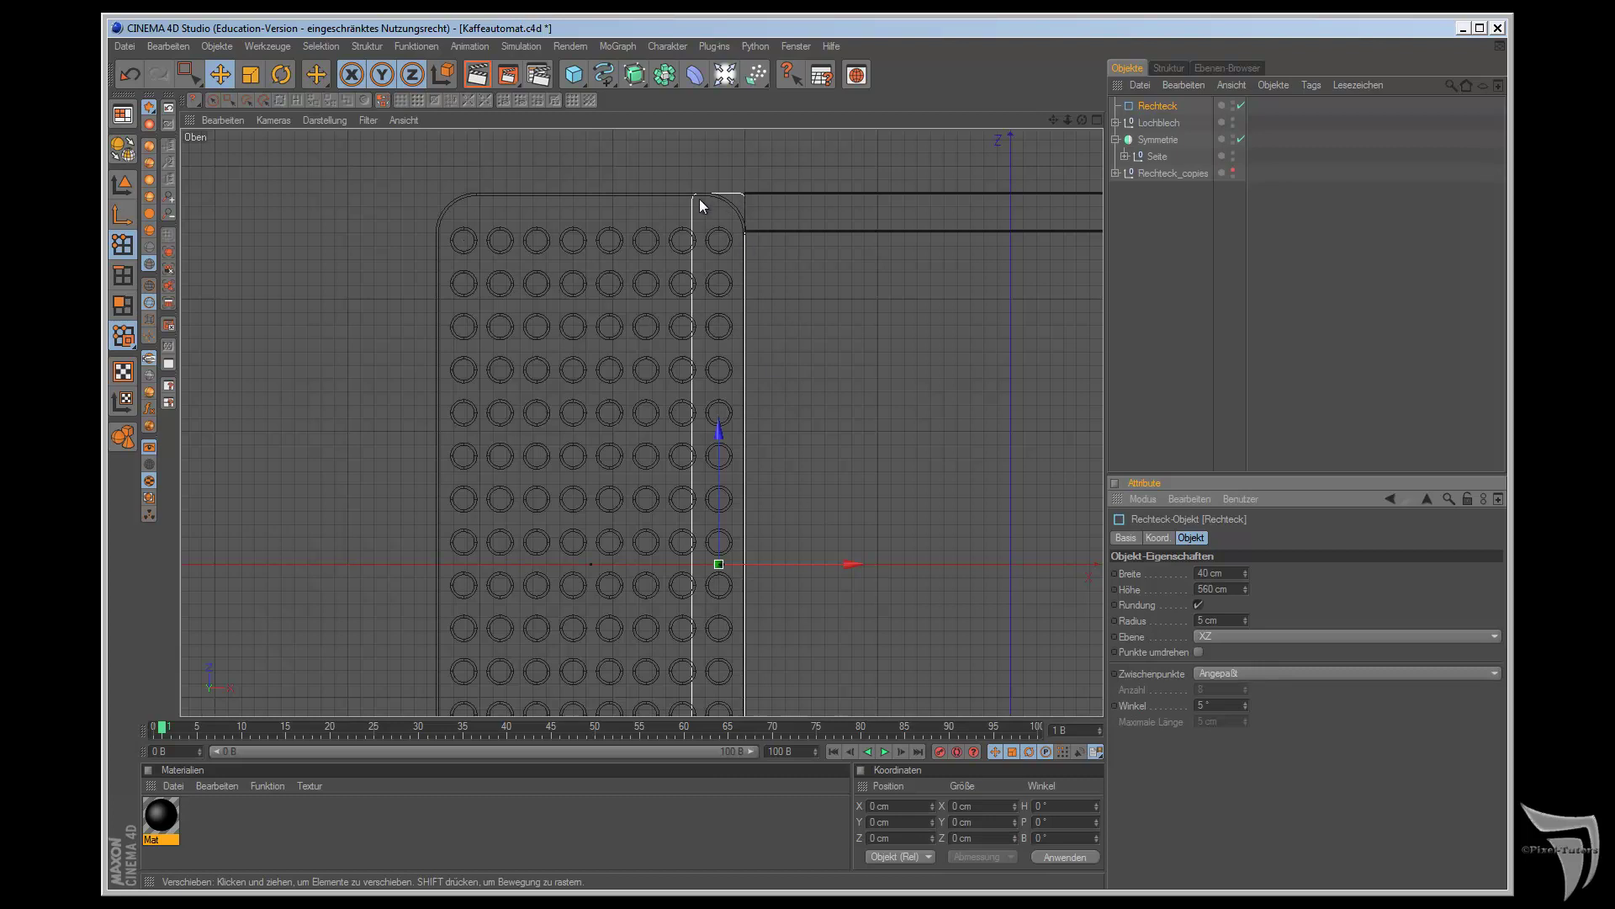
- Convert the rectangle into an editable spline
left_click(123, 148)
scroll(487, 259, "down", 1)
scroll(522, 180, "down", 1)
scroll(572, 181, "down", 1)
left_click_drag(1053, 119, 909, 501)
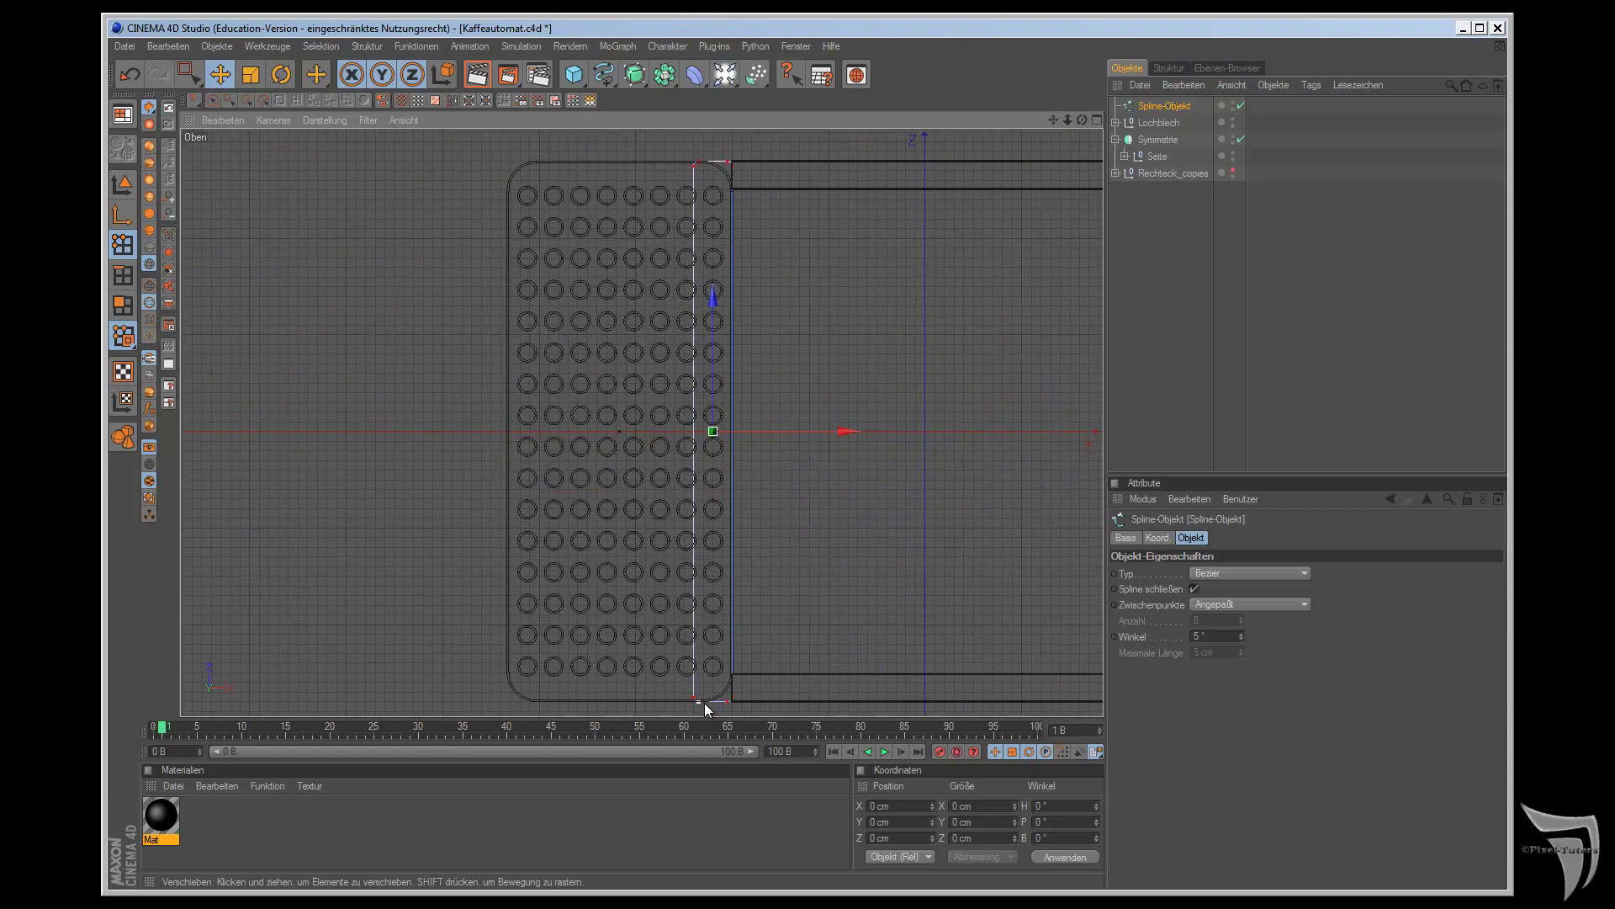
- Box-select the edge's end points, scale them along Z to about 538 cm, and open the reference image
left_click(187, 81)
left_click(241, 87)
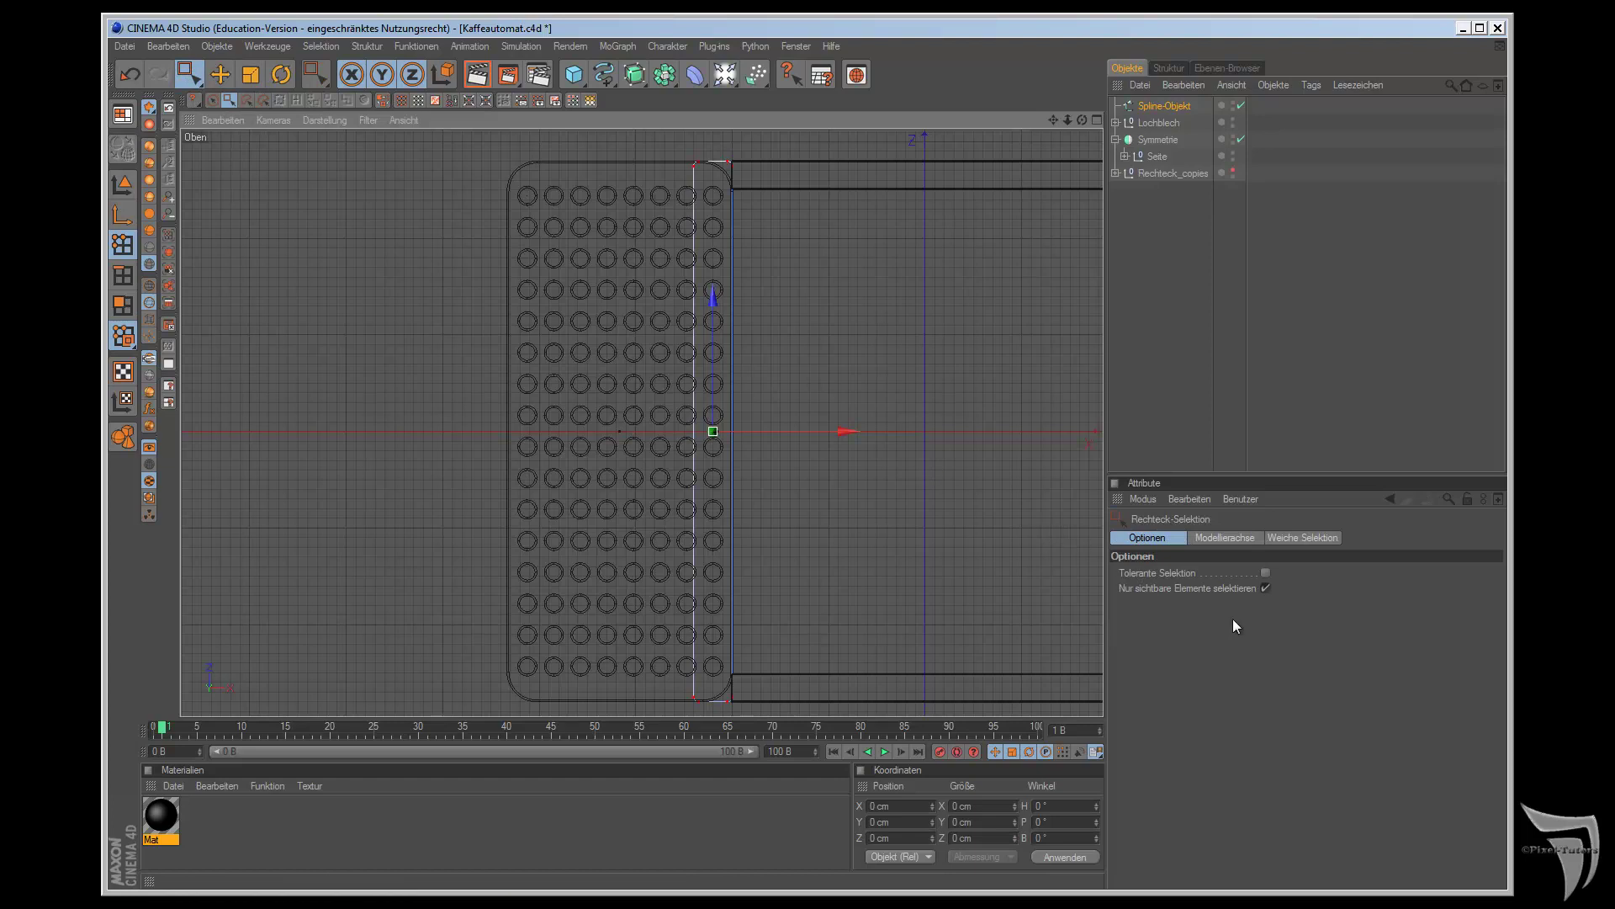
left_click(1264, 587)
left_click_drag(658, 145, 719, 726)
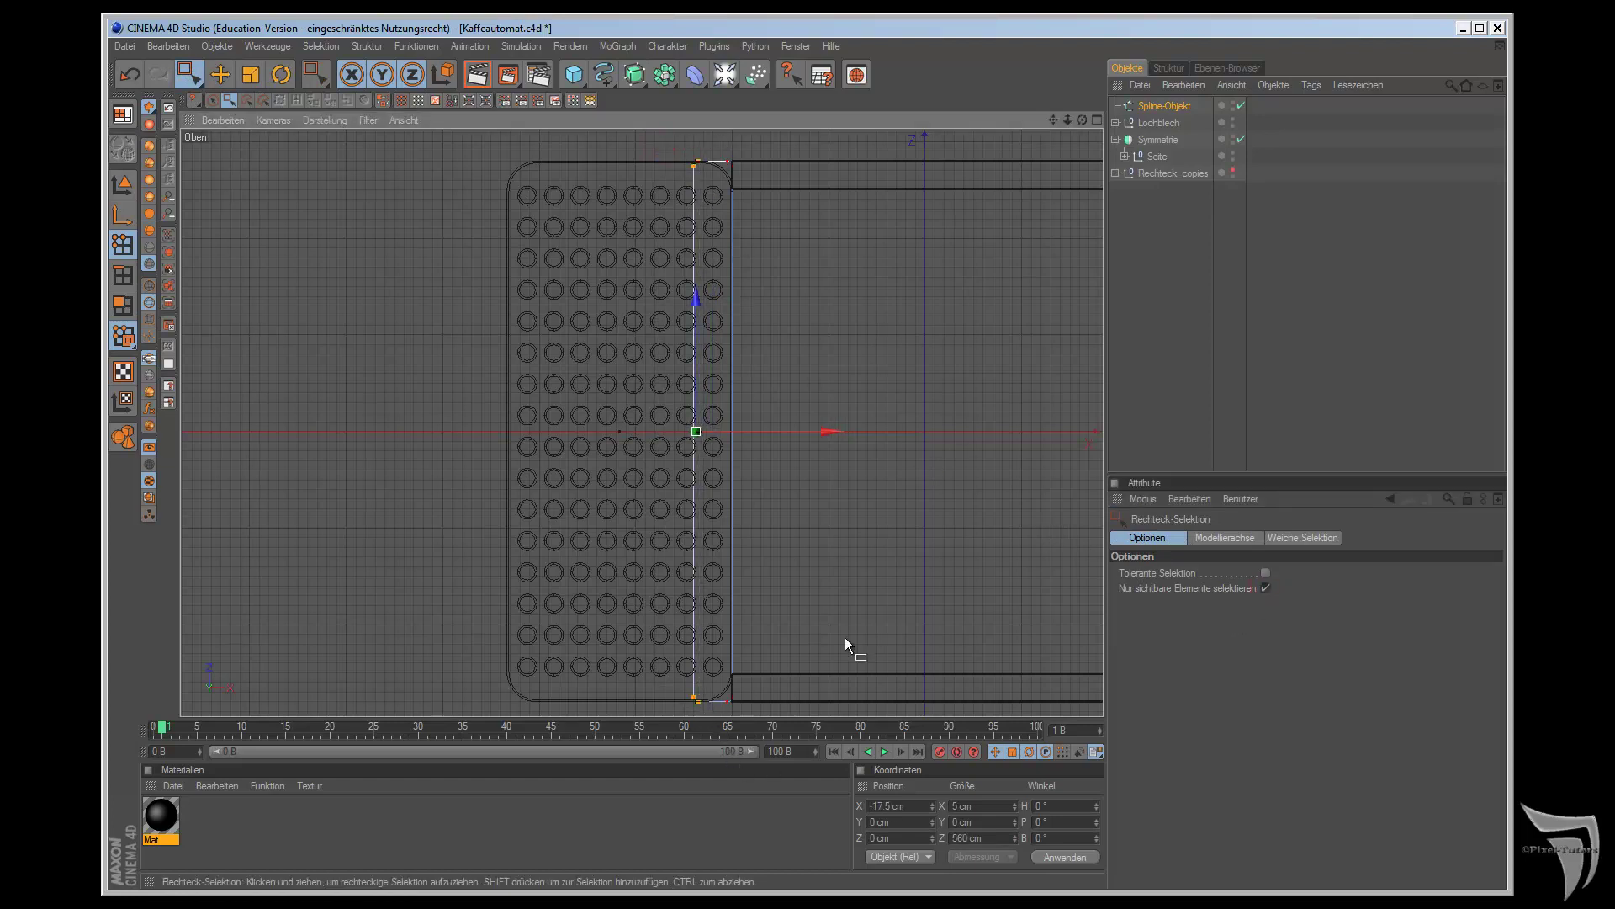
key("e")
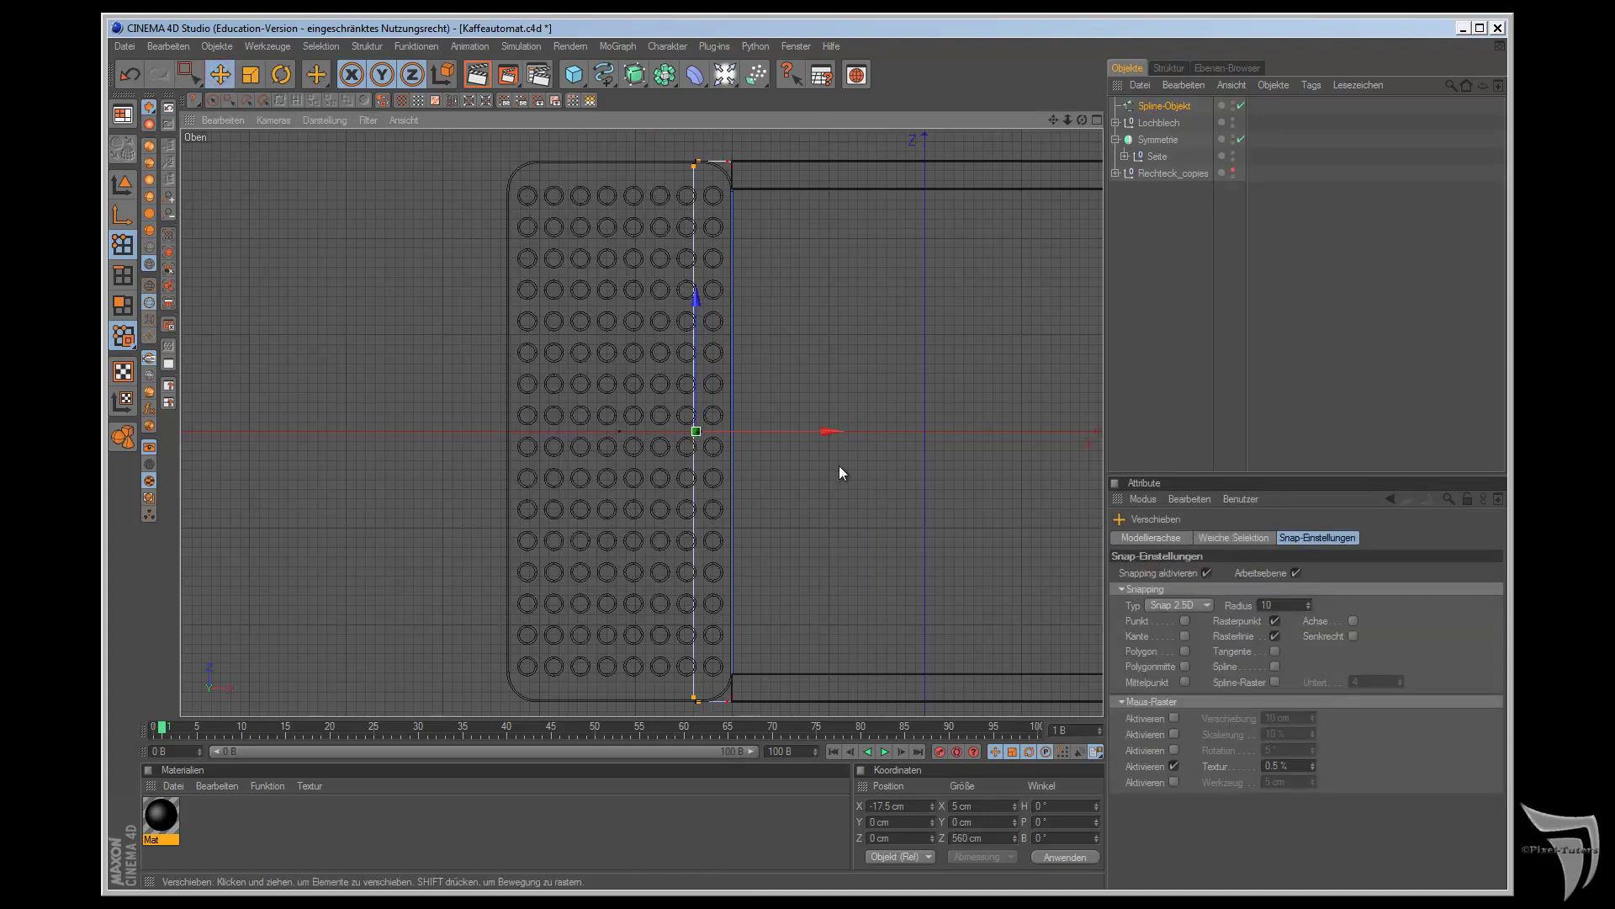
key("t")
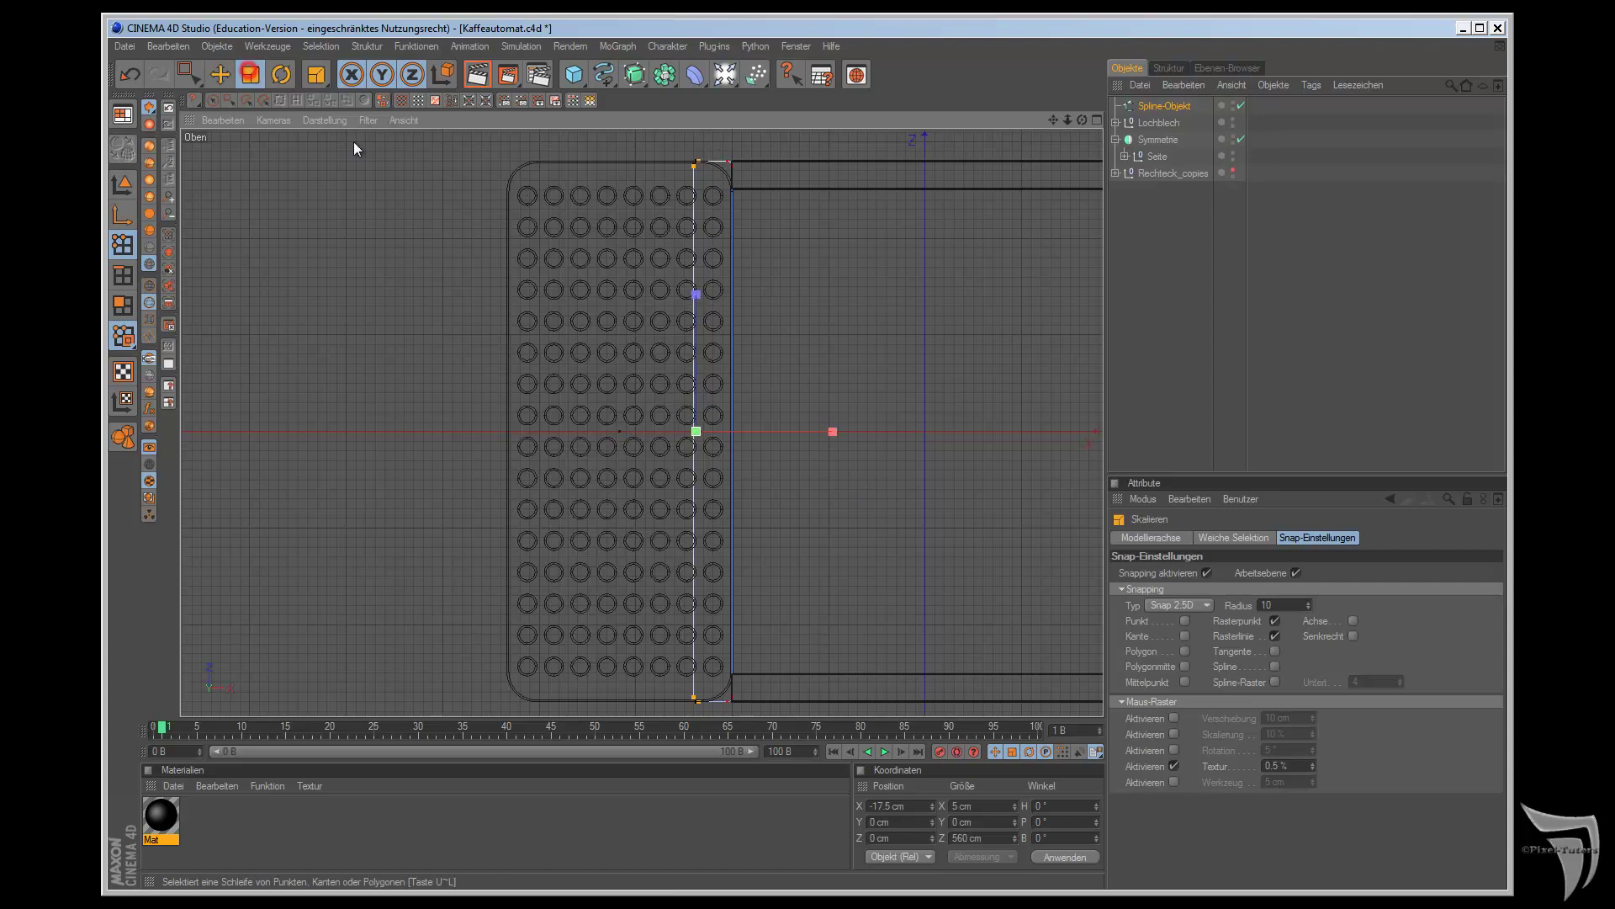
left_click_drag(699, 294, 909, 498)
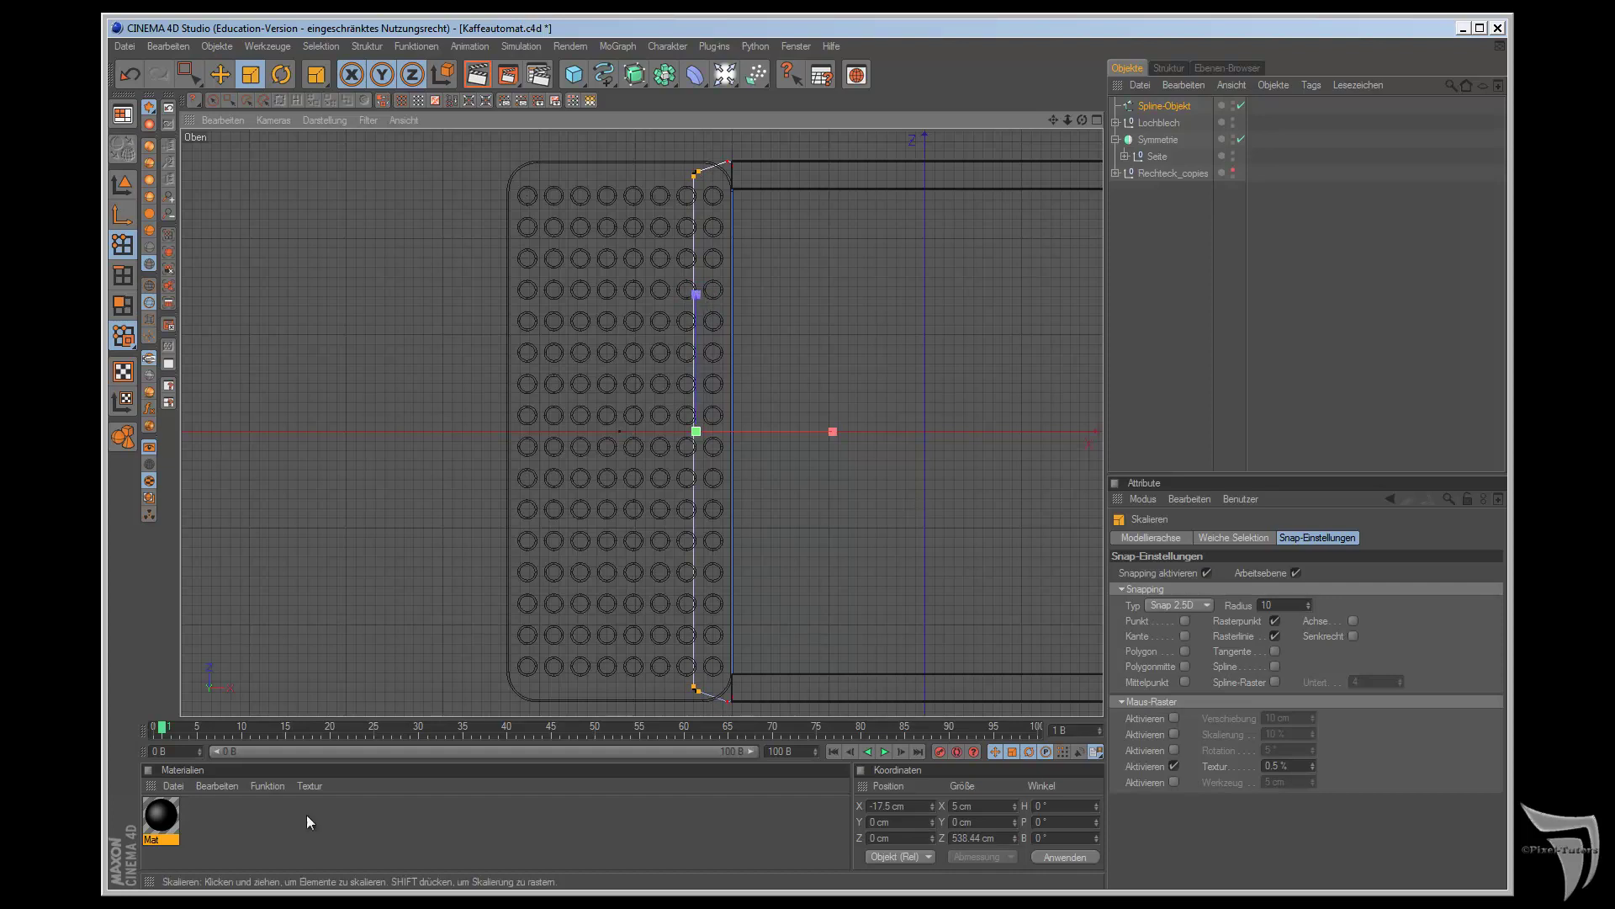
key("shift+F6")
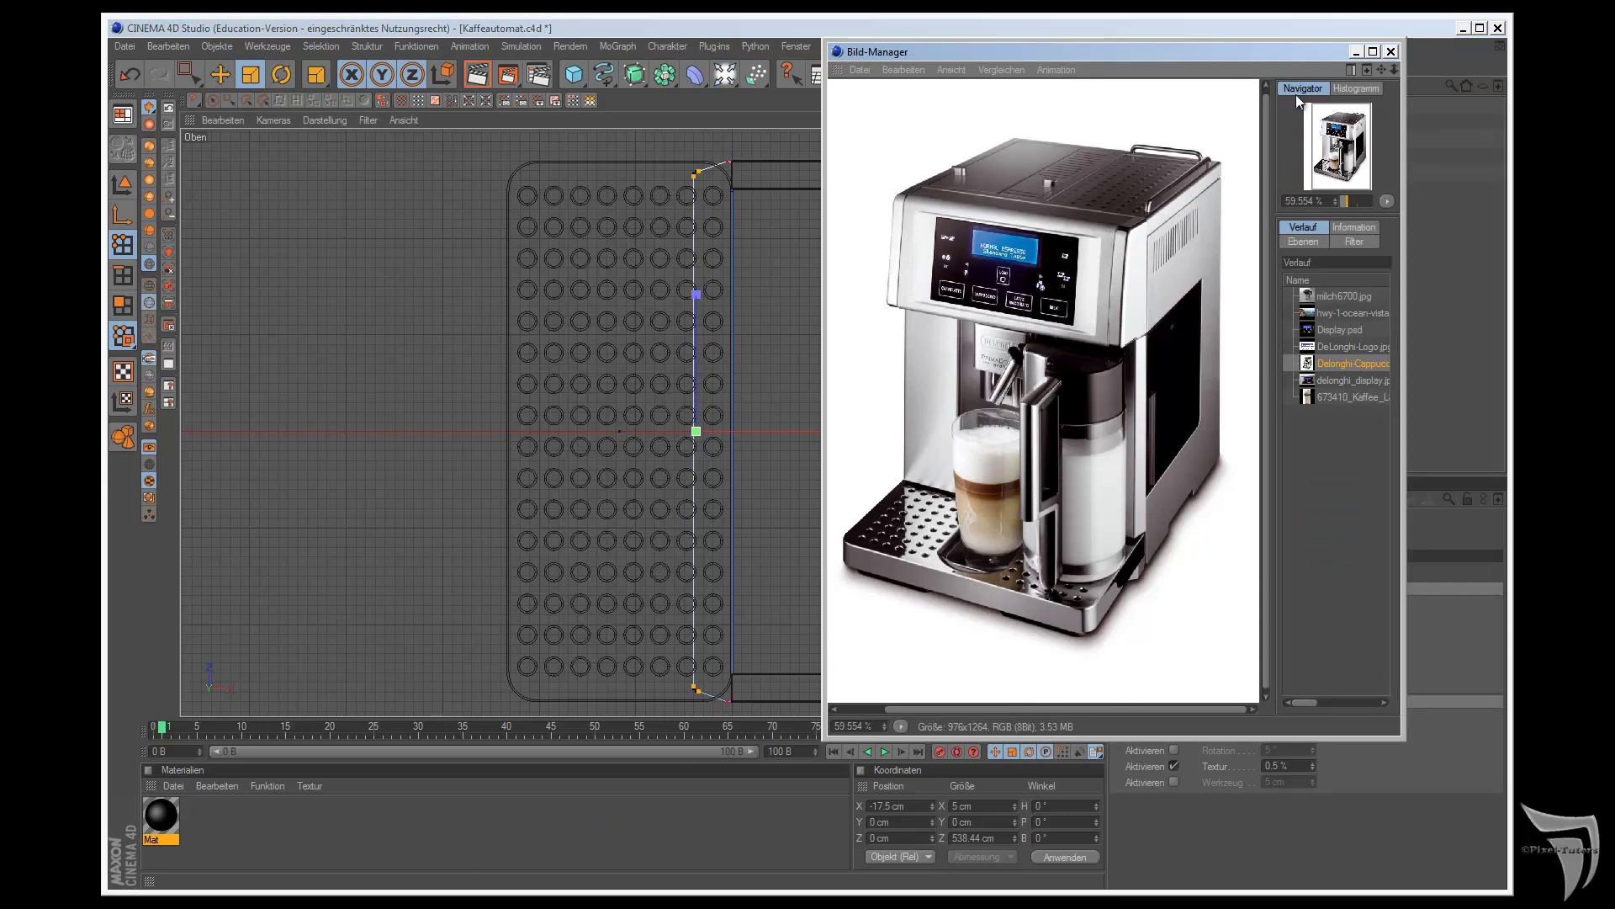
- Put the photo away, adjust the edge to about 541.4 cm, and make the spline open
left_click(1354, 52)
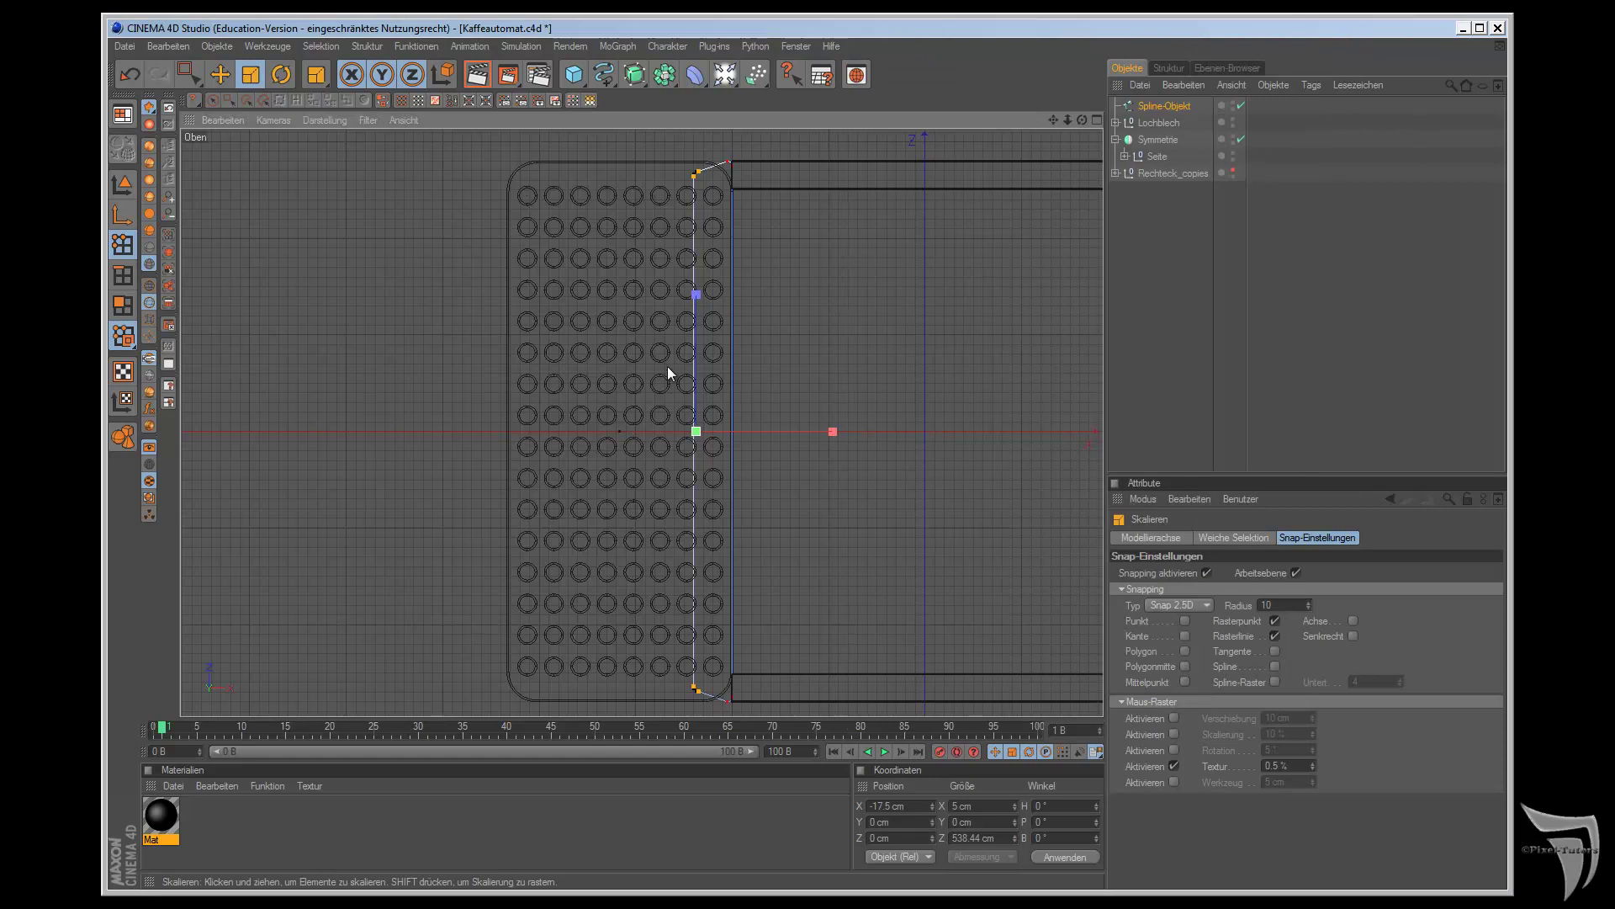
left_click_drag(700, 295, 909, 498)
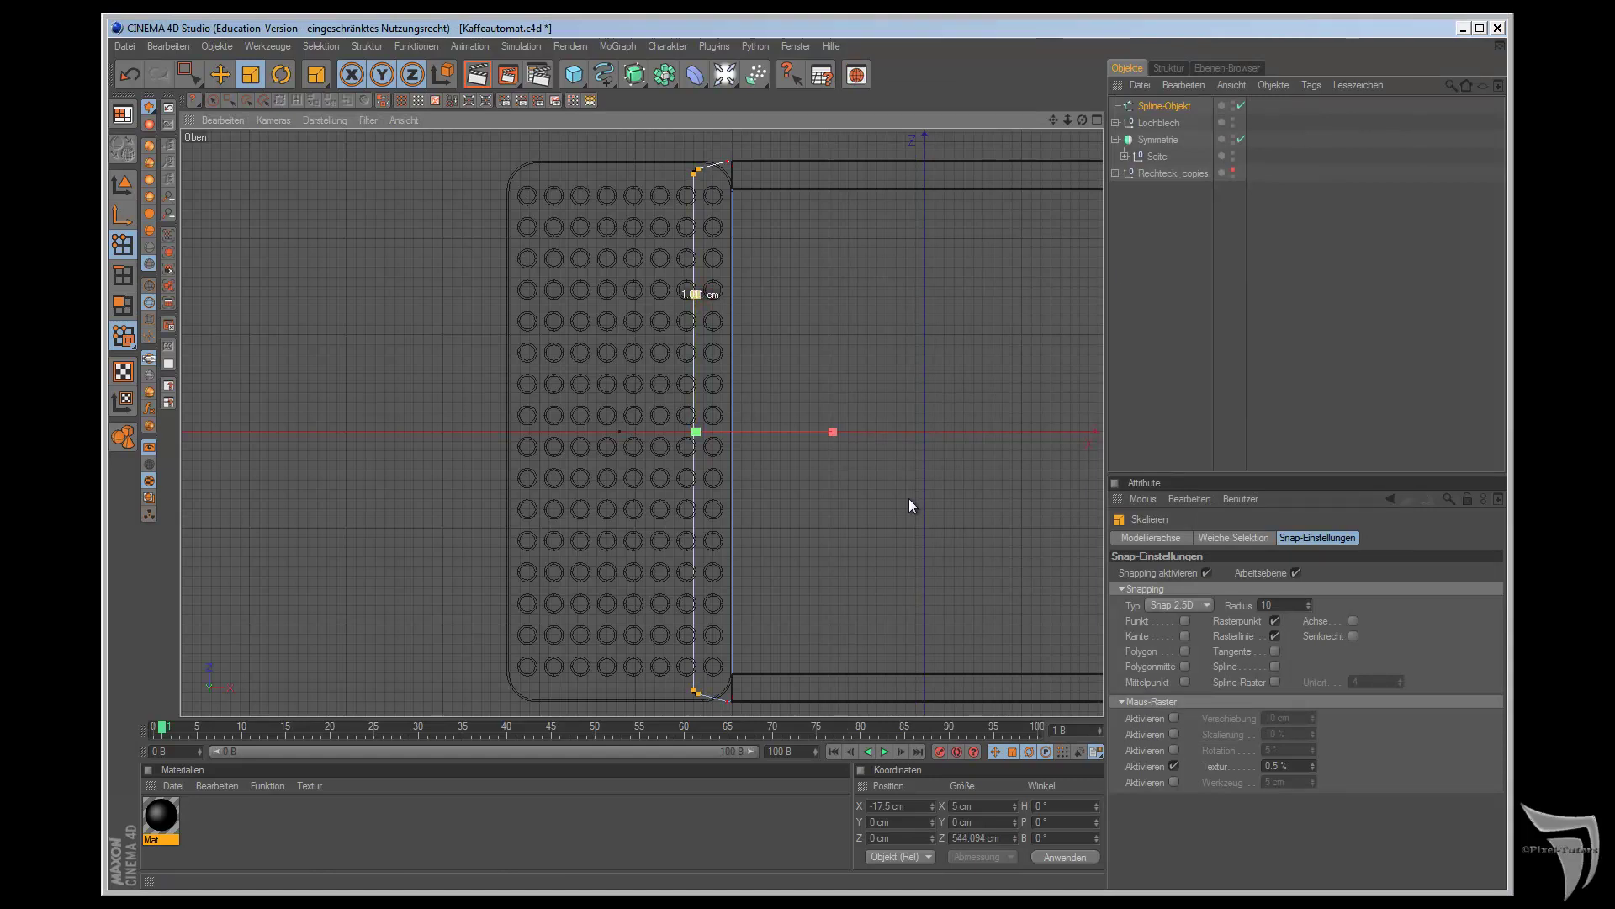
left_click_drag(909, 507, 915, 372)
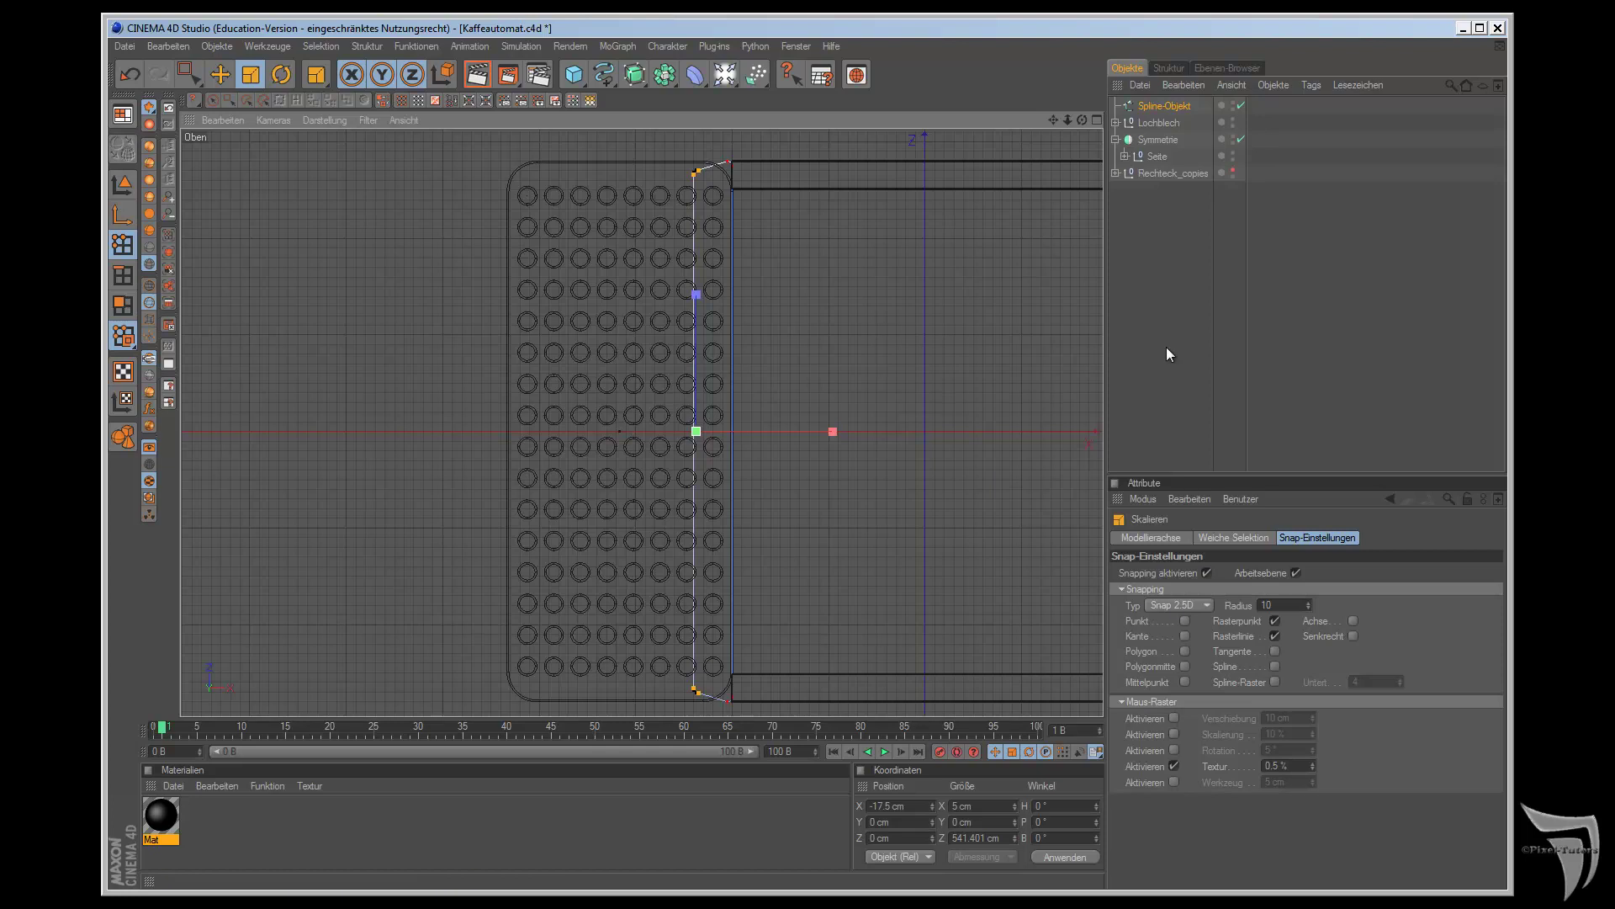
left_click(1157, 105)
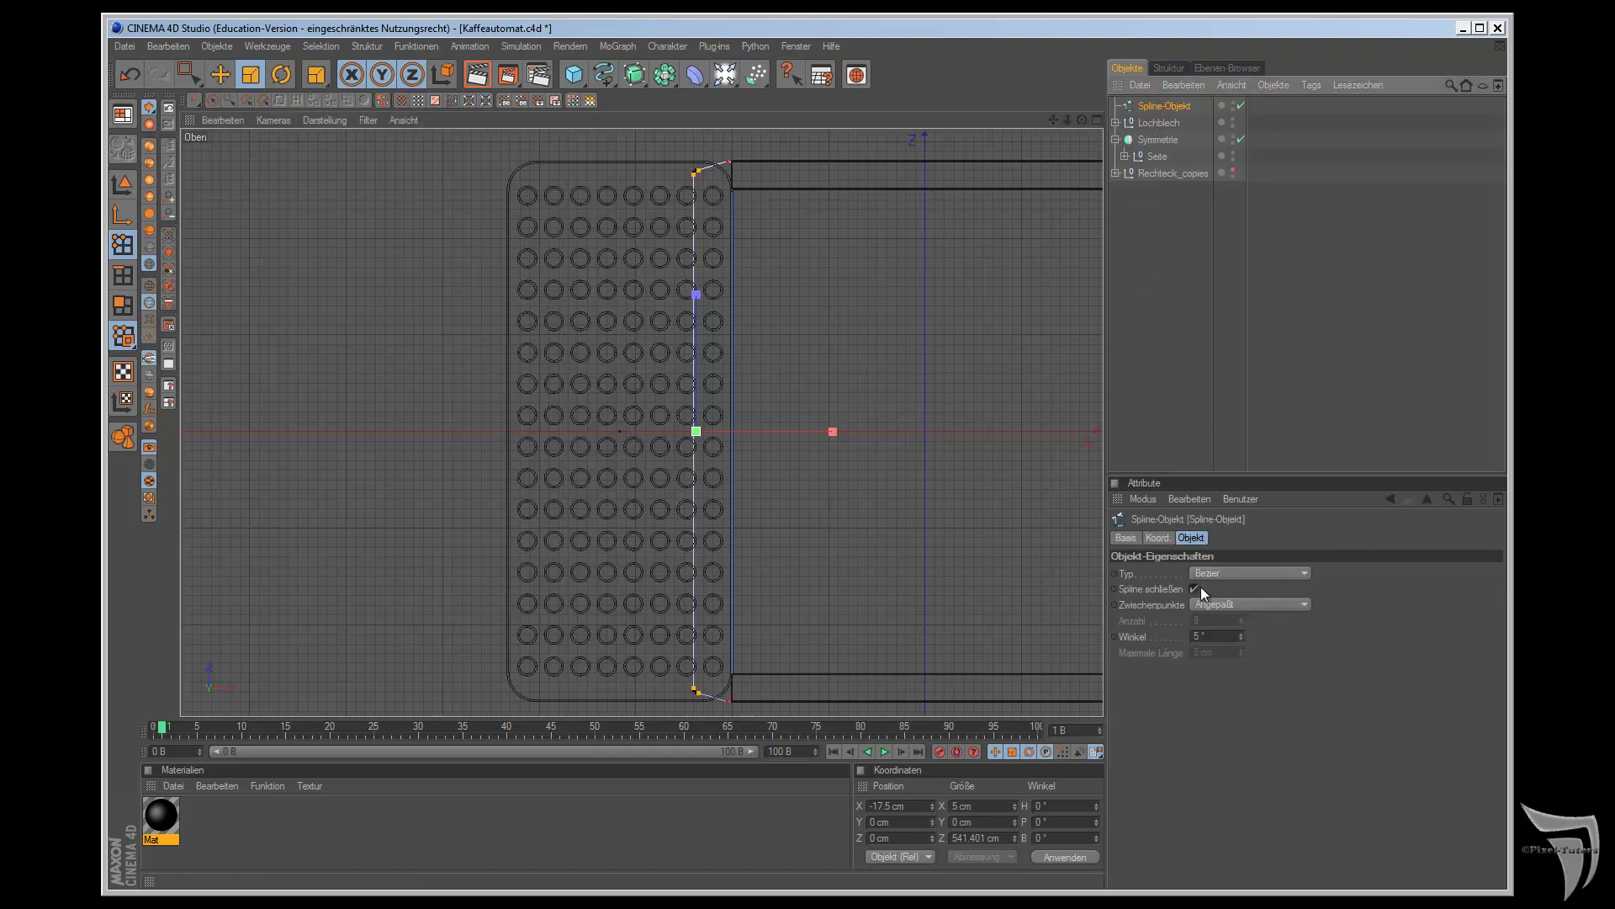
left_click(1196, 588)
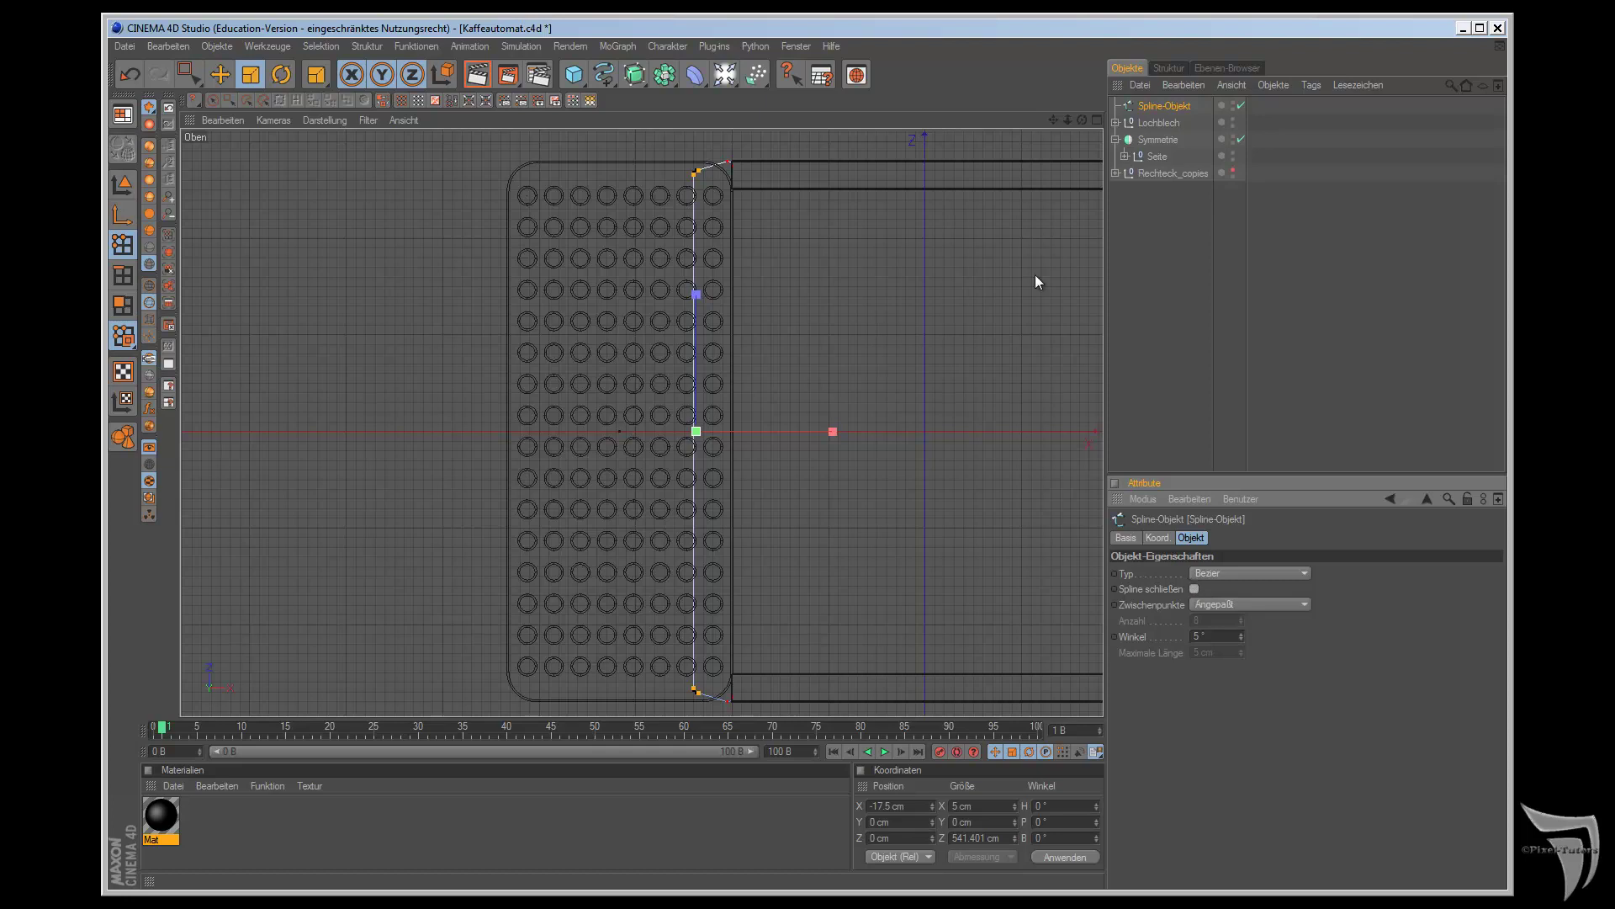
- Hide the Lochblech plate in the perspective view and add an Extrude-NURBS object
key("F1")
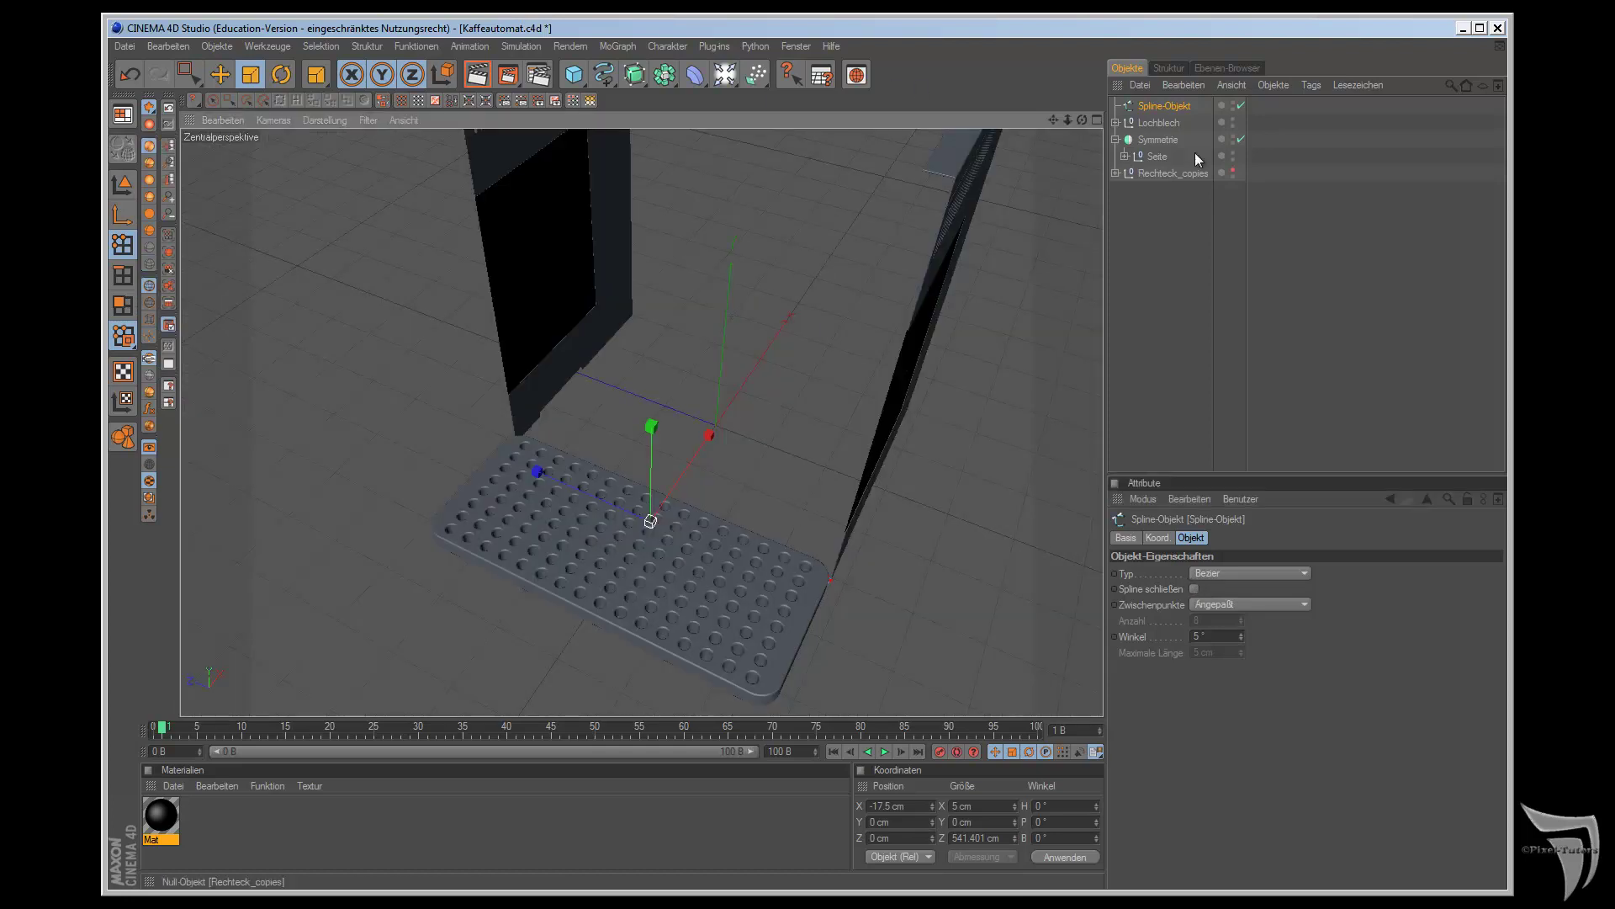
left_click(1234, 122)
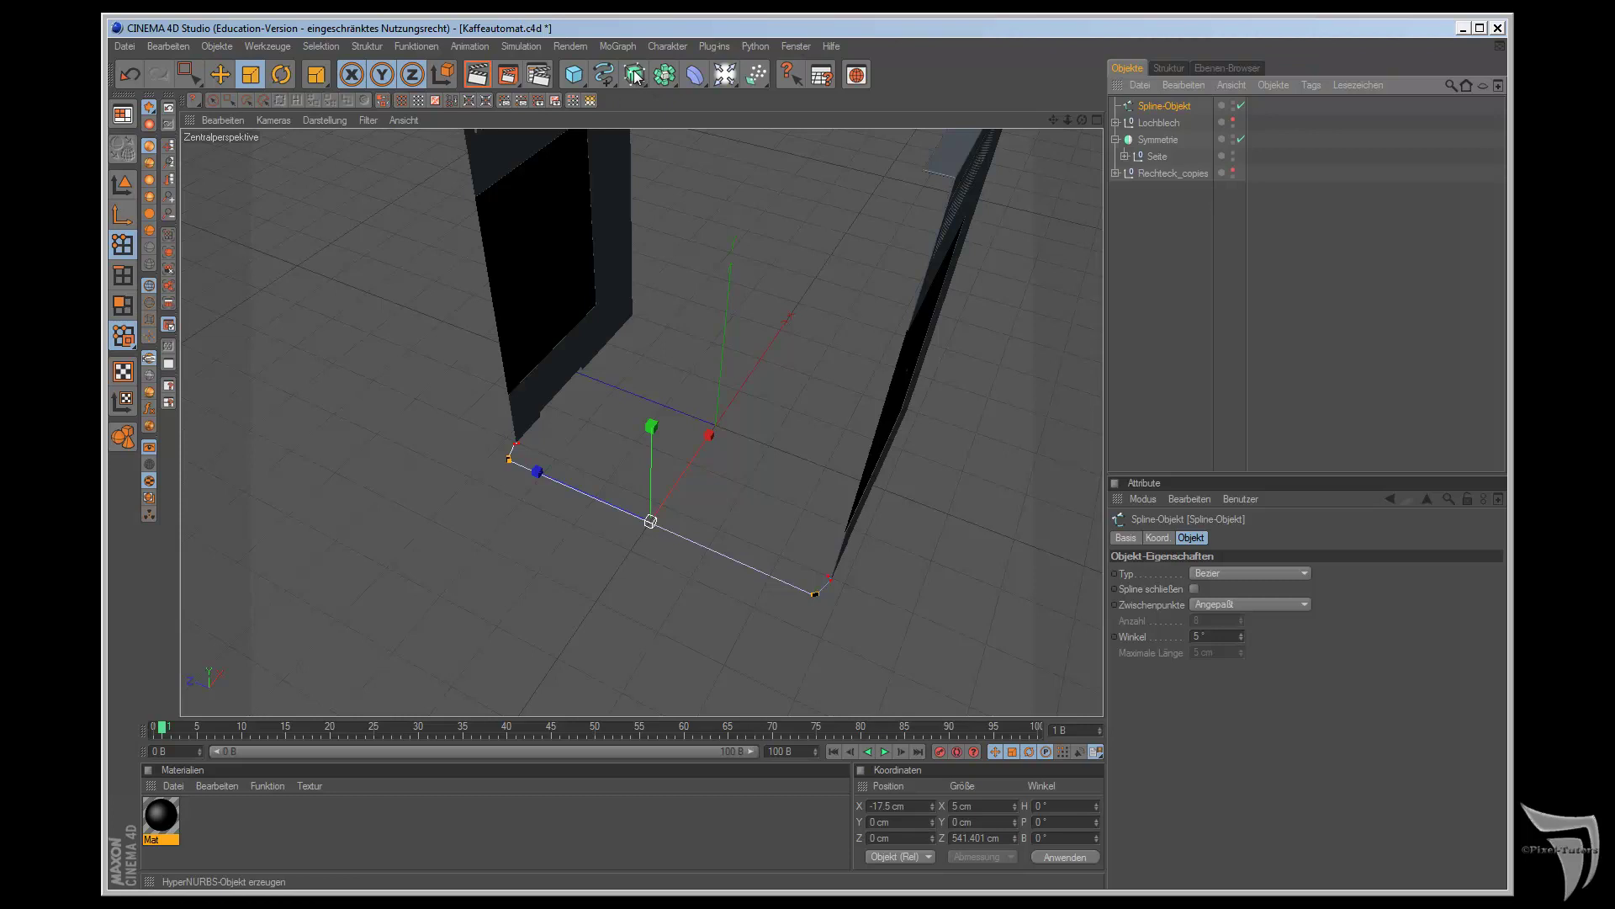
left_click_drag(635, 76, 809, 89)
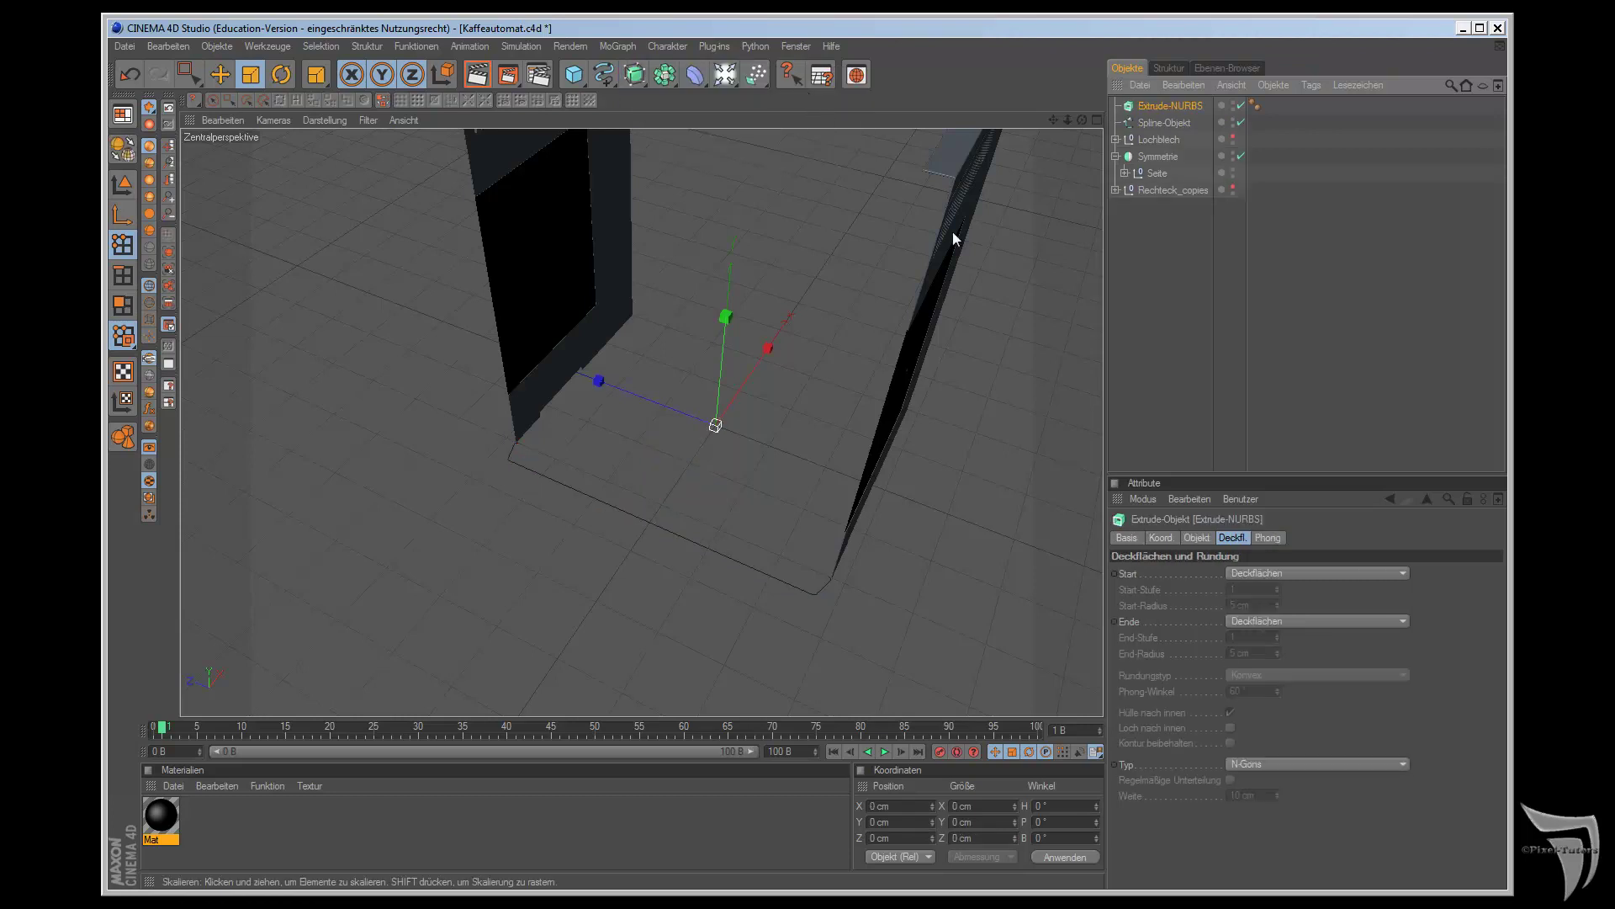
- Put the spline under the Extrude-NURBS and set its offset to Z 0 and Y 50 cm
left_click_drag(1152, 125, 1155, 107)
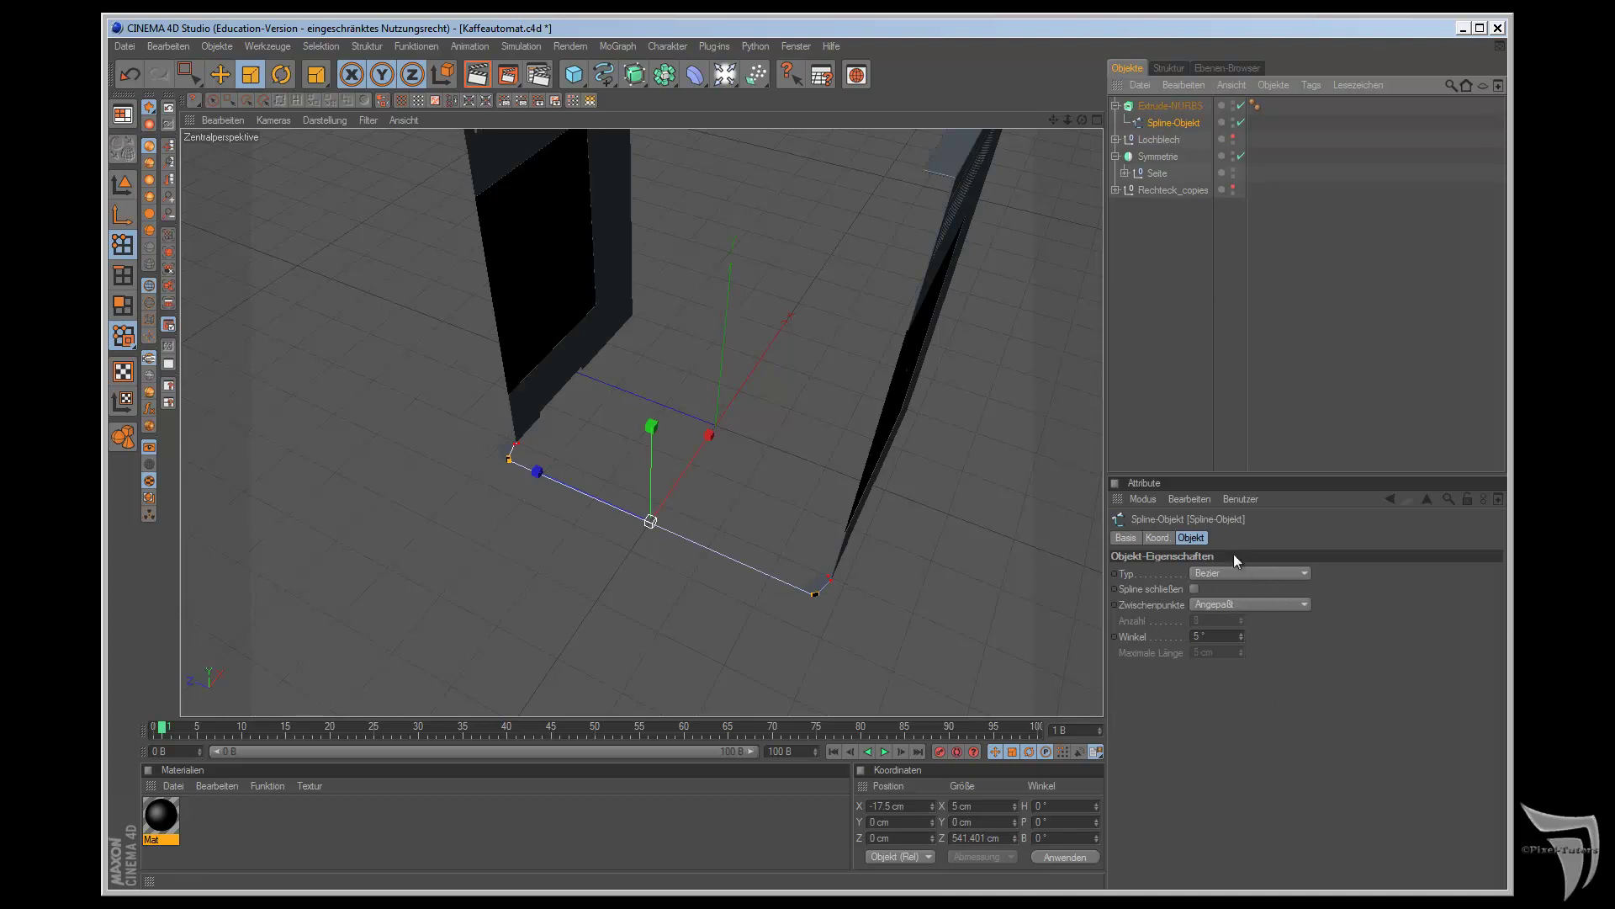
left_click(1178, 106)
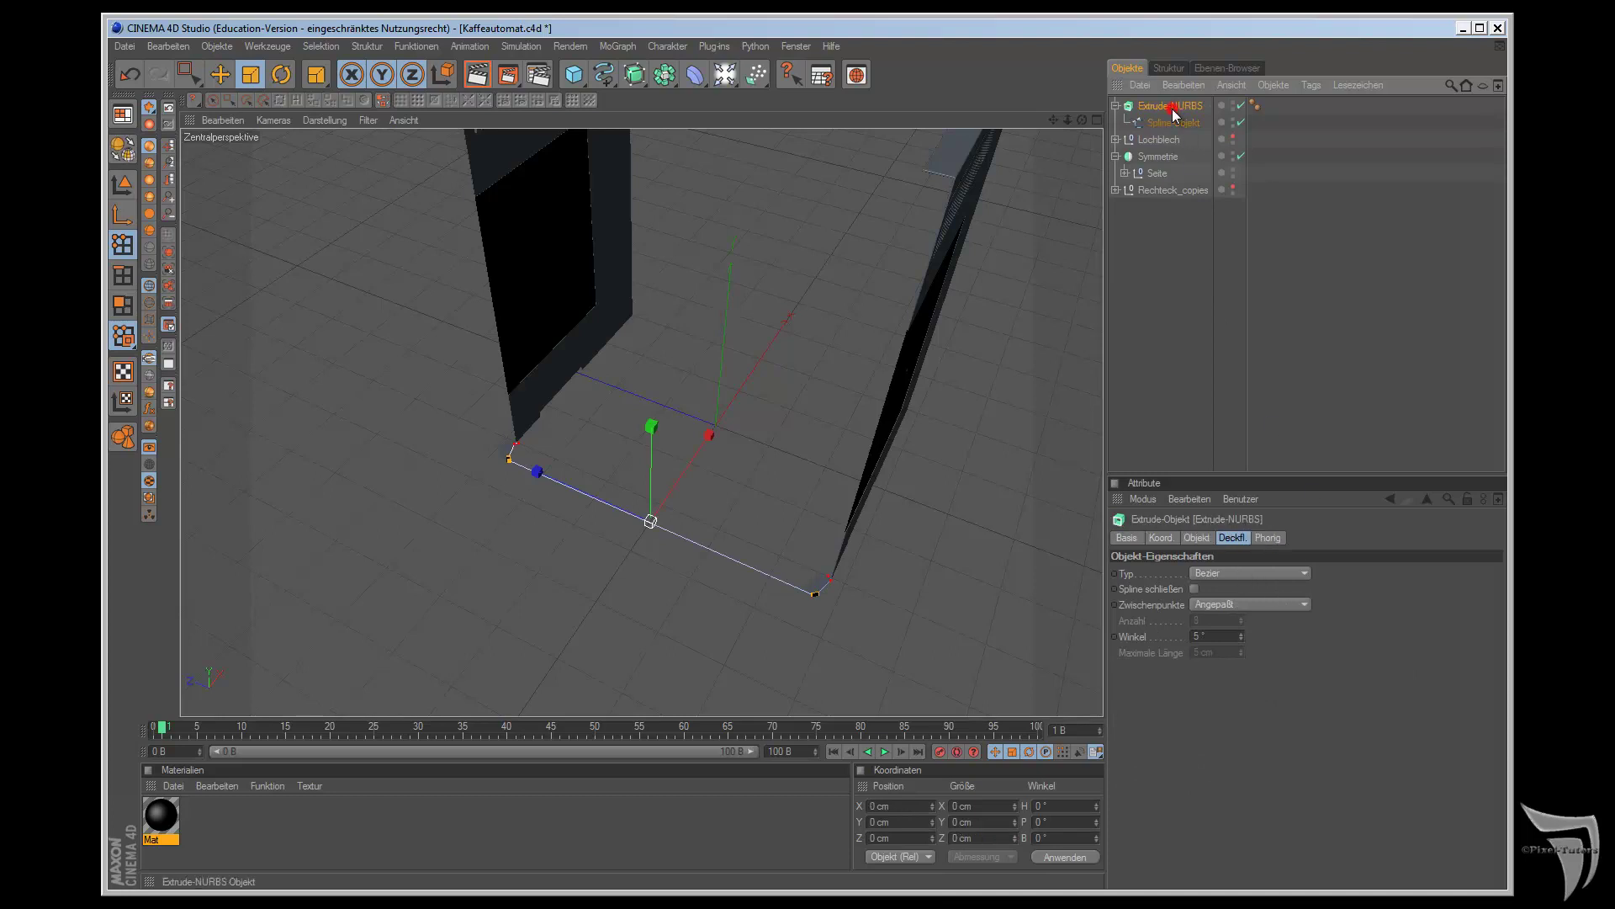
left_click(1198, 537)
double_click(1338, 573)
key("Return")
left_click(1273, 573)
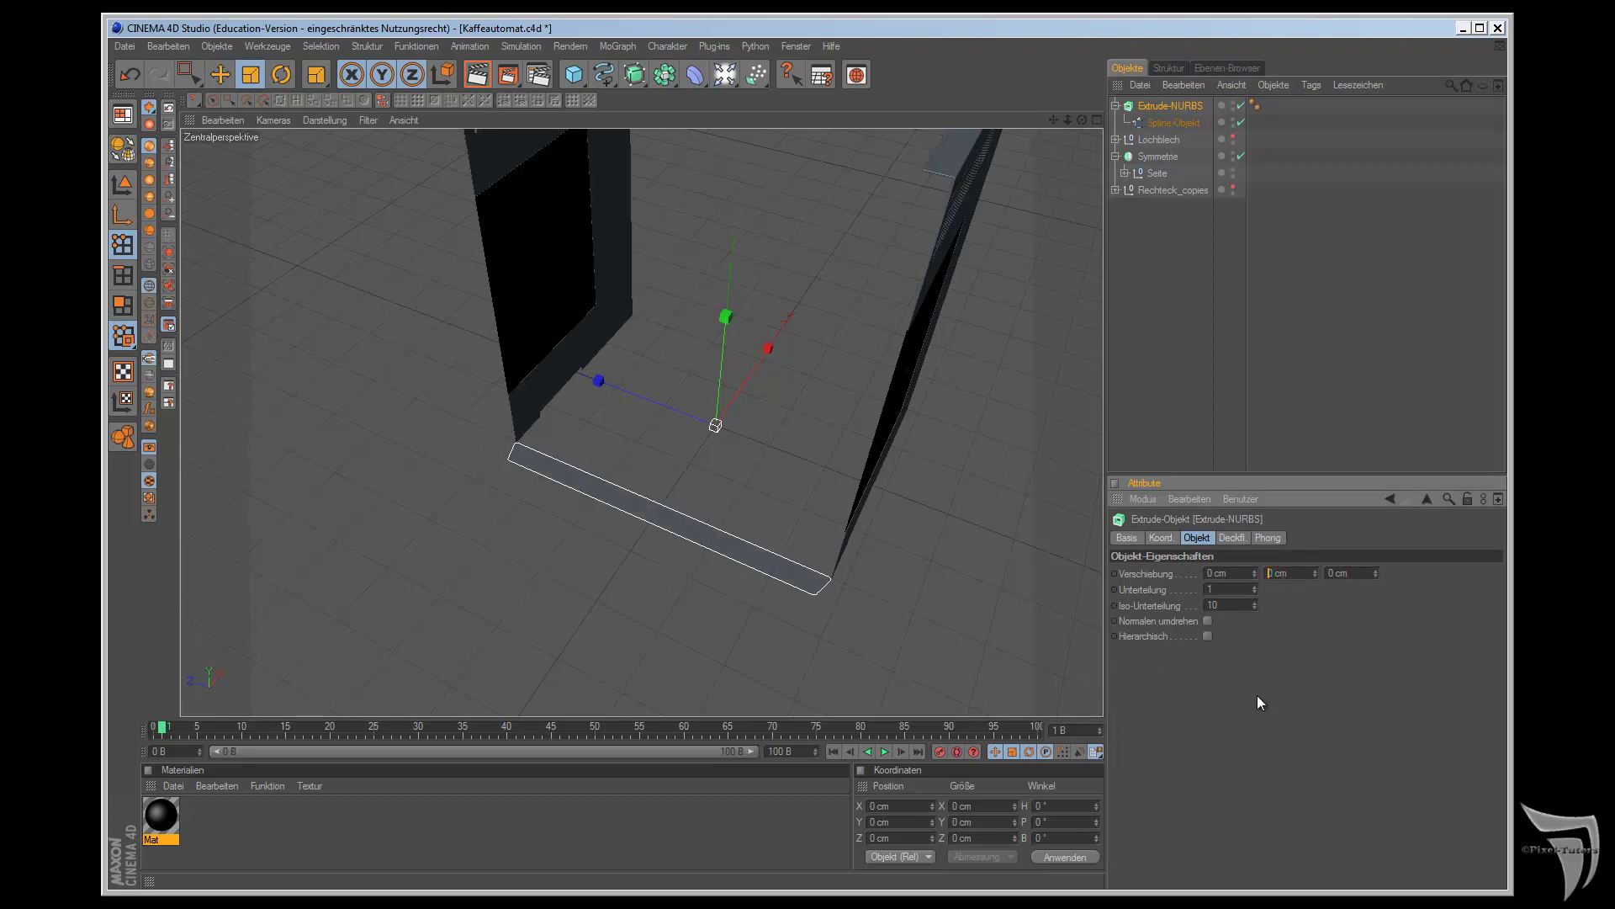
type("50")
key("Return")
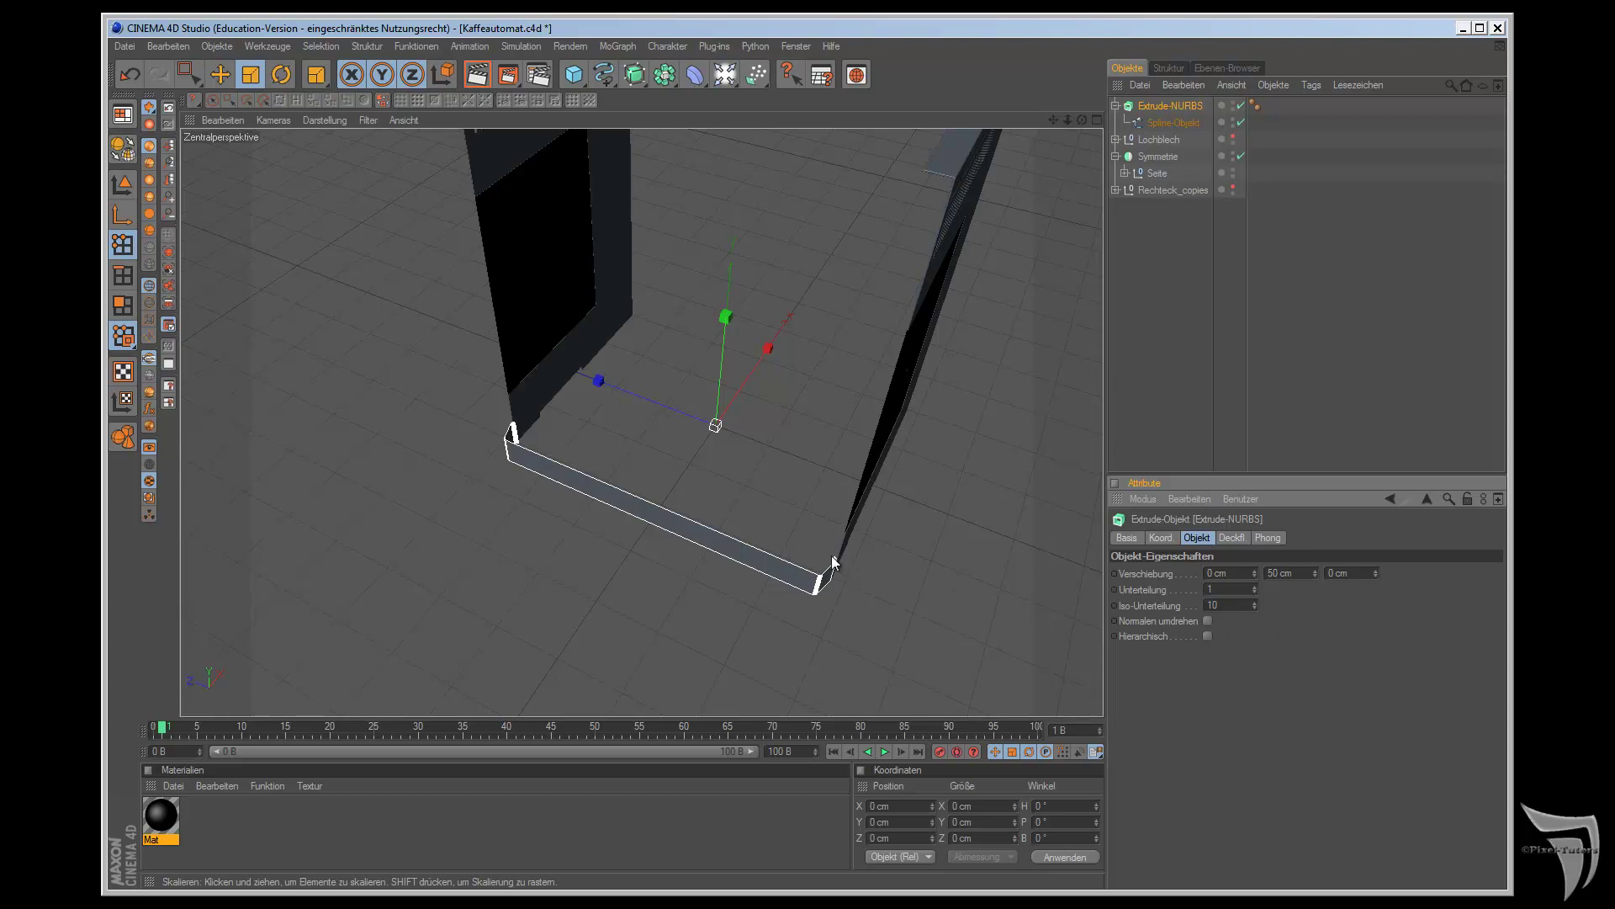
- Disable the Extrude-NURBS and delete spline points 0 and 7 in the top view
key("F2")
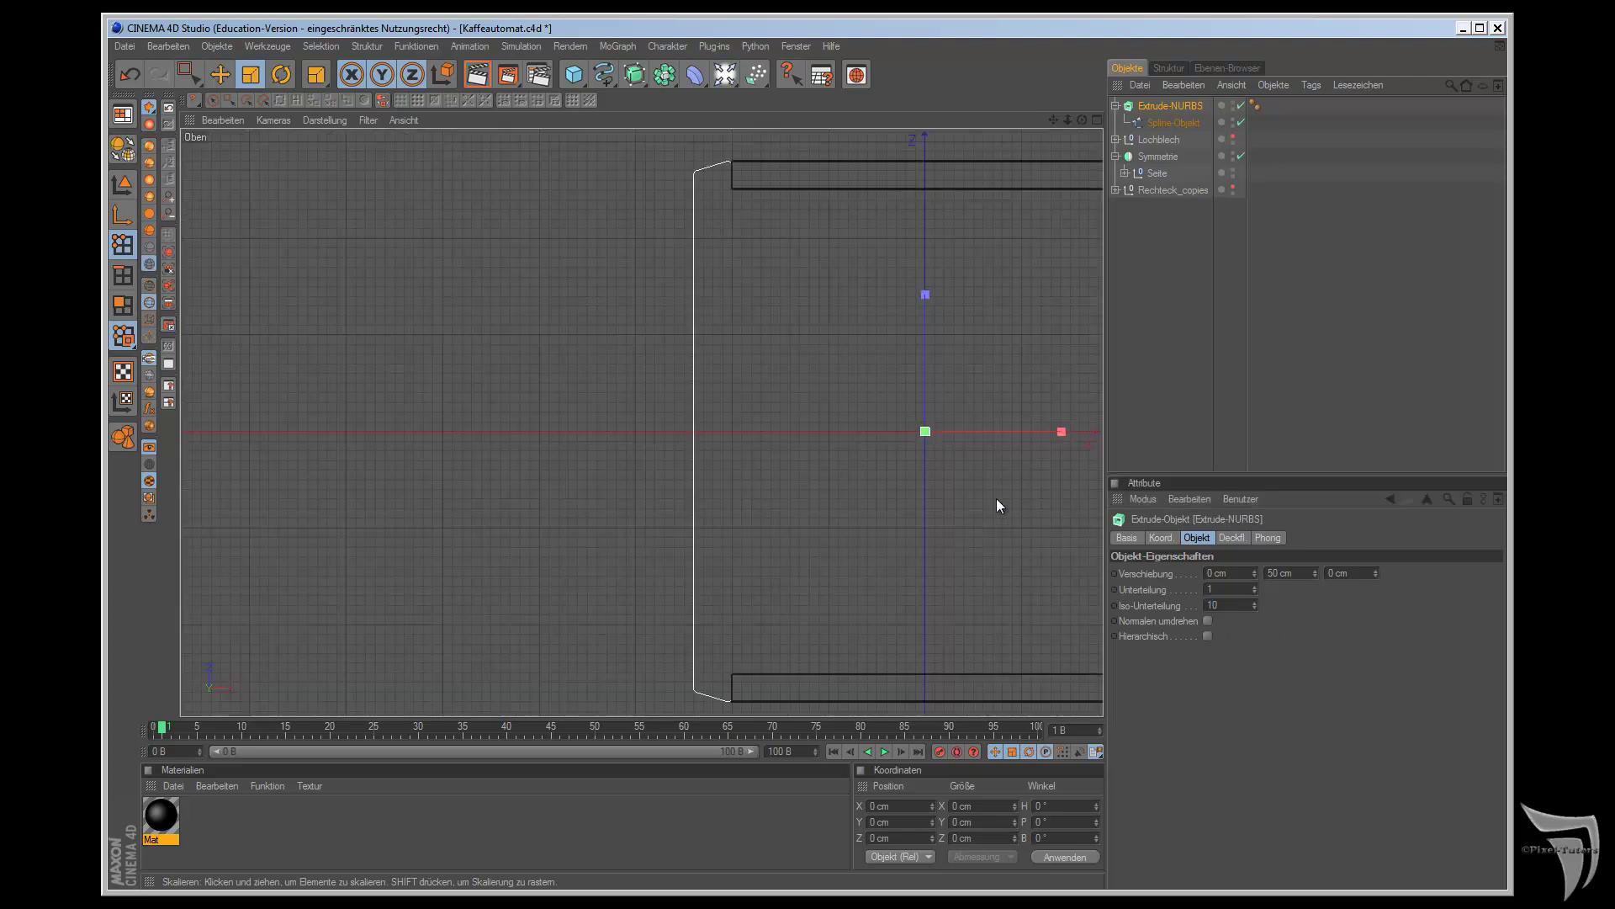
left_click(1241, 107)
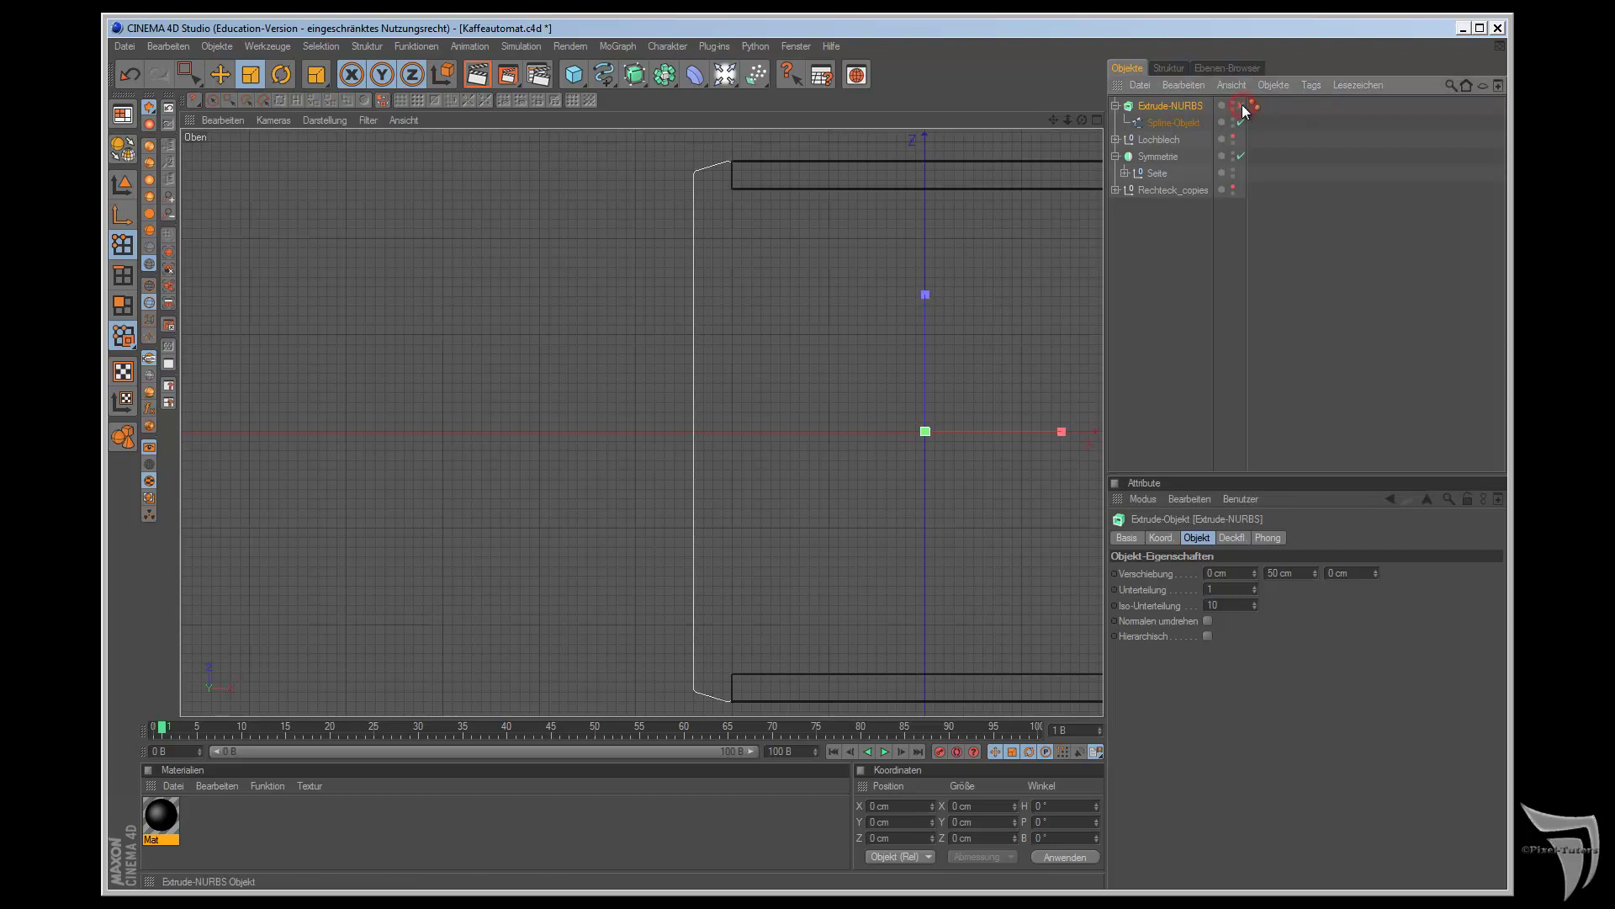
left_click(1172, 123)
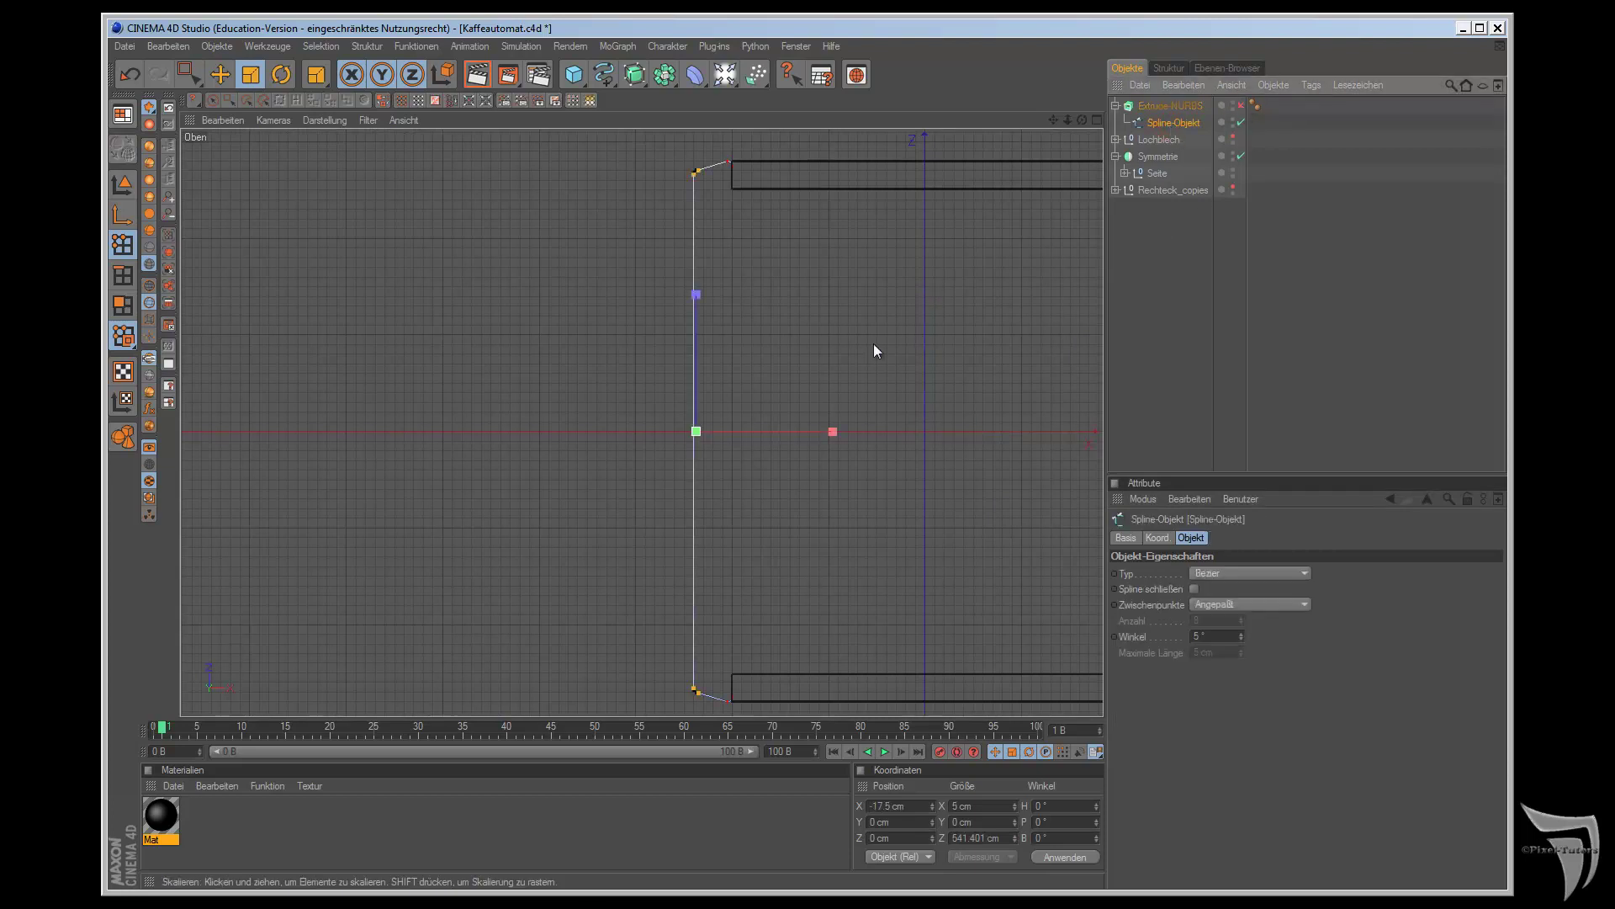
left_click_drag(1052, 120, 896, 196)
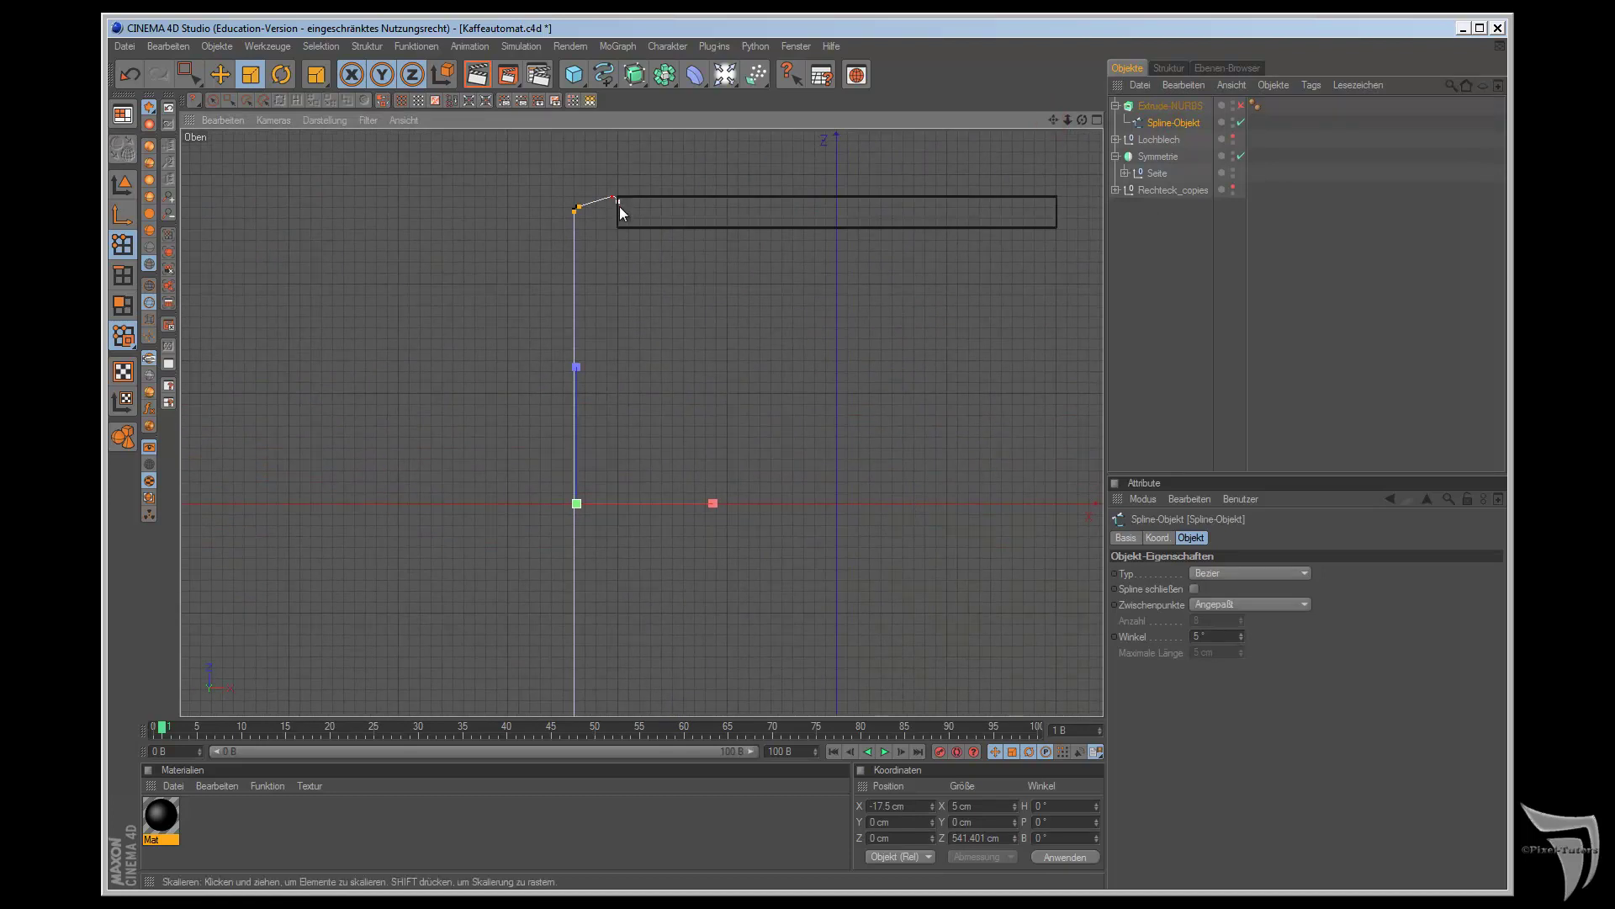
left_click(1170, 69)
left_click(1143, 115)
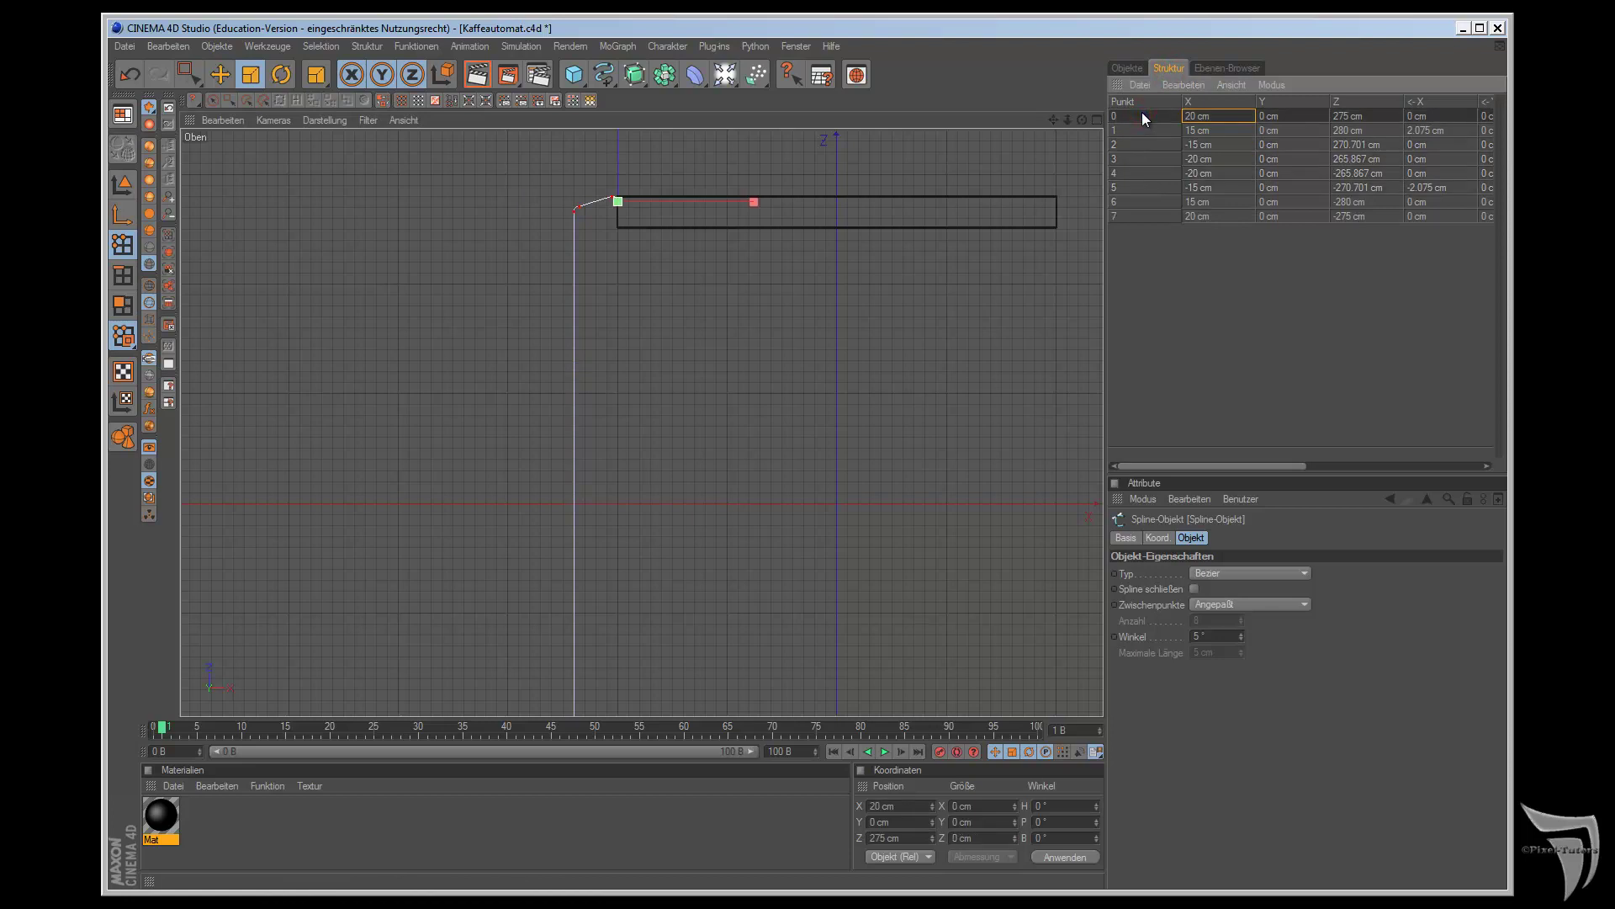
left_click(1127, 217)
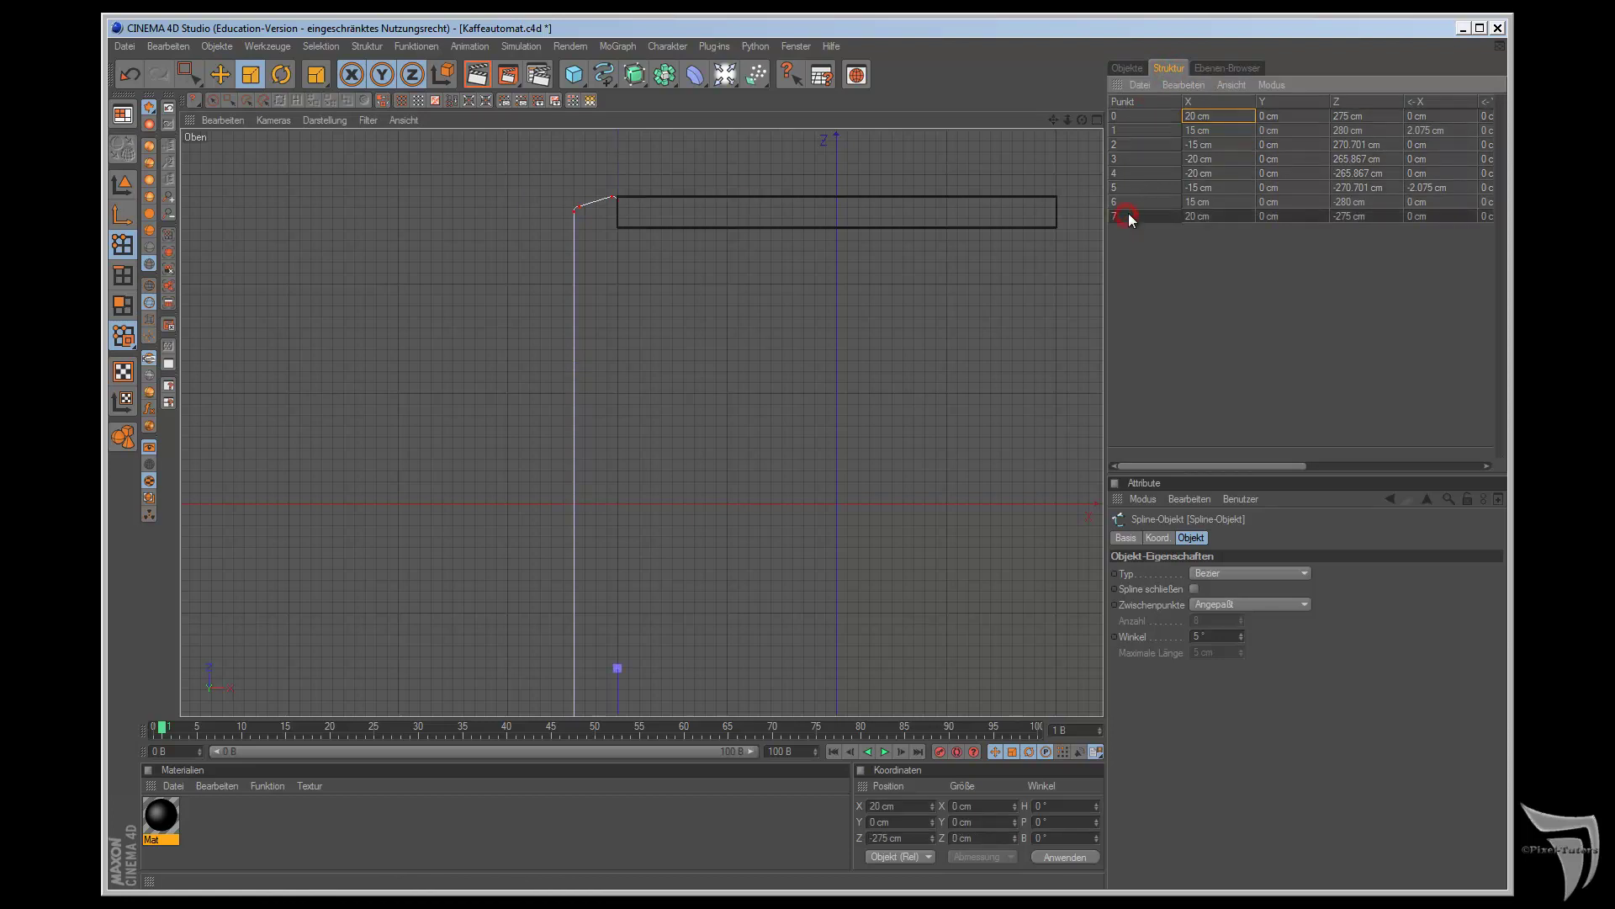
left_click(1129, 116)
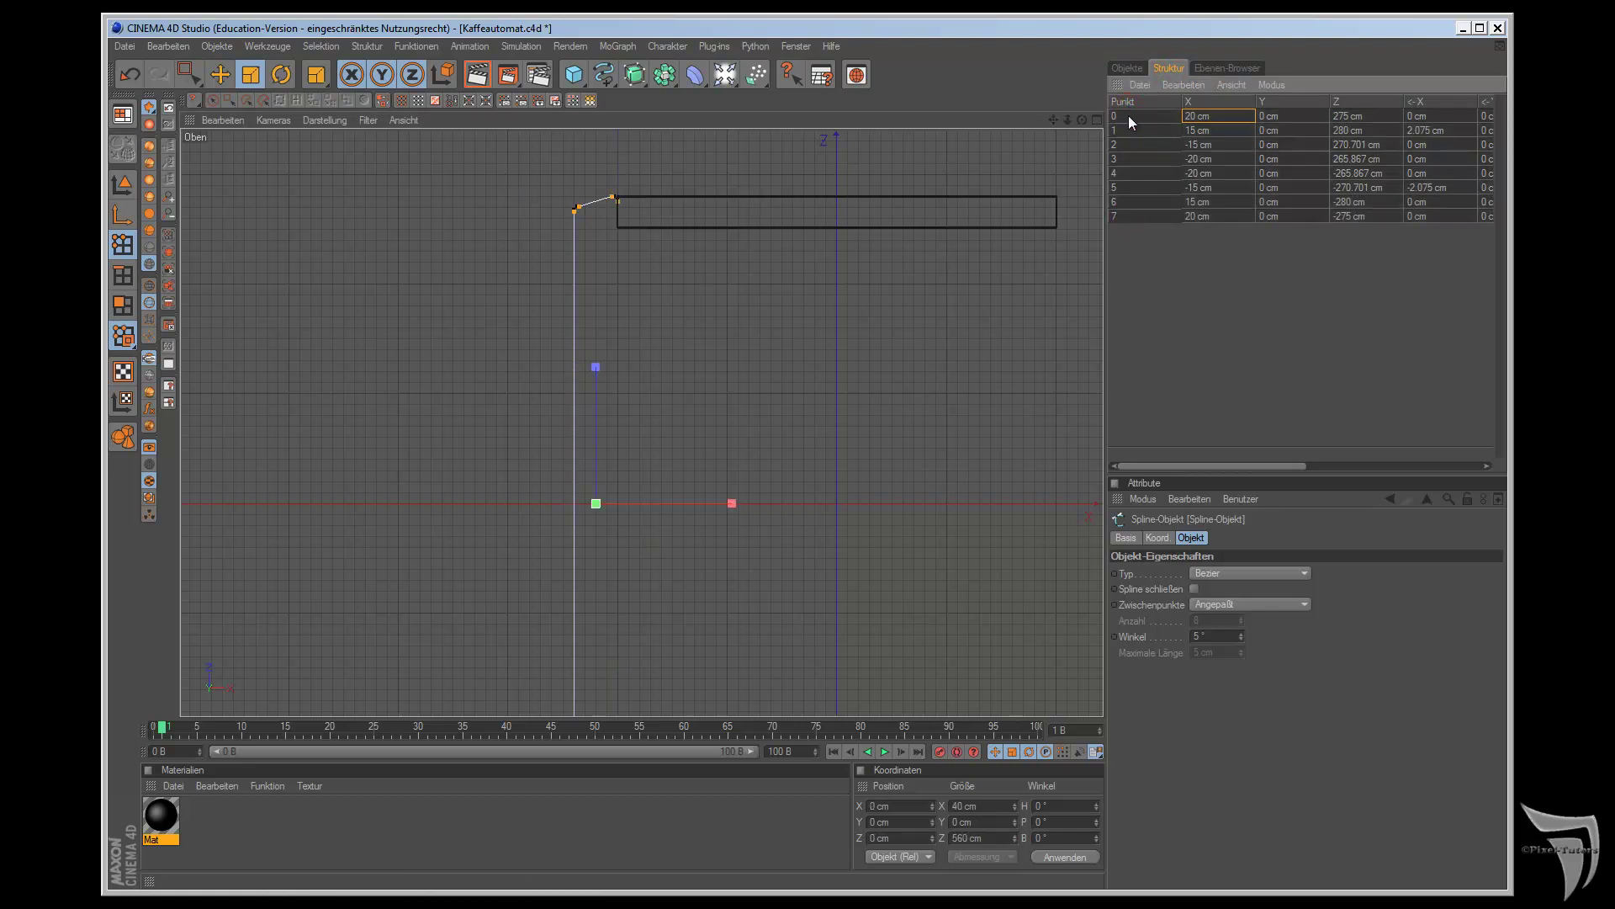
left_click(1128, 211, "ctrl")
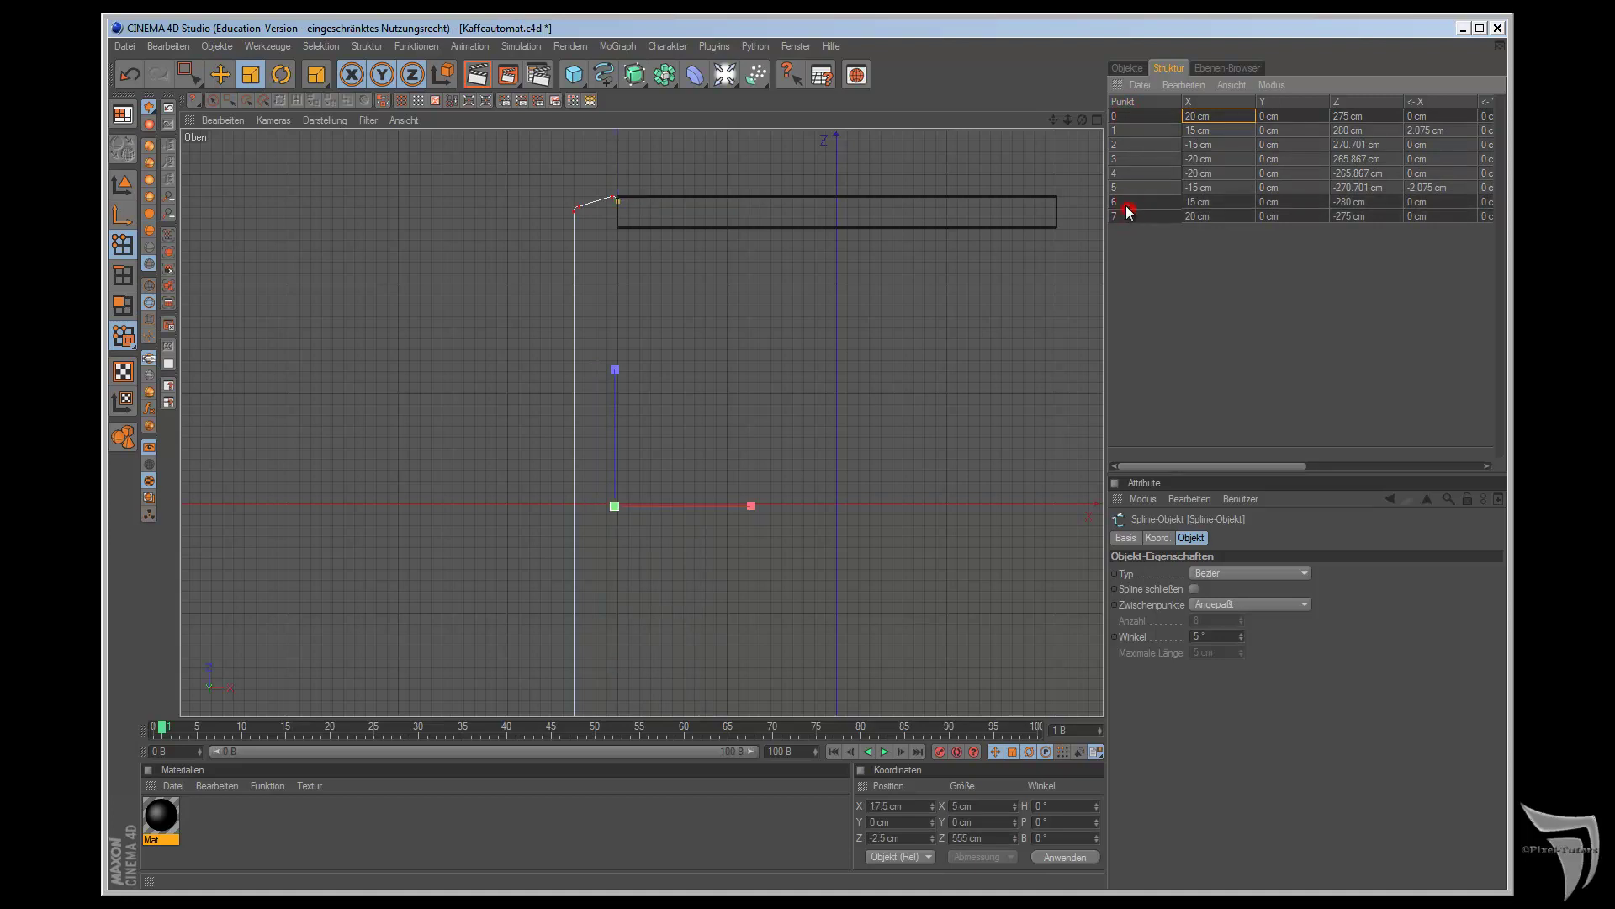
key("Delete")
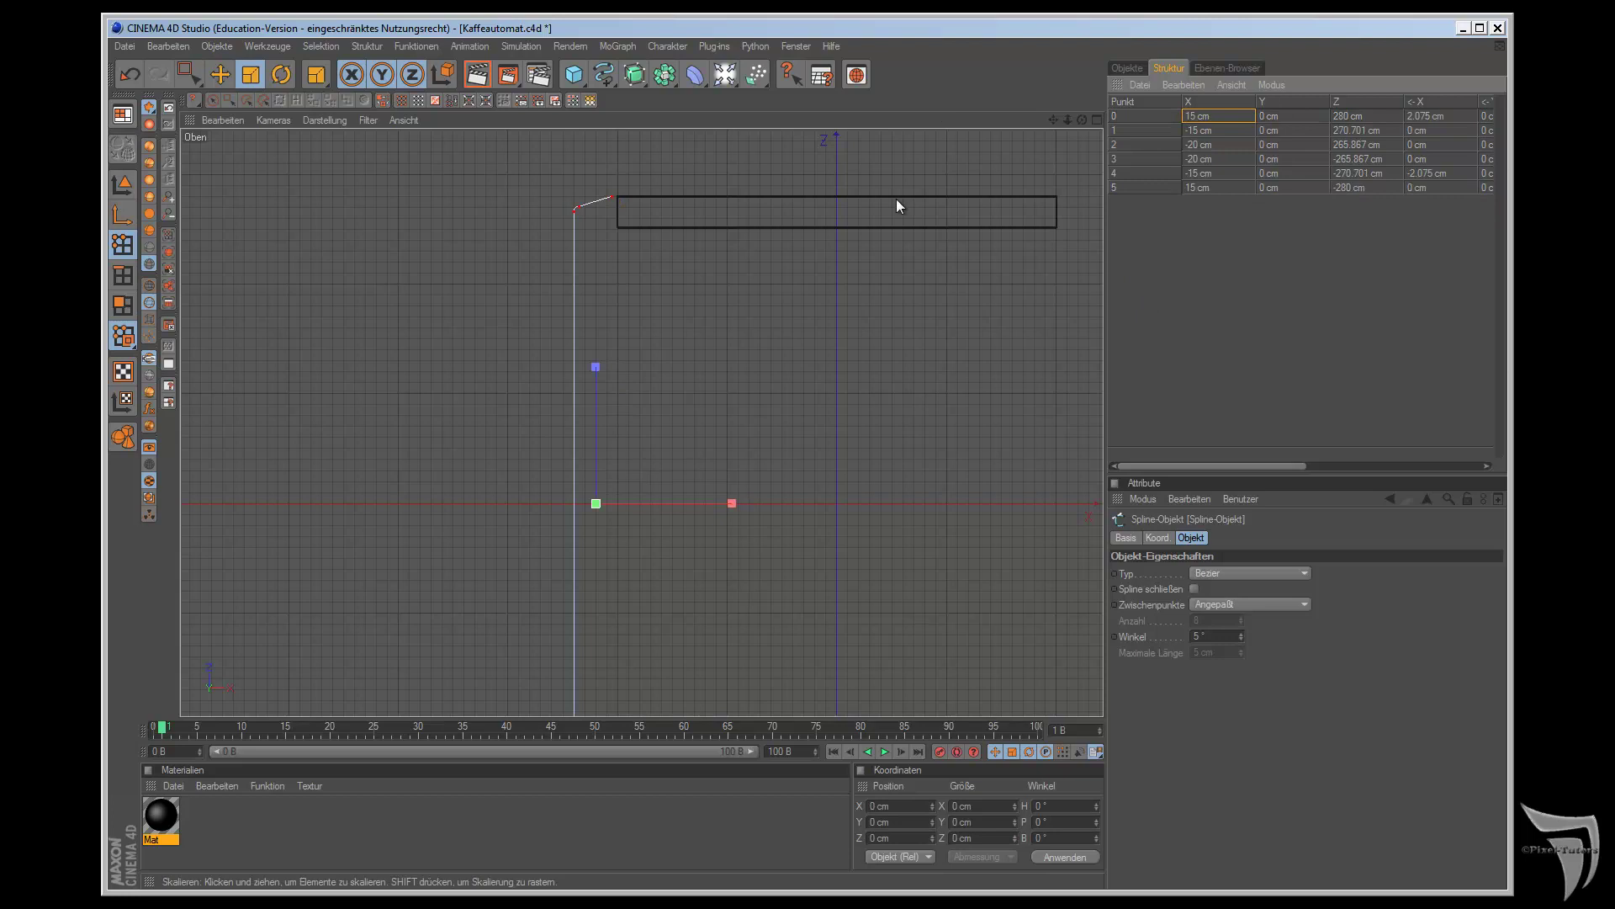
- Box-select the edge points and move them along X from 15 cm to 20 cm
scroll(895, 202, "up", 1)
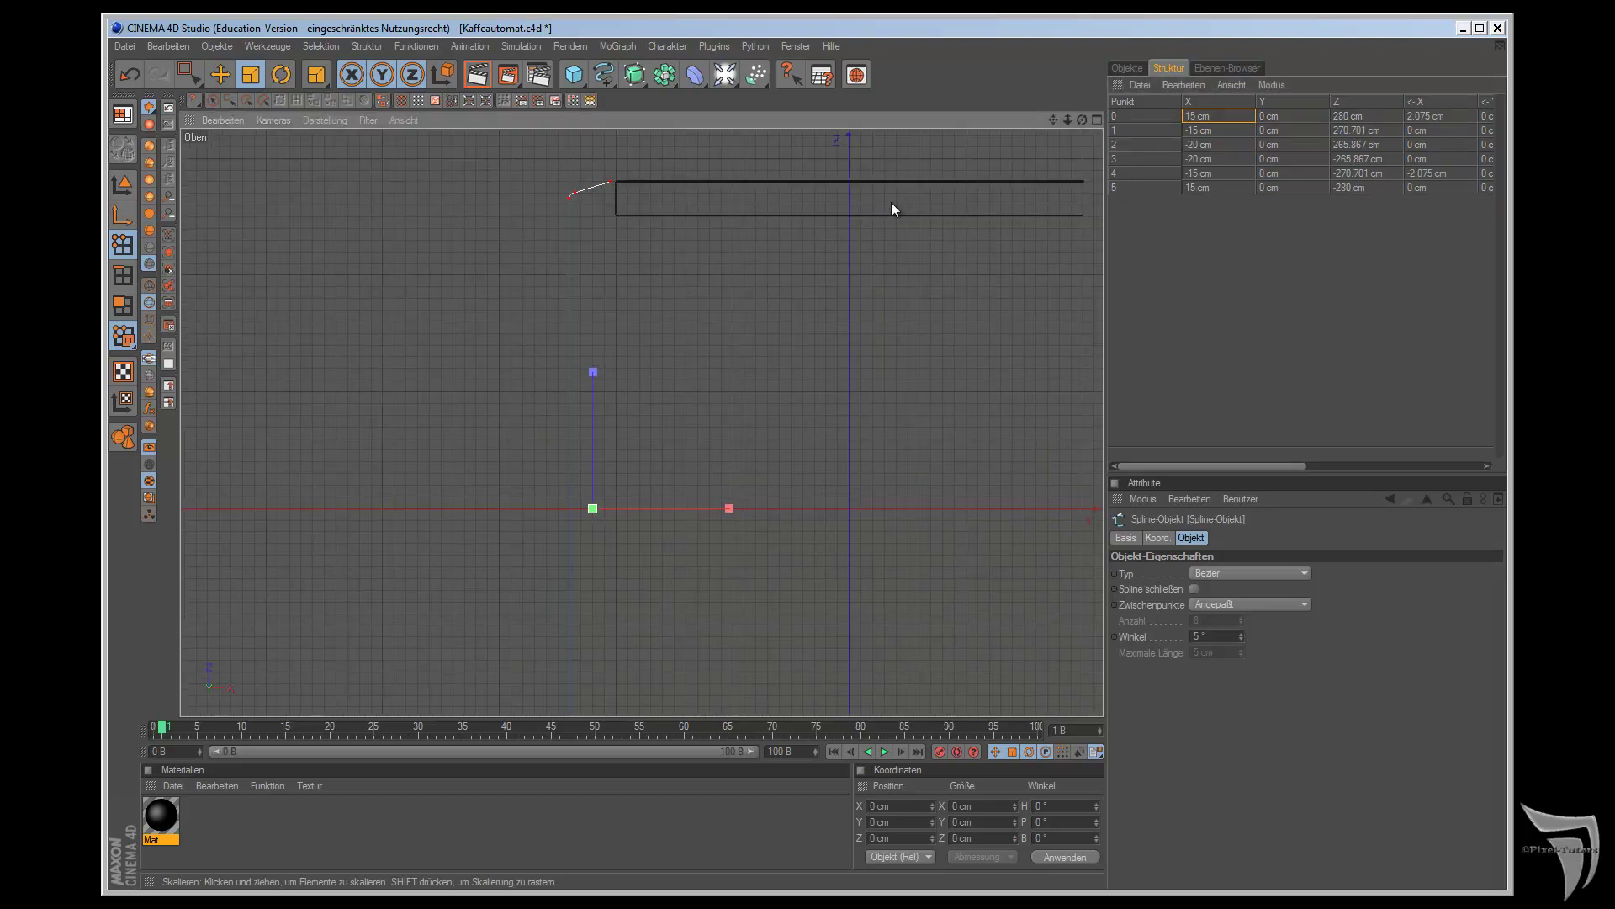
left_click(219, 74)
scroll(328, 245, "down", 2)
scroll(634, 245, "down", 1)
left_click_drag(608, 254, 673, 688)
scroll(757, 622, "up", 1)
scroll(757, 556, "up", 1)
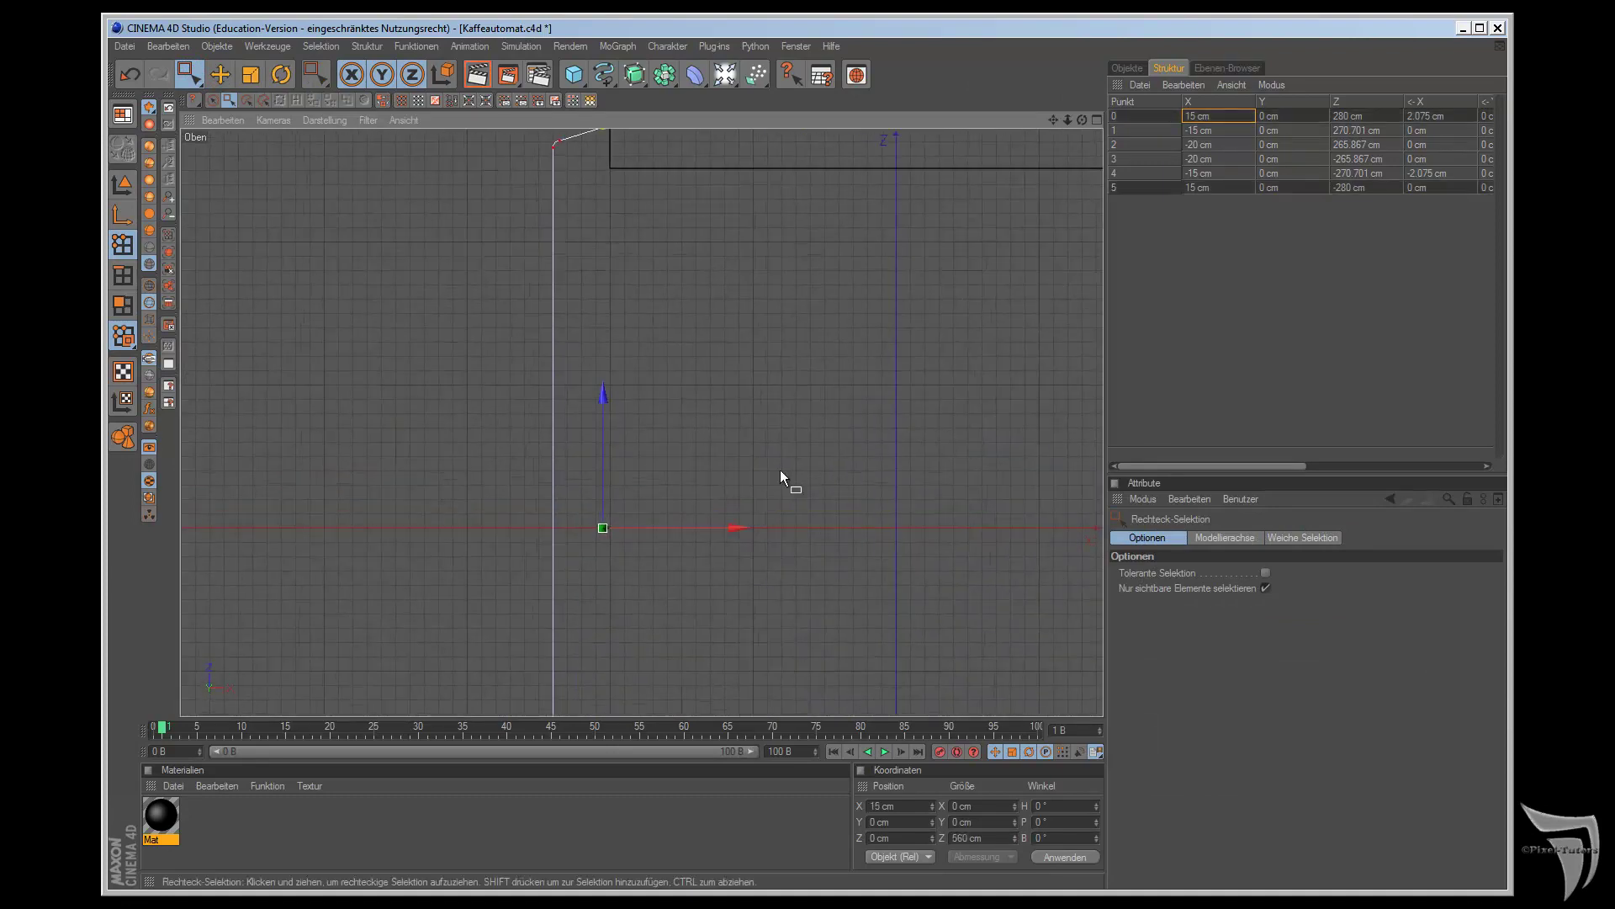
mouse_move(1054, 119)
left_mouse_down()
mouse_move(909, 509)
mouse_move(912, 490)
left_mouse_up()
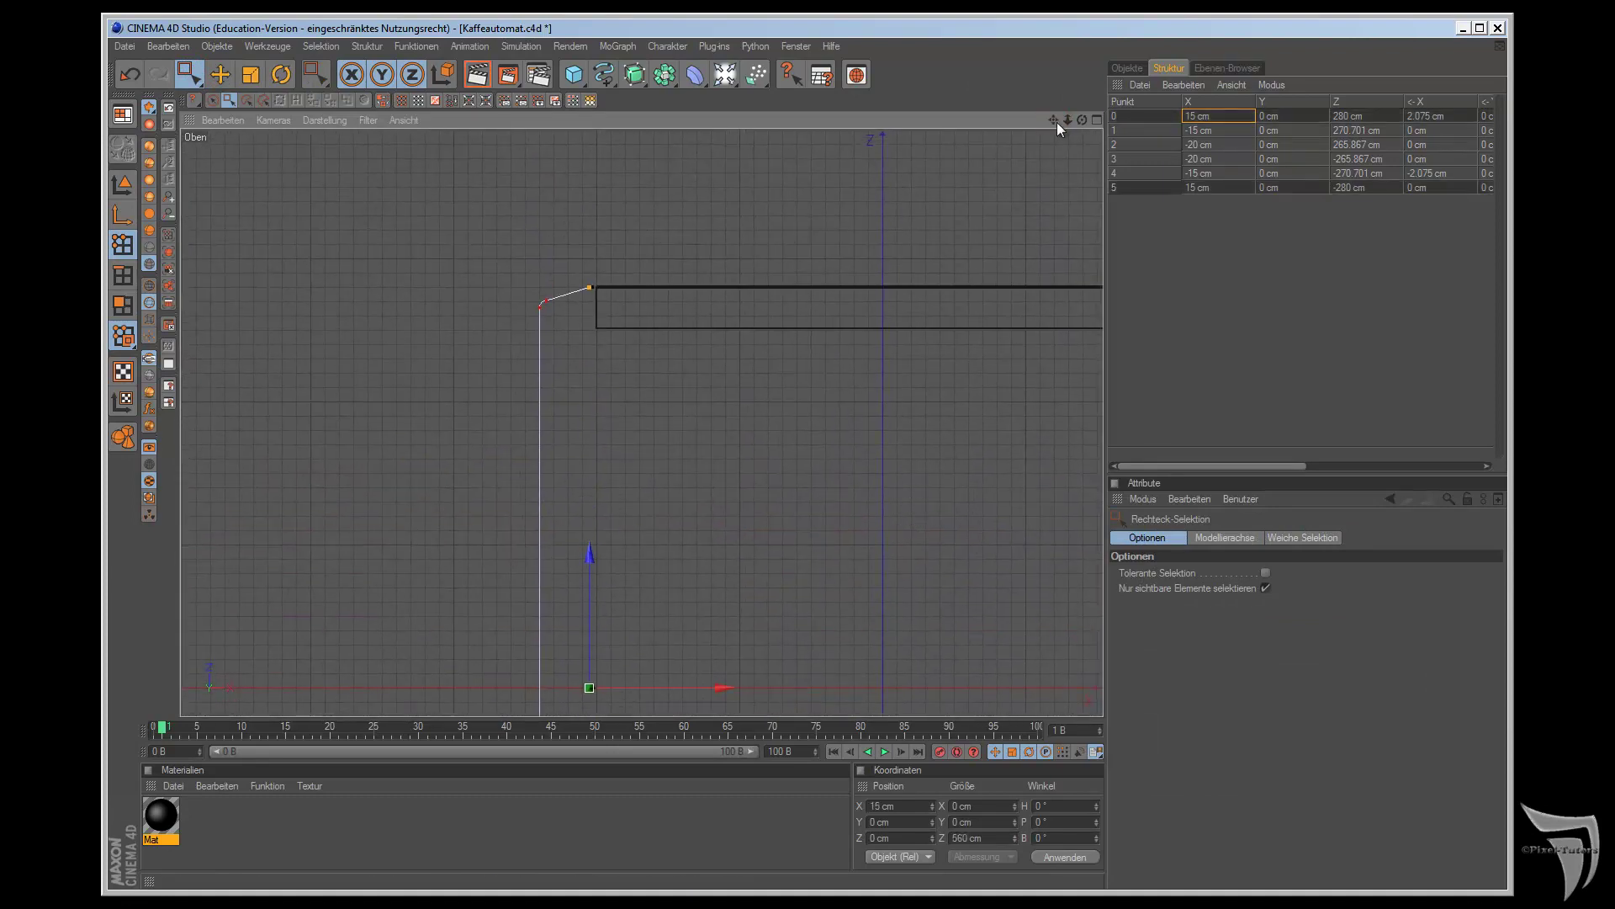
left_click(723, 688)
left_click_drag(724, 689, 744, 683)
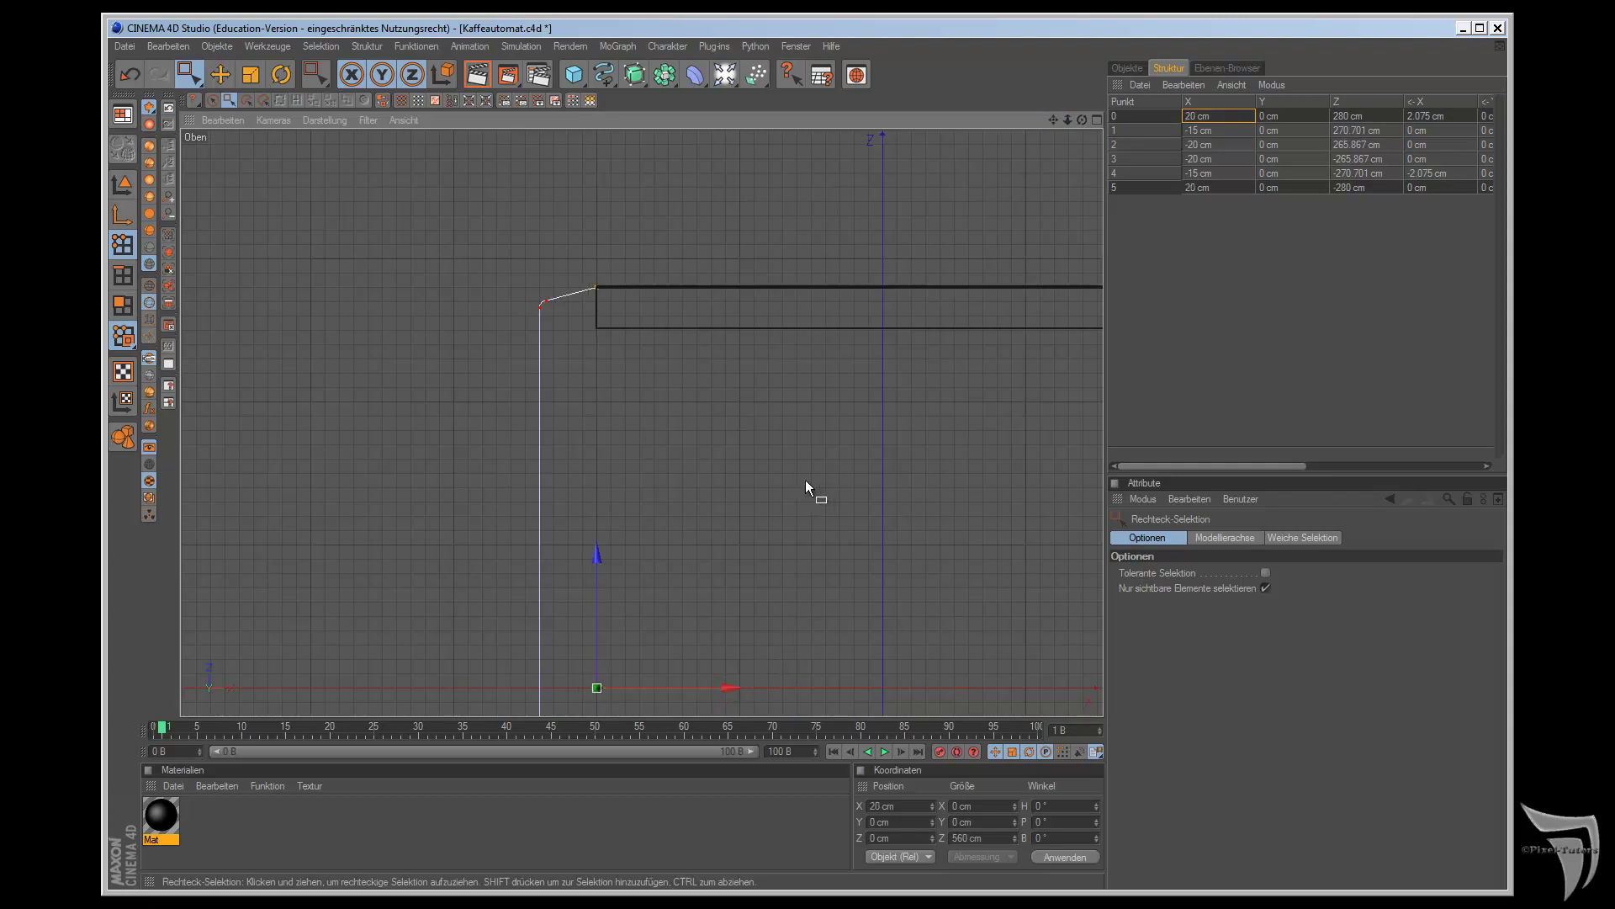
key("F1")
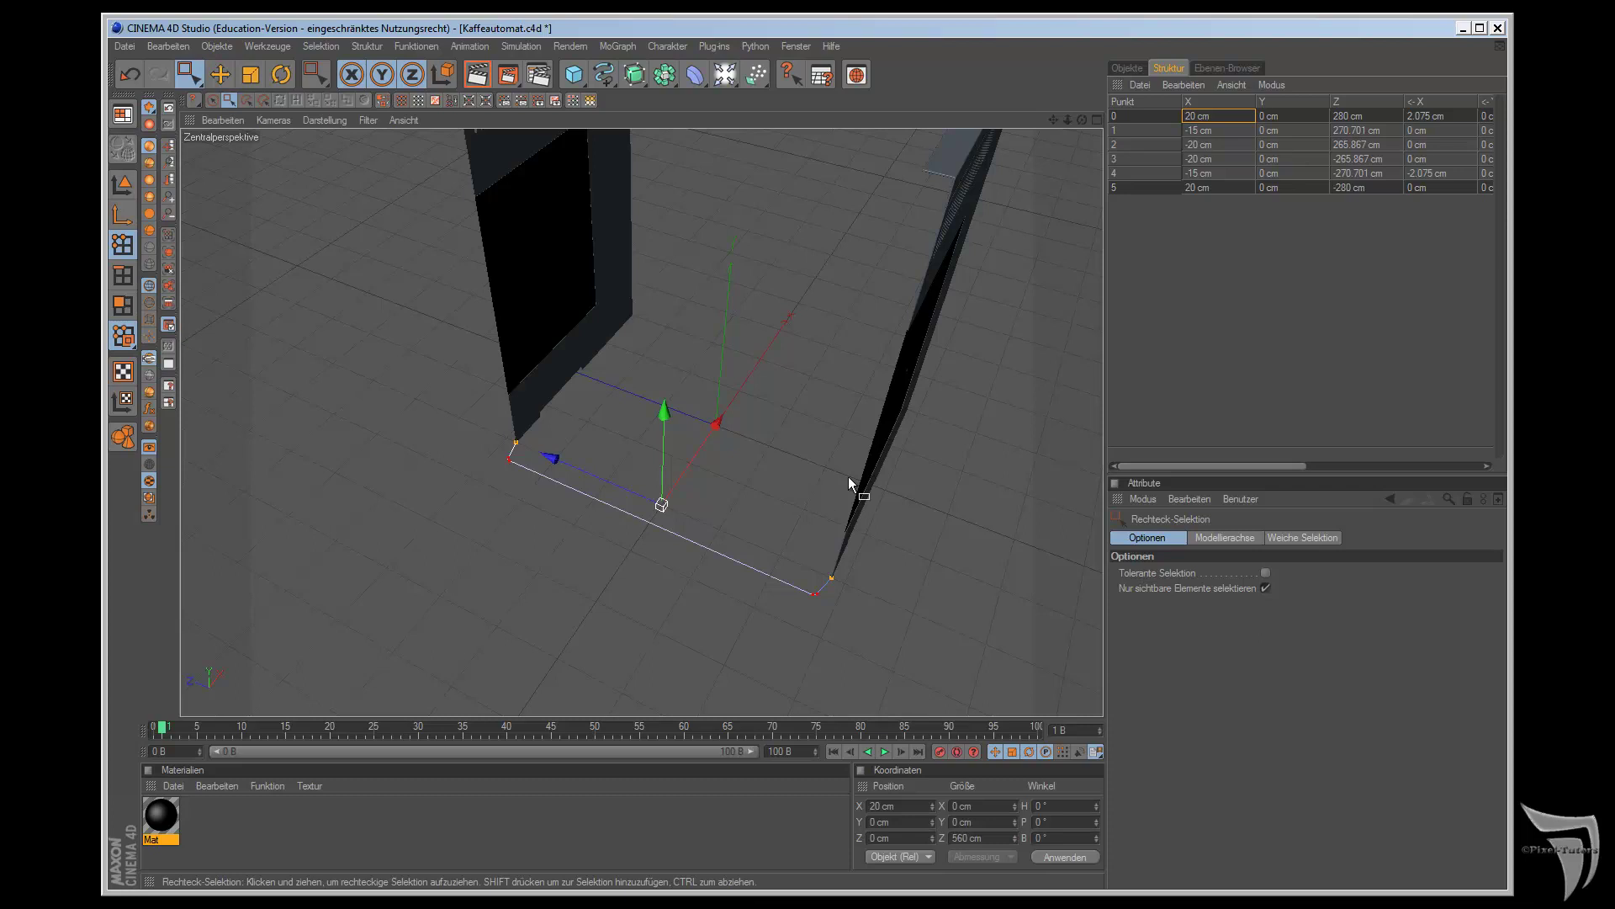
- Enable the Extrude-NURBS and raise its Y offset to extrude a 550 cm tall panel
left_click(1128, 68)
left_click(1170, 105)
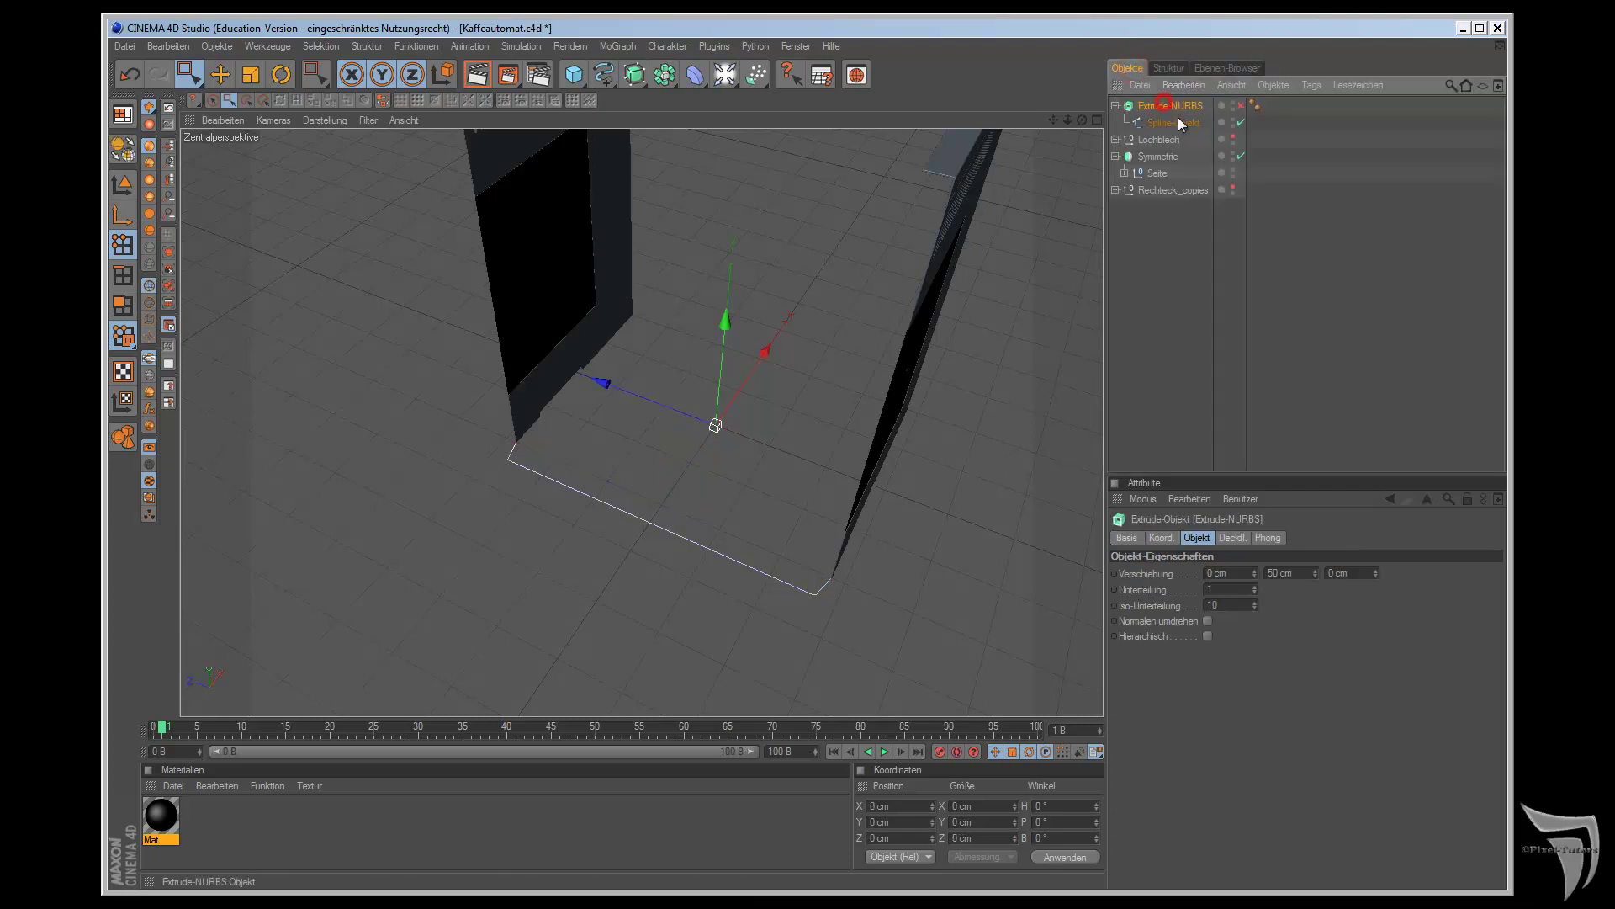
left_click(1241, 105)
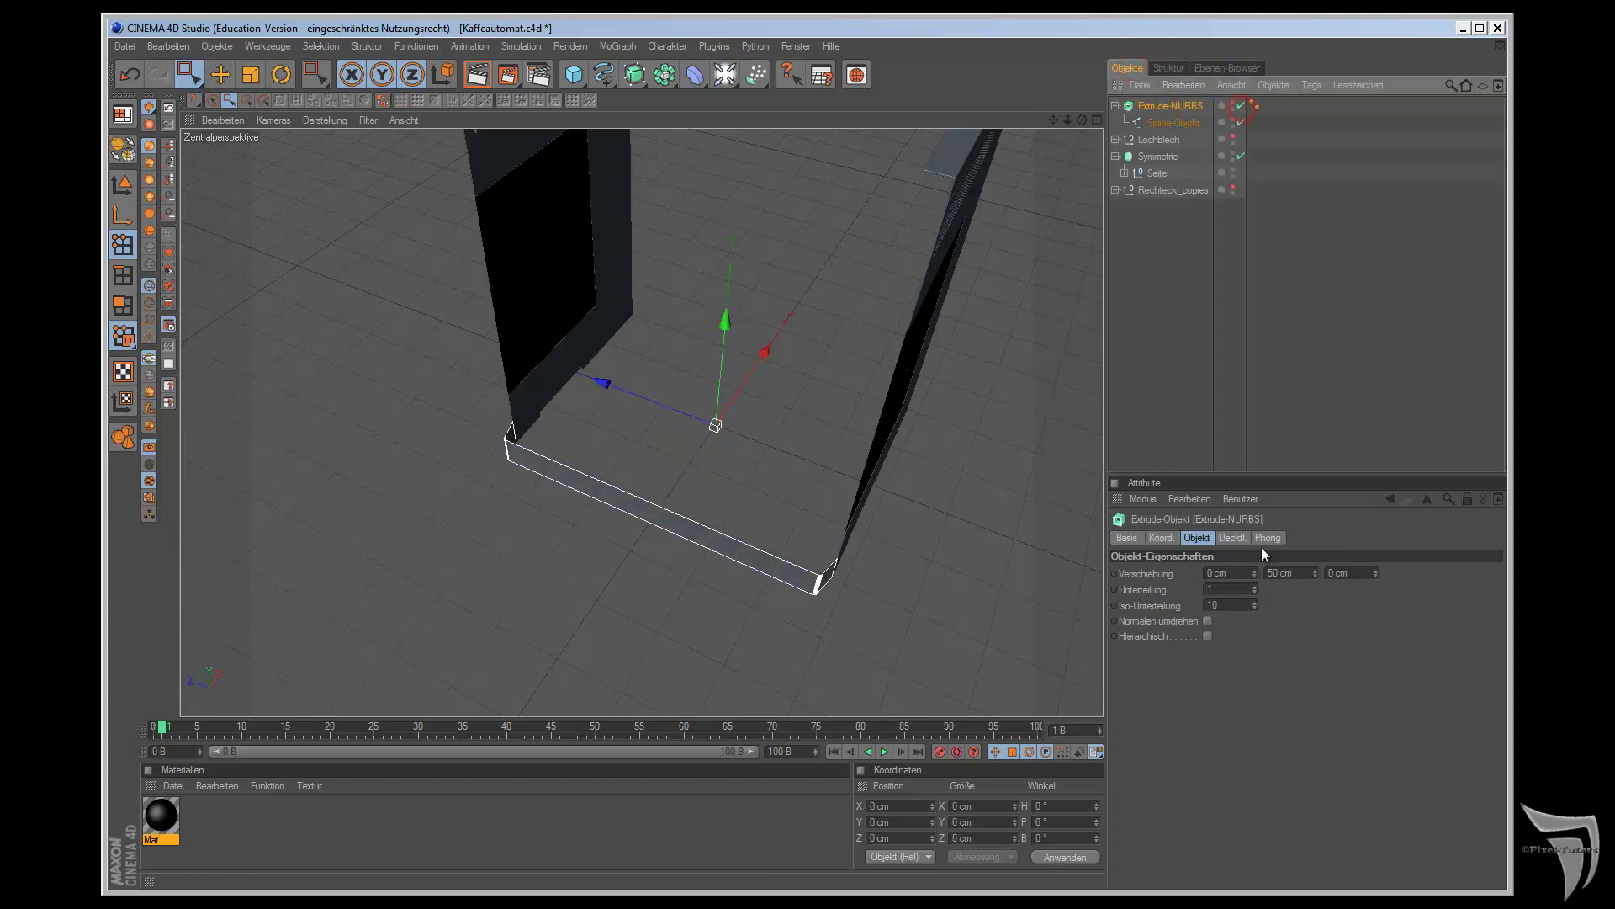
left_click_drag(1316, 572, 1319, 571)
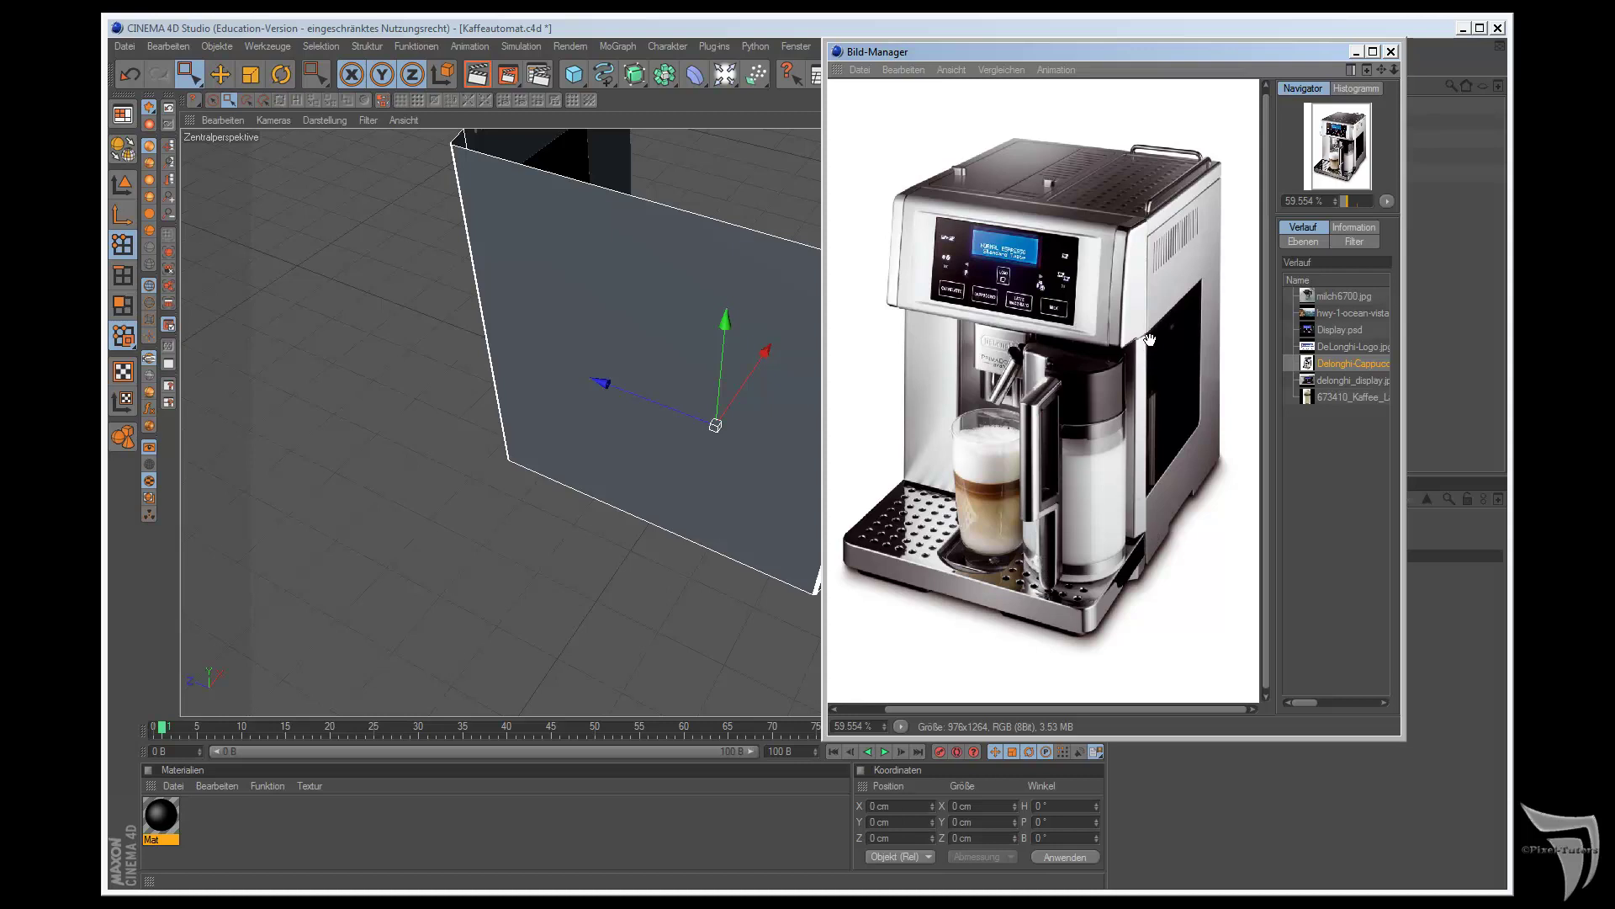
- Close the reference viewer and drag the back panel's extrusion height down to about 461 cm
left_click(1355, 51)
left_click_drag(1082, 120, 910, 498)
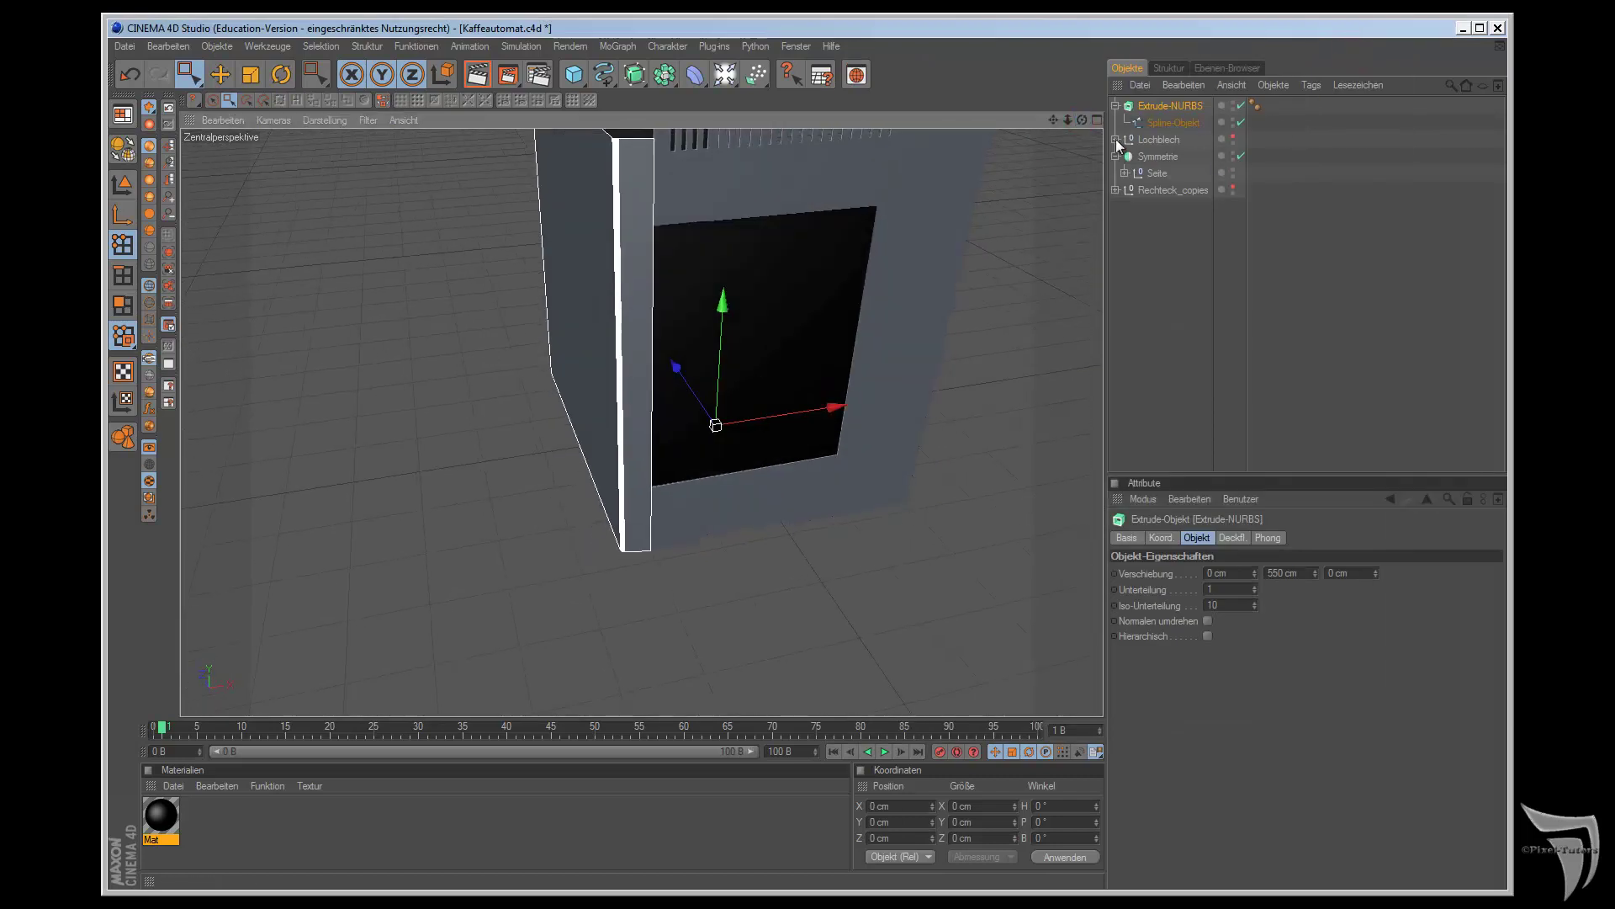
left_click_drag(1314, 573, 1313, 572)
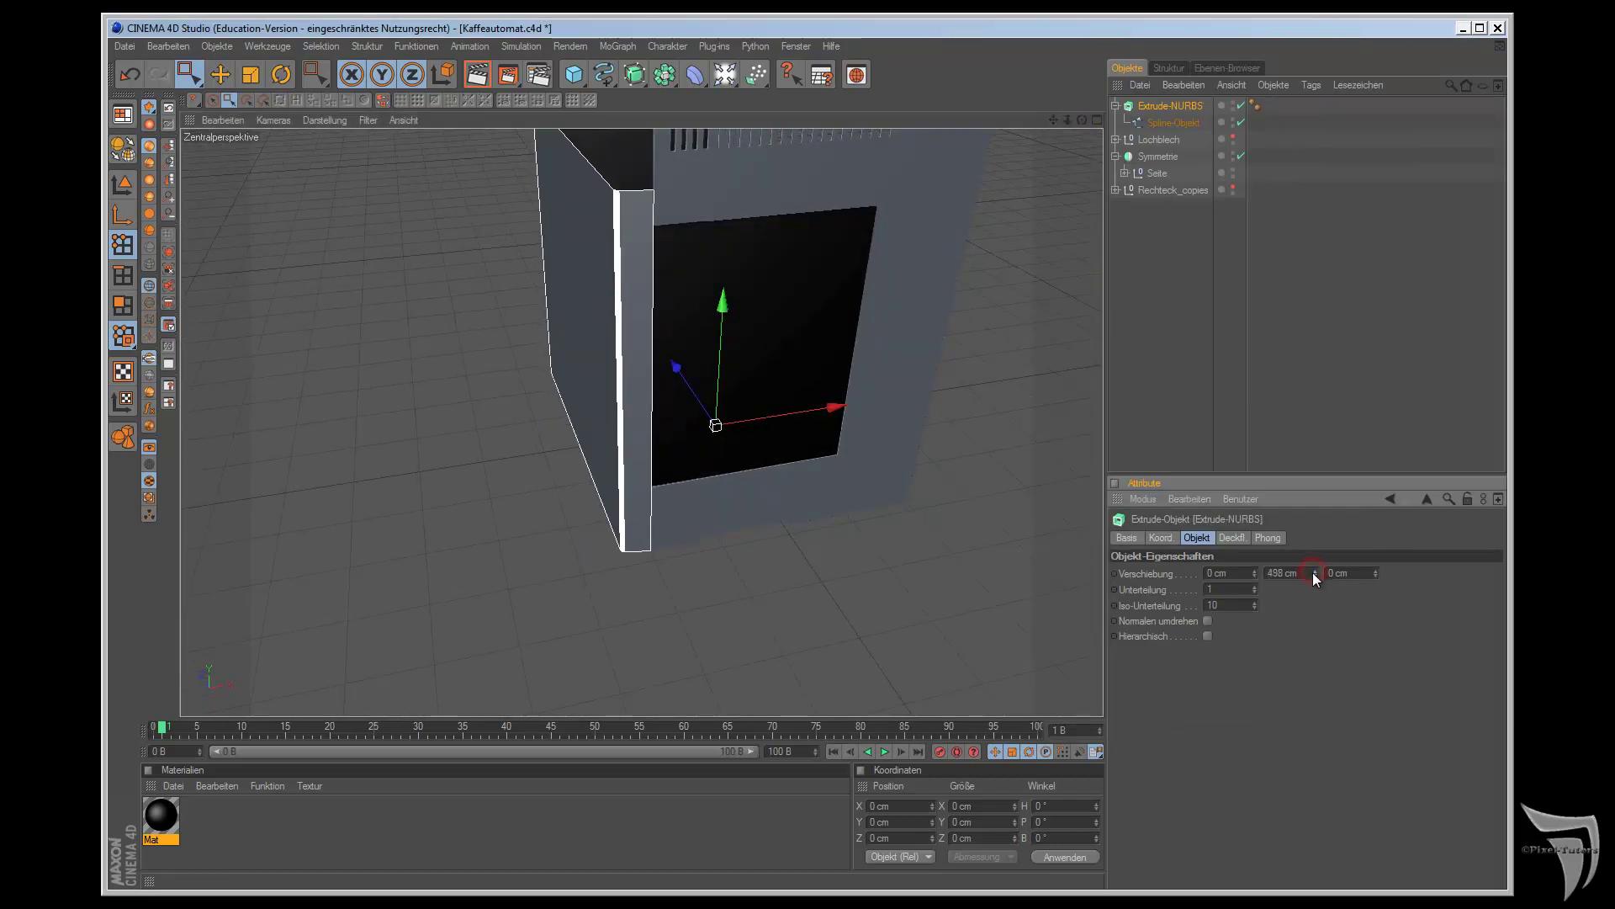
key("F3")
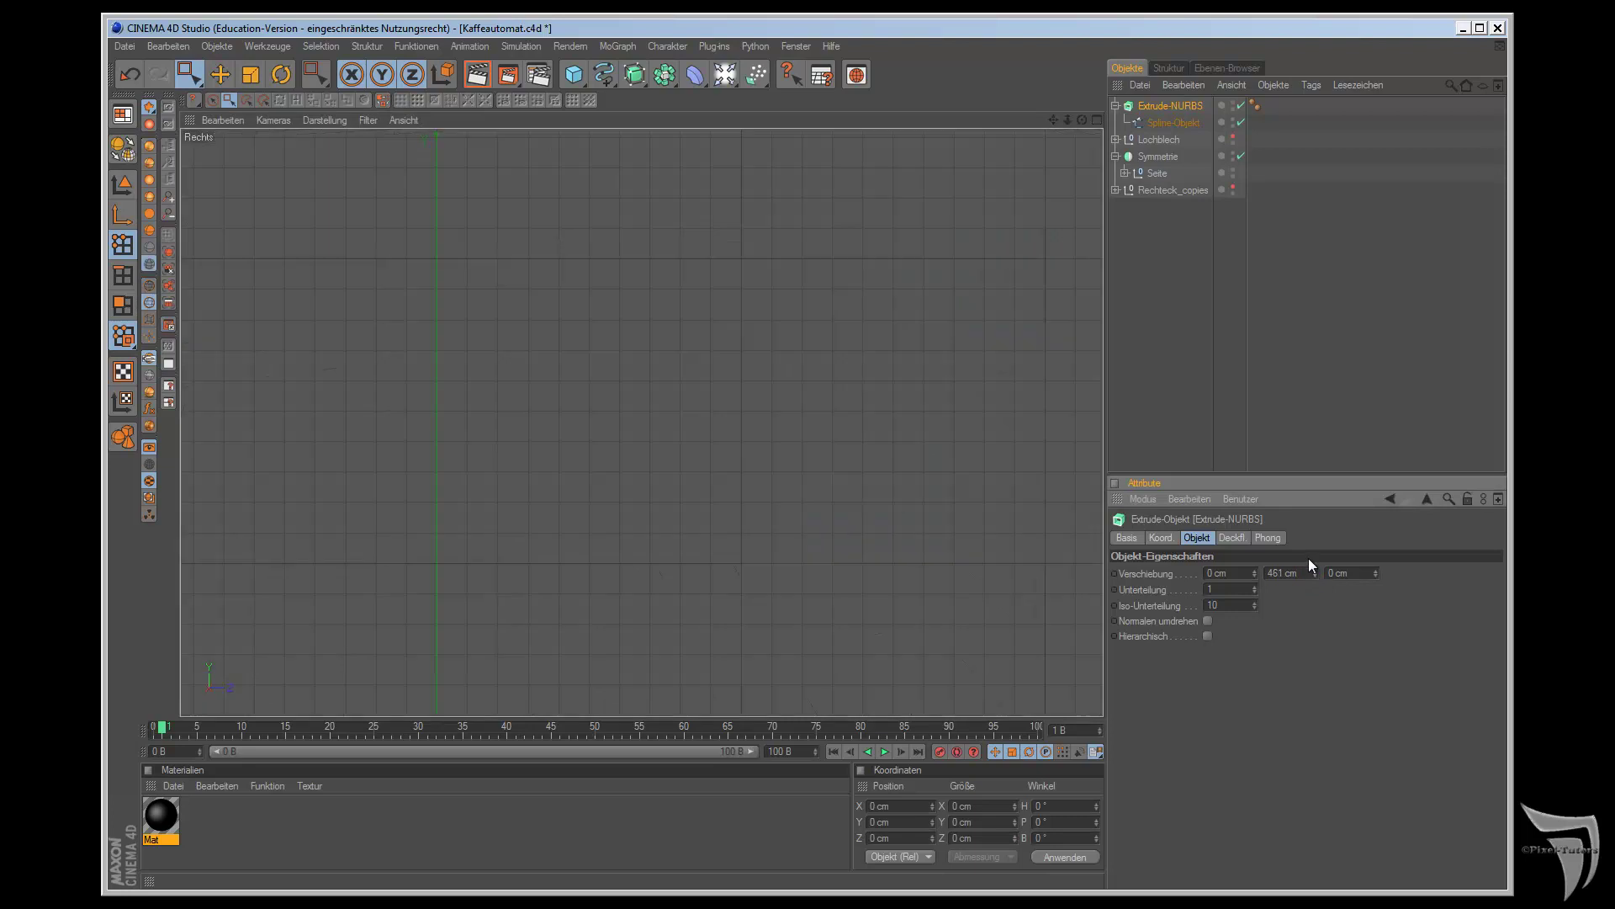
key("F4")
scroll(909, 507, "up", 3)
scroll(909, 508, "up", 2)
scroll(968, 337, "up", 2)
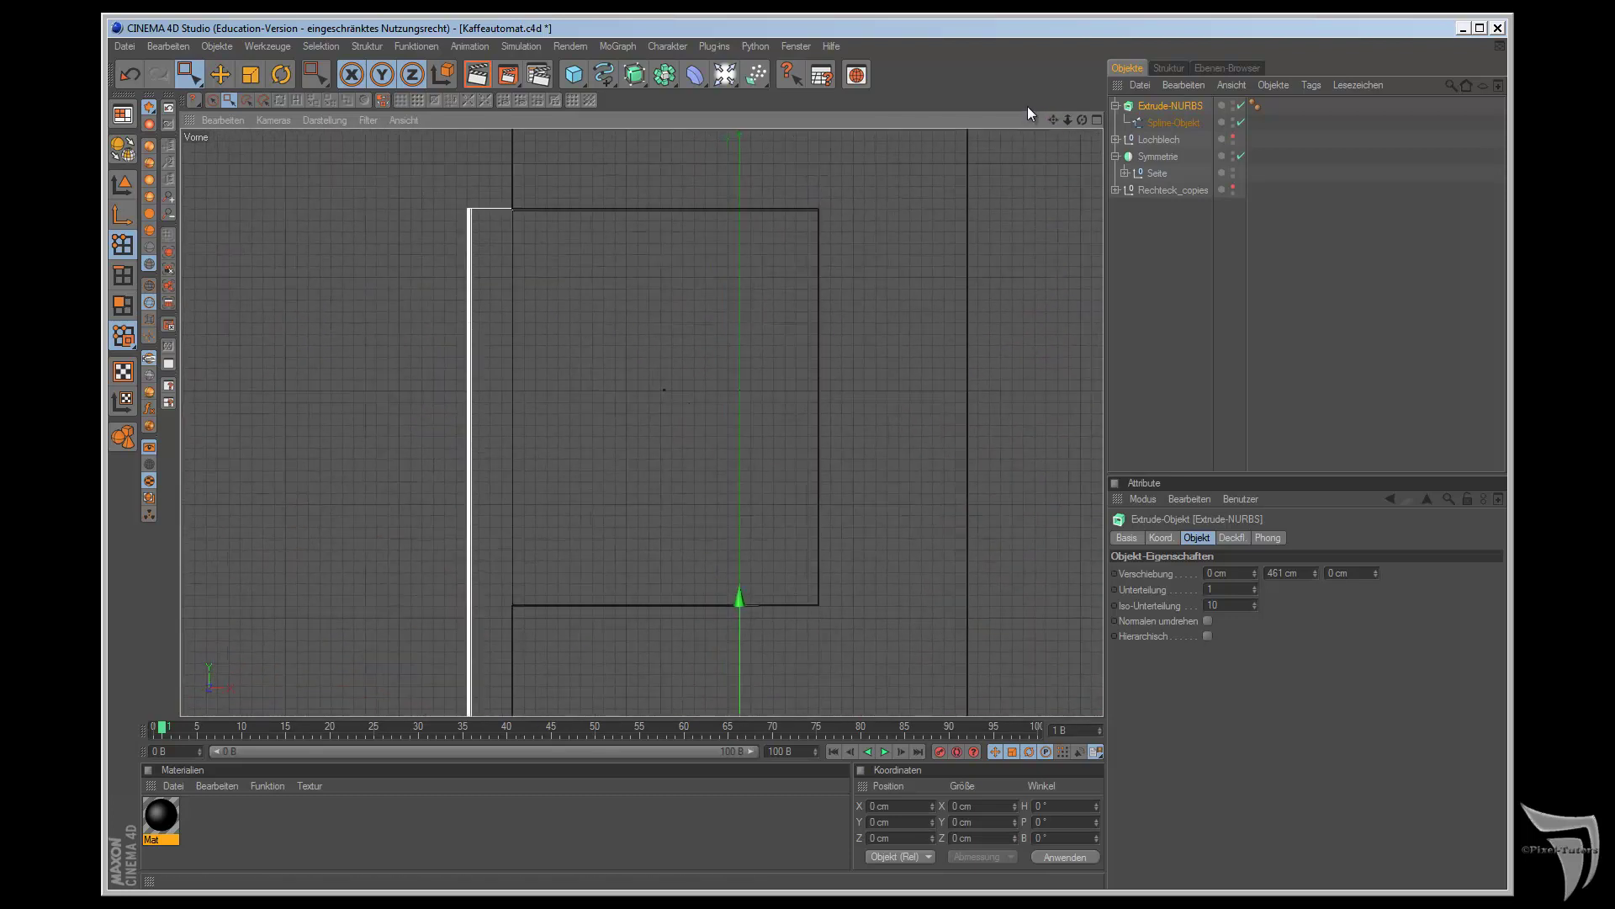
- Set the back panel's extrusion height exactly to 460 cm, then return to perspective
left_click_drag(1053, 120, 963, 239)
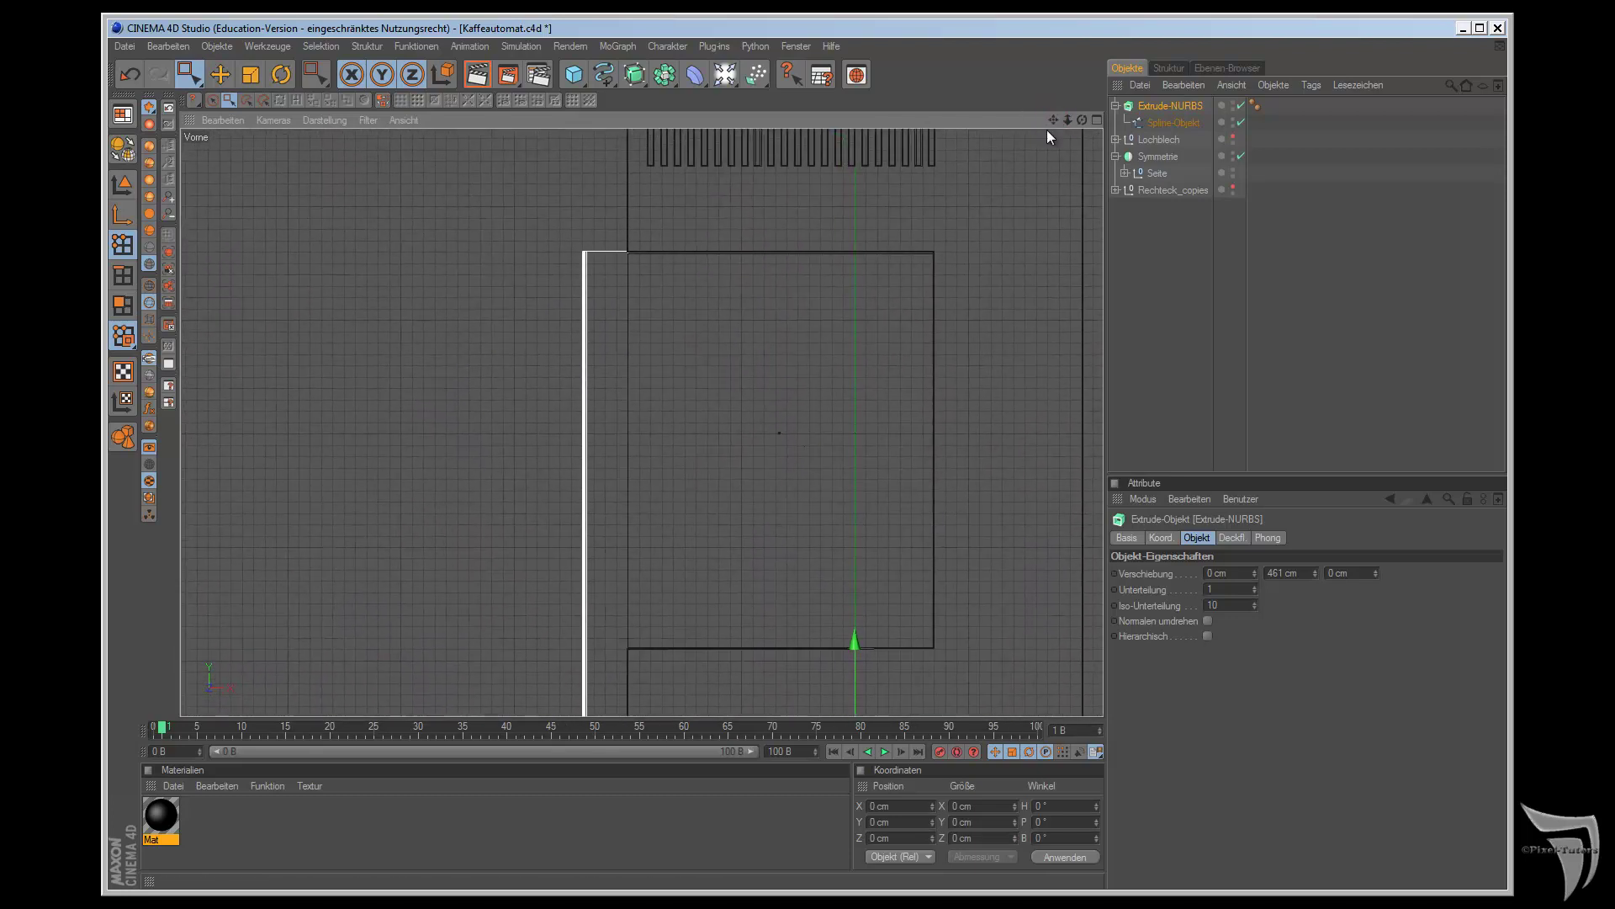
scroll(959, 238, "up", 1)
scroll(958, 244, "up", 1)
scroll(958, 245, "up", 2)
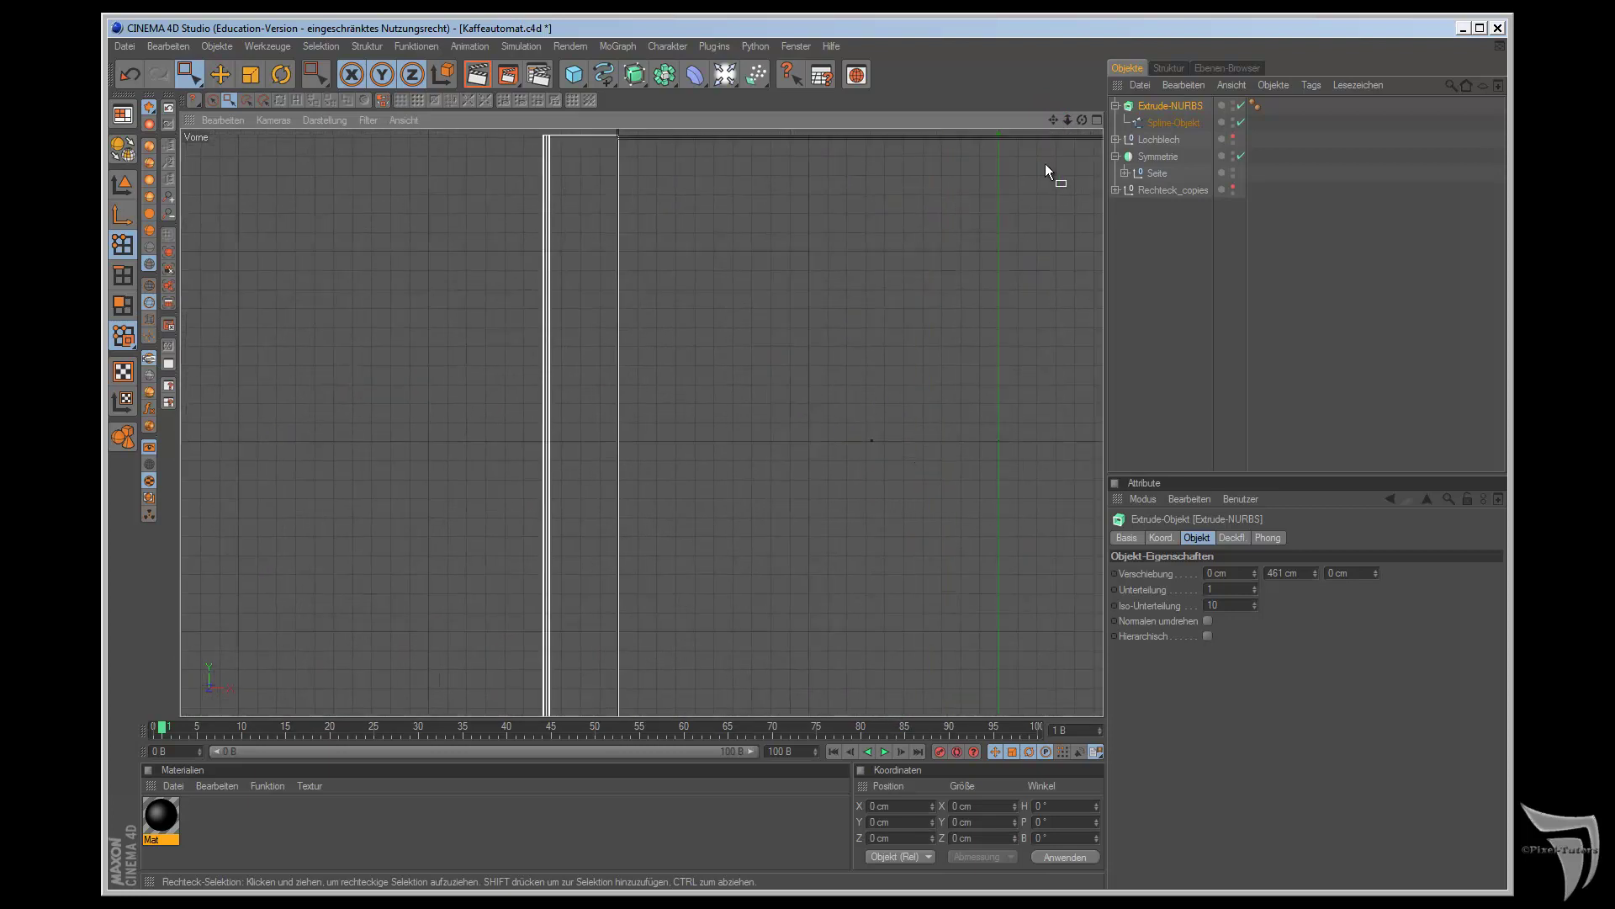
scroll(911, 498, "down", 2)
scroll(1018, 205, "up", 2)
scroll(1018, 205, "up", 1)
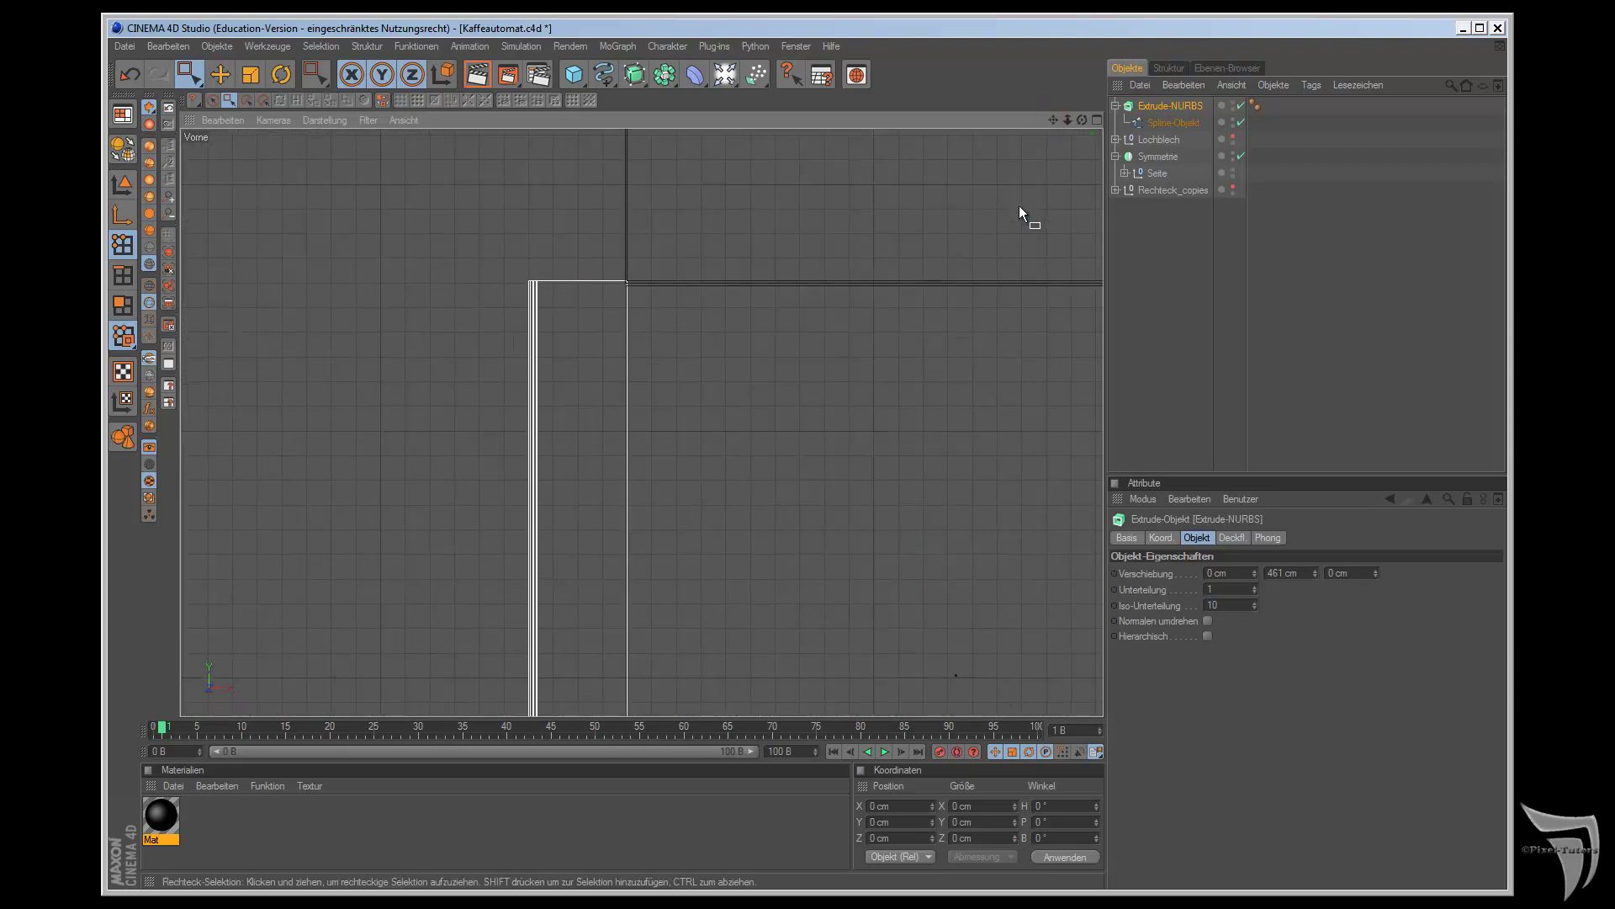
left_click(1281, 573)
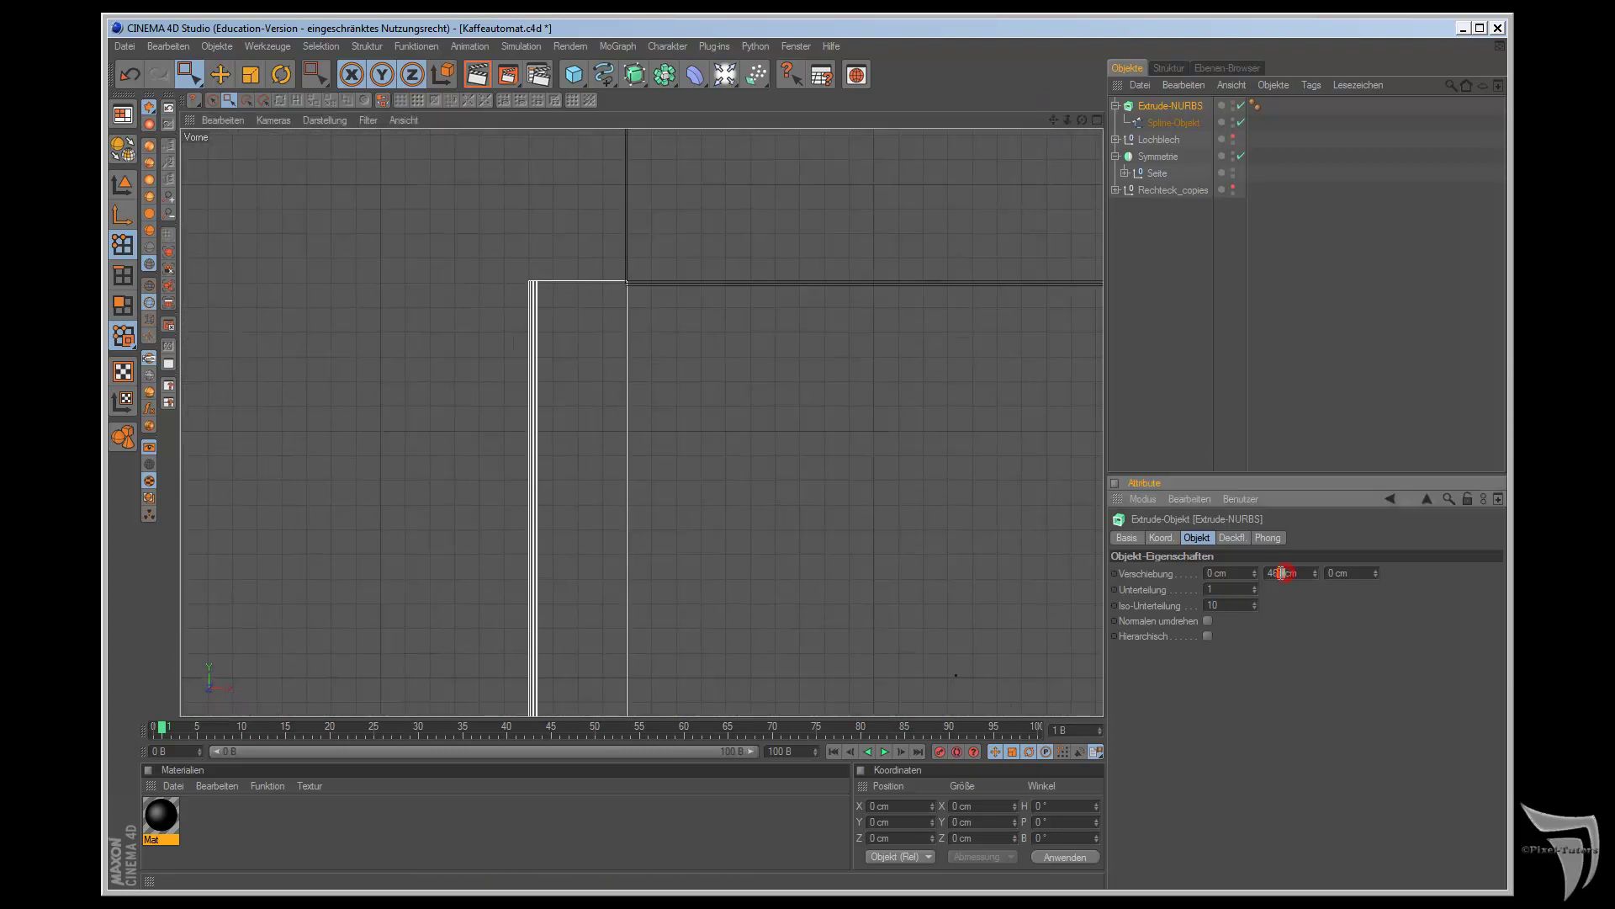
type("0")
key("Return")
key("F1")
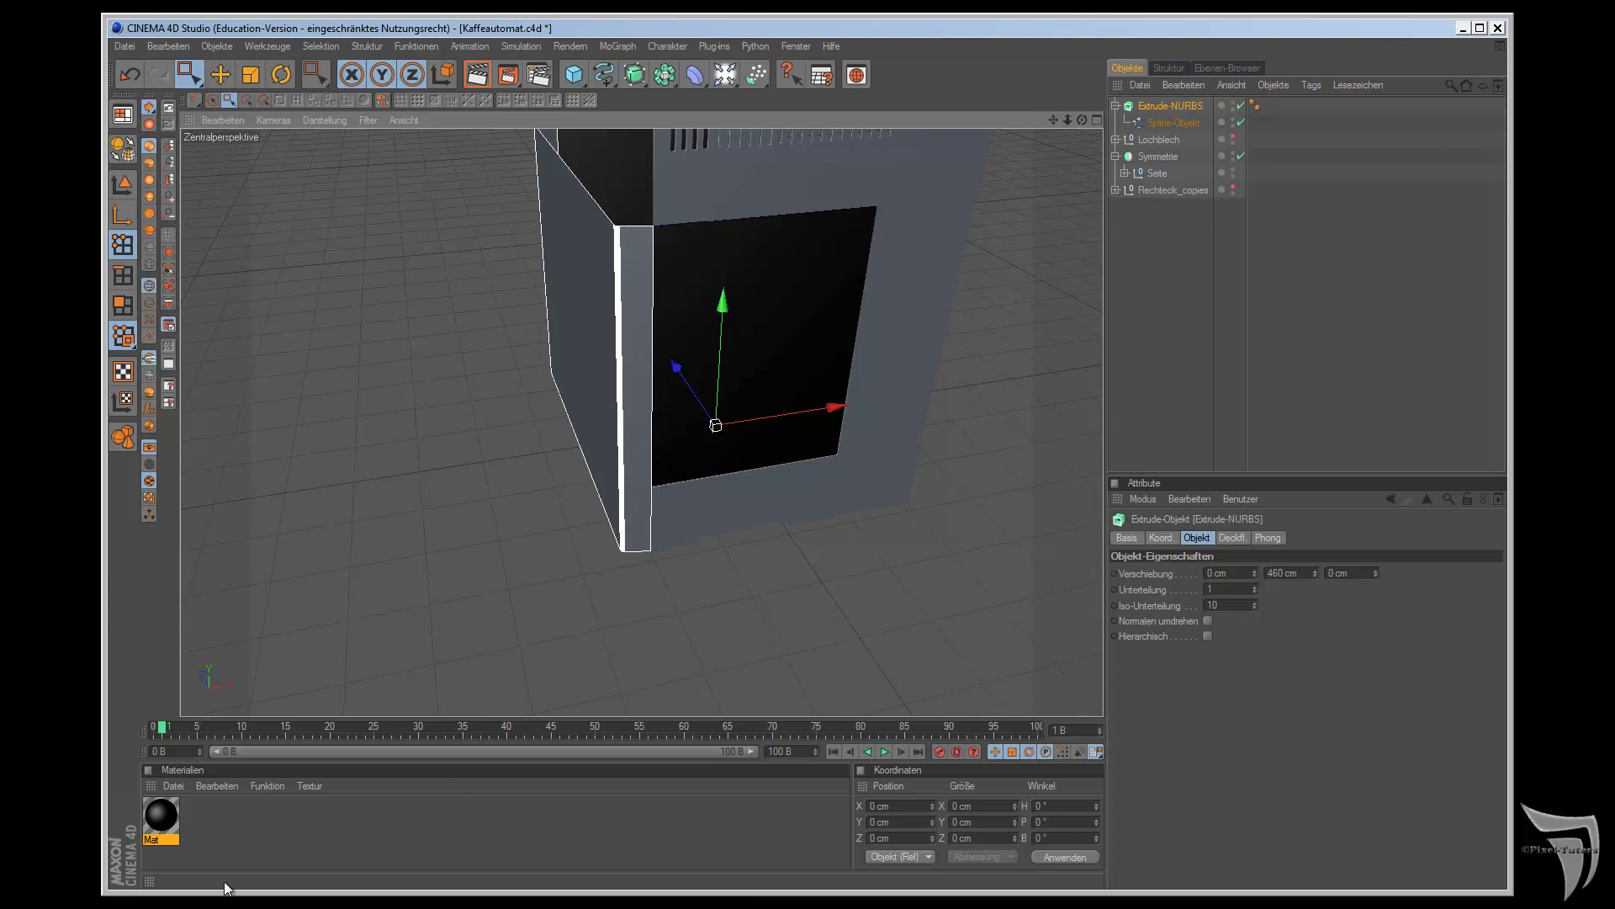
- Glance at the reference photo, then unhide the Lochblech drip tray
key("shift+F6")
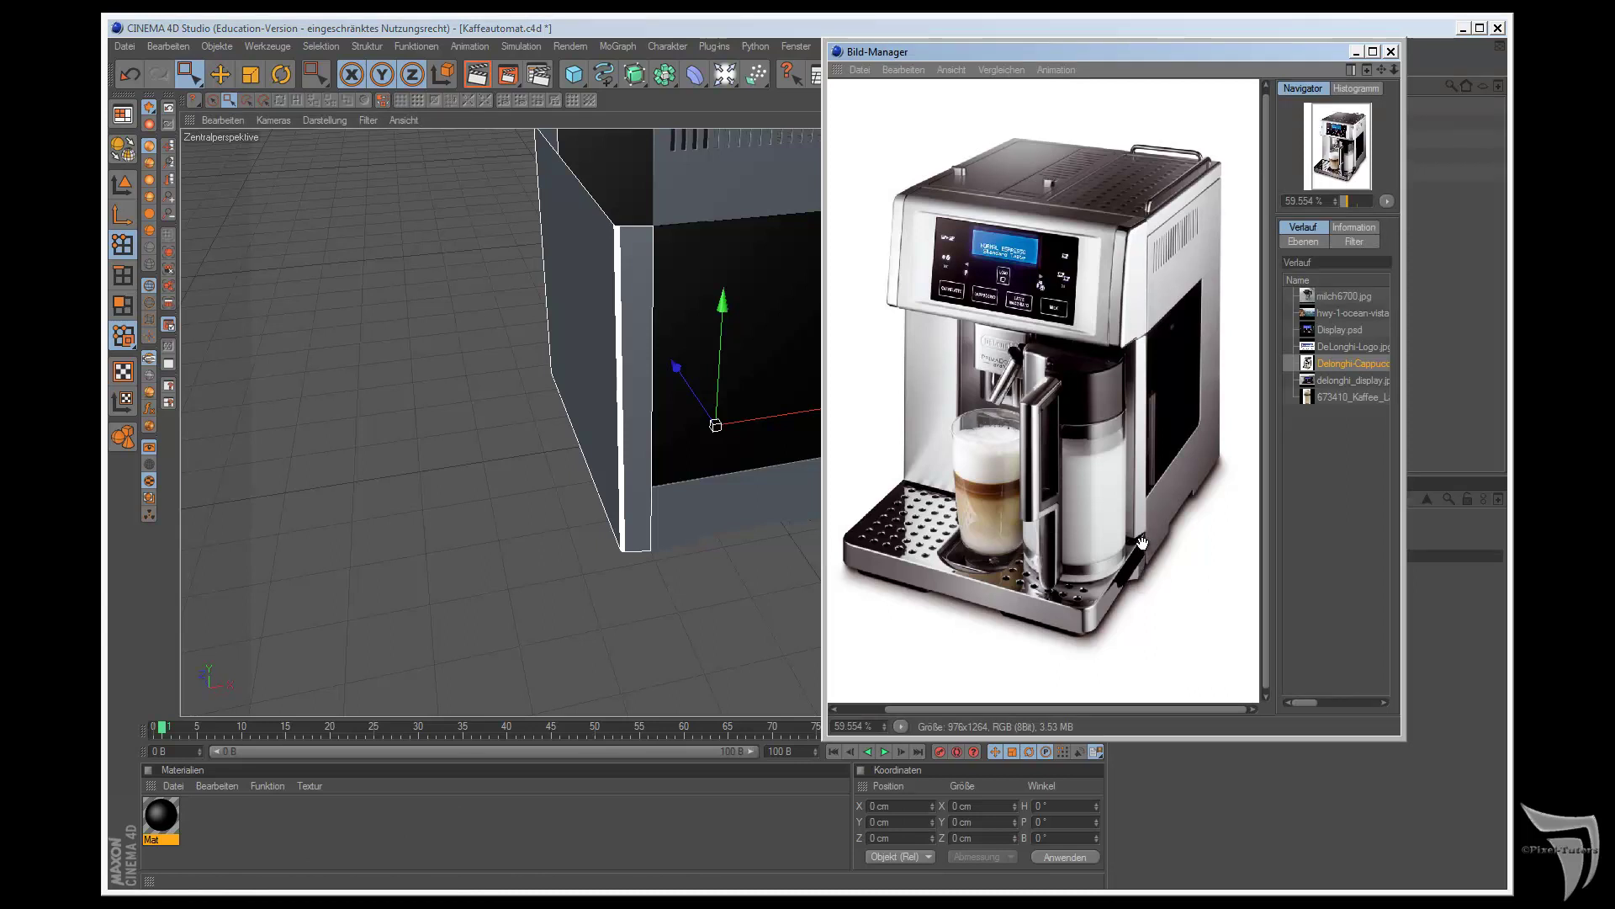
left_click(1358, 51)
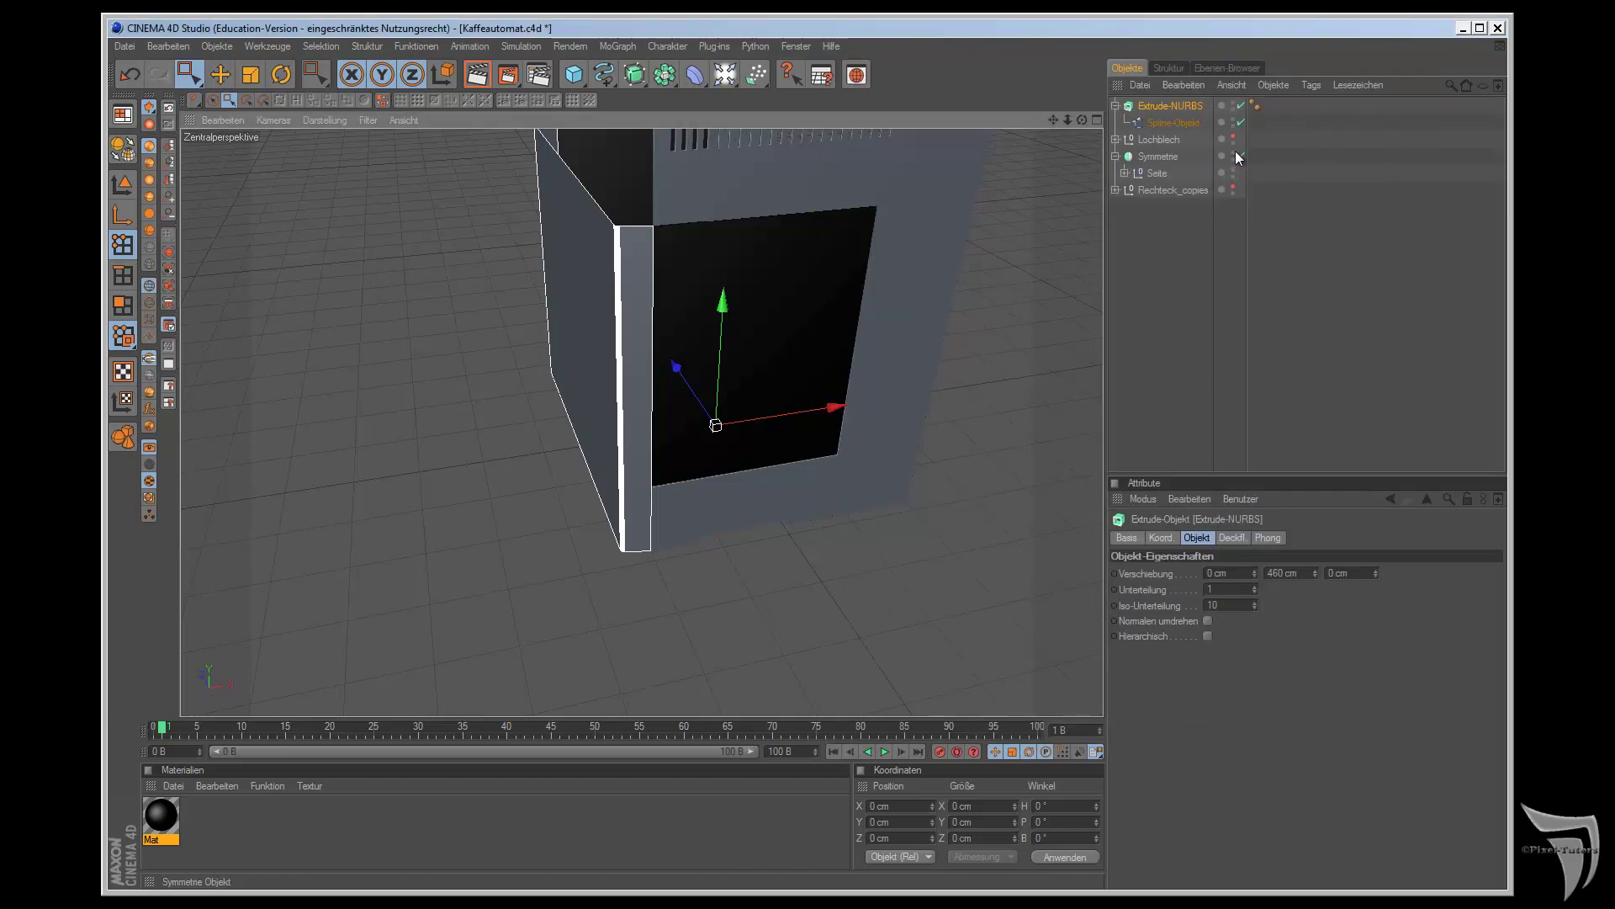
left_click(1233, 139)
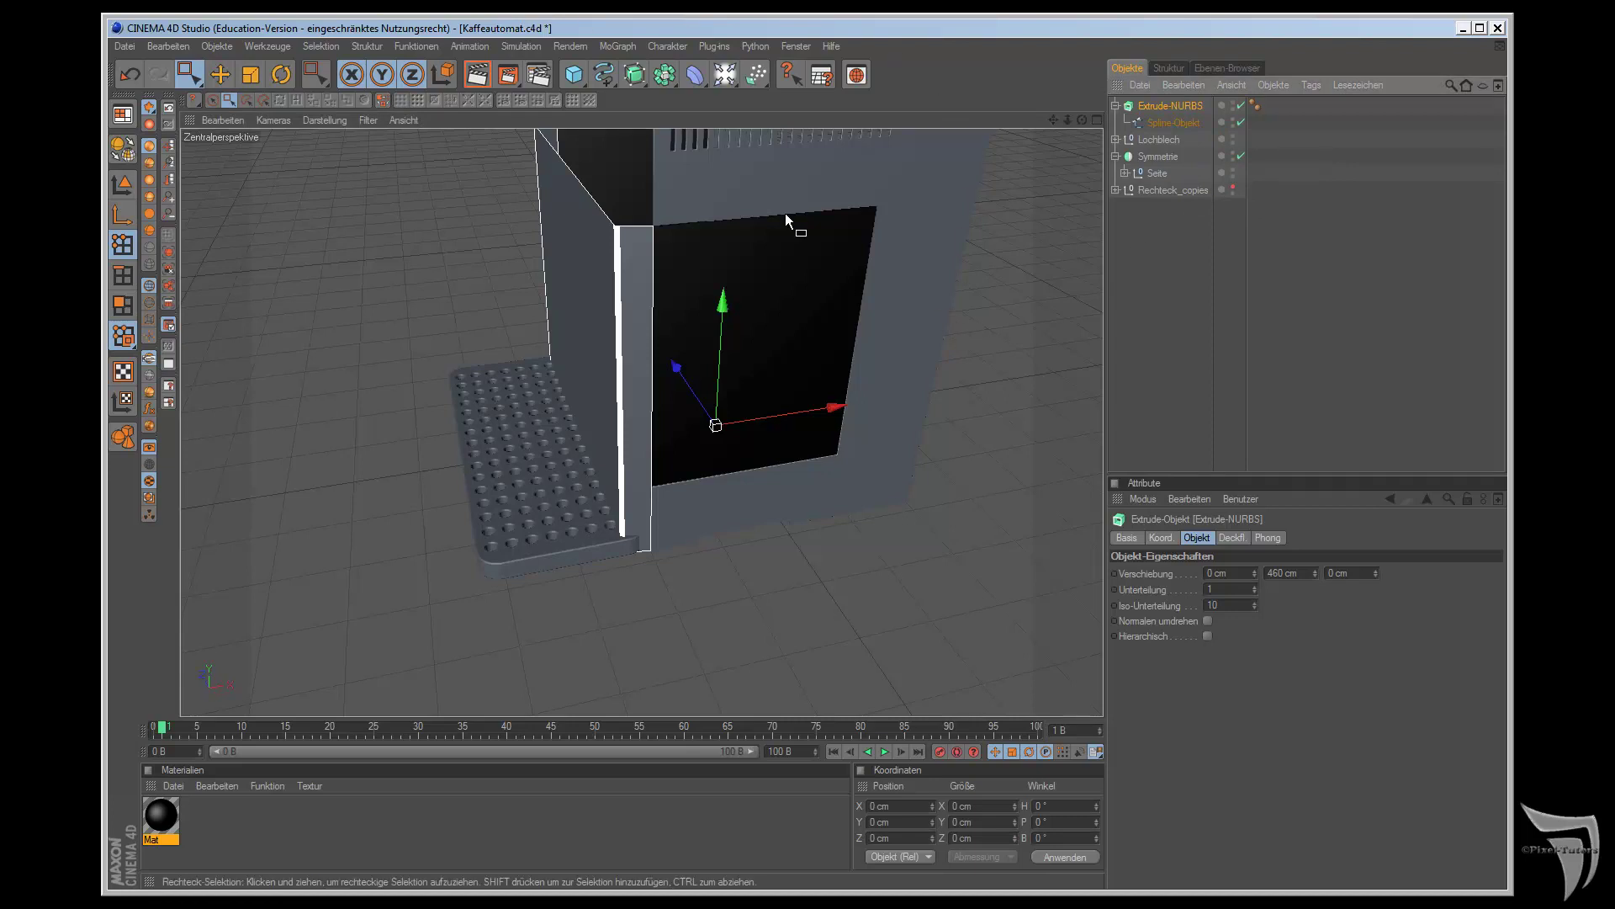
left_click(220, 74)
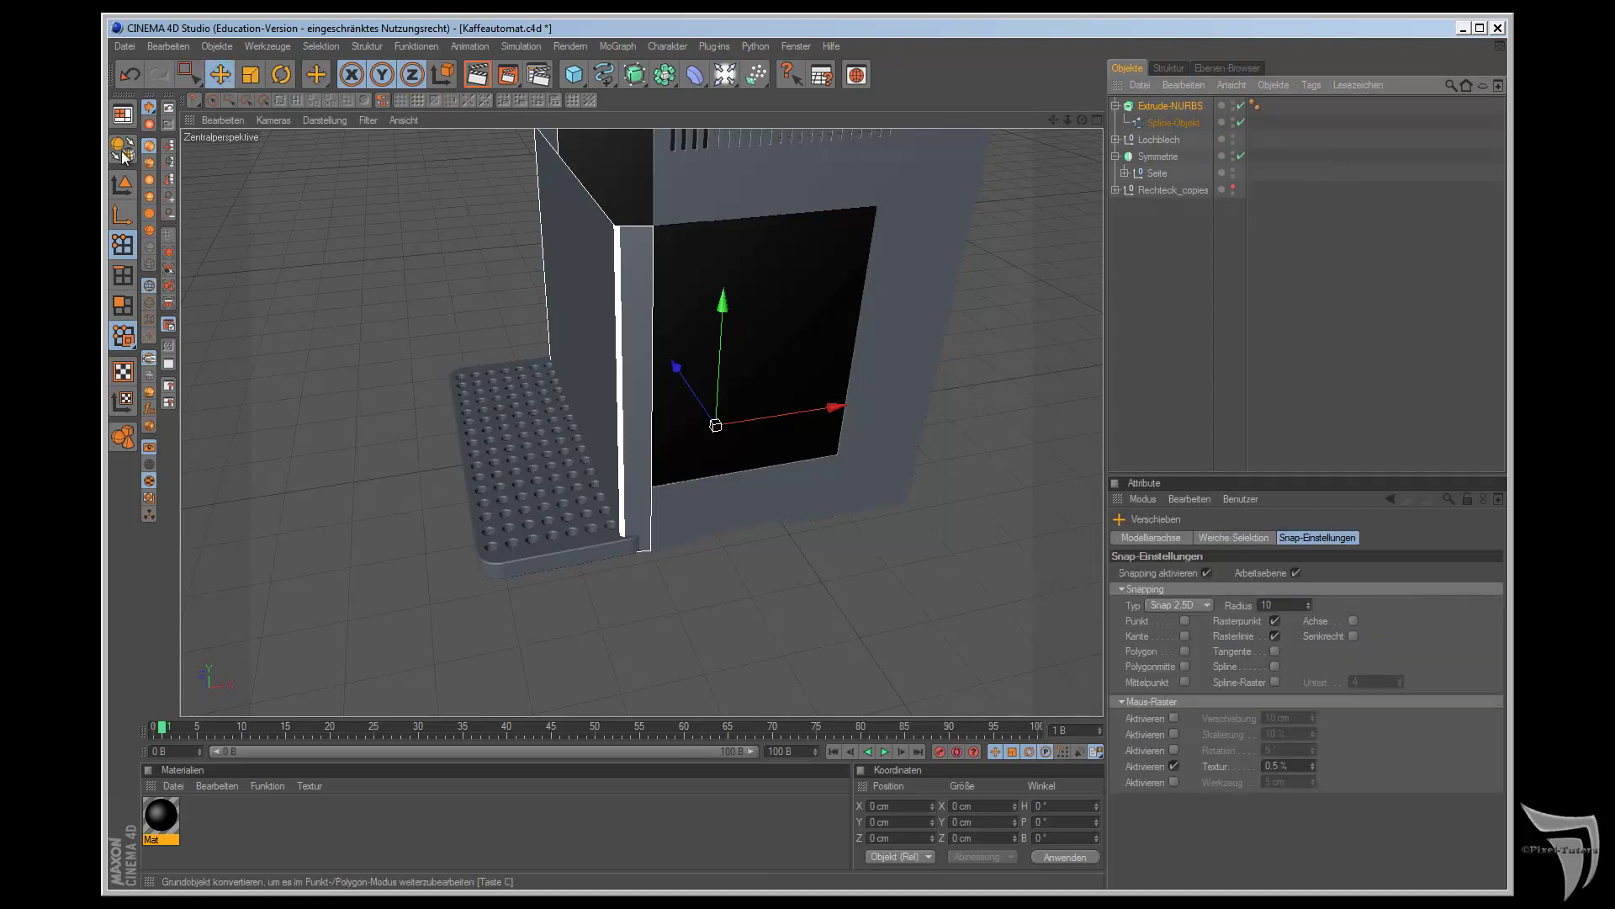
- Select the Lochblech drip tray as a whole object, undoing a first trial move
left_click(123, 185)
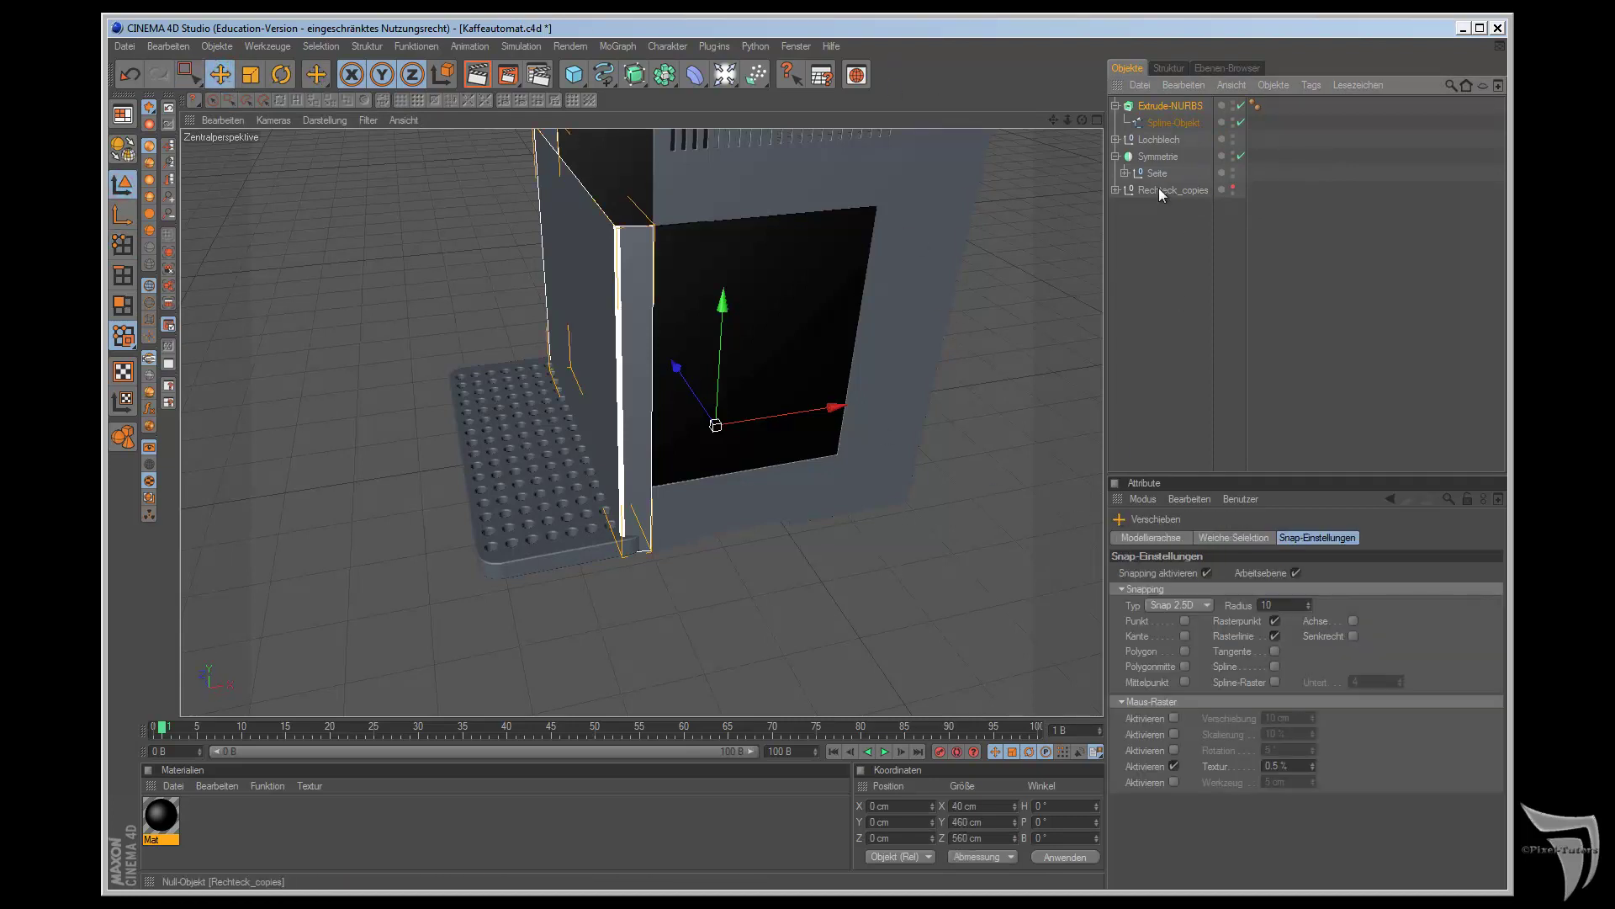
left_click(1159, 140)
left_click_drag(524, 361, 909, 498)
key("ctrl+z")
key("ctrl+z")
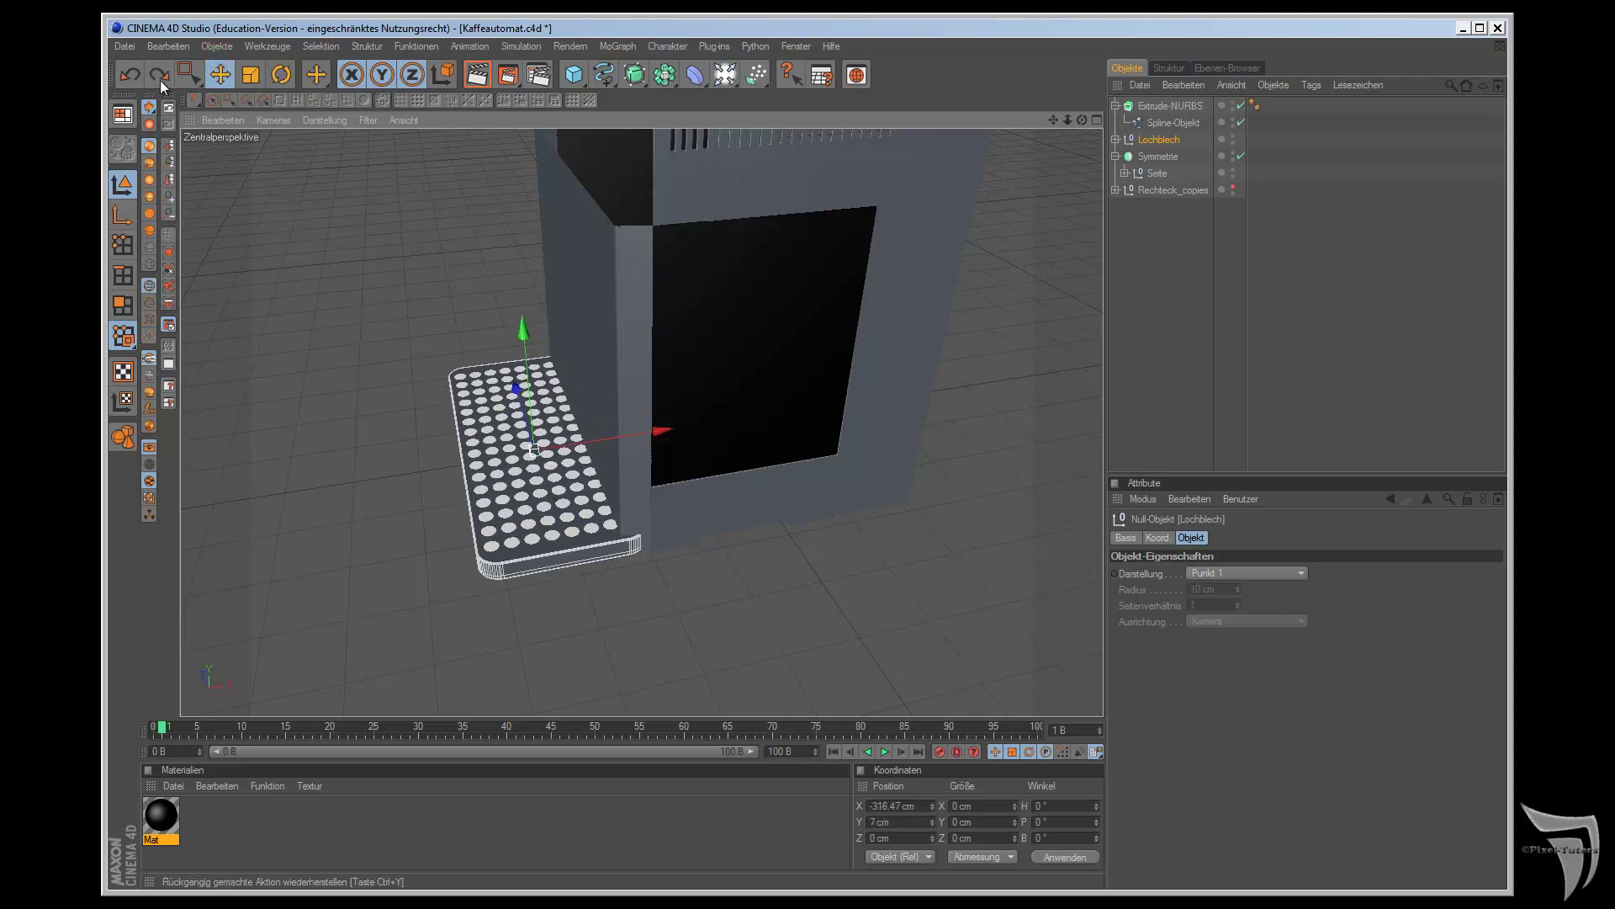
left_click(222, 71)
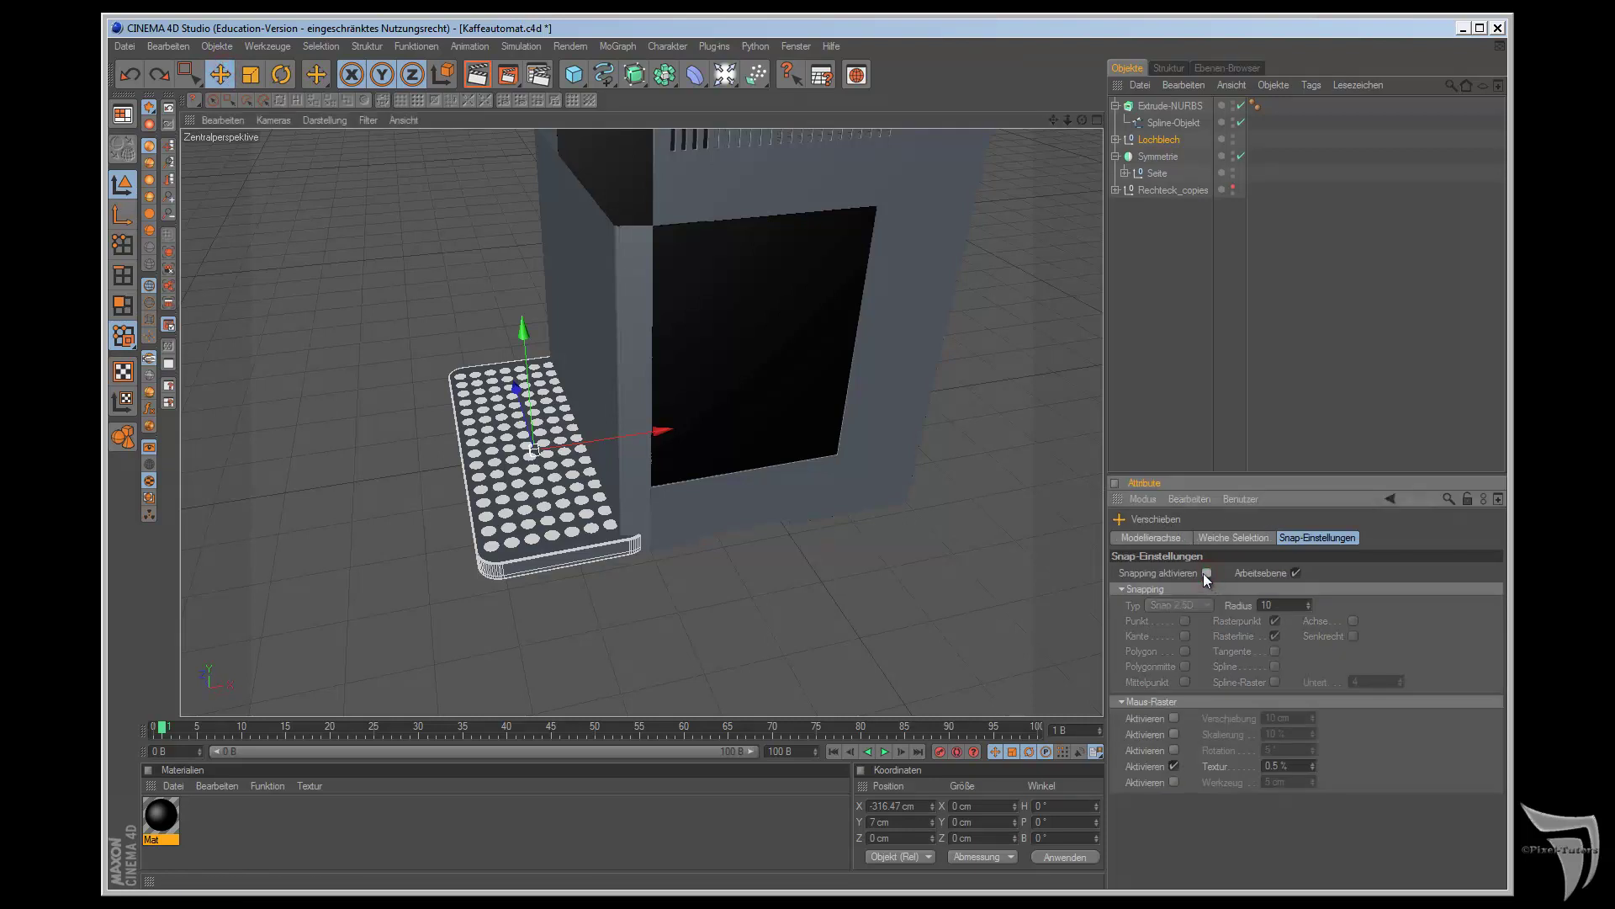
- Frame the drip tray in the right and front orthographic views
key("F4")
key("F3")
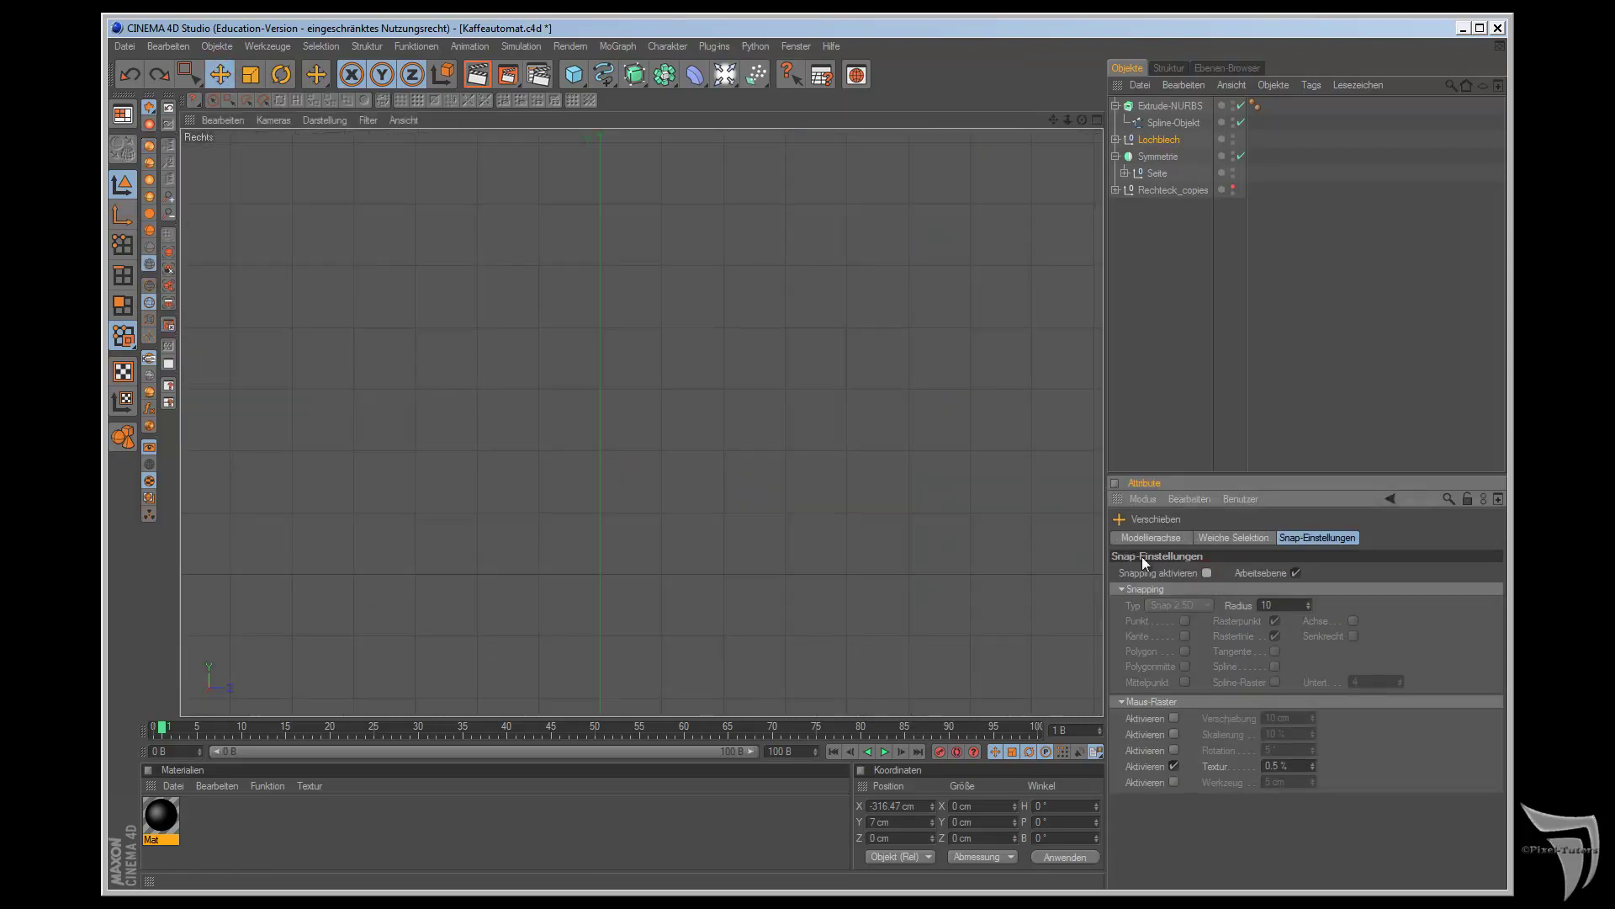
scroll(929, 330, "down", 1)
scroll(915, 382, "down", 1)
left_click(170, 257)
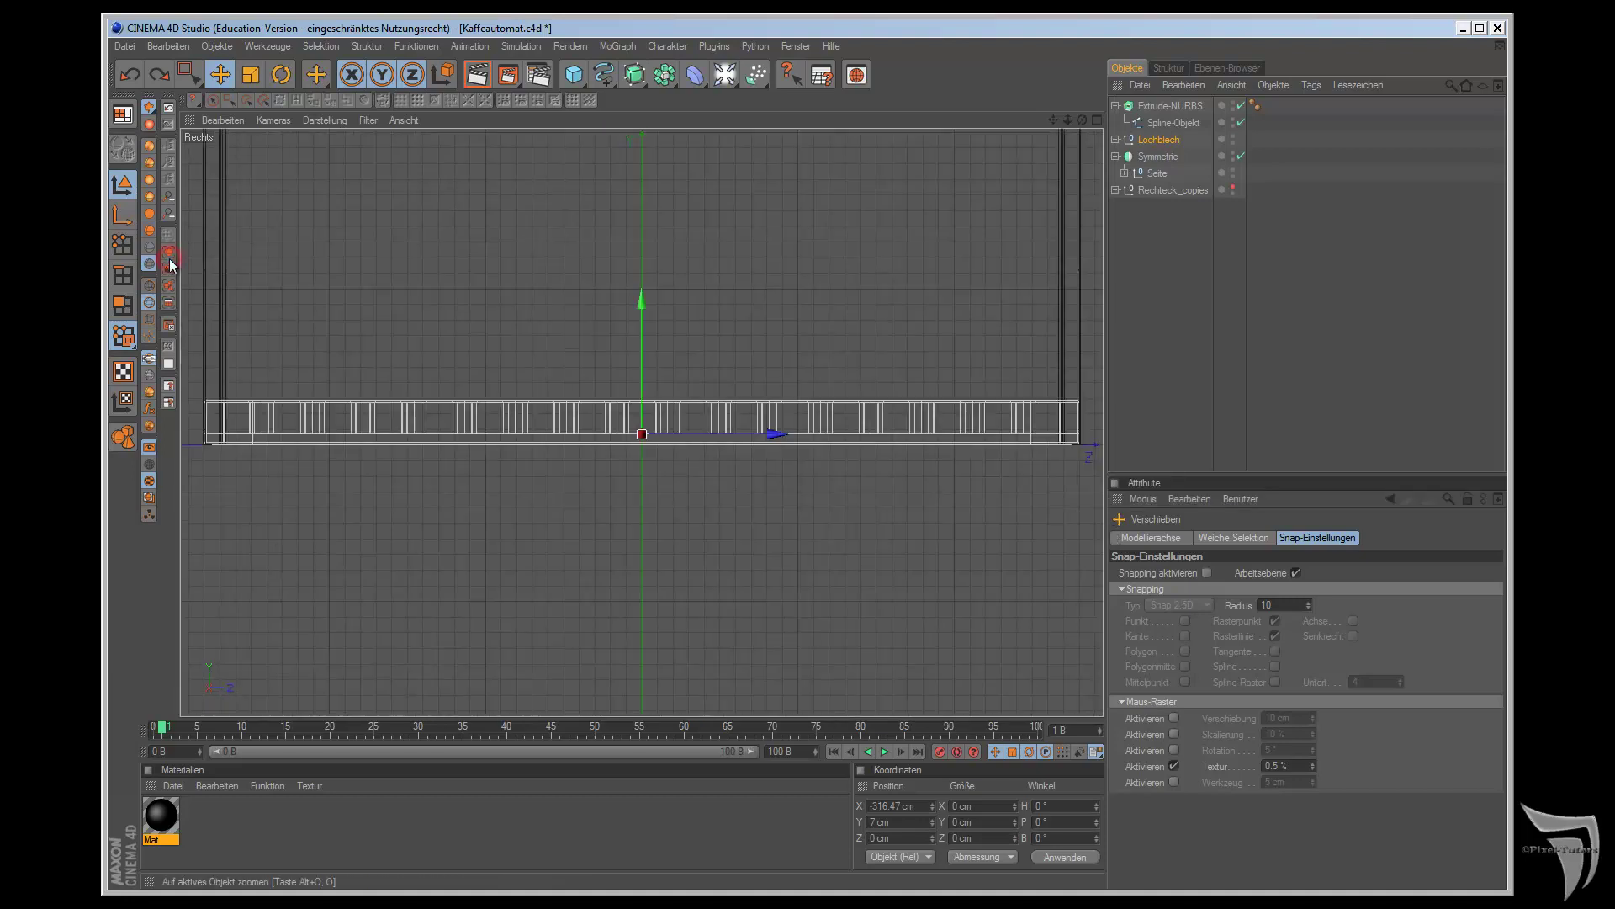
key("F4")
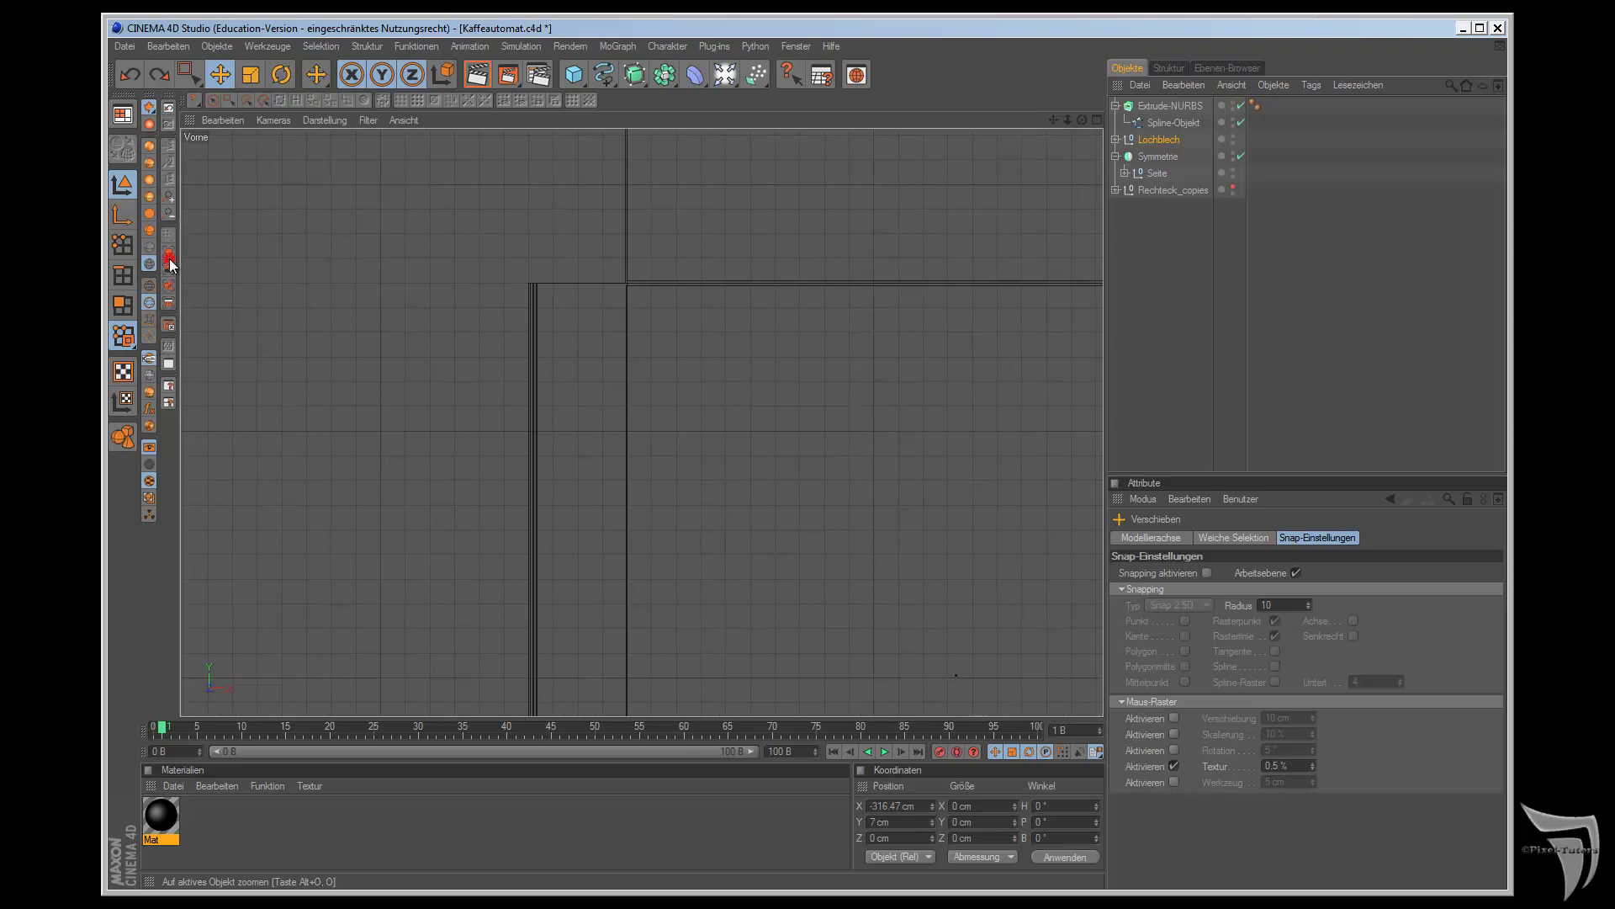
left_click(169, 261)
scroll(346, 361, "down", 1)
scroll(487, 438, "down", 2)
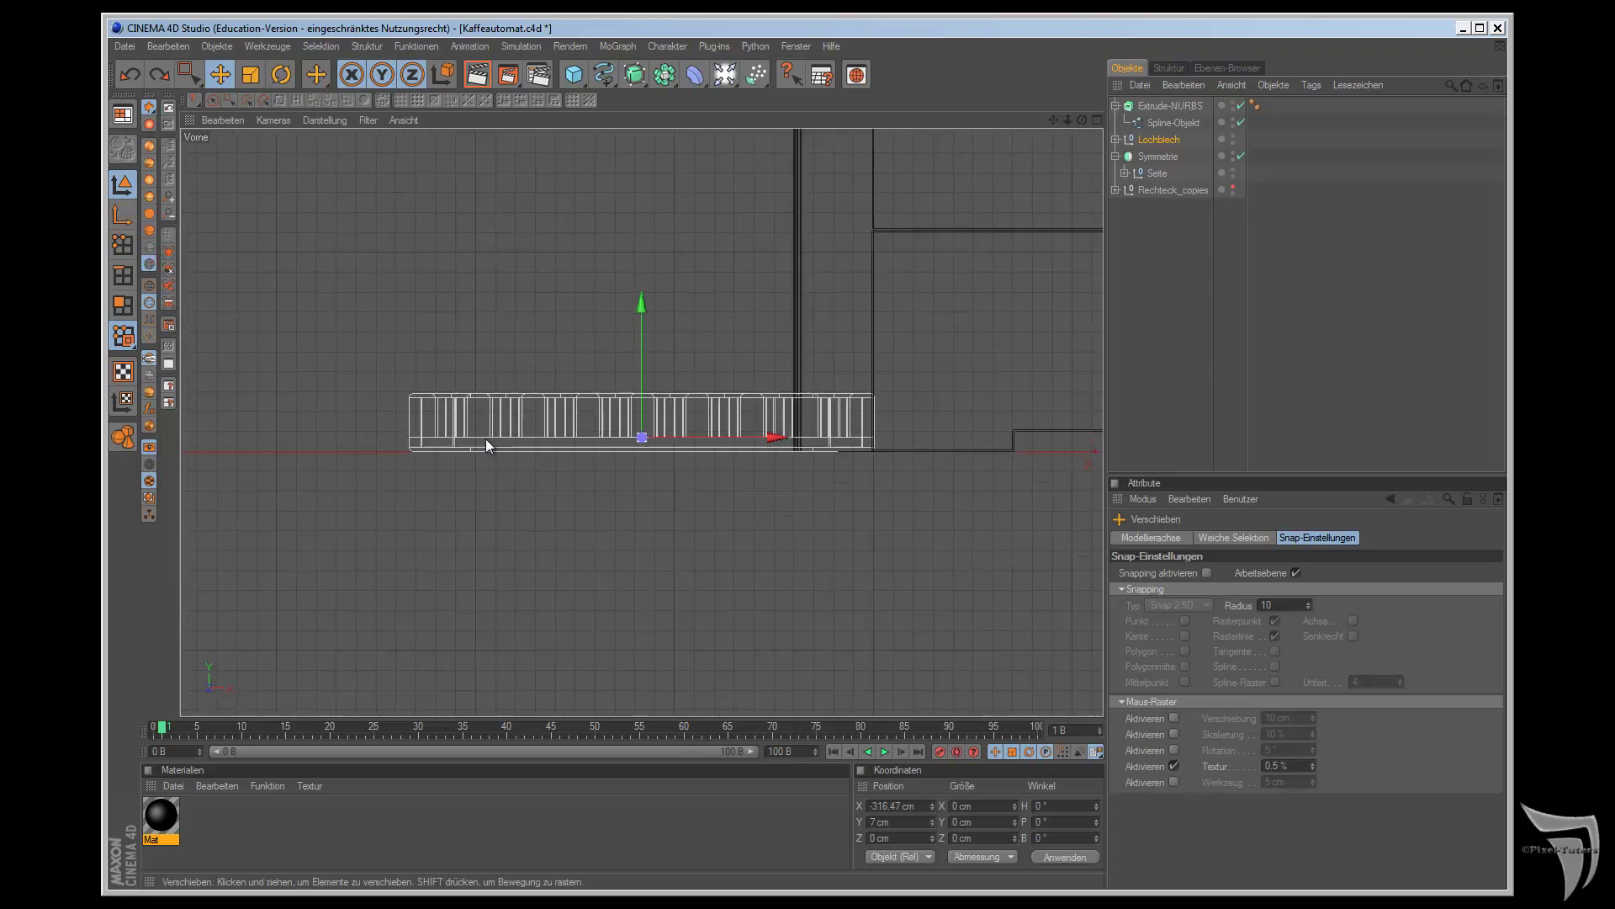
scroll(680, 481, "down", 1)
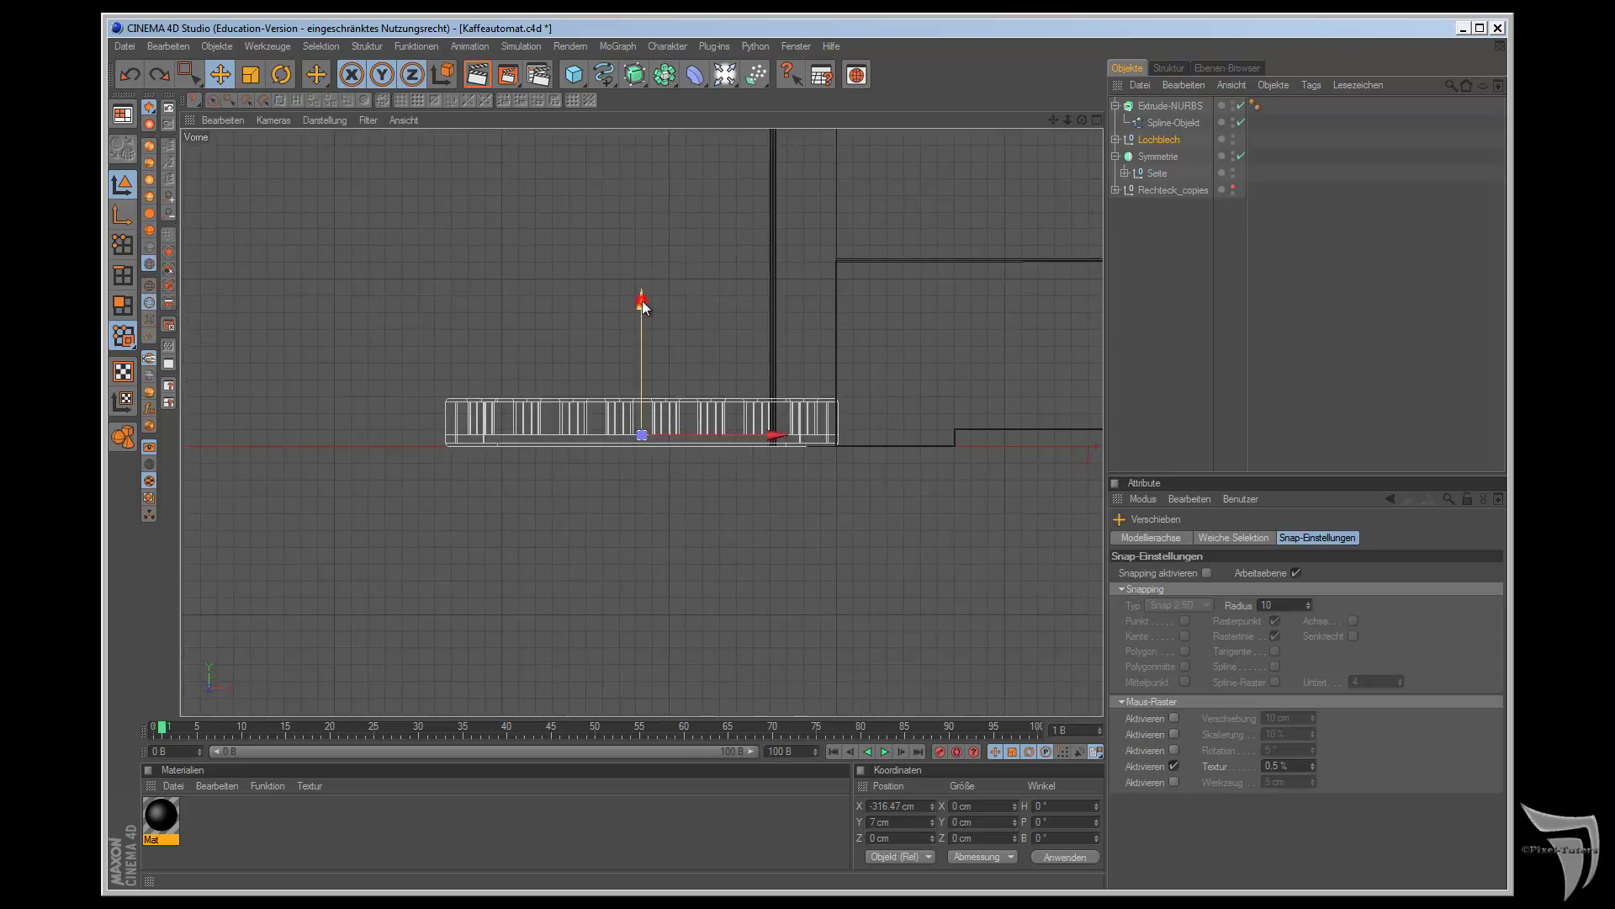
- Raise the drip tray to Y 59.22 cm and reopen the coffee-machine reference photo
left_click_drag(642, 301, 641, 237)
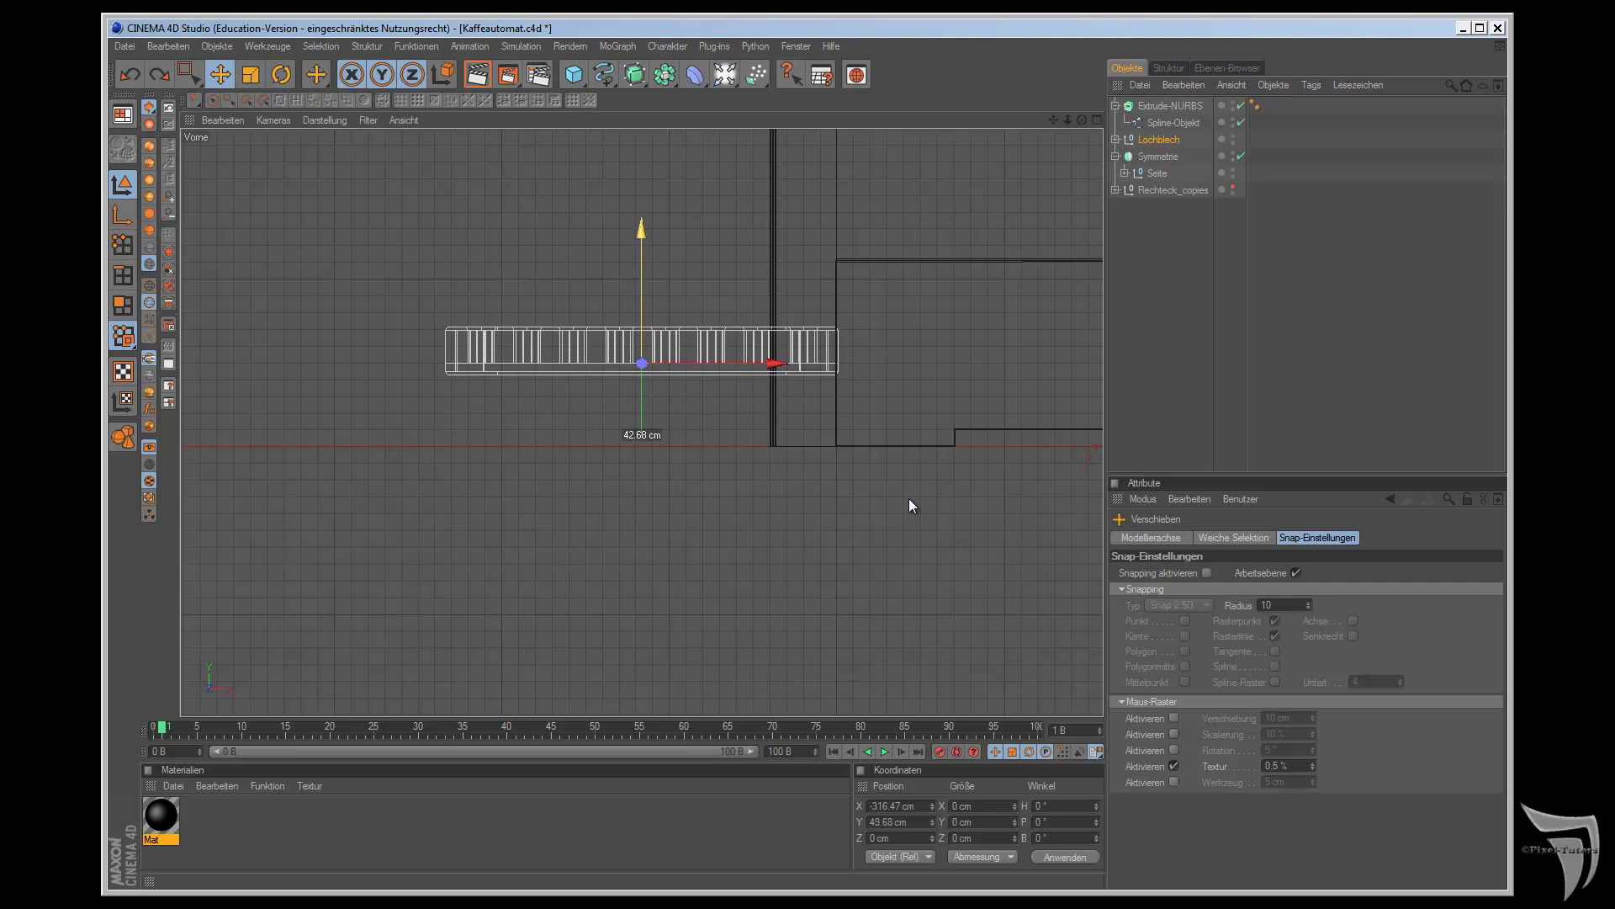
left_click_drag(909, 498, 908, 500)
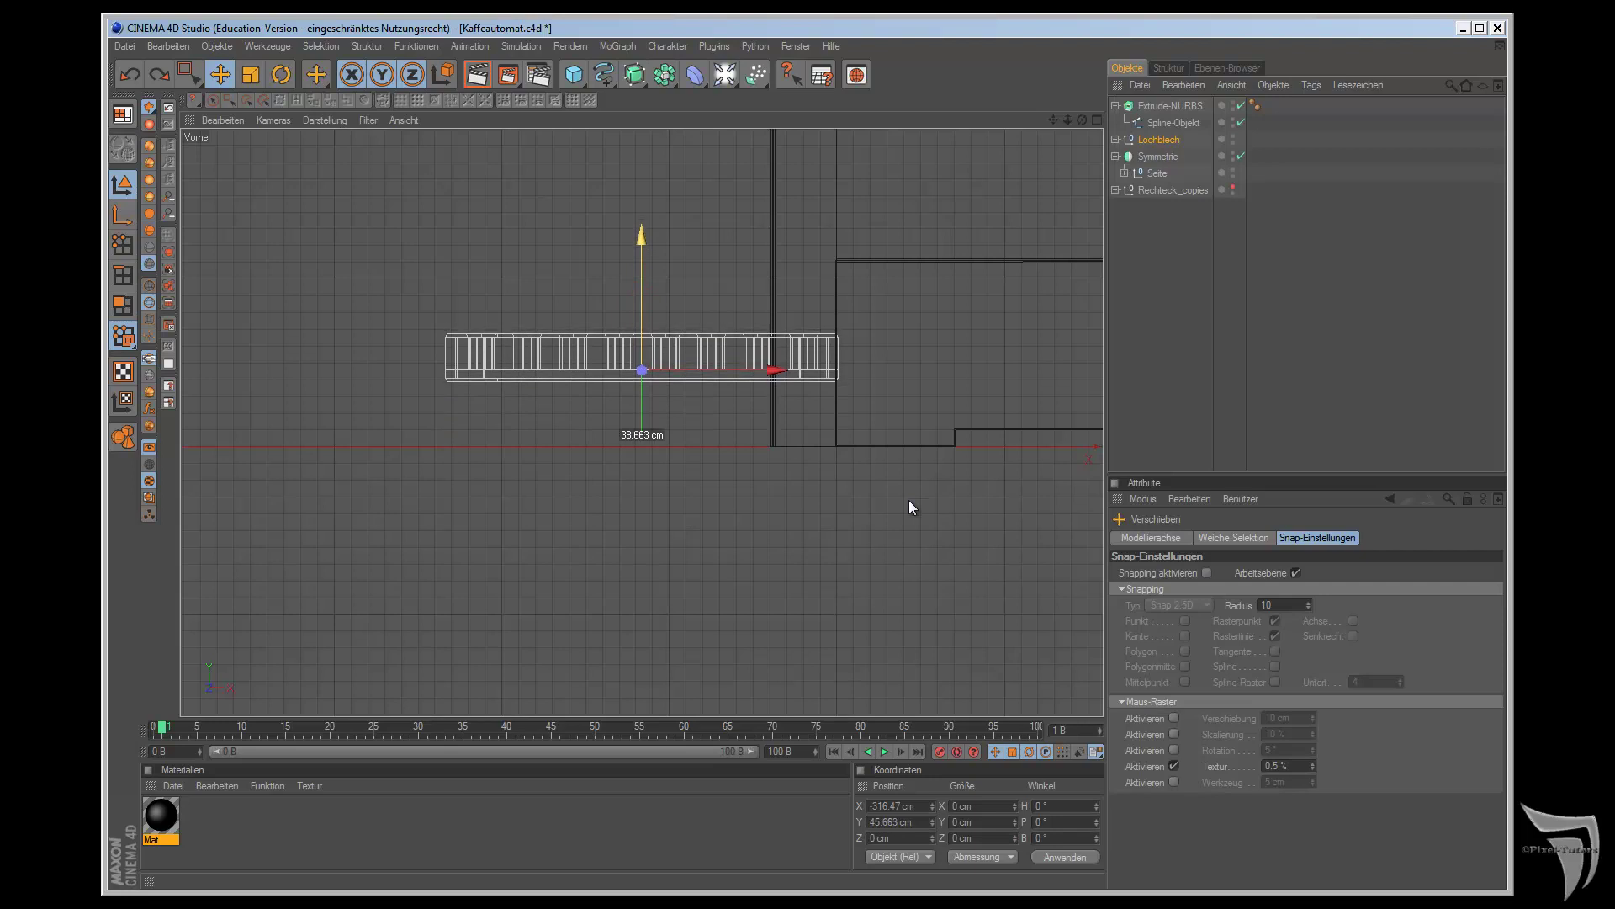
left_click_drag(907, 498, 909, 500)
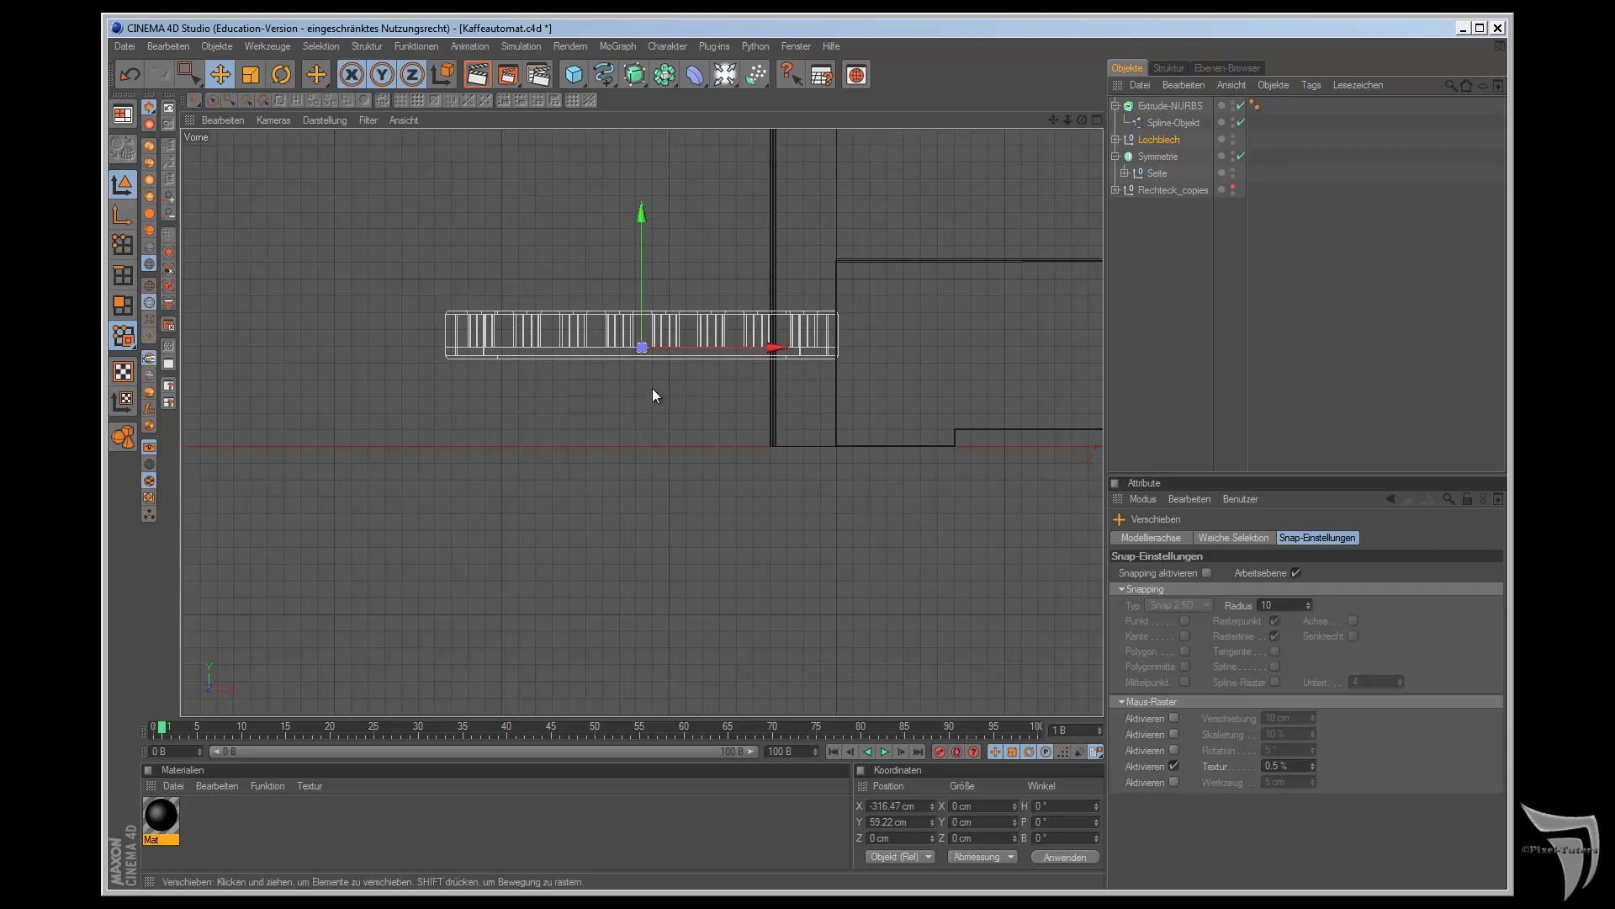
key("F1")
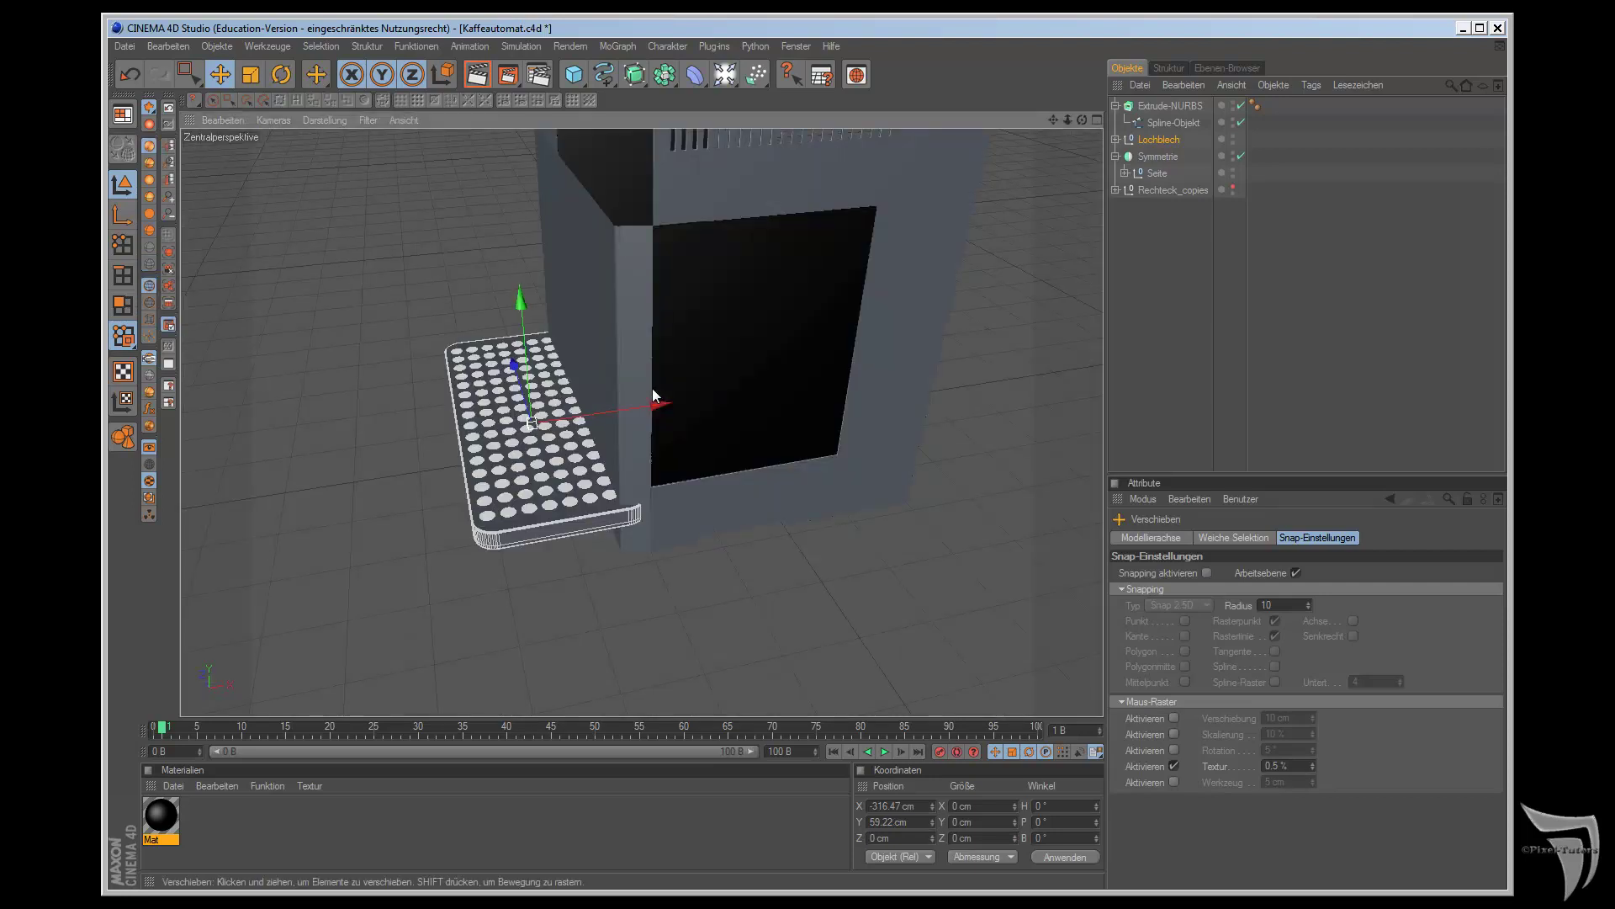
left_click_drag(1083, 120, 909, 500)
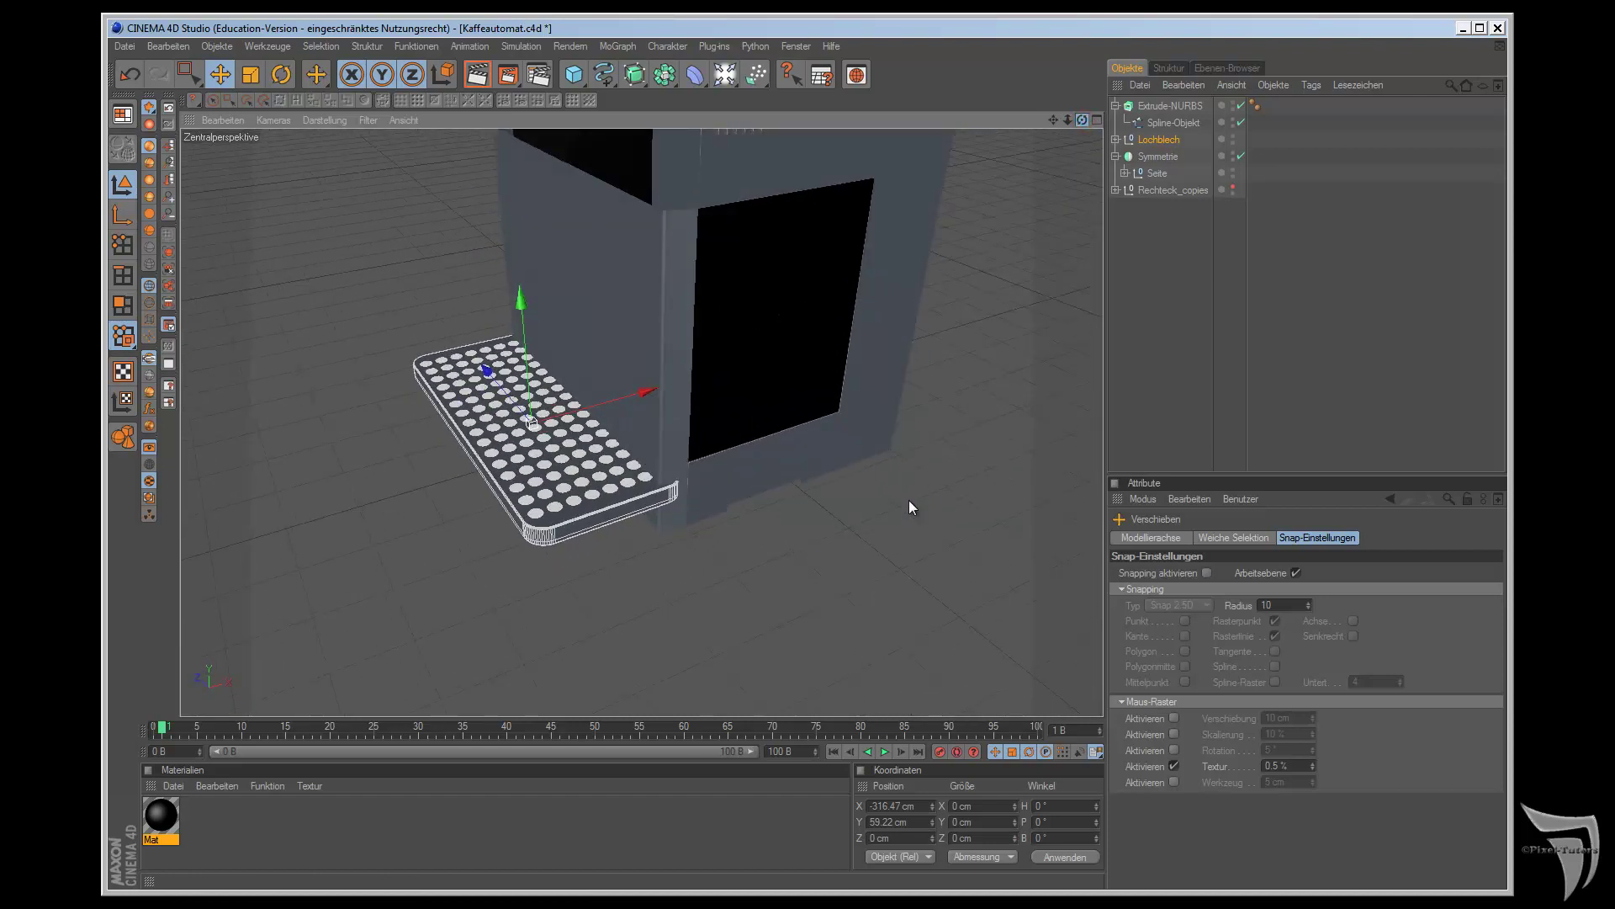
key("shift+F6")
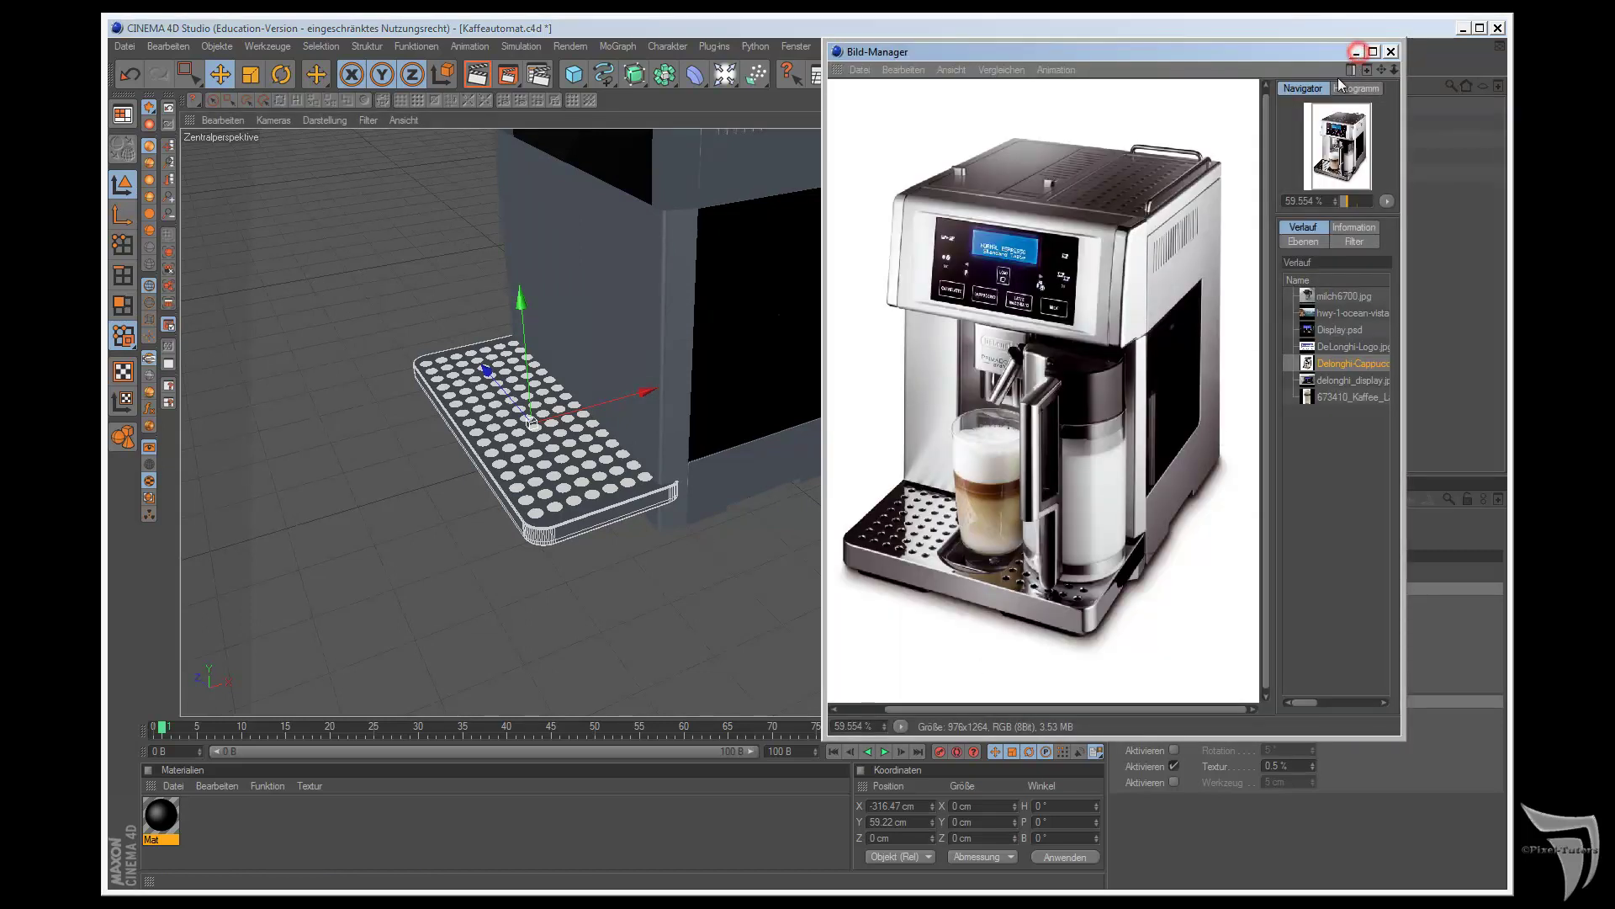
- Close the reference photo and raise the Extrude-NURBS side panel to Y 82.49 cm
left_click(1356, 52)
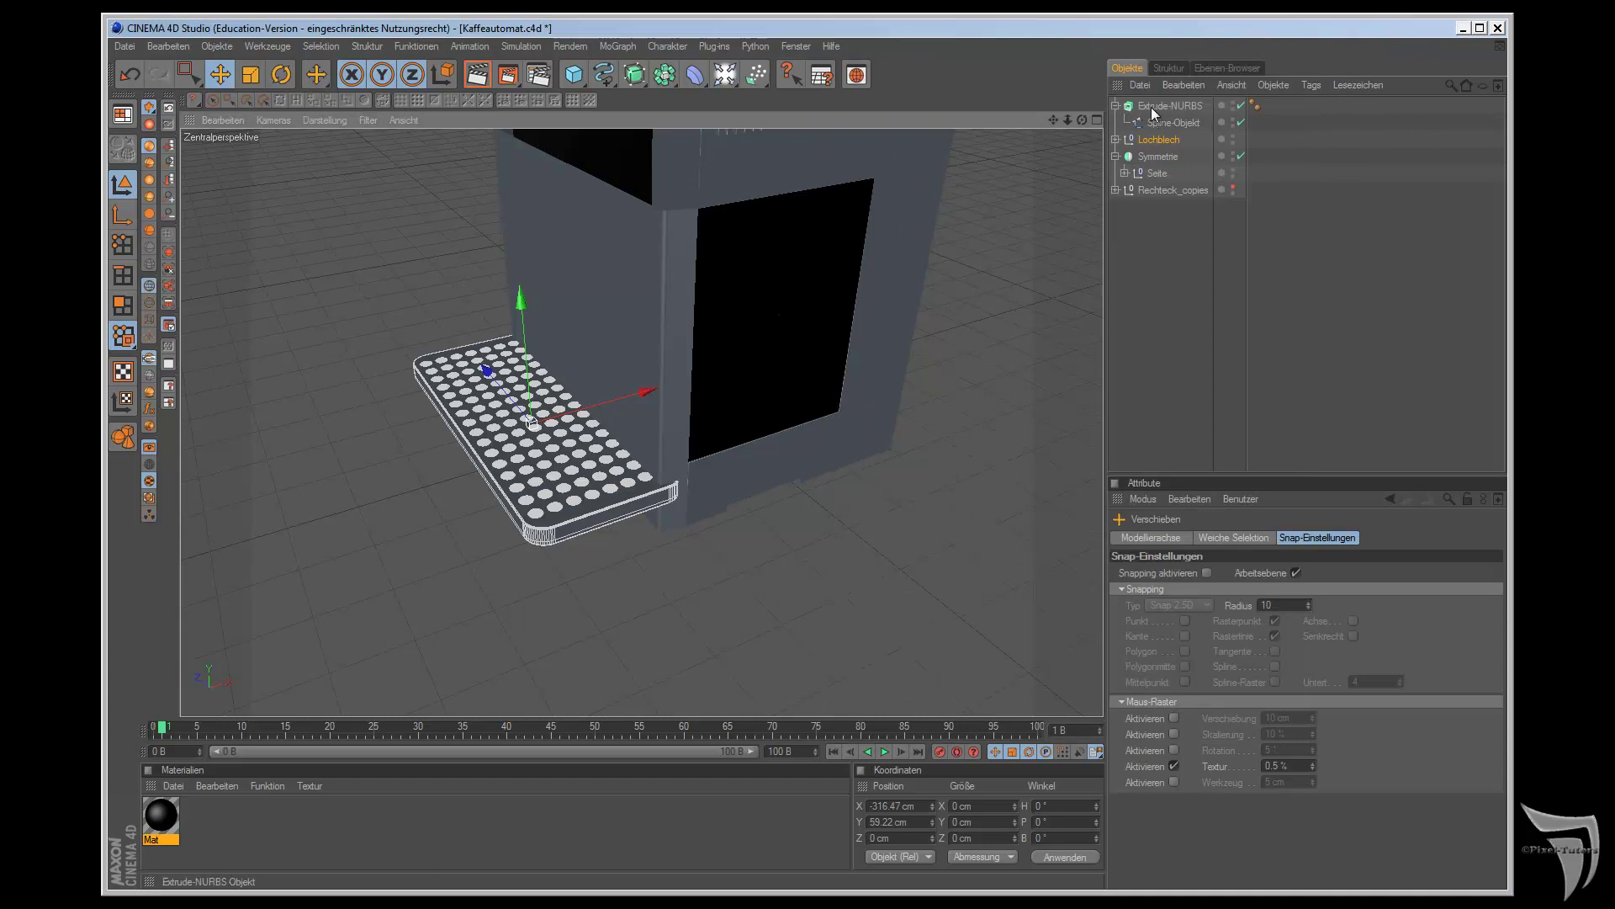
left_click(1151, 106)
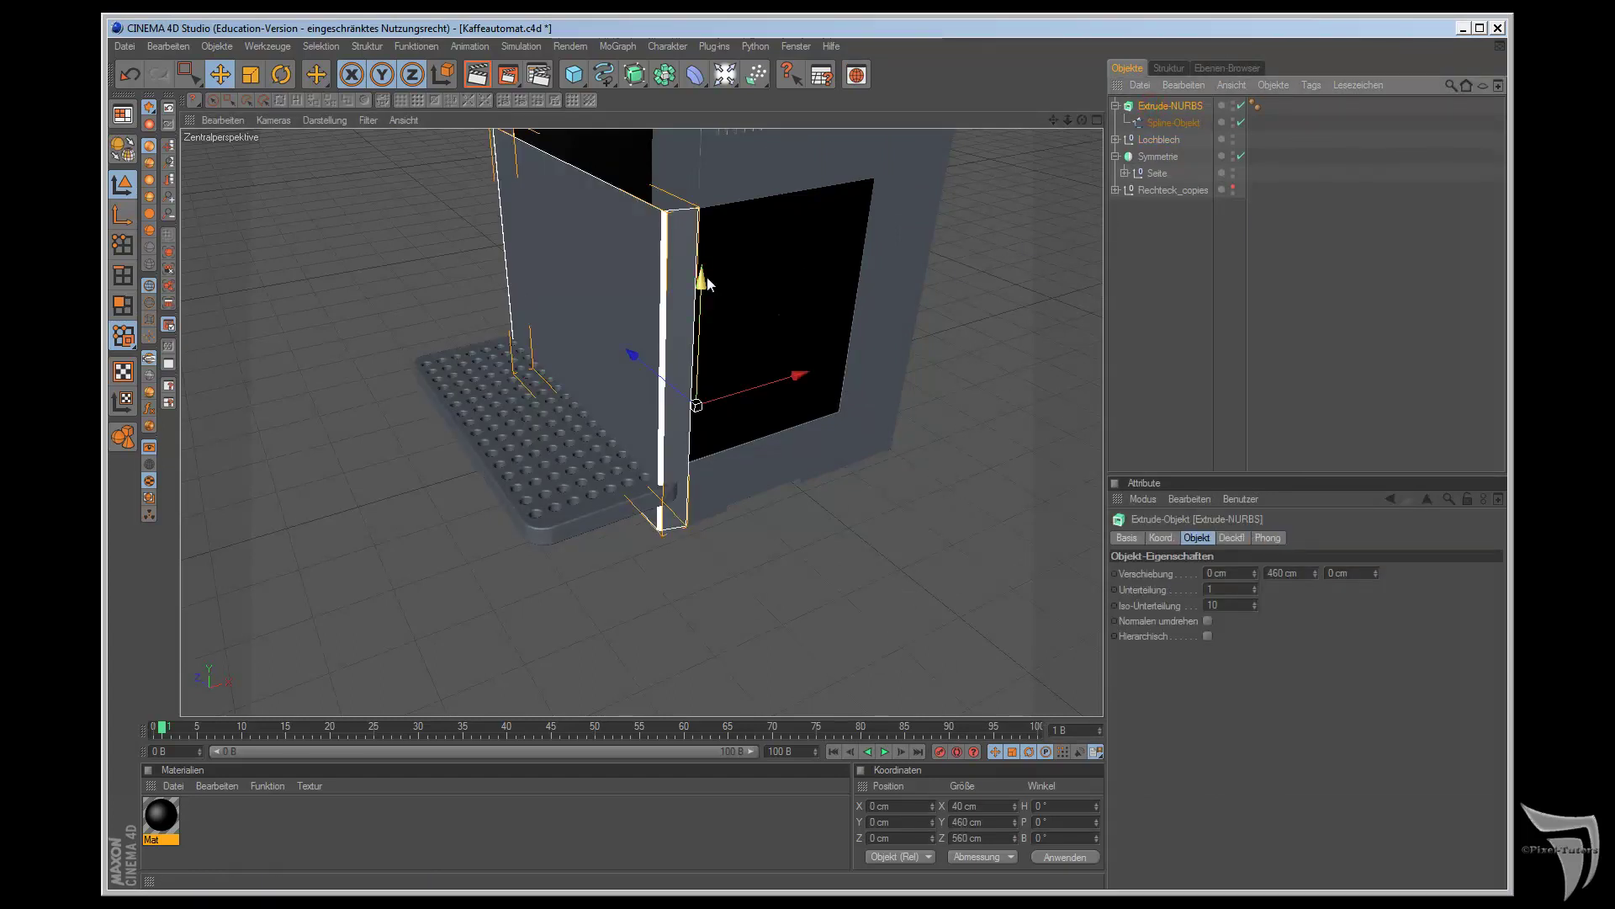
key("F4")
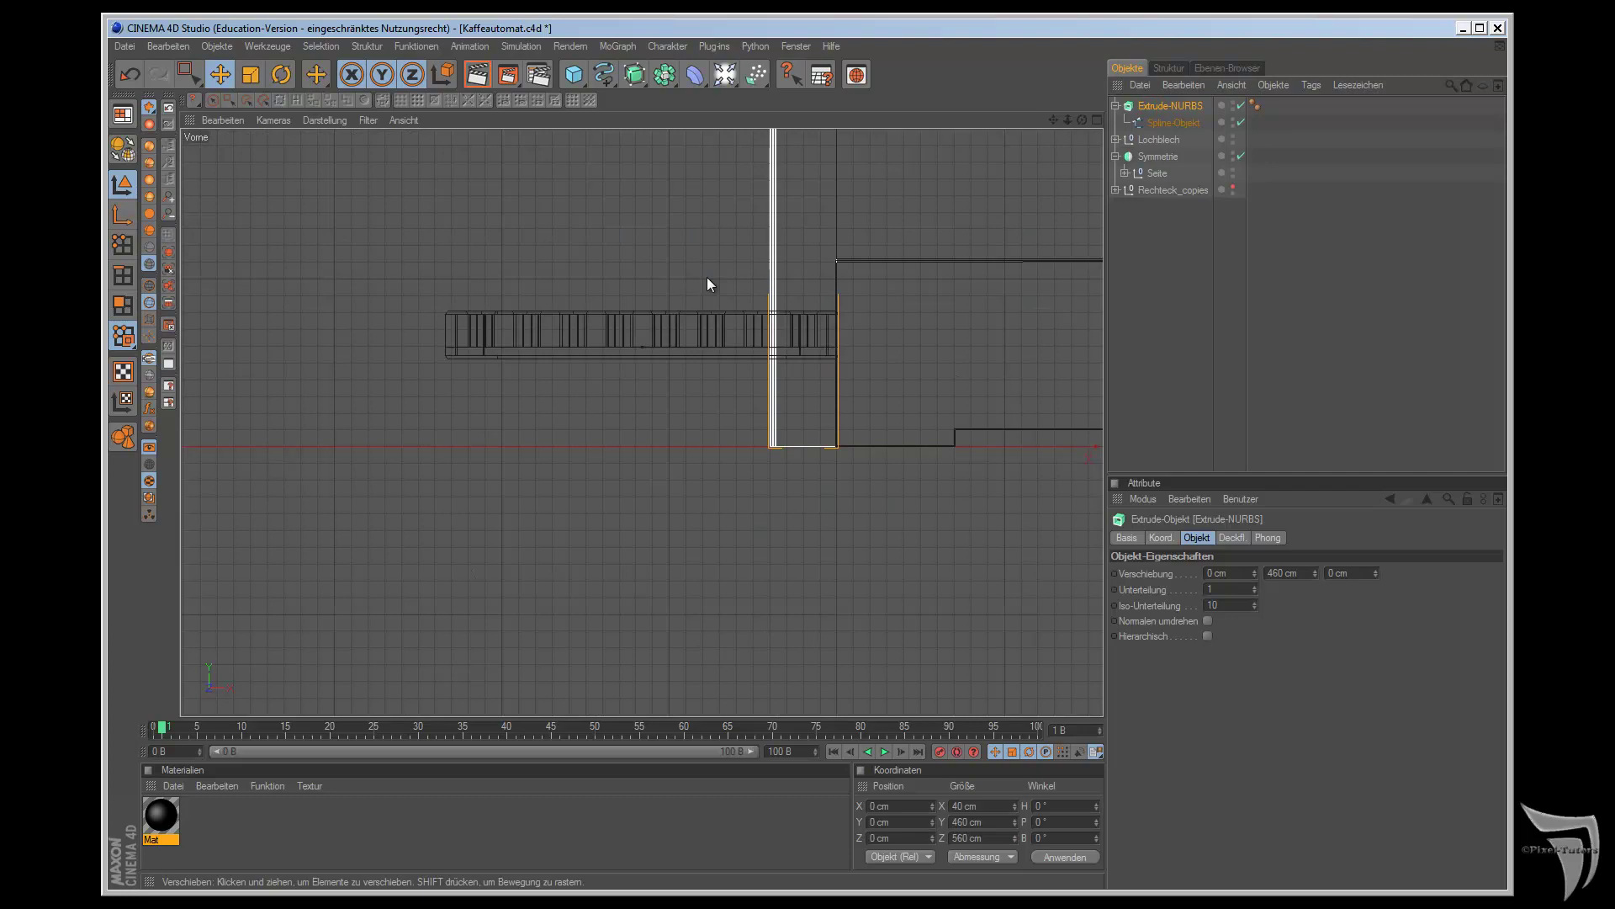
scroll(992, 244, "down", 3)
left_click_drag(1015, 301, 1015, 205)
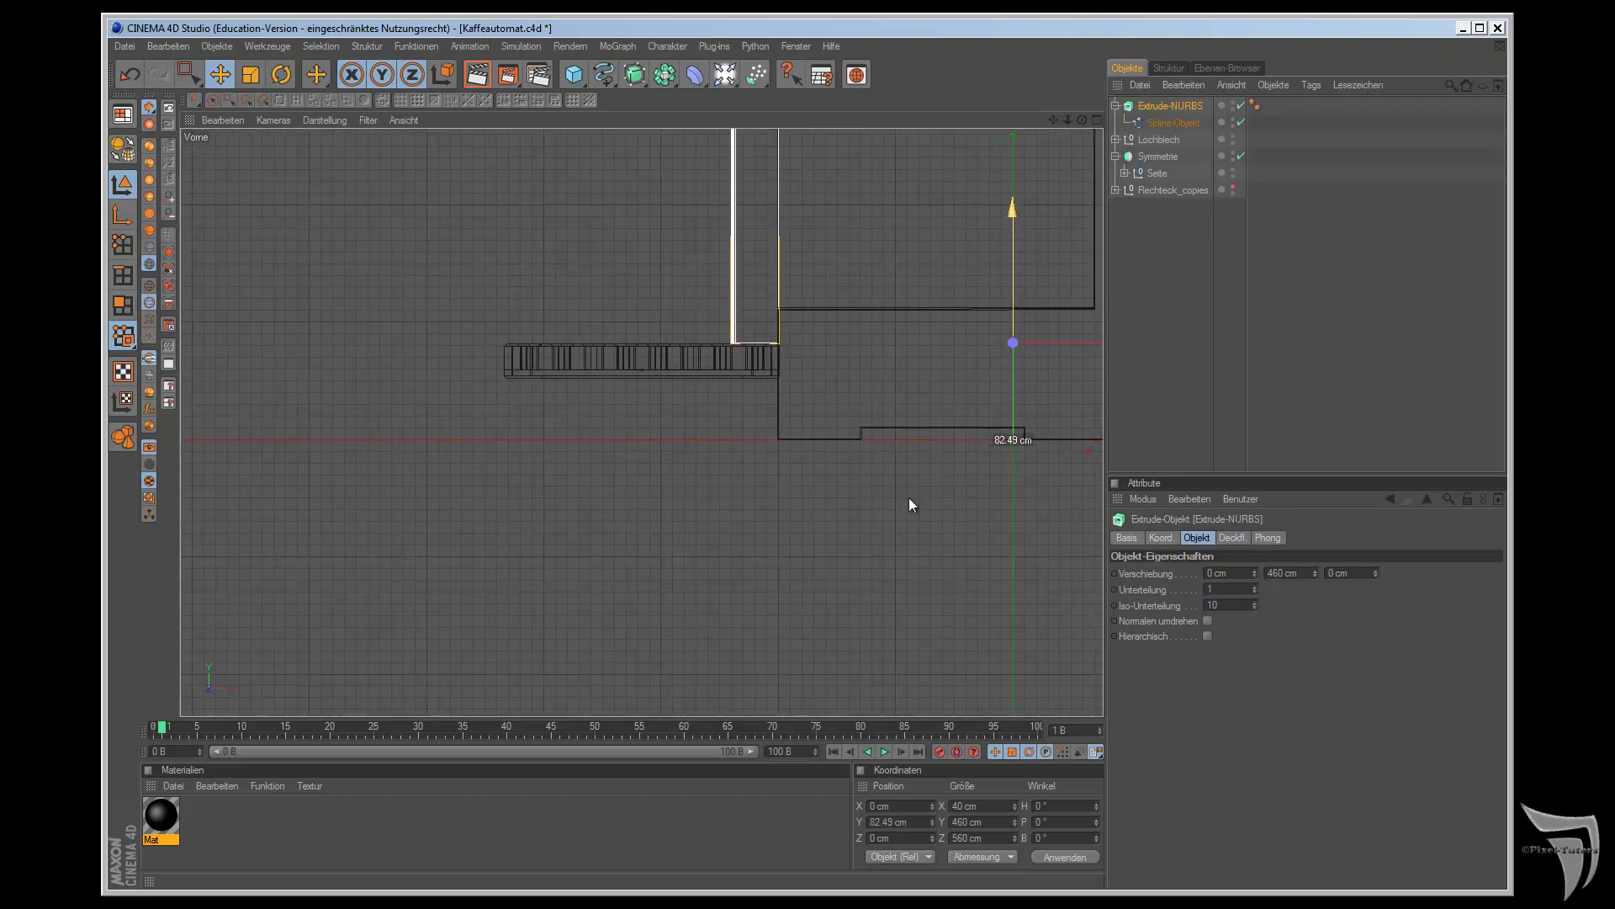
key("F1")
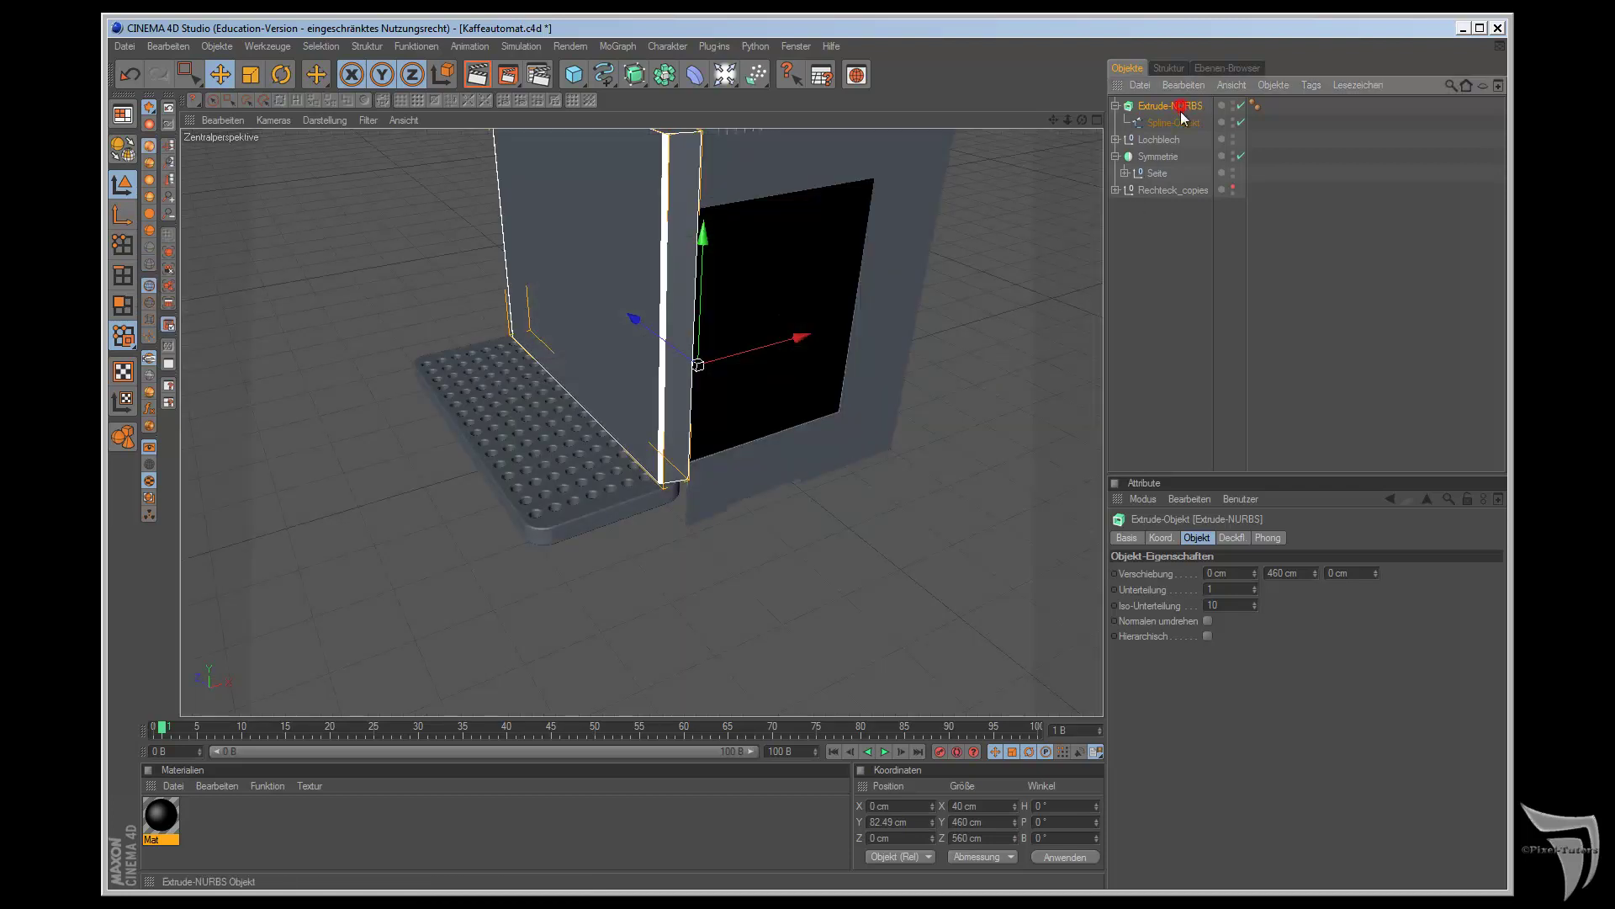
key("F3")
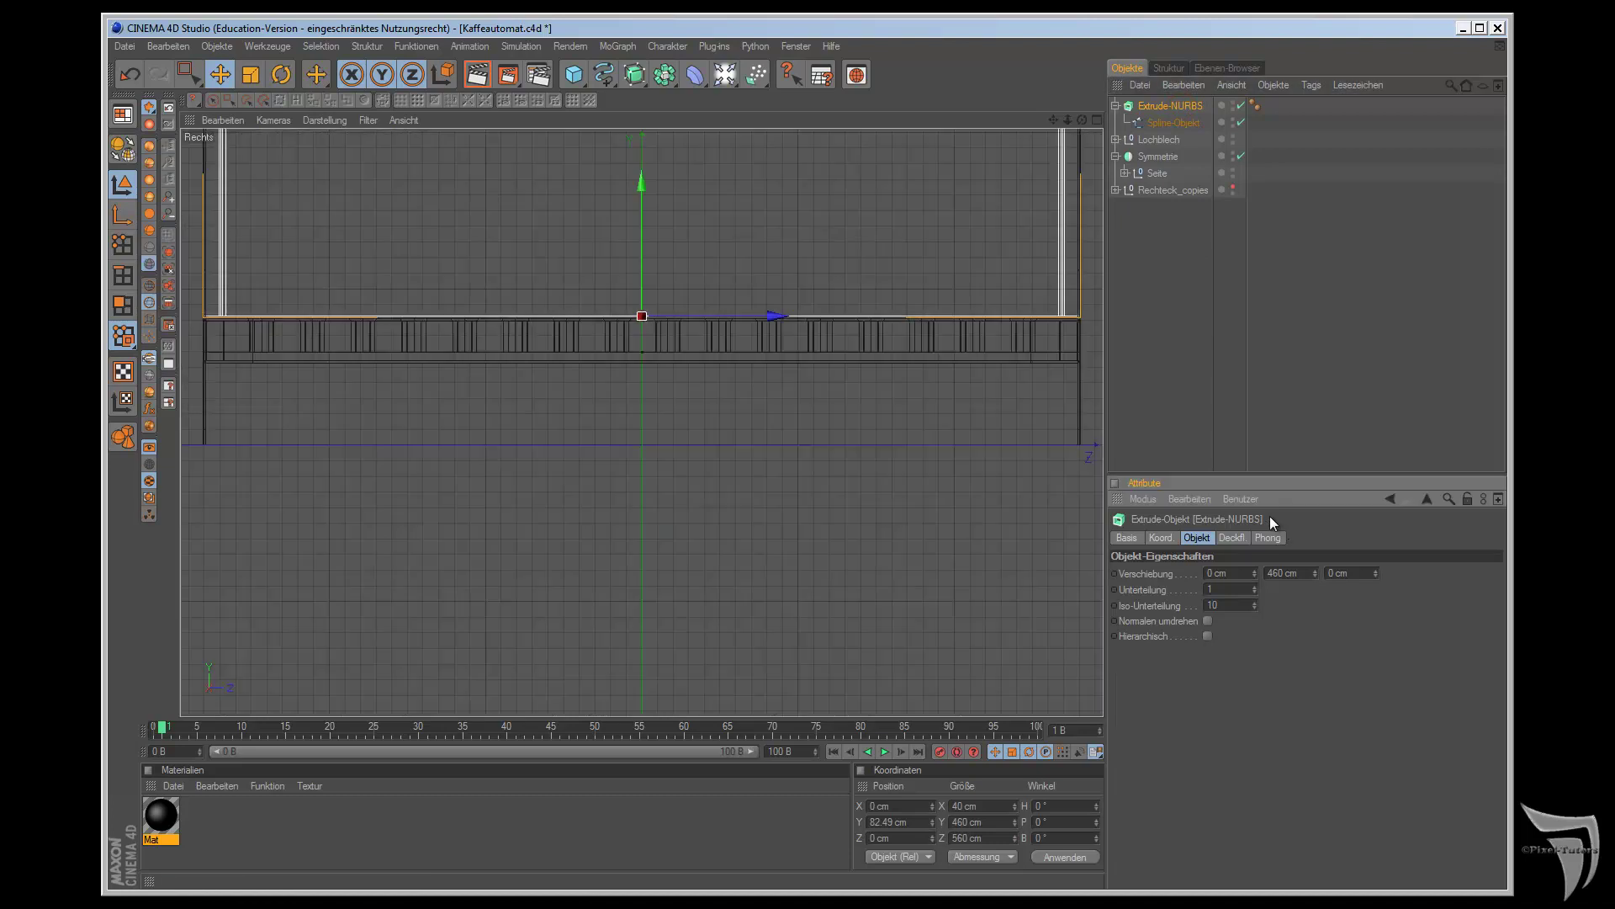
scroll(861, 478, "down", 2)
scroll(1008, 313, "down", 2)
scroll(1009, 313, "down", 2)
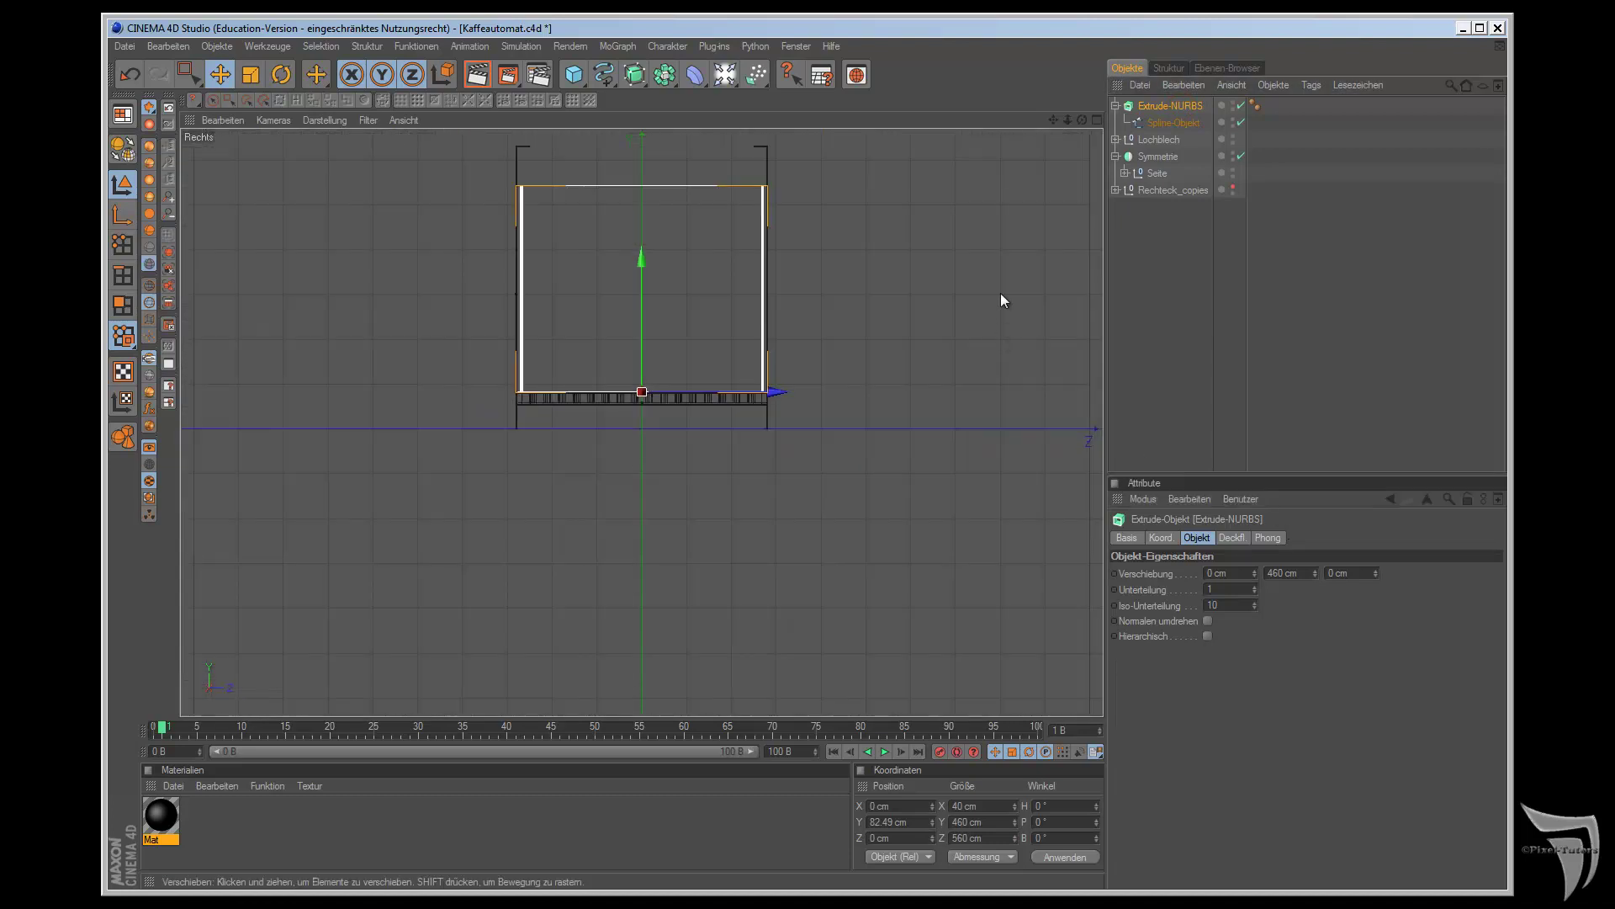
- Shorten the side panel's Verschiebung Y extrusion from 460 to 377 cm
key("F4")
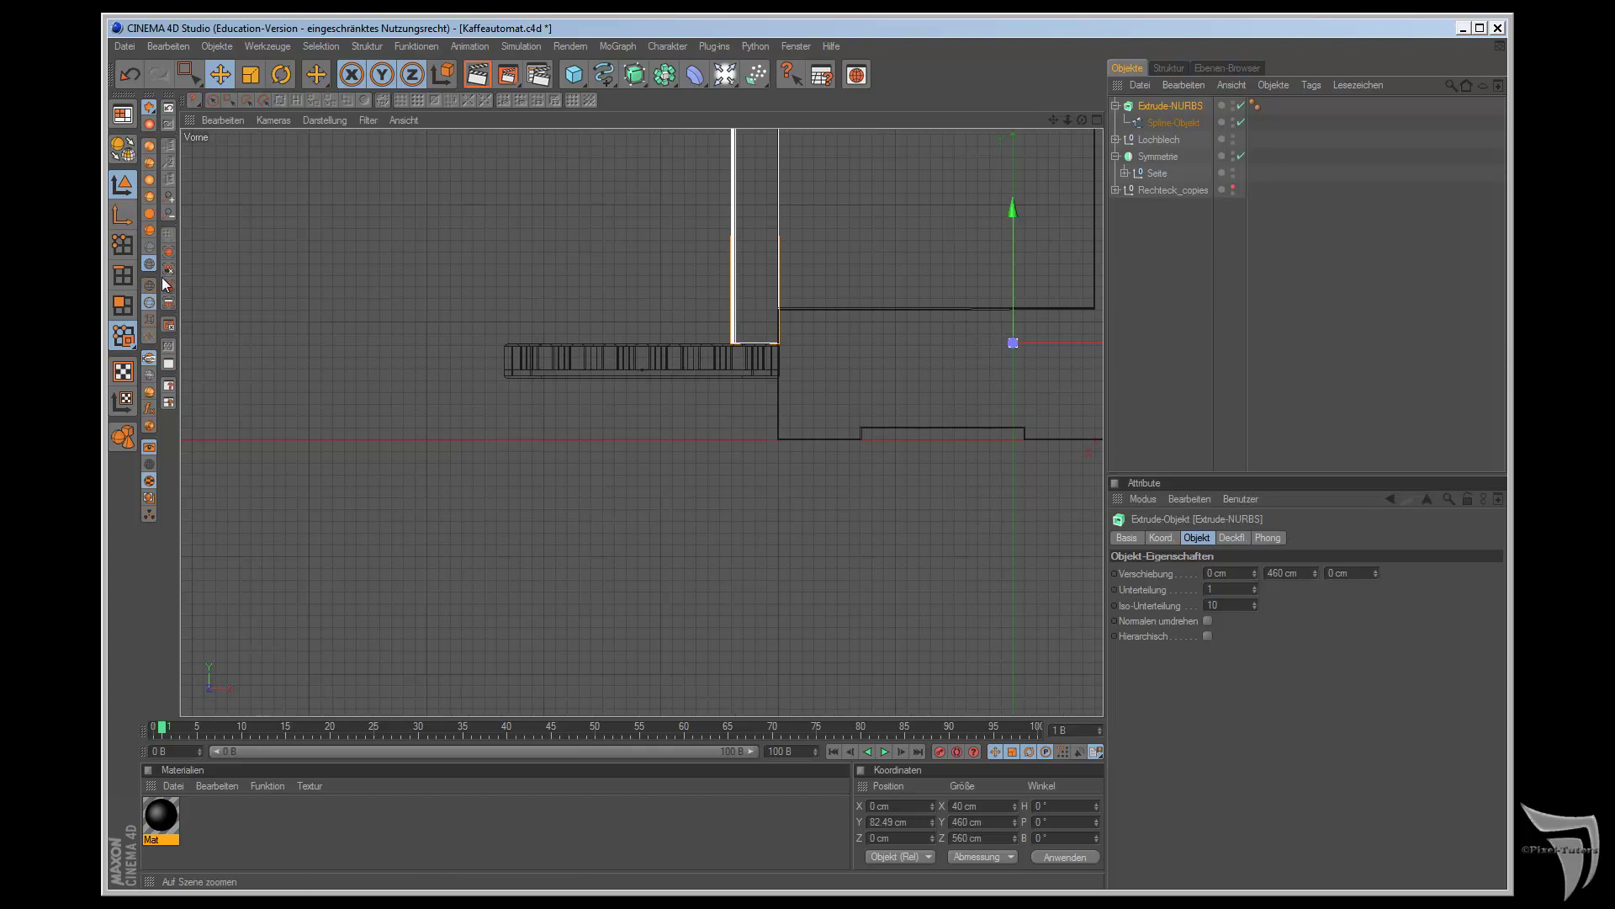
left_click(169, 261)
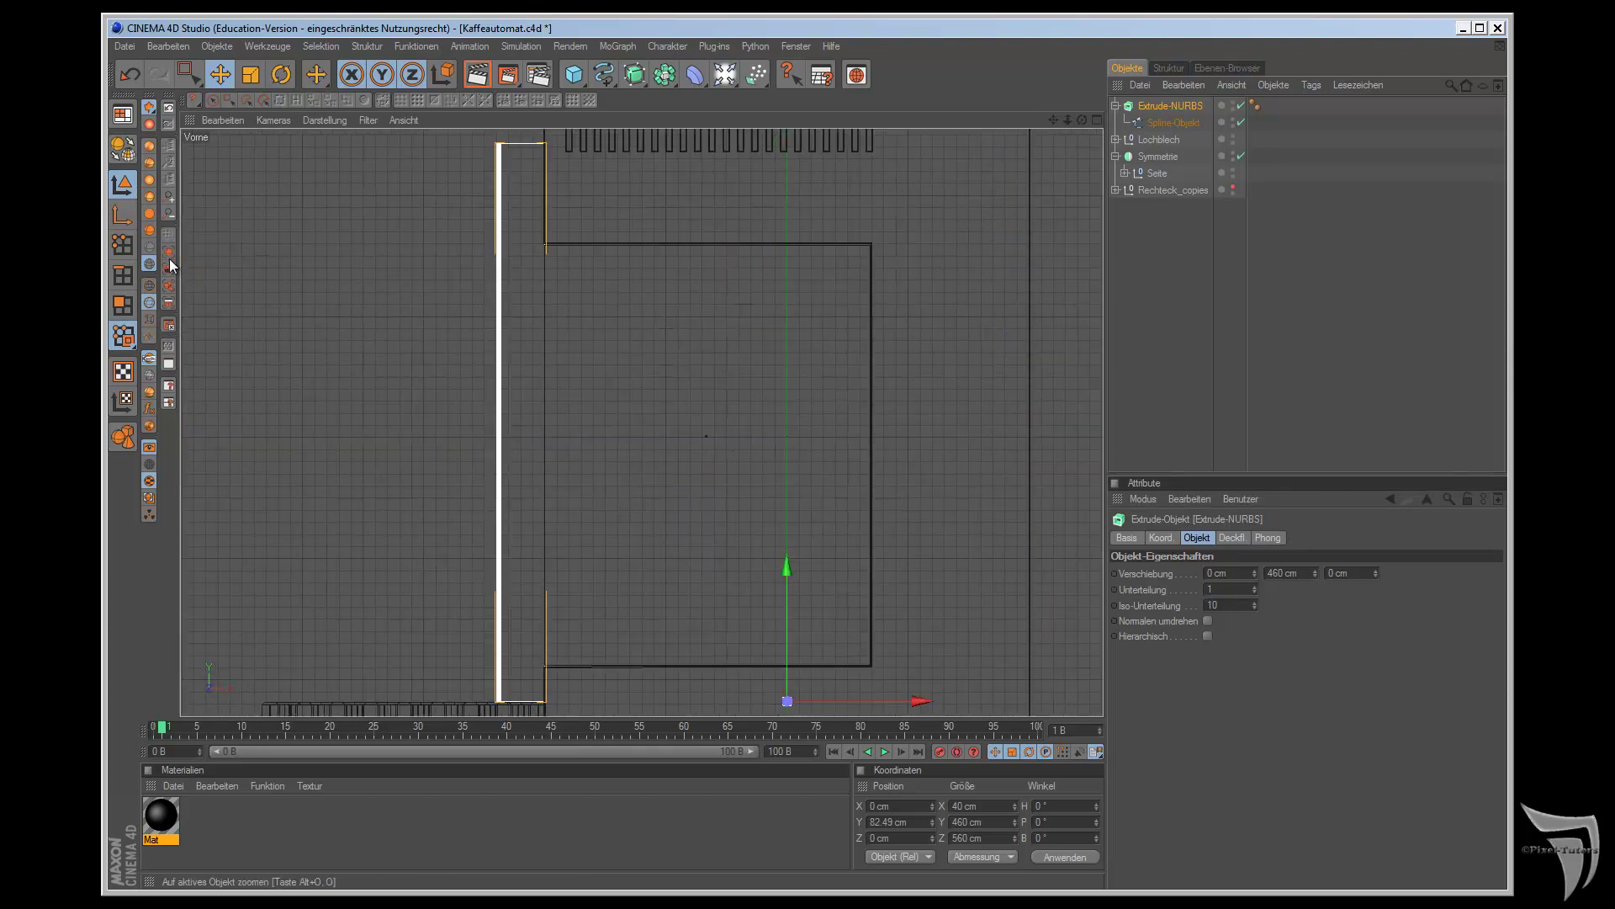
scroll(857, 594, "down", 1)
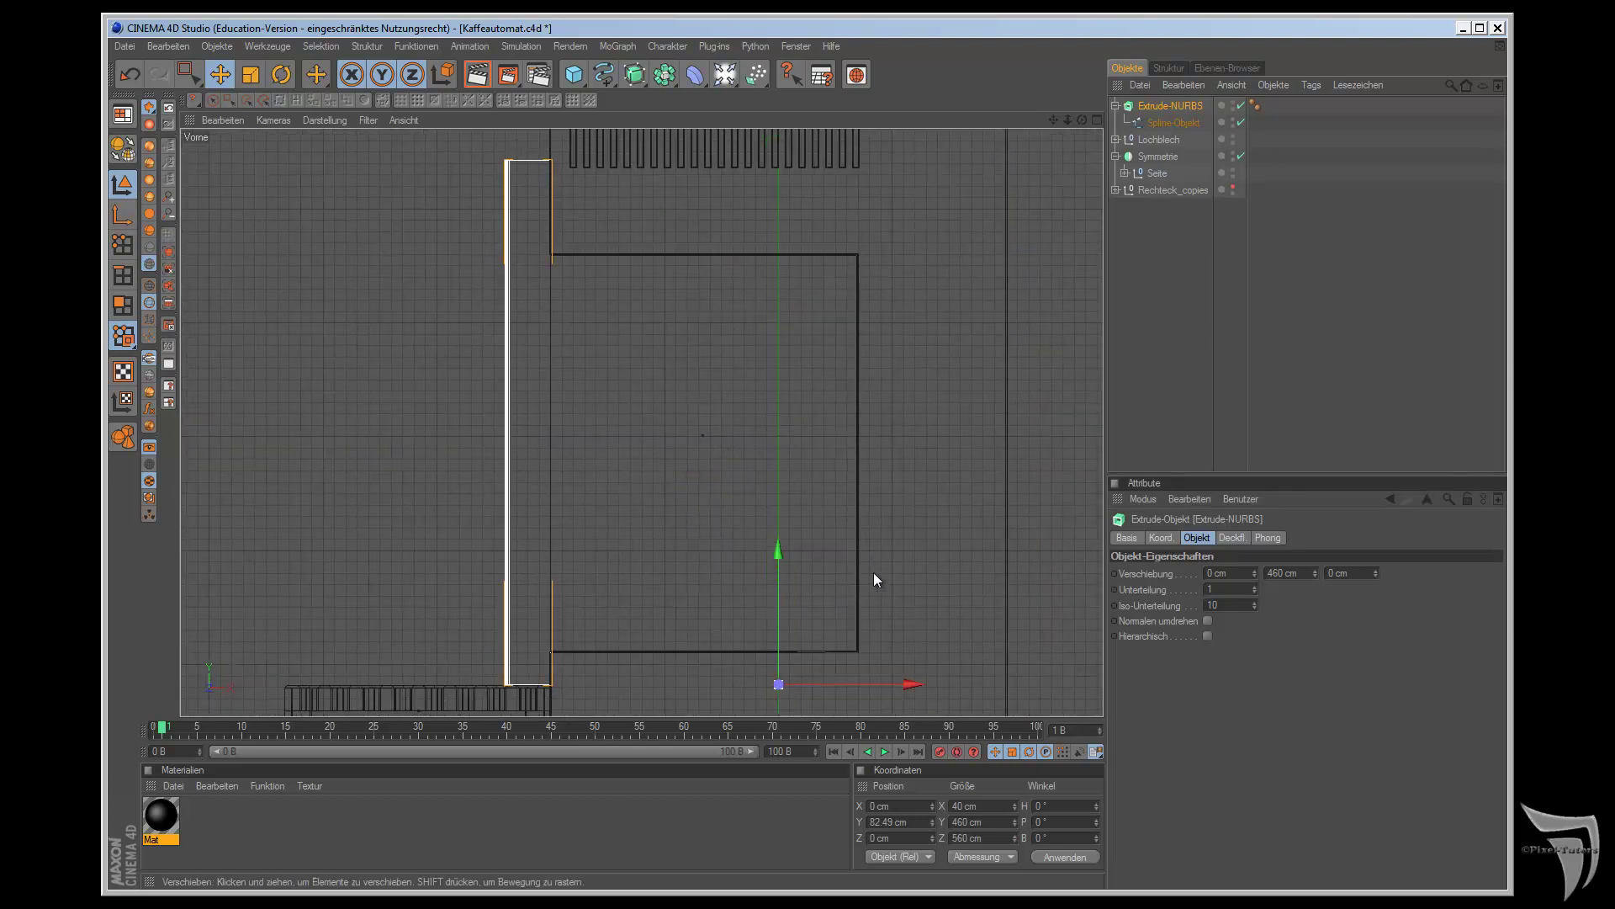
left_click_drag(1315, 572, 1317, 576)
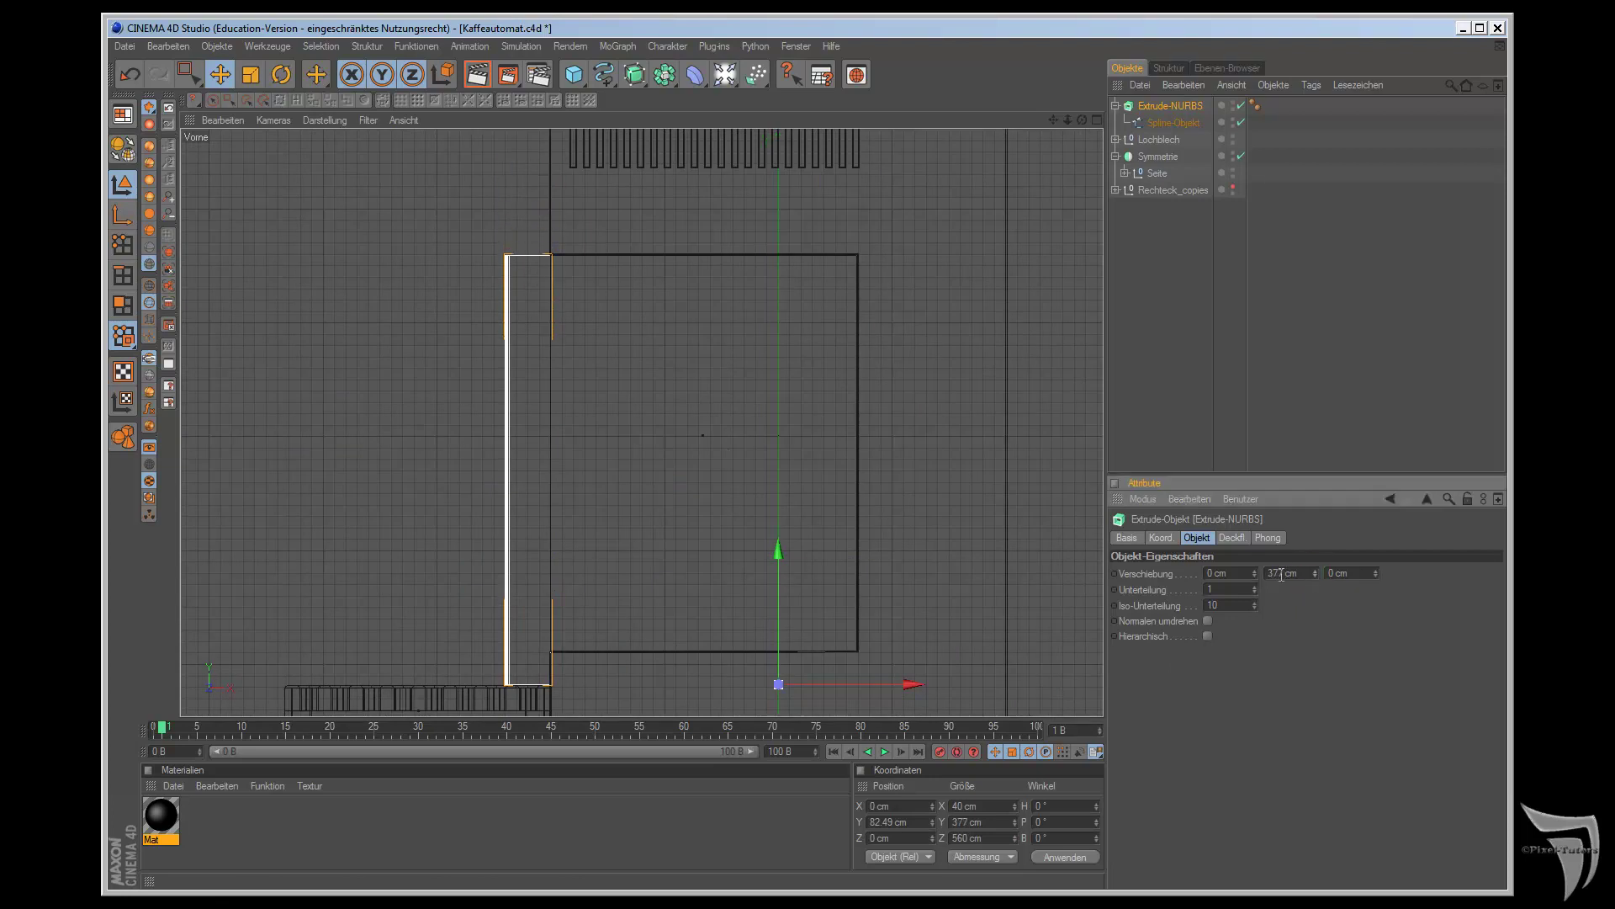
left_click(1284, 574)
type("80")
key("Return")
left_click(1315, 575)
left_click(1315, 575)
scroll(618, 449, "up", 2)
scroll(618, 438, "up", 1)
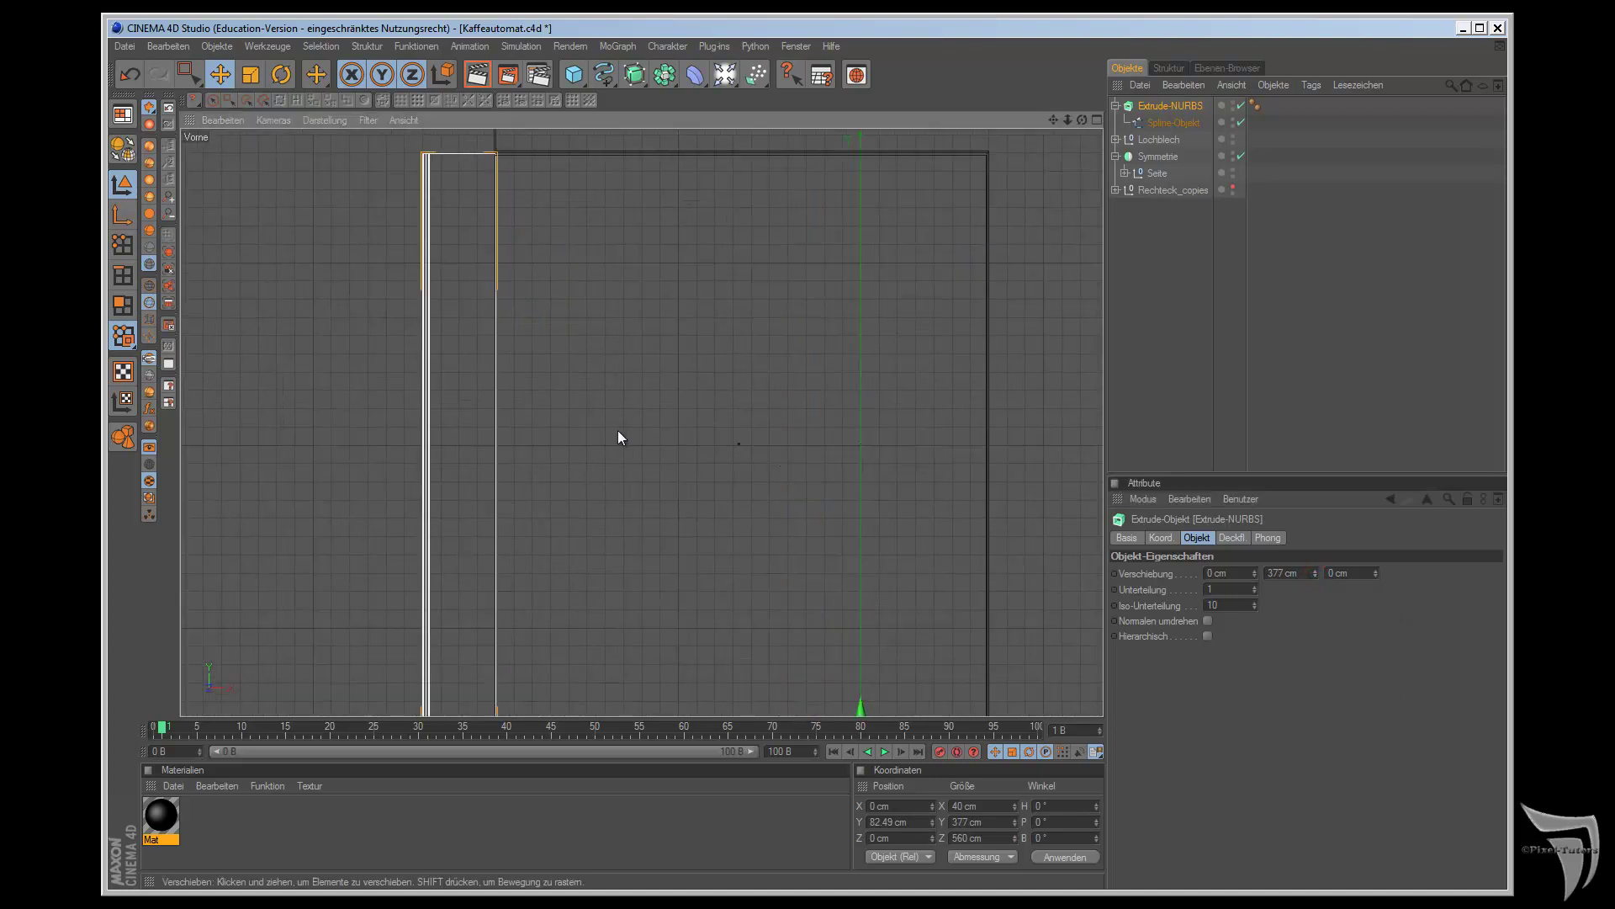
scroll(931, 525, "down", 3)
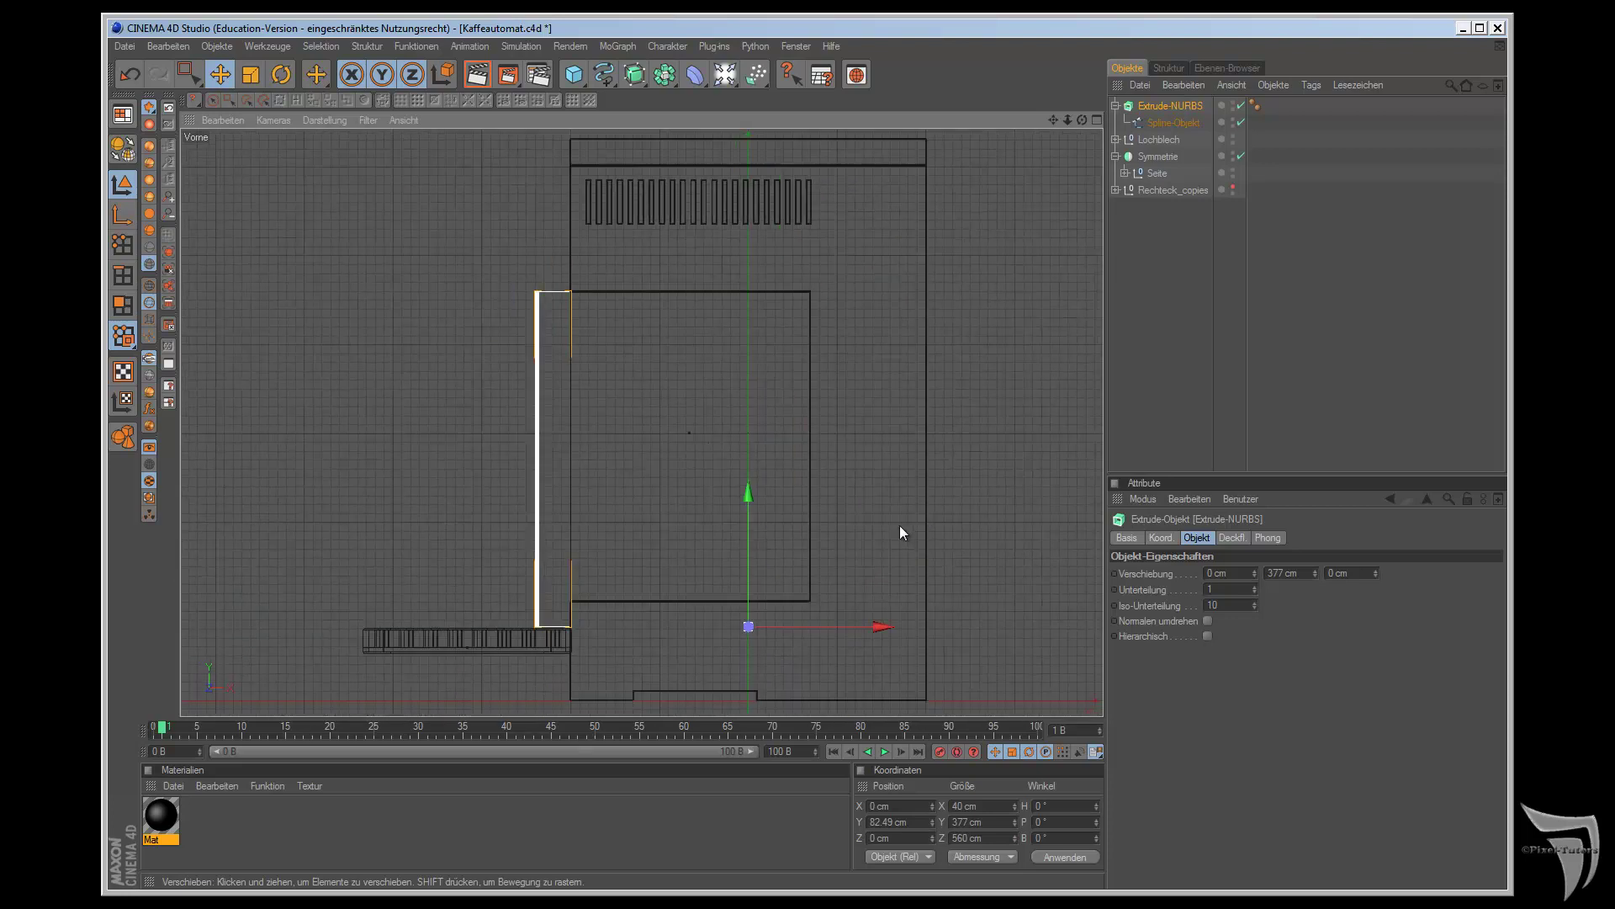
- Duplicate the side panel, place the copy at Y 0 and shorten it to about 51 cm
left_click_drag(1158, 104, 1154, 100)
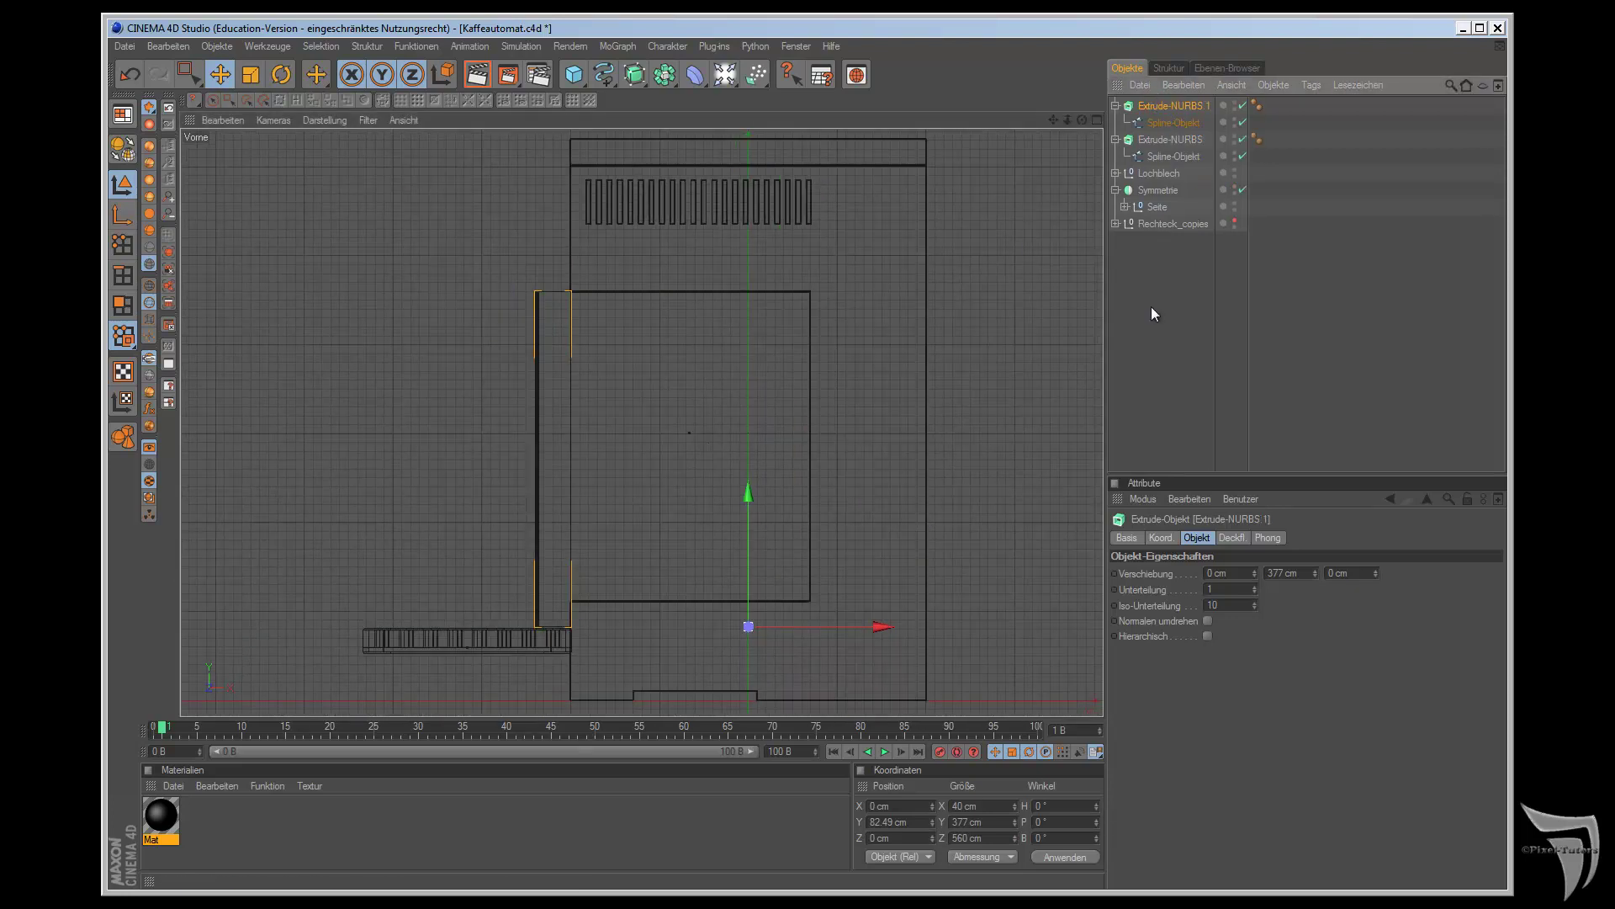
type("0")
key("Return")
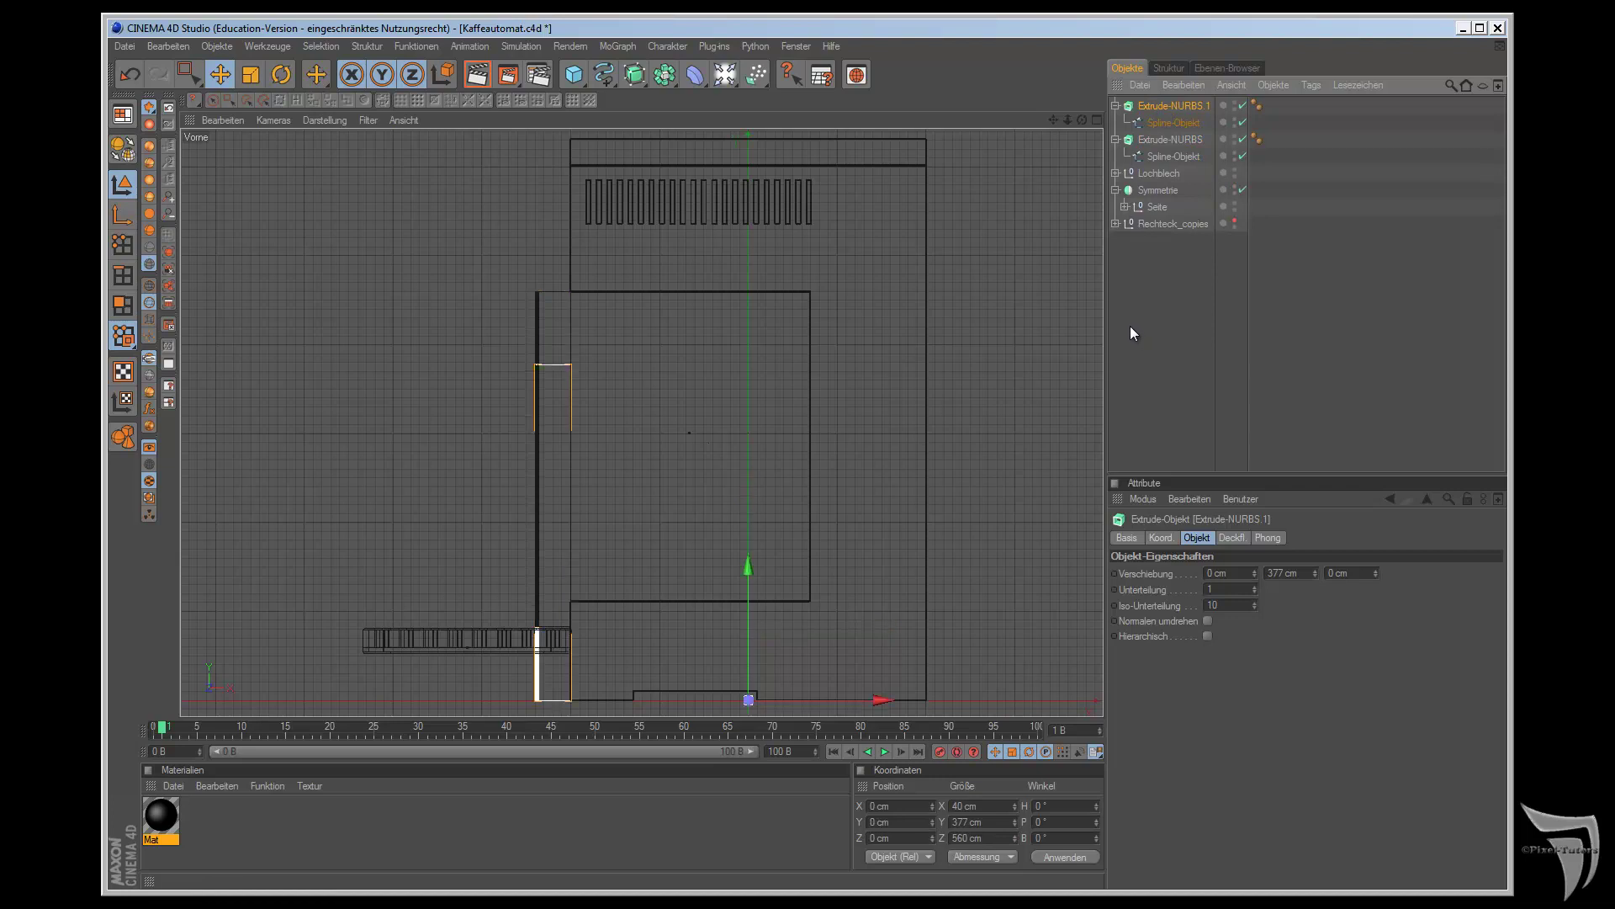
left_click_drag(1314, 572, 1314, 579)
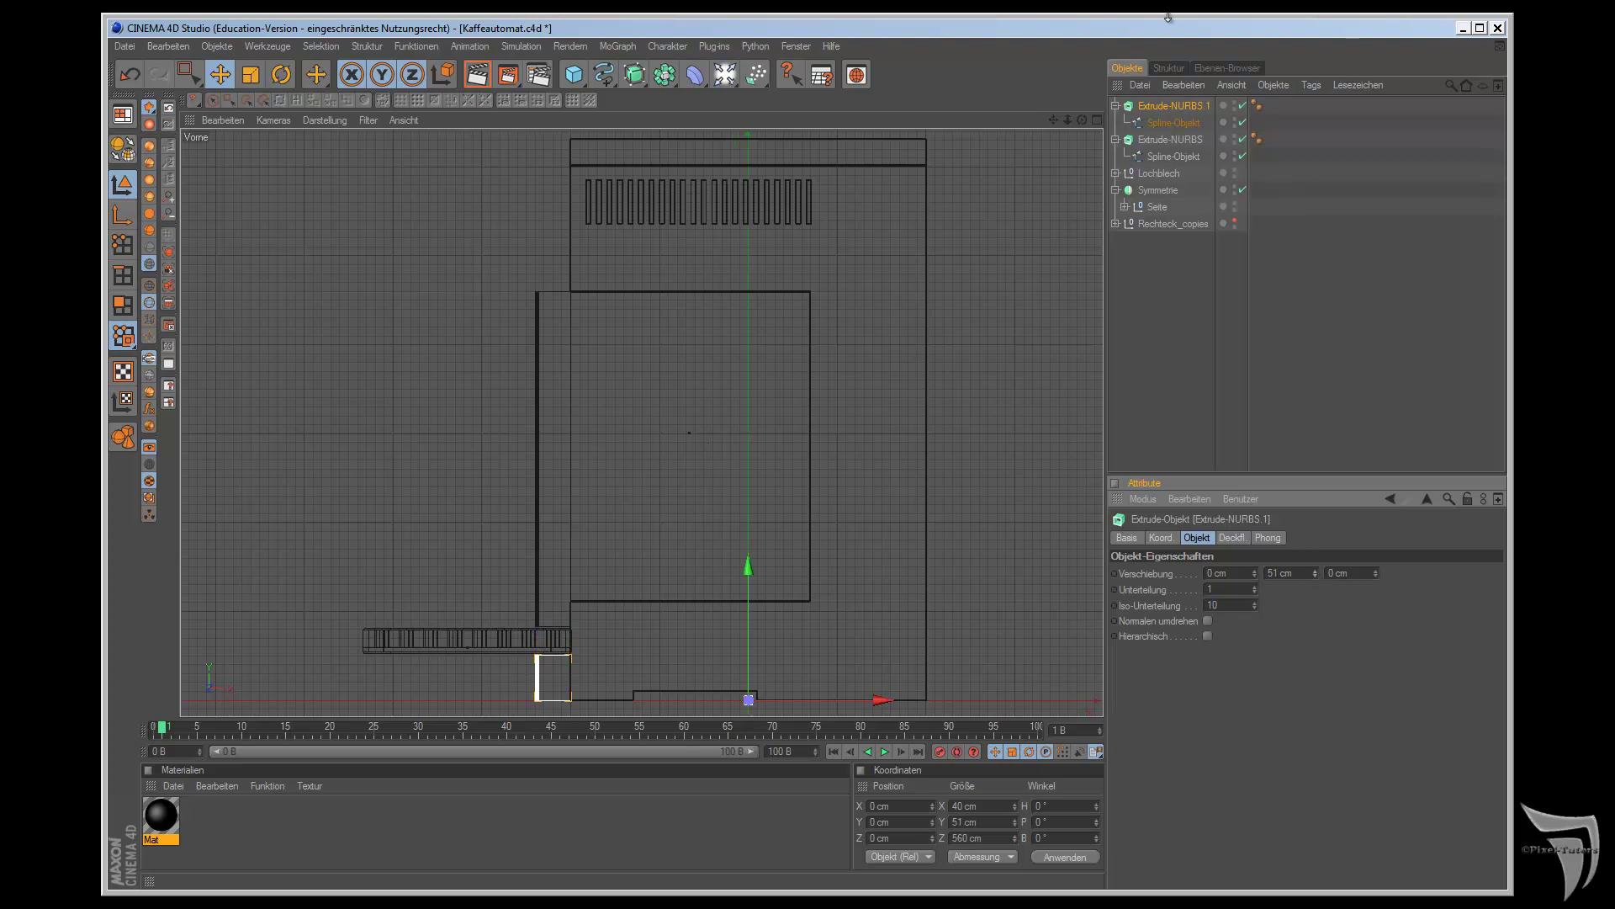
- Set the duplicate's extrusion to exactly 52 cm and check it in perspective
left_click_drag(1053, 119, 1034, 200)
scroll(1007, 347, "up", 2)
scroll(1001, 332, "up", 4)
scroll(995, 316, "up", 1)
scroll(995, 317, "up", 1)
scroll(989, 301, "up", 3)
scroll(982, 288, "up", 1)
scroll(981, 289, "up", 1)
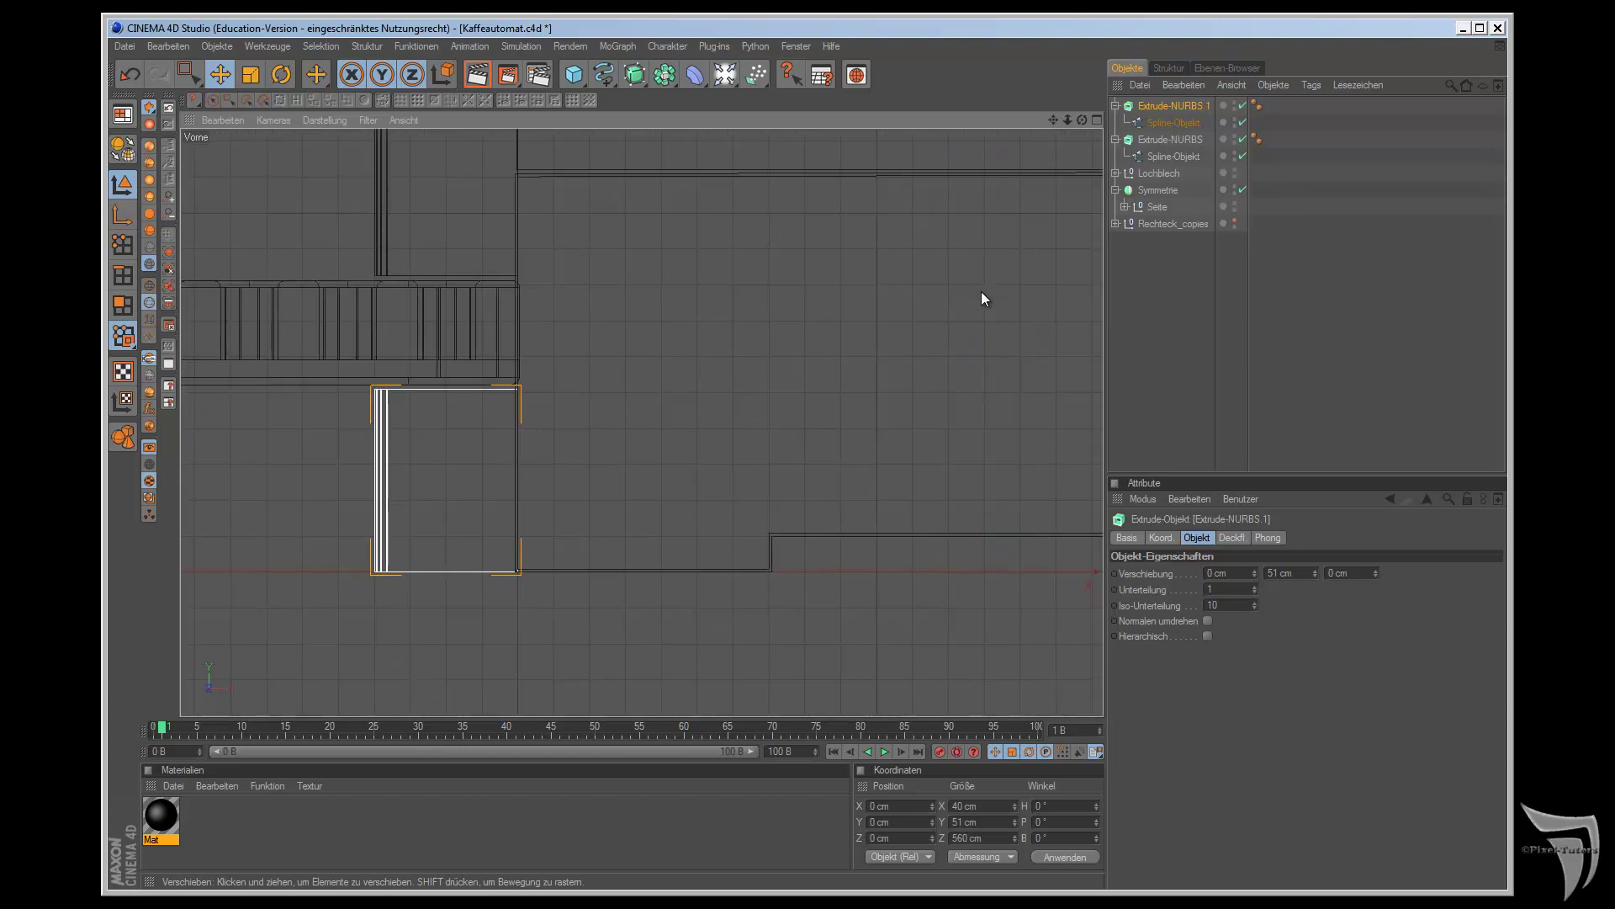
left_click(1315, 571)
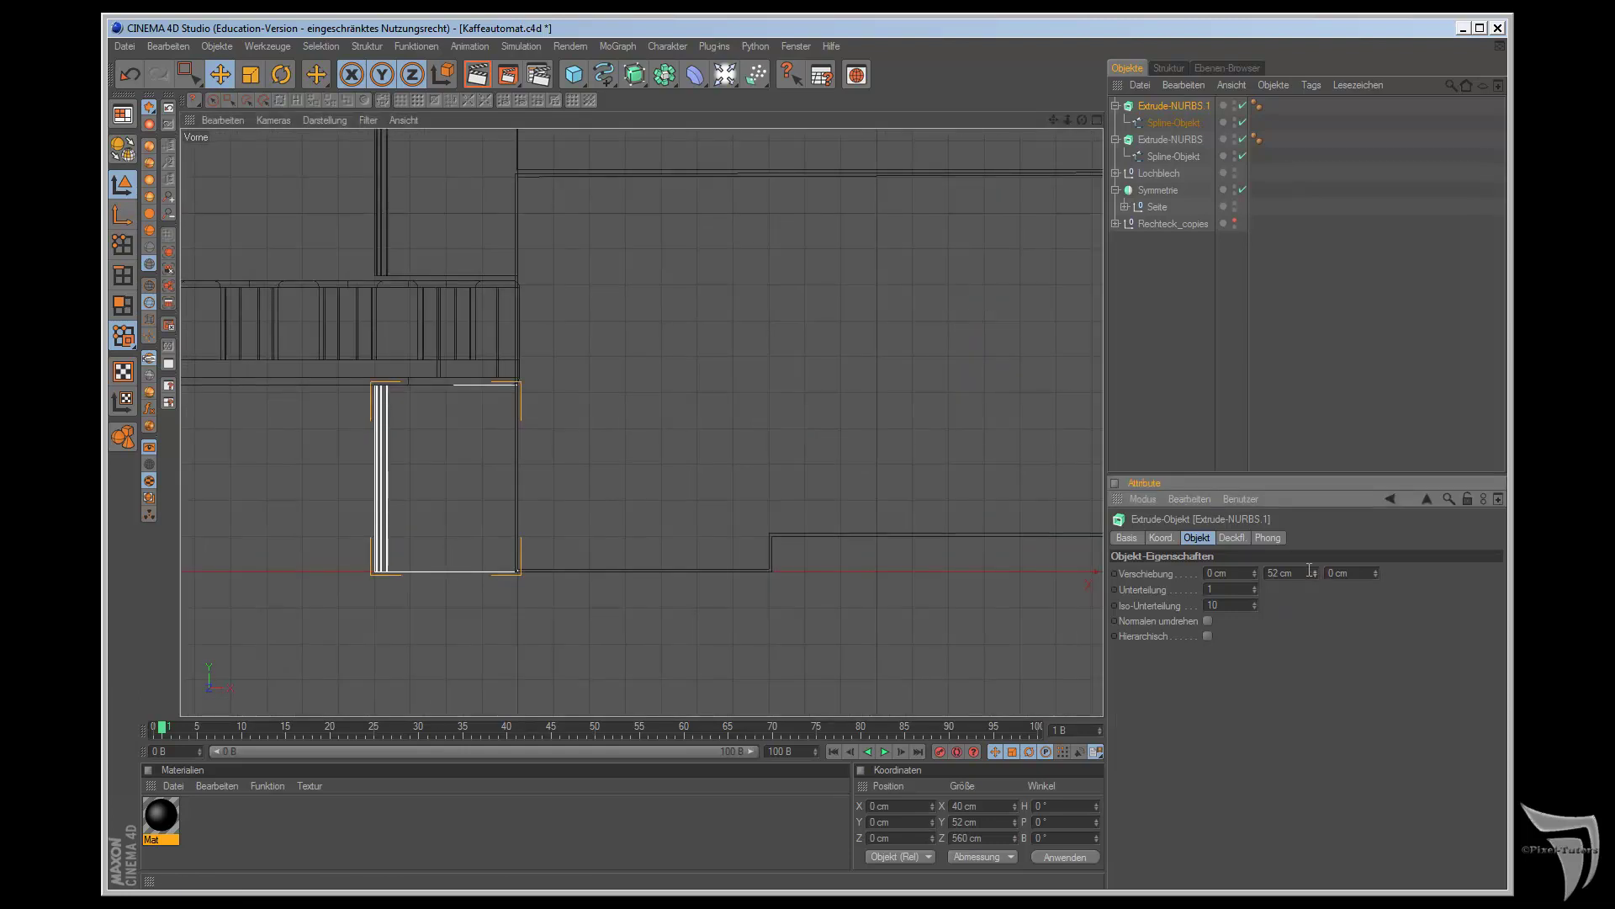
key("F1")
left_click_drag(1082, 120, 909, 502)
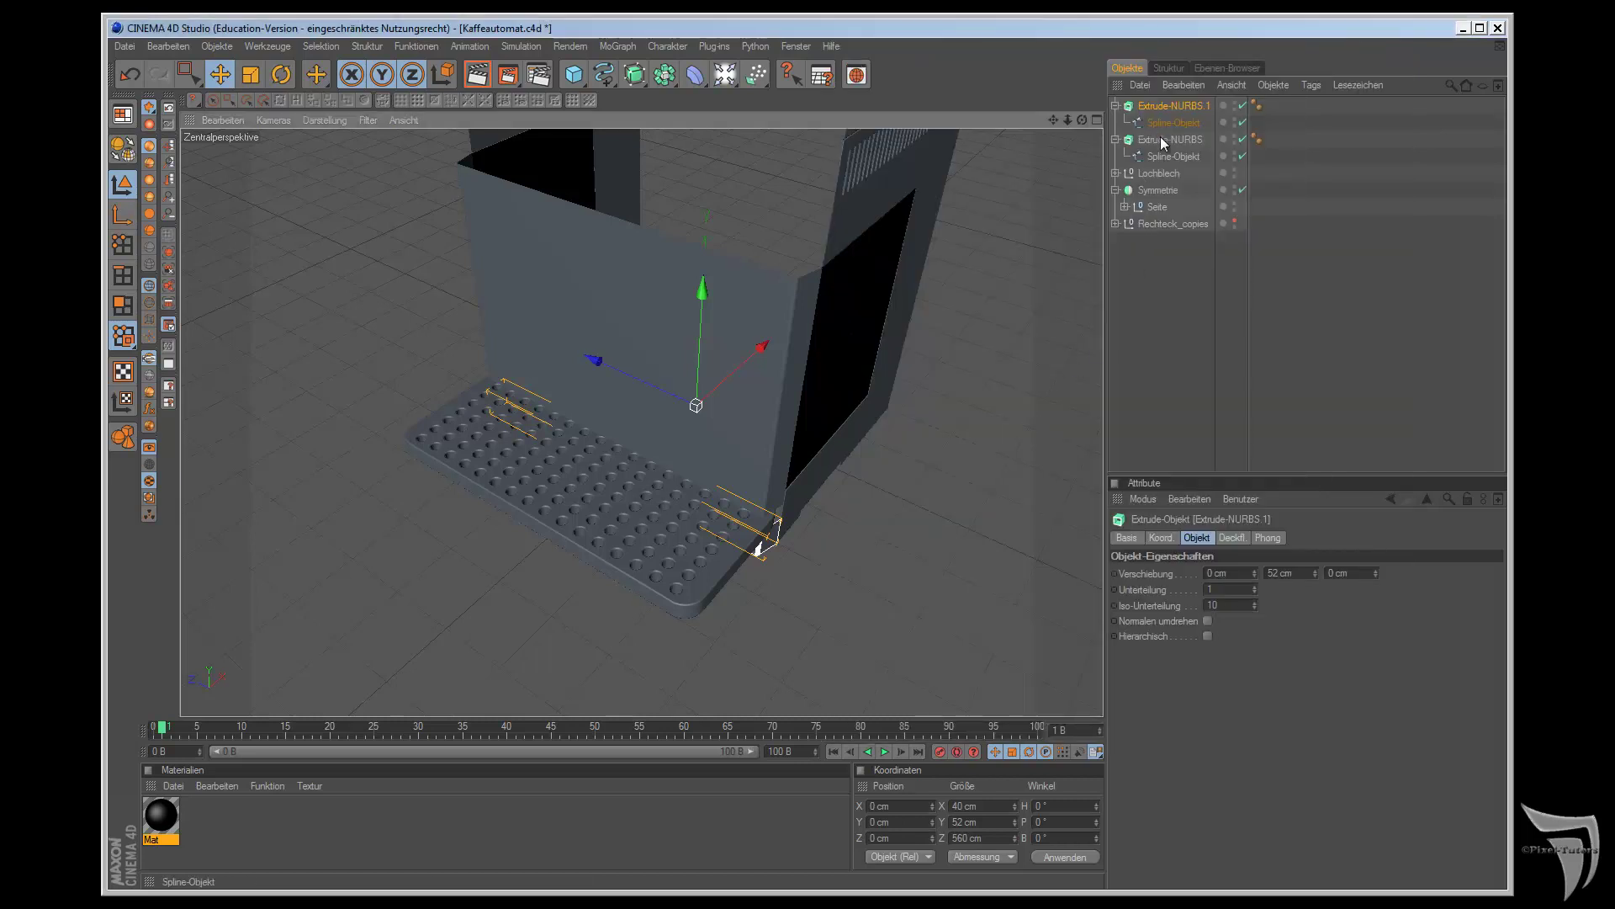
- Raise the upper side panel to Y 86.746 cm in the front view
left_click(1163, 140)
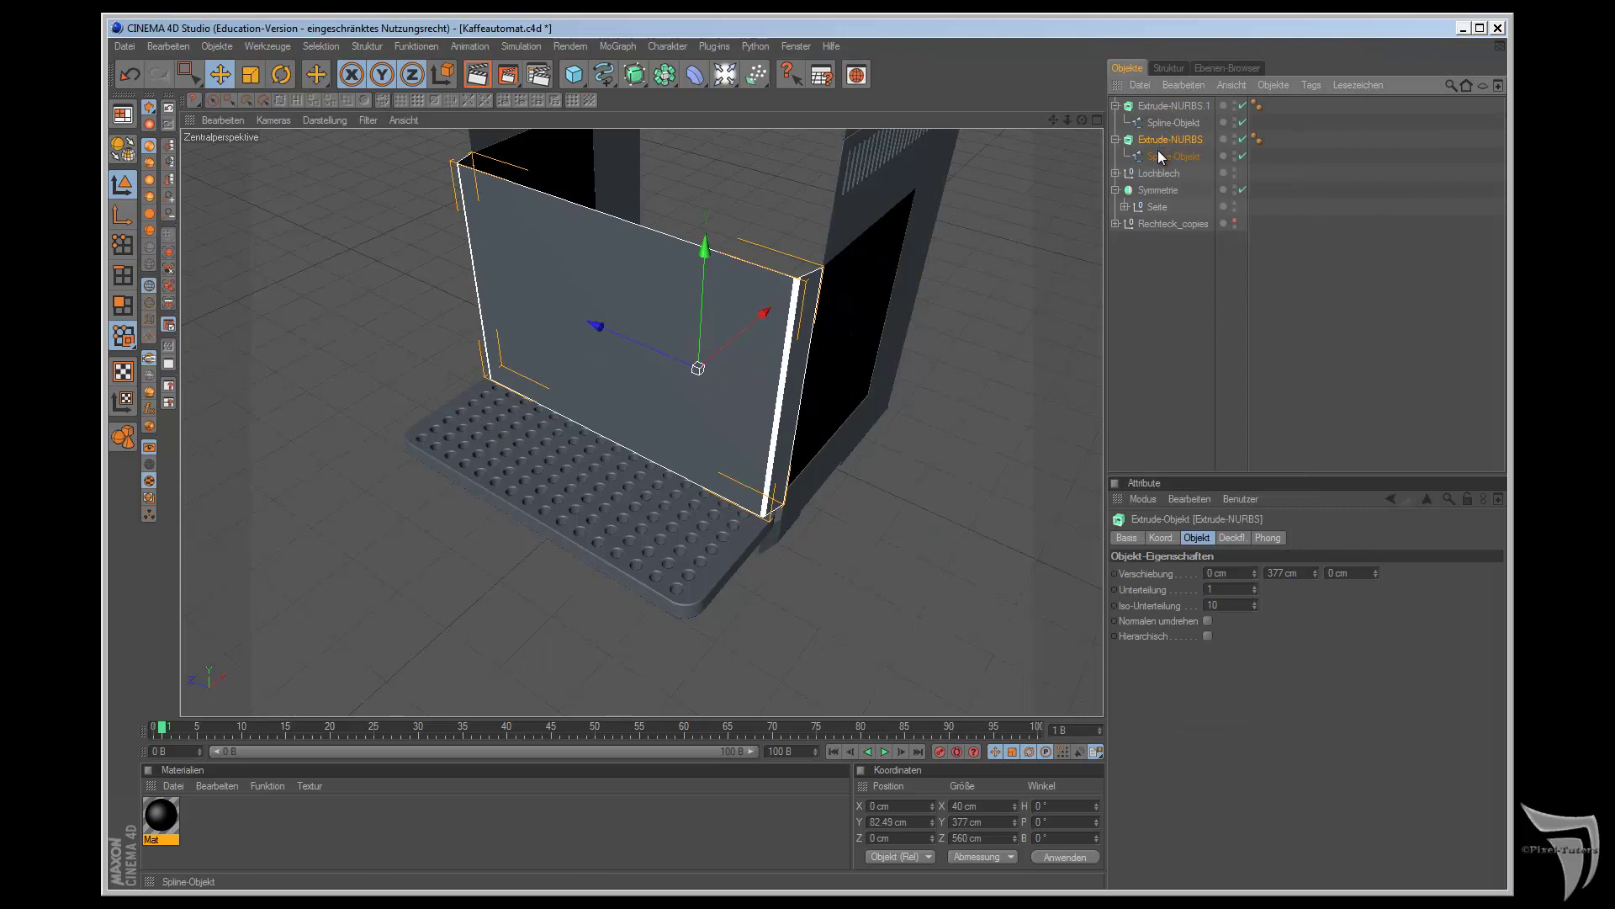
key("F2")
key("F4")
key("F3")
key("F4")
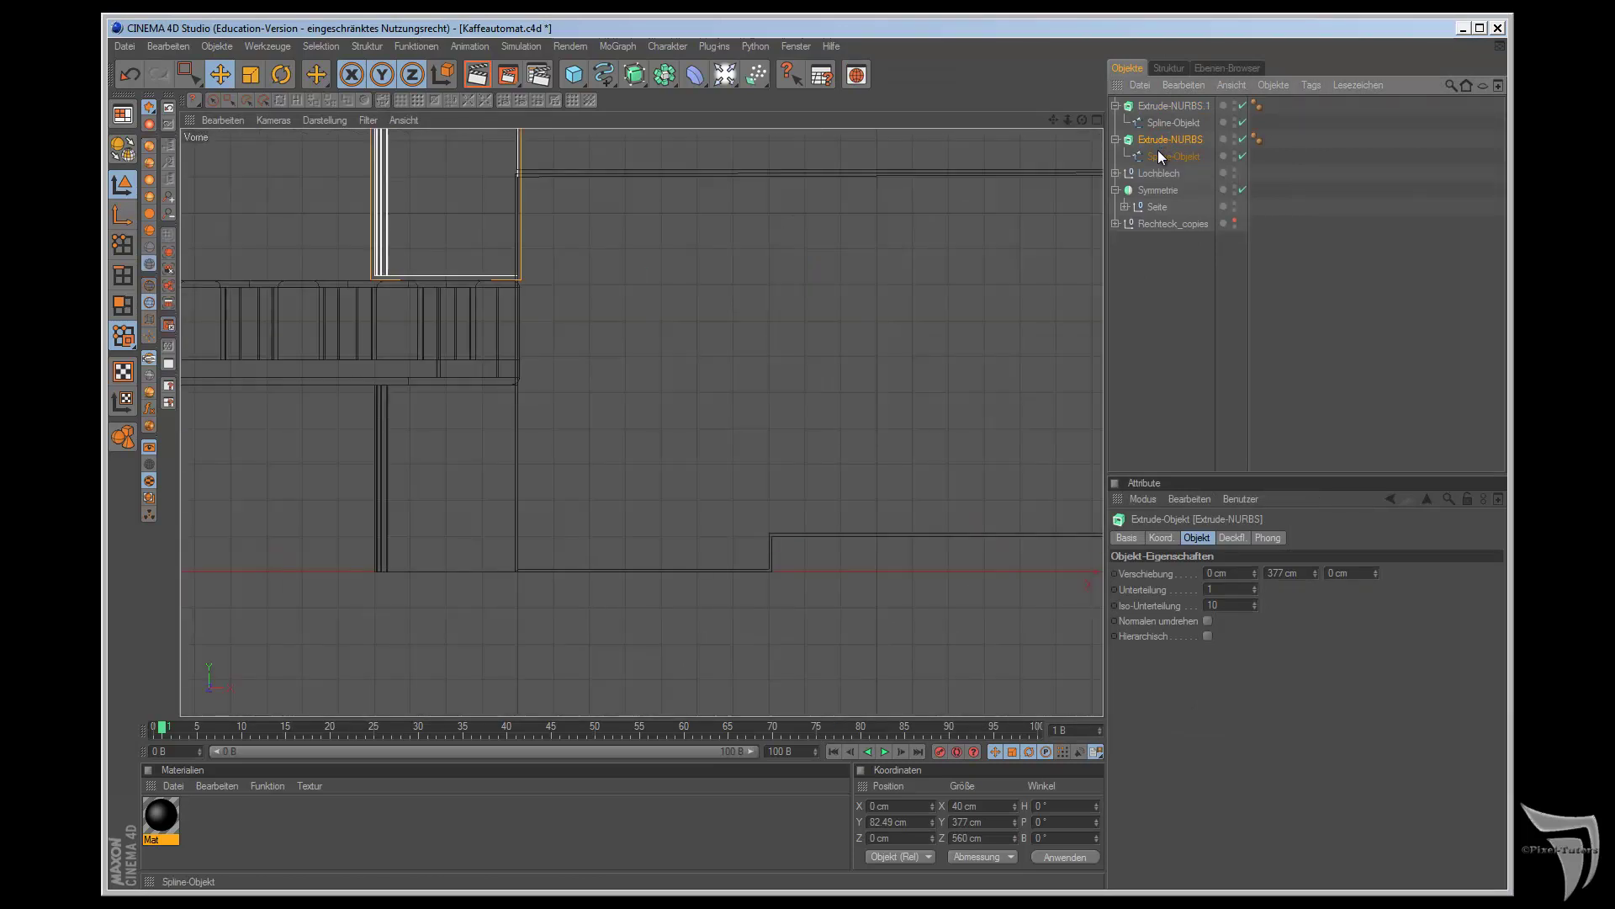
scroll(833, 278, "down", 2)
scroll(853, 305, "down", 2)
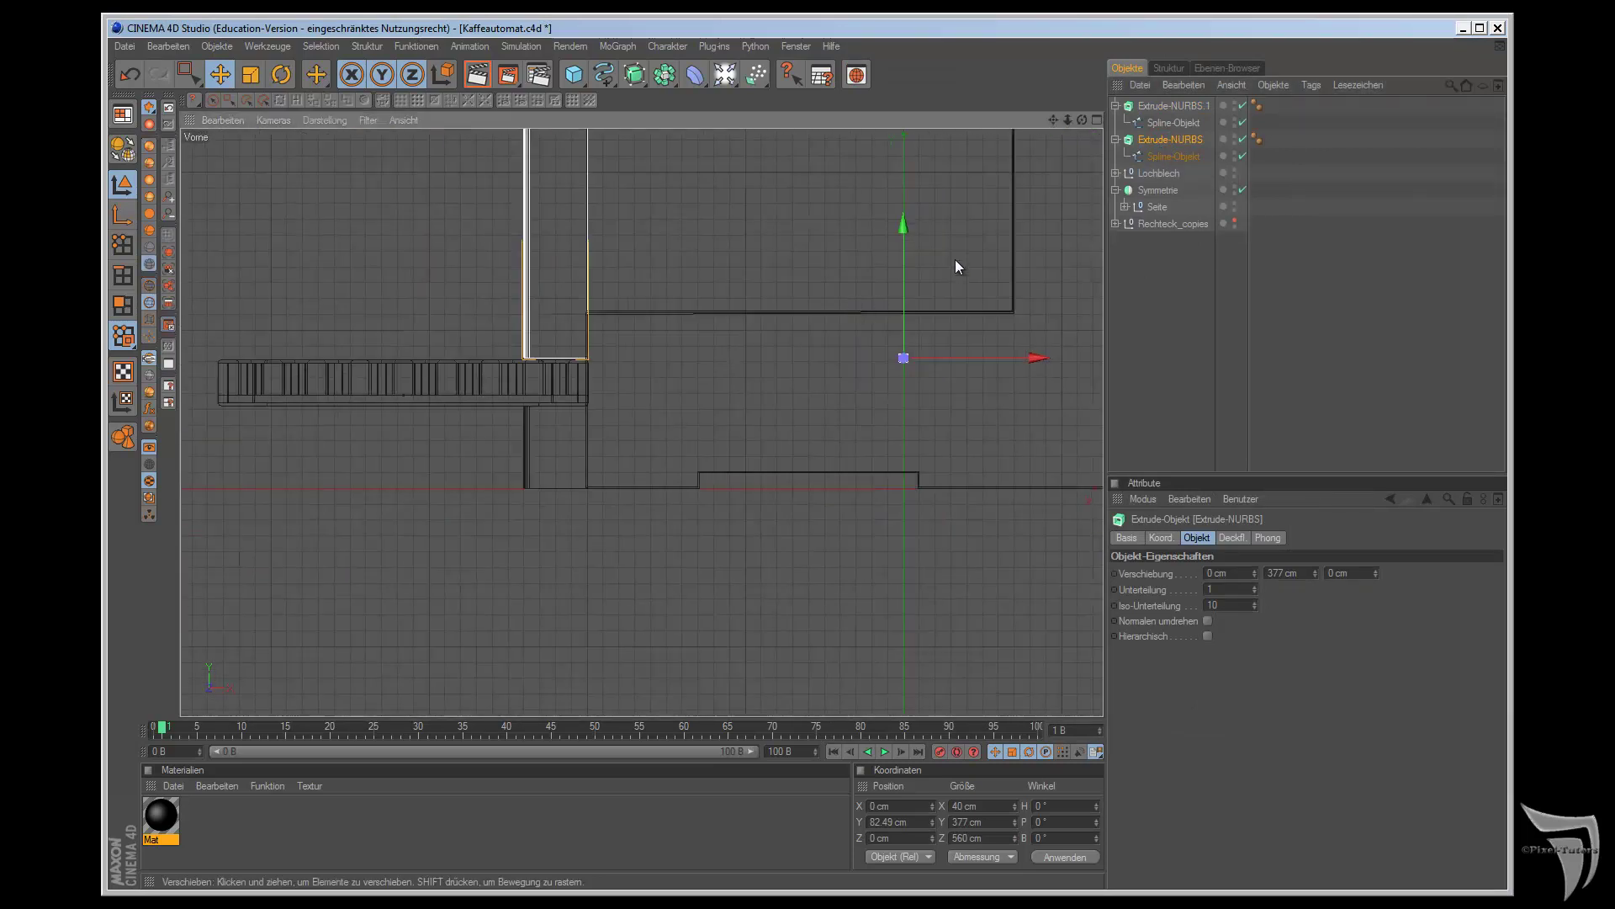
left_click_drag(906, 223, 908, 499)
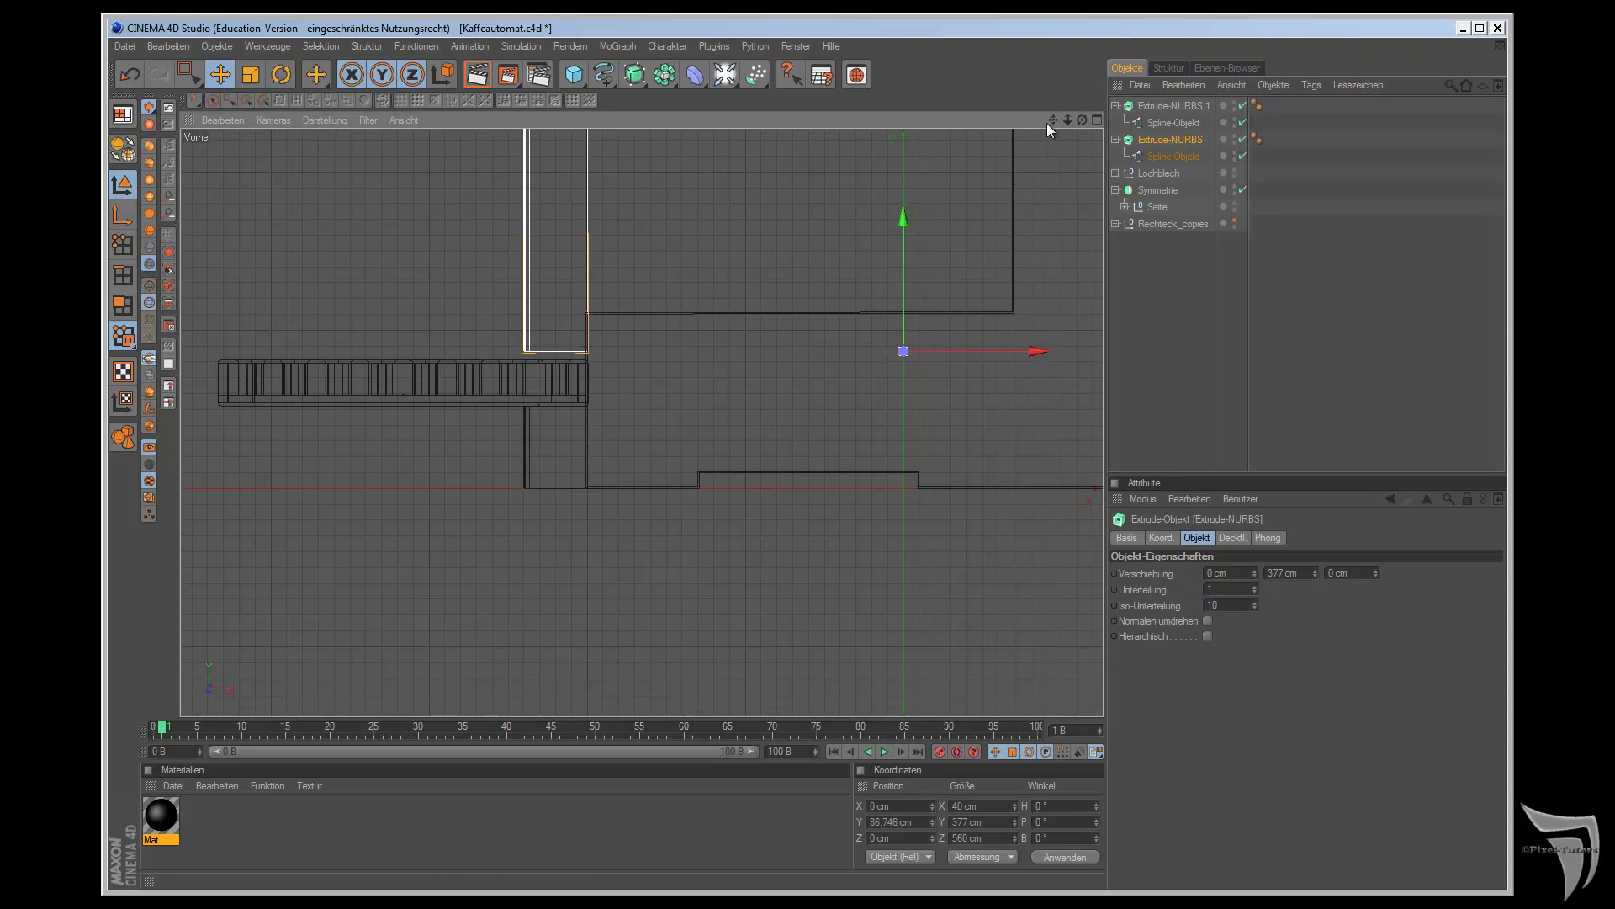
- Reduce the panel's Verschiebung Y extrusion from 377 to 374 cm
left_click_drag(1050, 122, 910, 500)
left_click_drag(1316, 573, 1316, 572)
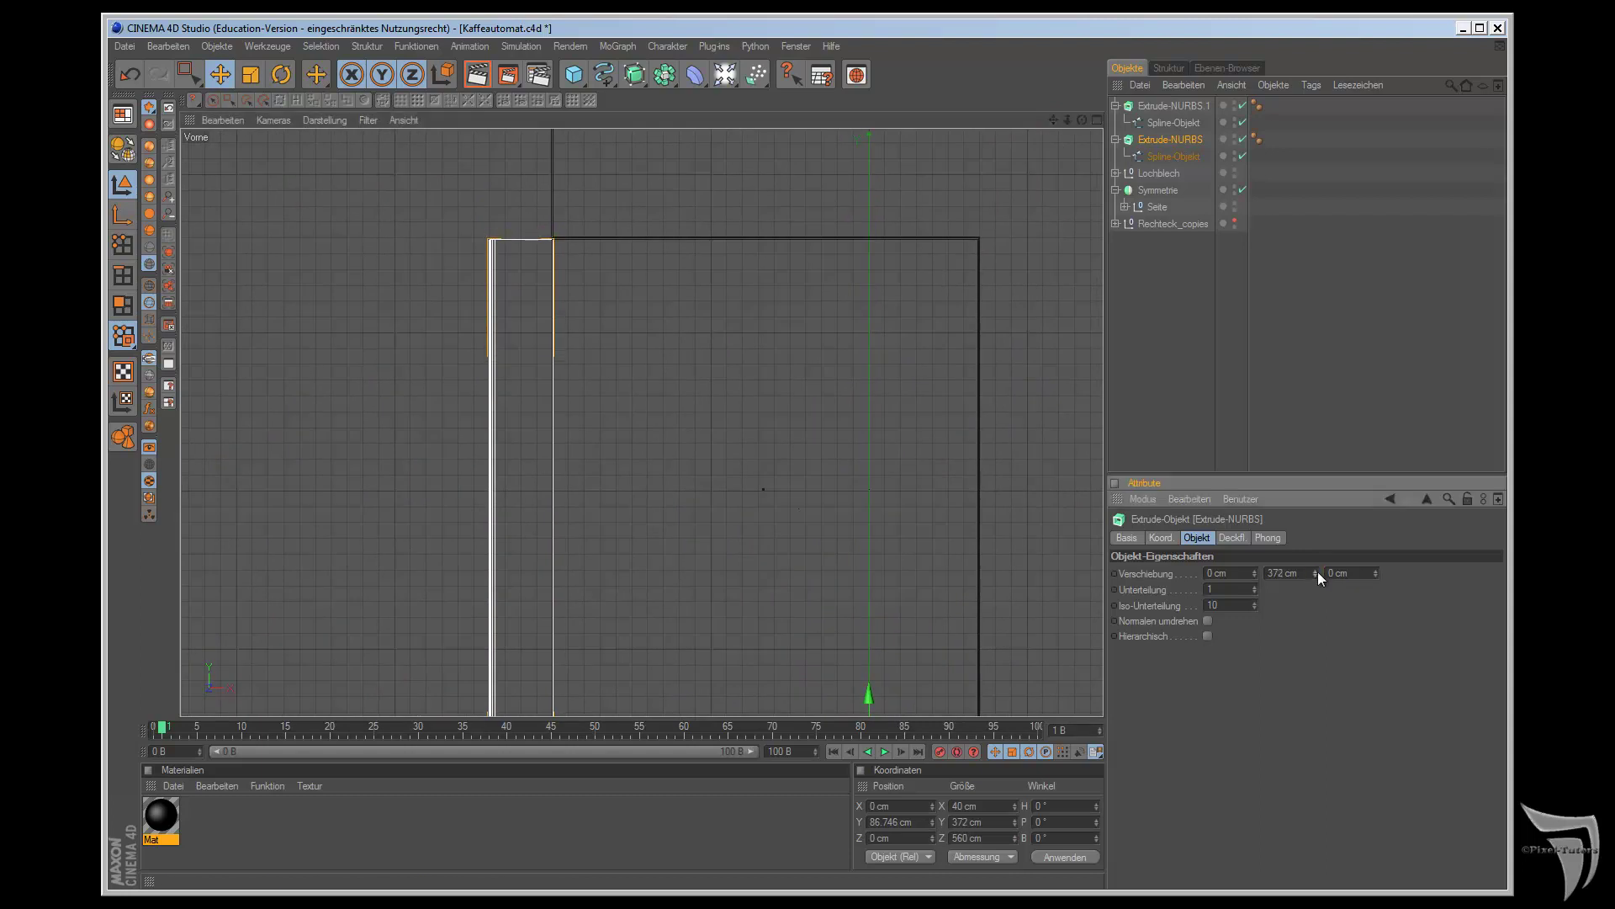
left_click_drag(1318, 573, 1318, 571)
key("F1")
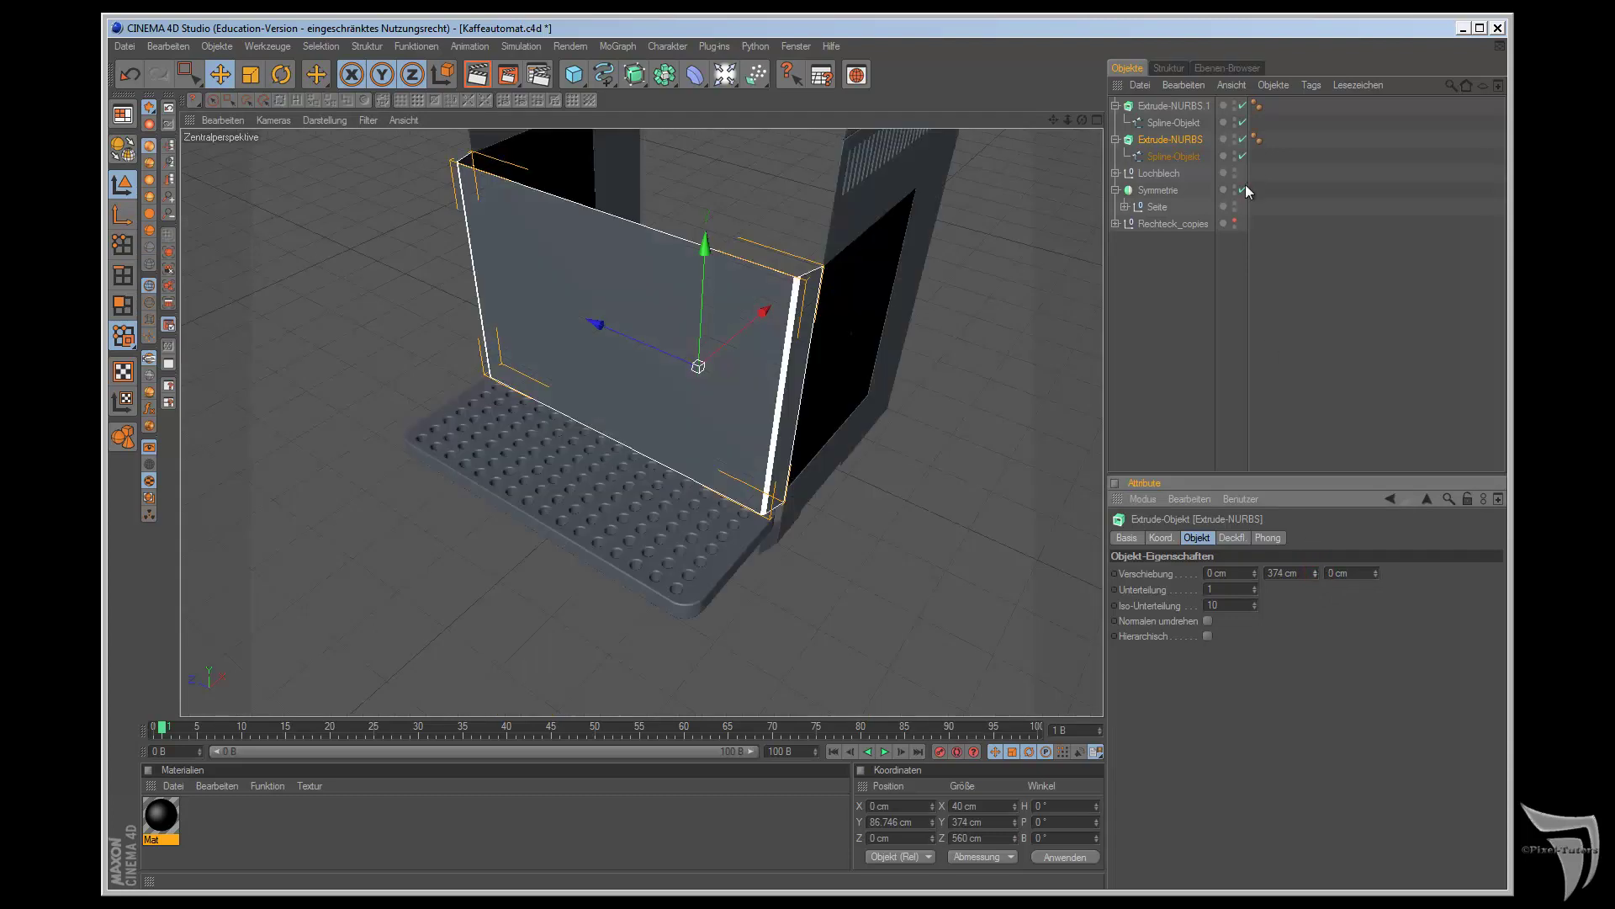
left_click_drag(825, 497, 912, 501, "alt")
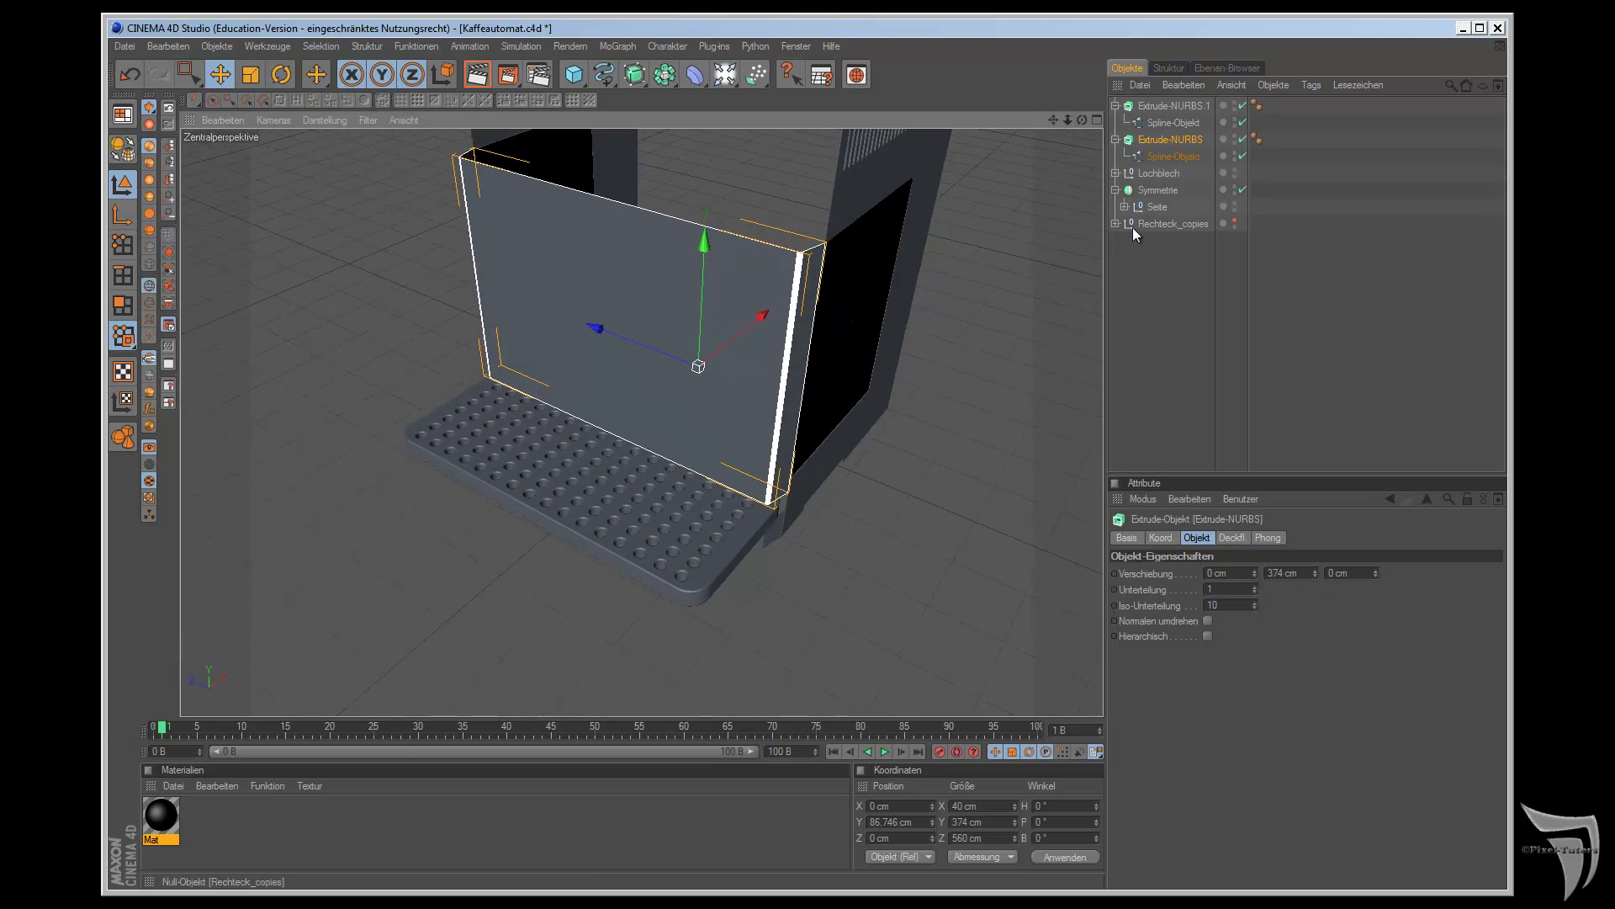
- Disable both Extrude-NURBS objects and select their two profile splines in point mode
left_click(1159, 159)
key("F2")
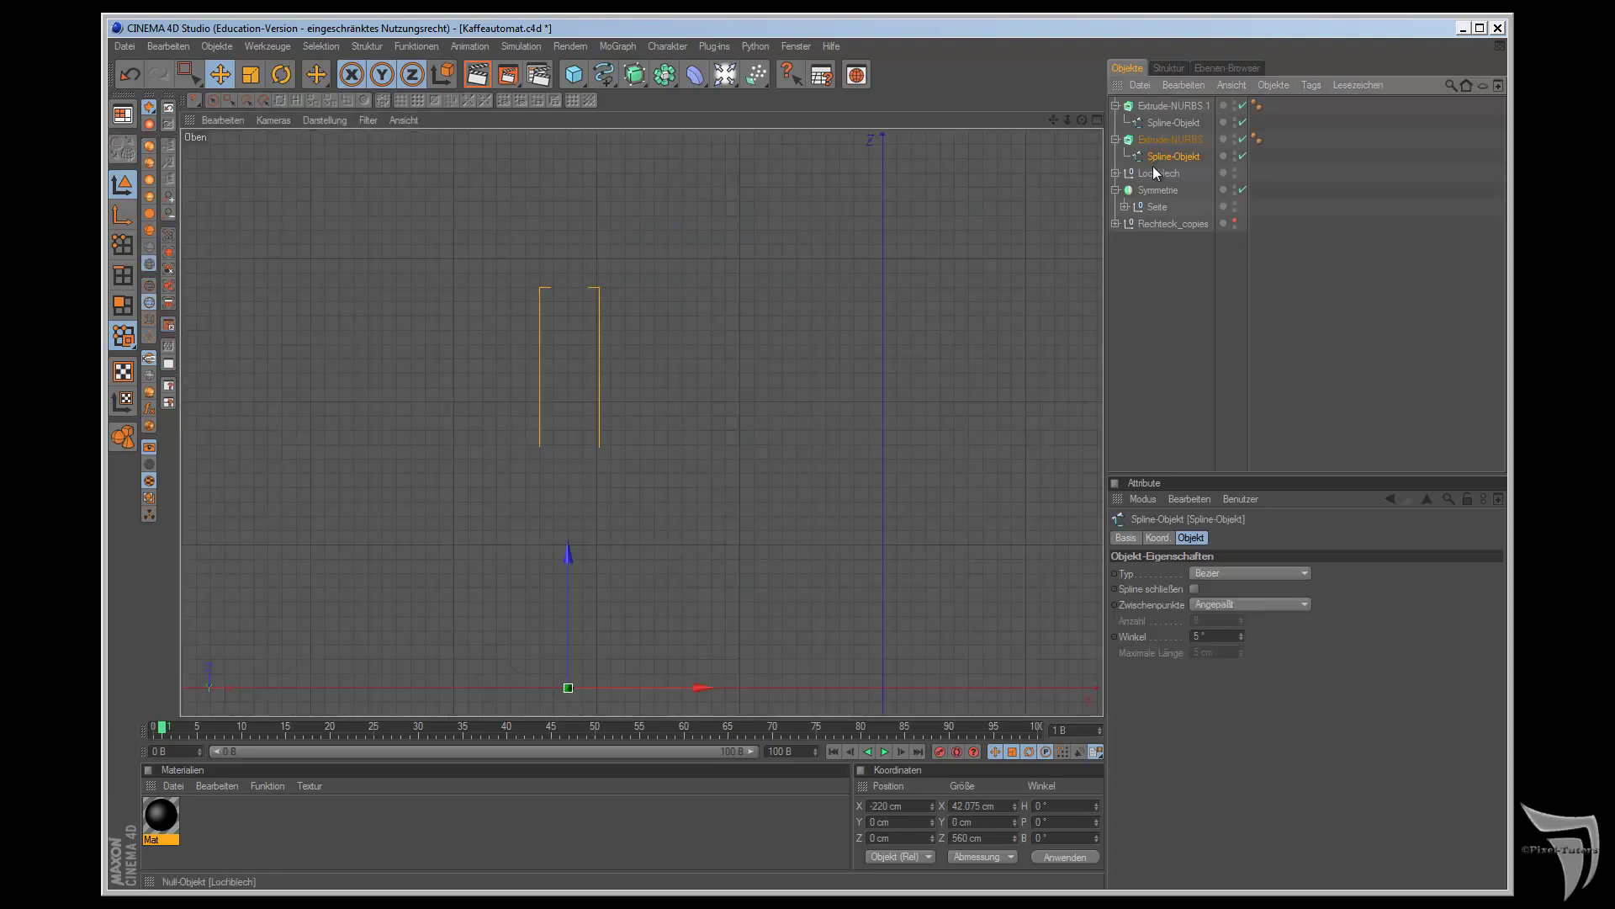
left_click(1243, 139)
scroll(1031, 241, "down", 2)
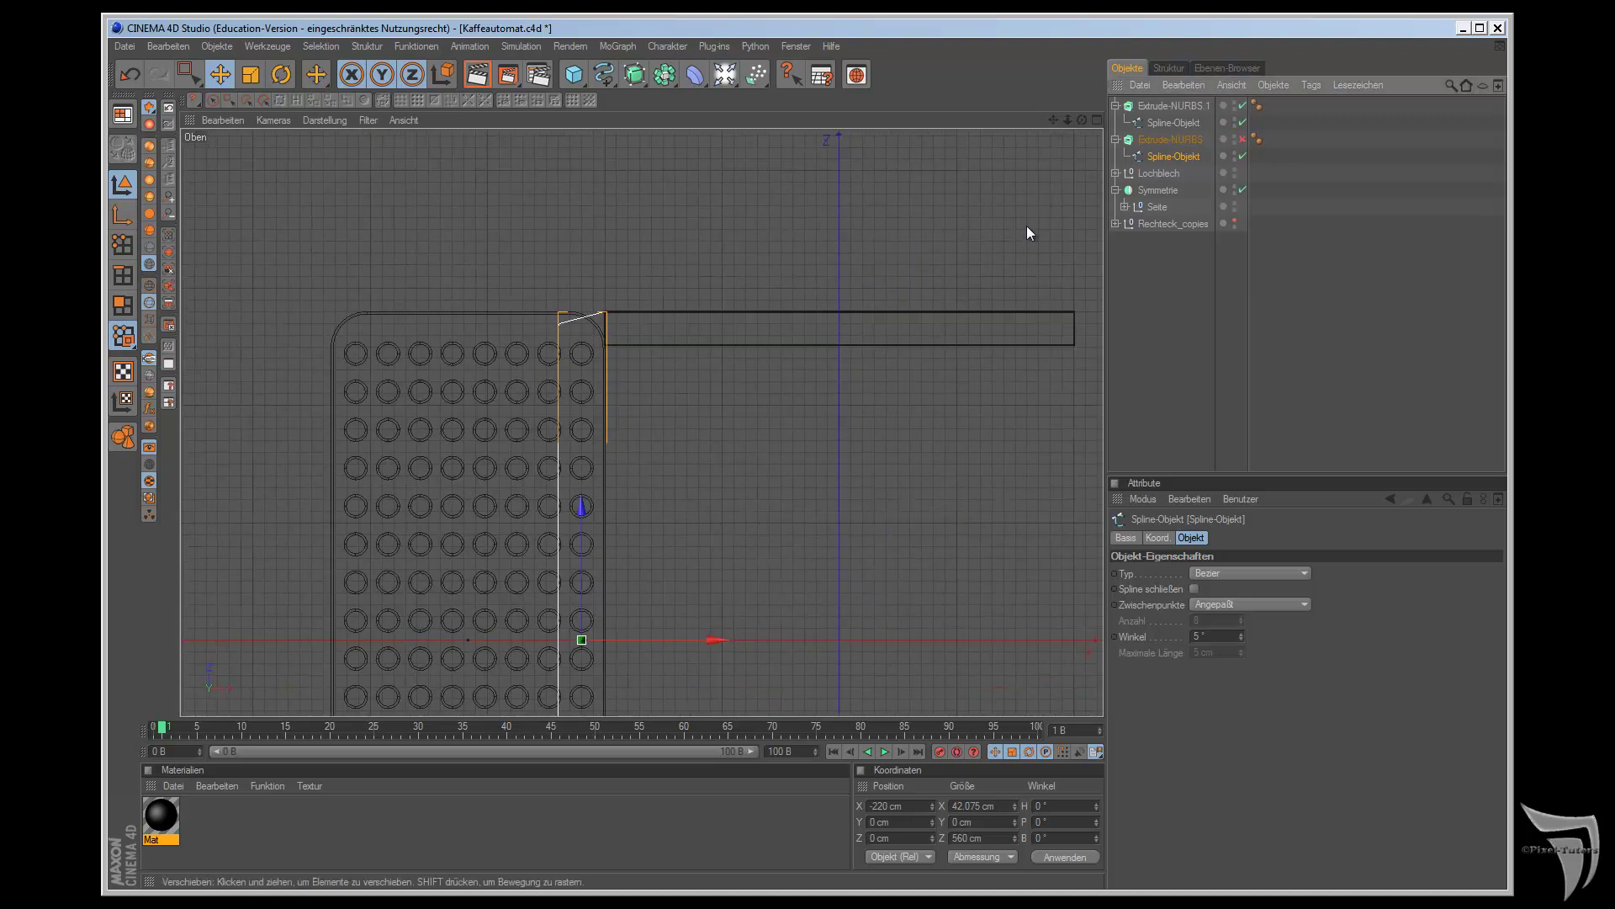
left_click(120, 247)
scroll(352, 230, "down", 2)
scroll(412, 387, "down", 2)
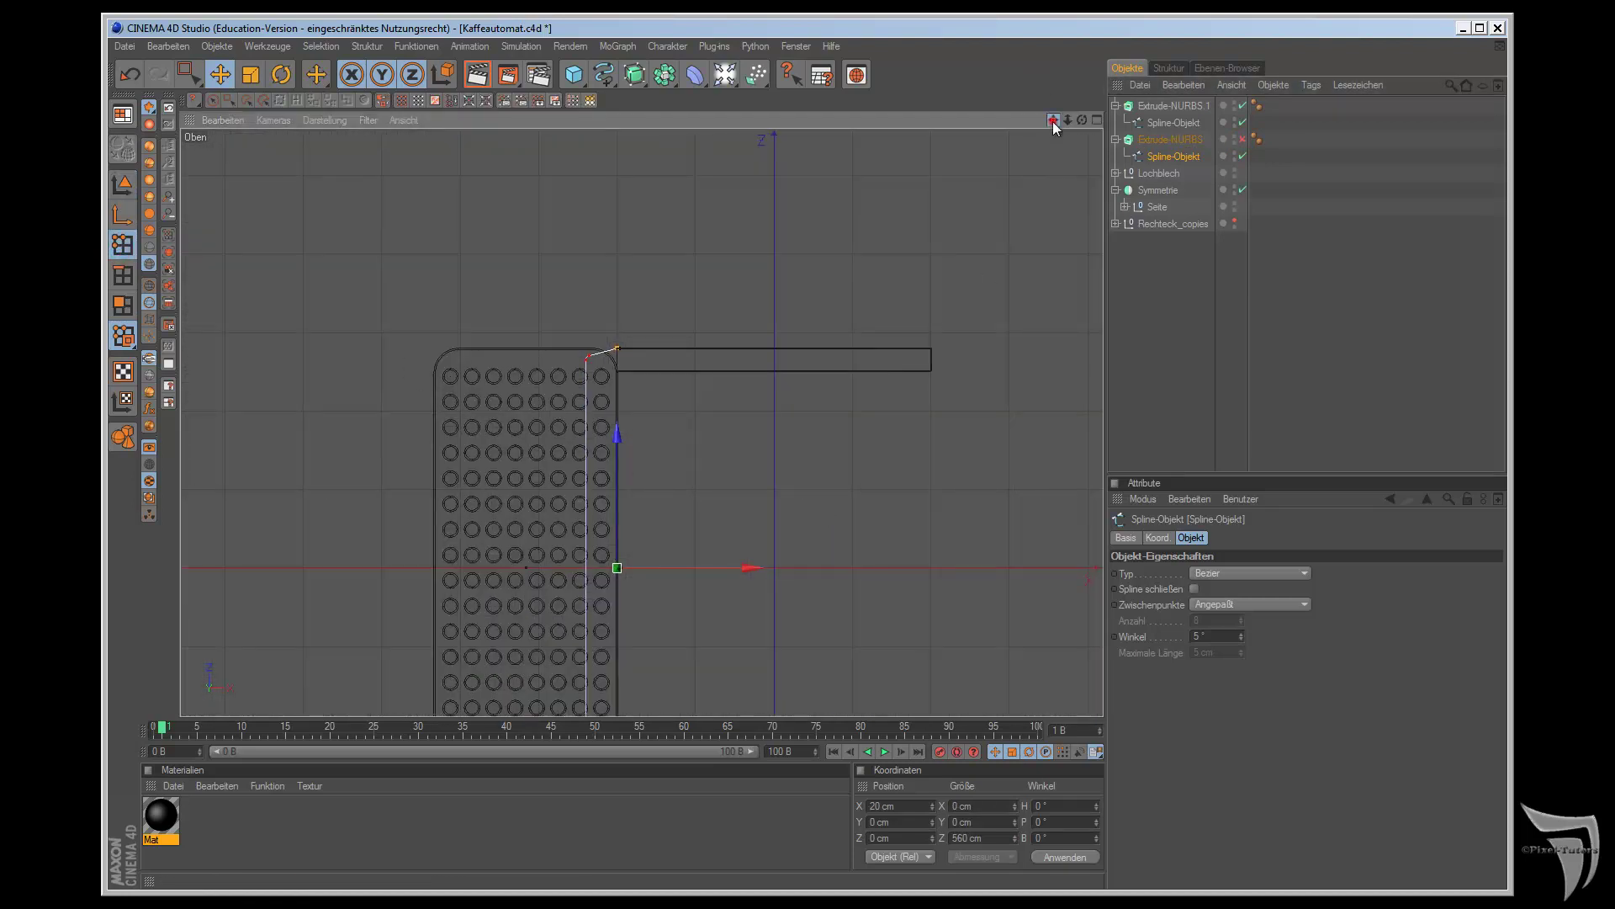
left_click_drag(1053, 120, 915, 505)
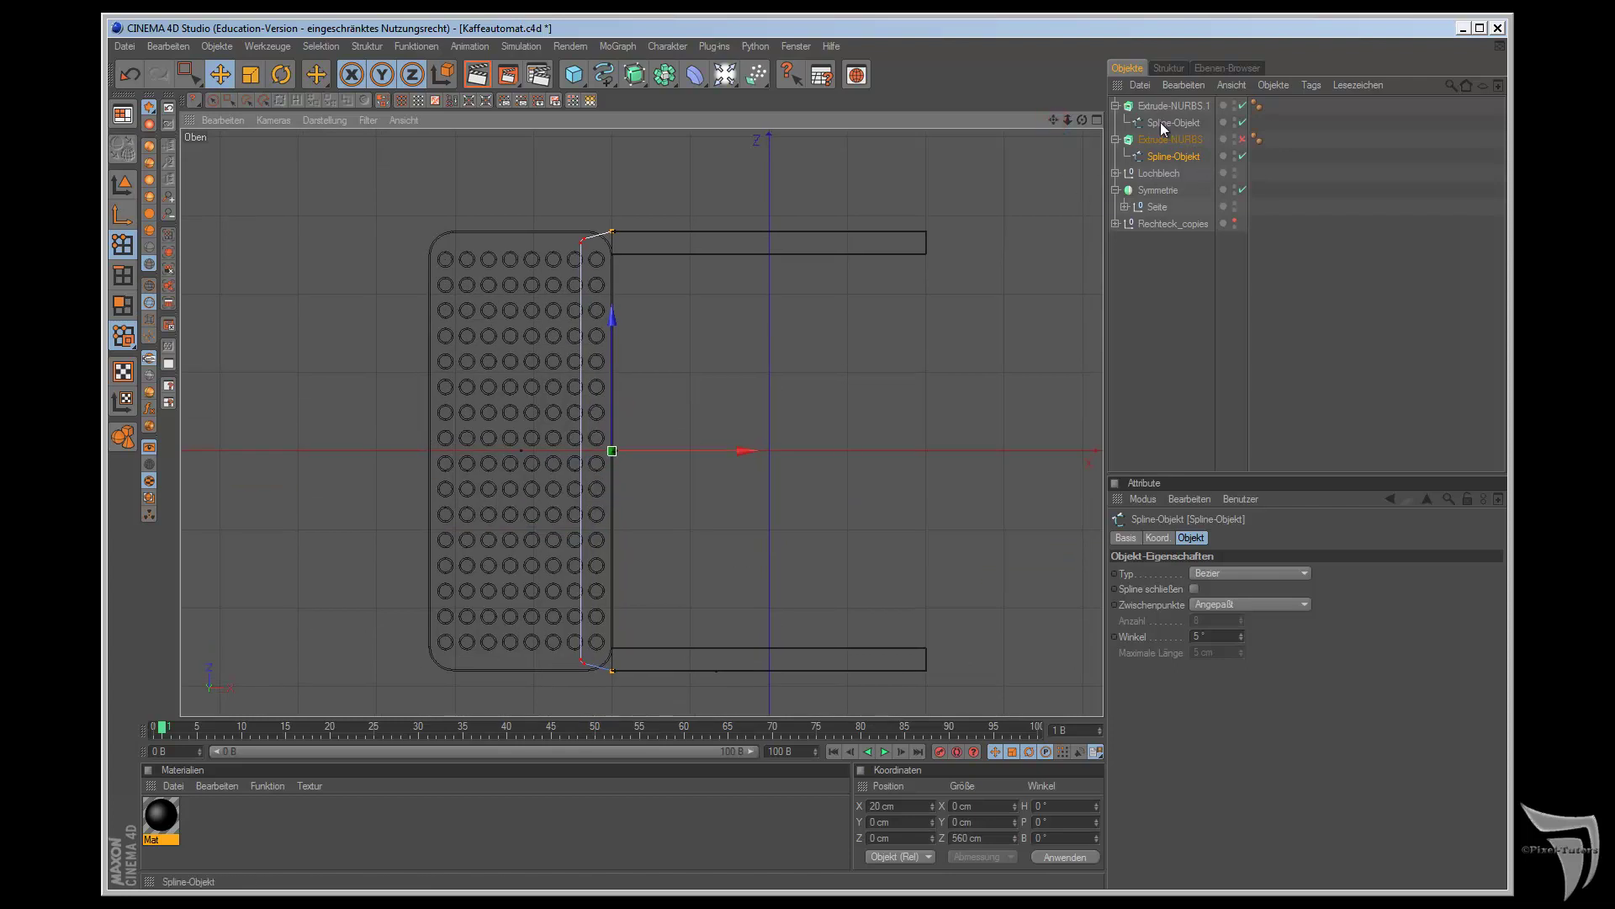
left_click(1243, 105)
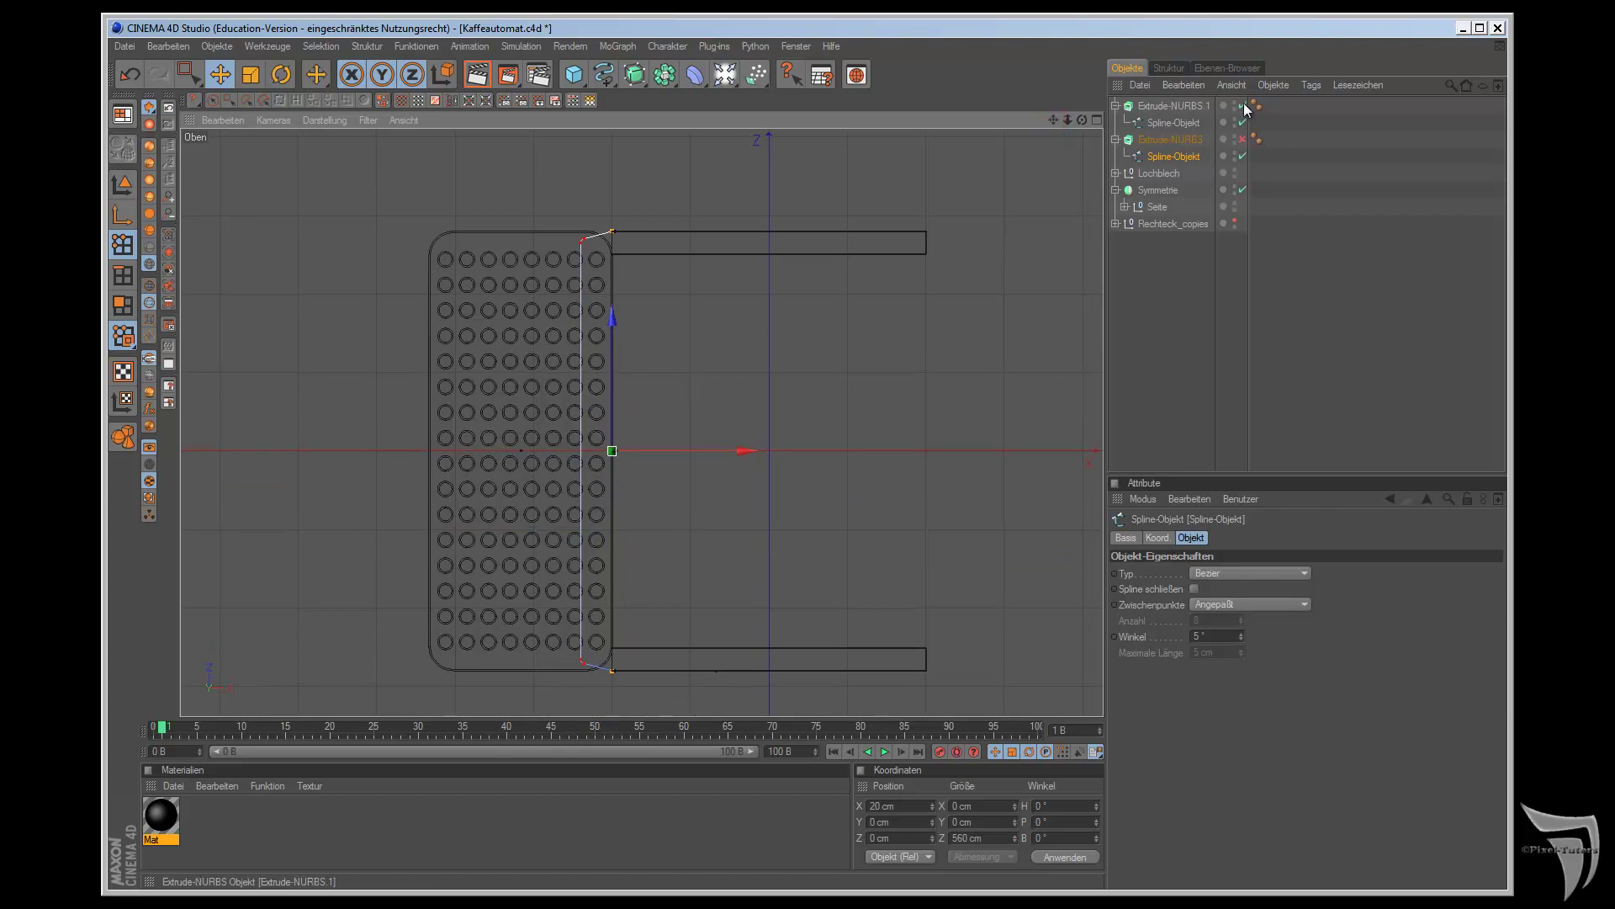
left_click(1176, 124, "shift")
left_click(1178, 136, "ctrl")
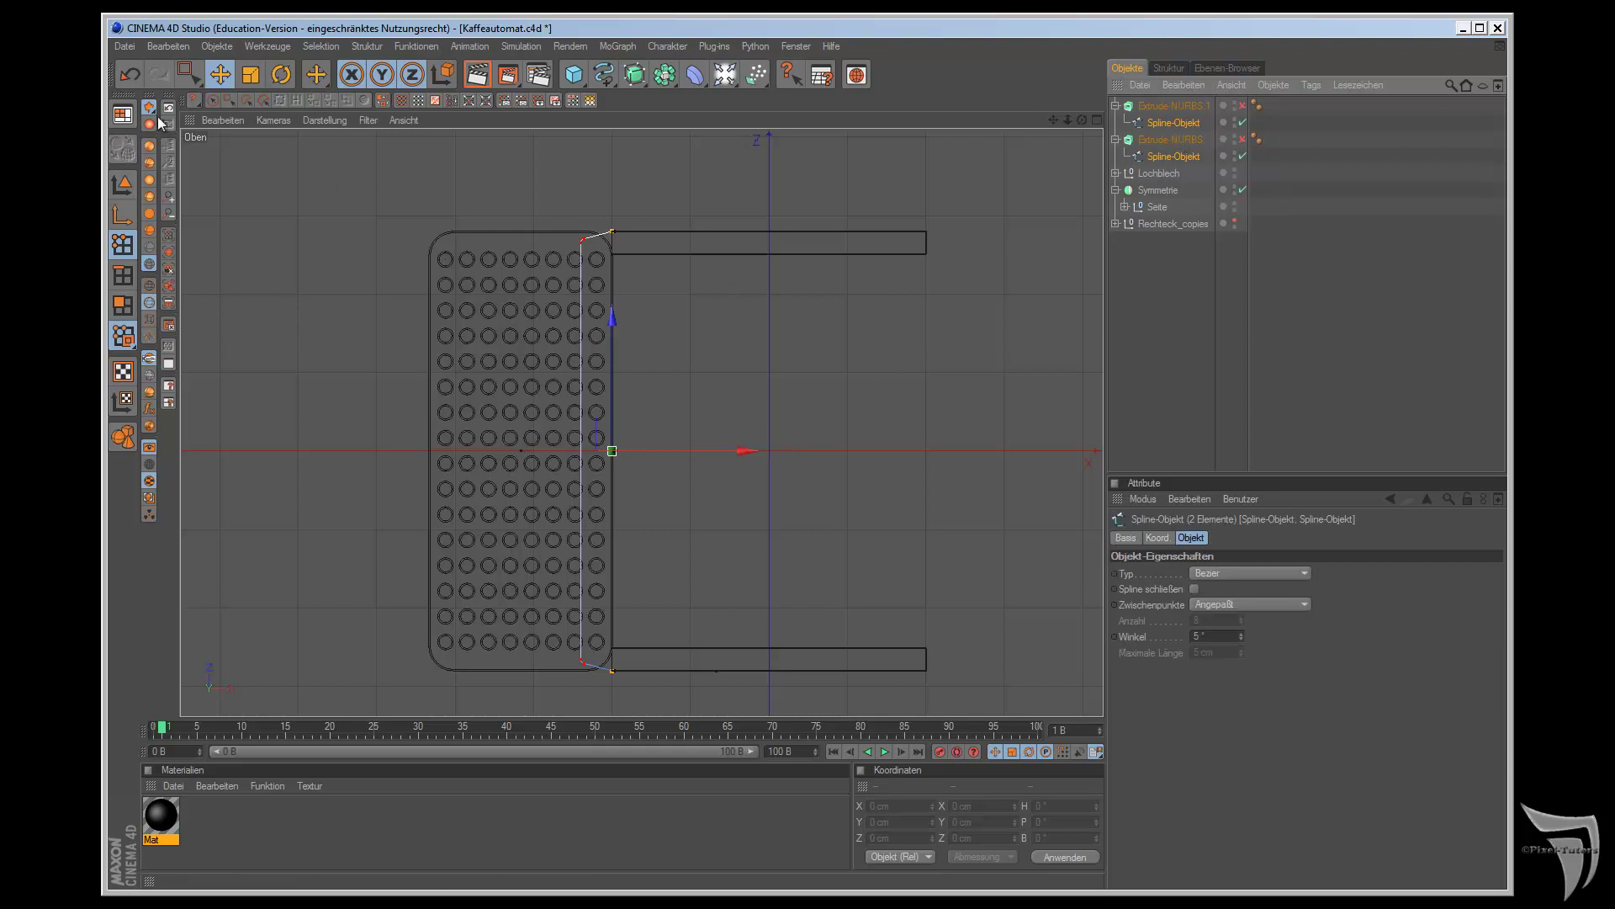
- Rectangle-select the left-edge spline points, including hidden ones, and move them 4.29 cm right
left_click_drag(186, 73, 246, 95)
left_click(245, 95)
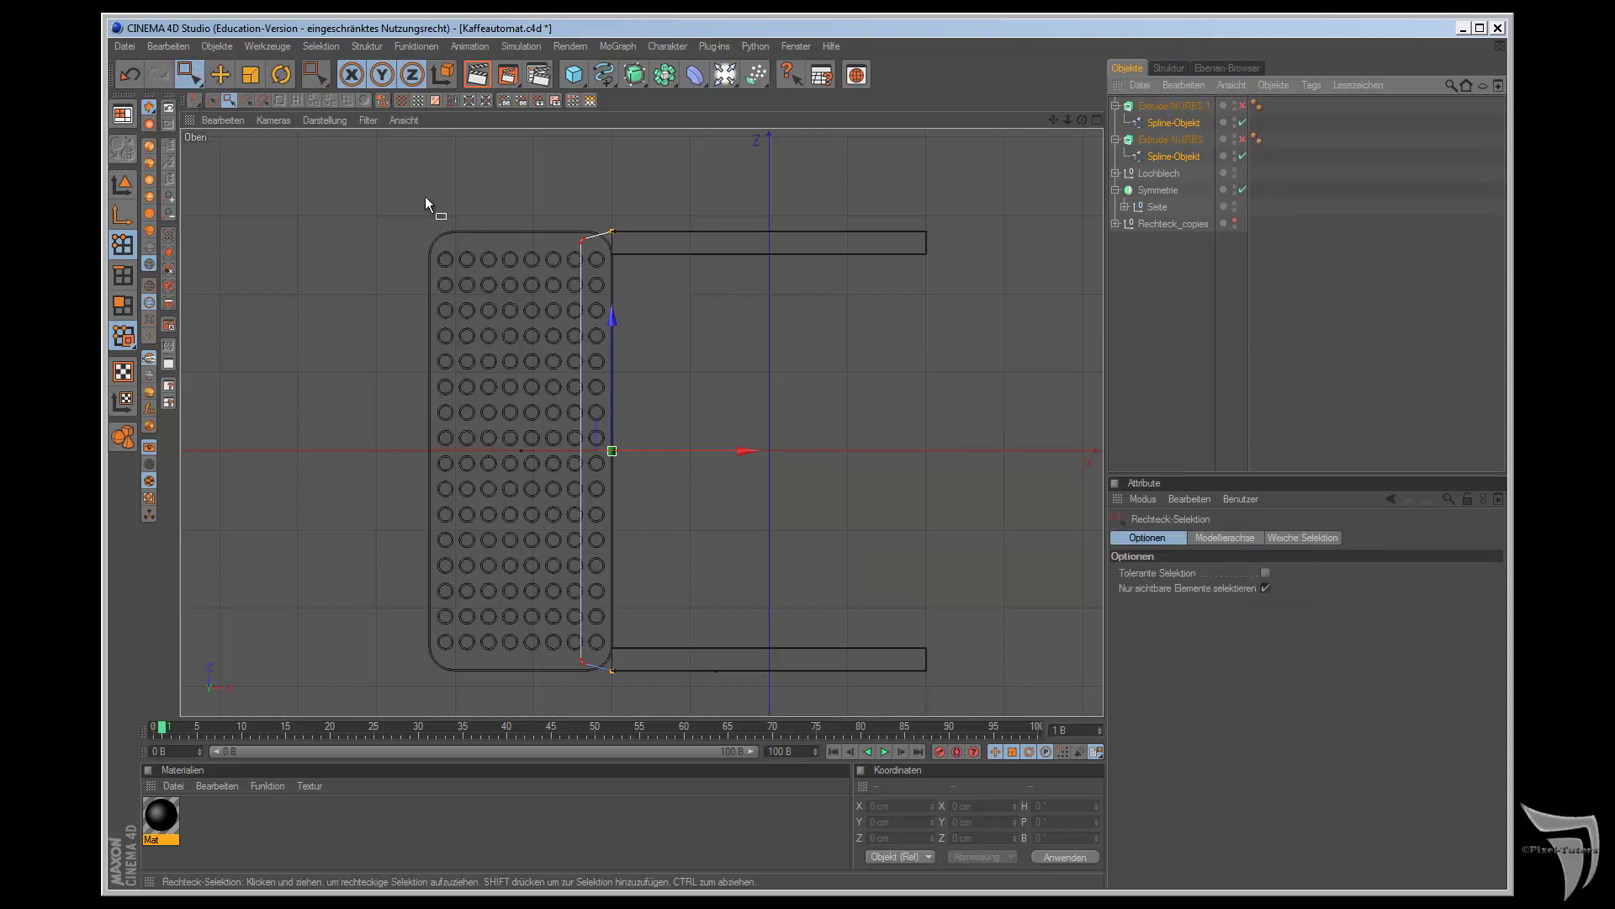
left_click(1264, 588)
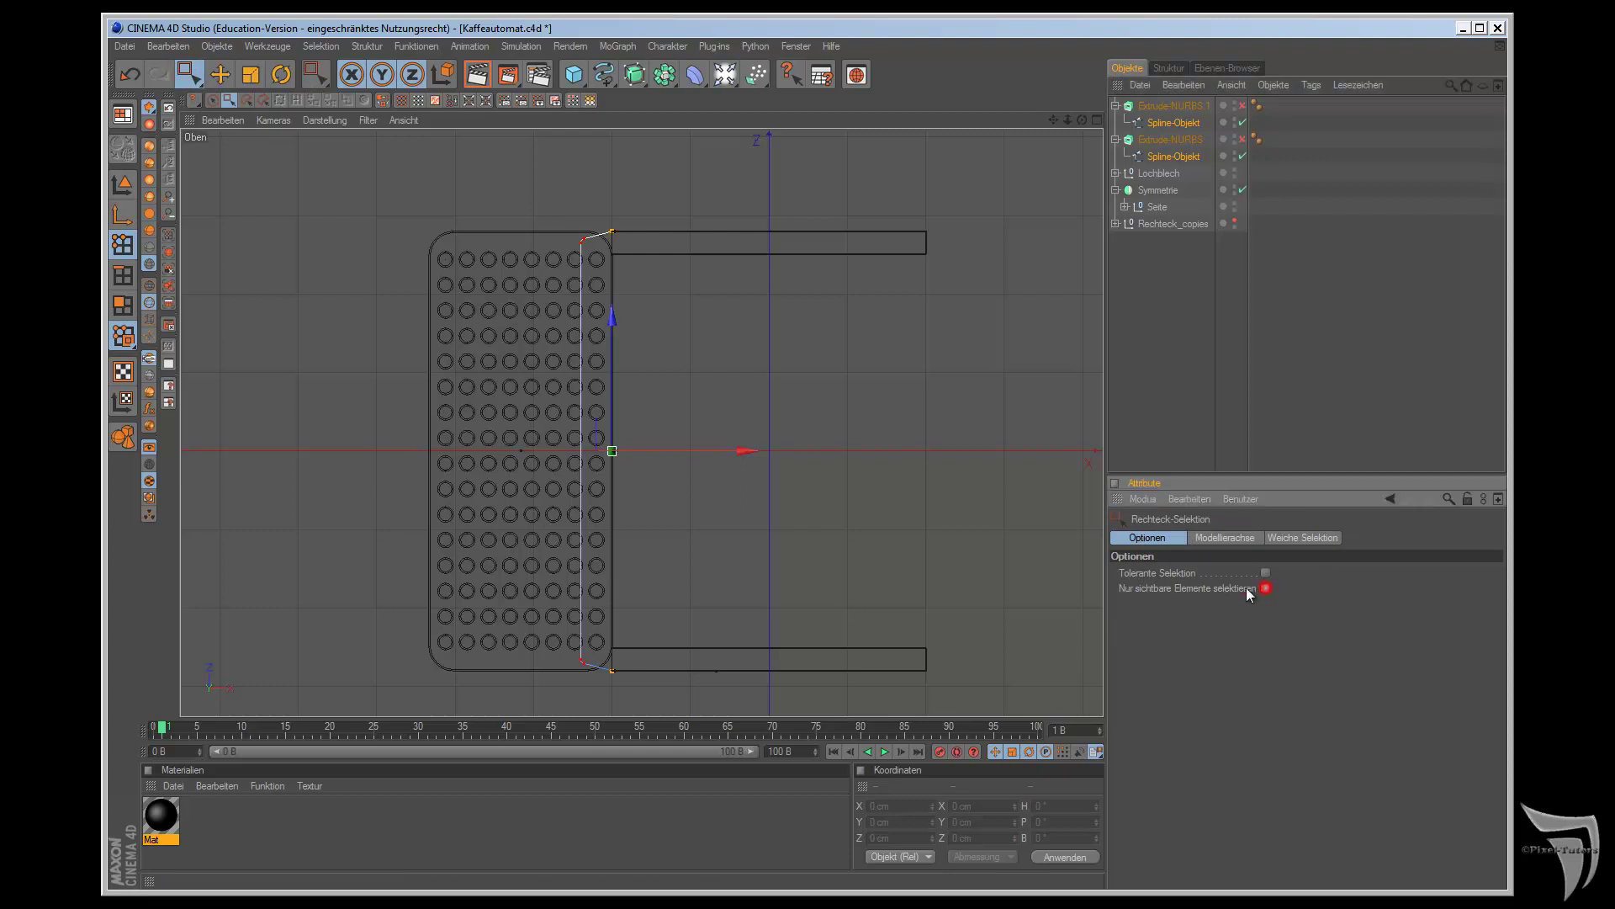
left_click_drag(552, 208, 592, 689)
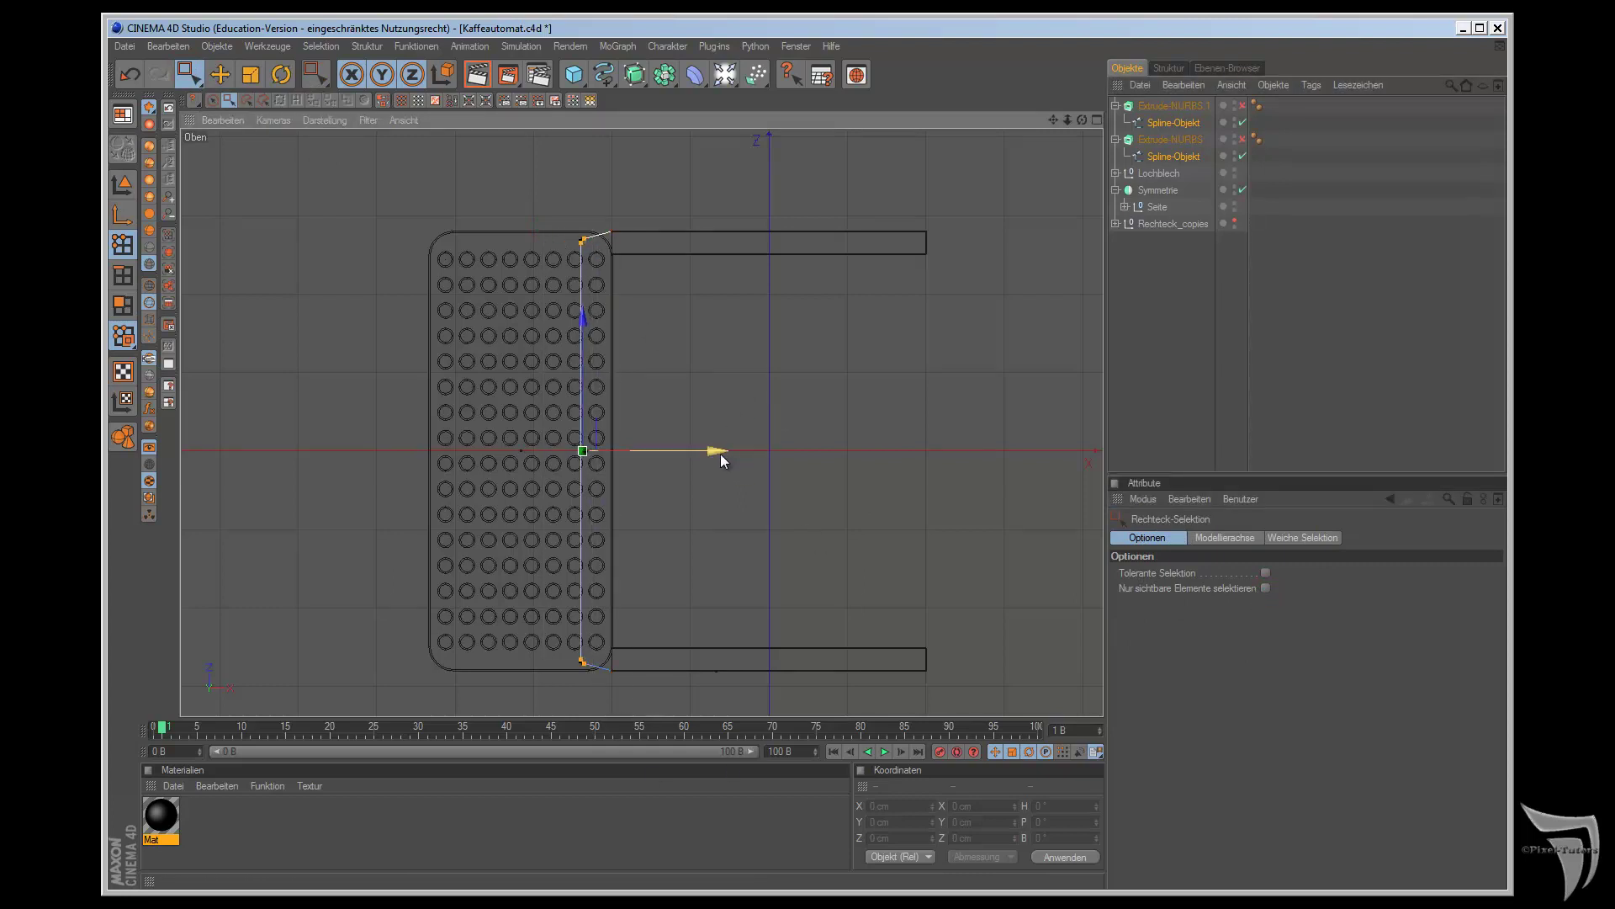
left_click_drag(720, 452, 908, 506)
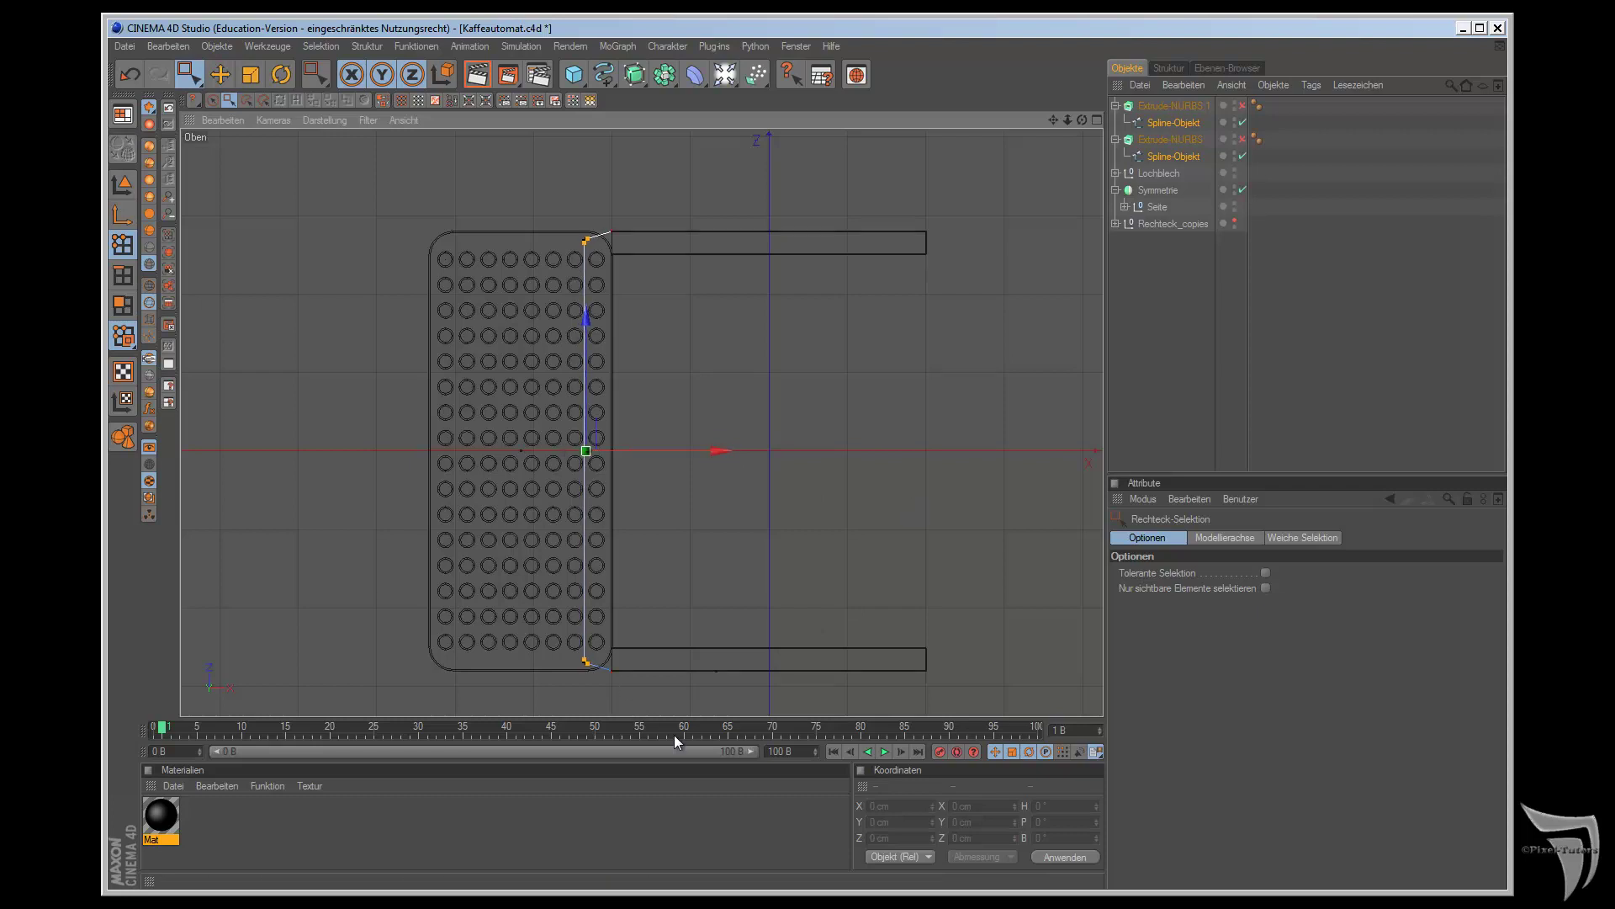
- Re-enable both extrusions, review the model, and switch to the four-view layout
key("F1")
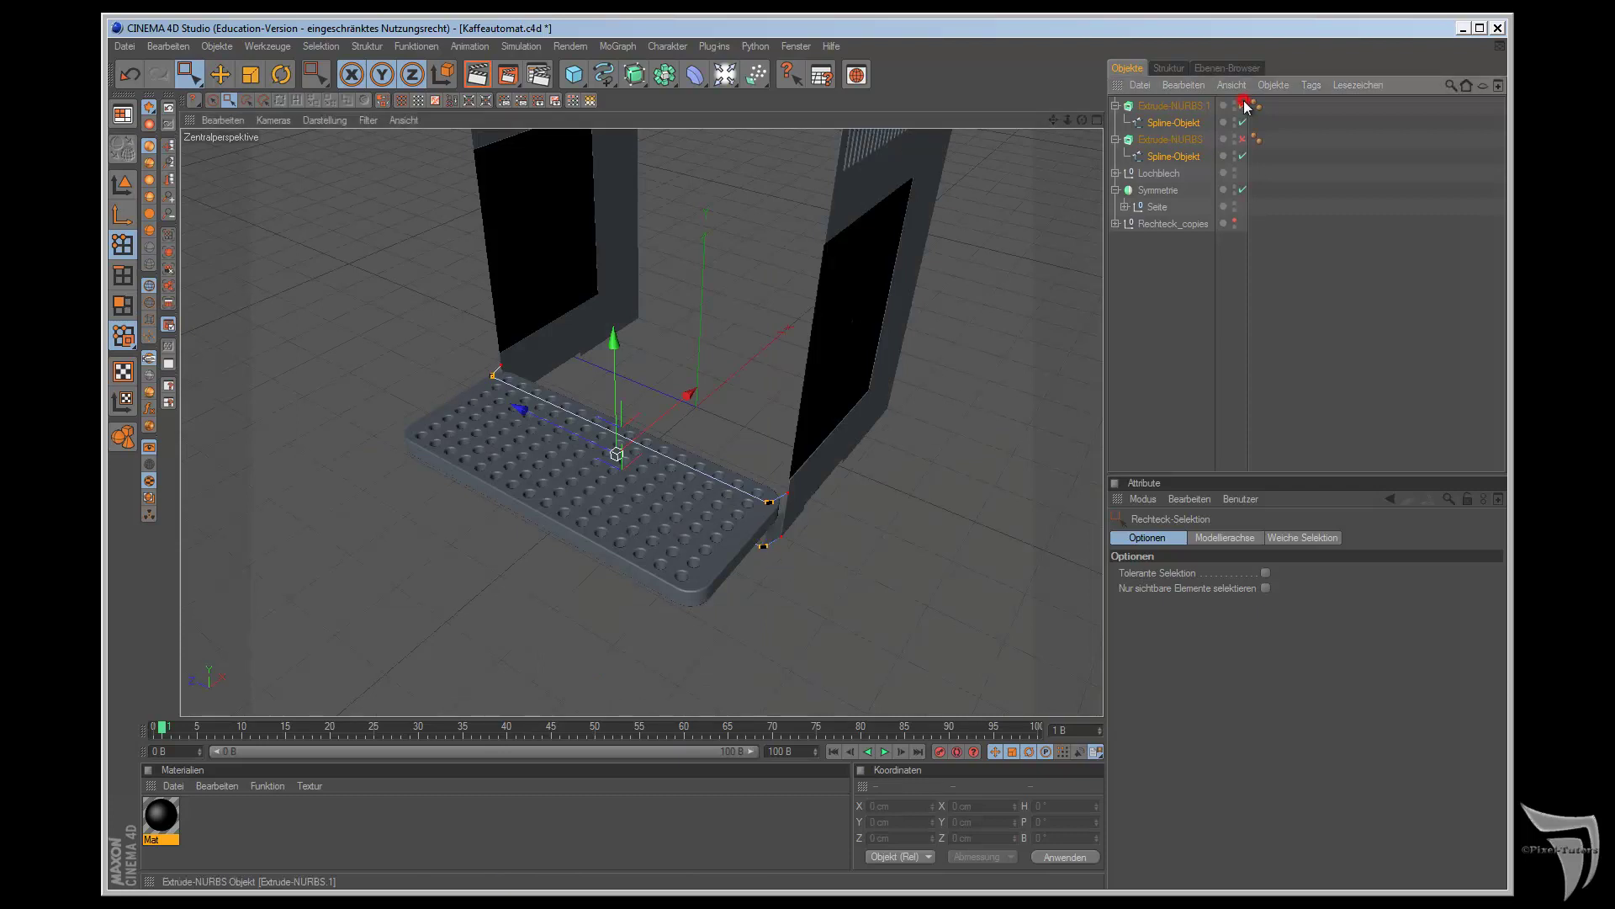
left_click_drag(1243, 105, 1243, 139)
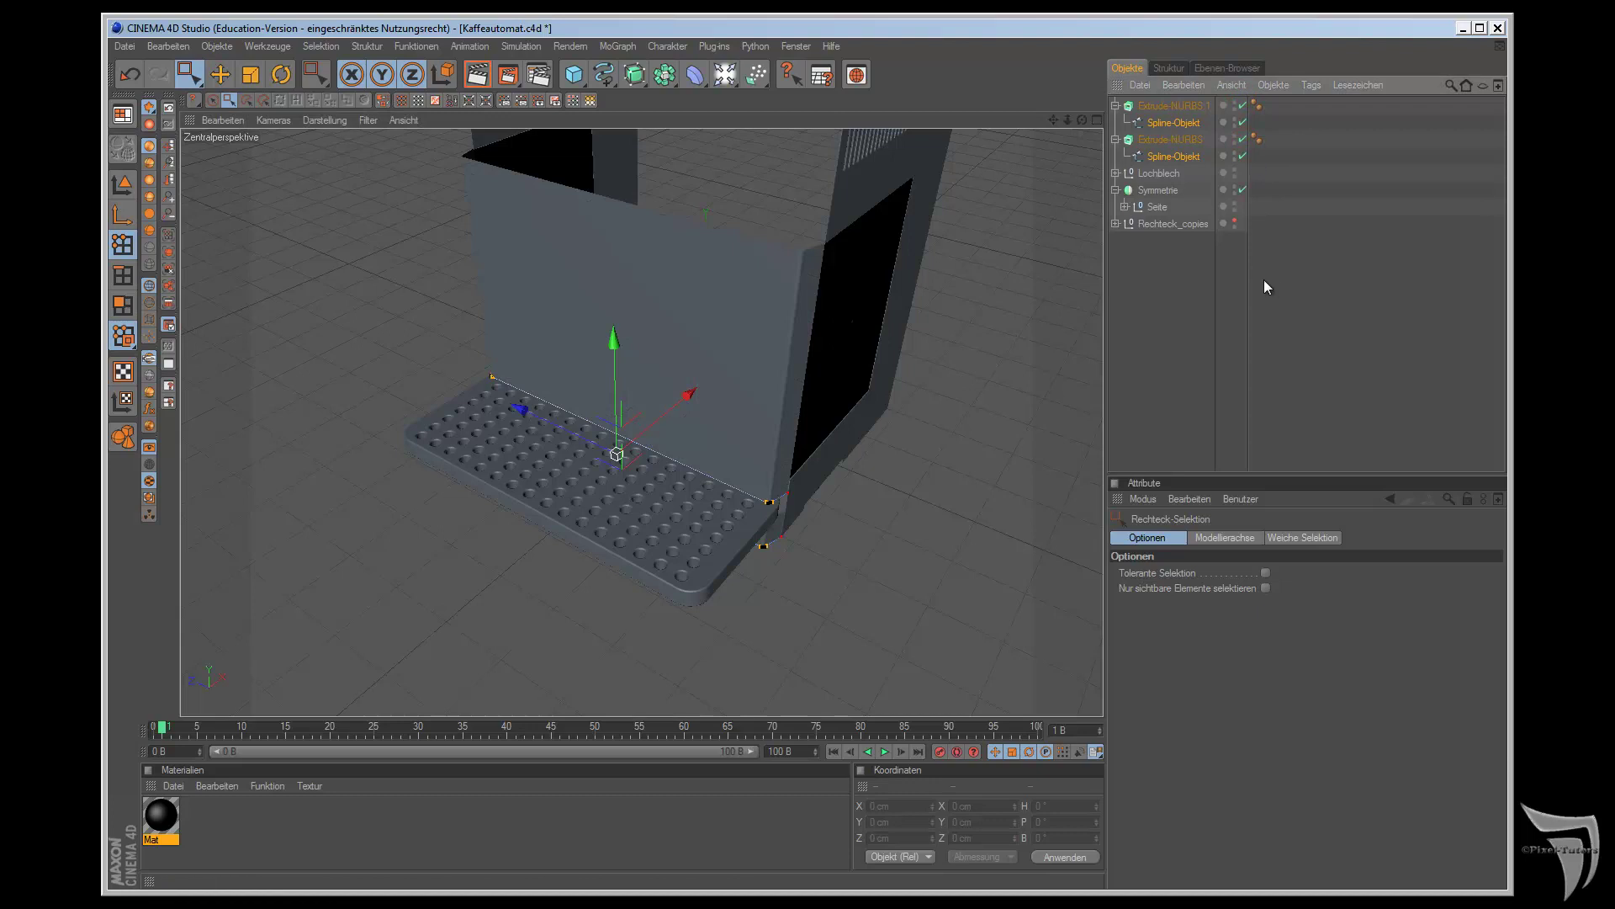
left_click(1194, 345)
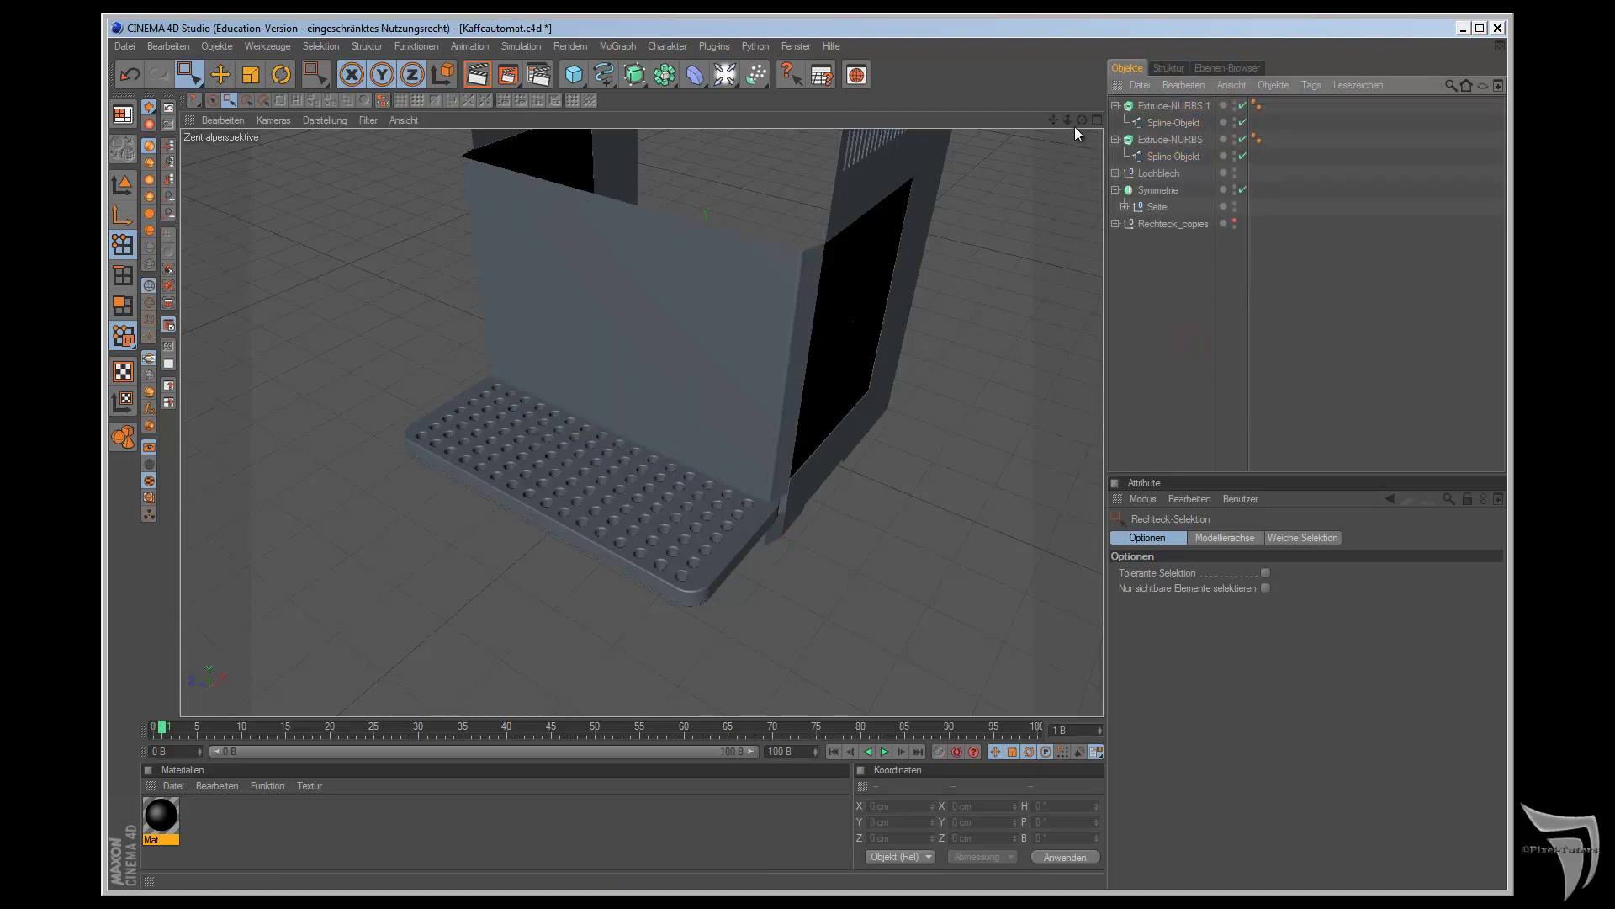
left_click_drag(1083, 120, 907, 503)
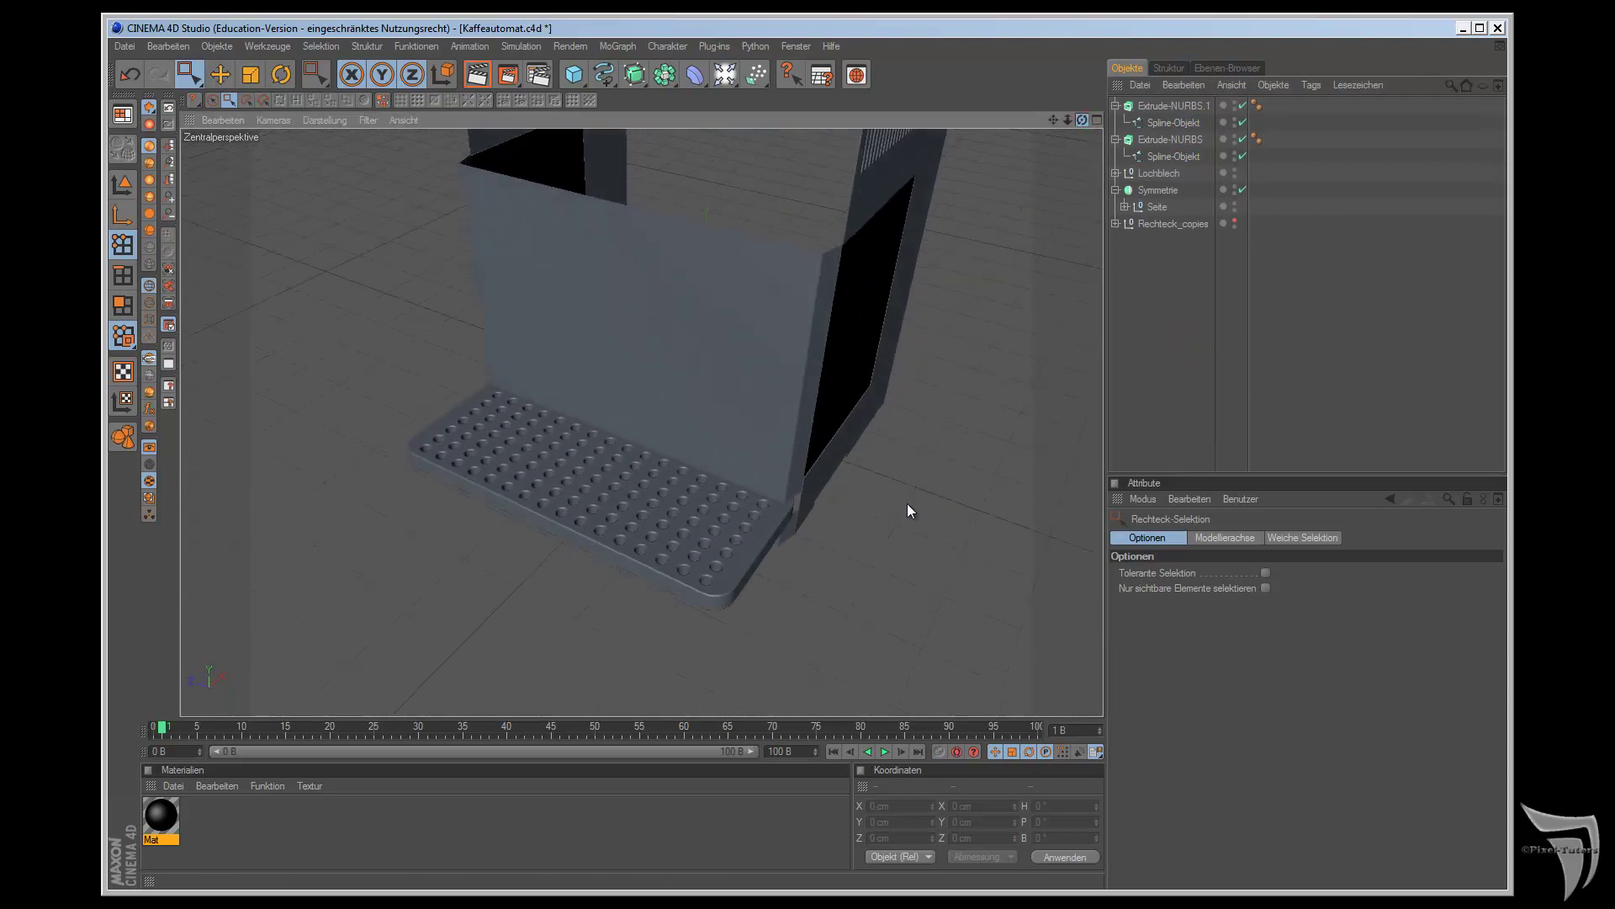
left_click_drag(1053, 120, 907, 498)
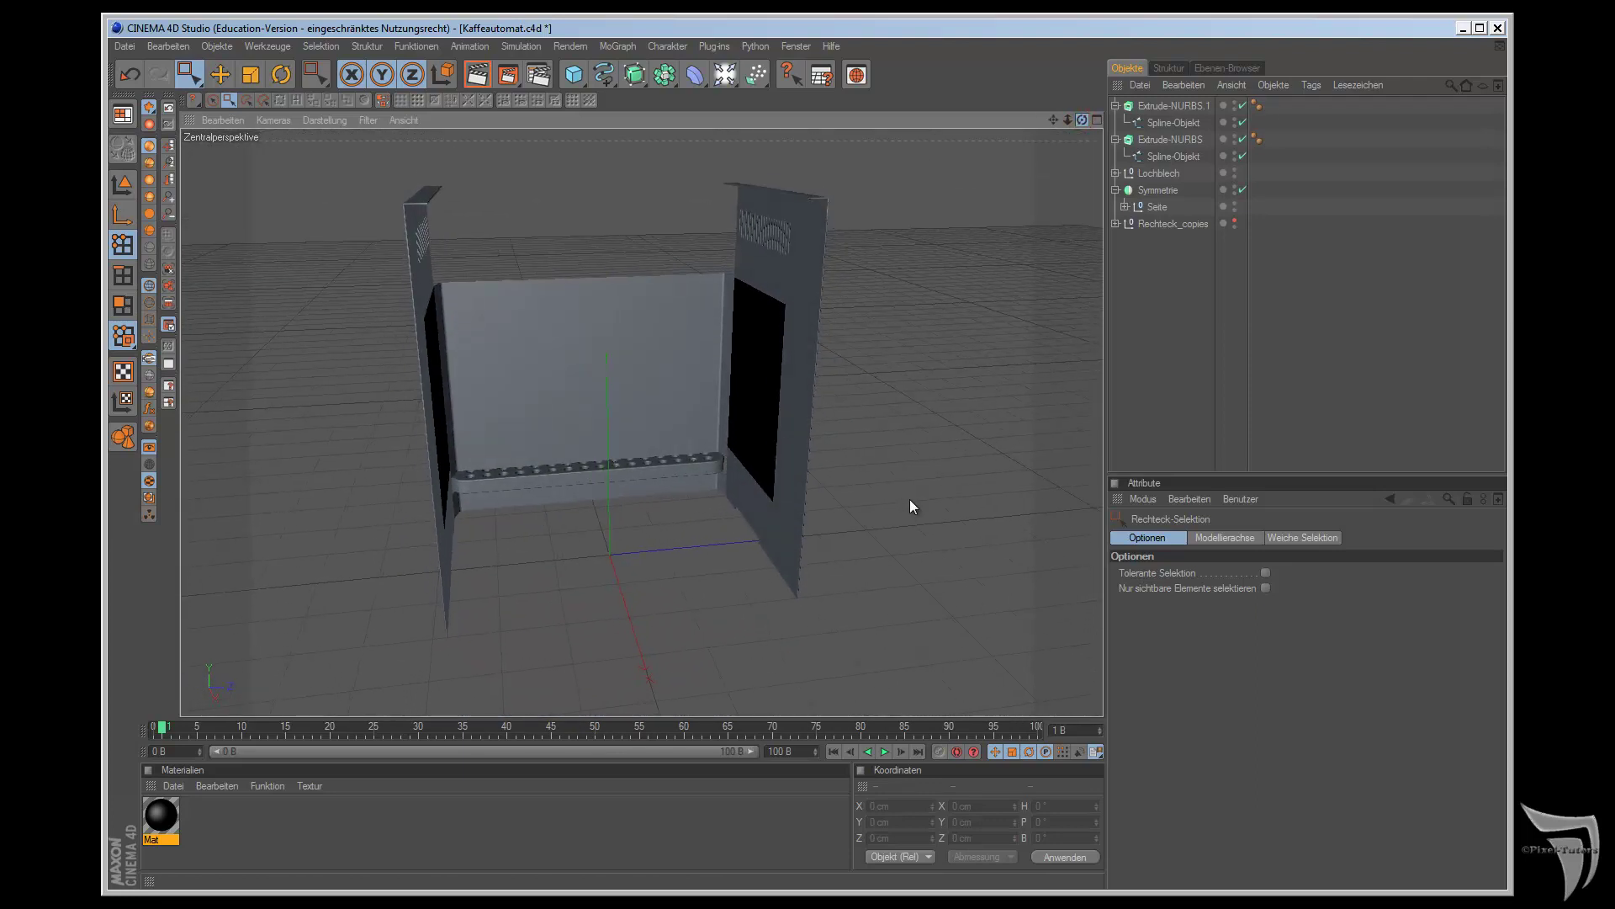
mouse_move(907, 499)
left_mouse_down()
mouse_move(867, 501)
mouse_move(925, 496)
mouse_move(867, 496)
left_mouse_up()
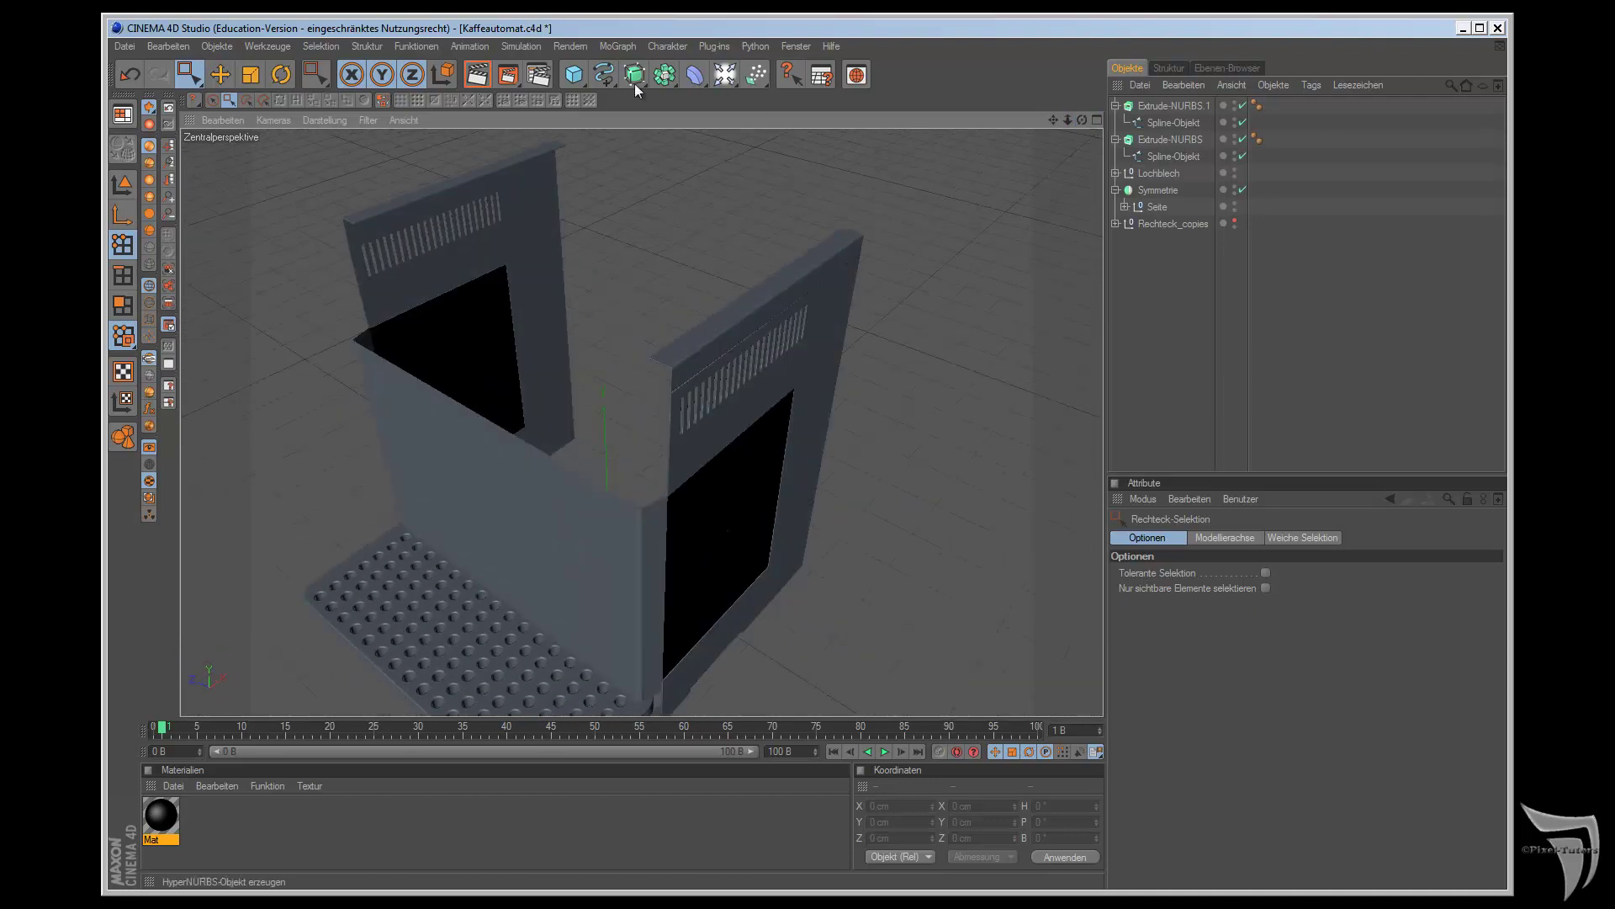
key("F5")
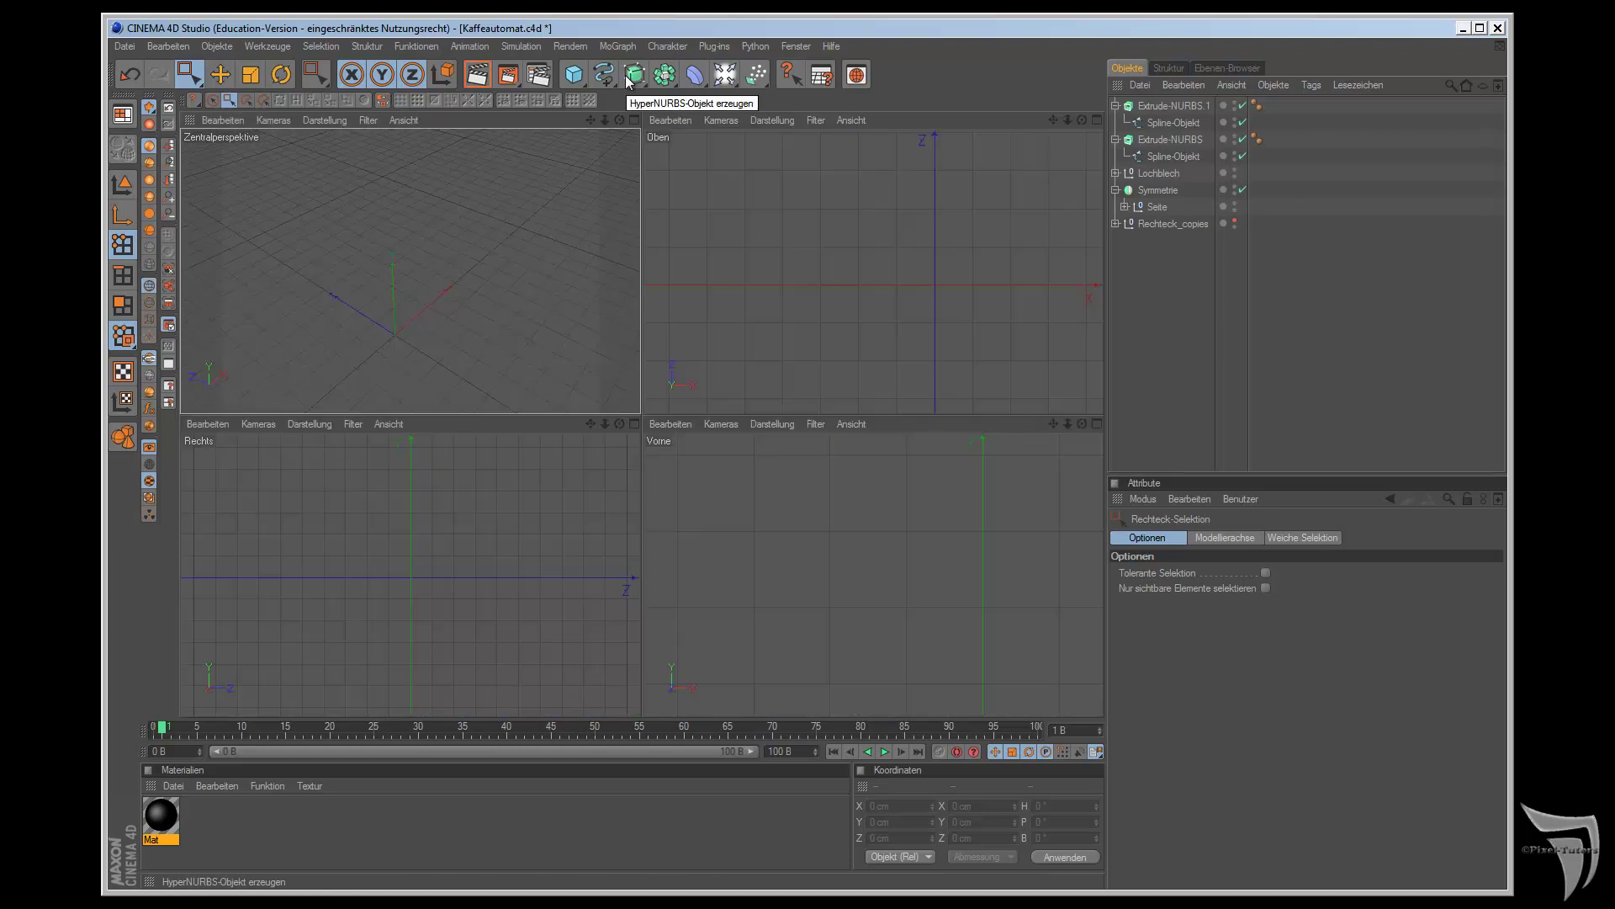
- Add a Rechteck spline lying in the ZY plane and enlarge the right view
mouse_move(603, 74)
left_mouse_down()
mouse_move(757, 154)
mouse_move(661, 184)
left_mouse_up()
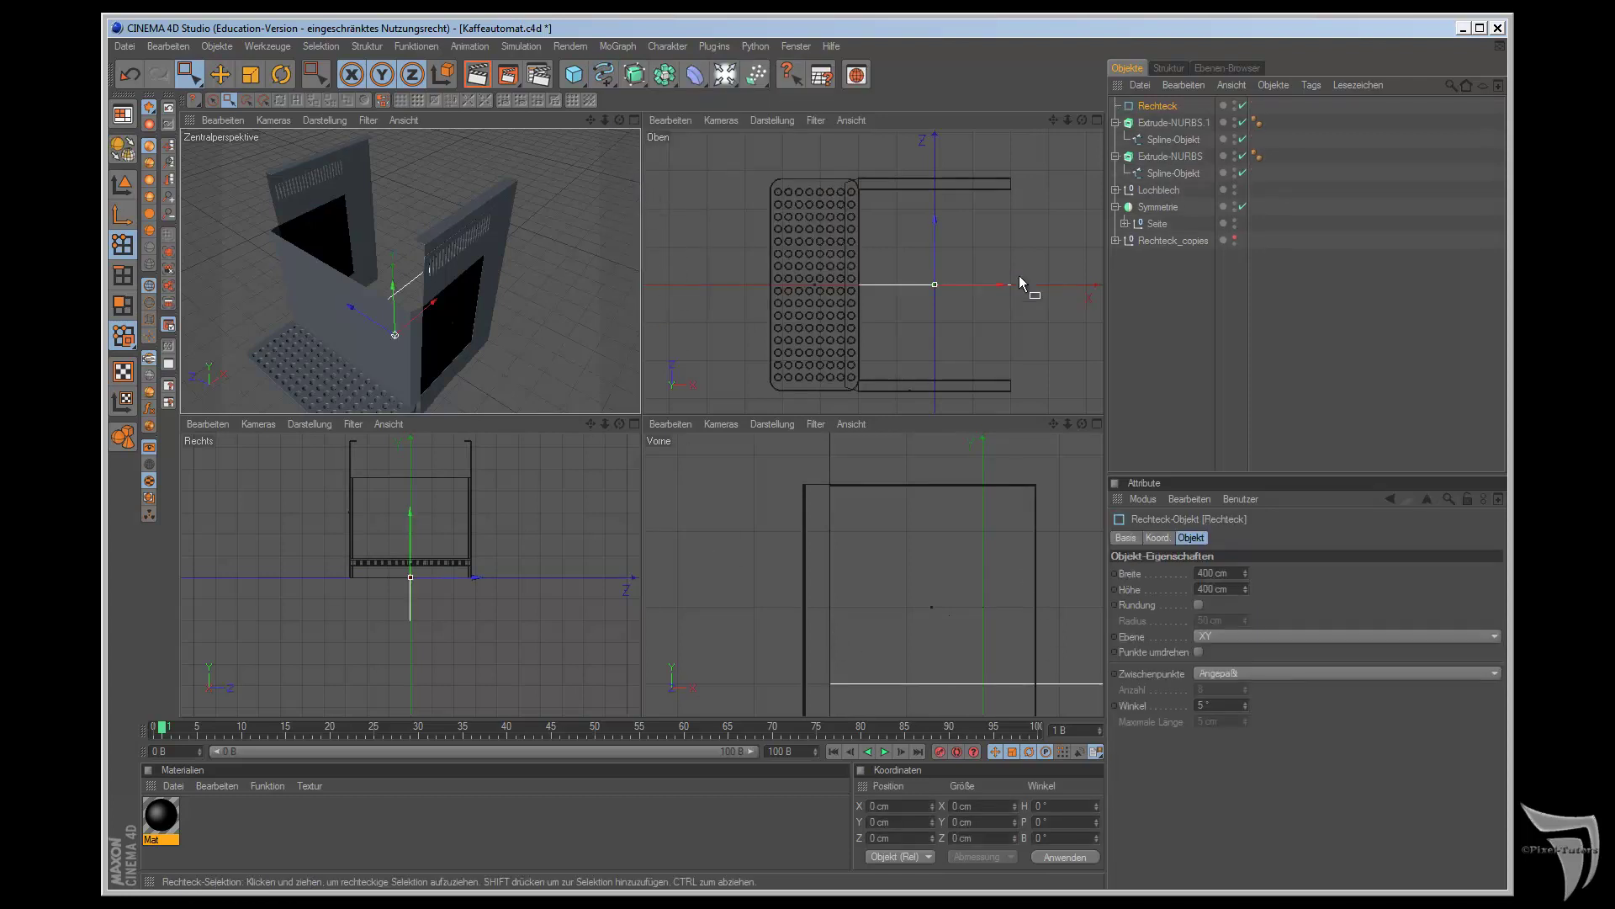
left_click(1229, 636)
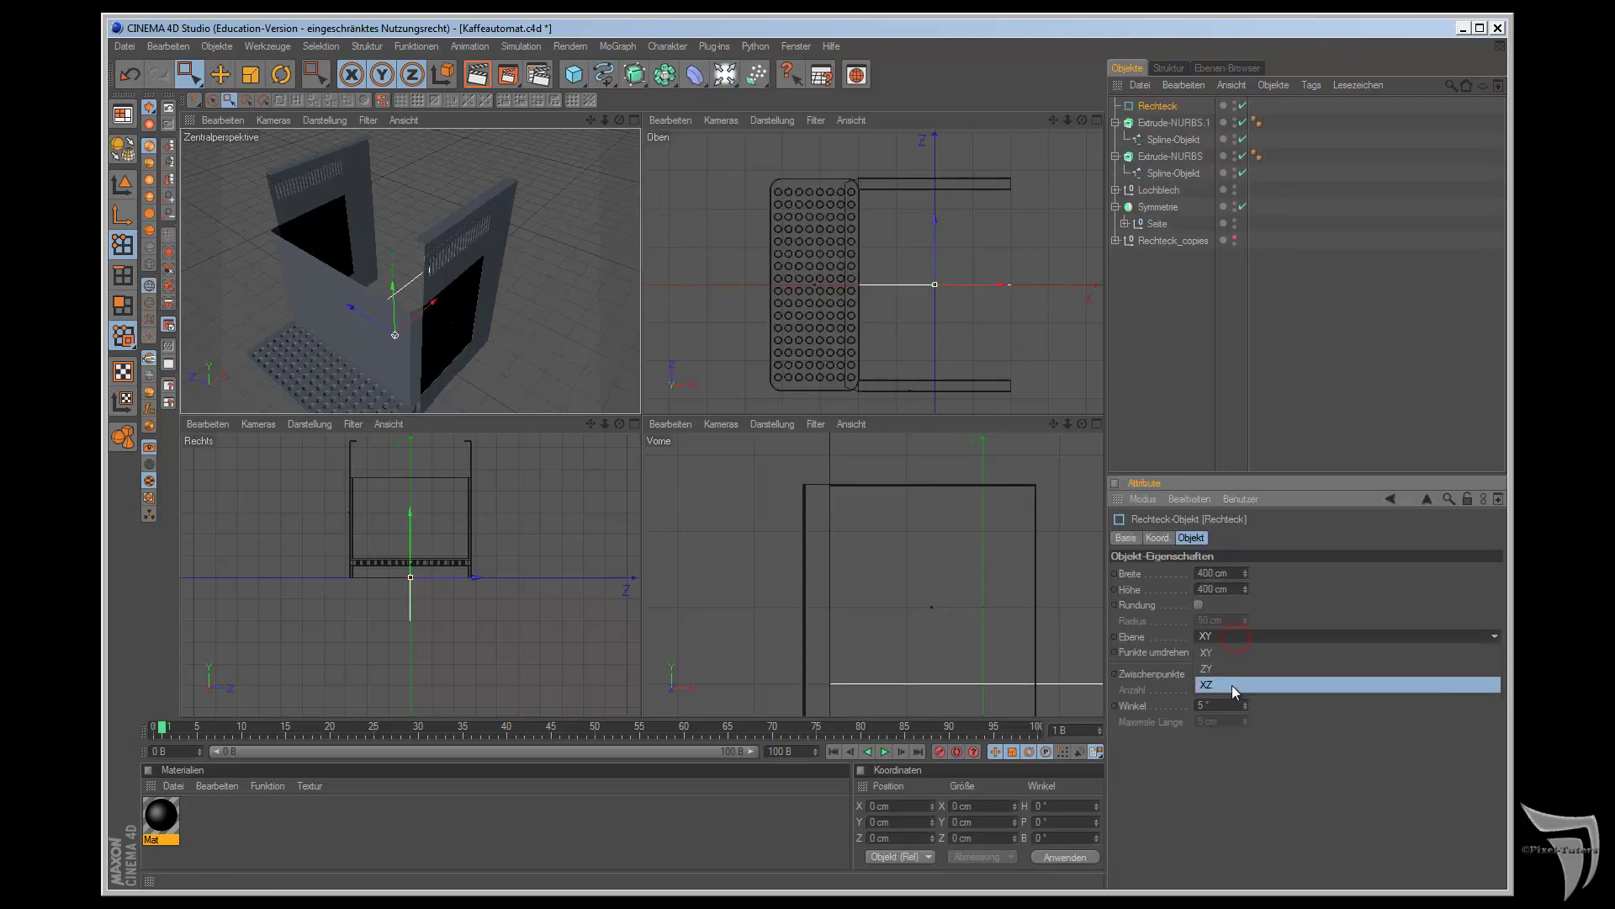
left_click(1229, 669)
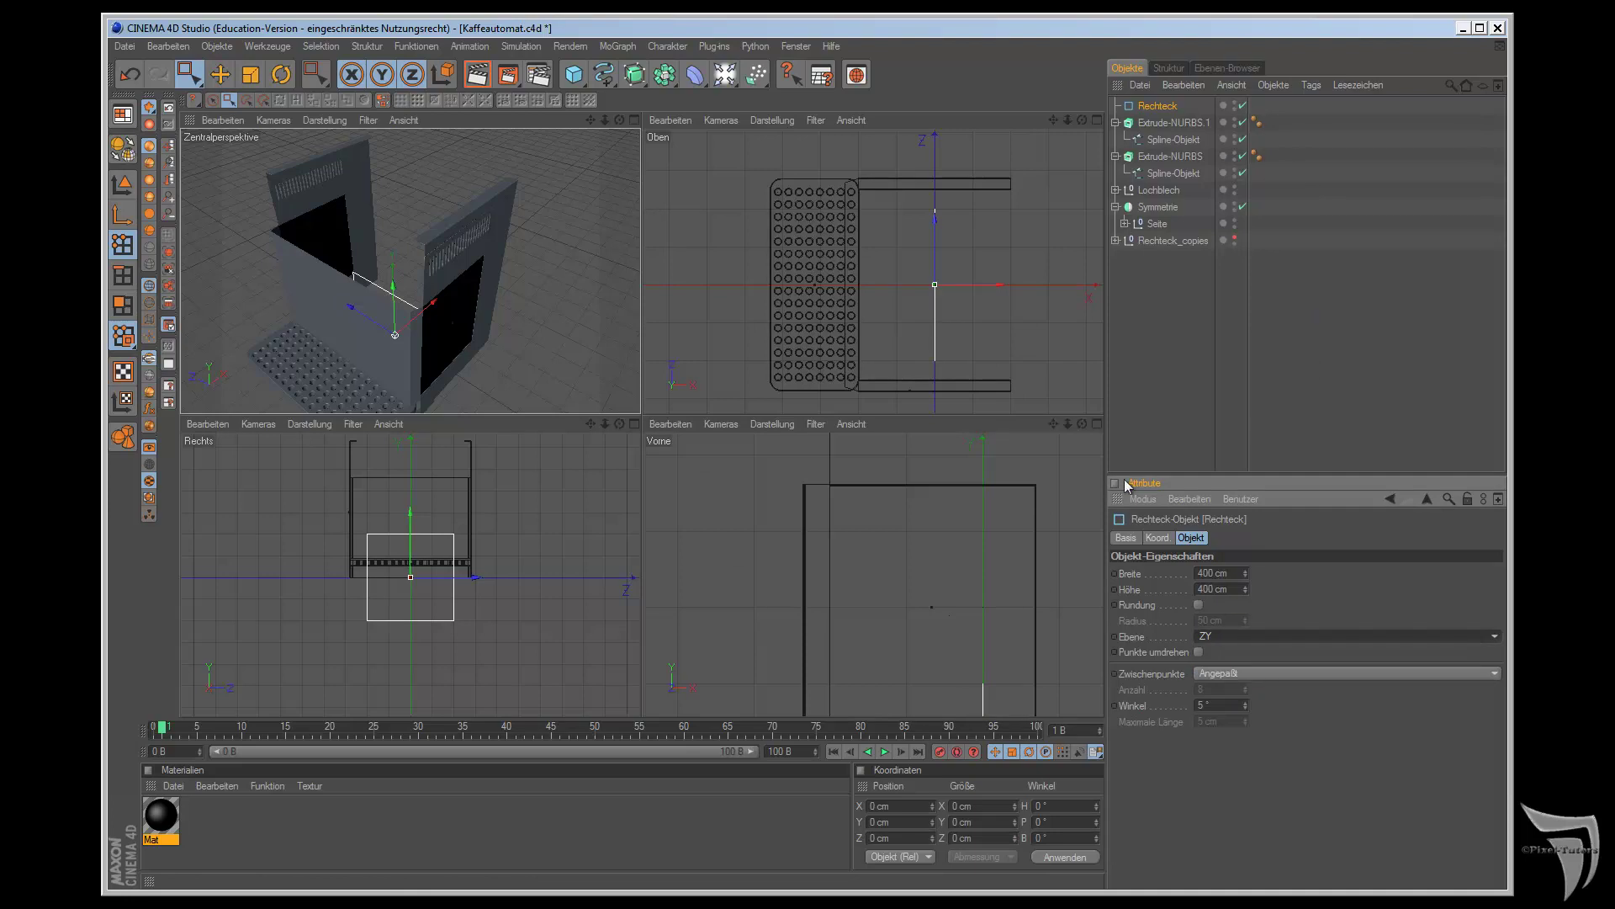
middle_click(553, 439)
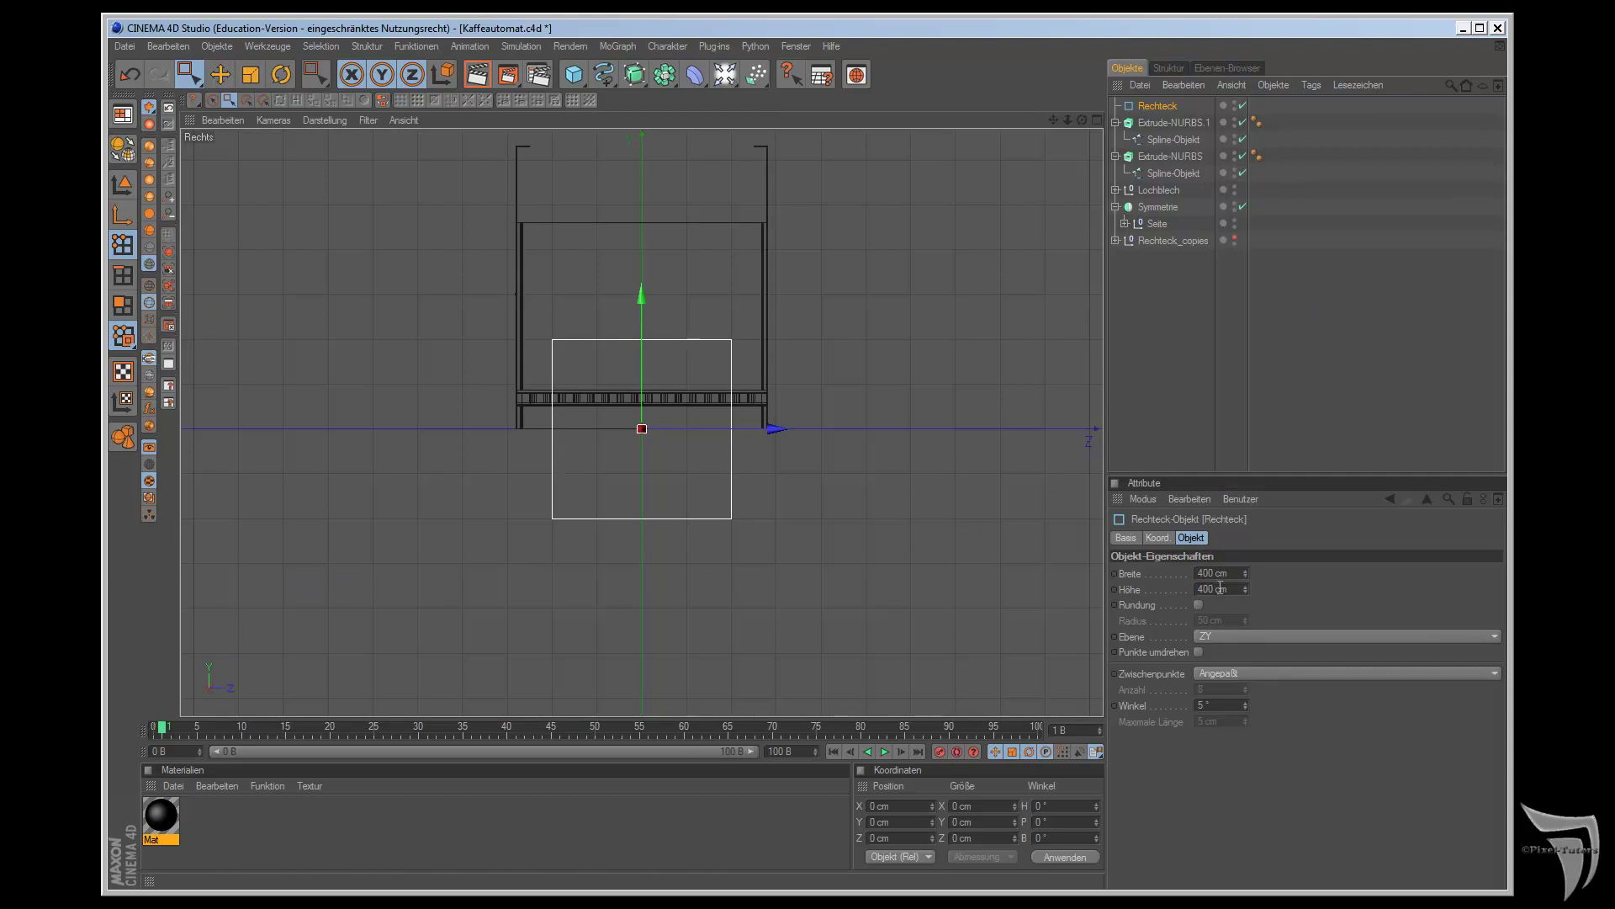
- Set the Rechteck to Breite 560 cm and Höhe 630 cm
left_click_drag(1247, 574, 1243, 542)
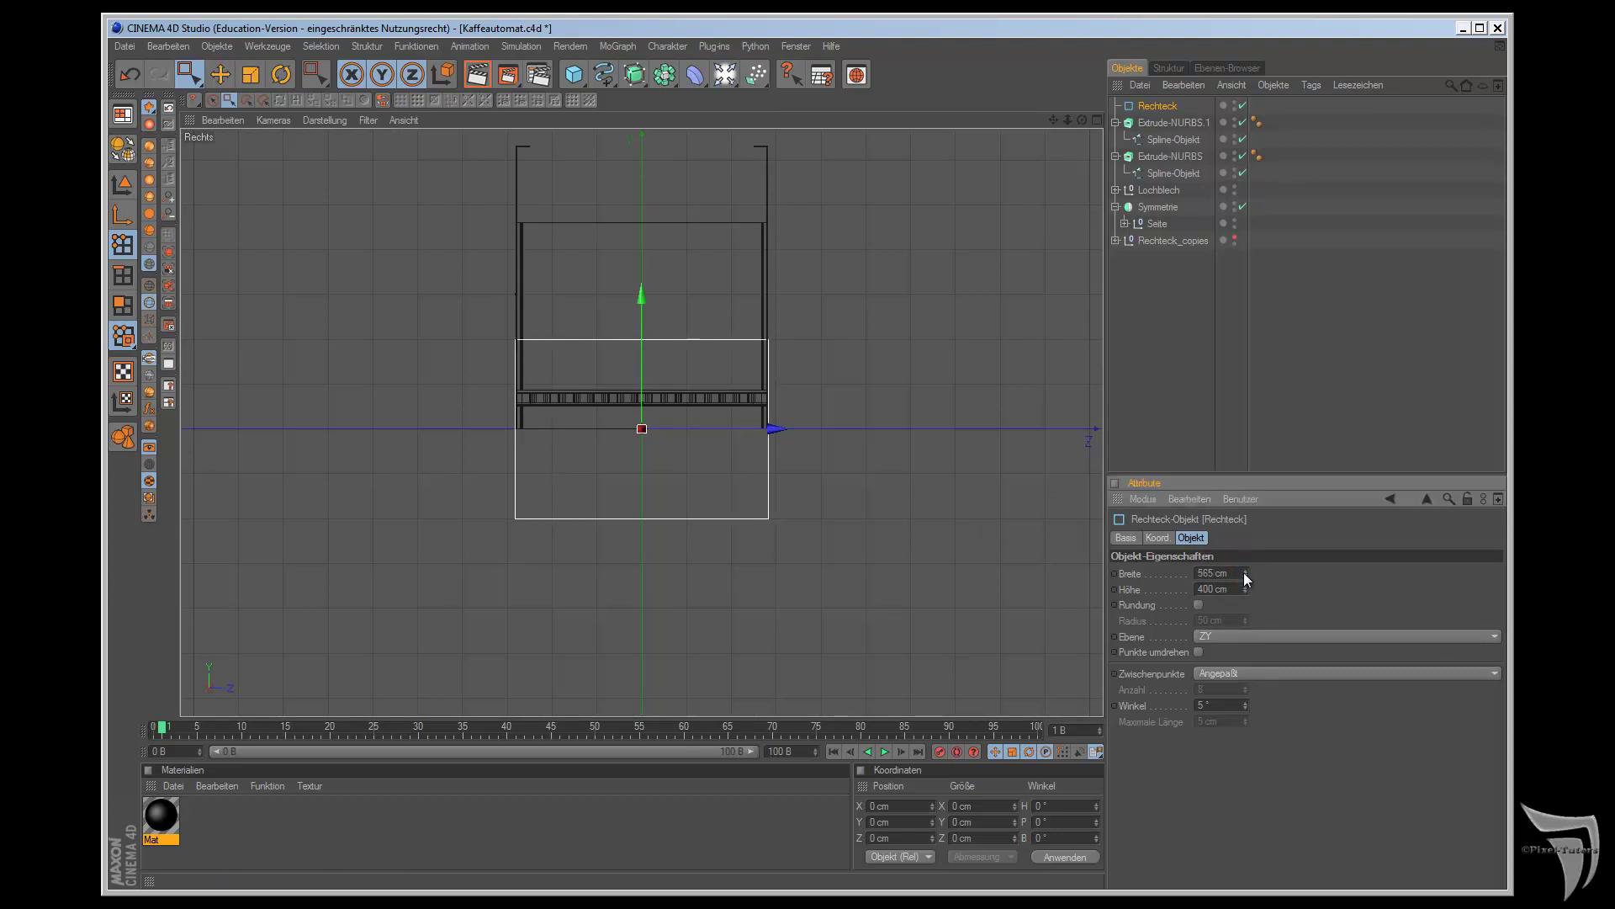
double_click(1217, 575)
type("60")
key("Return")
left_click_drag(1246, 588, 1249, 592)
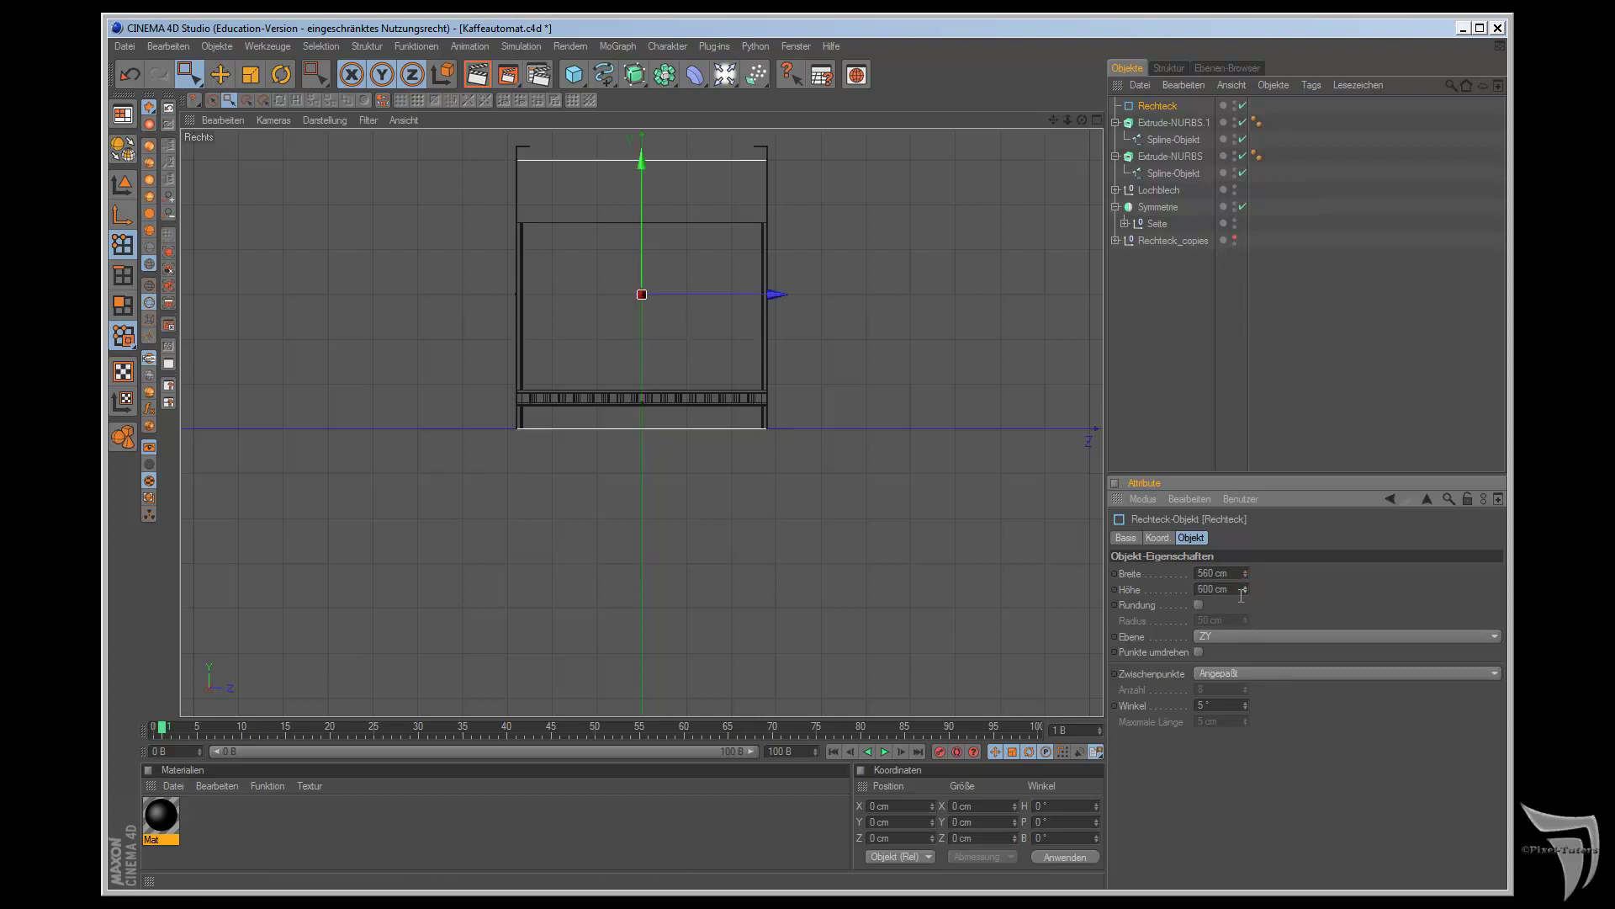
left_click_drag(1244, 569, 1246, 568)
double_click(1217, 576)
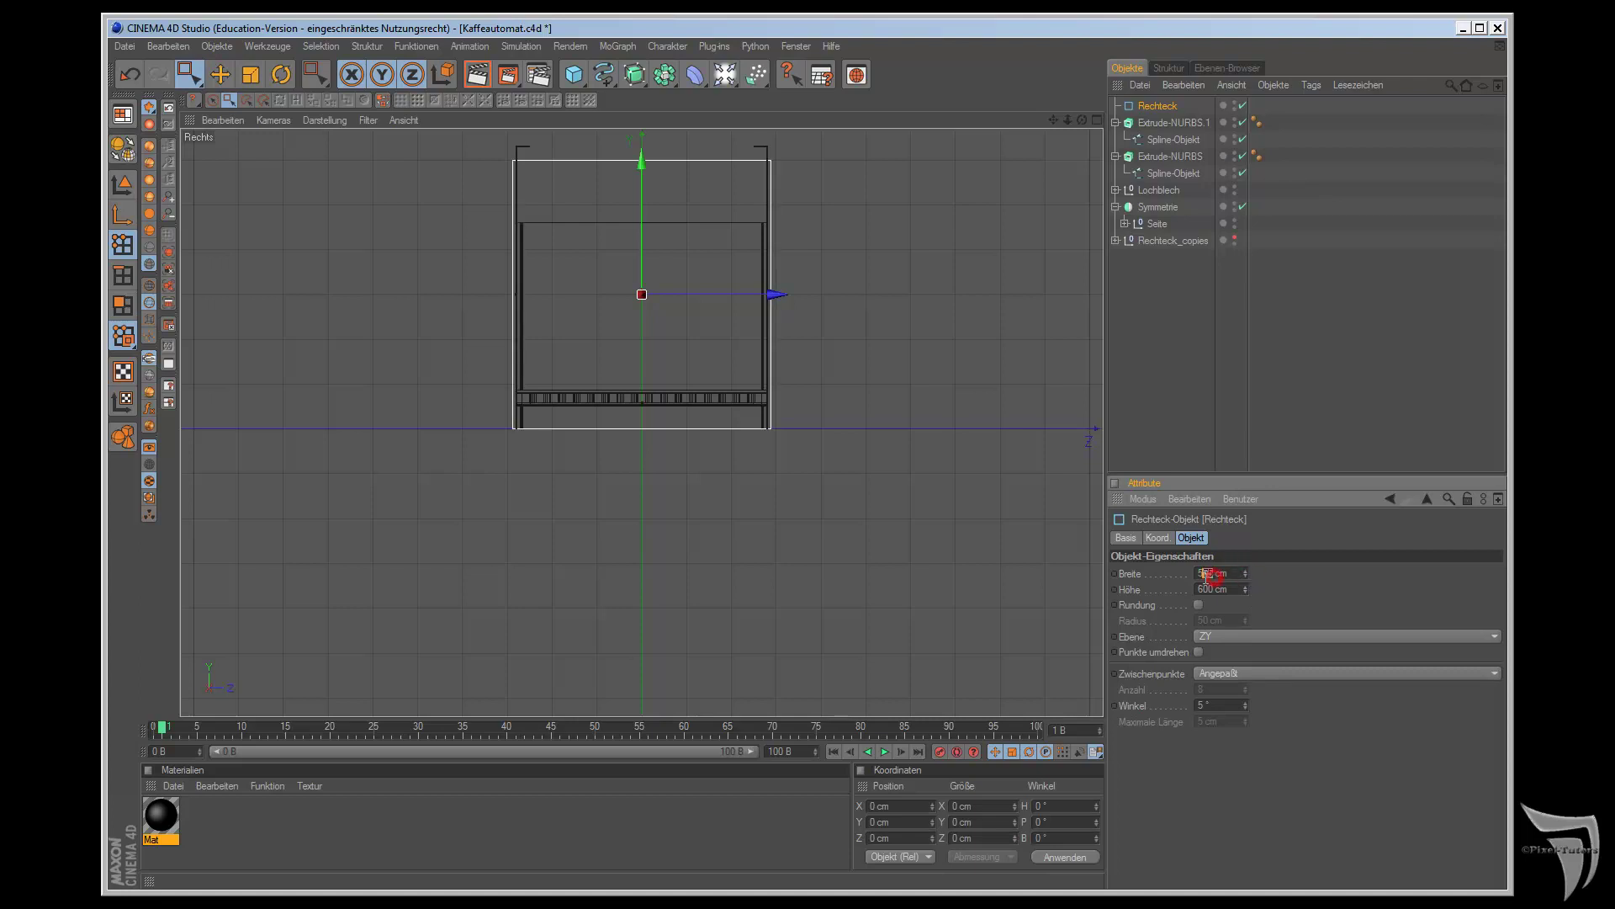
key("ctrl+z")
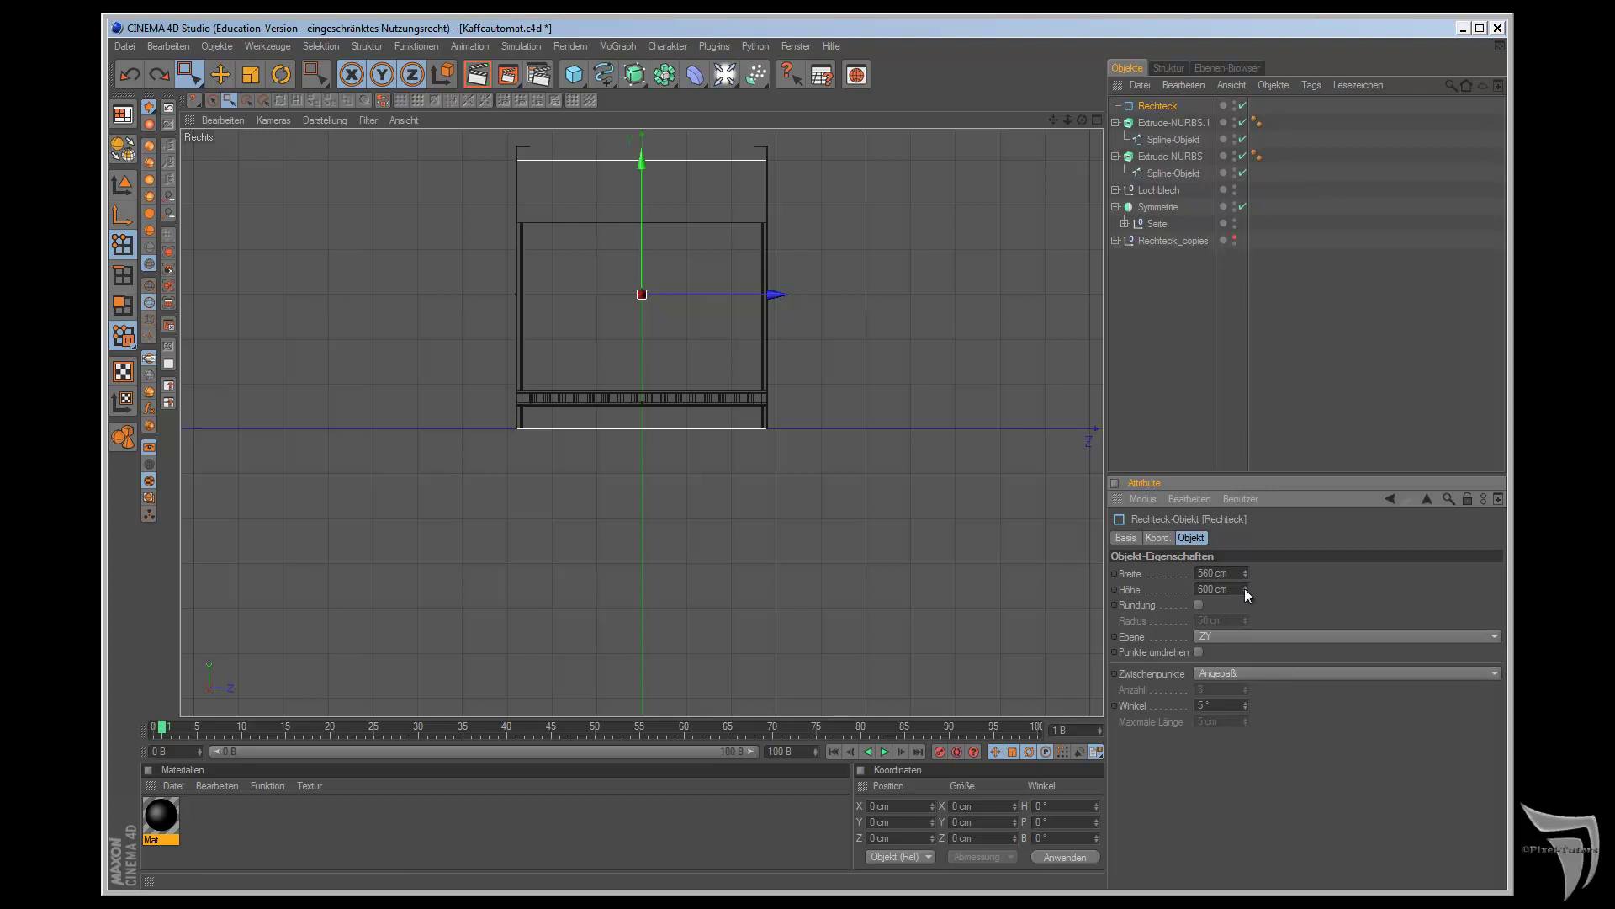
left_click_drag(1244, 588, 1244, 589)
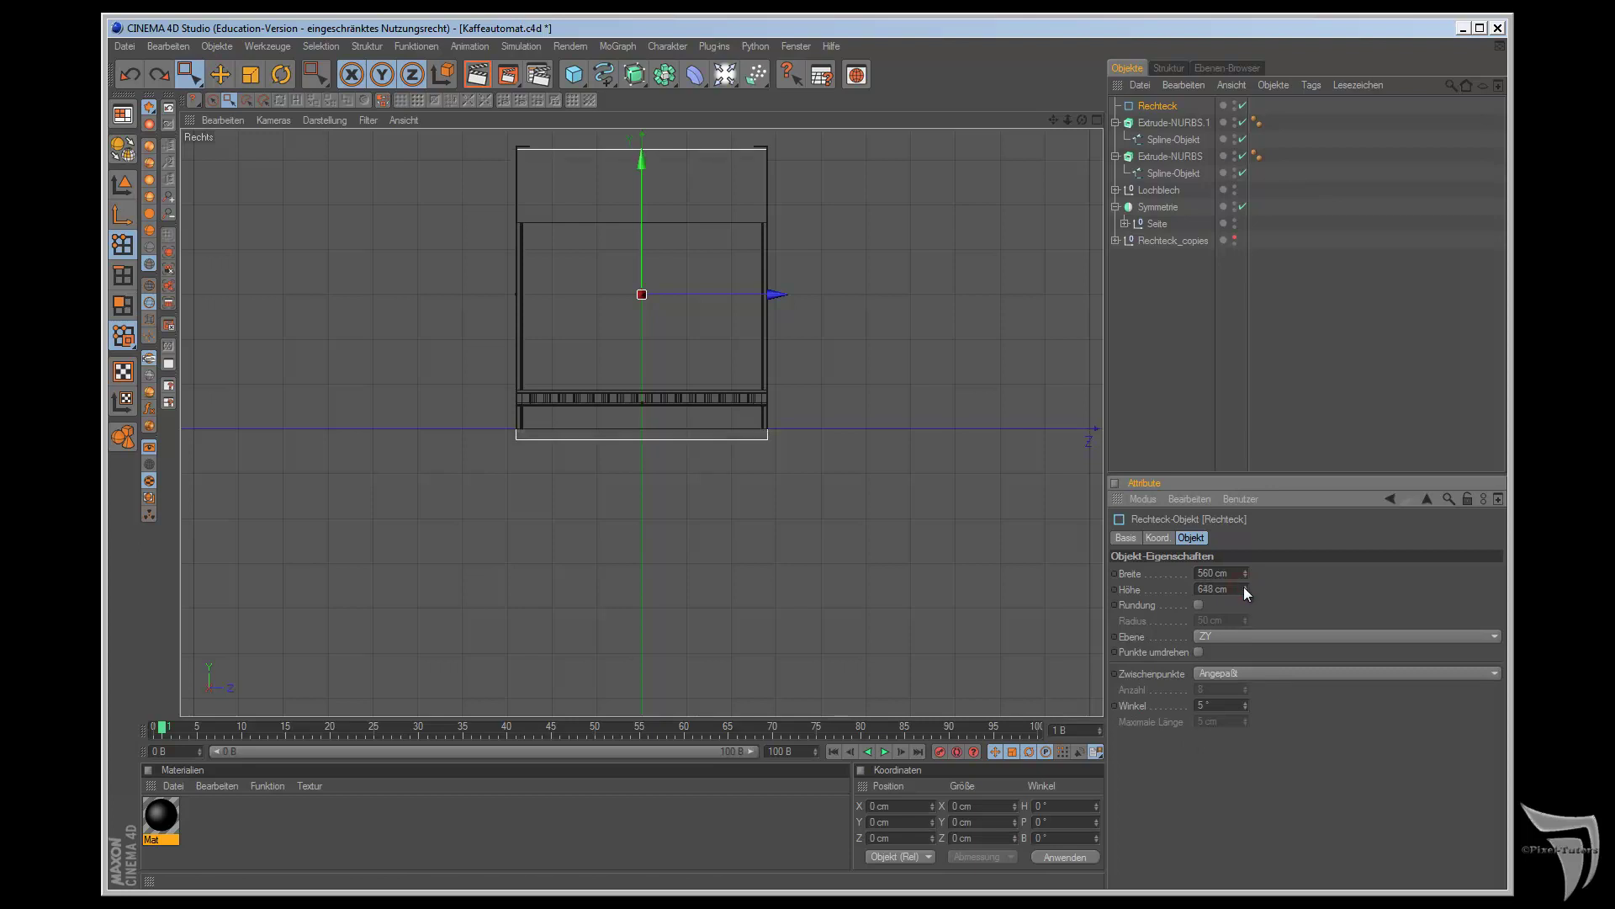
left_click(1209, 589)
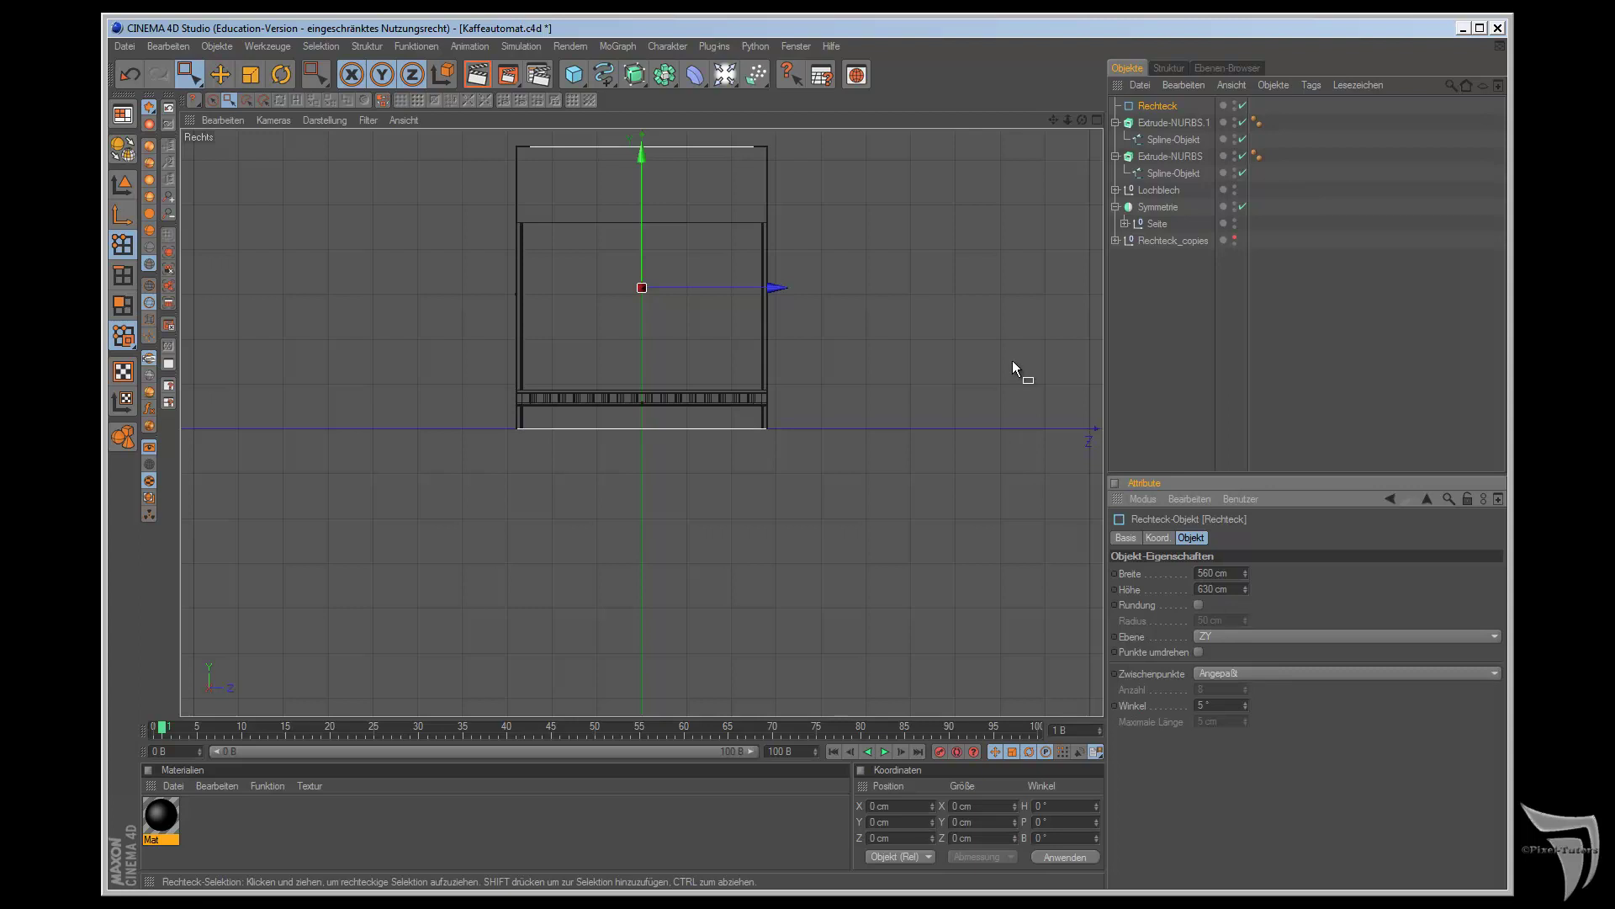
key("F1")
- In top view, snap the rectangle onto the side panels' far ends, then turn snapping off
mouse_move(1082, 120)
left_mouse_down()
mouse_move(902, 498)
mouse_move(1078, 134)
left_mouse_up()
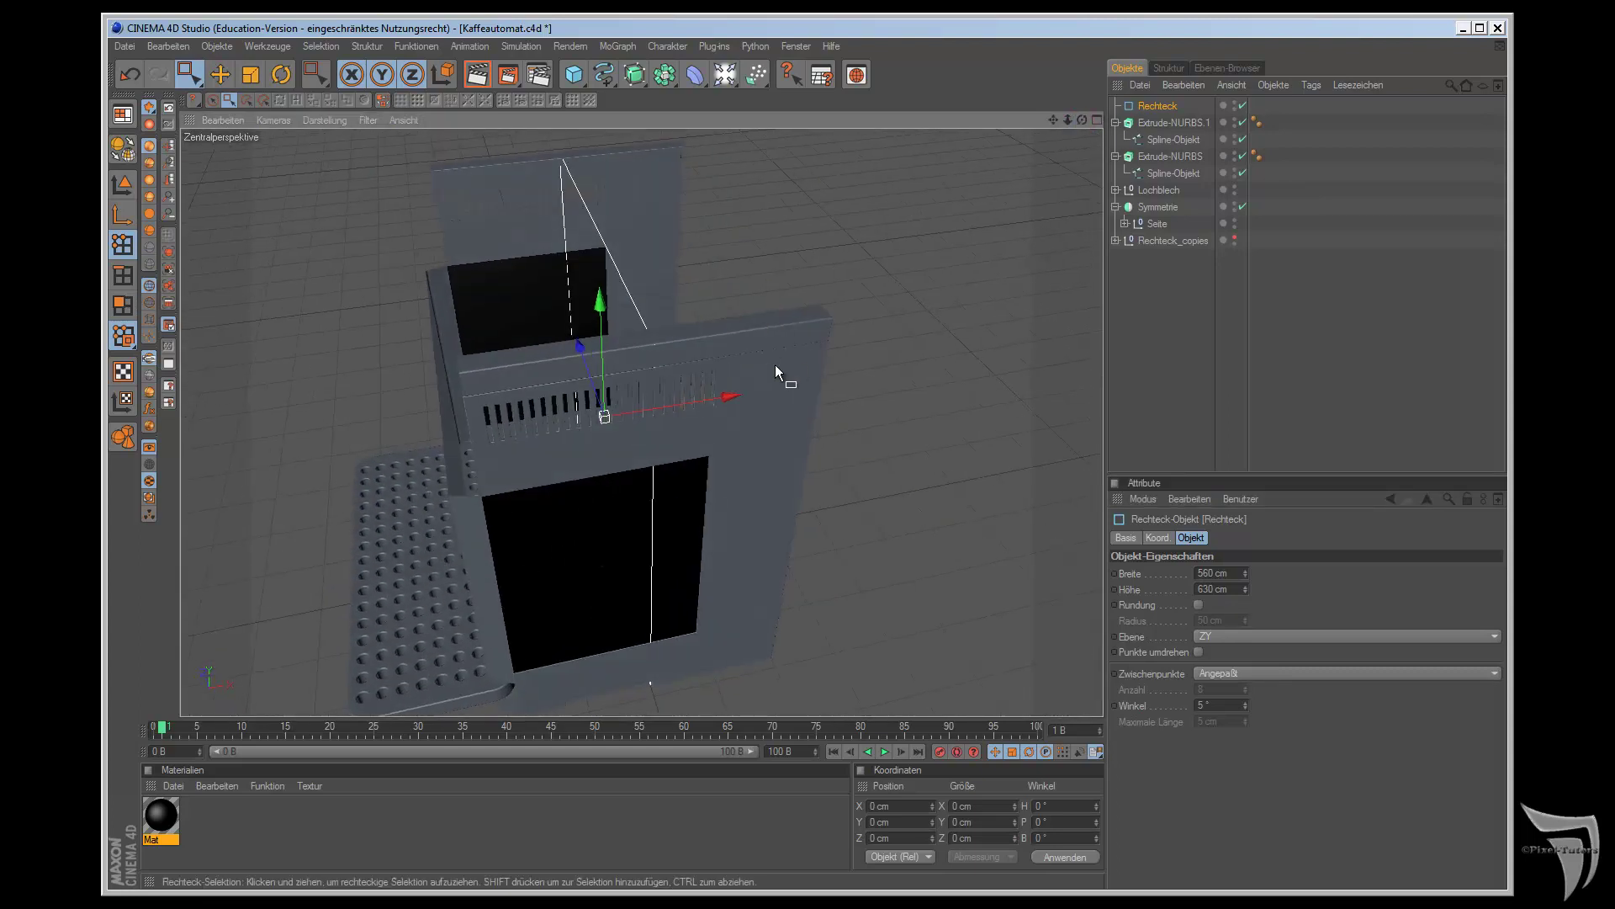
key("F2")
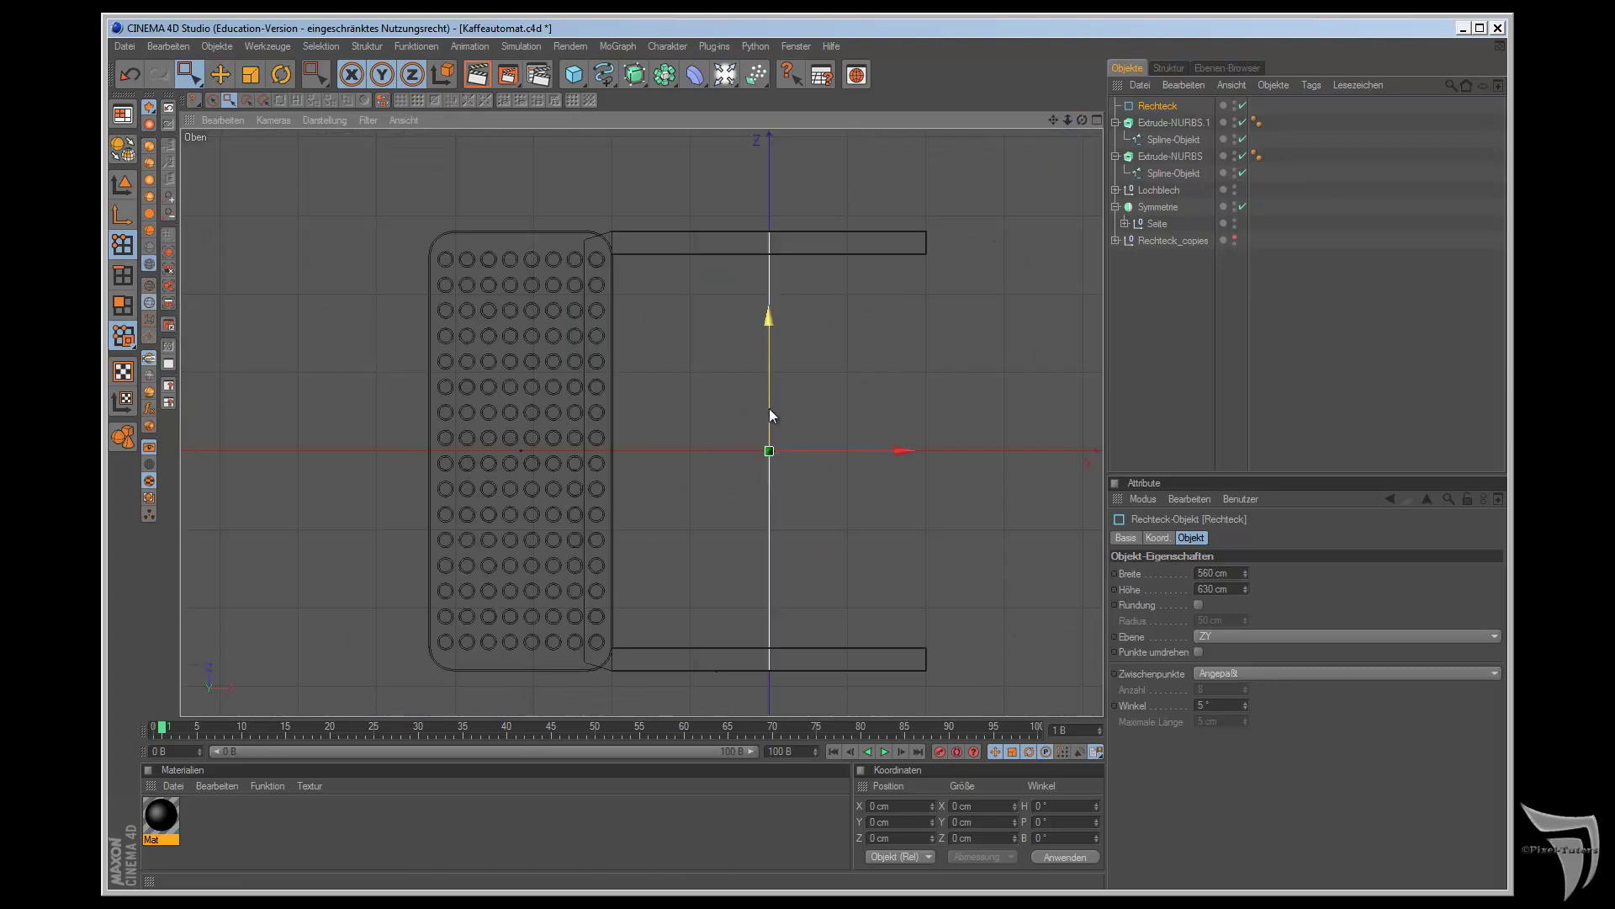
left_click_drag(902, 451, 911, 500)
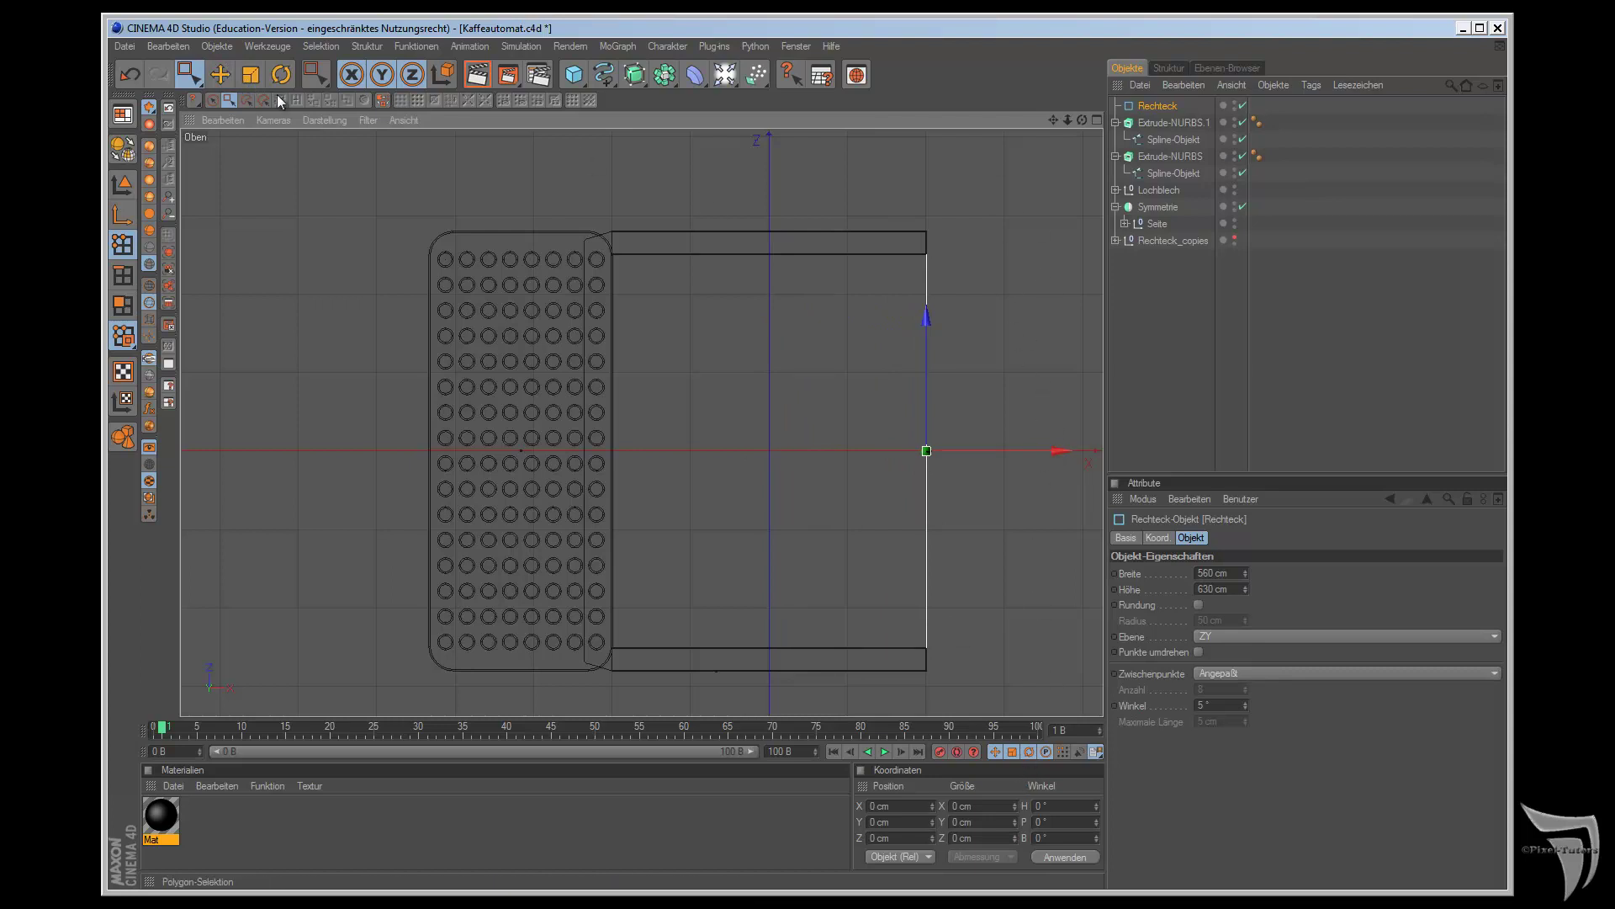
left_click(220, 74)
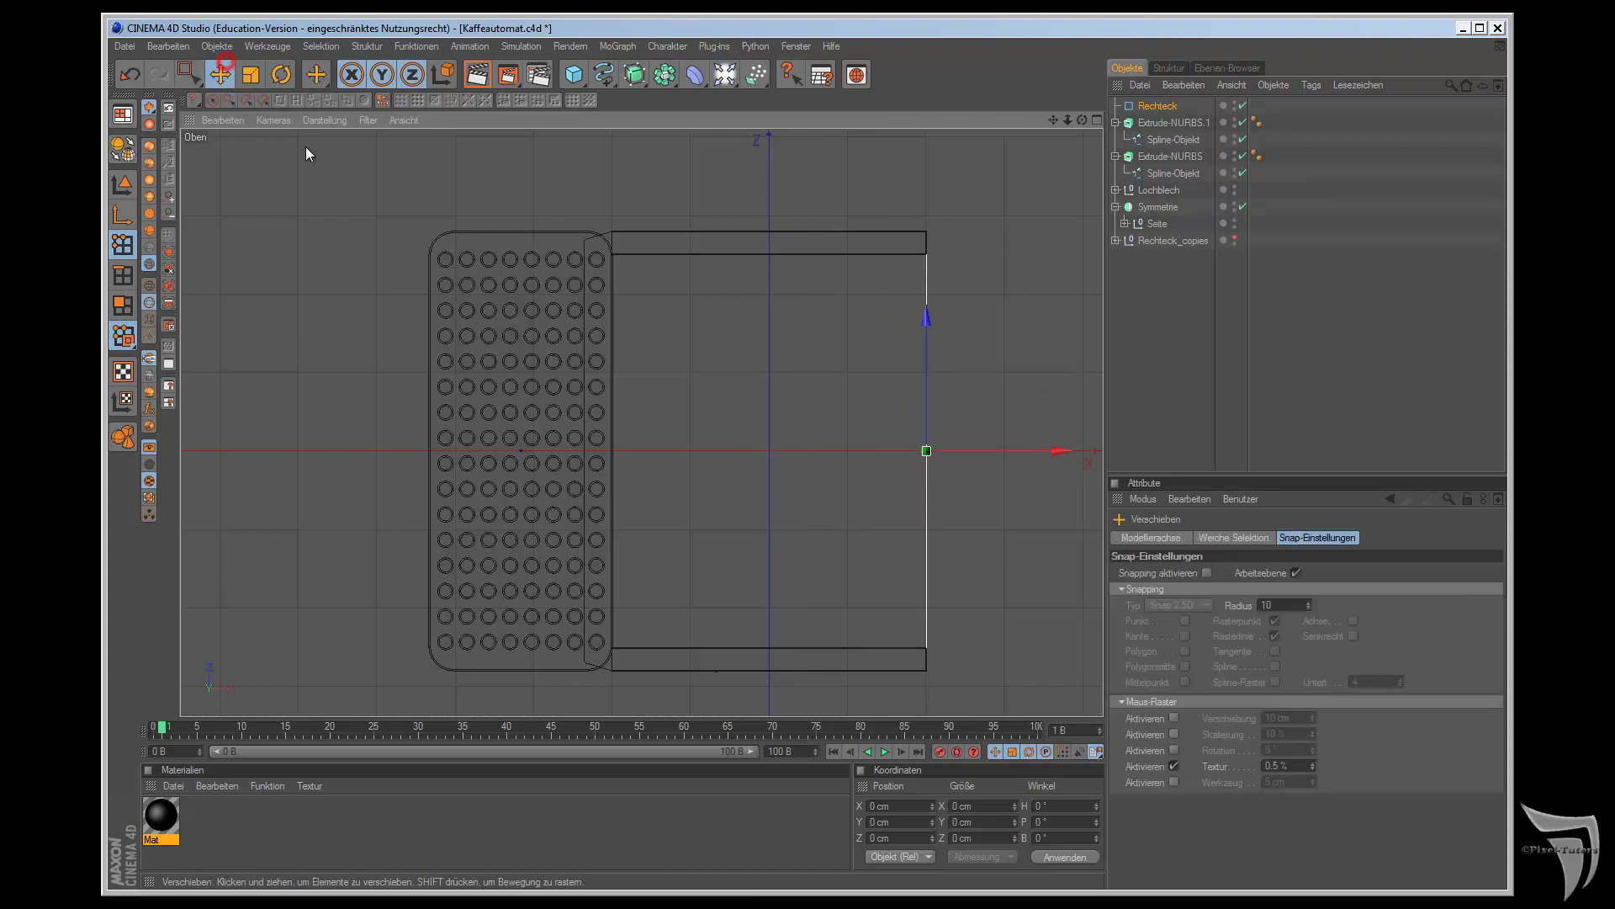
left_click(1208, 572)
left_click_drag(1064, 452, 909, 500)
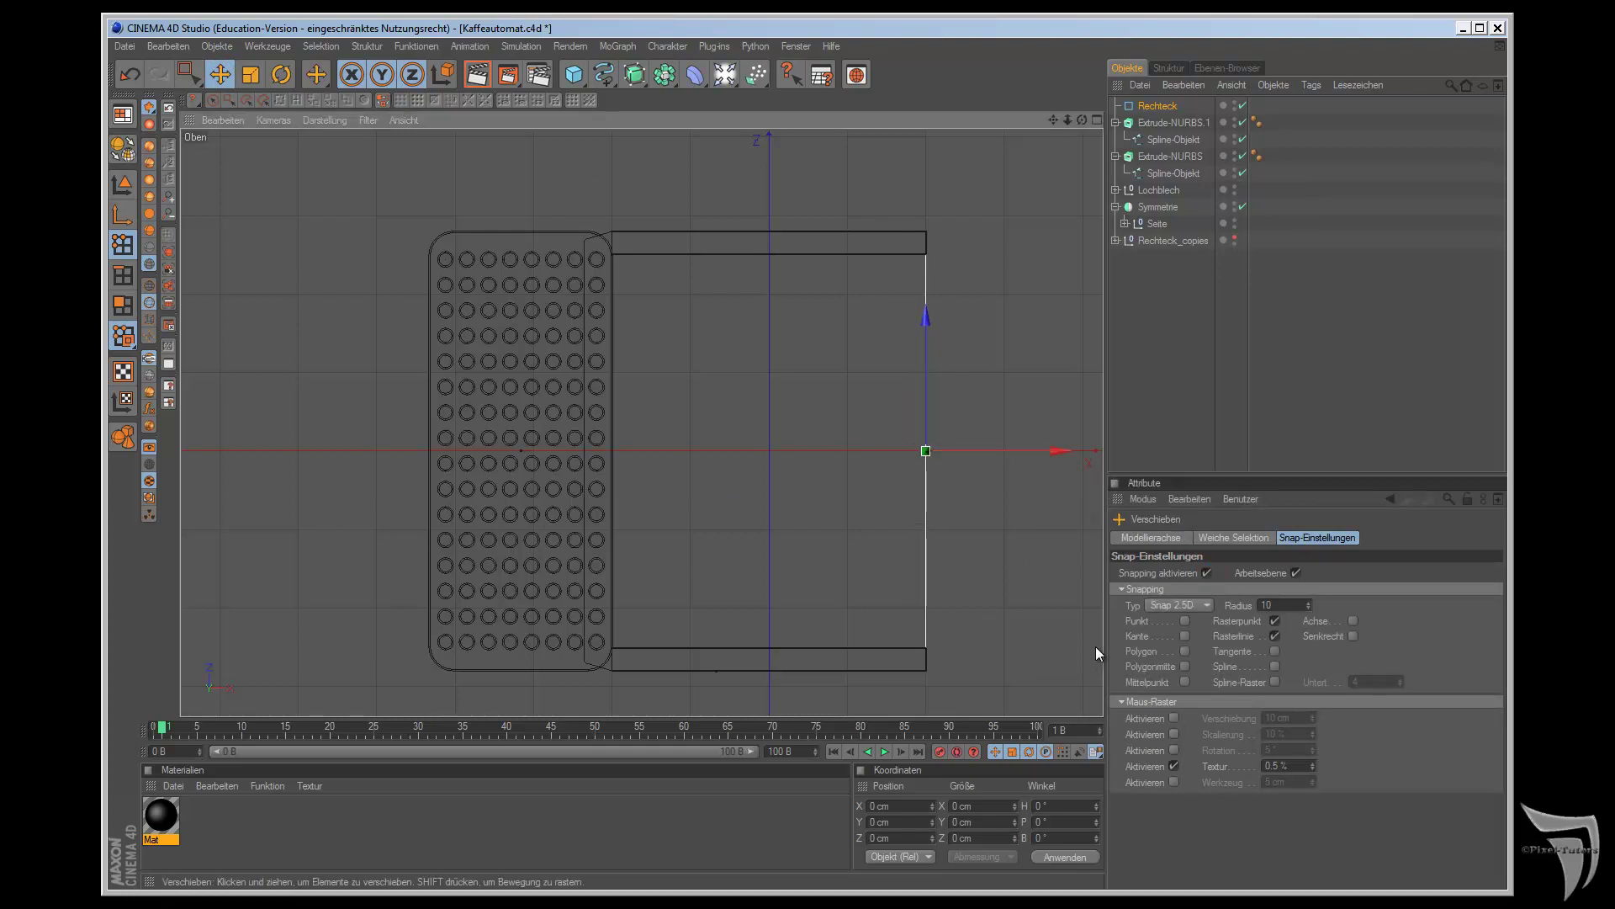
left_click(1208, 572)
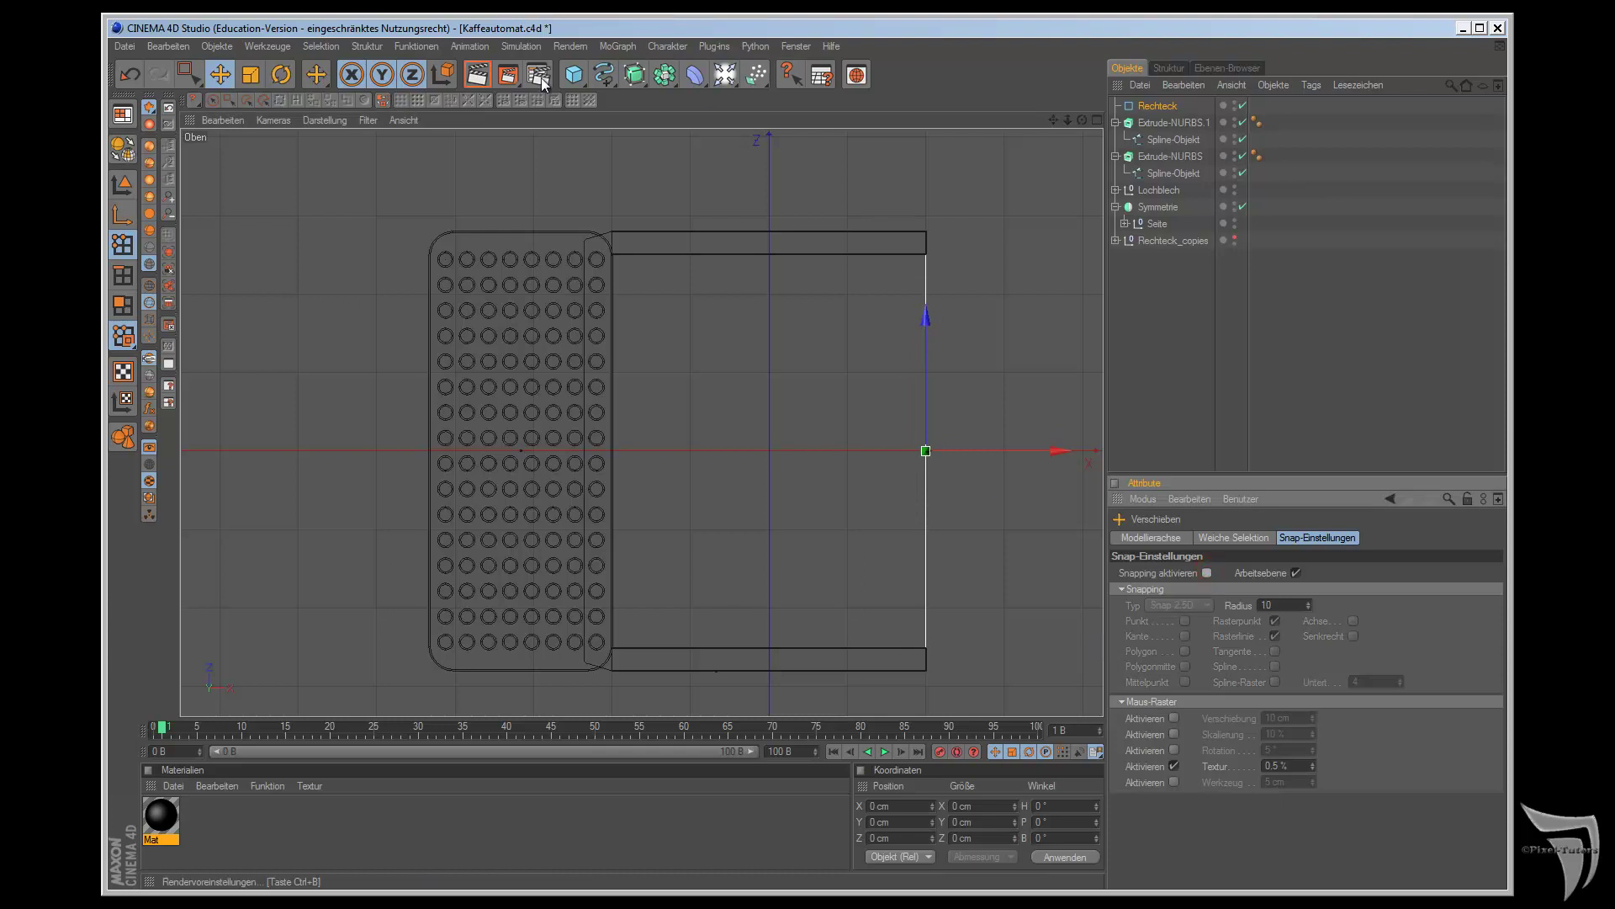
- Add a new Extrude-NURBS.2 object and place the Rechteck spline inside it
left_click_drag(634, 74, 818, 94)
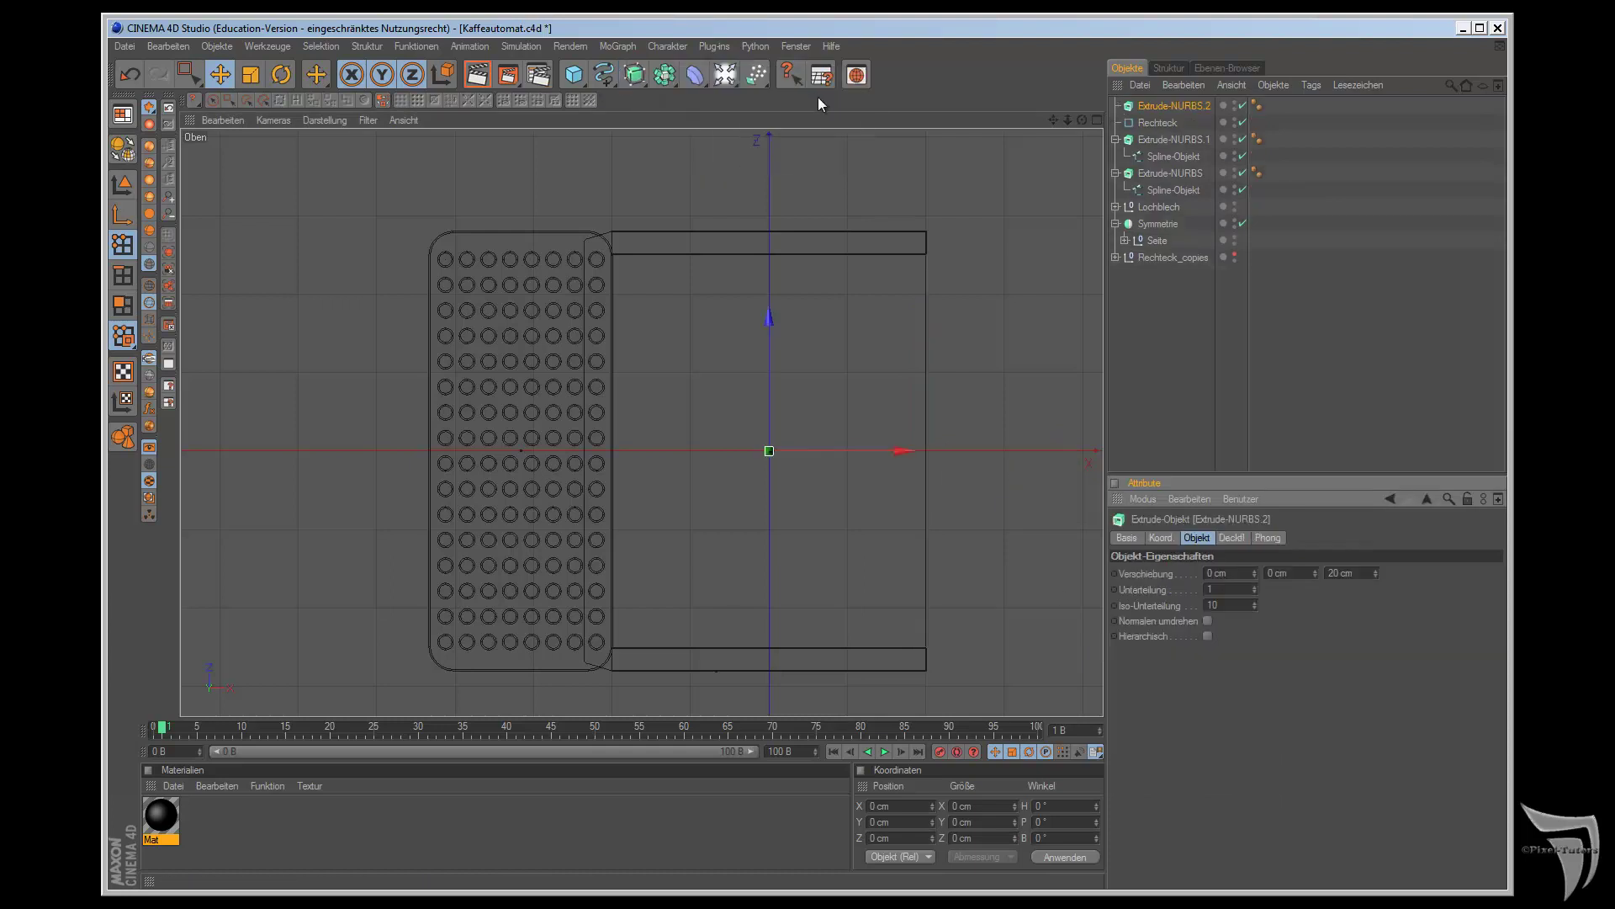
left_click(1173, 103)
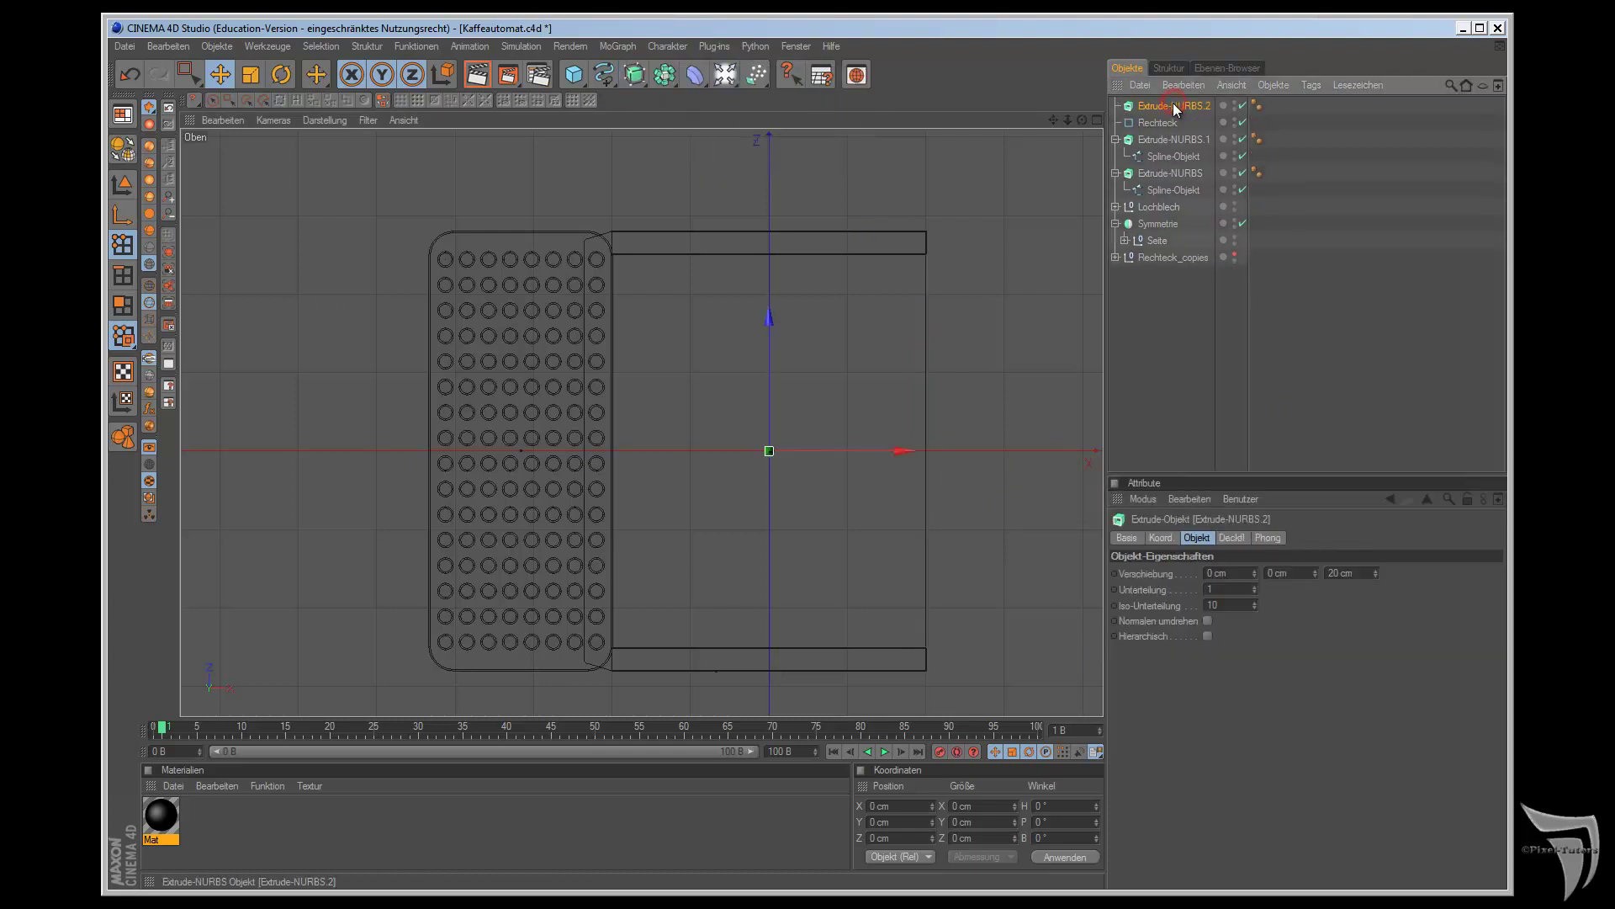
left_click(1171, 123)
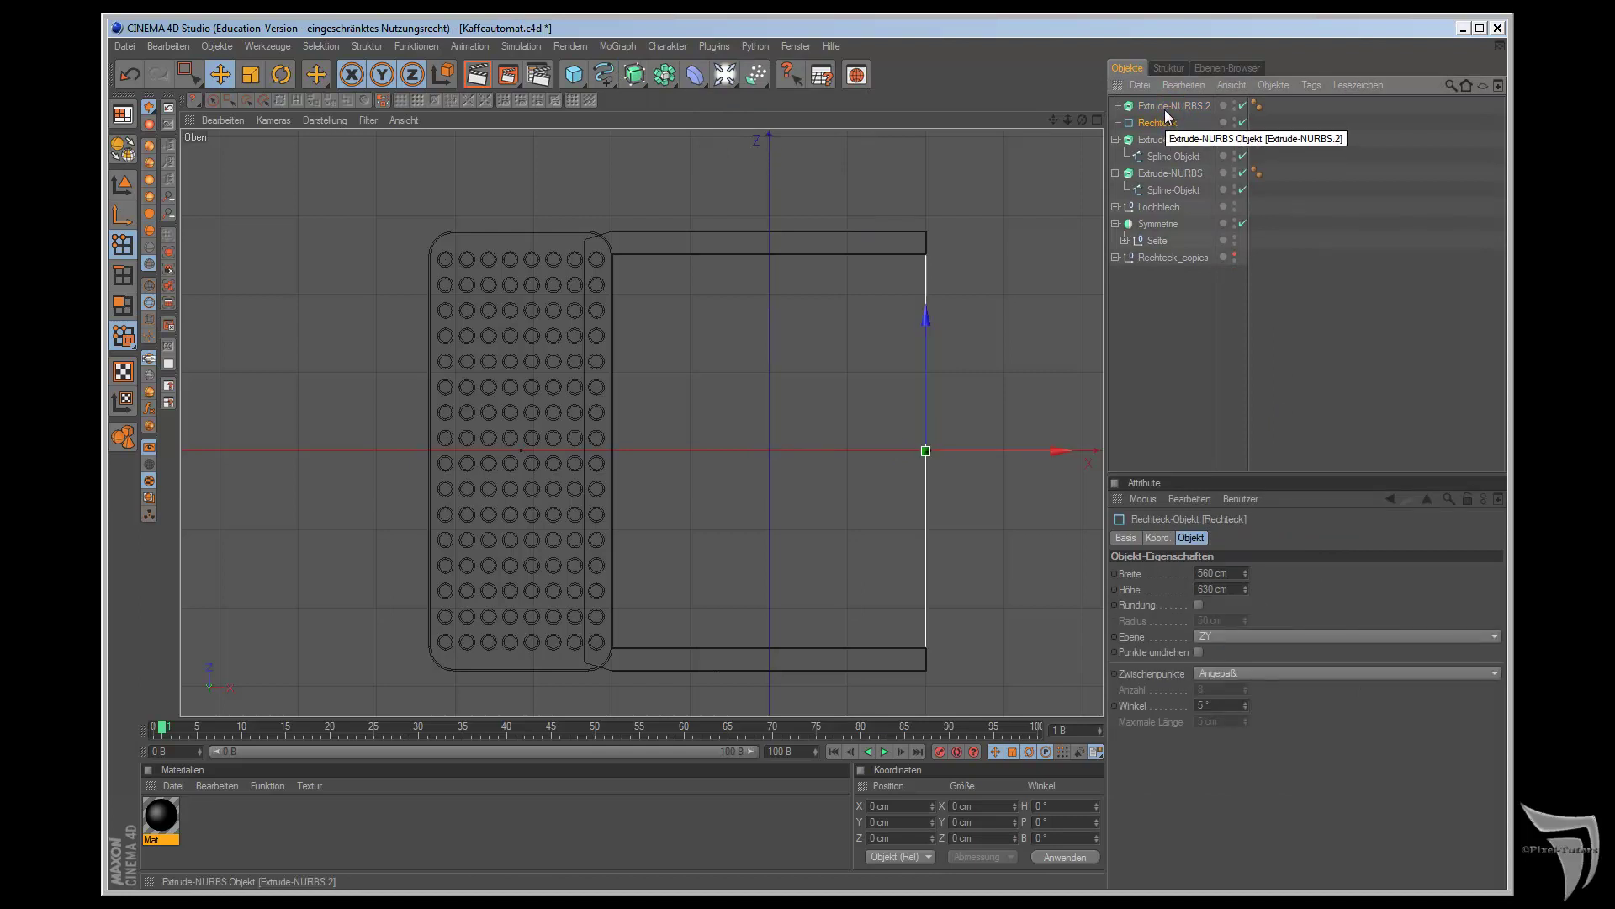
left_click_drag(1170, 124, 1159, 108)
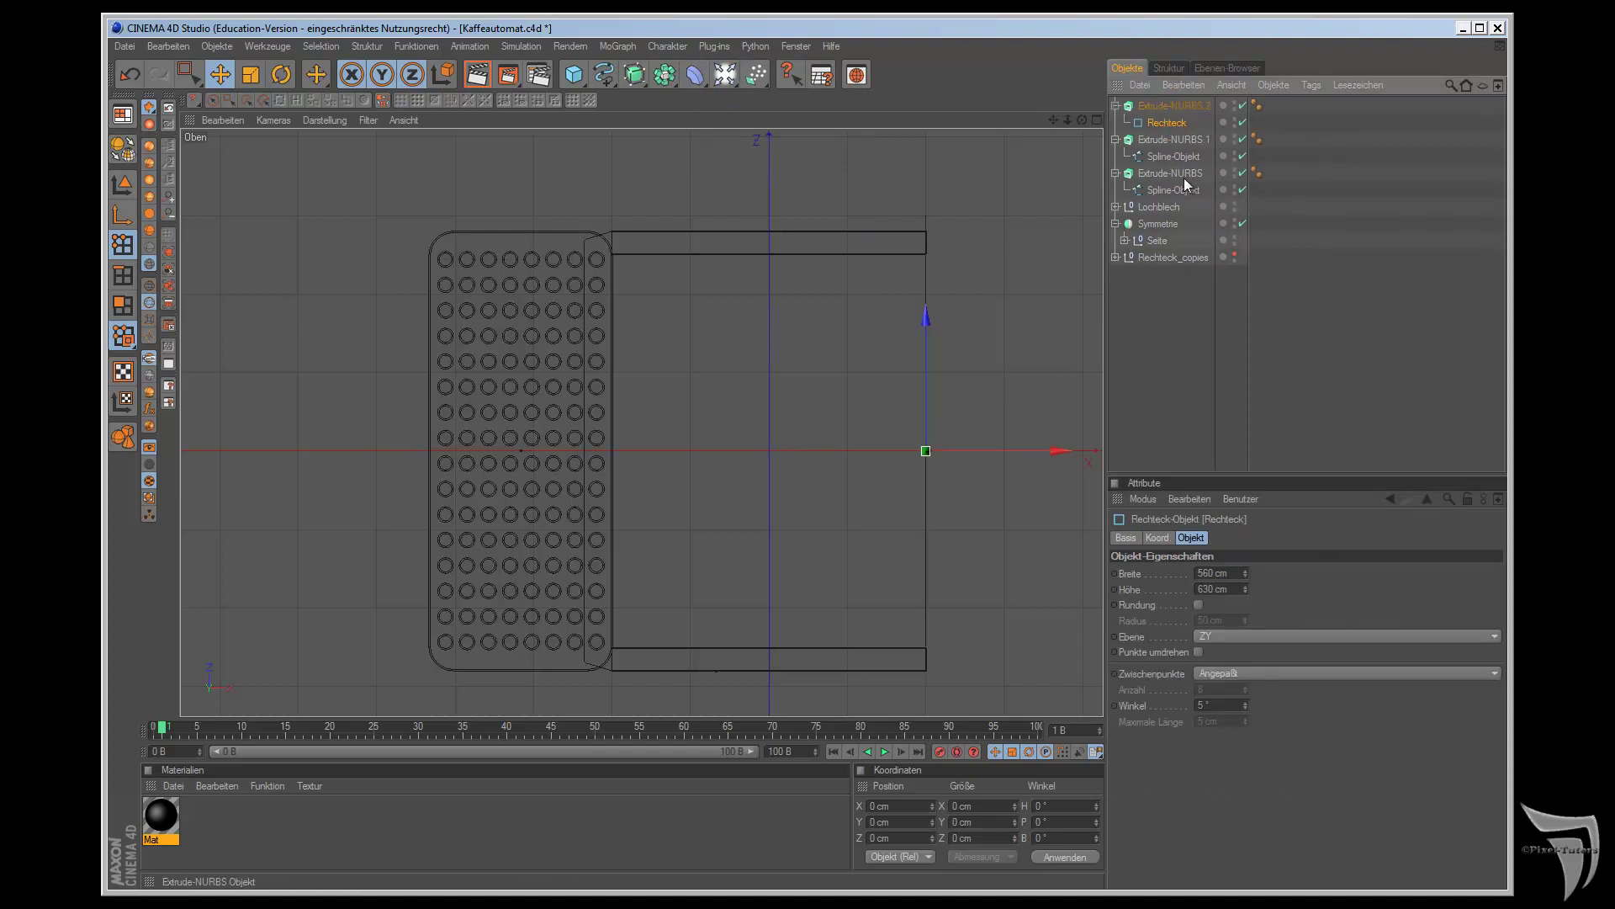
- Set the Extrude-NURBS.2 offset (Verschiebung) to -2 / 0 / 0 cm for a 2 cm thick panel
left_click(1190, 105)
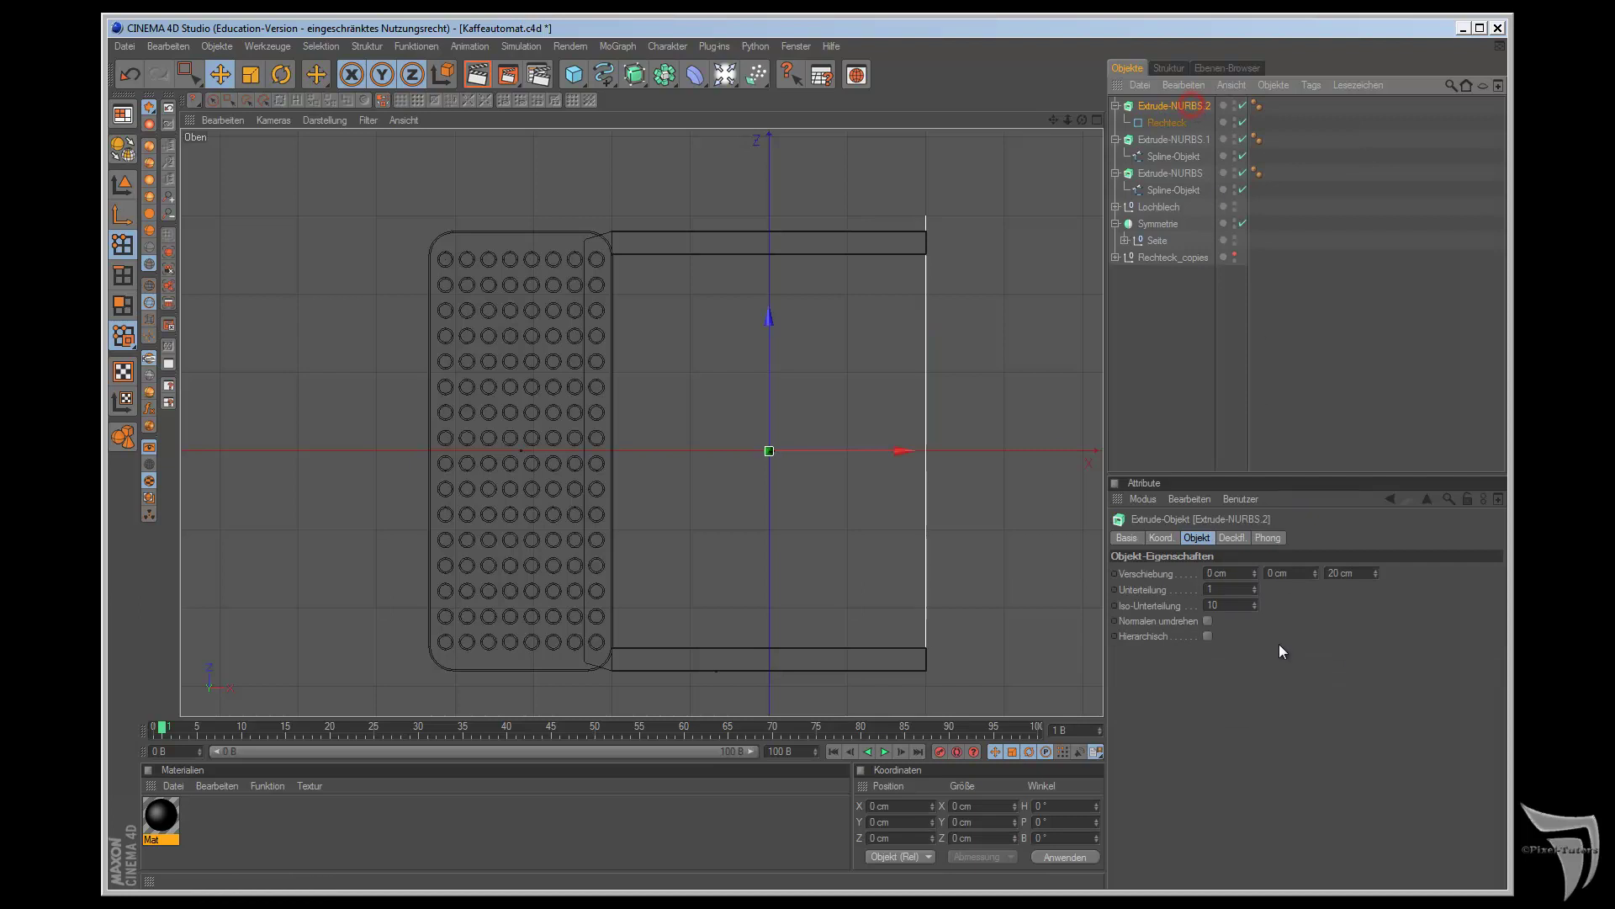
double_click(1337, 573)
type("0")
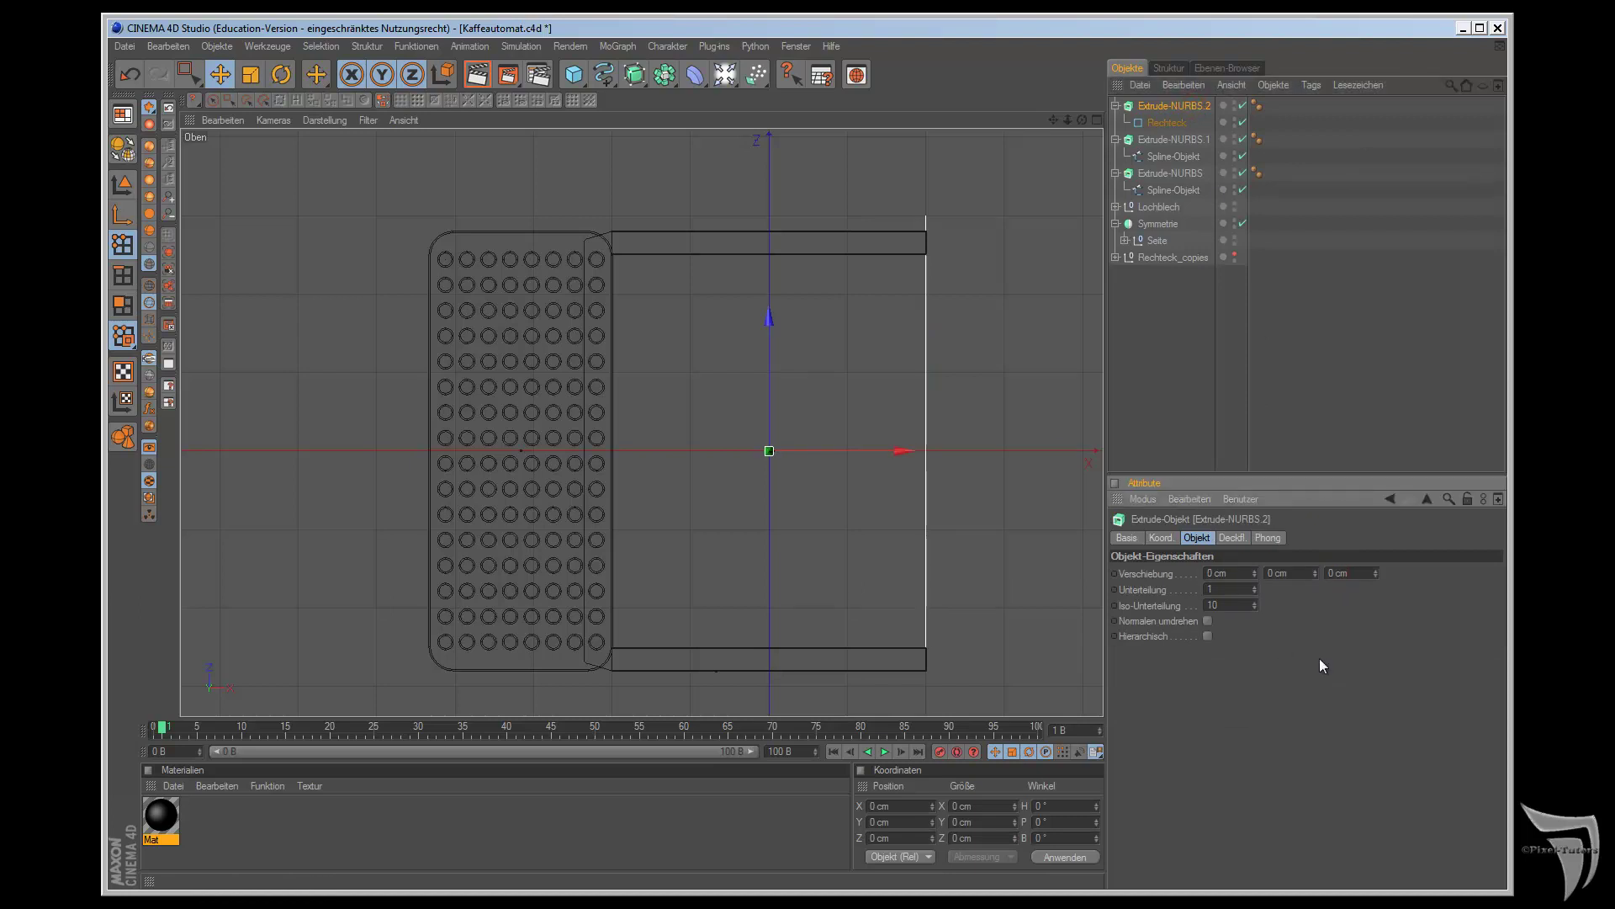
double_click(1273, 573)
double_click(1208, 573)
type("-2")
key("Return")
- Resize the Rechteck spline to 558 cm width and 628 cm height
key("F1")
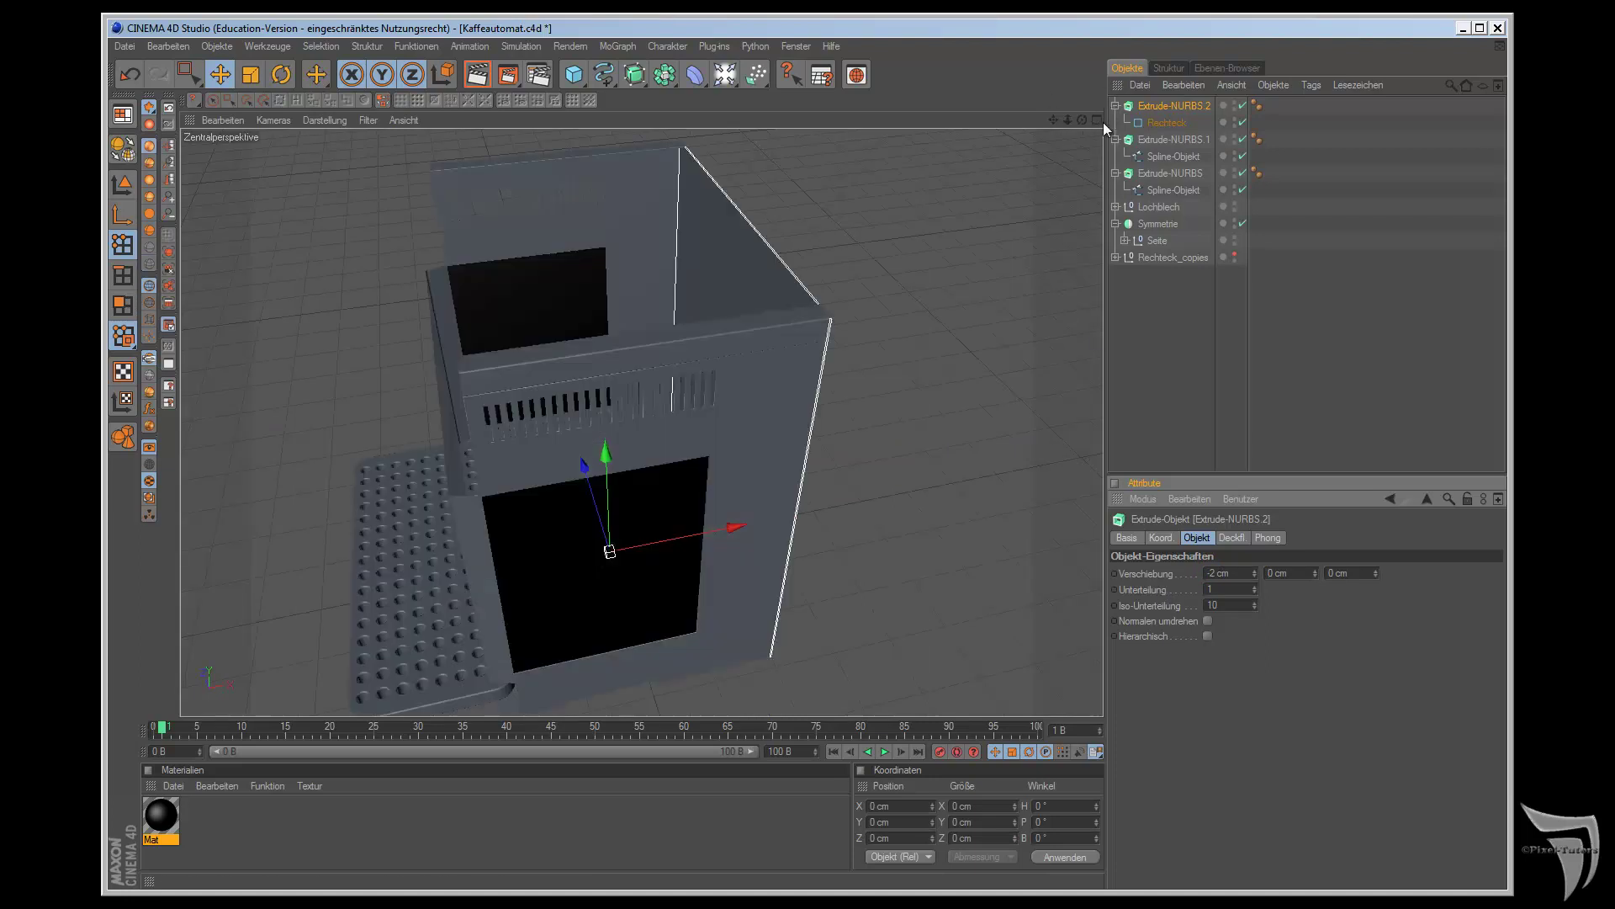
left_click_drag(1082, 120, 908, 500)
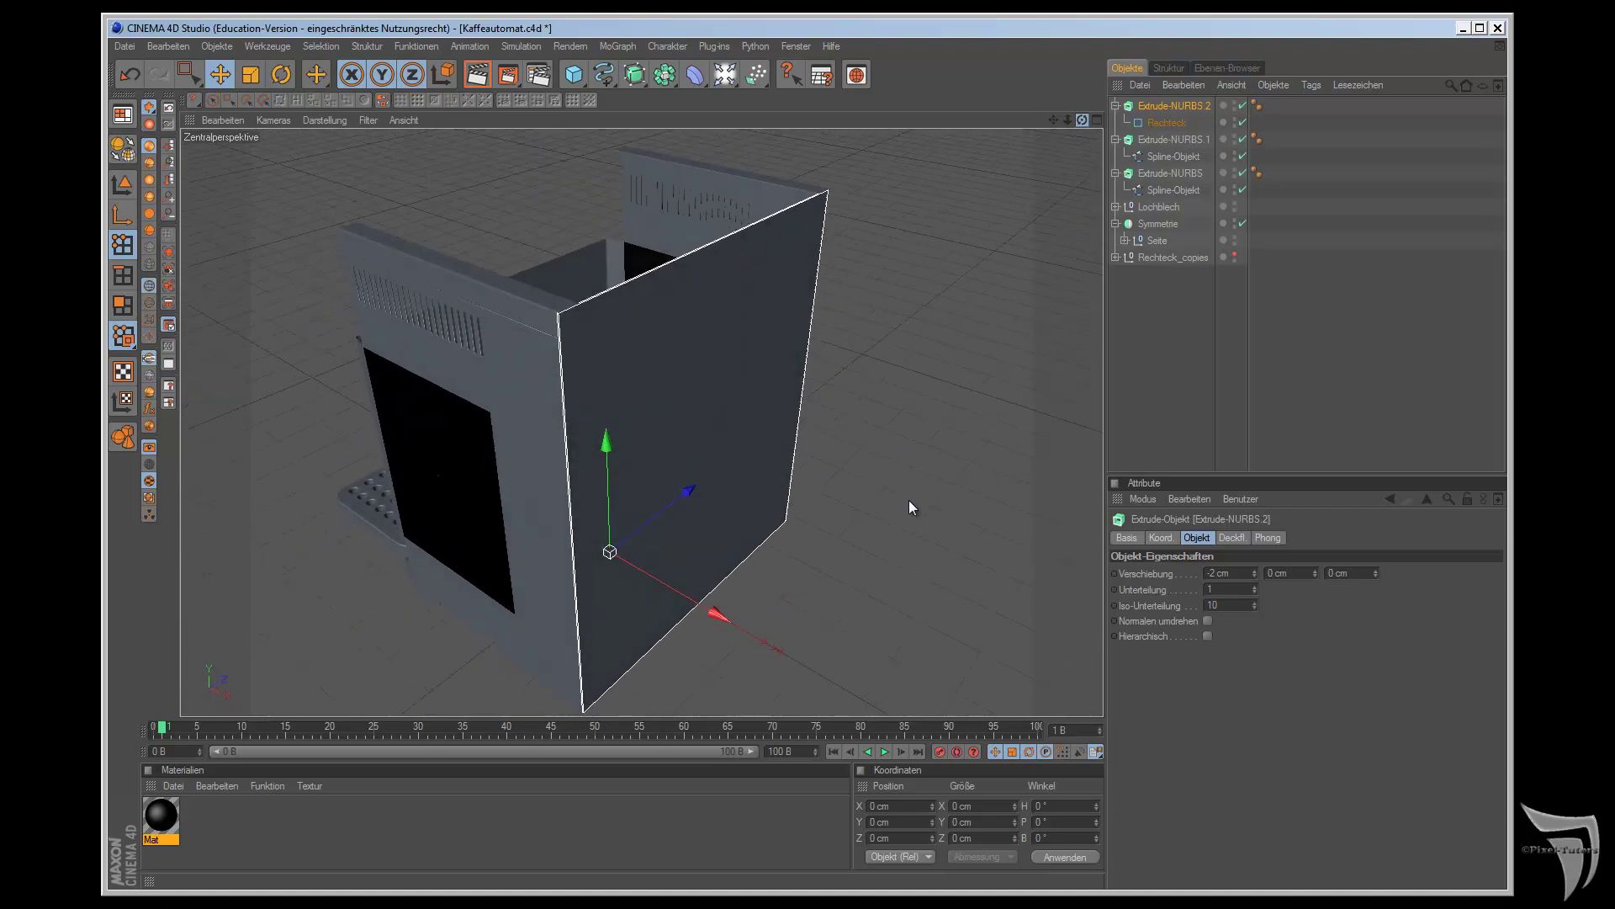
left_click_drag(909, 500, 909, 500)
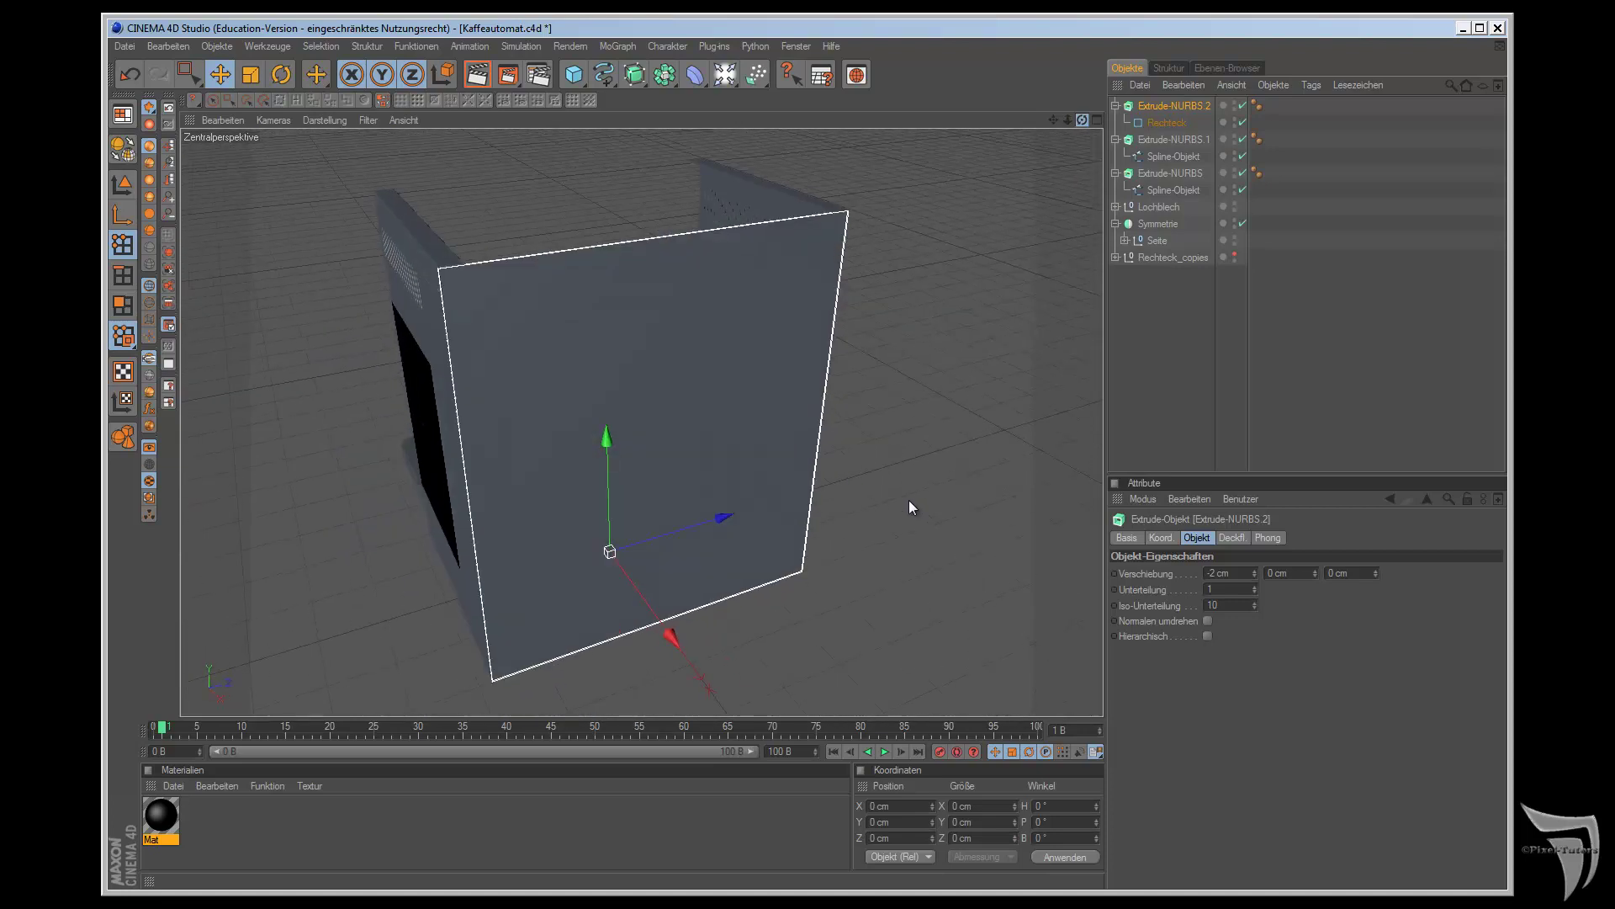
left_click(1170, 123)
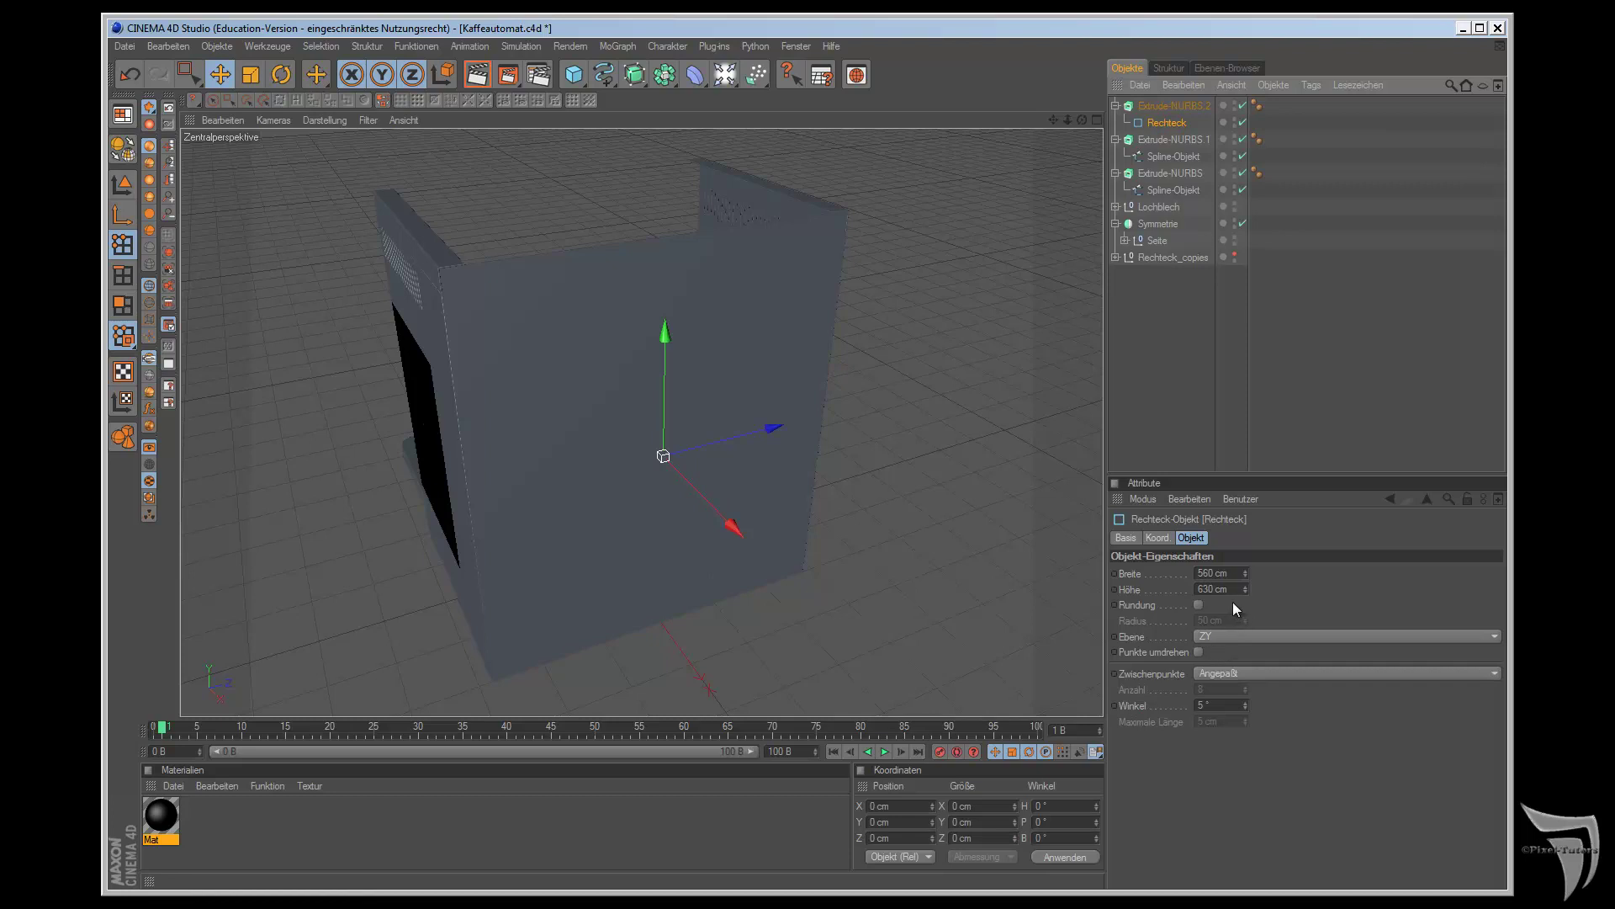
left_click_drag(1216, 589, 1205, 587)
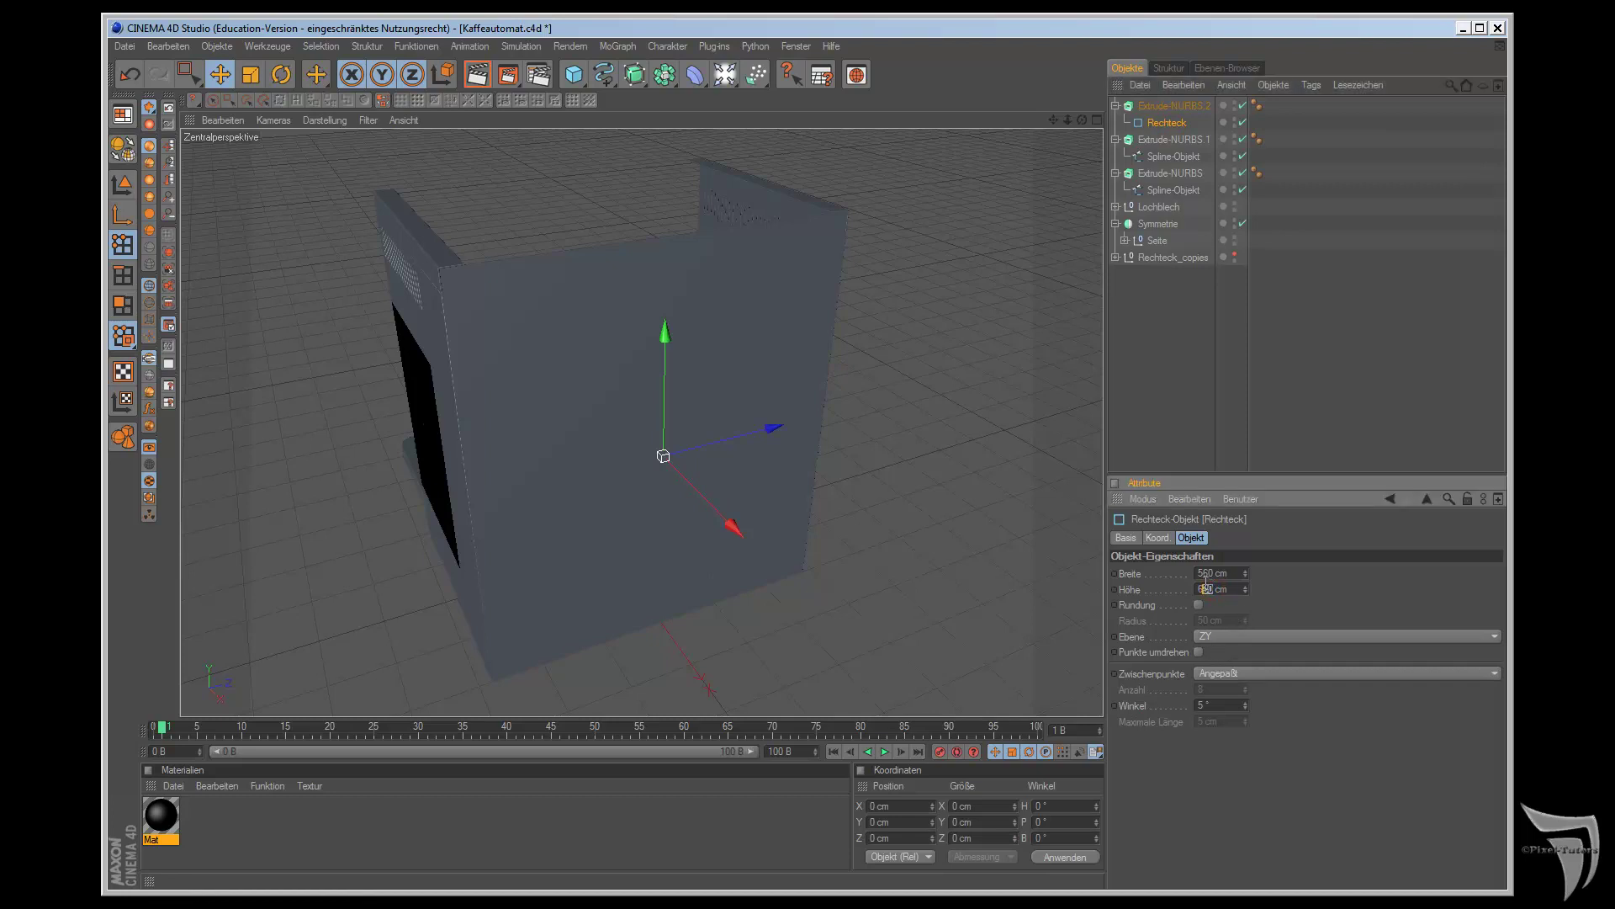
type("28")
left_click_drag(1218, 572, 1206, 572)
type("58")
- Orbit and zoom around the coffee machine to check the back panel's fit
mouse_move(1086, 122)
left_mouse_down()
mouse_move(906, 501)
mouse_move(1053, 160)
left_mouse_up()
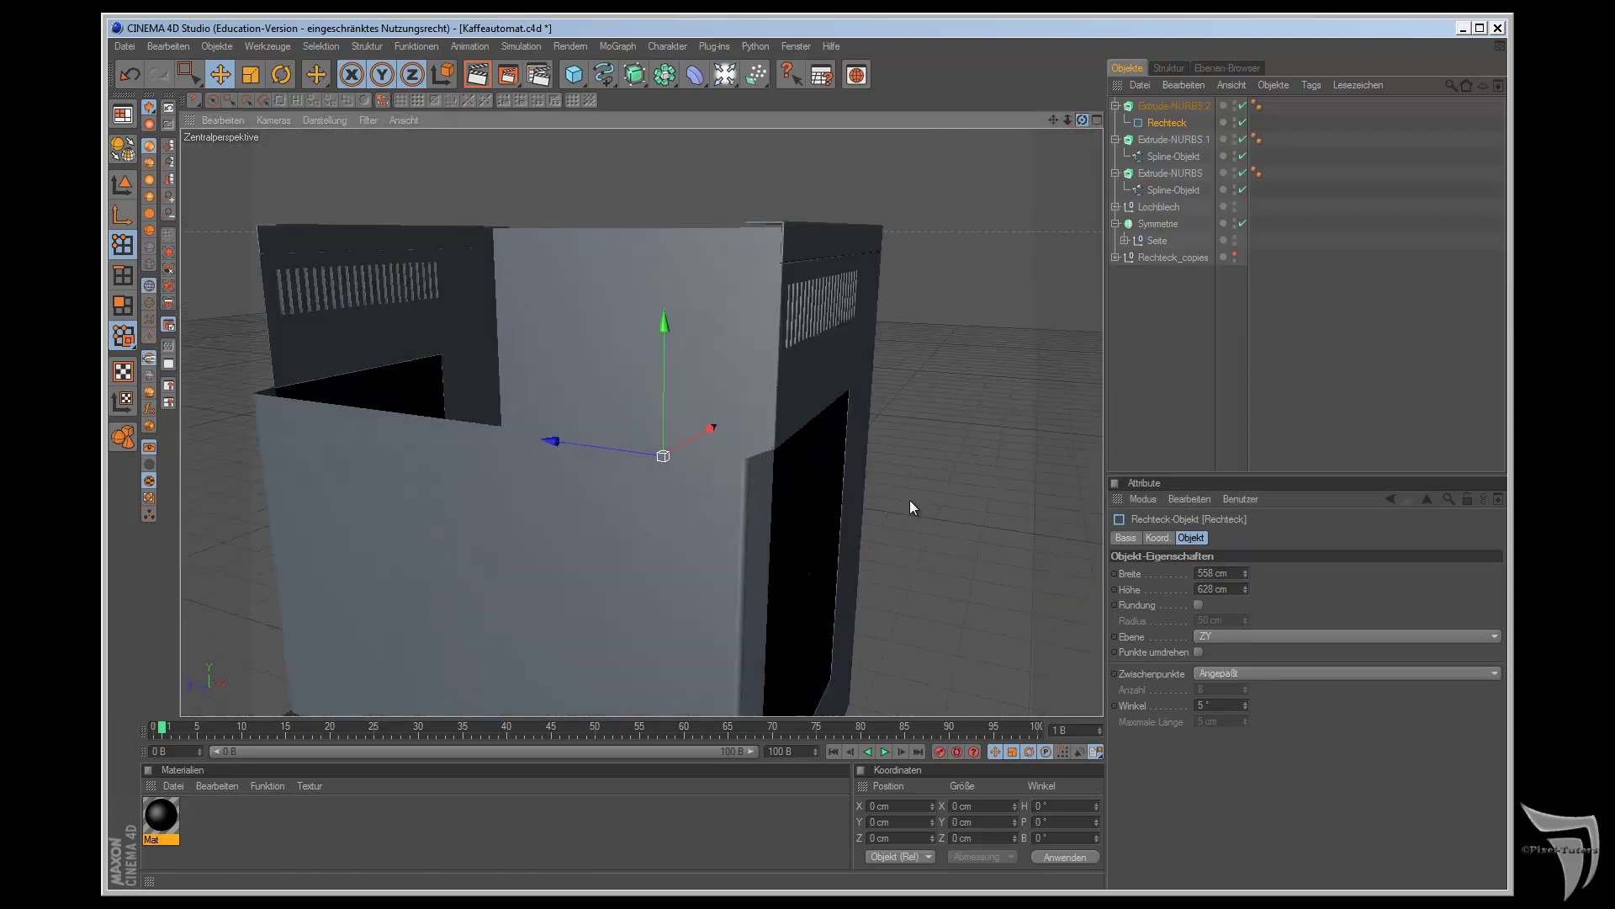
scroll(1052, 160, "down", 5)
scroll(991, 262, "down", 2)
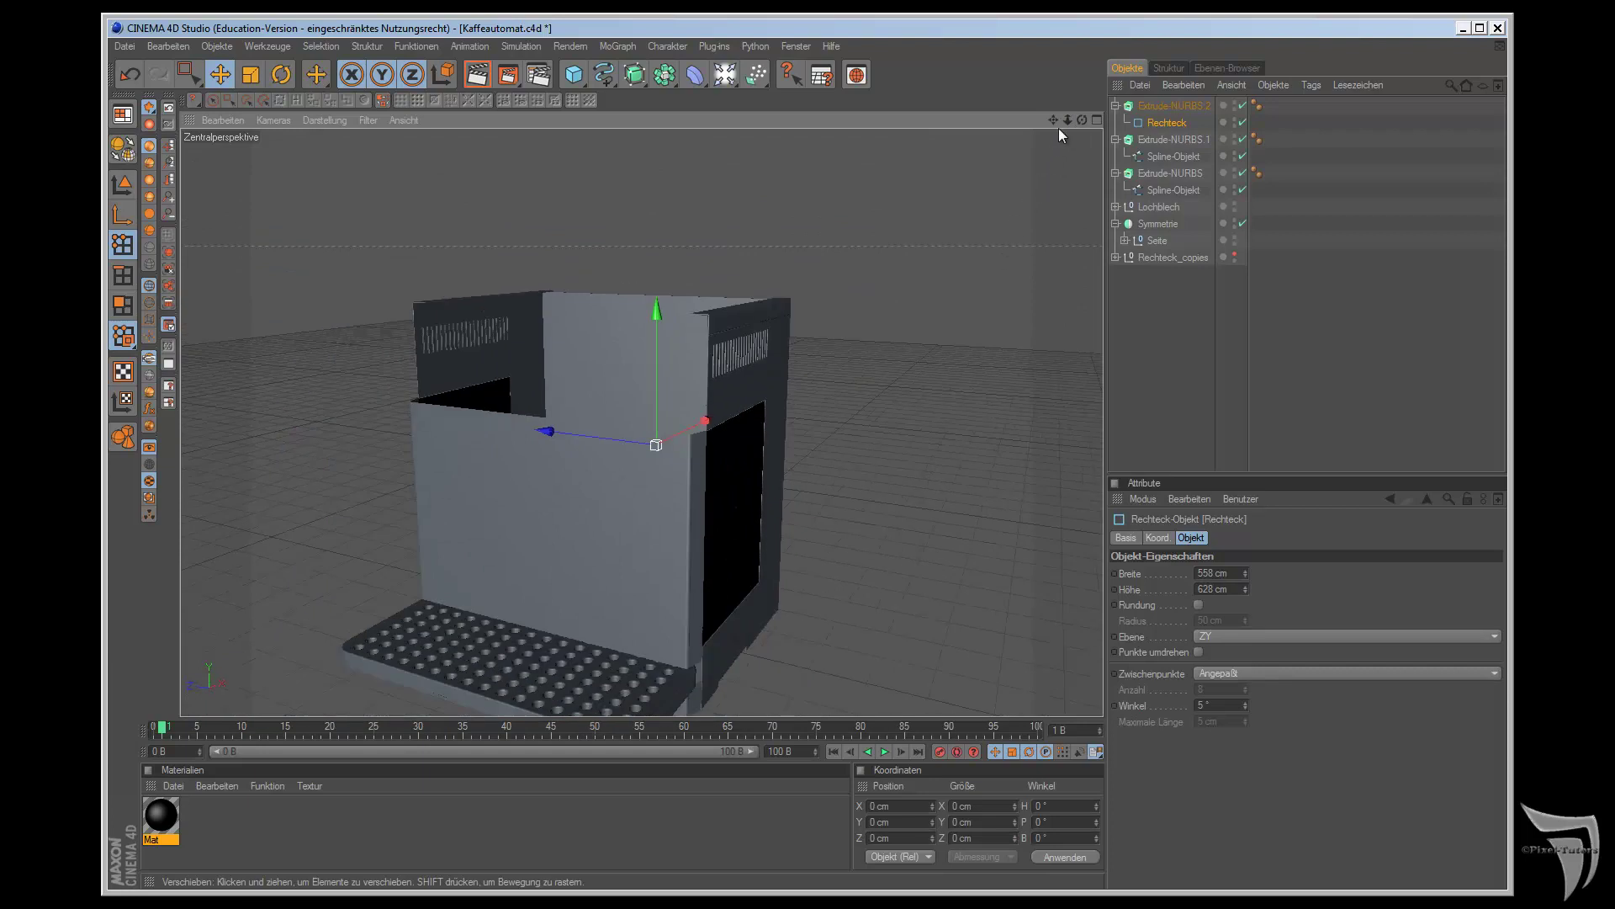
mouse_move(1081, 119)
left_mouse_down()
mouse_move(905, 498)
mouse_move(1079, 119)
left_mouse_up()
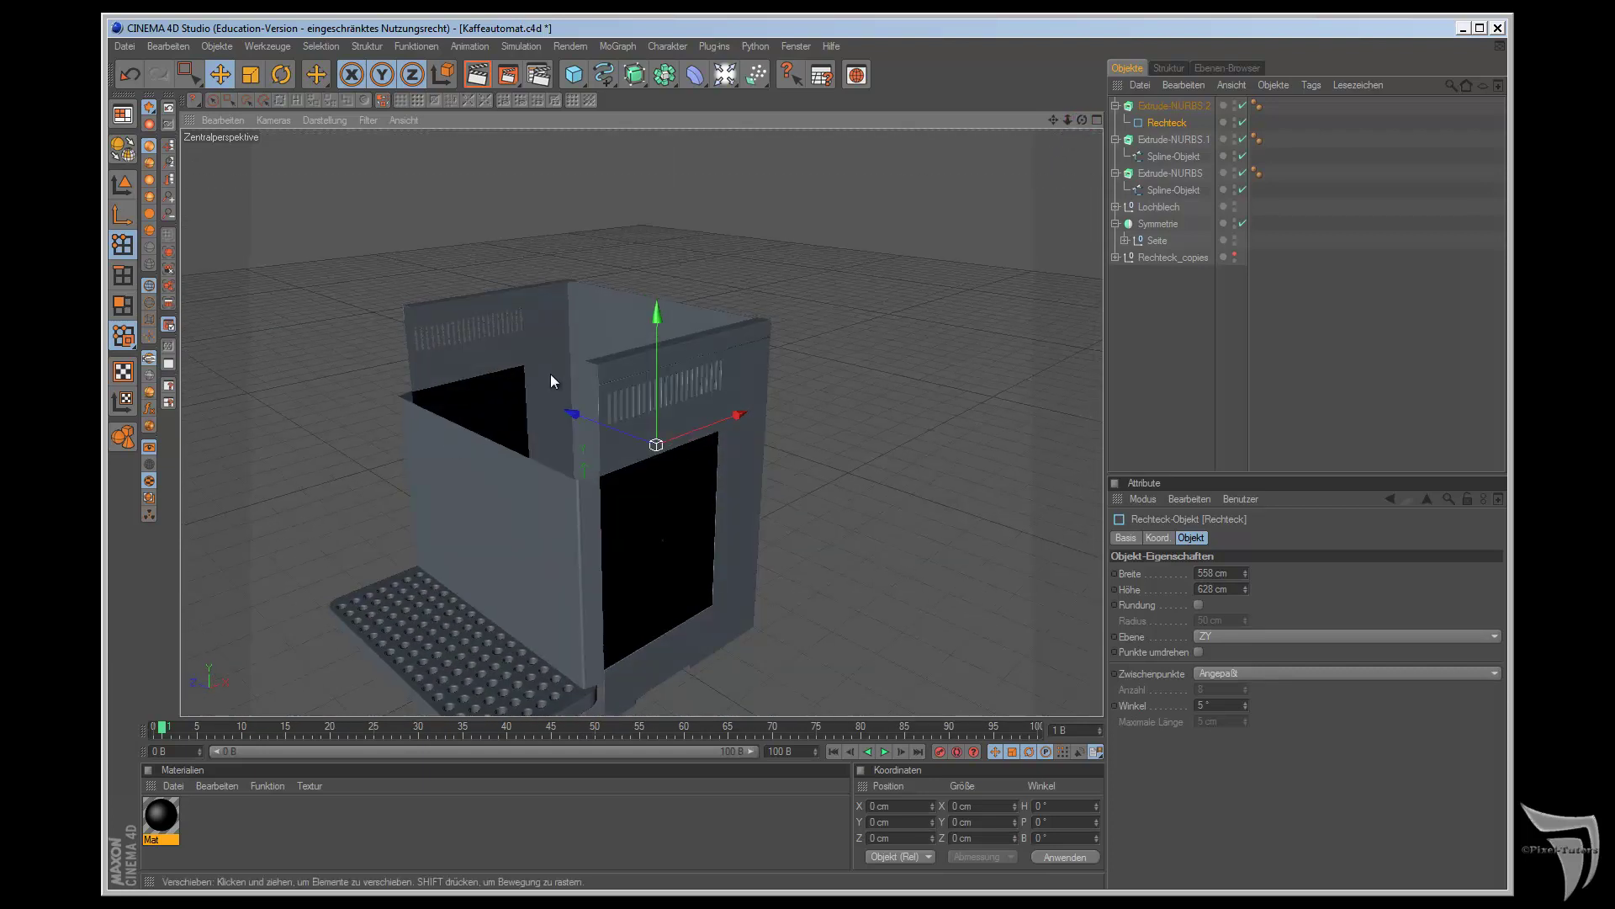